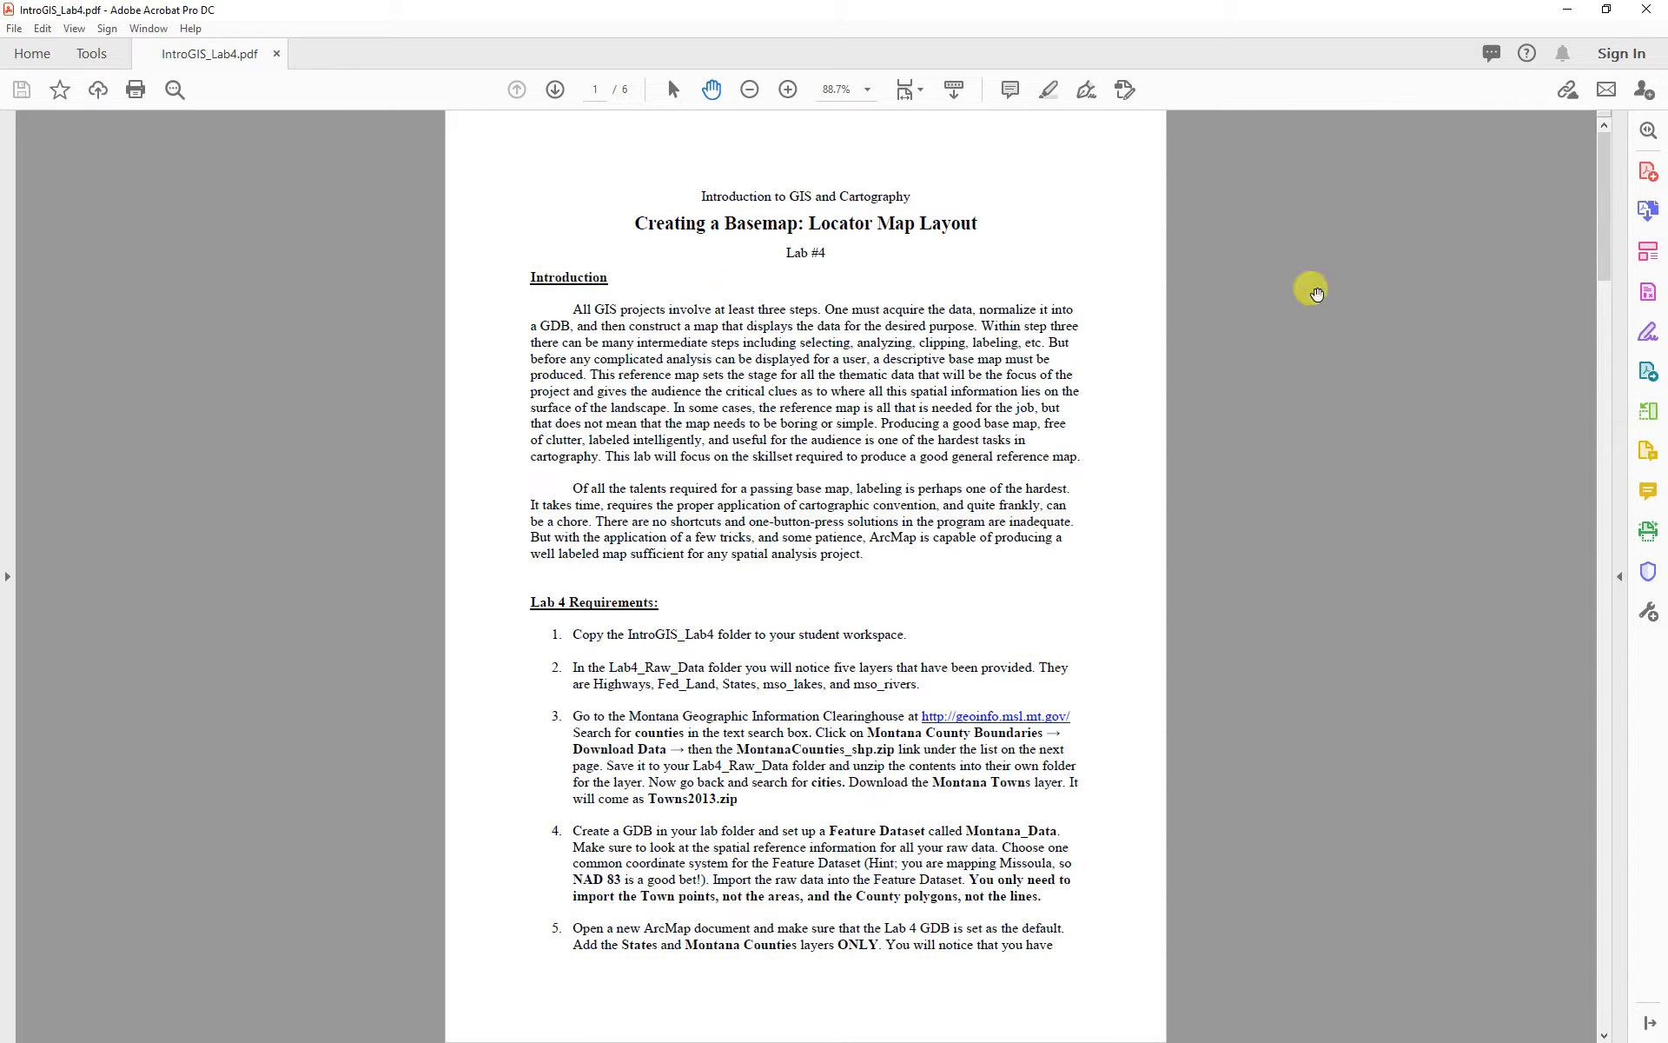
- Set the lab instructions aside and look through the layer folders provided in Raw_Data_Lab4 using File Explorer
click(1567, 10)
mouse_move(630, 1036)
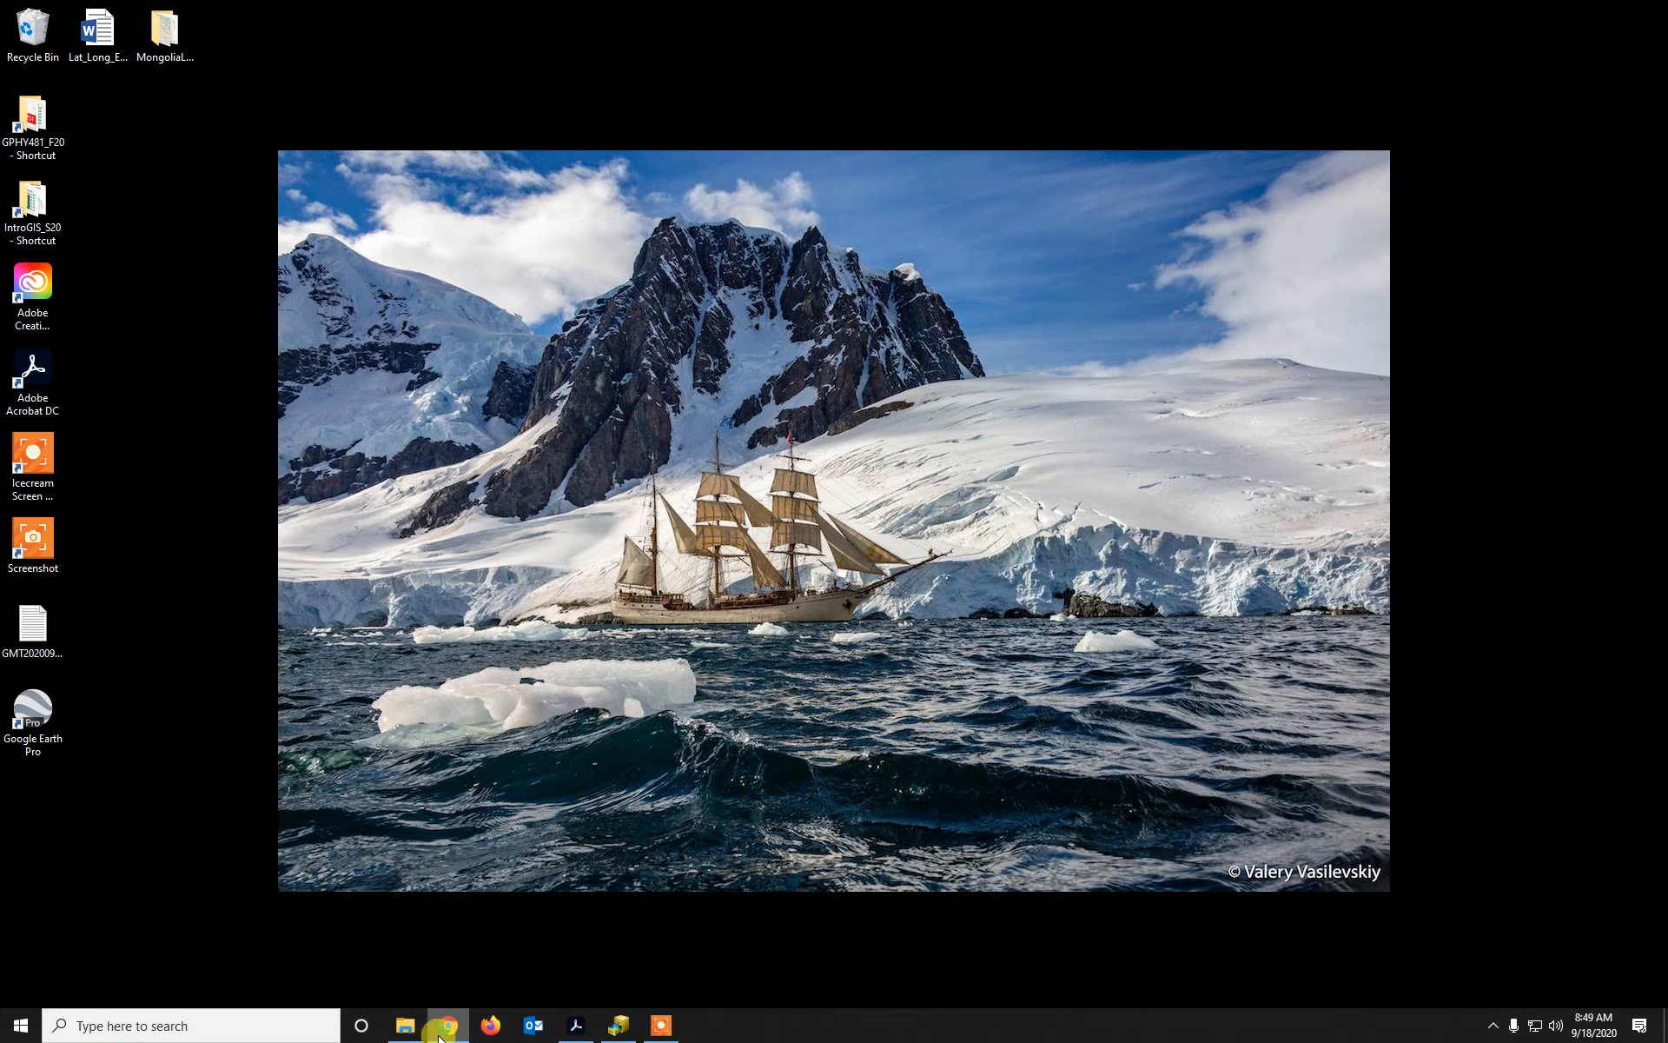
click(408, 1027)
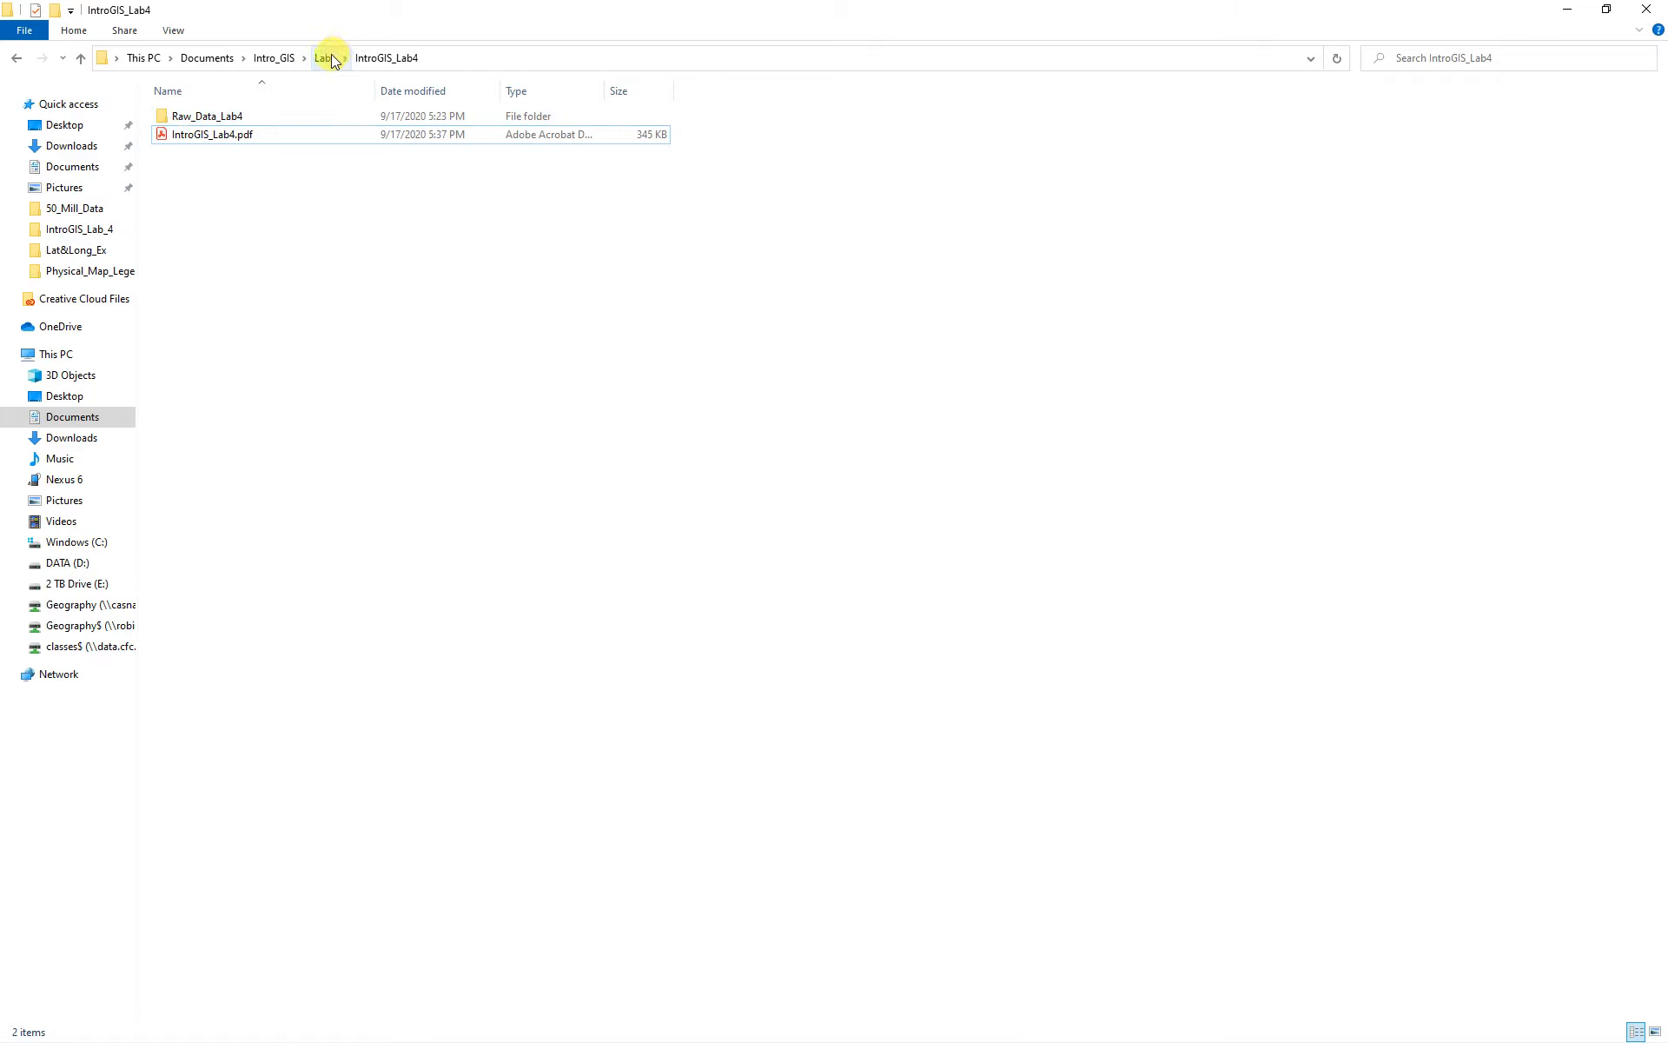
double_click(197, 116)
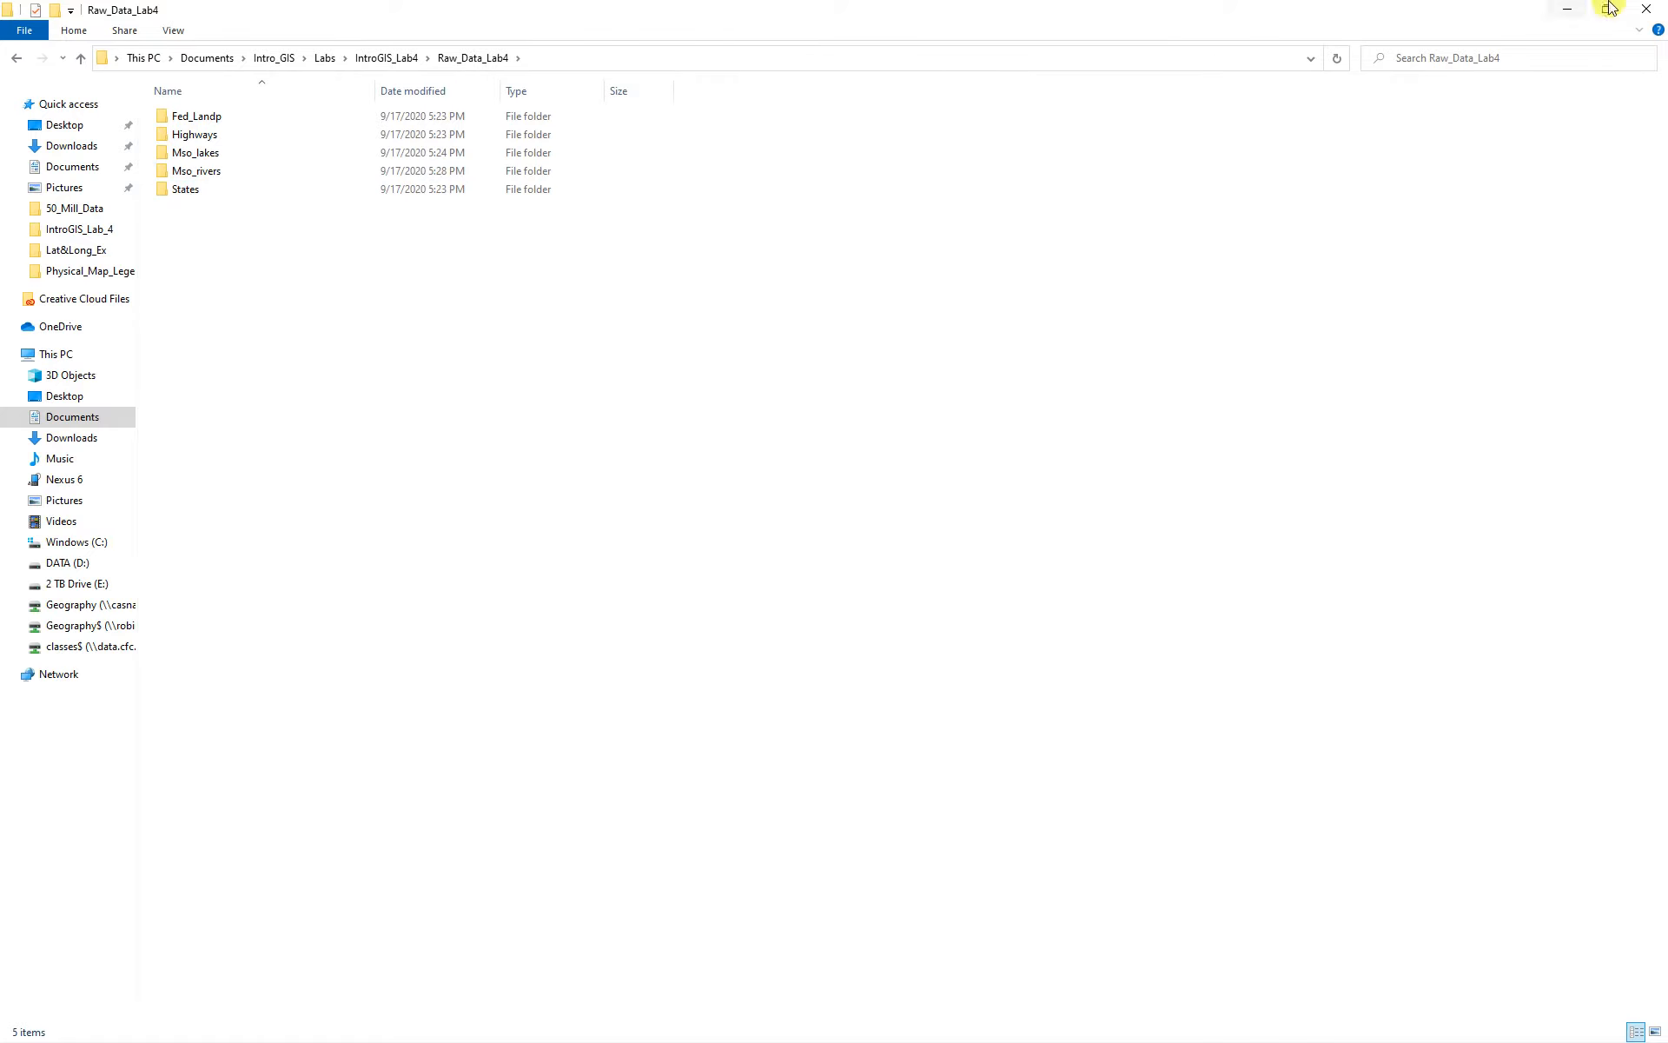
click(1569, 10)
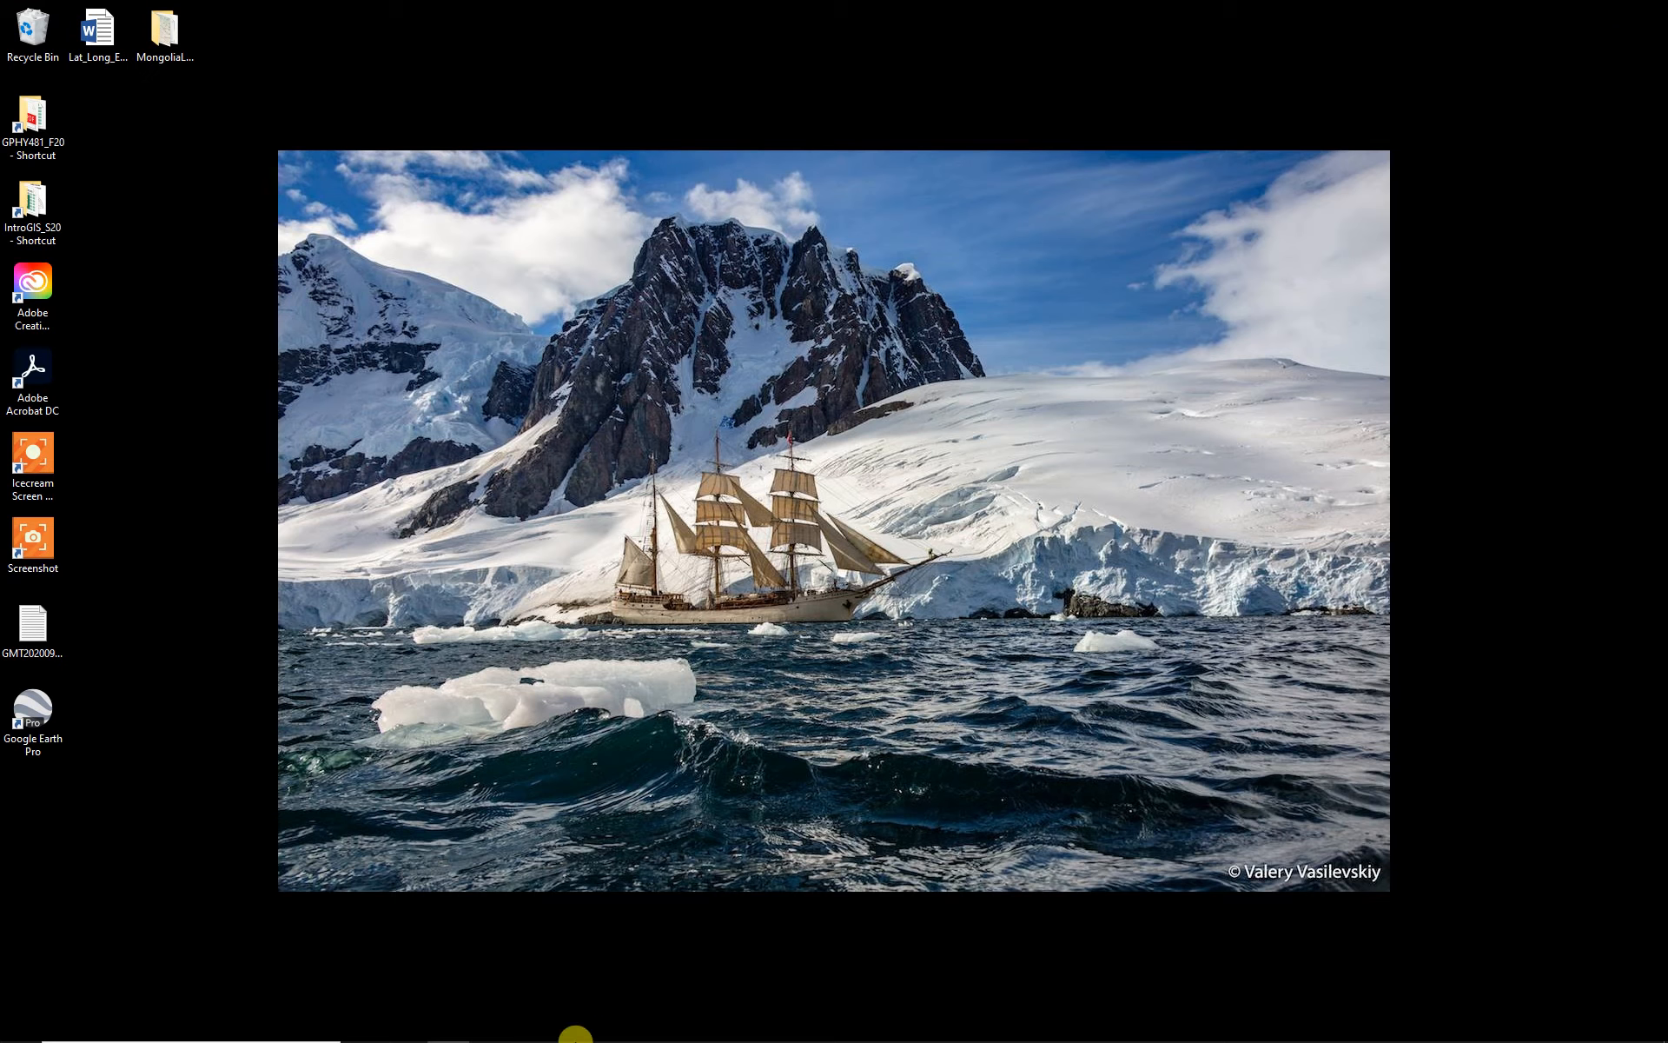
- Bring up the Montana Geographic Information Clearinghouse site in Chrome and search its GIS Data List for "counties"
mouse_move(506, 1034)
click(563, 1027)
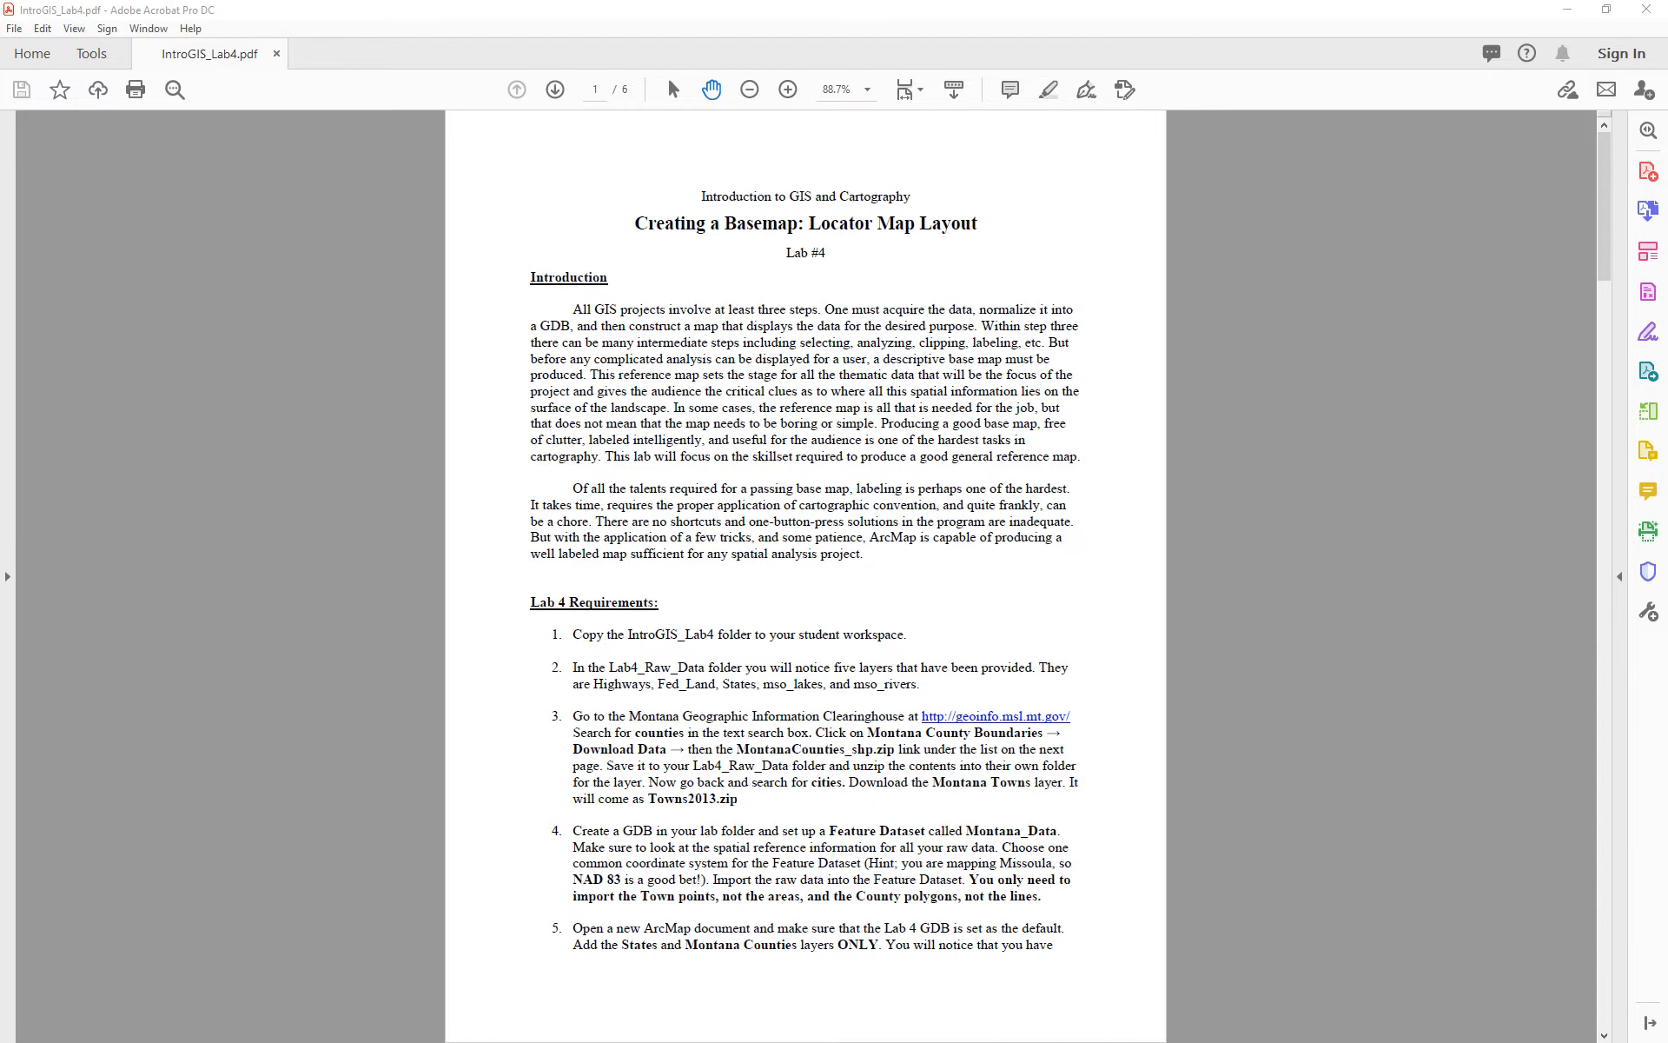
drag(1000, 1042, 596, 11)
click(515, 420)
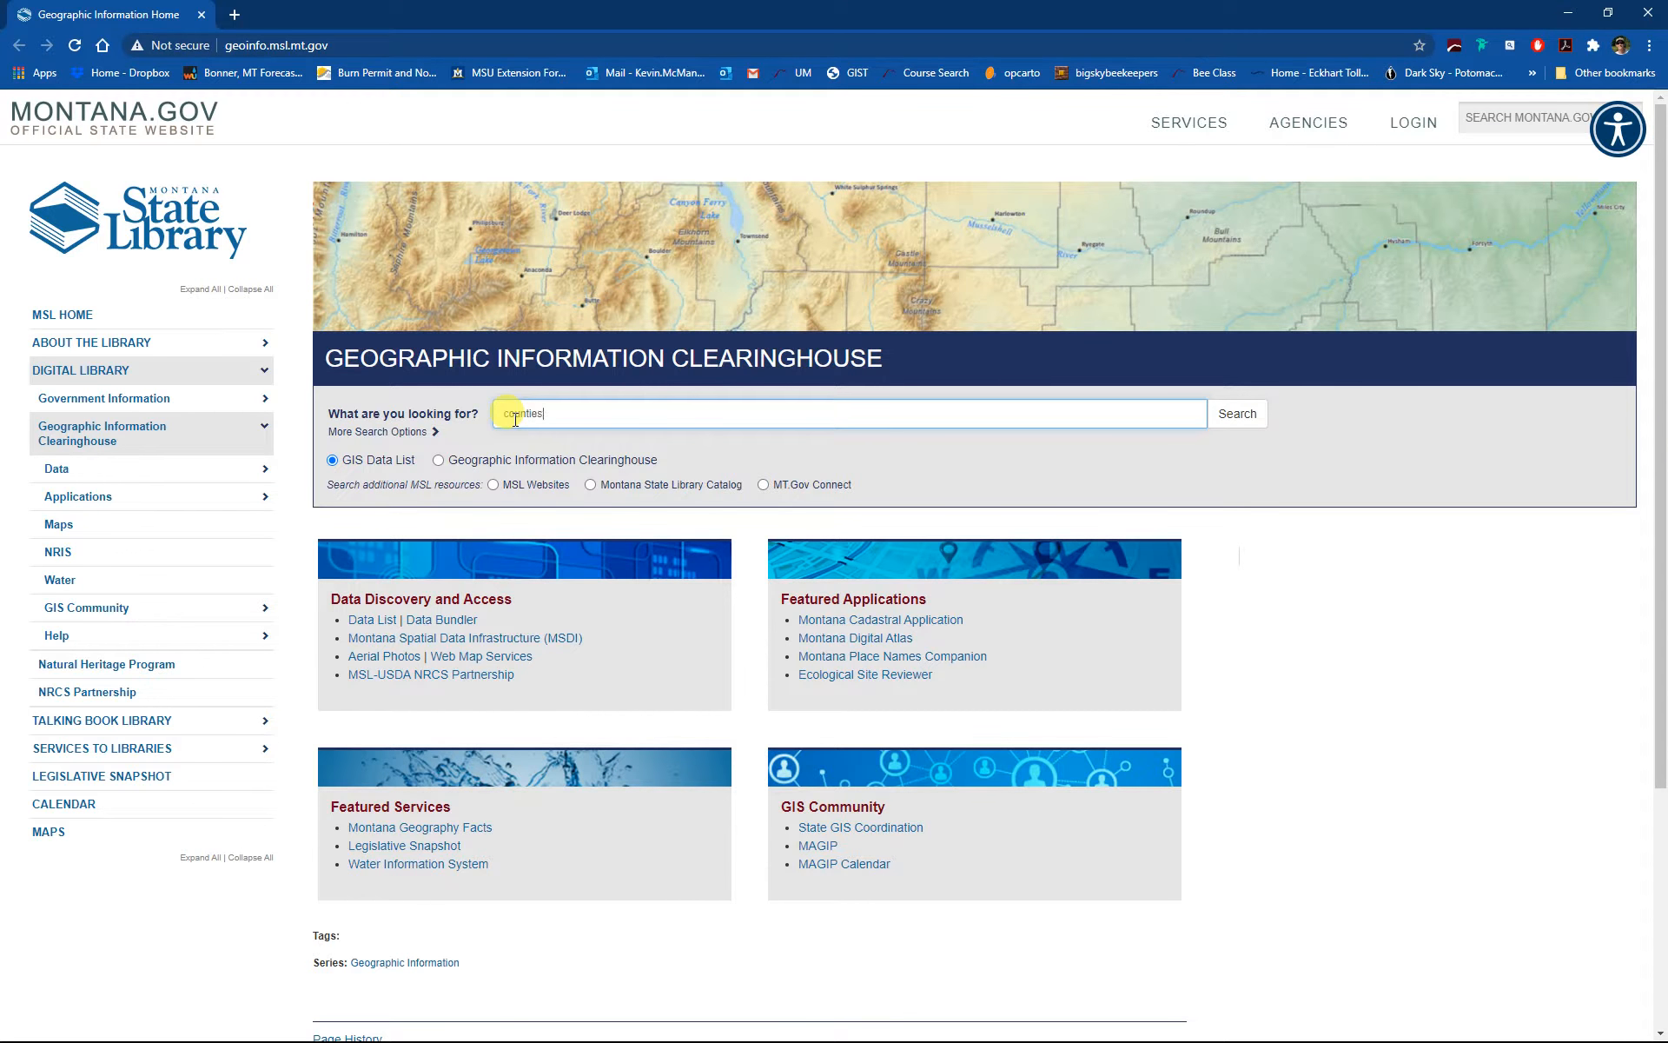
key(Return)
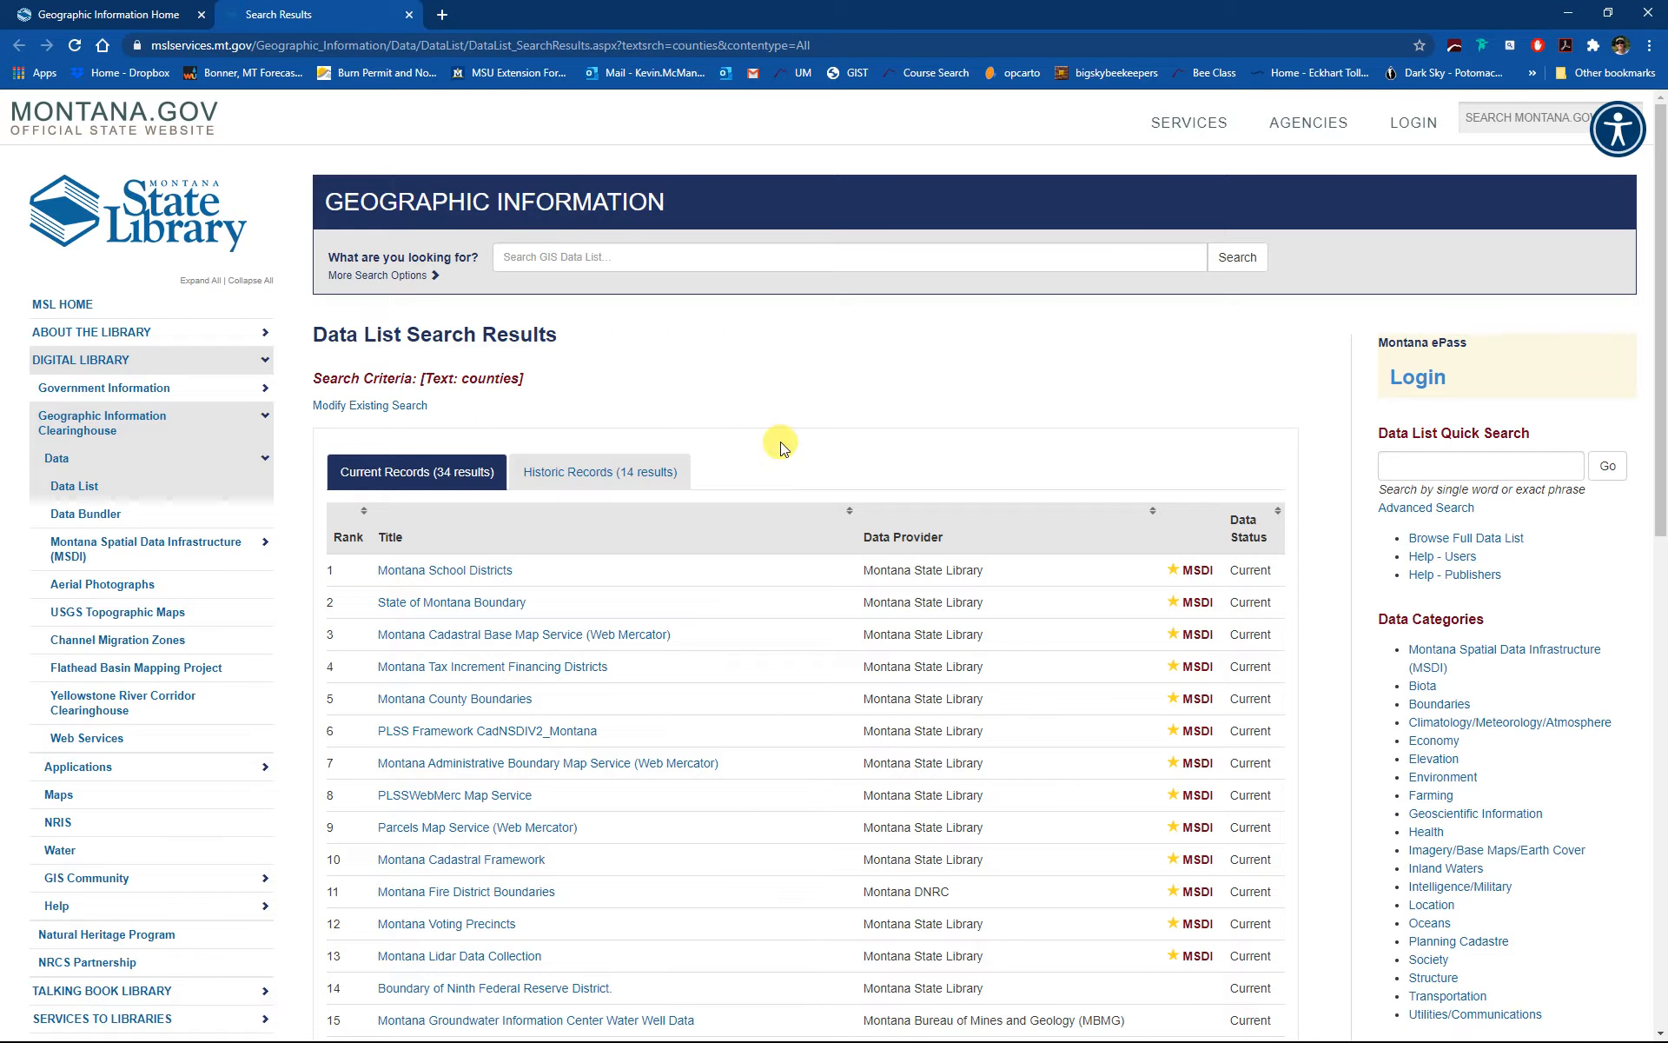
- Open the download listing of the Montana County Boundaries record and start downloading MontanaCounties_shp.zip
click(479, 701)
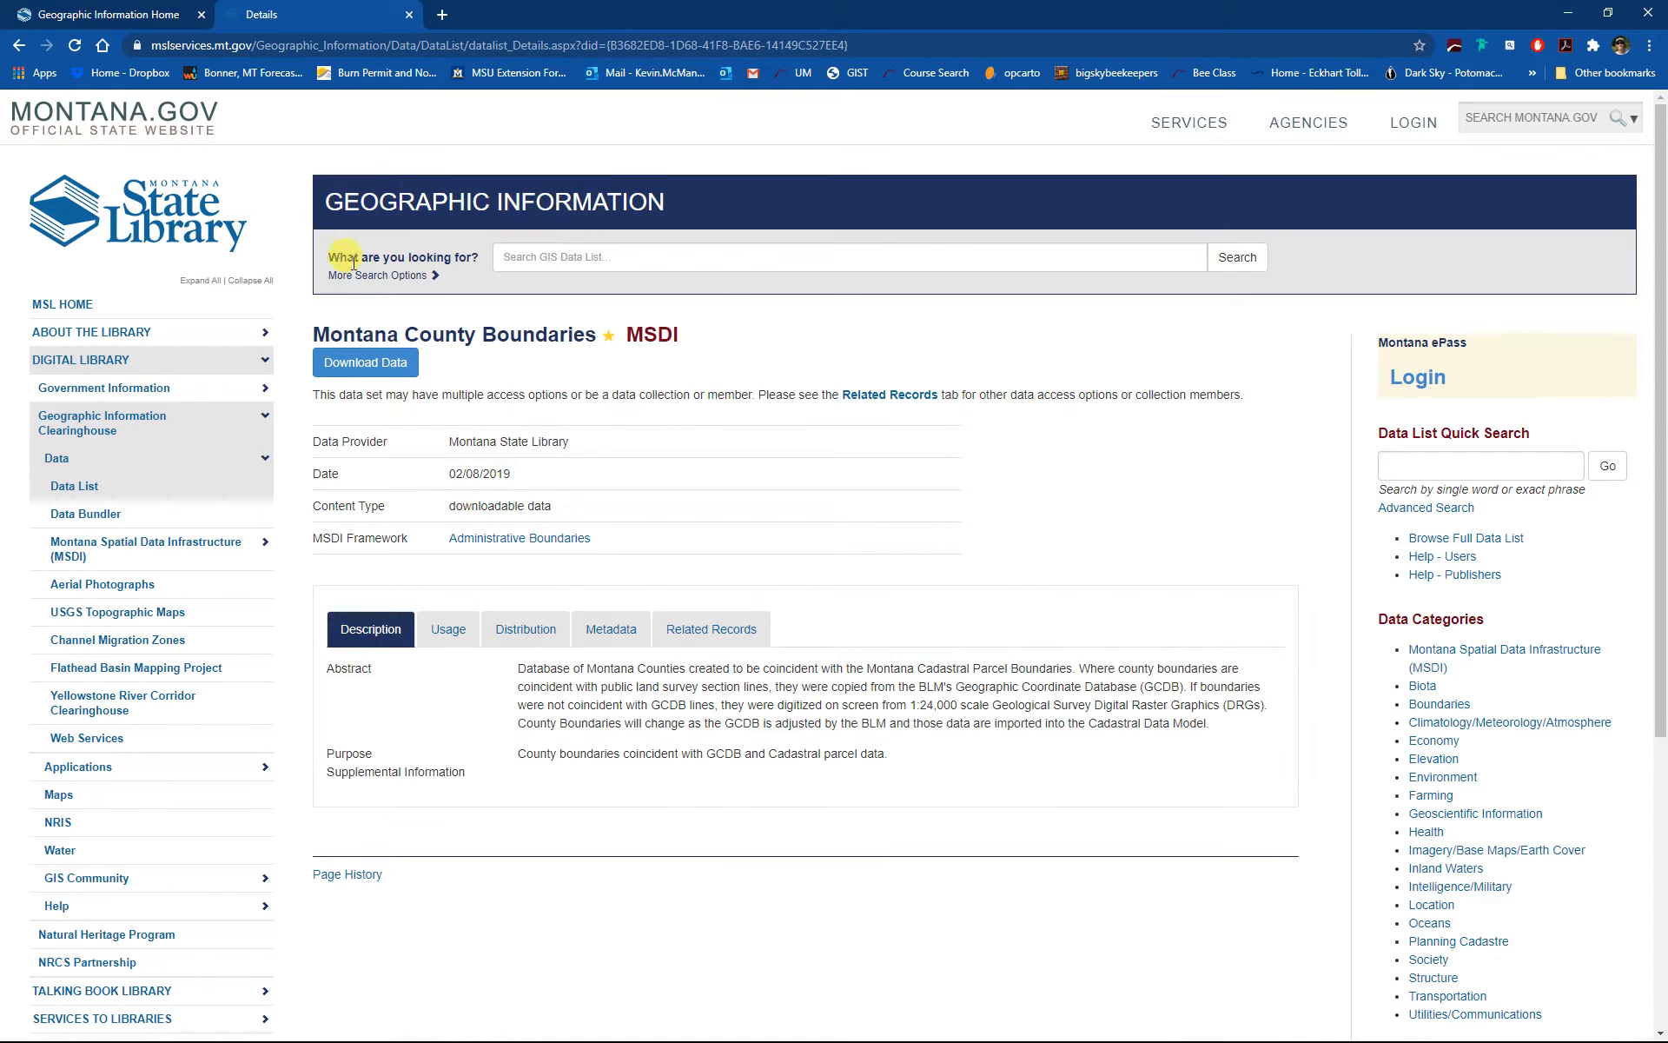
click(374, 365)
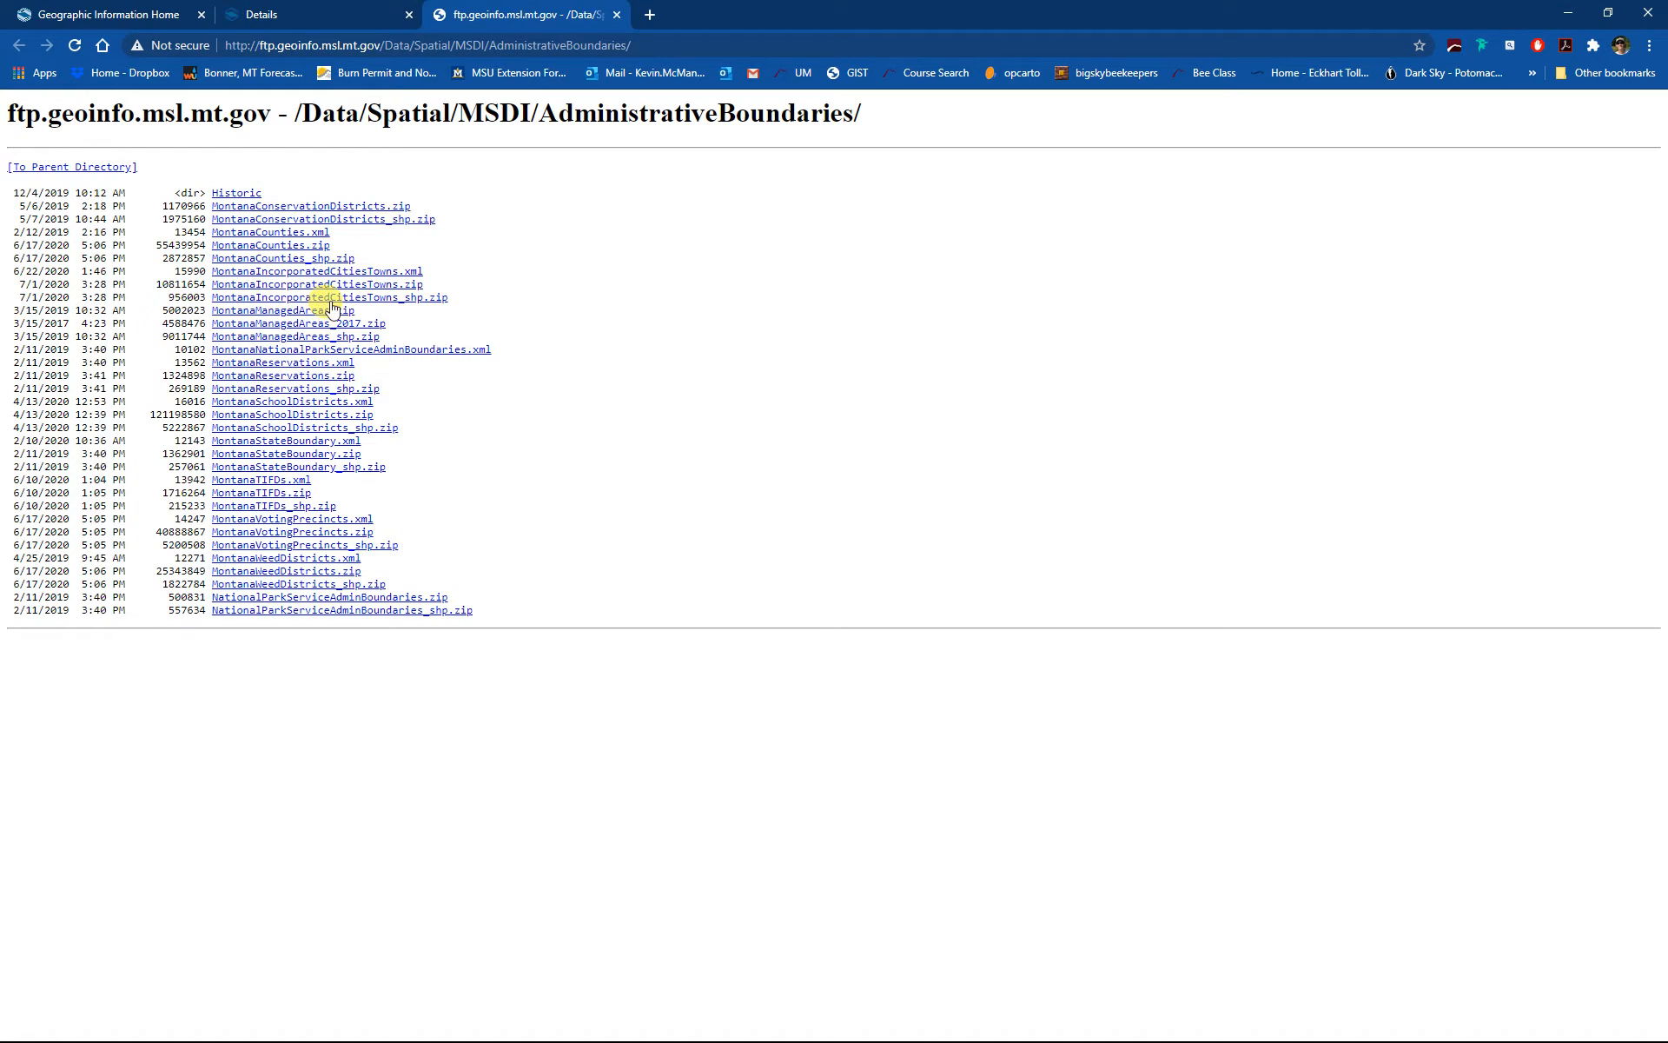
click(284, 263)
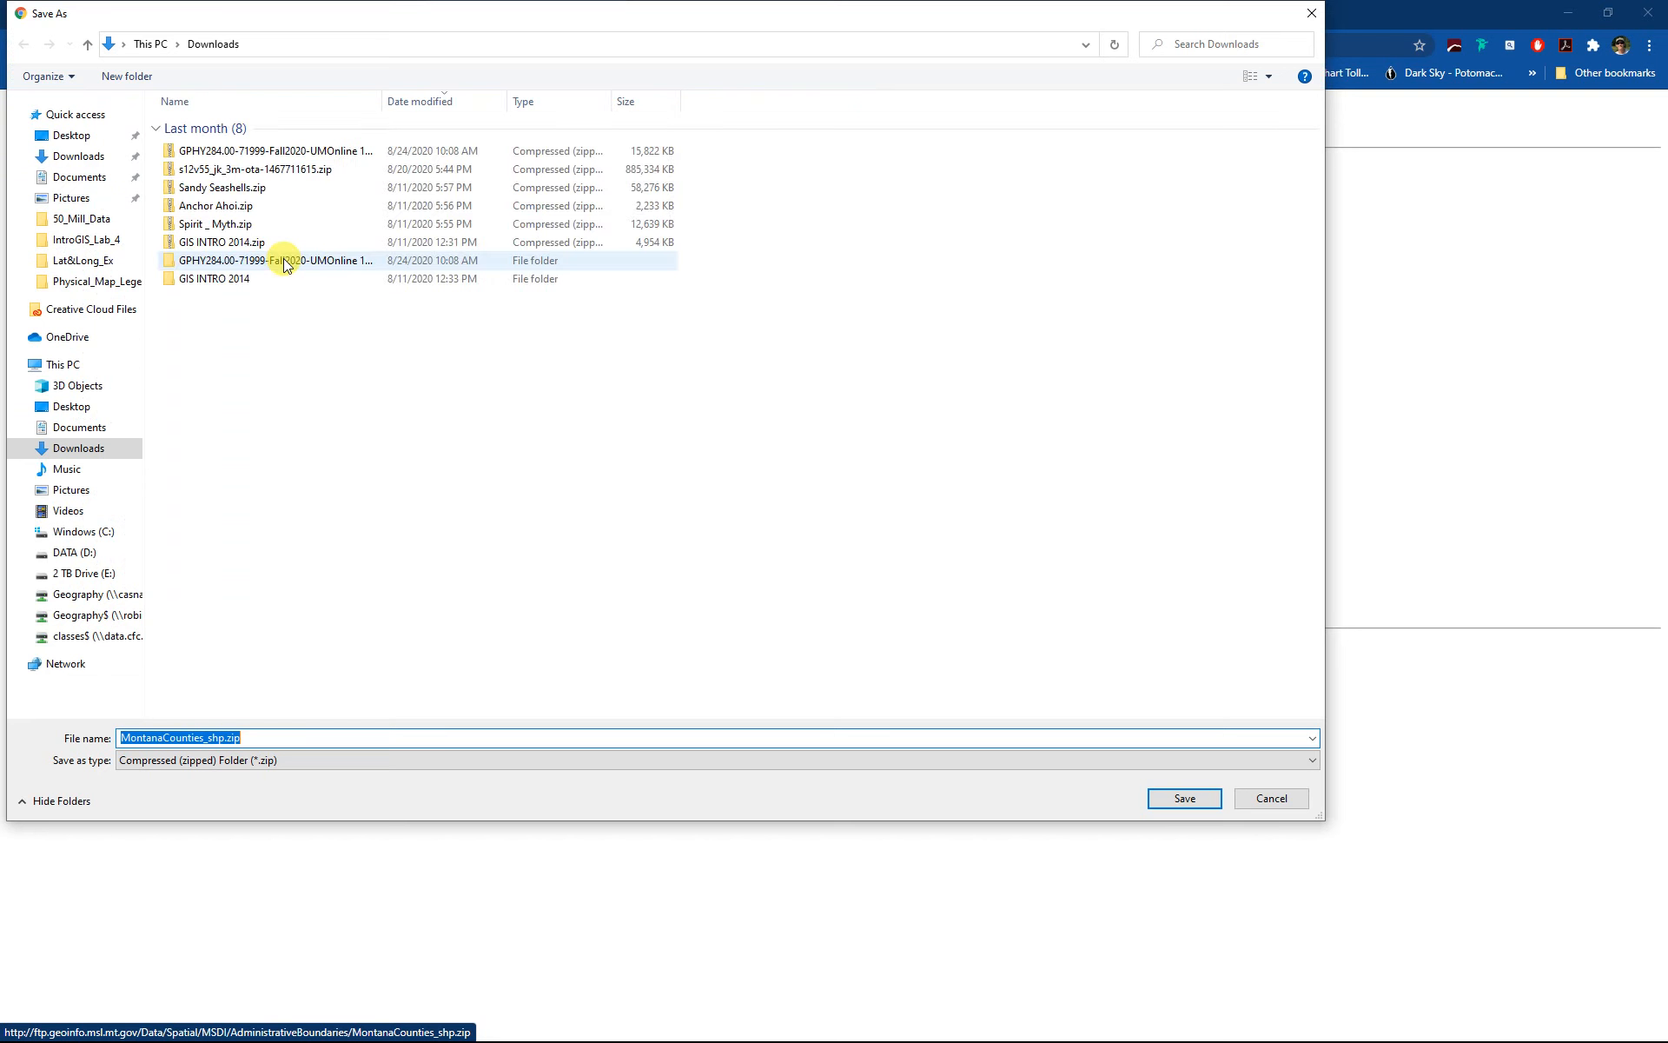
- Save MontanaCounties_shp.zip in Documents > Intro_GIS > Labs > IntroGIS_Lab4 > Raw_Data_Lab4
click(90, 180)
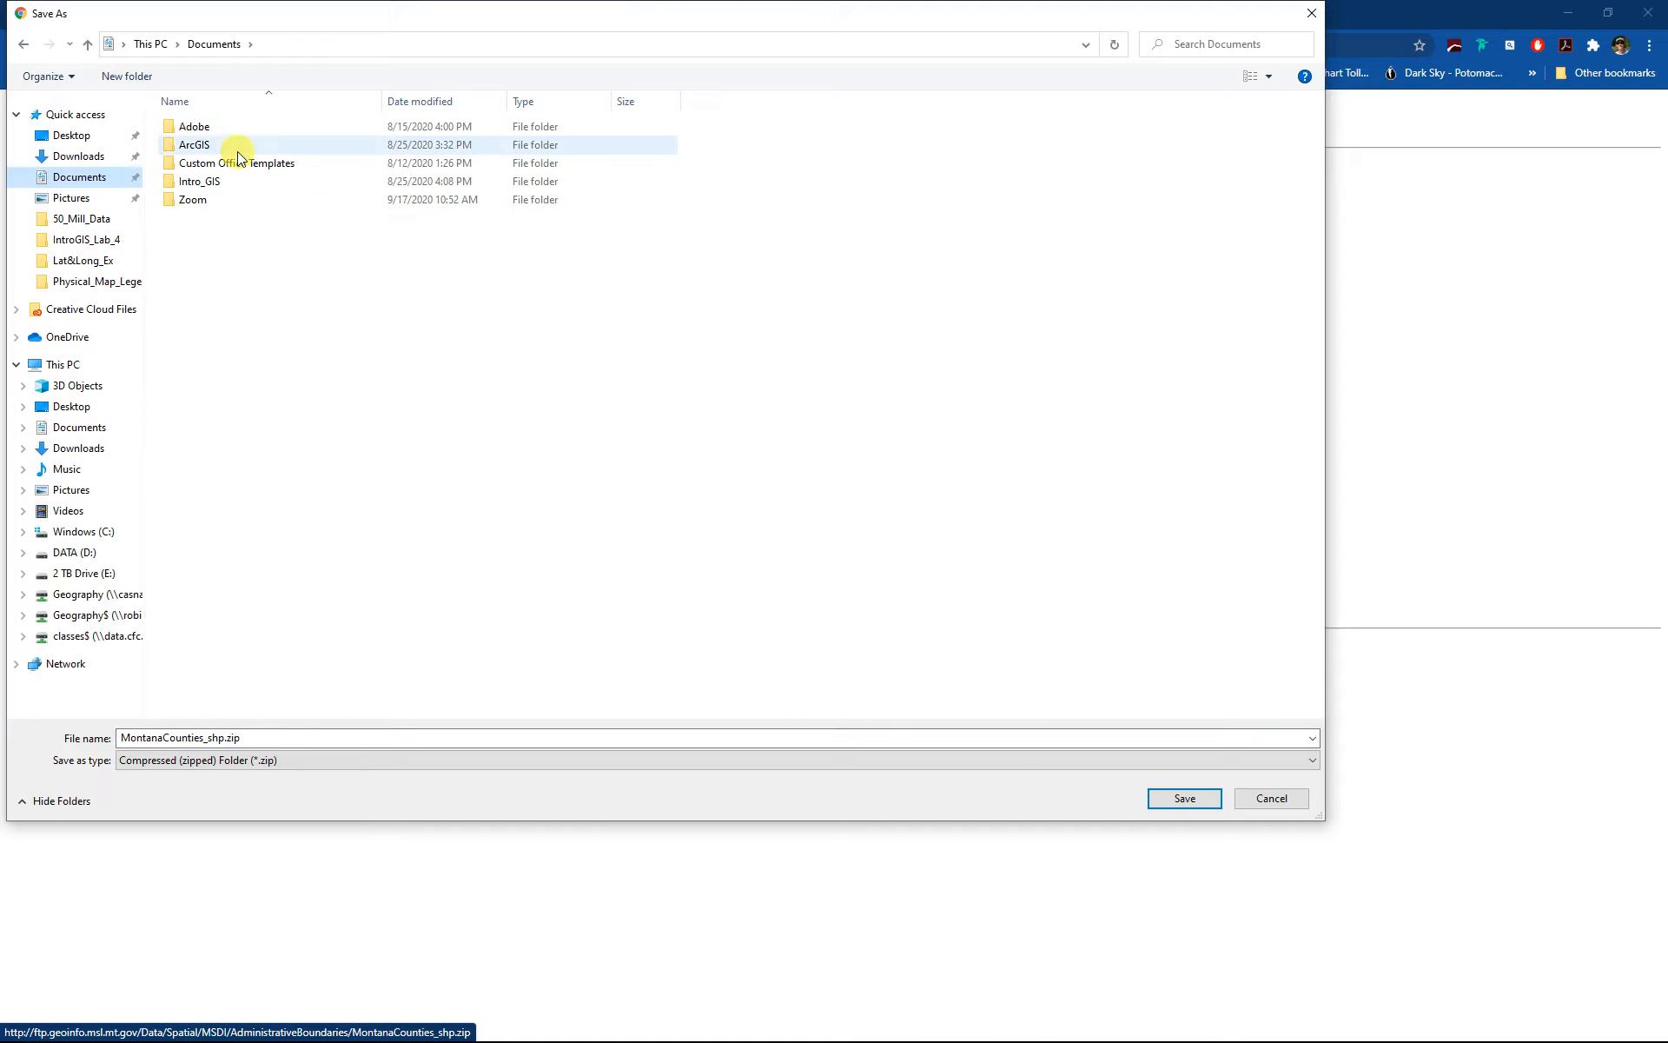
double_click(205, 179)
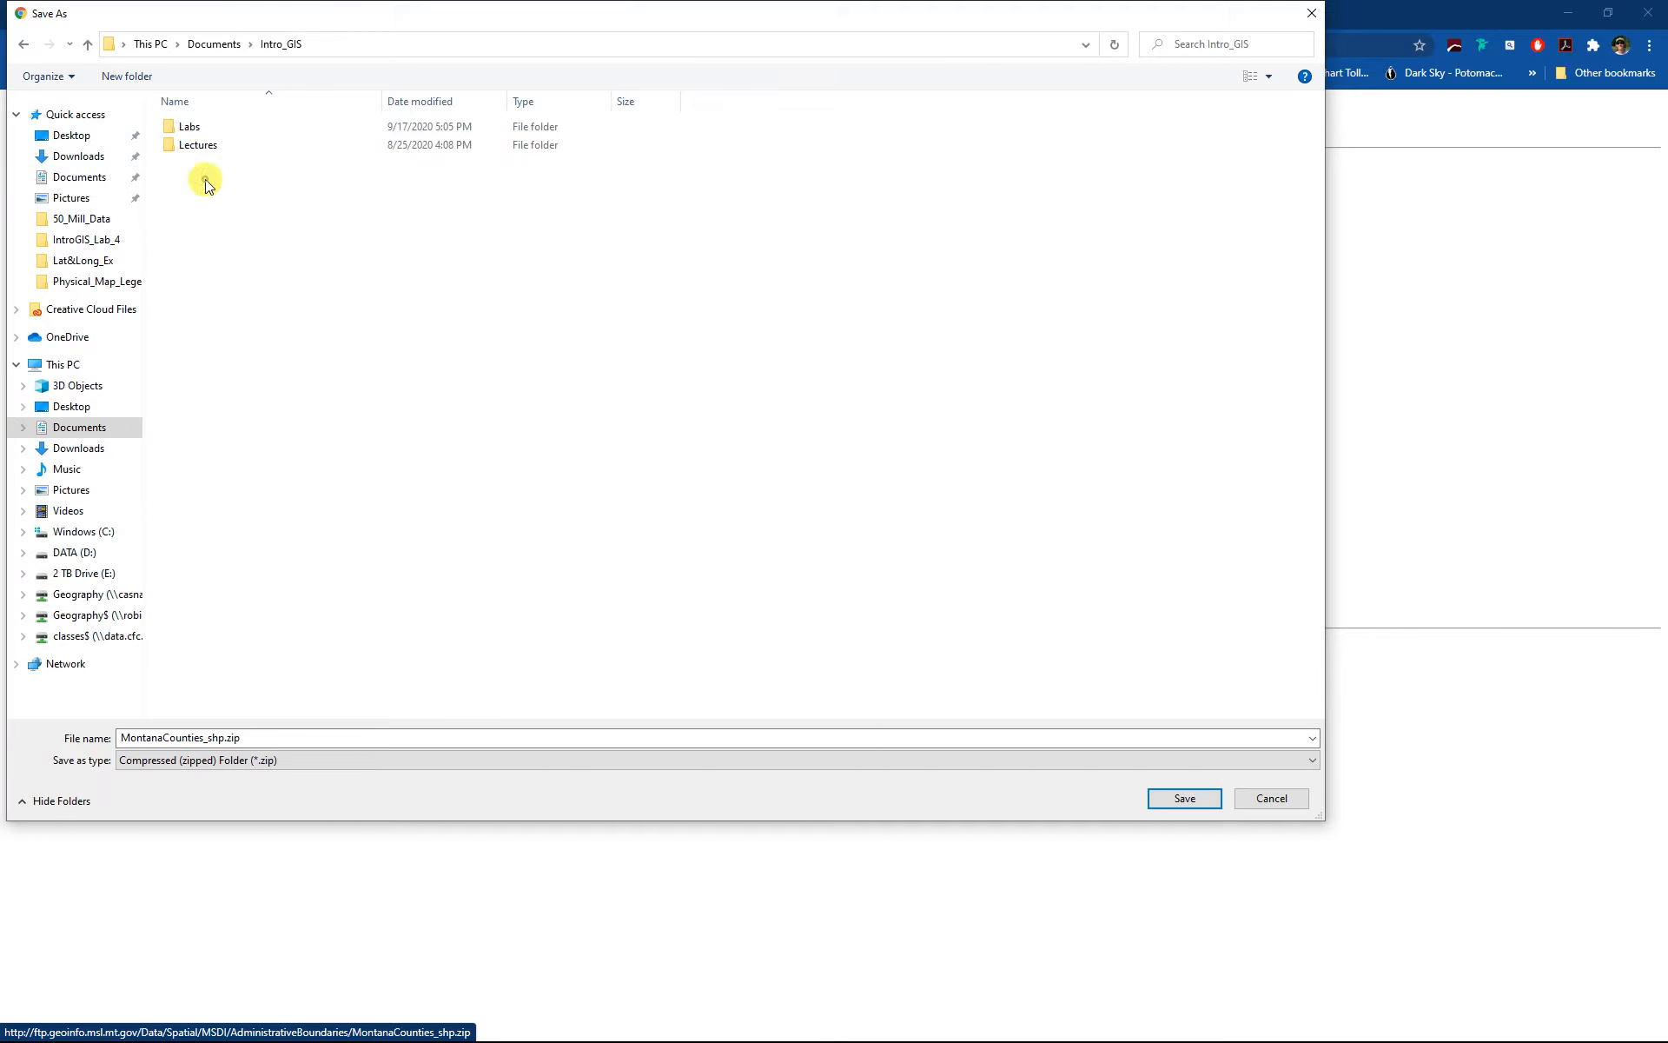
click(192, 128)
double_click(191, 128)
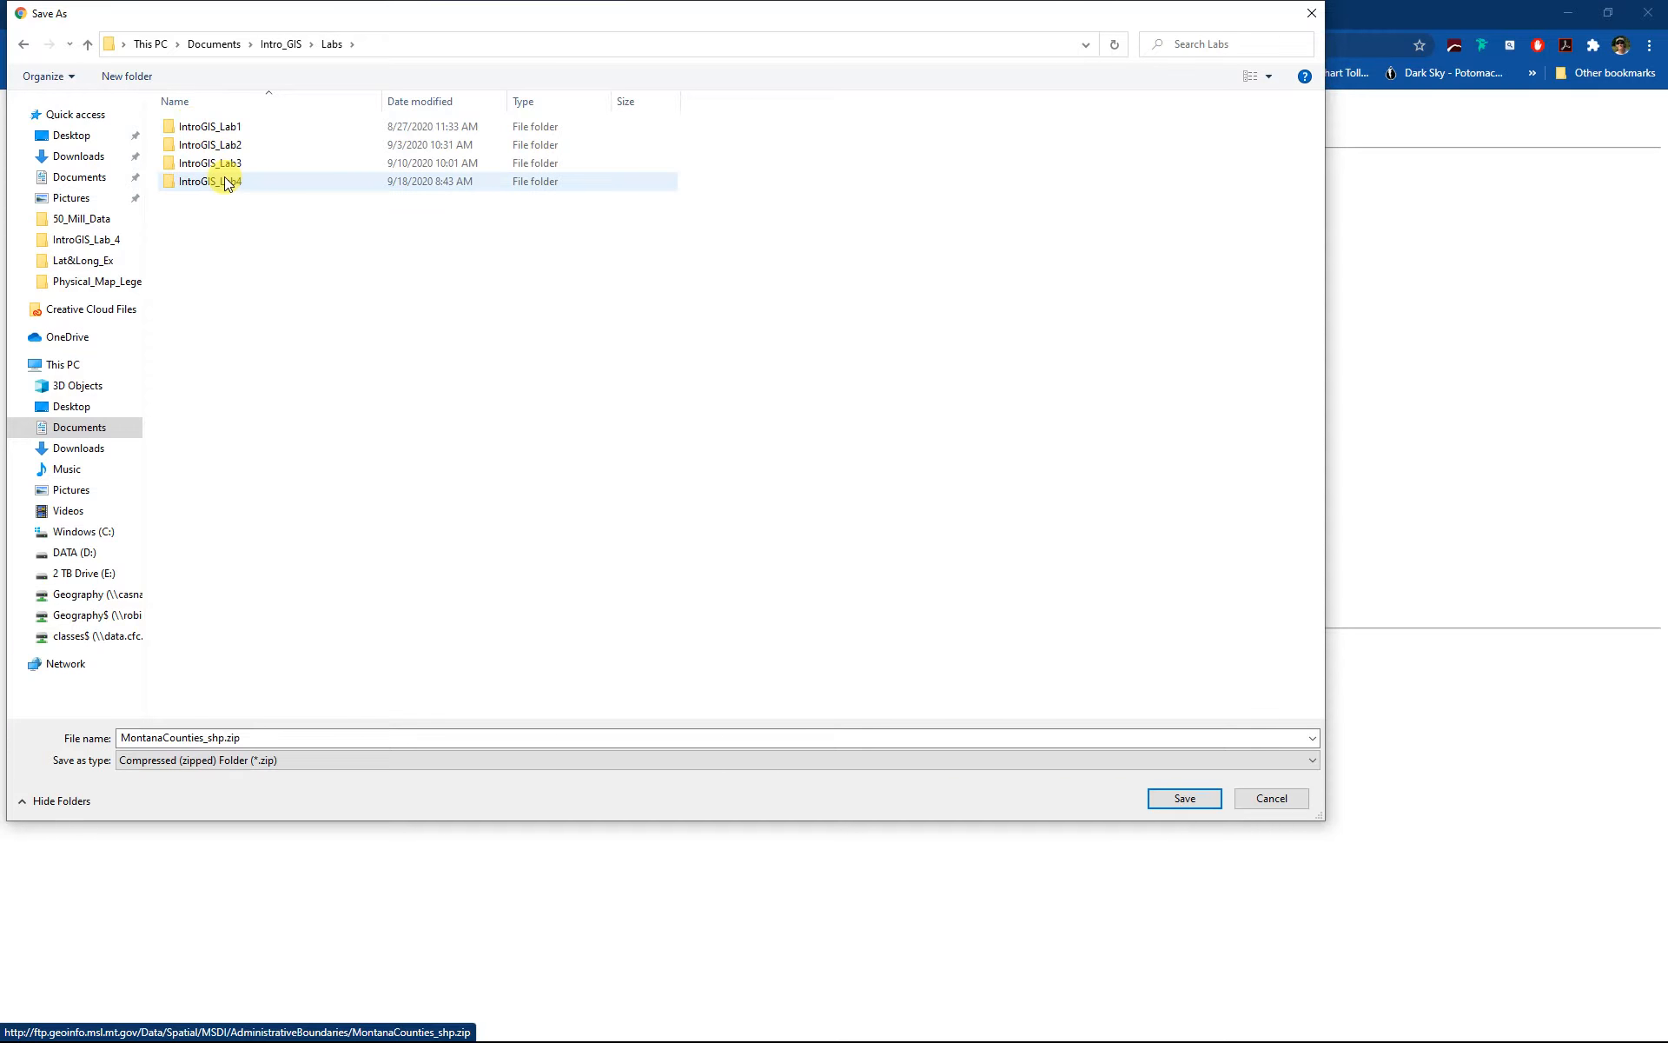
double_click(223, 179)
double_click(215, 127)
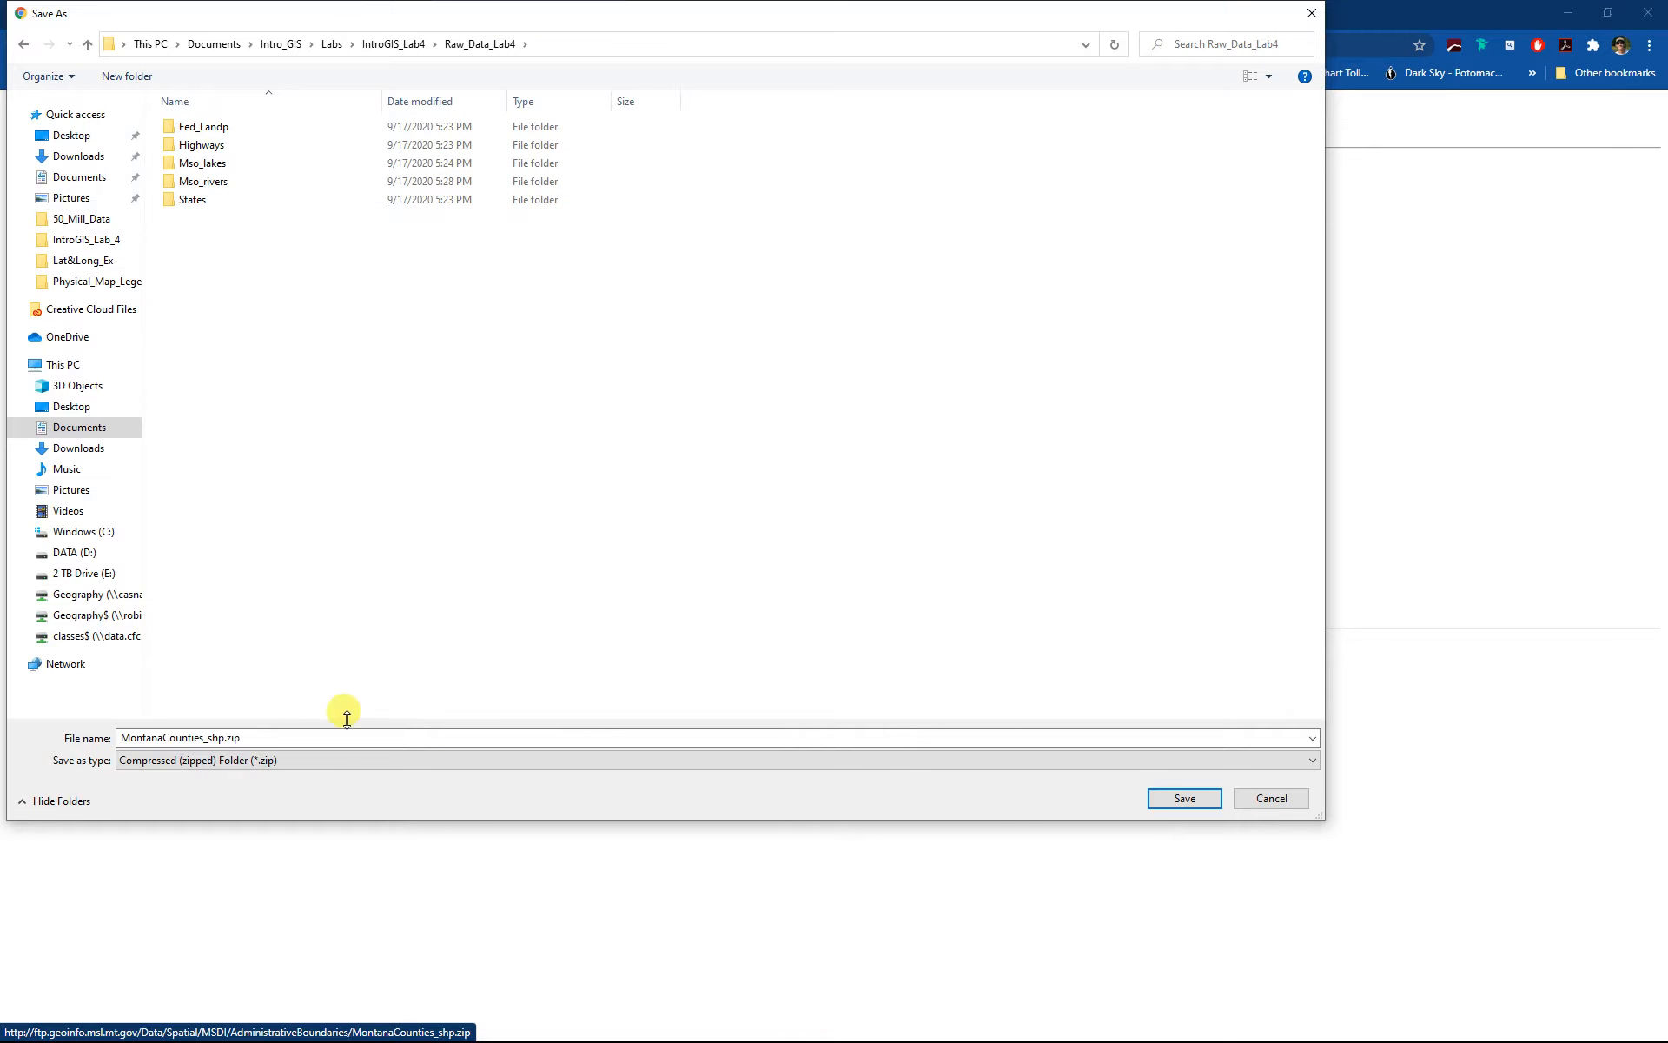
click(1187, 802)
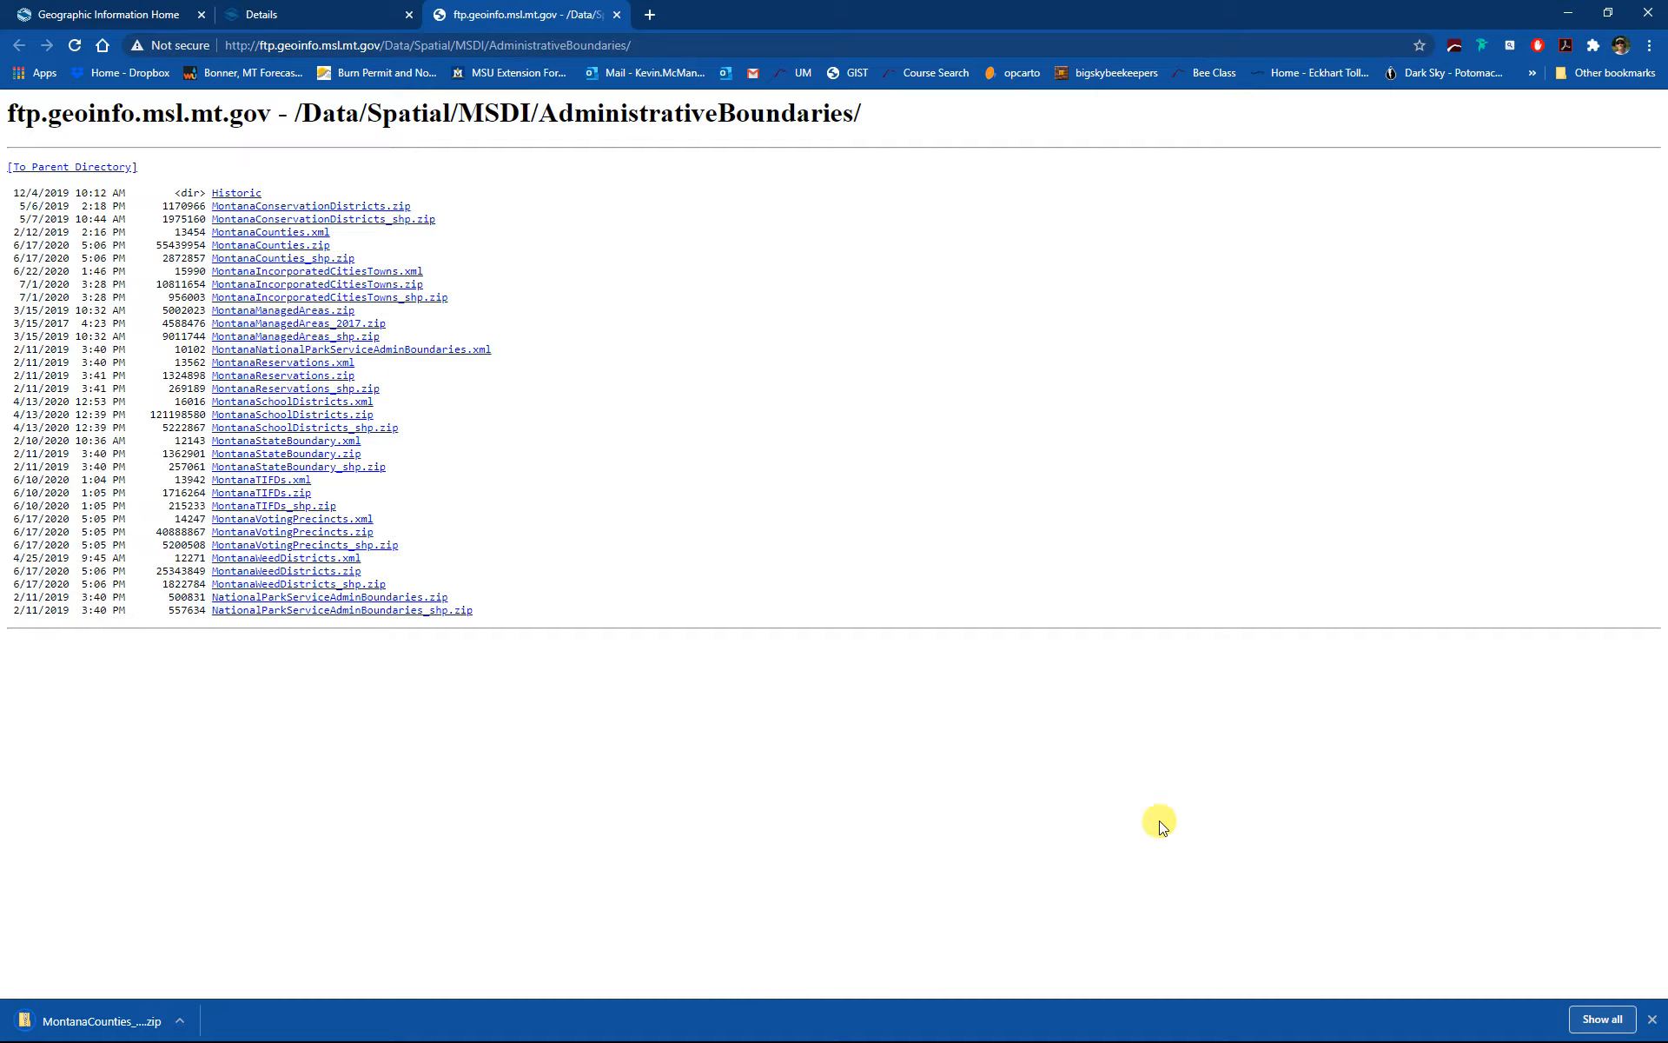
- Close the download listing, return to the clearinghouse home page and search the GIS Data List for "cities"
click(616, 15)
click(19, 46)
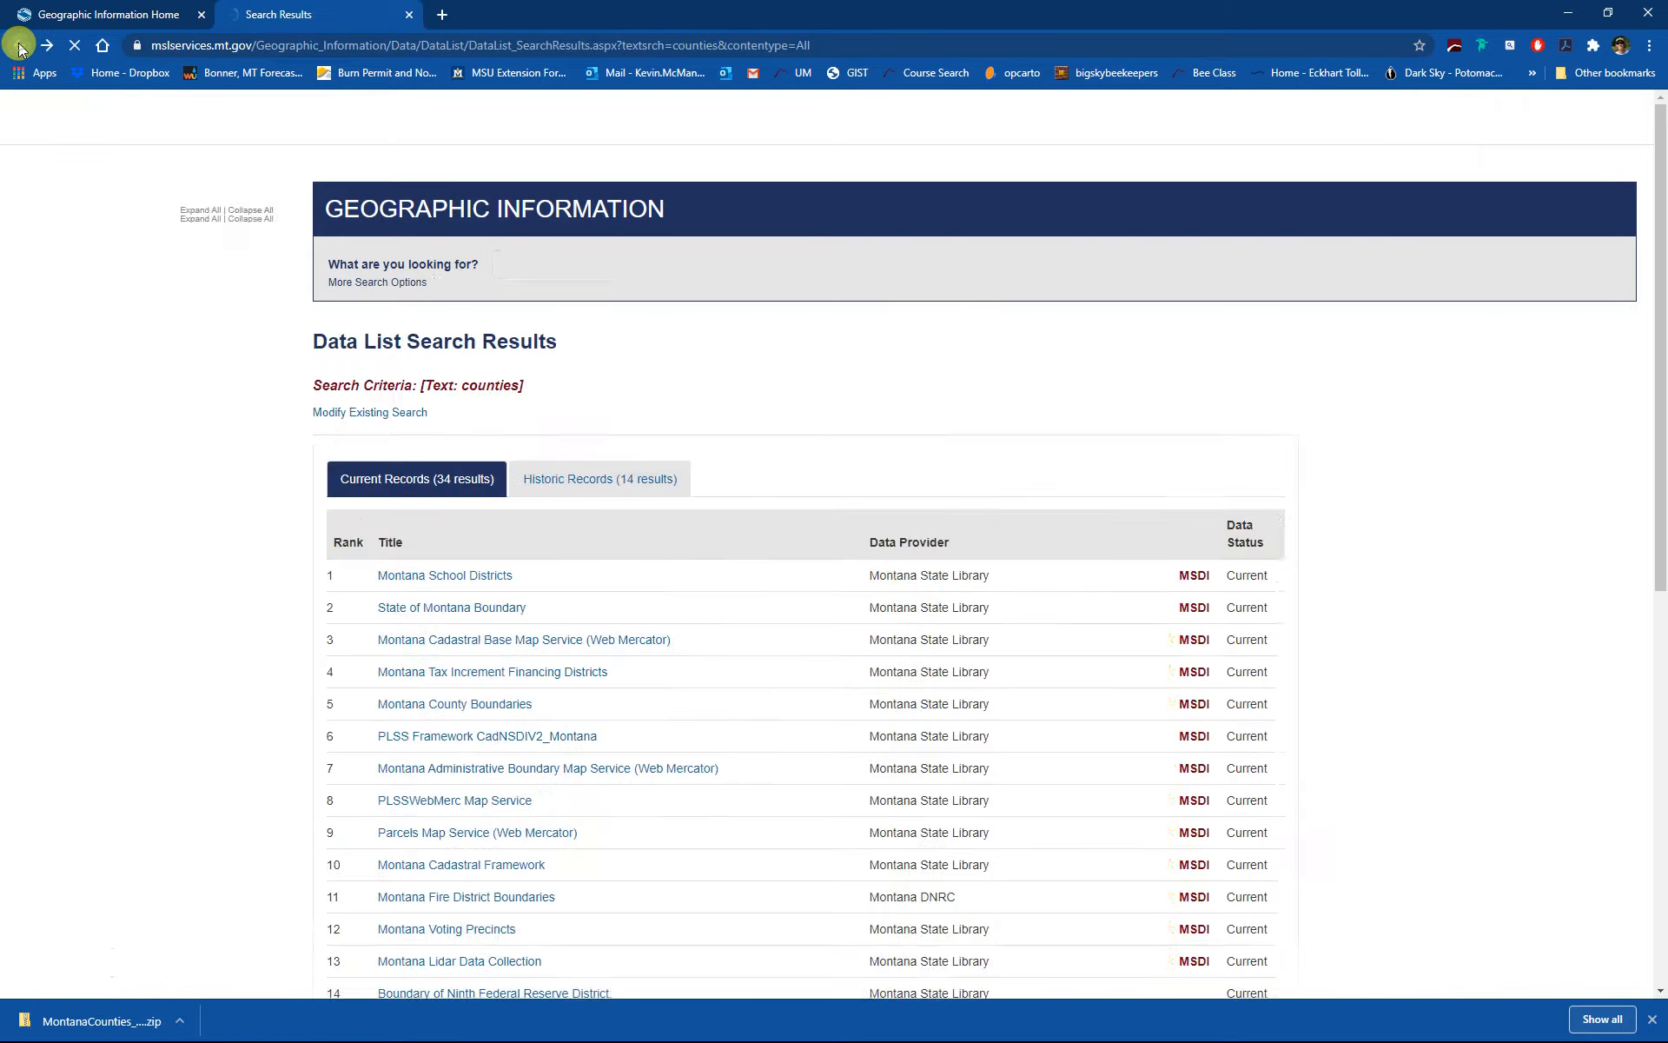
click(533, 259)
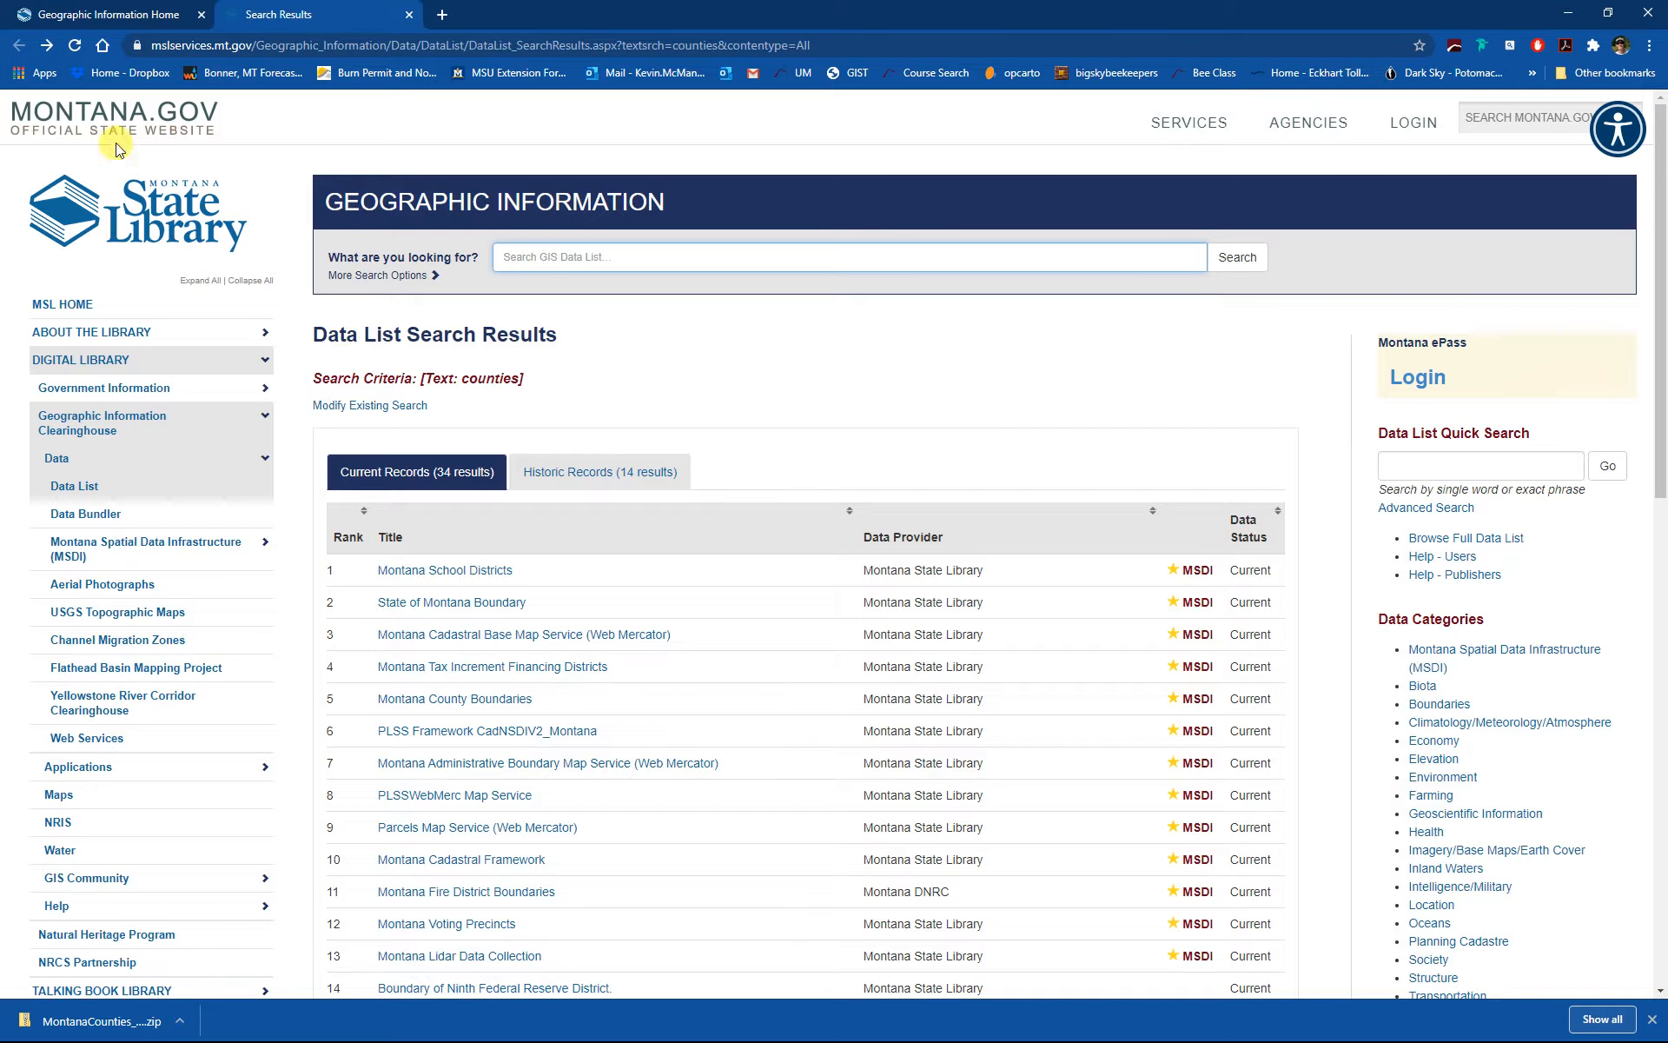
click(100, 17)
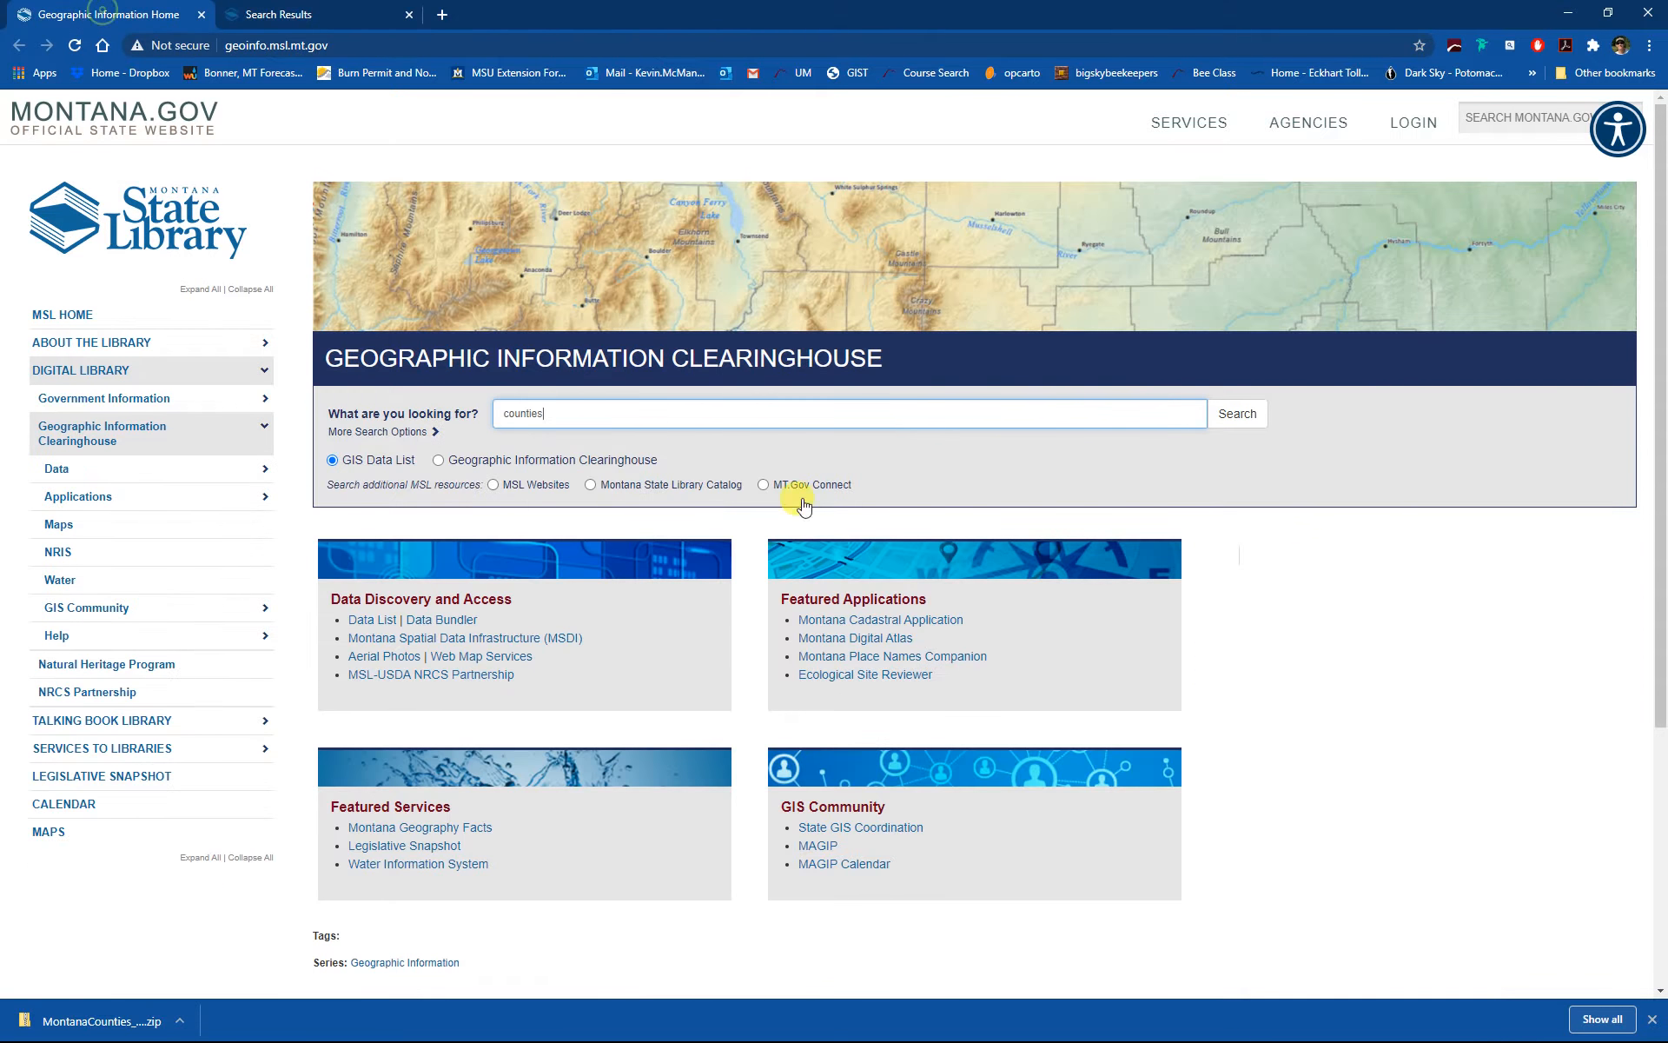
double_click(516, 409)
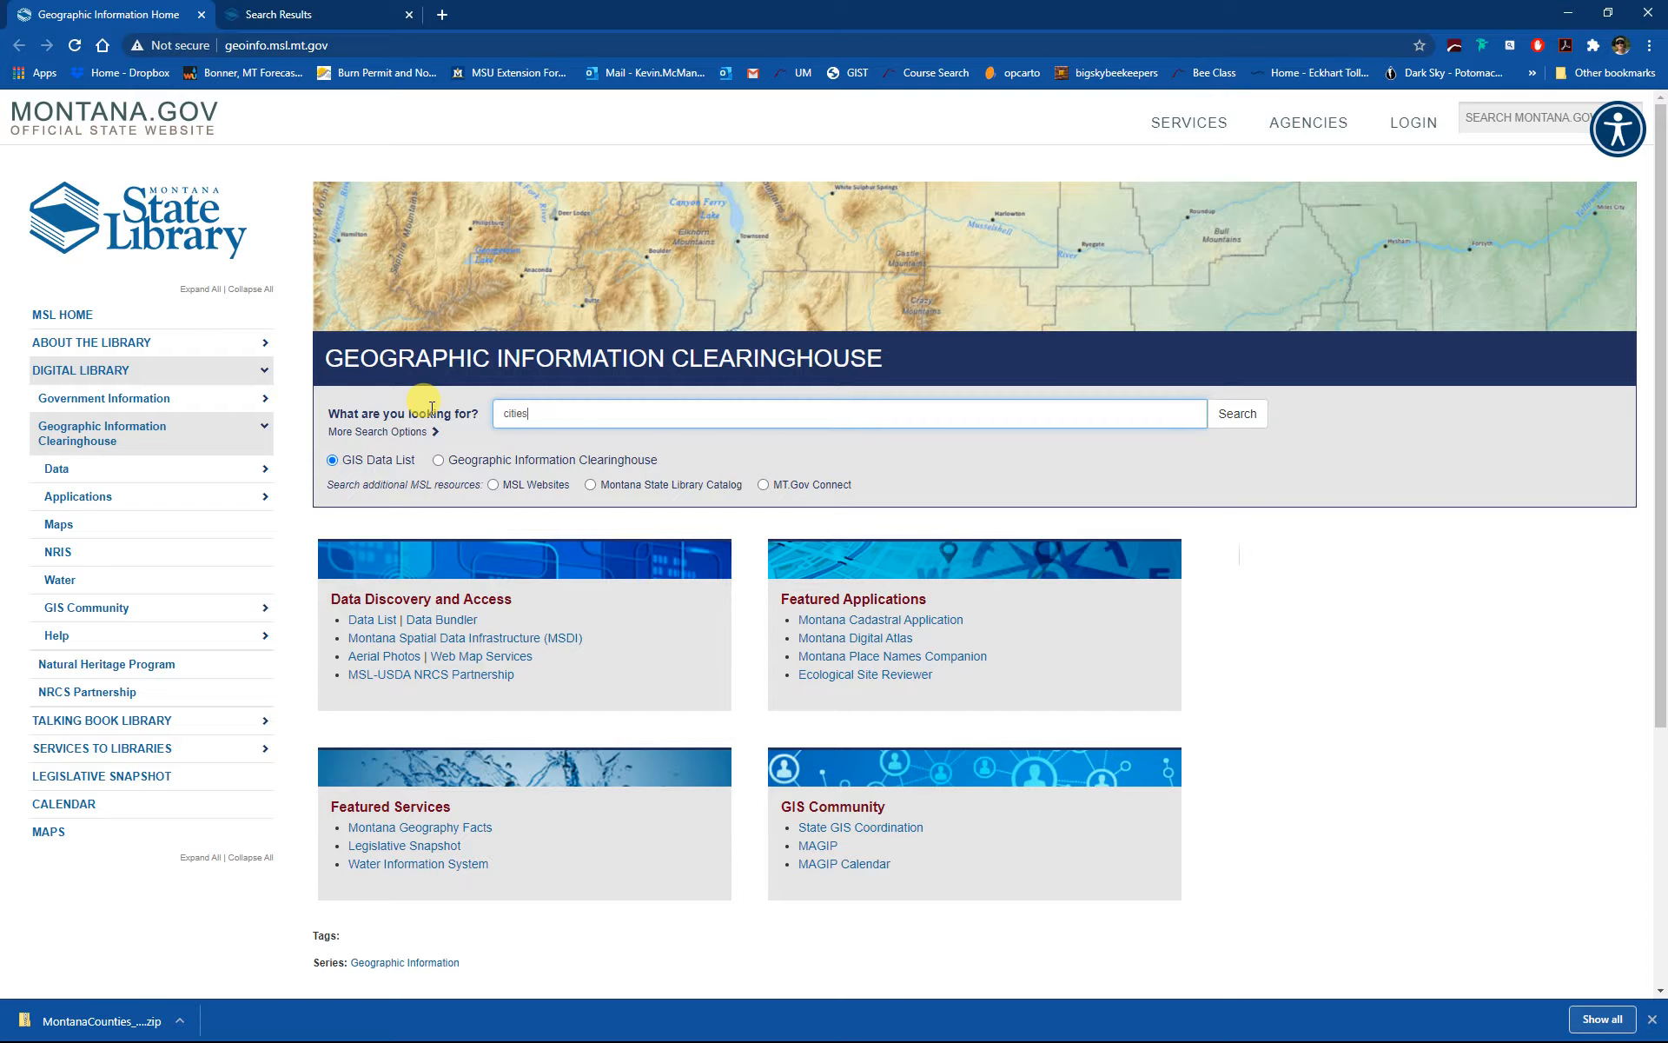
text(cities)
key(Return)
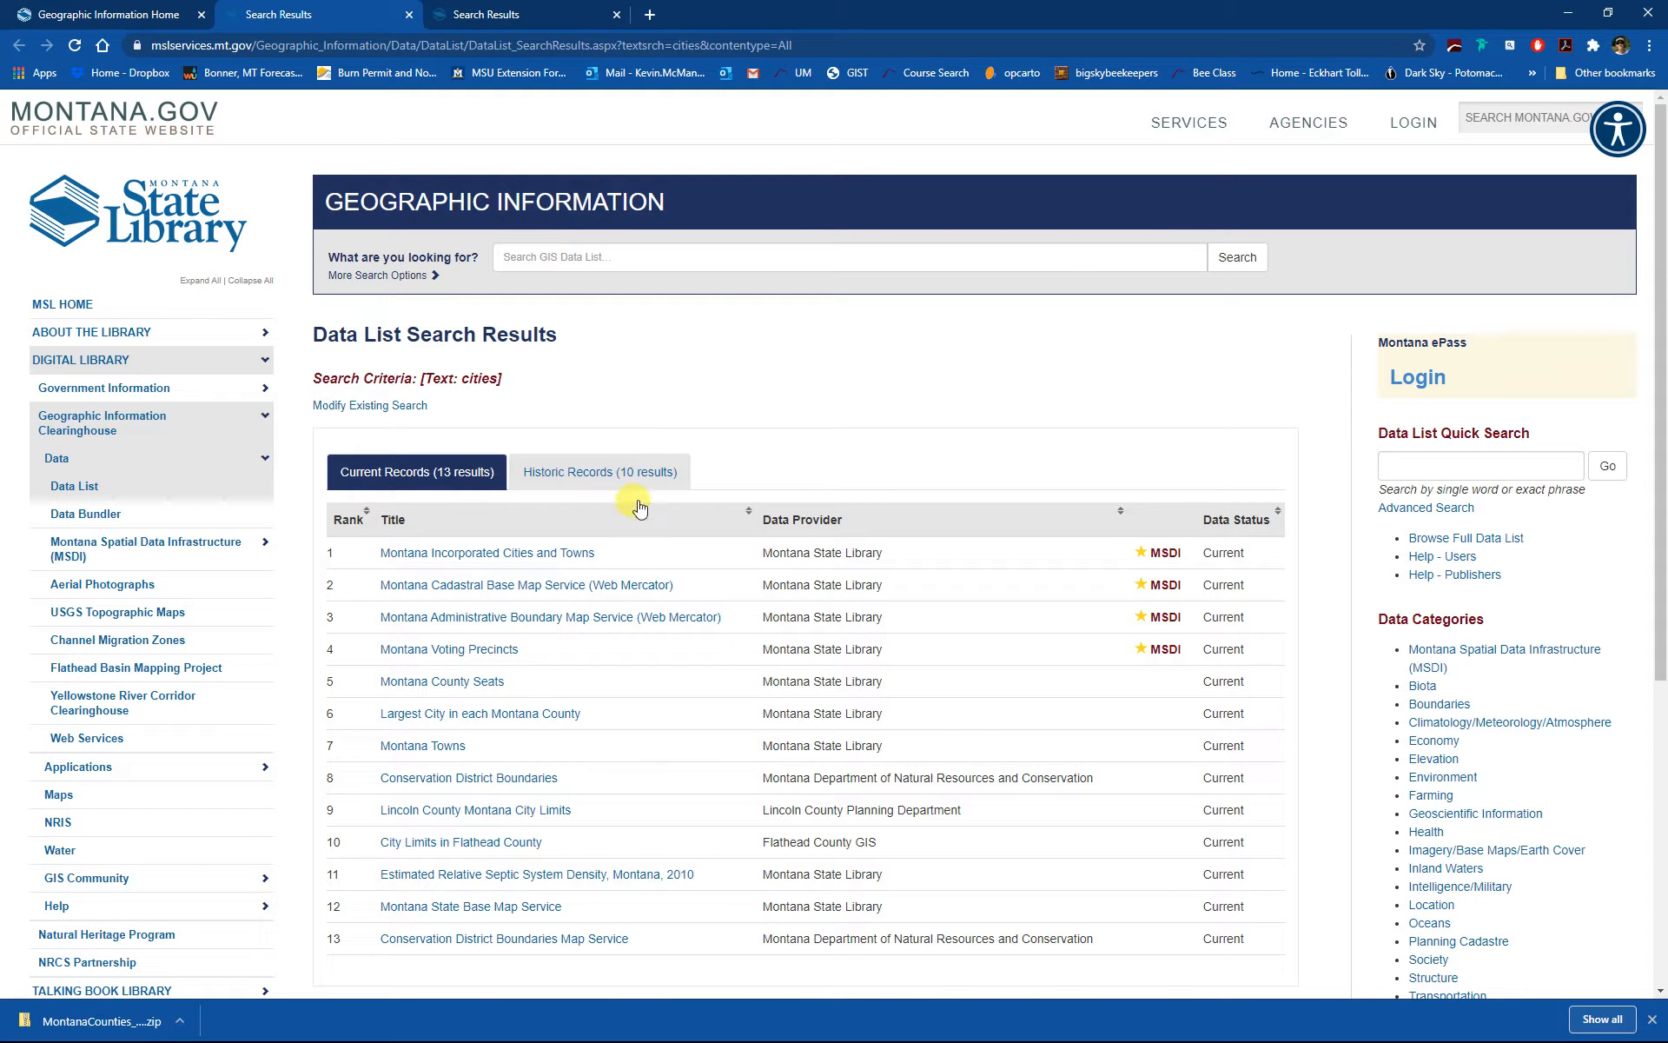
- Download Towns2013.zip from the Montana Towns record into Raw_Data_Lab4 and close the browser
click(429, 754)
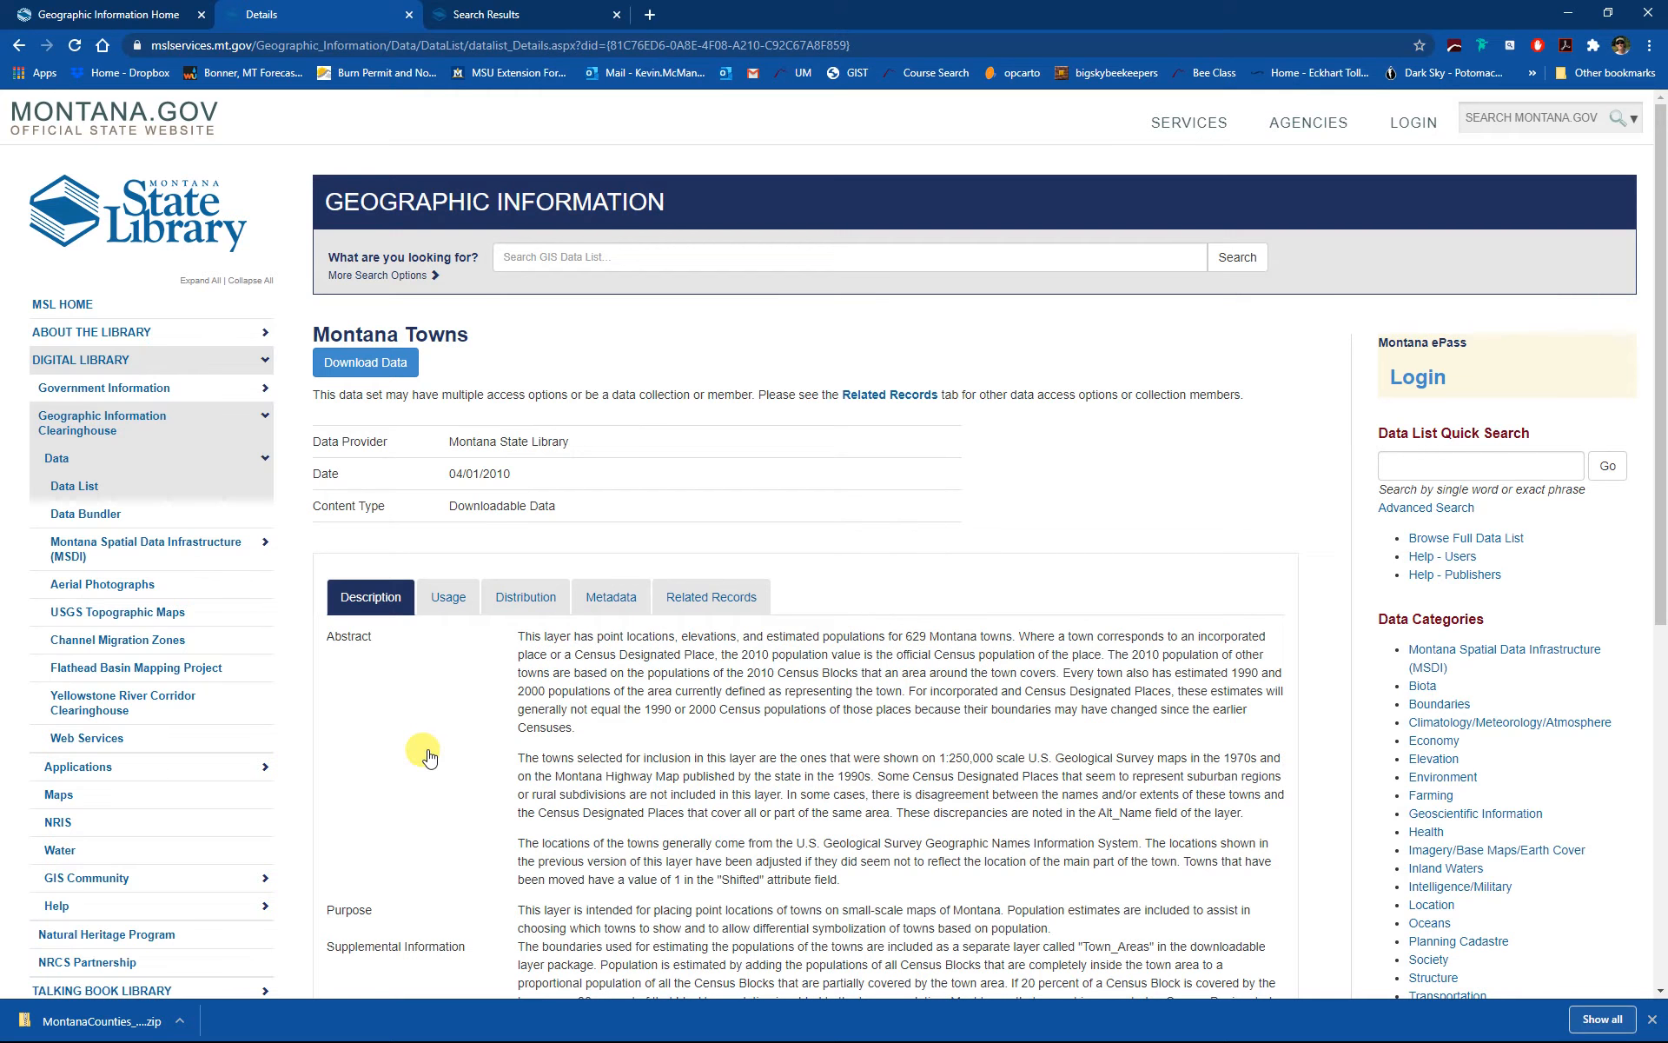
click(363, 366)
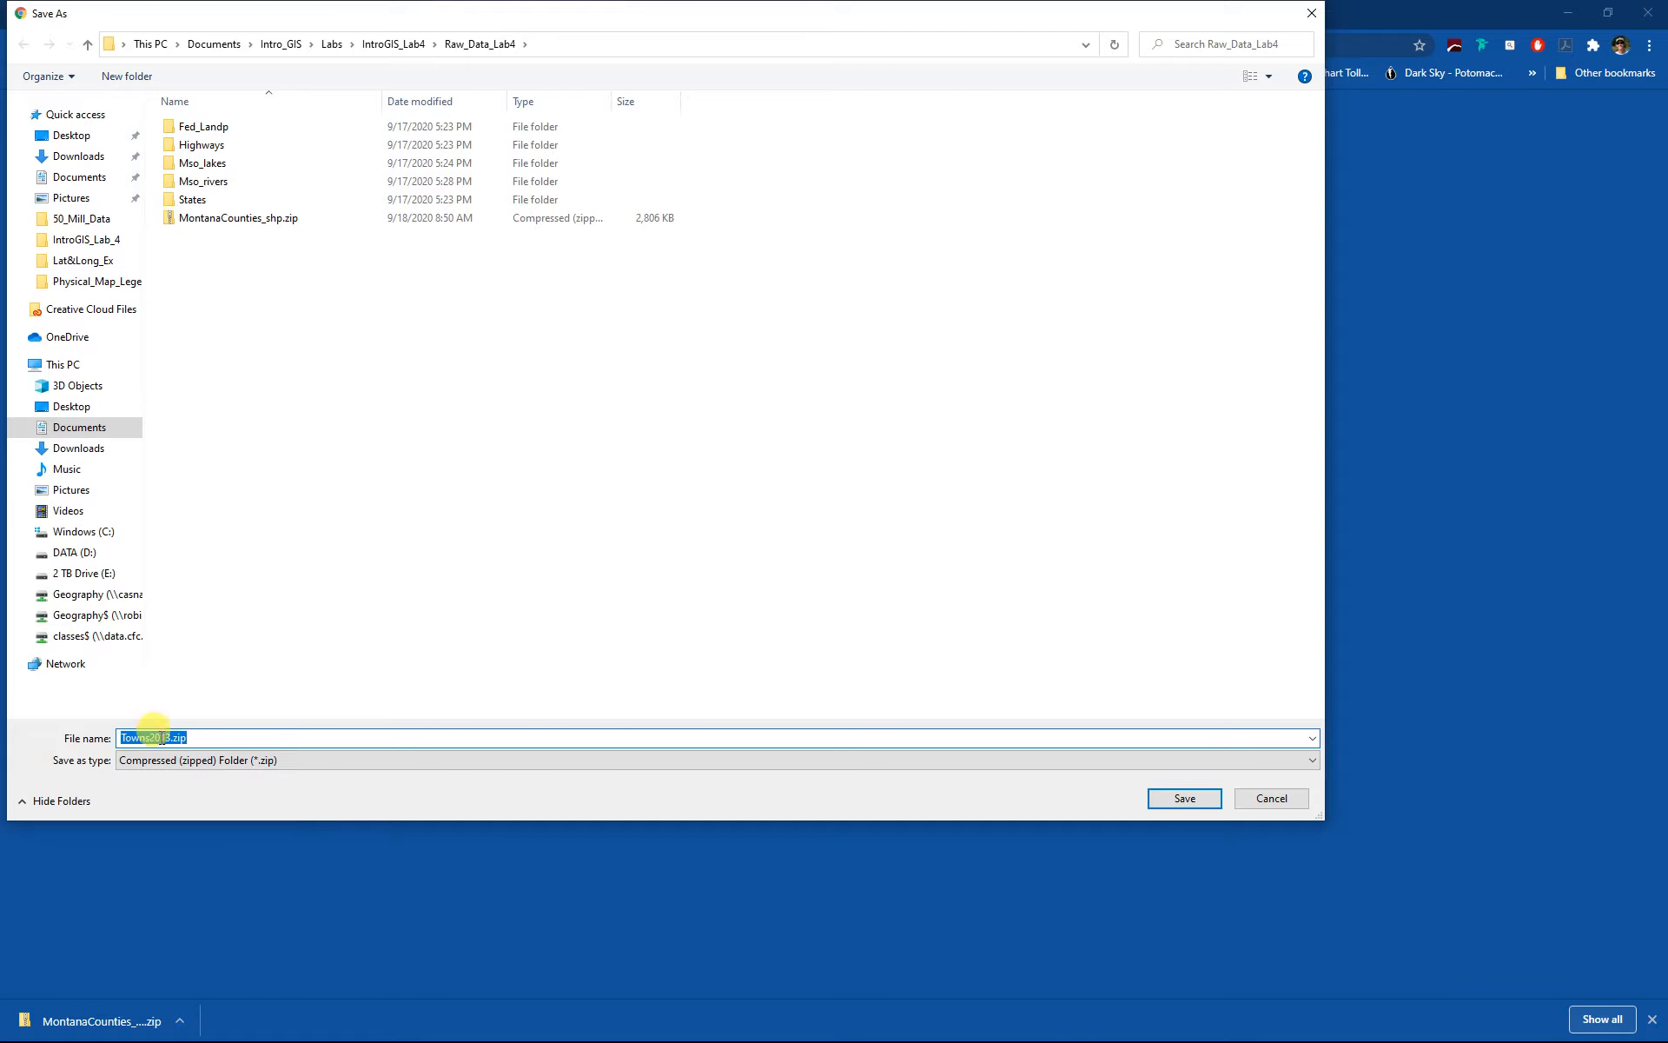
click(1190, 802)
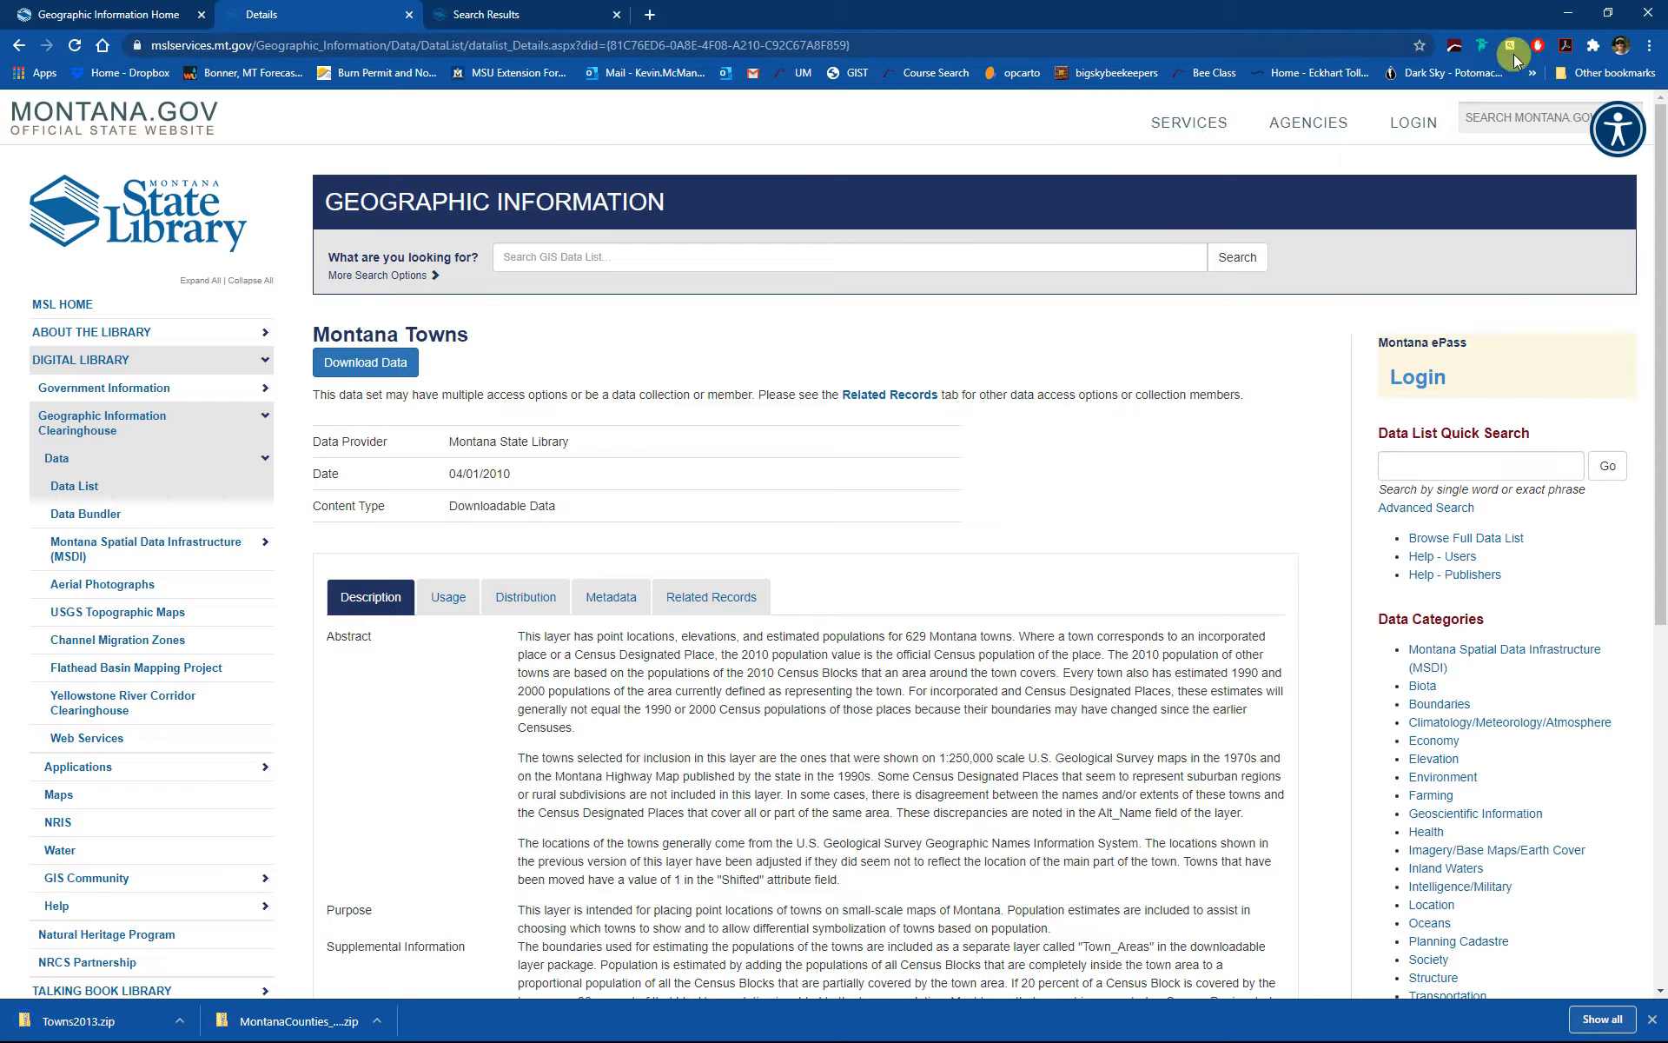
click(1651, 15)
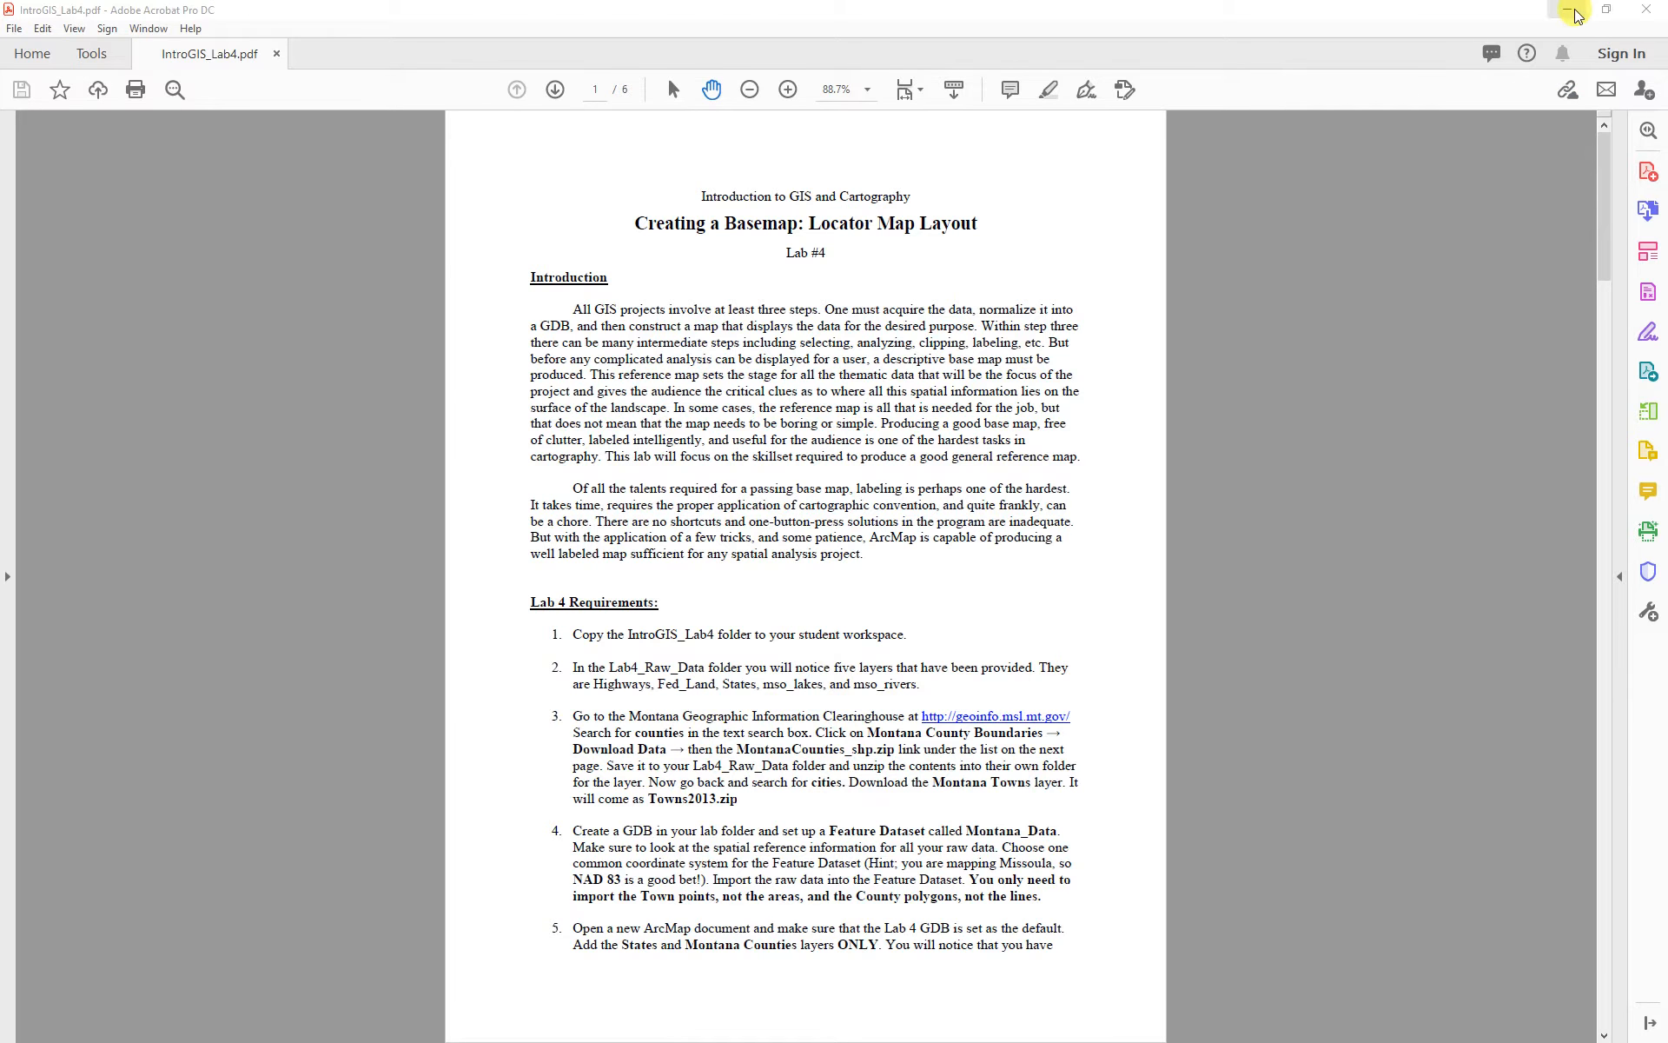
- Switch to the Raw_Data_Lab4 folder in File Explorer and extract MontanaCounties_shp.zip into its own folder with 7-Zip
drag(1406, 17, 1667, 358)
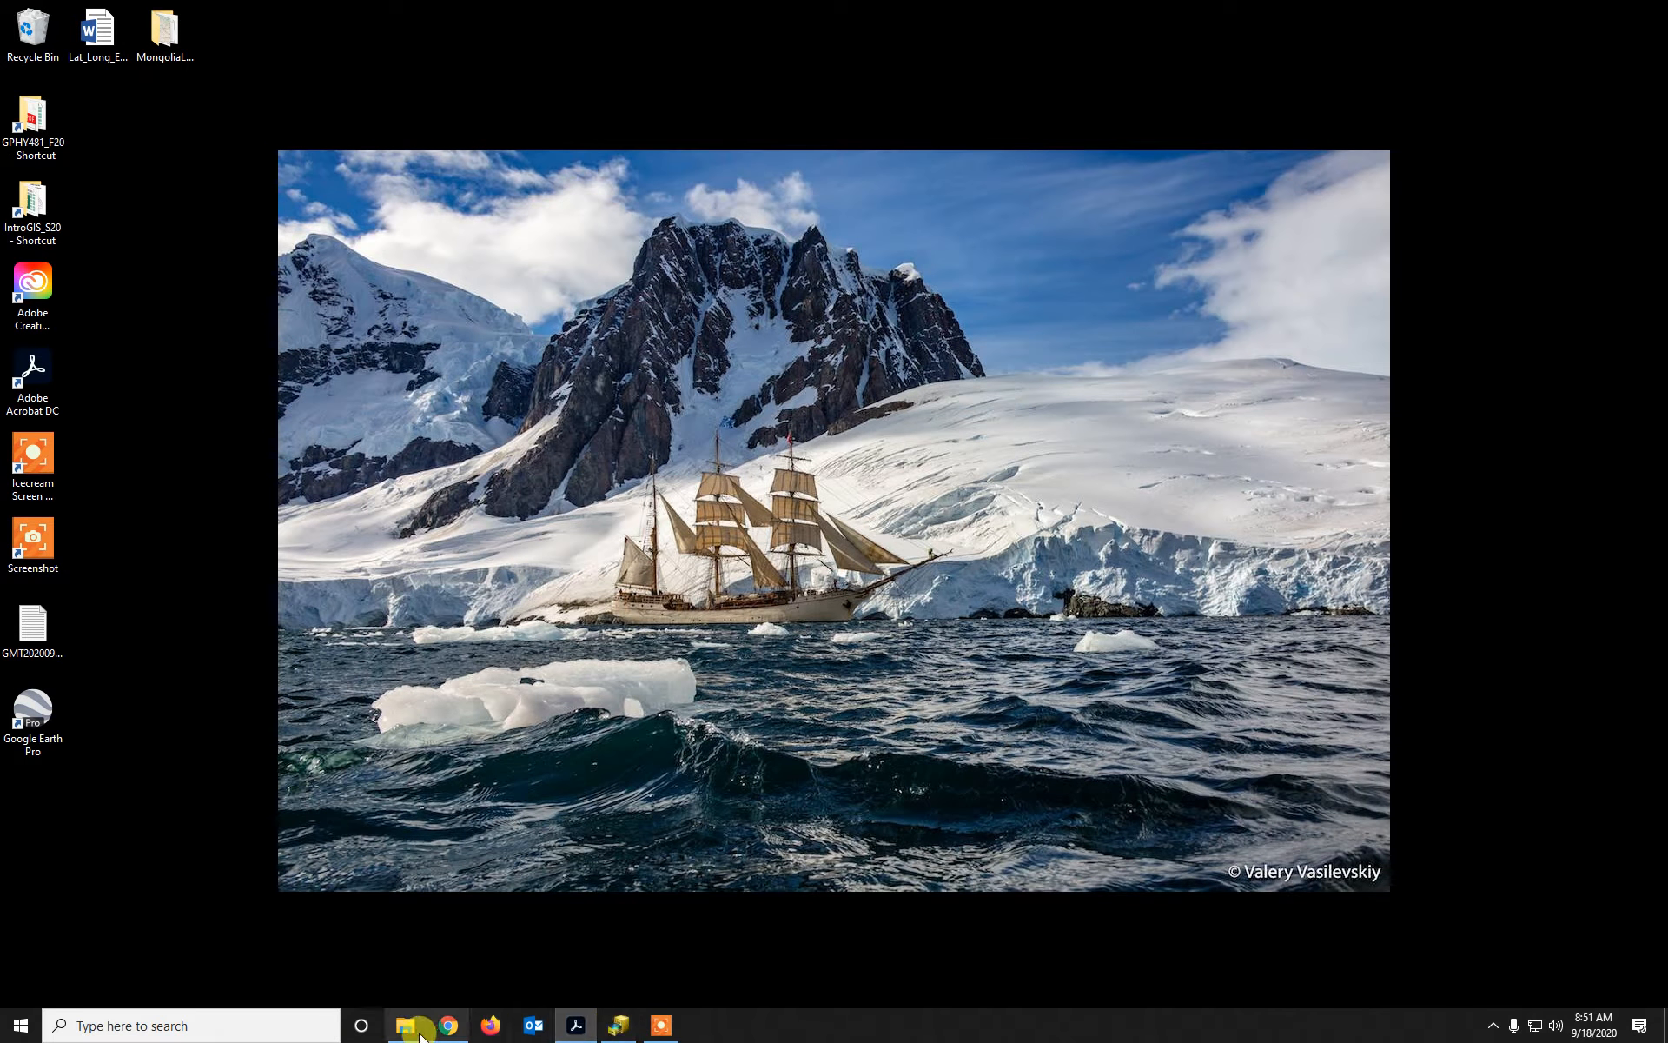
click(419, 1034)
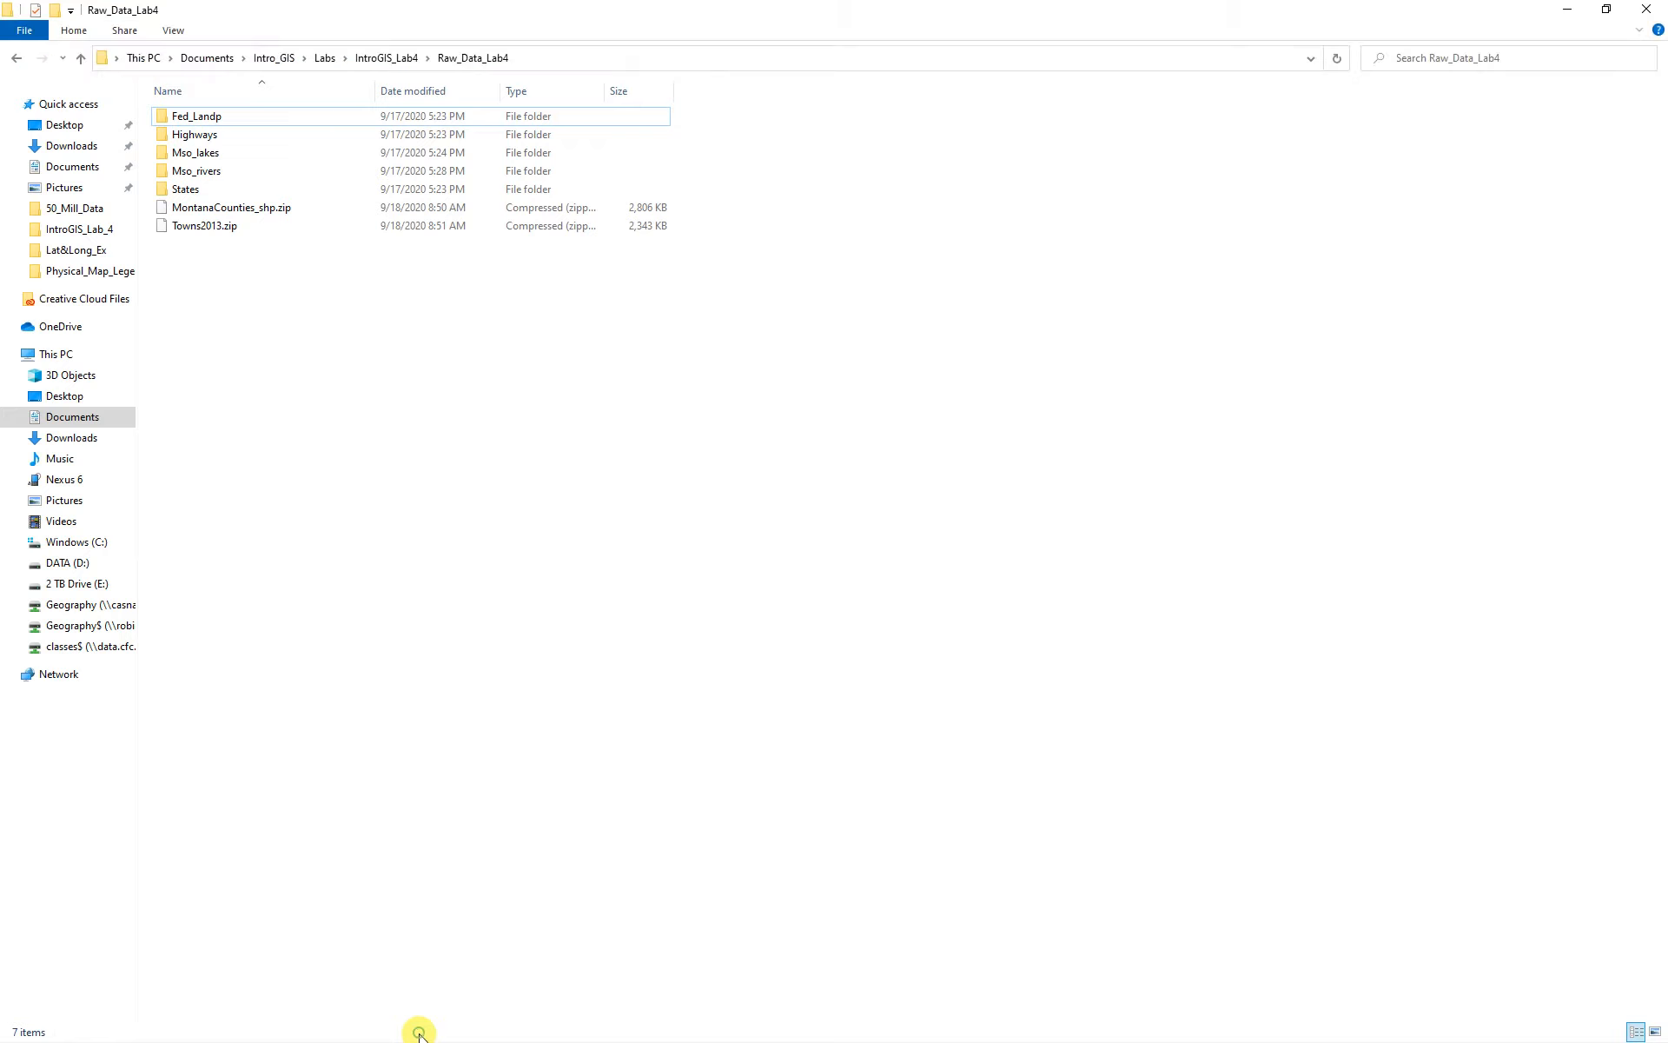
right_click(200, 209)
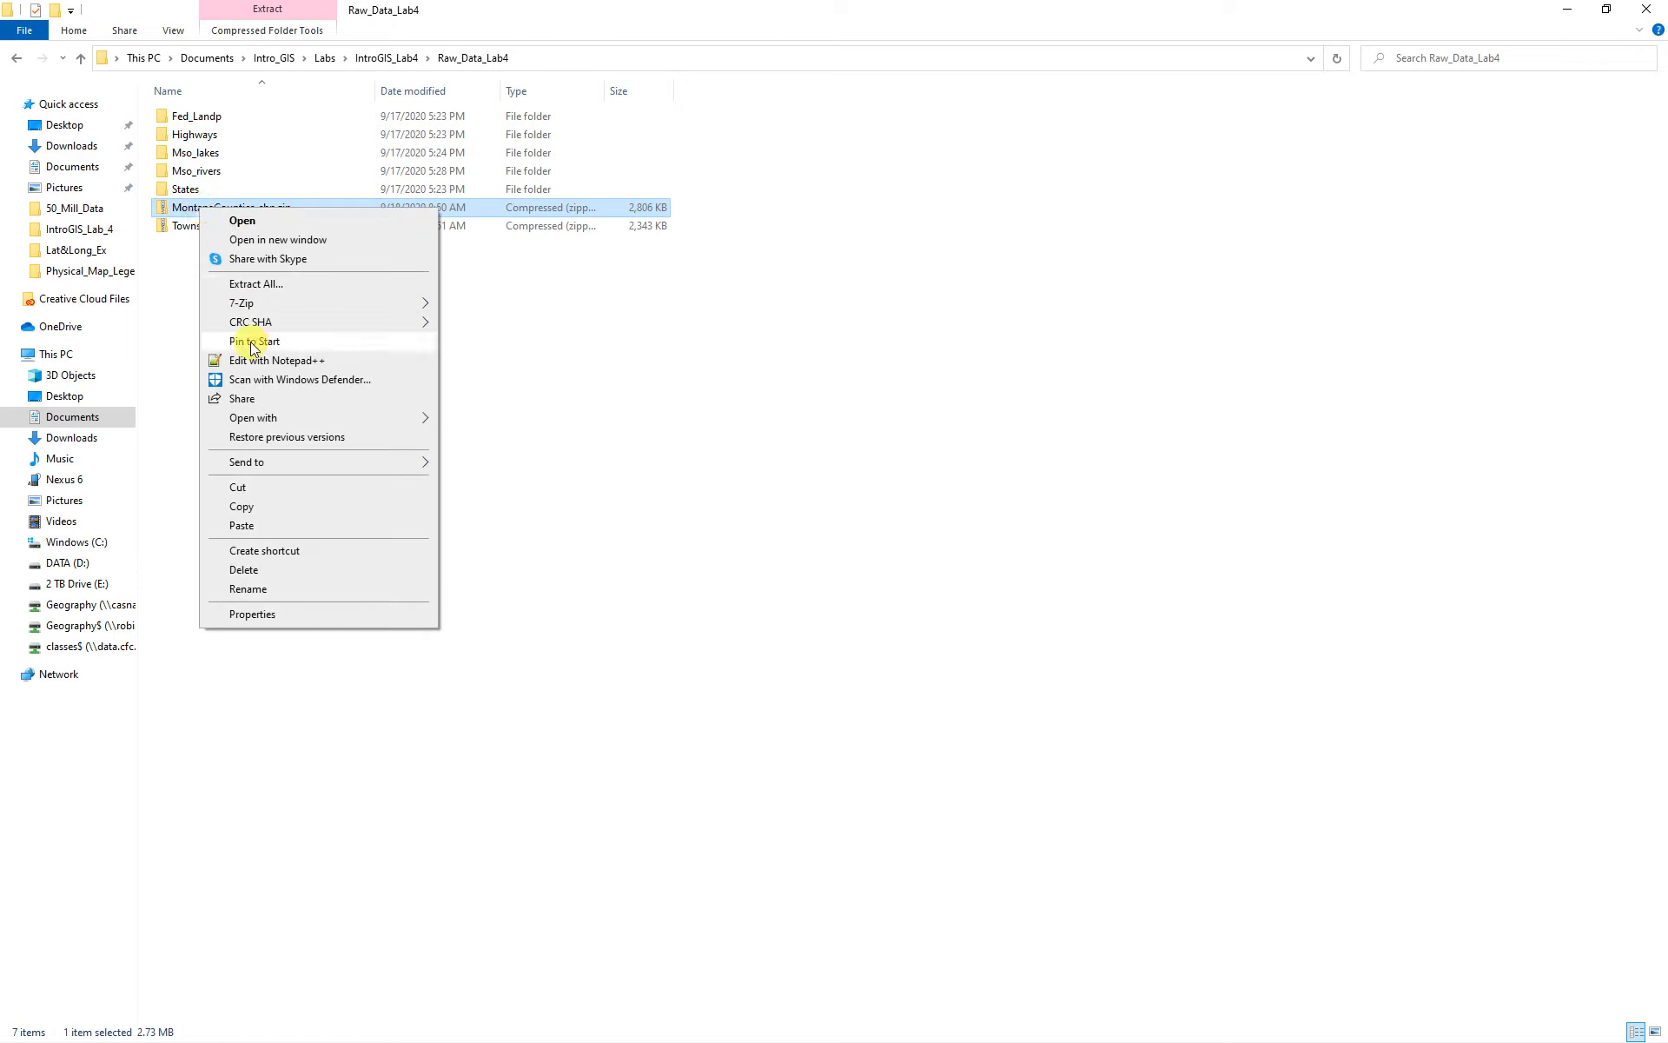
mouse_move(250, 300)
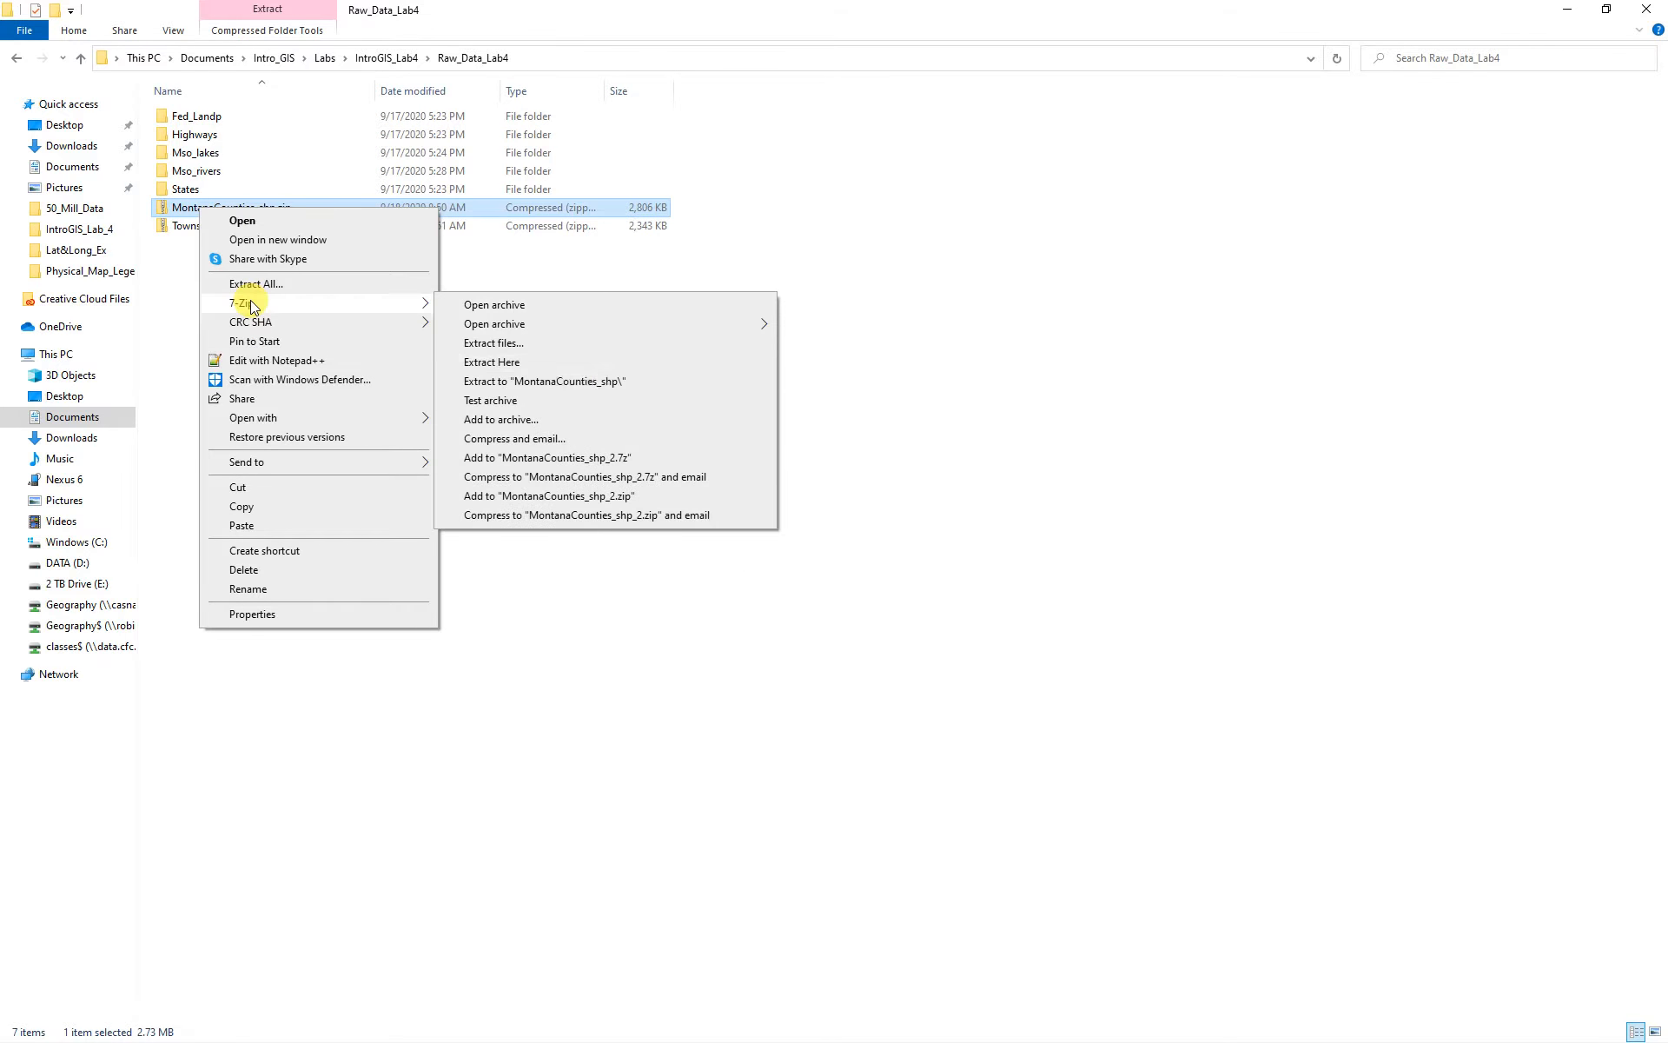
click(535, 385)
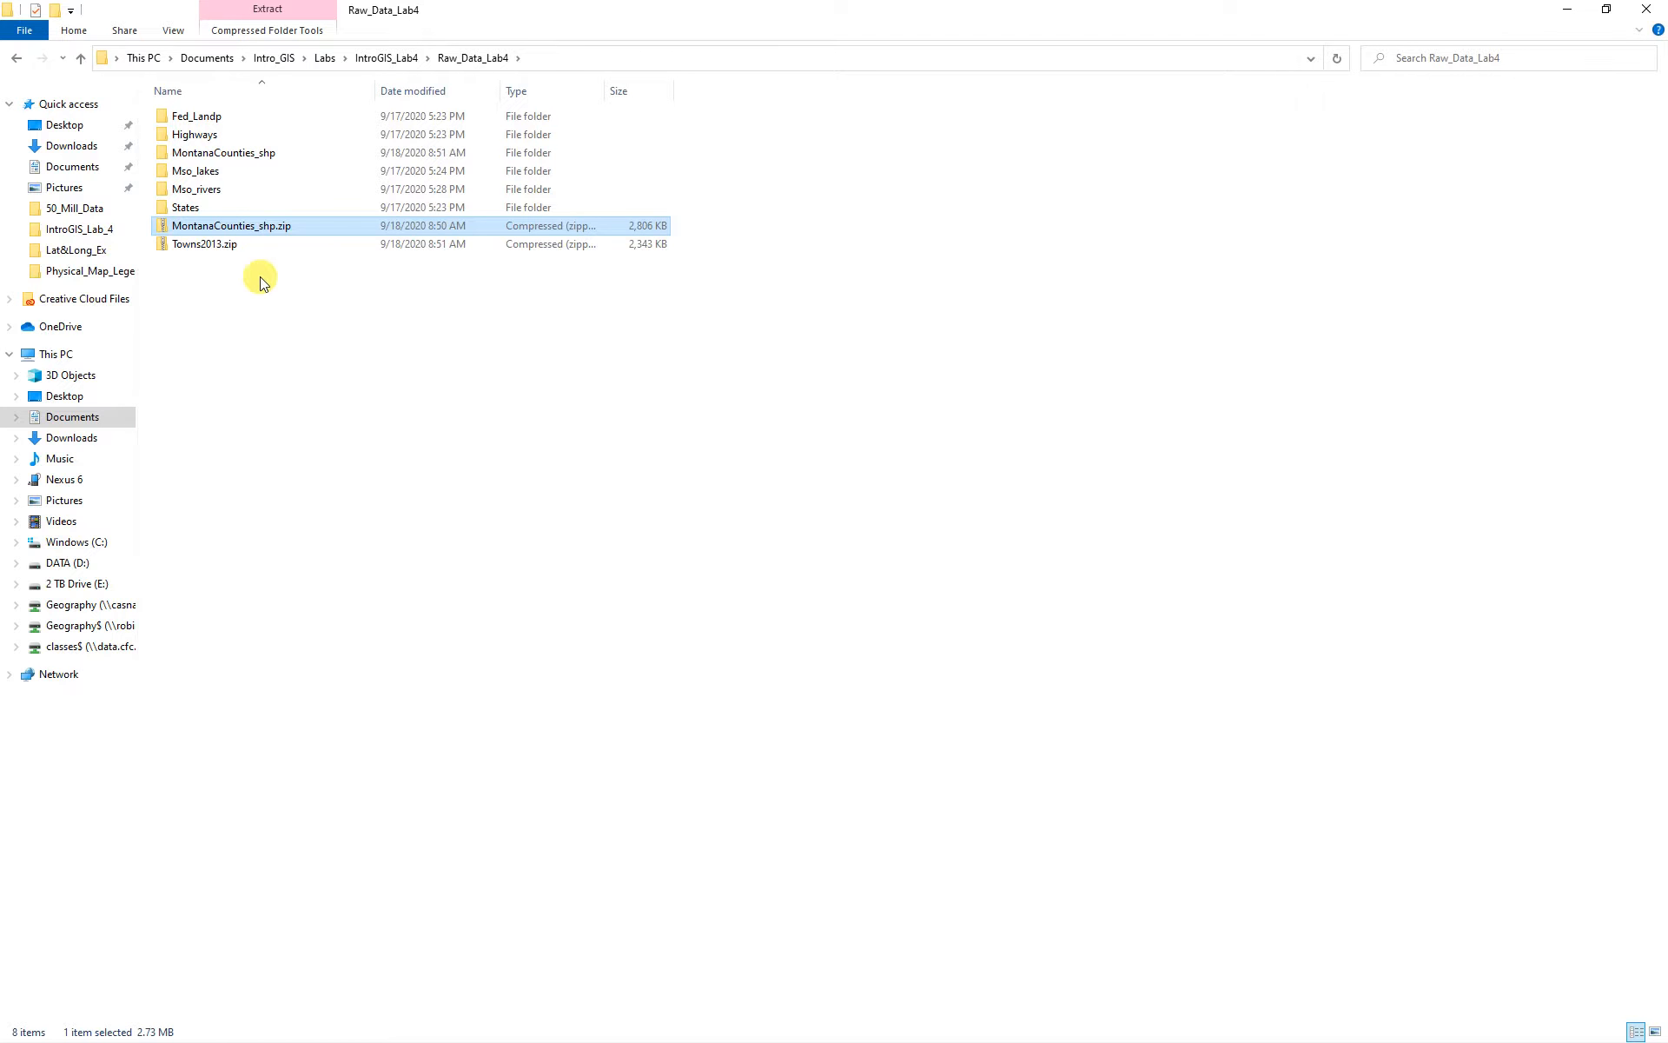
- Extract Towns2013.zip into its own Towns2013 folder with 7-Zip
click(205, 261)
click(199, 248)
right_click(199, 252)
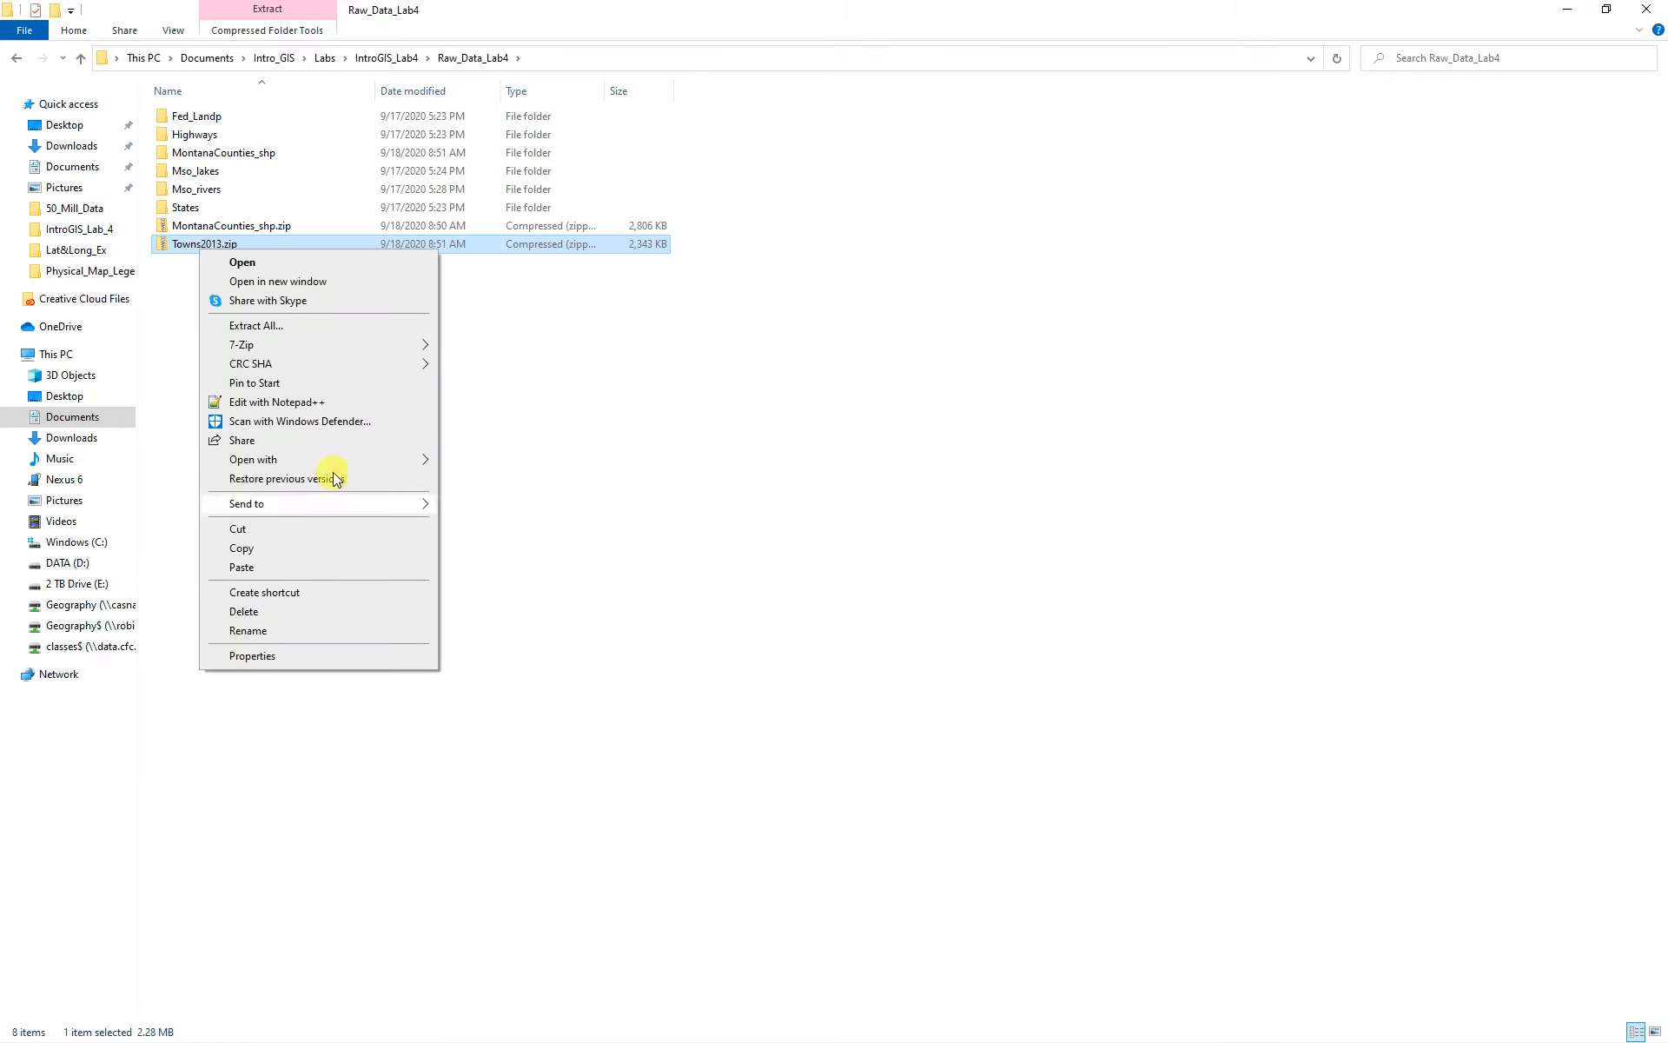
mouse_move(264, 346)
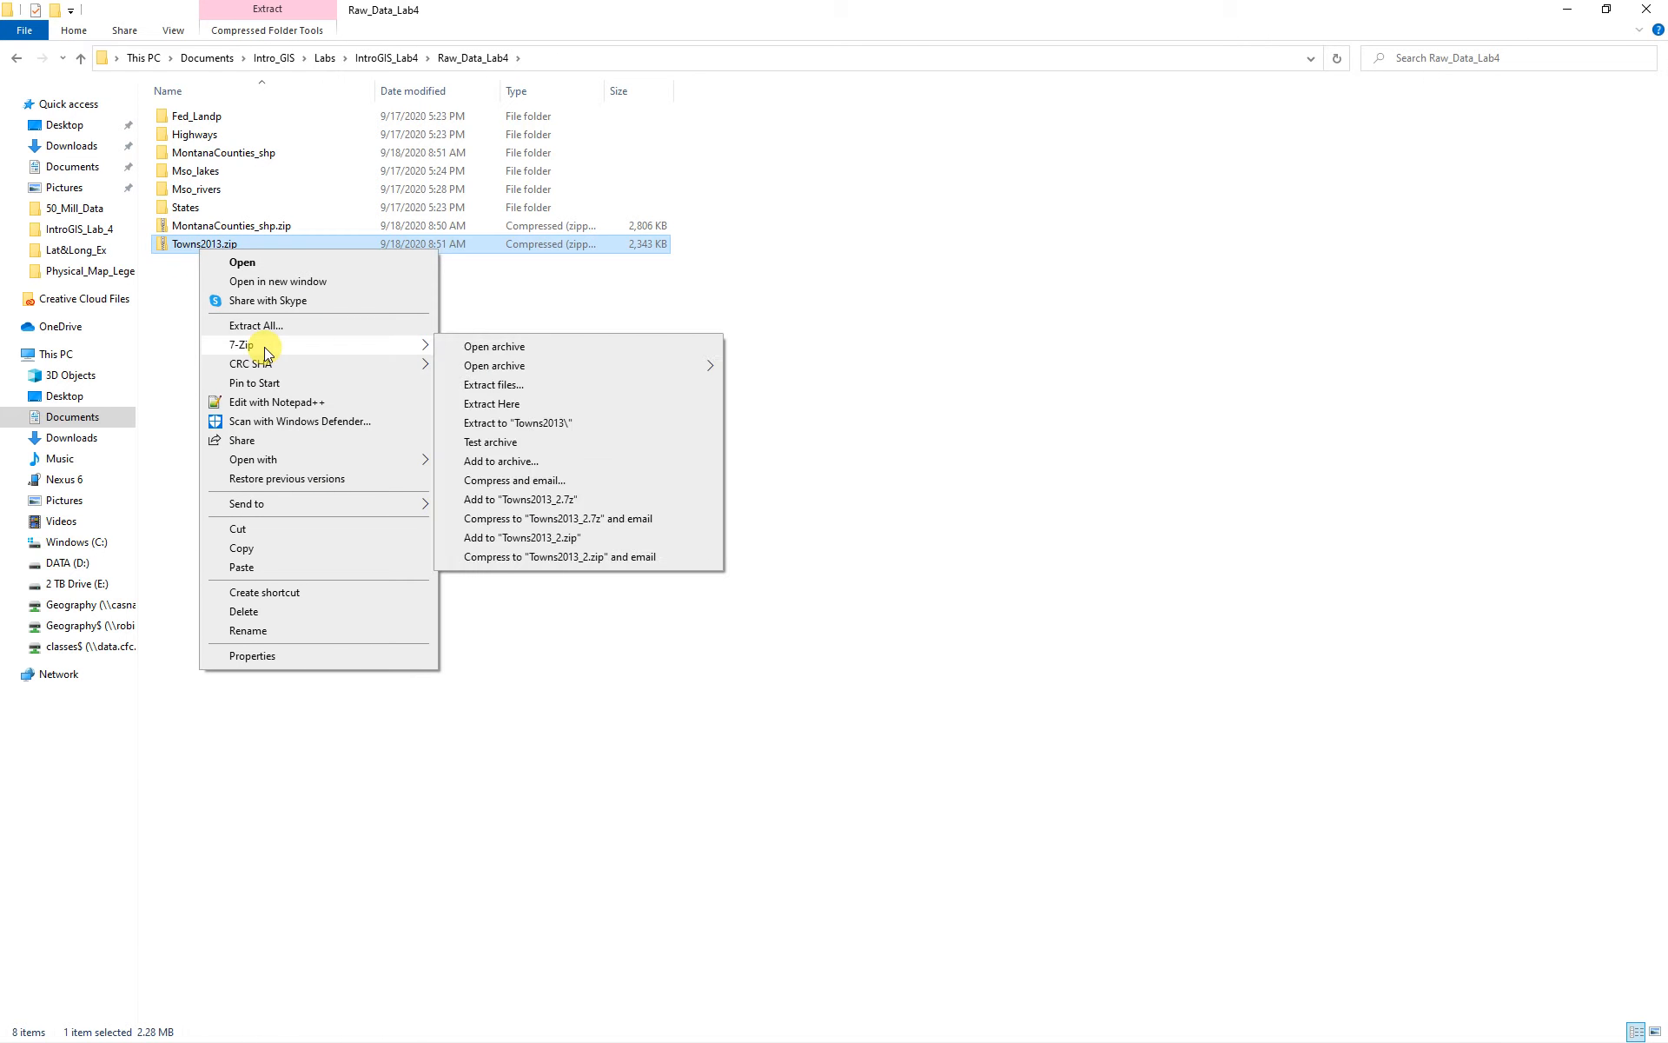
click(520, 429)
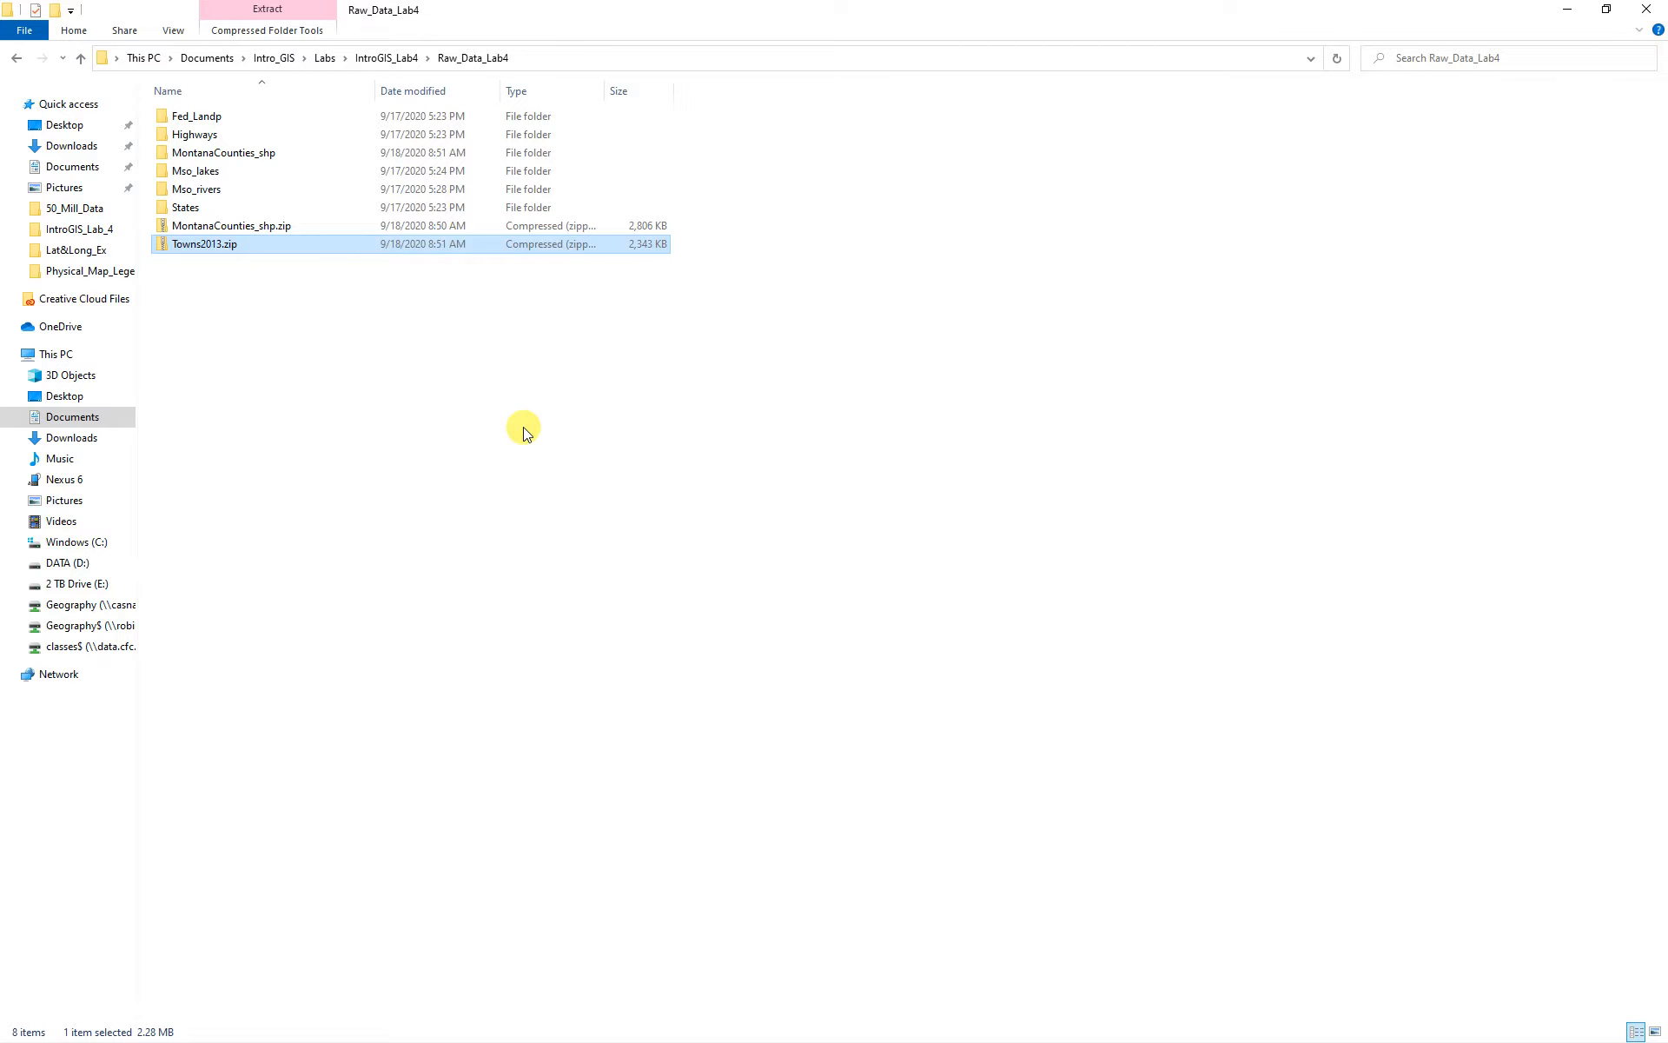
- Look through the shapefile components in the extracted MontanaCounties_shp folder and return to Raw_Data_Lab4
click(600, 465)
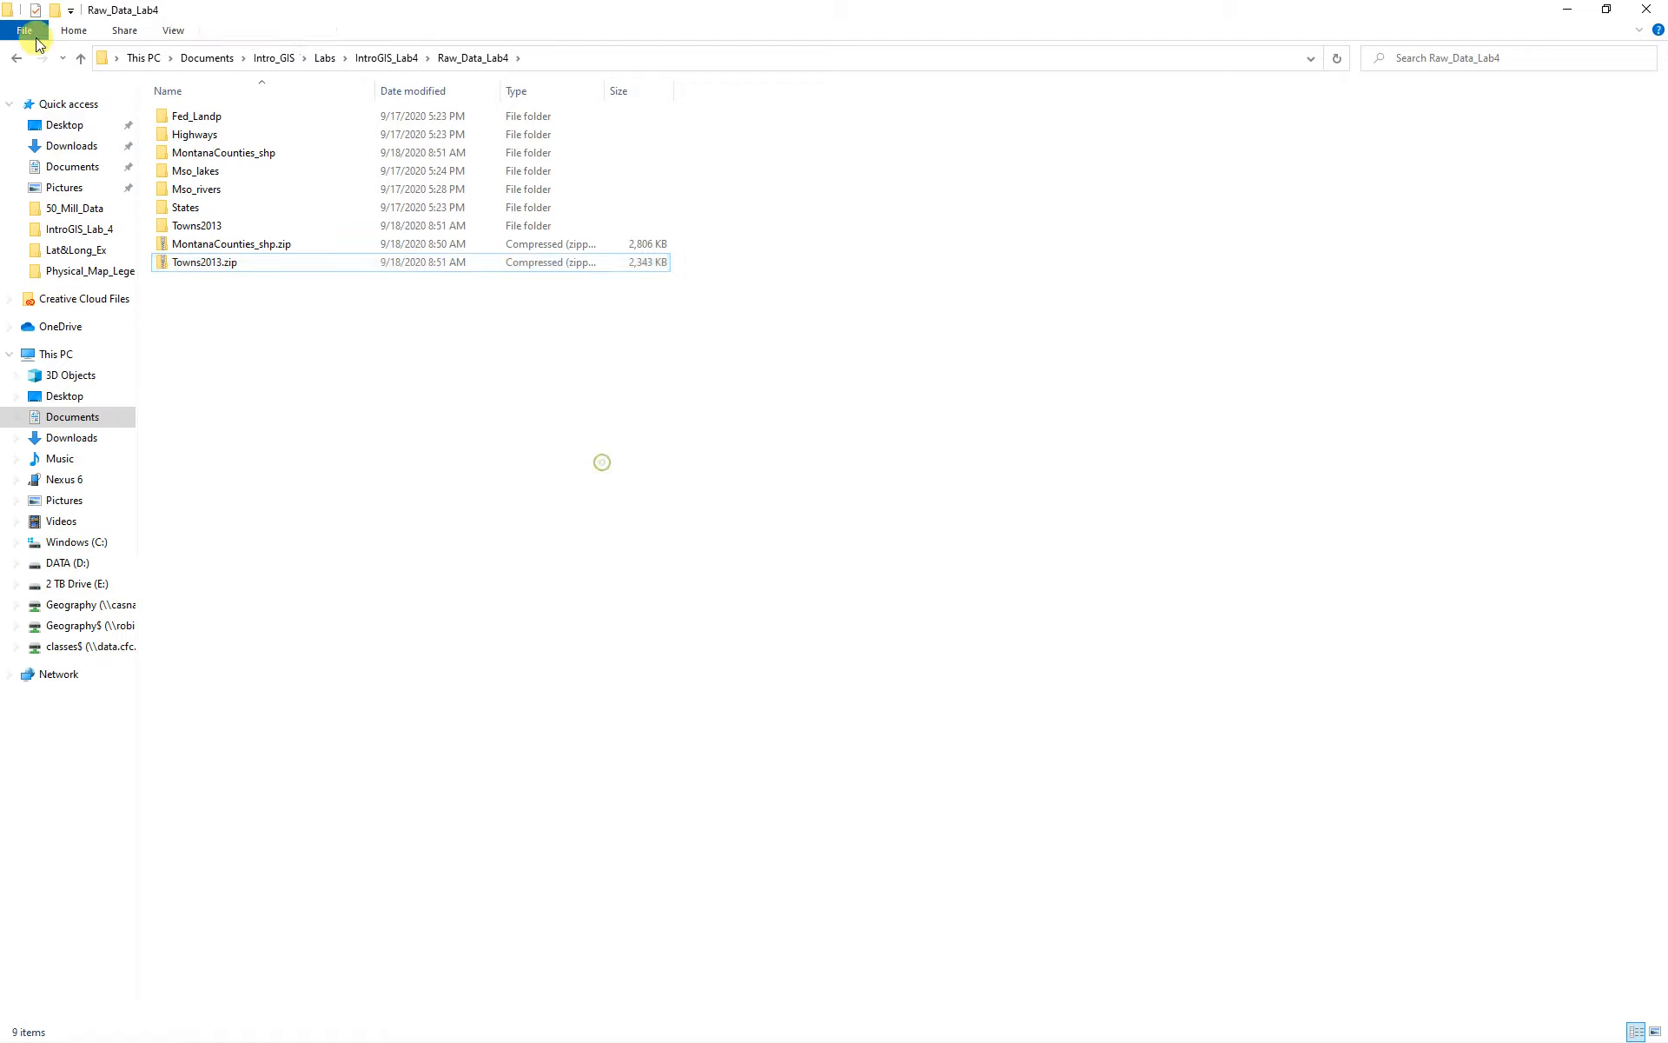
double_click(212, 153)
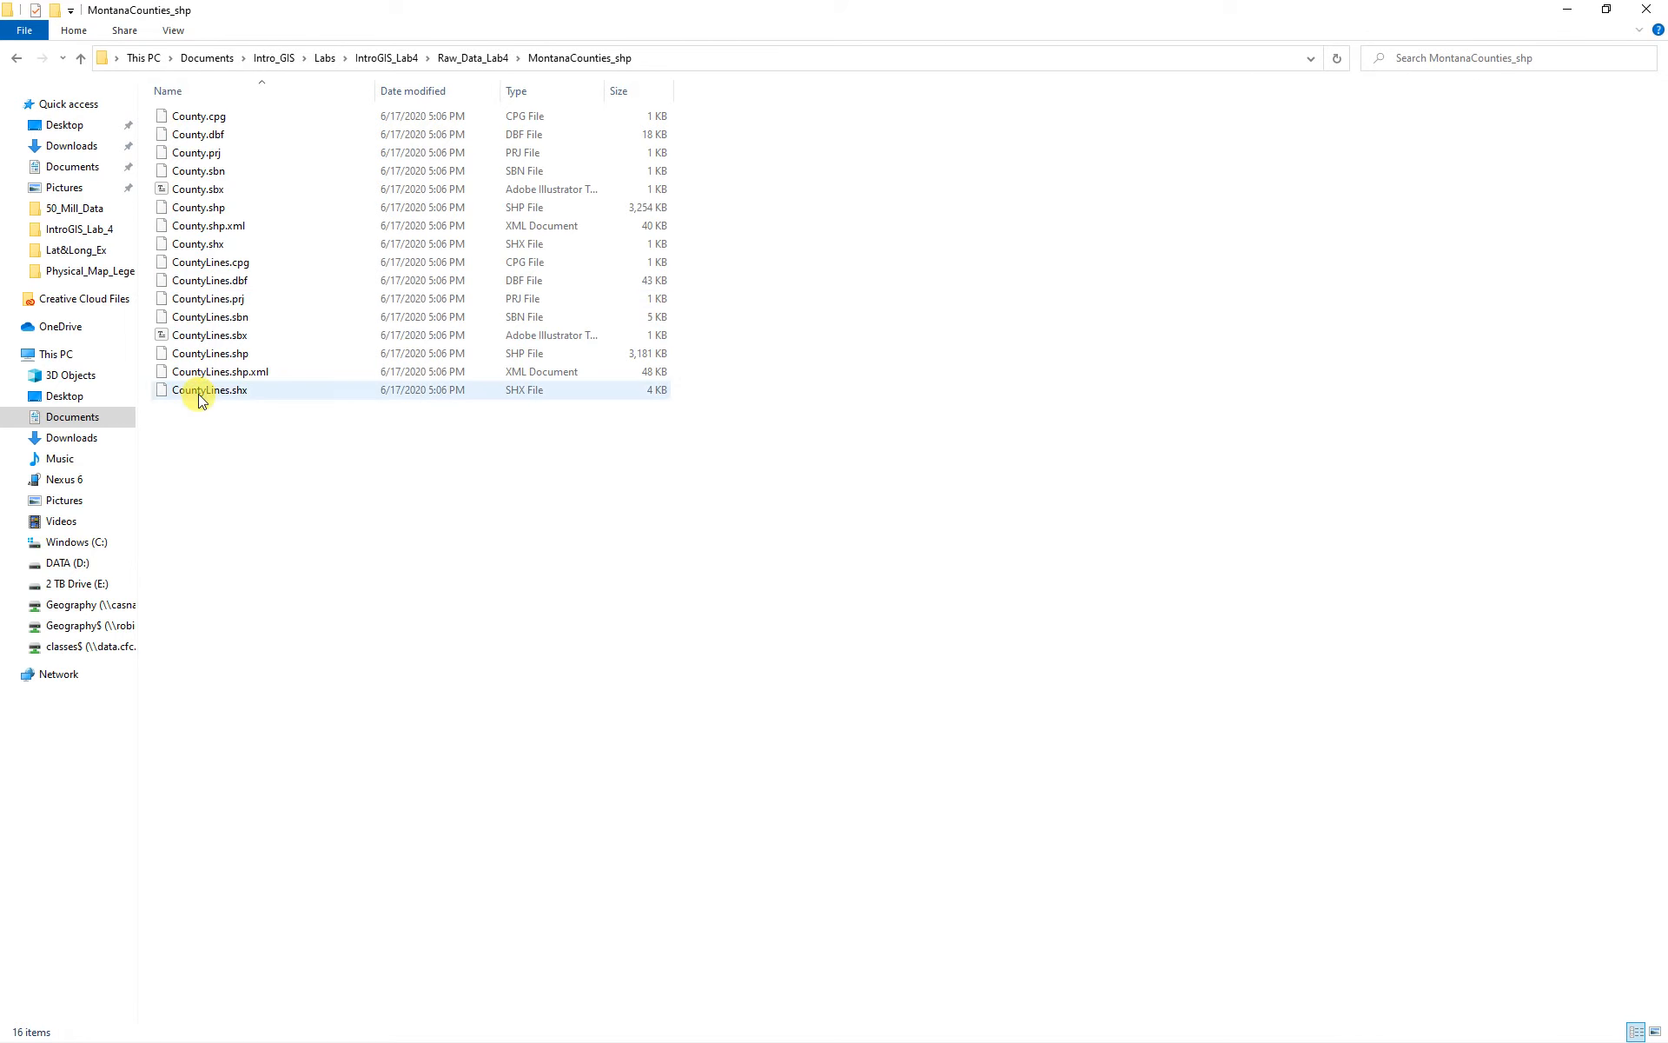
click(81, 61)
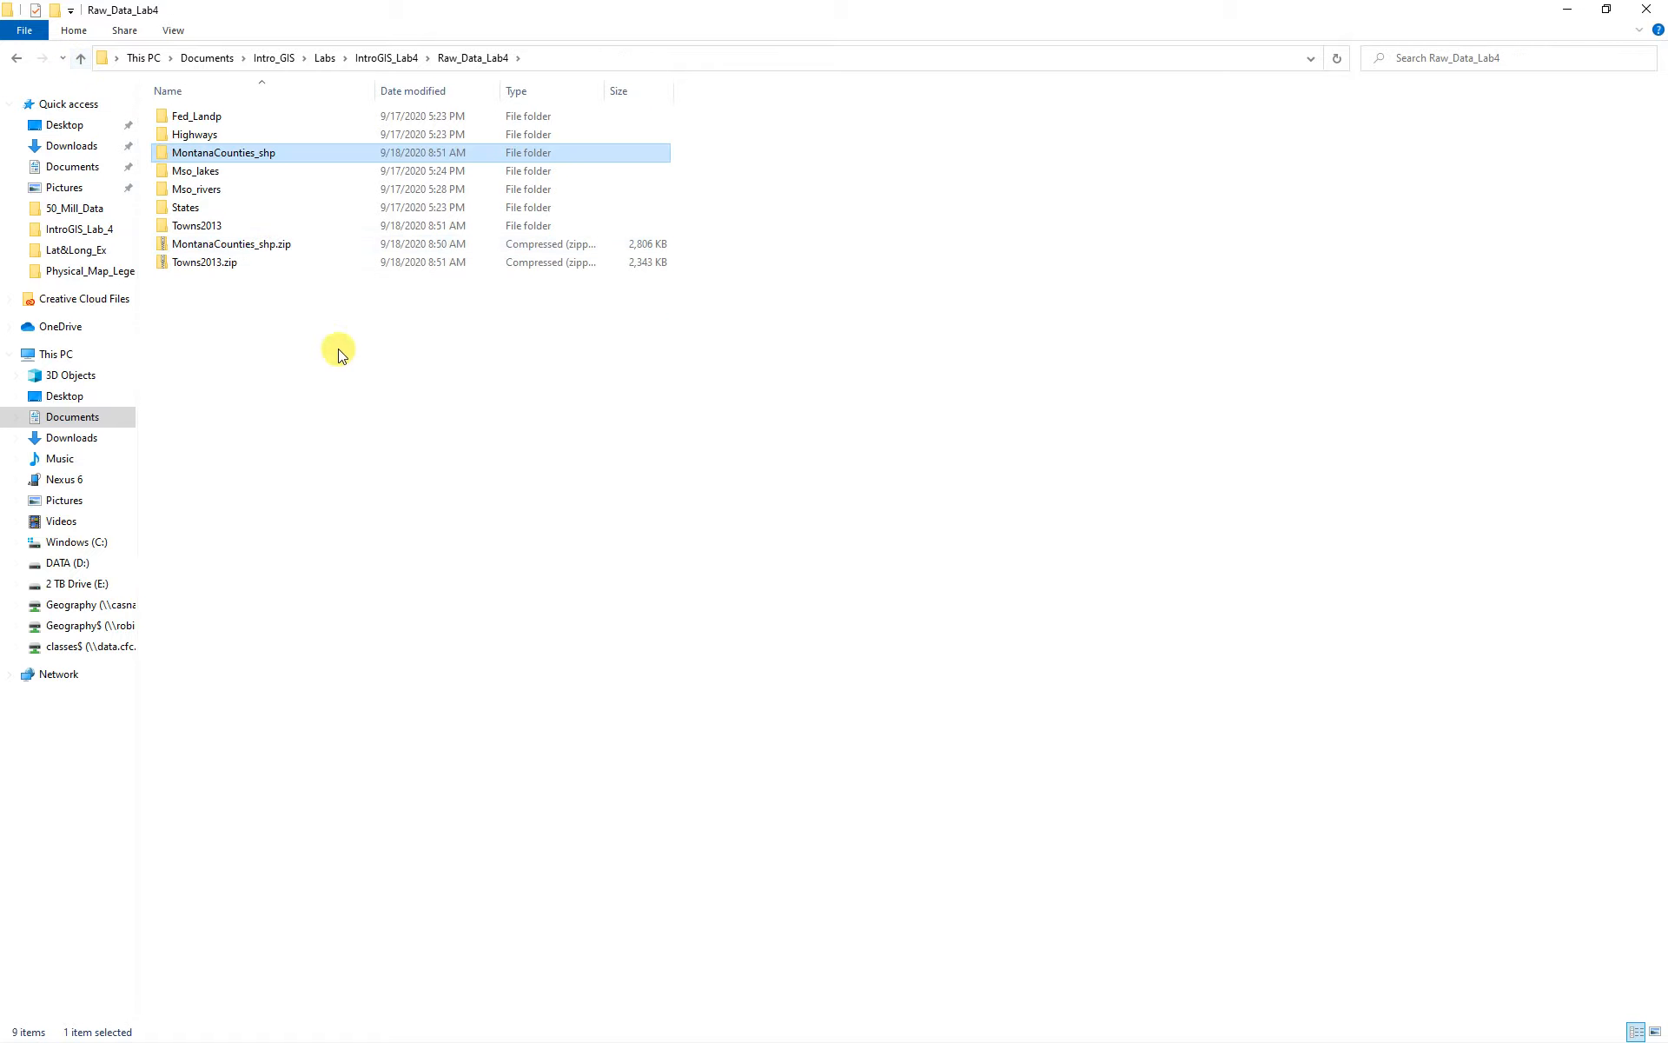
- Check the extracted Towns2013 folder, then delete MontanaCounties_shp.zip and Towns2013.zip from Raw_Data_Lab4
double_click(193, 225)
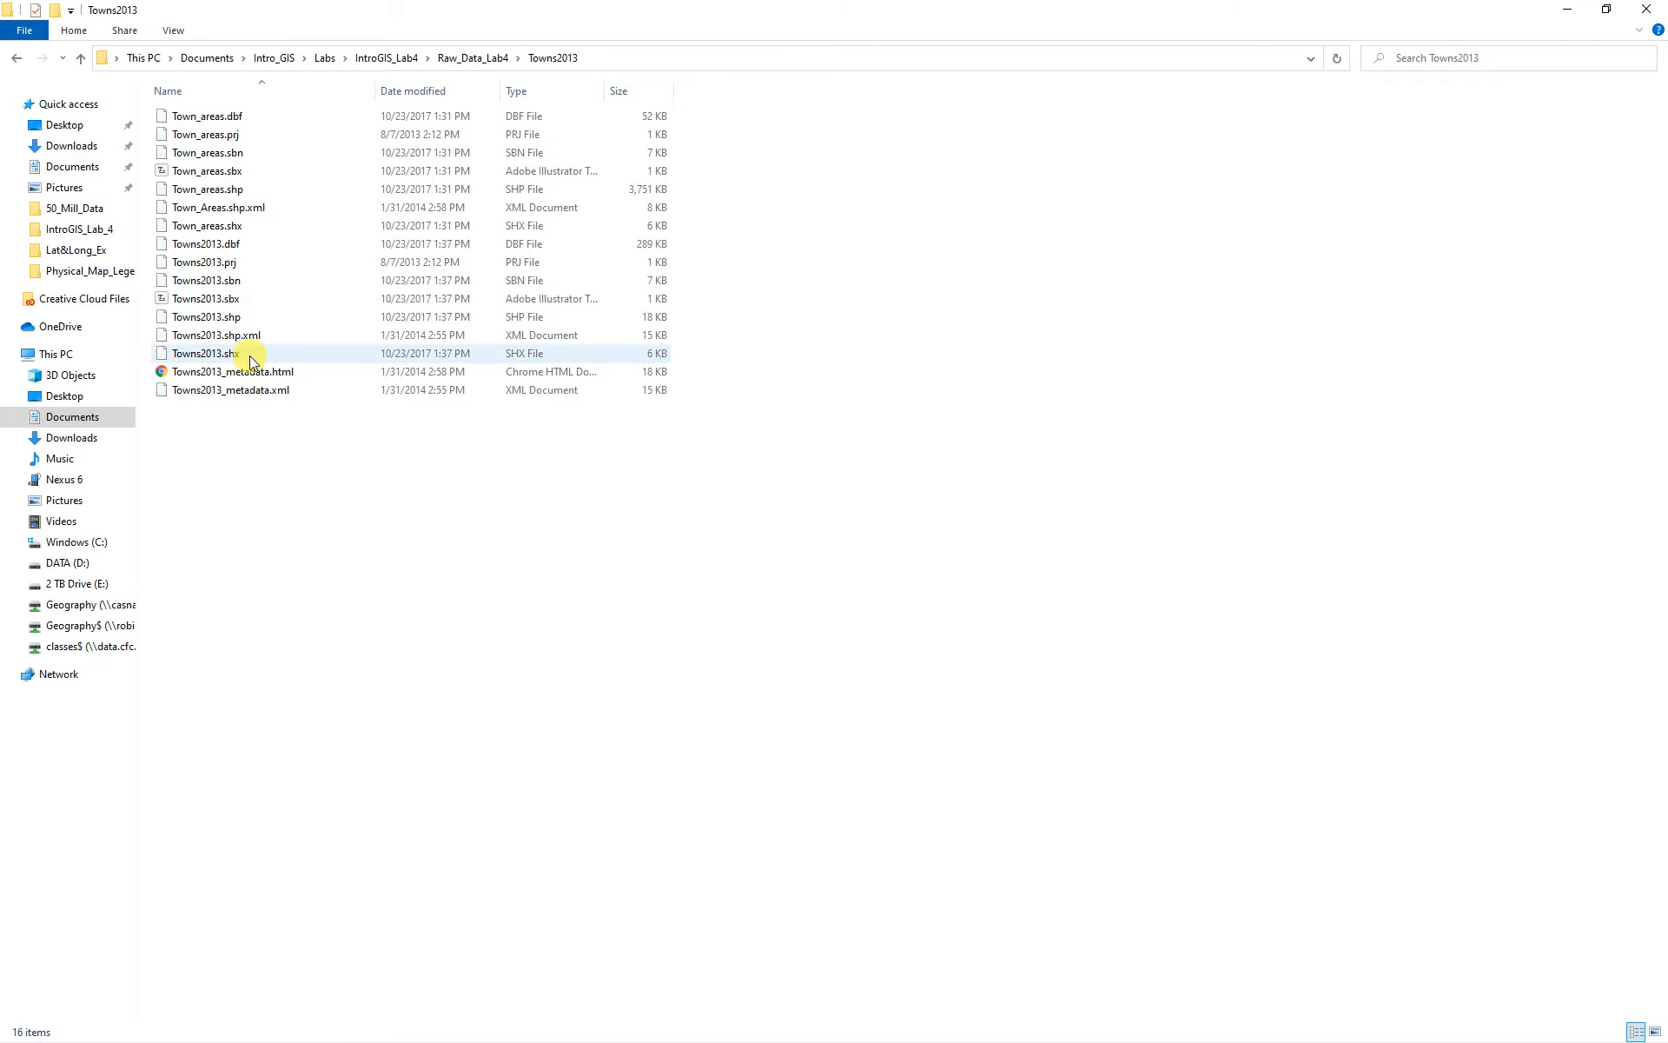
click(80, 60)
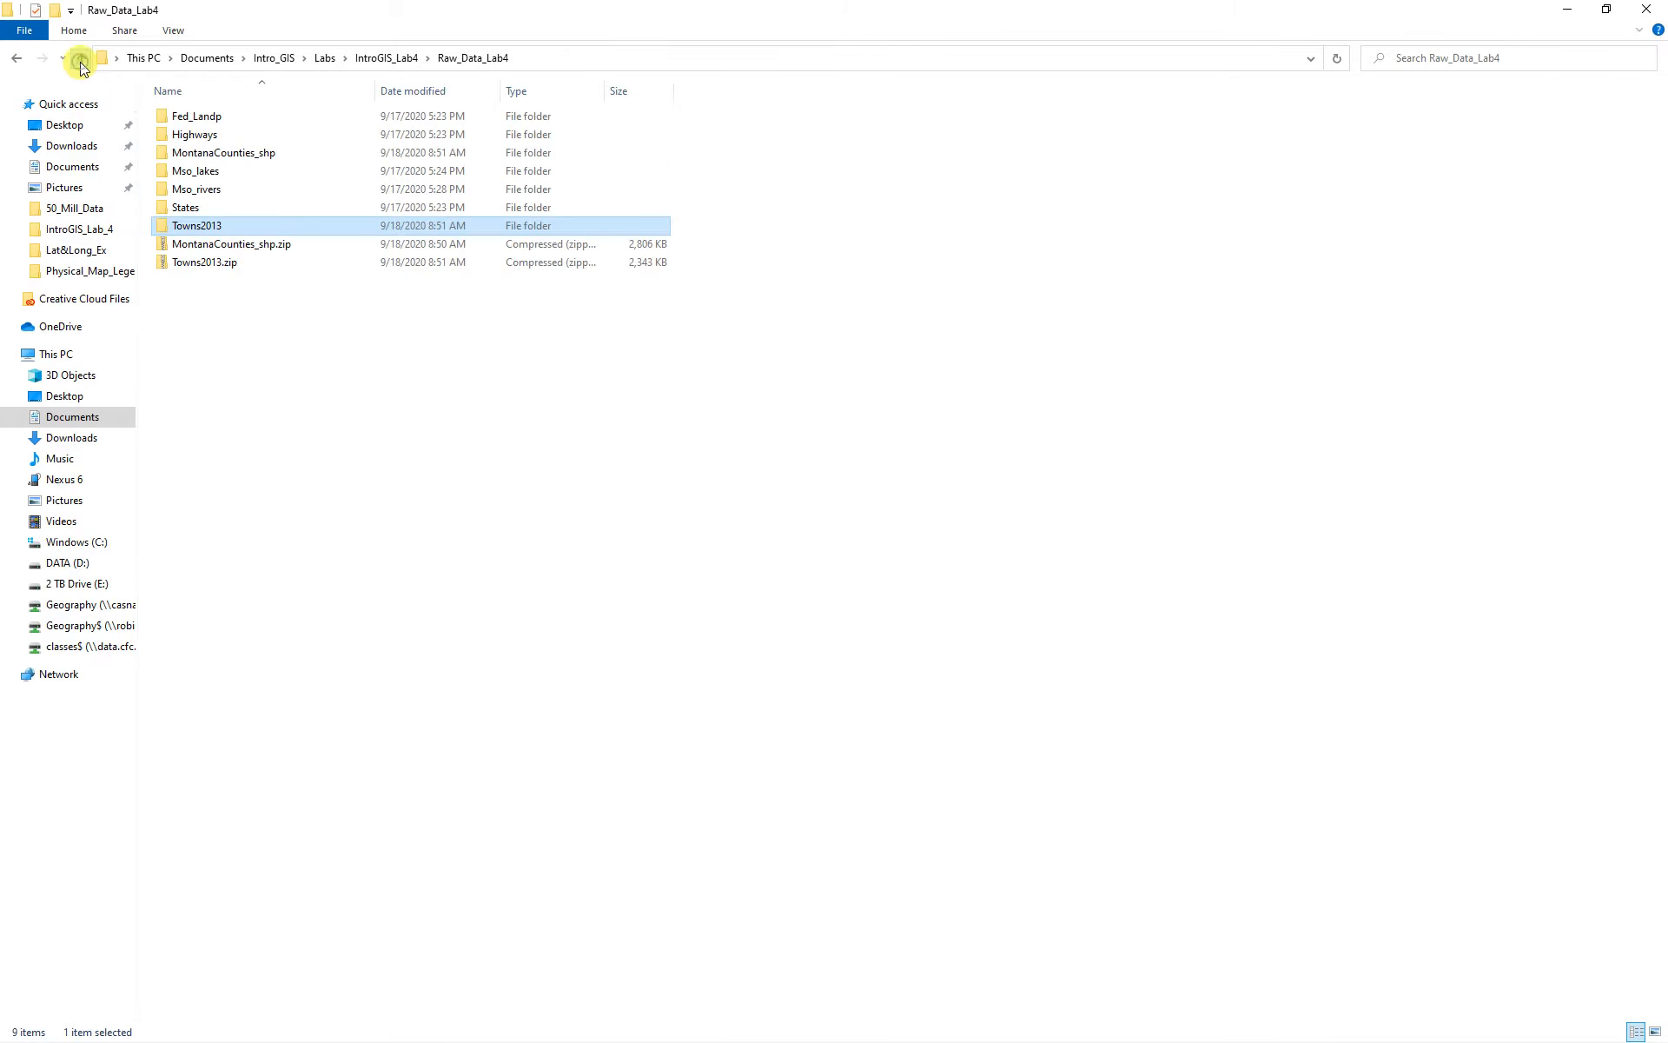
drag(270, 353, 177, 247)
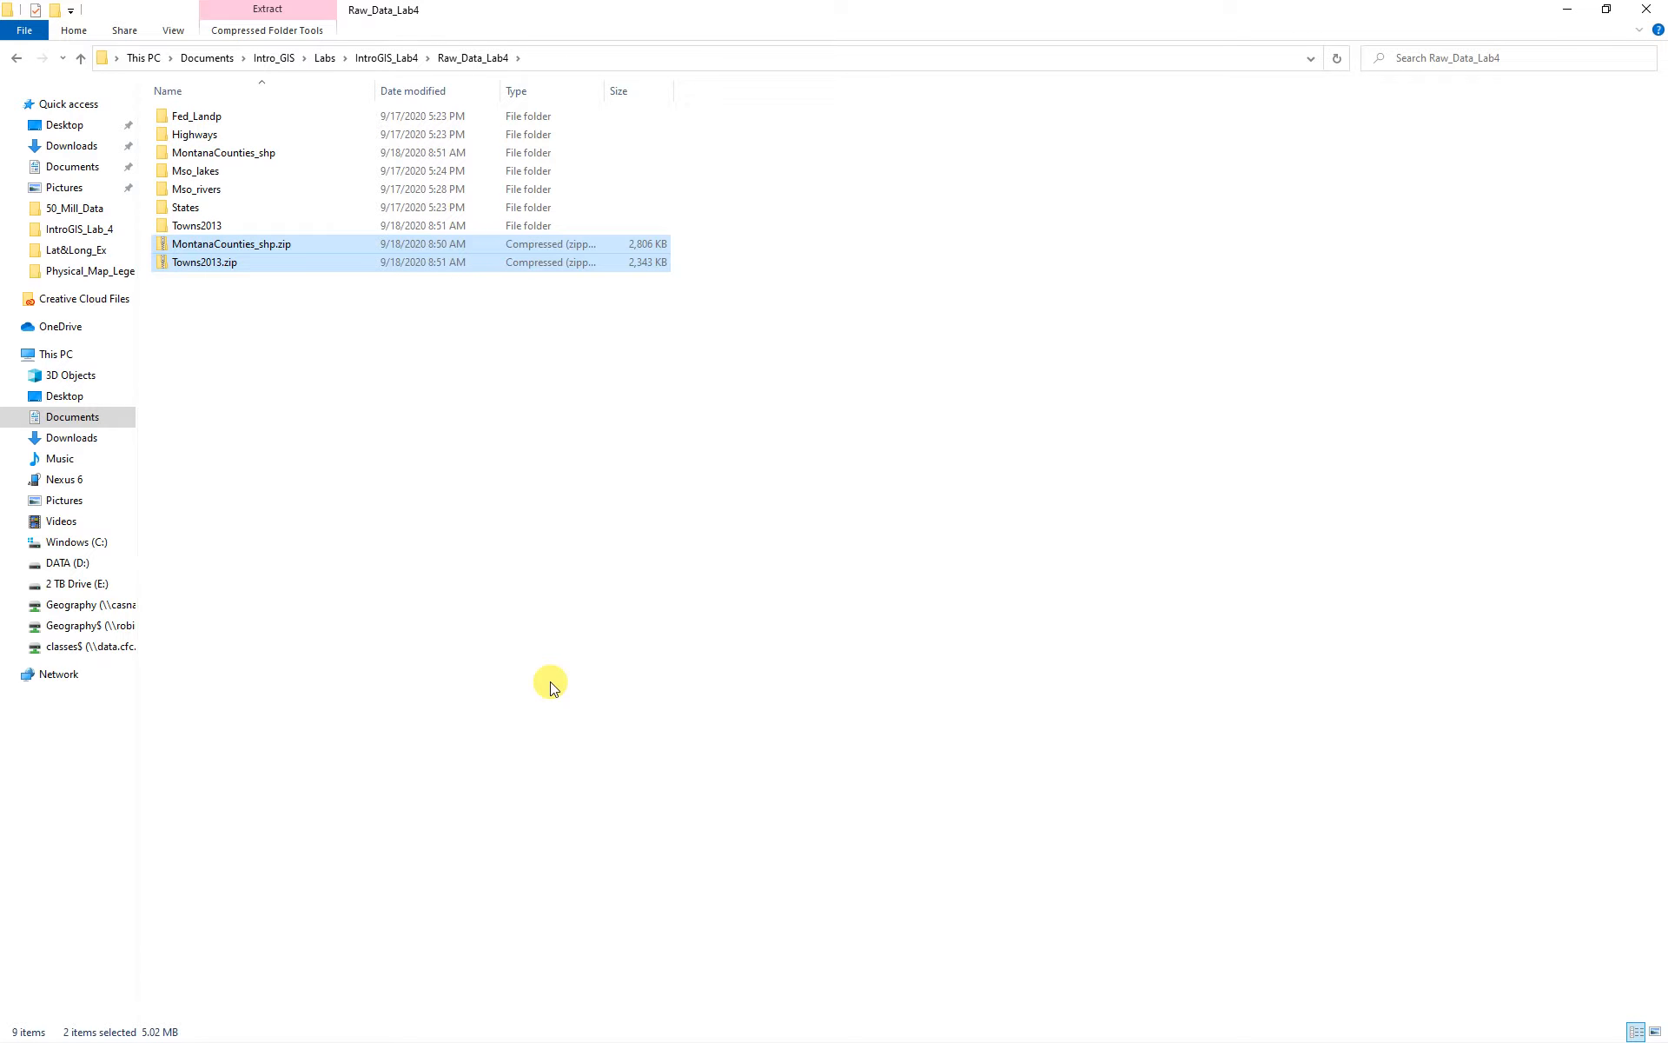
key(Delete)
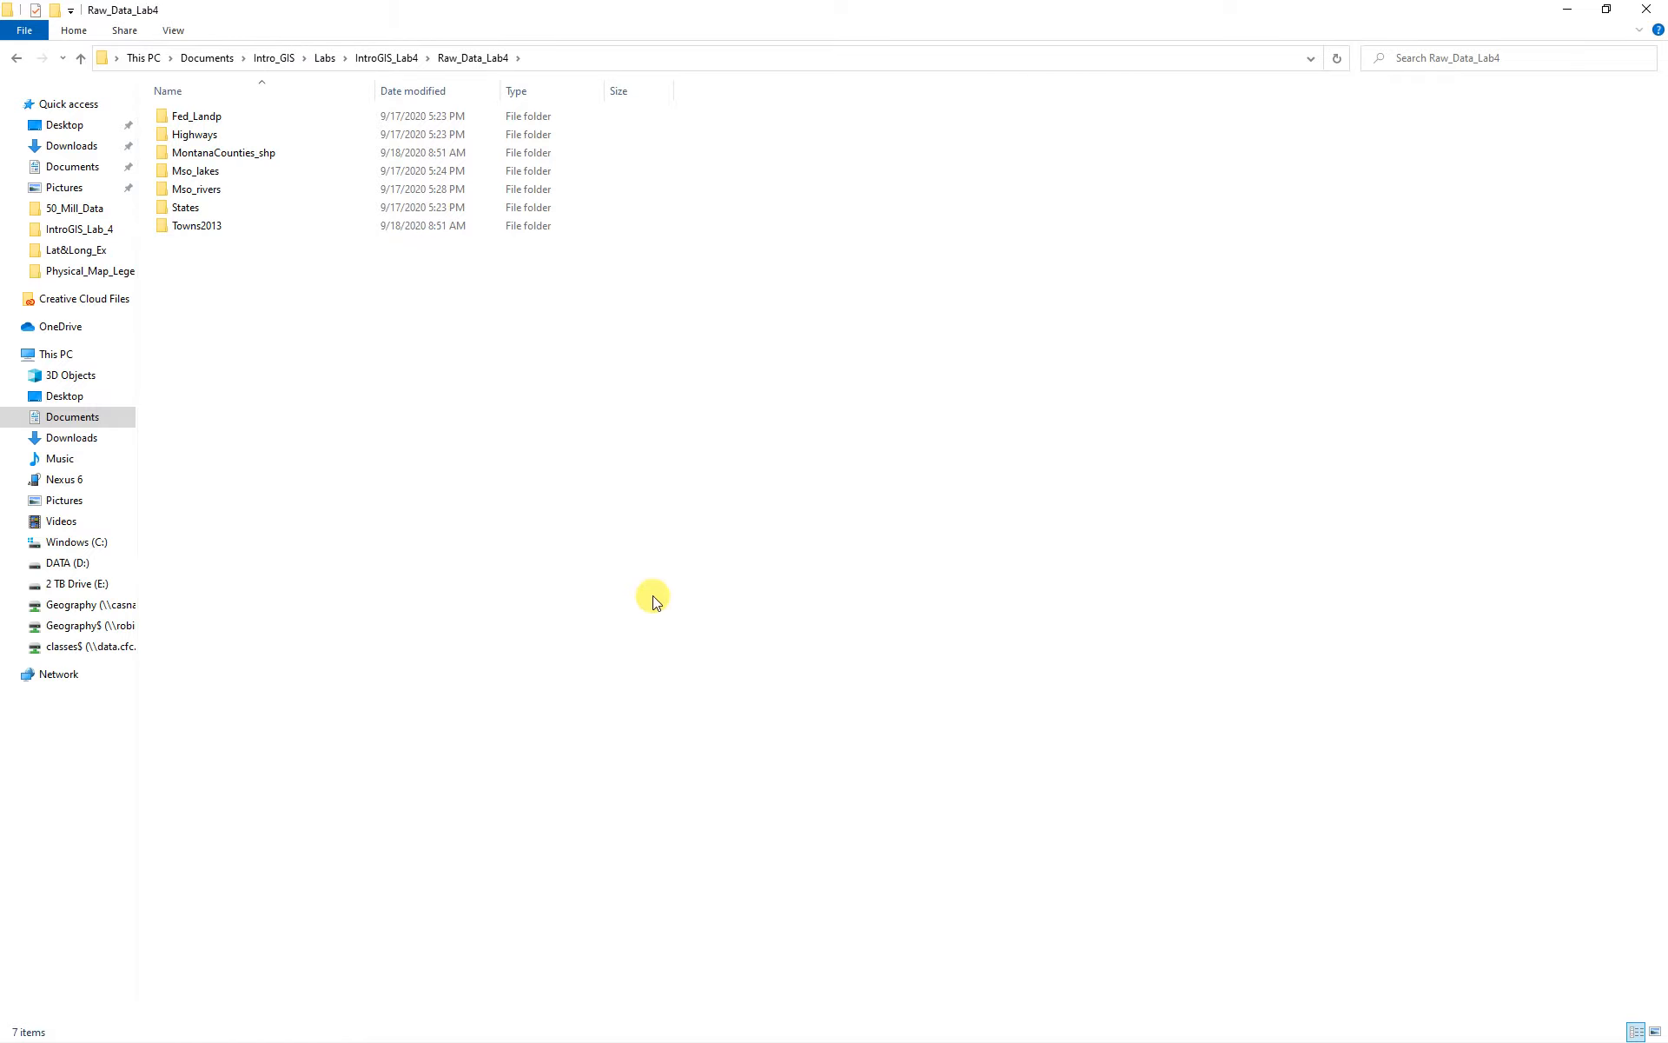
click(78, 63)
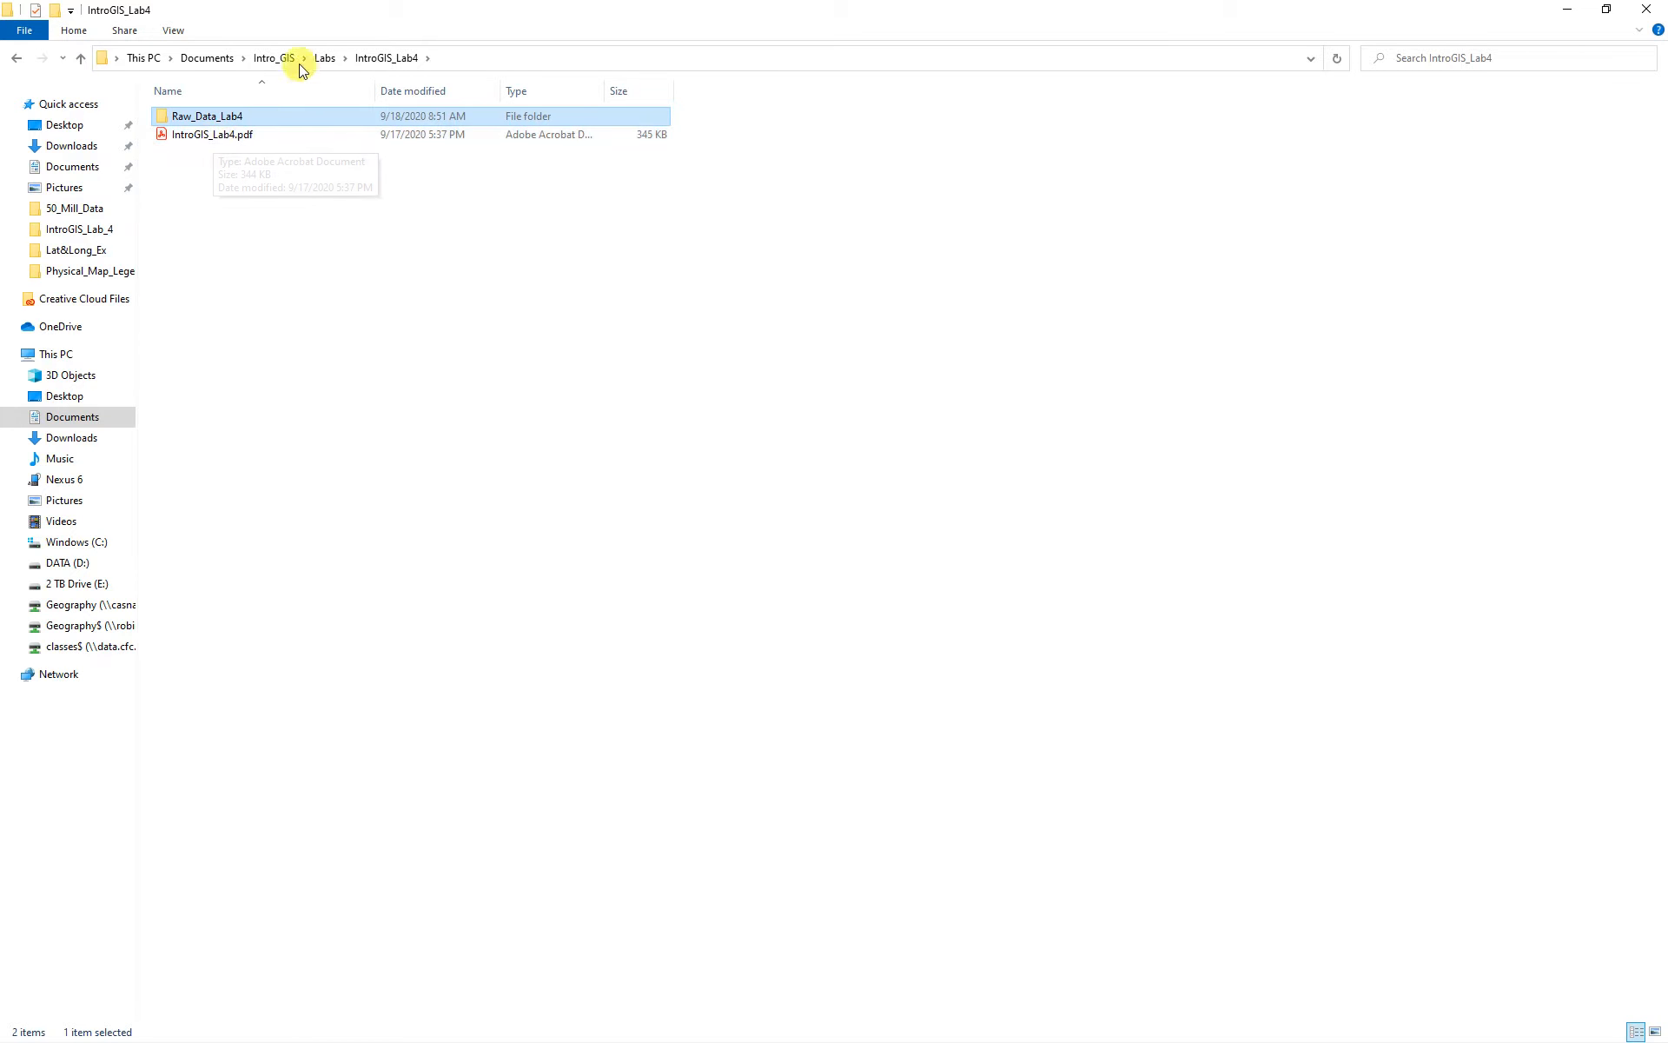
- Switch to ArcCatalog and expand the Intro_GIS\Labs folder connection down to the contents of Raw_Data_Lab4 in IntroGIS_Lab4
click(1567, 9)
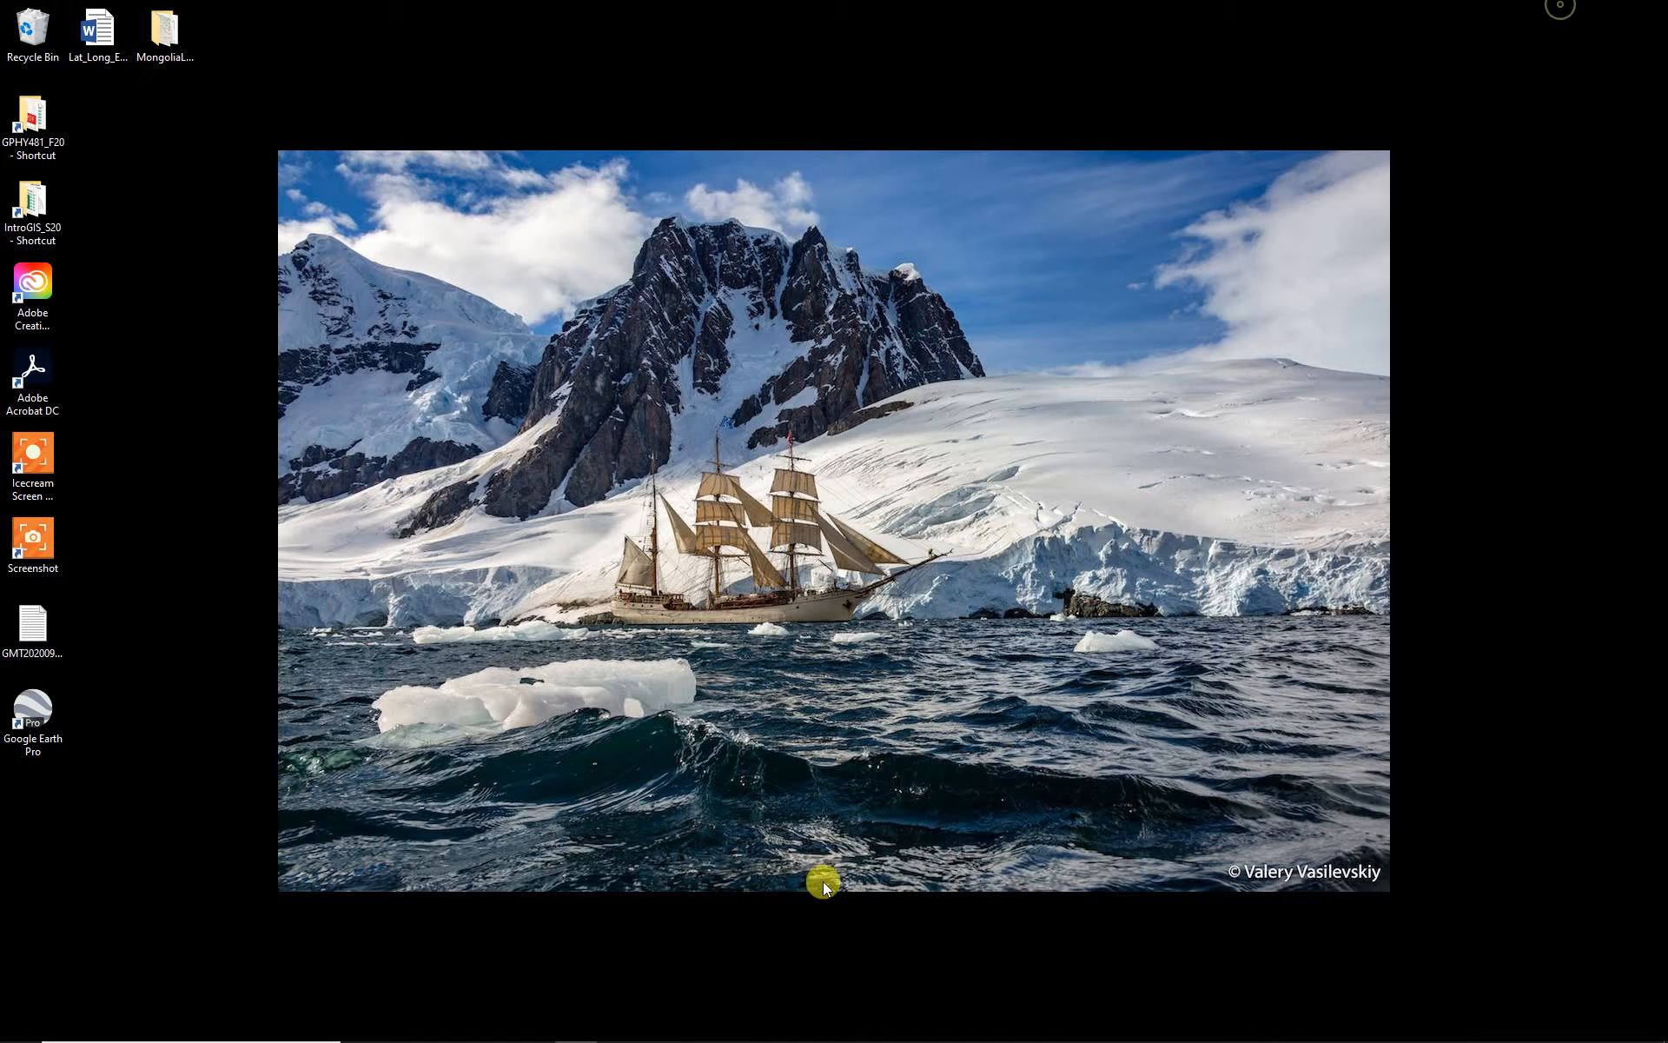
click(616, 1026)
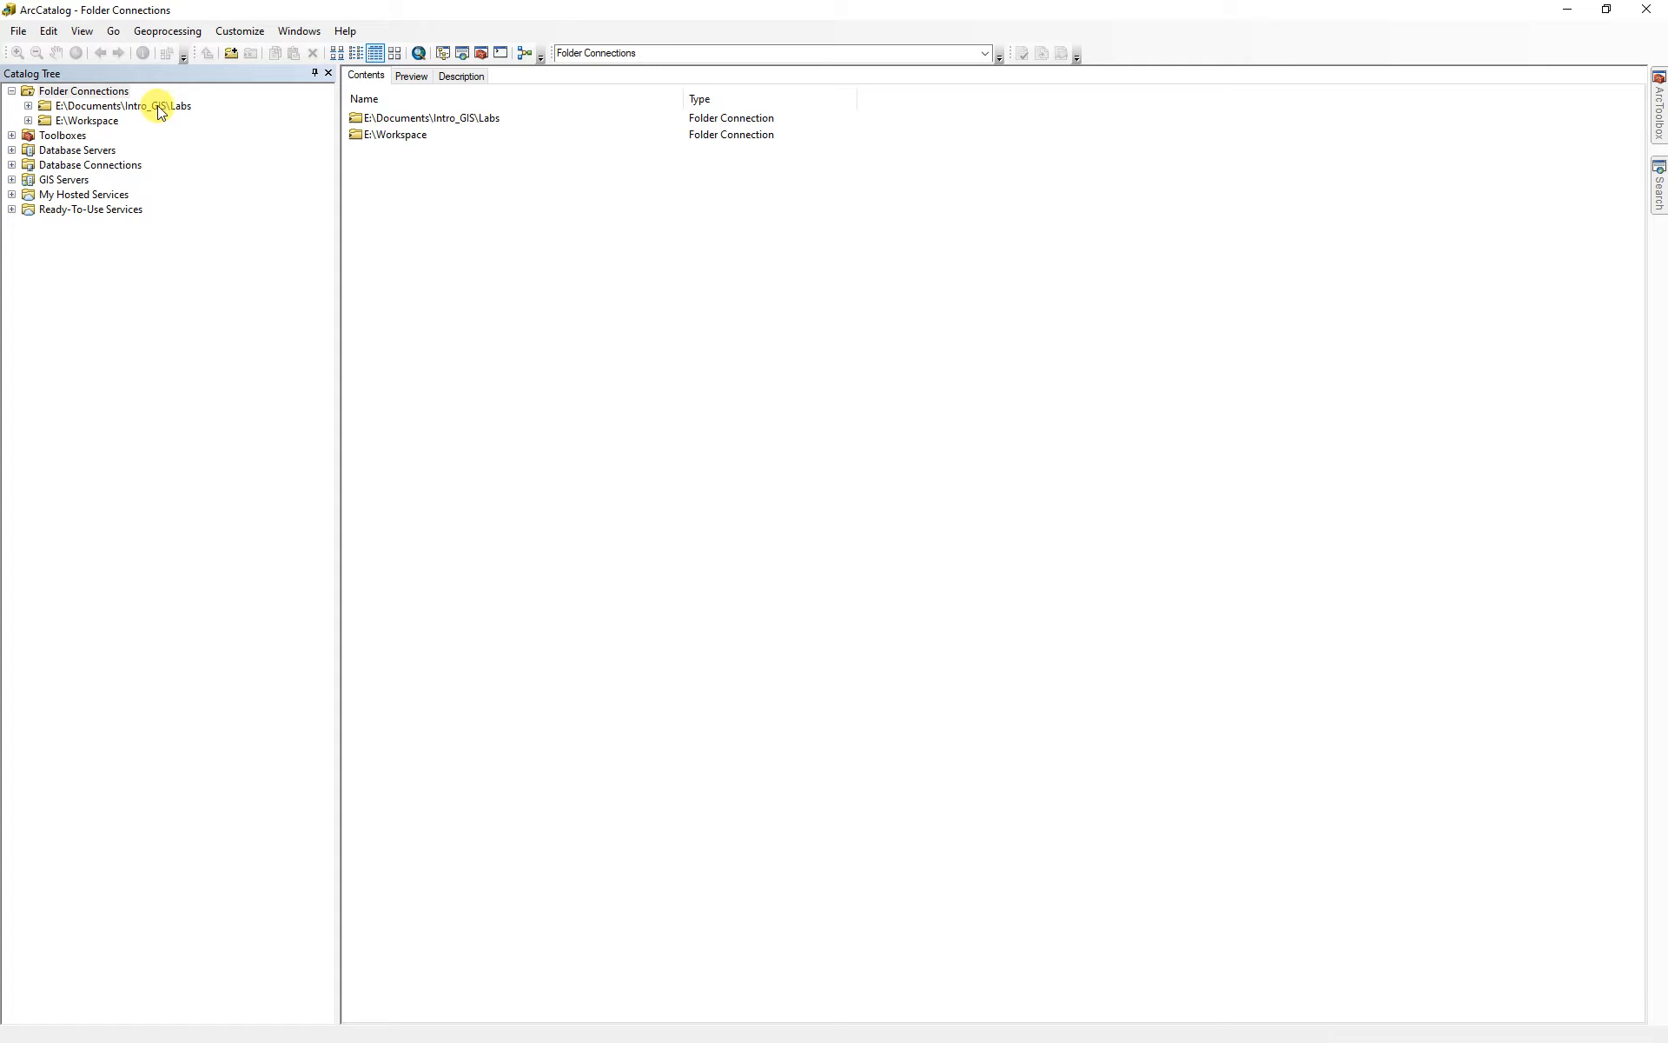
click(28, 106)
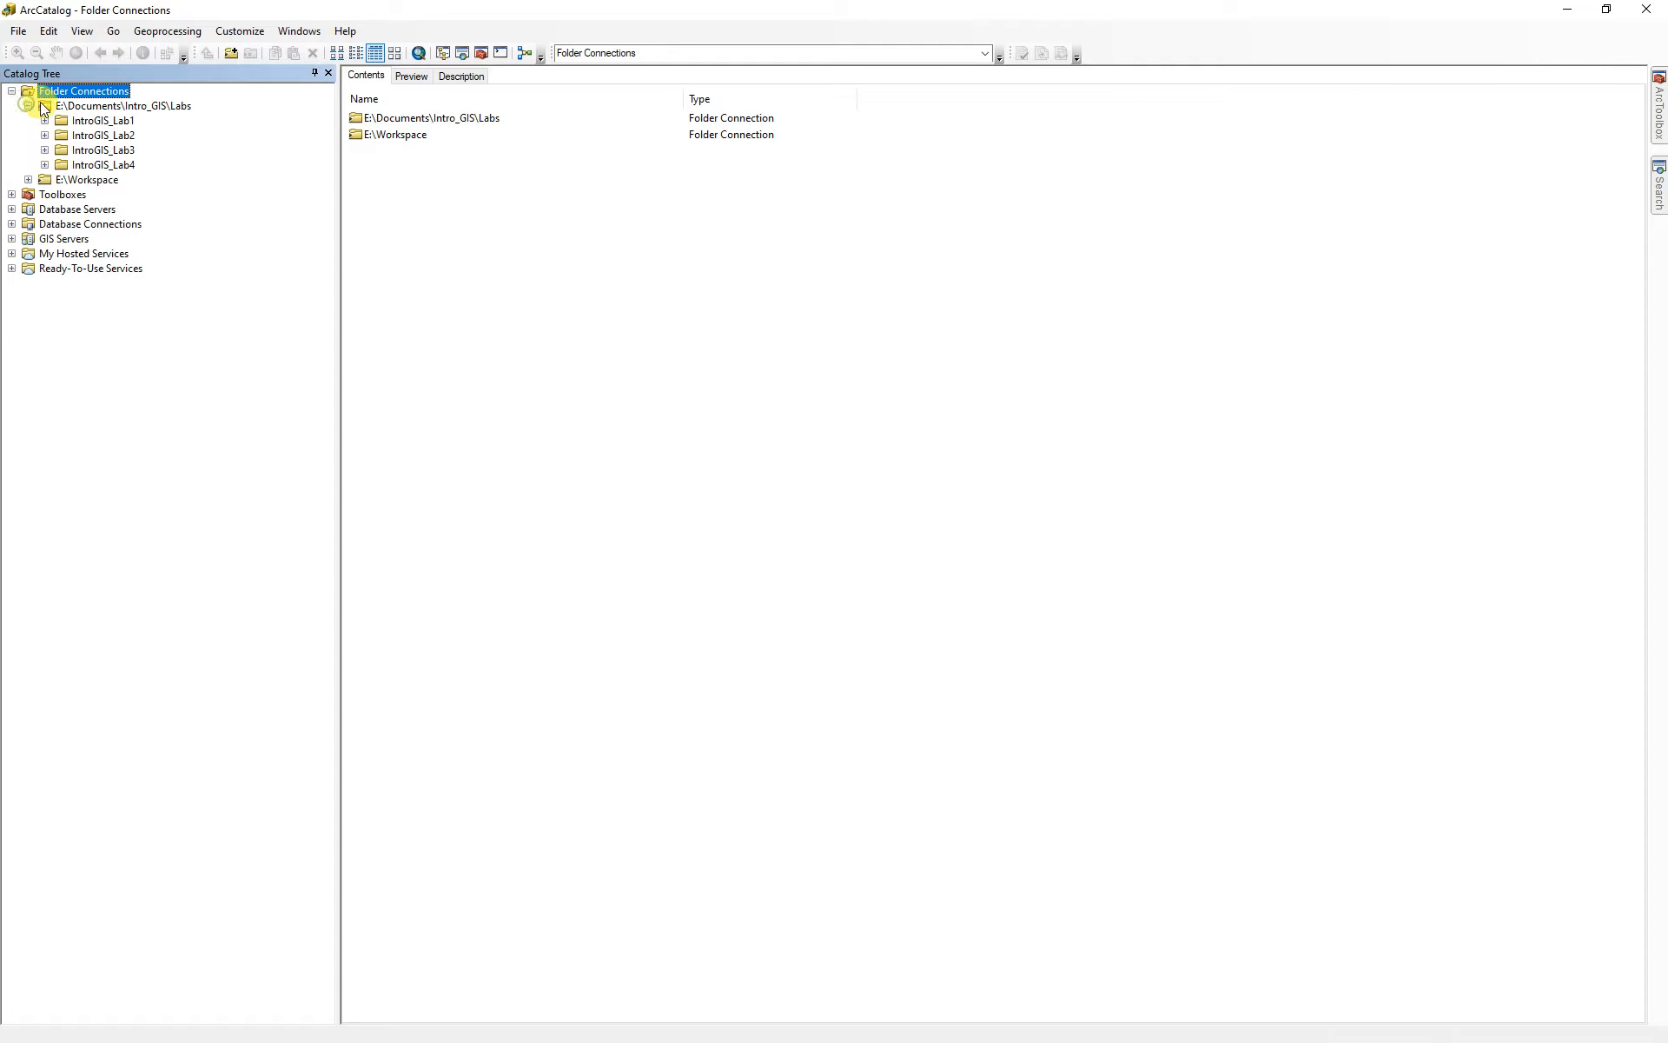
click(44, 165)
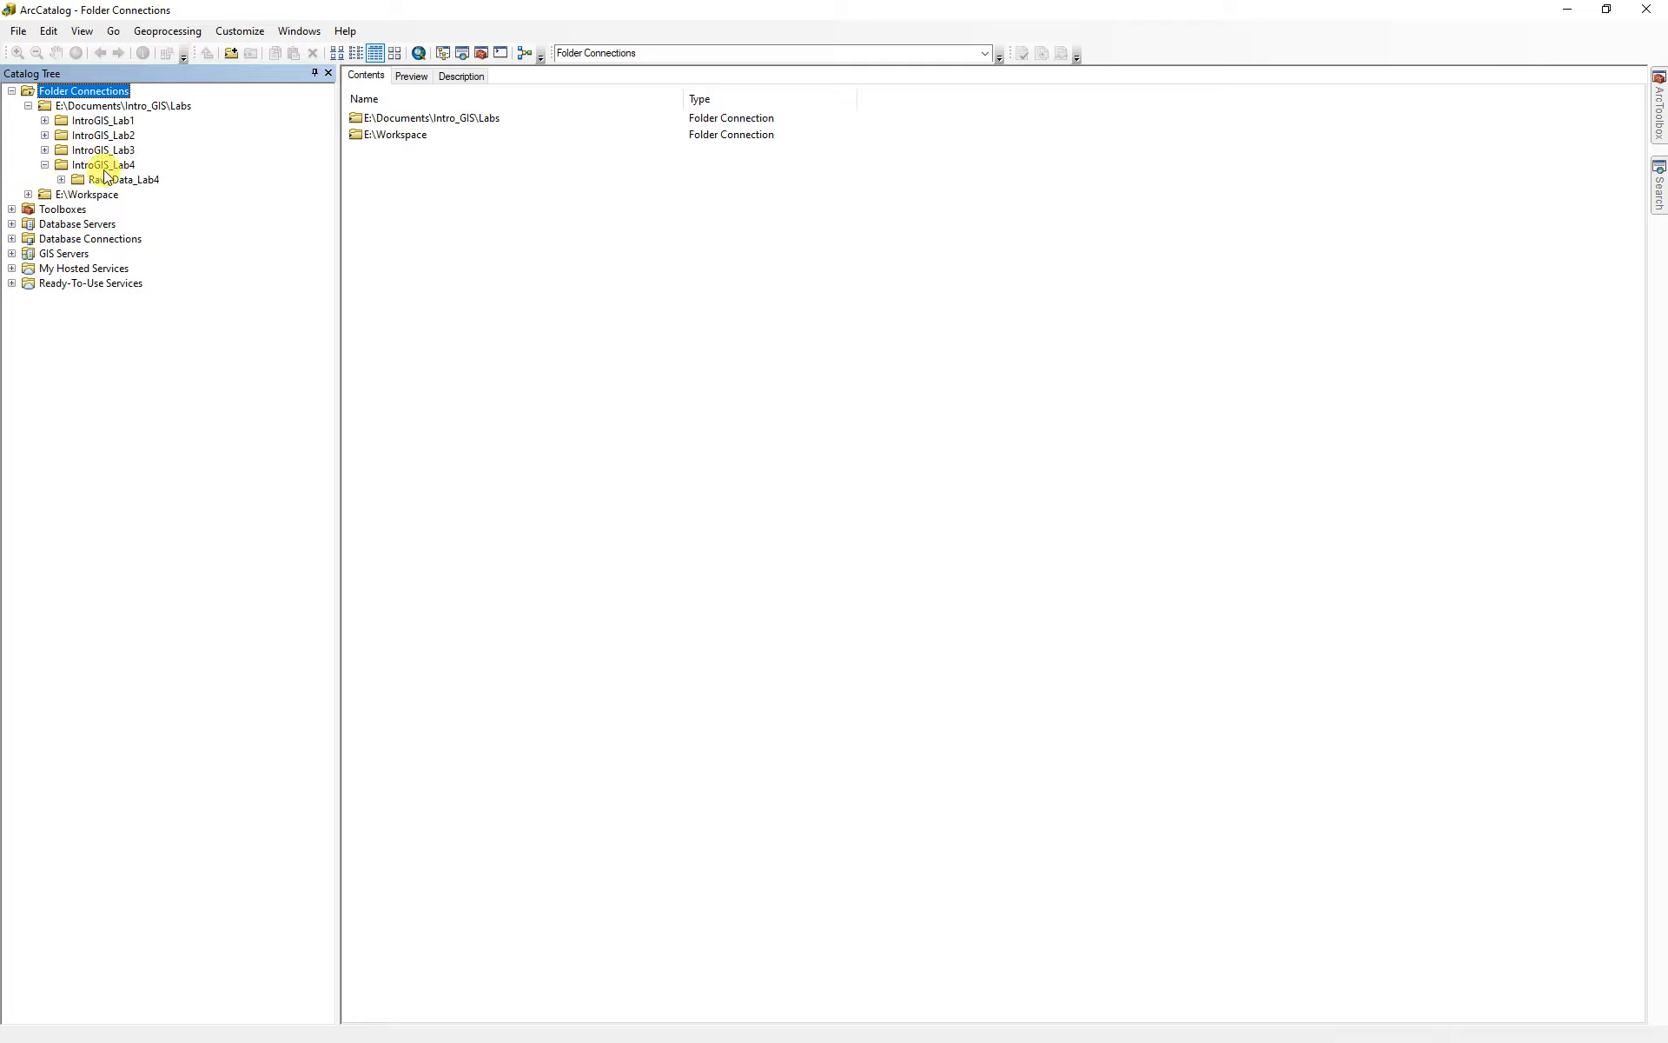
click(61, 180)
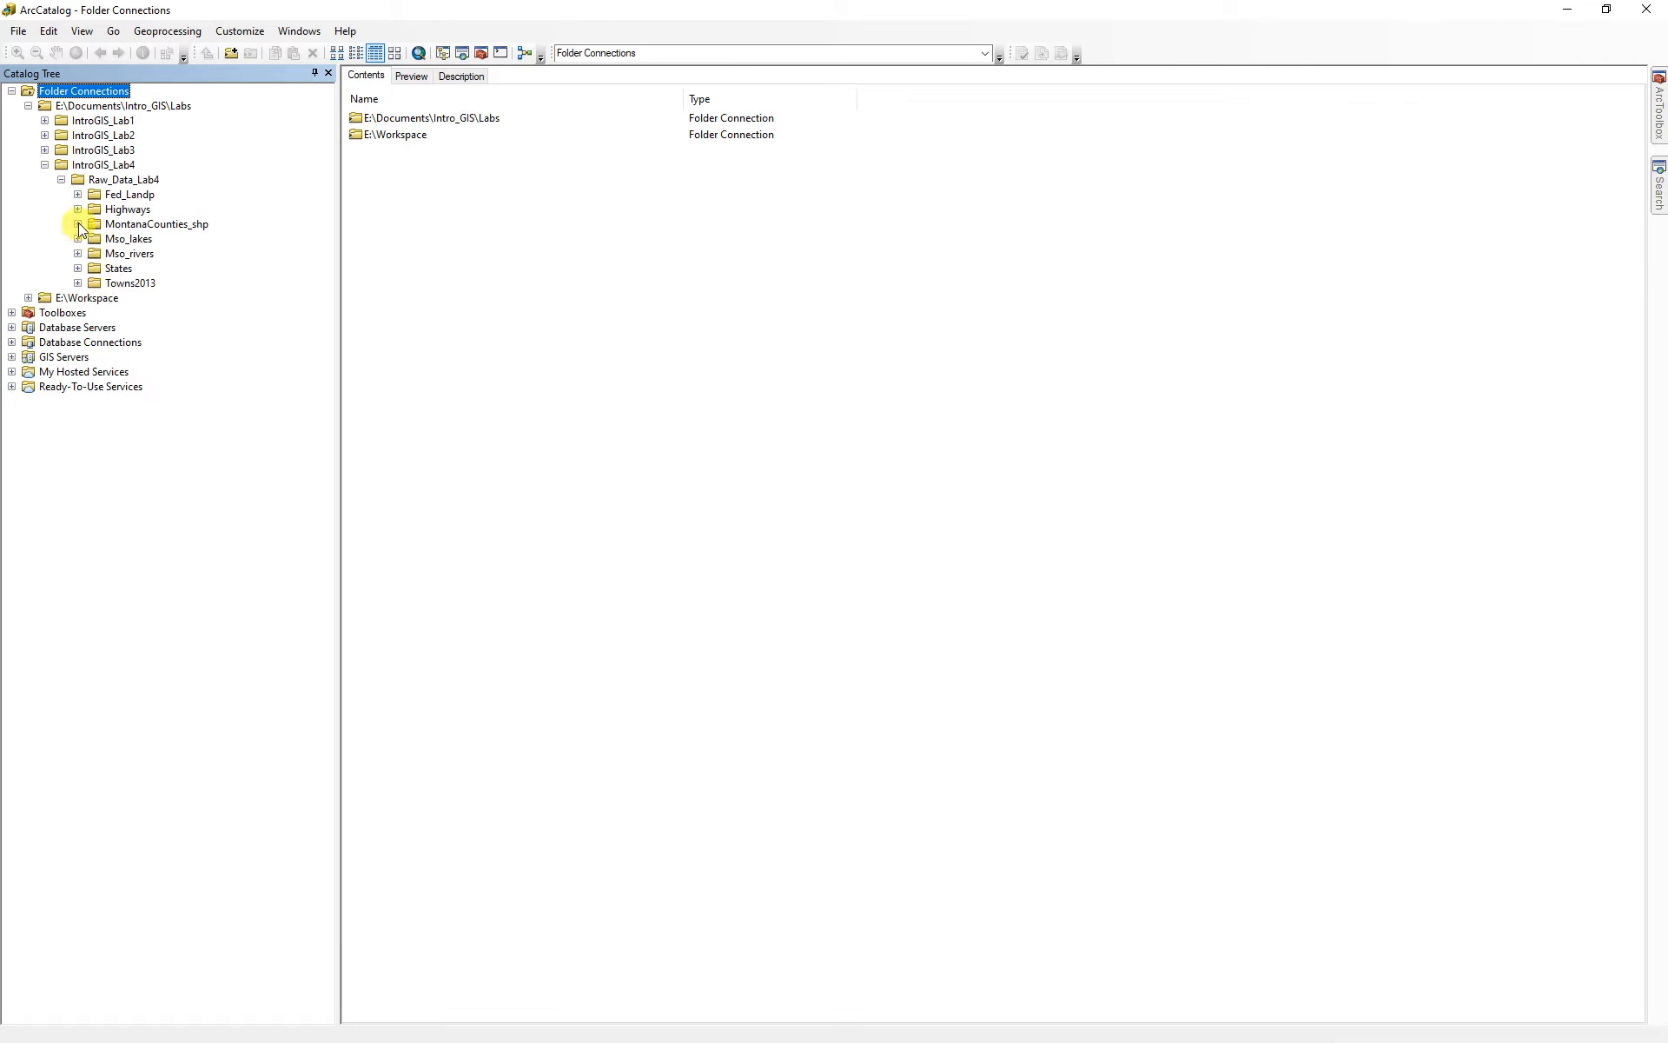
- Preview the geography of highways.shp in the Highways folder, then collapse that folder
click(77, 194)
click(77, 194)
click(77, 210)
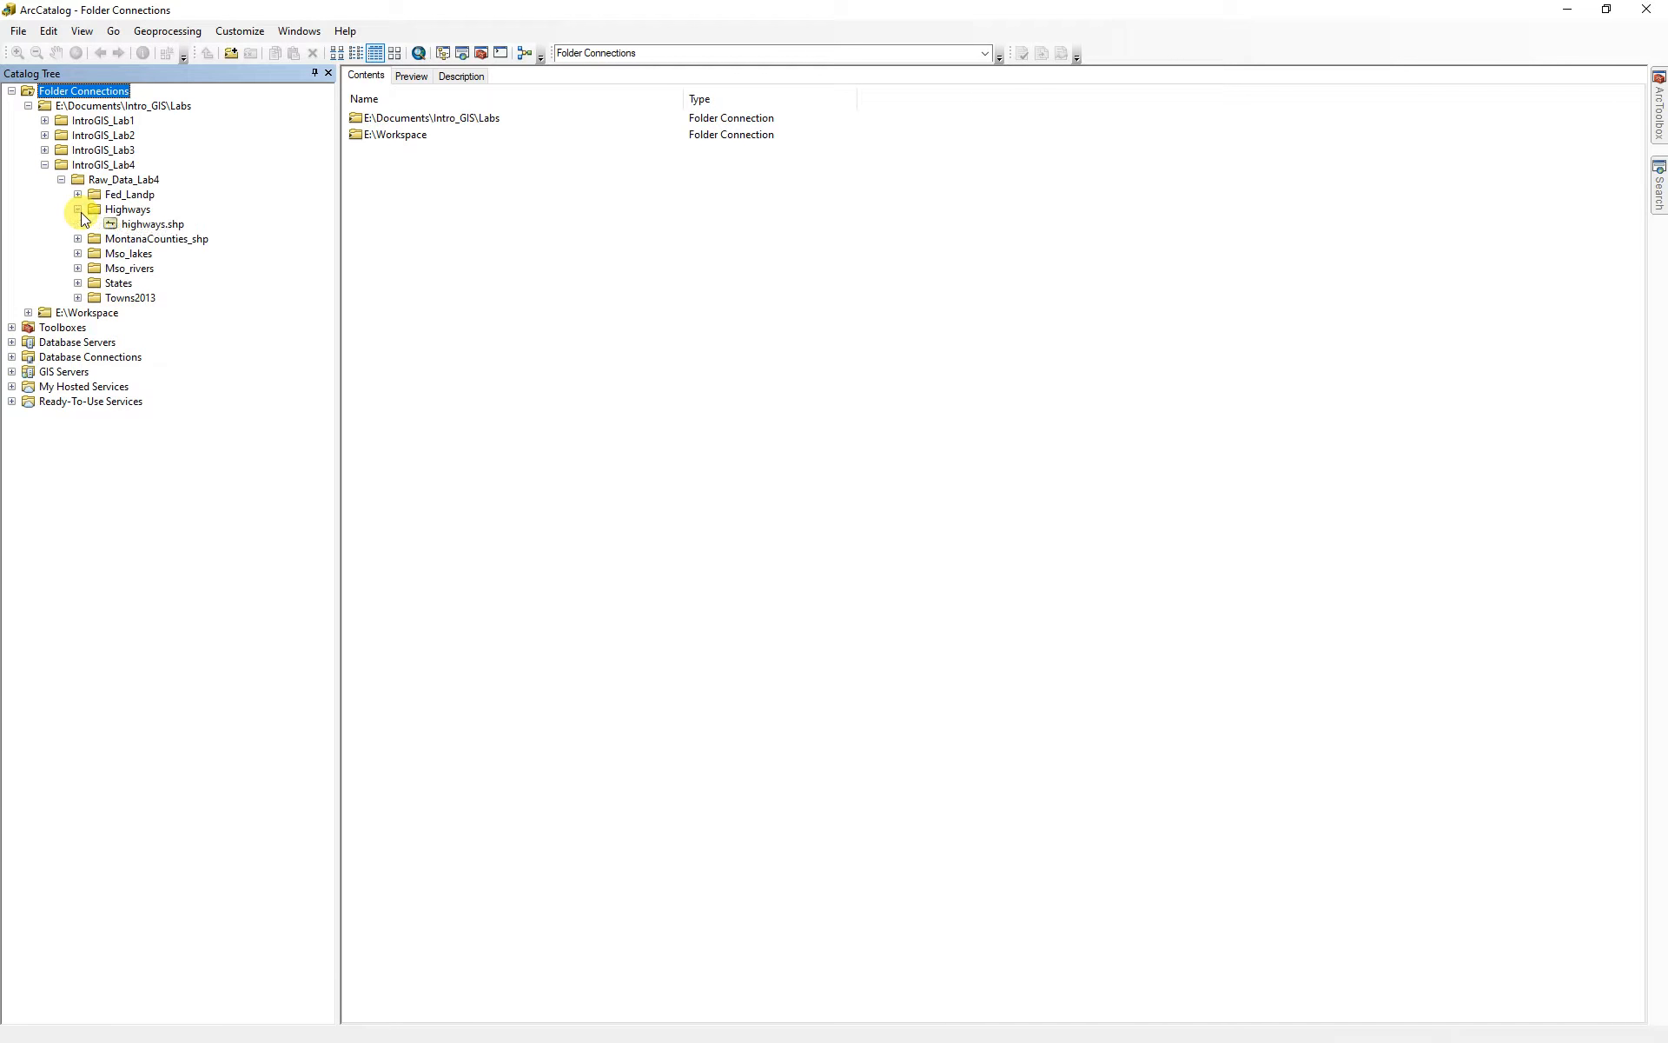
click(132, 224)
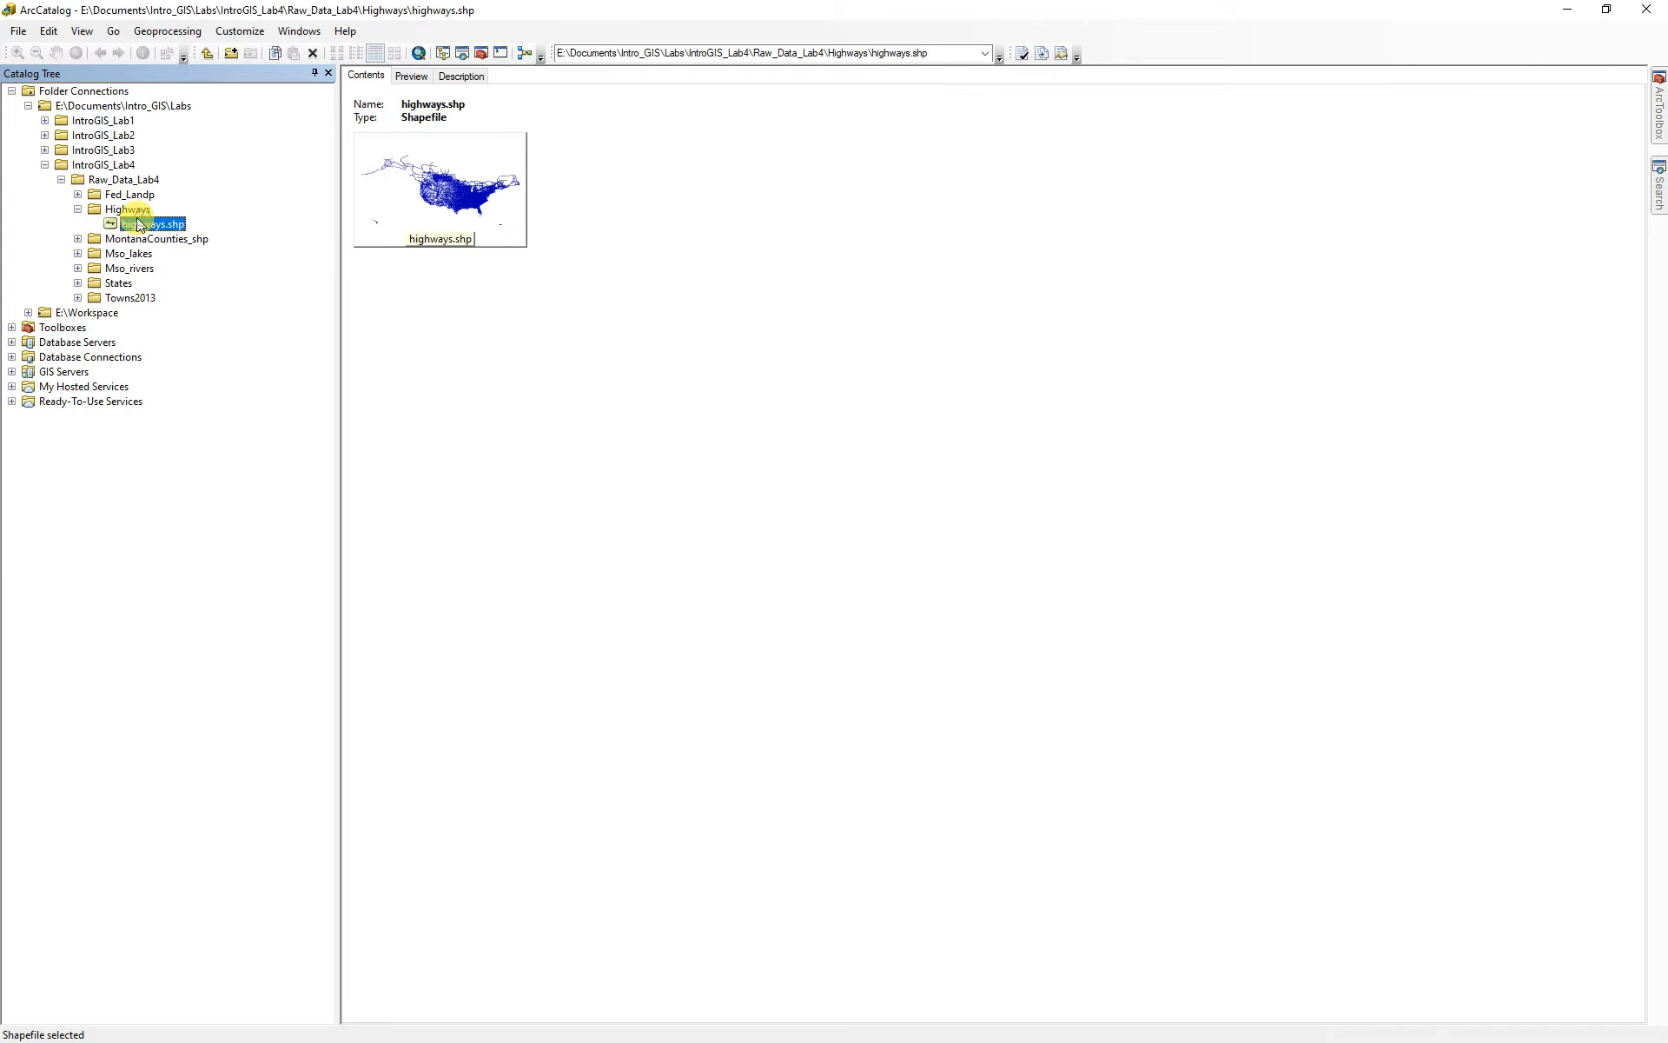
click(424, 76)
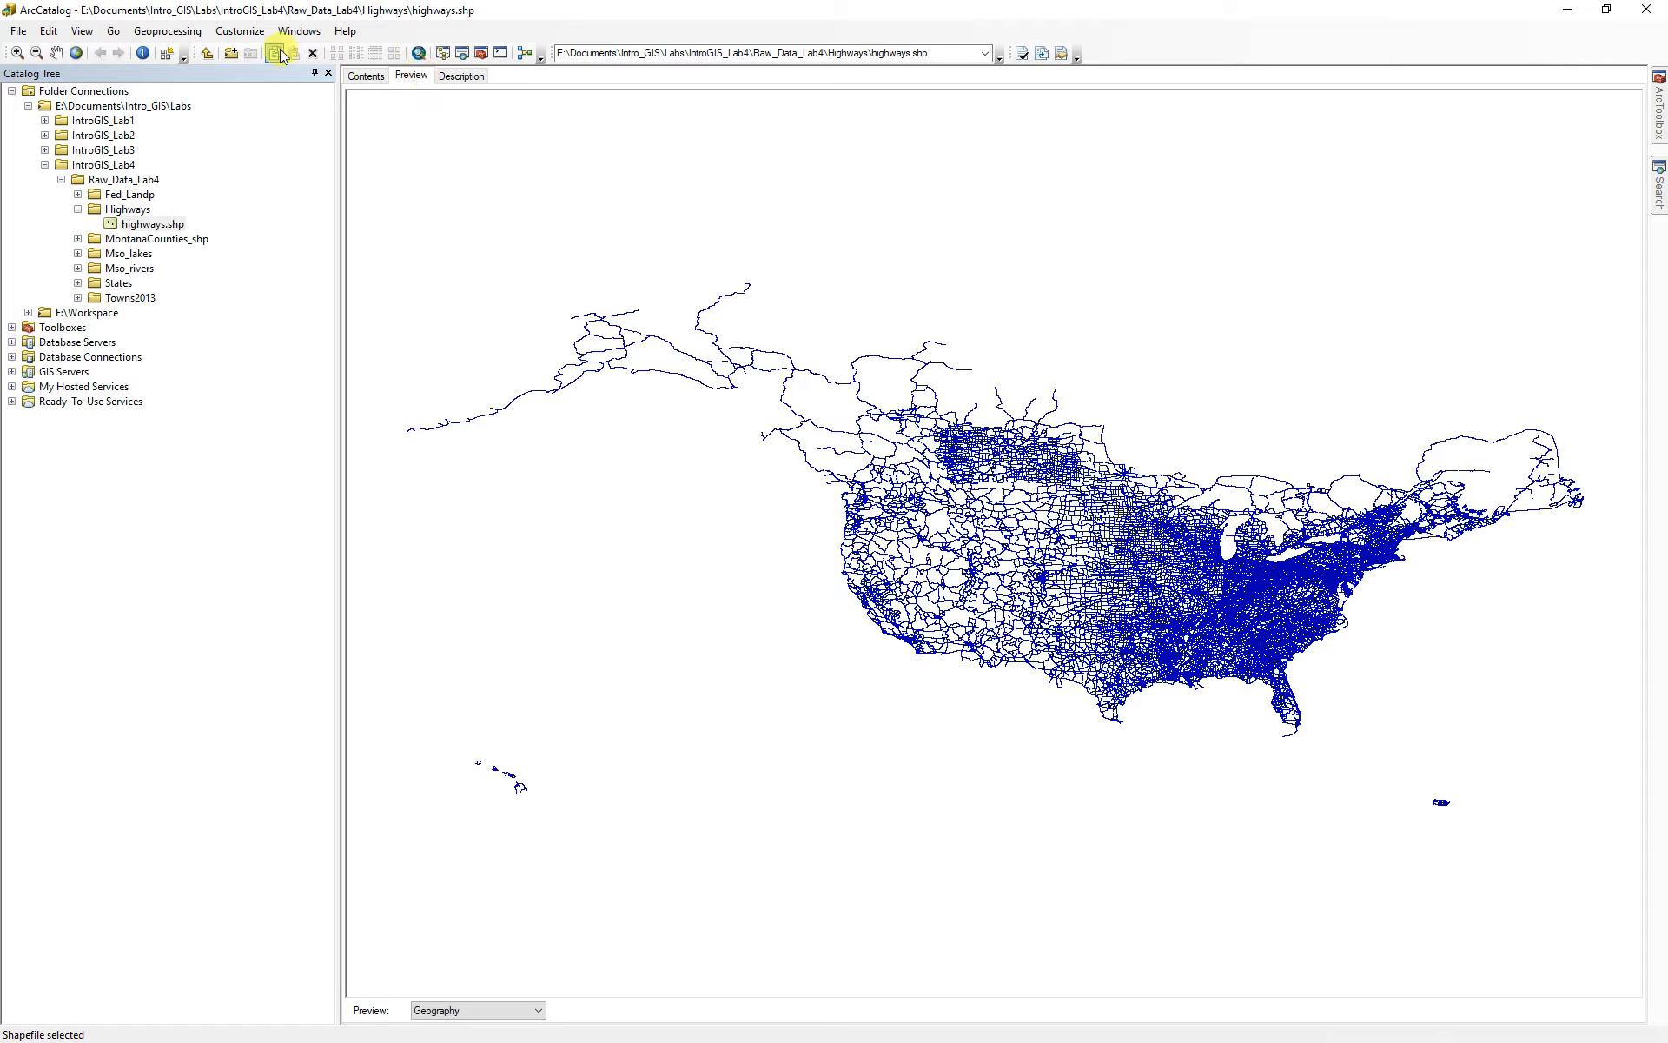
click(78, 209)
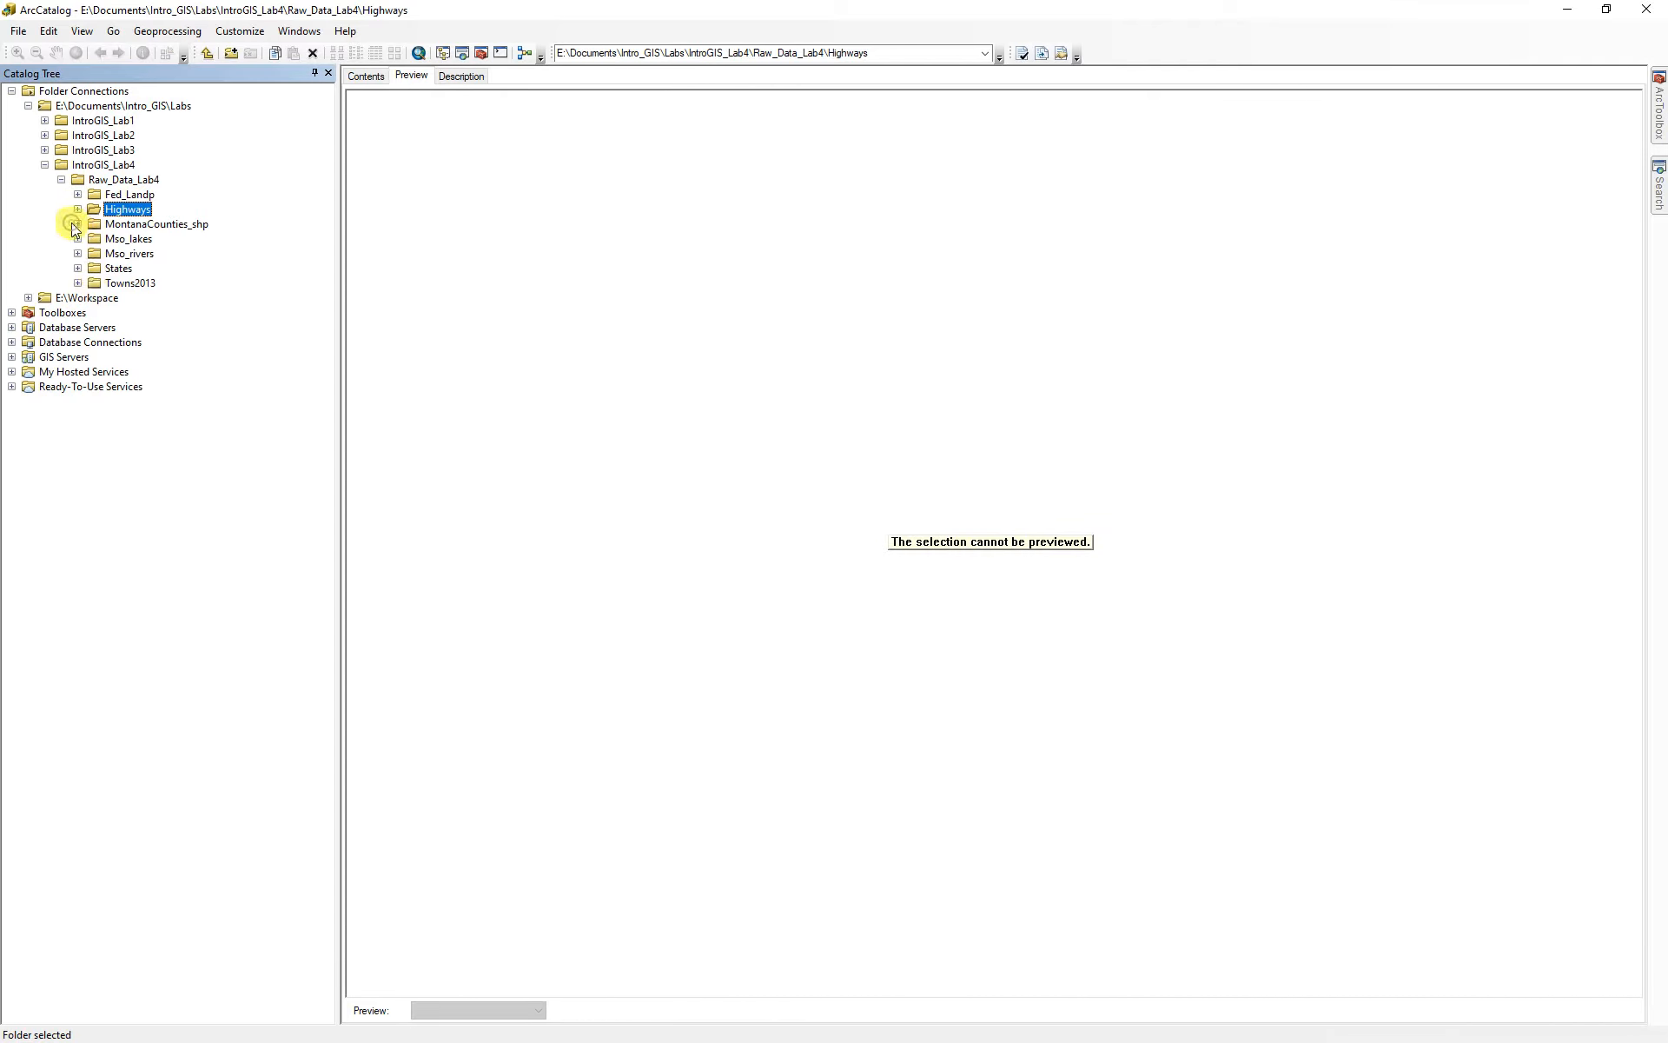
- Preview the geography of CountyLines.shp and County.shp in the MontanaCounties_shp folder
click(77, 225)
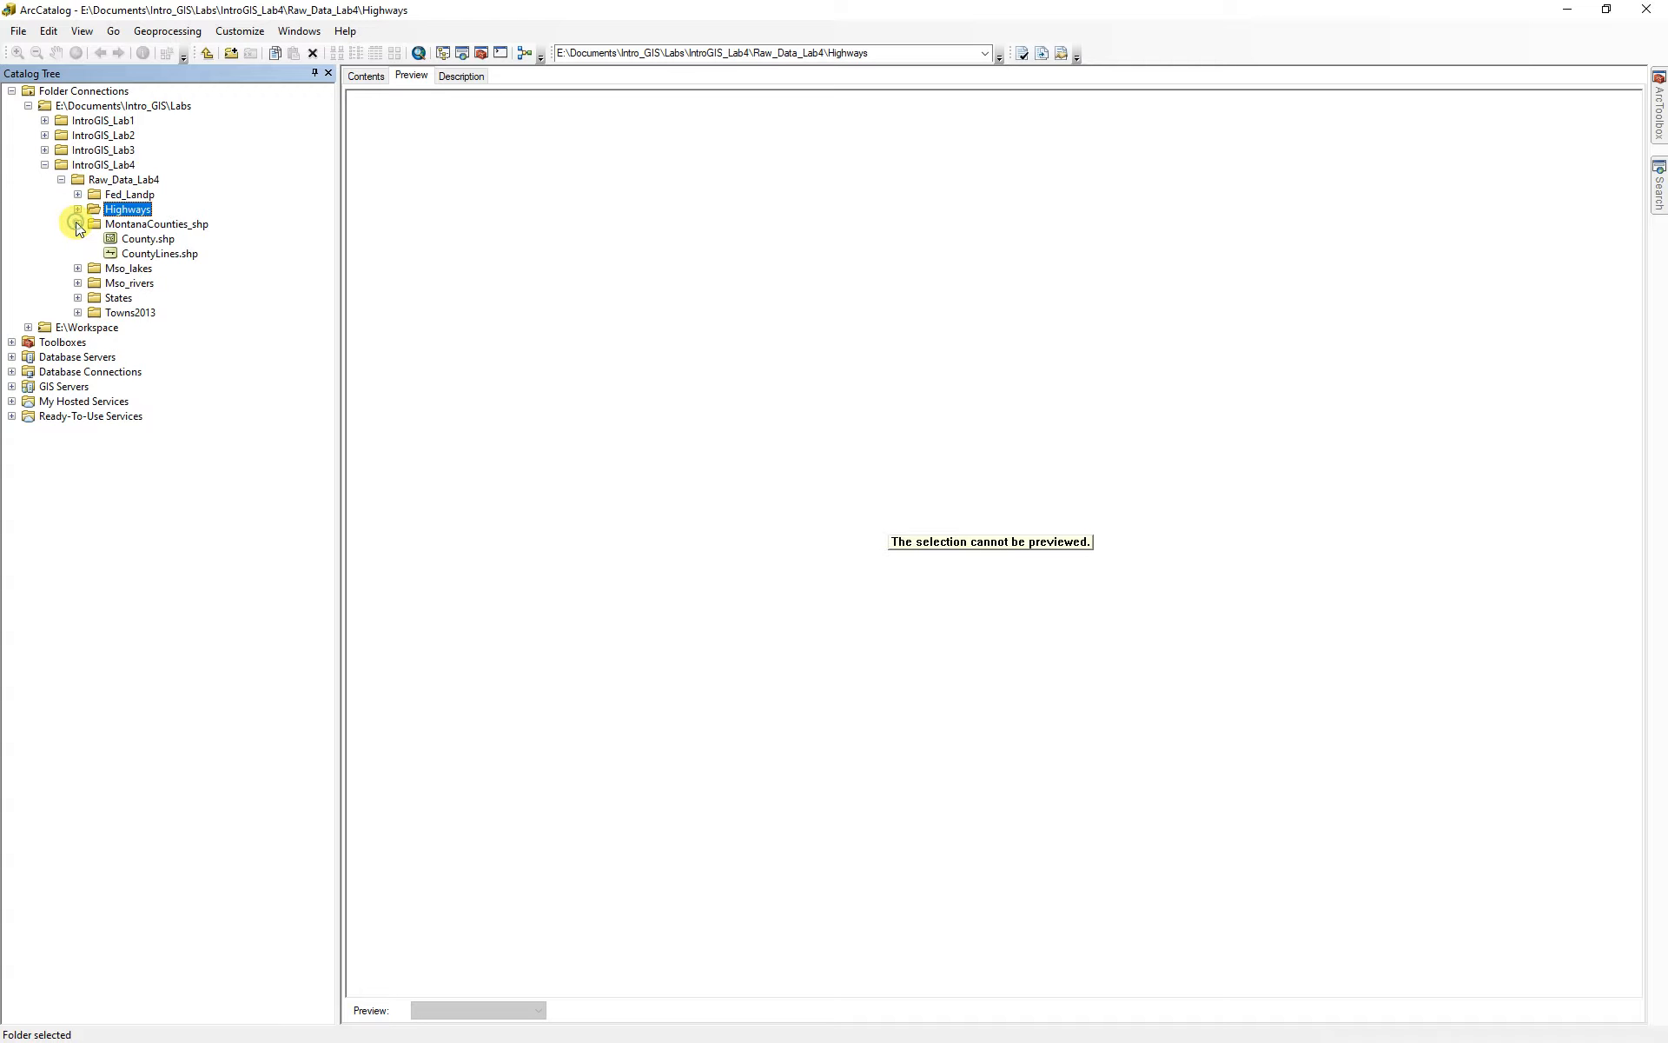
click(144, 255)
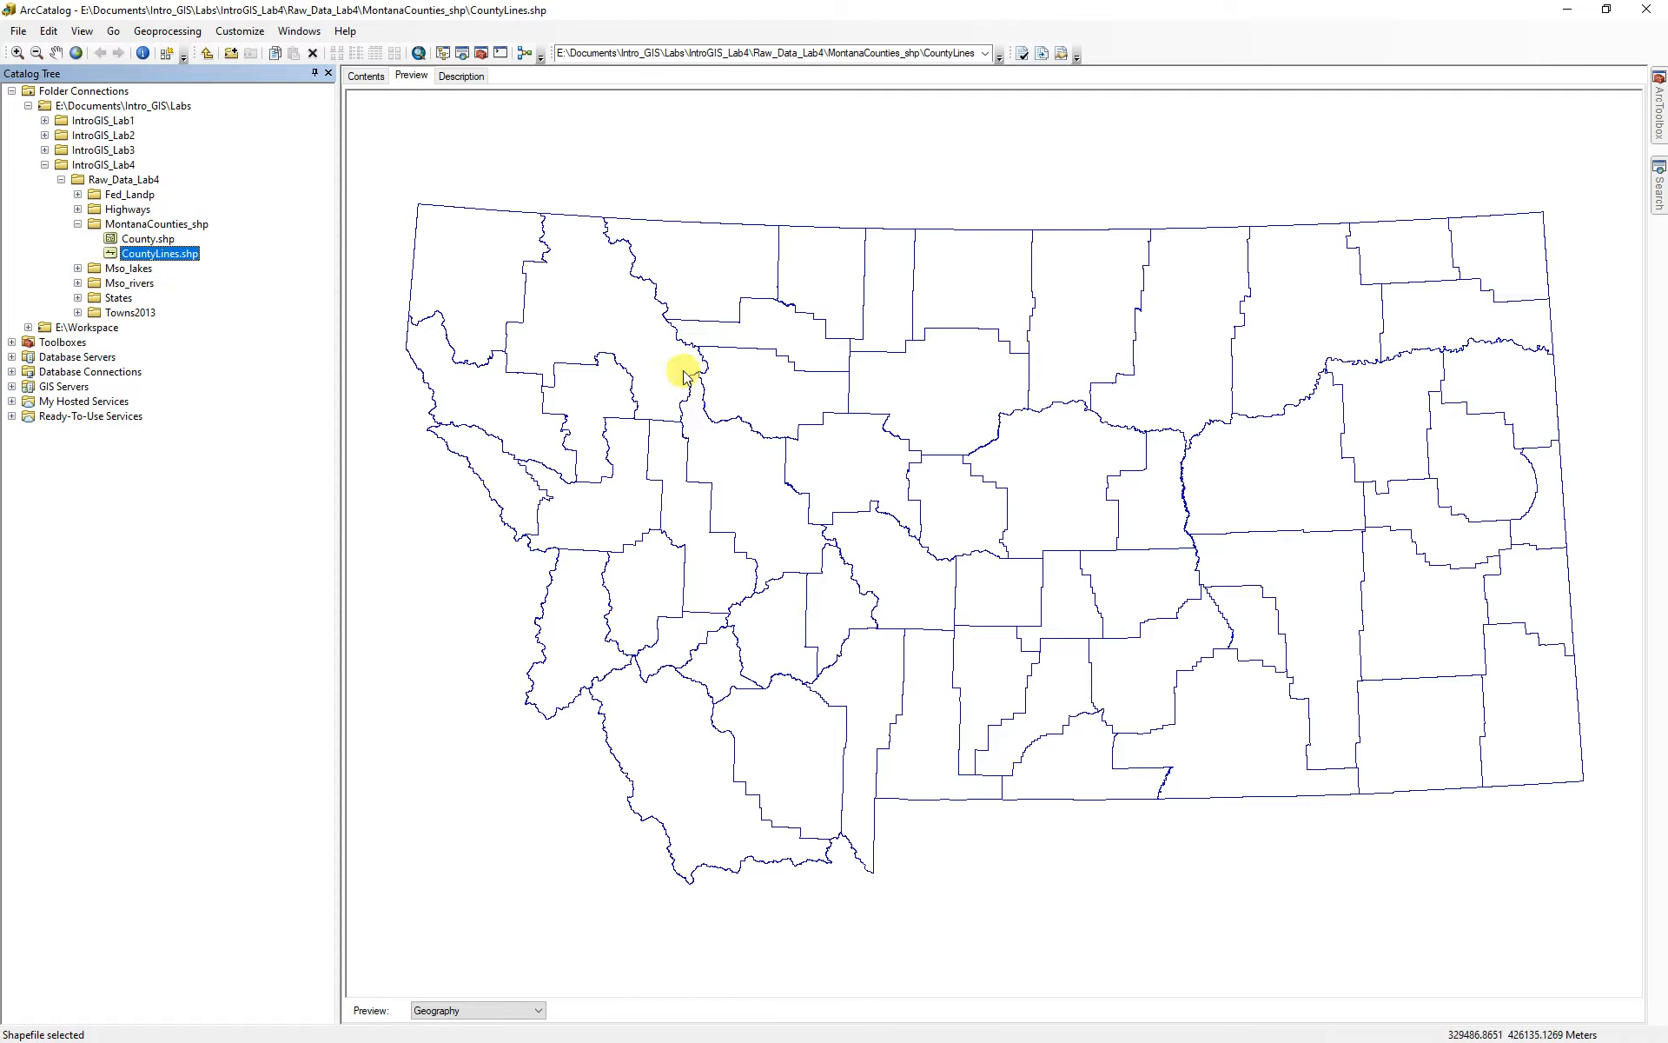
click(139, 241)
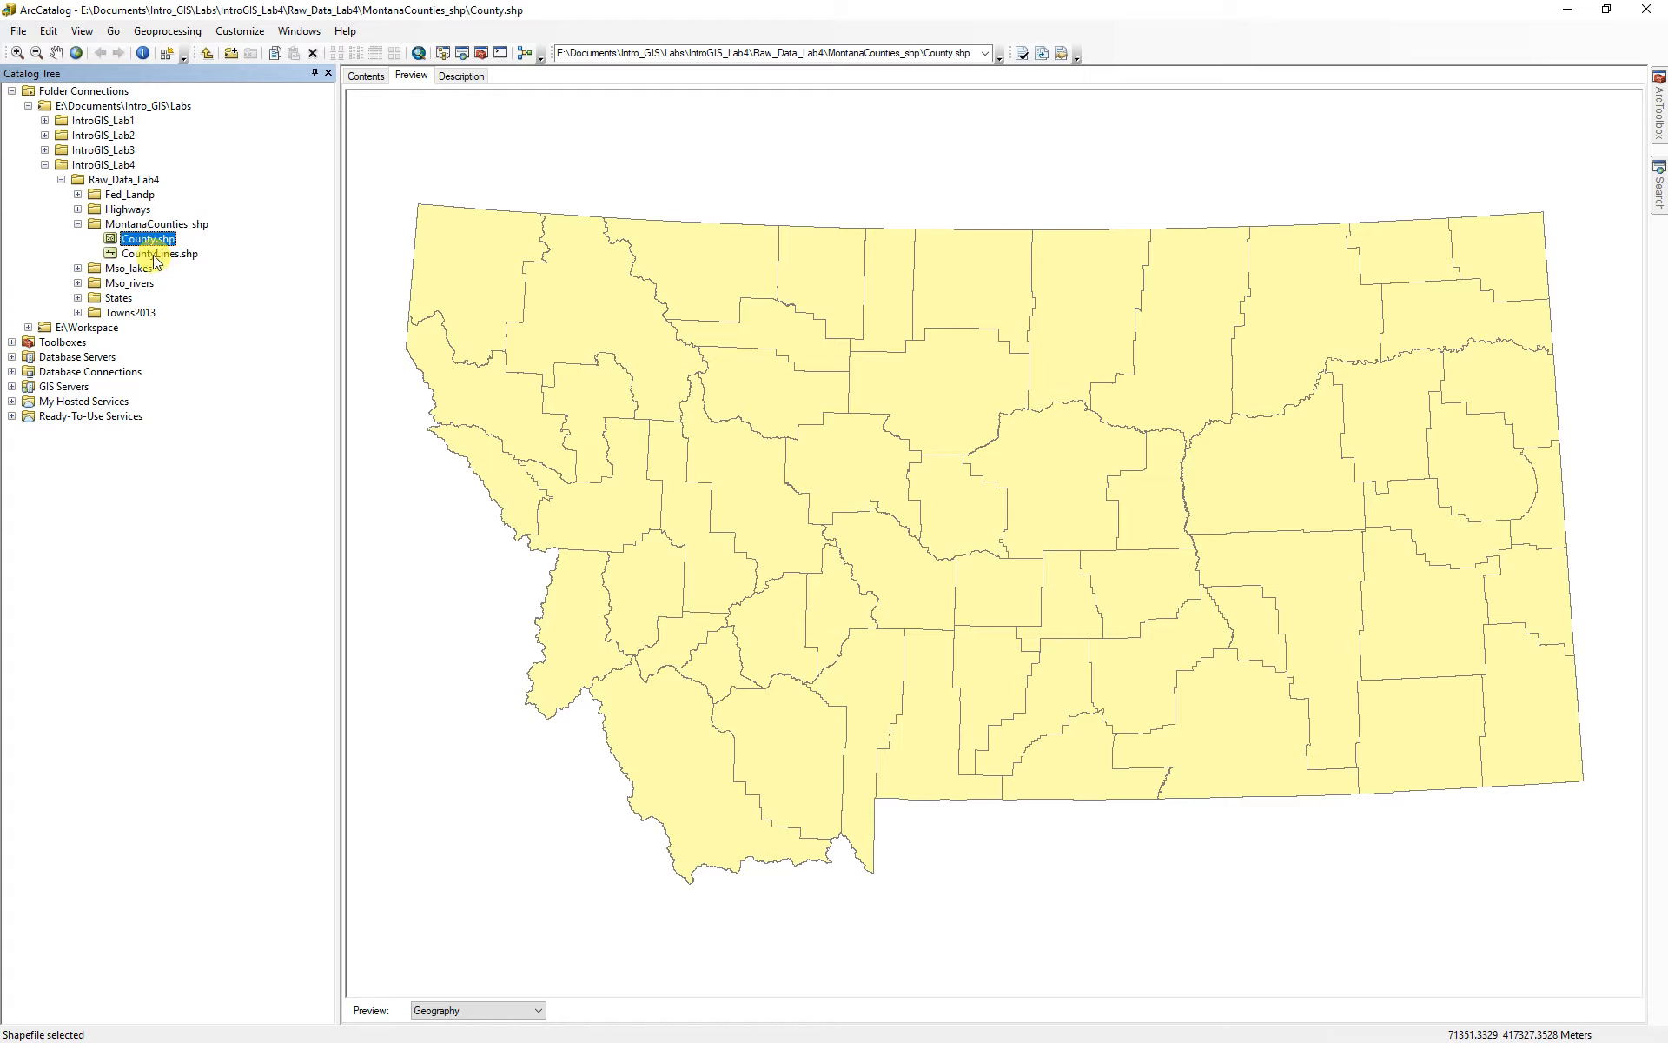
- Delete CountyLines.shp from the MontanaCounties_shp folder and collapse the folder
right_click(145, 255)
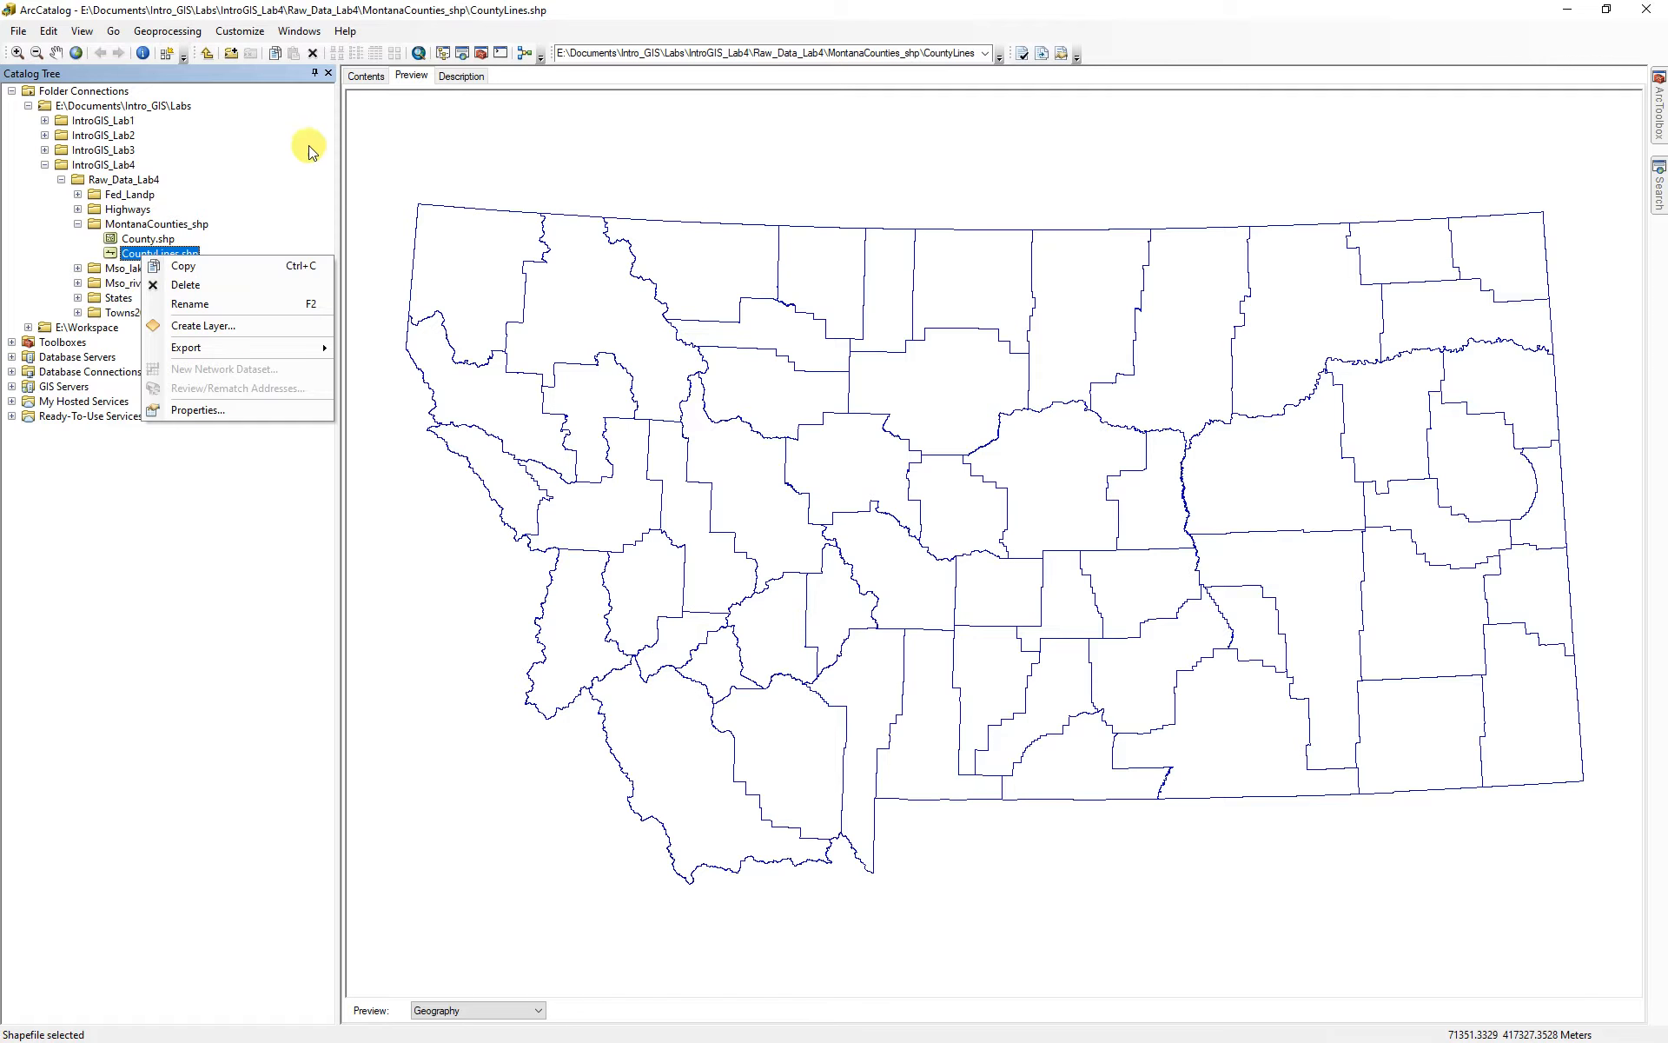
click(367, 76)
right_click(157, 257)
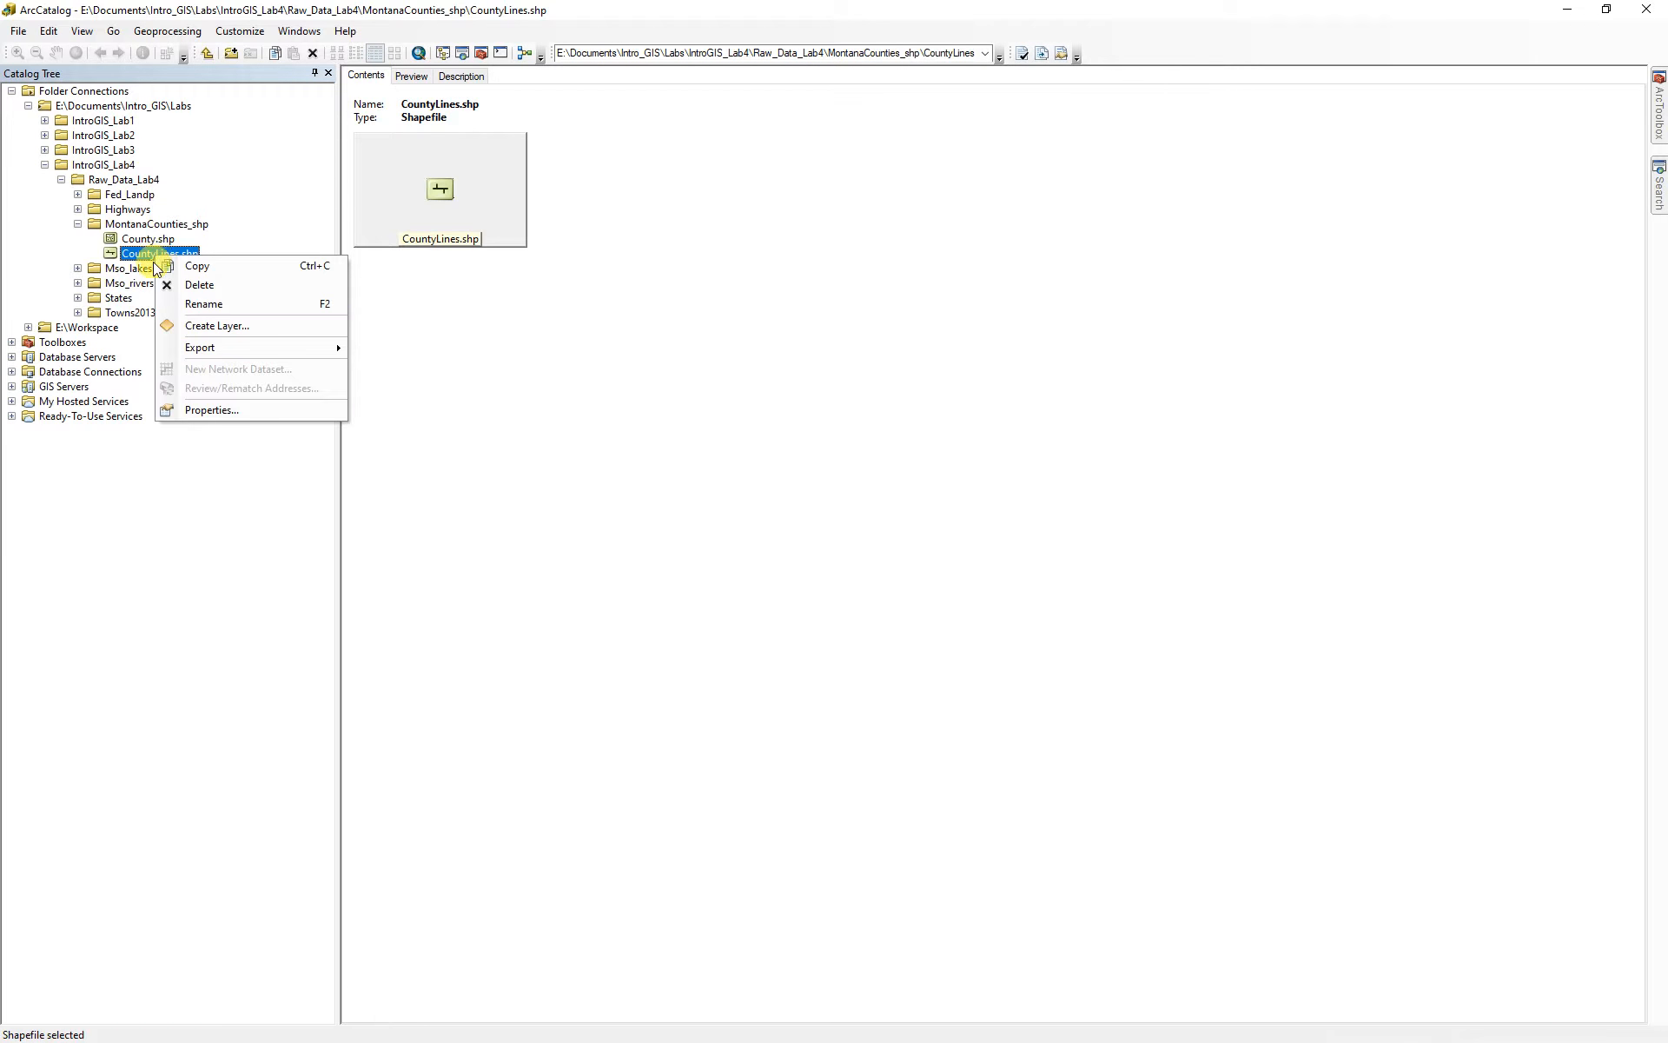
click(187, 283)
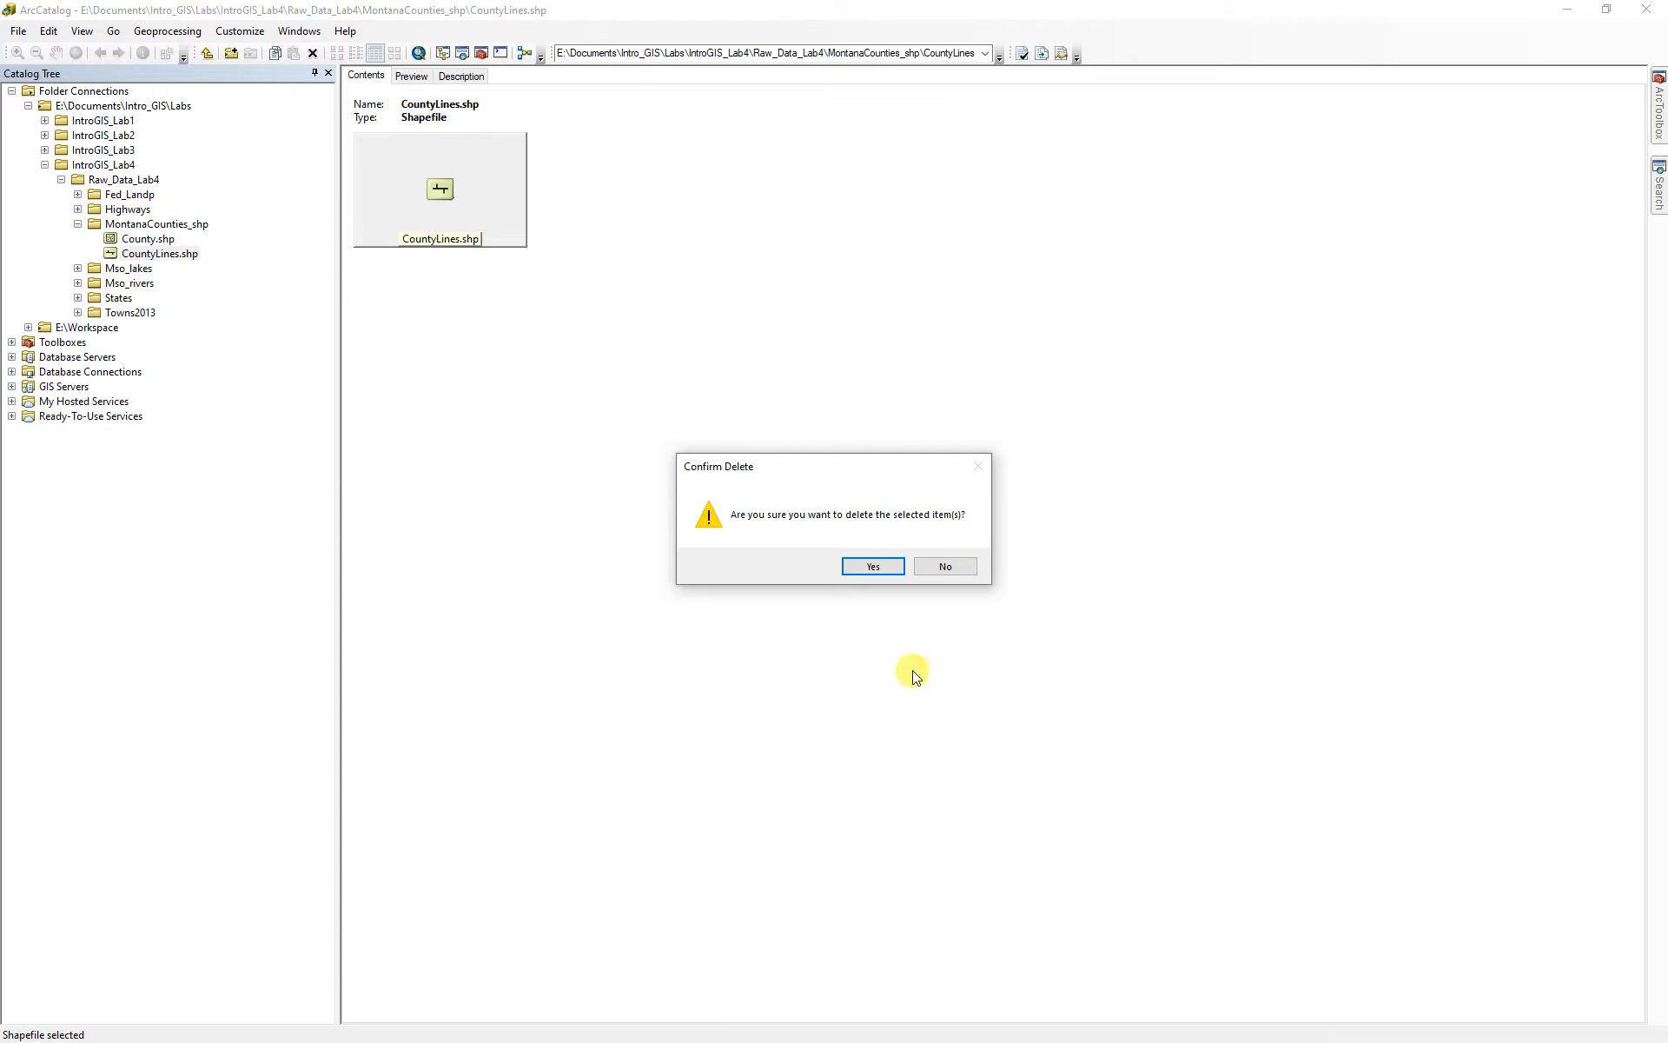
click(879, 568)
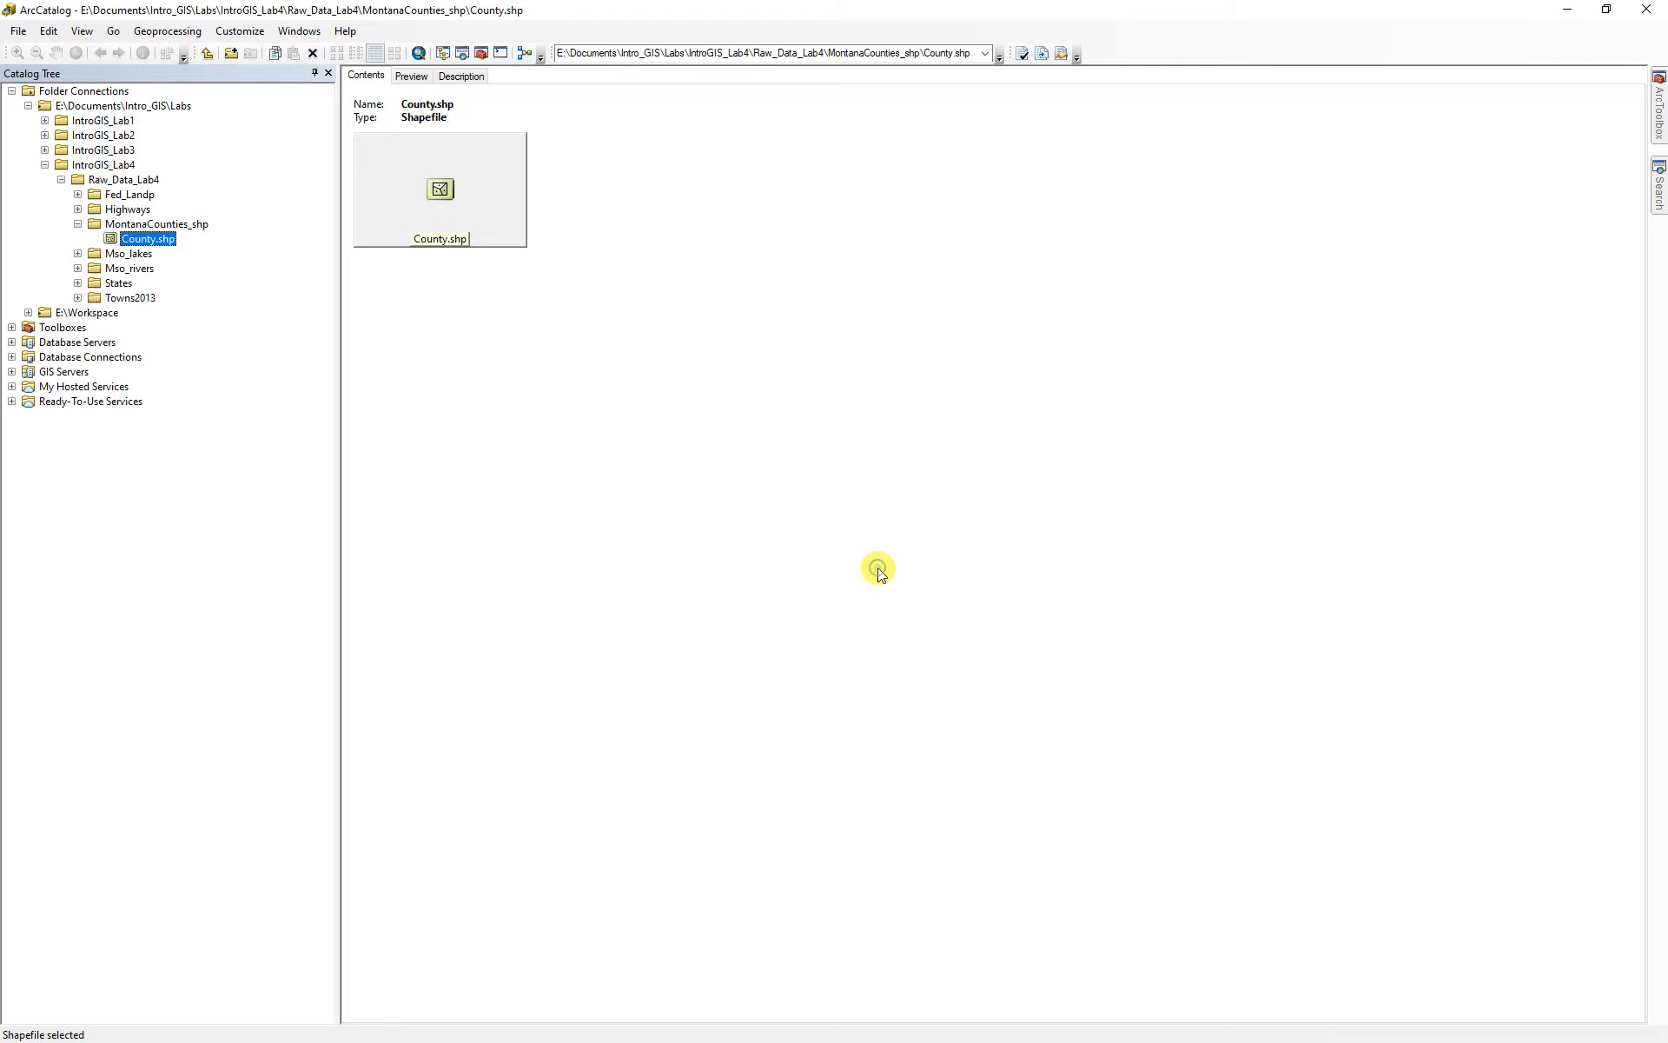
click(79, 224)
- Preview the geography of Town_areas.shp and Towns2013.shp in the Towns2013 folder
click(79, 283)
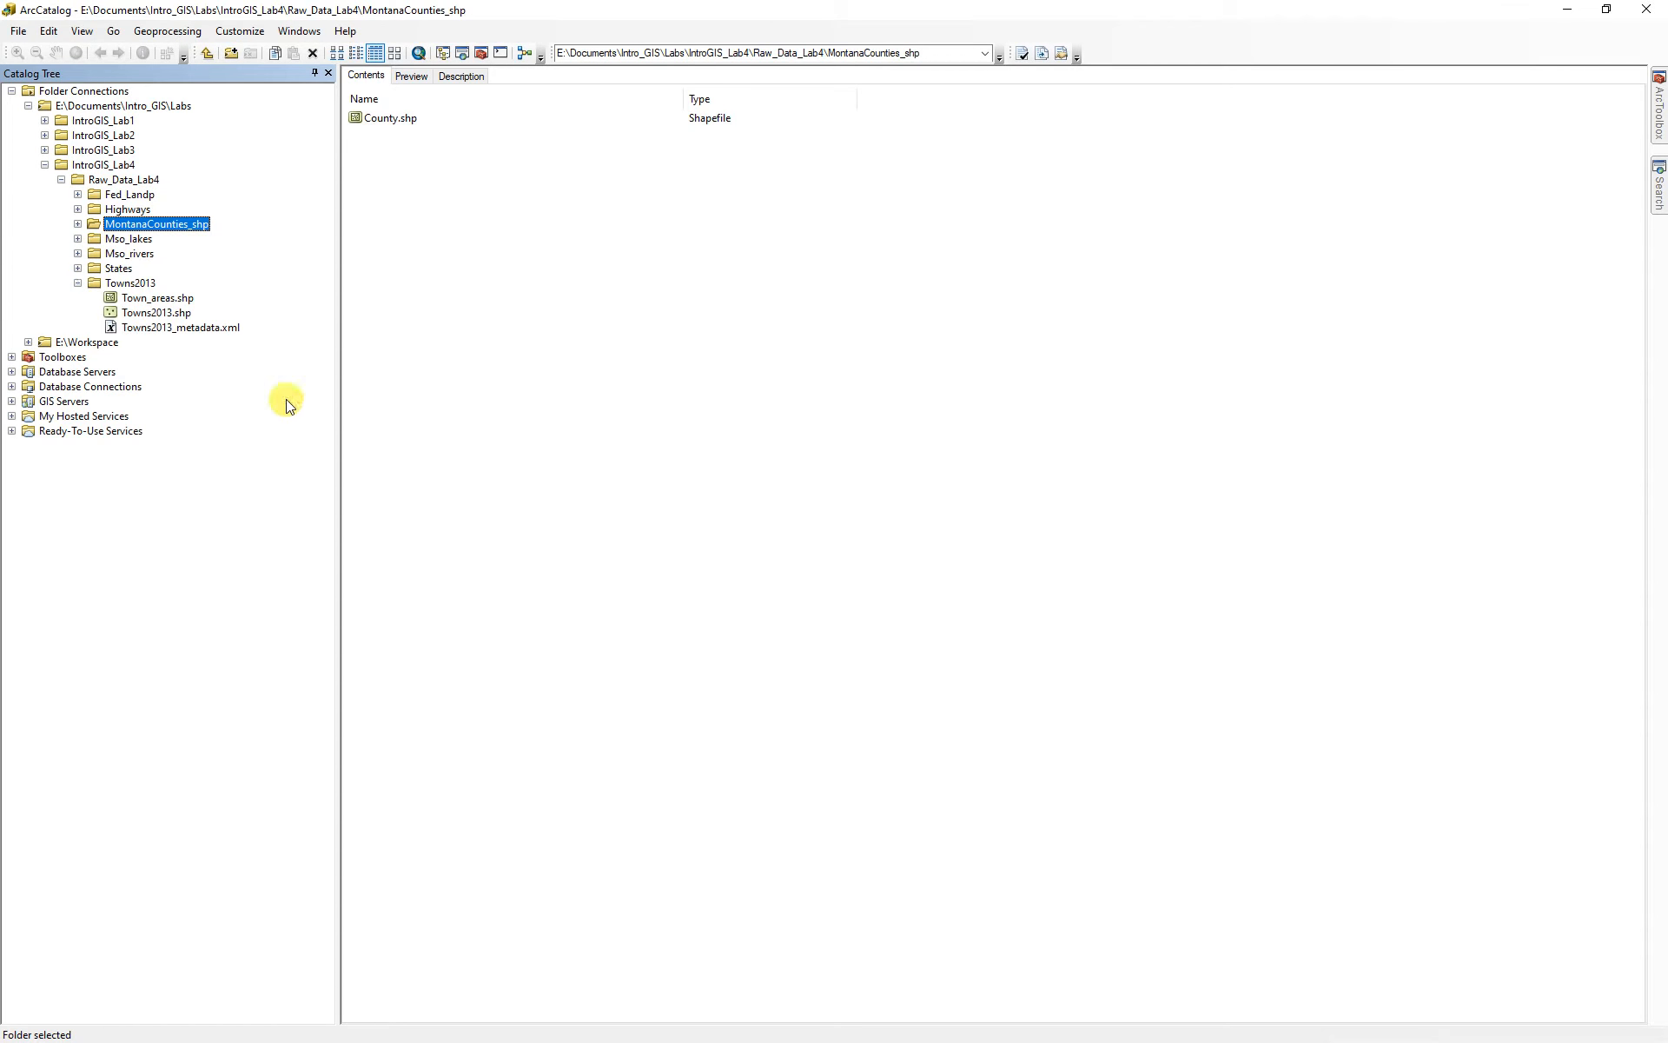
click(412, 76)
click(151, 301)
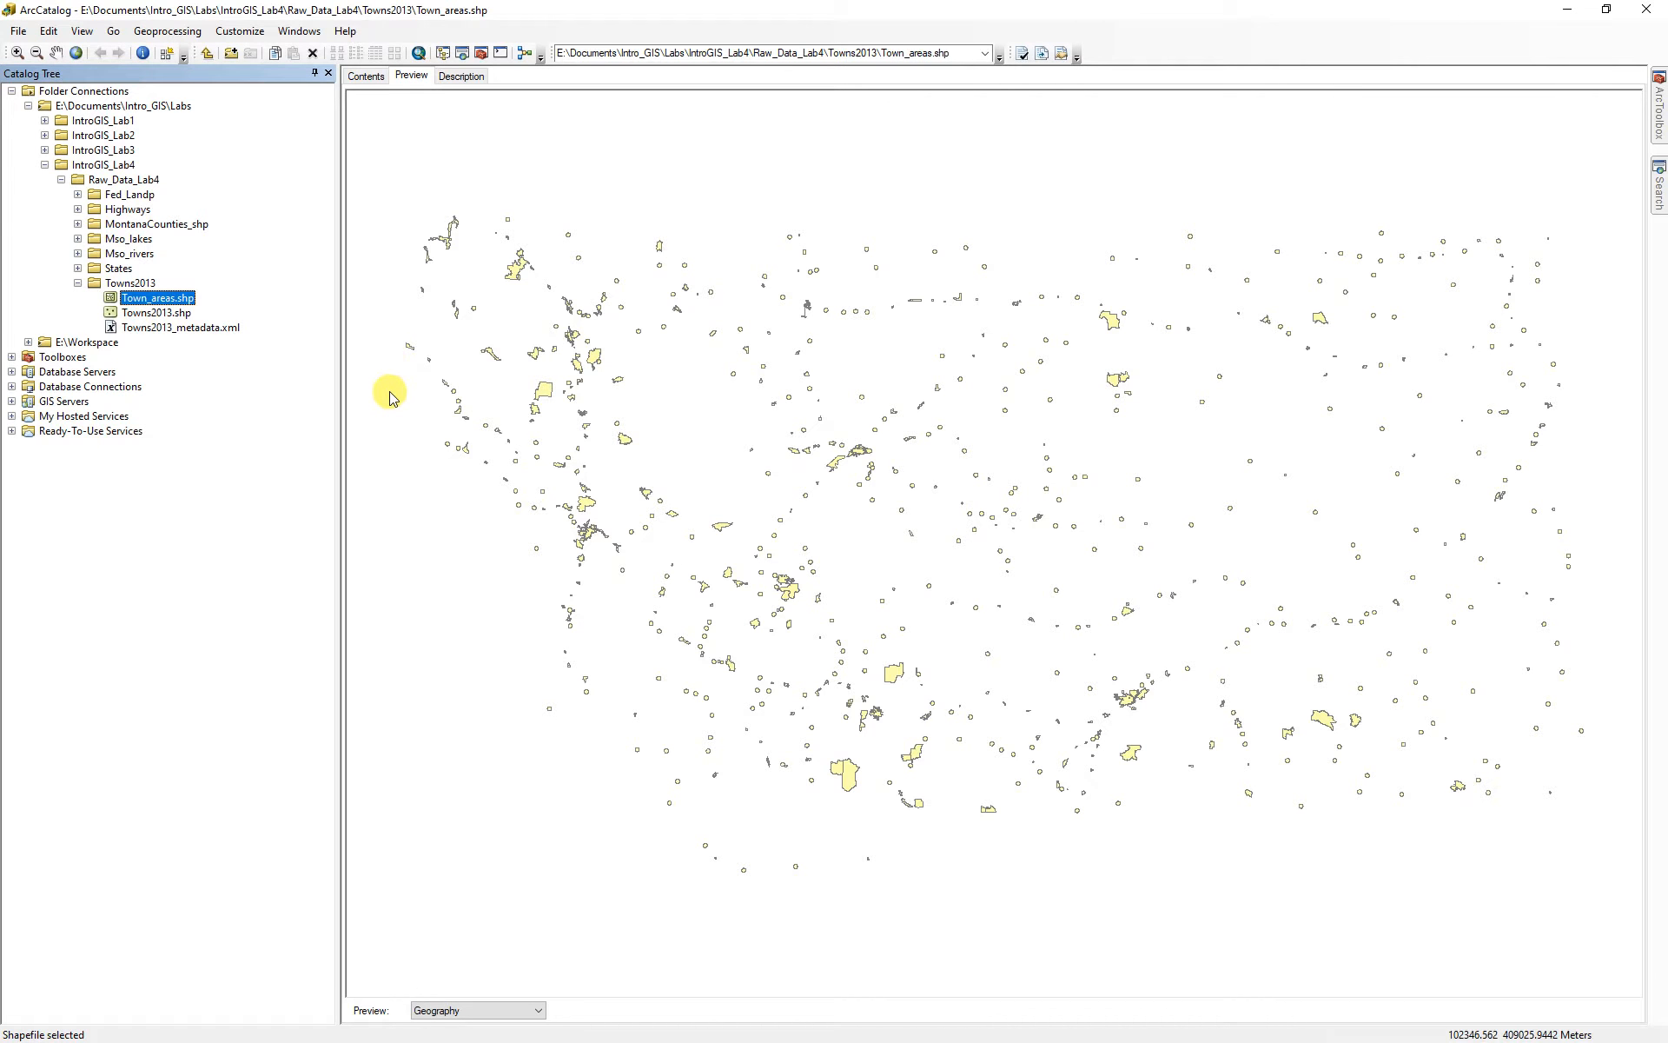
click(142, 315)
- Delete Town_areas.shp from the Towns2013 folder and collapse the folder
click(148, 298)
right_click(153, 299)
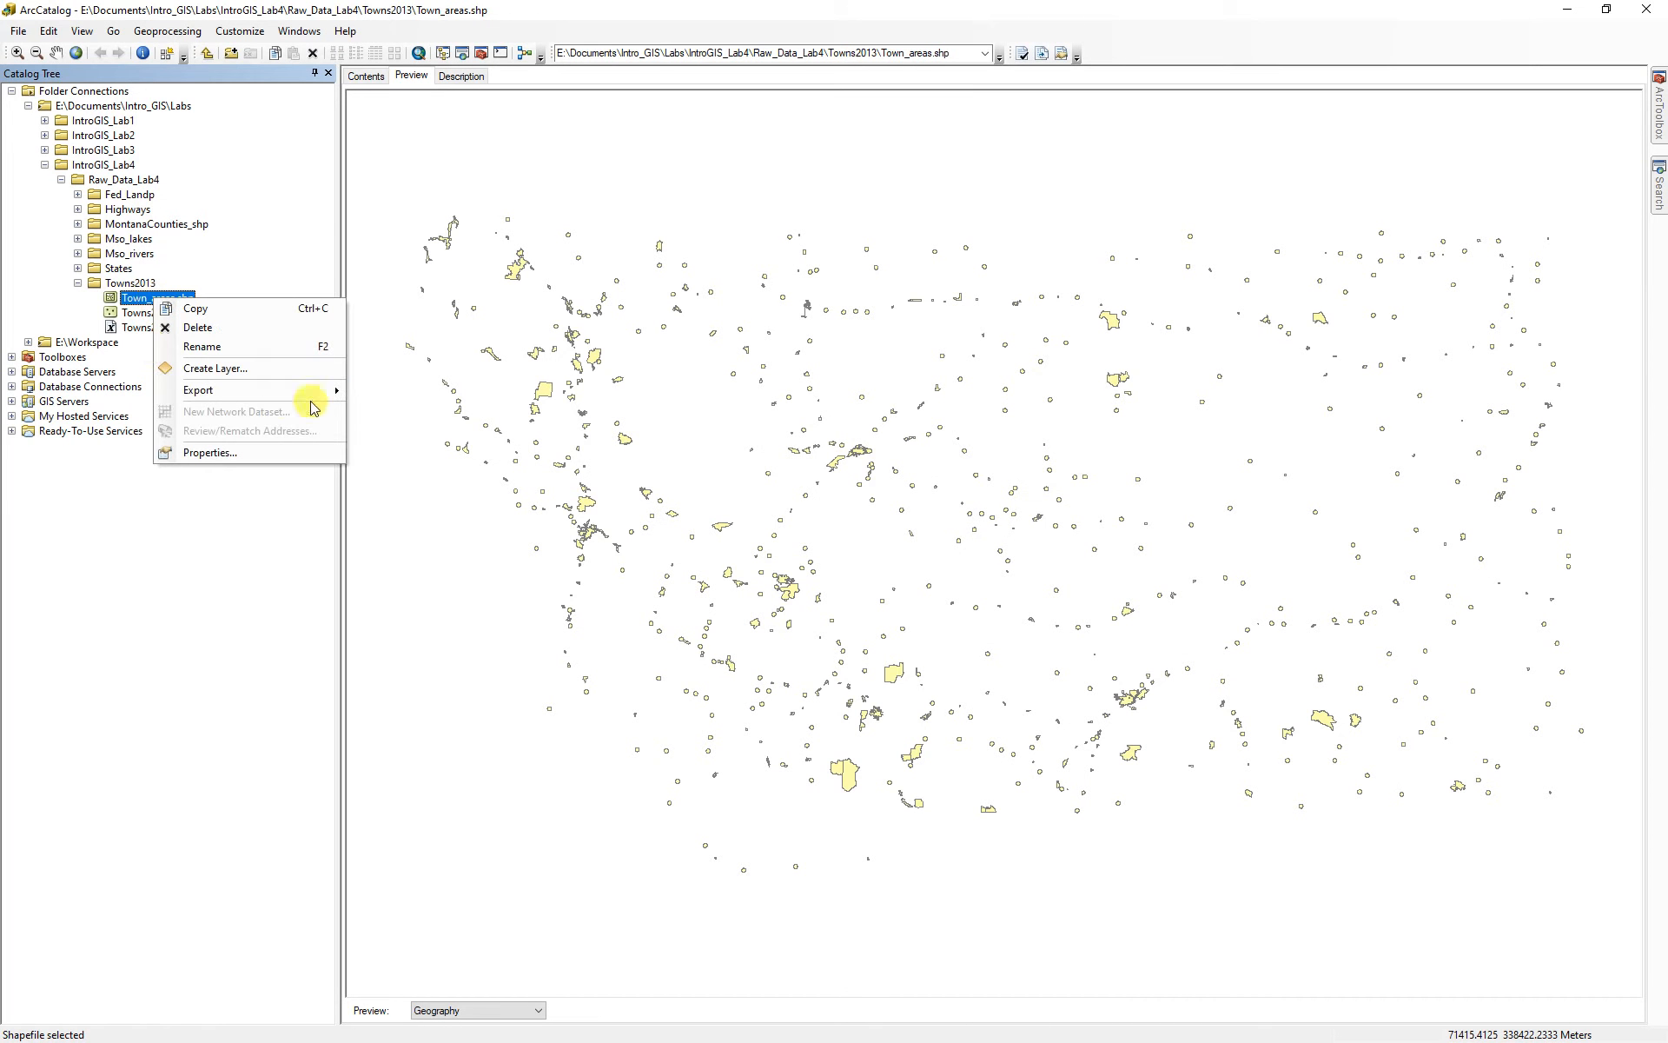
click(197, 328)
click(874, 567)
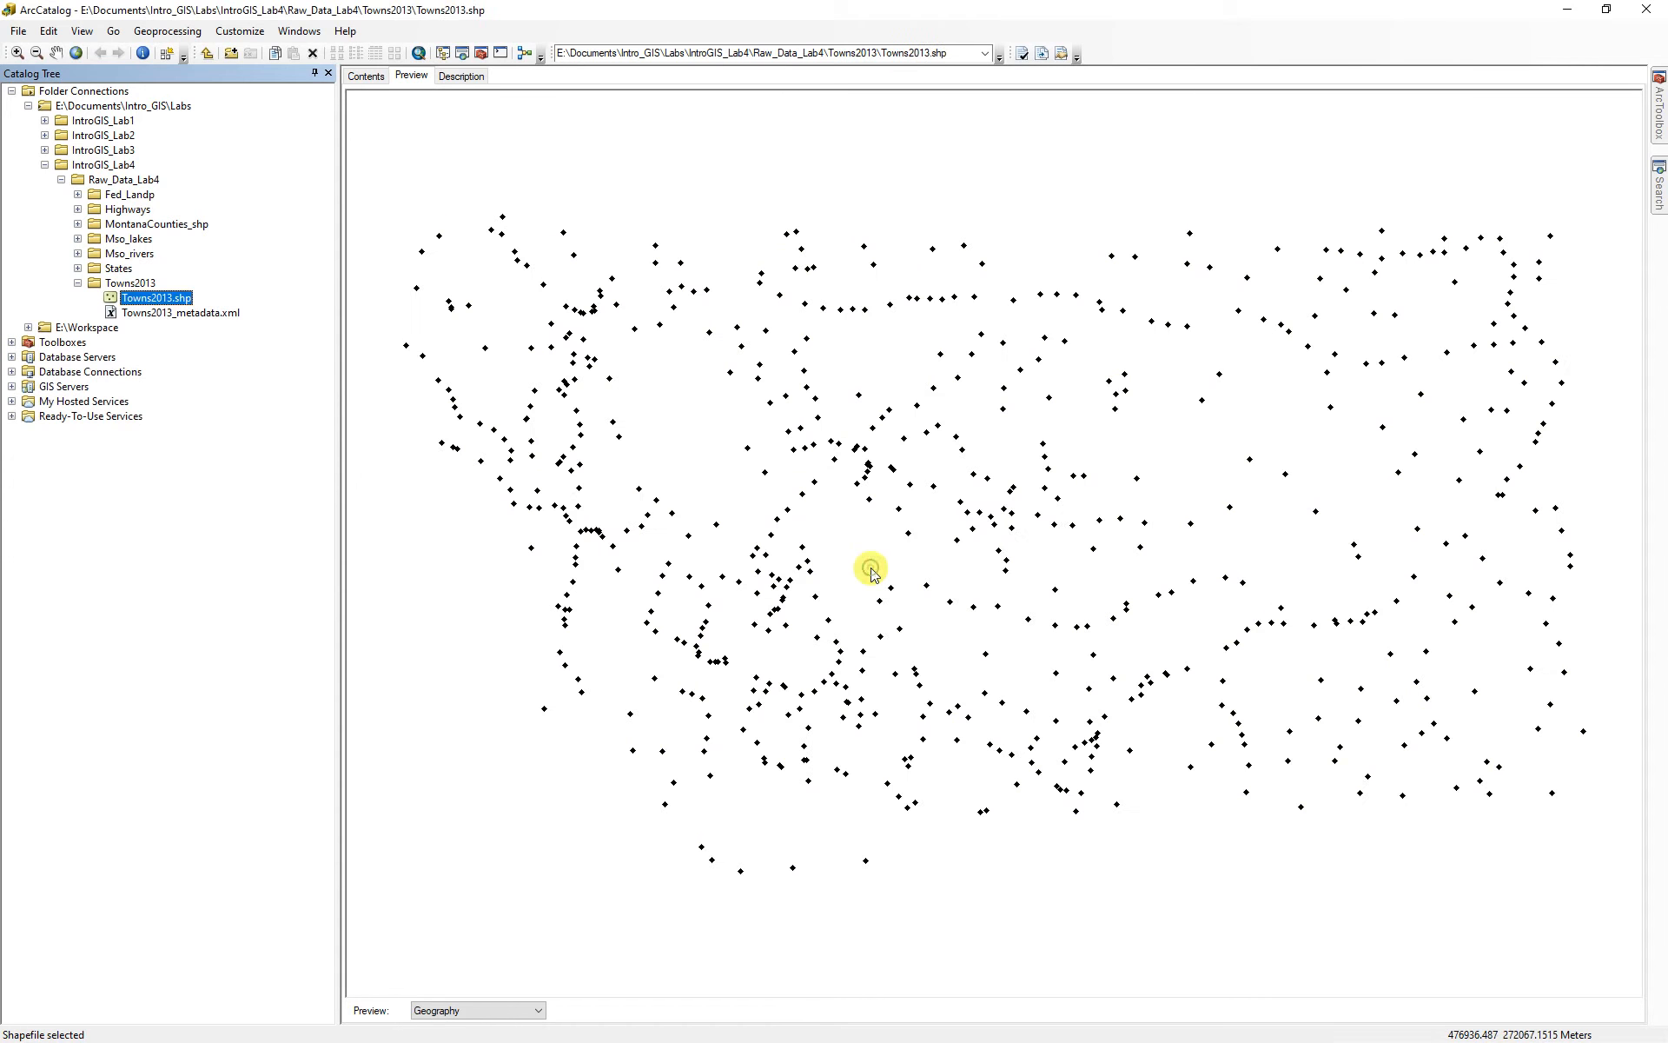
click(77, 283)
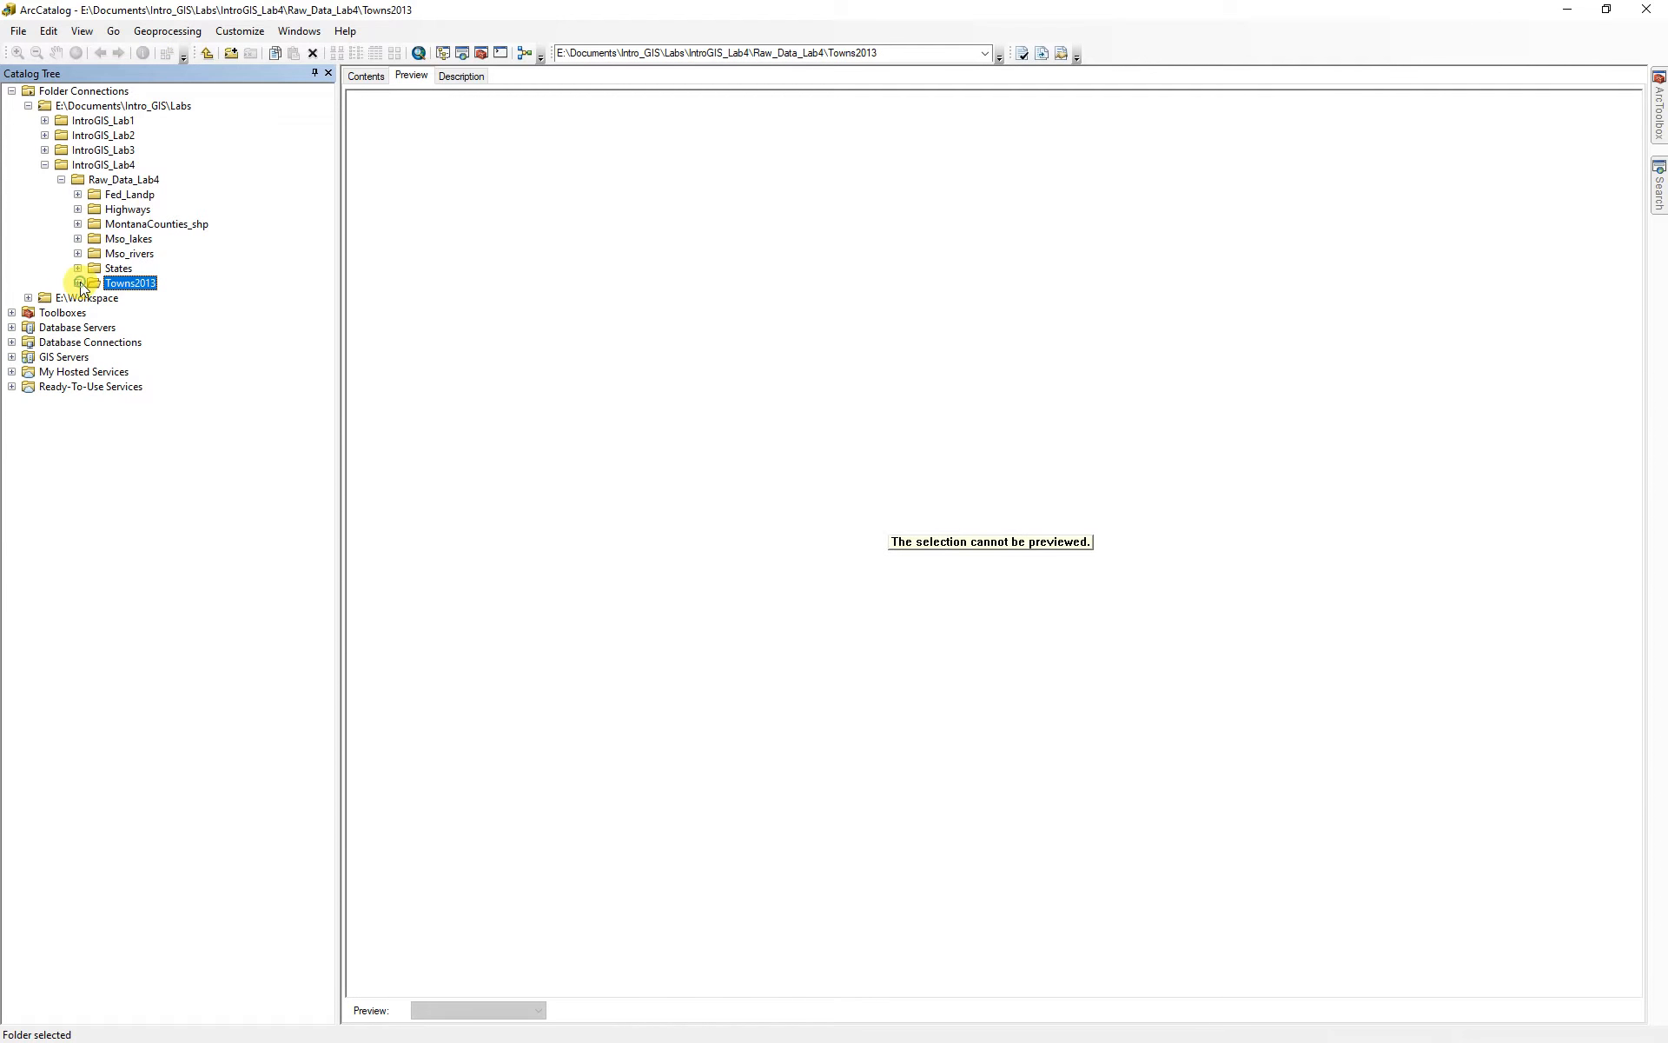
- Examine the XY coordinate system in the properties of County.shp and close them without changes
click(77, 224)
click(135, 239)
right_click(136, 240)
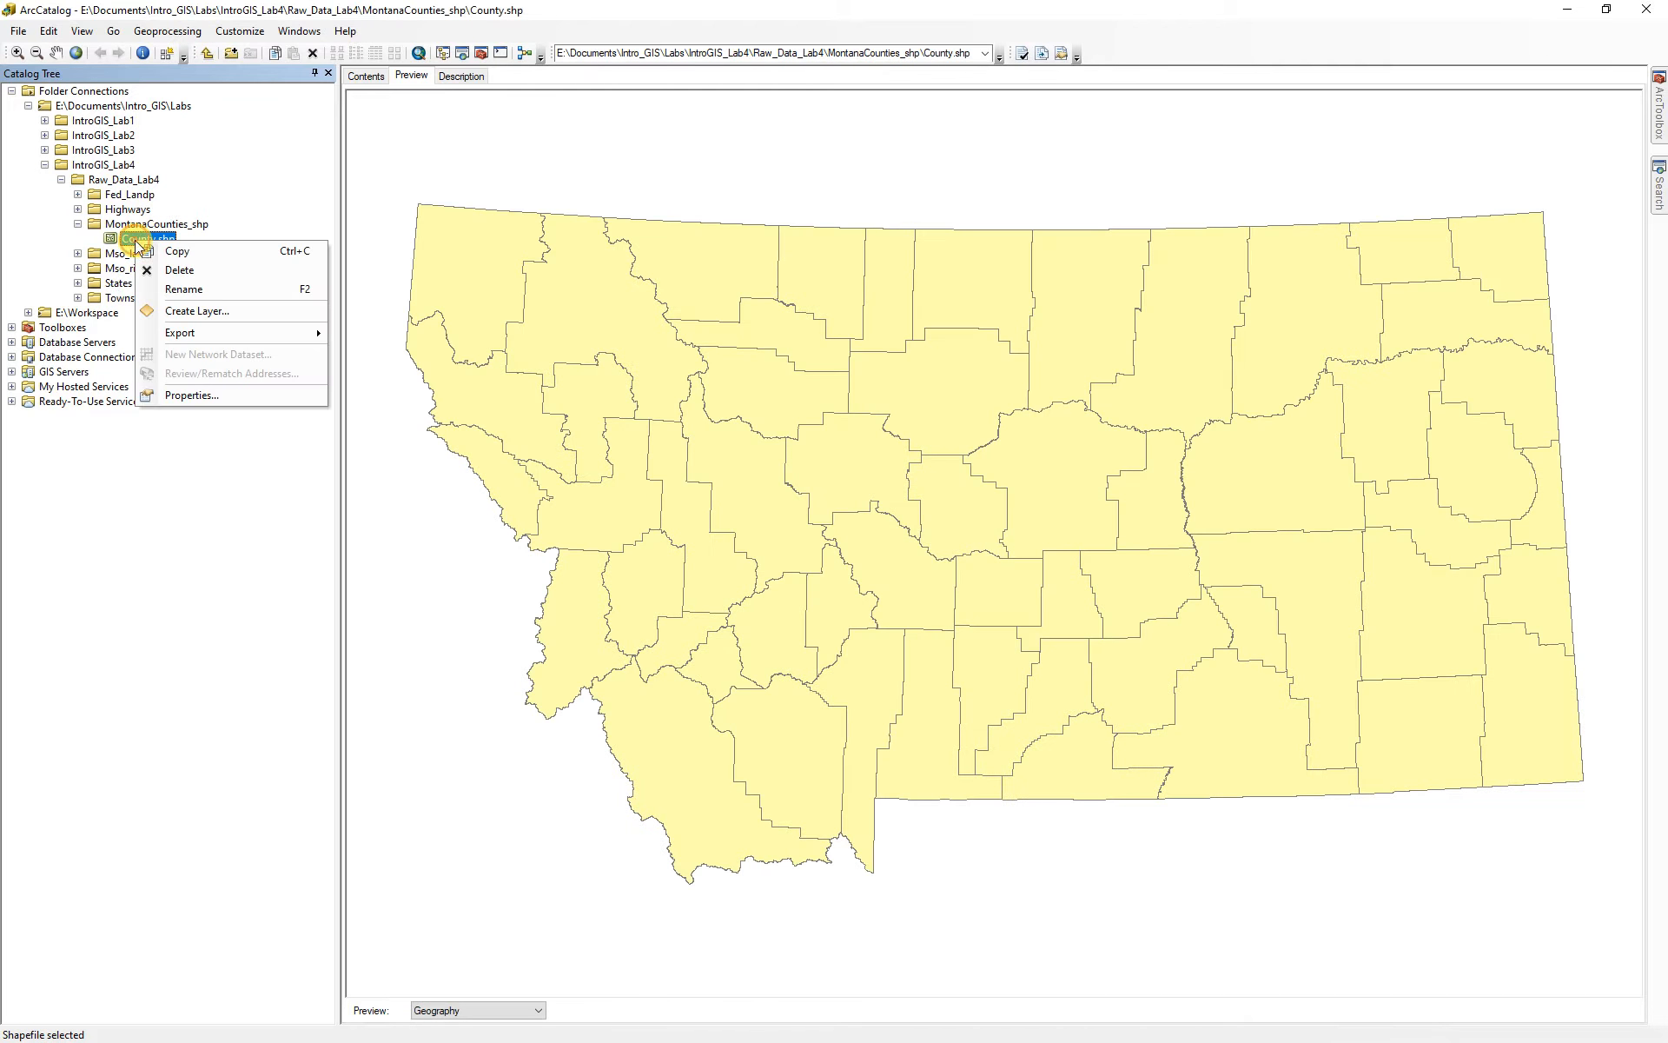
click(191, 394)
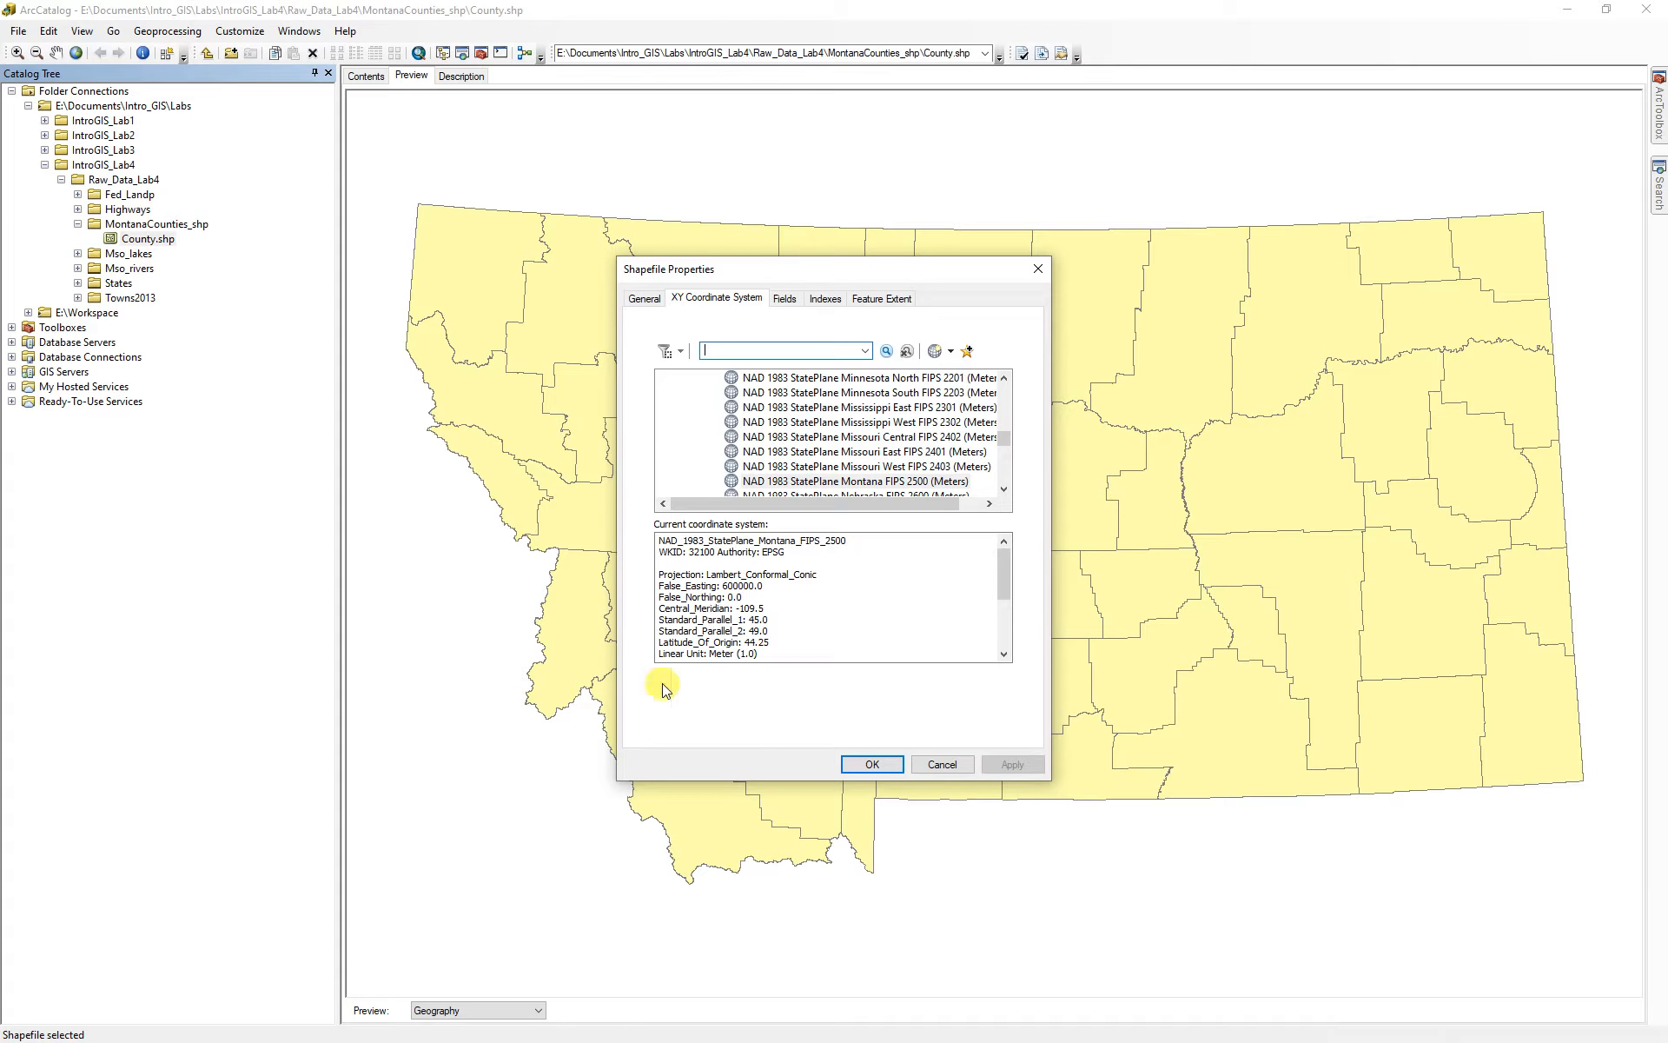
click(941, 765)
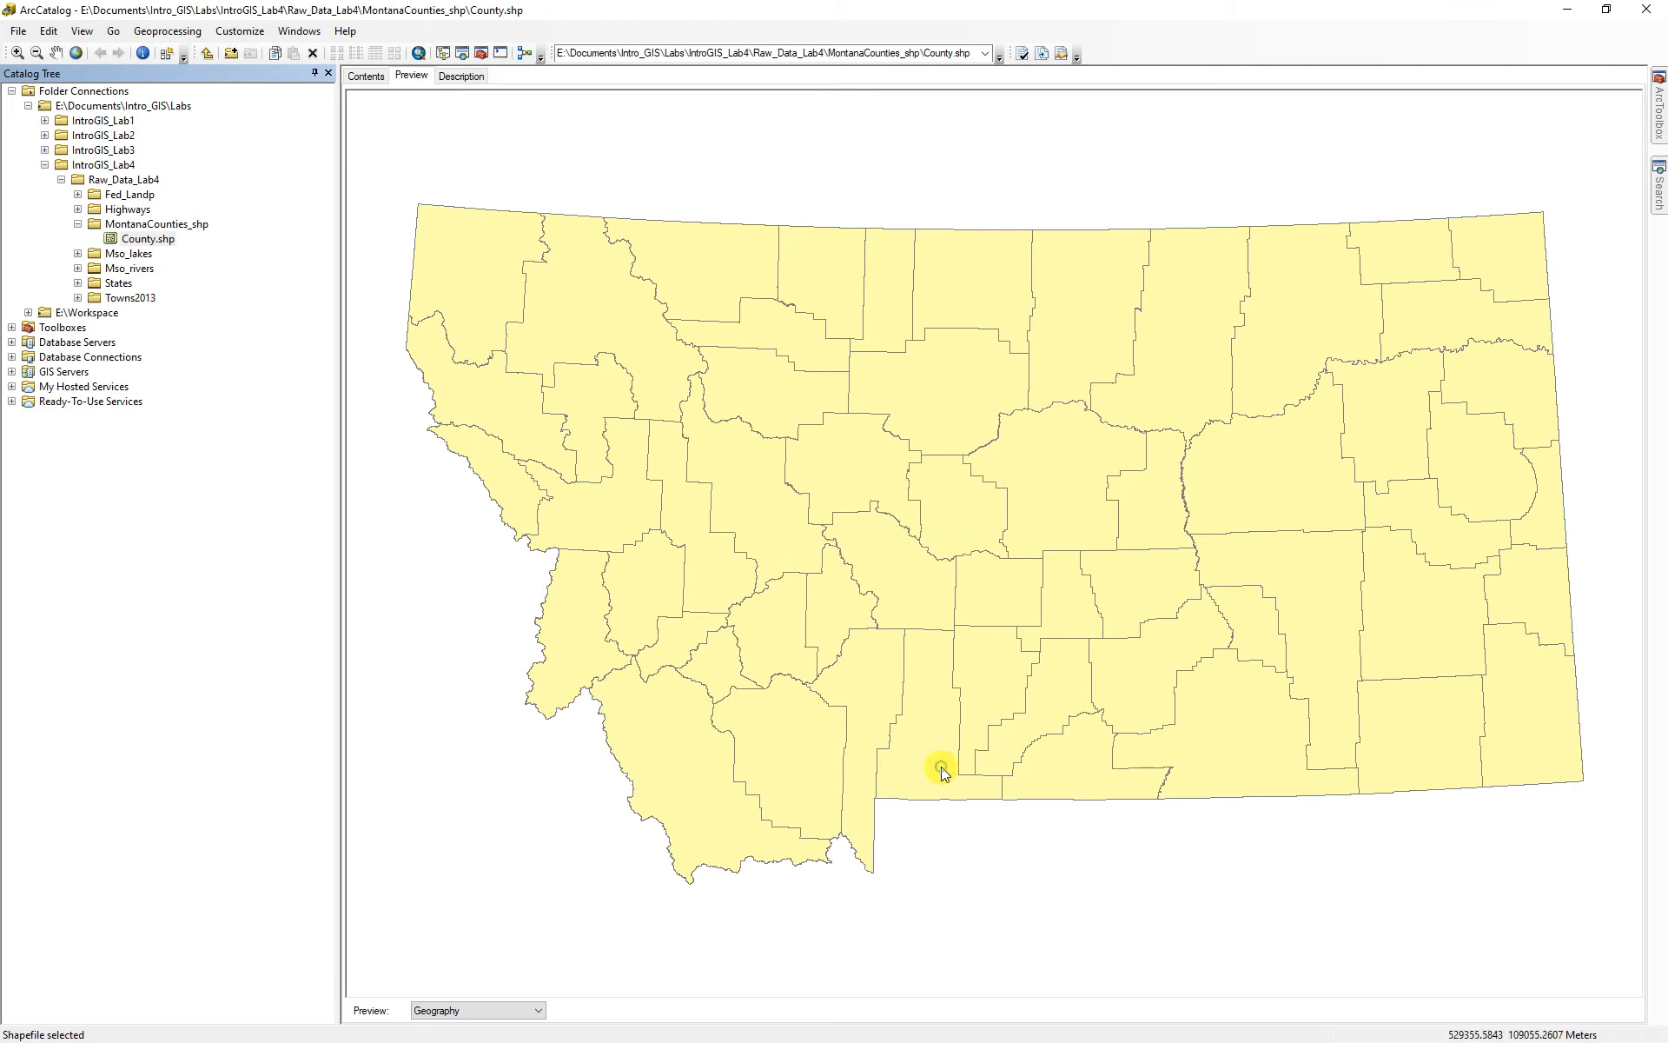
- Create a file geodatabase in the IntroGIS_Lab4 folder and name it with the student's surname followed by _Lab4
click(61, 180)
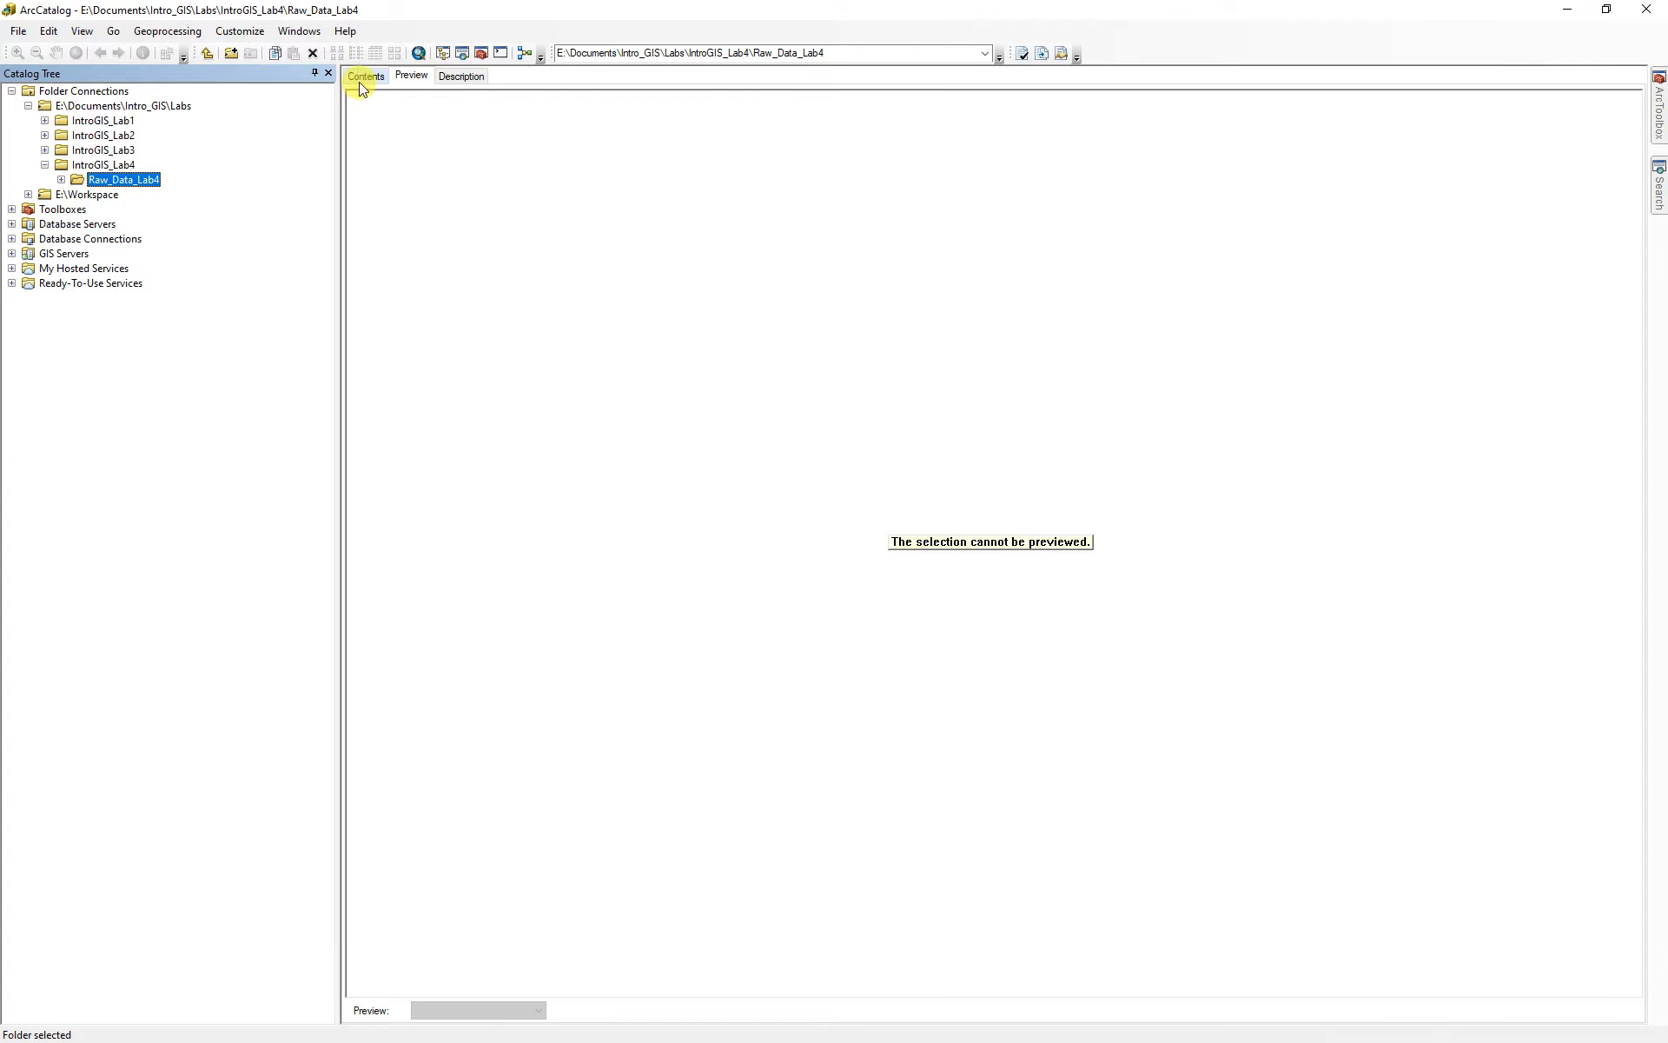
click(365, 76)
click(96, 167)
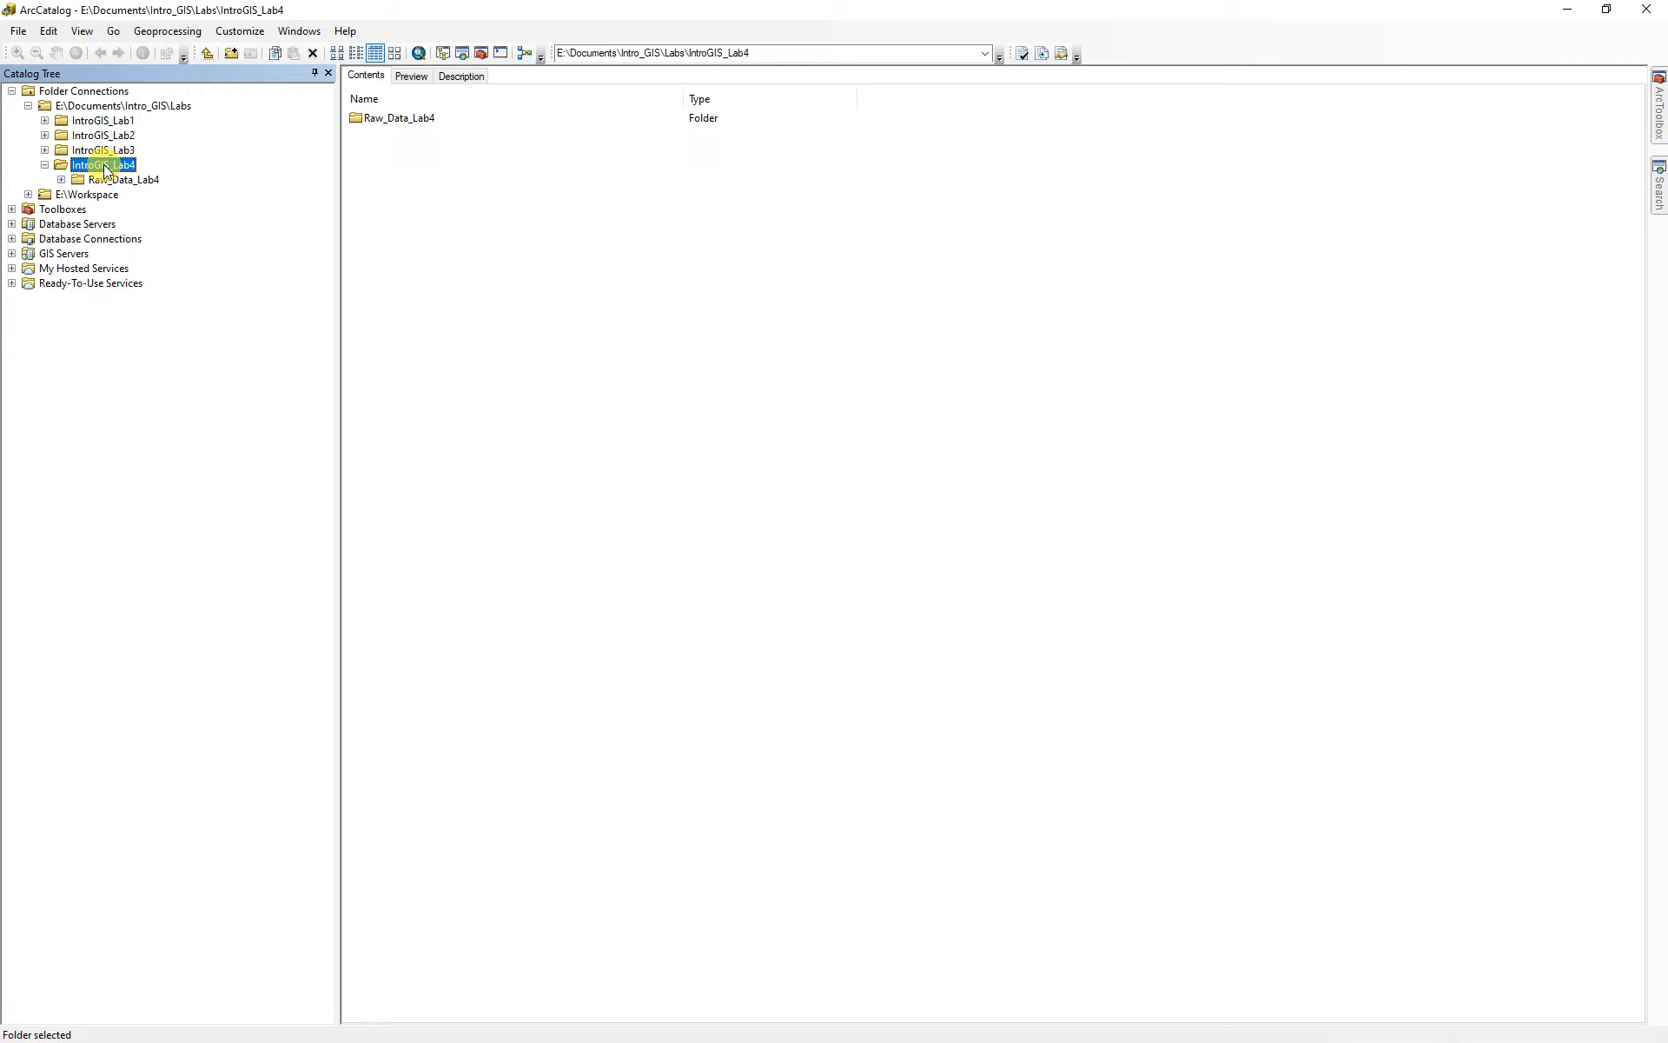
right_click(104, 164)
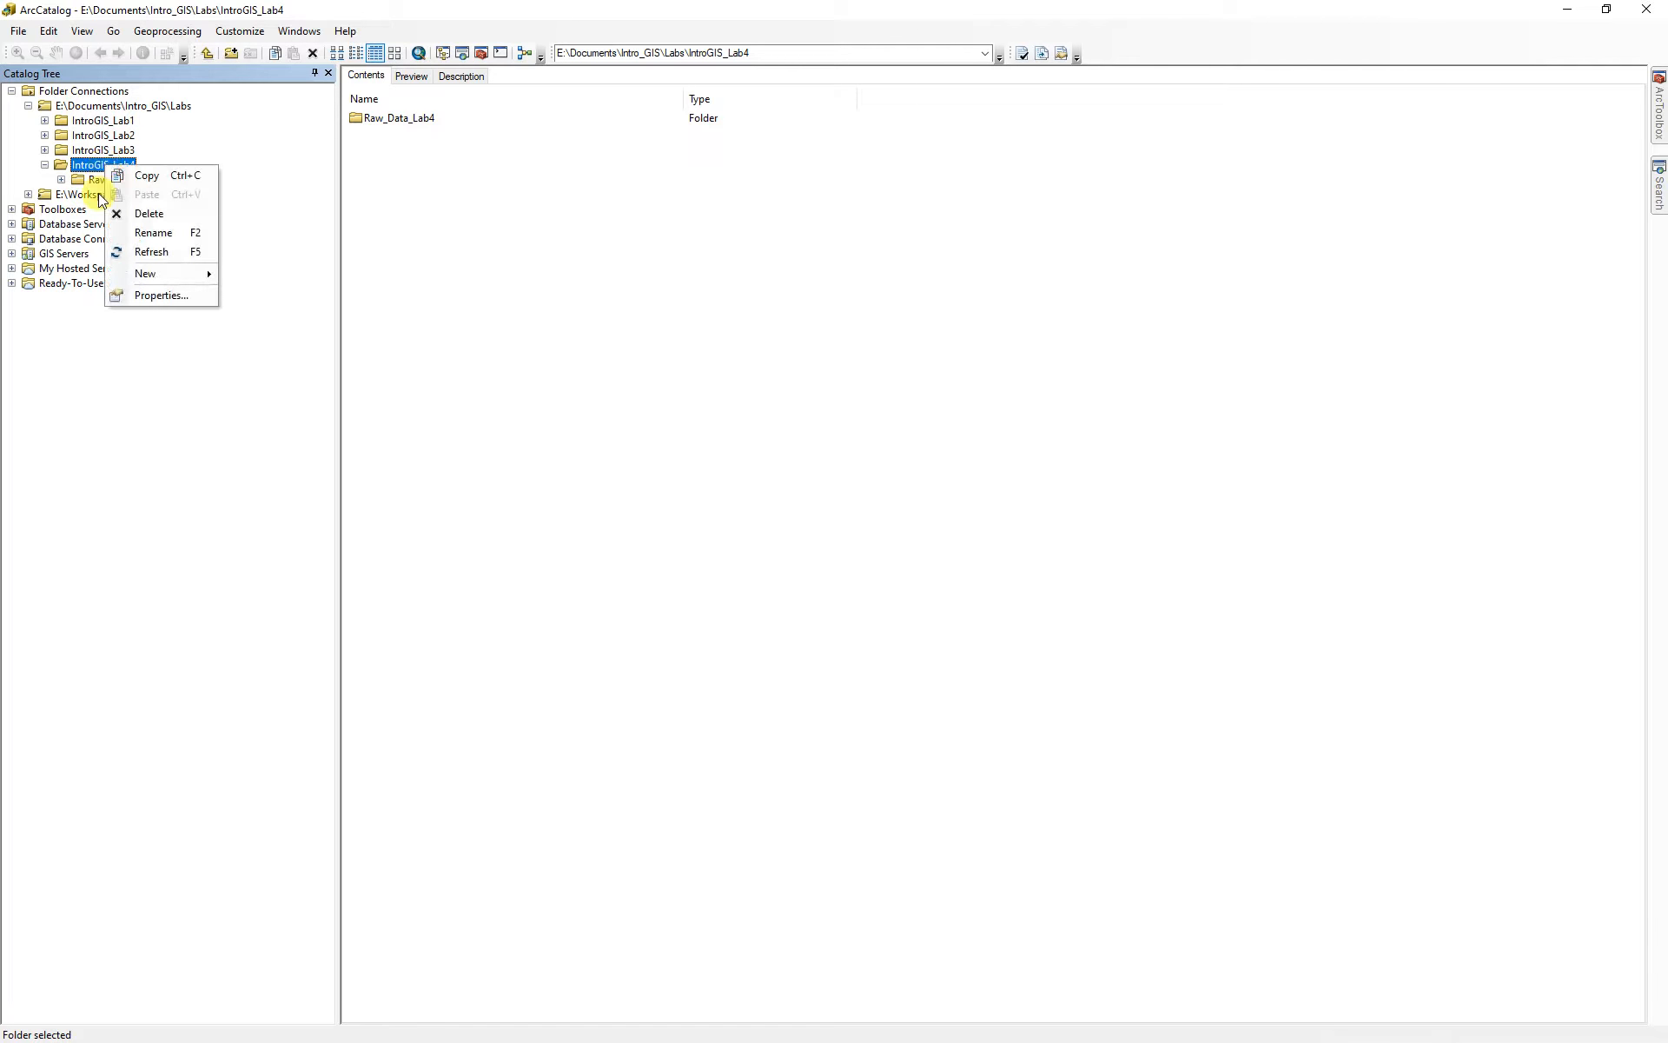
mouse_move(147, 271)
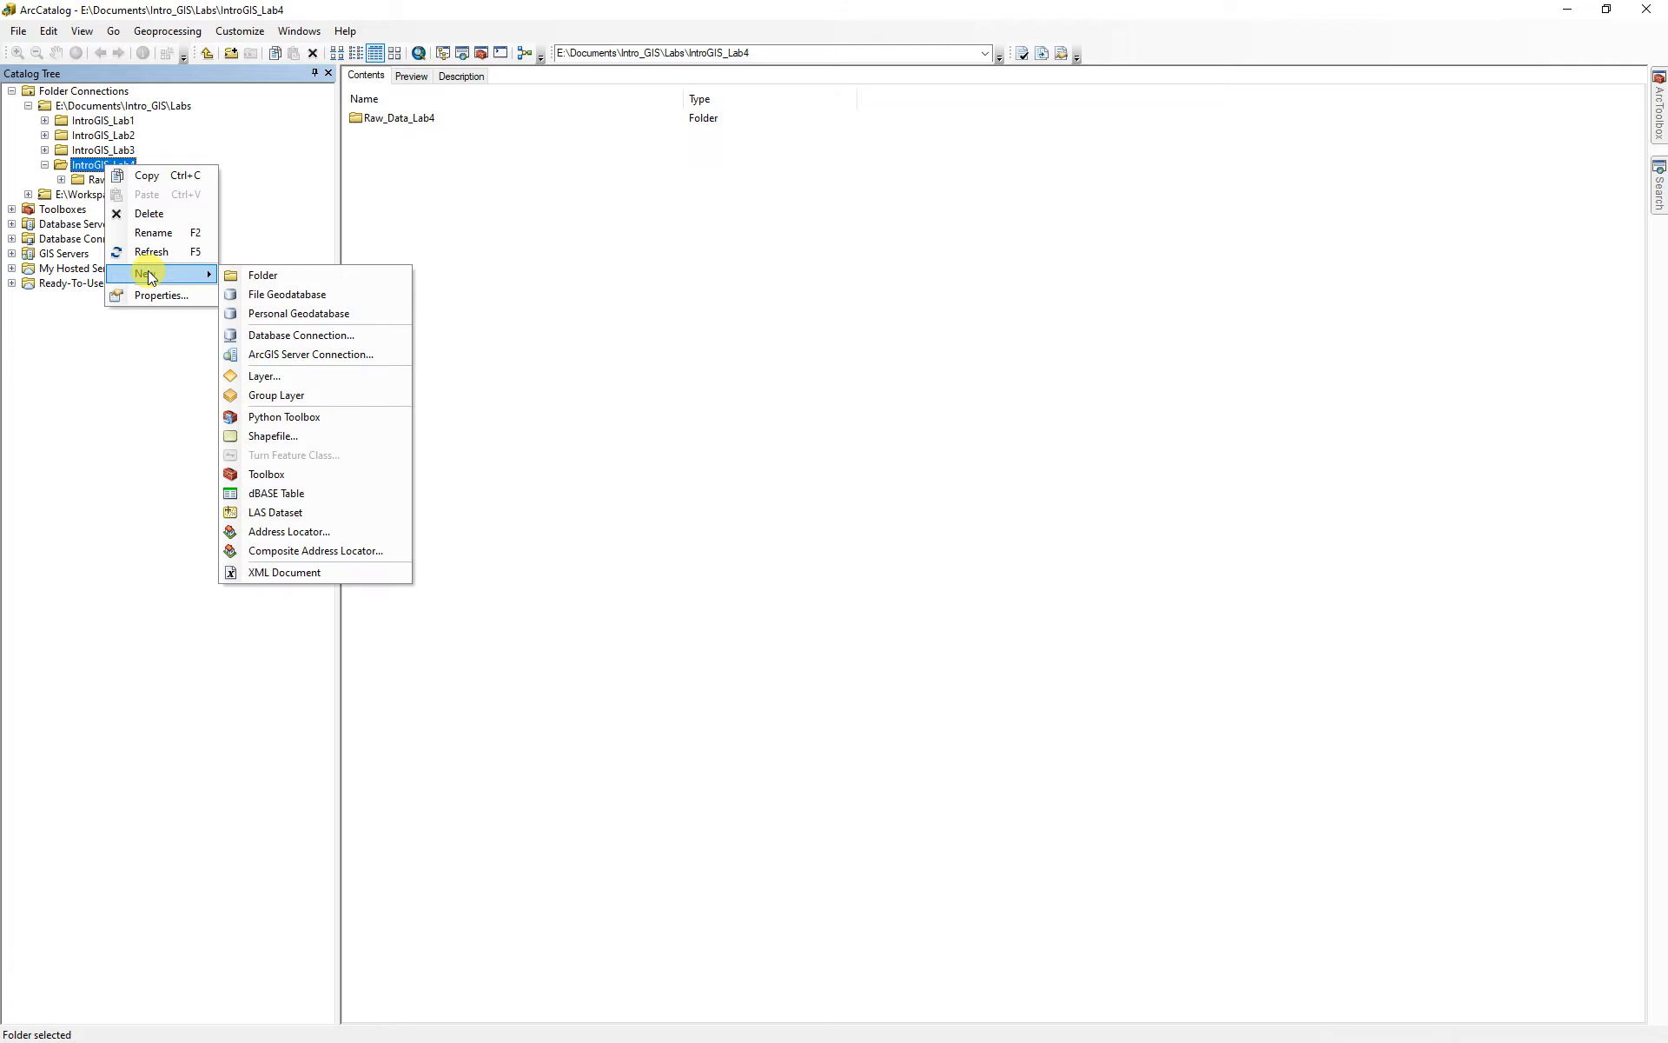
click(286, 296)
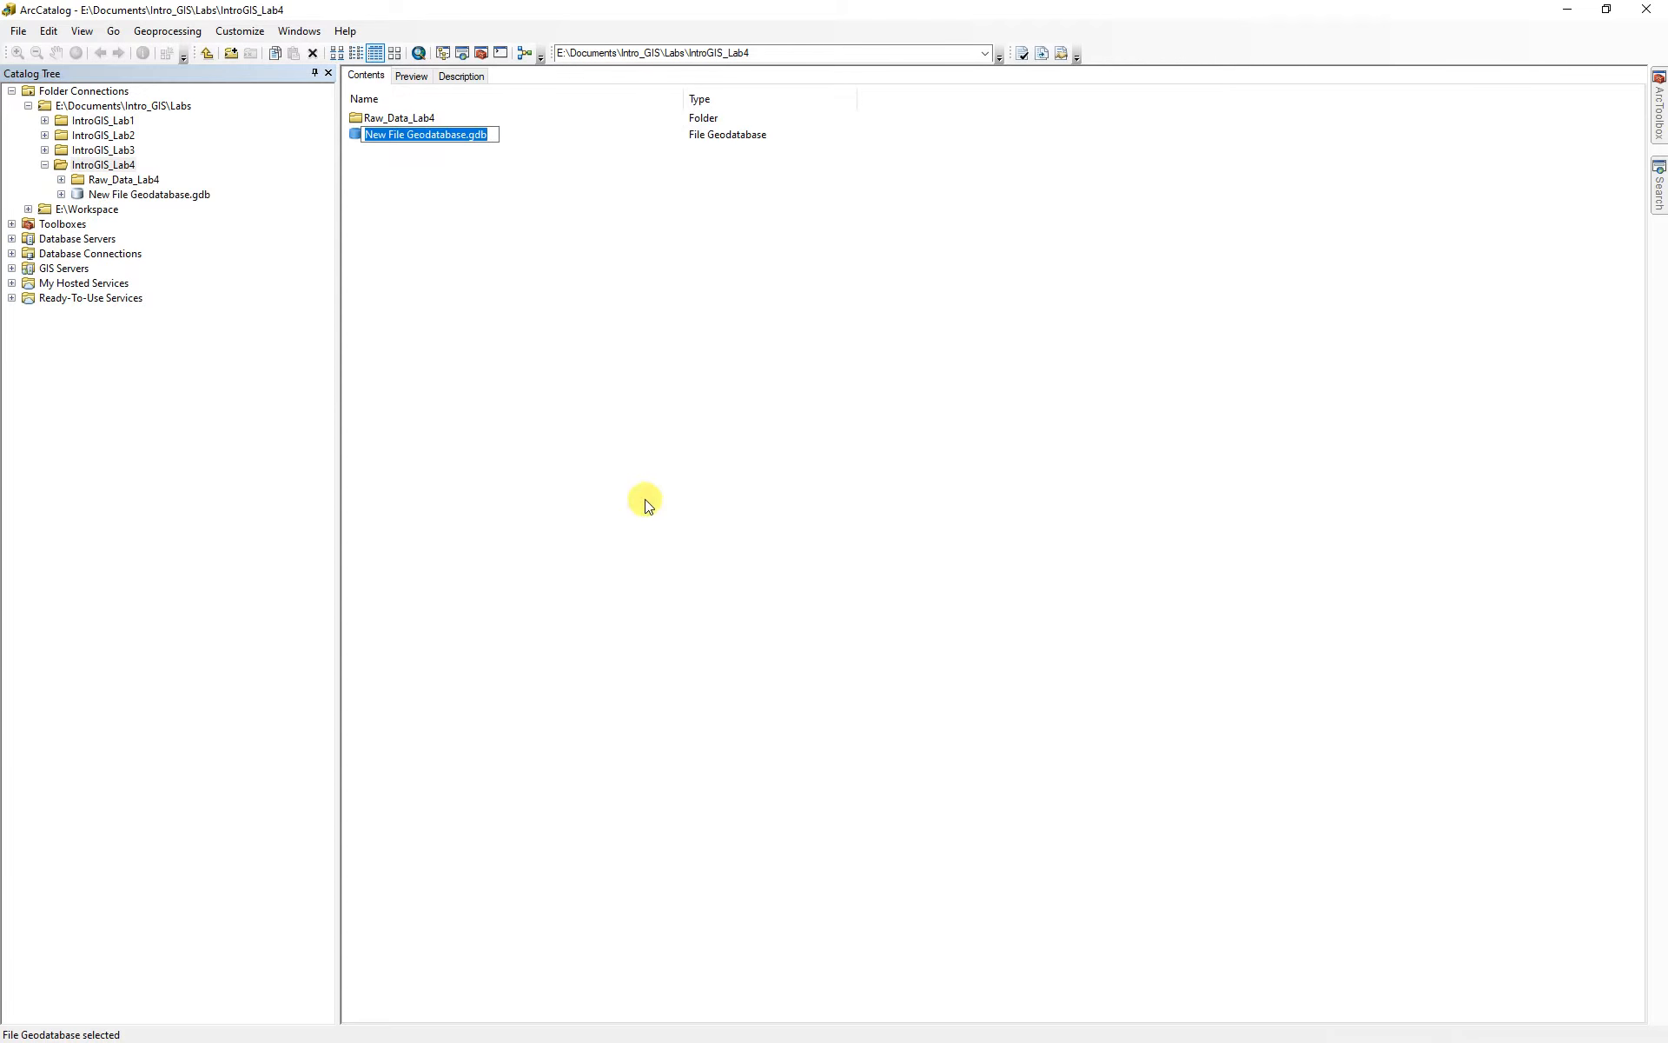
text(McManigal_Lab4)
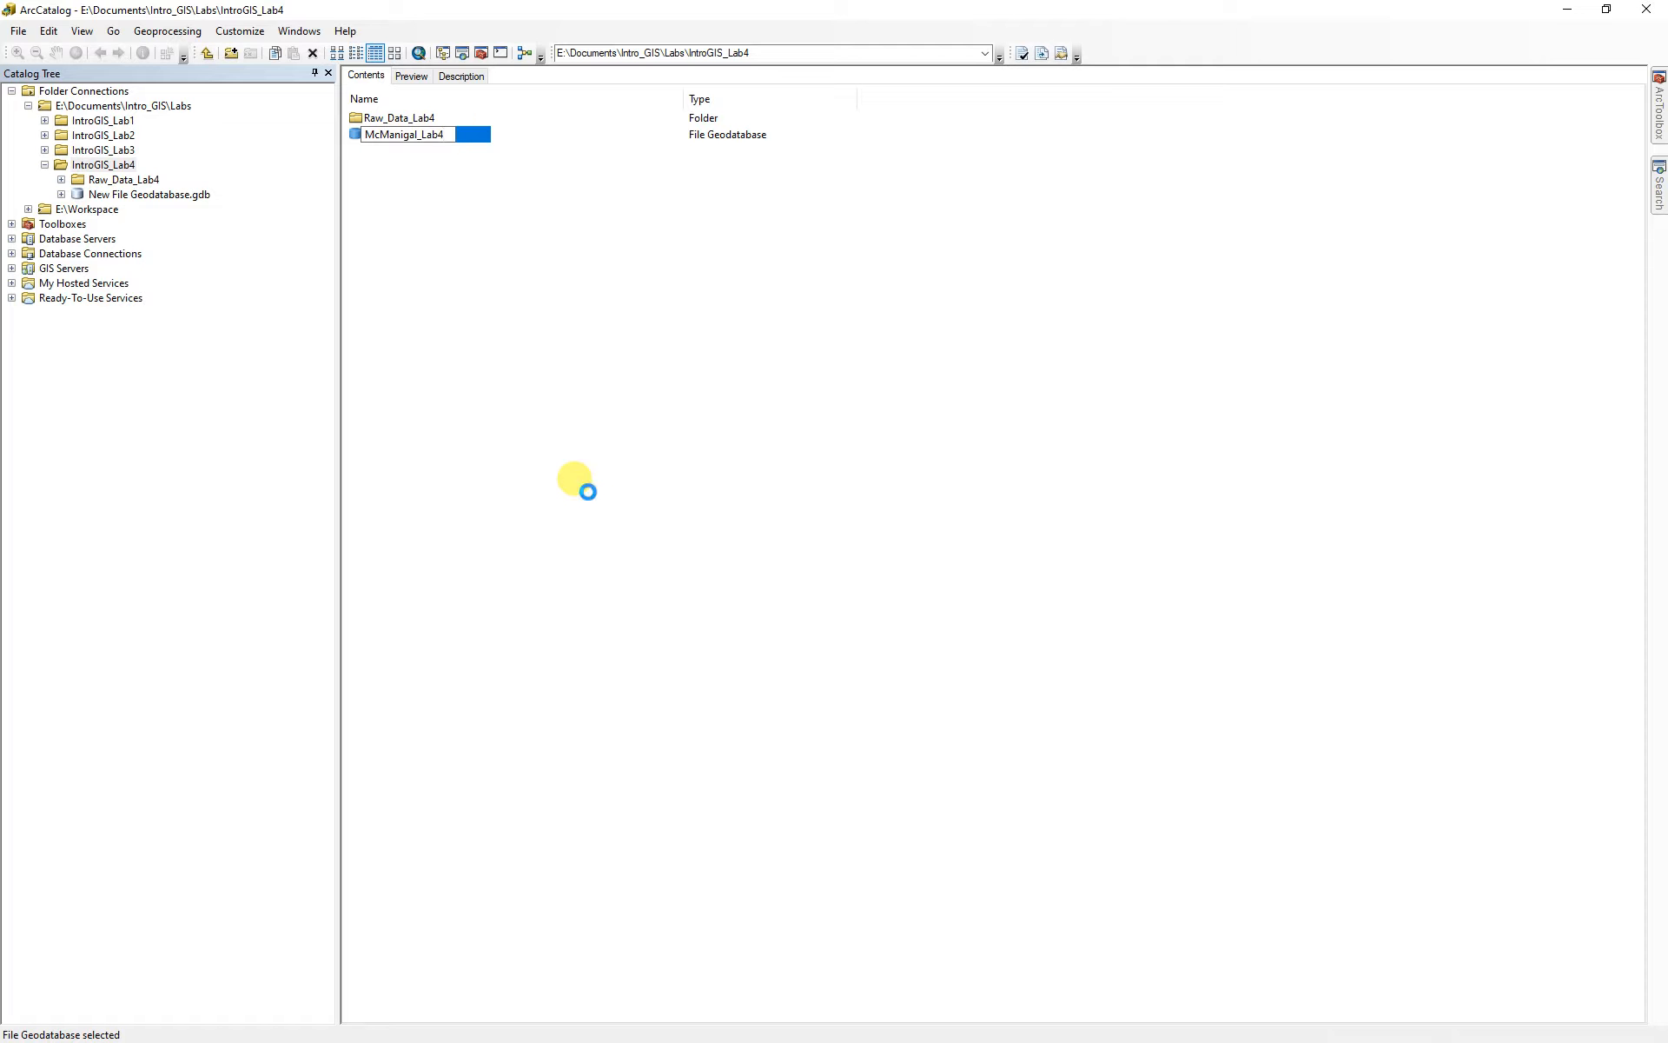
- Start a new feature dataset named Montana_Data in the Lab 4 file geodatabase and proceed to its XY coordinate system
key(Return)
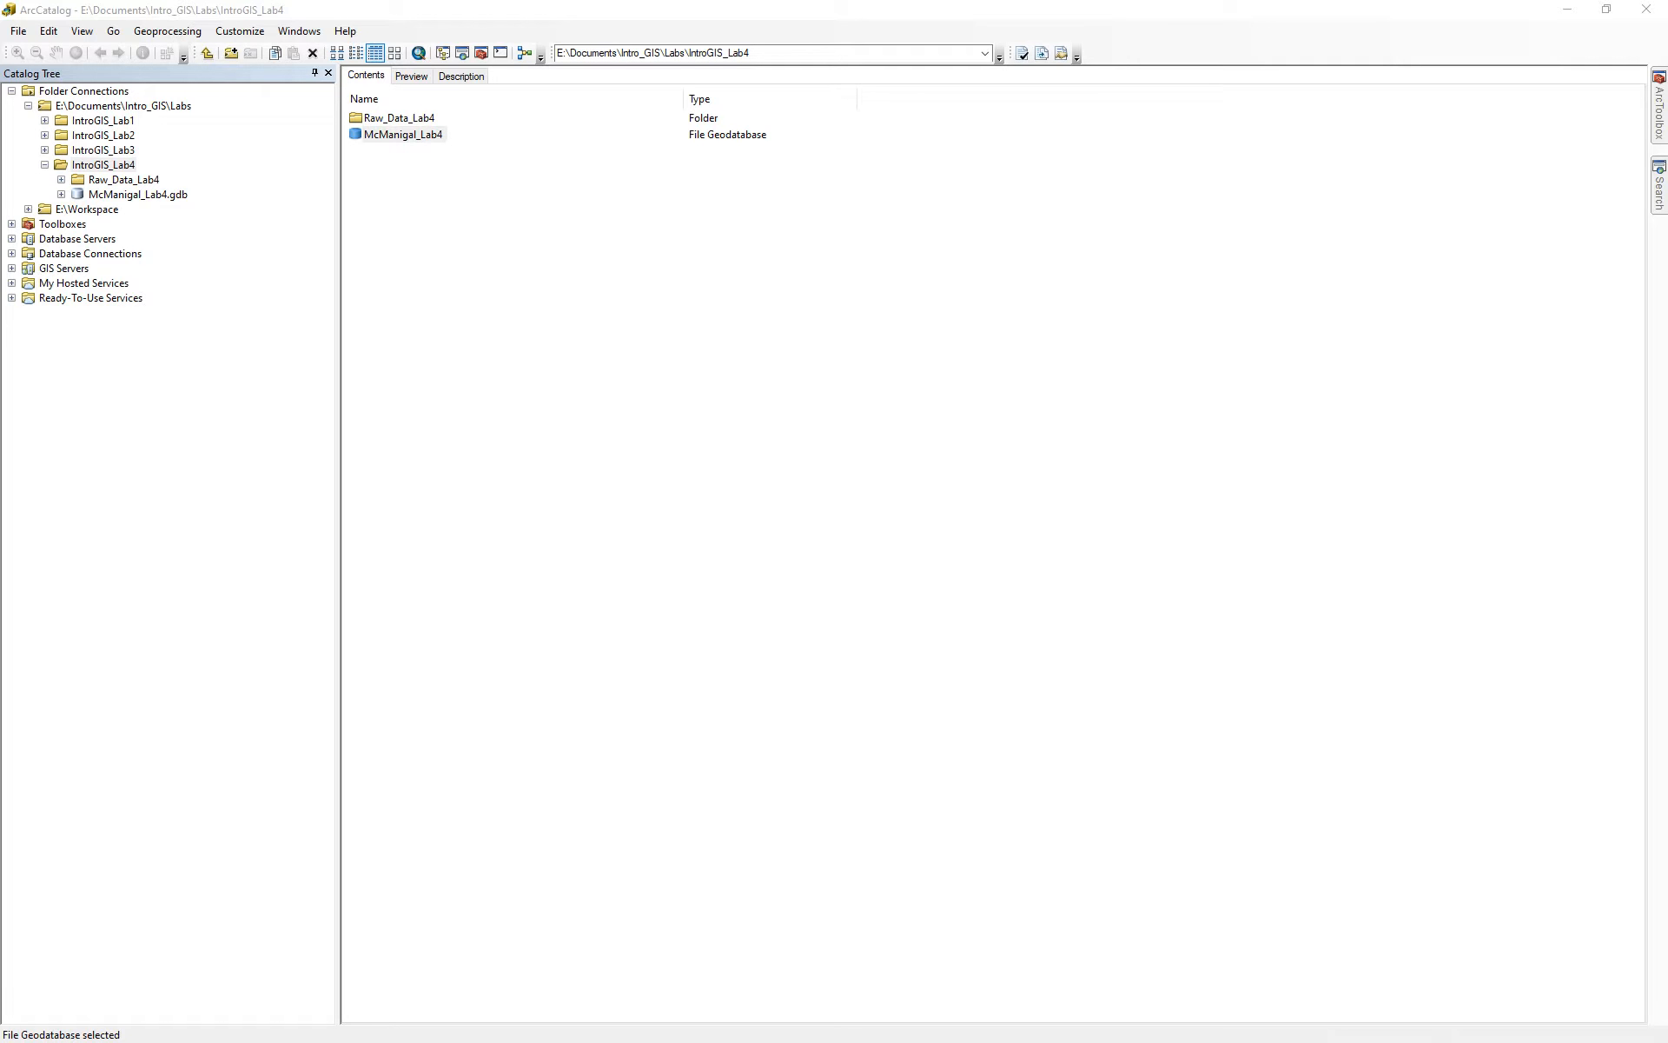
click(122, 196)
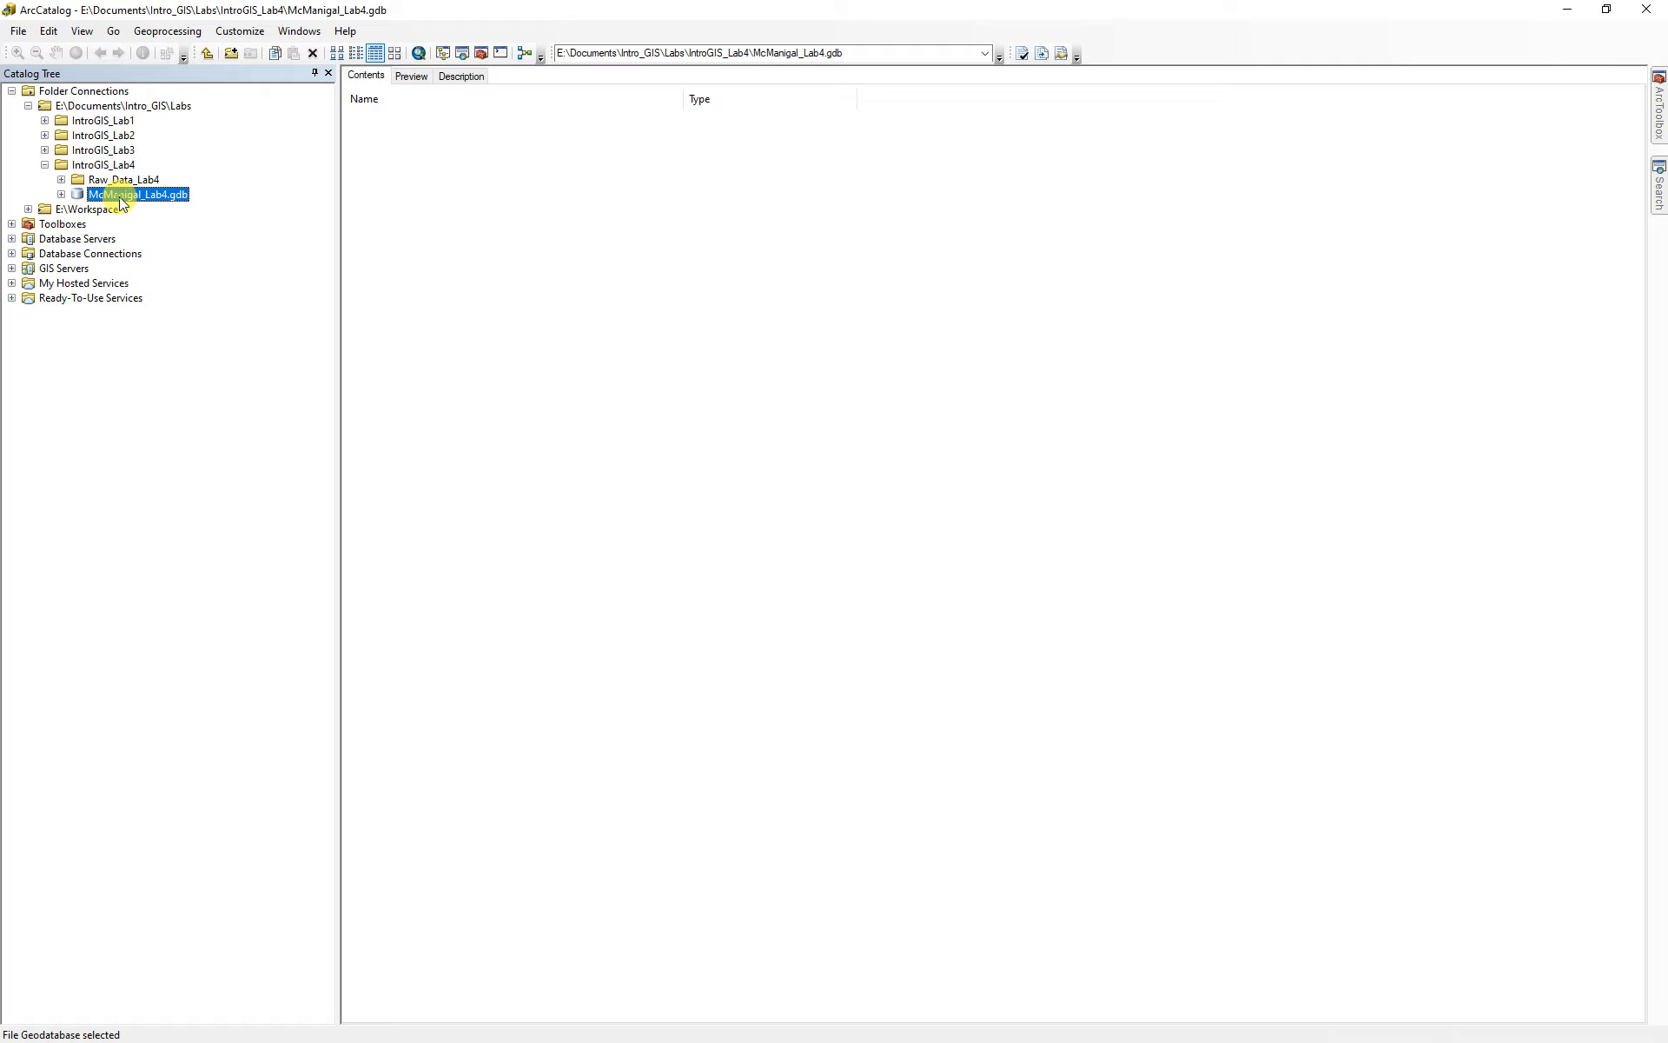
right_click(123, 194)
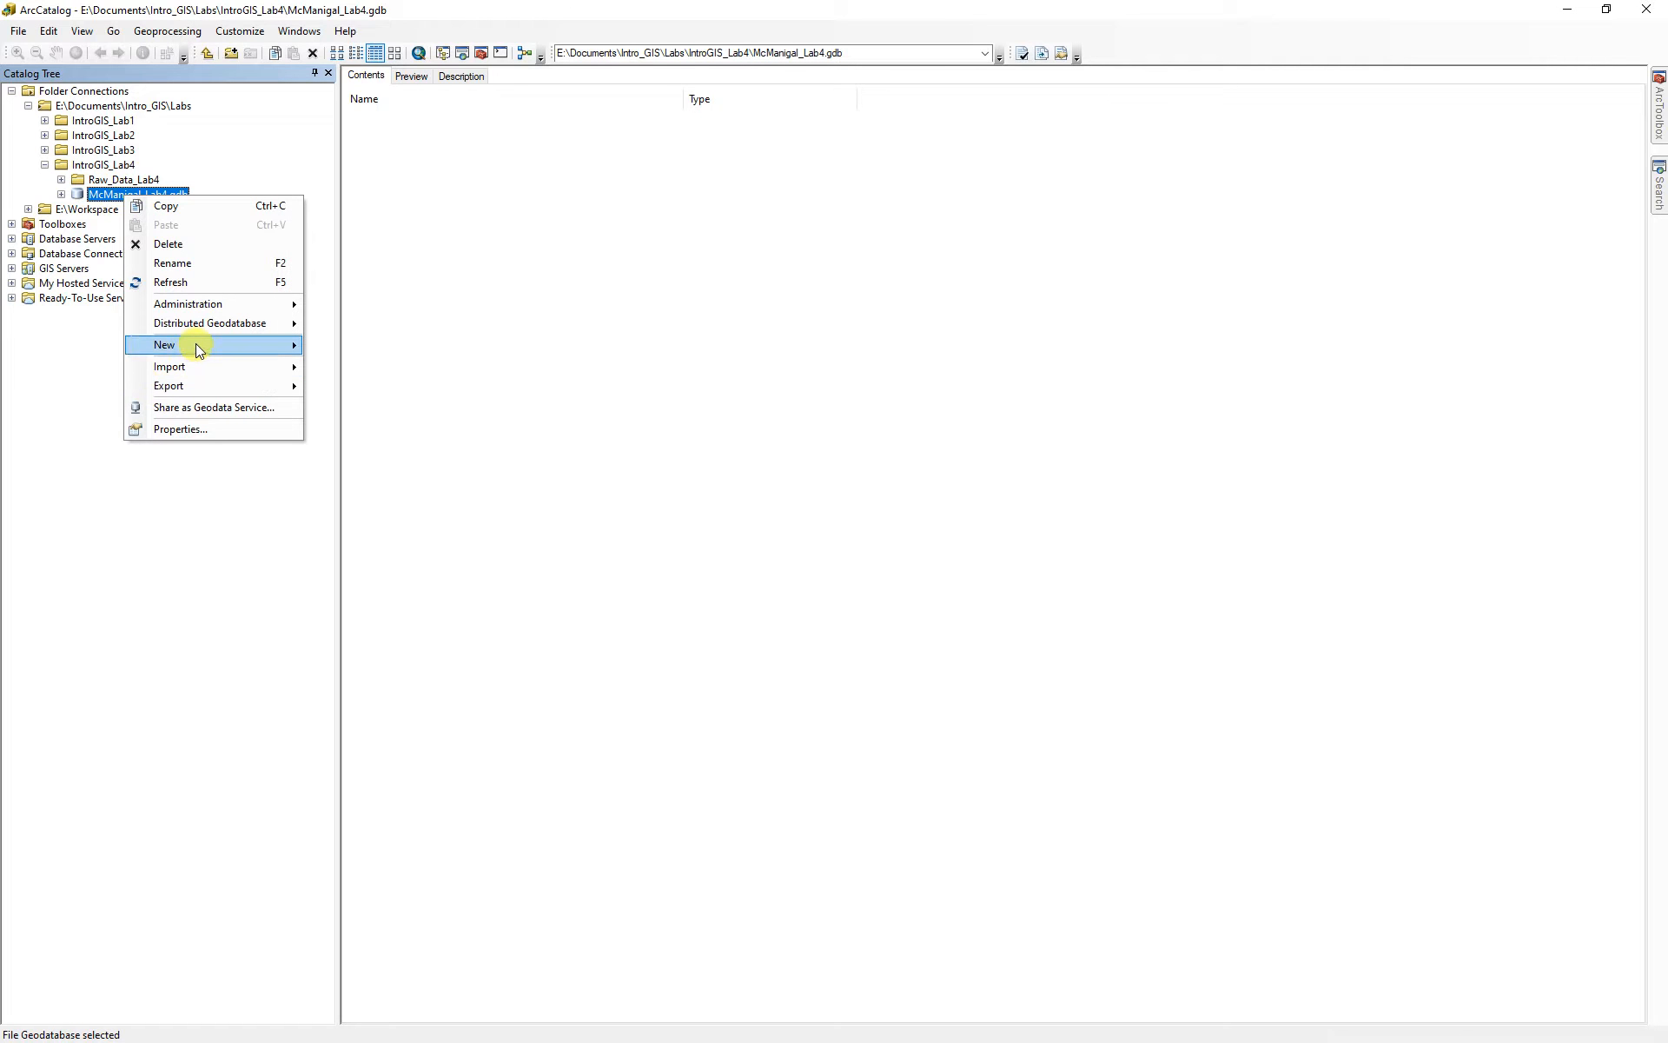
mouse_move(195, 344)
click(365, 342)
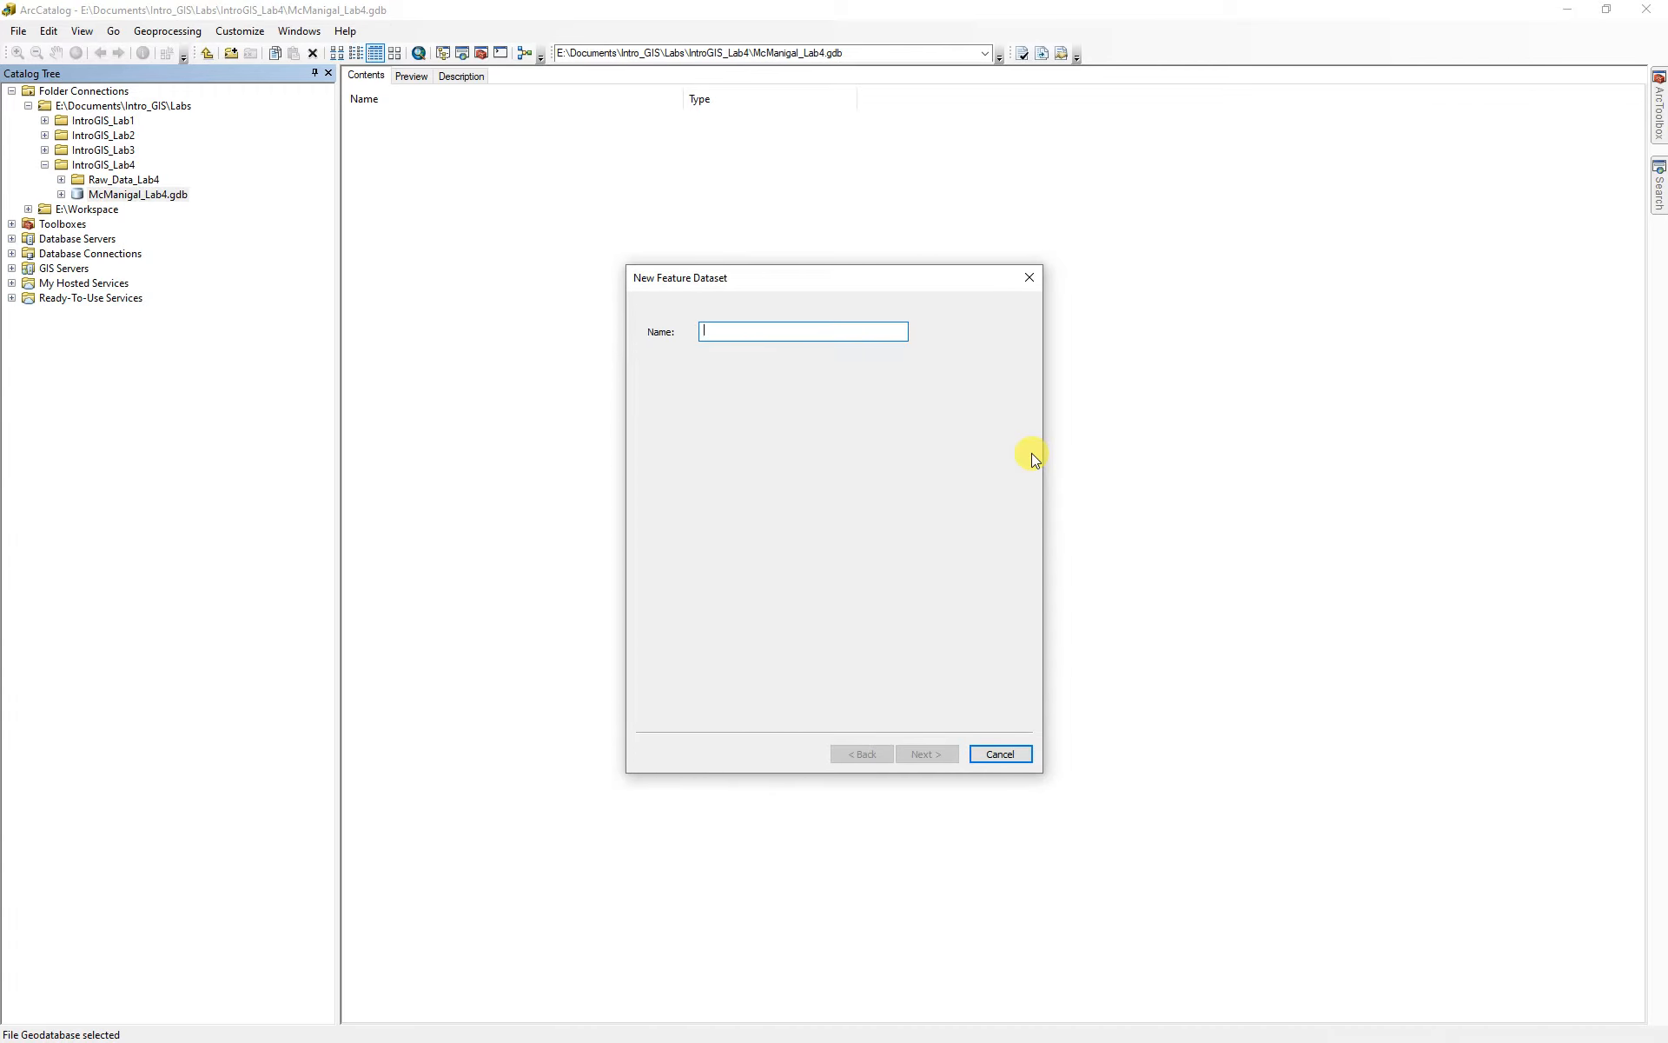
text(Montana_Data)
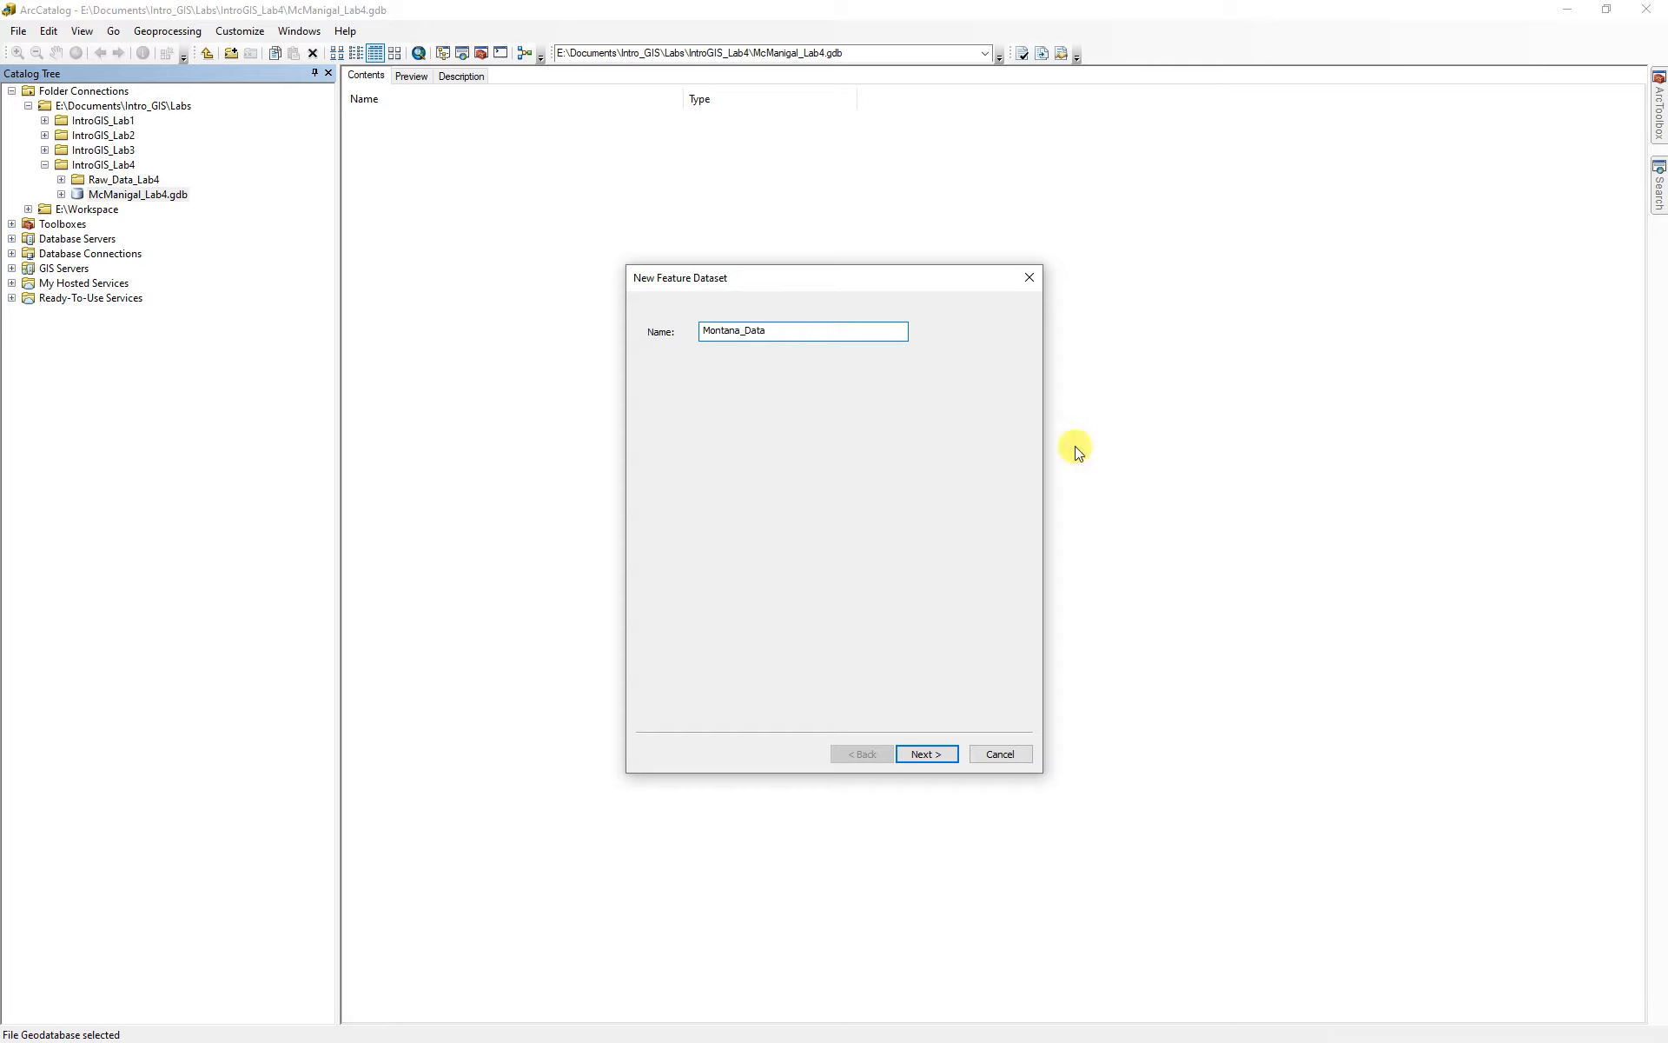
click(924, 758)
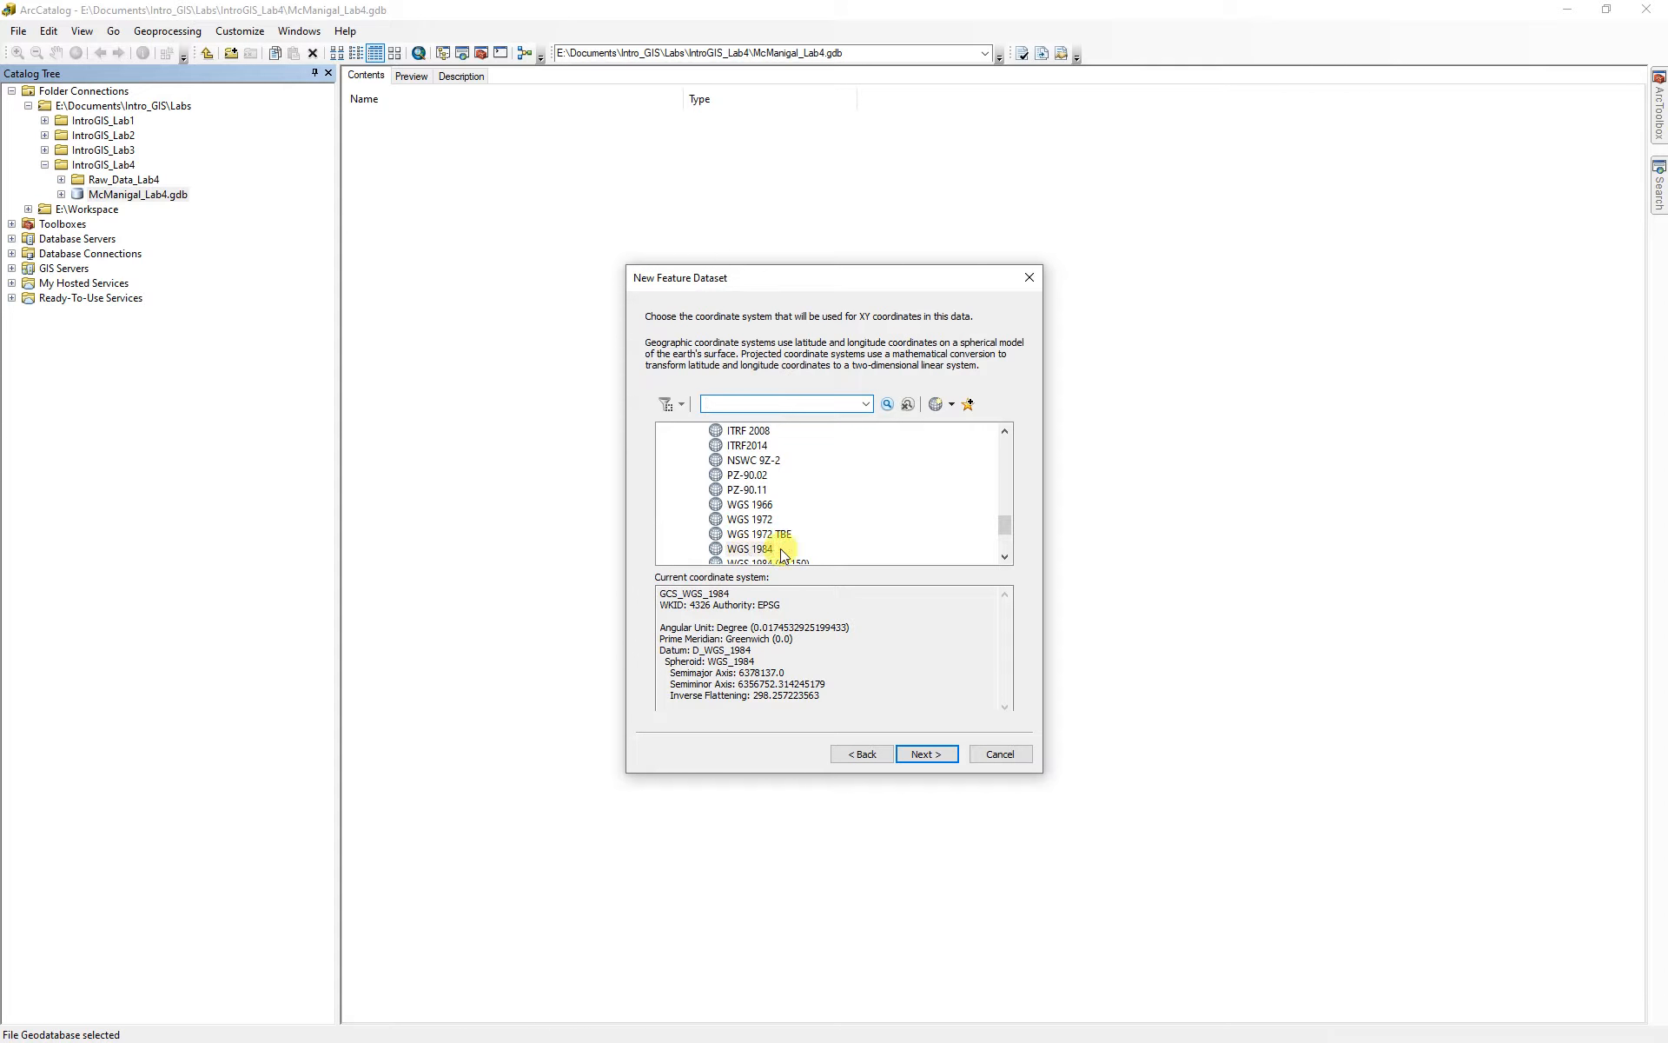
- Assign the geographic coordinate system NAD 1983 from North America, USA and territories, and finish creating the Montana_Data feature dataset
drag(1008, 528, 1004, 478)
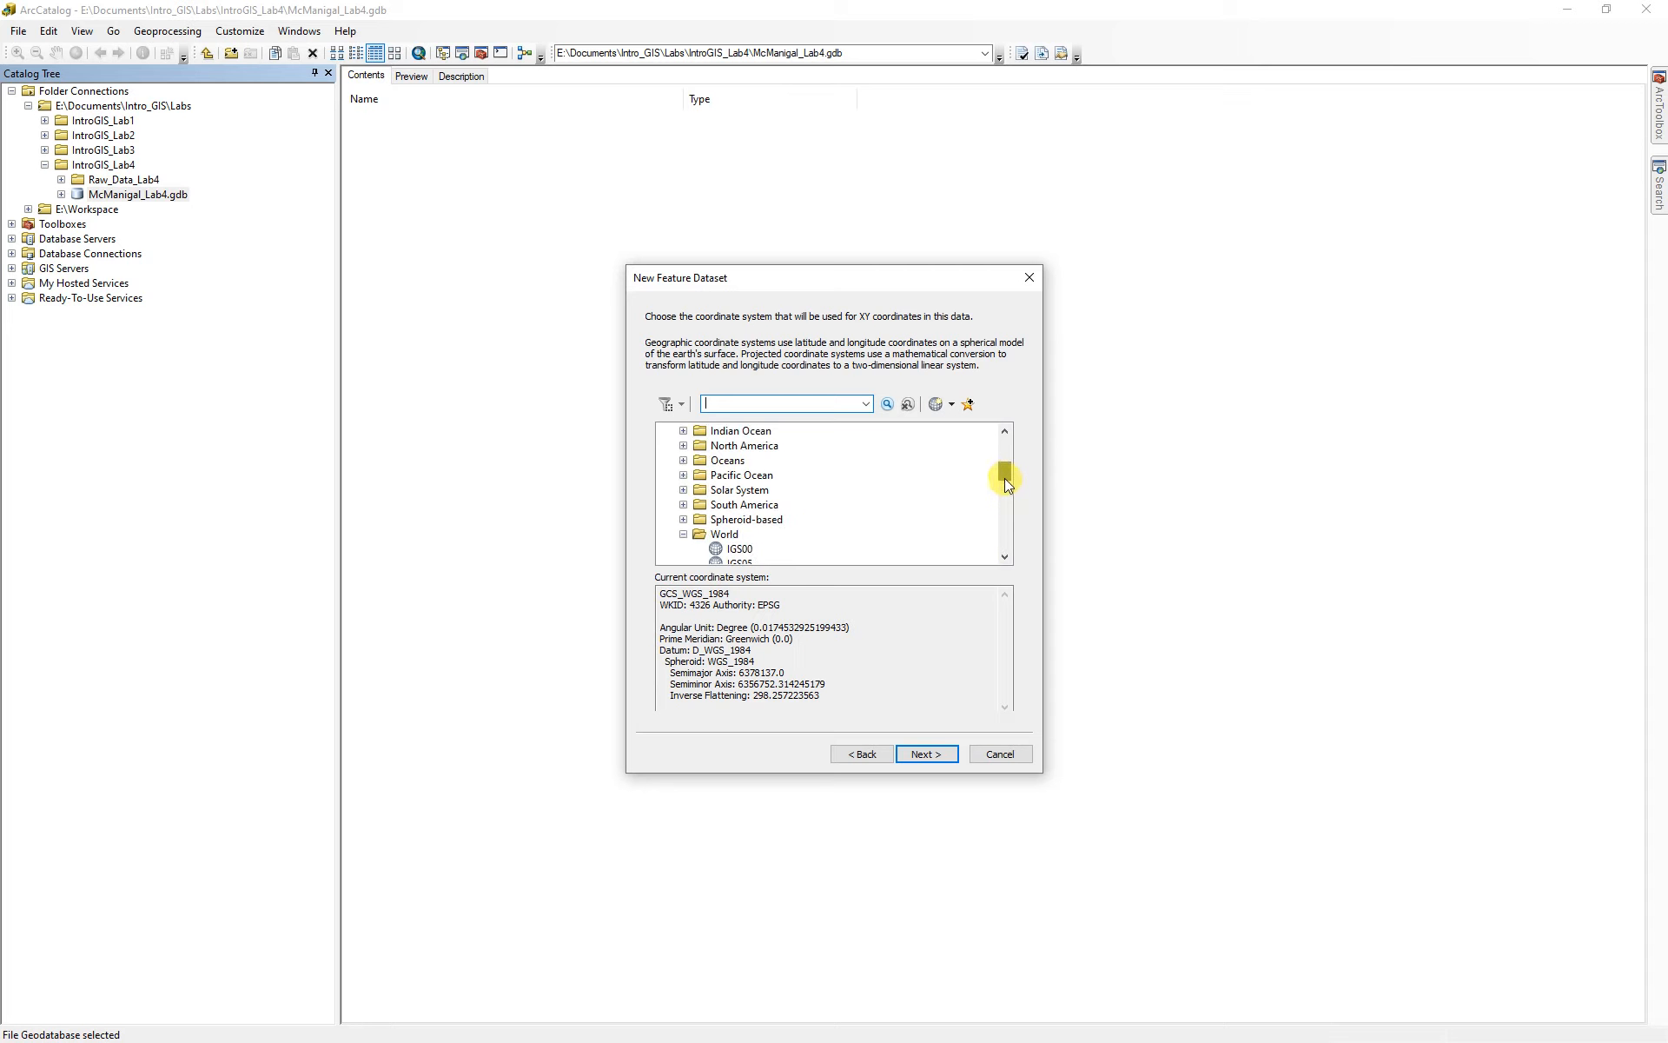
click(684, 534)
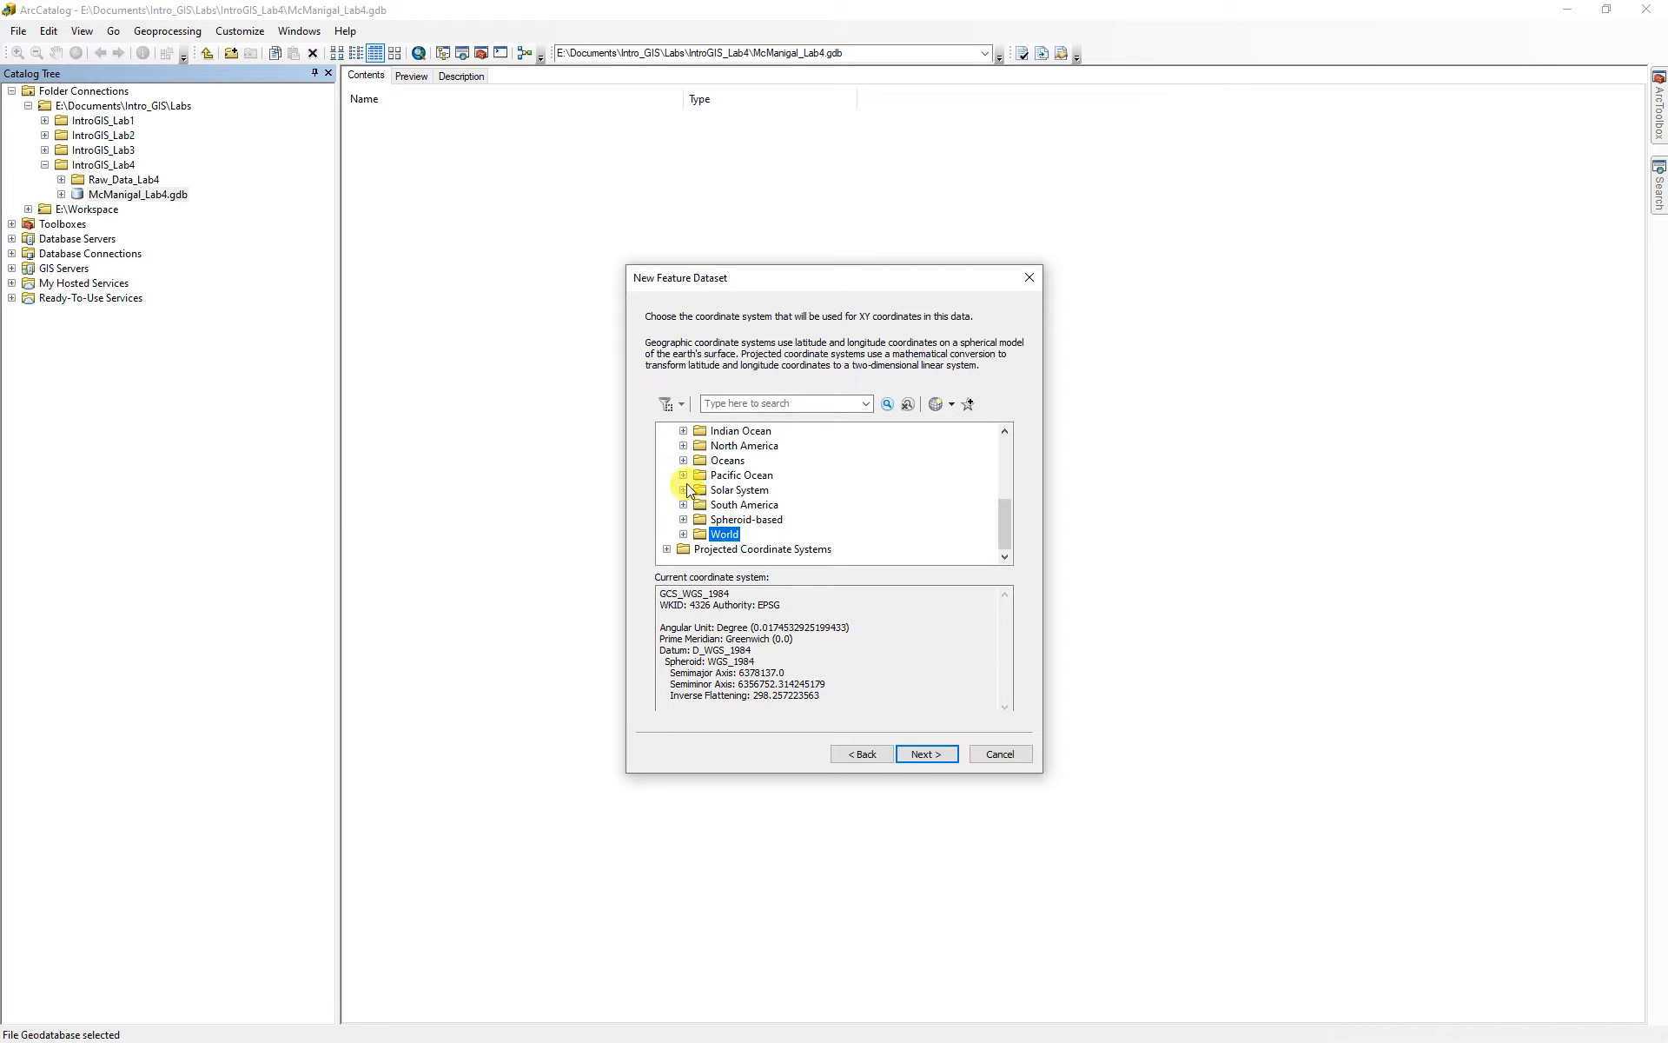
click(684, 446)
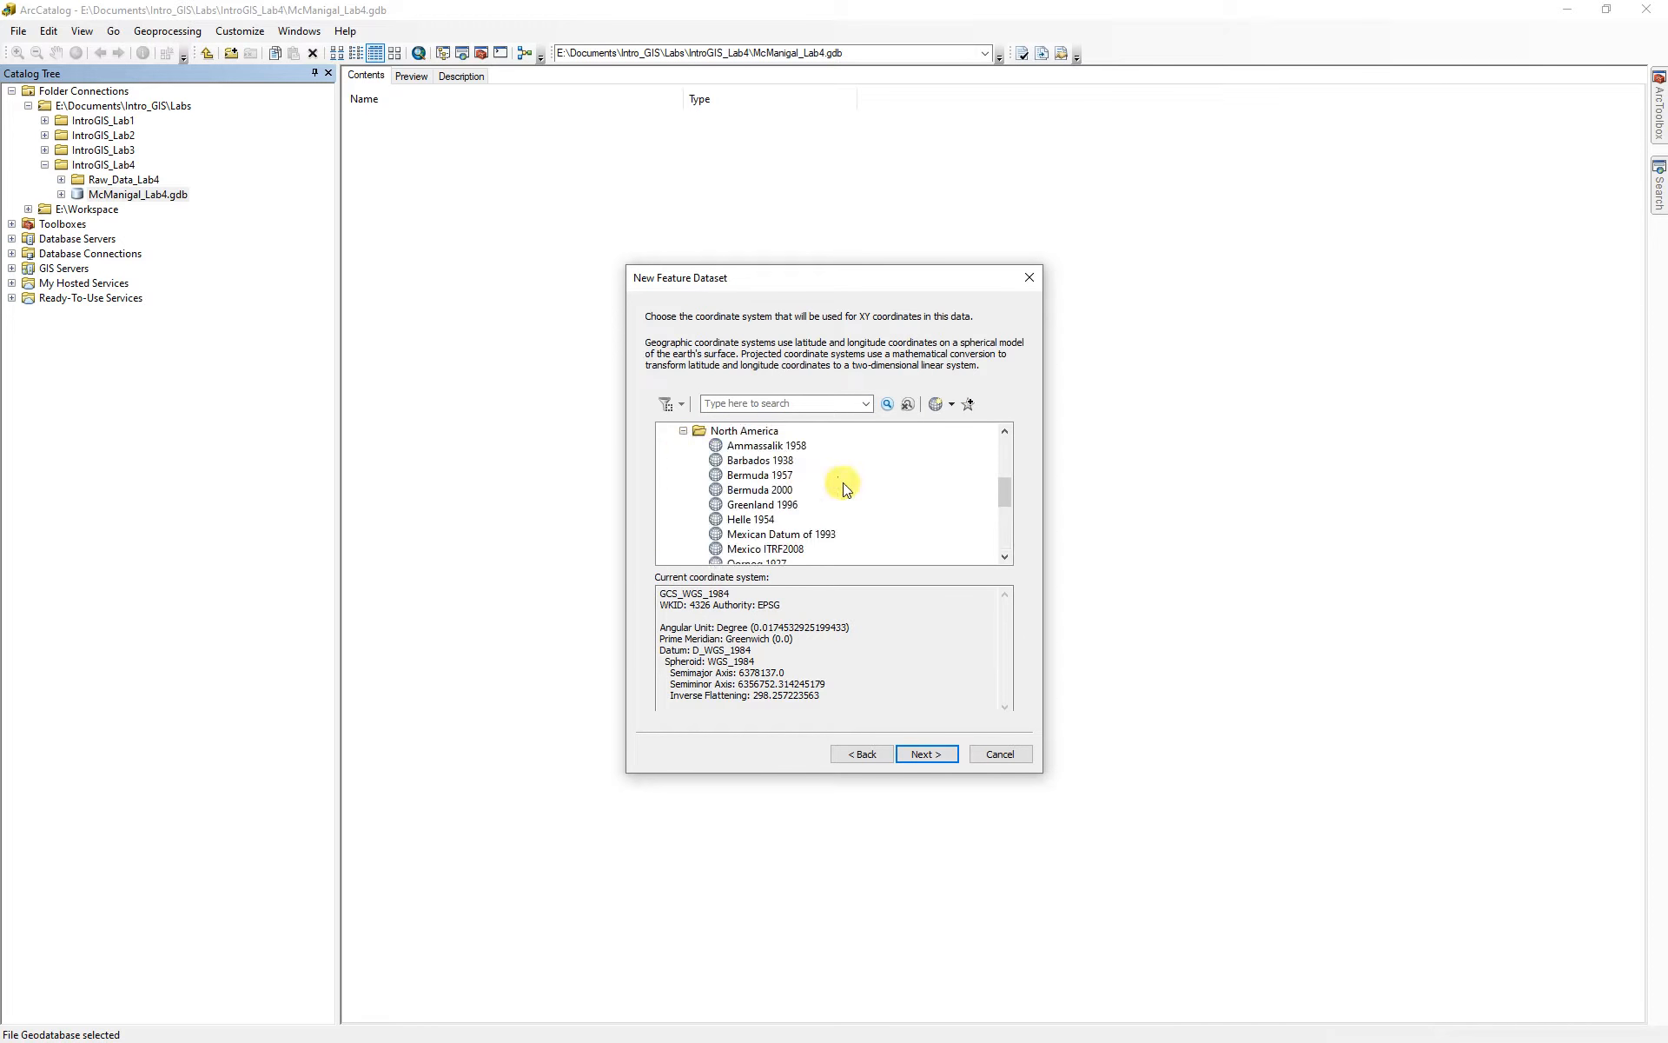
scroll(838, 484, down, 5)
click(700, 505)
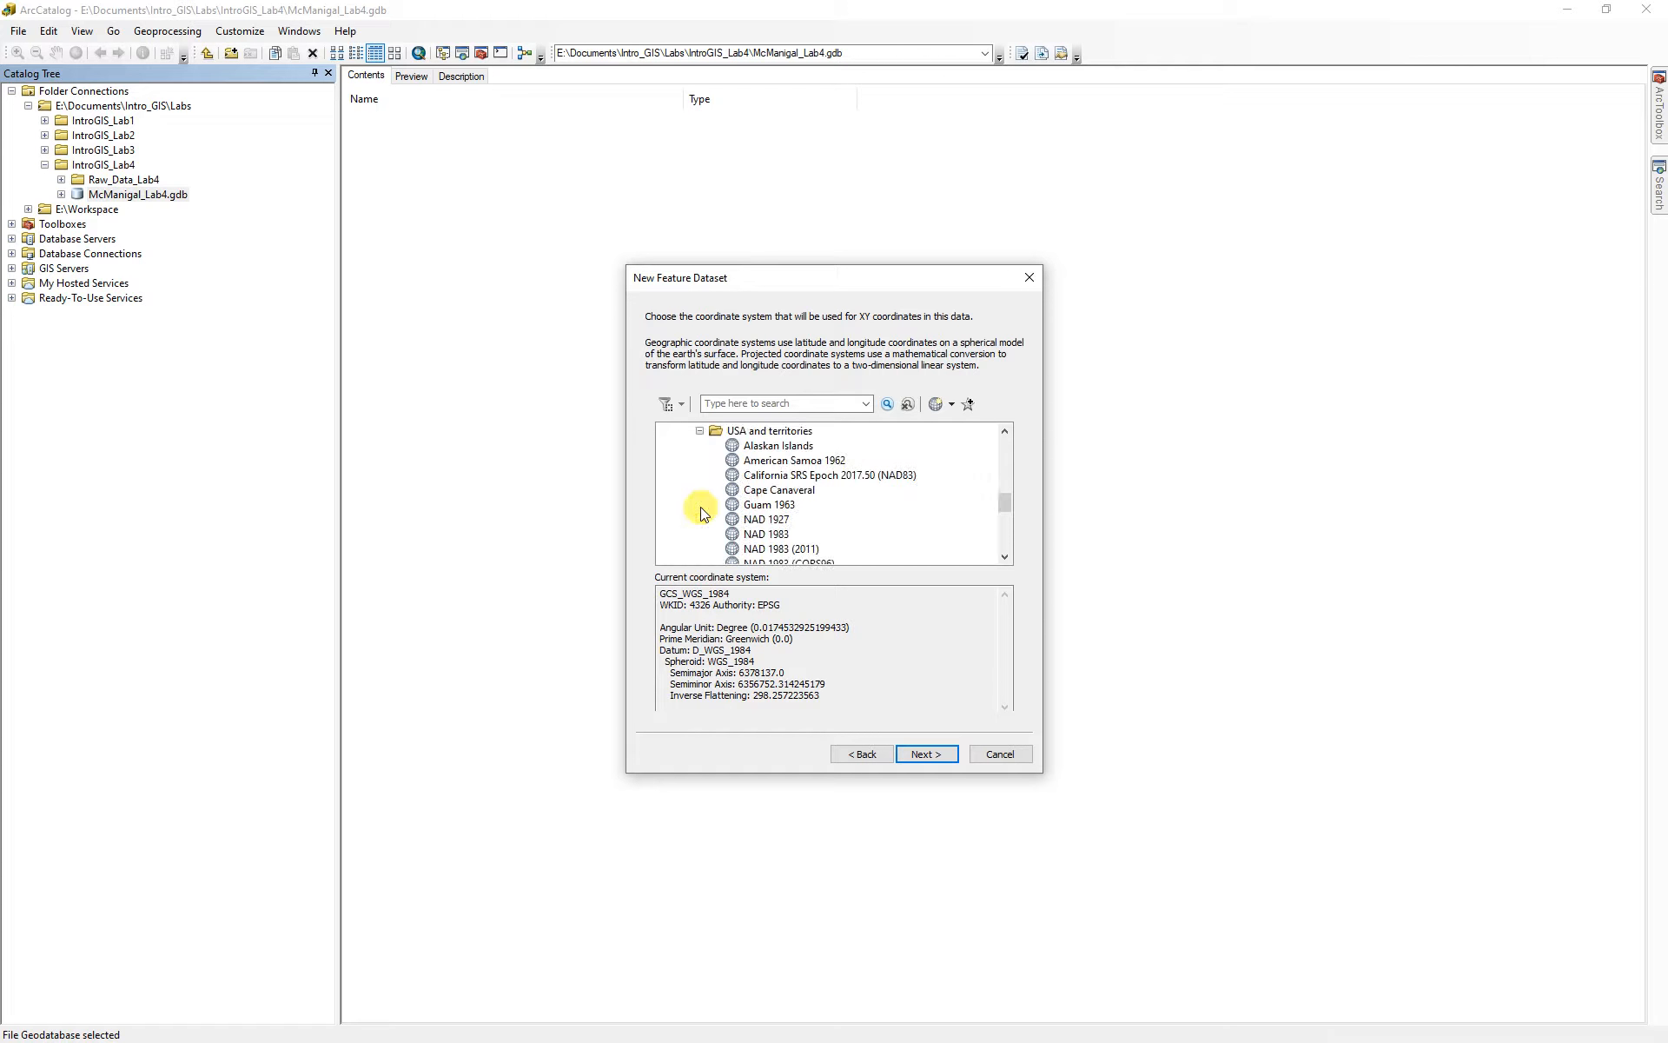
click(772, 535)
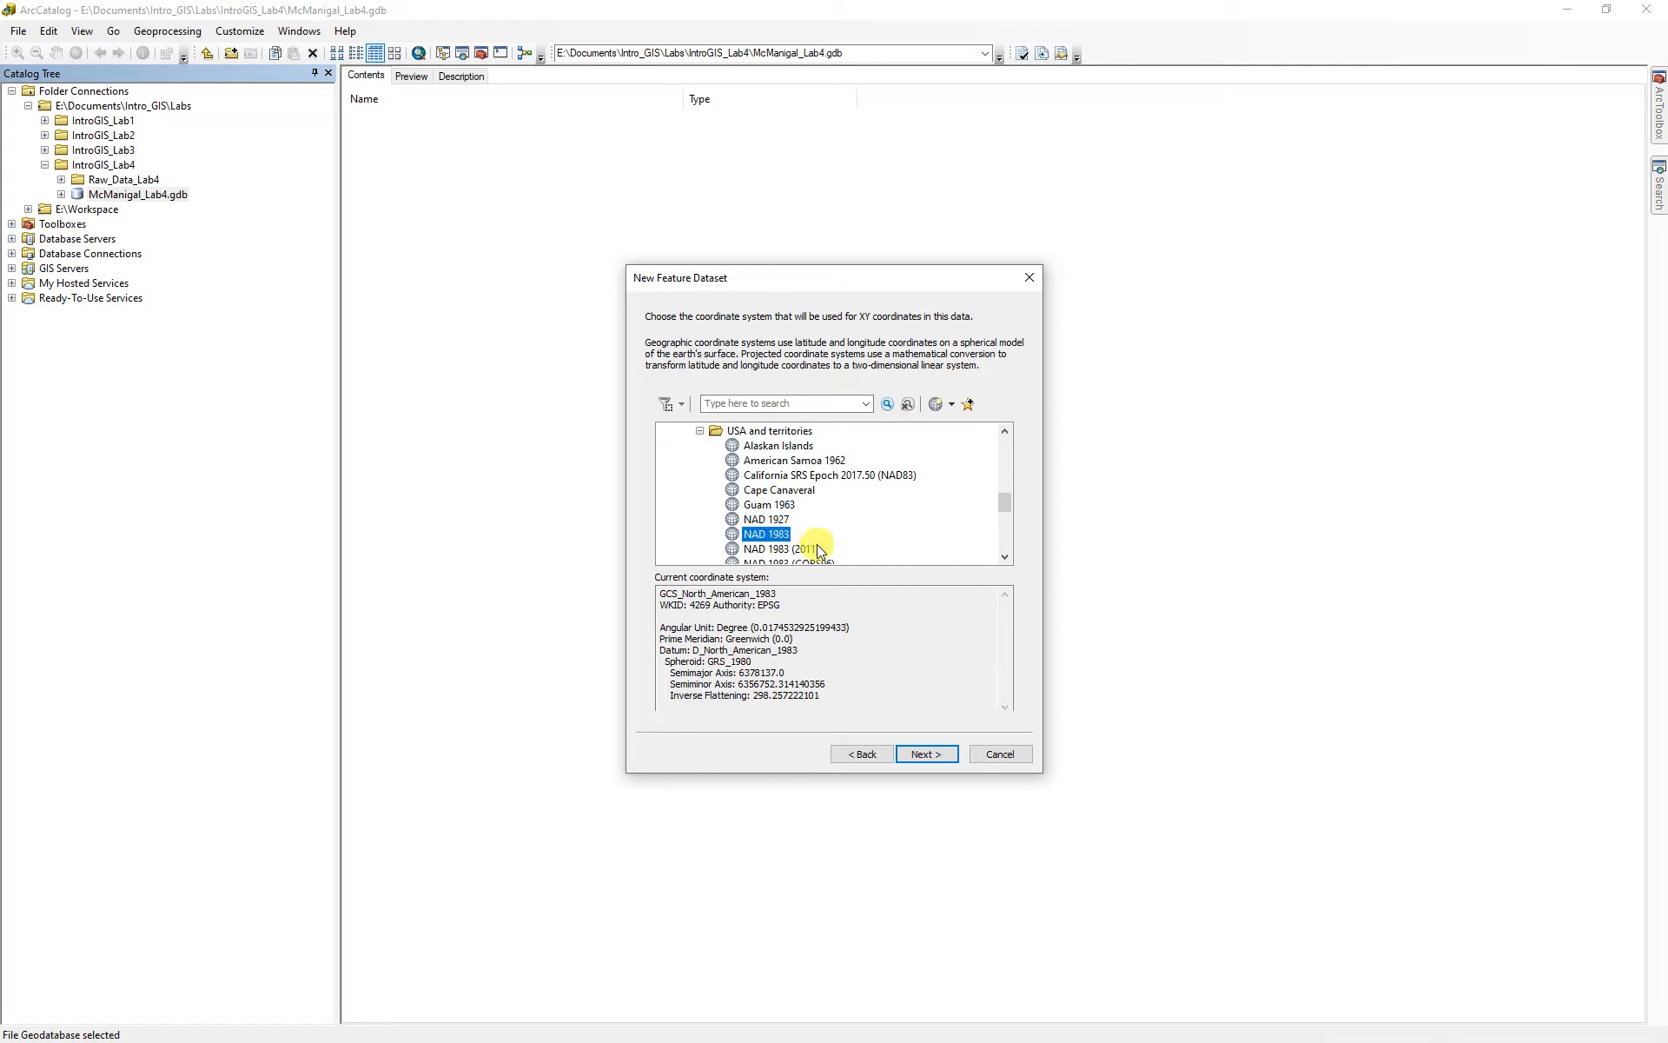
click(942, 756)
click(942, 756)
click(927, 755)
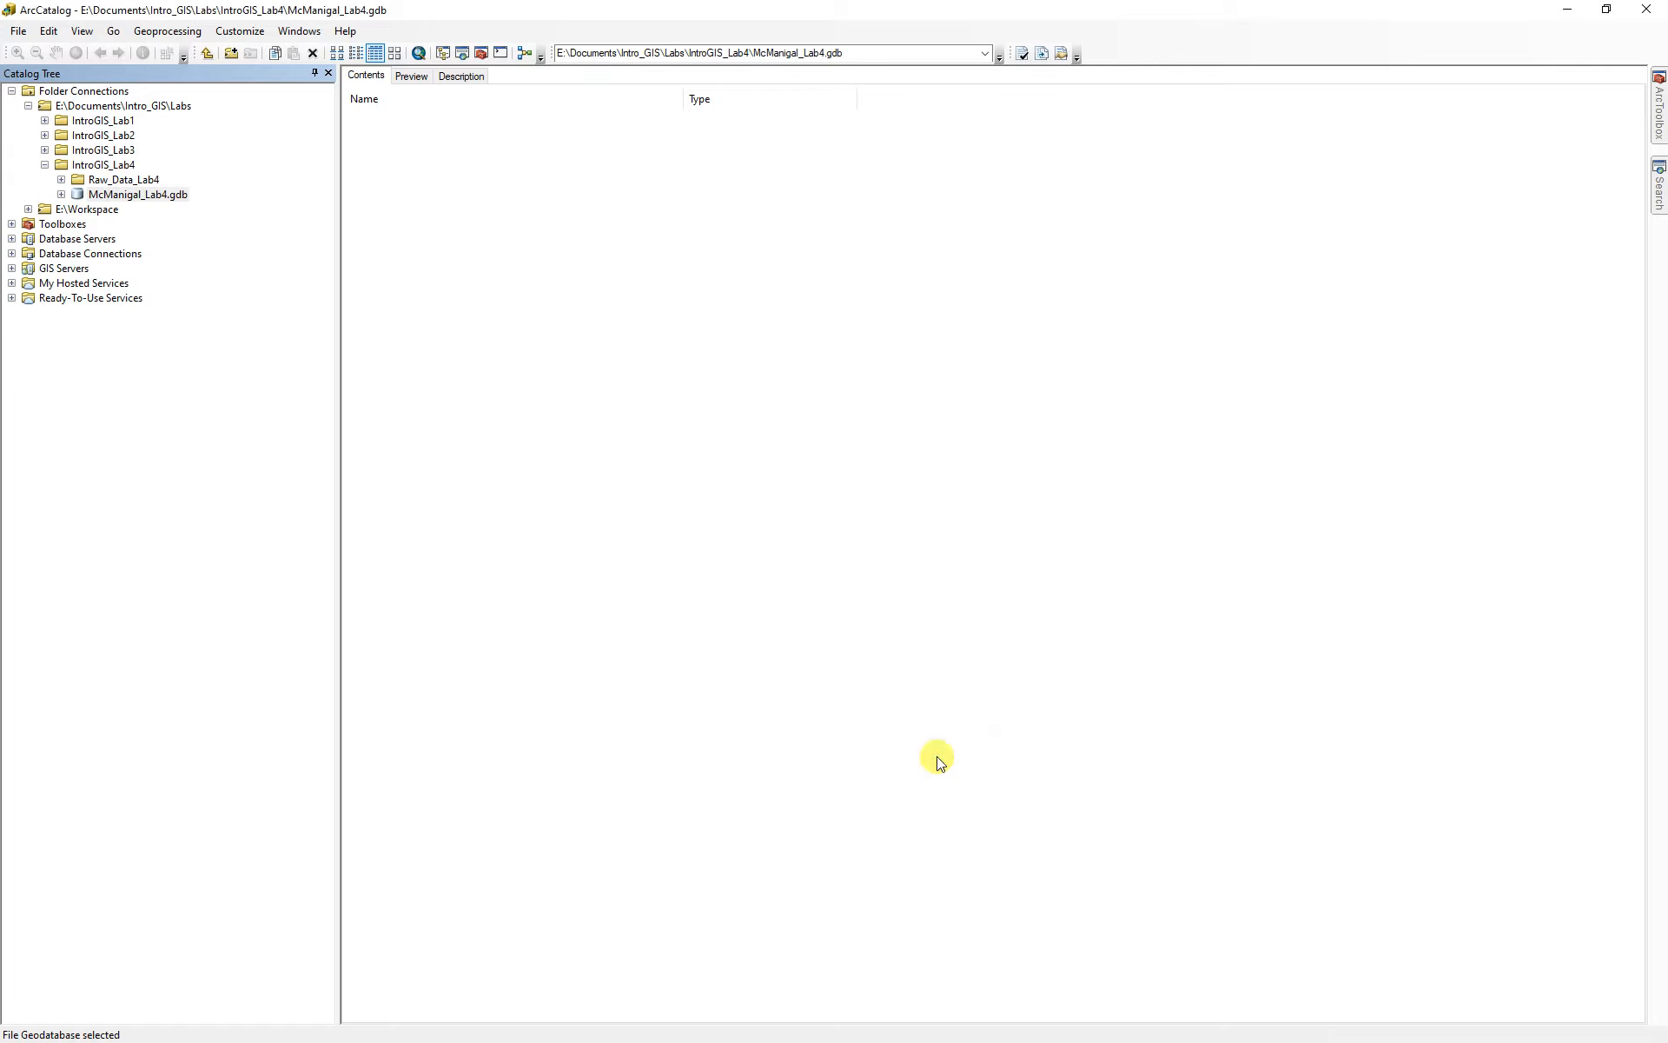
- Start a multiple feature class import into Montana_Data and add fedlandp.shp and highways.shp as input features
right_click(393, 122)
mouse_move(452, 271)
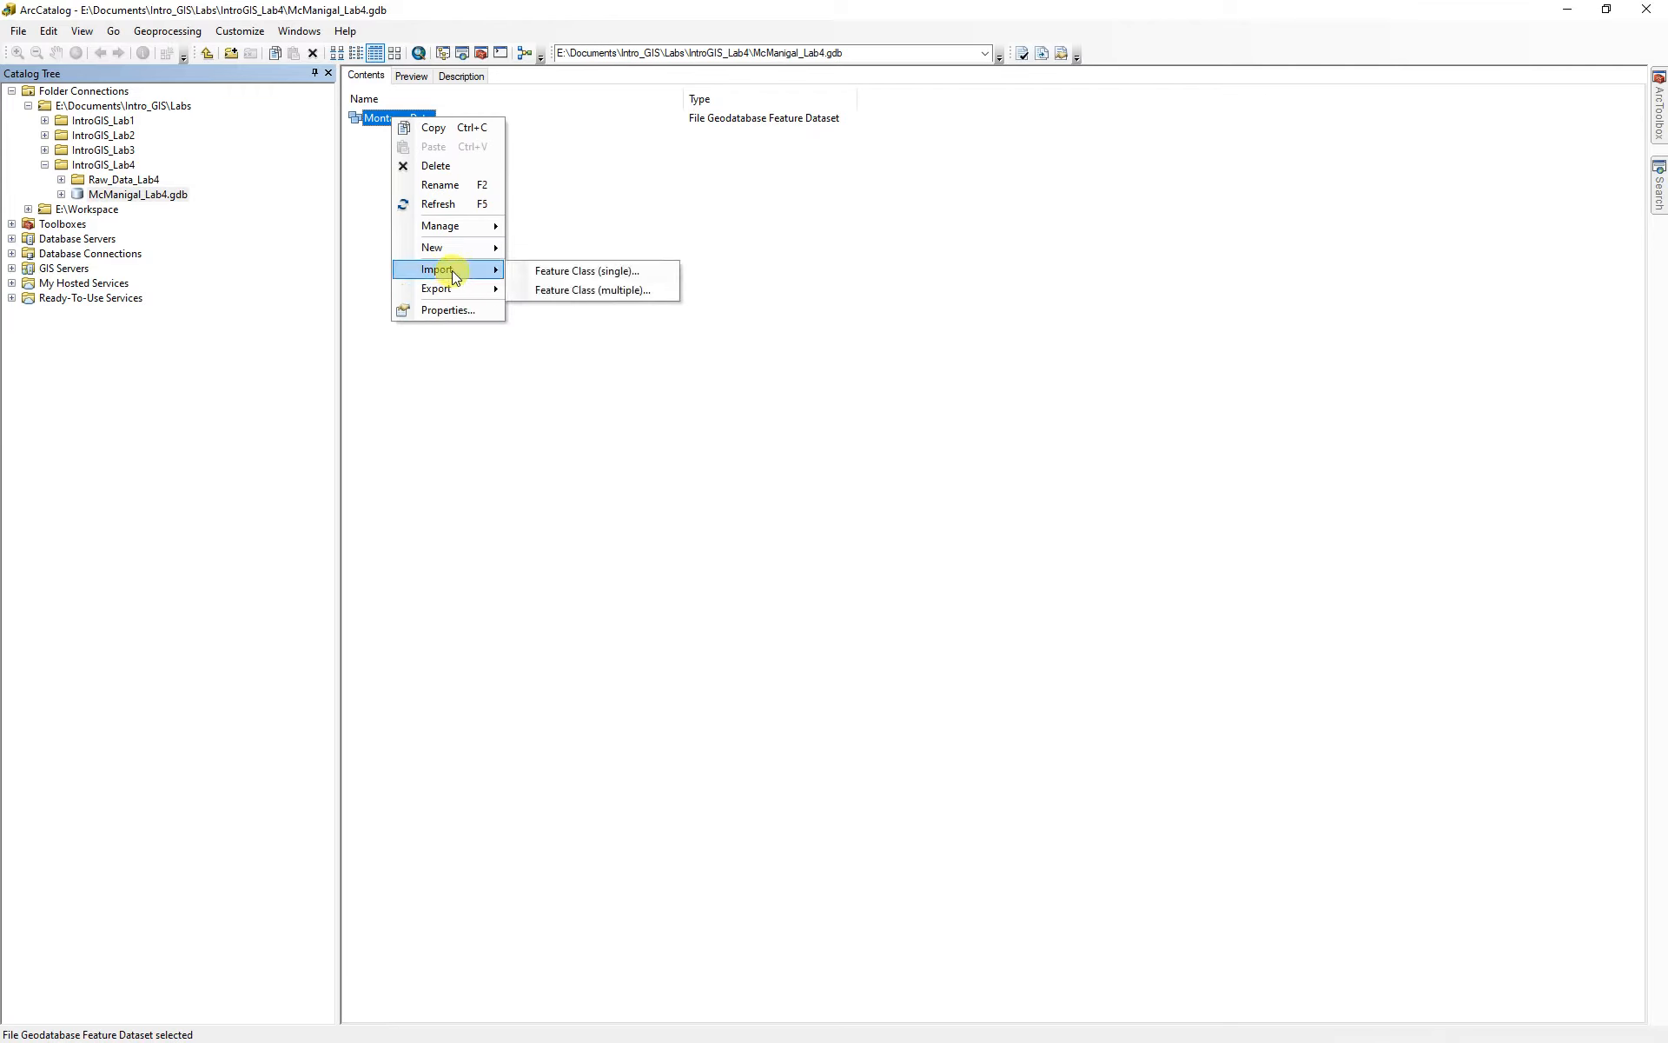
click(575, 292)
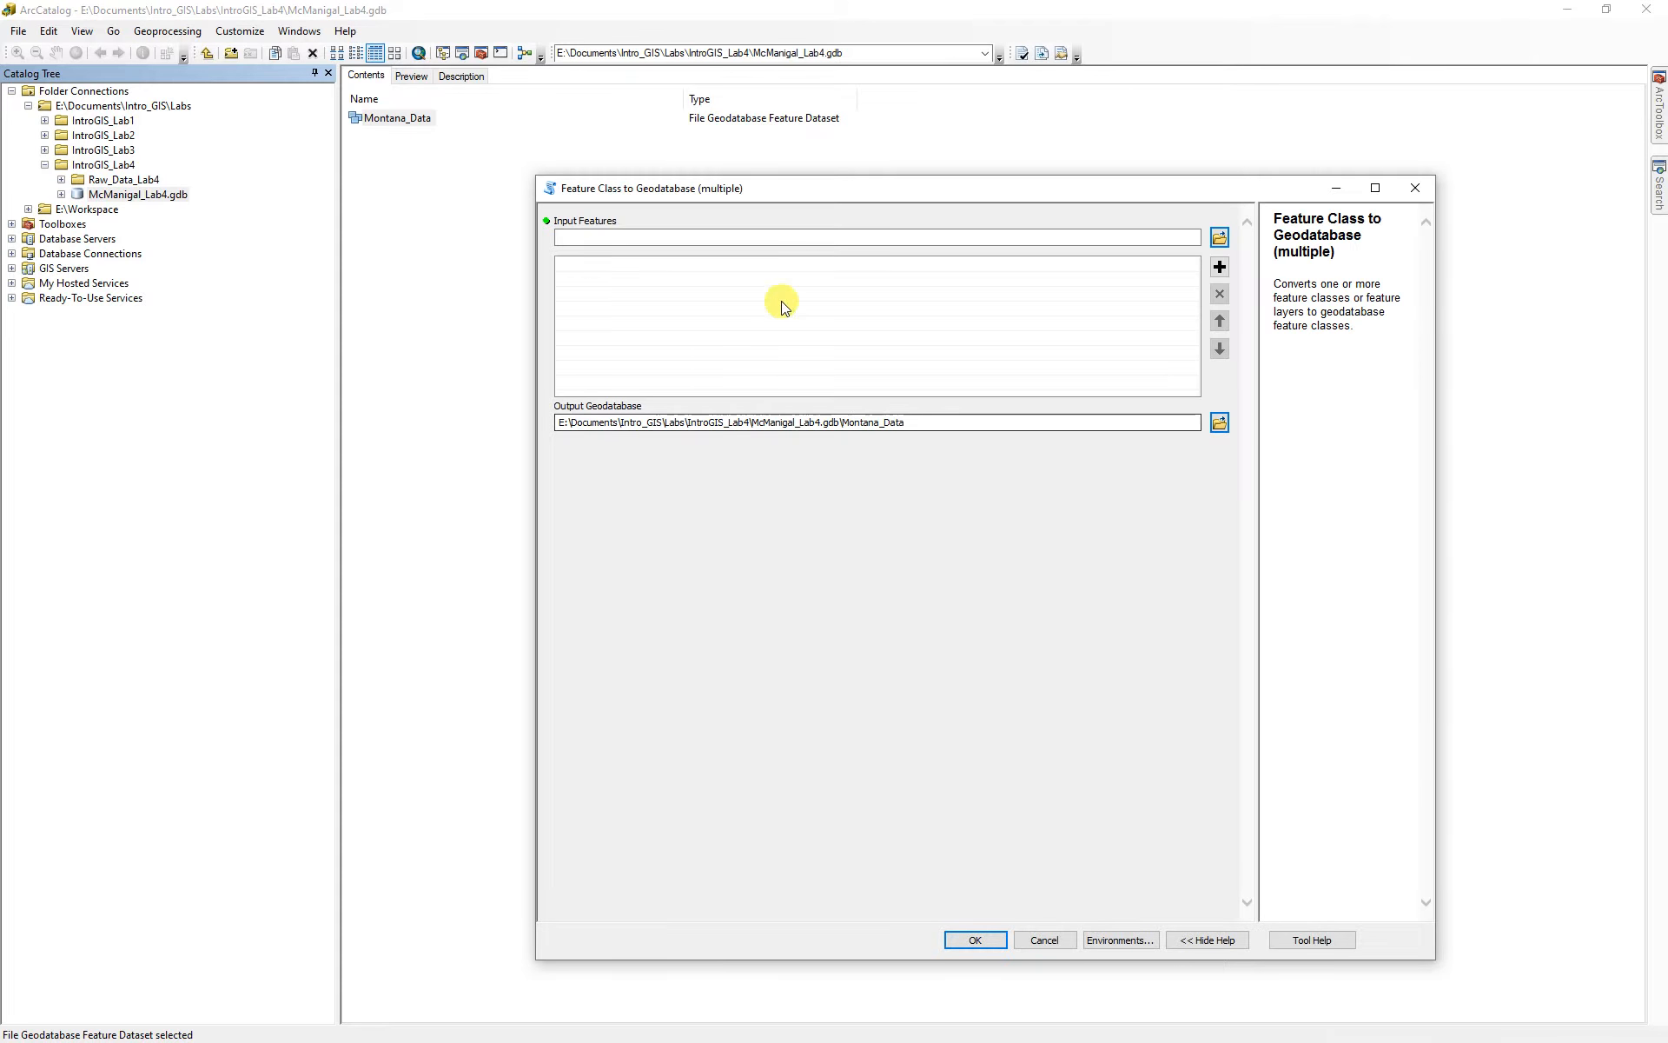
click(61, 179)
click(77, 193)
drag(131, 209, 665, 297)
click(77, 223)
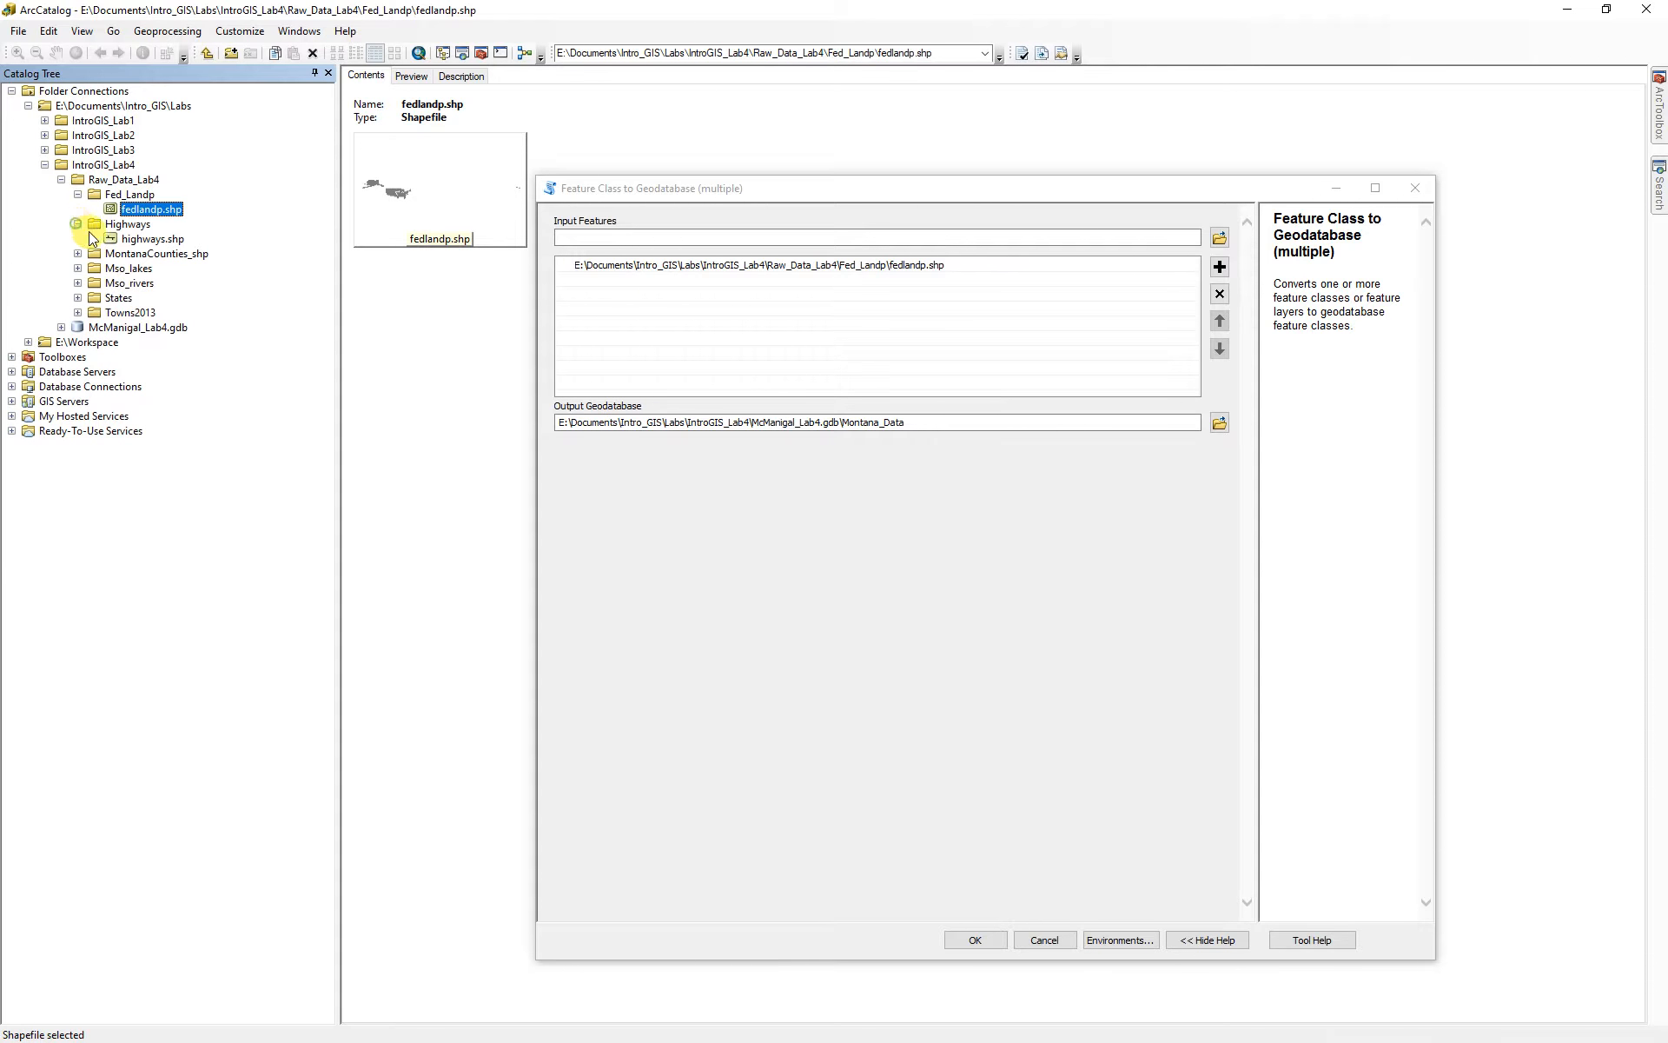
click(153, 242)
drag(153, 241, 681, 313)
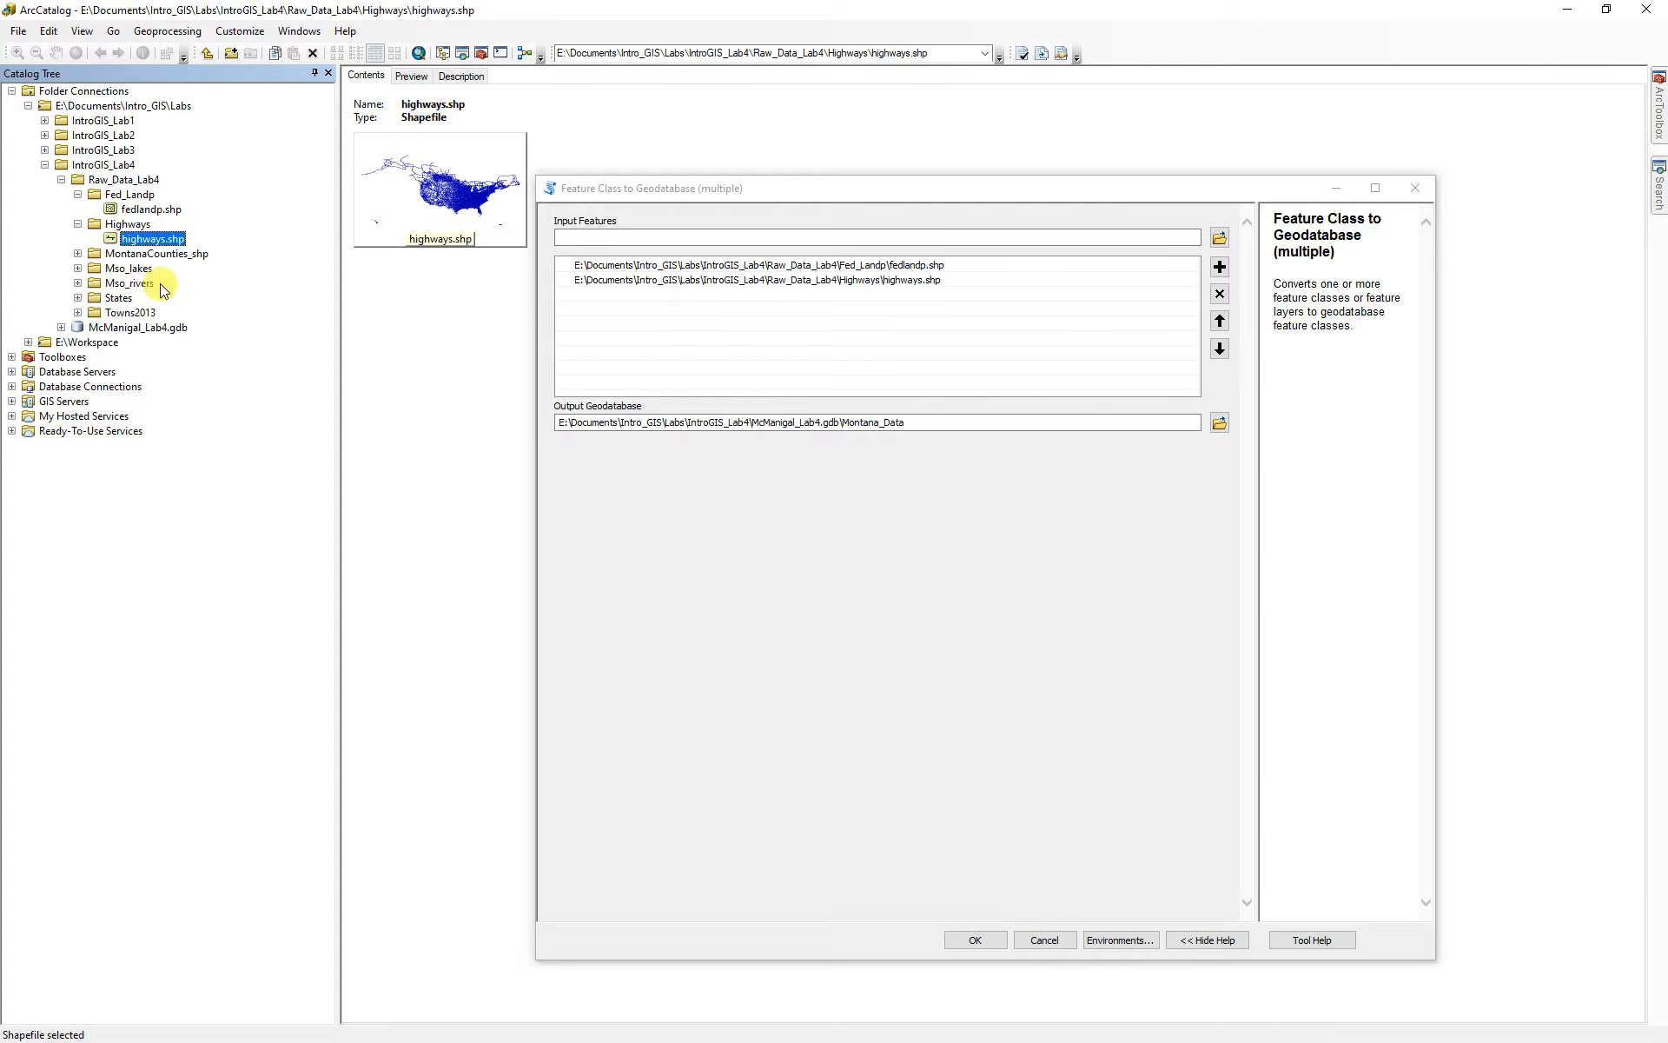
- Add County.shp, mso_lakes.shp and mso_rivers.shp from the Lab 4 raw data folders to the import's input features
click(78, 253)
drag(147, 267, 652, 322)
click(78, 282)
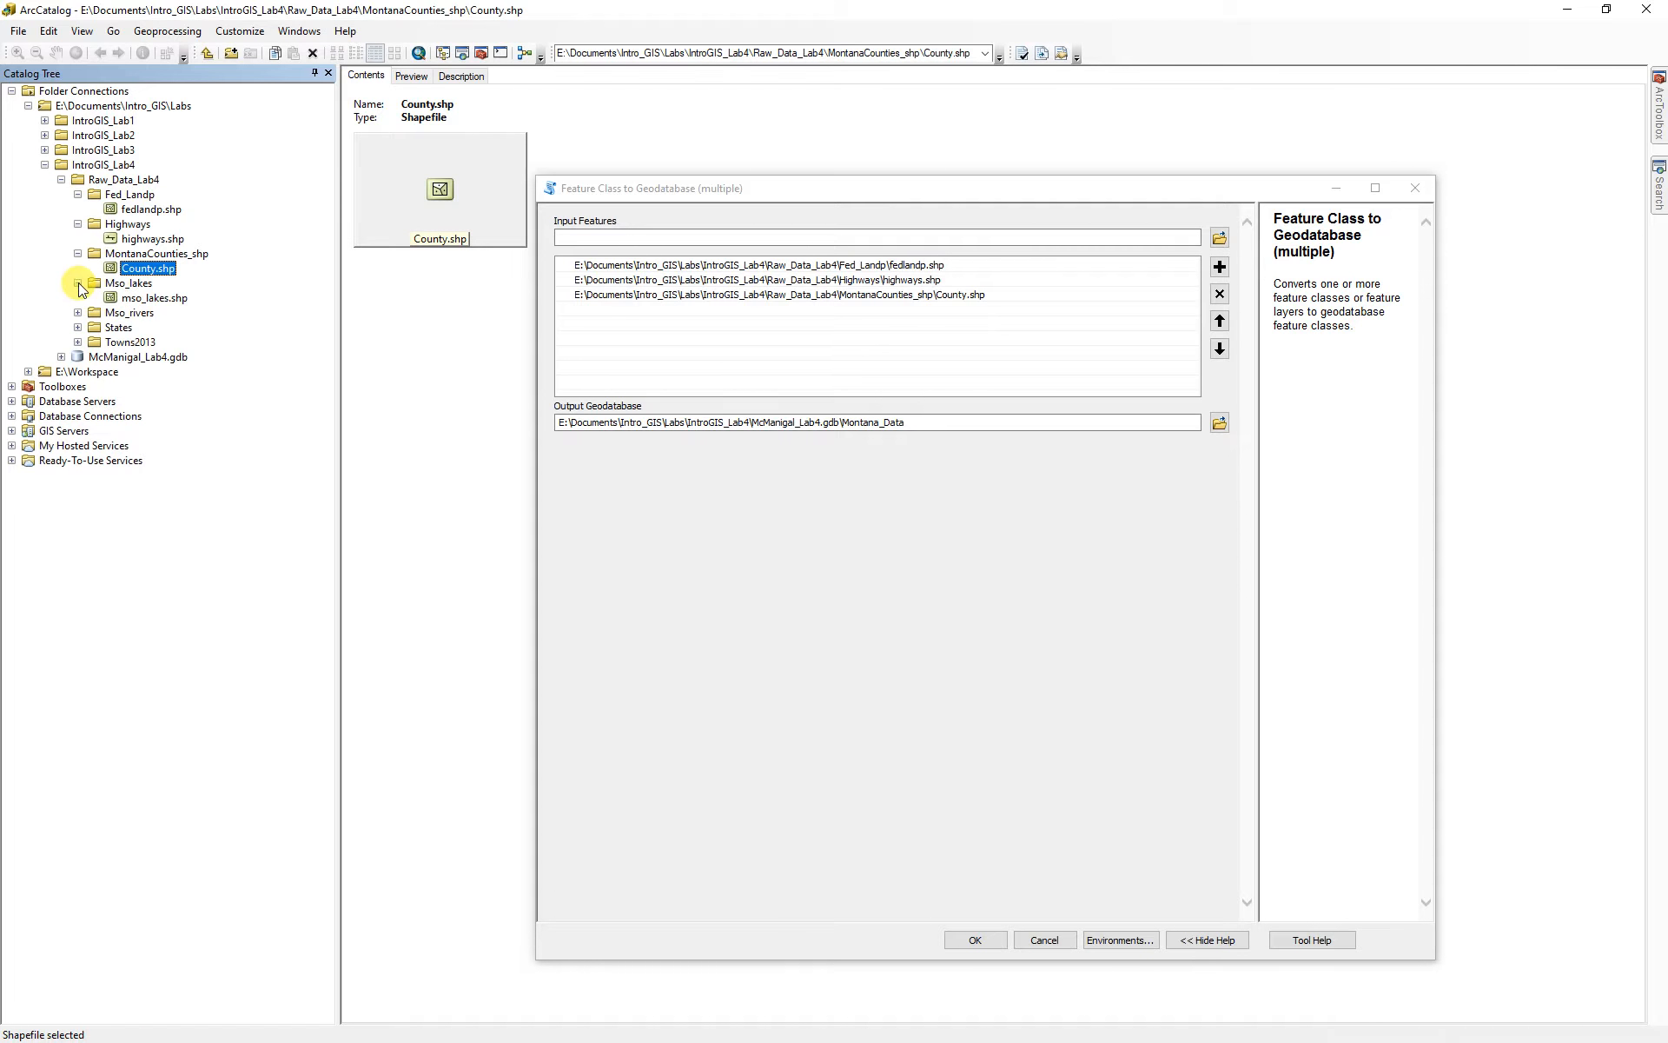
drag(157, 298, 637, 324)
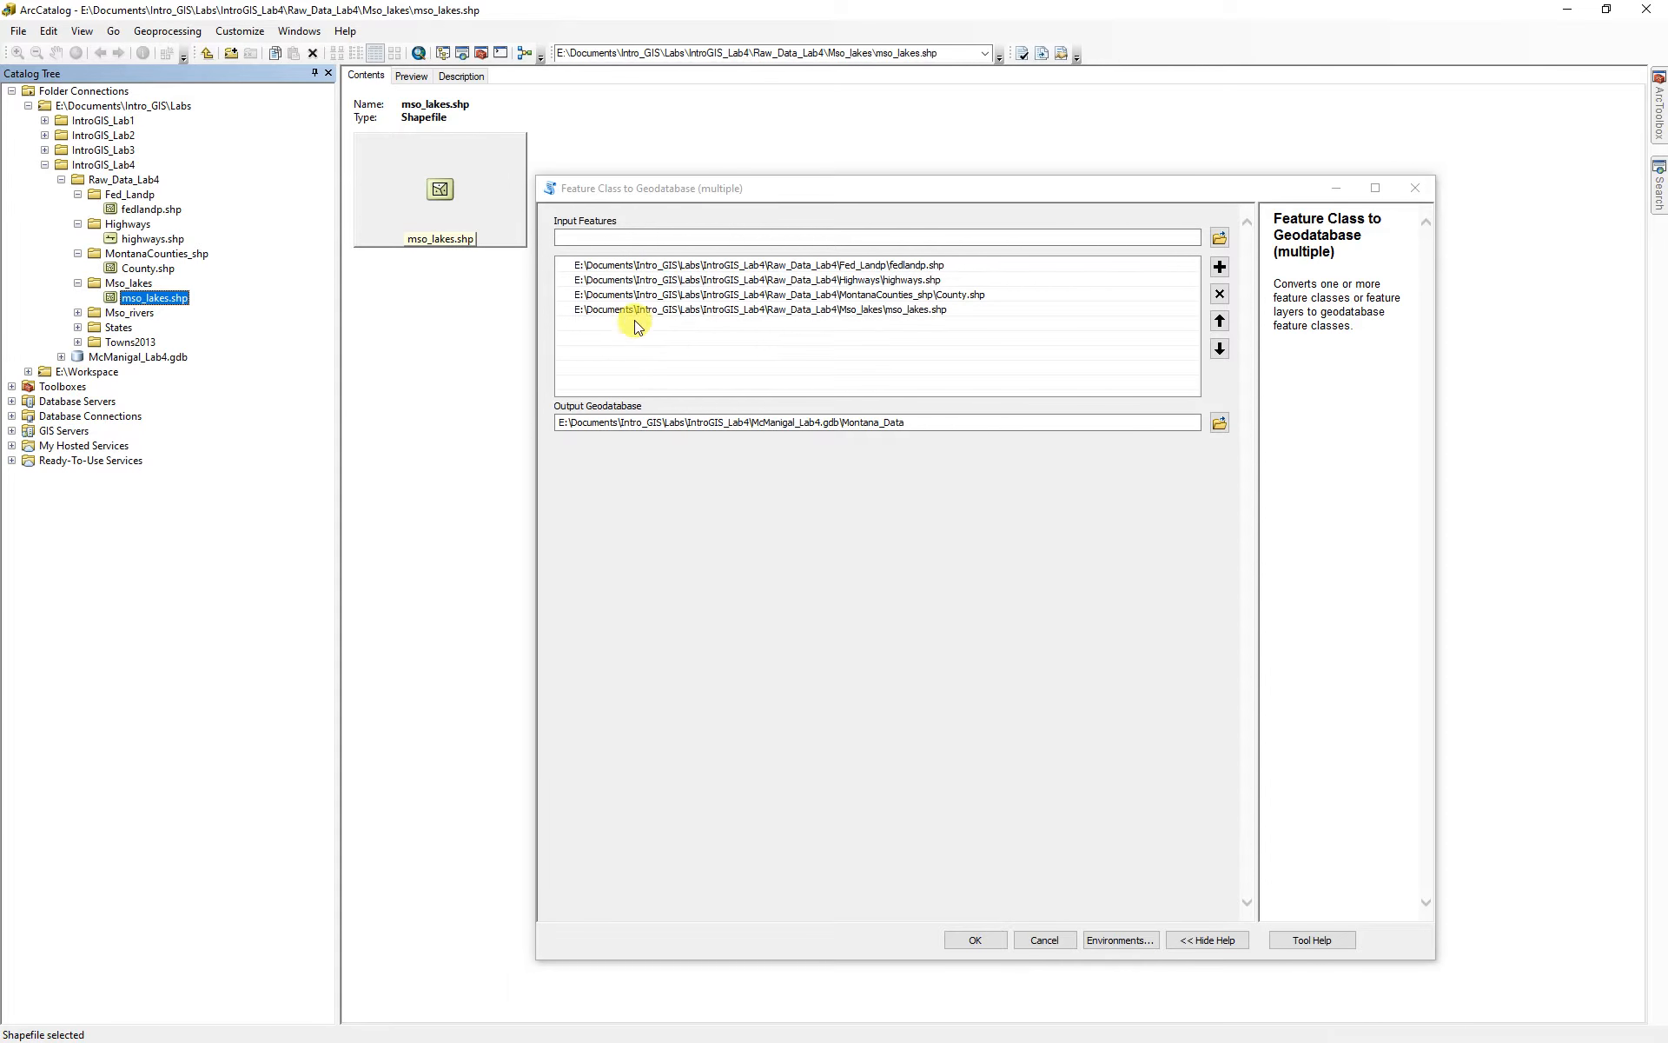
click(78, 312)
drag(157, 326, 772, 347)
- Add states.shp and Towns2013.shp to the input features, run the import and close its completion report
click(78, 341)
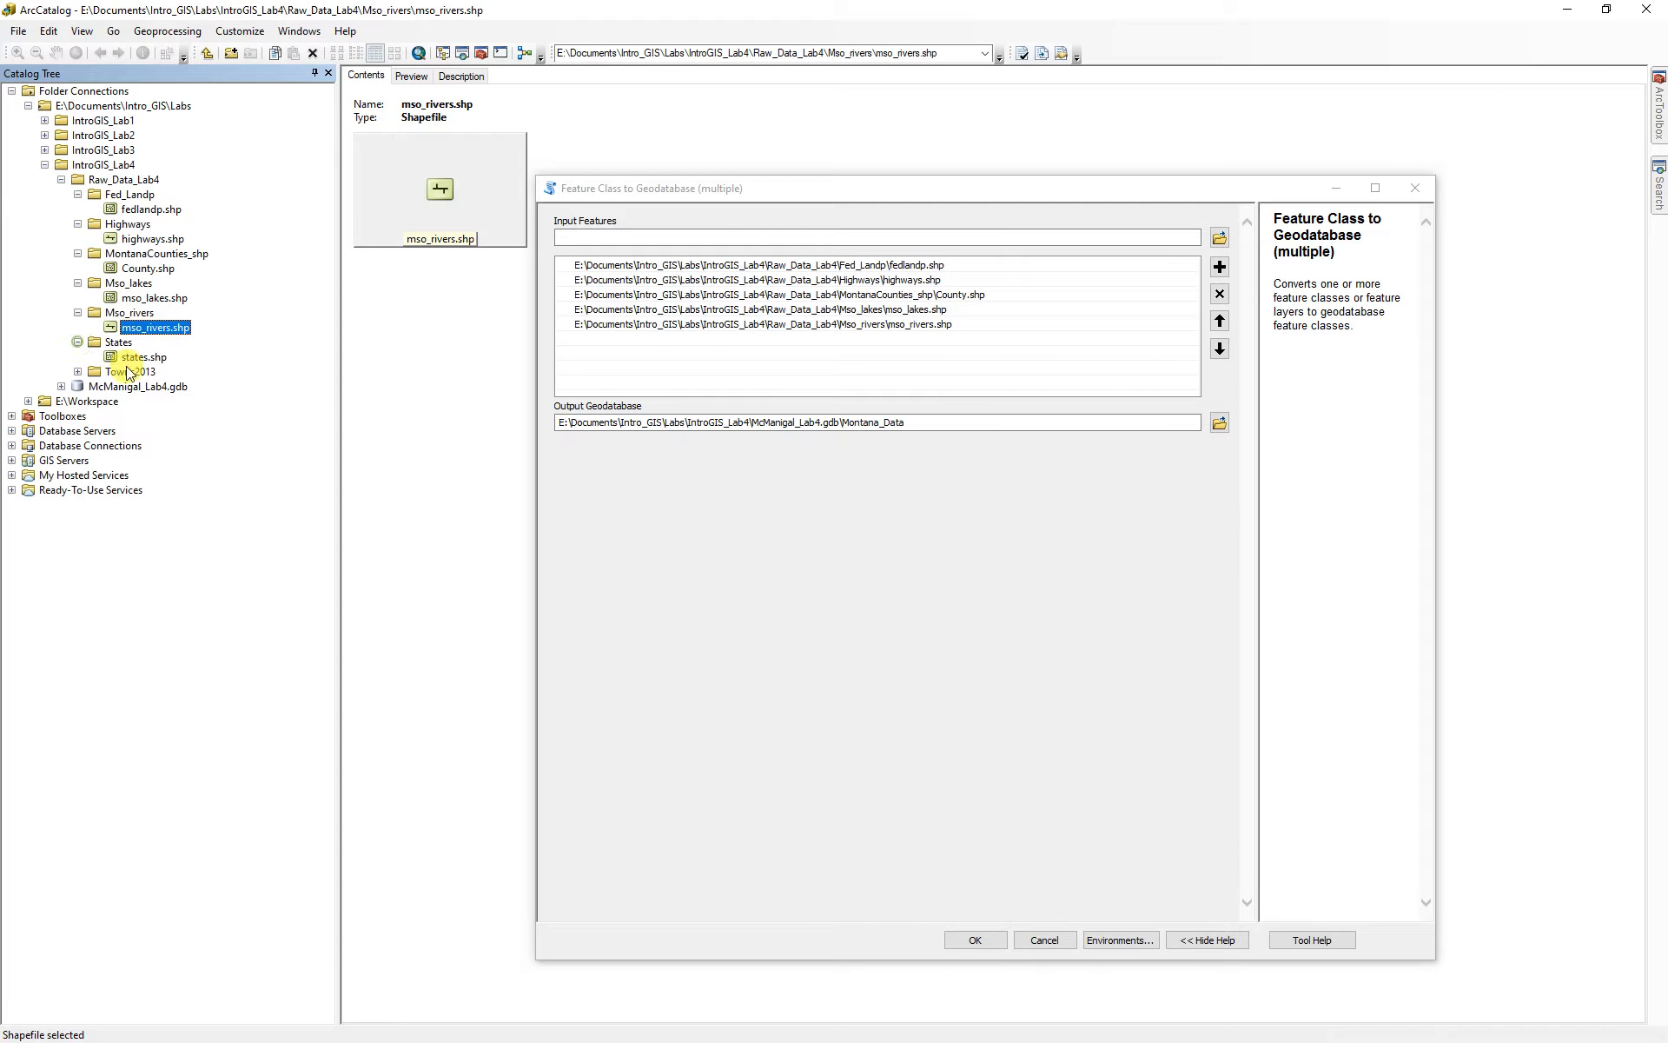
drag(139, 361, 643, 339)
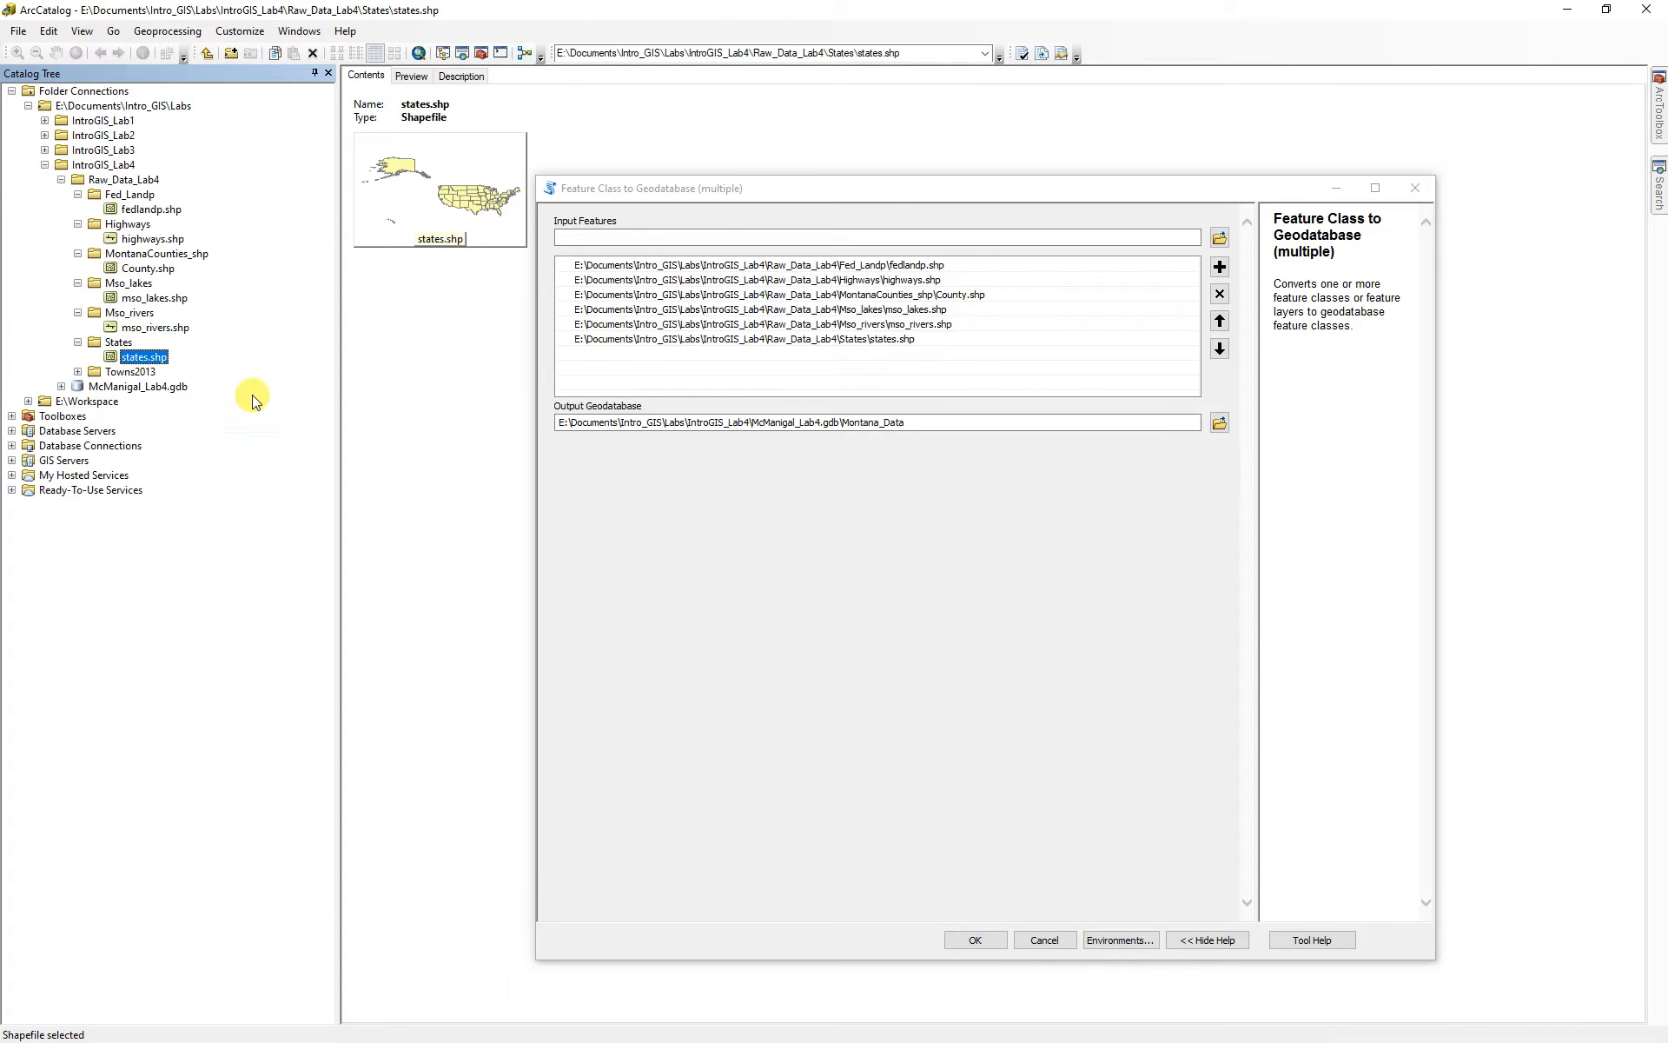
click(78, 371)
drag(155, 386, 623, 362)
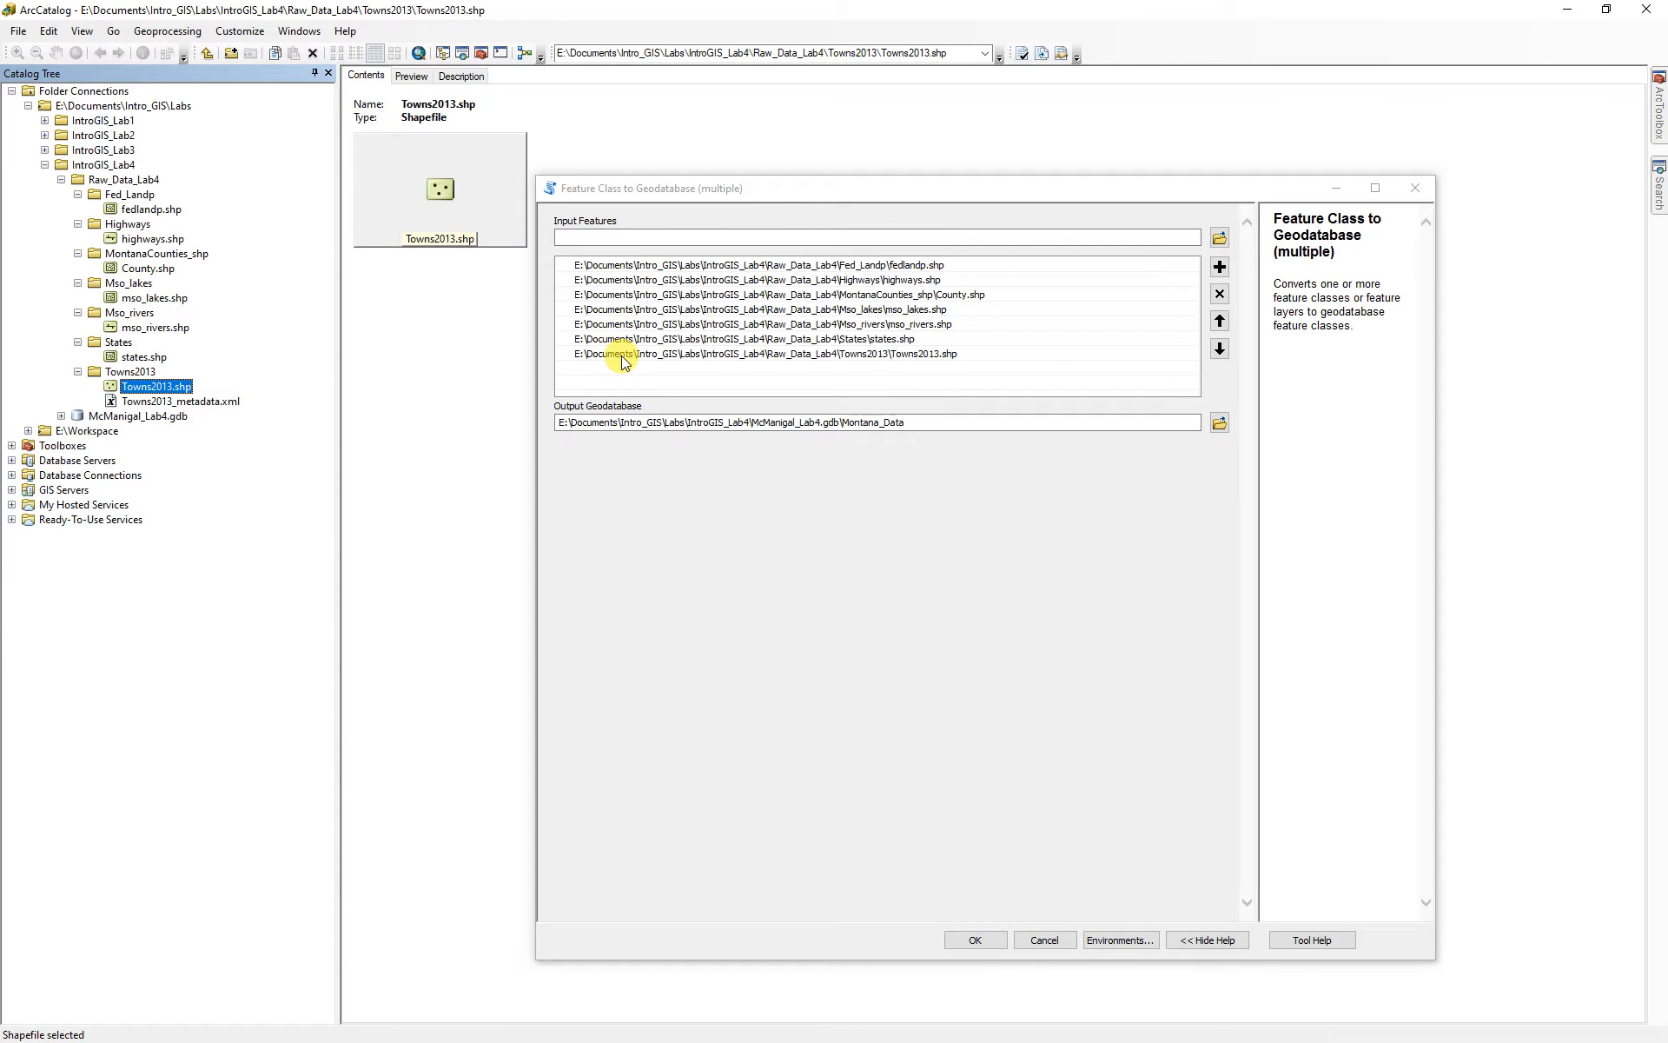
click(975, 940)
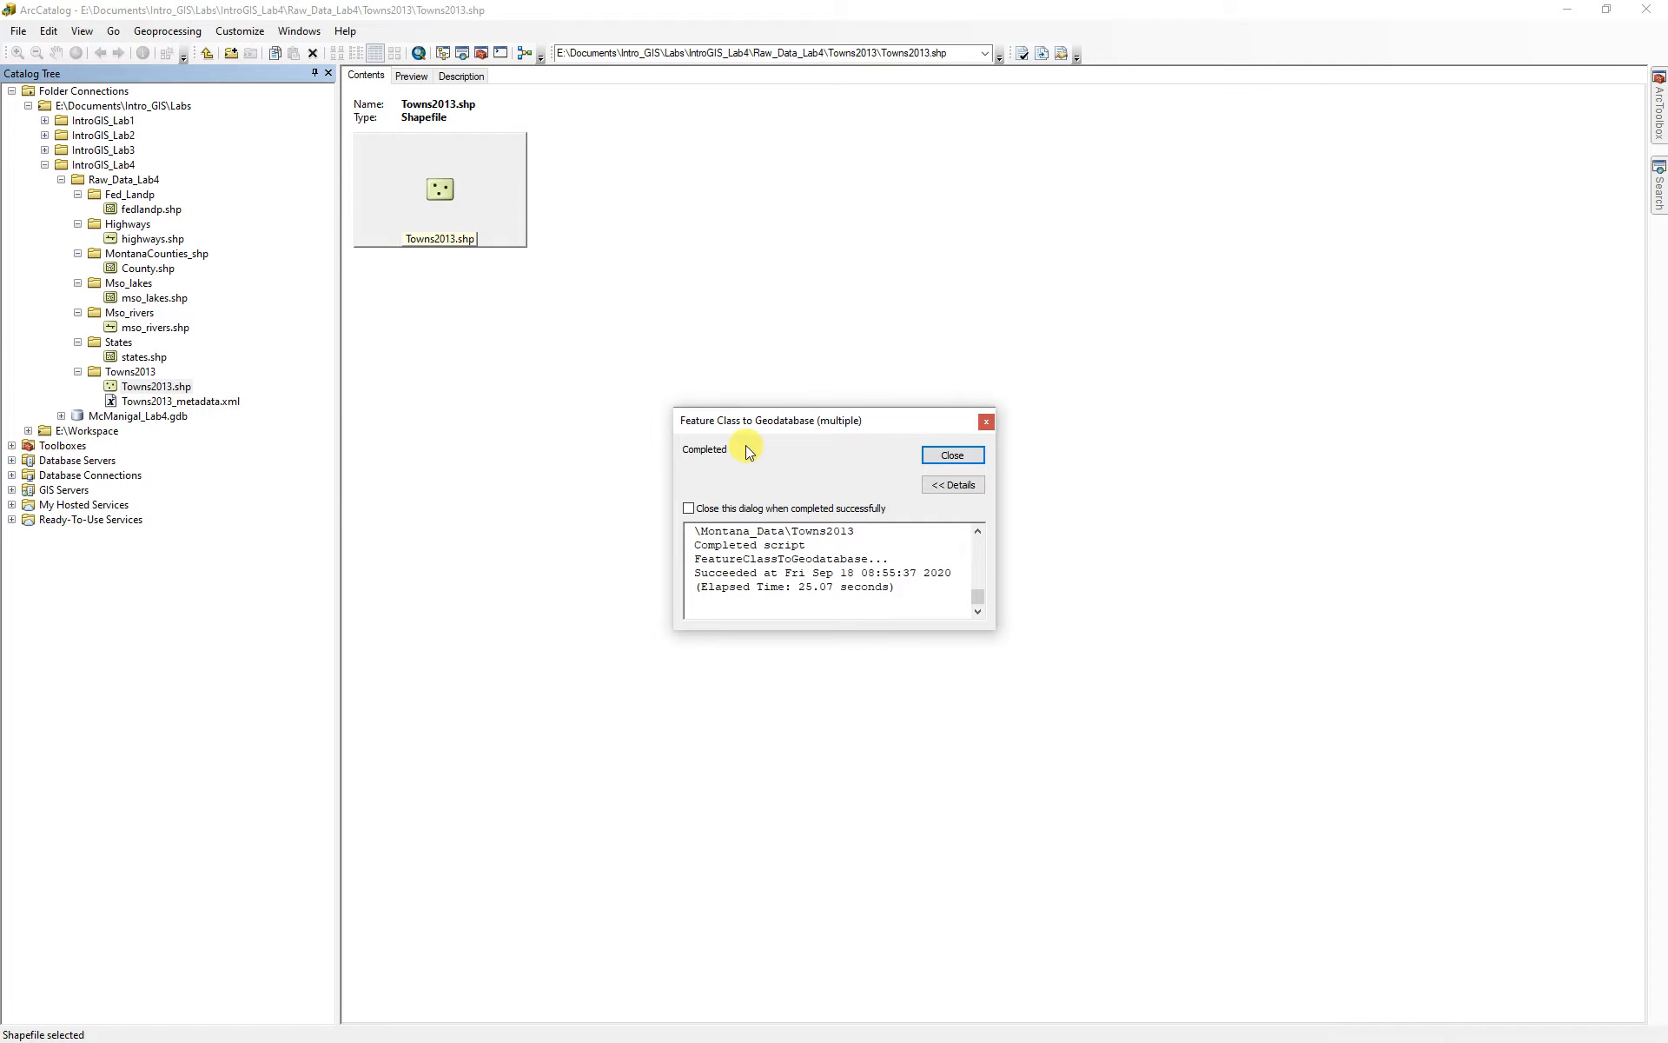
click(949, 458)
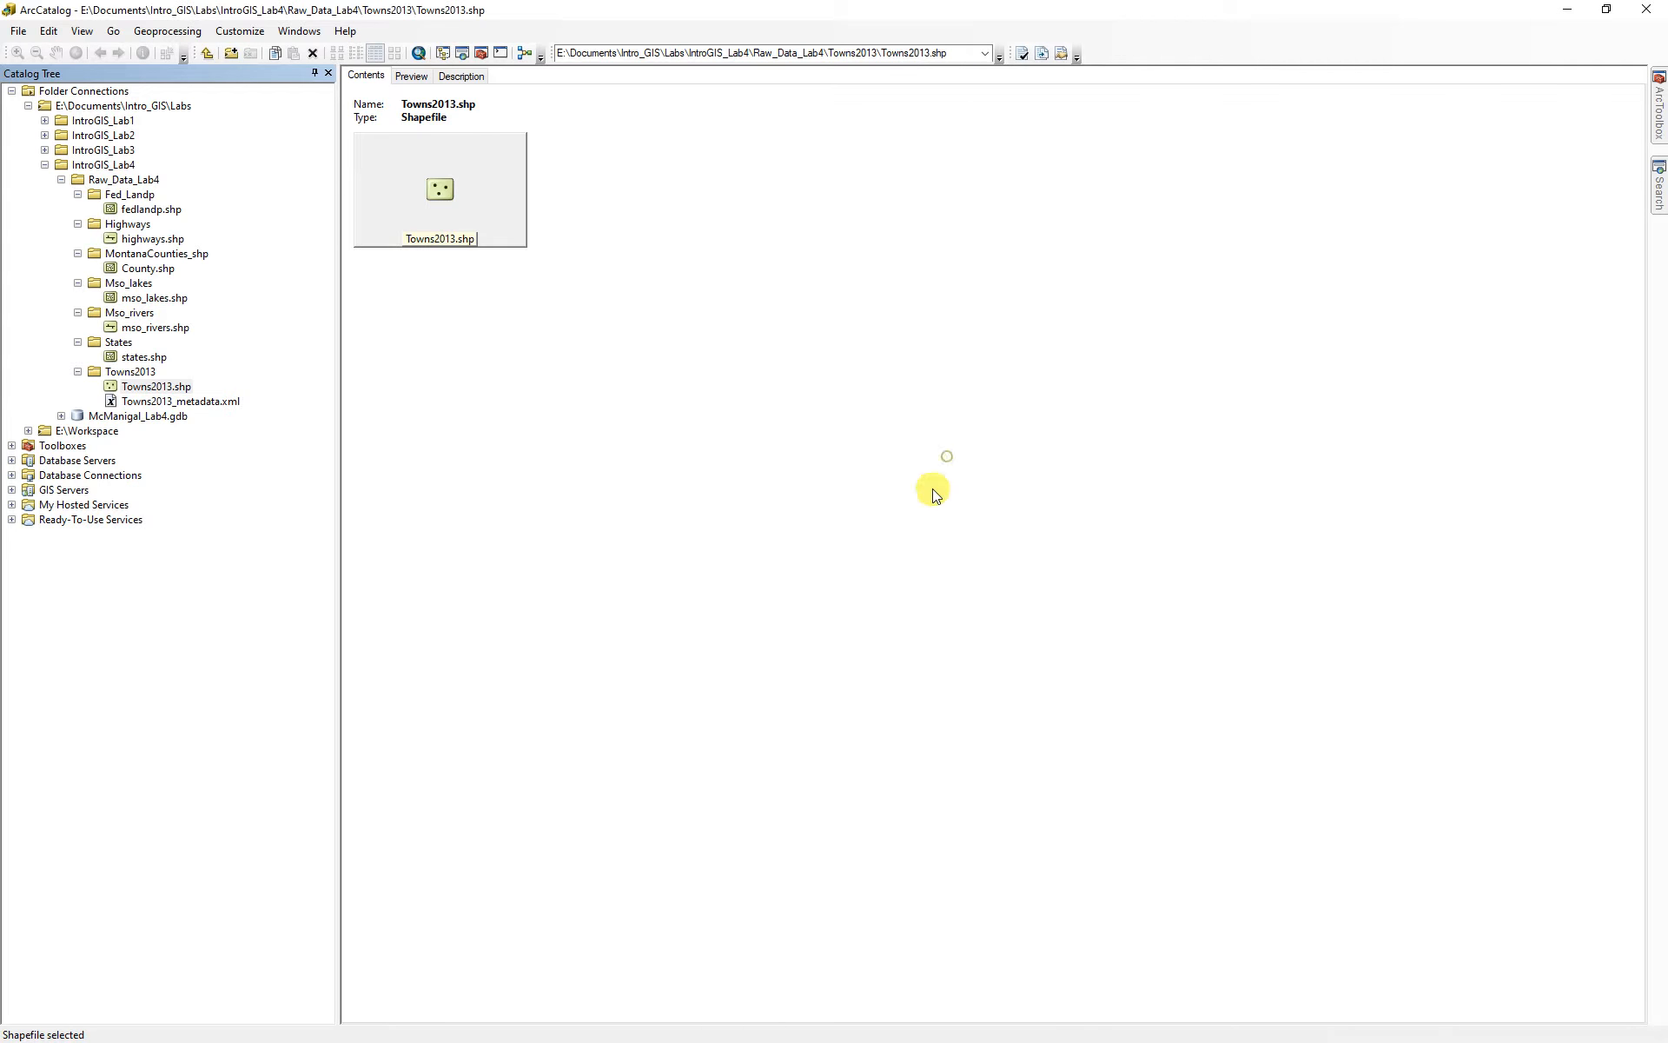
- Check the overwrite and background processing settings in the geoprocessing options and close them without changes
click(238, 33)
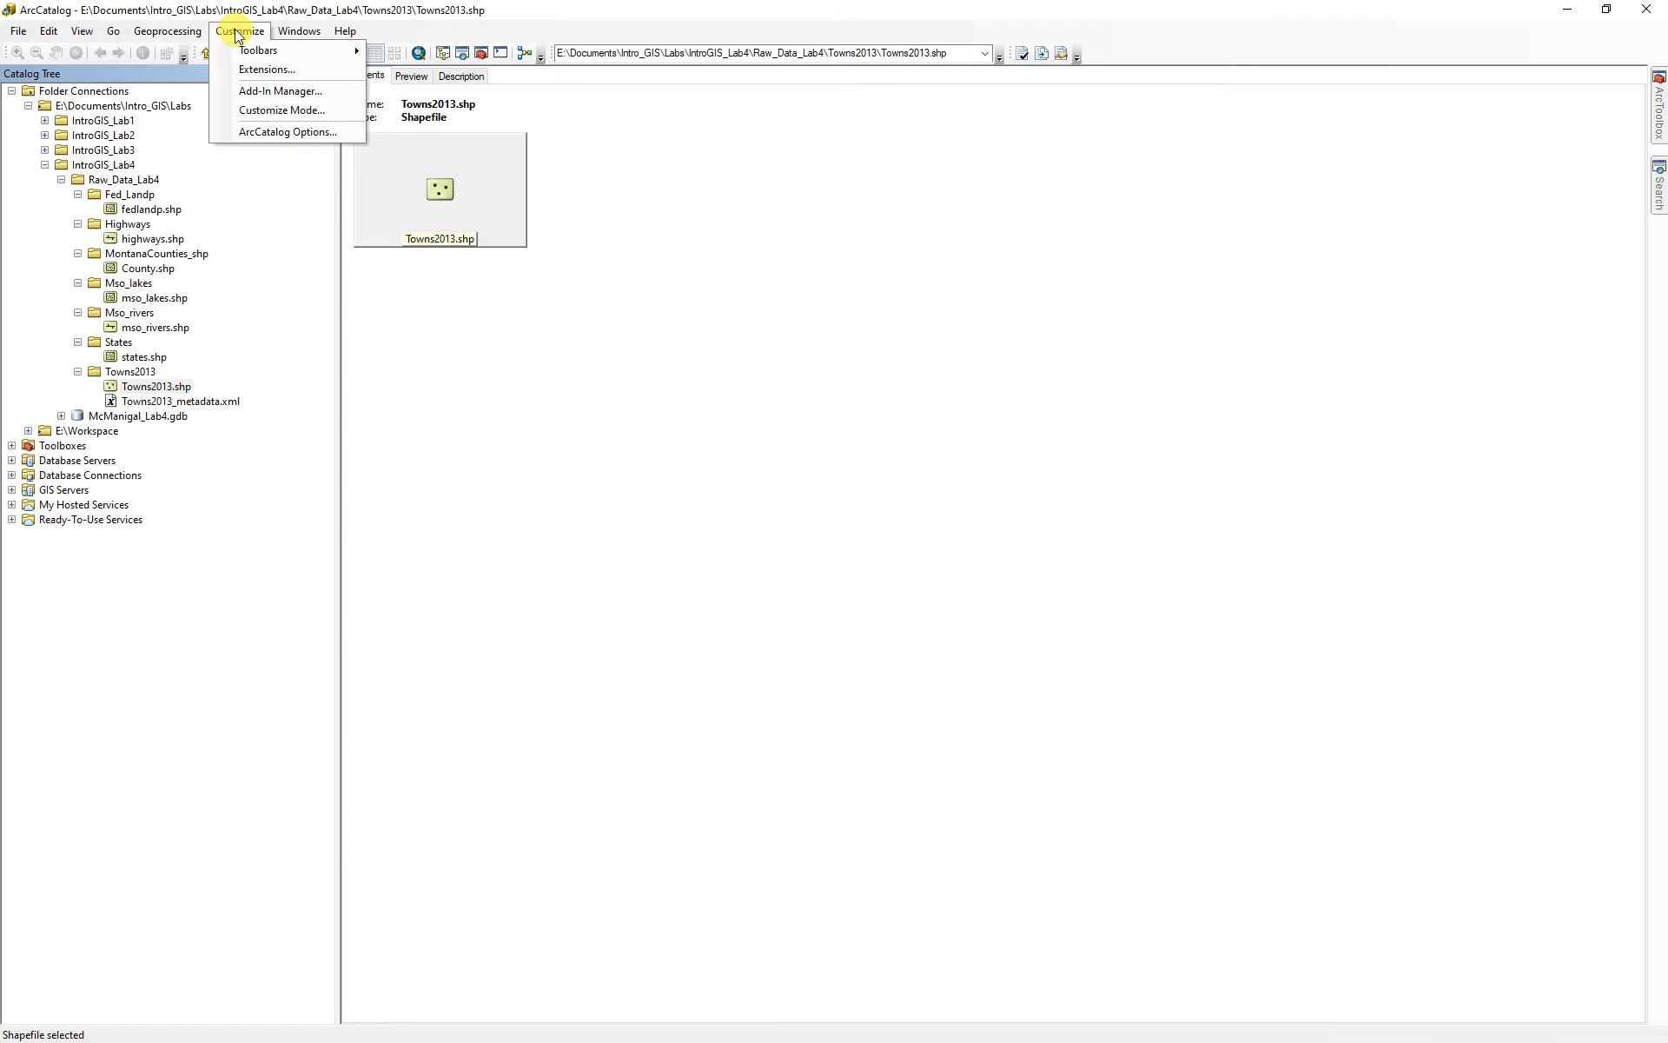
click(181, 28)
click(182, 30)
click(190, 286)
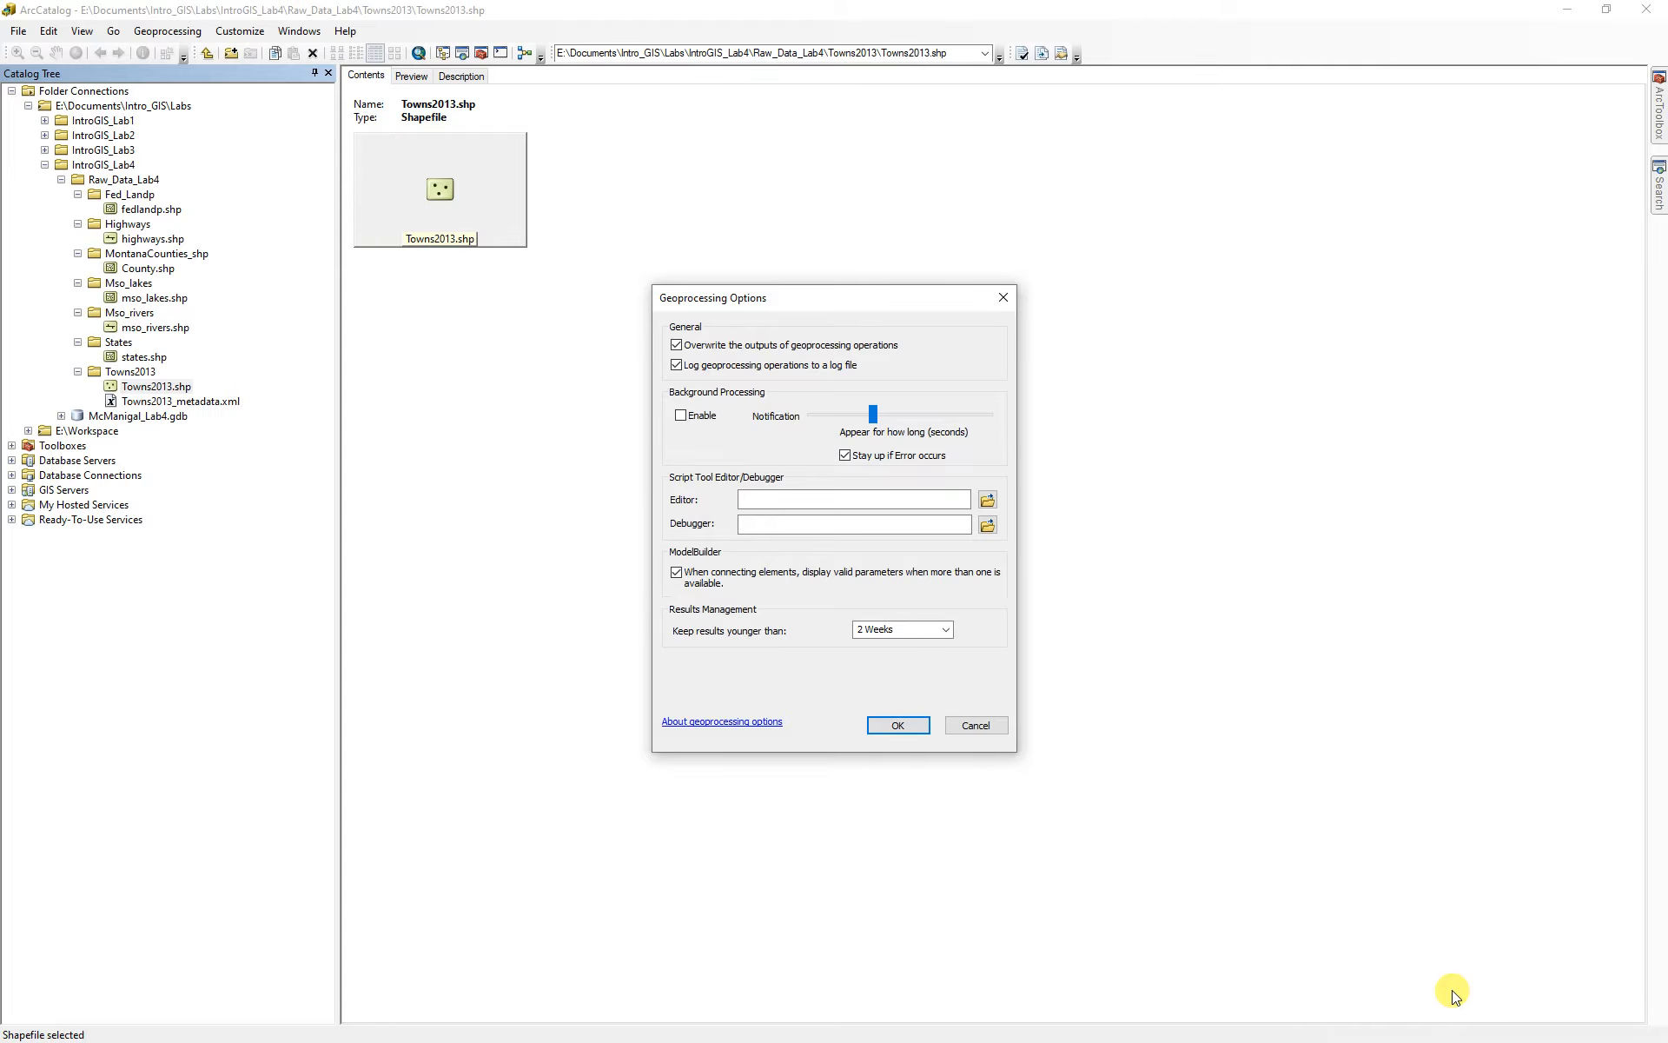
click(976, 726)
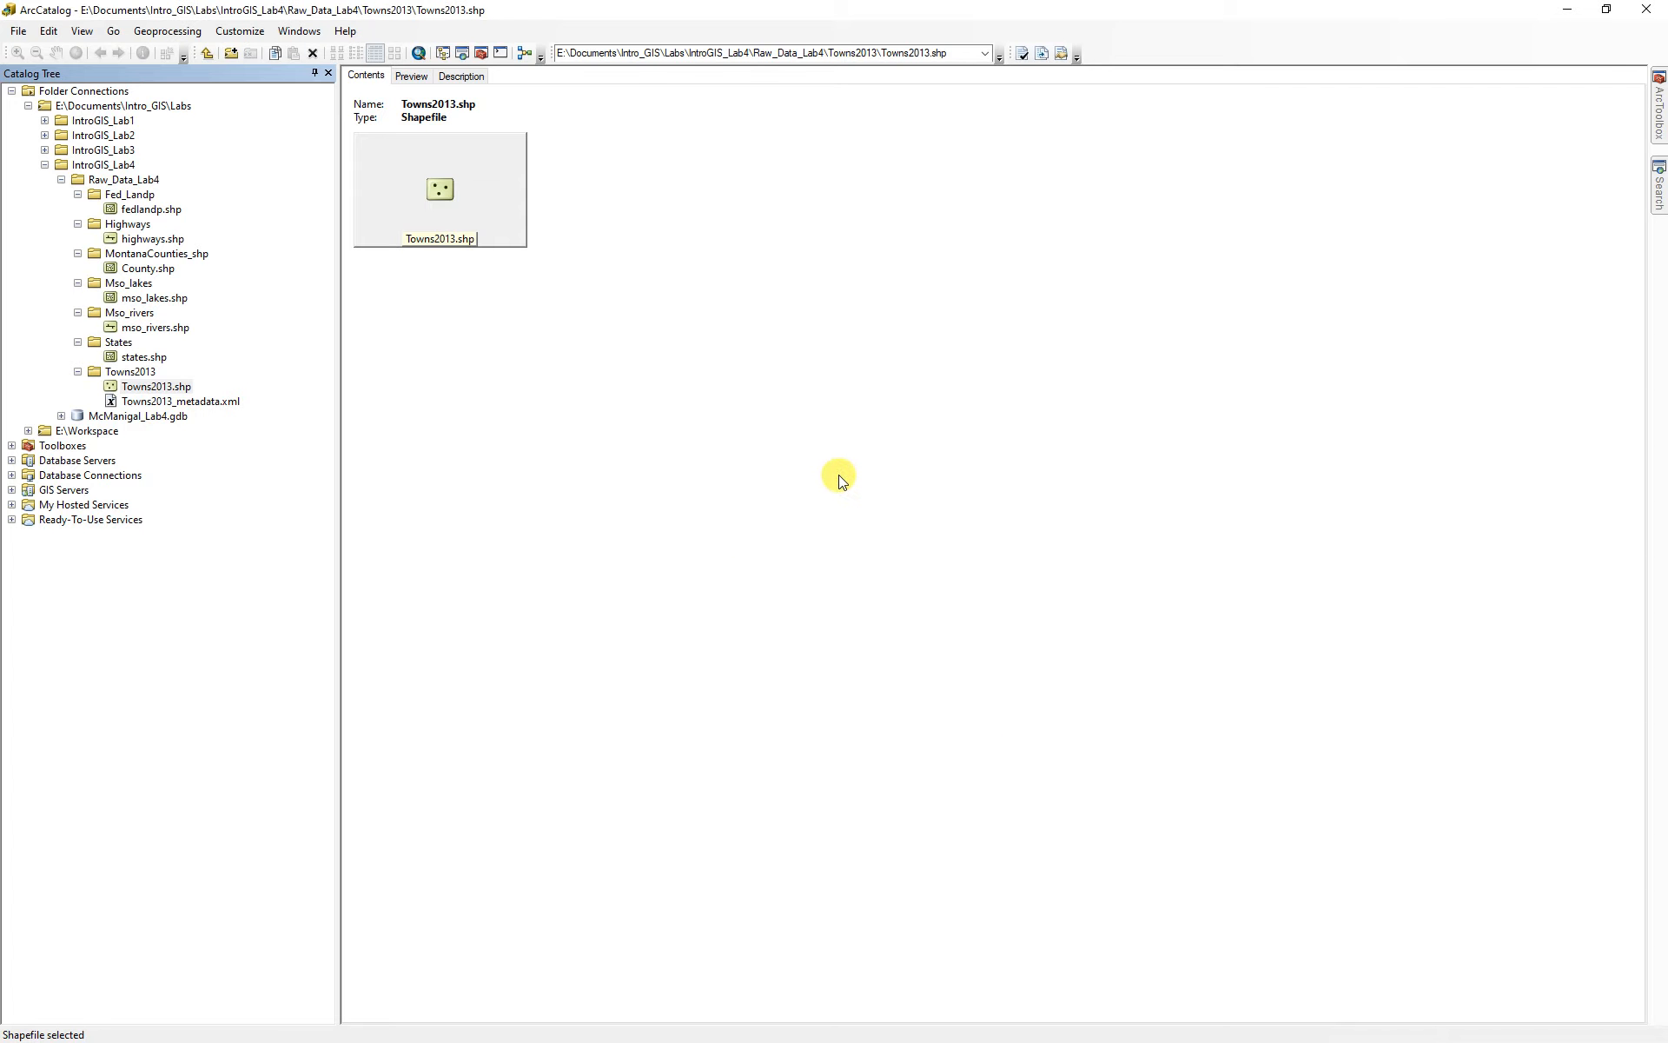
- Collapse the Raw_Data_Lab4 folder and expand the Lab 4 geodatabase to check the feature classes in Montana_Data
click(60, 180)
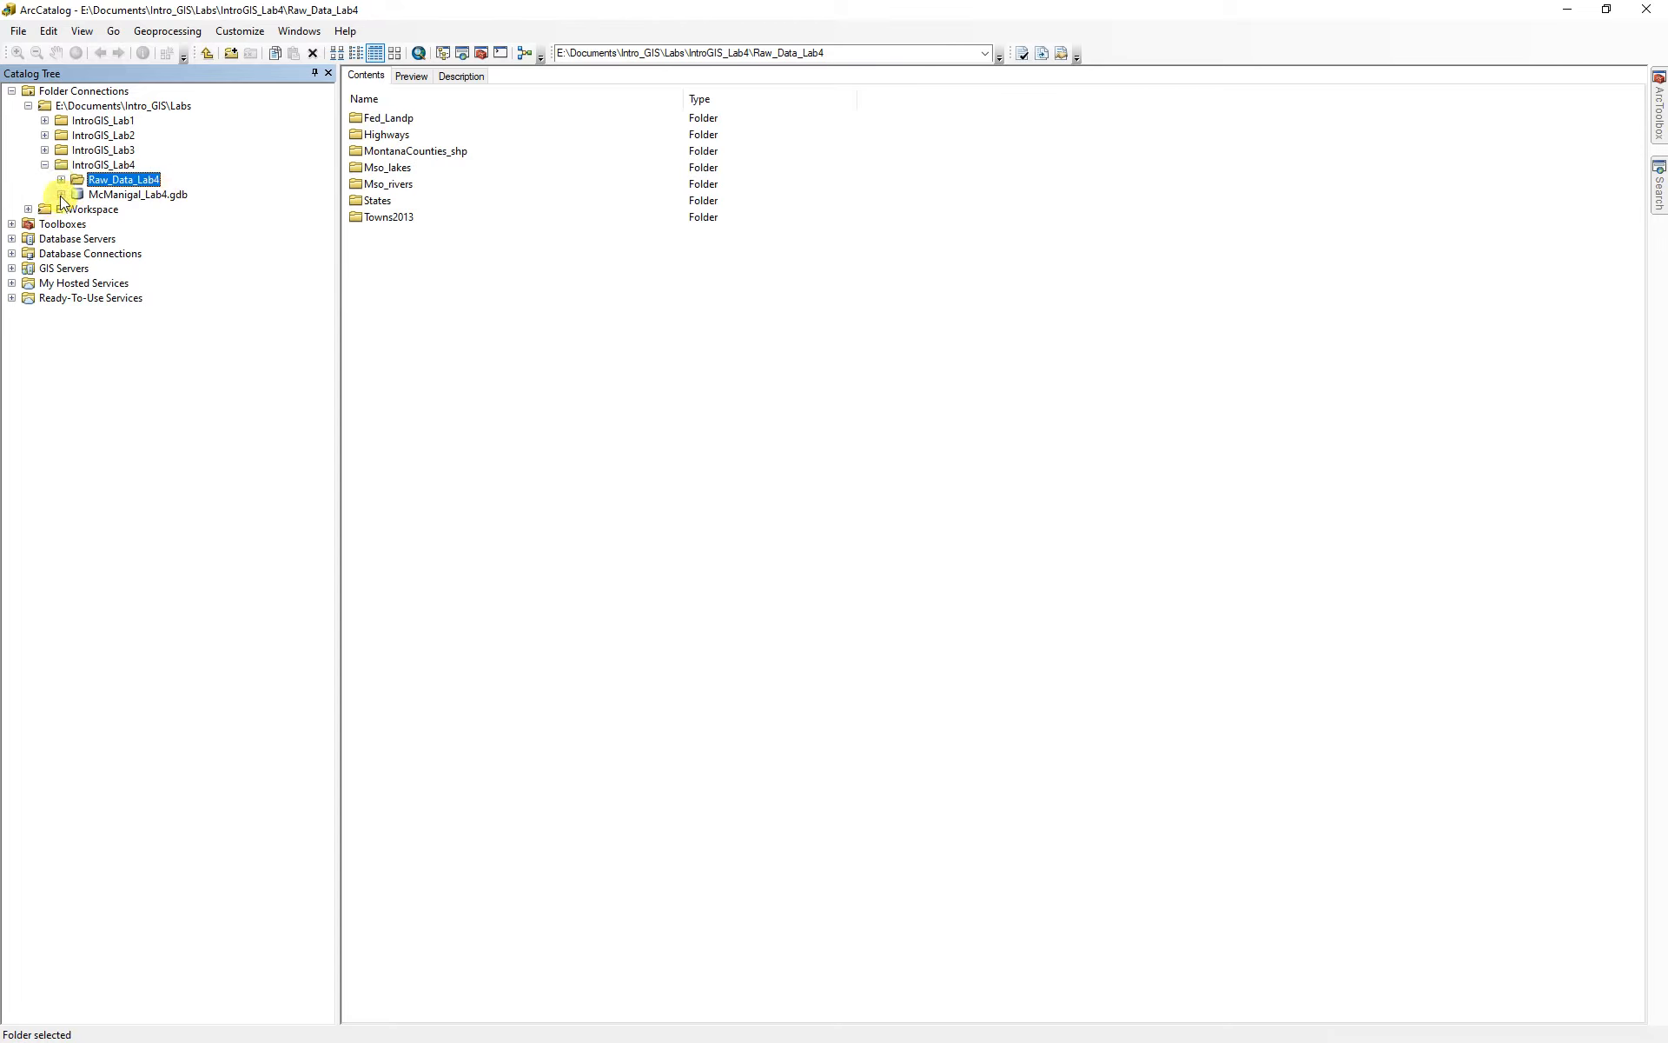
click(61, 194)
click(77, 209)
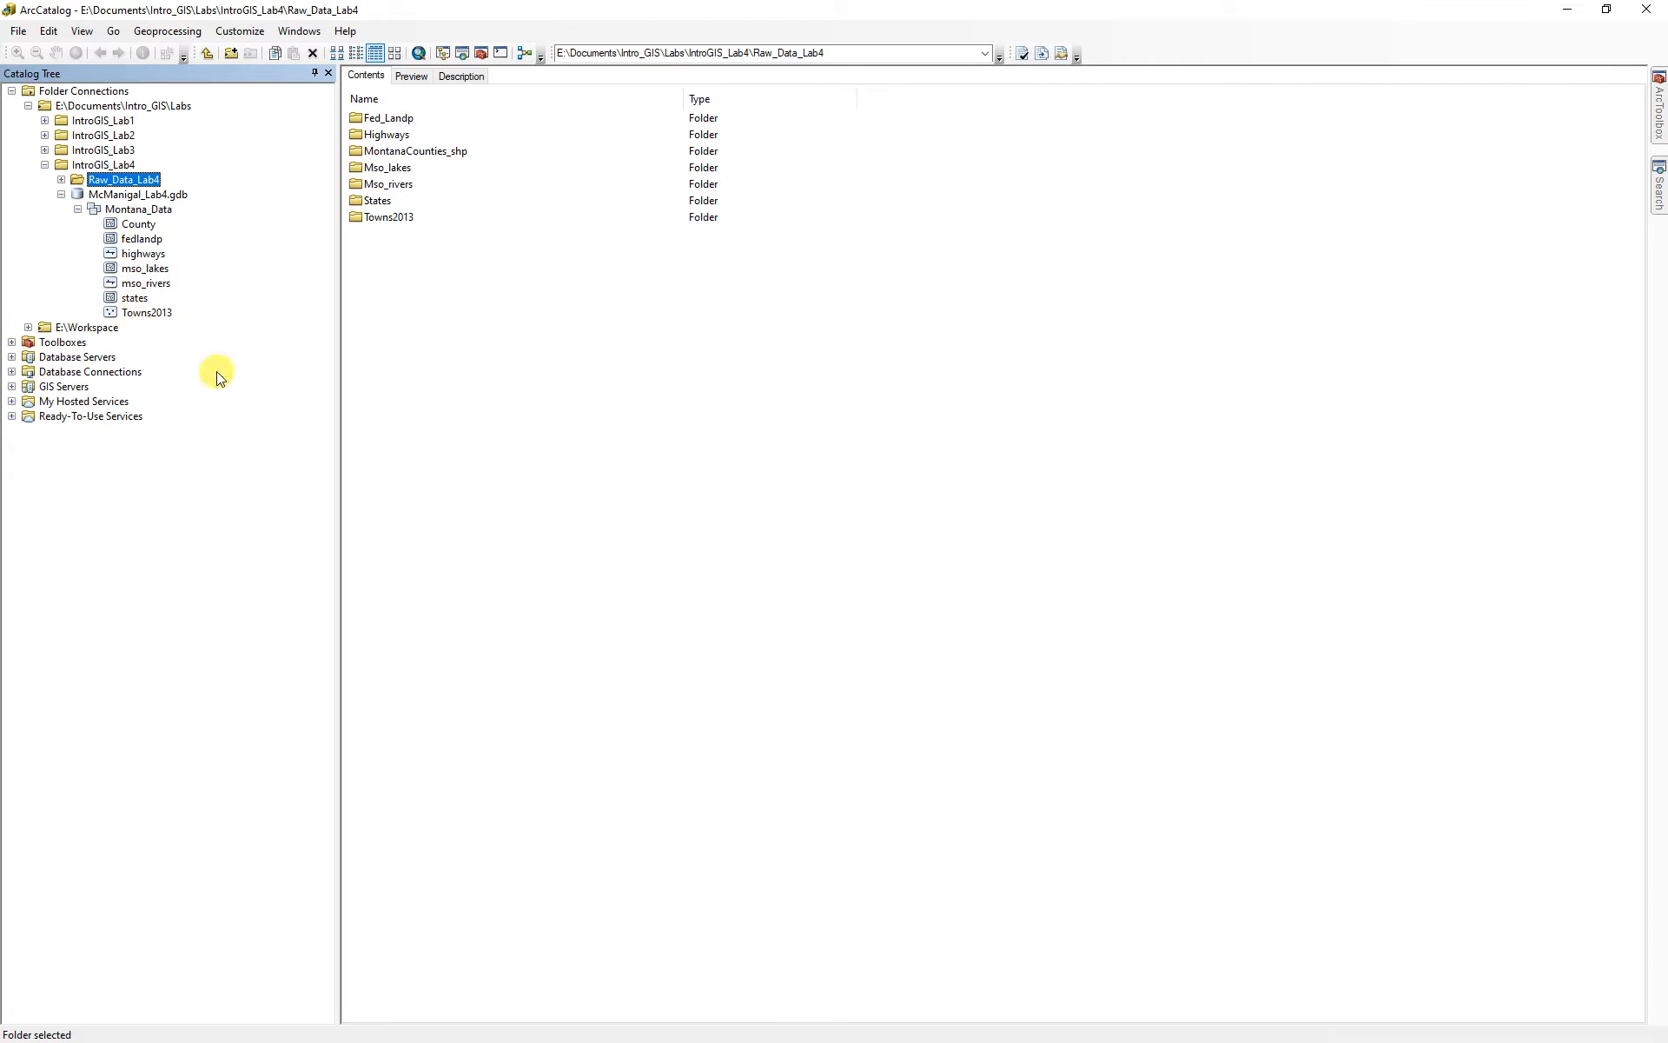
- Launch ArcMap, choose the Blank Map template and set the file geodatabase in IntroGIS_Lab4 as the map's default geodatabase
click(419, 54)
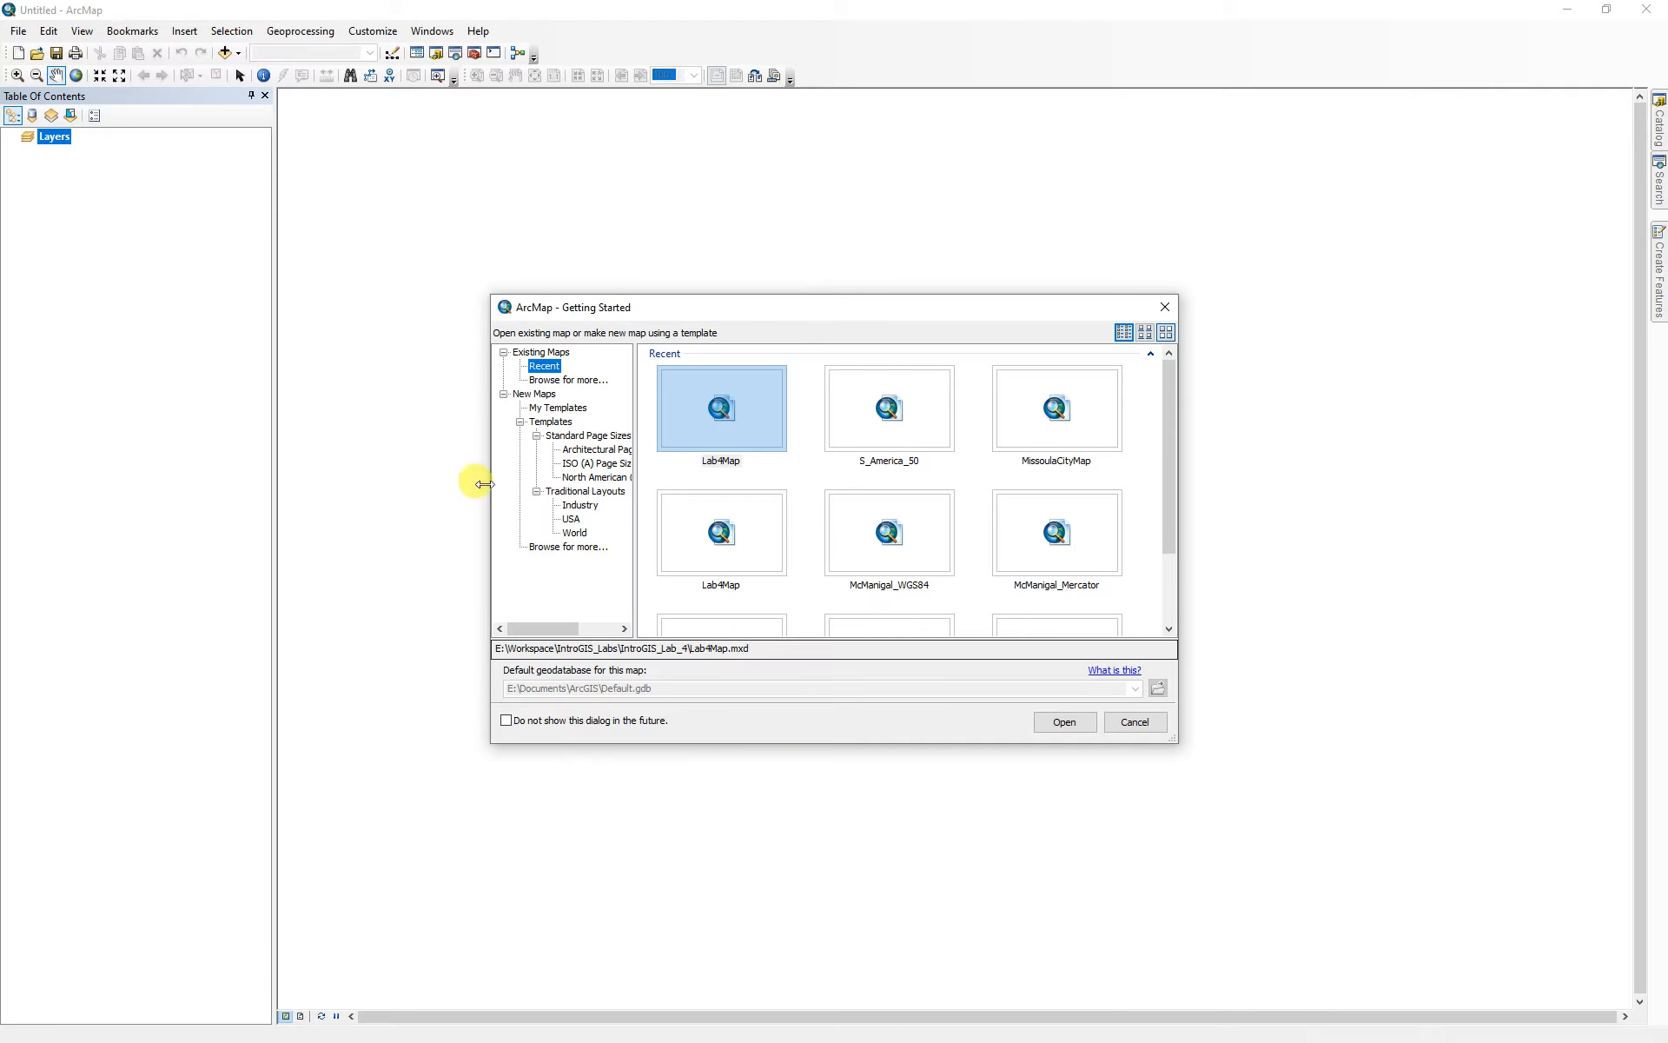
click(558, 408)
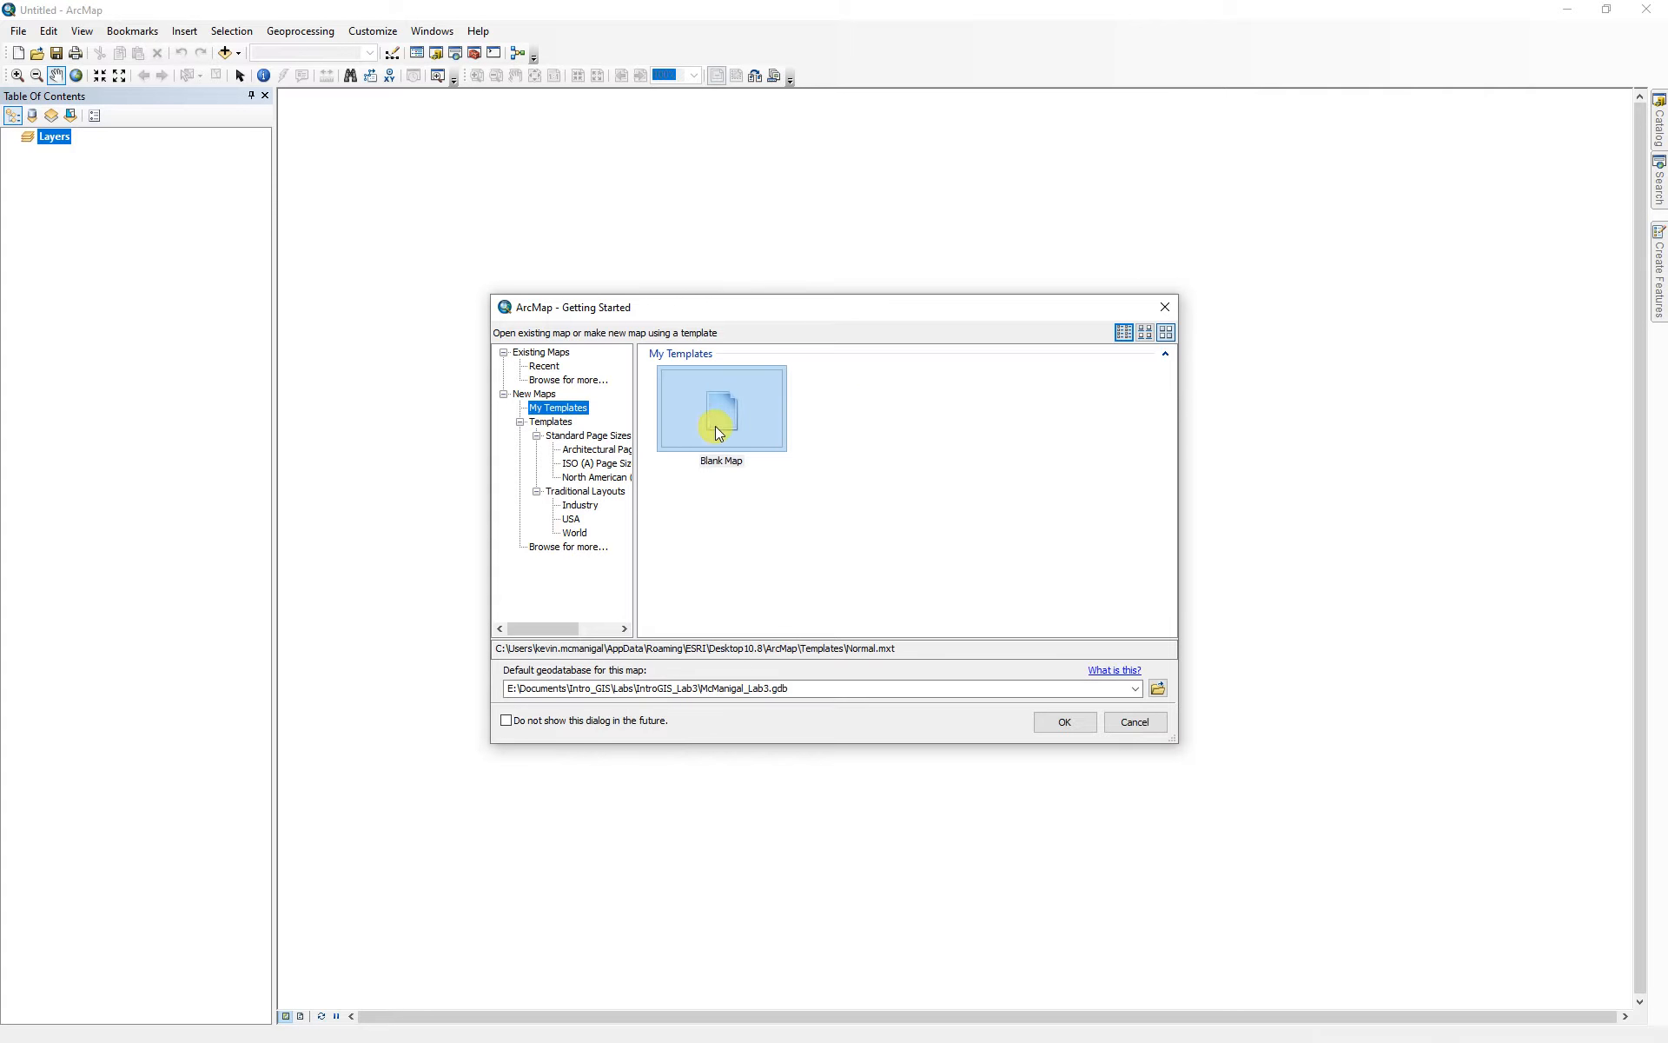
click(1157, 689)
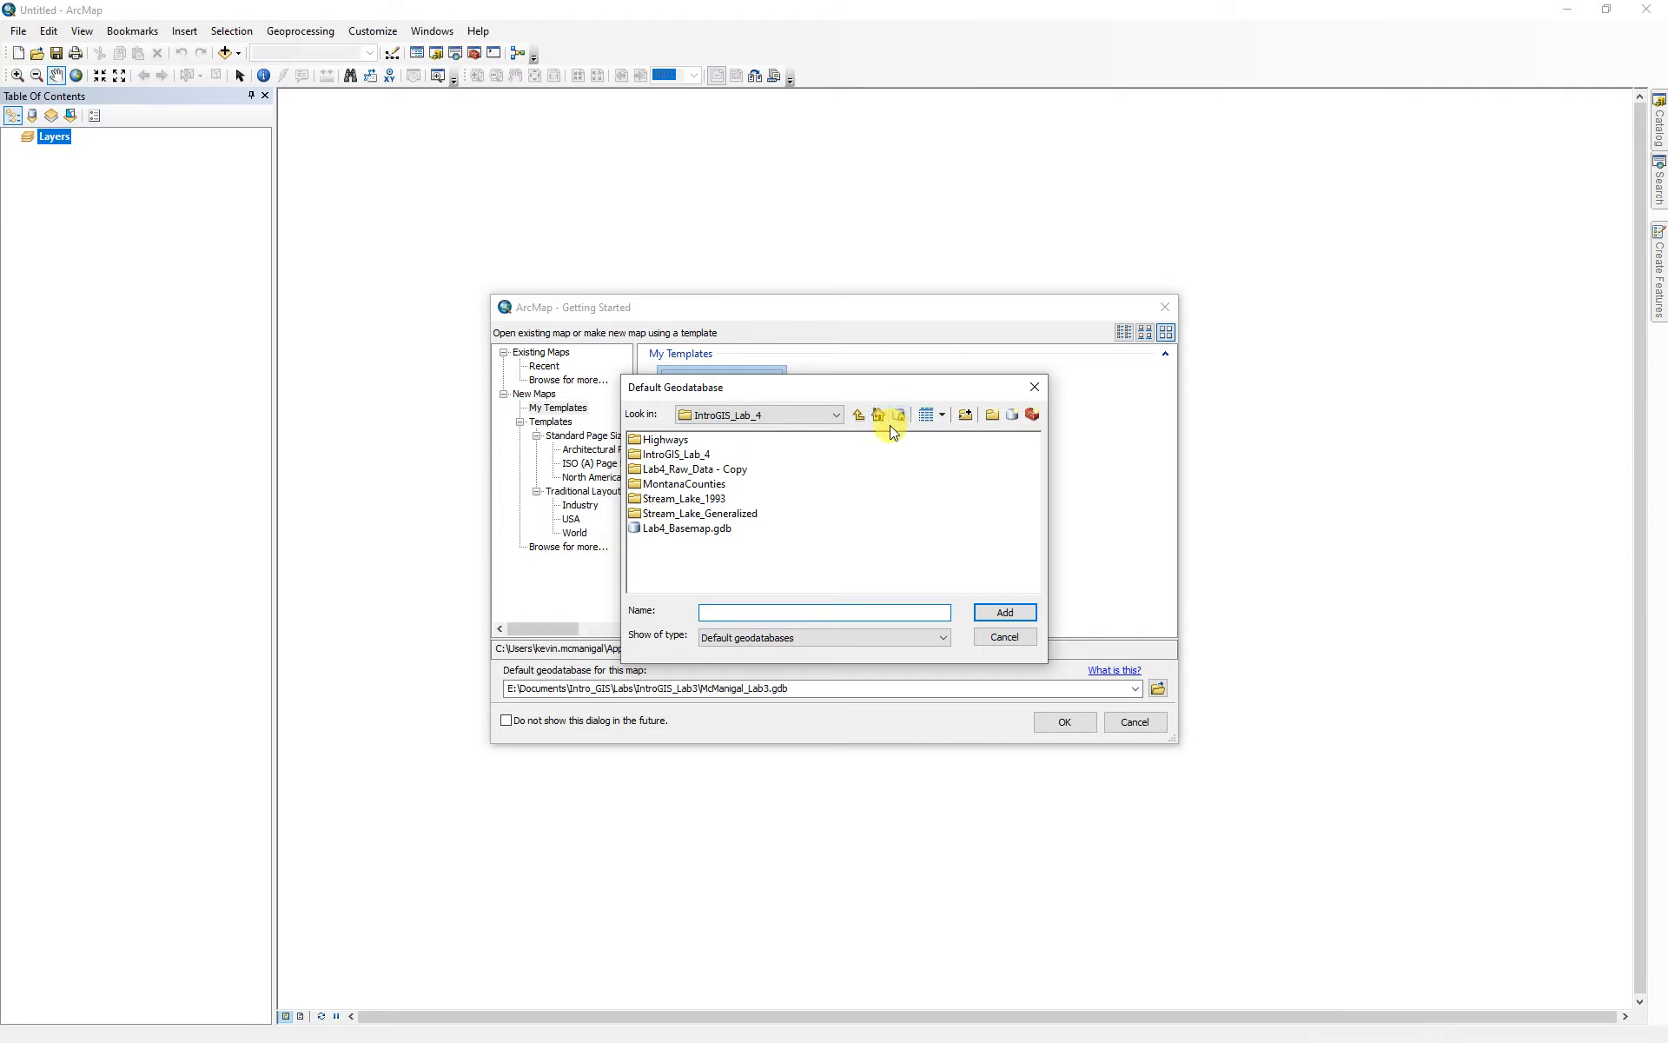
click(865, 416)
click(861, 417)
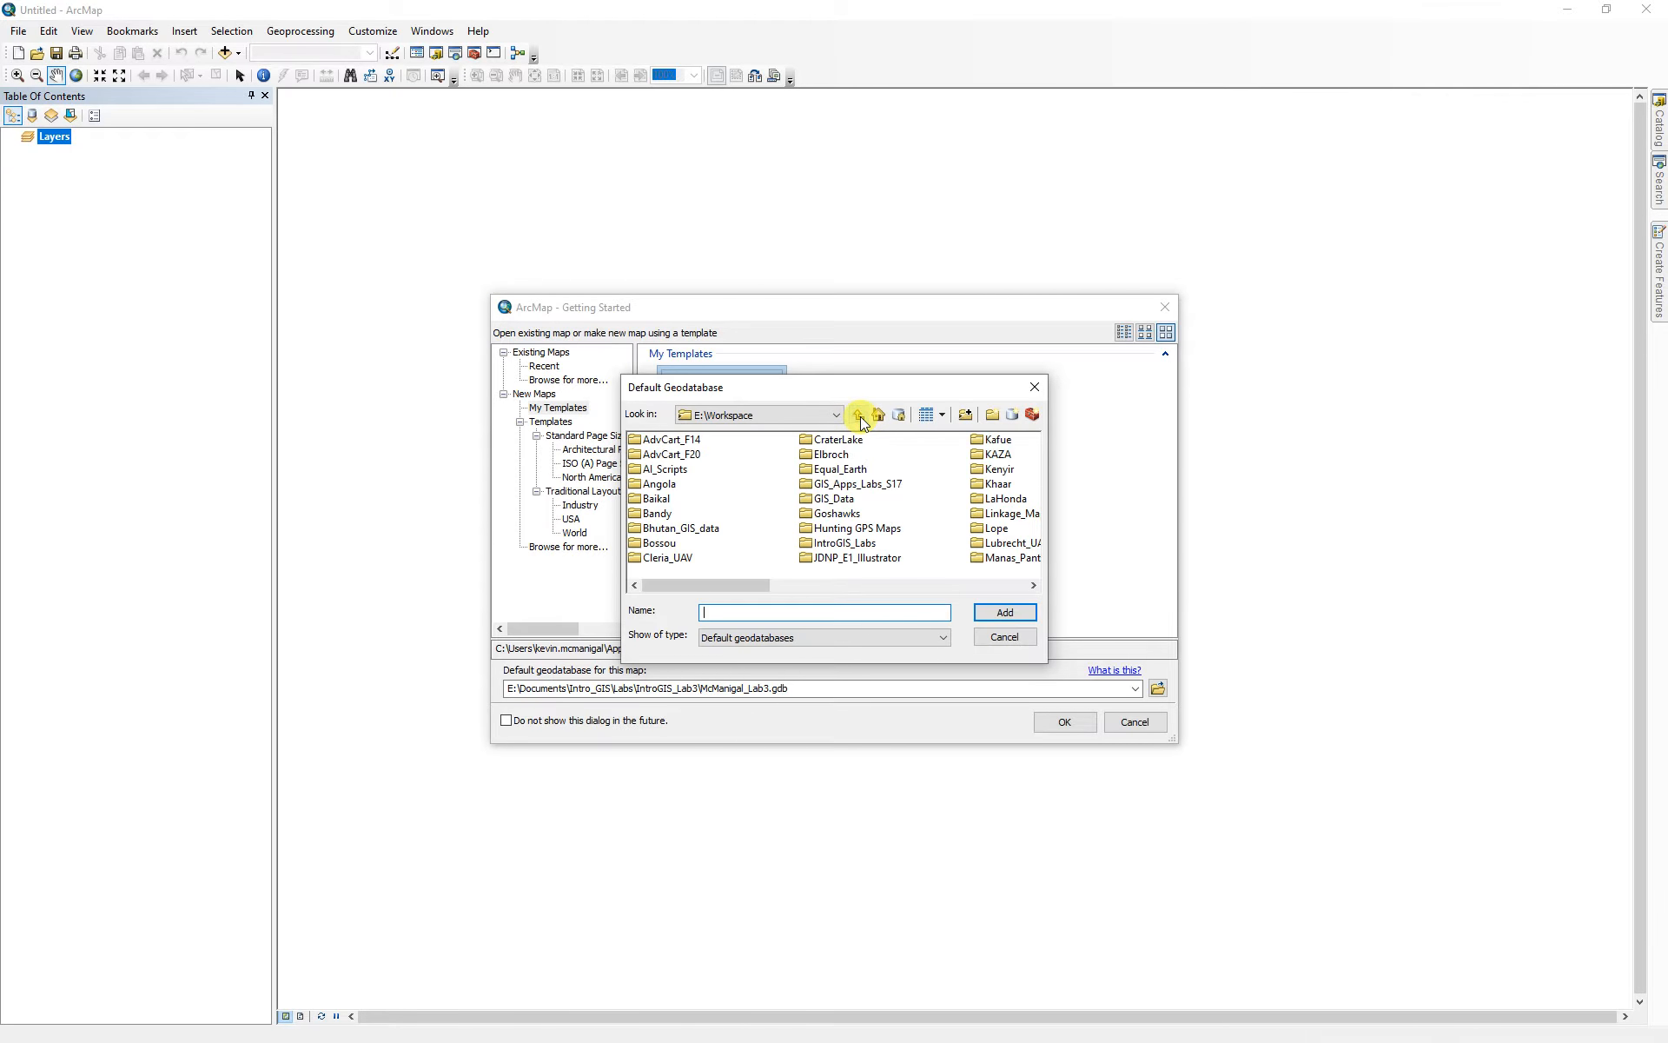
click(859, 416)
double_click(711, 440)
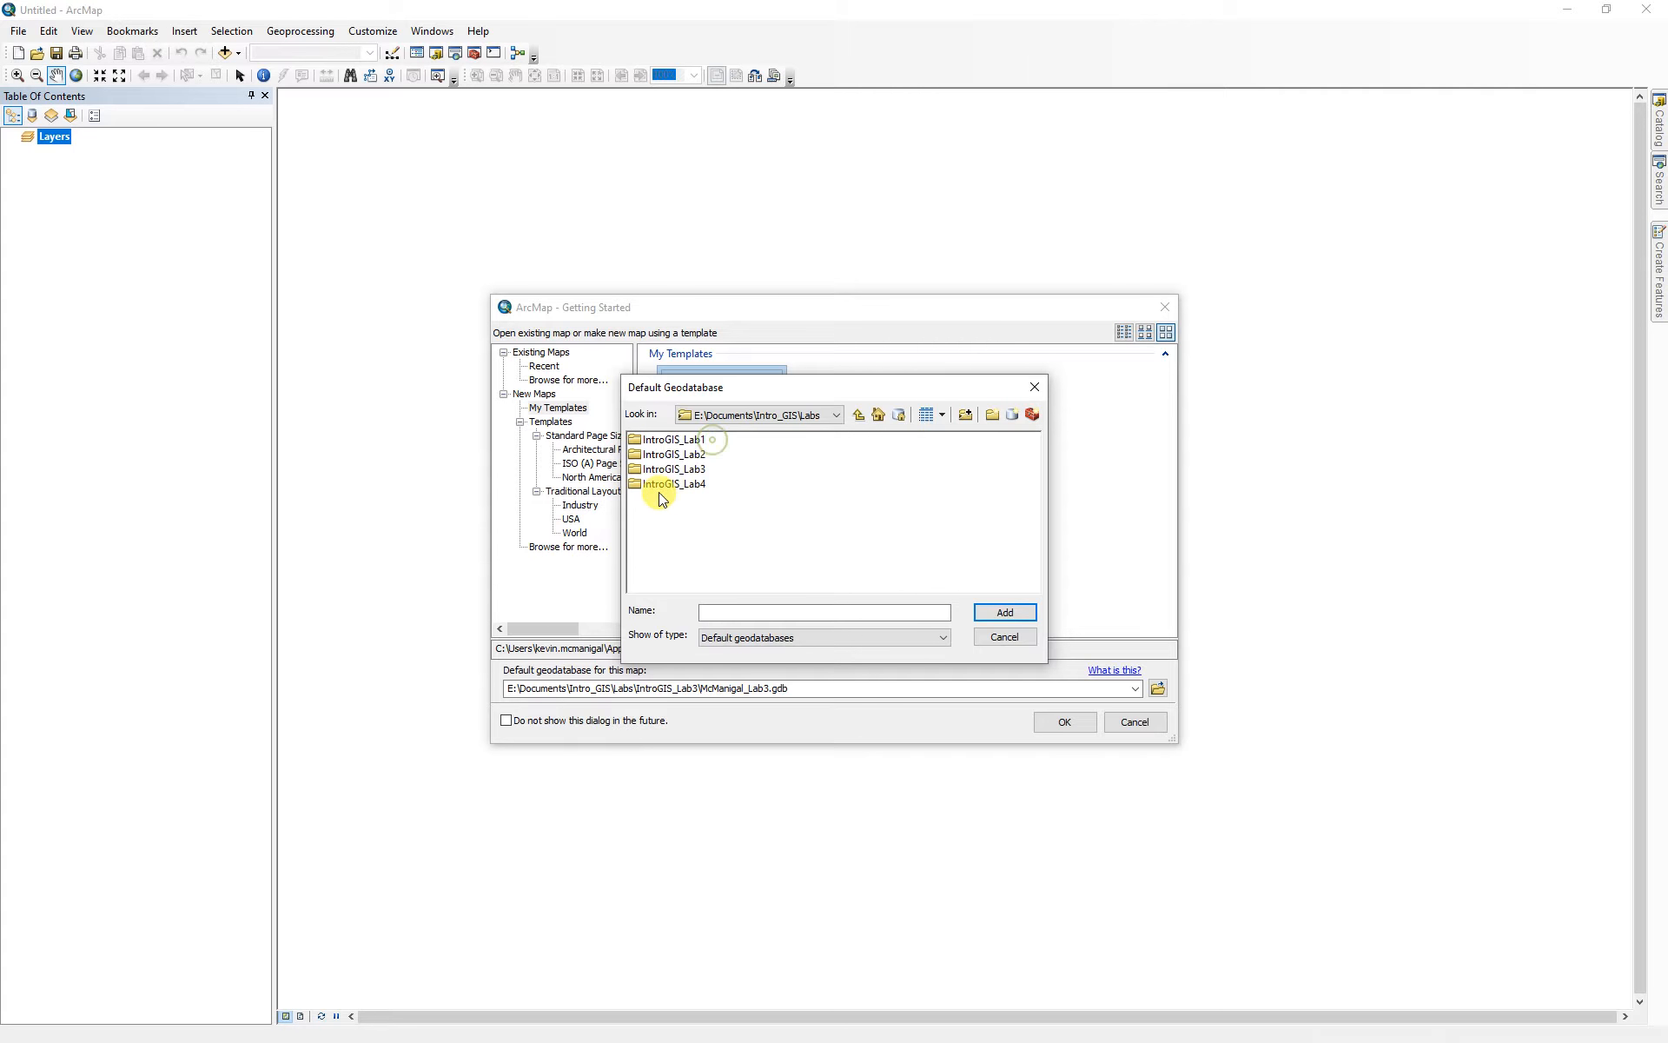
double_click(666, 485)
click(680, 455)
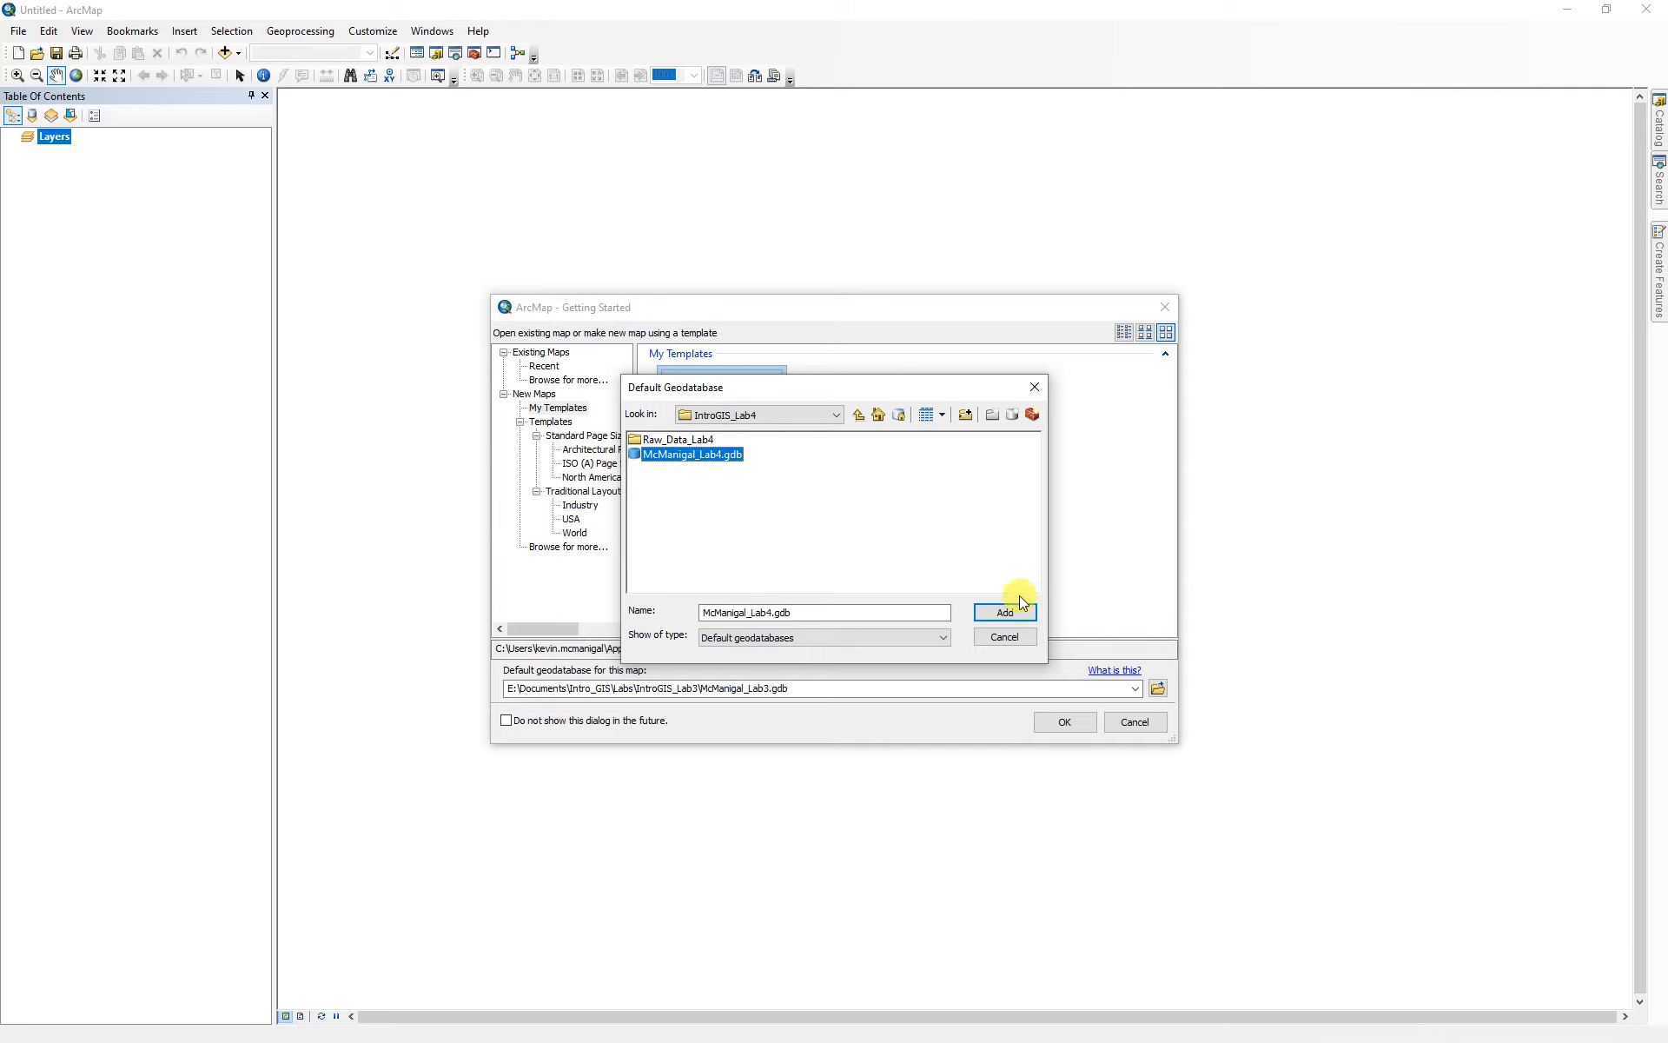
click(1004, 613)
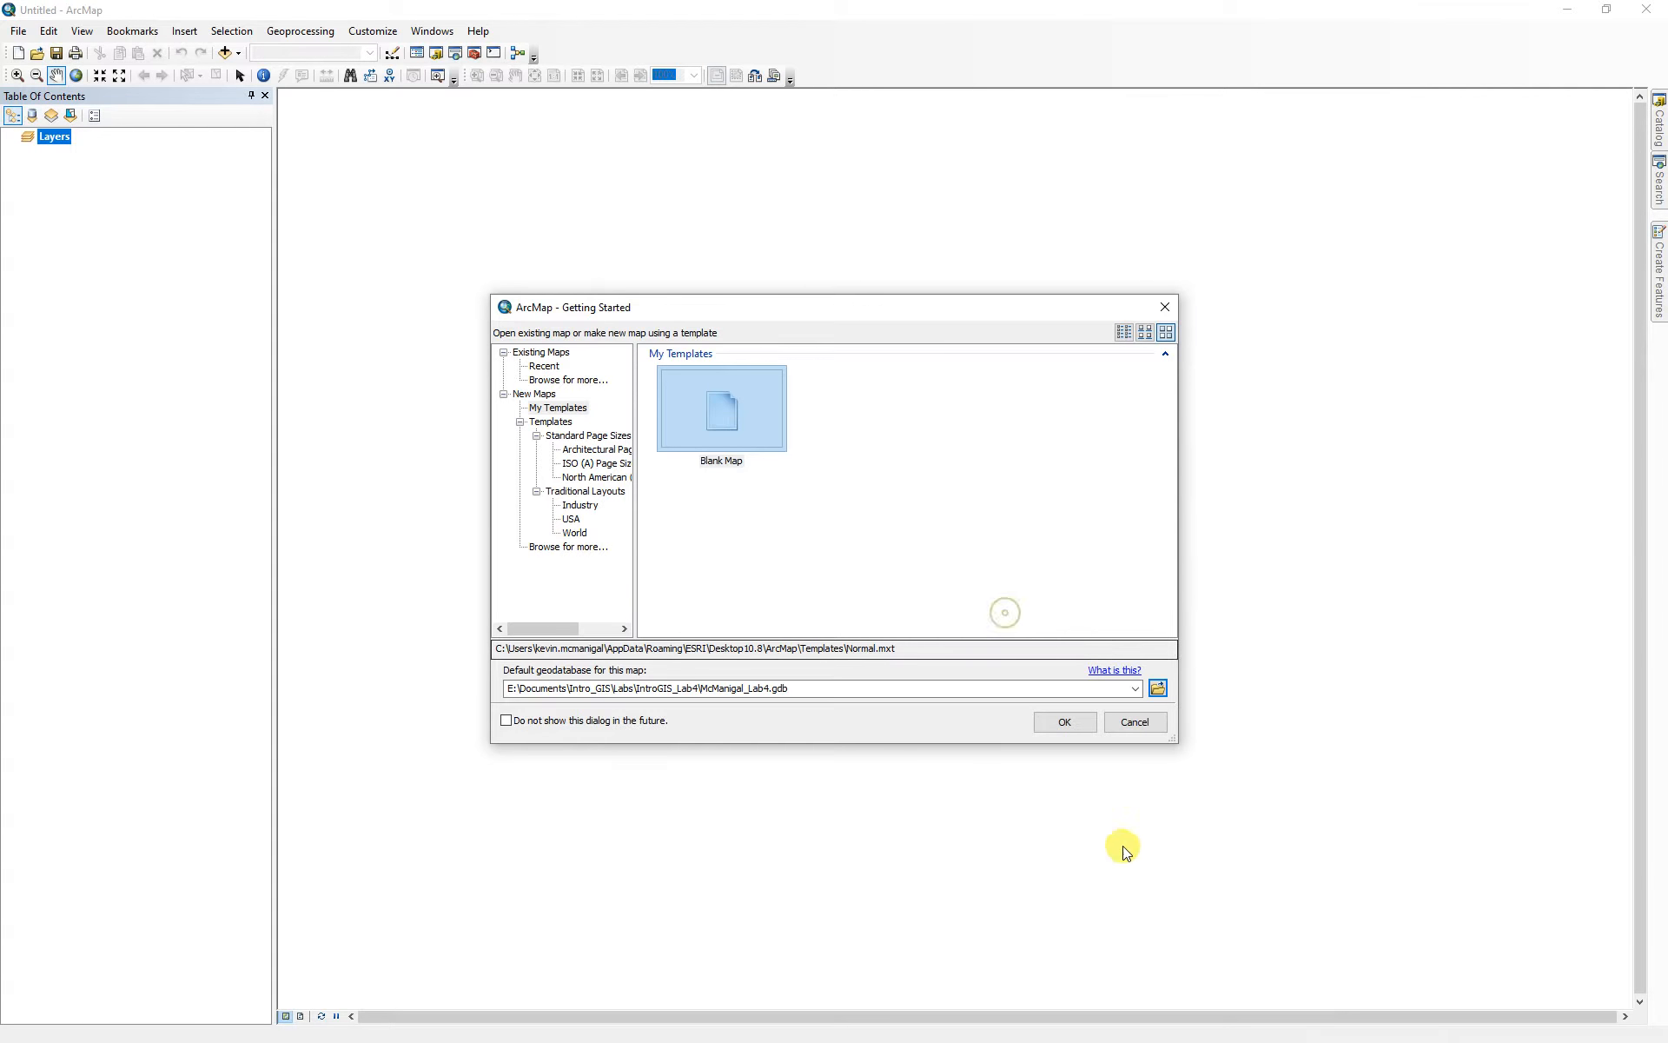
- Create the blank map and set its document properties to store relative pathnames to data sources
click(1076, 729)
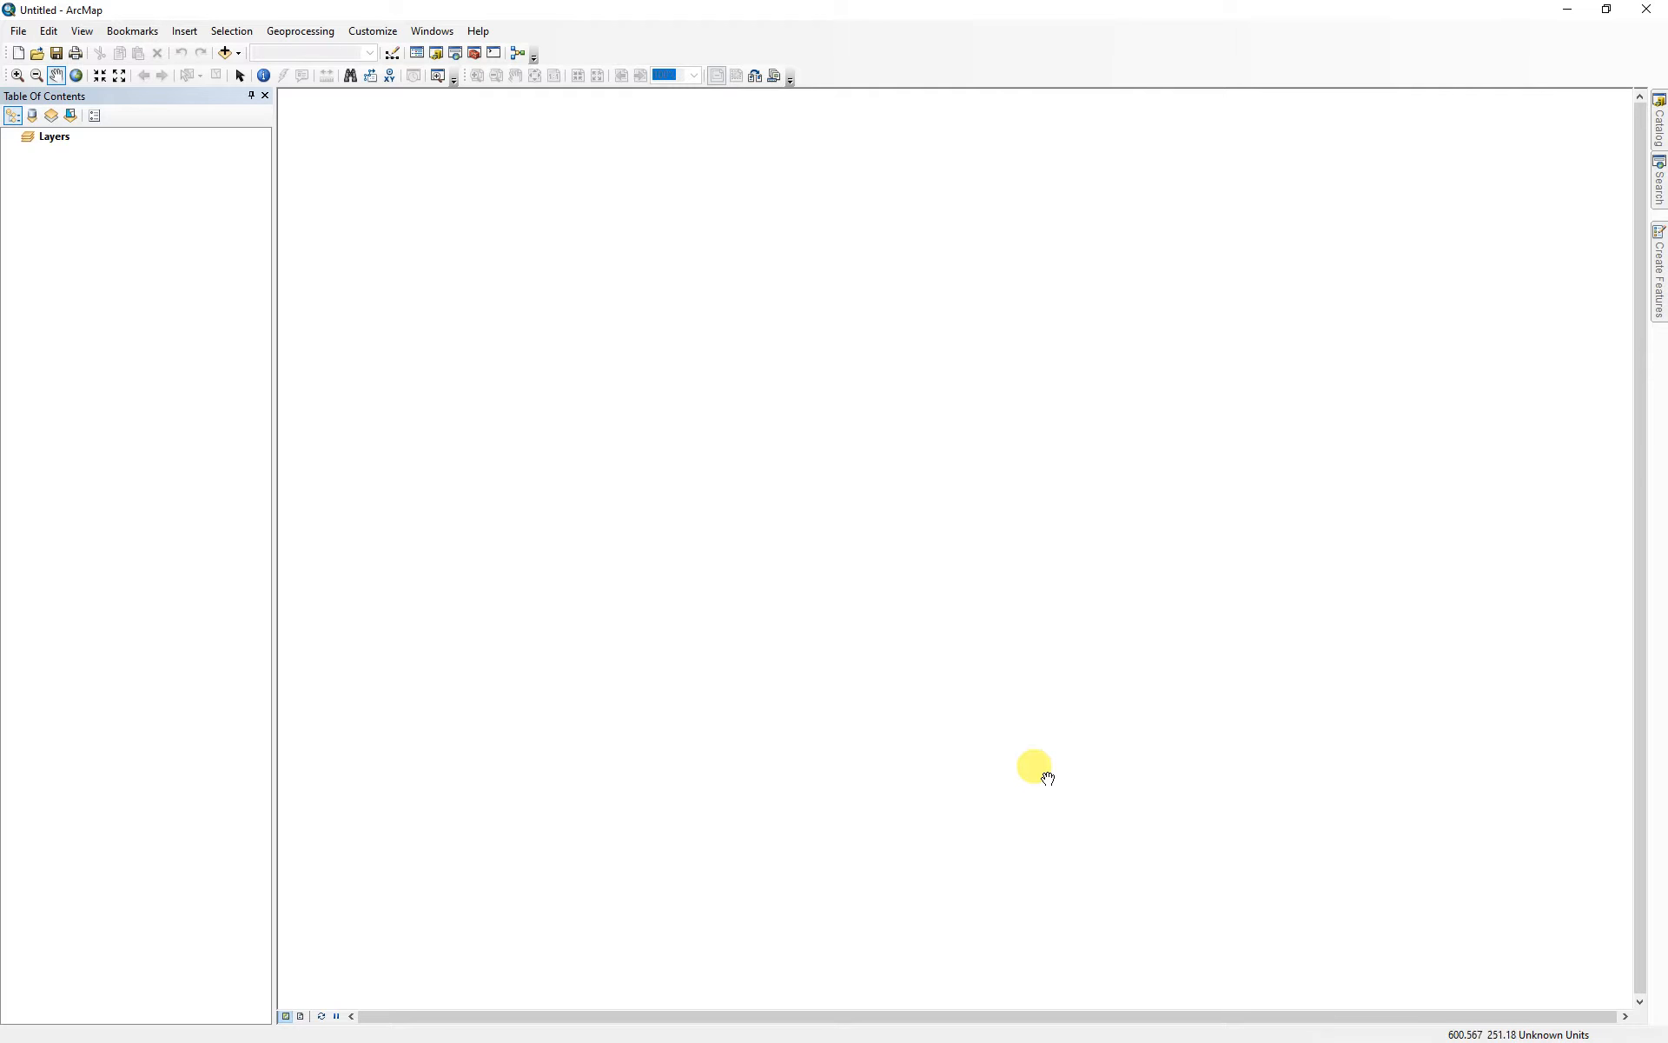
click(18, 33)
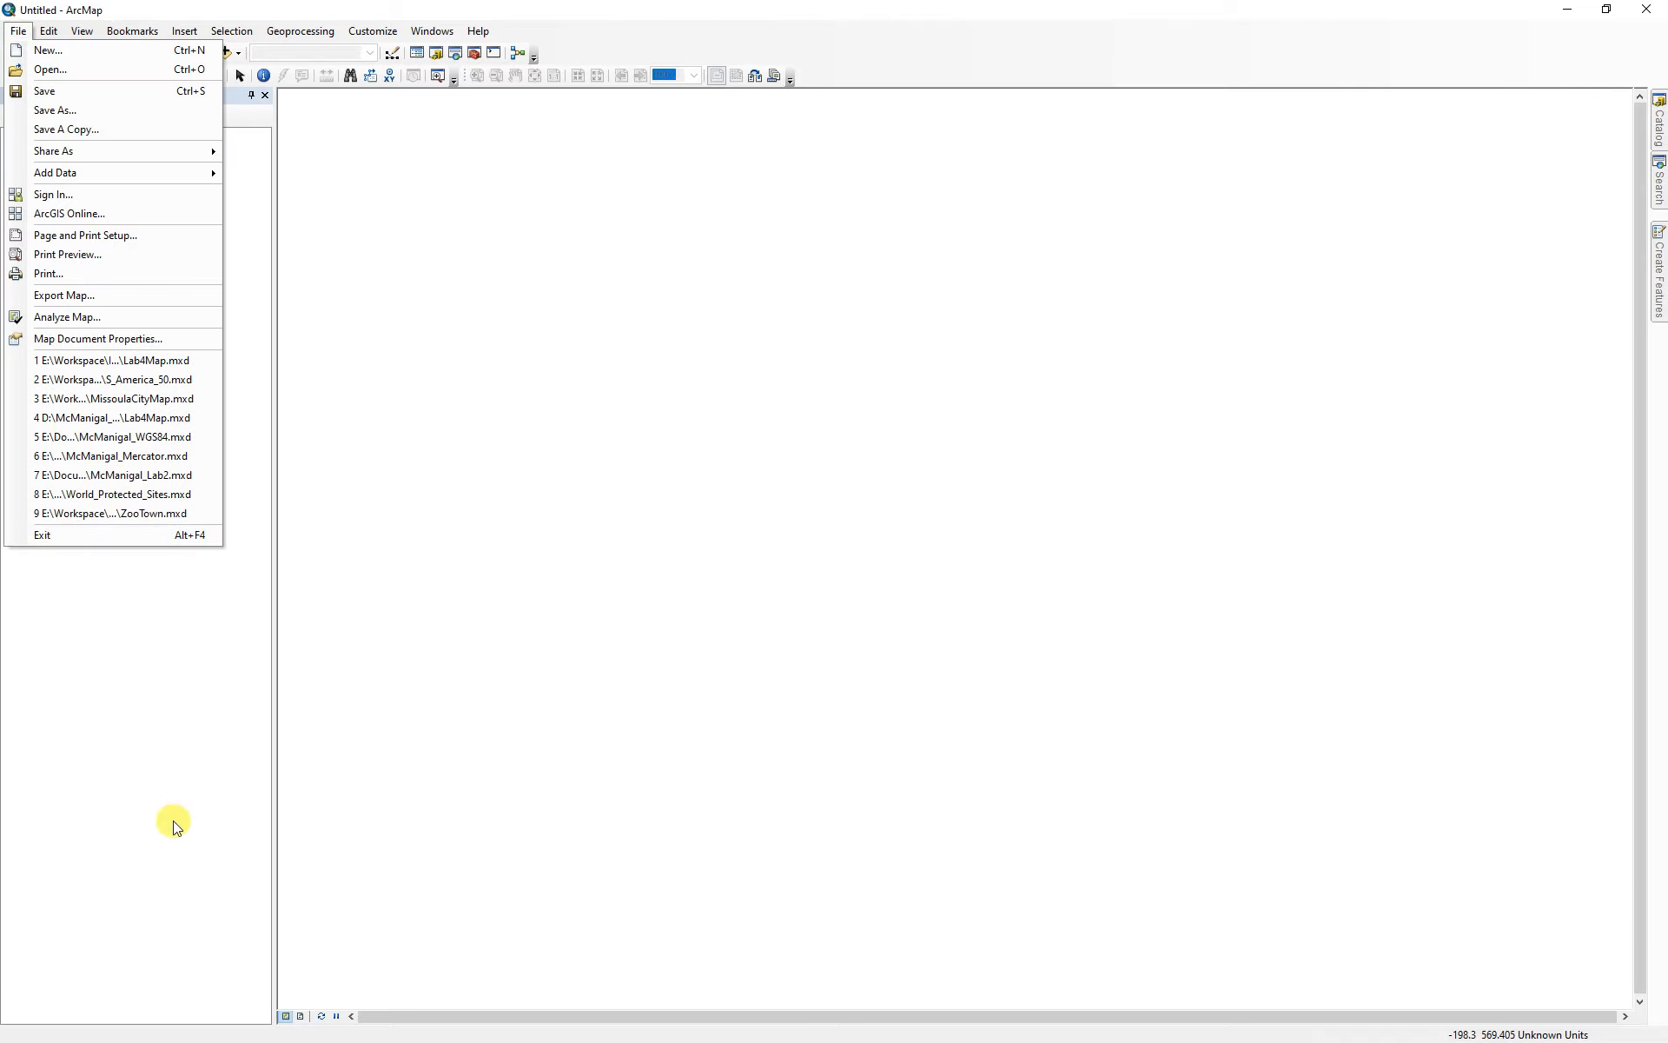
click(75, 338)
click(762, 711)
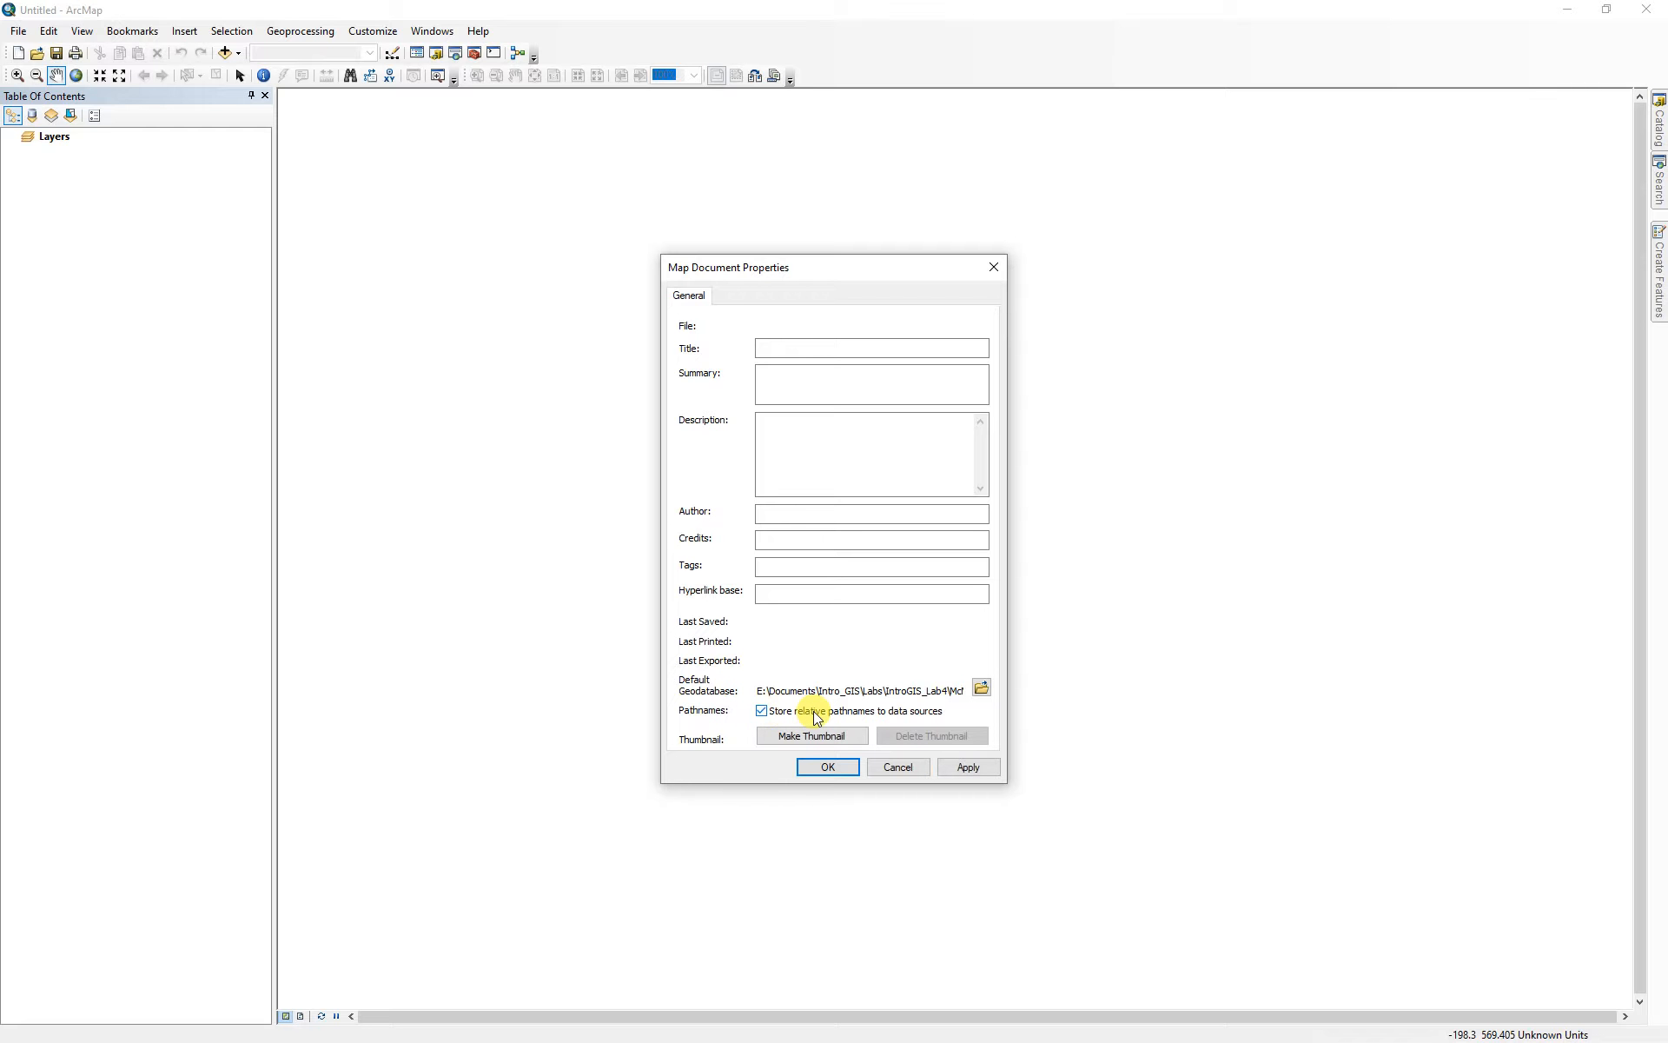
click(826, 770)
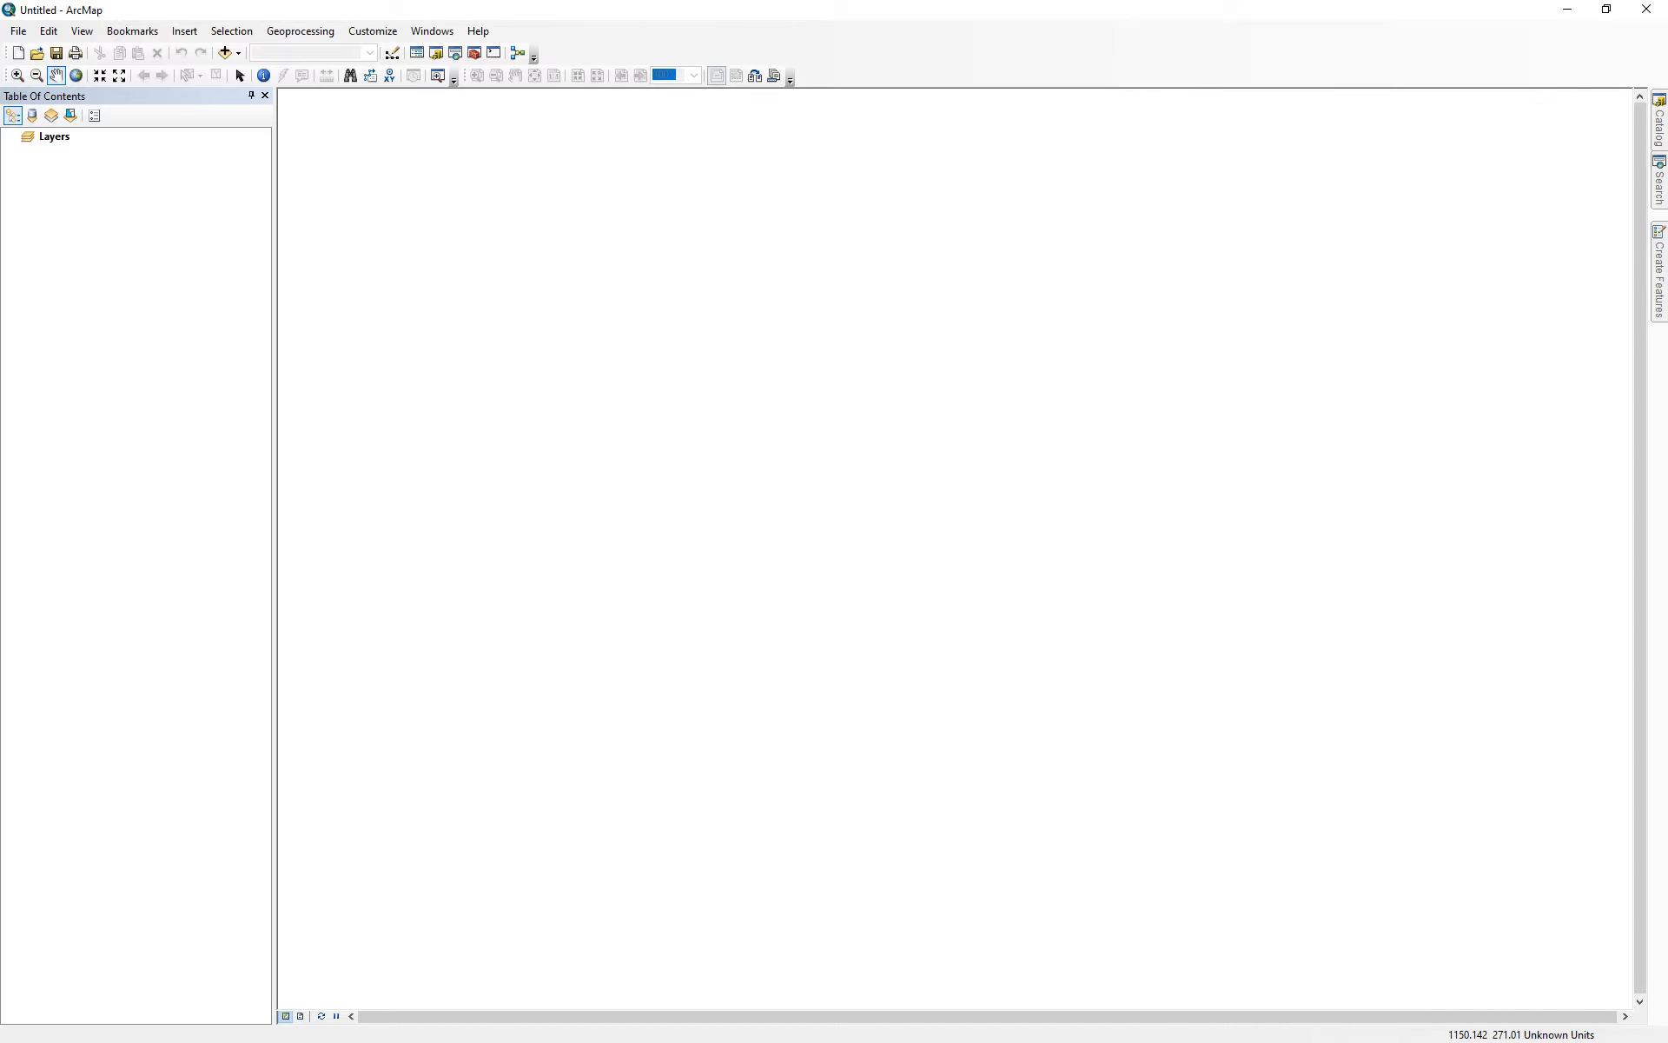
- Add the states and County feature classes from the Lab 4 geodatabase's Montana_Data dataset to the map
click(226, 54)
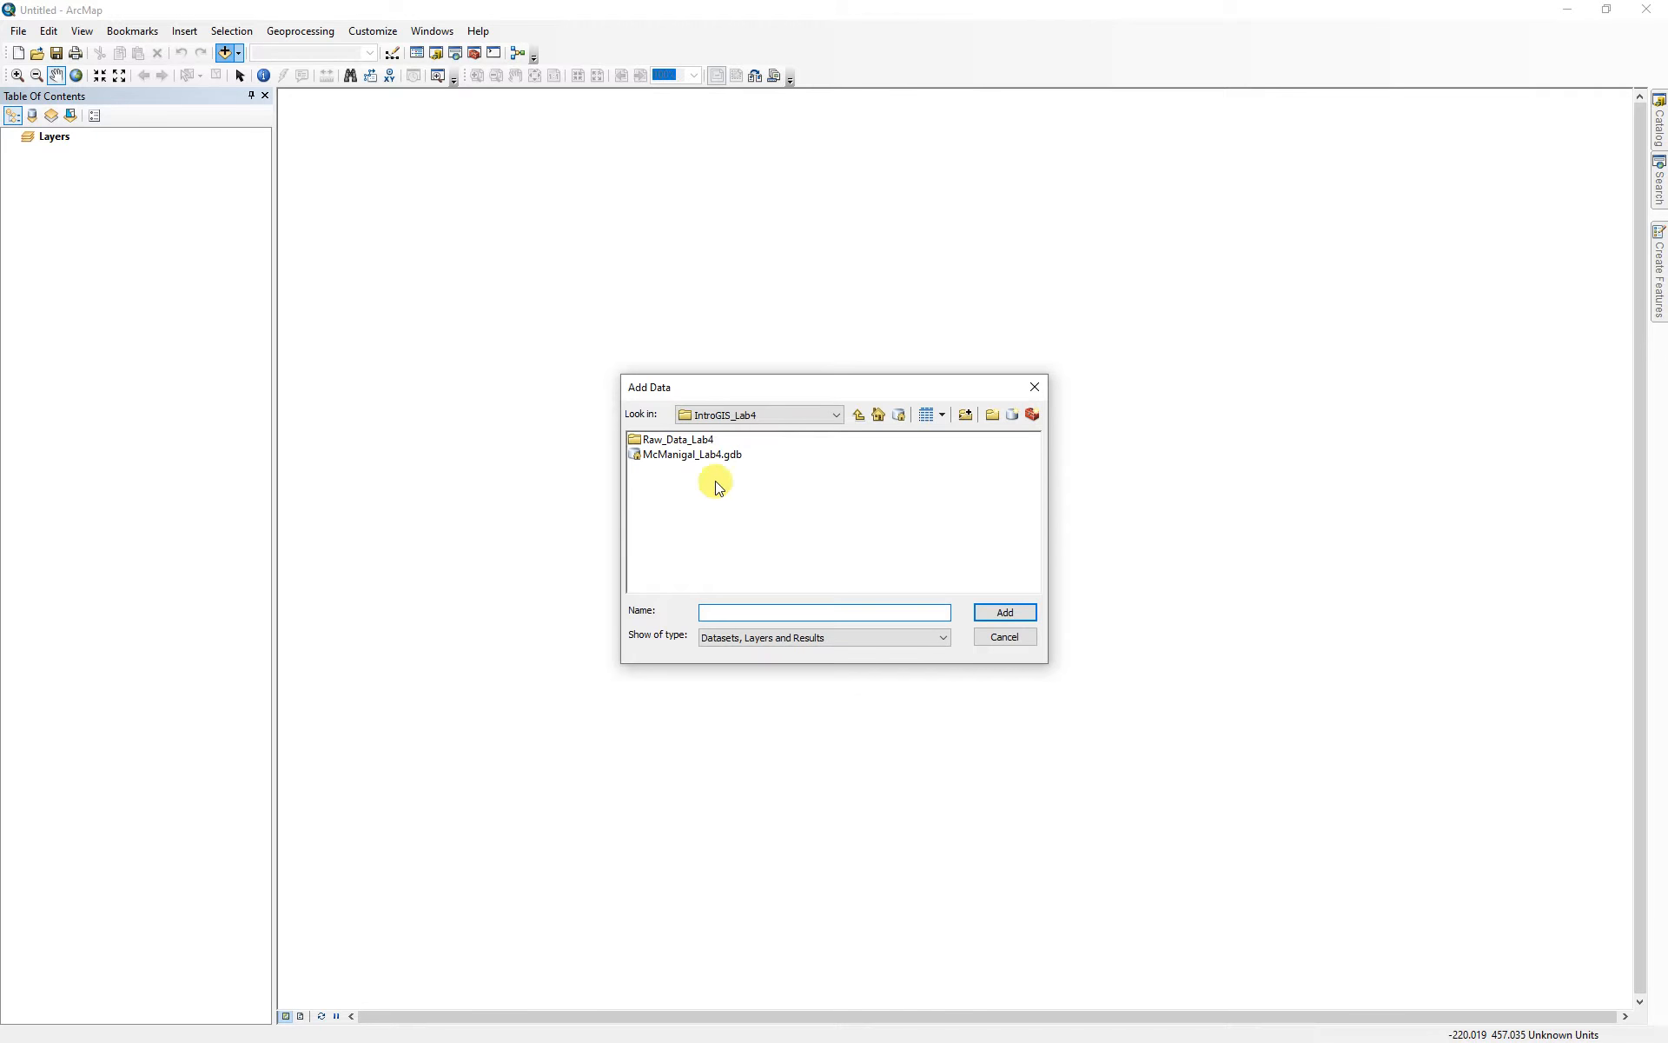
double_click(684, 456)
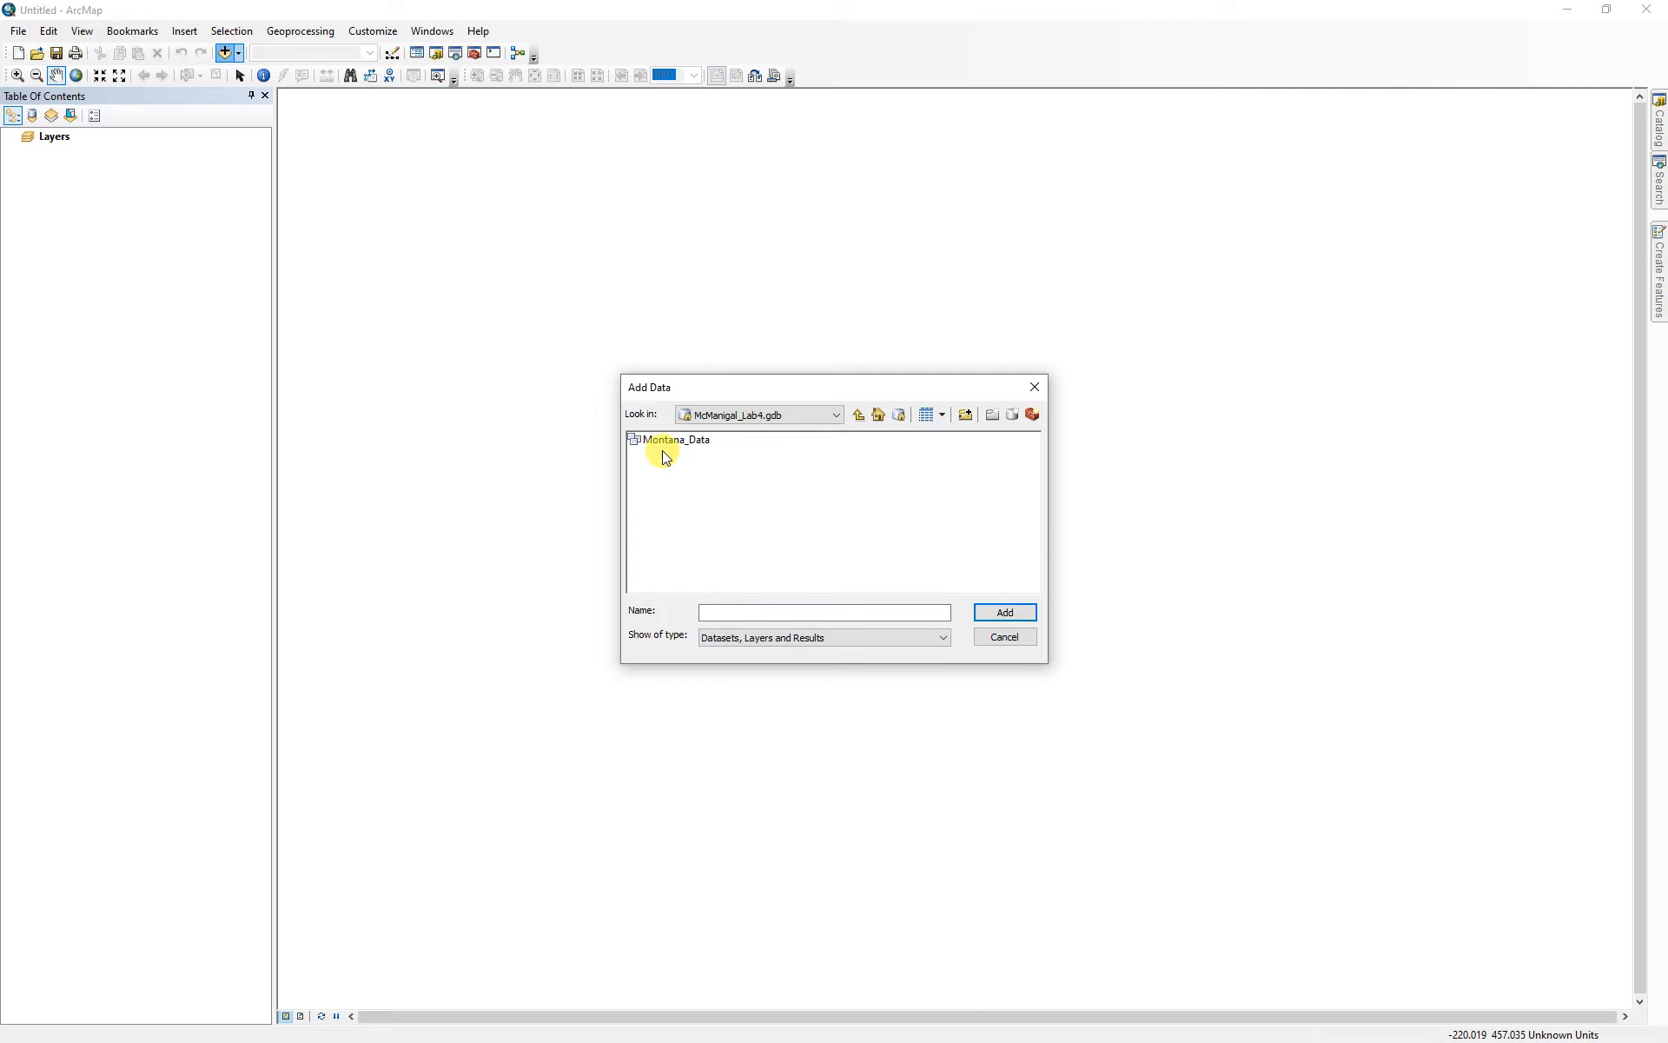
double_click(662, 443)
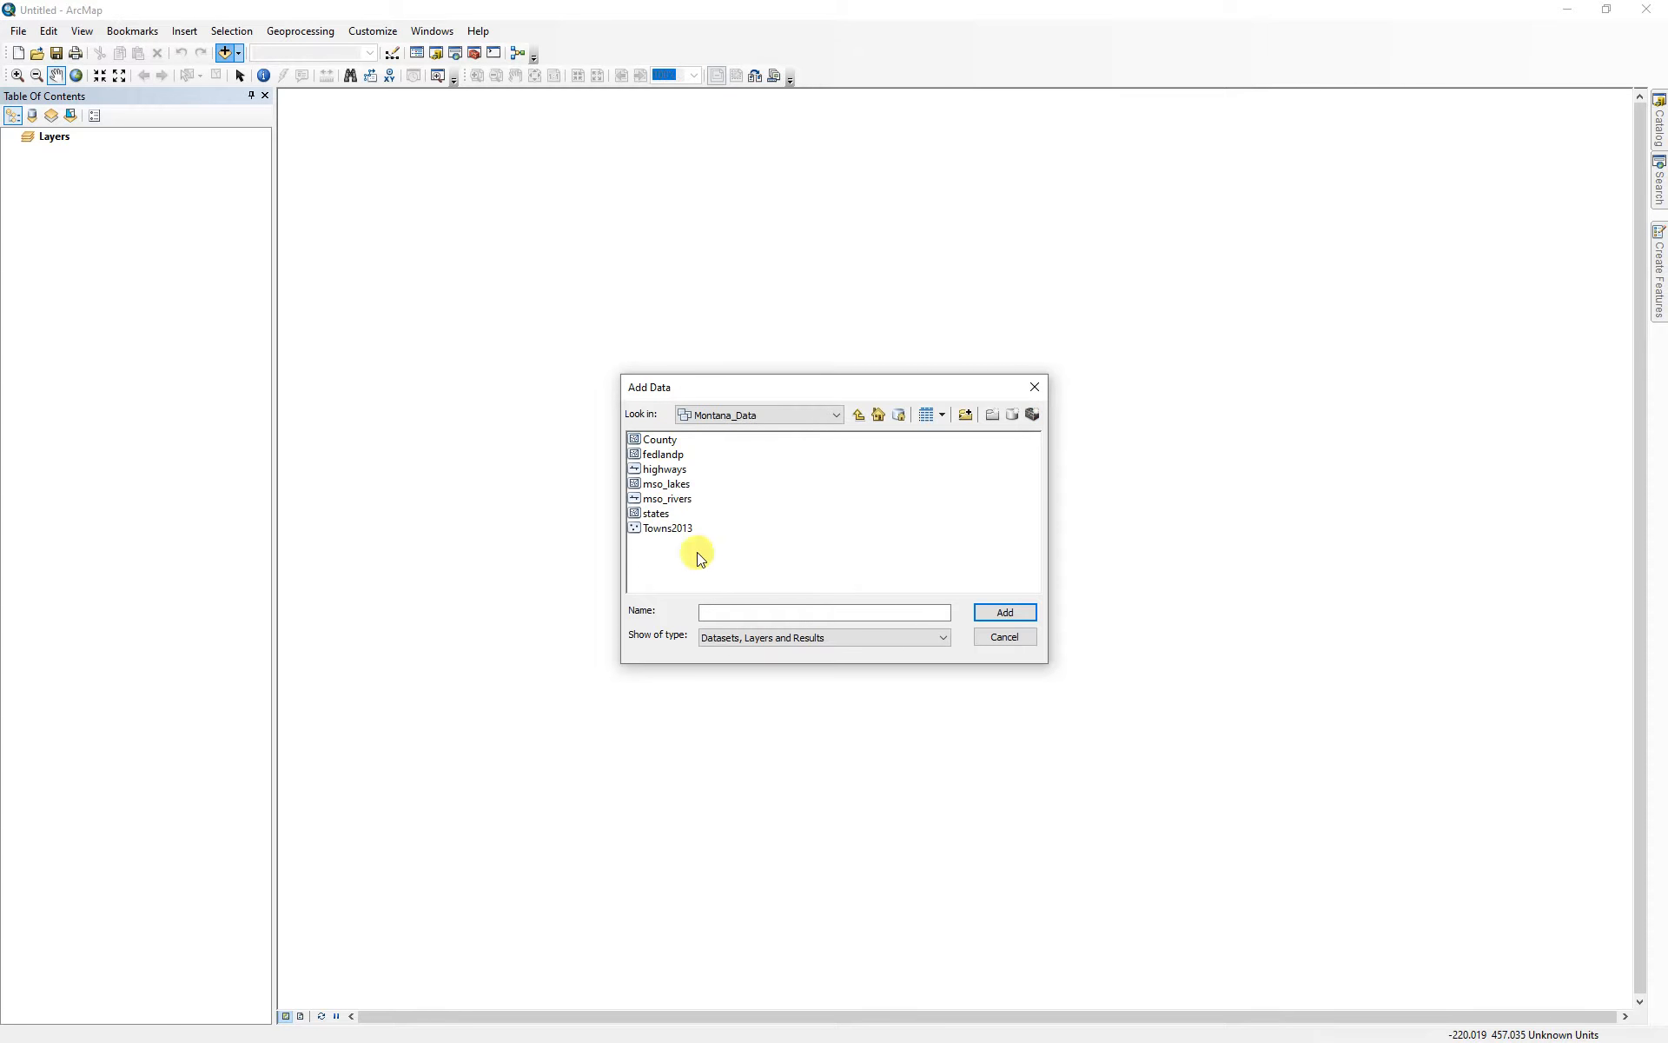
click(657, 513)
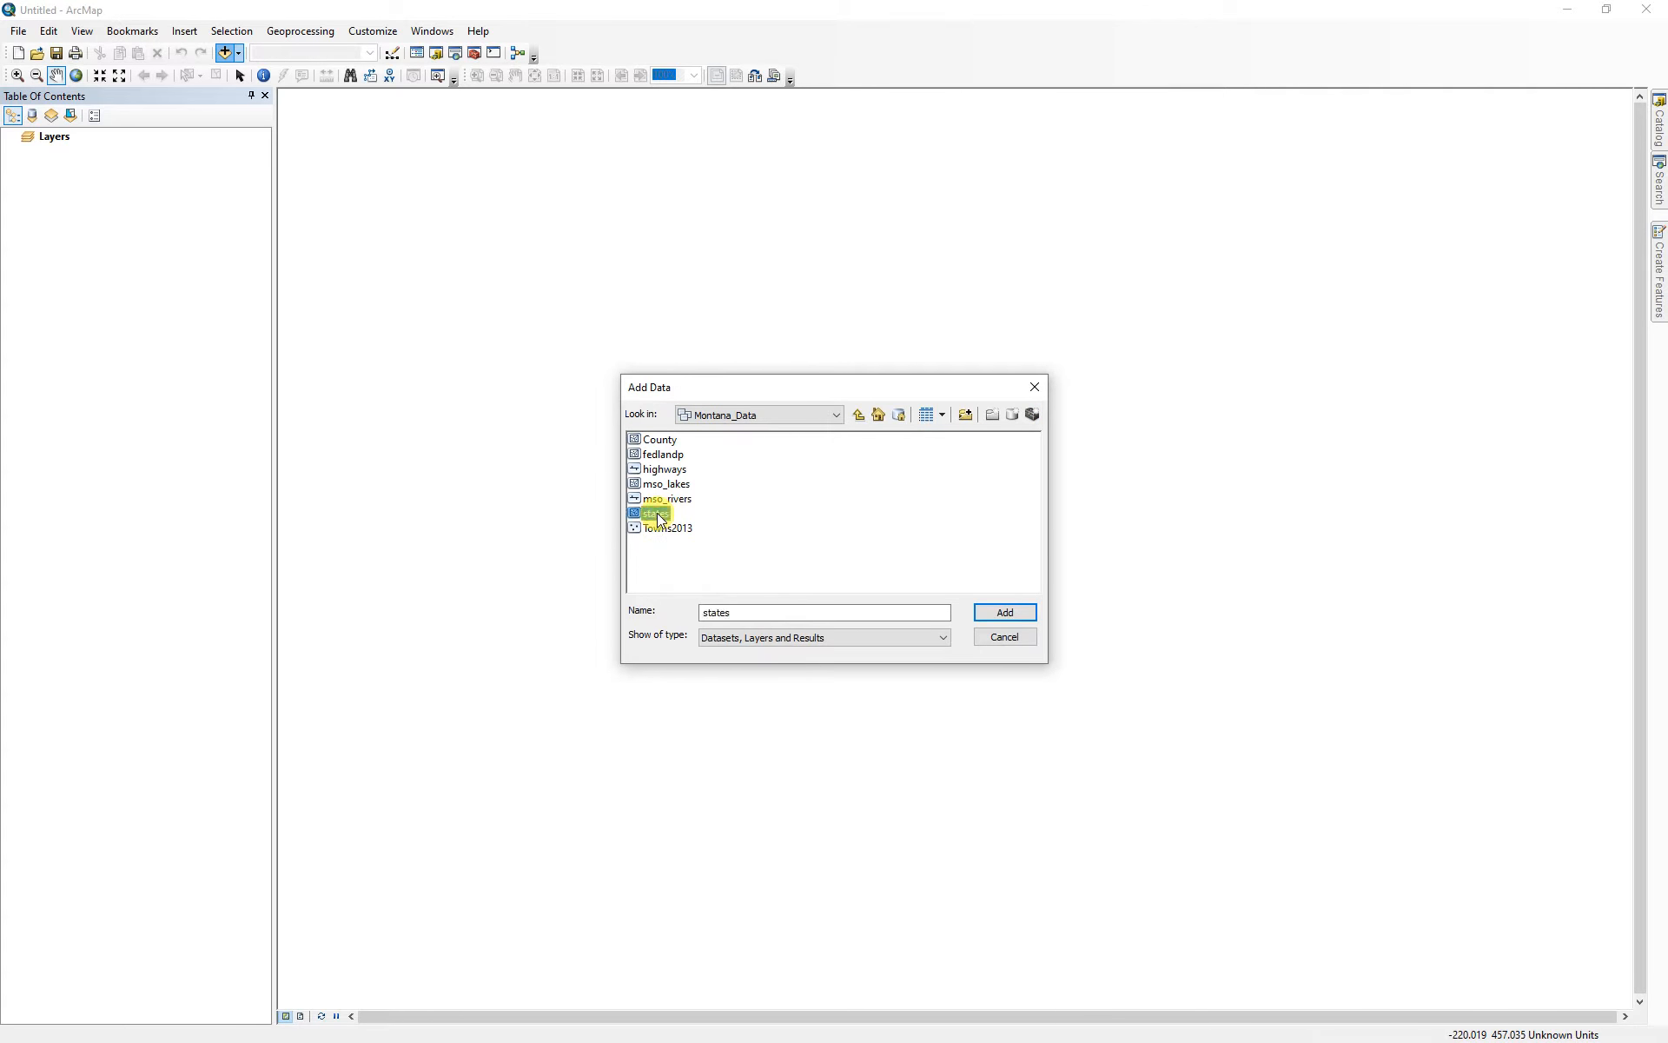
ctrl+click(669, 440)
click(1006, 613)
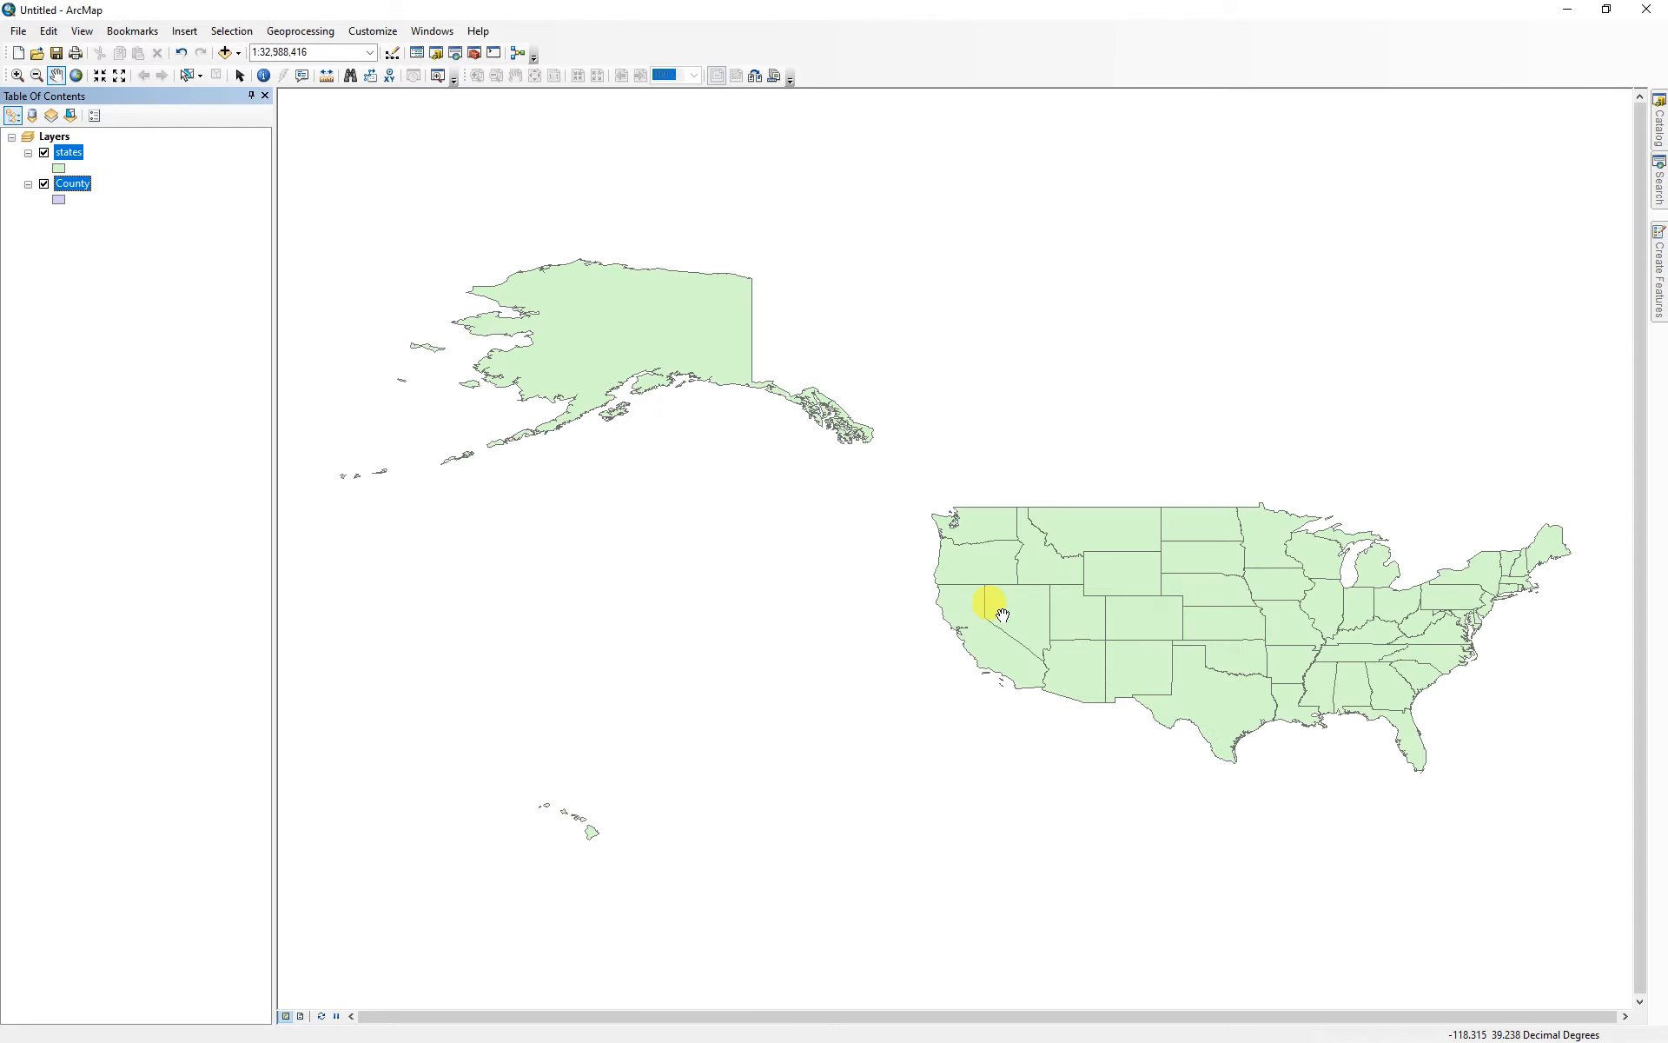
- Move the County layer above states in the drawing order and hide County
click(59, 200)
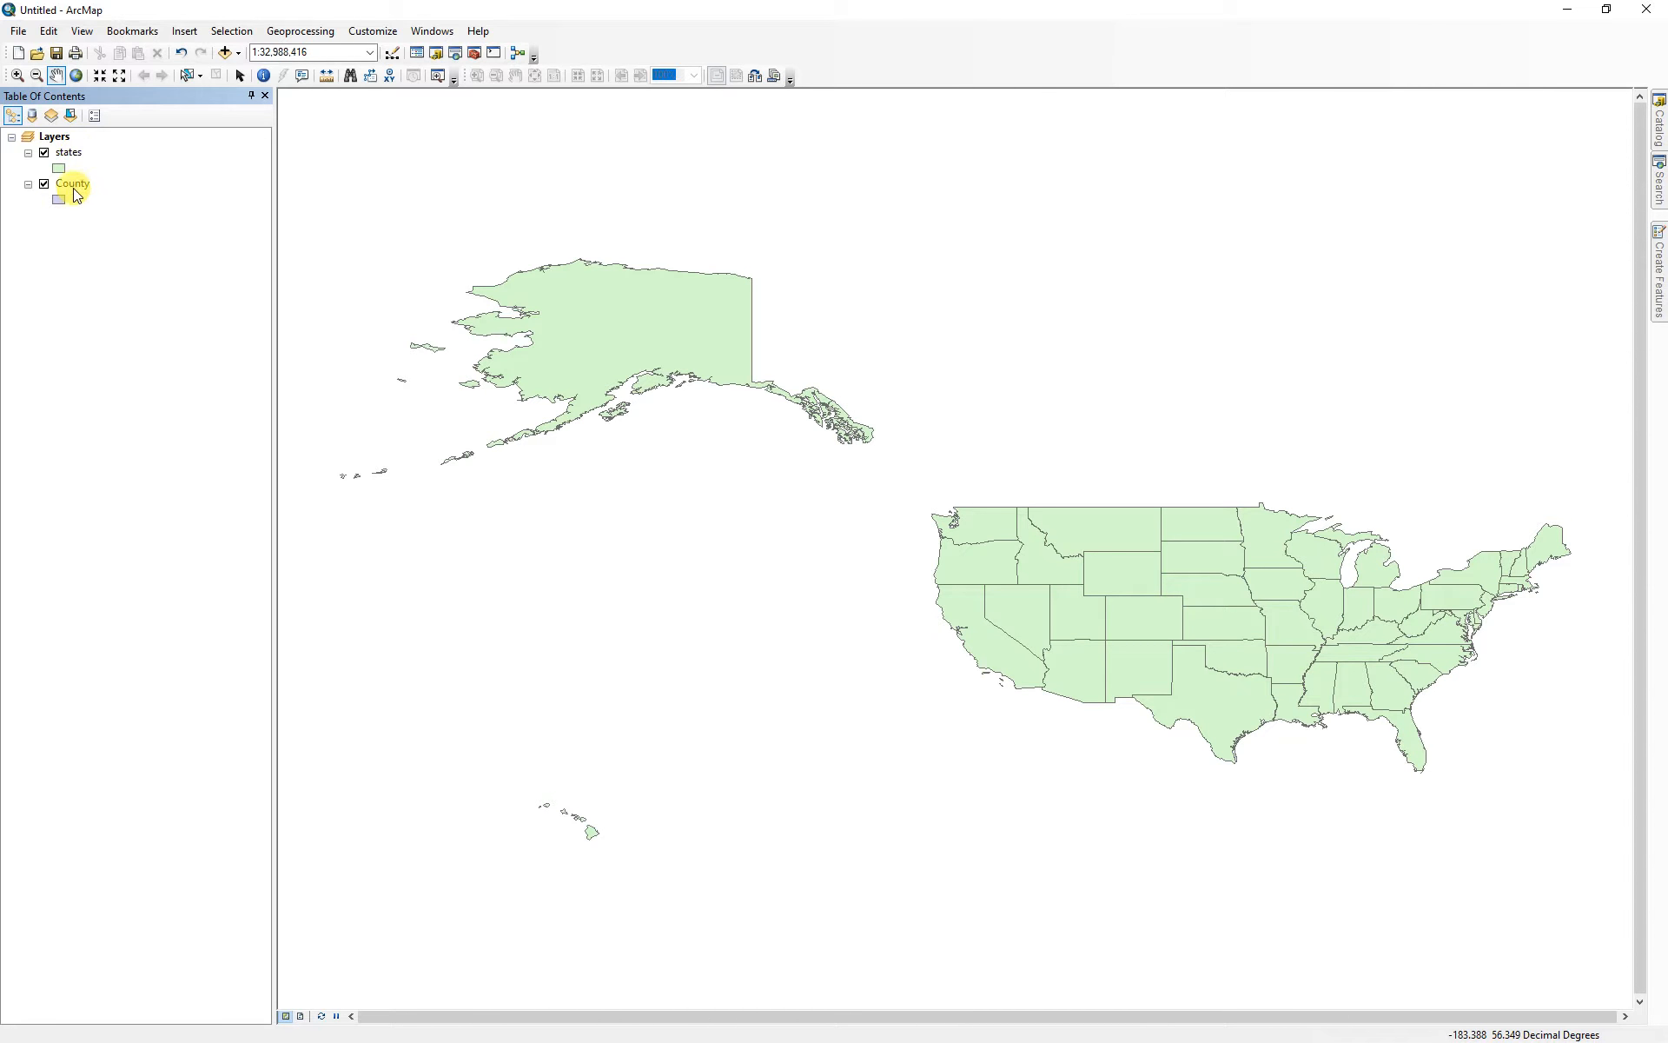
mouse_move(75, 187)
mouse_down()
mouse_move(54, 148)
mouse_move(69, 143)
mouse_up()
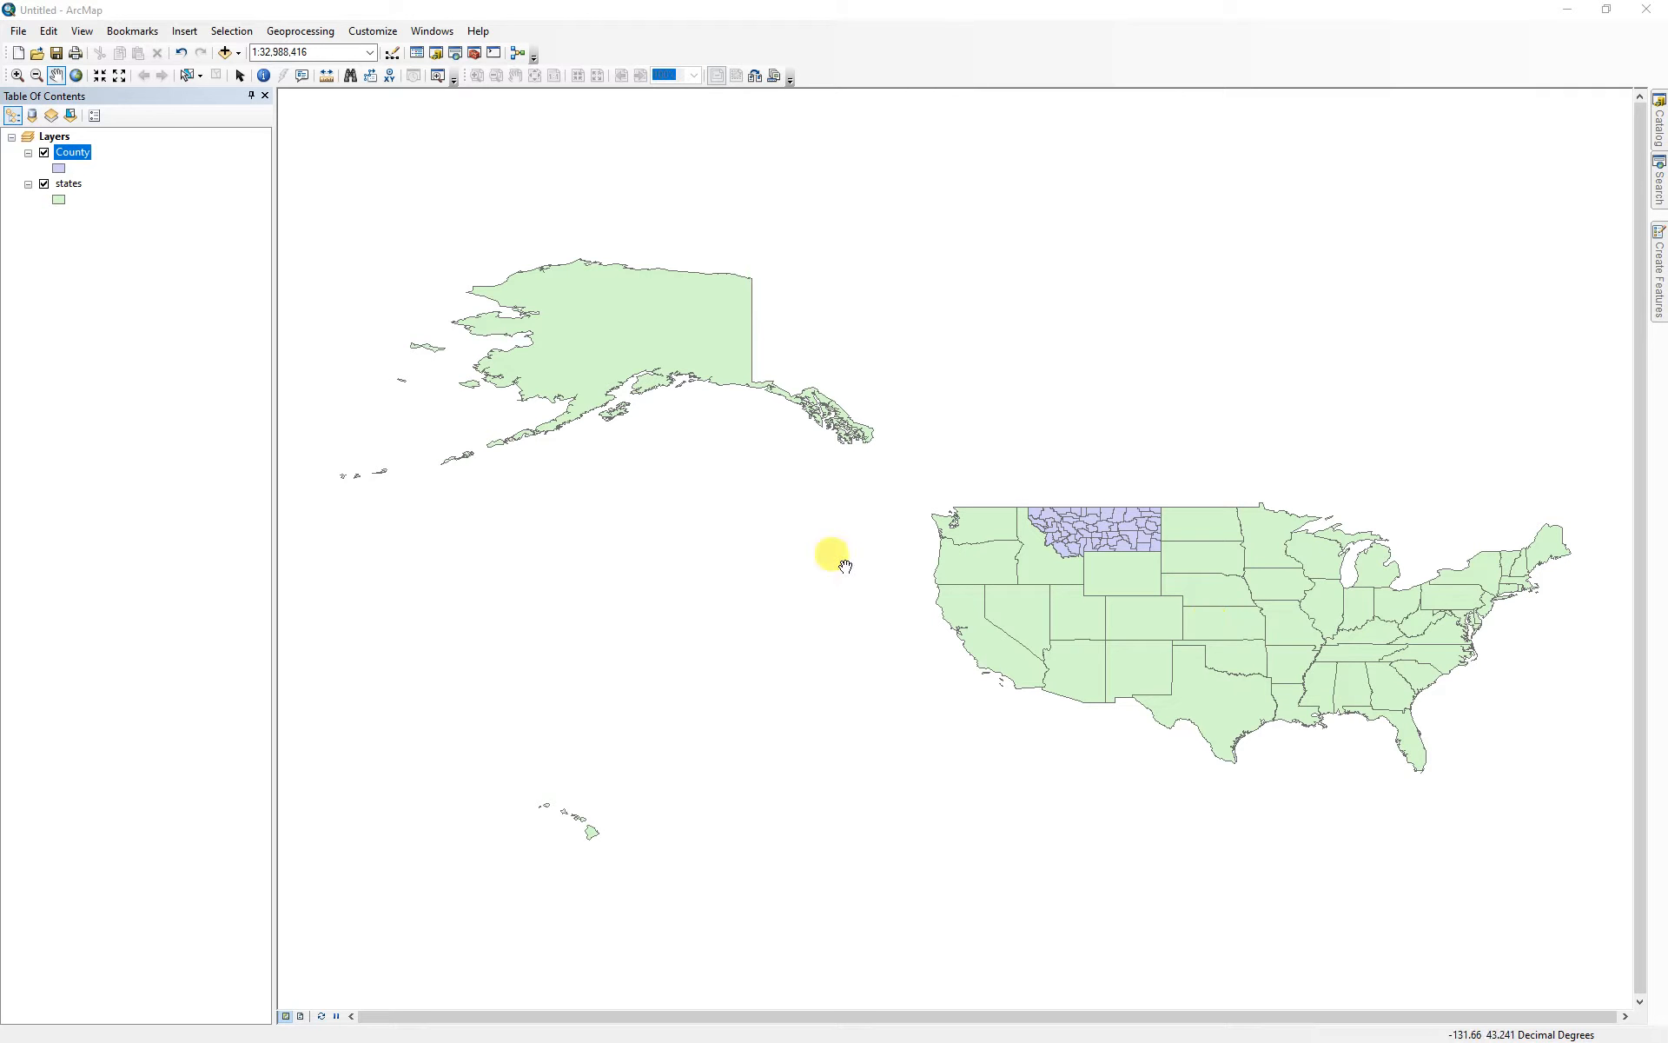
click(45, 154)
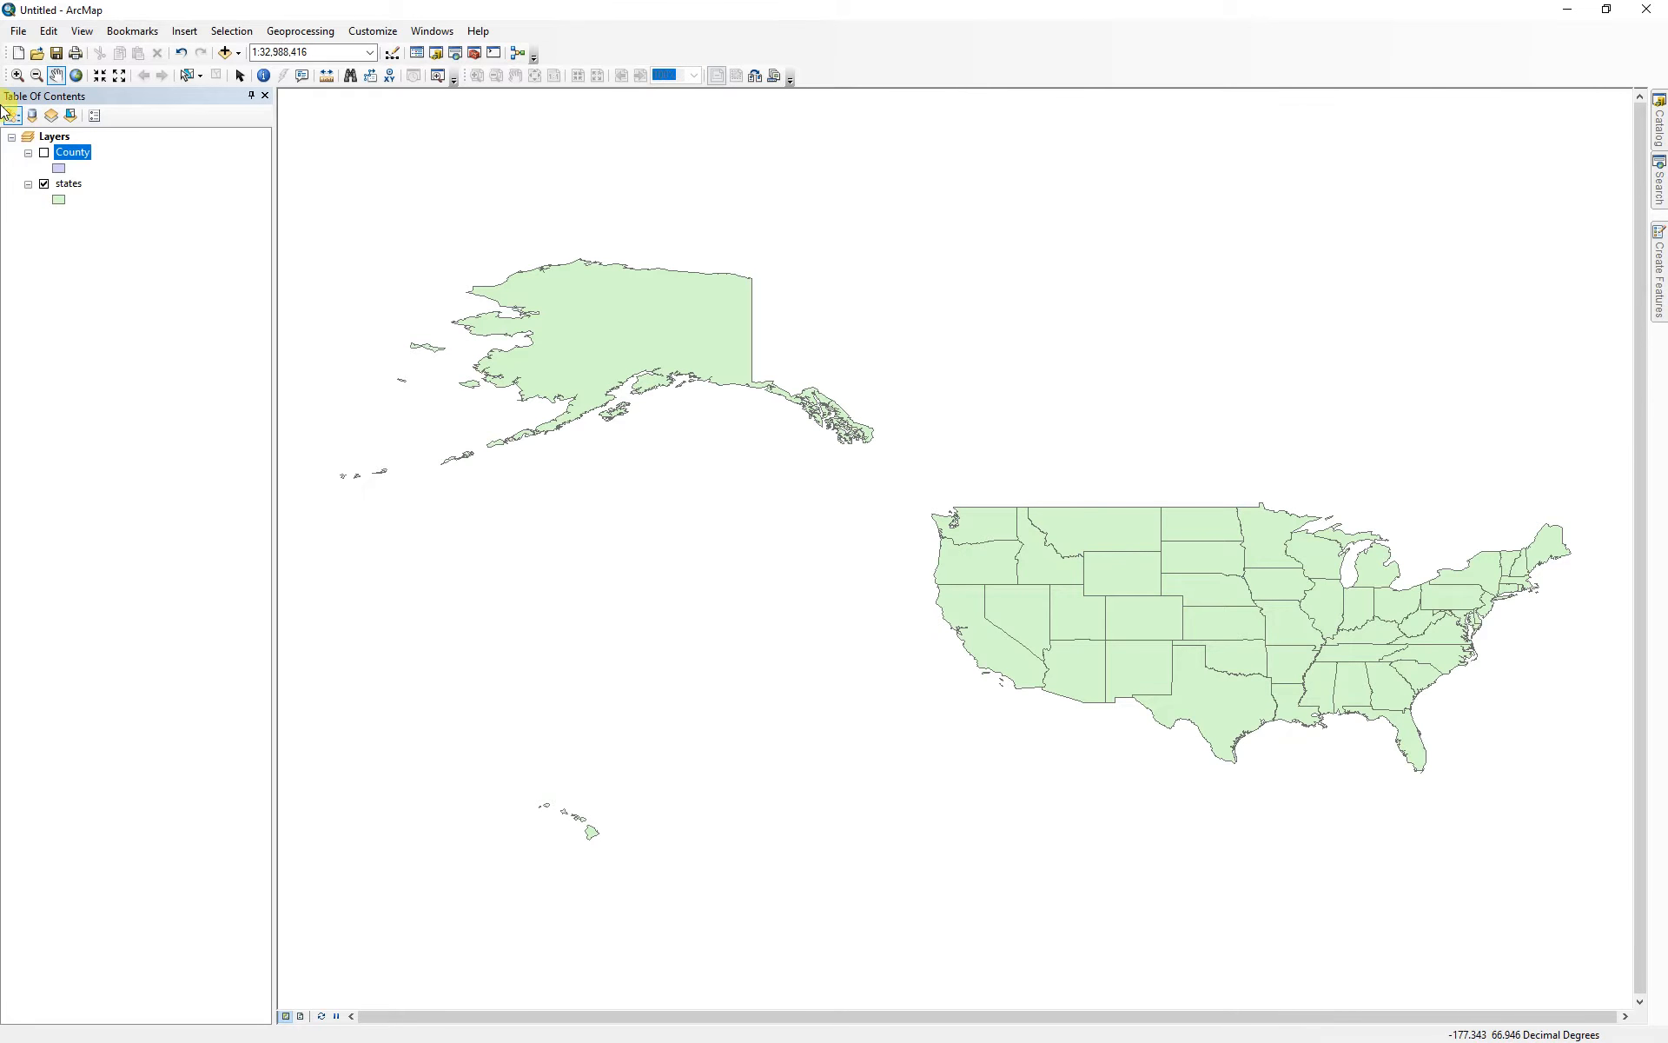
- Open the states attribute table and start a Select By Attributes query on it
click(68, 184)
right_click(69, 186)
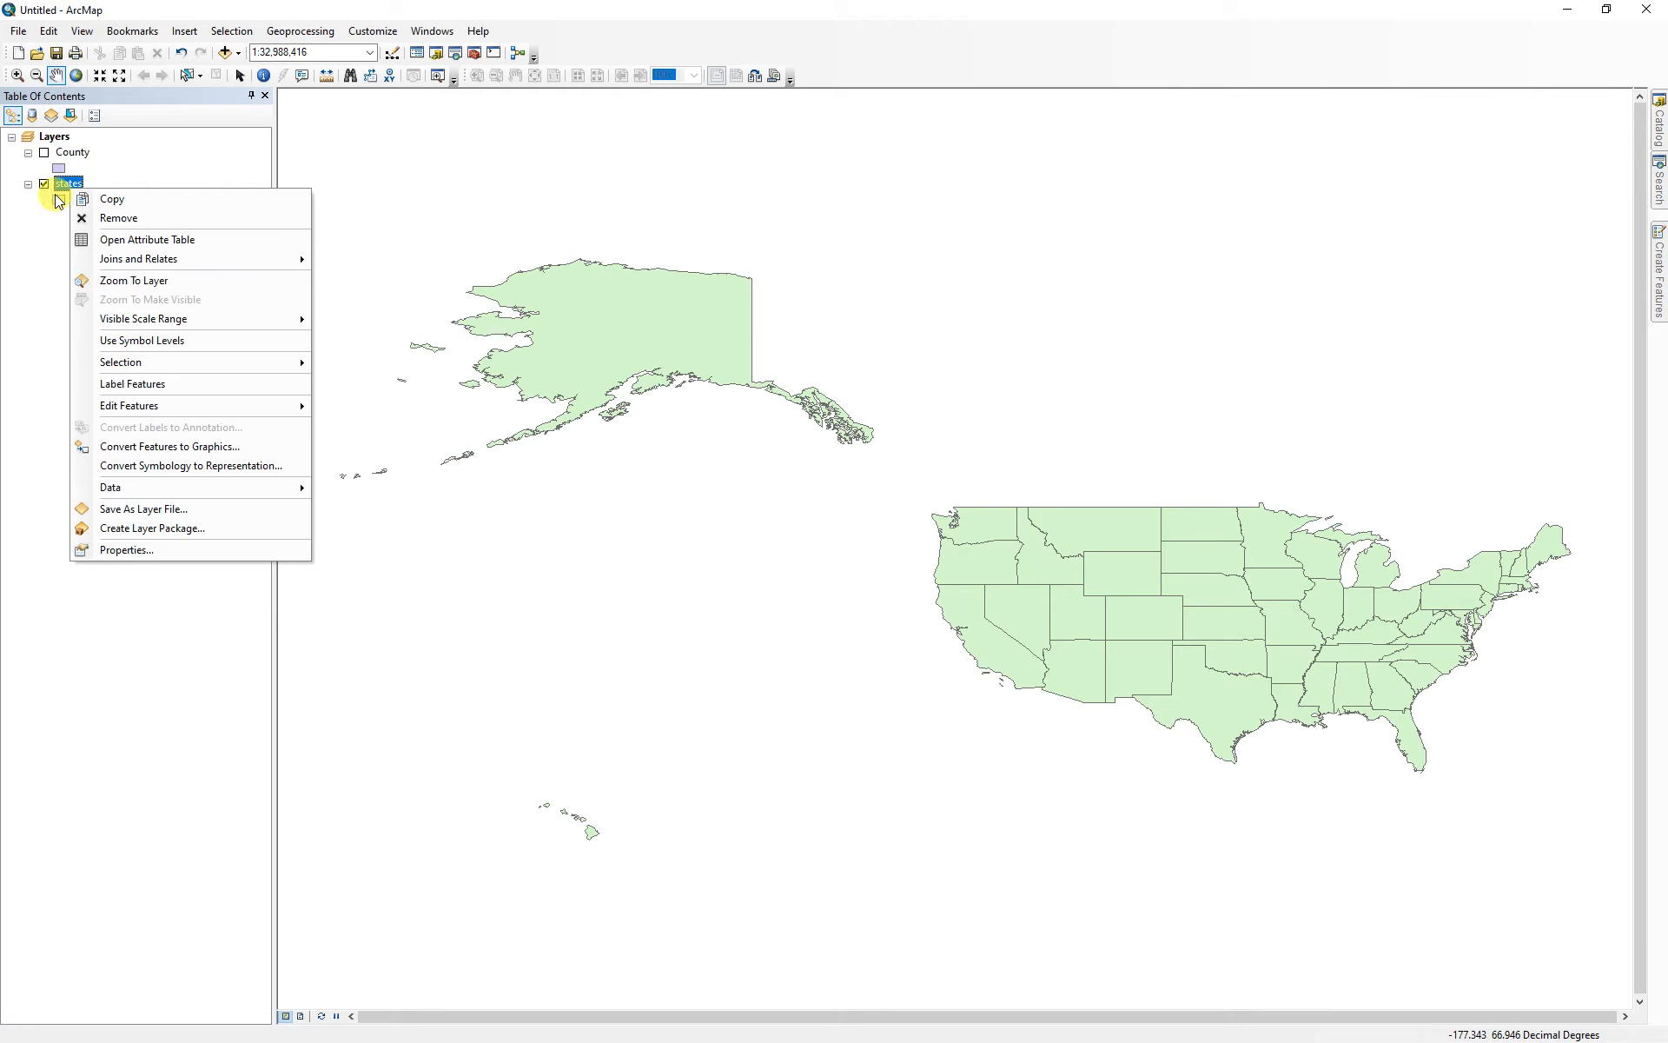
click(142, 245)
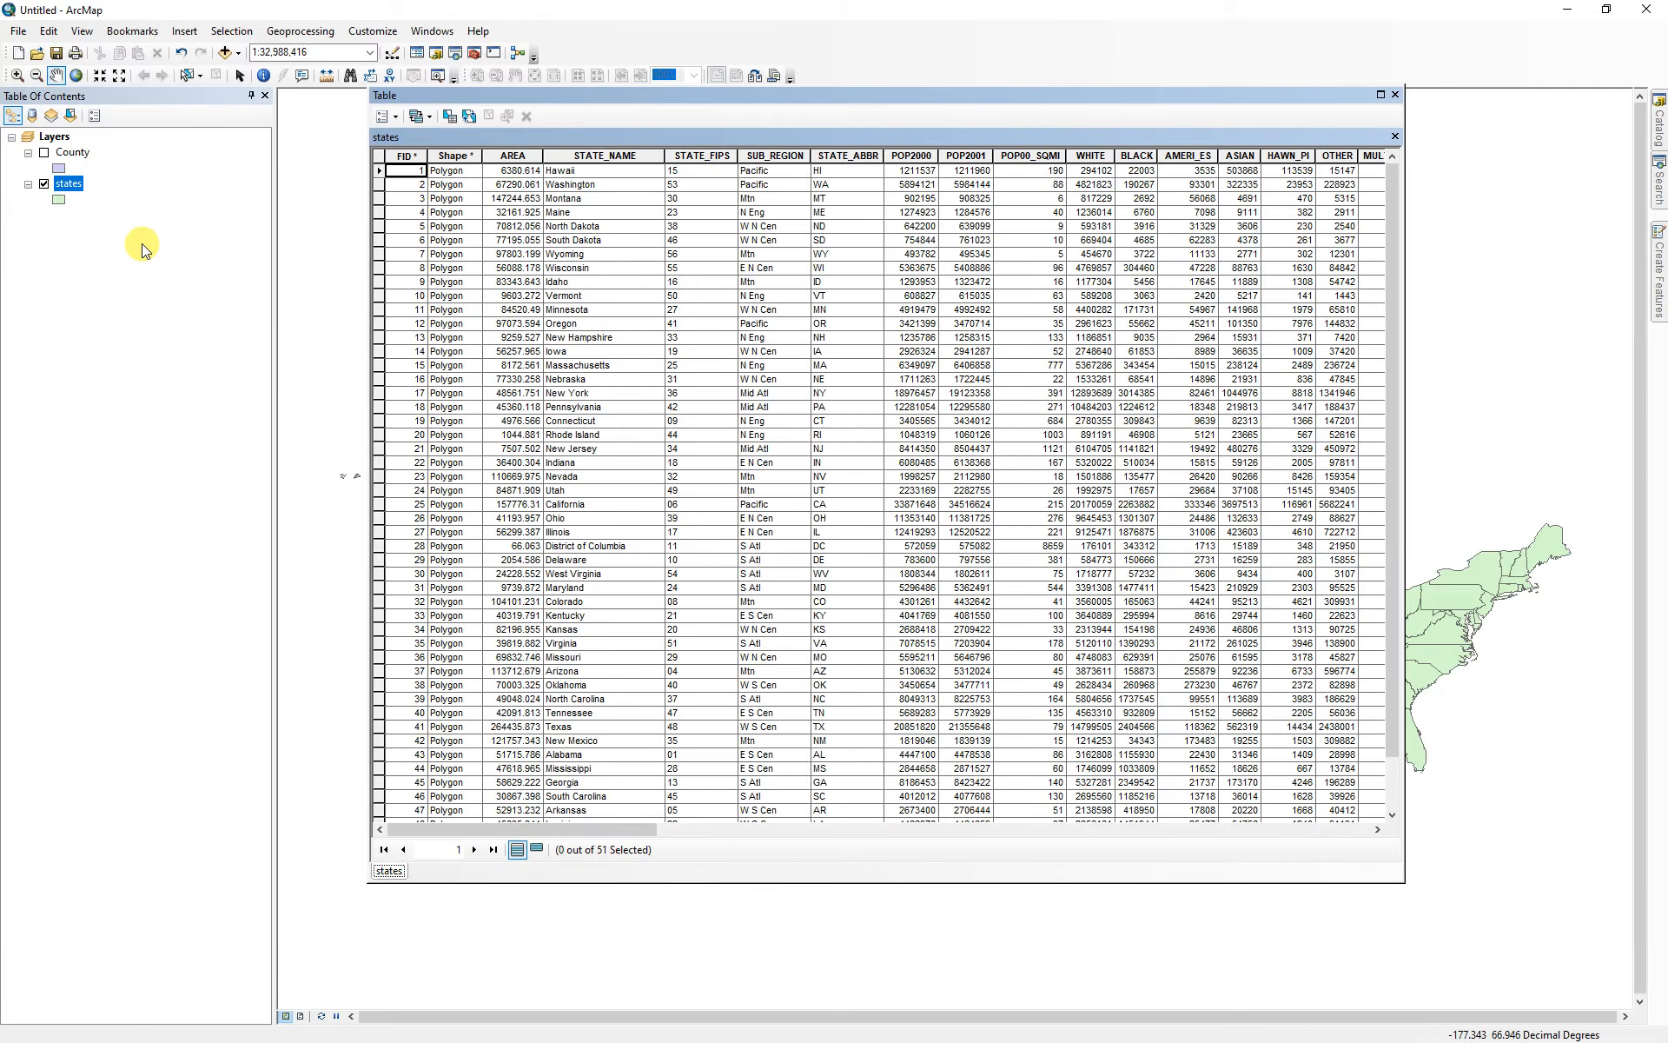
click(388, 117)
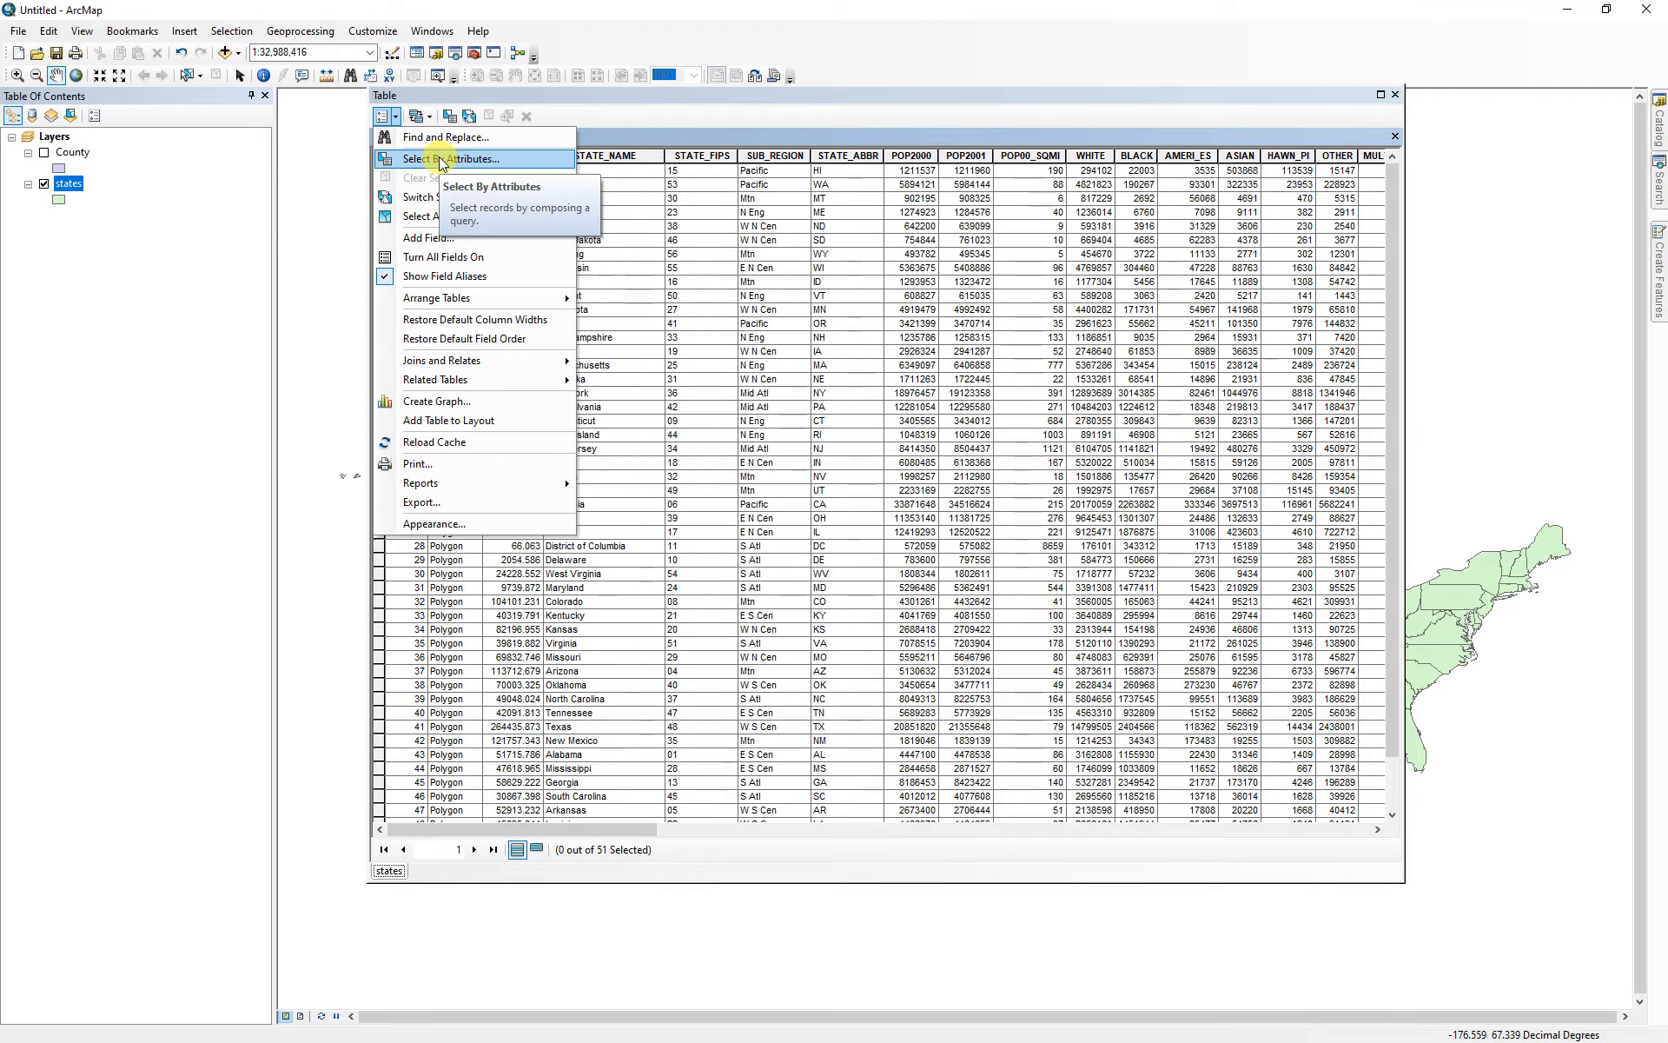
click(442, 161)
drag(152, 32, 821, 308)
- Build the expression STATE_NAME = 'Montana' from the field's unique values, verify it and apply it to select the record
double_click(737, 414)
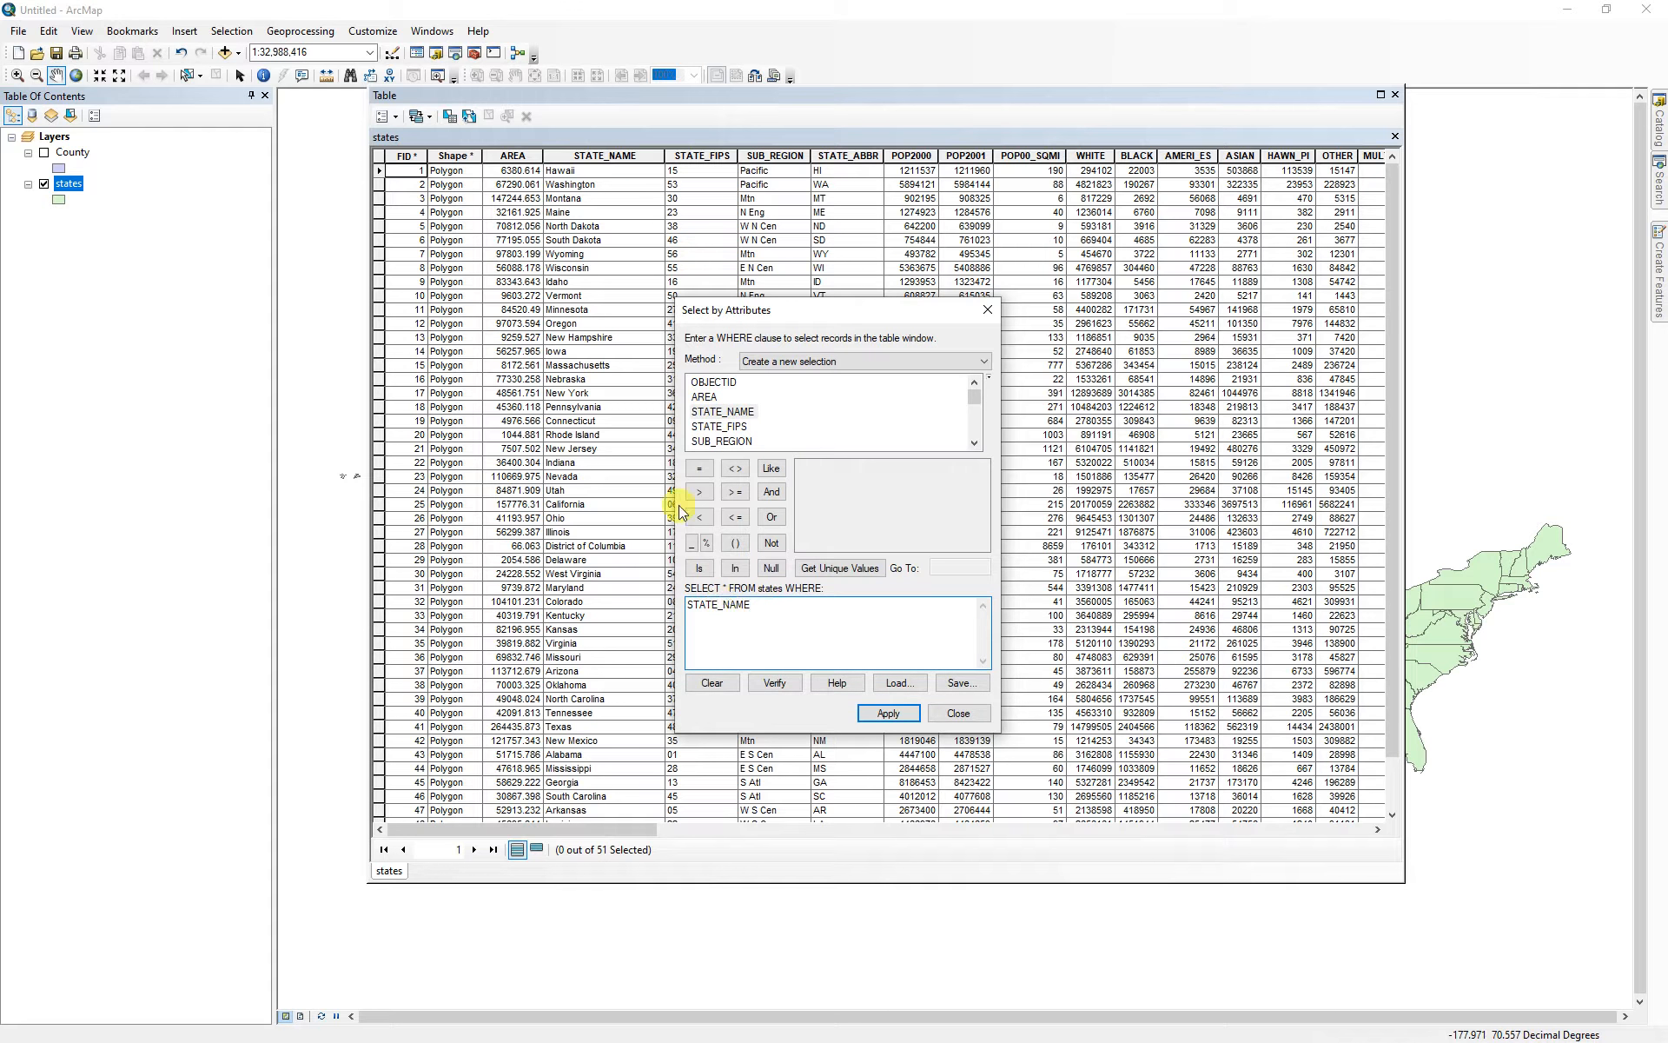
click(698, 469)
click(836, 570)
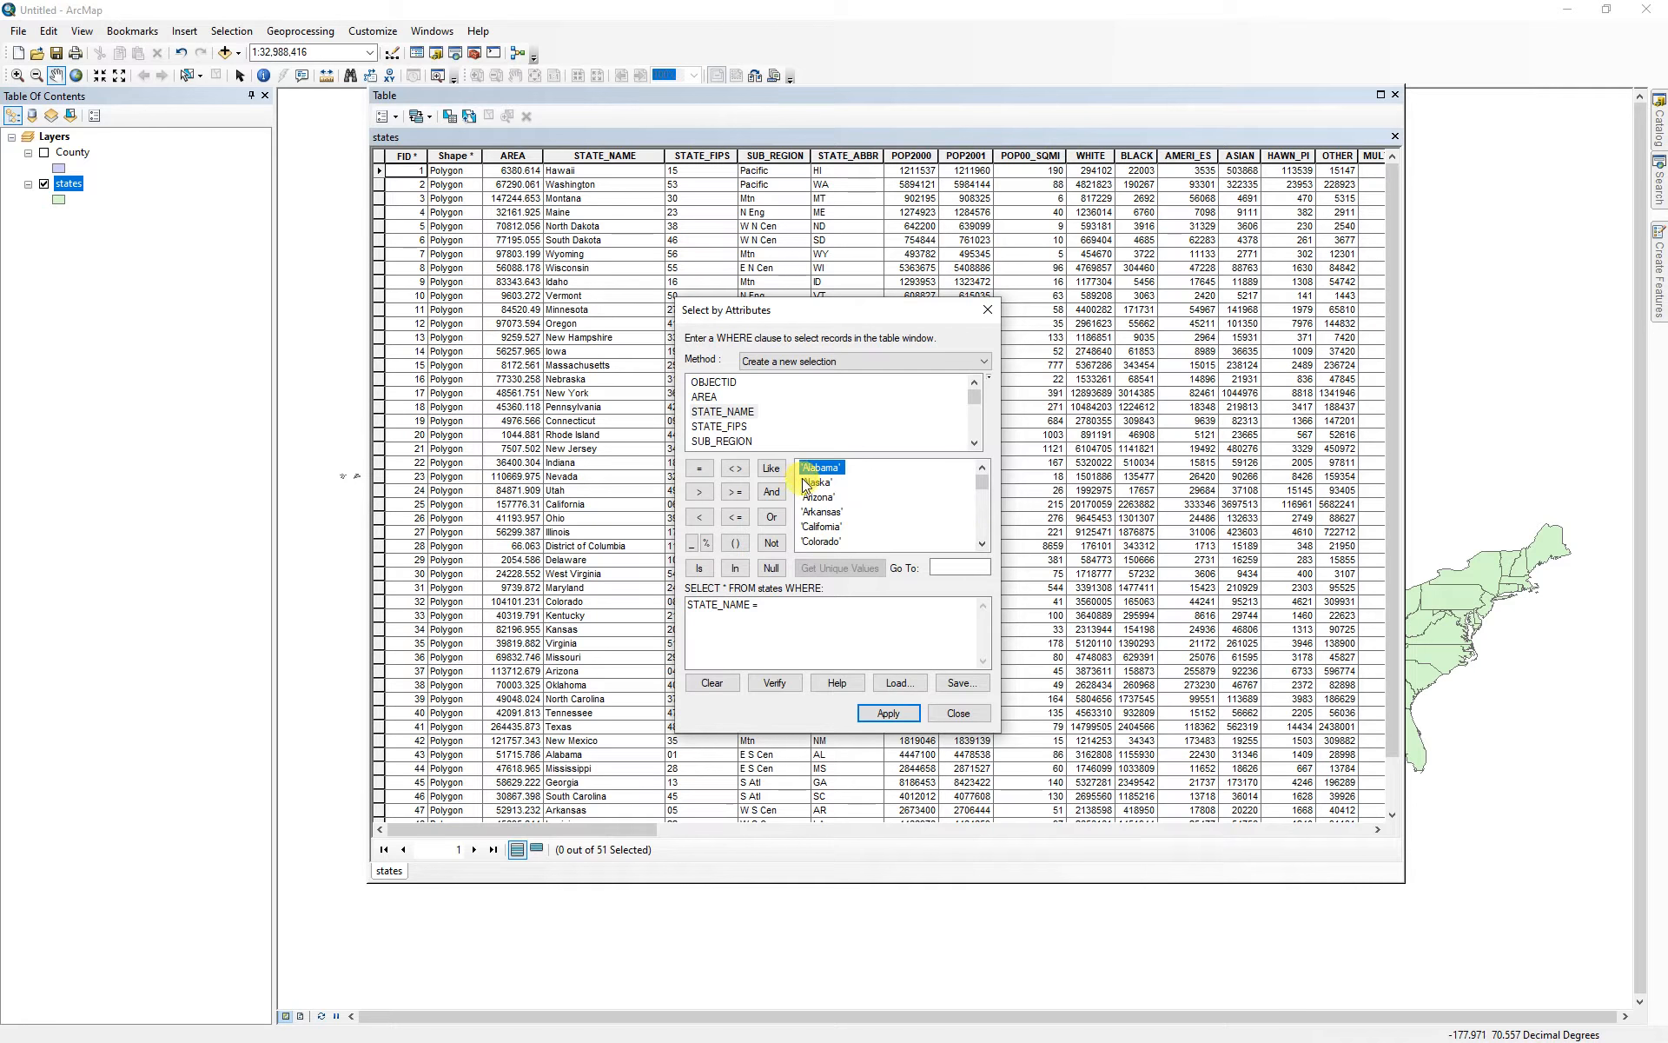
click(982, 544)
click(982, 543)
click(982, 544)
click(982, 544)
click(982, 544)
click(982, 544)
click(982, 544)
click(982, 544)
click(982, 544)
click(982, 544)
click(982, 544)
click(982, 544)
click(982, 544)
click(982, 544)
click(982, 544)
click(982, 544)
click(982, 544)
click(982, 544)
click(982, 544)
click(982, 544)
click(982, 544)
double_click(822, 526)
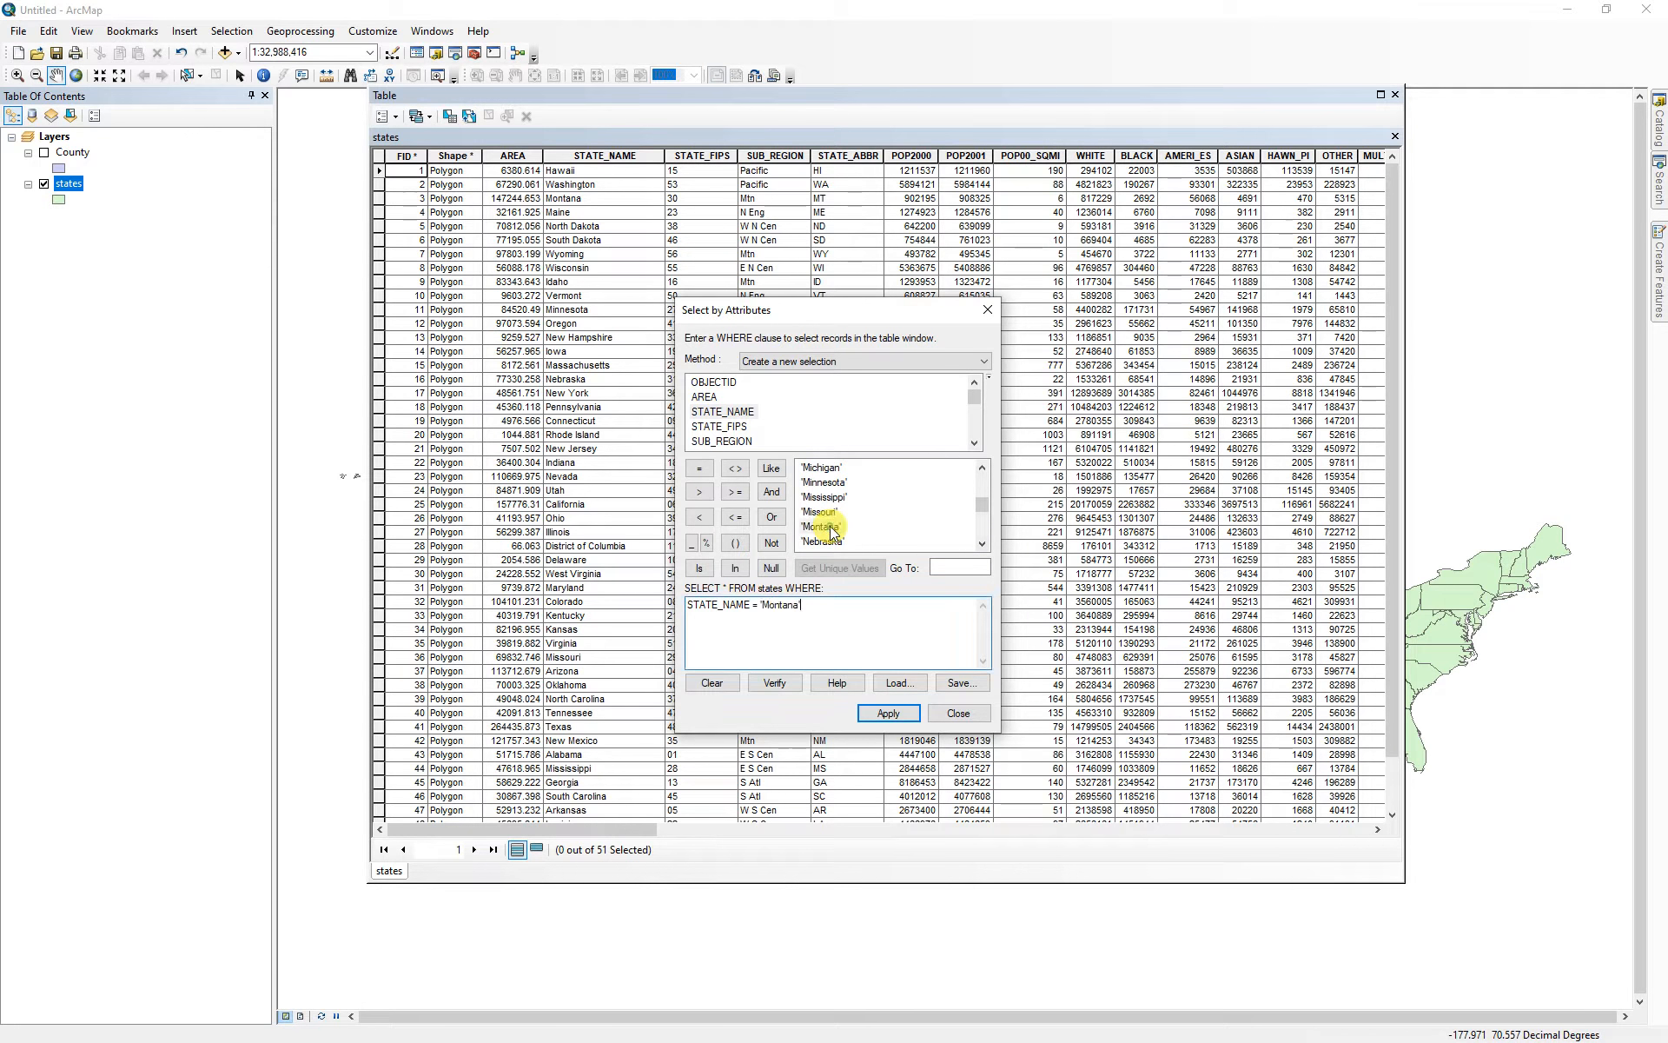
click(781, 685)
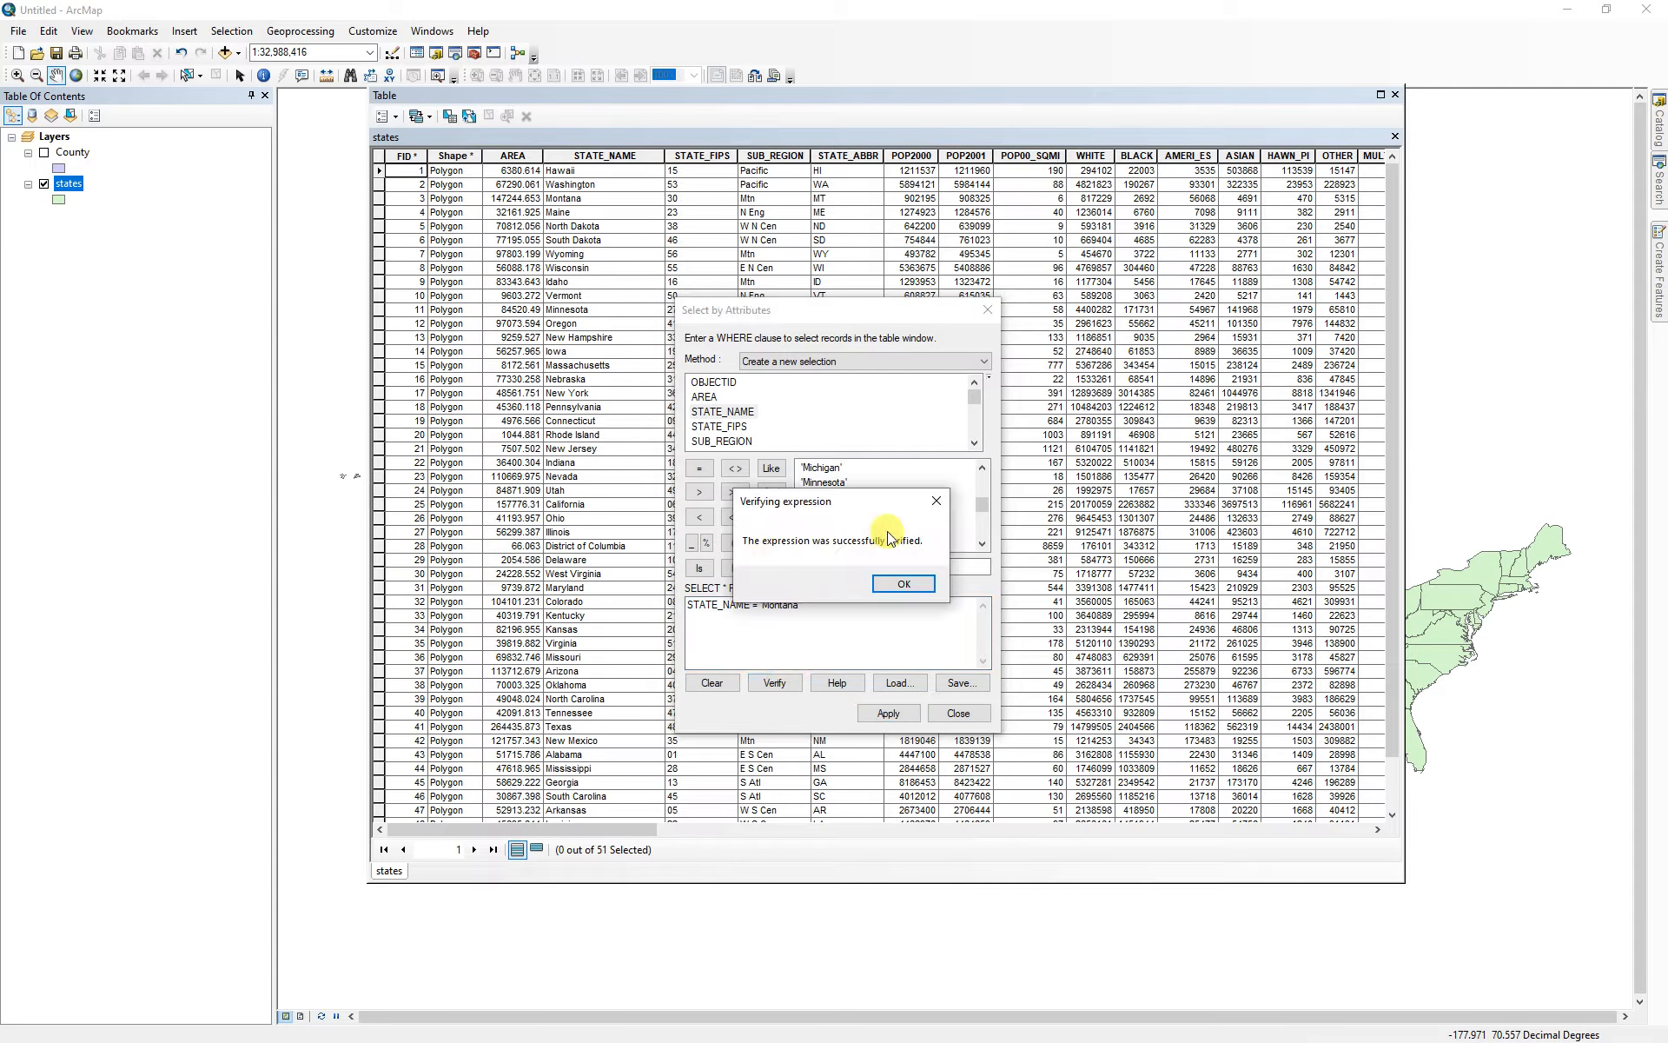
click(904, 584)
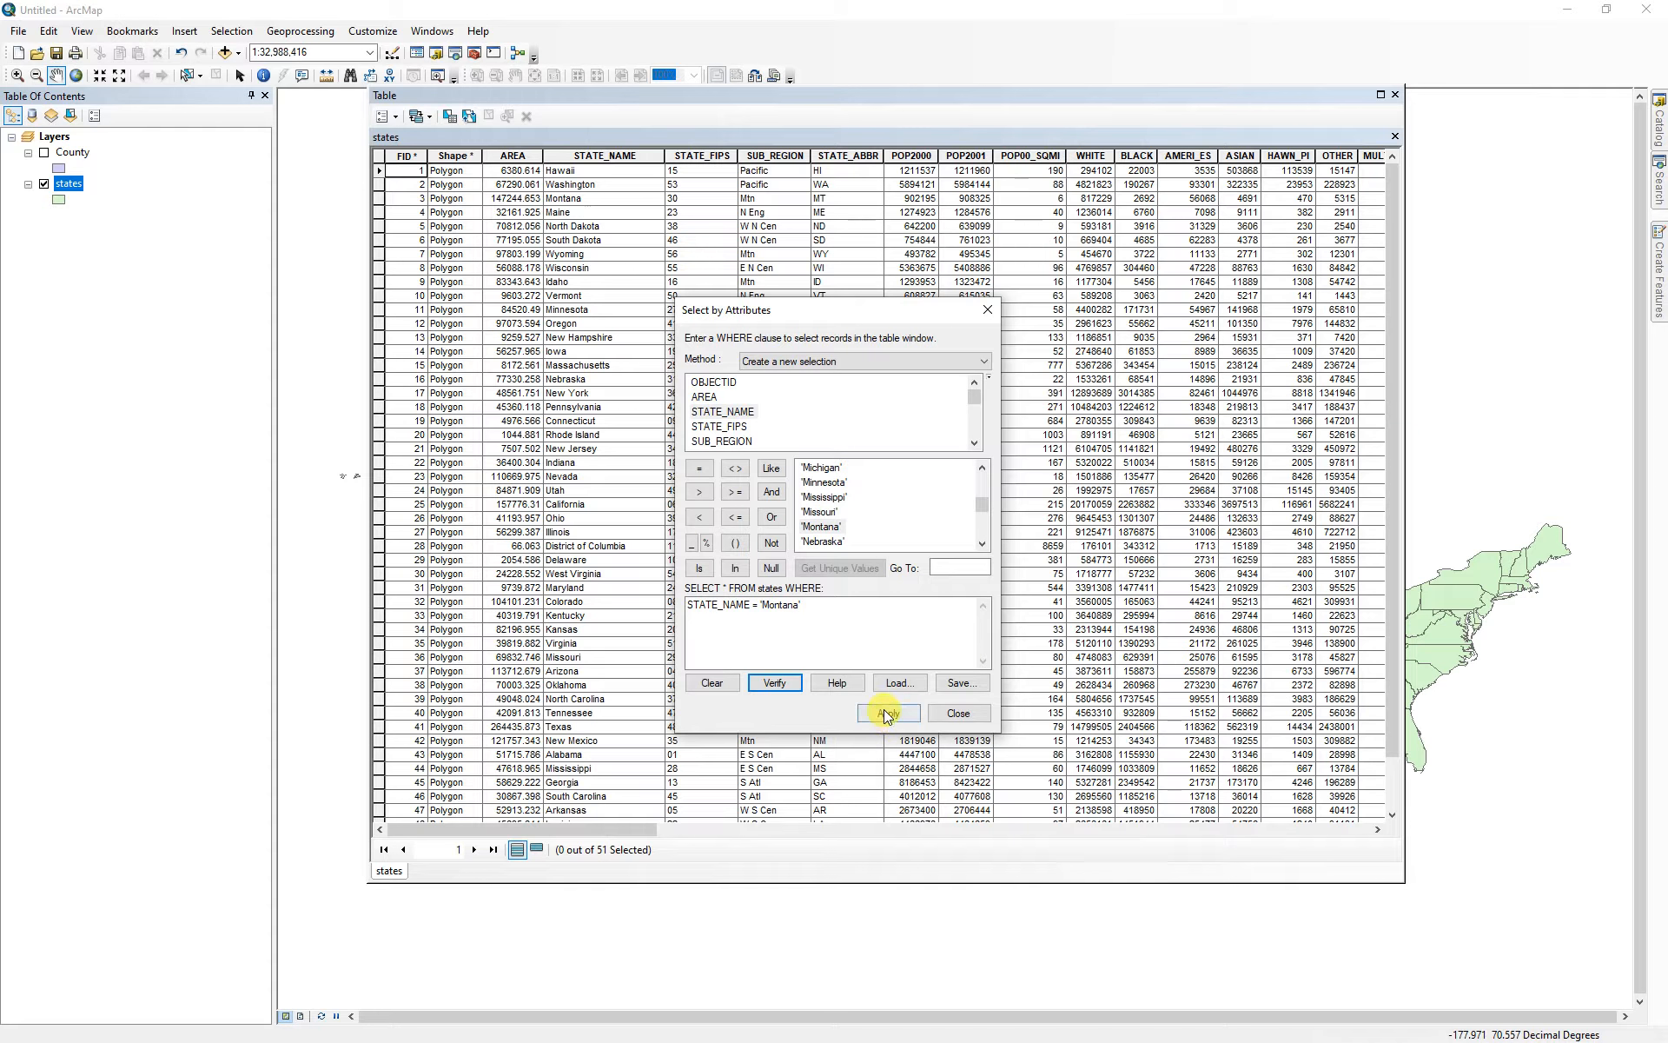
click(888, 712)
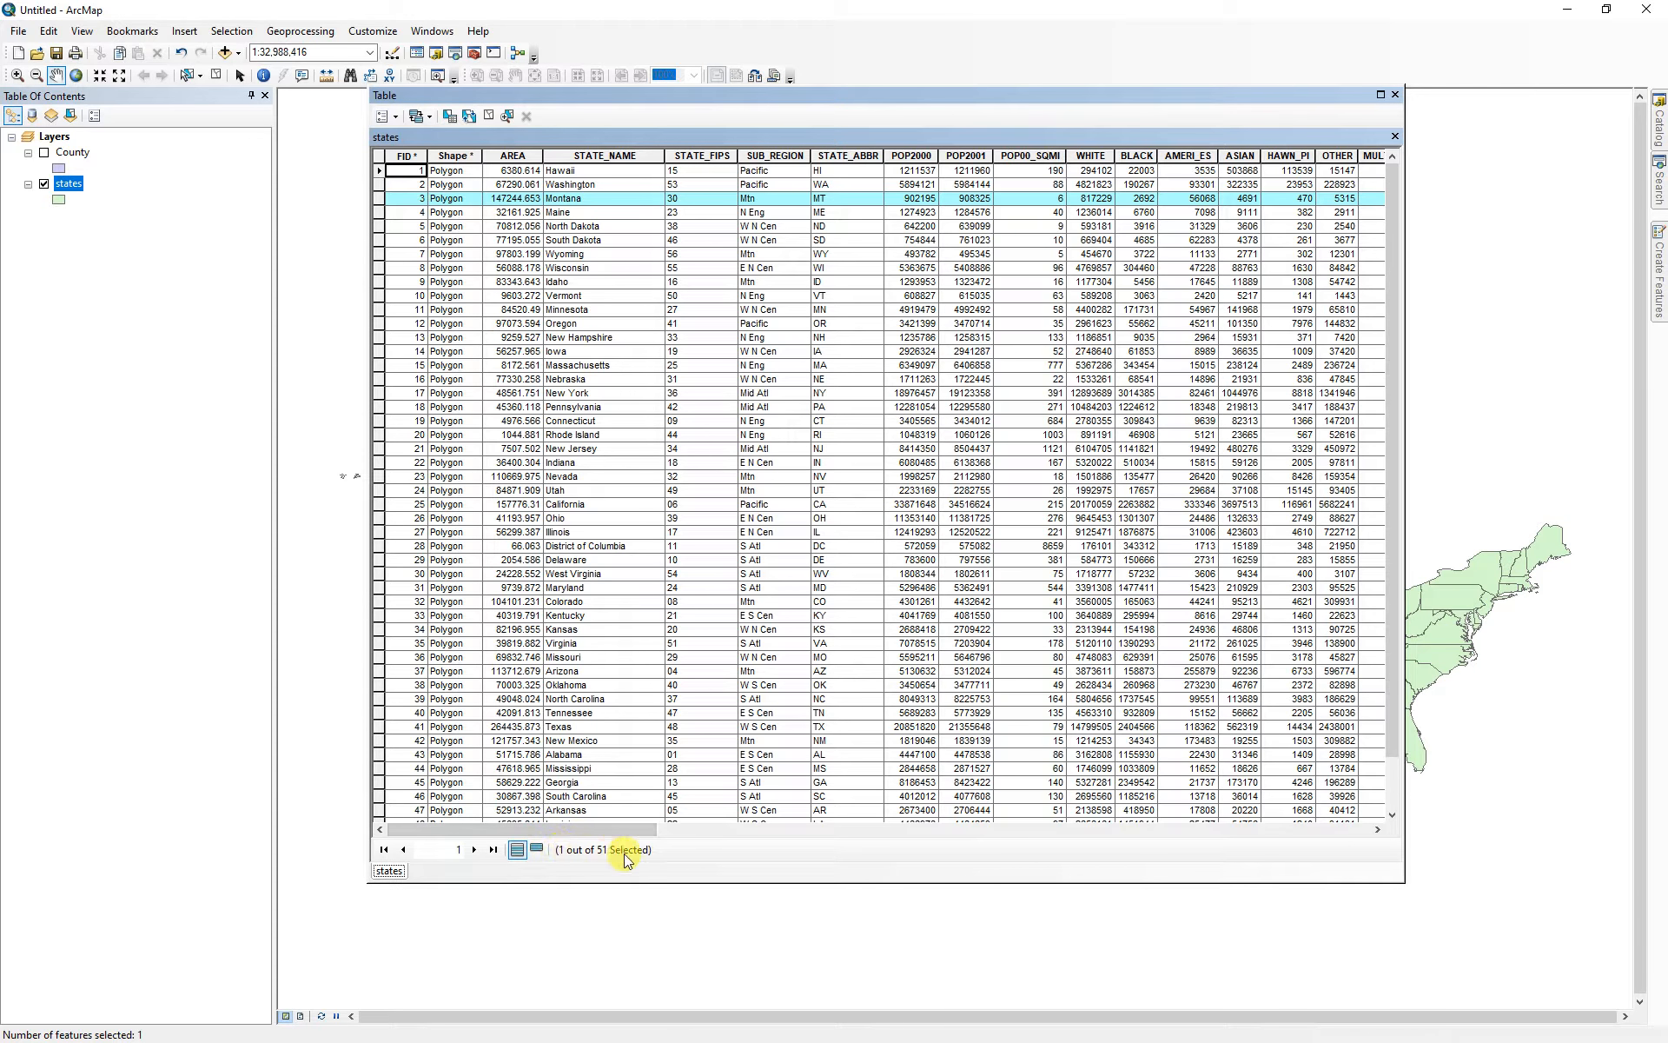
- Show only the selected record, move the table aside to check the highlighted state on the map, and close the table
click(536, 849)
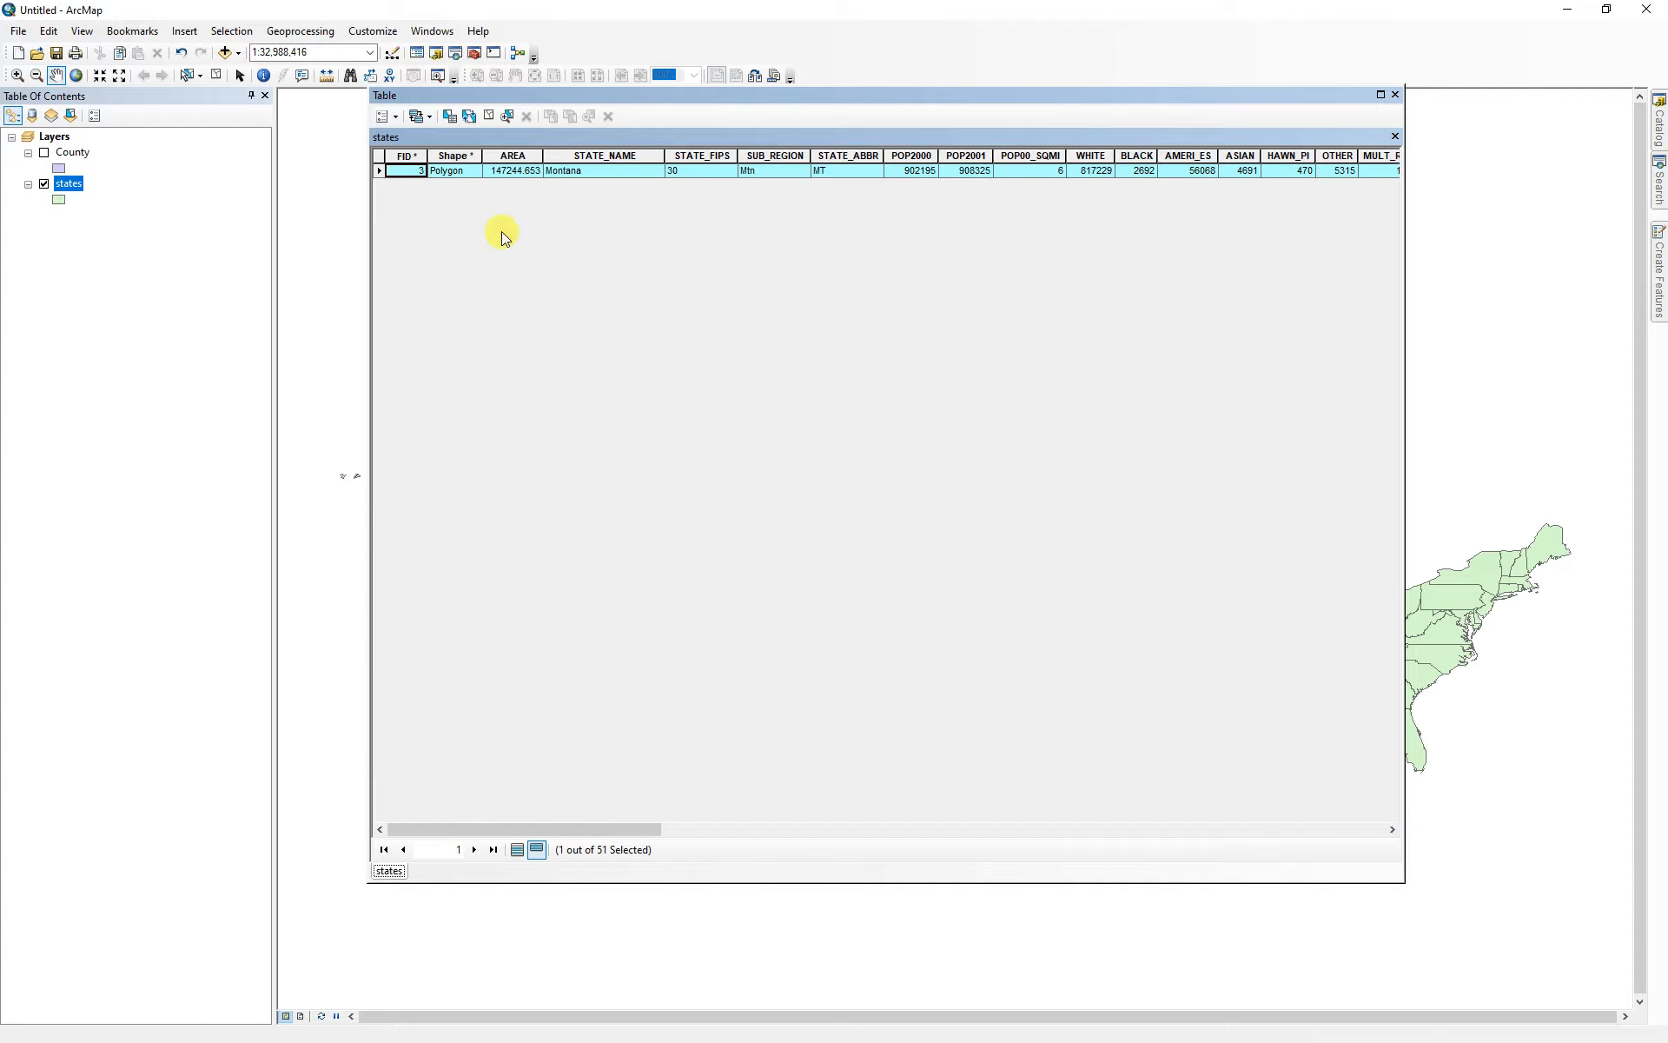
drag(1194, 95, 1043, 542)
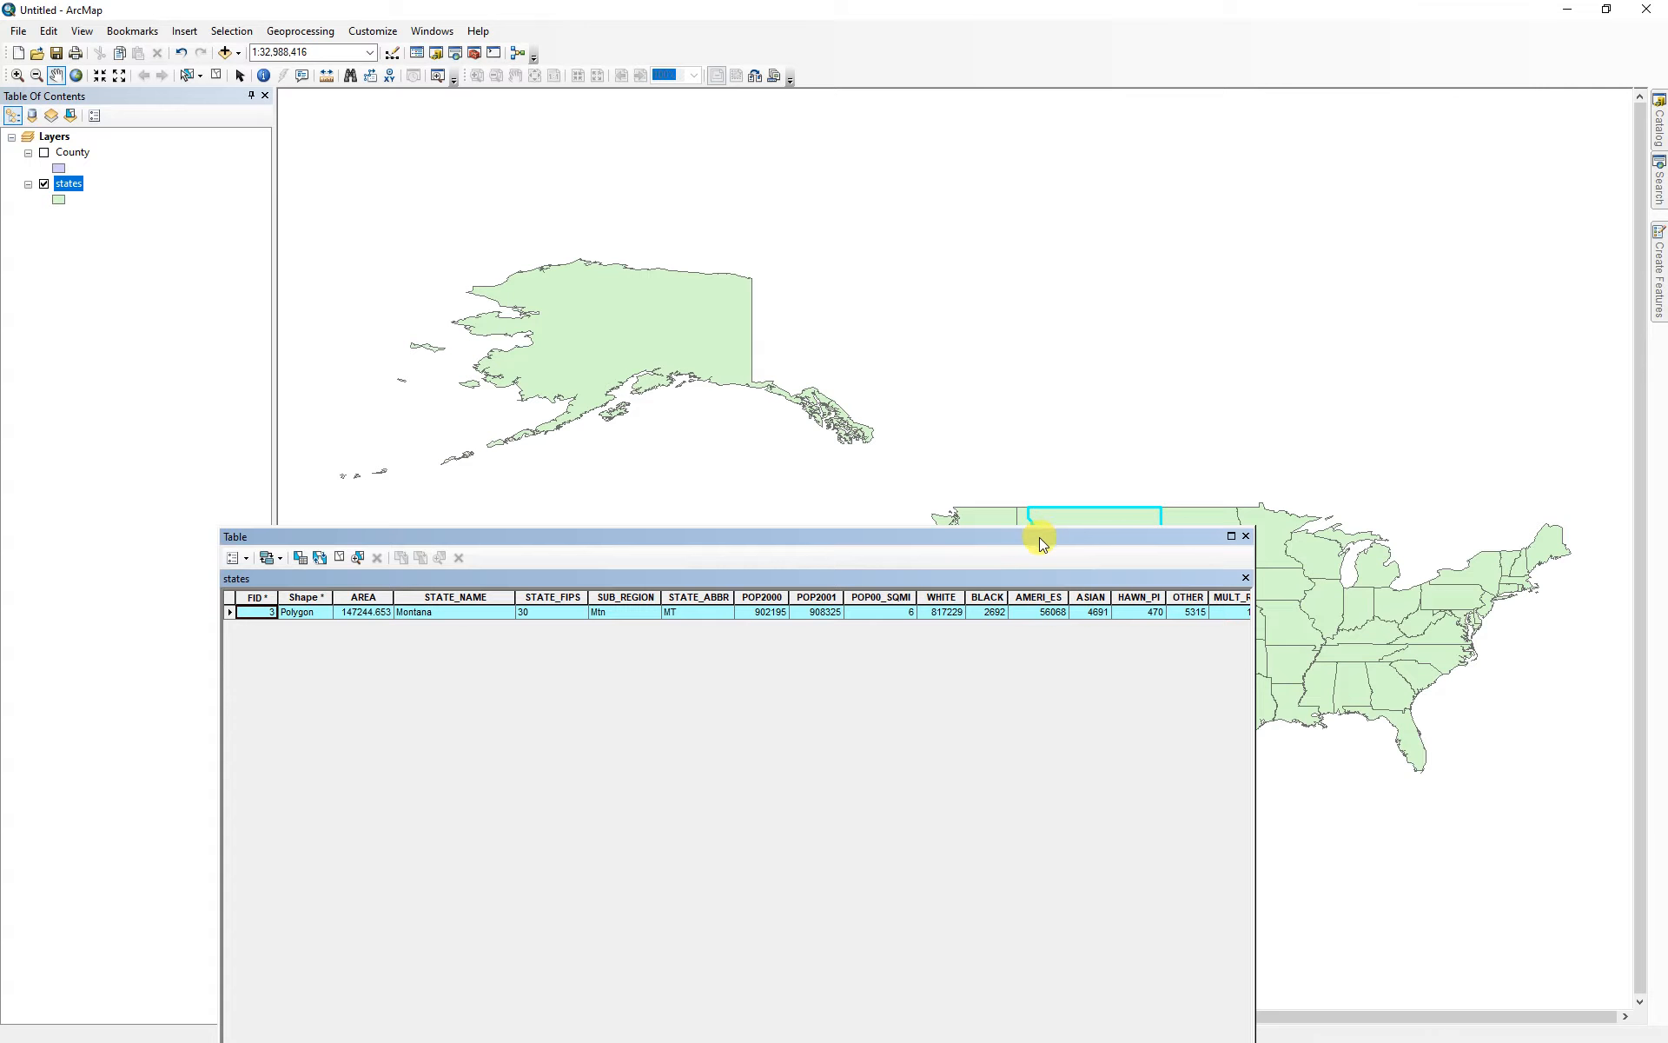
click(1246, 536)
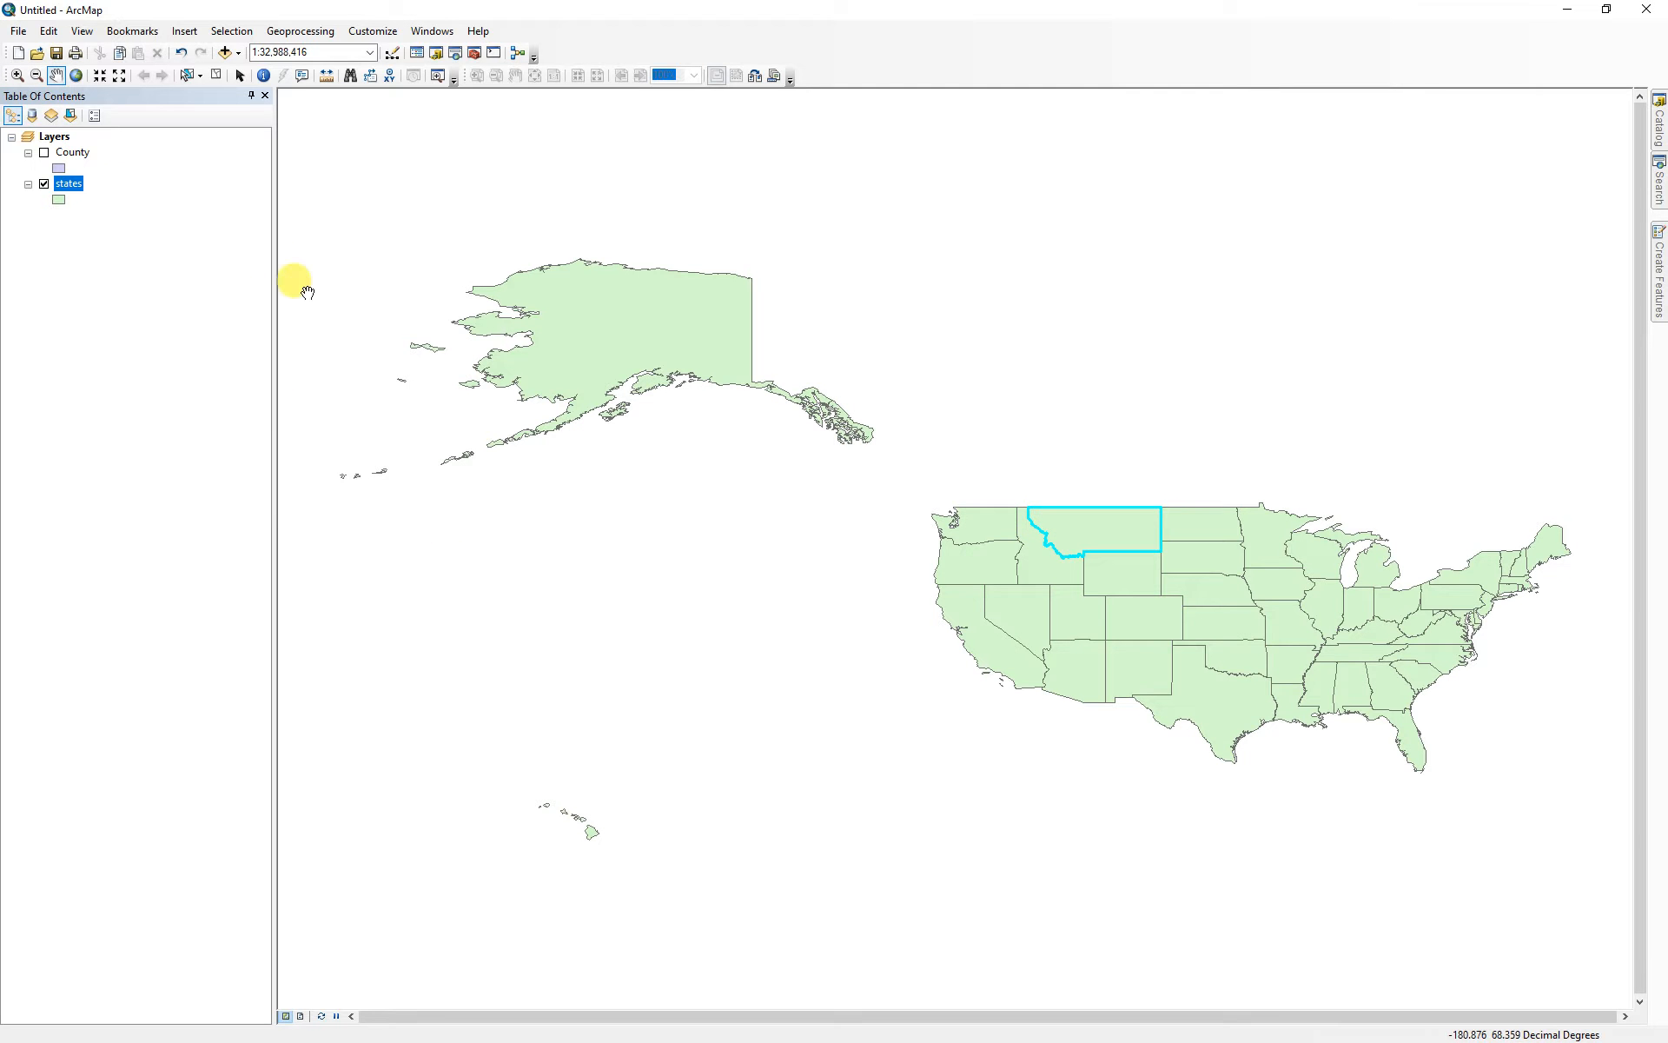
- Set up an export of the selected states feature to a feature class named Montana in the Lab 4 geodatabase's Montana_Data dataset
right_click(69, 192)
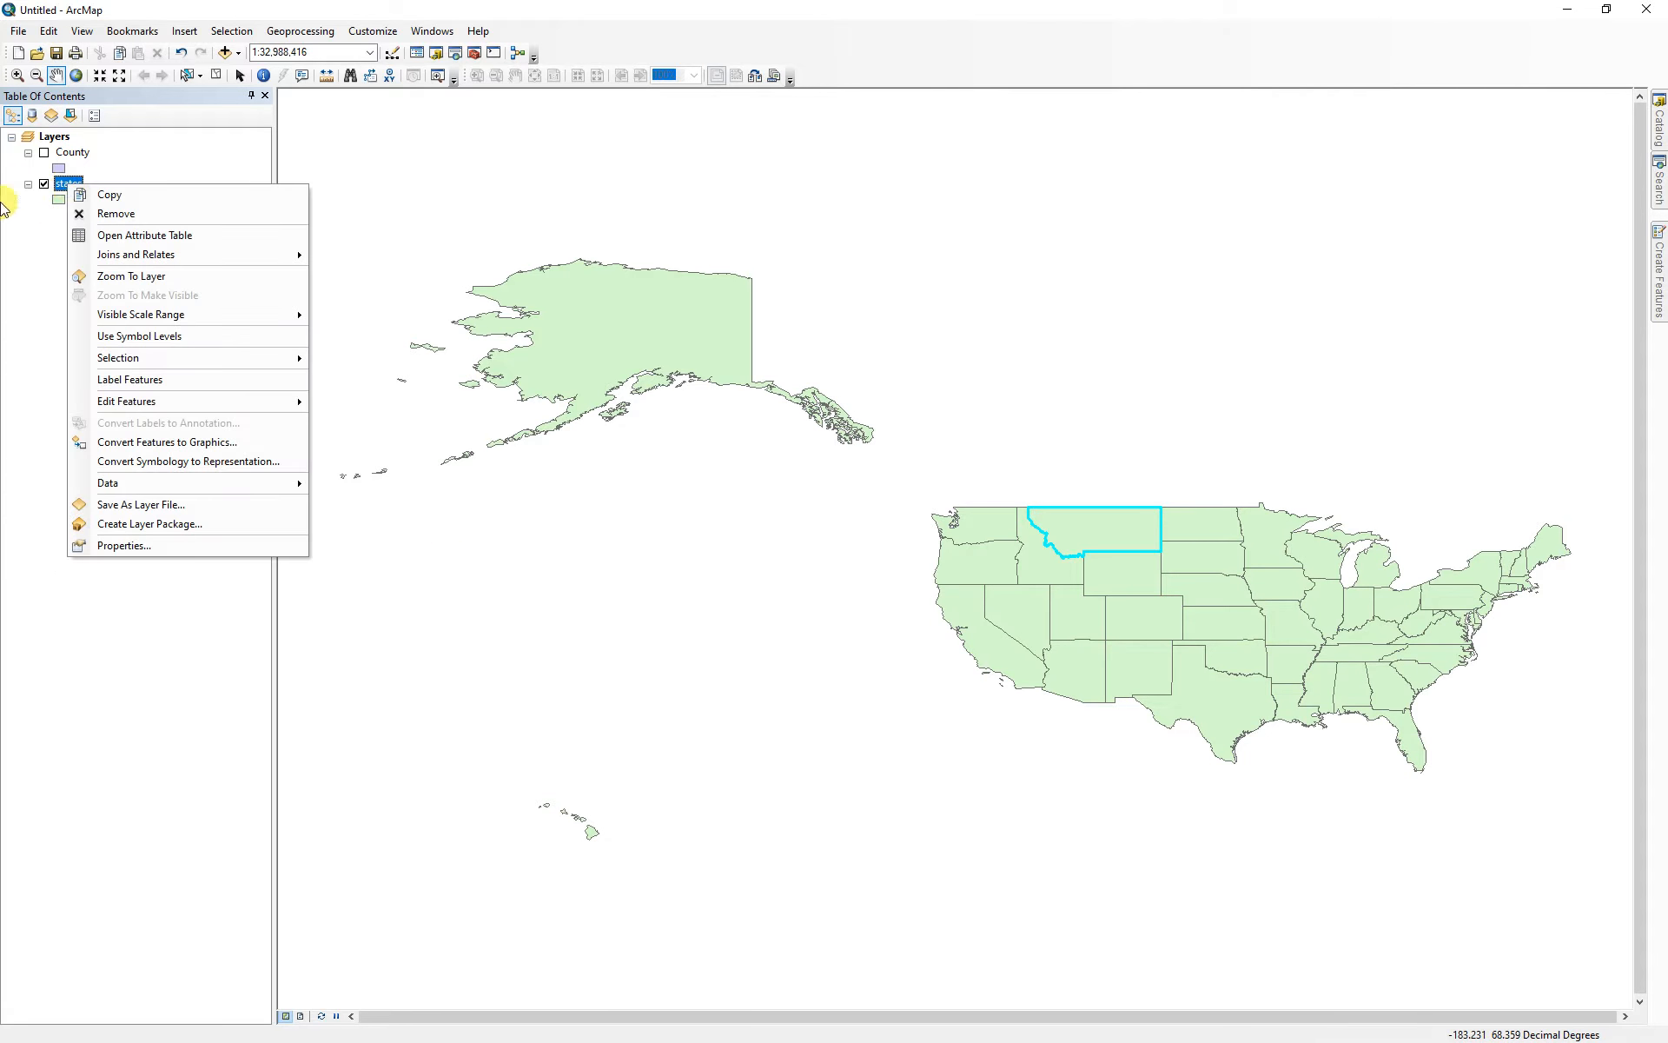
mouse_move(153, 492)
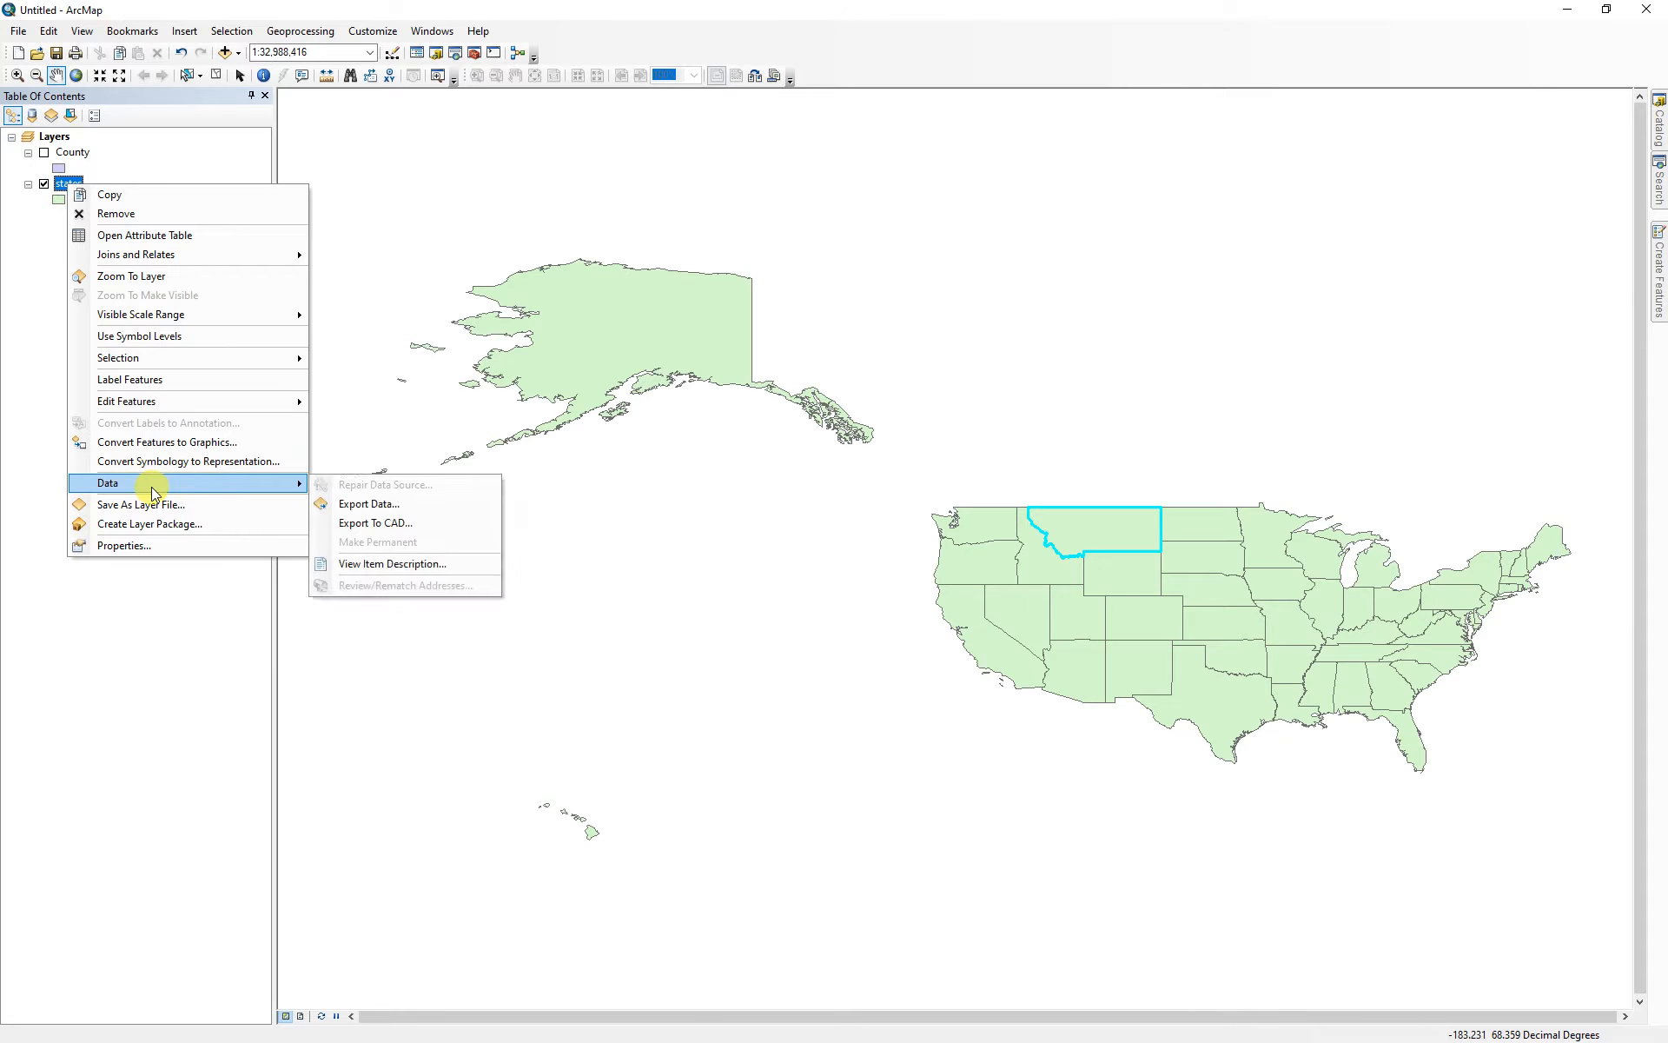
click(391, 505)
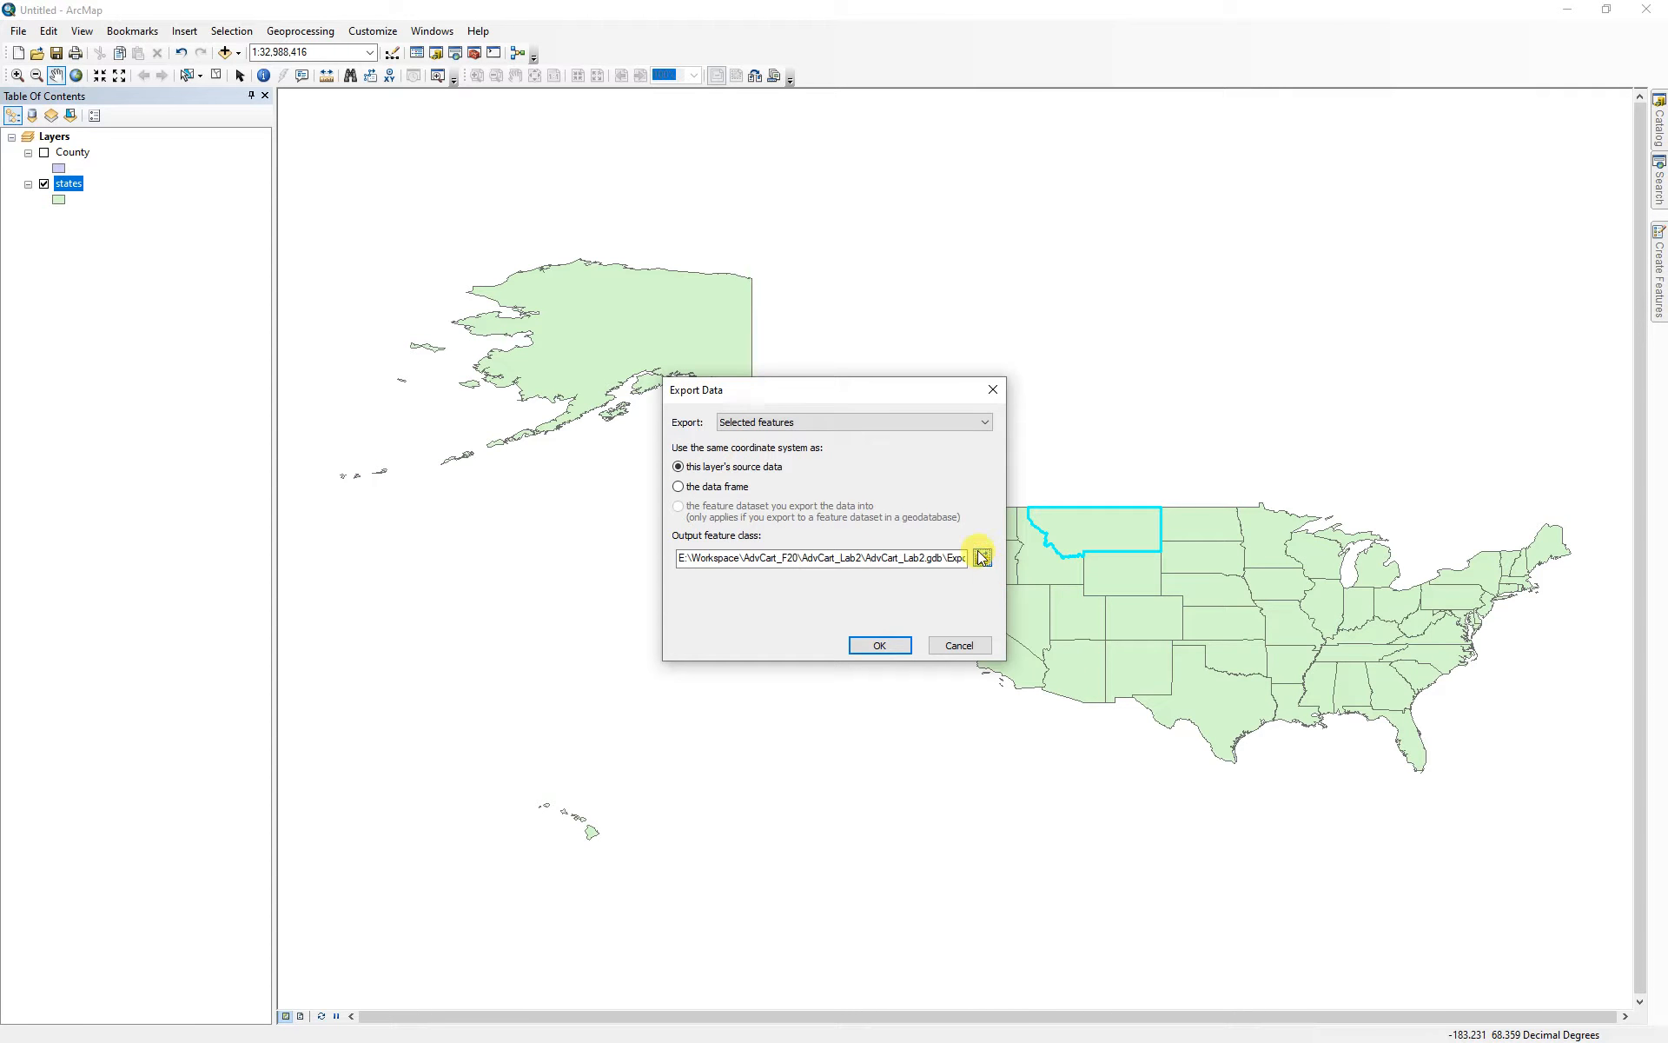
click(983, 557)
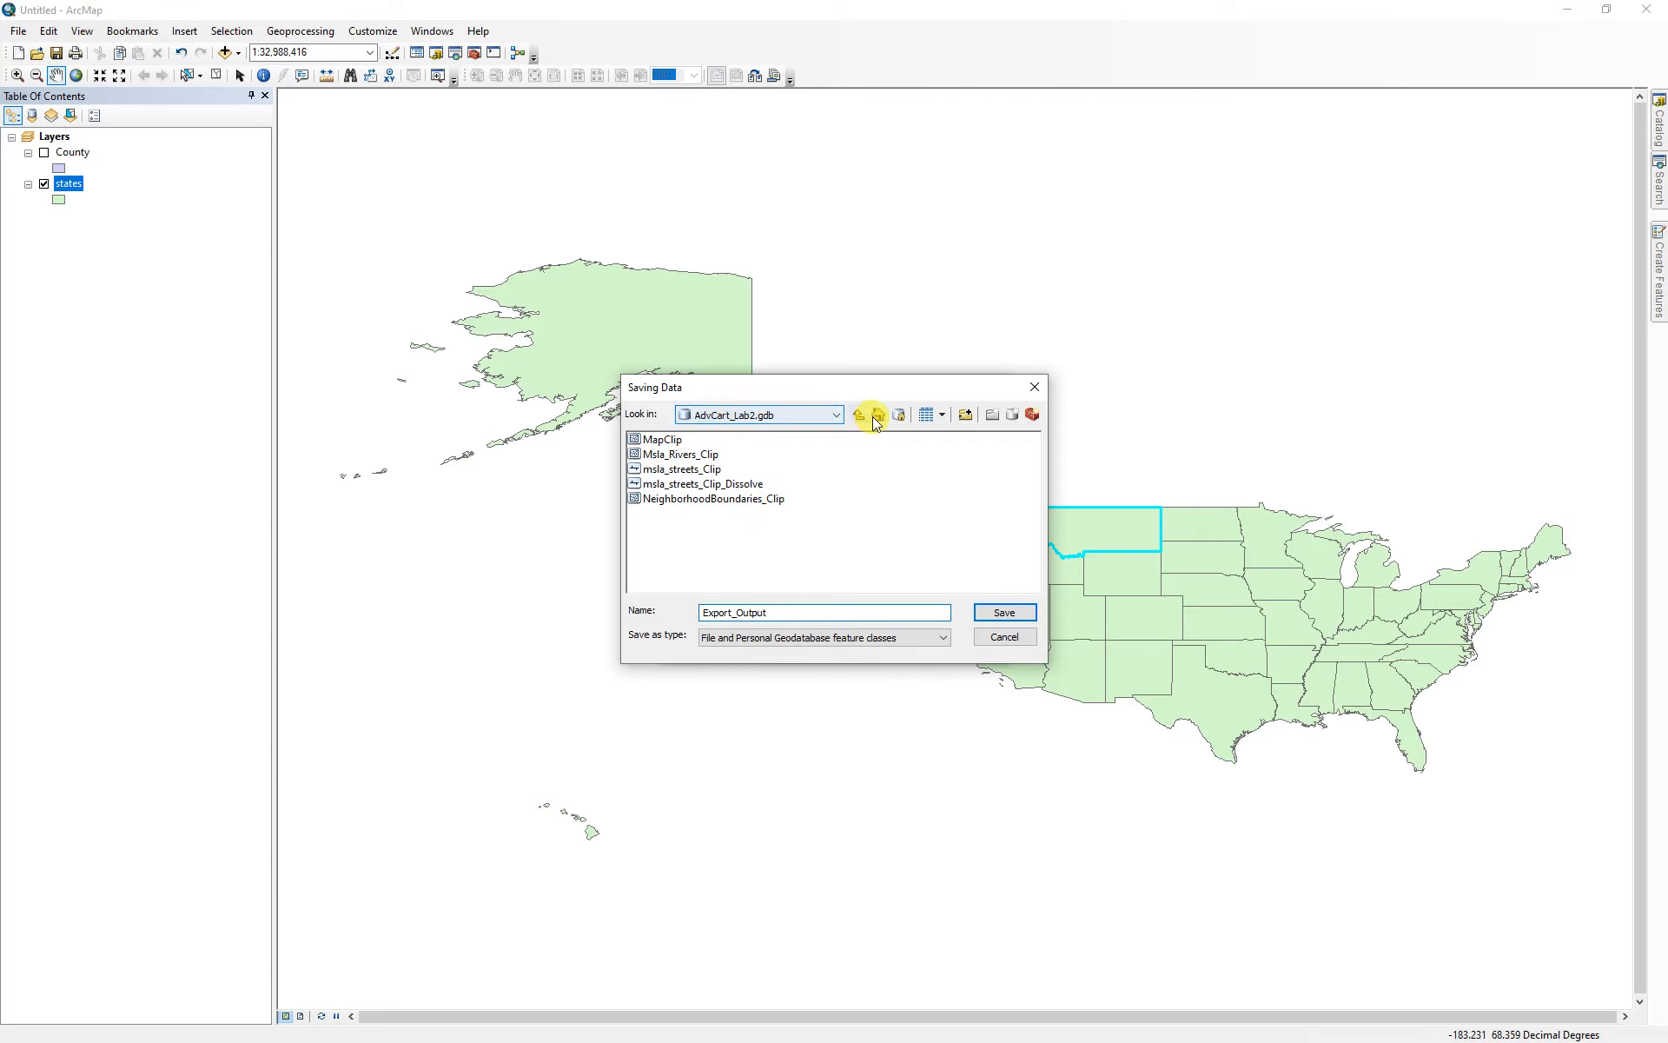
click(902, 418)
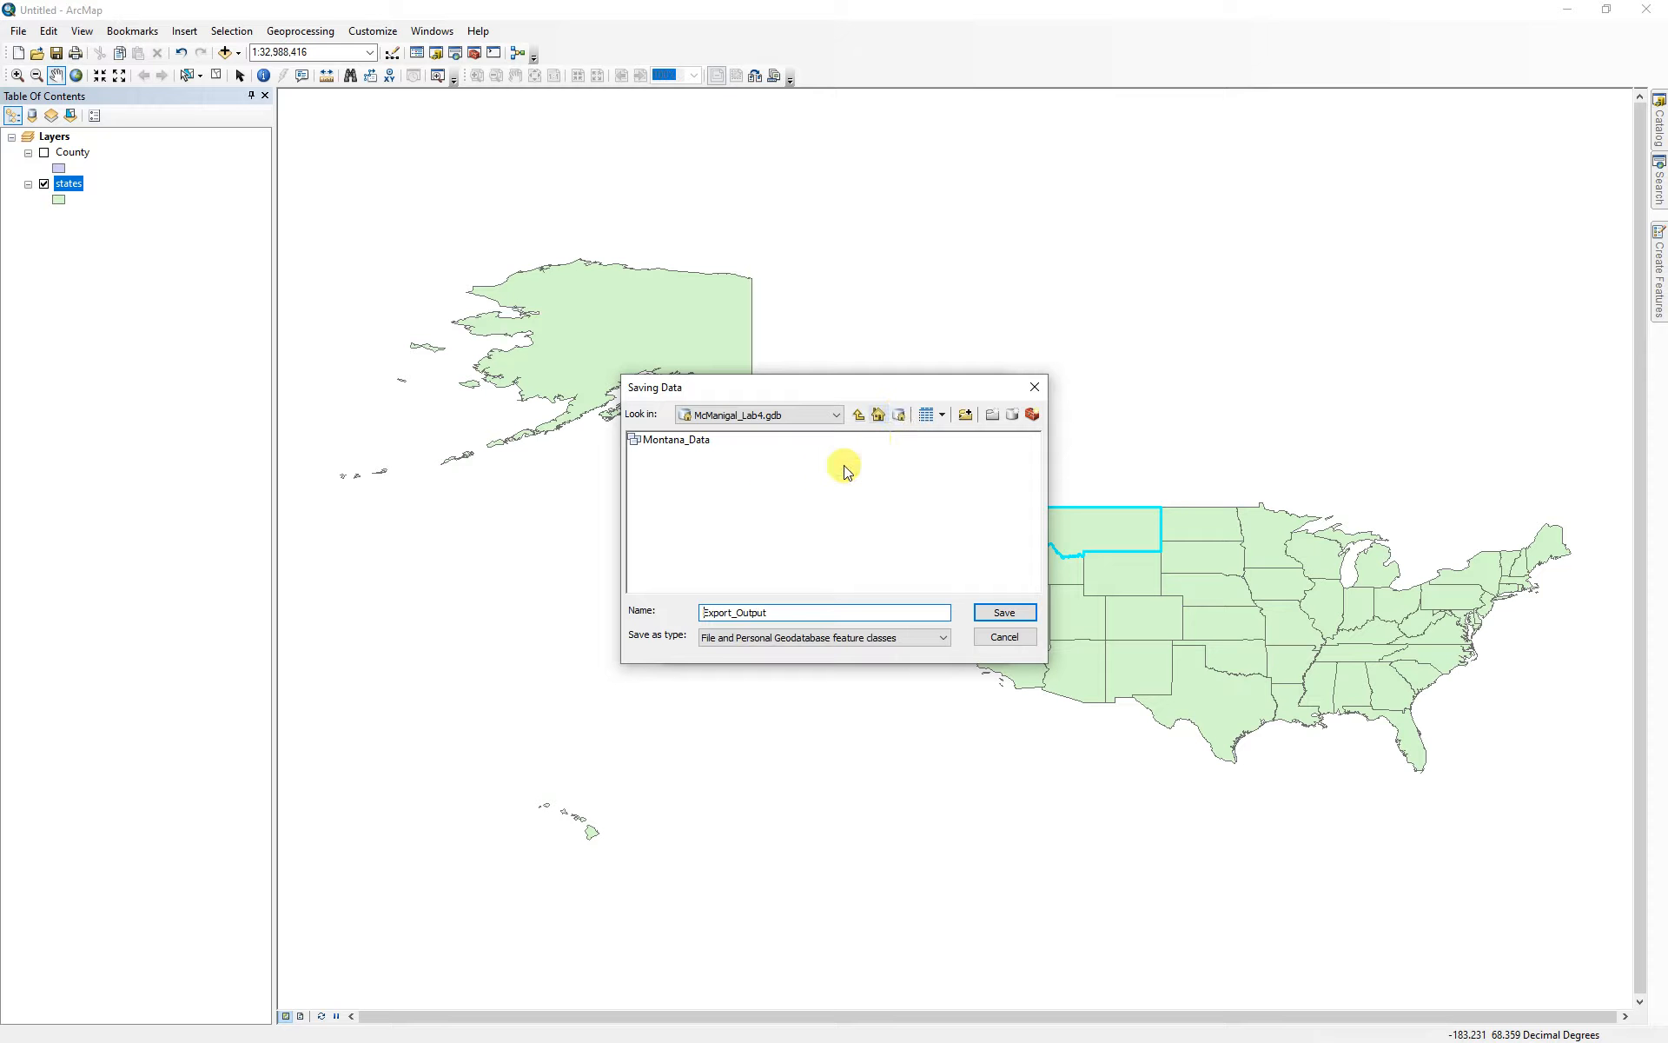
double_click(650, 441)
double_click(772, 611)
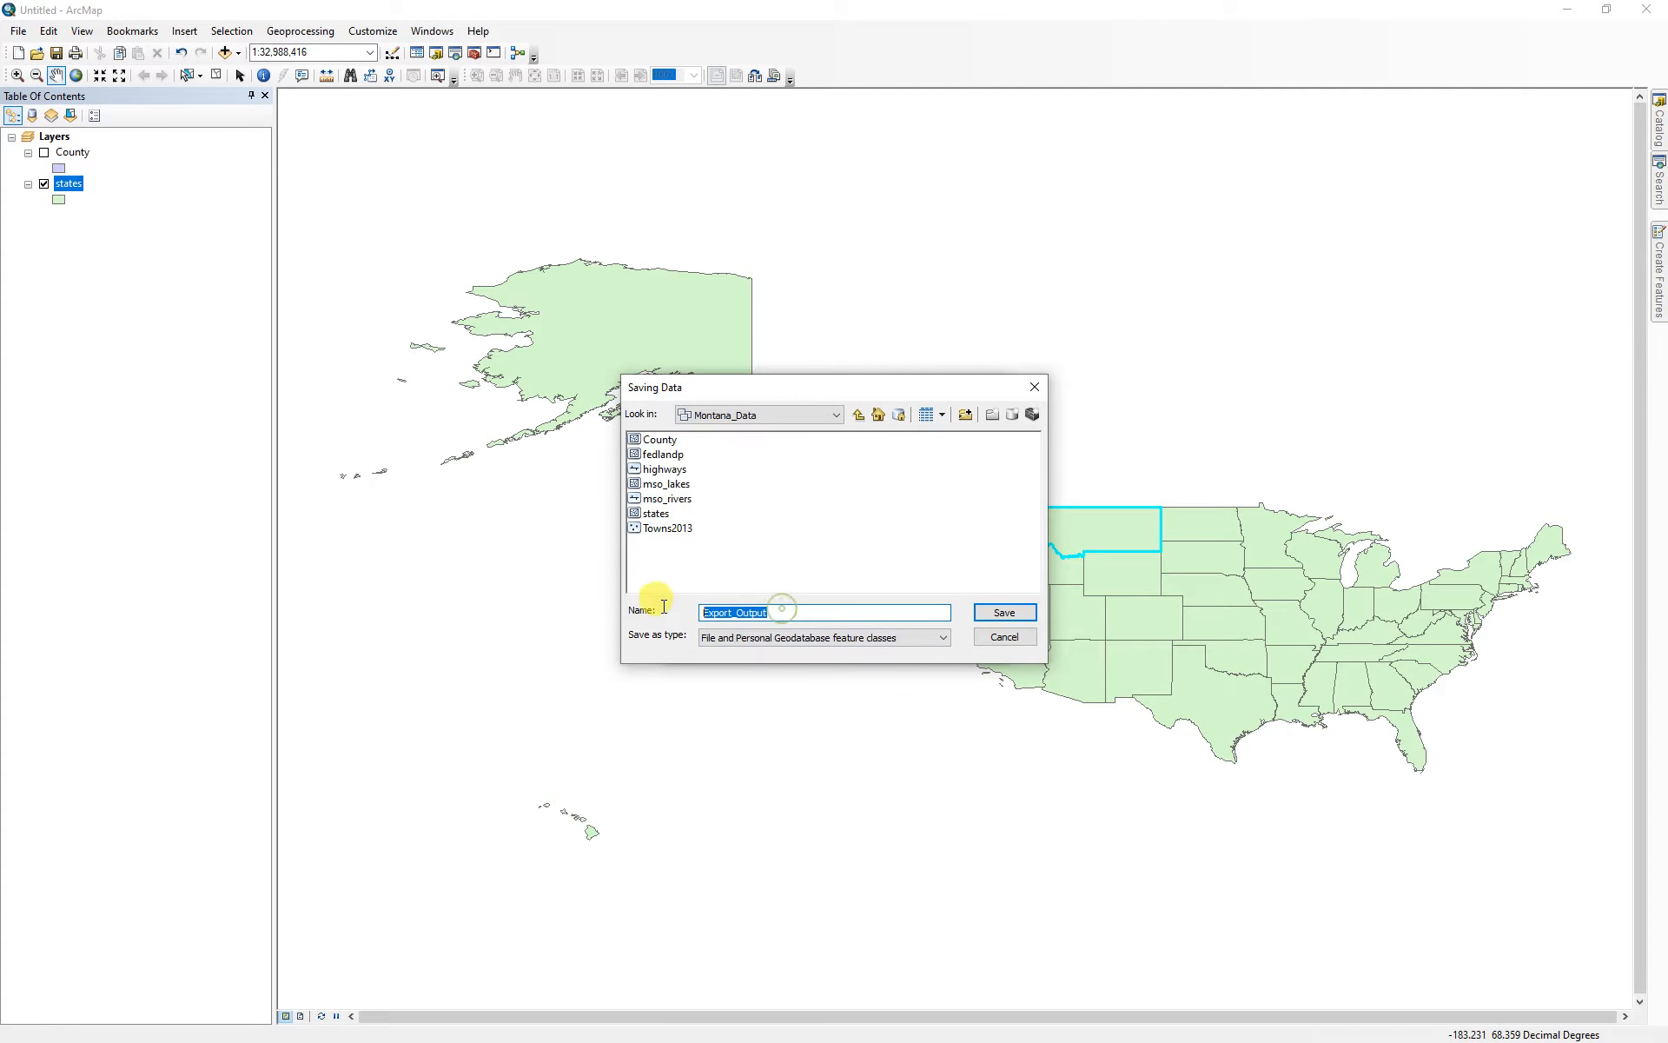
text(Montana)
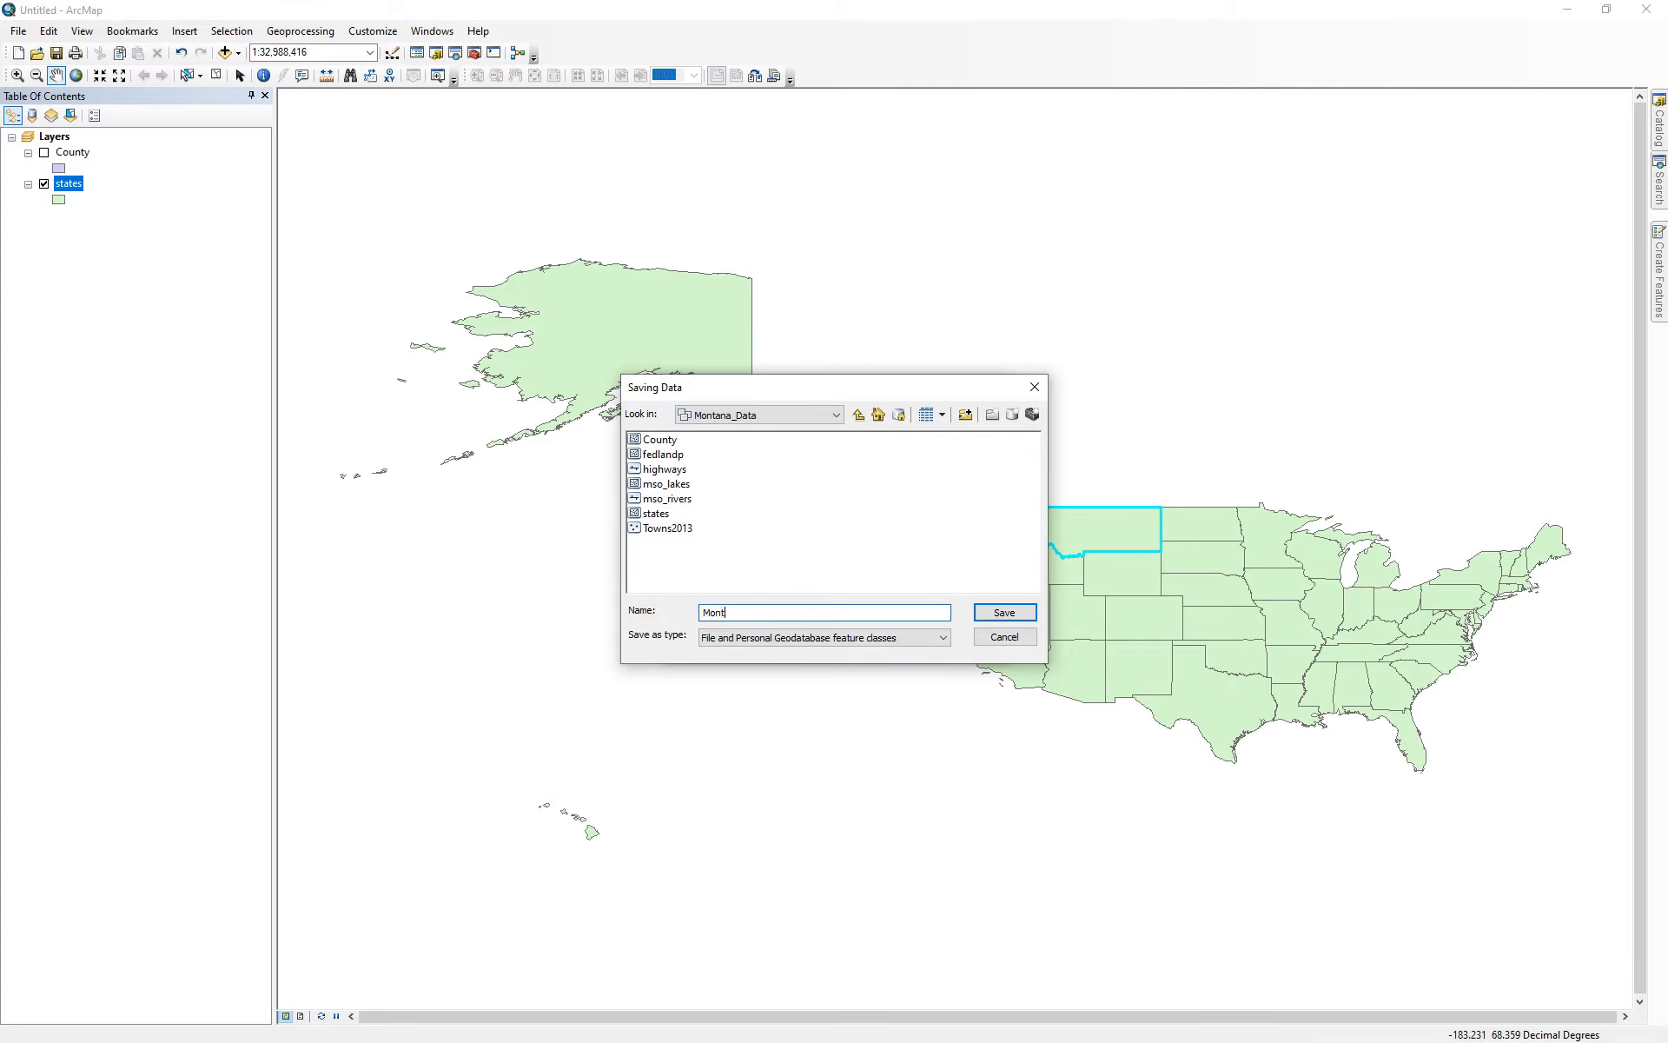
click(998, 615)
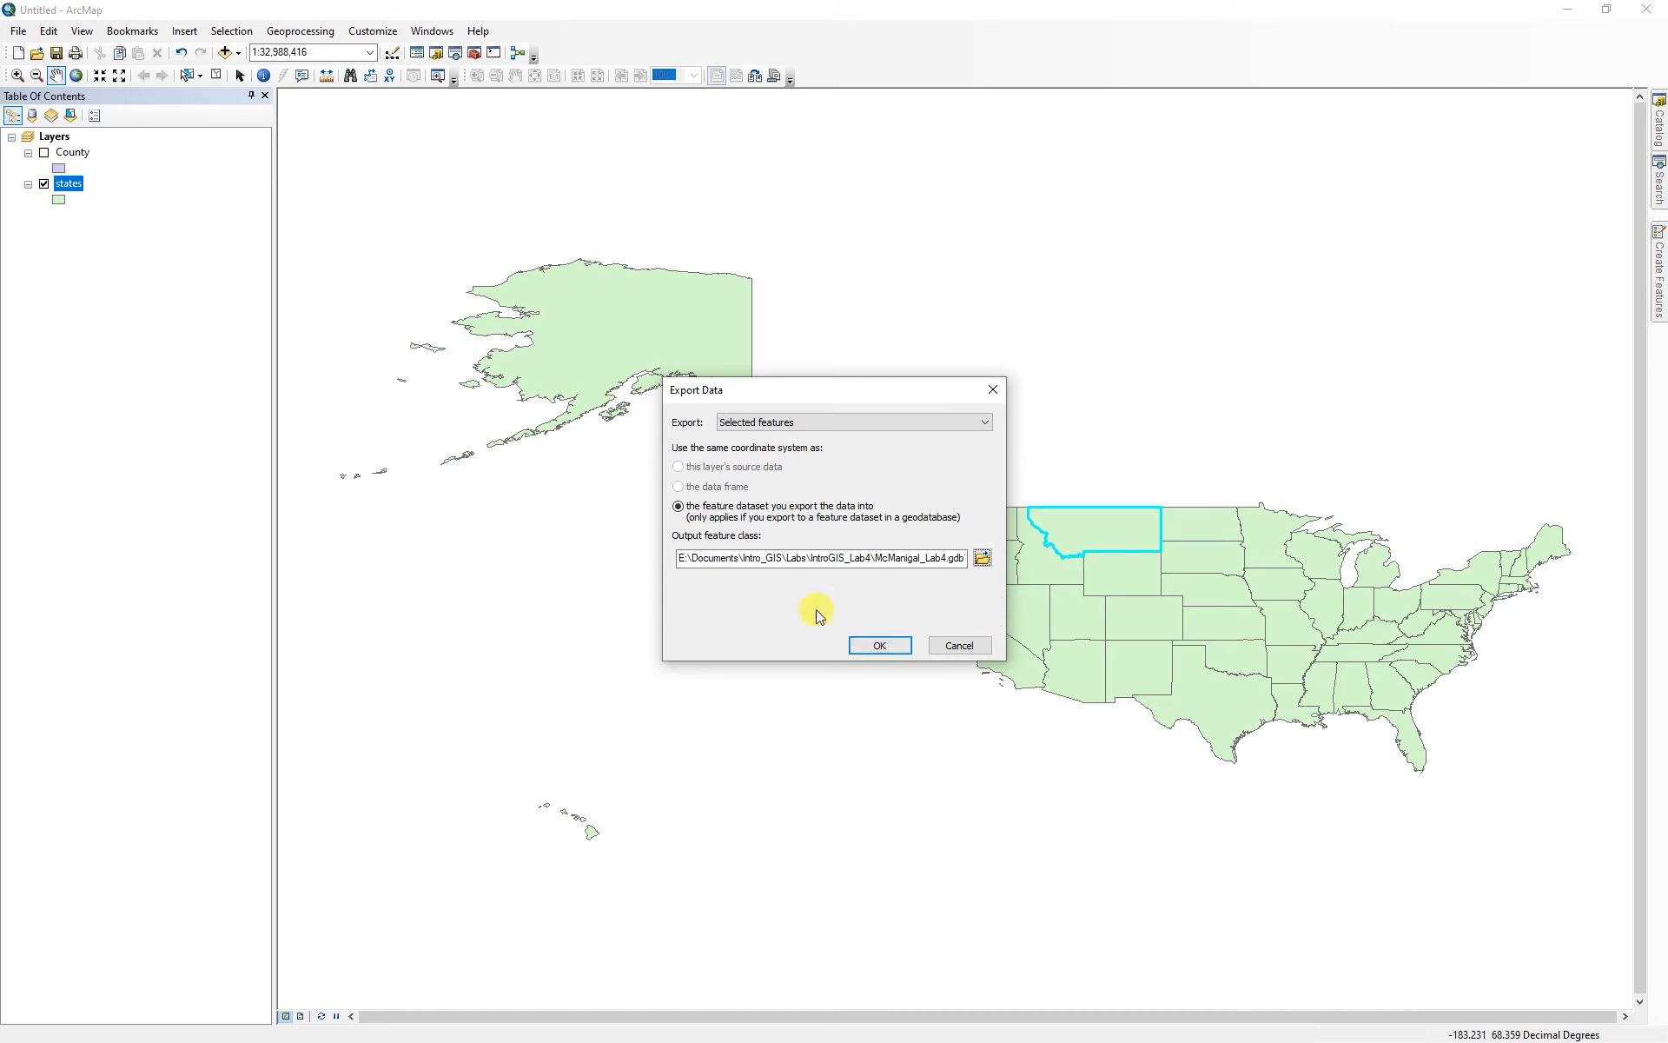
- Check the export scope options and choose Selected features for the Montana export
click(880, 646)
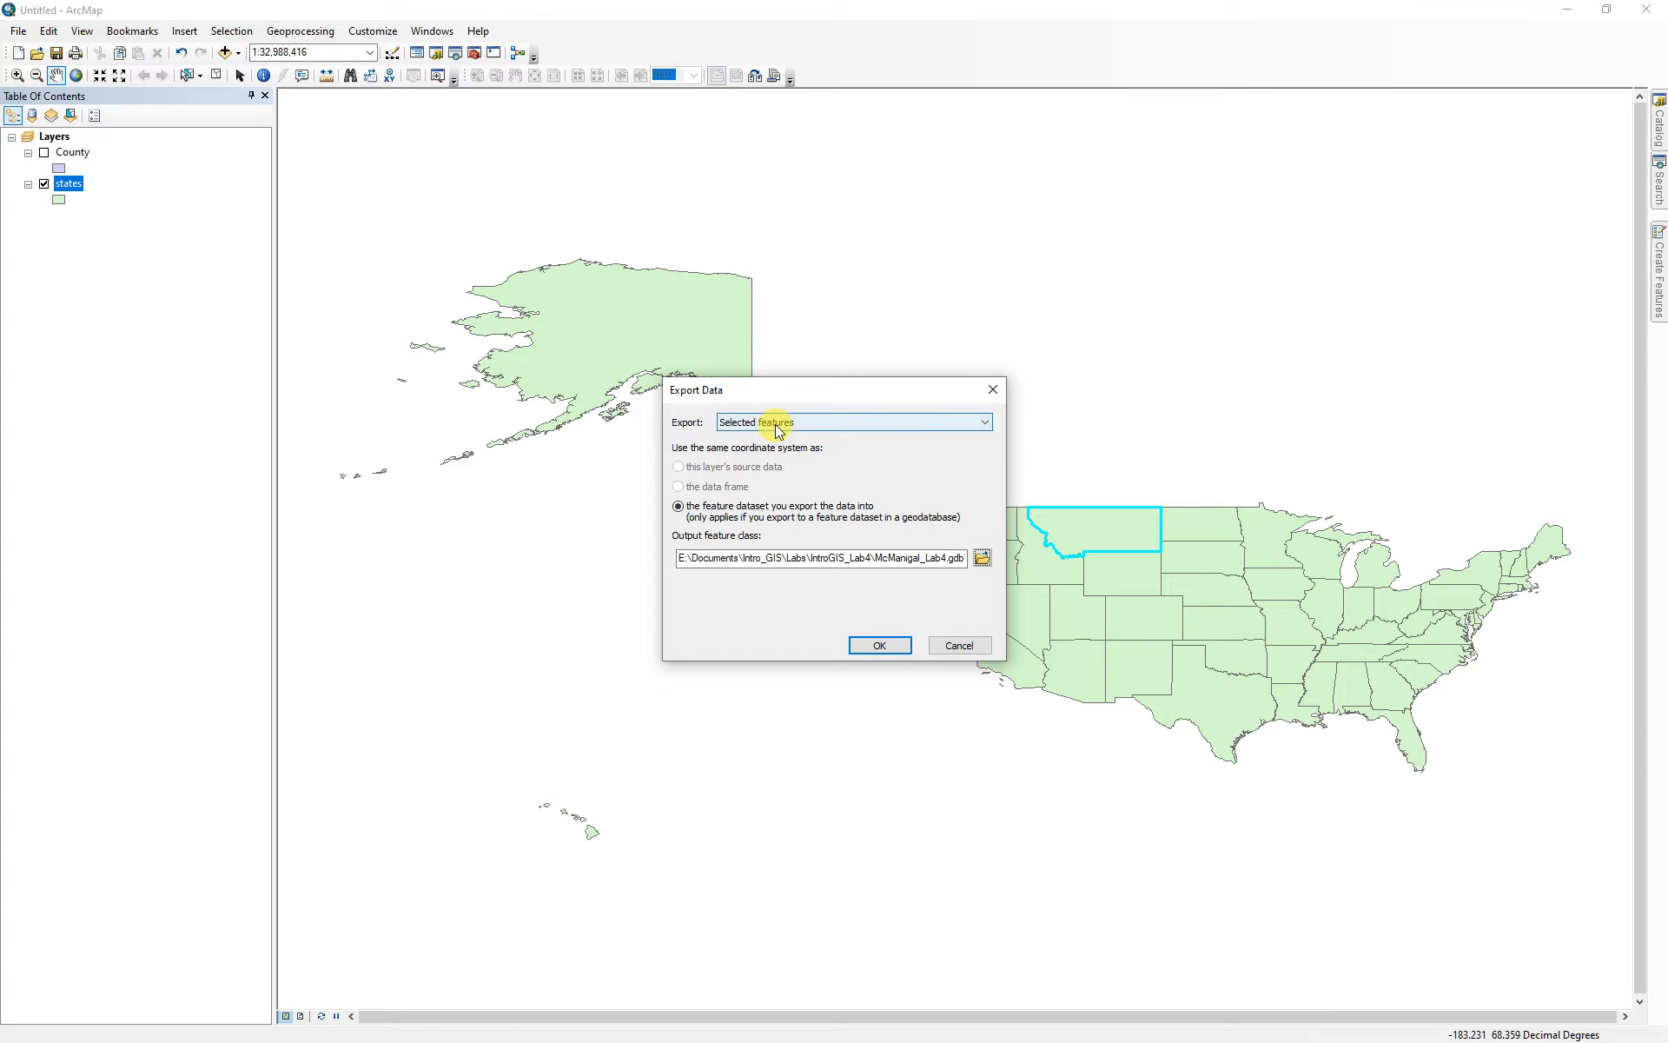
click(967, 426)
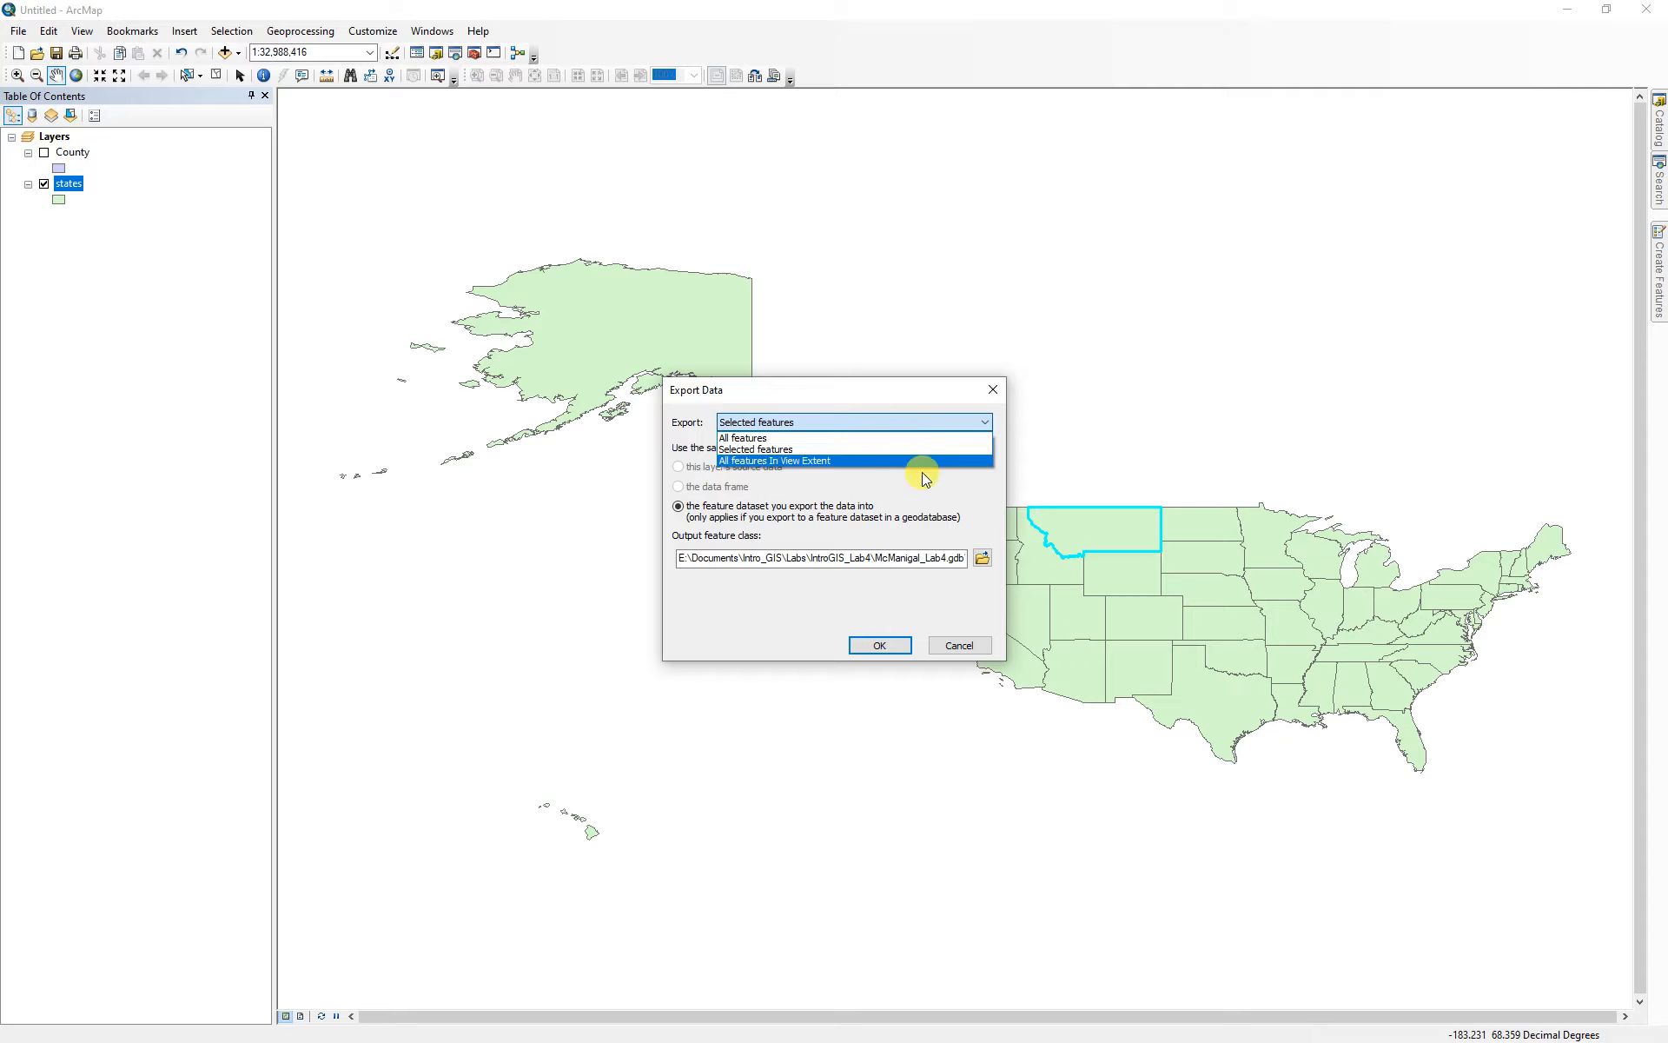
click(764, 452)
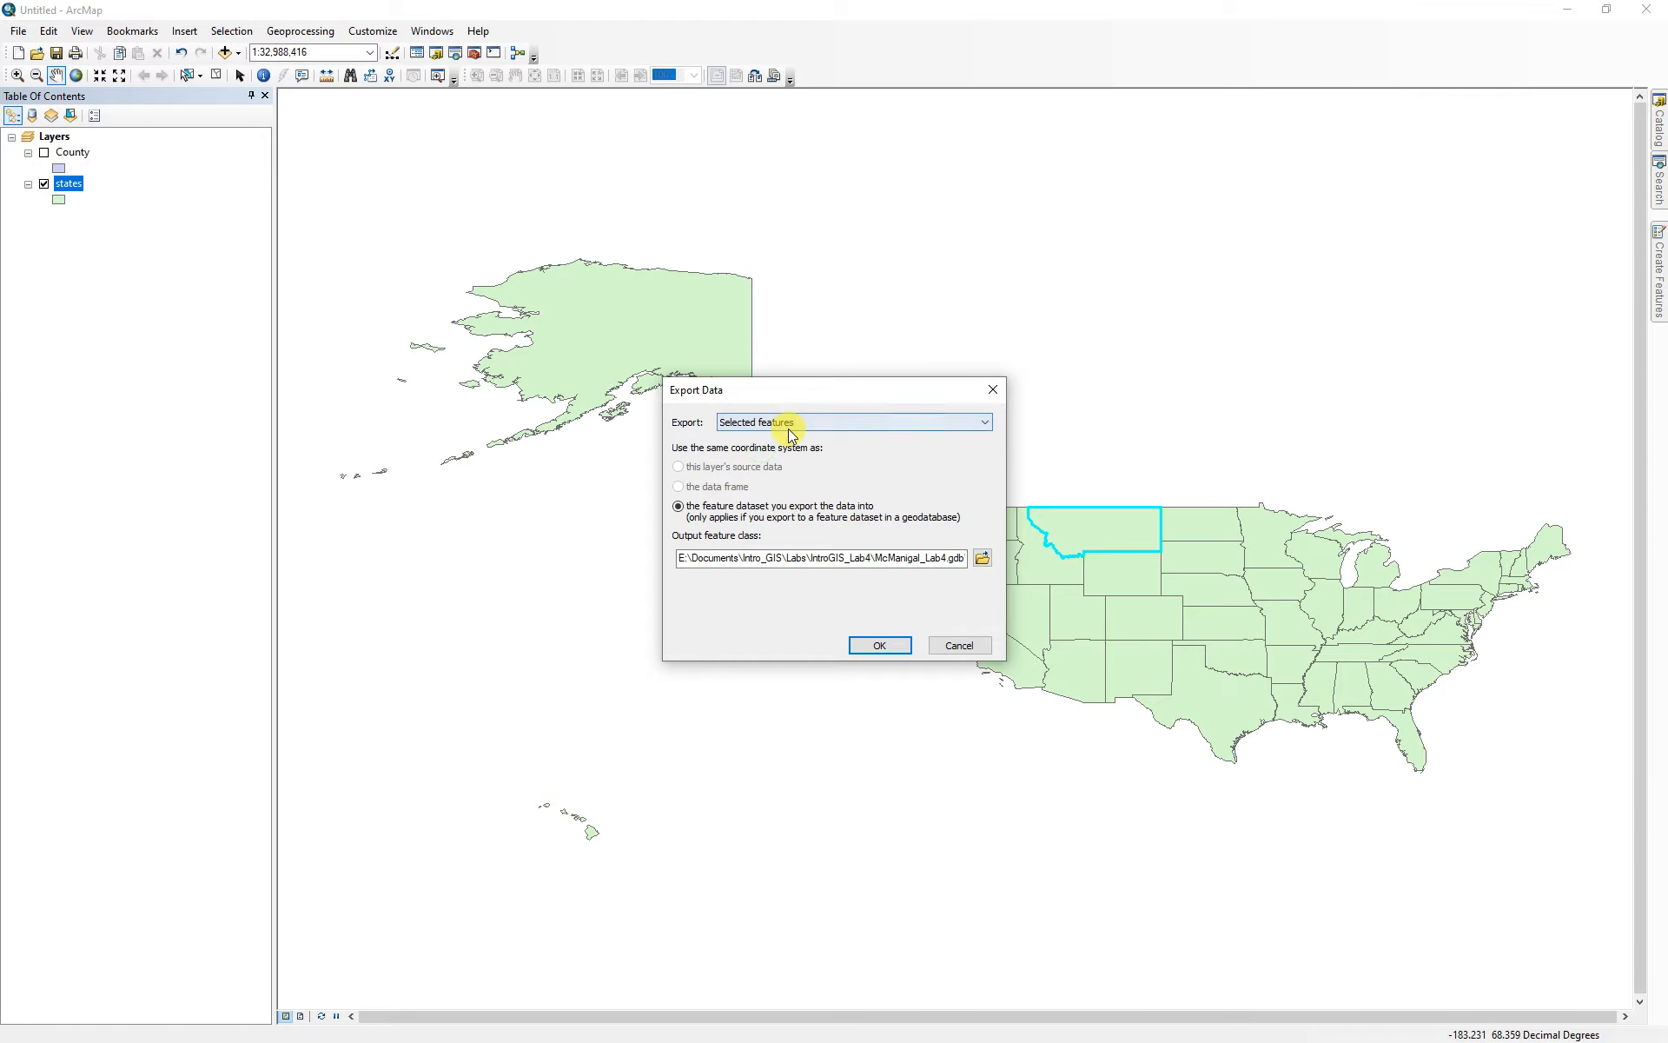
- Run the export of the selected Montana feature, add the result to the map as a layer, and clear the selection
click(881, 646)
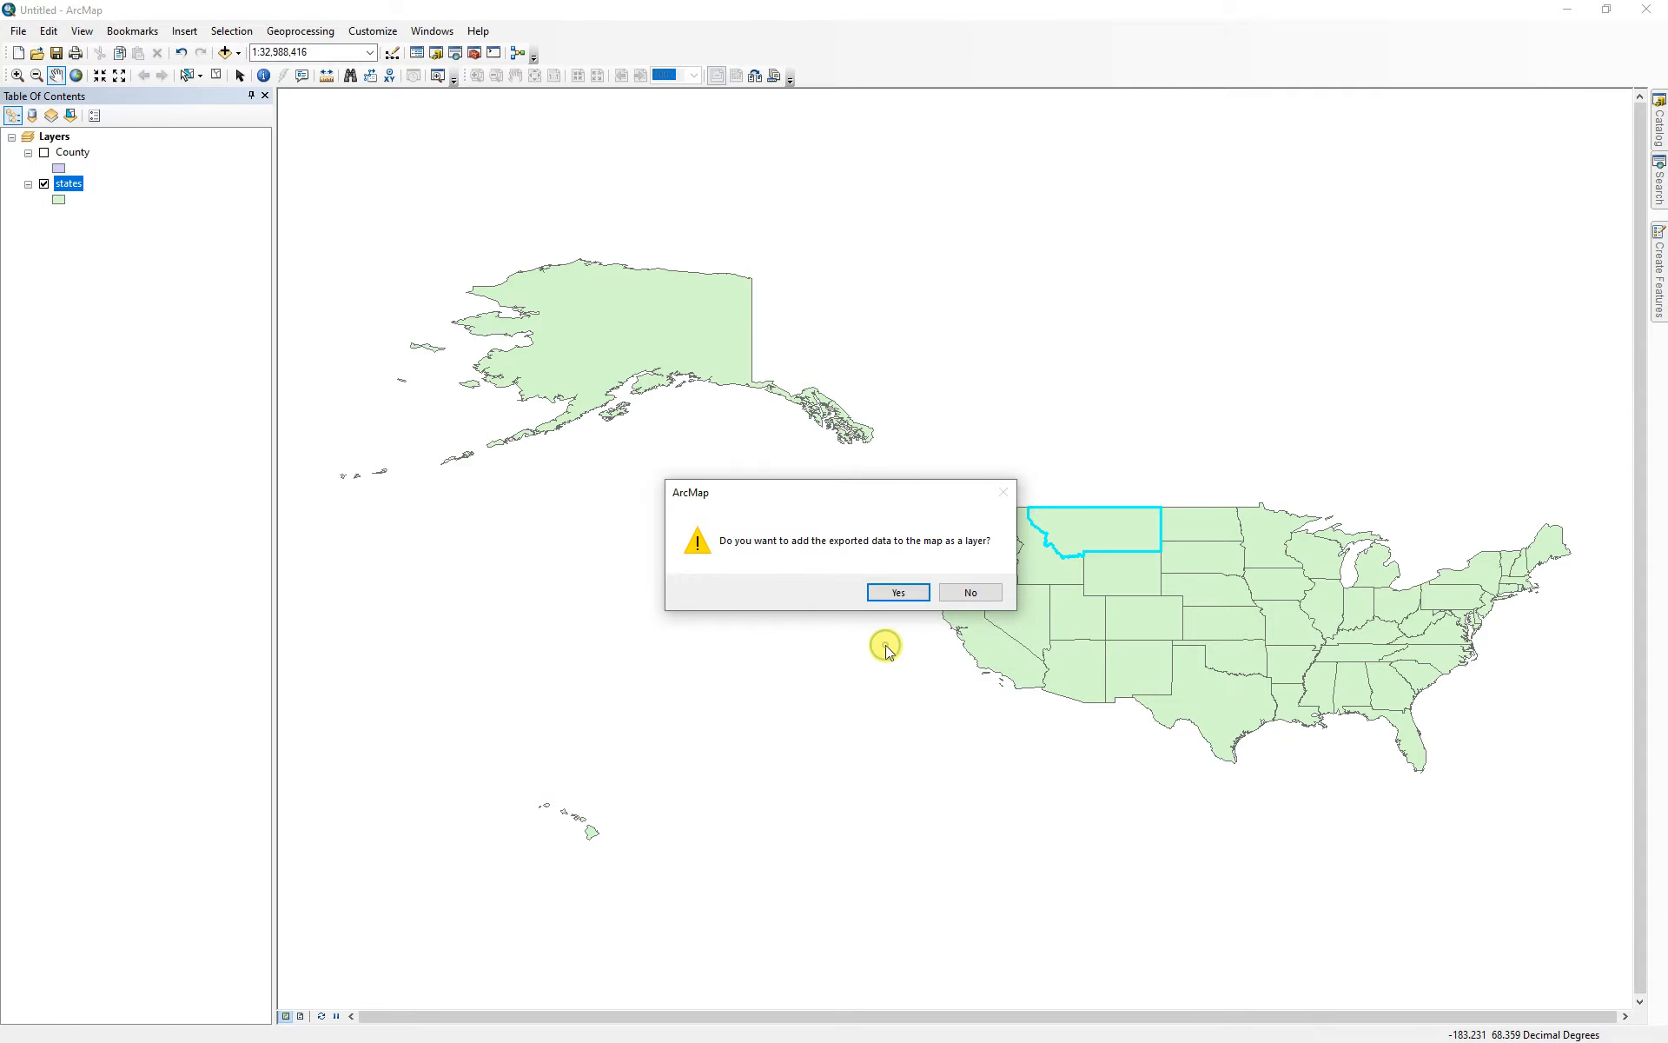
click(898, 591)
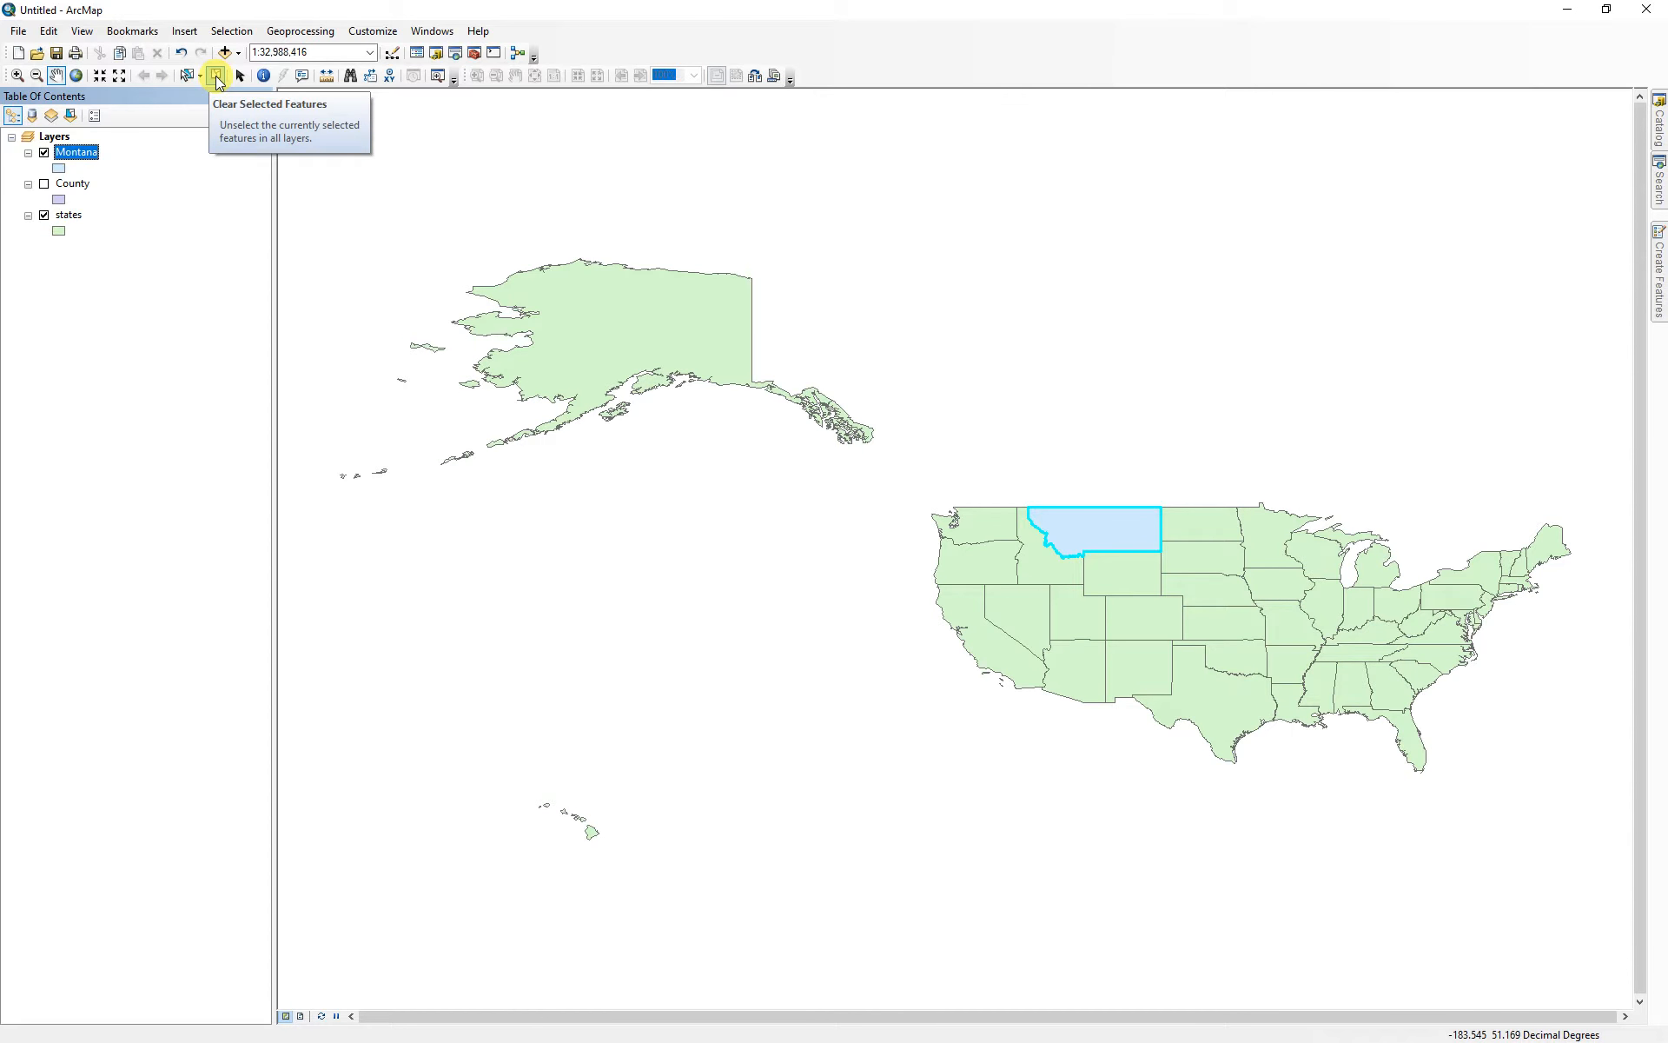
click(216, 76)
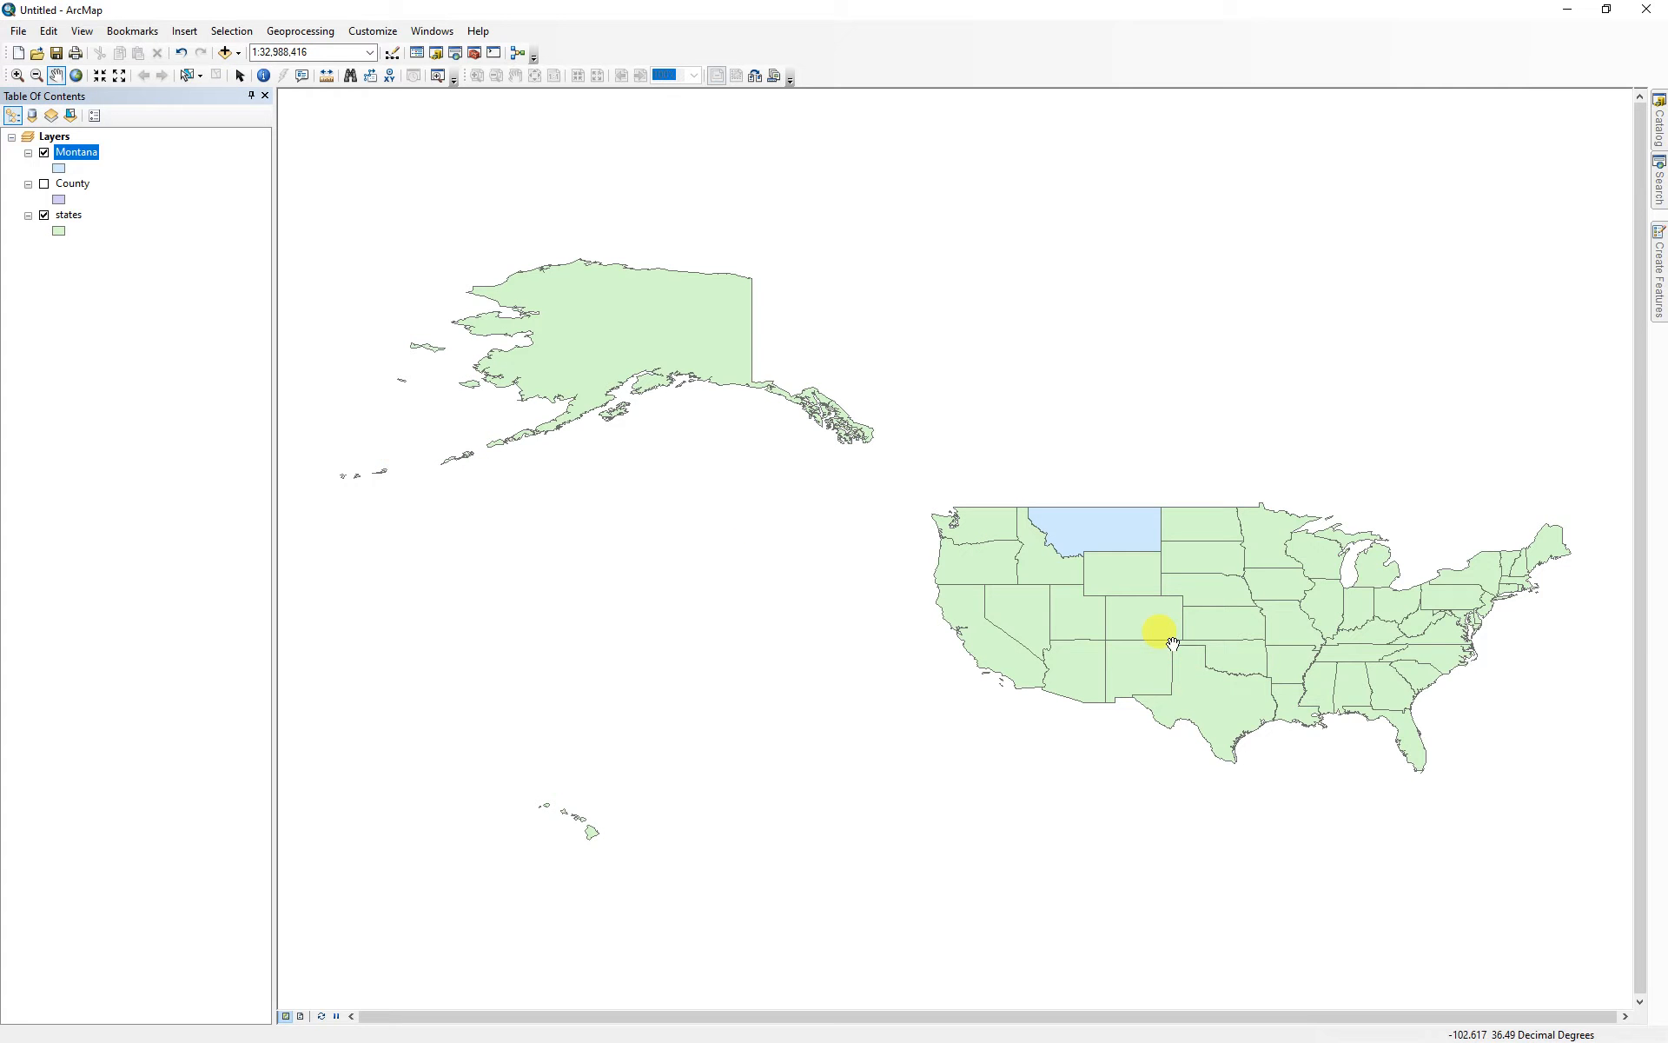
- Zoom the map to the extent of the Montana layer
drag(1167, 625, 1165, 626)
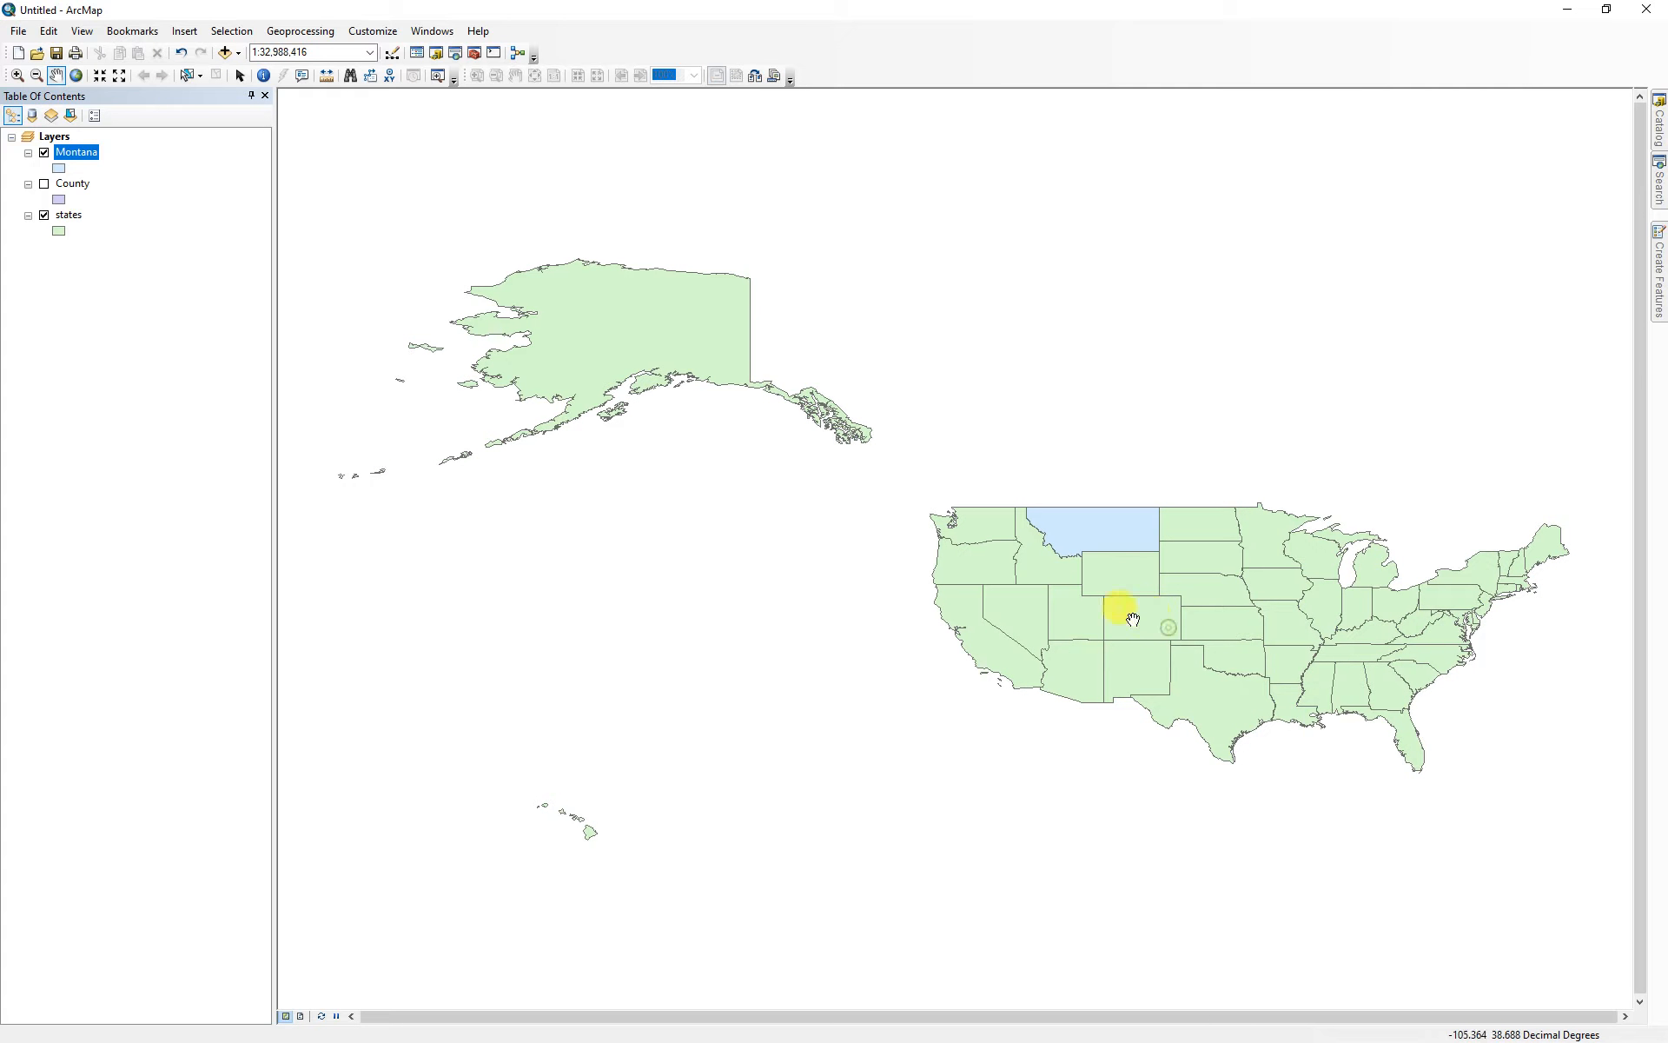
right_click(77, 153)
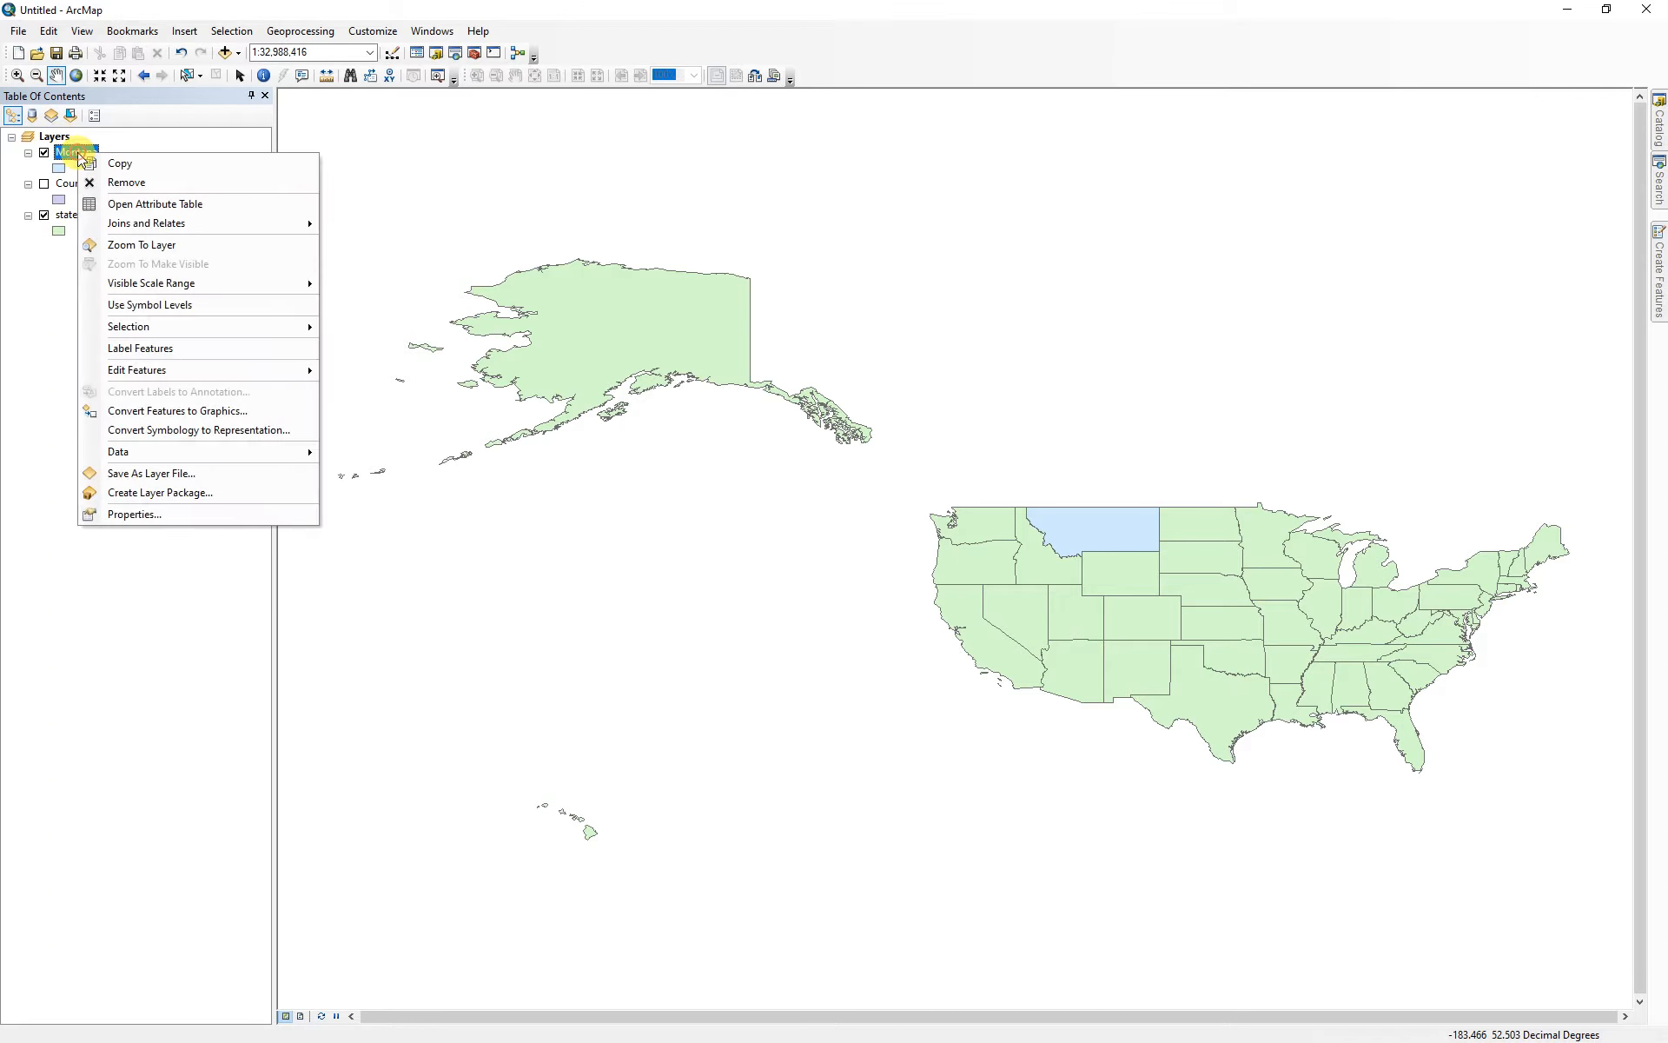
click(131, 246)
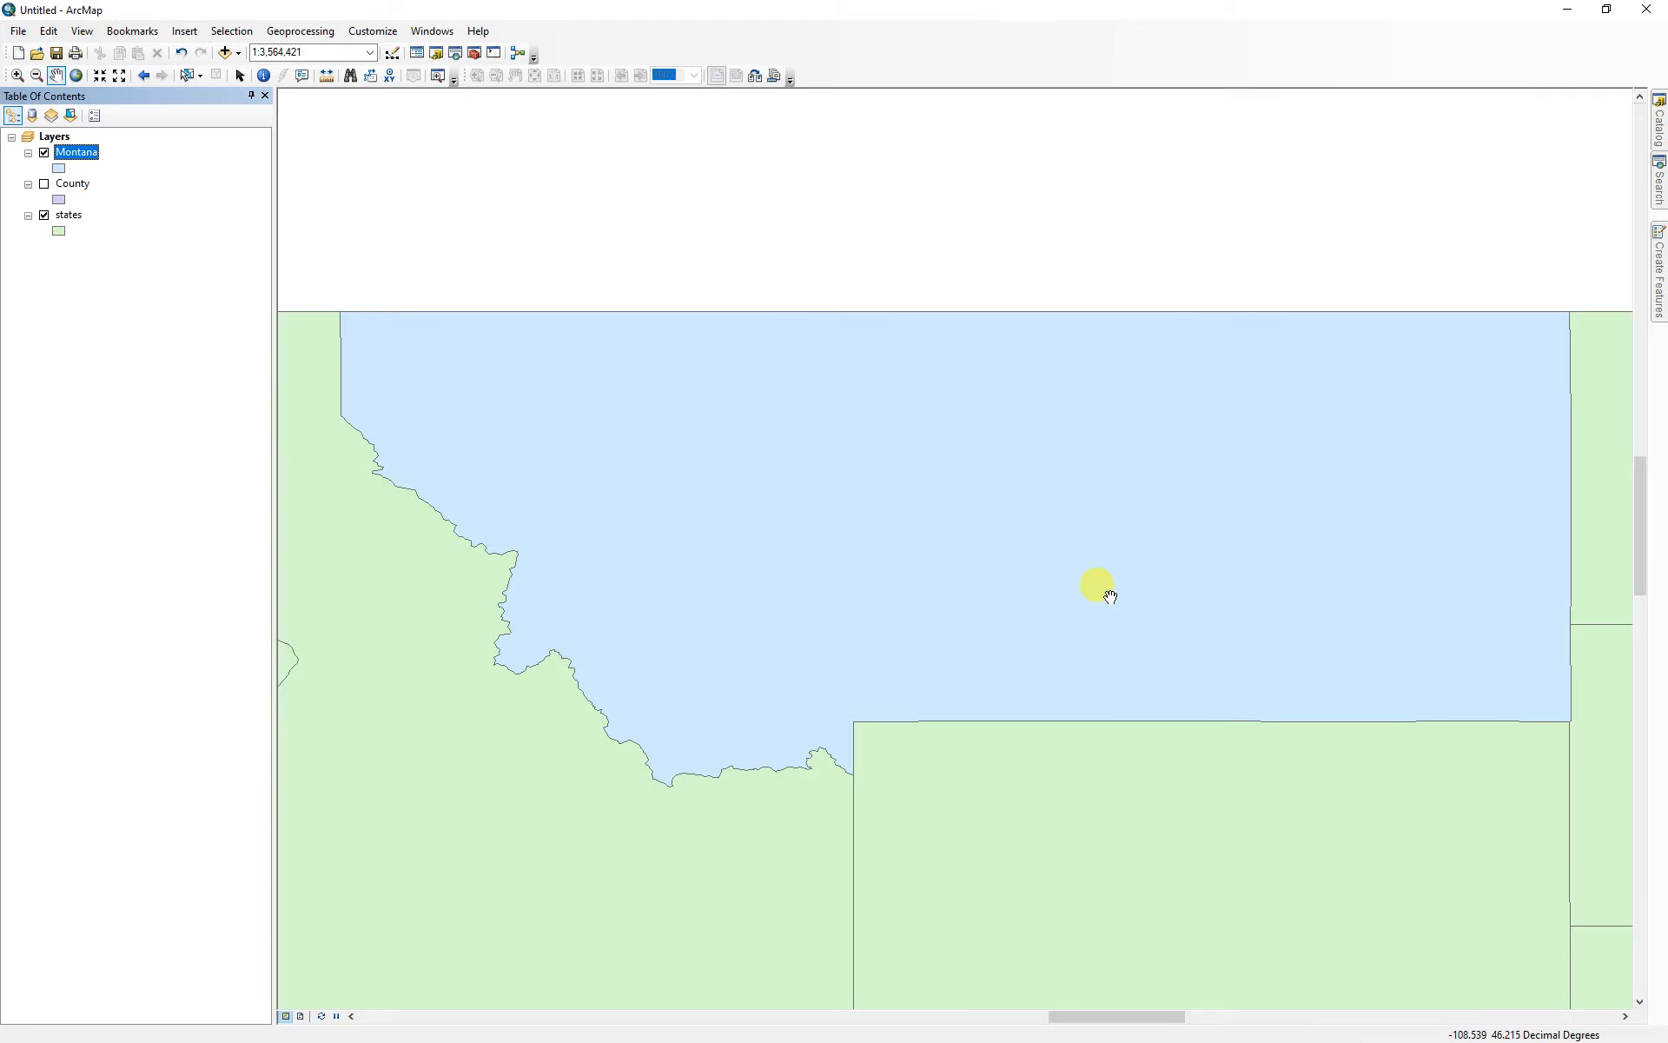
- Remove the states layer and display the County layer above Montana
right_click(76, 222)
click(132, 246)
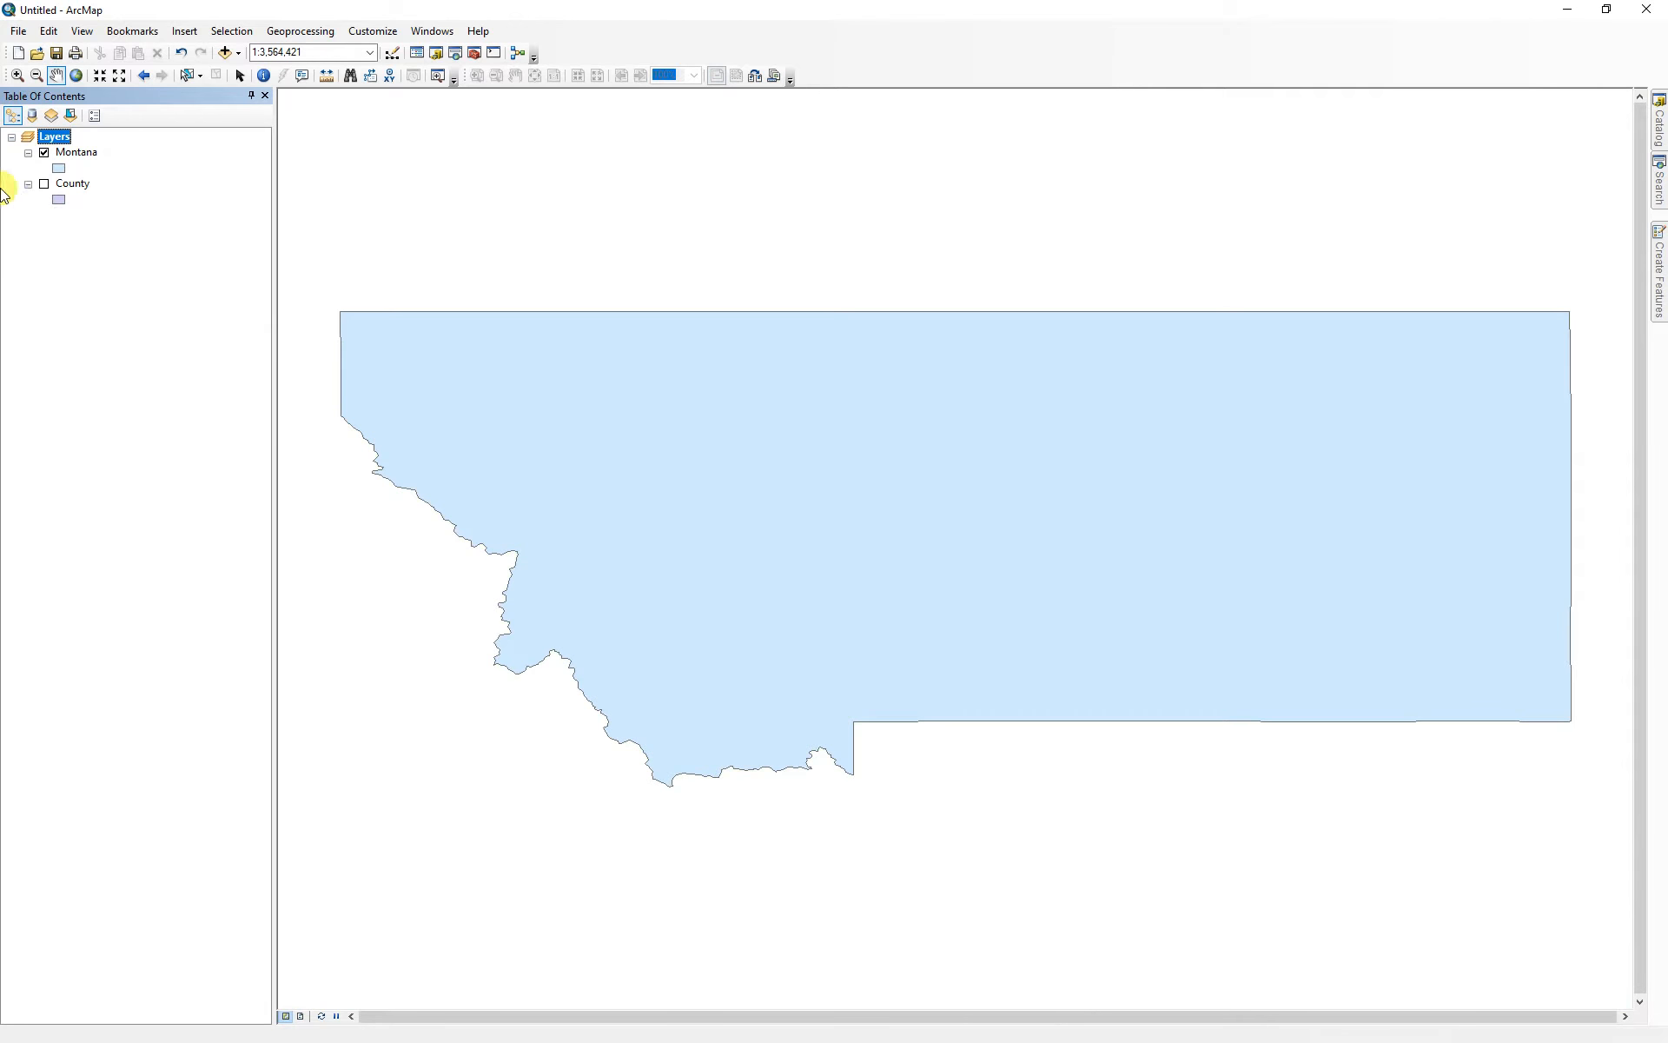
drag(72, 193, 59, 144)
click(44, 154)
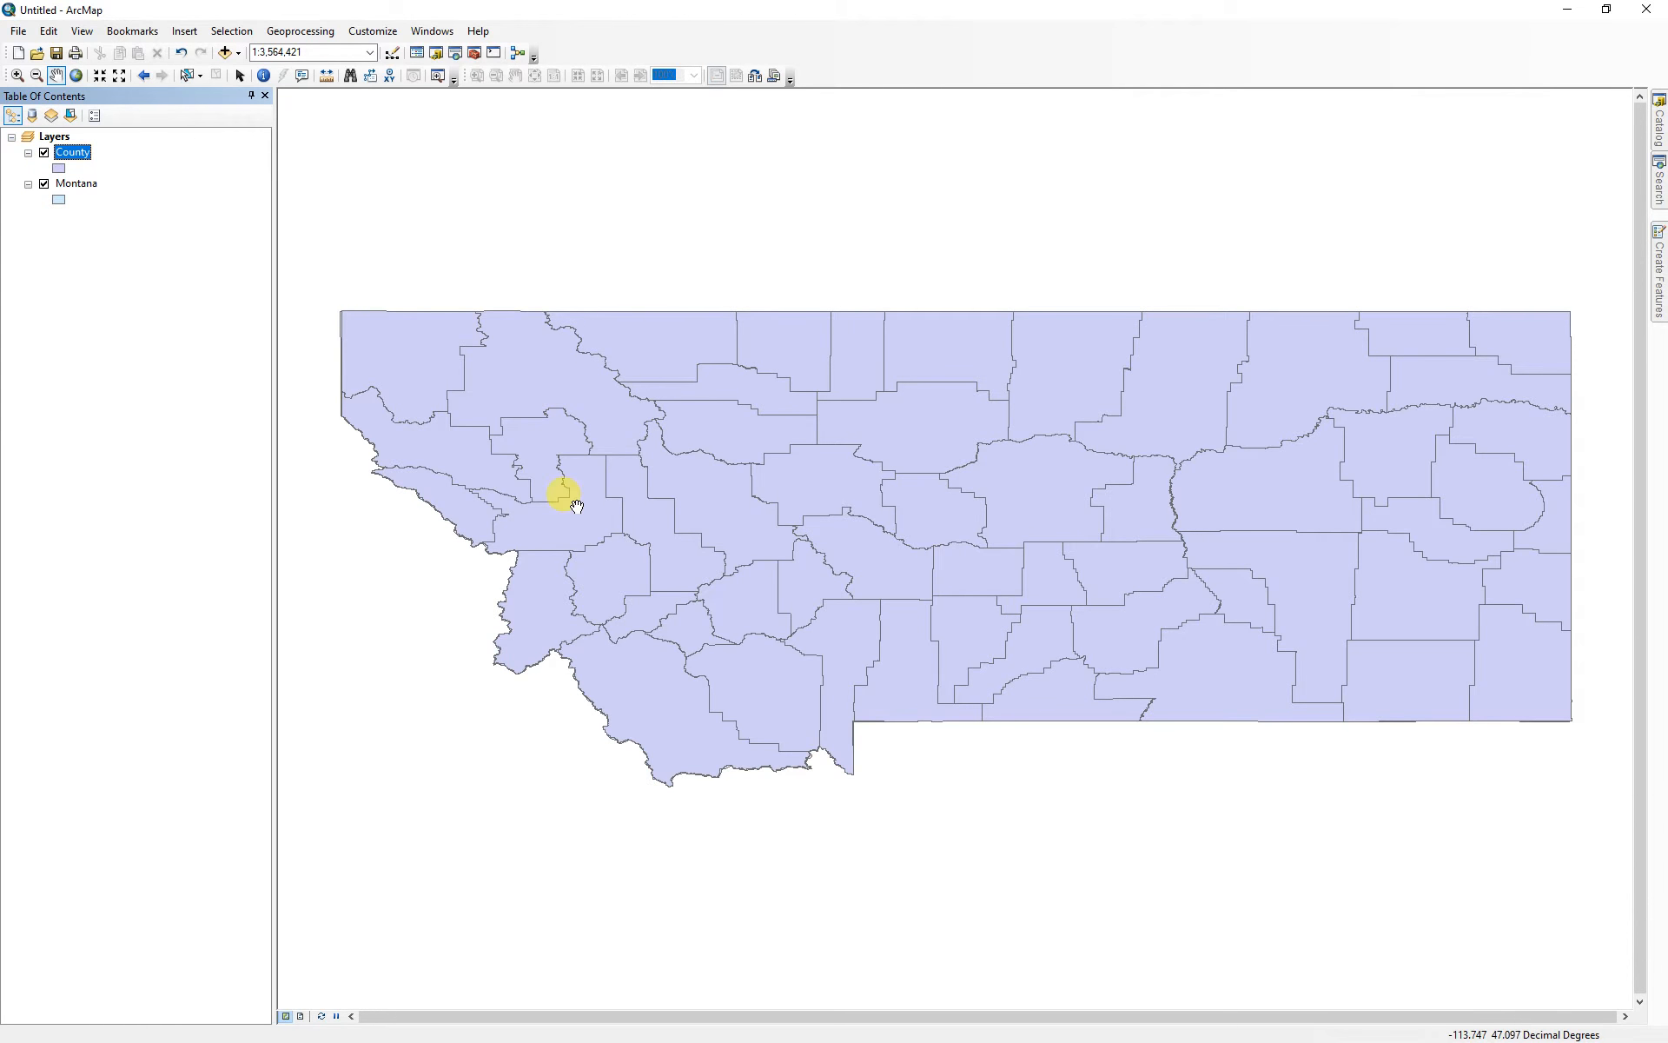
- Examine the County attribute table and its table options, then close the table
ctrl+double_click(75, 154)
drag(686, 537, 690, 270)
click(238, 290)
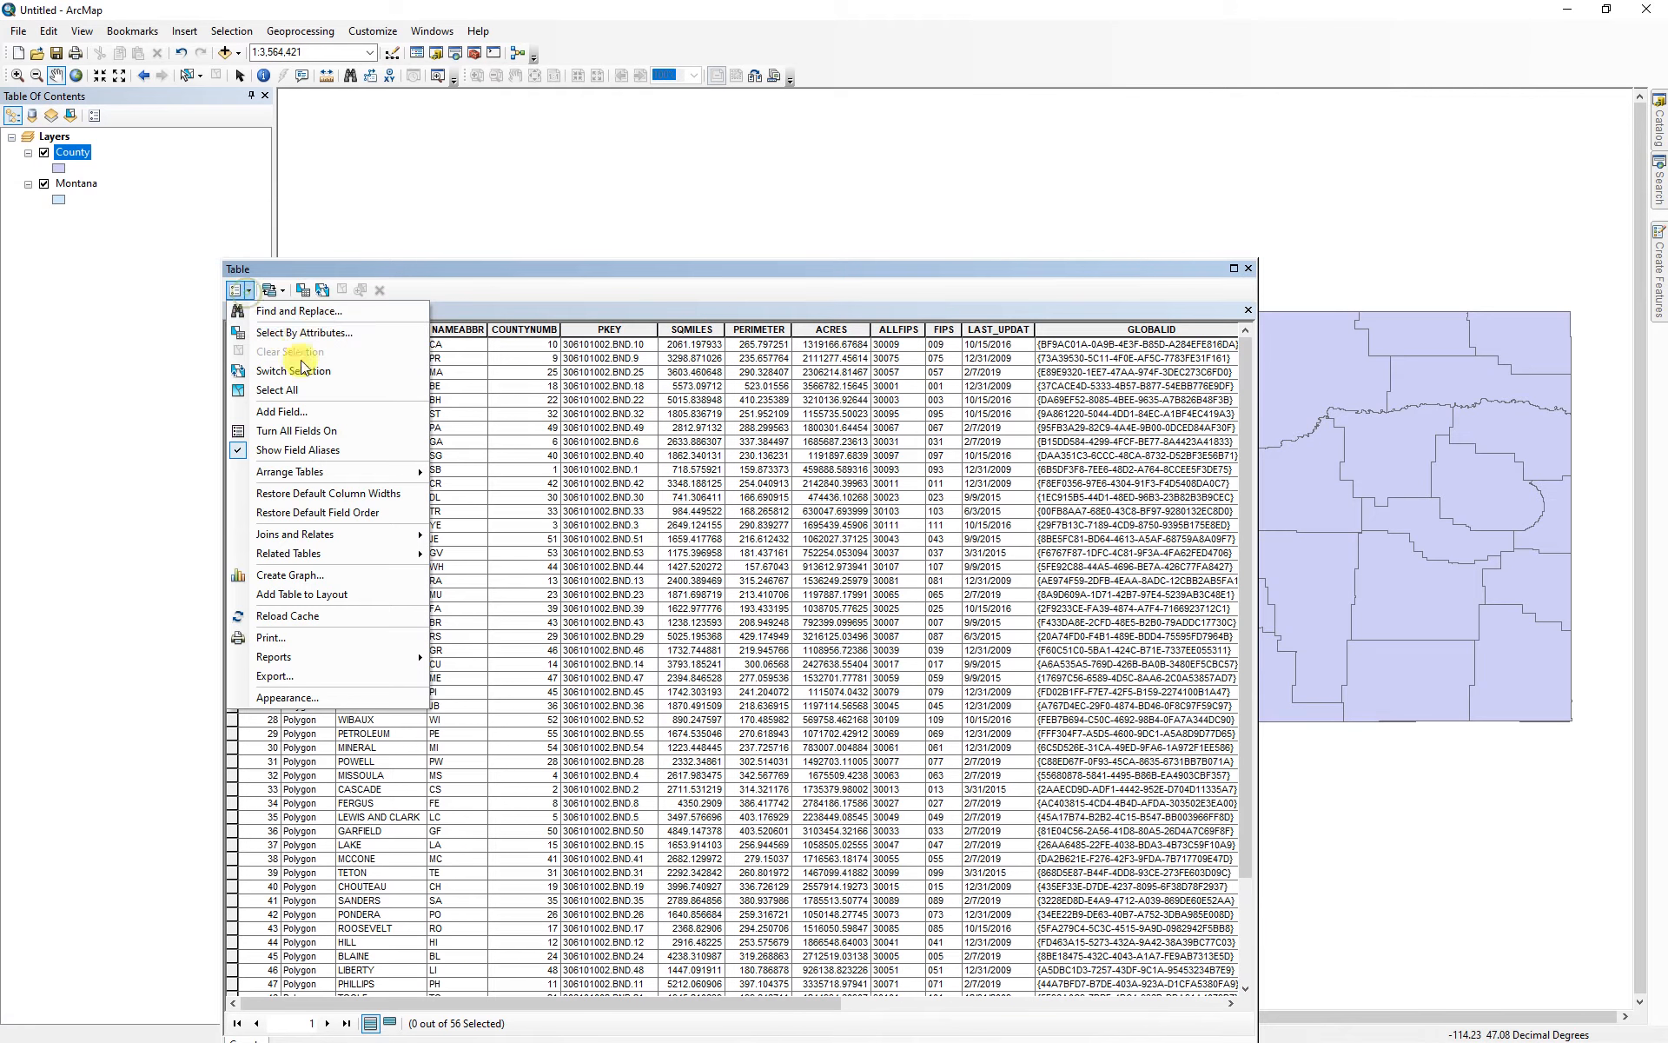
click(1249, 268)
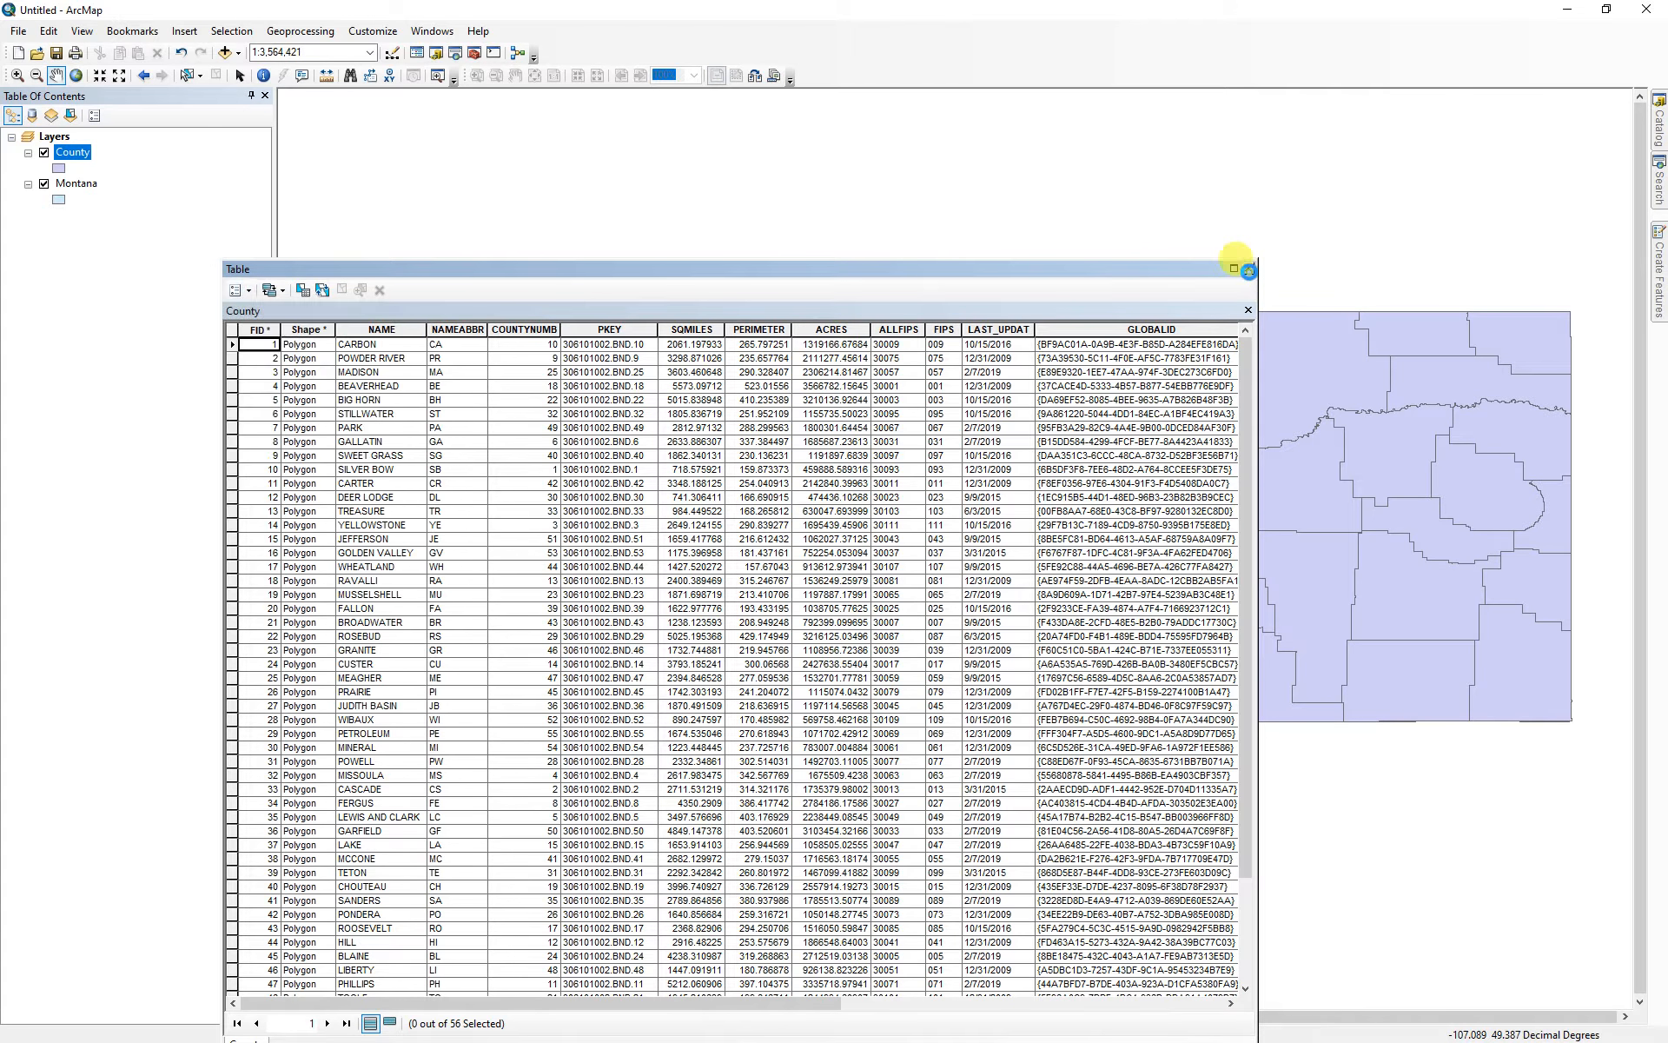
click(1249, 269)
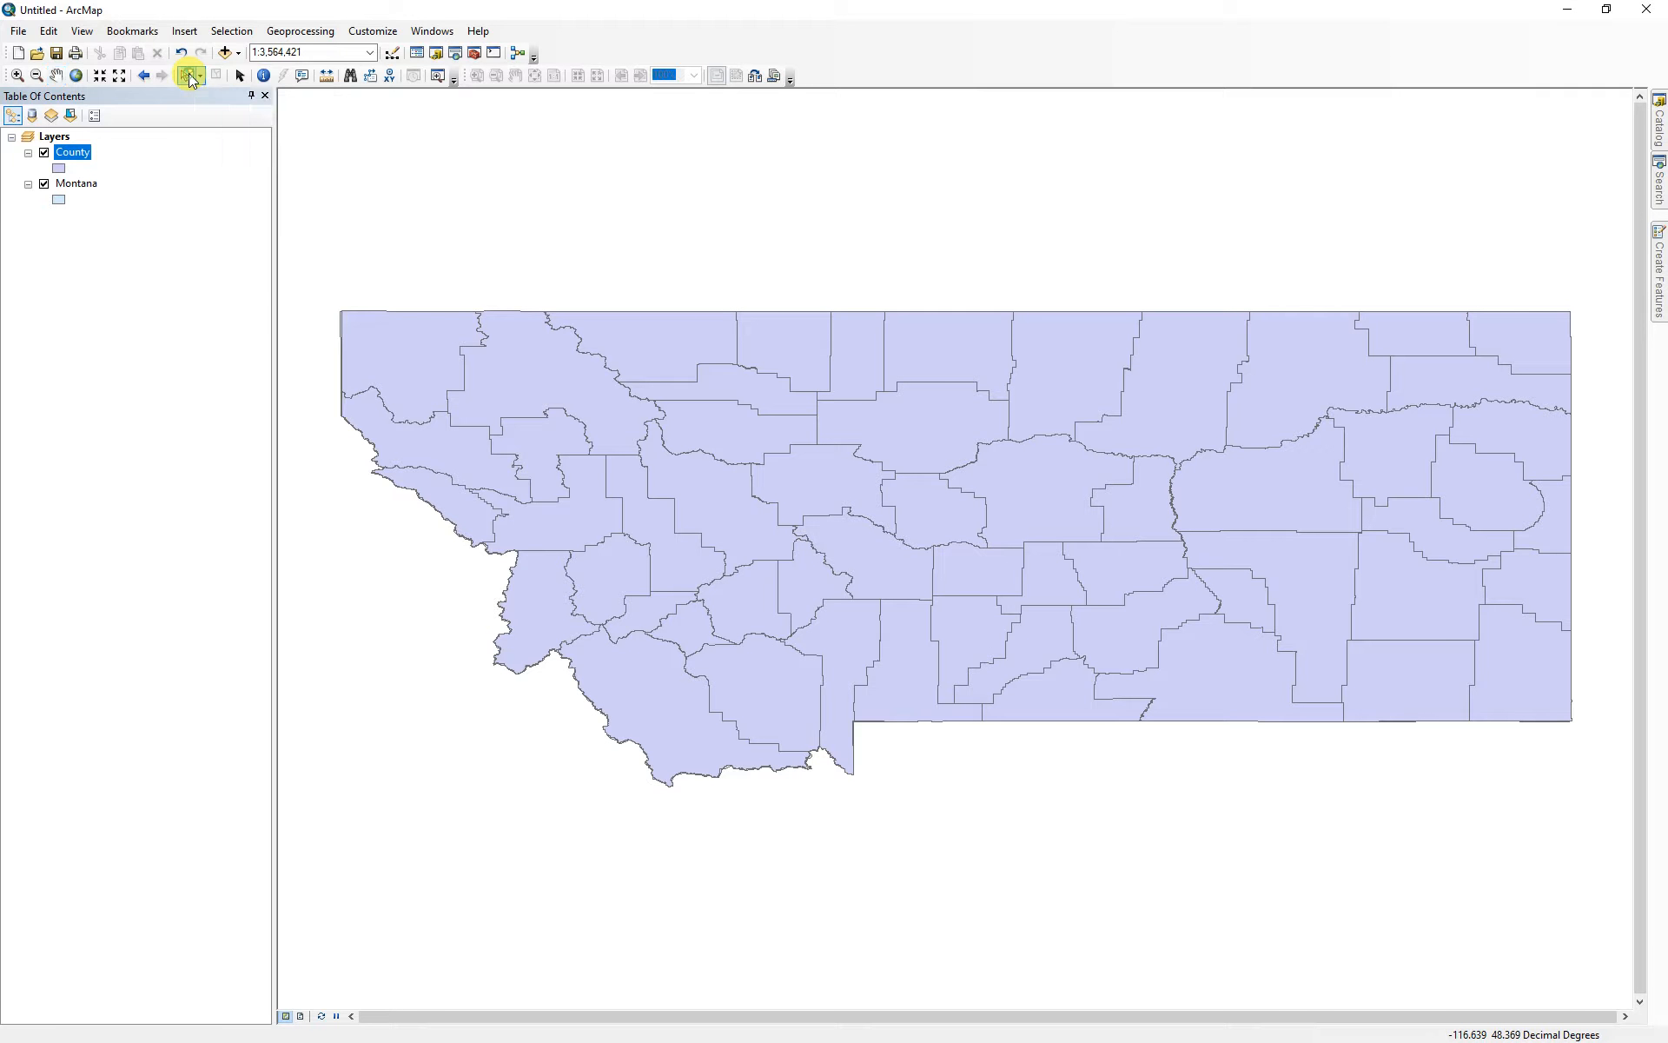
- Hide the Montana layer and interactively select only Missoula County in western Montana on the map
click(190, 77)
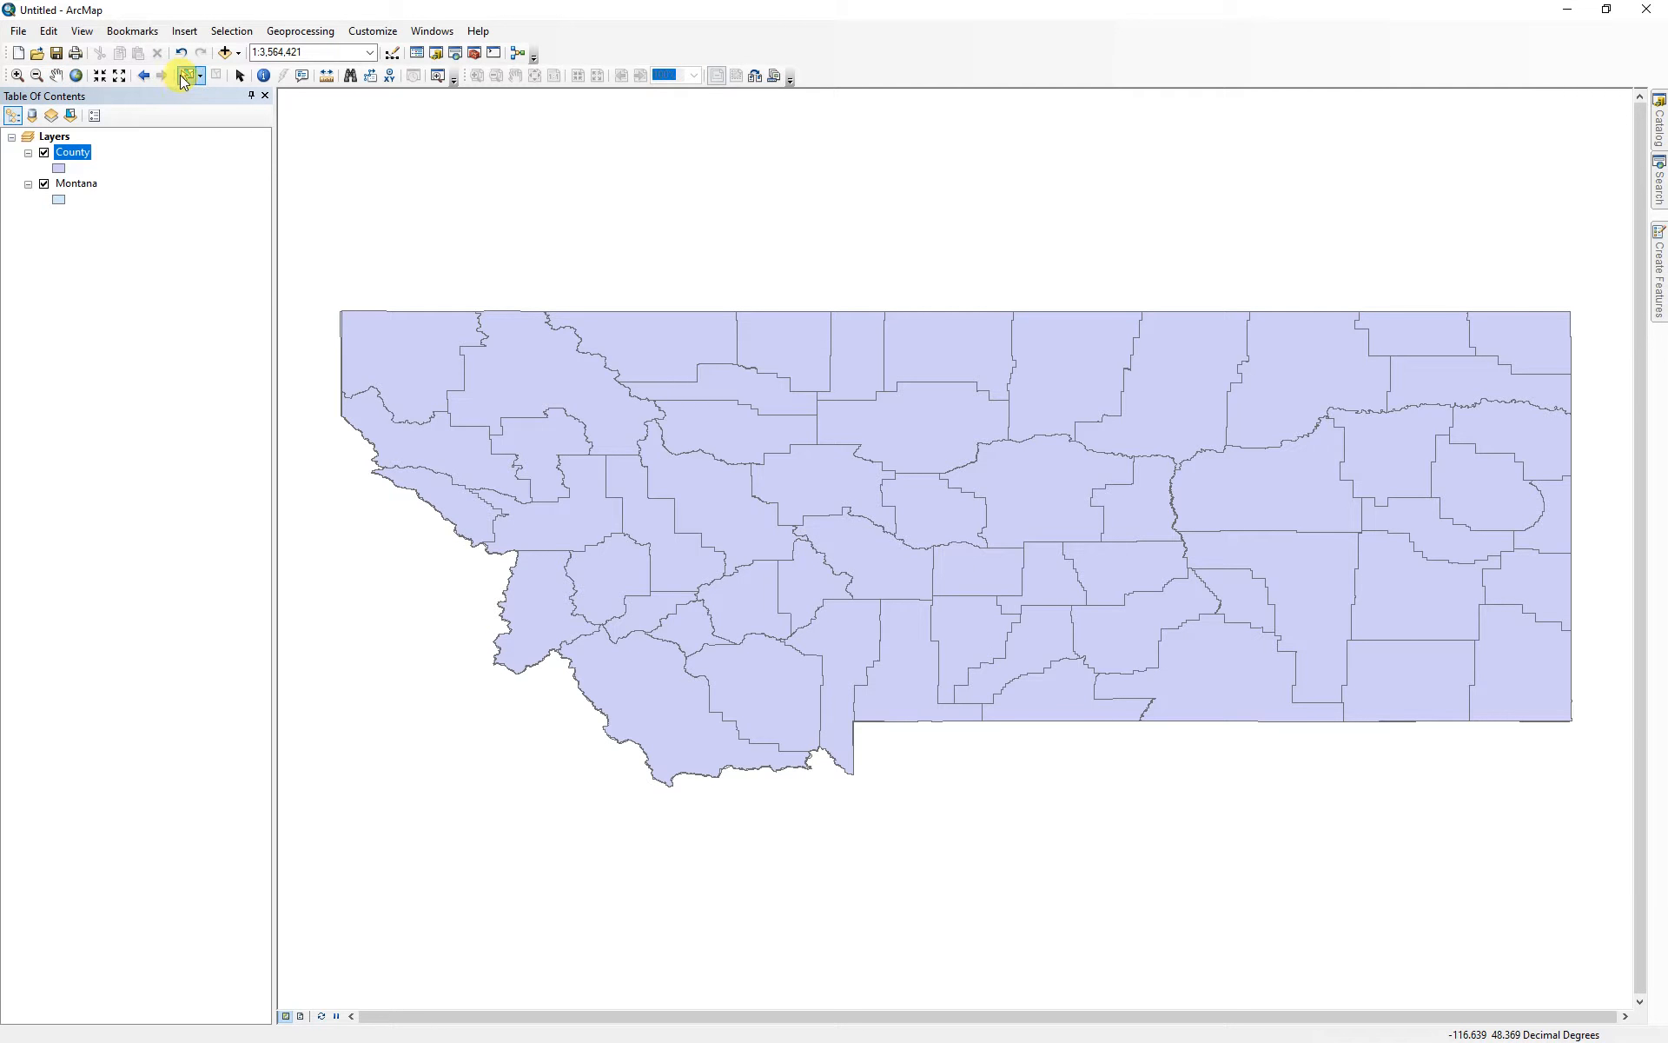
click(566, 526)
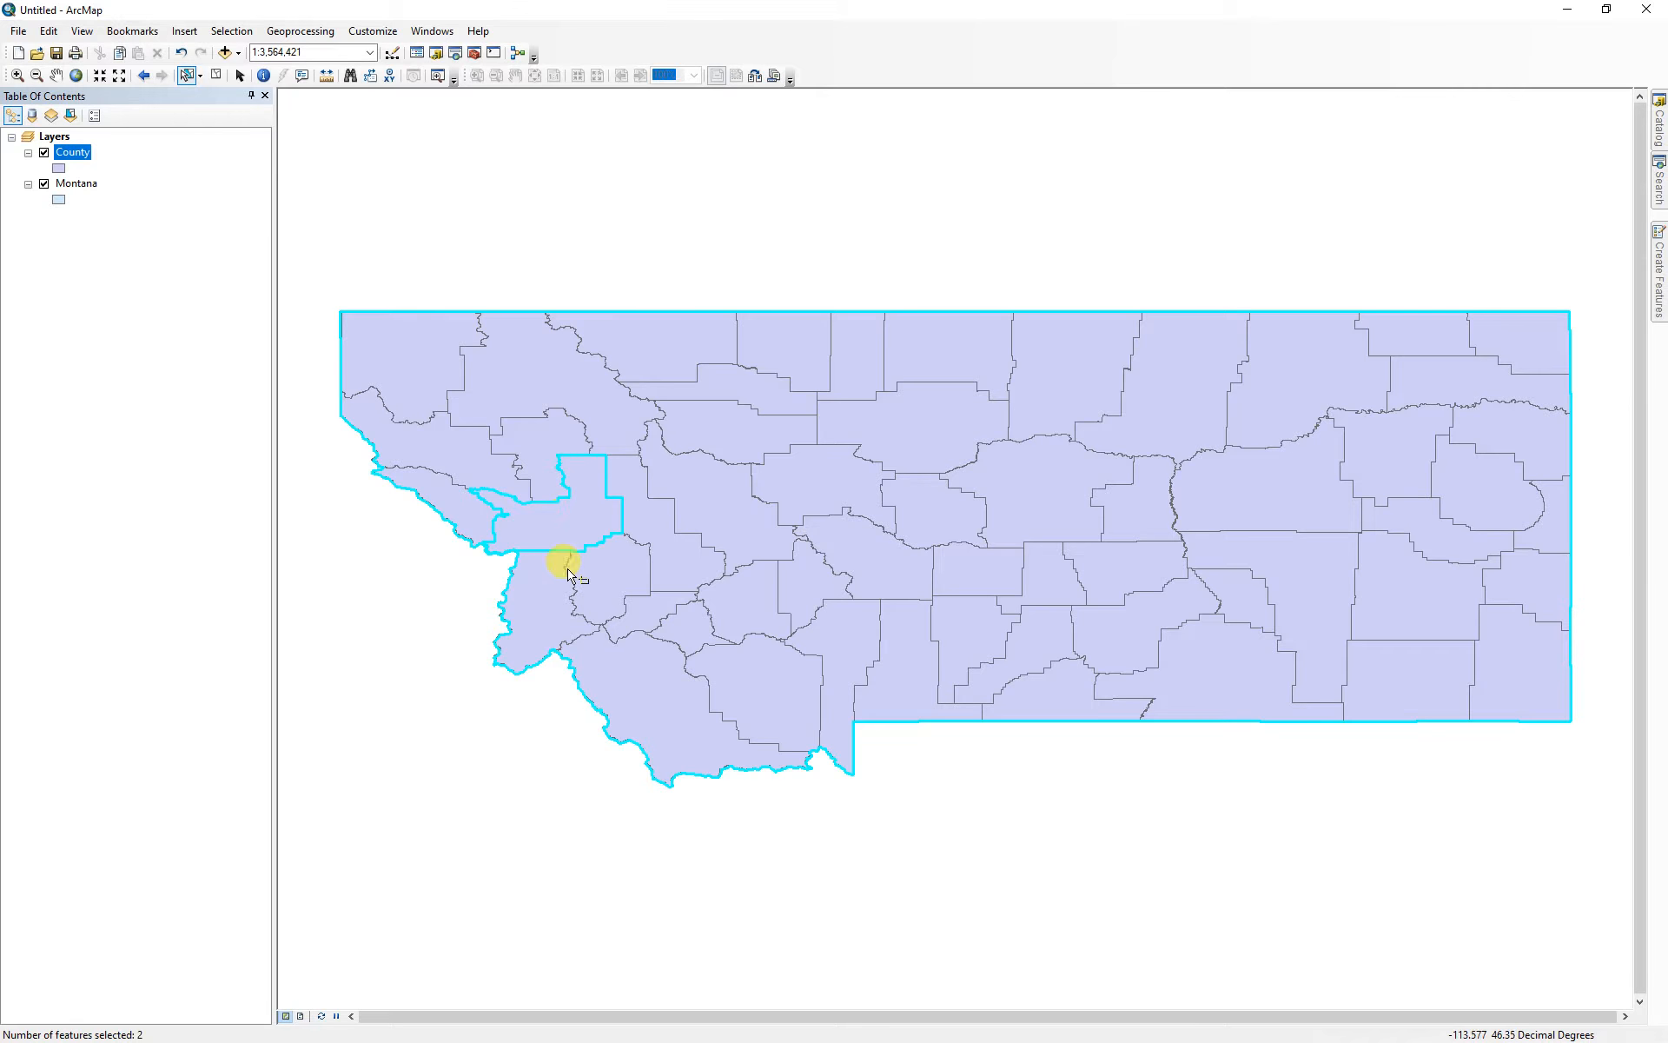
click(216, 76)
click(44, 184)
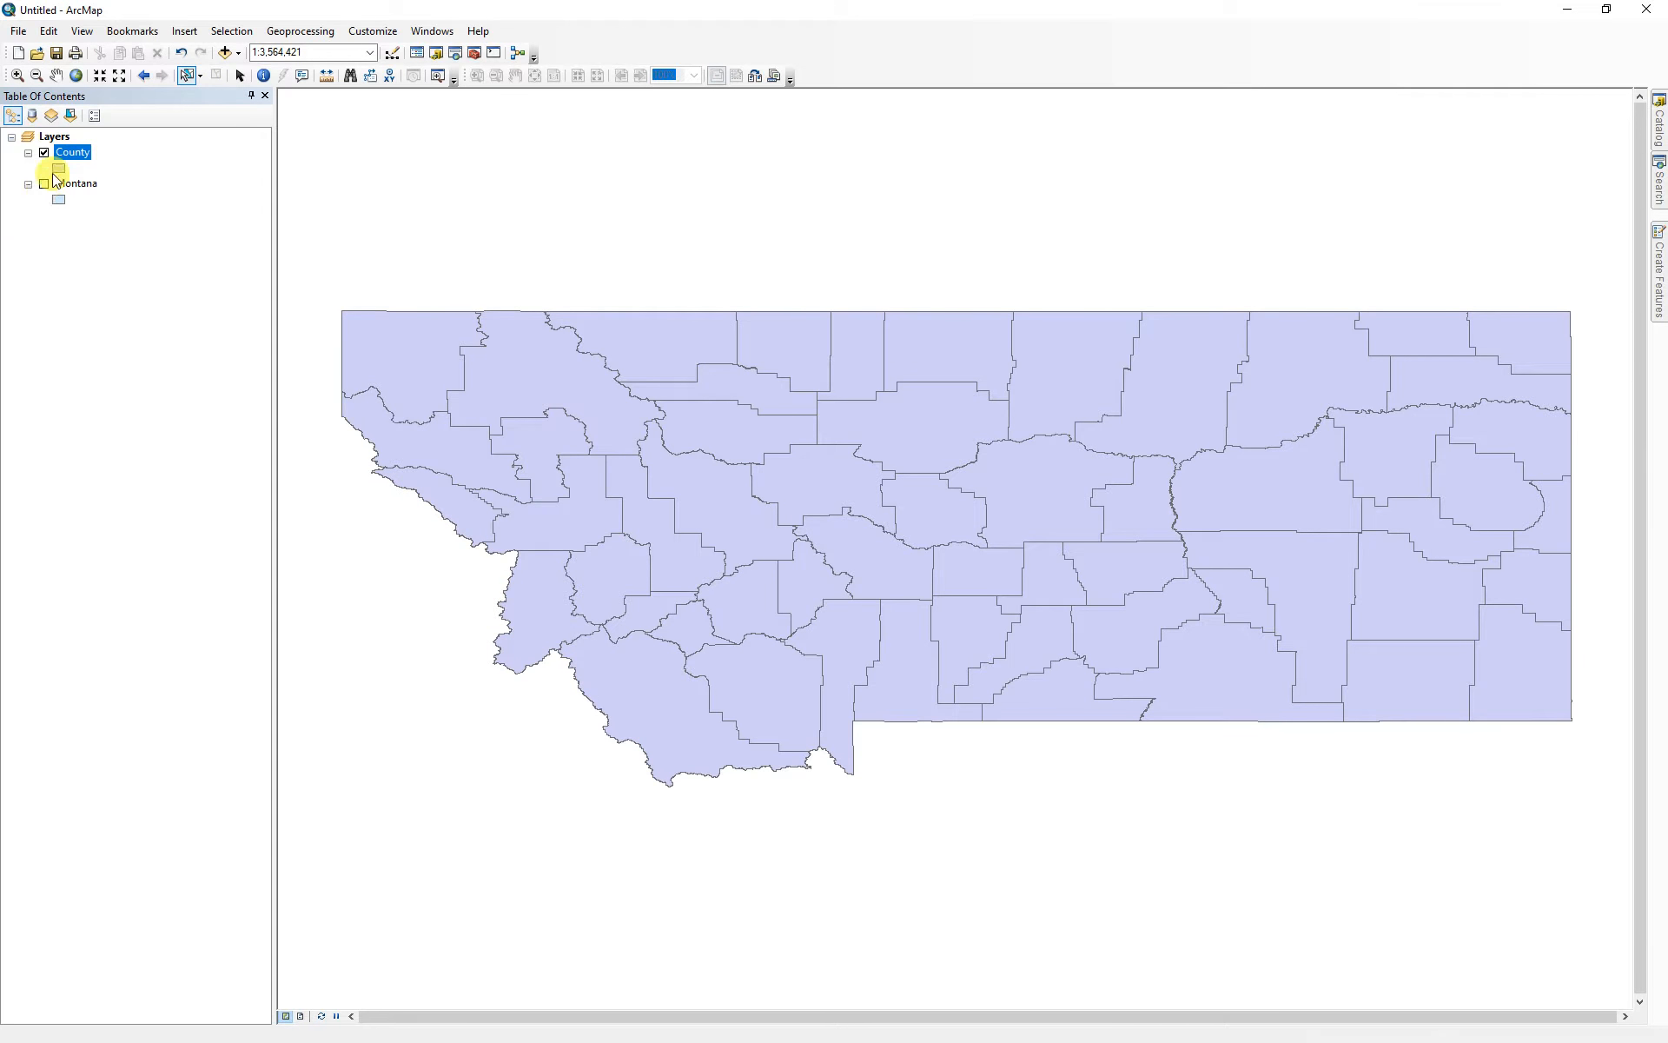
click(572, 530)
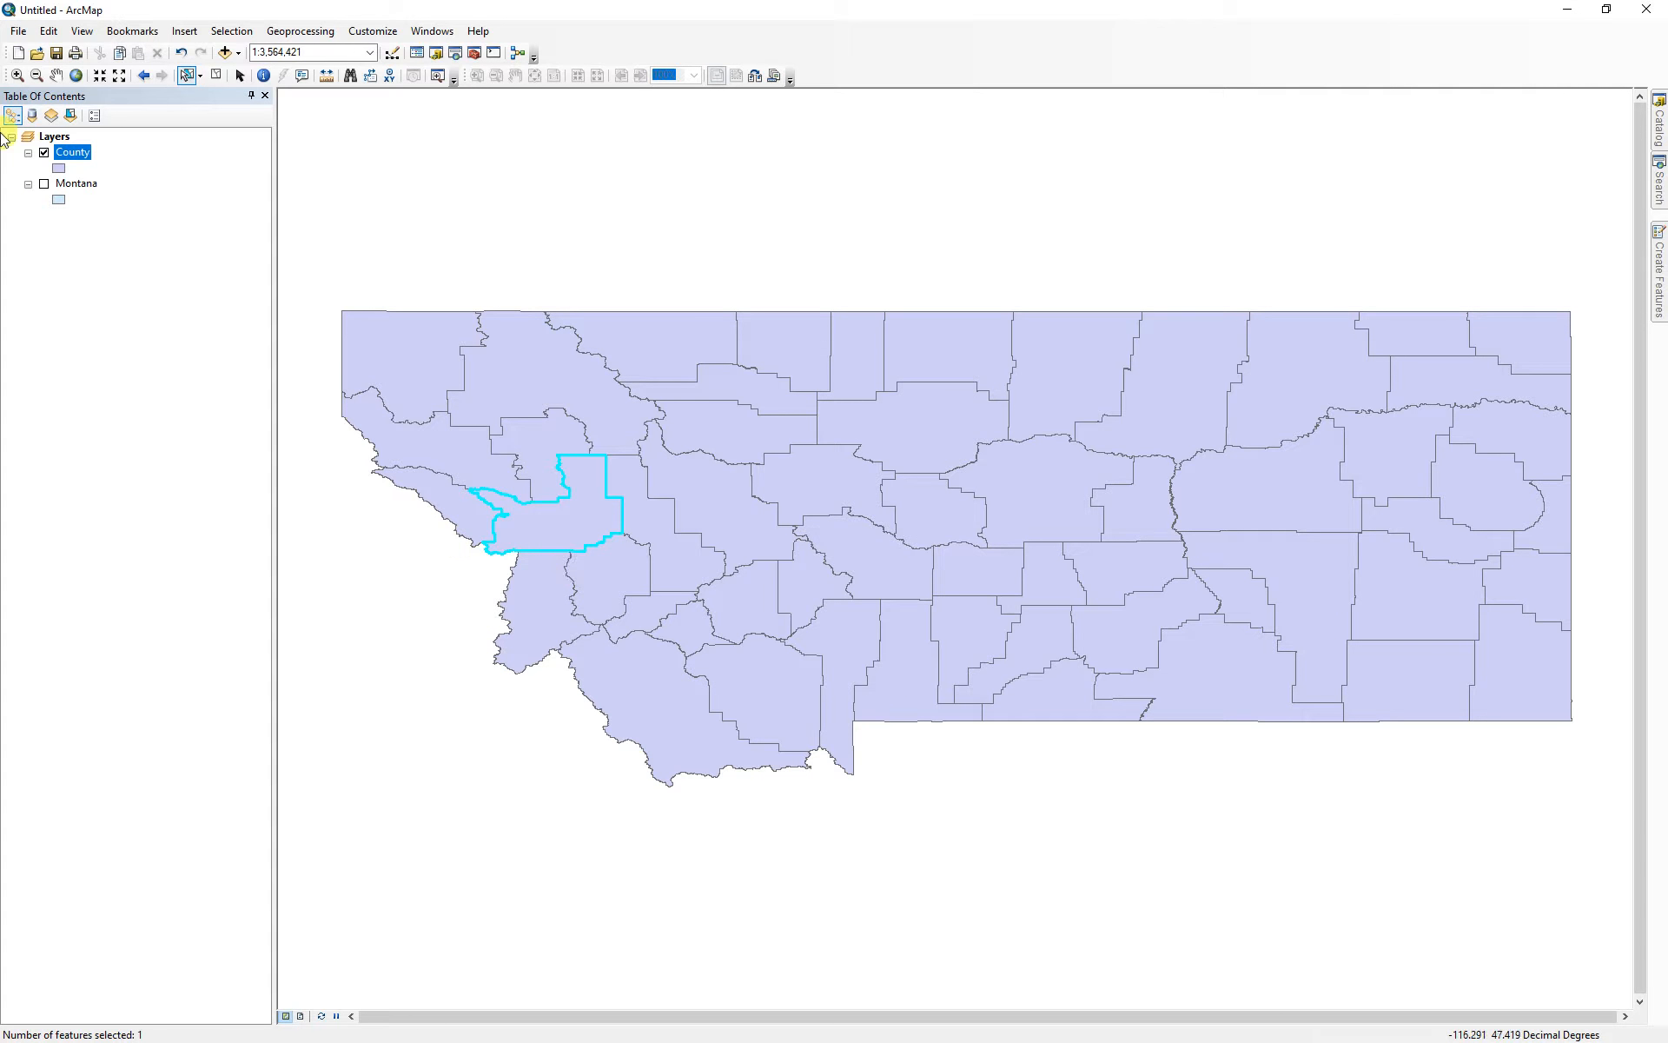
- Export the selected county to a feature class named Missoula_Co in the Montana_Data dataset and add it to the map
right_click(80, 158)
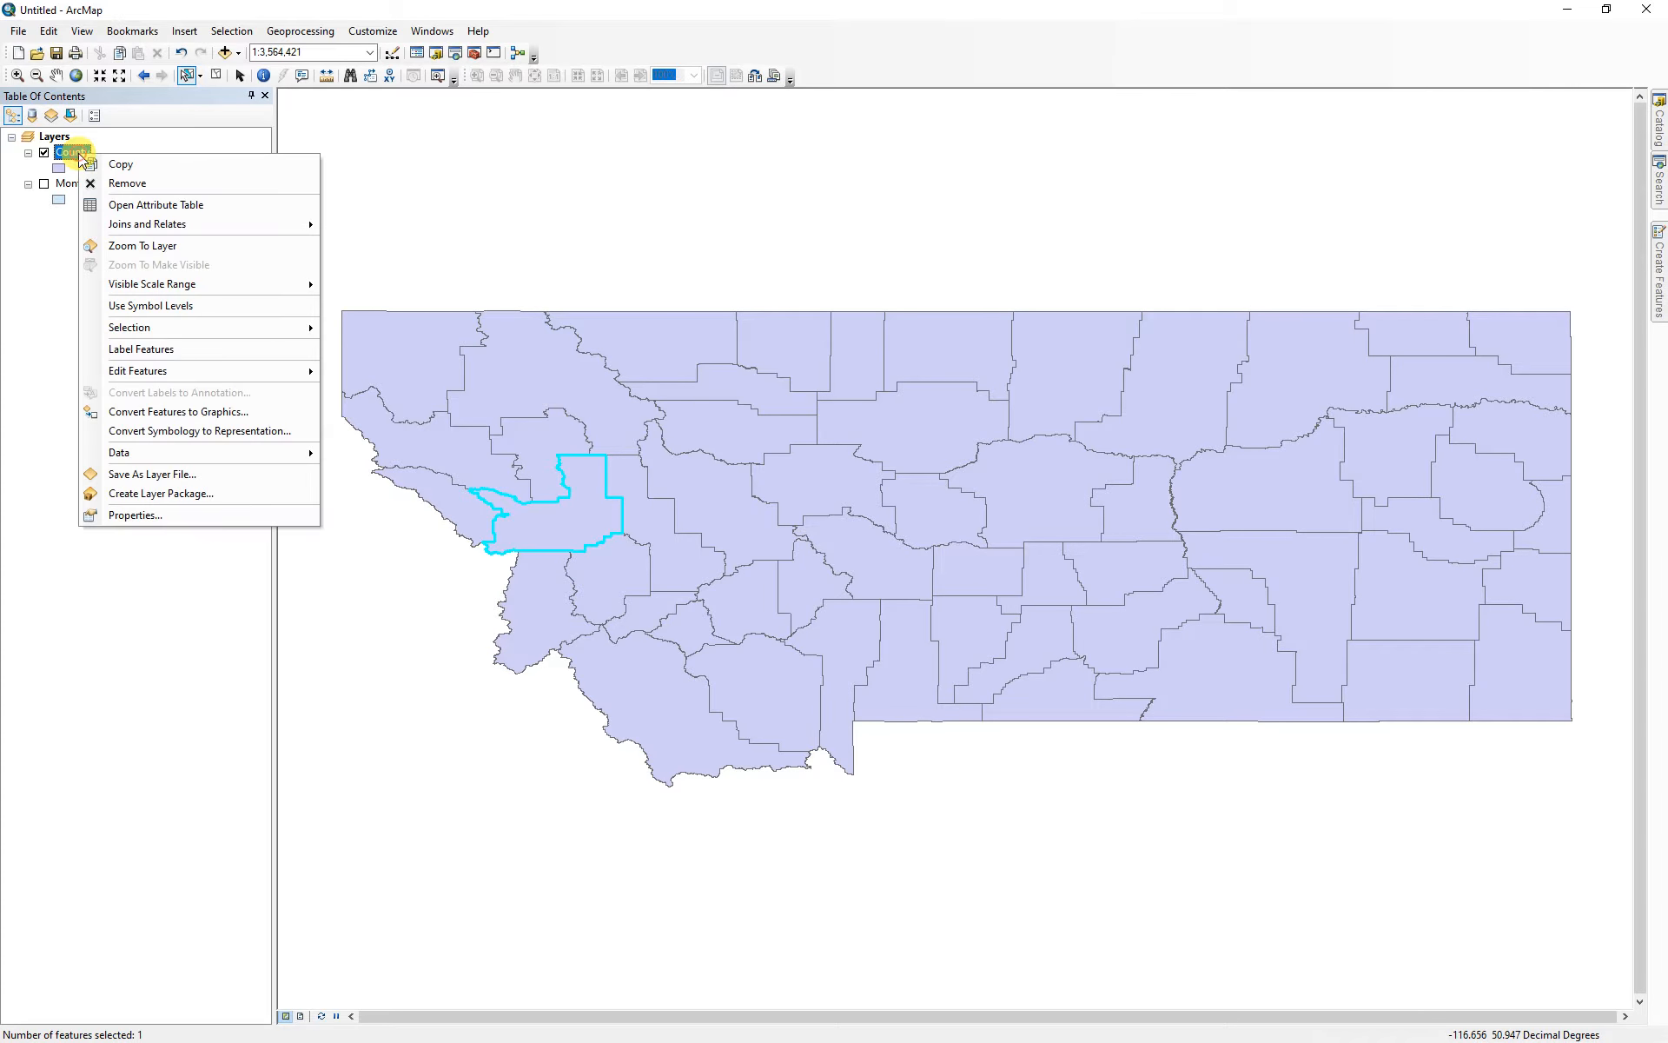
mouse_move(177, 463)
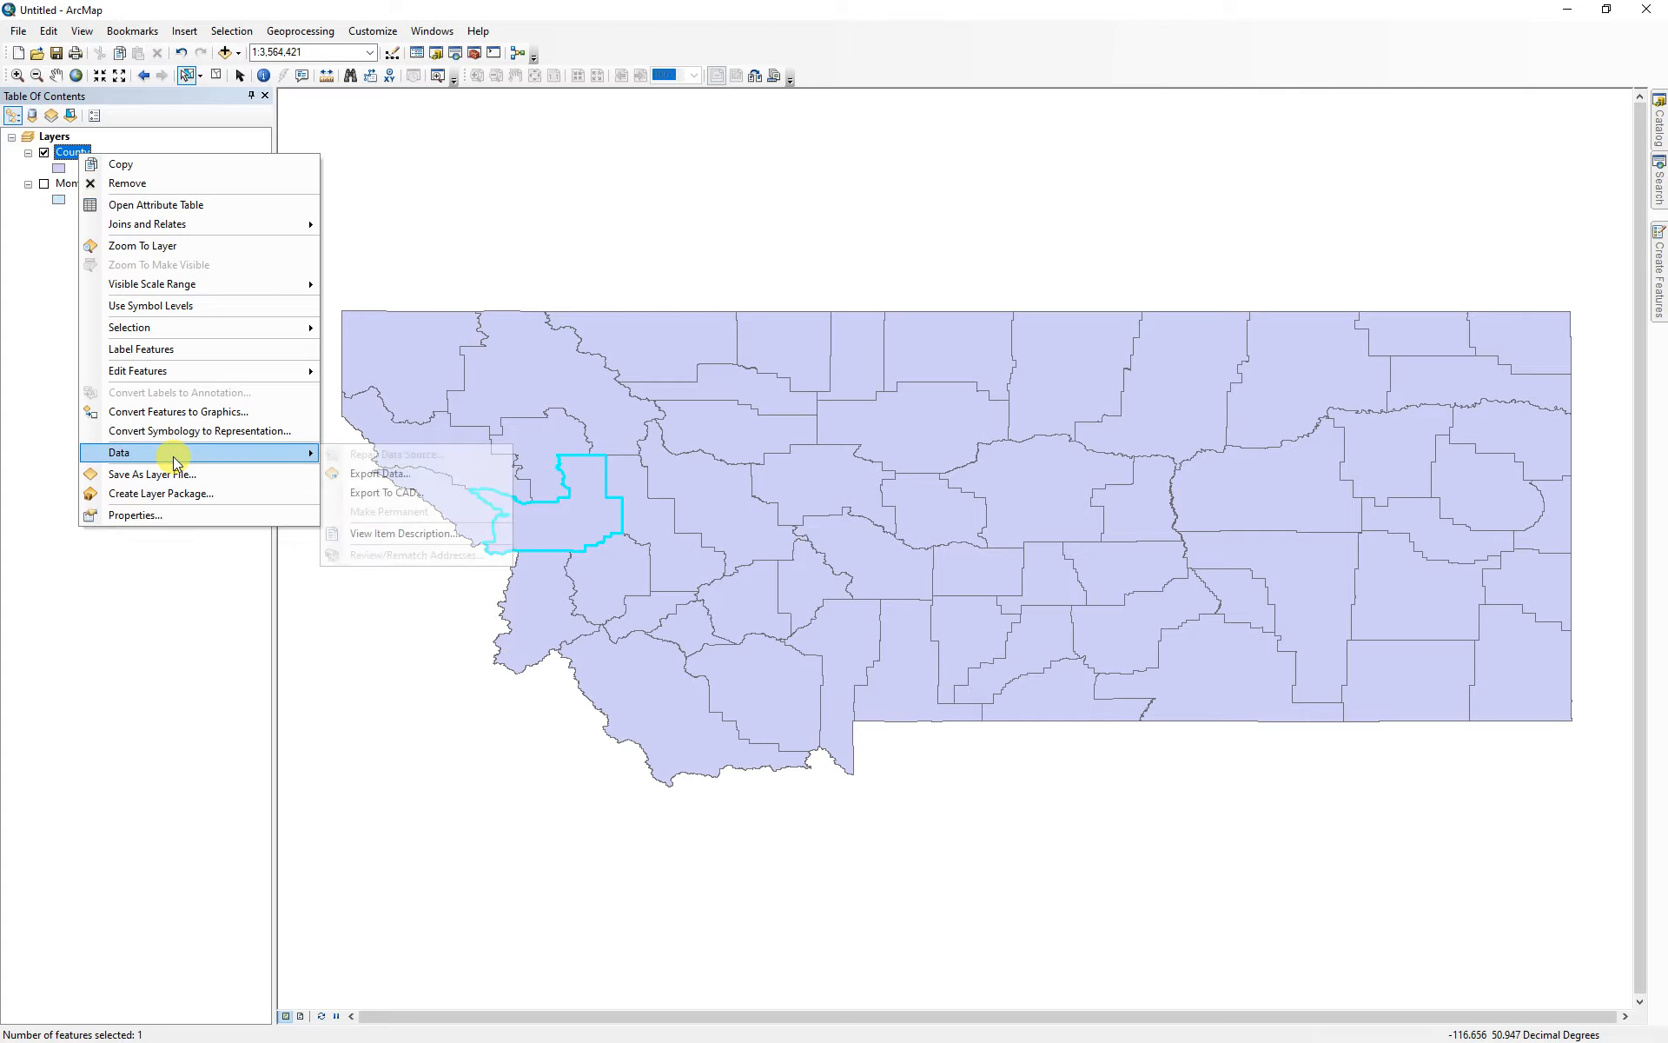
click(373, 473)
click(983, 559)
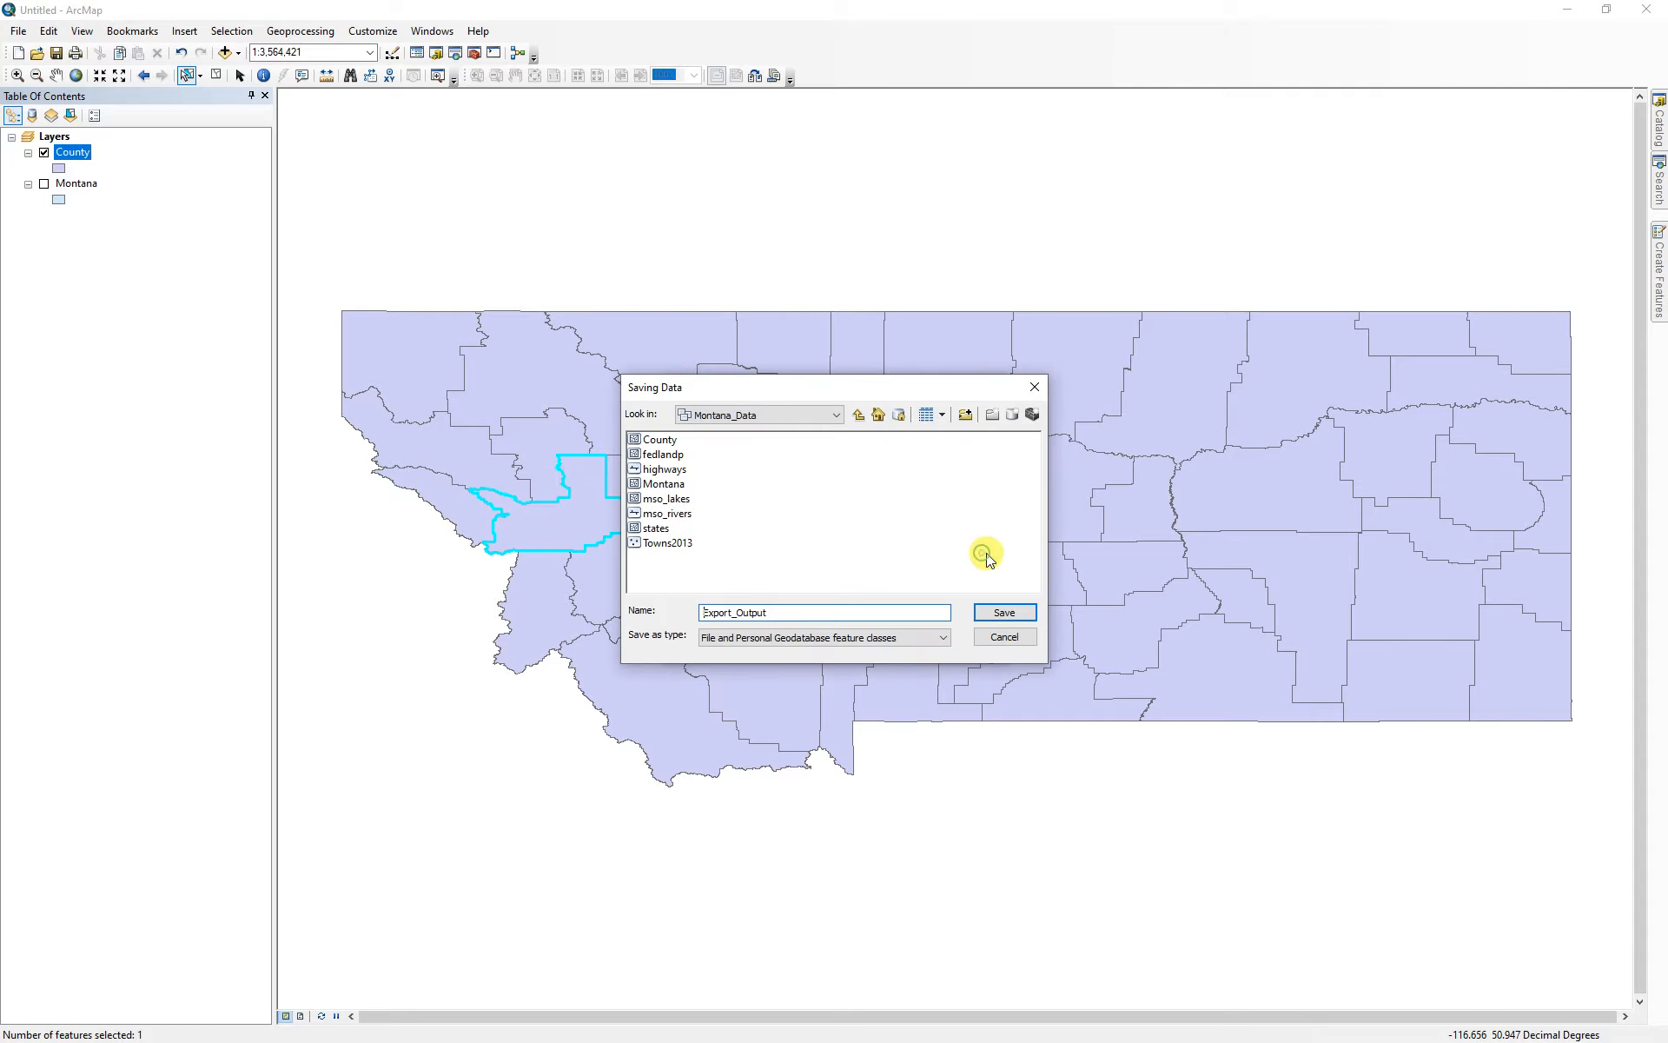
drag(781, 615, 648, 609)
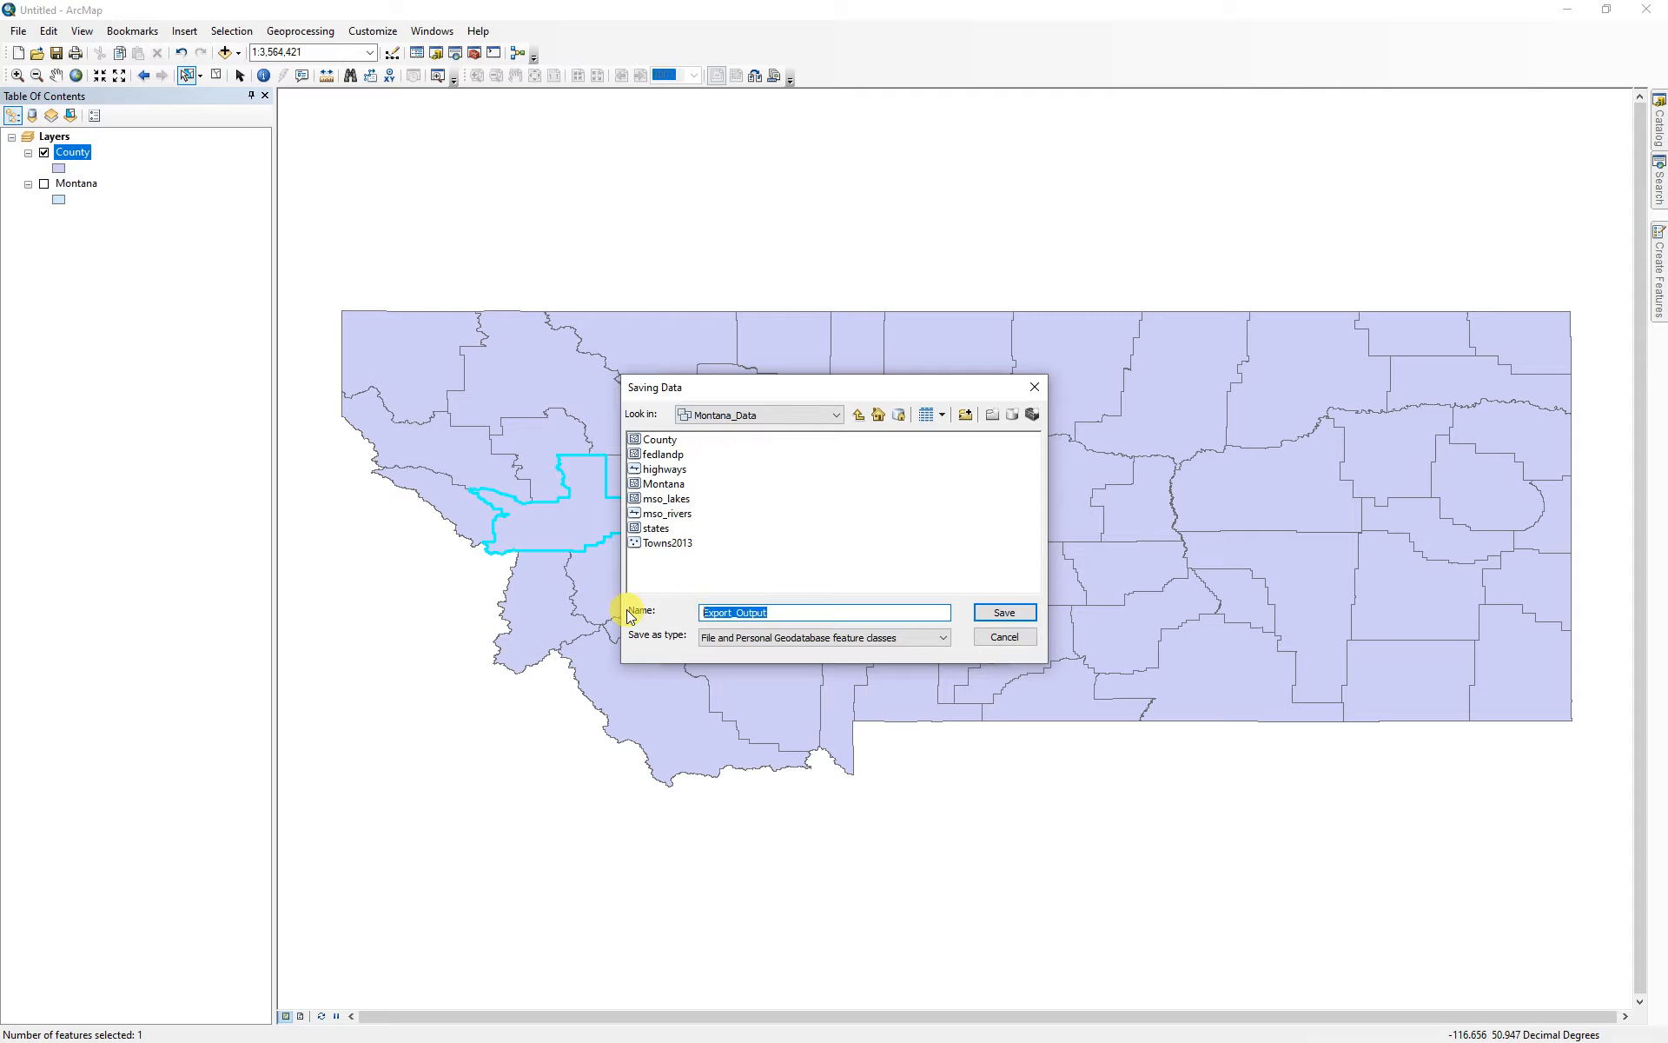
text(Missoula_Co)
click(1005, 613)
click(880, 644)
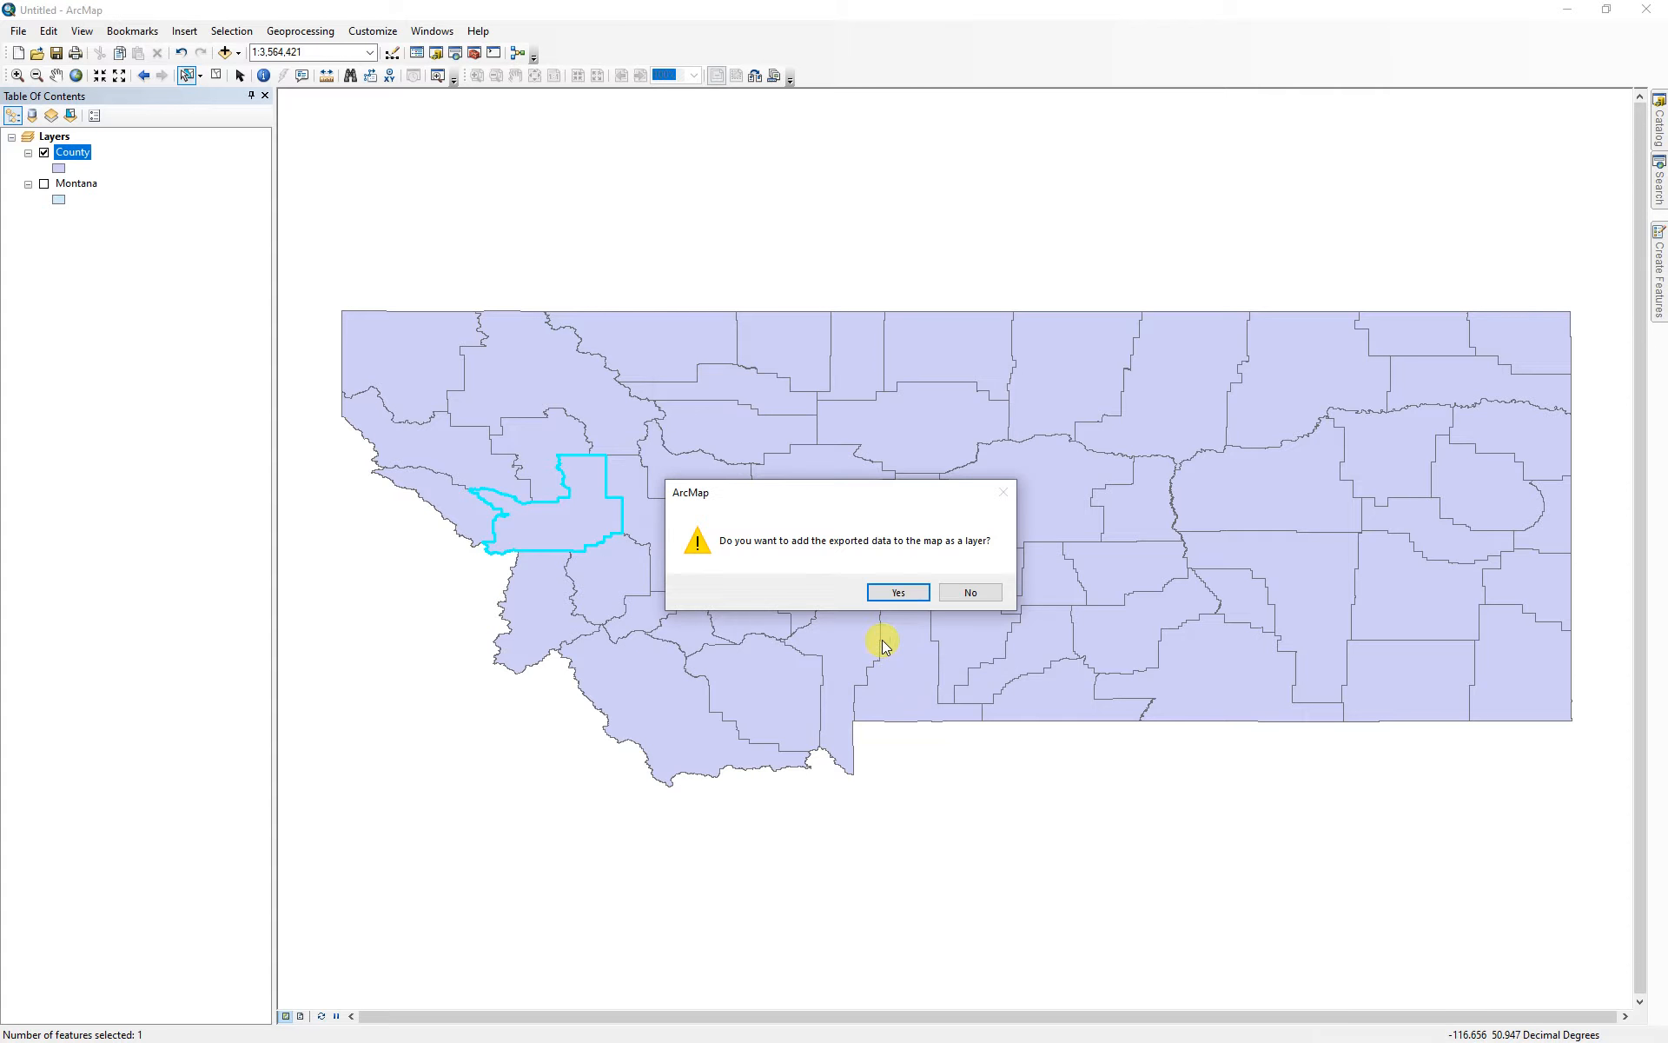
click(906, 588)
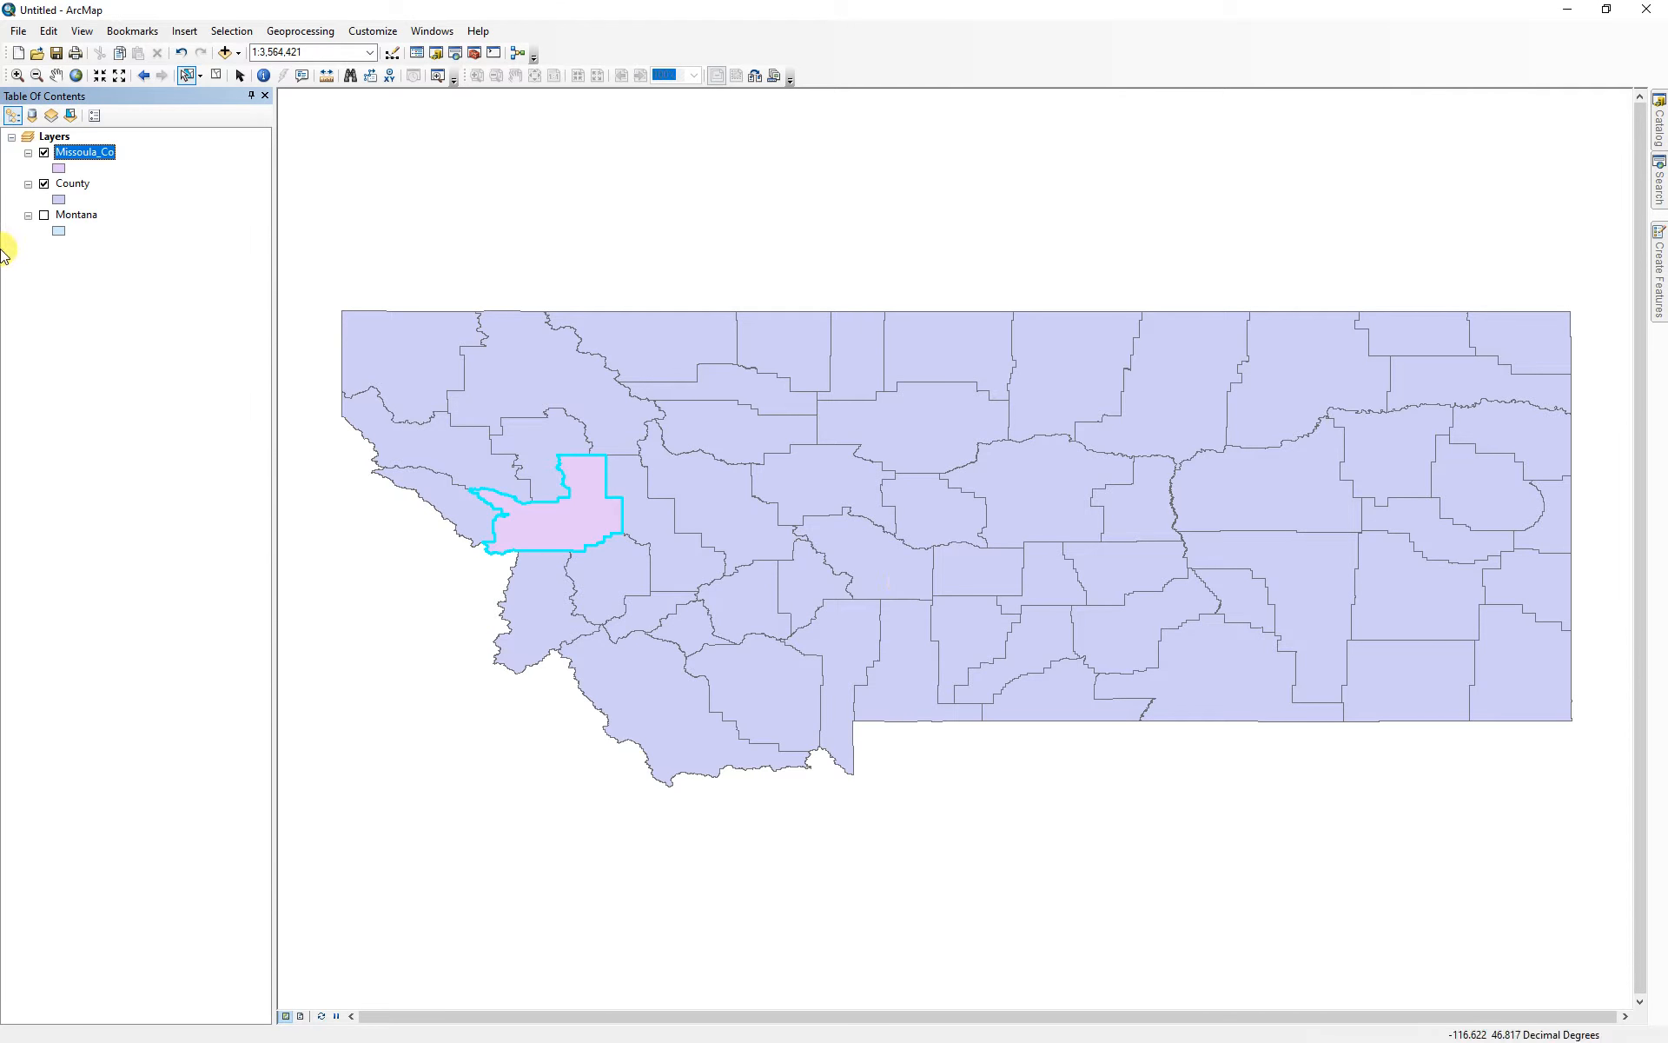
- Clear the county selection, then hide the County layer and show Montana beneath Missoula_Co
click(215, 75)
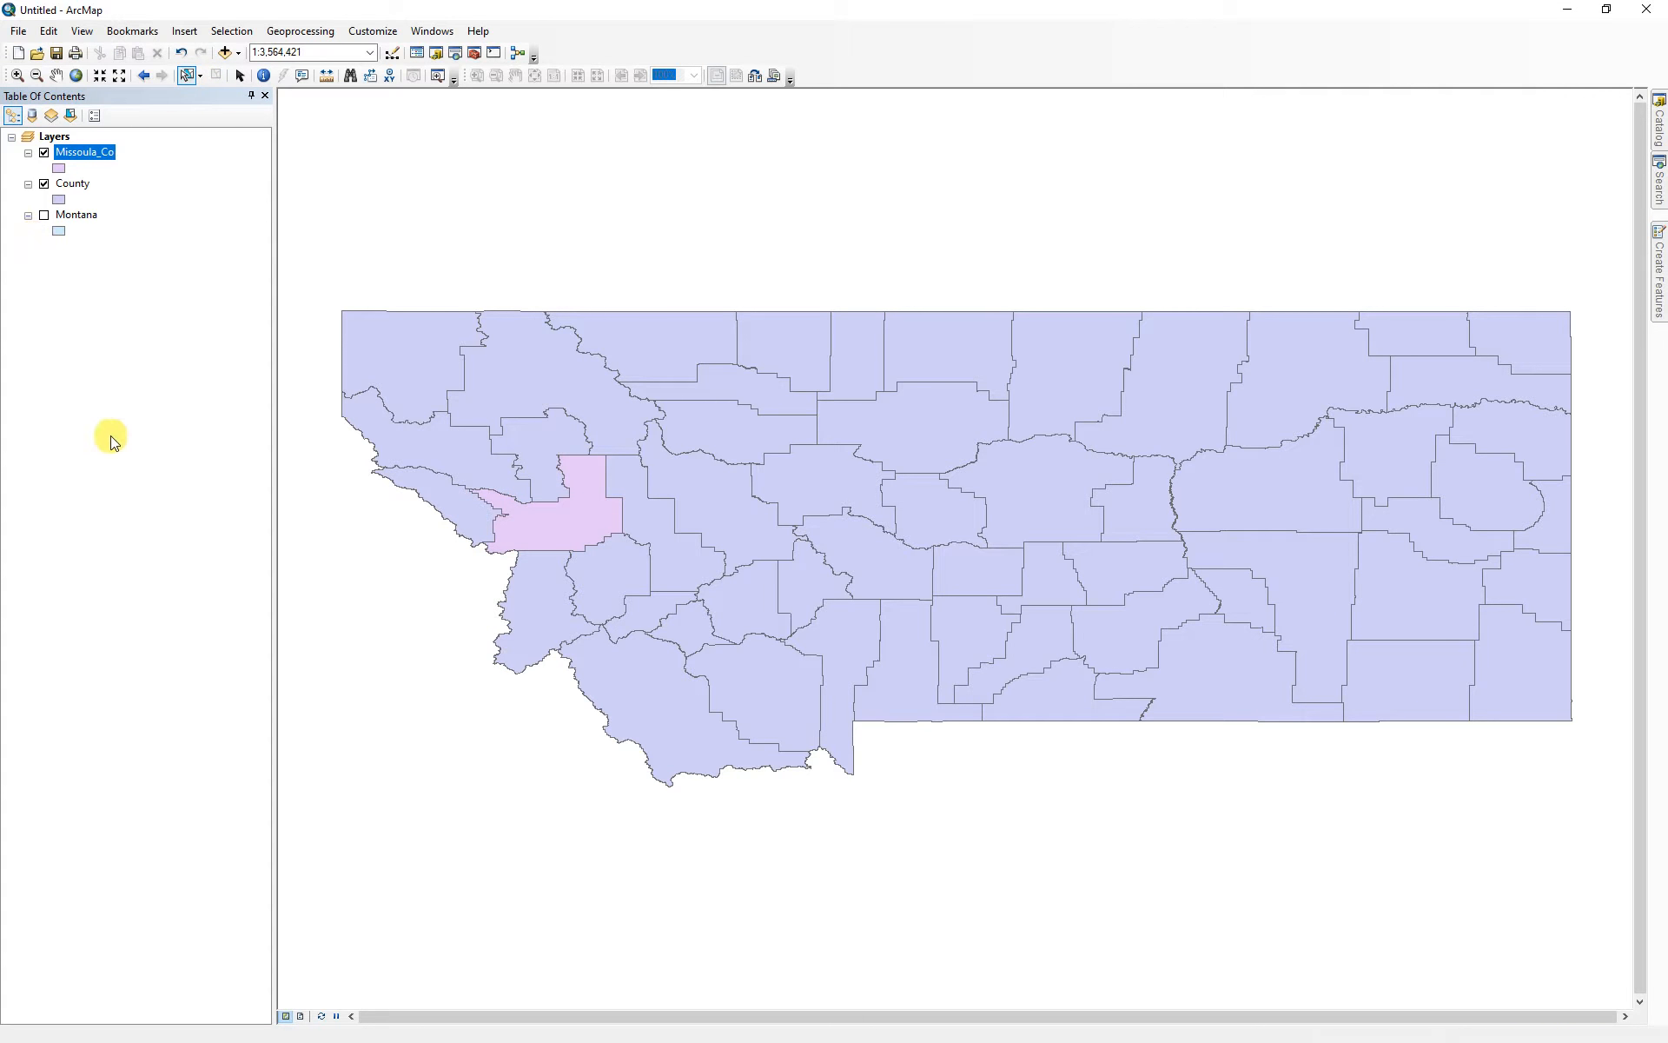
click(241, 77)
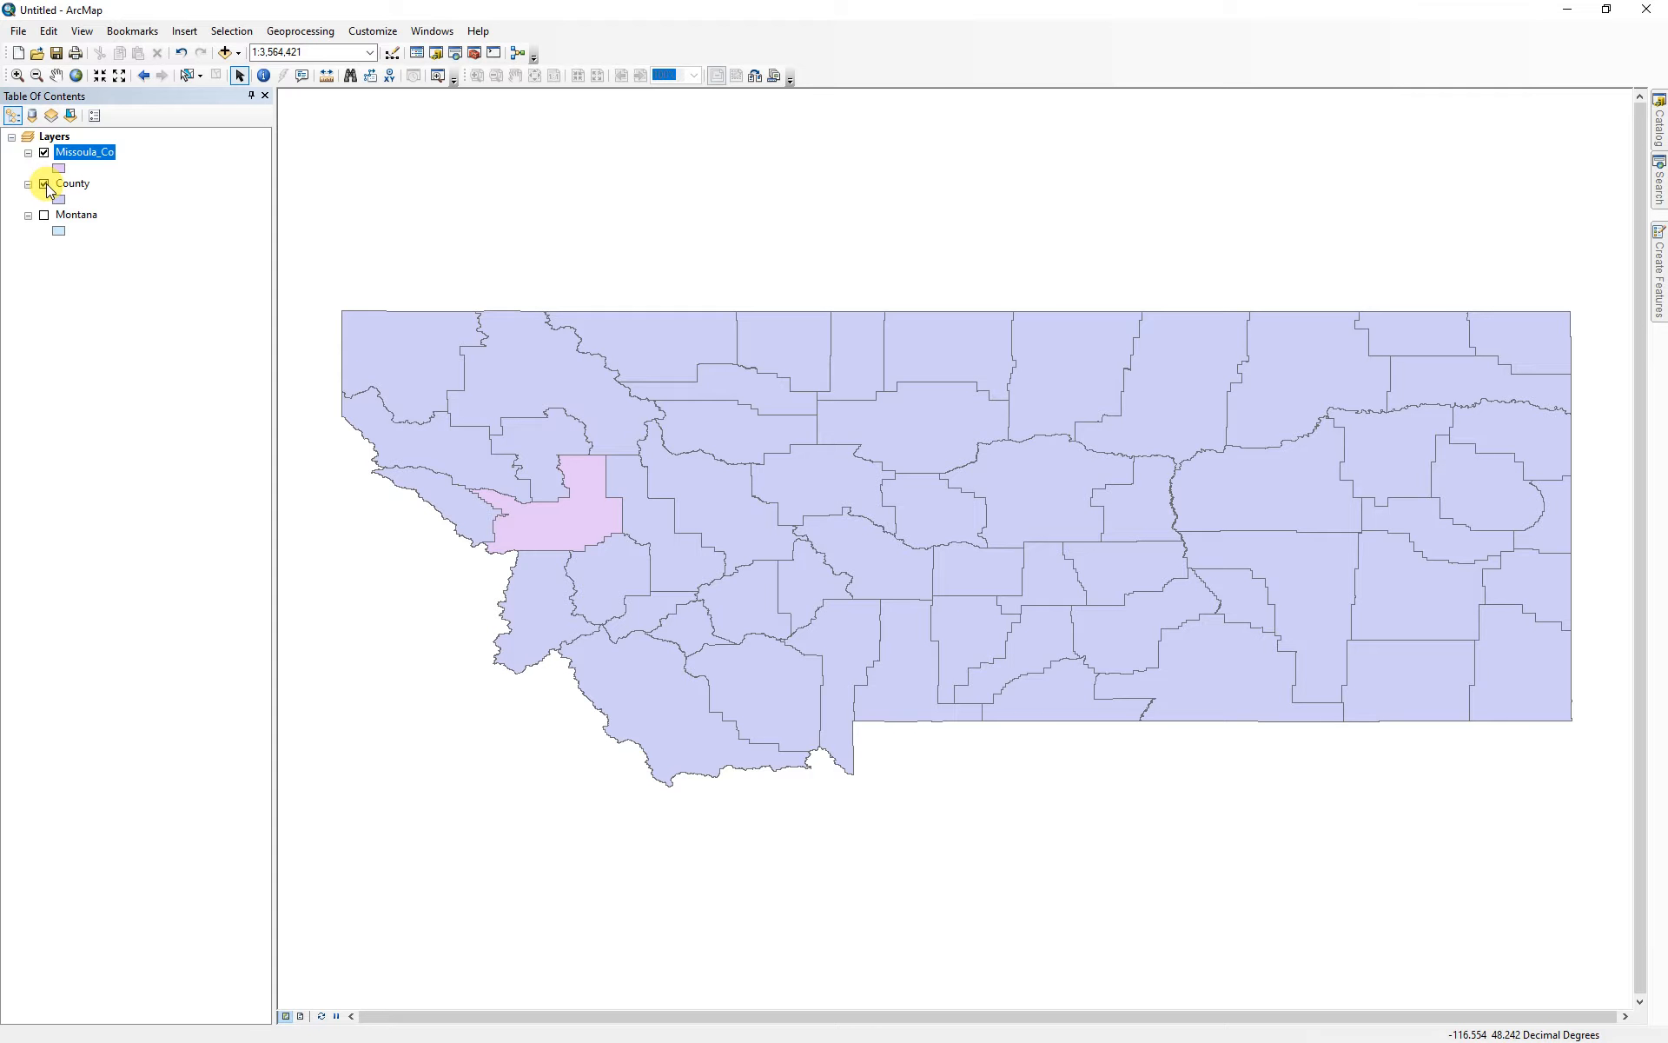
click(45, 184)
click(45, 216)
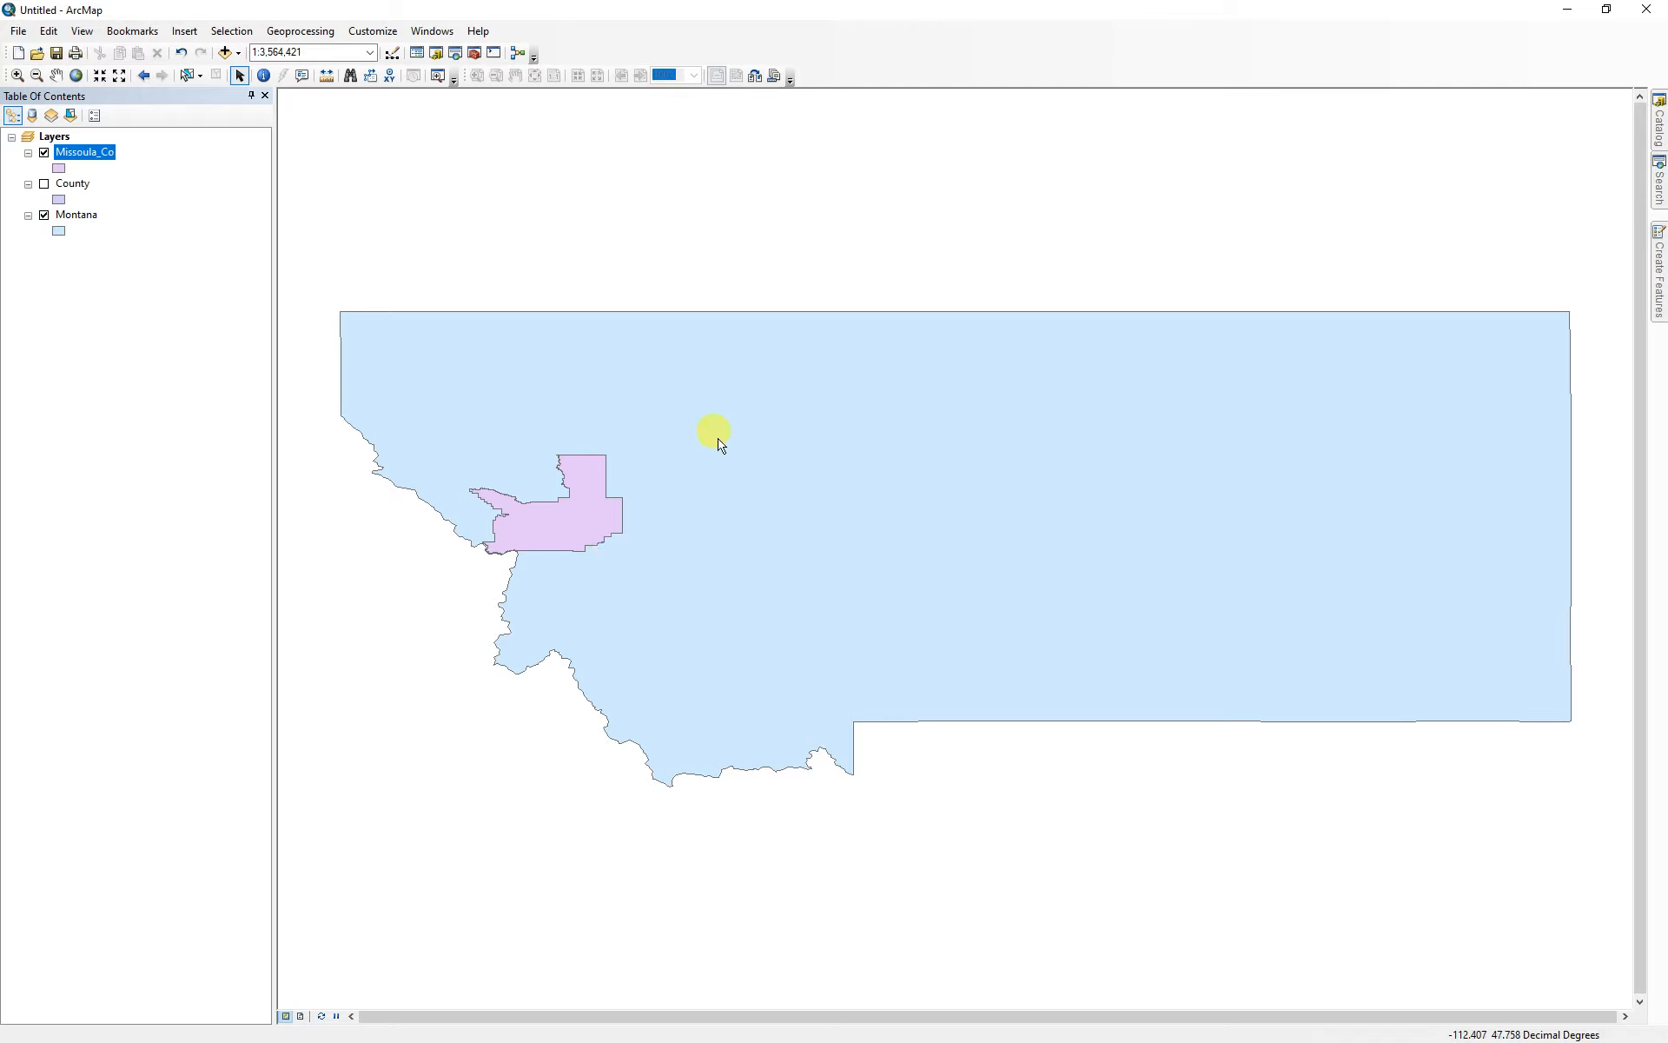
- Change the Missoula_Co layer's fill to the predefined Beige symbol
click(61, 170)
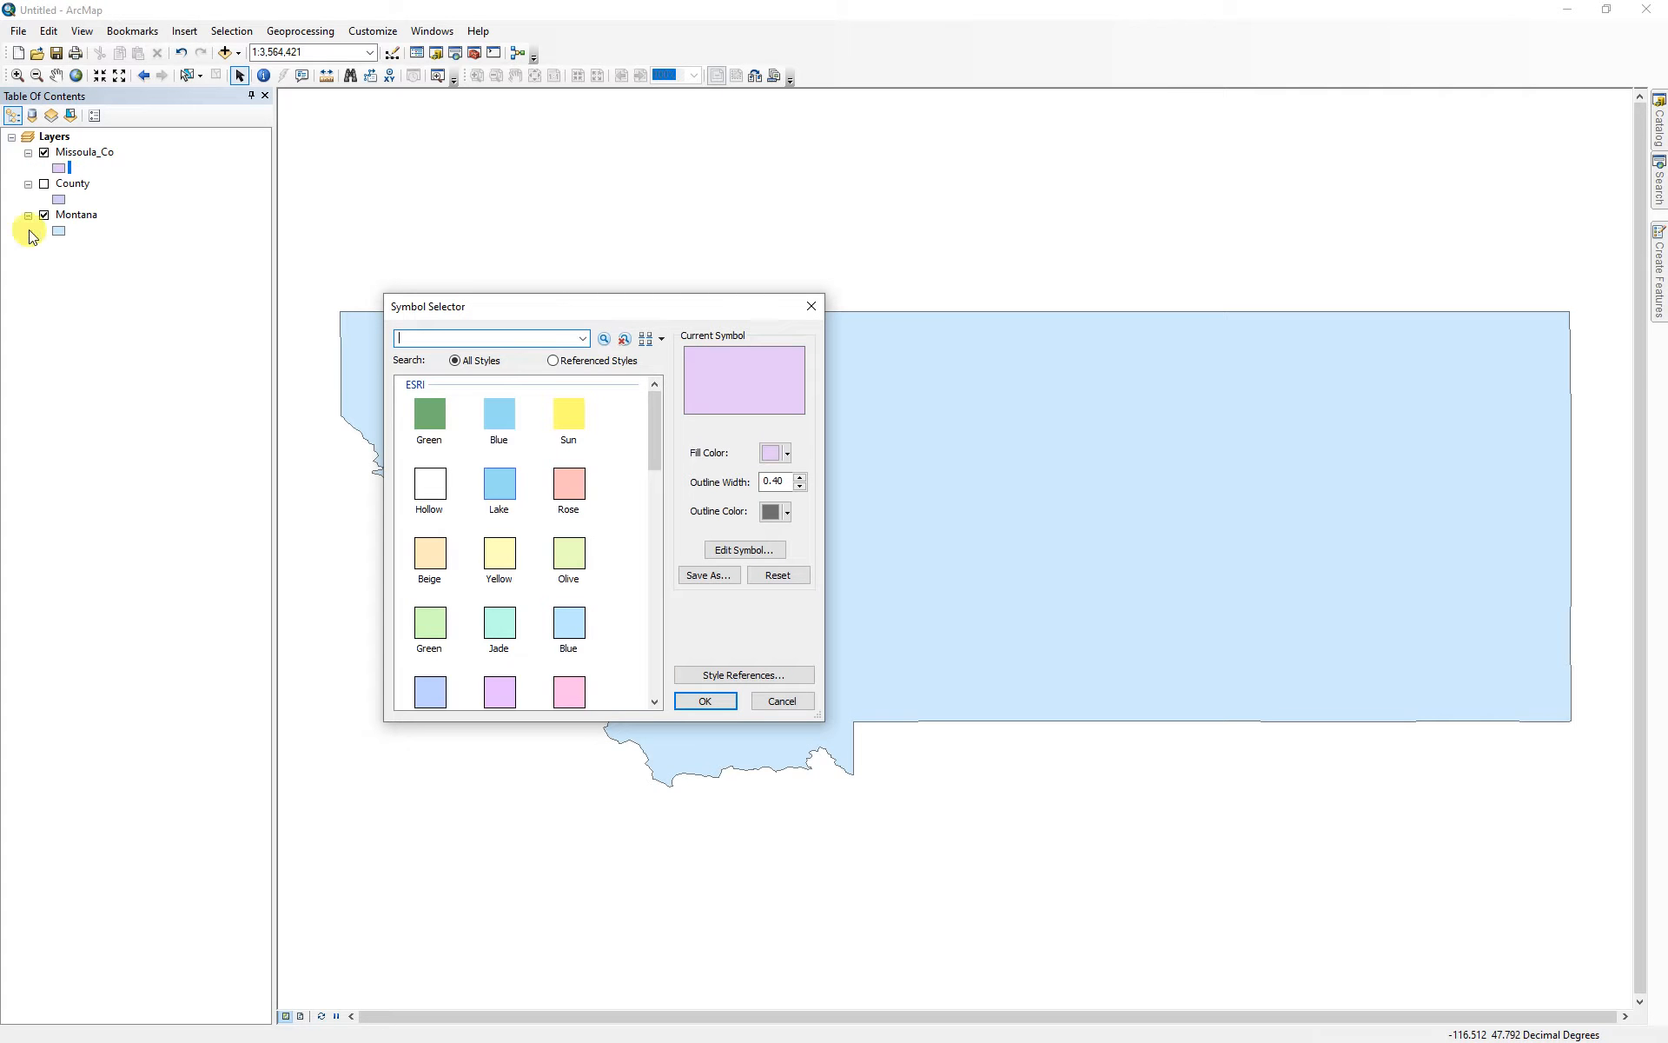
click(425, 557)
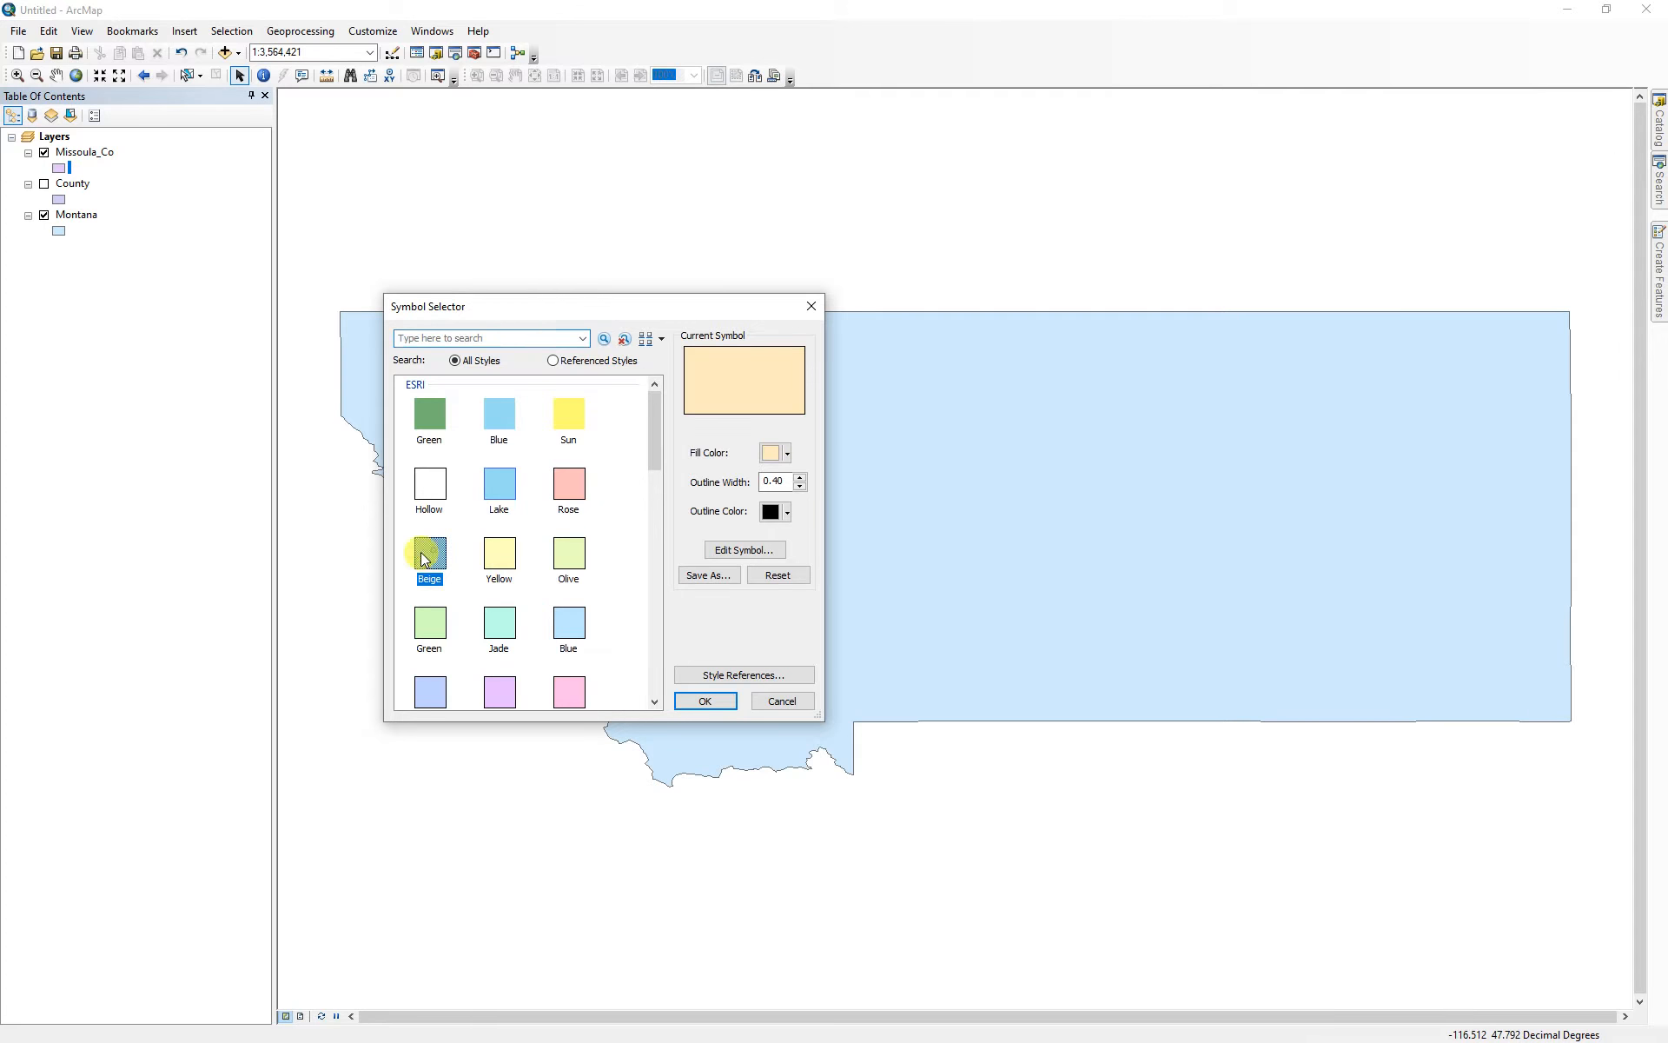
click(704, 700)
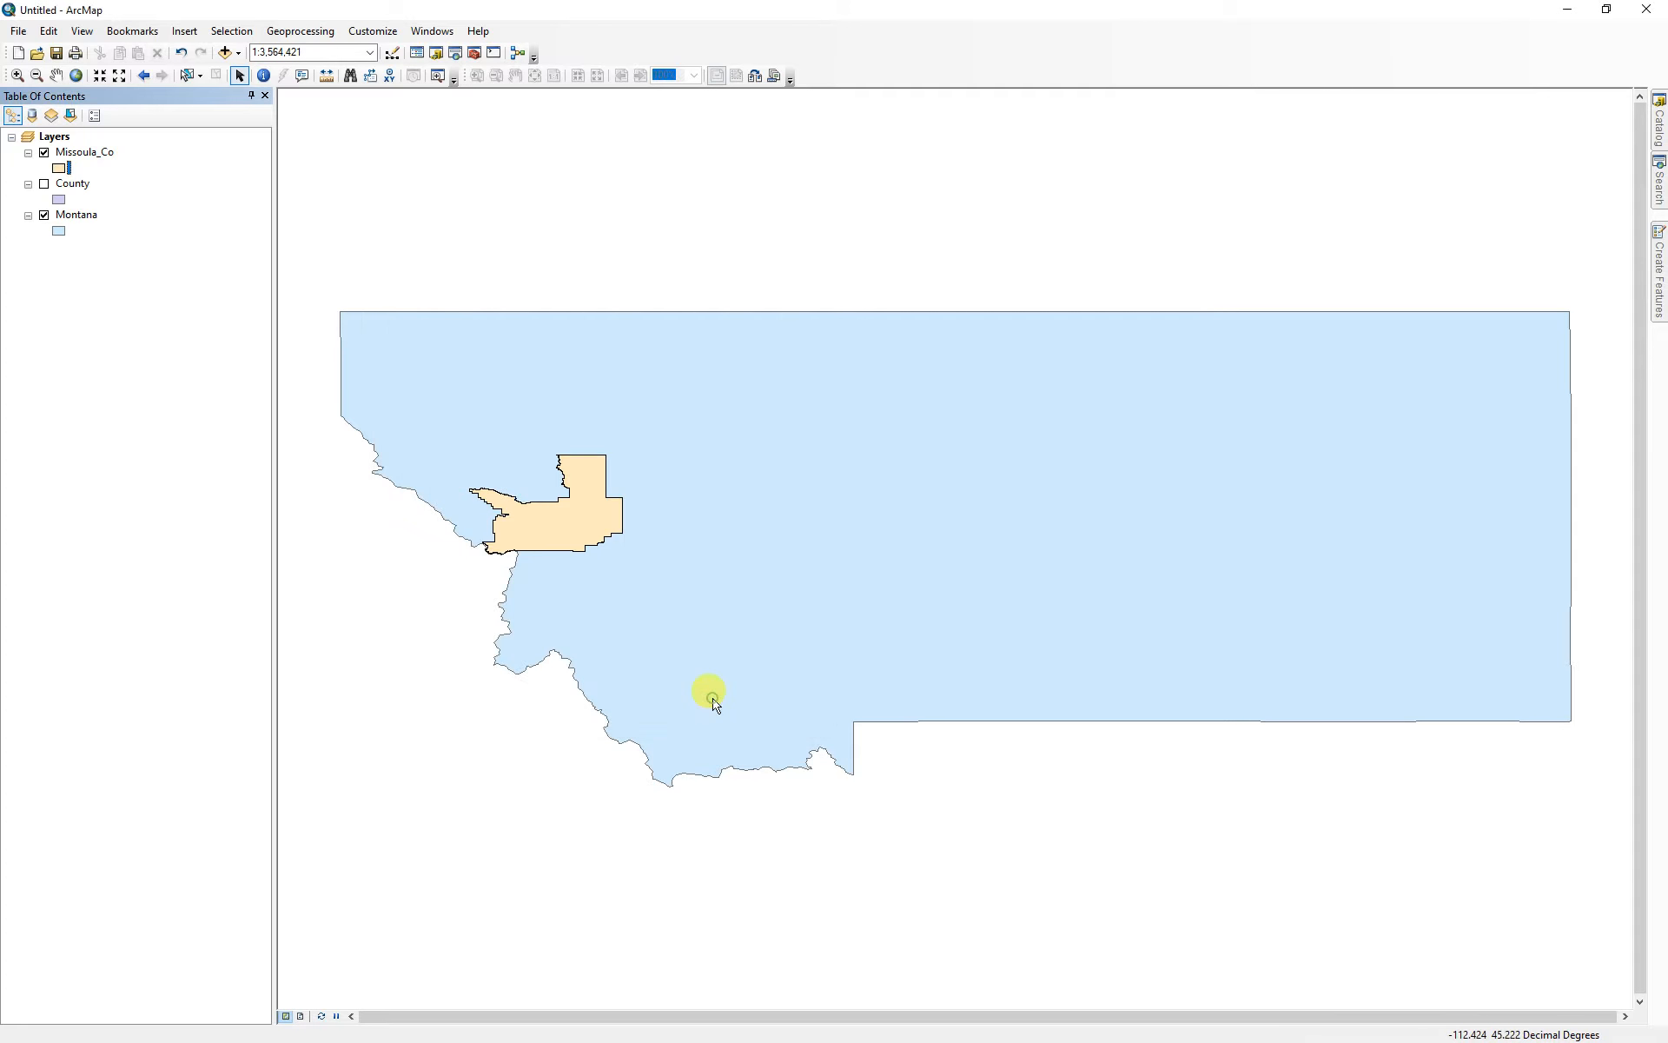
- Change the Montana layer's fill to the predefined Coral symbol
click(59, 231)
drag(658, 446, 665, 509)
click(569, 492)
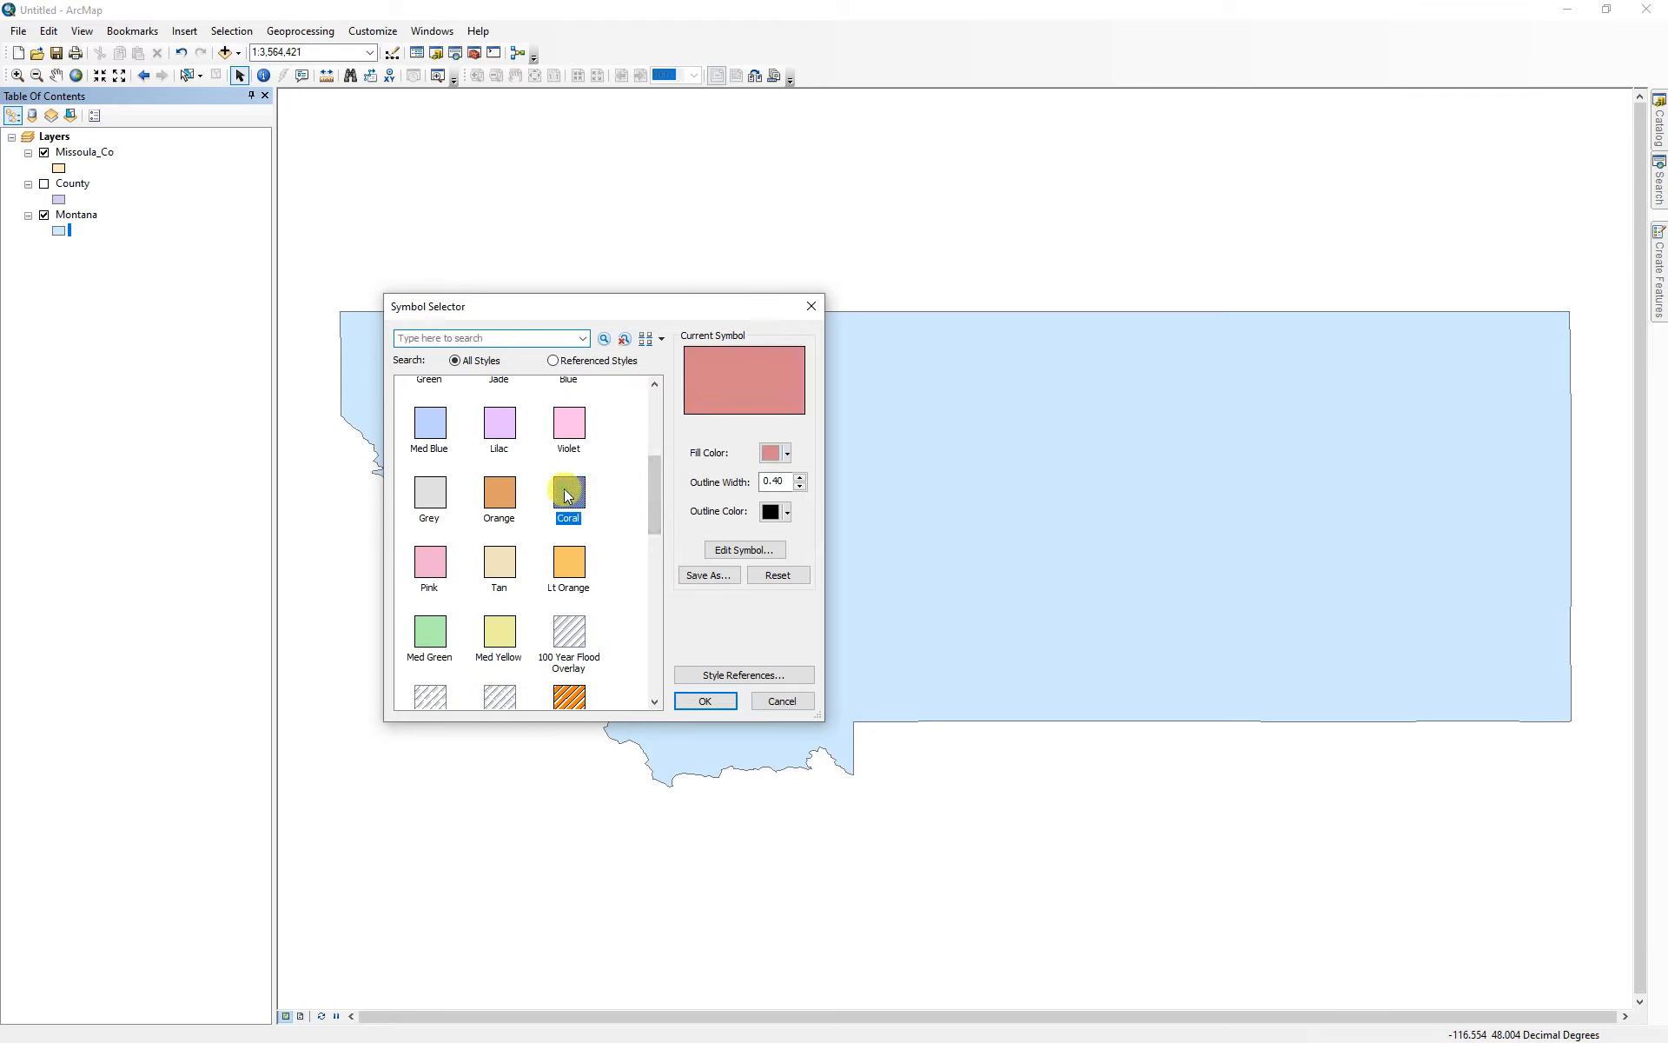
click(706, 703)
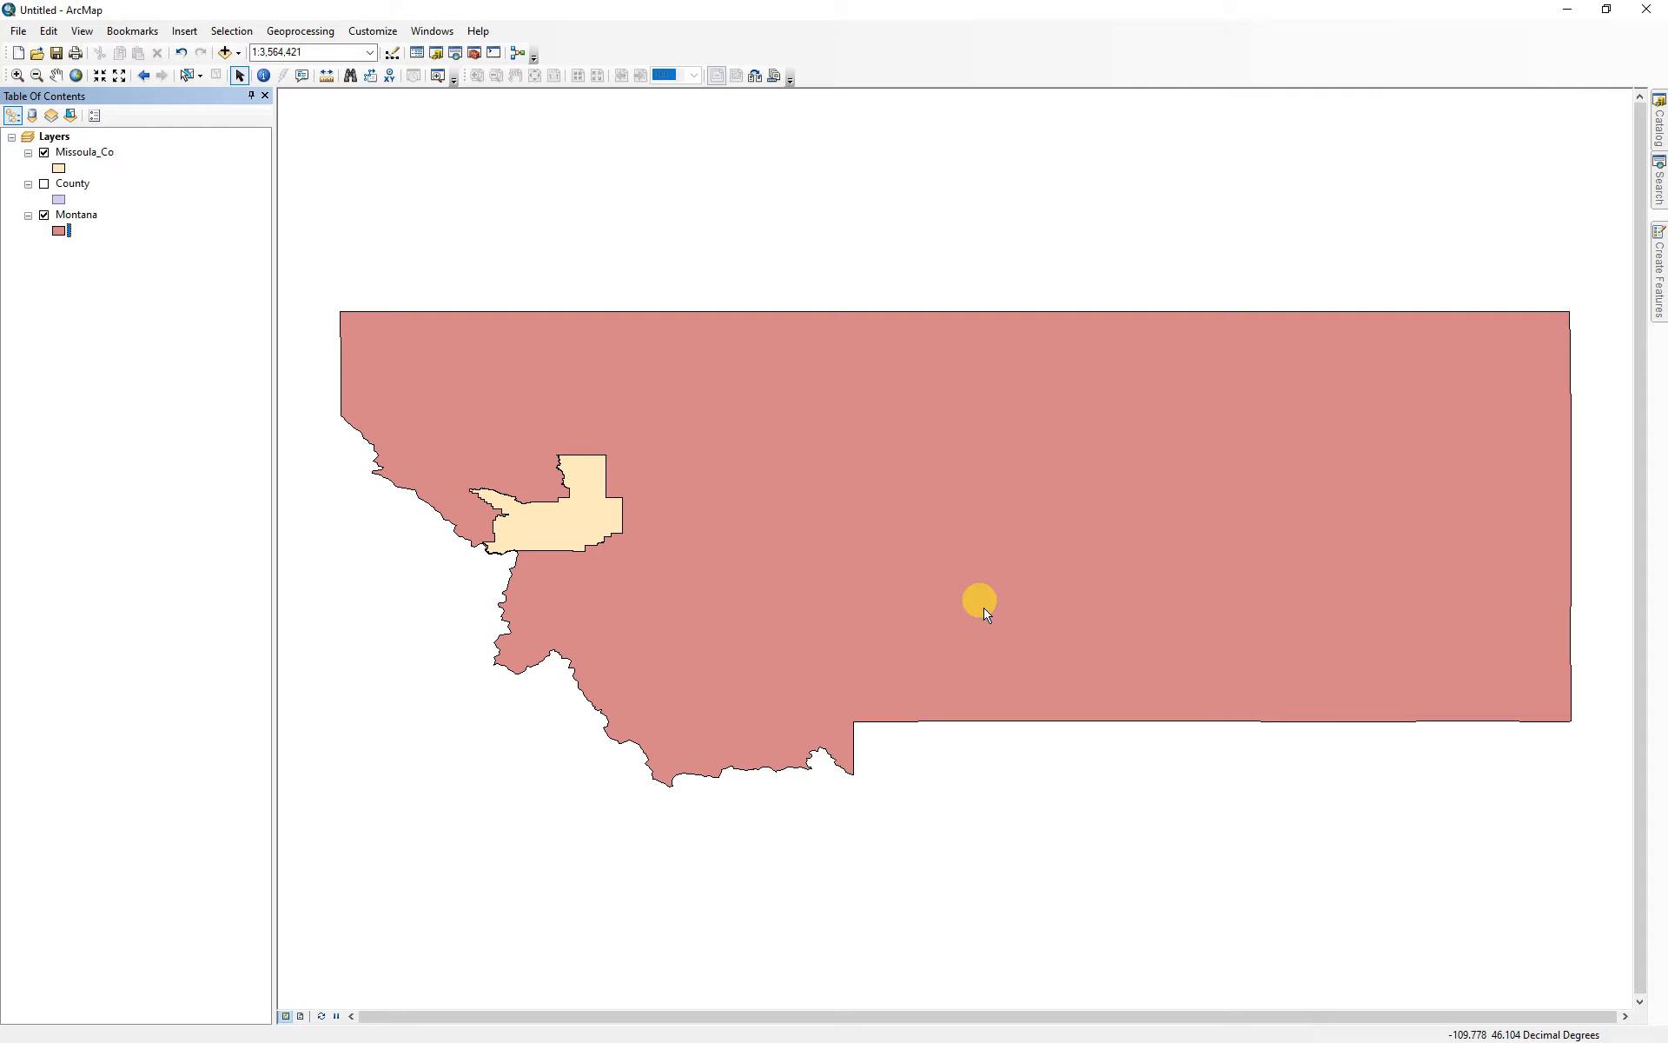
- Set the data frame's coordinate system to the projected NAD 1983 StatePlane Montana FIPS 2500 (US Feet)
double_click(54, 137)
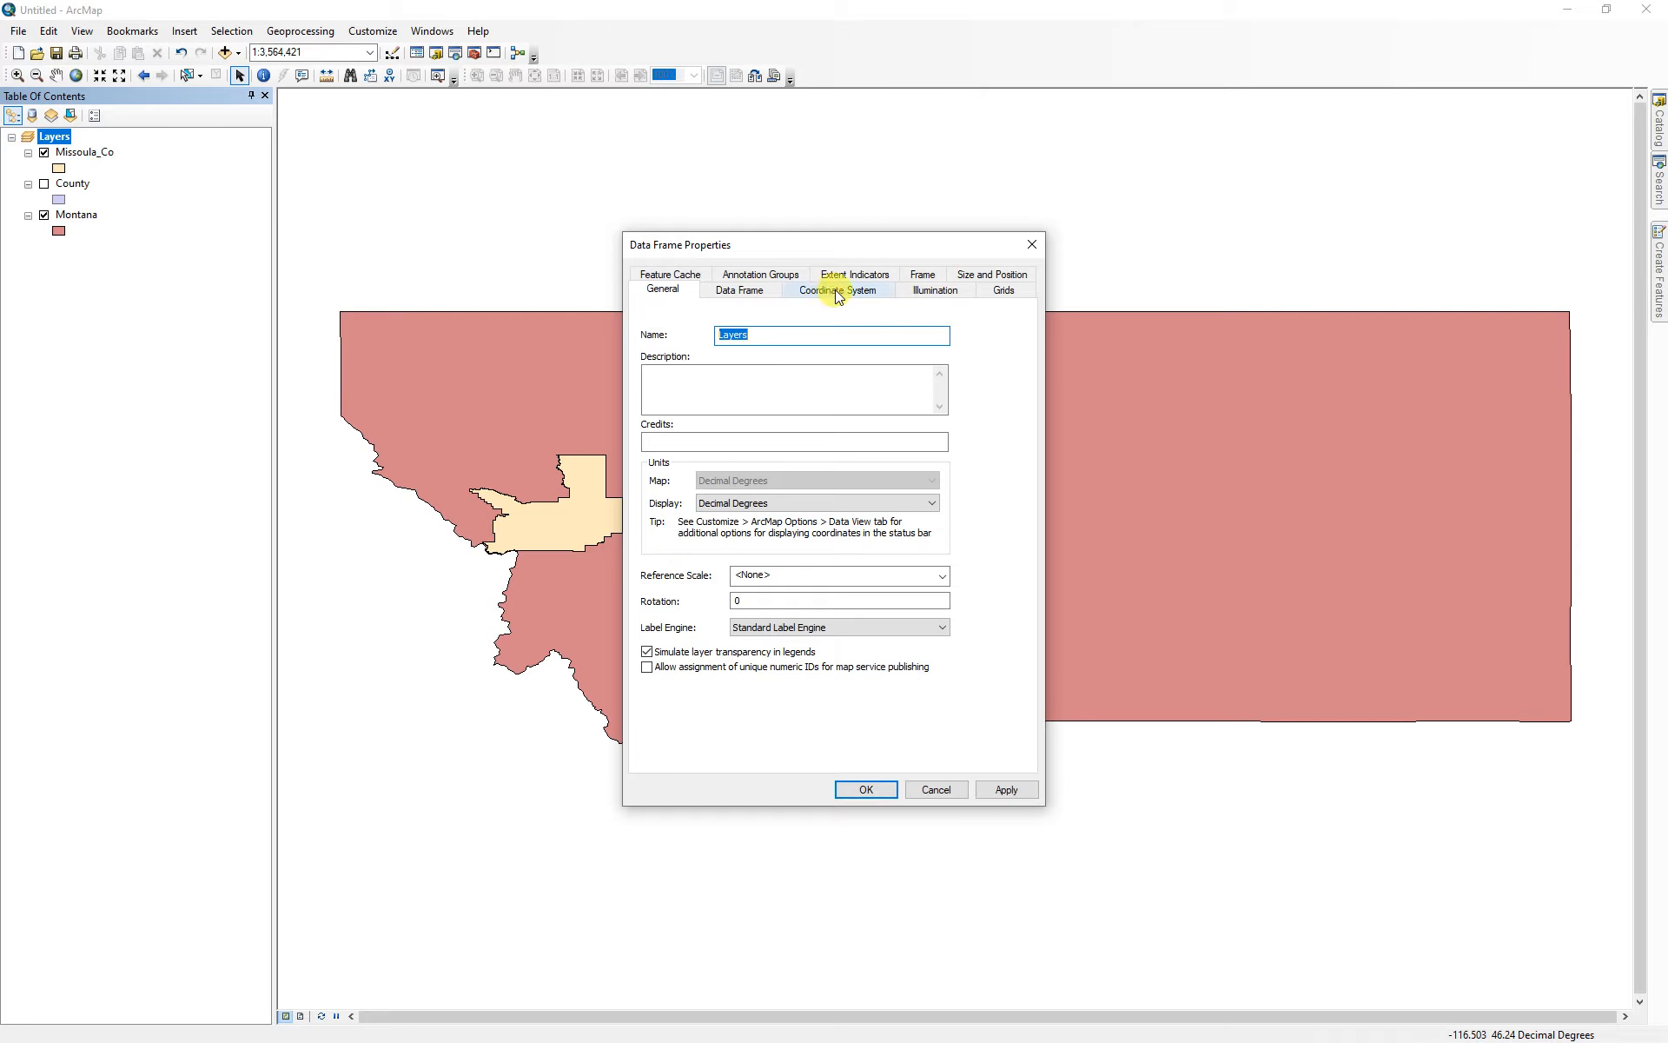
click(821, 290)
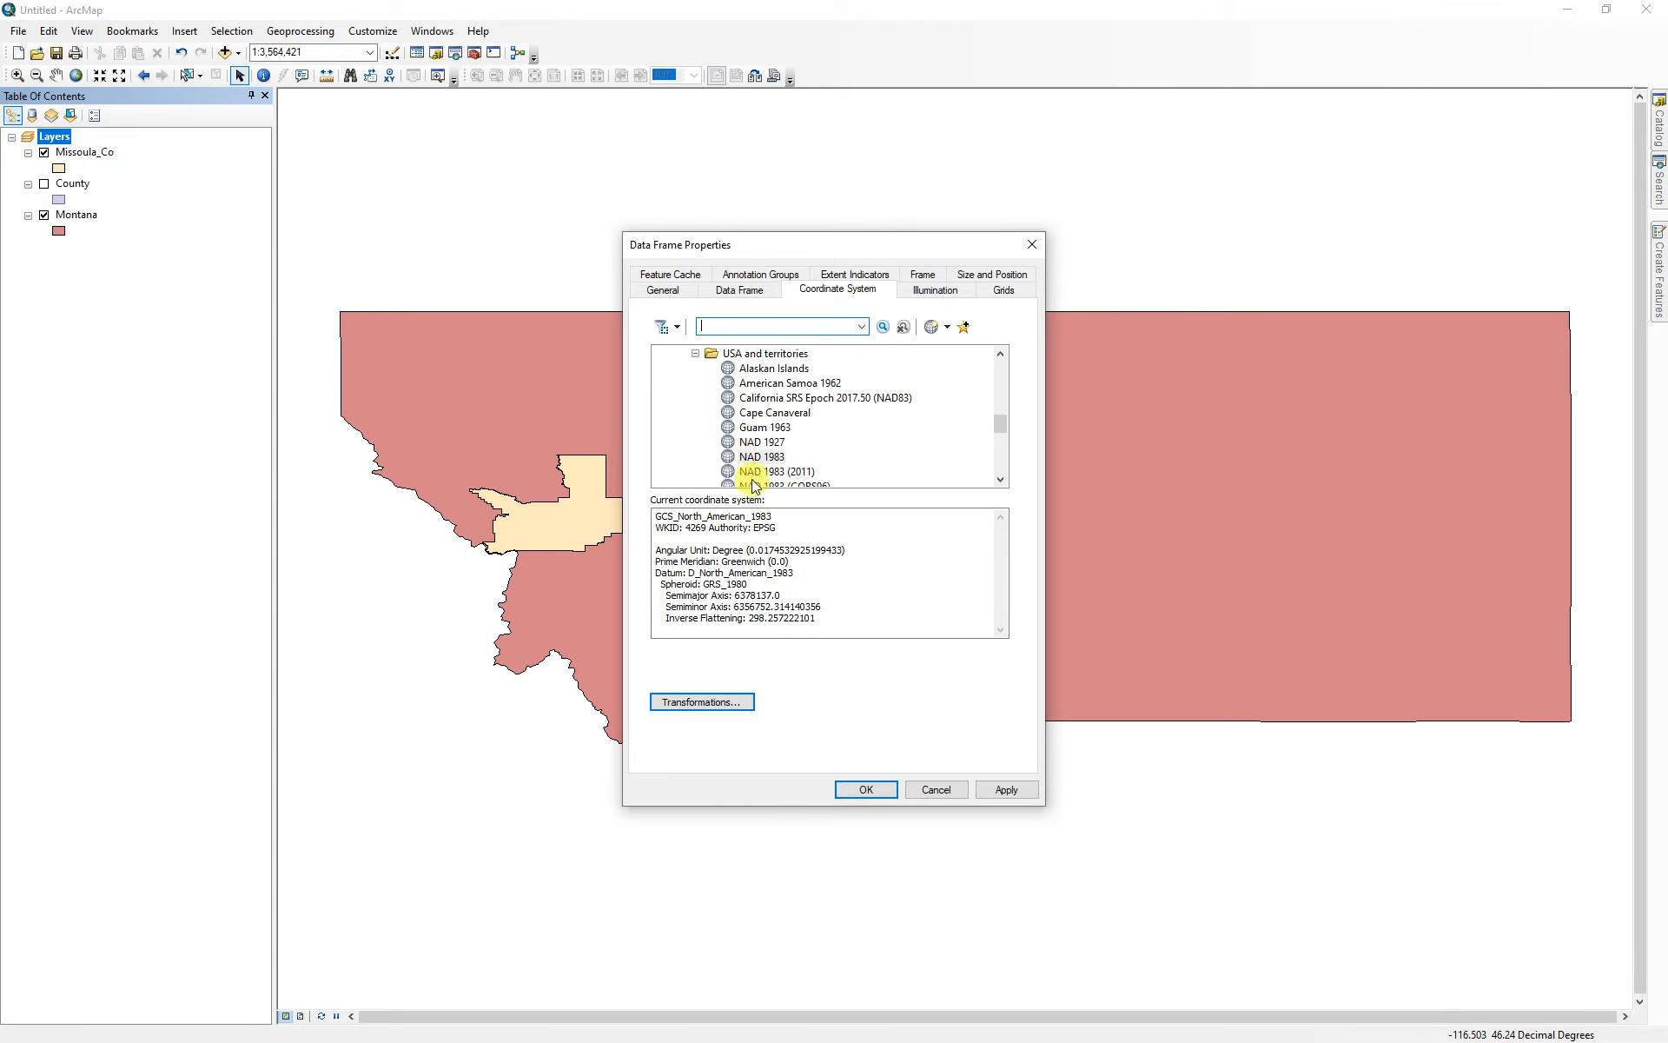
click(695, 354)
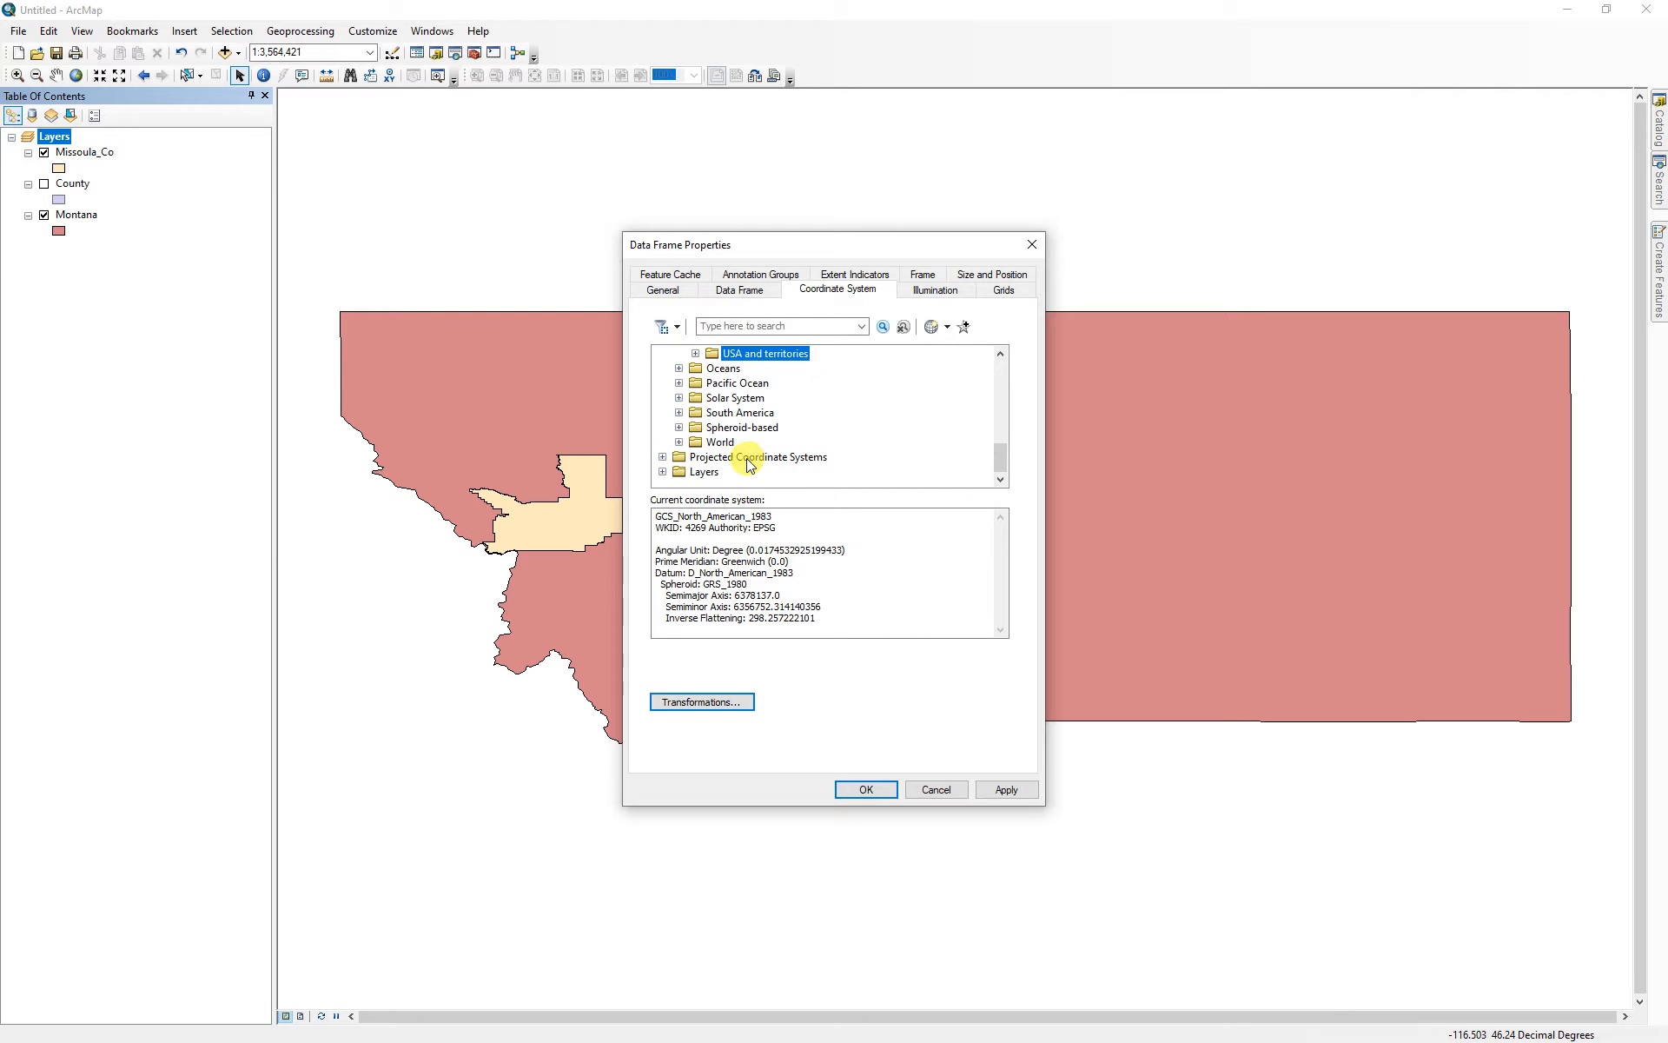
click(662, 458)
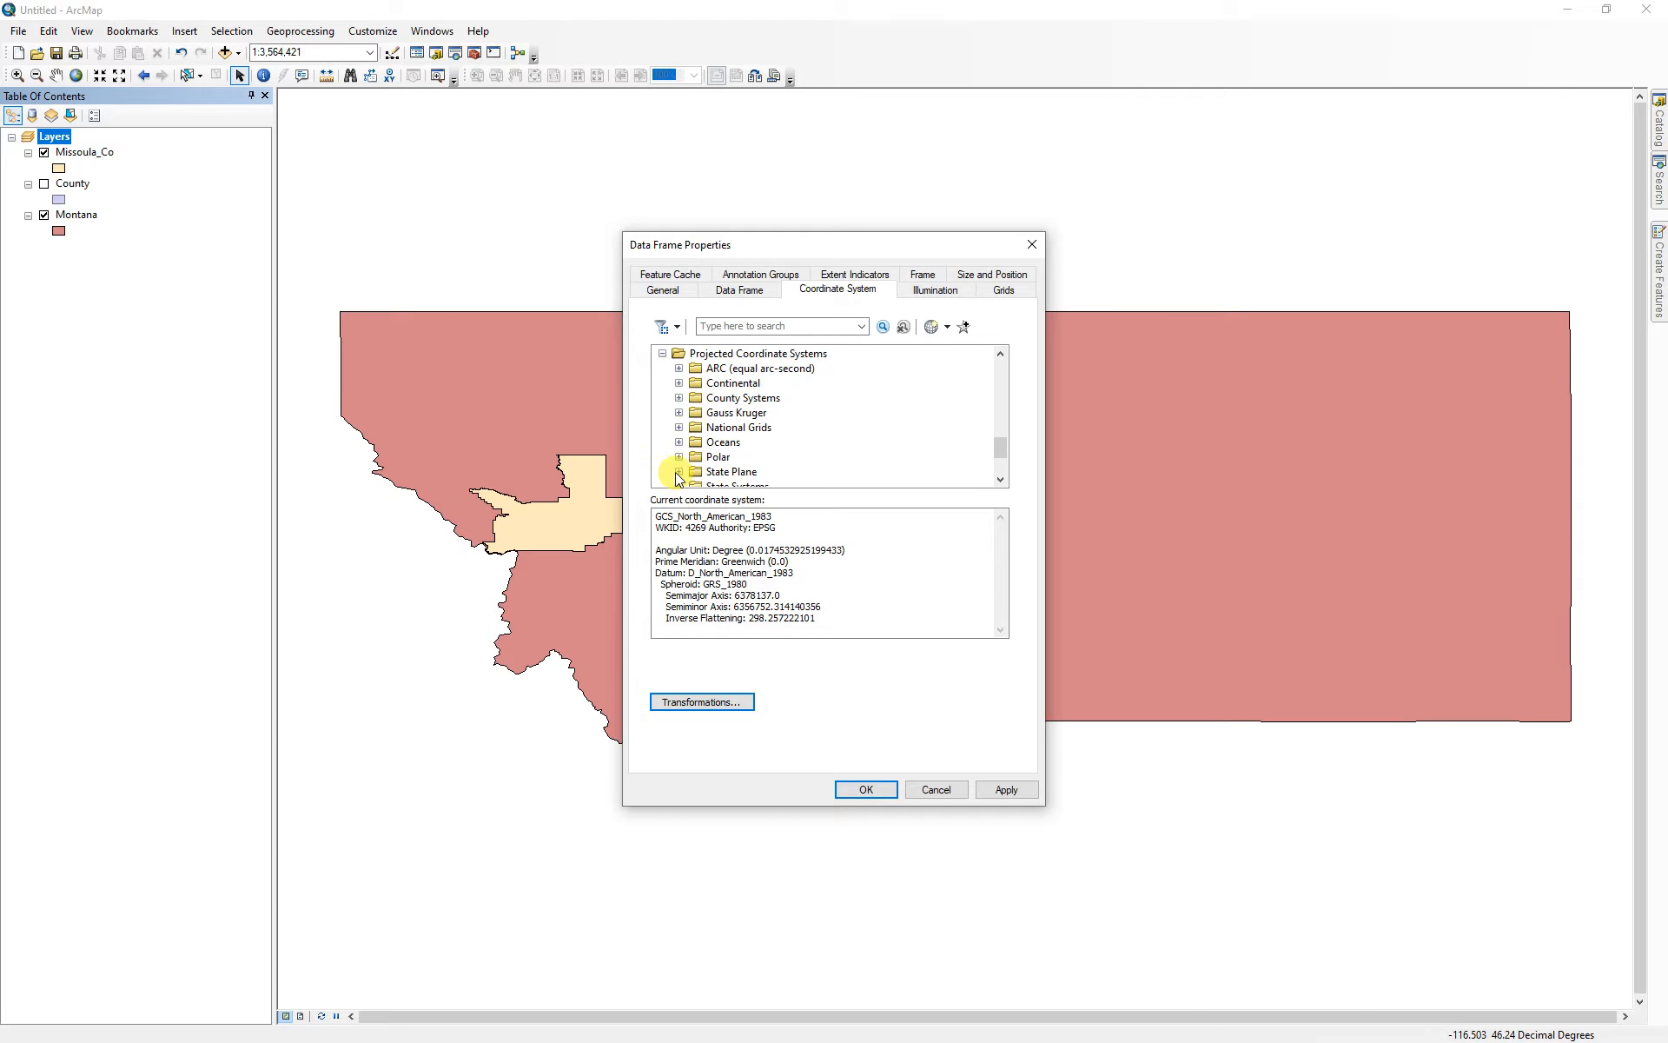
click(679, 472)
scroll(780, 445, down, 3)
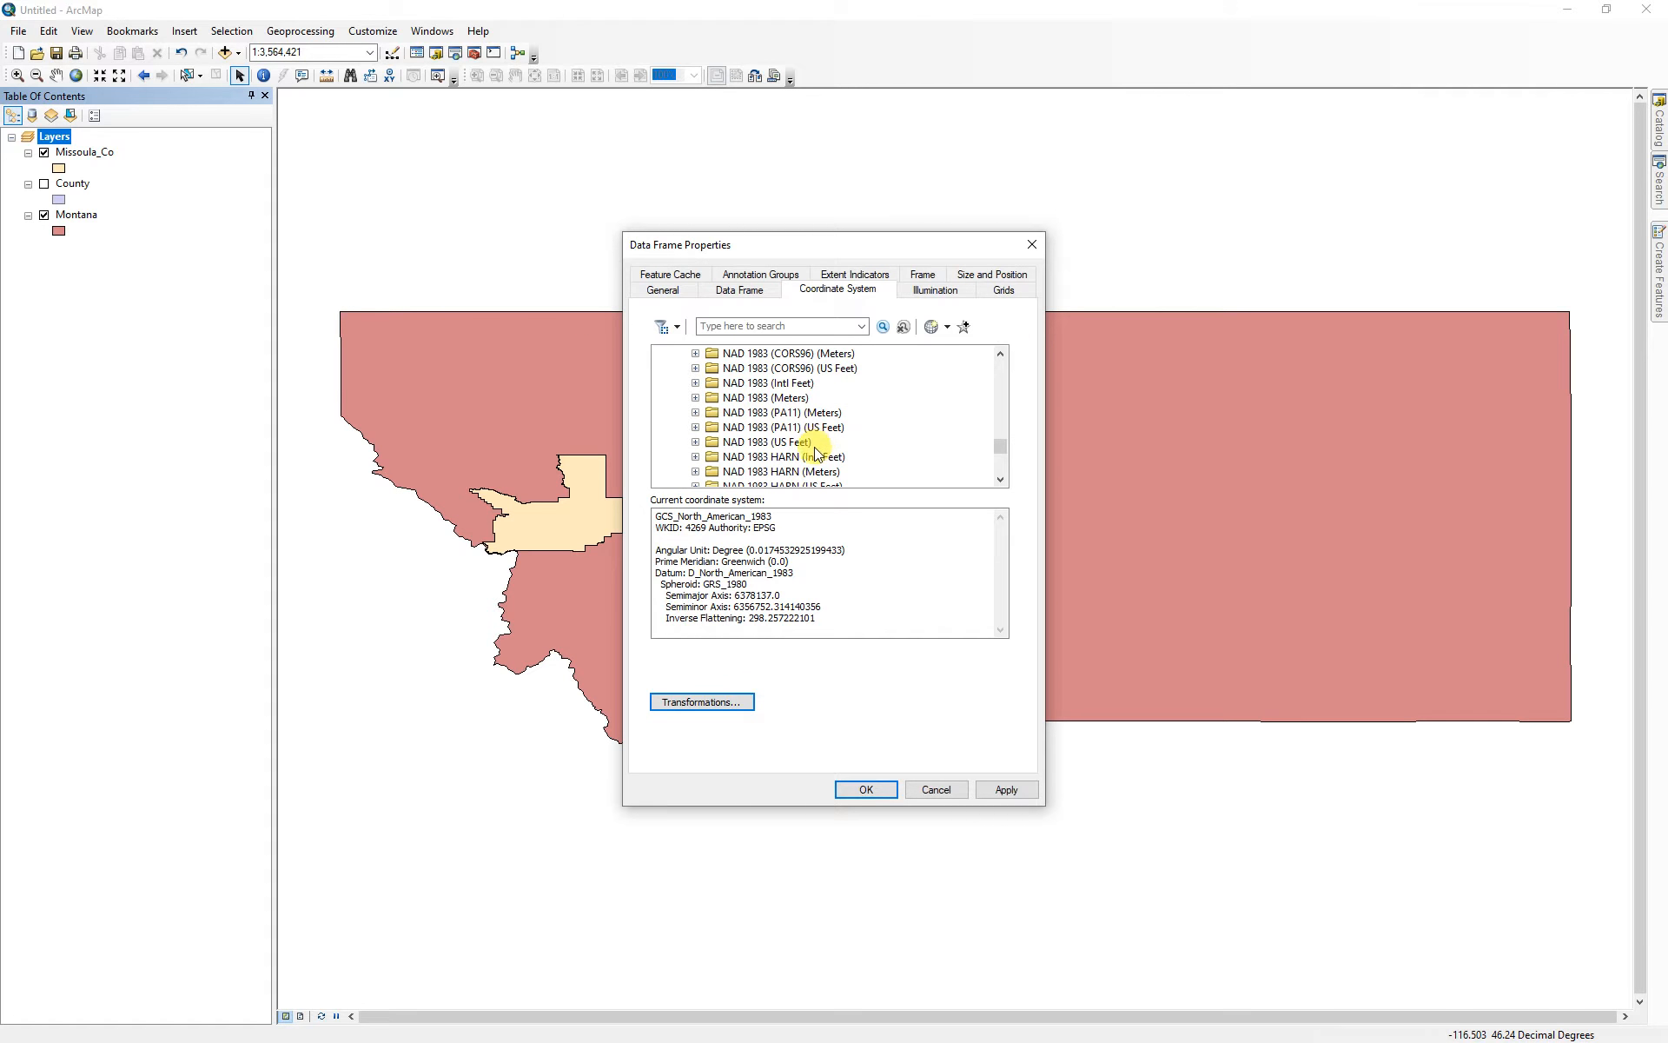
scroll(817, 452, up, 2)
scroll(816, 452, down, 2)
click(695, 441)
scroll(834, 426, down, 20)
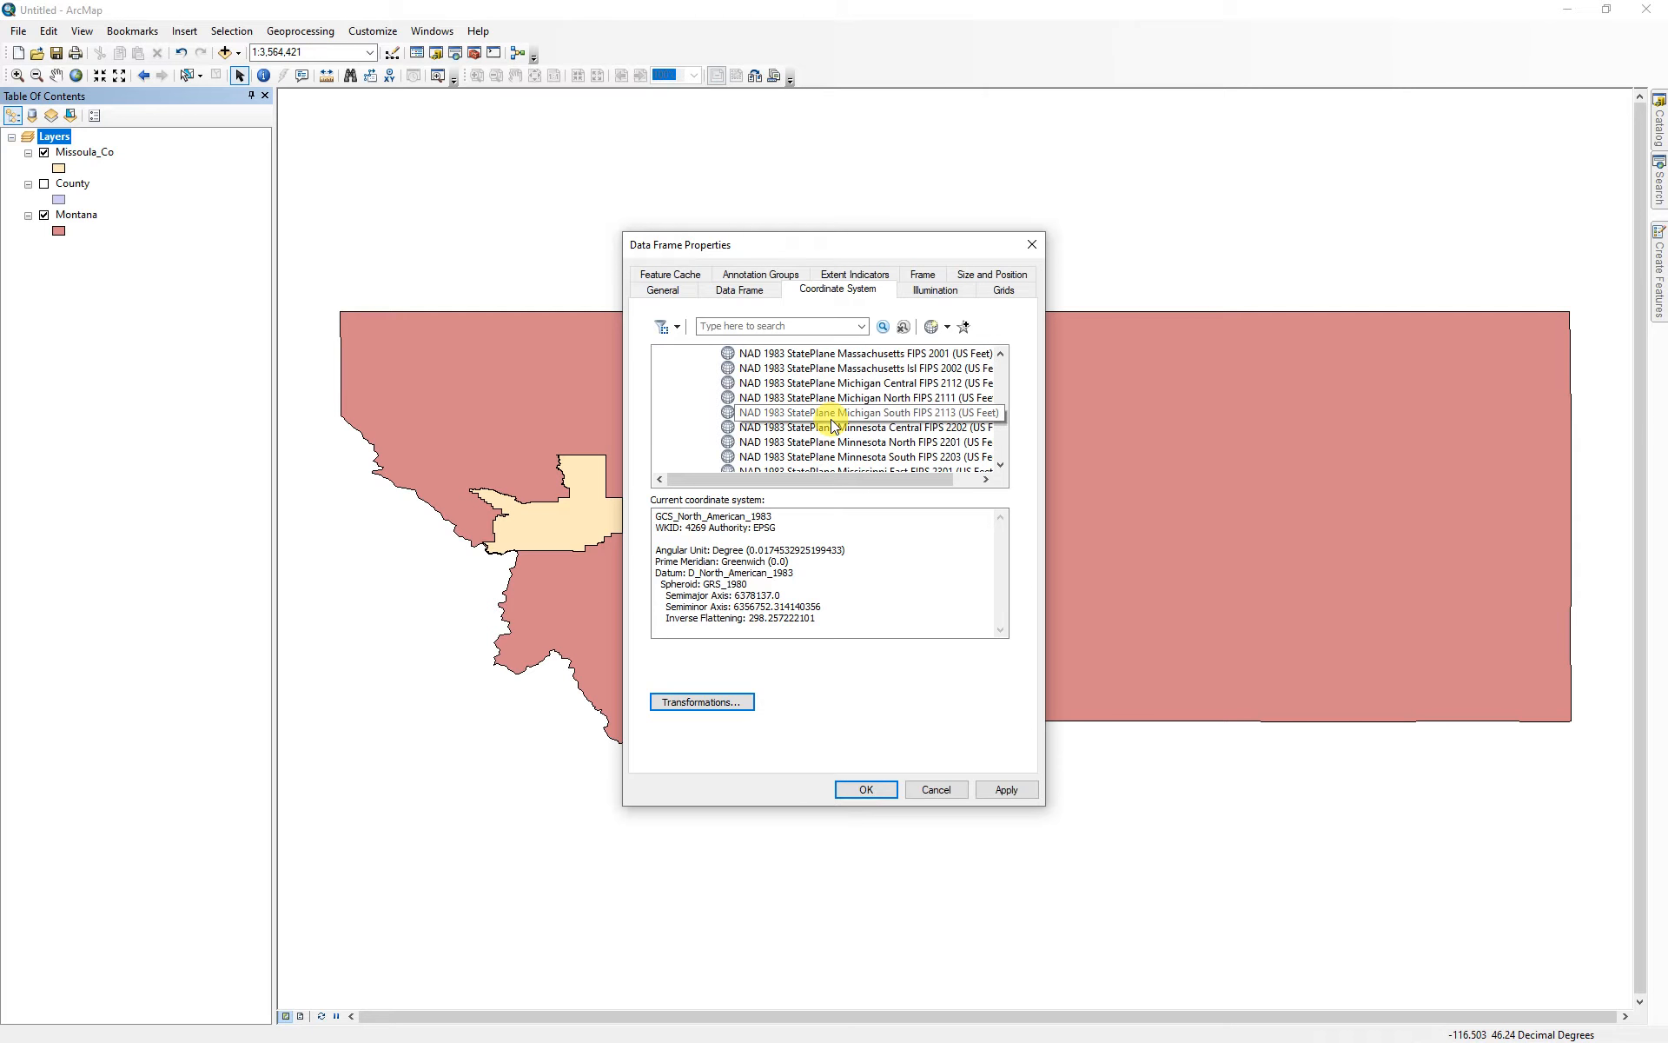
scroll(832, 425, down, 3)
click(837, 413)
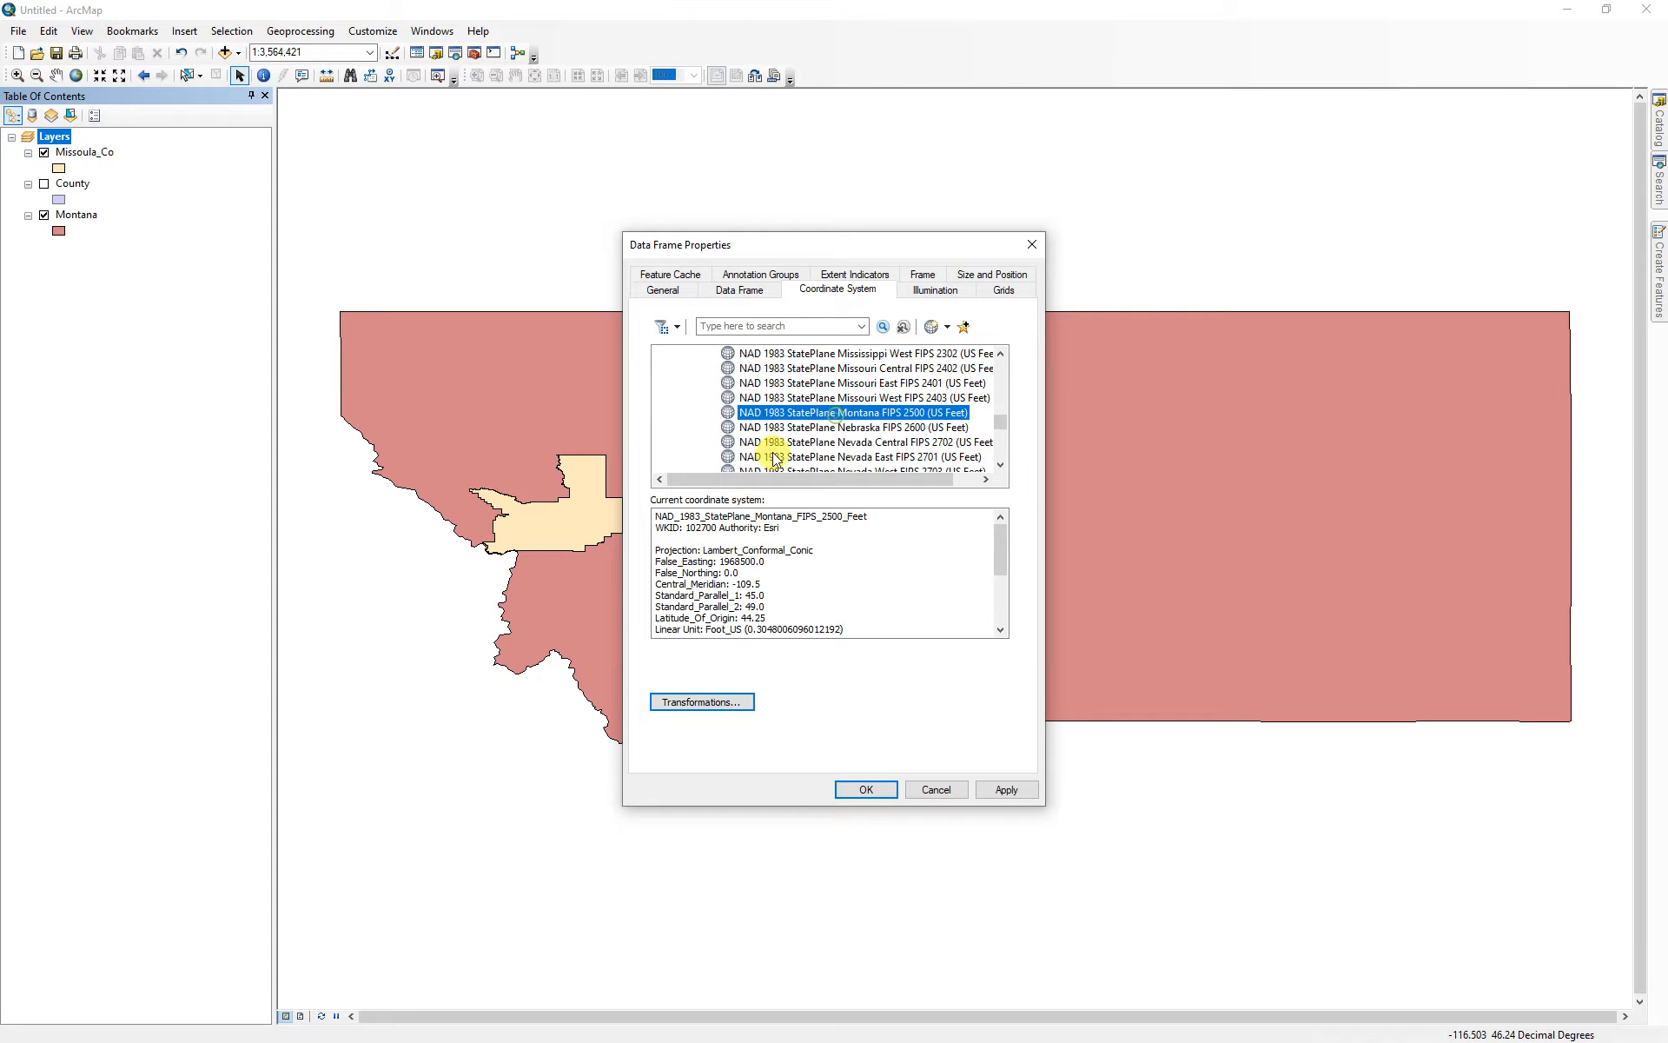
click(866, 789)
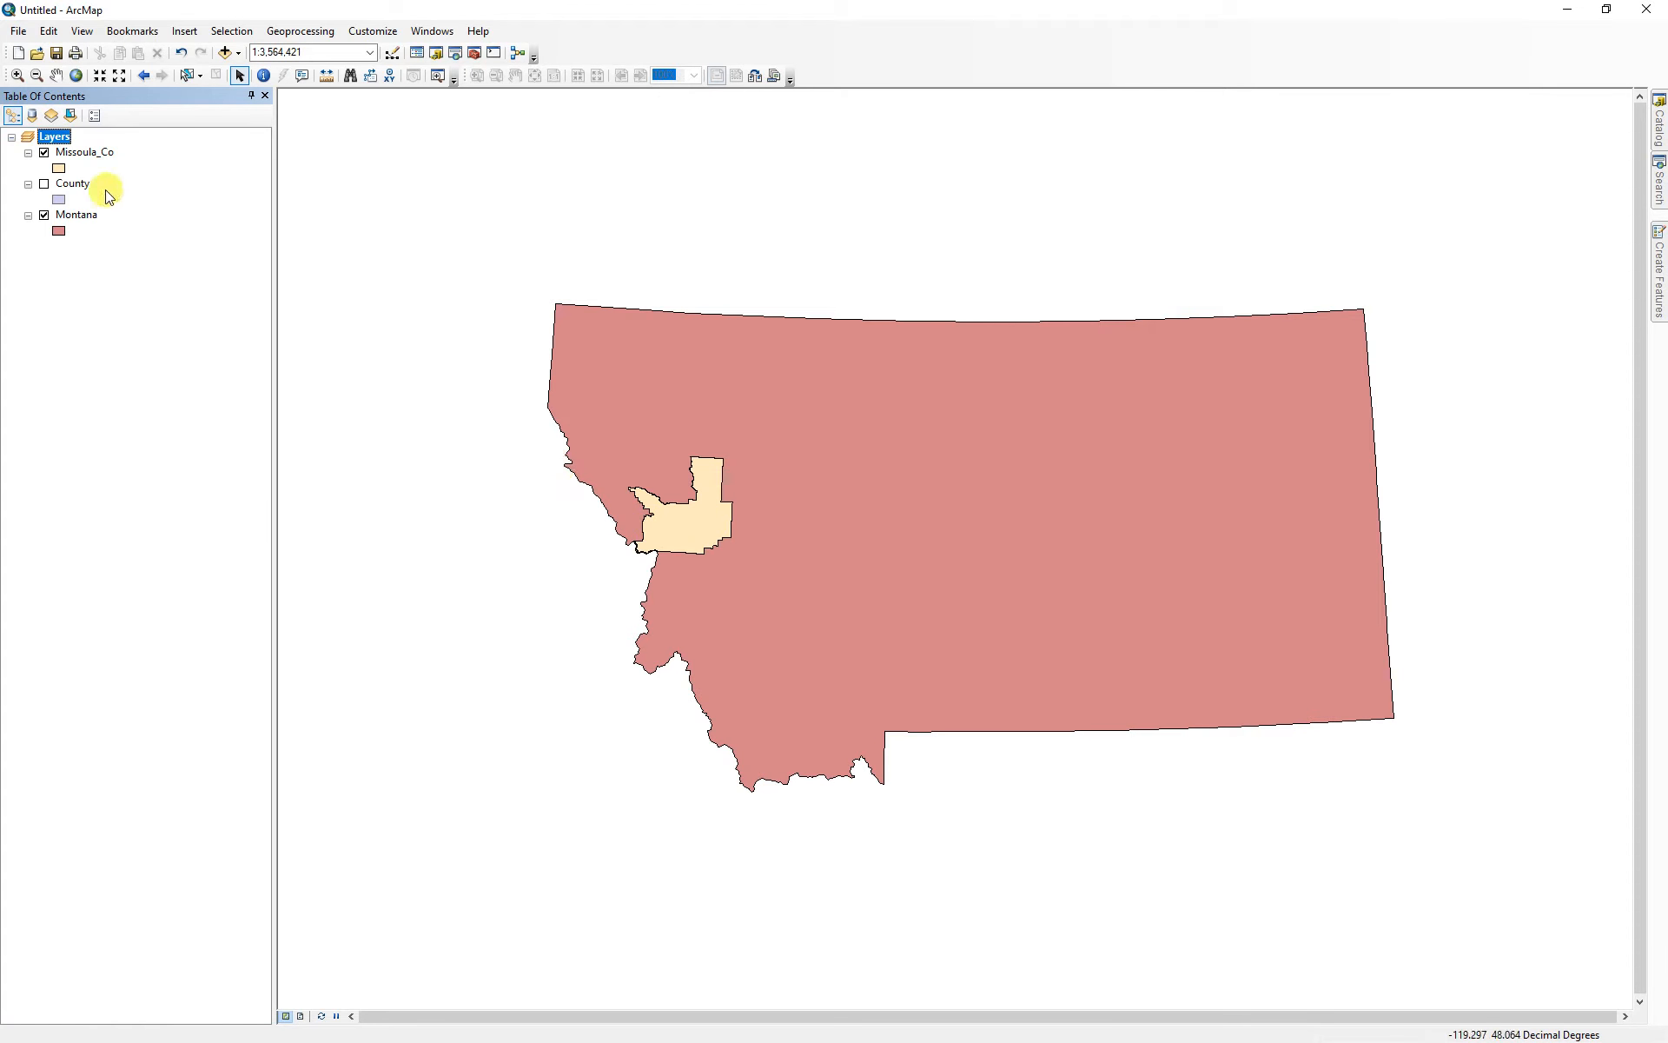
- Turn on feature labels for the Missoula_Co layer and set the label font to Helvetica LT Std
right_click(88, 160)
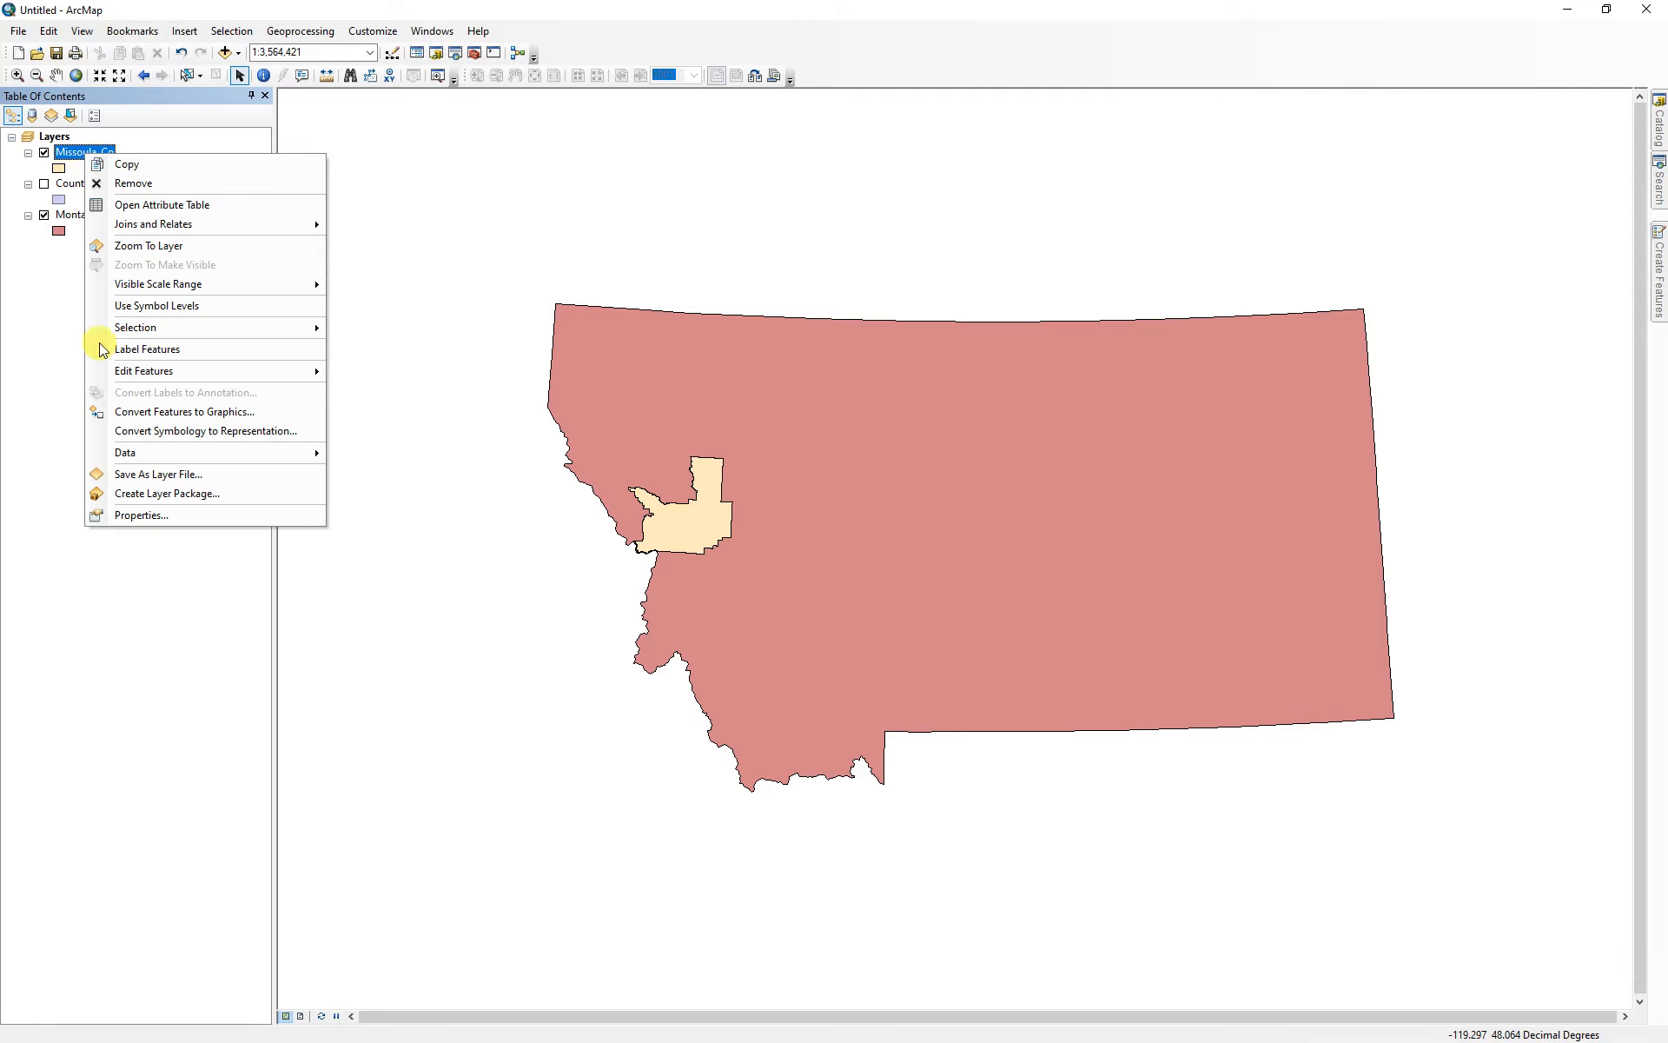
click(135, 350)
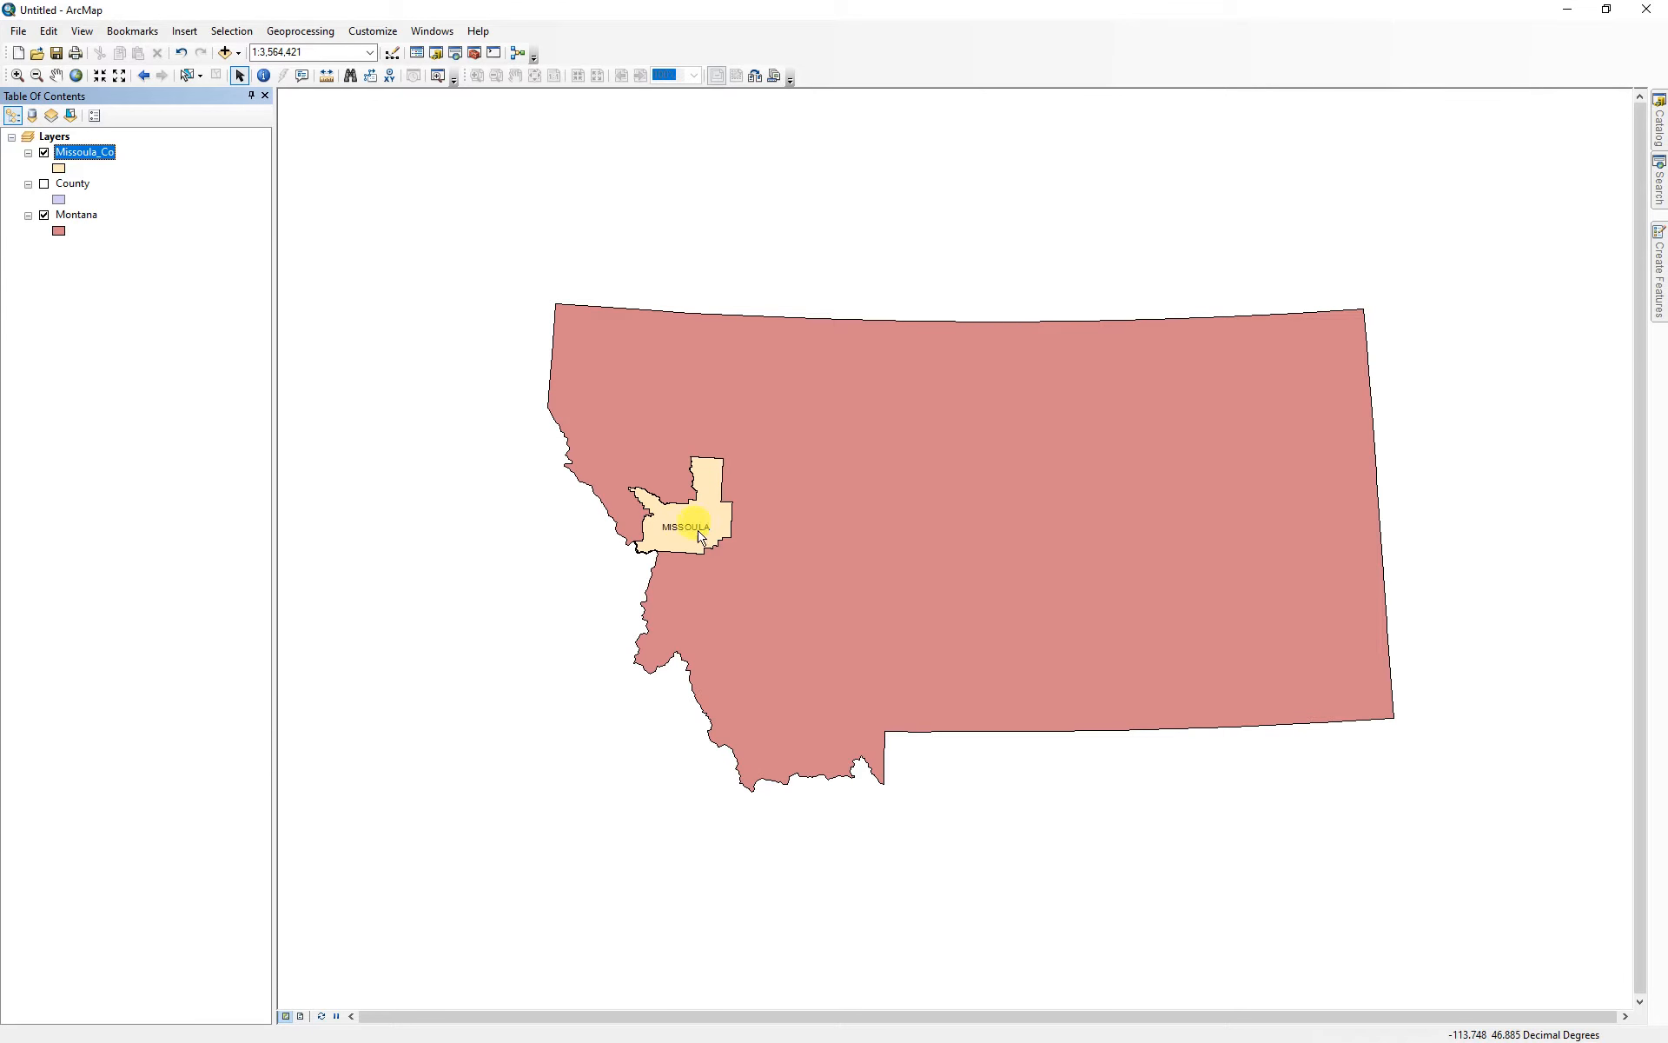
click(90, 155)
double_click(91, 154)
click(907, 319)
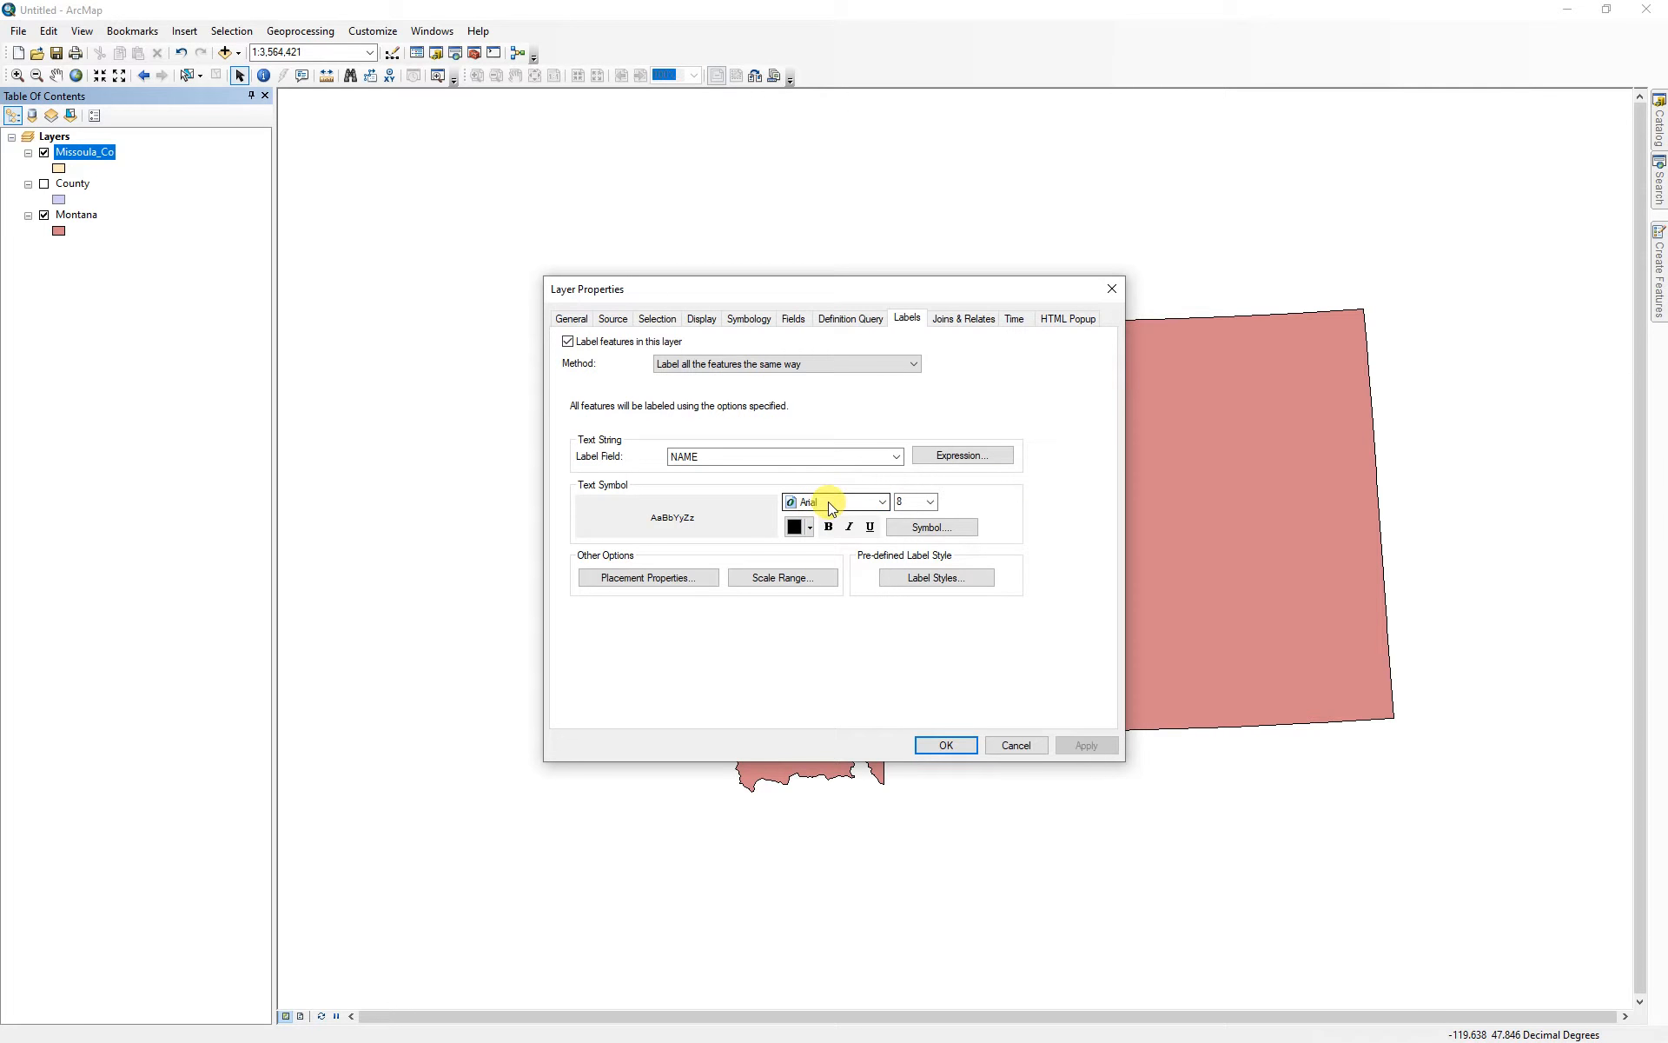
click(882, 502)
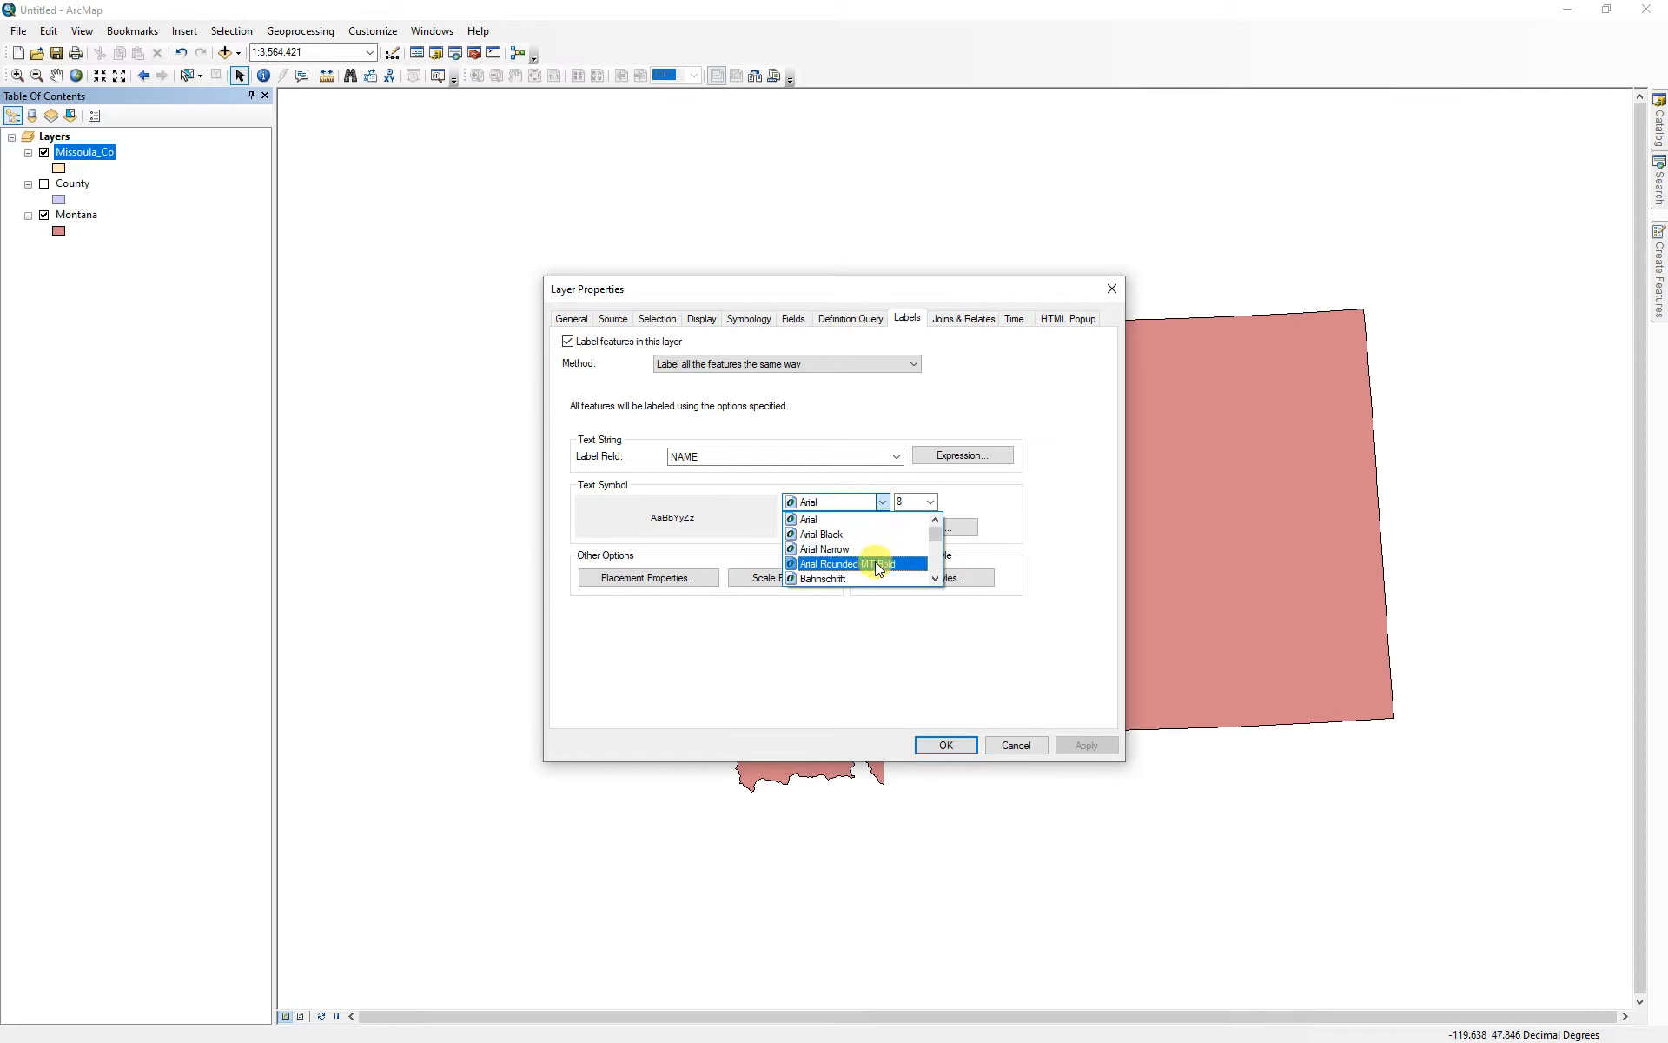
click(935, 578)
click(935, 579)
click(935, 578)
click(935, 579)
click(935, 578)
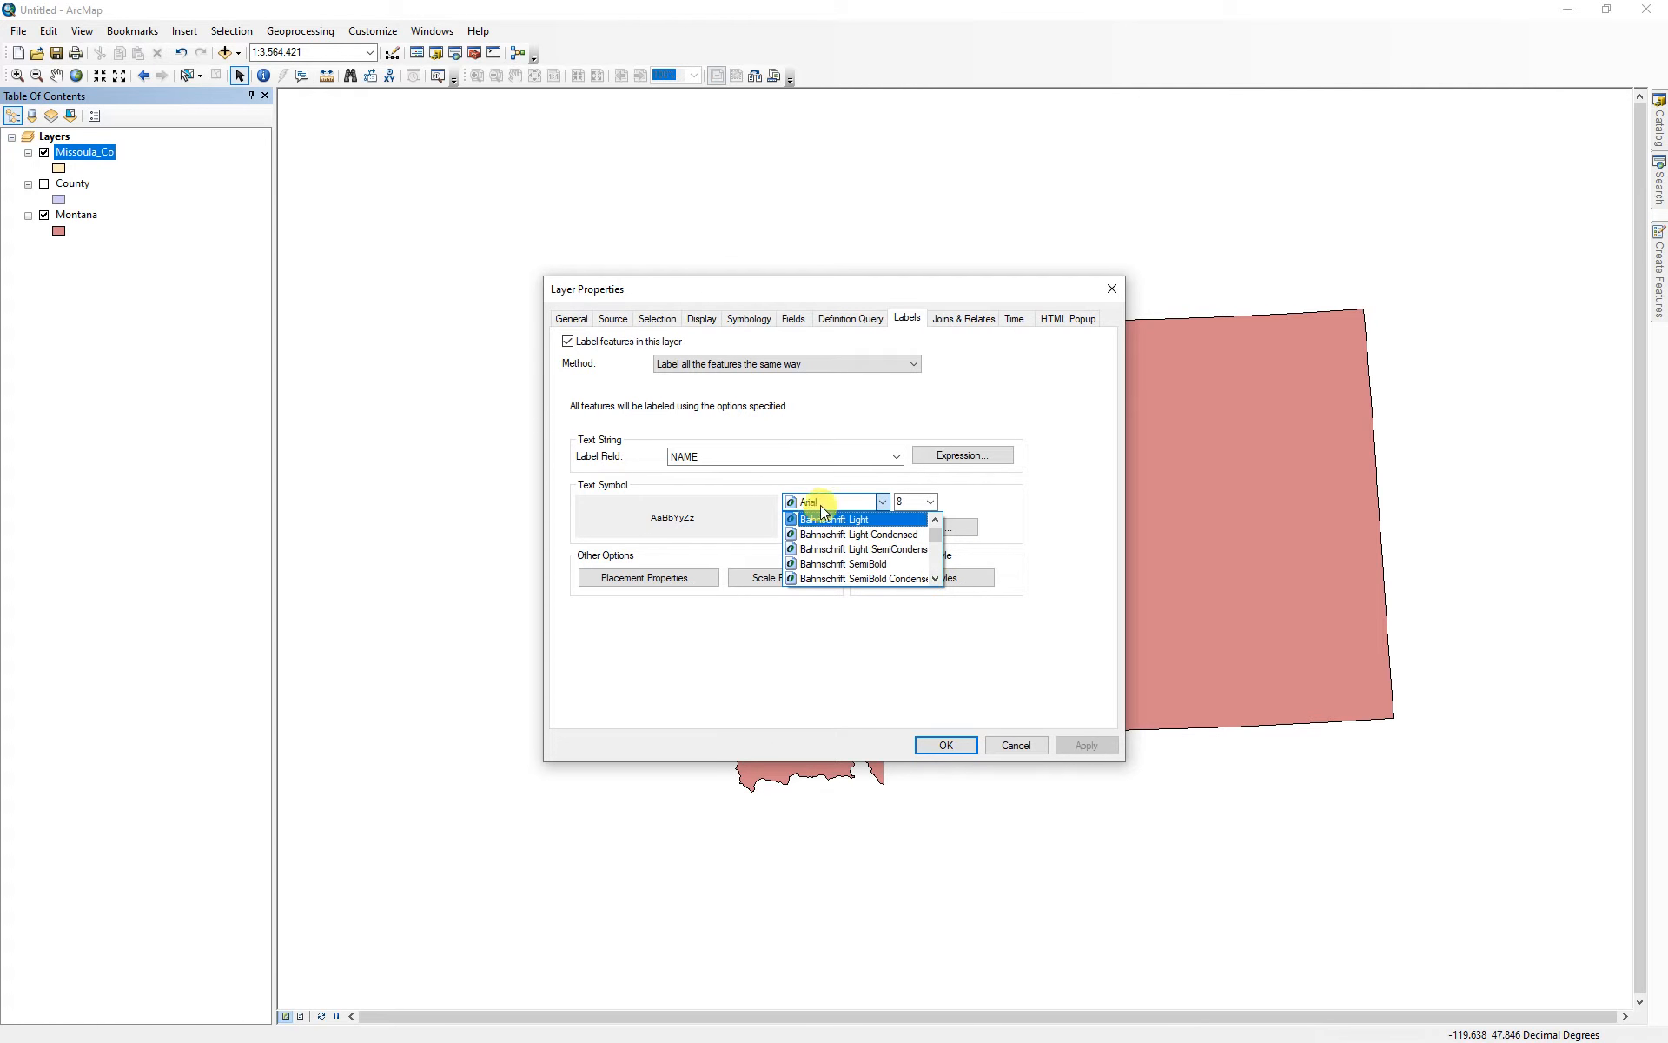
click(824, 504)
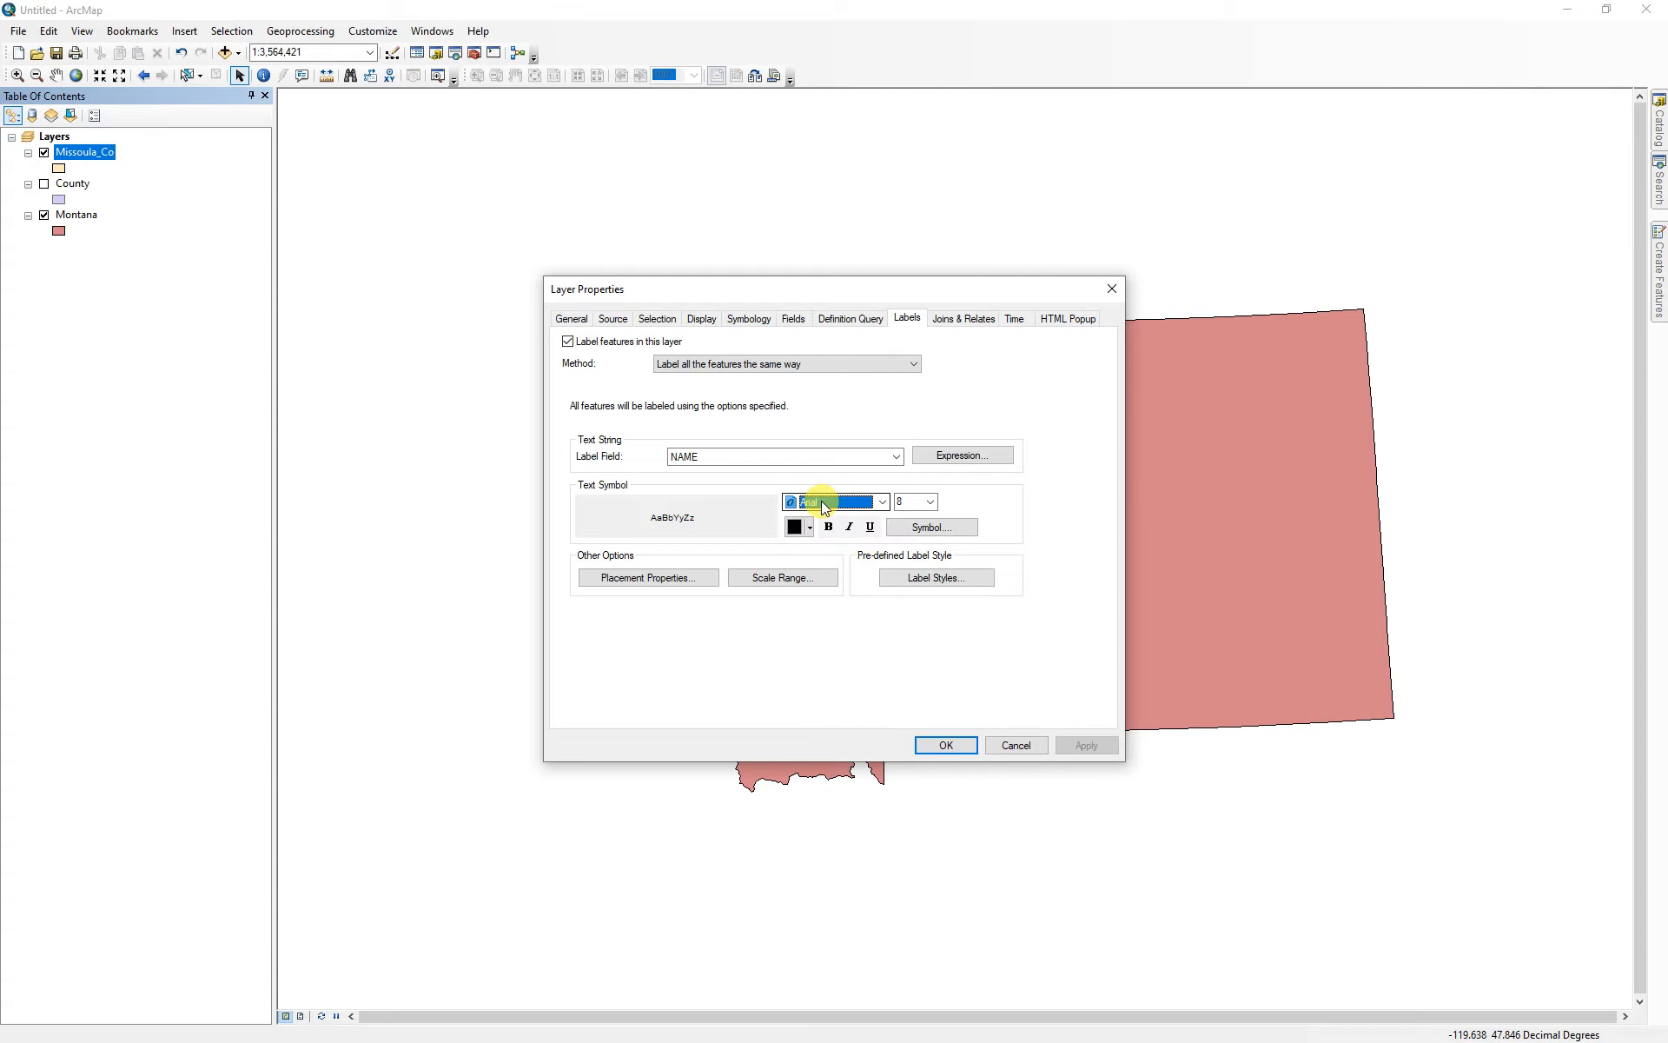
text(he)
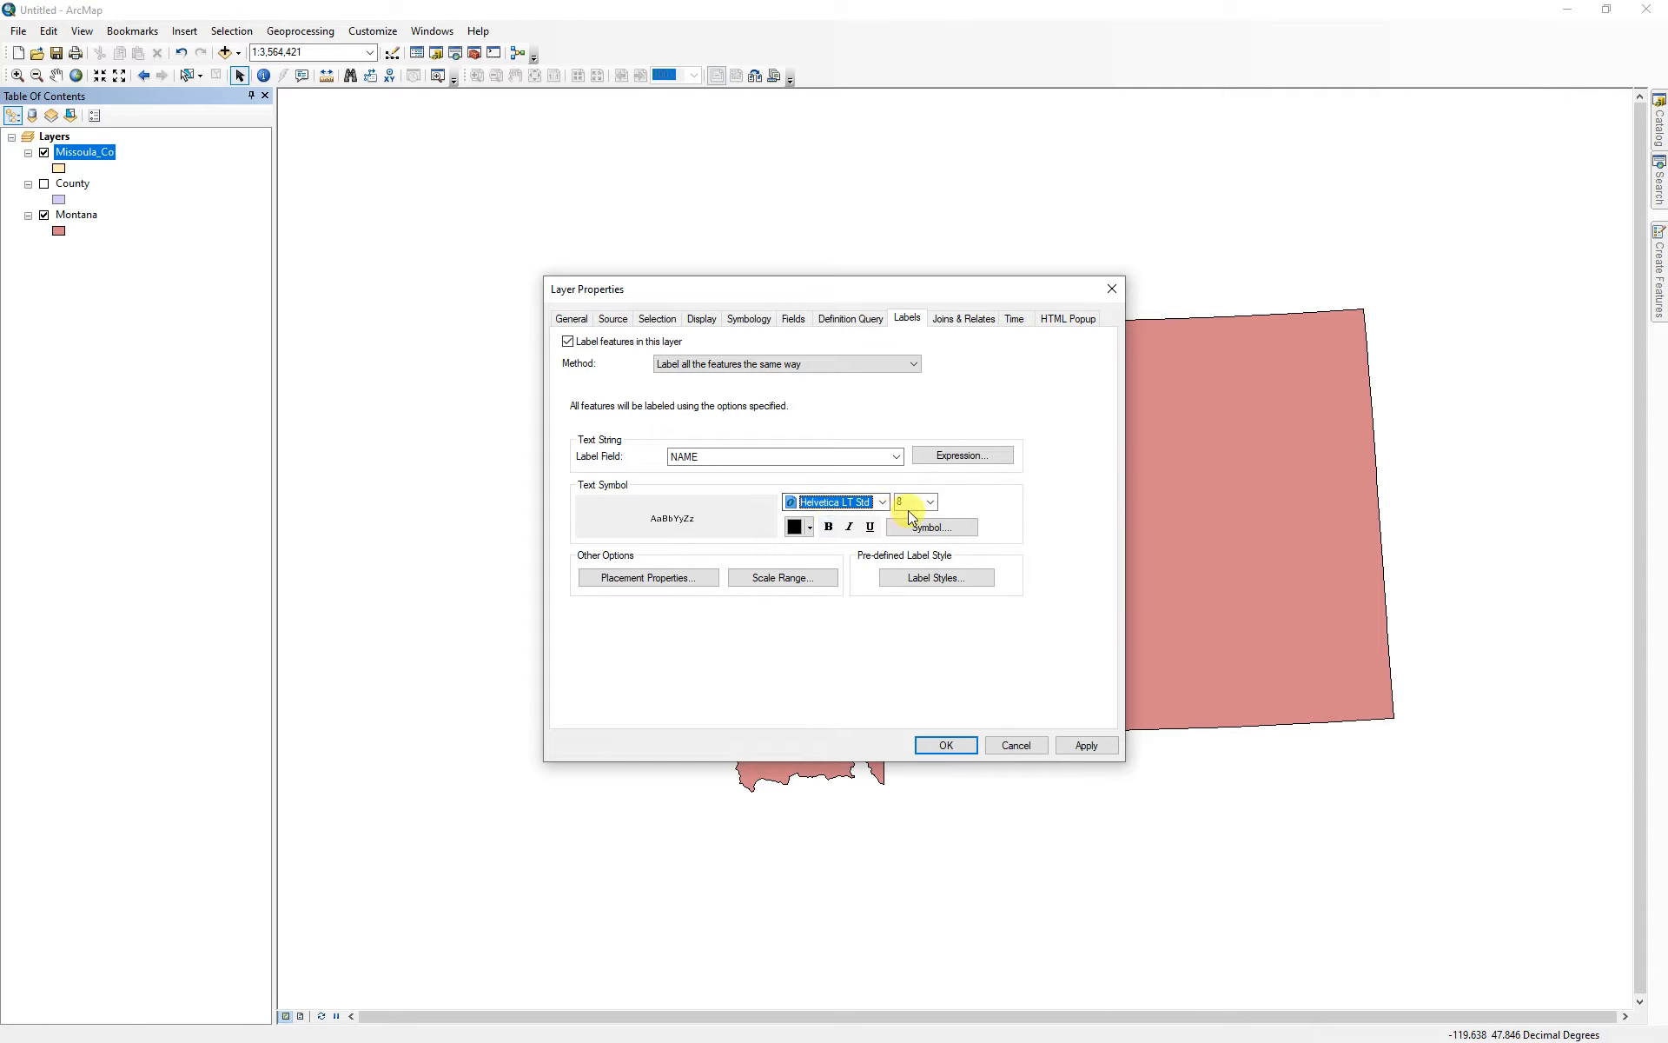
- Make the Missoula_Co labels bold, set their size to 12, and apply the label settings
click(829, 529)
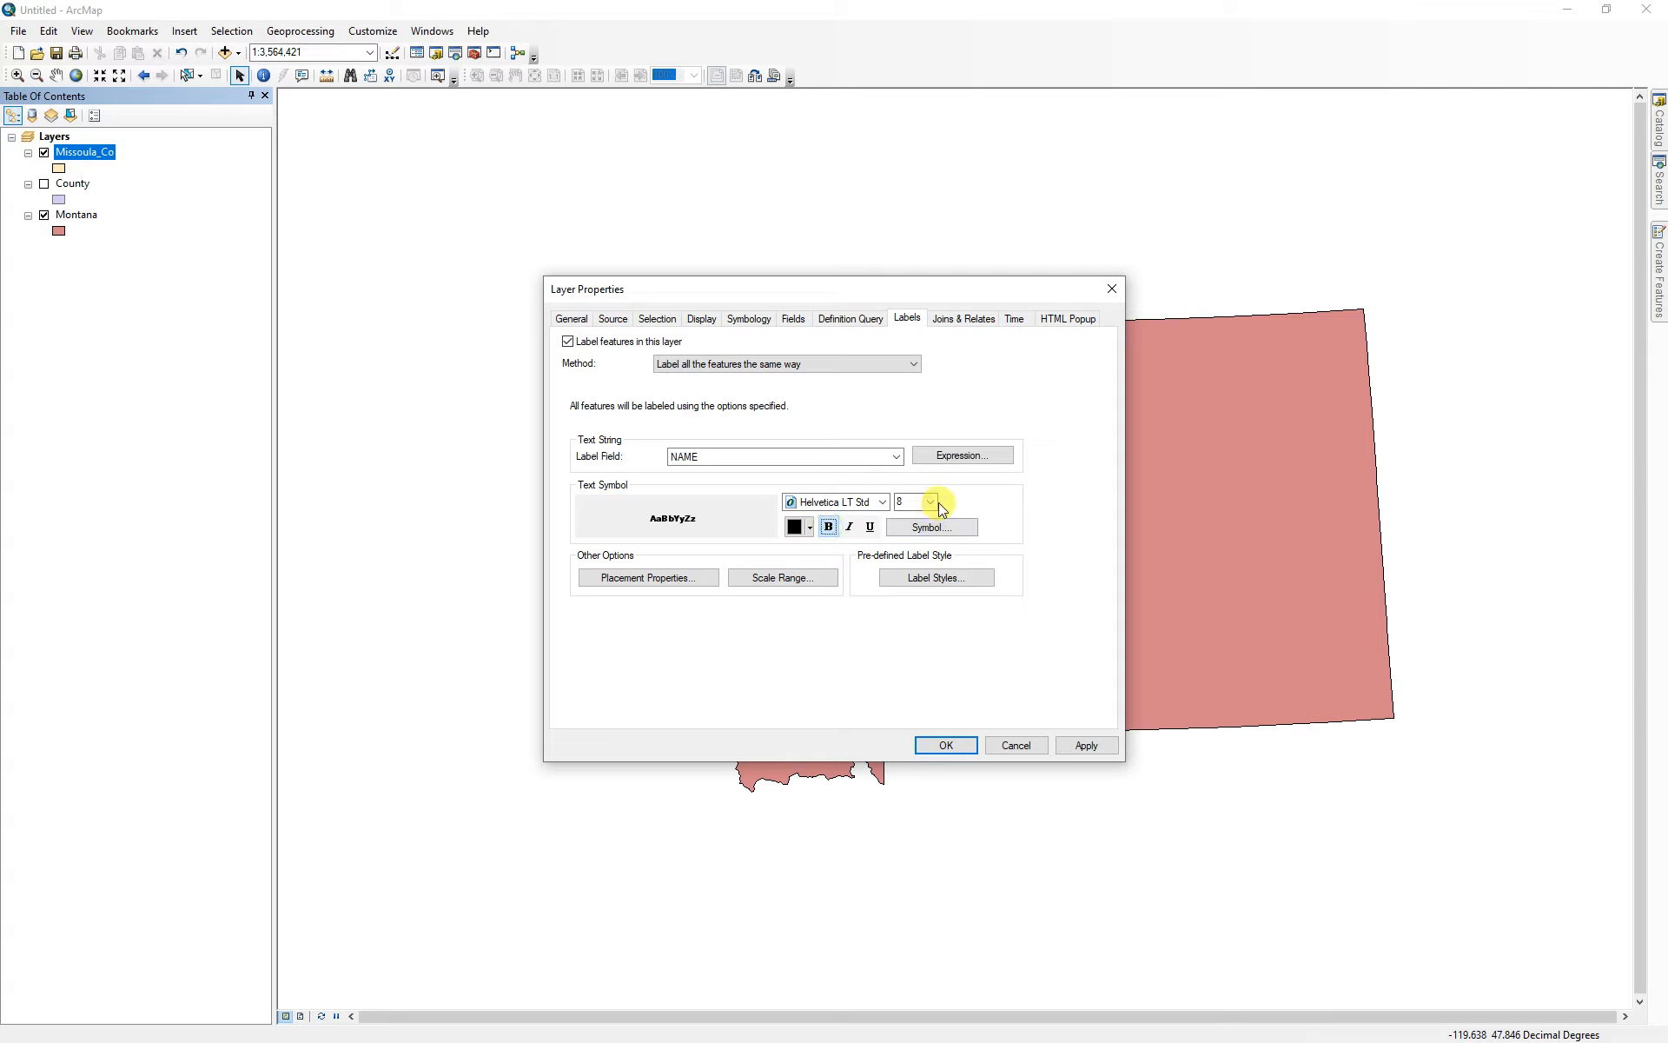
click(929, 501)
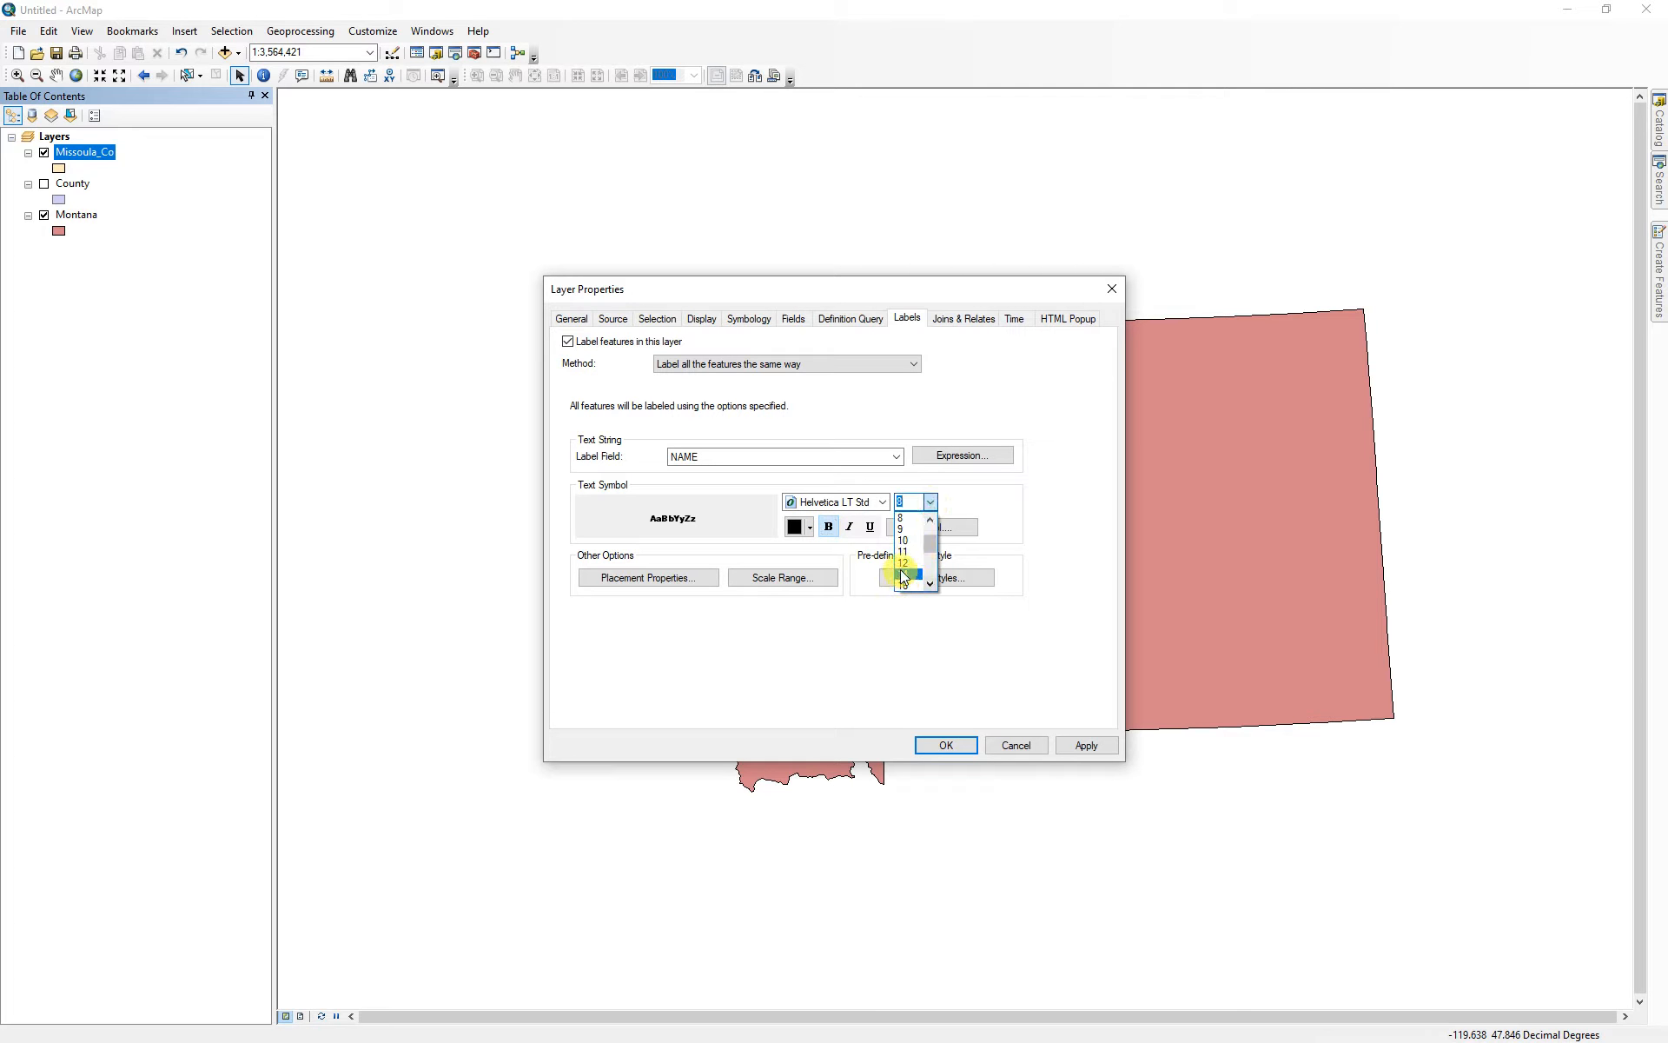
click(906, 576)
click(930, 501)
click(929, 520)
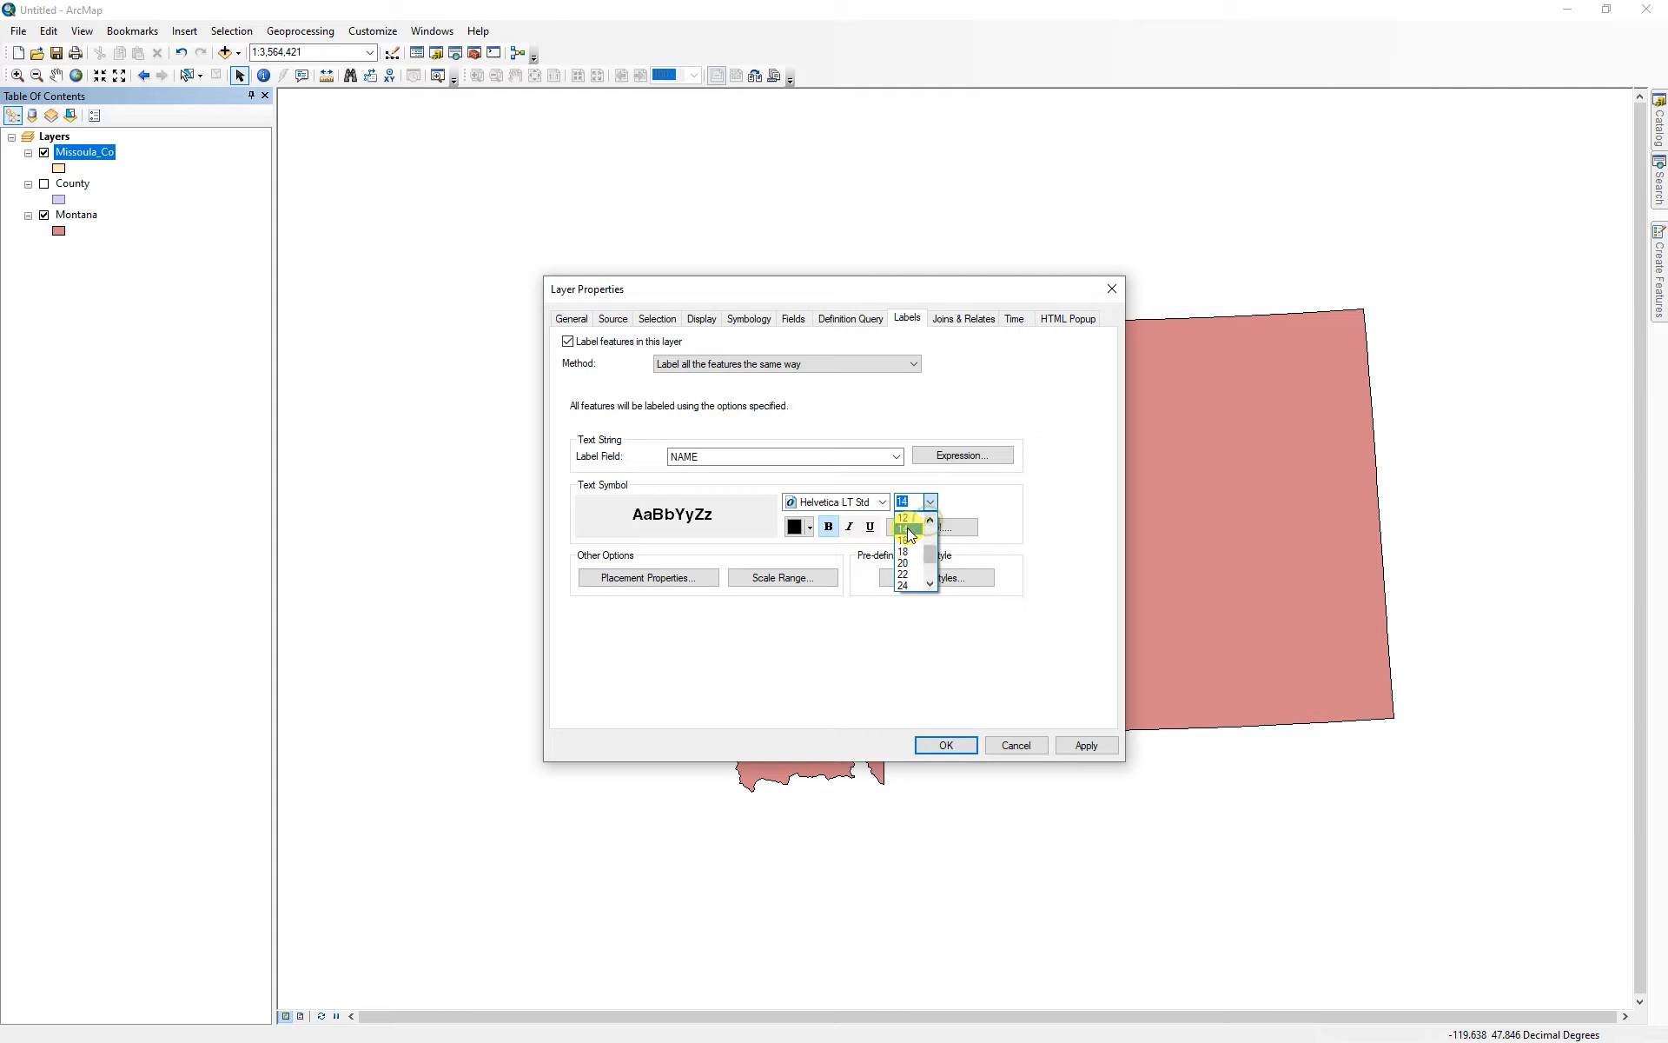
click(905, 519)
click(945, 745)
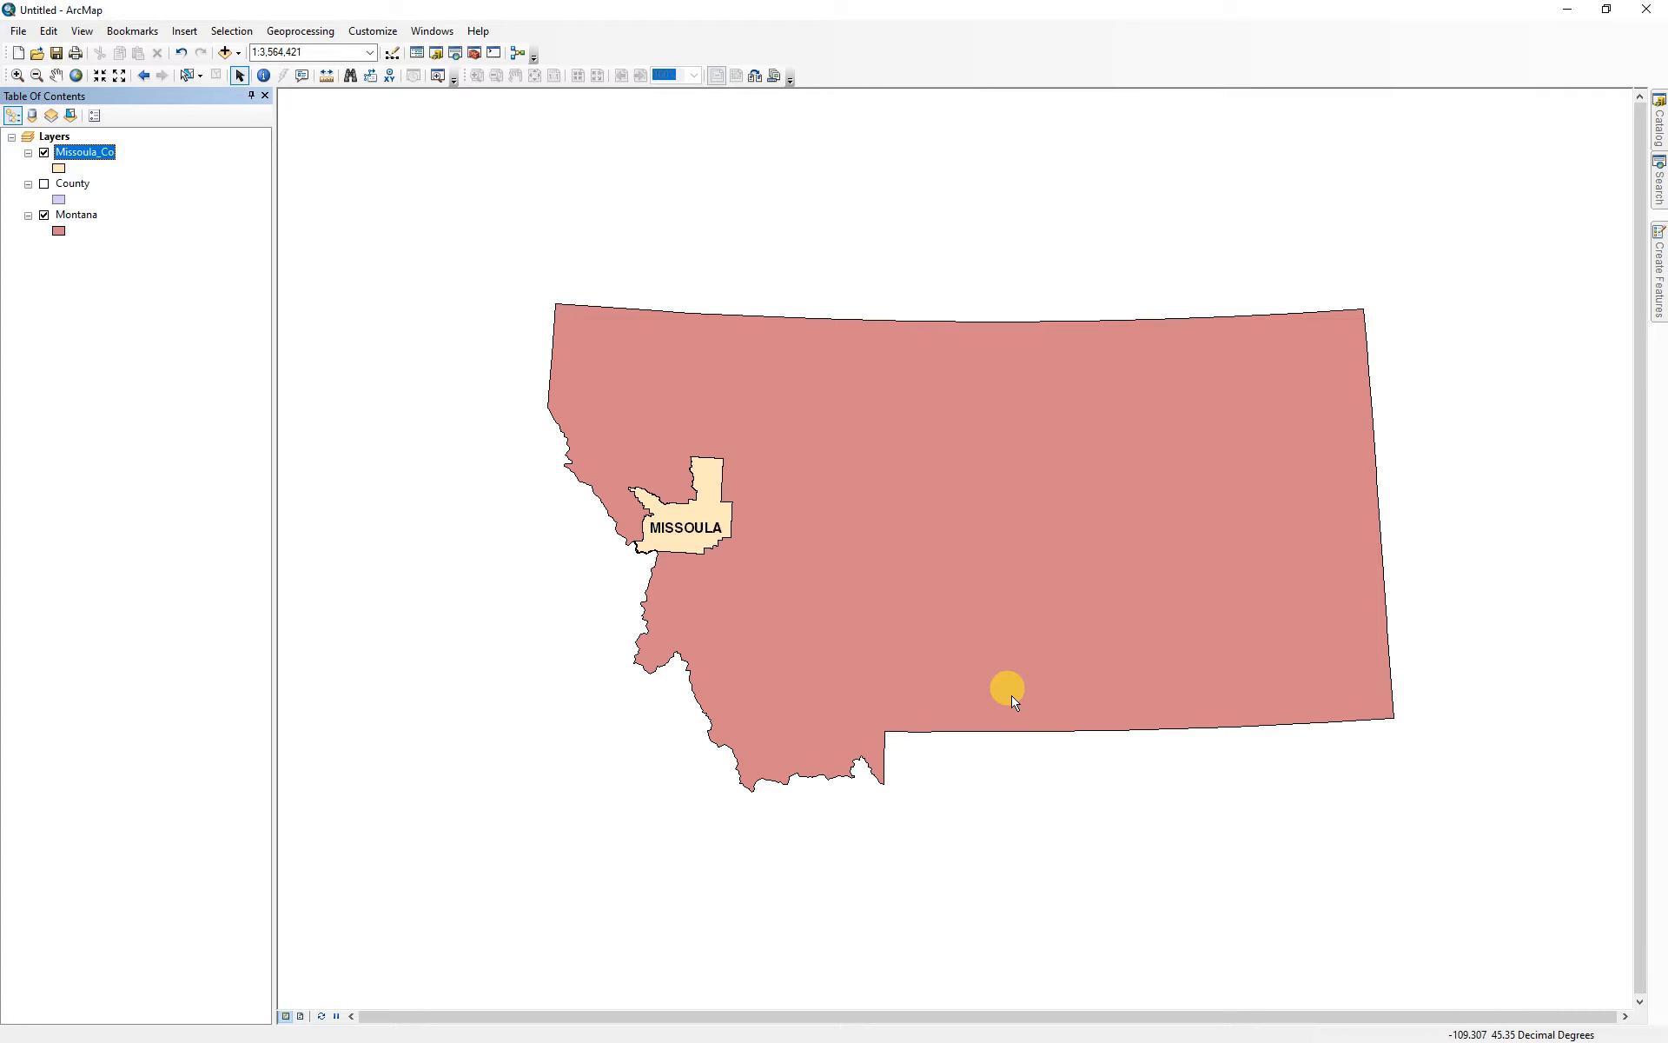
- Save the map document in the IntroGIS_Lab4 folder, naming it with the author's surname followed by _Lab4
click(18, 31)
click(47, 97)
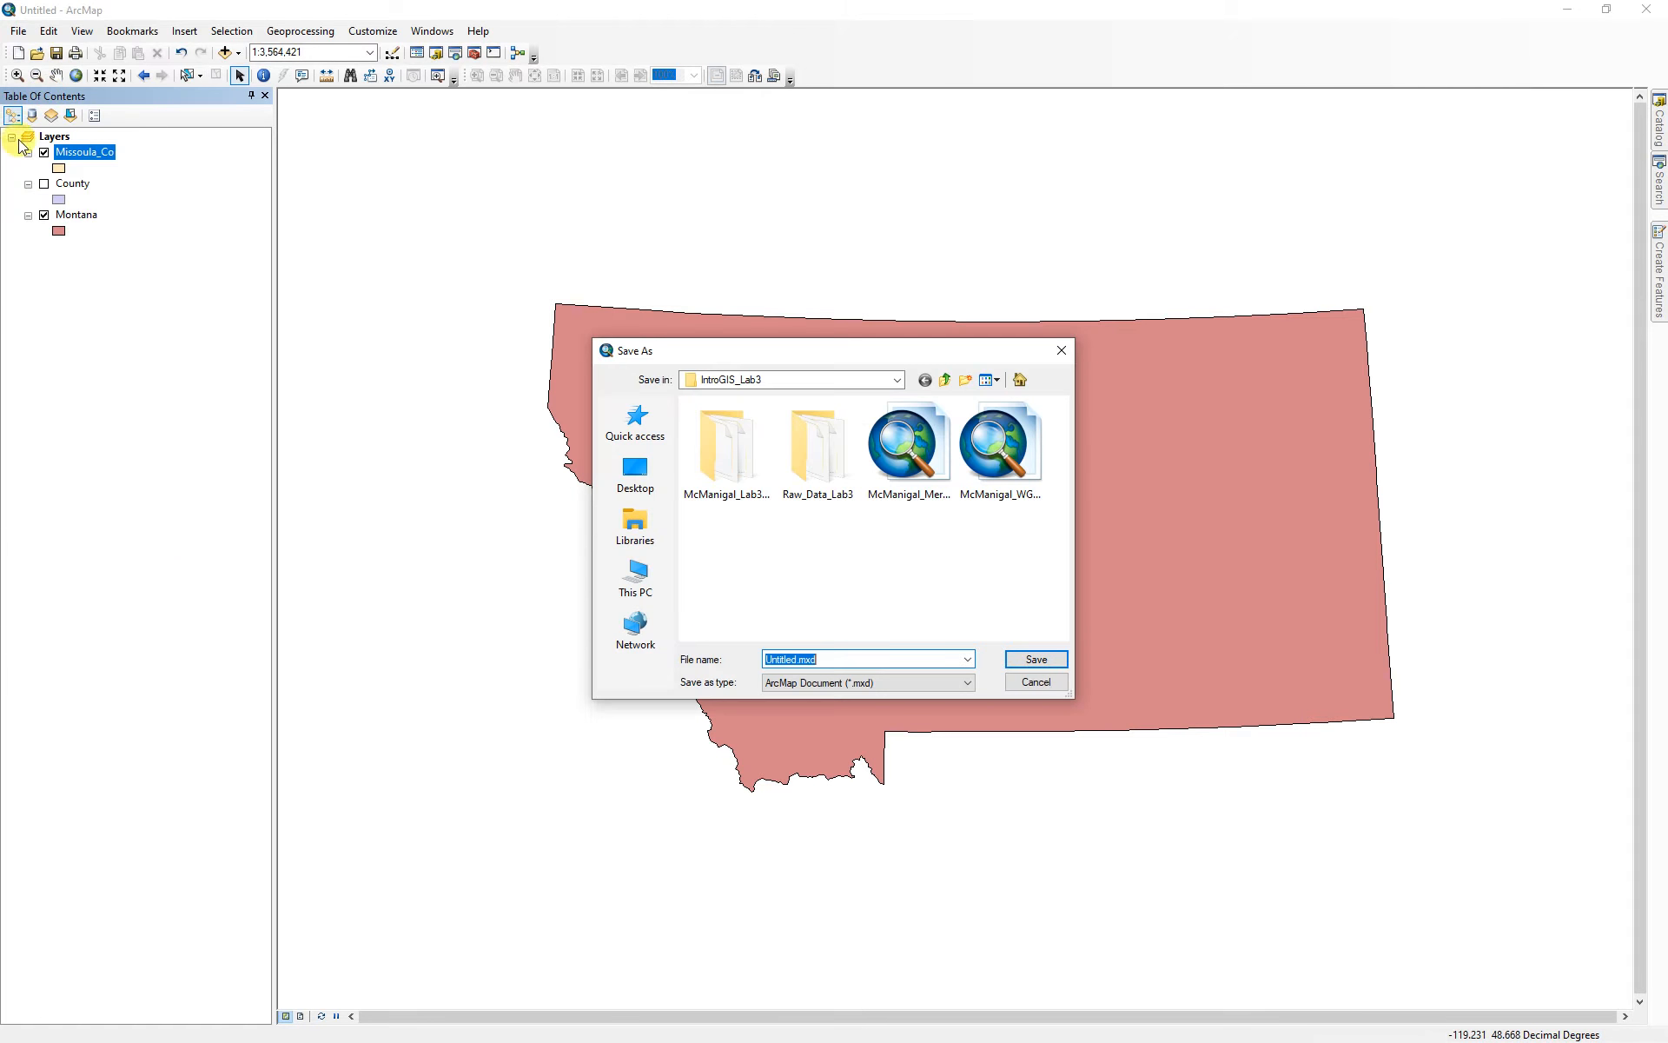
click(947, 380)
double_click(731, 477)
double_click(838, 659)
text(McManigal_Lab4)
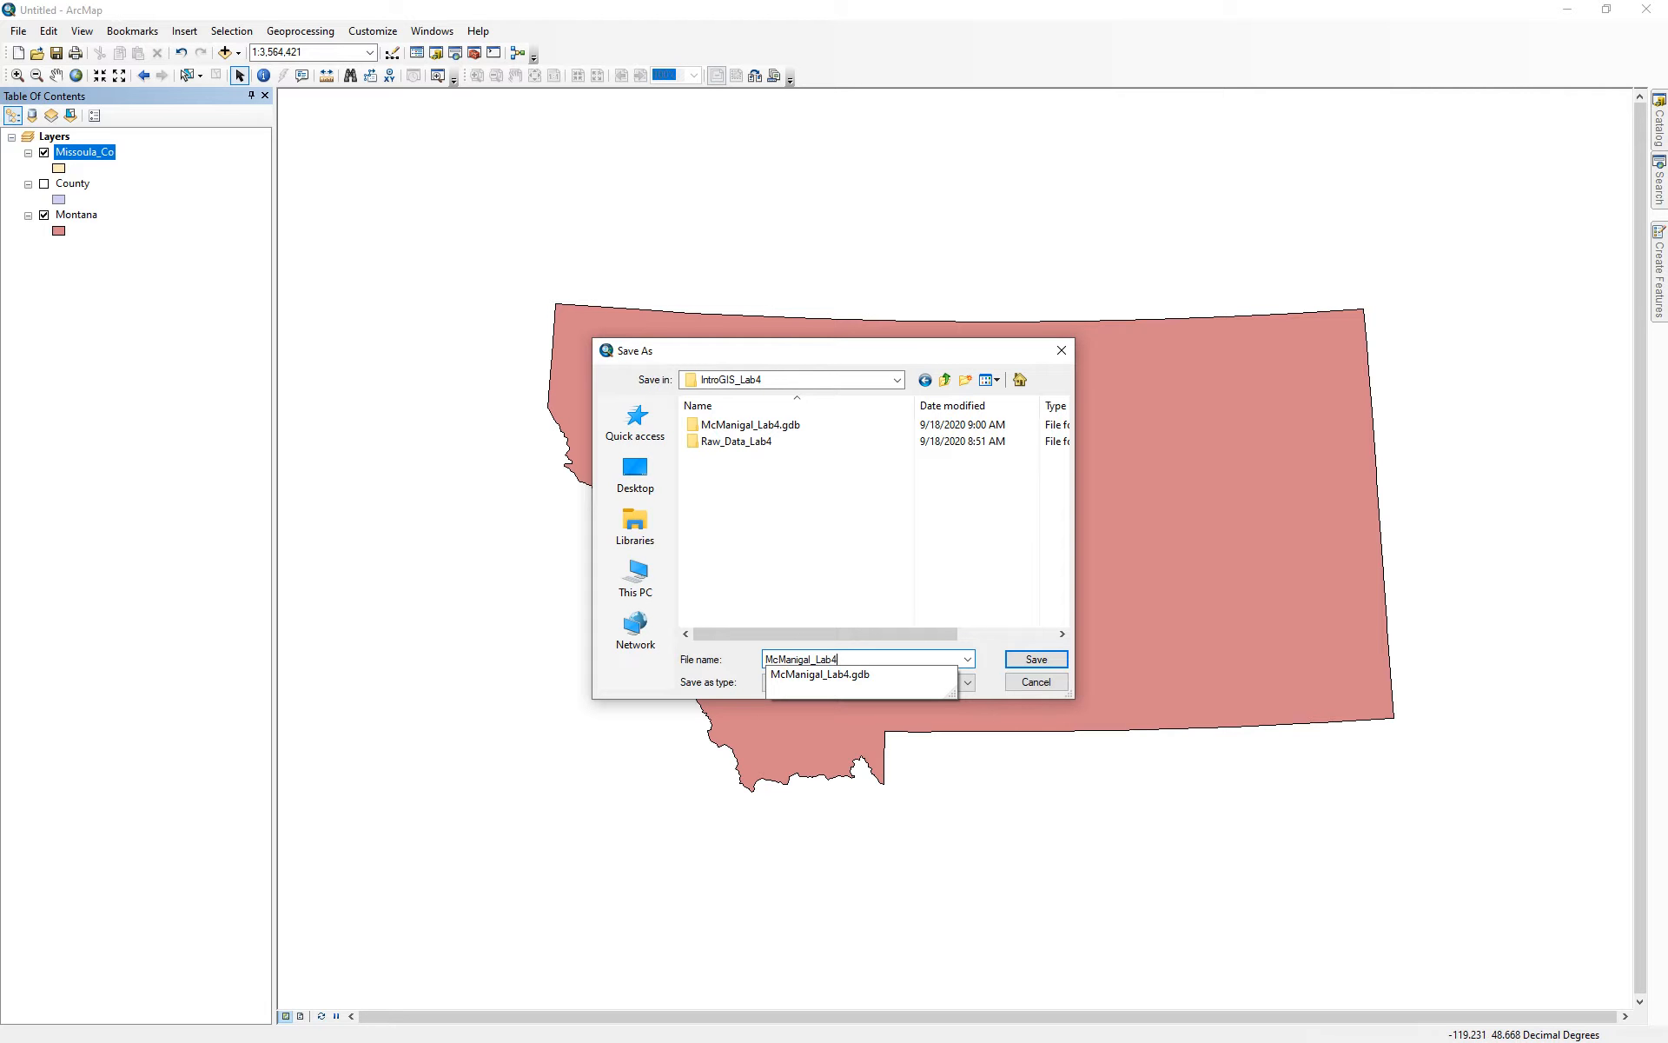
key(Return)
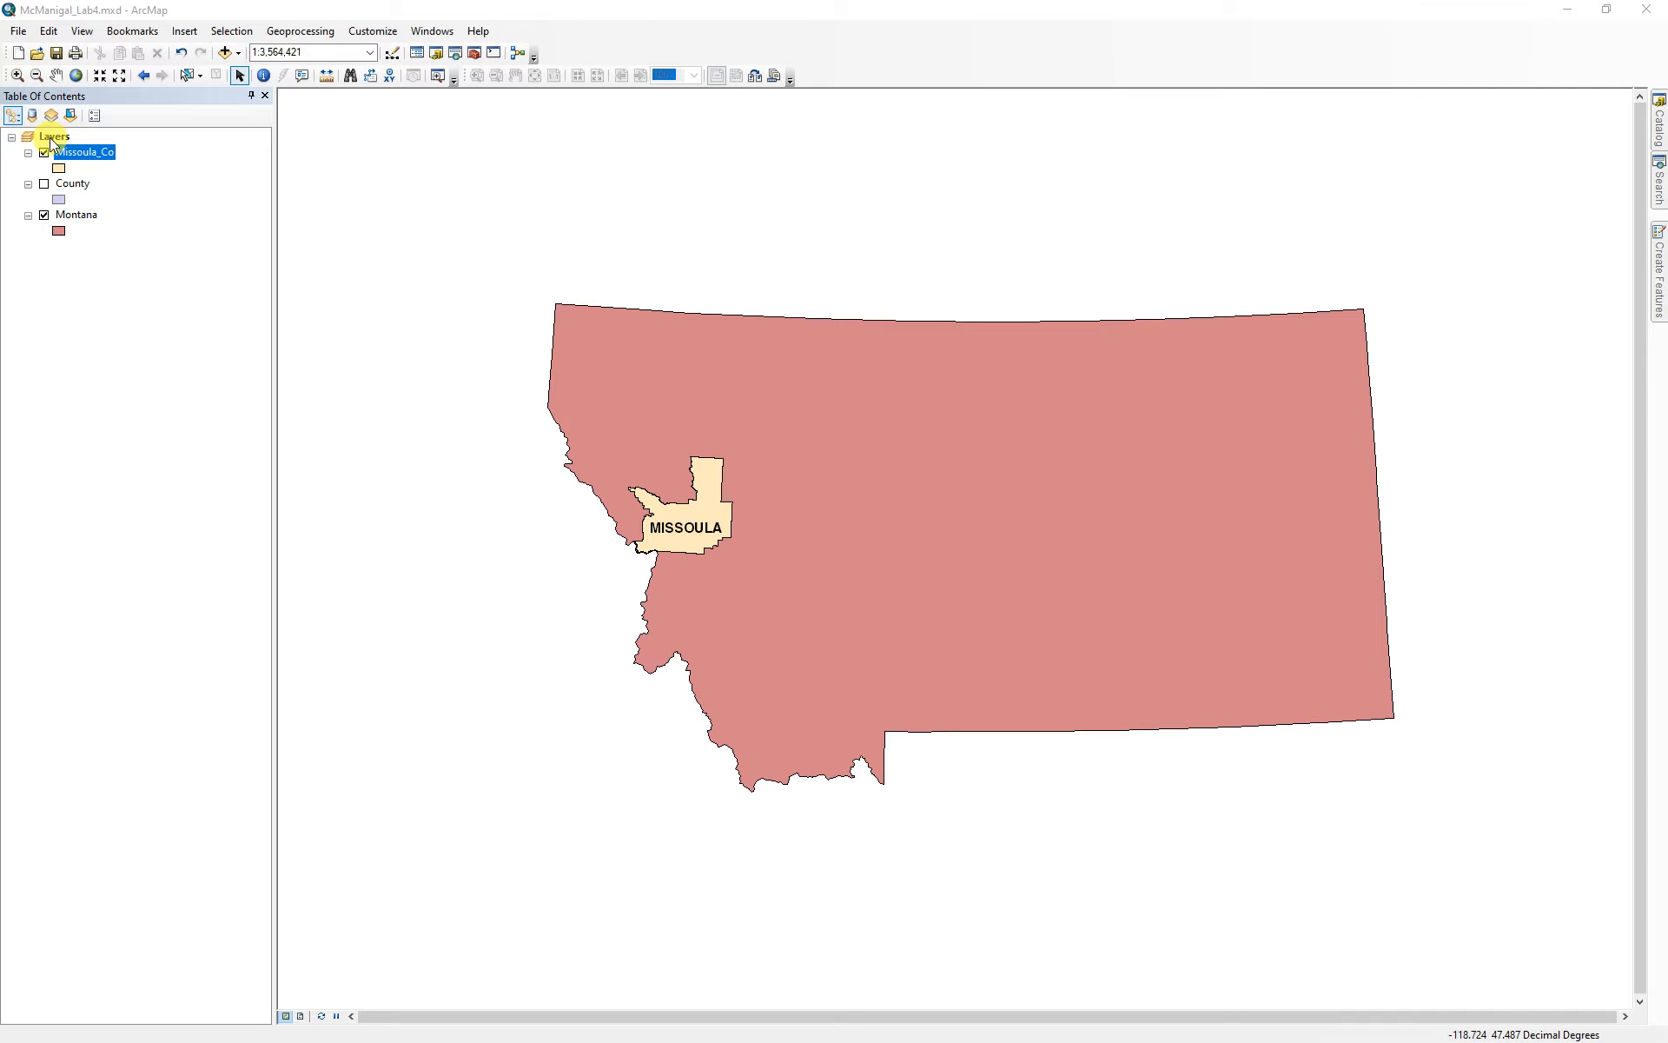
- Rename the Layers data frame as Montana
double_click(54, 136)
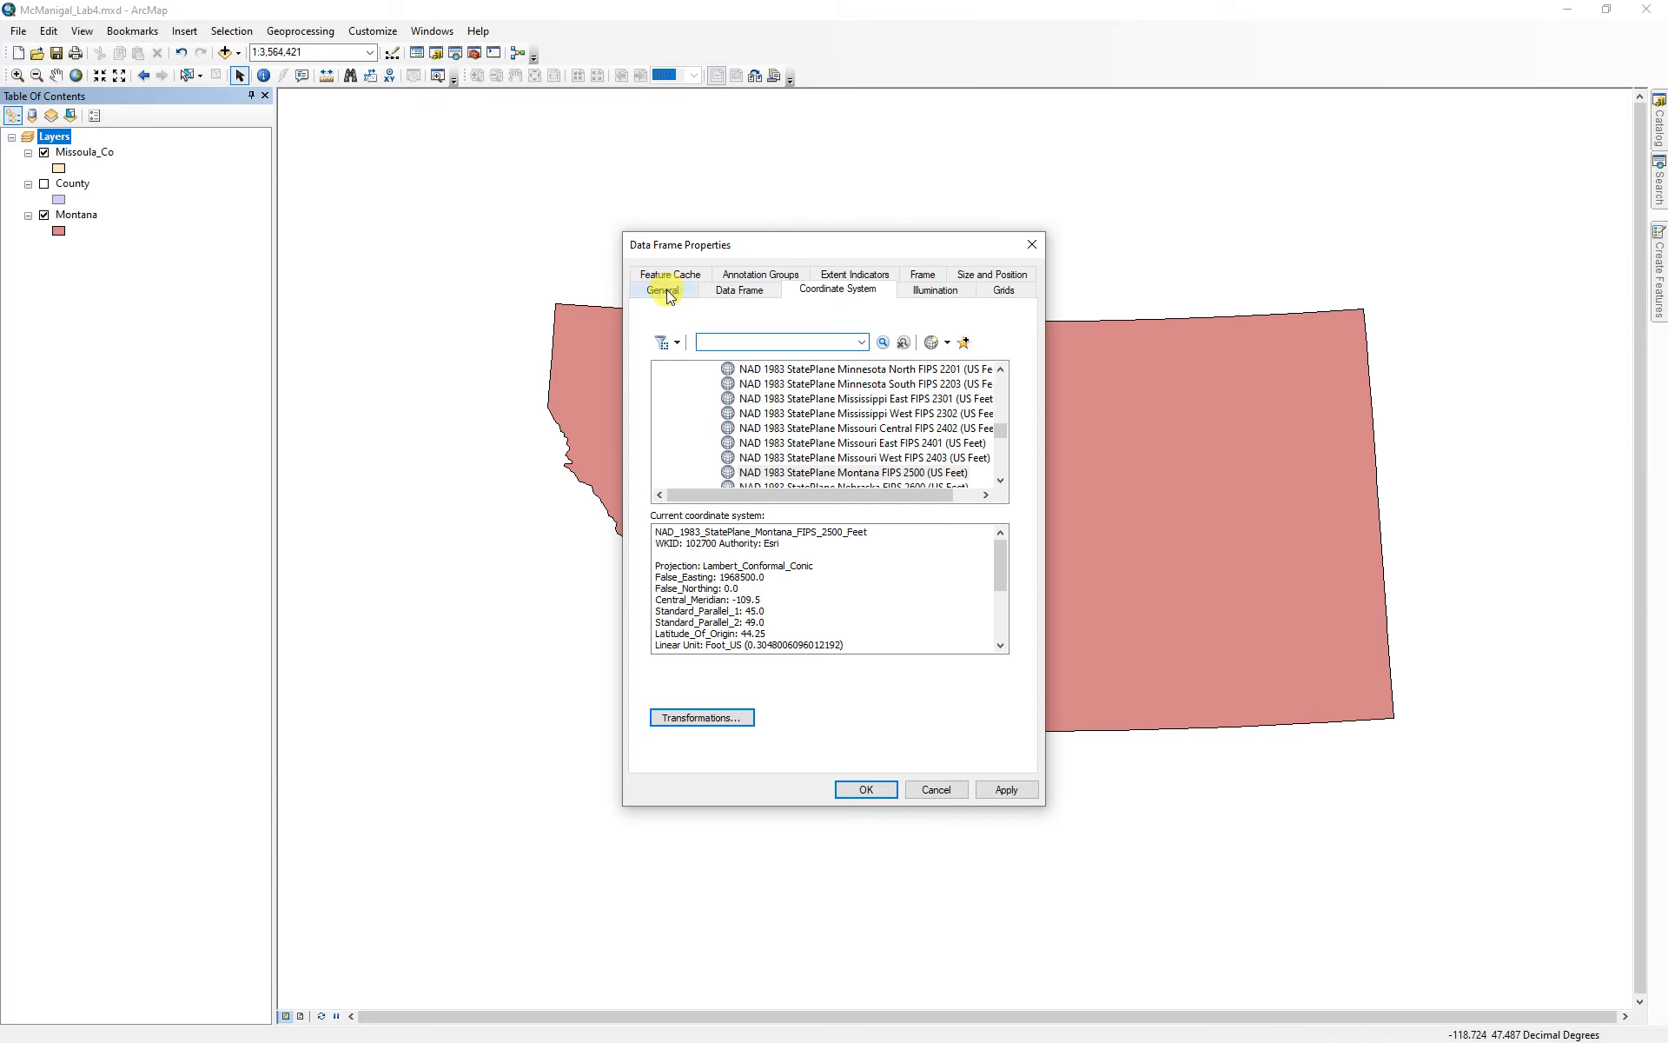
click(668, 293)
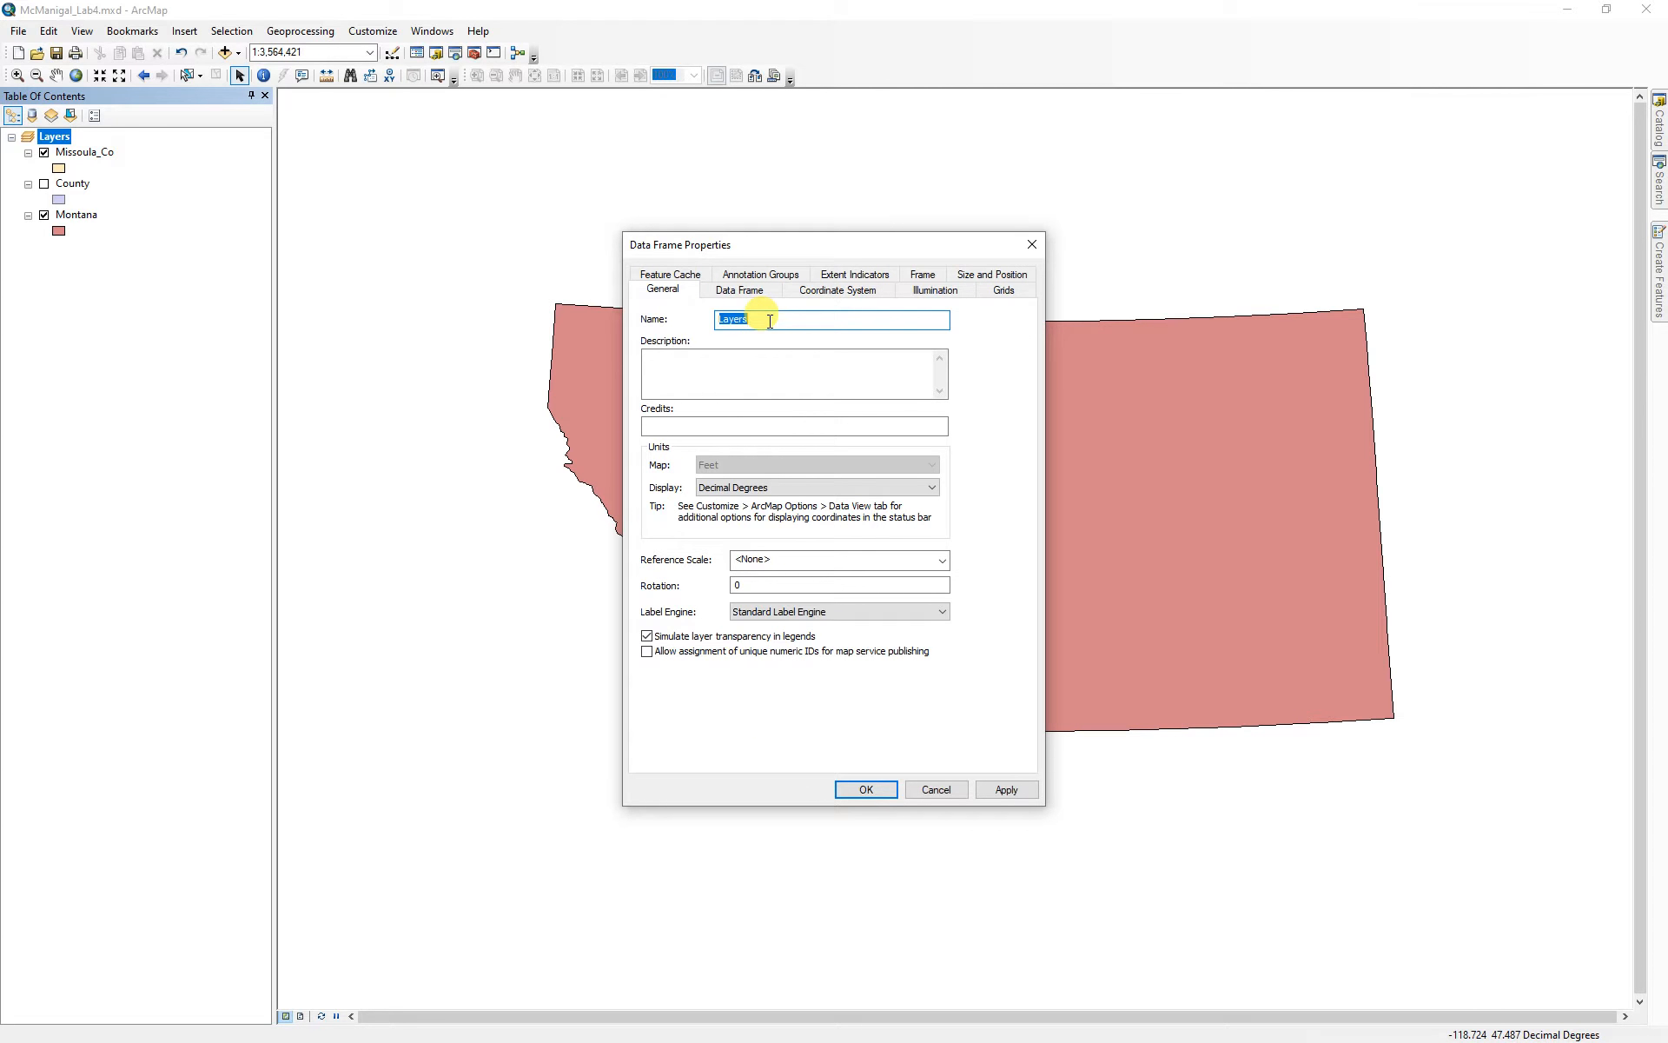
text(Mi)
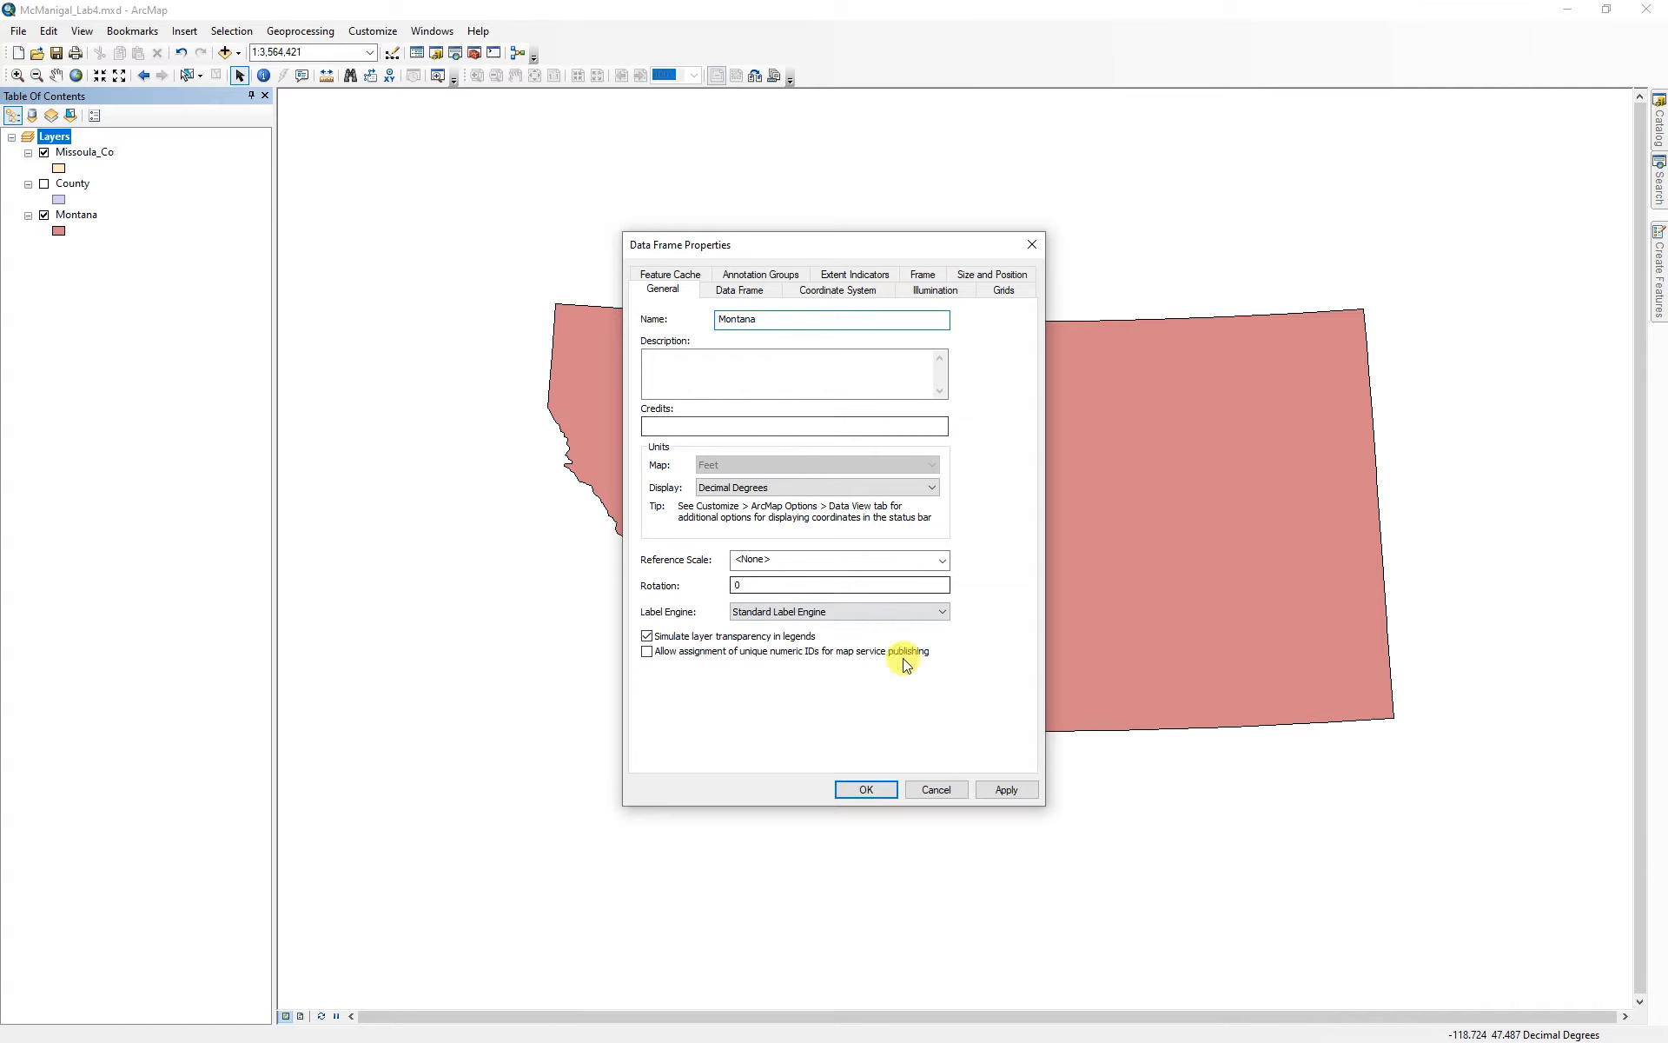
click(866, 791)
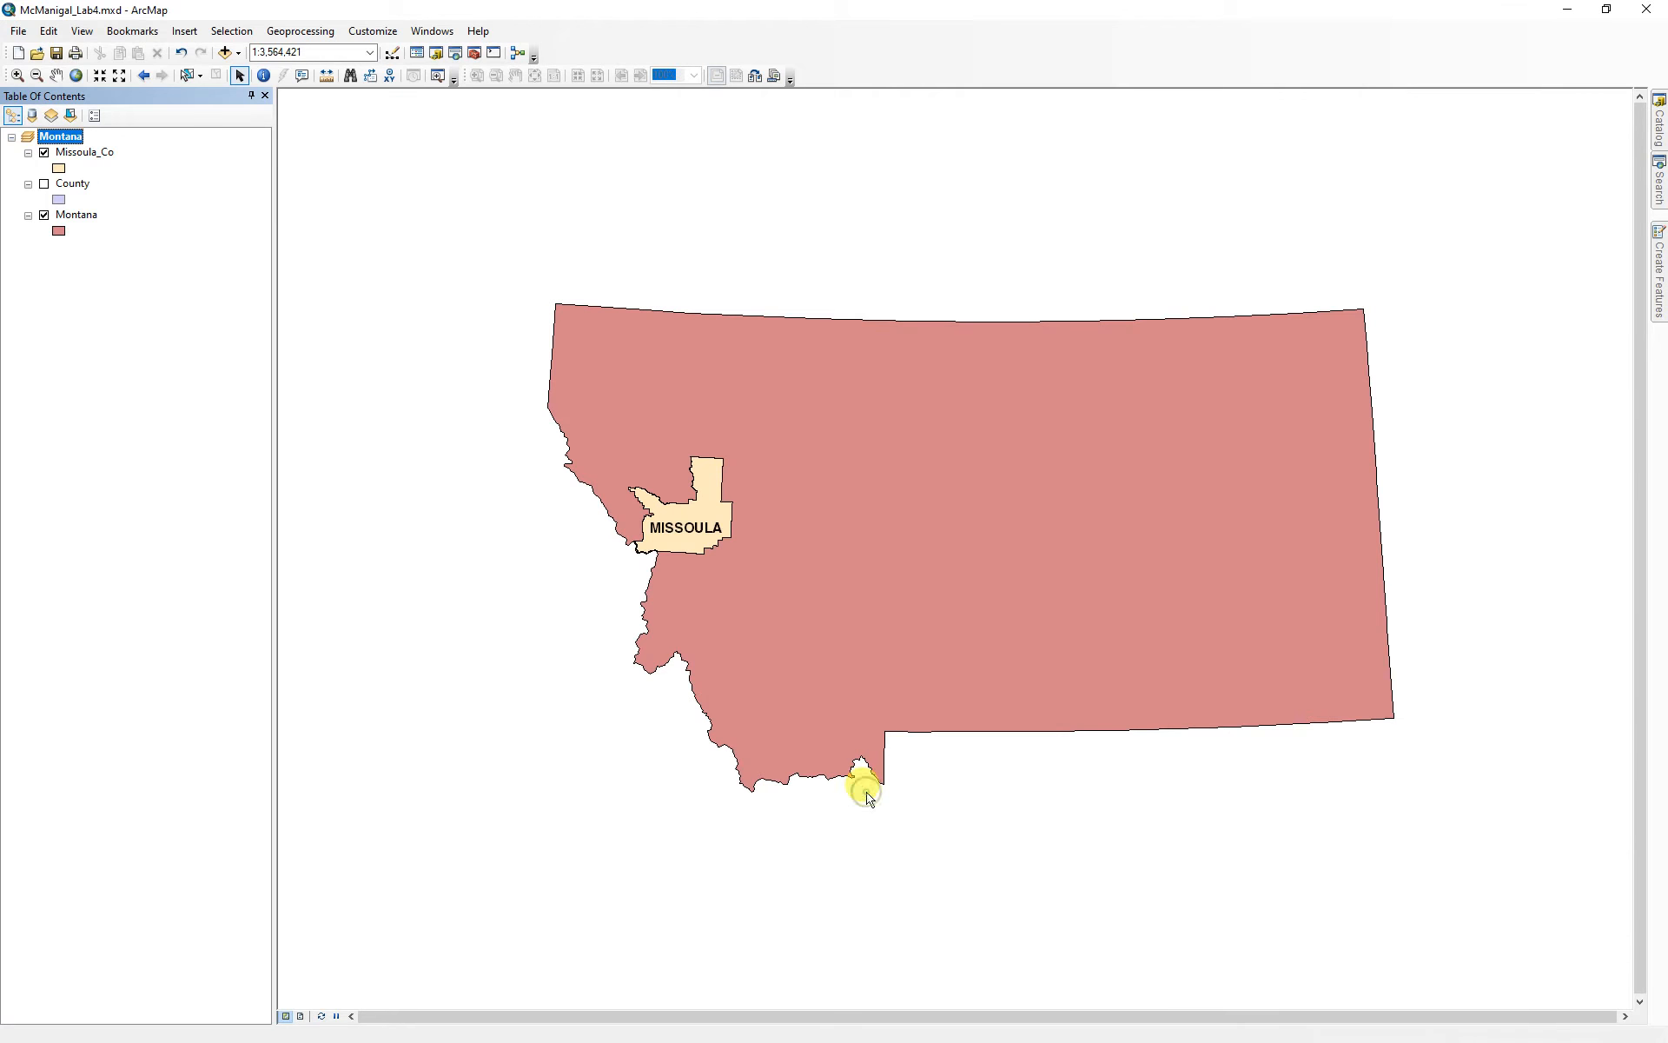
- Show the page layout and shrink the Montana data frame to about 3.5 by 2.2 inches near the page's upper-left corner
click(300, 1016)
click(986, 784)
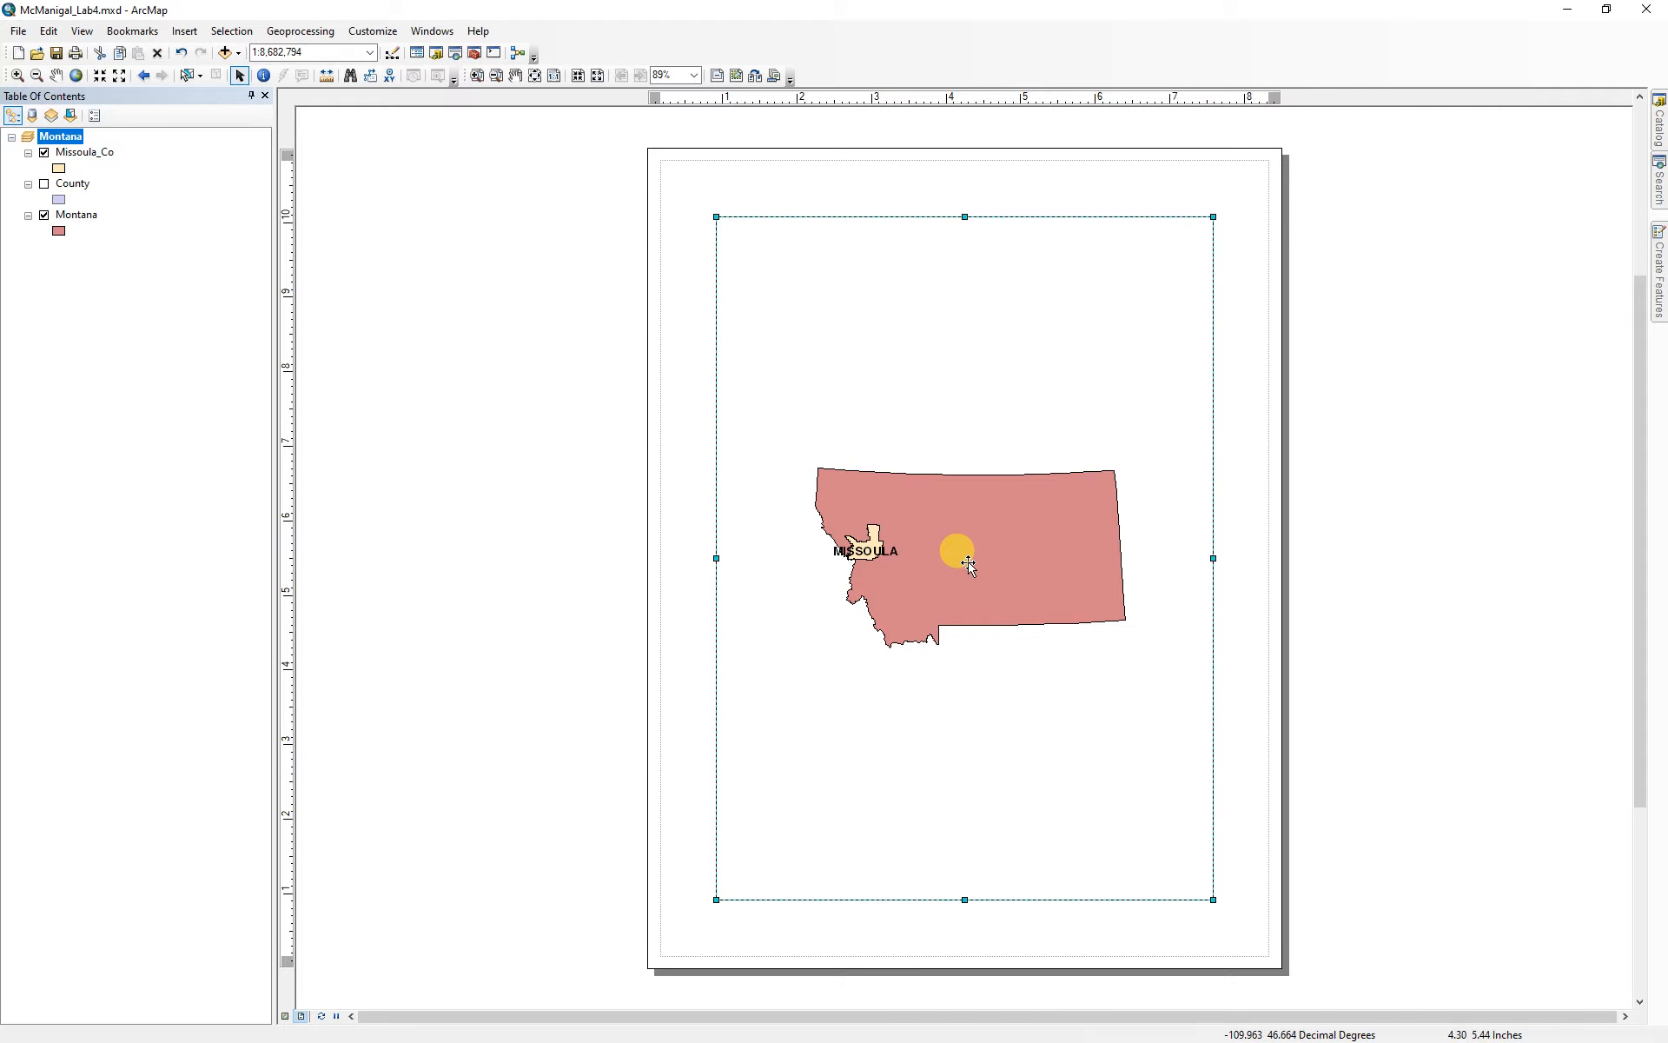
drag(1213, 900, 977, 380)
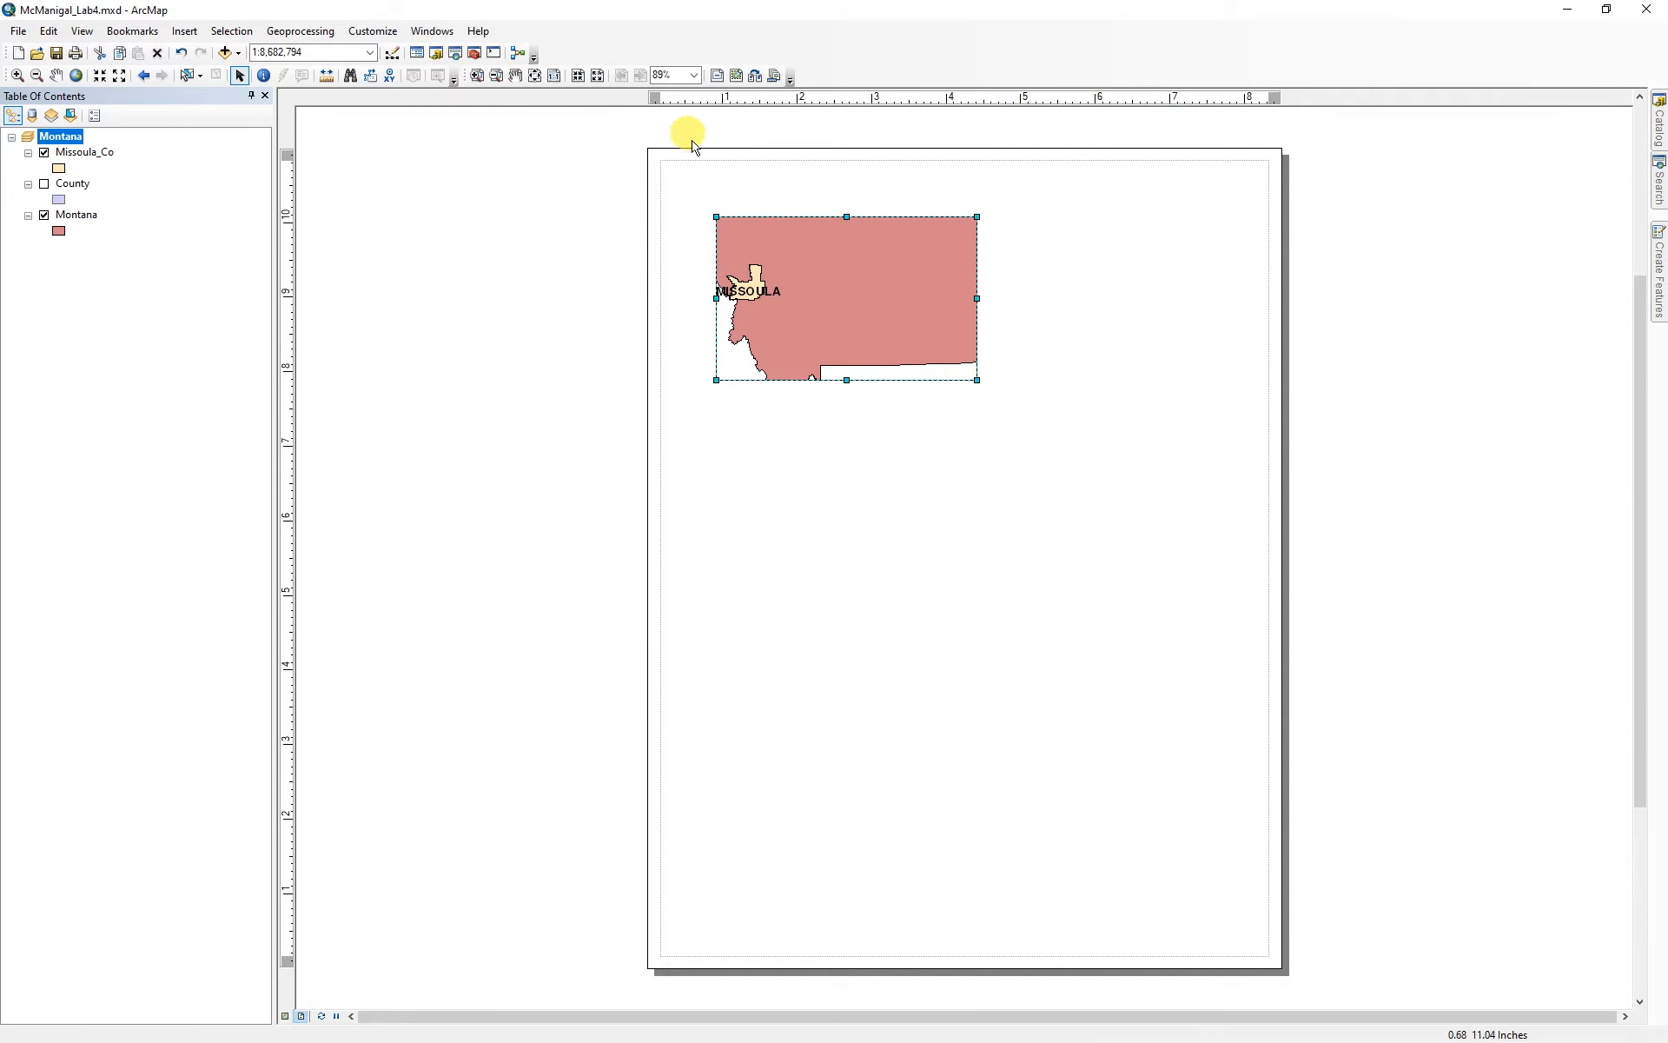
- Add vertical layout guides at about 0.5 and 8 inches and horizontal guides at about 10.5 and 0.5 inches
click(685, 101)
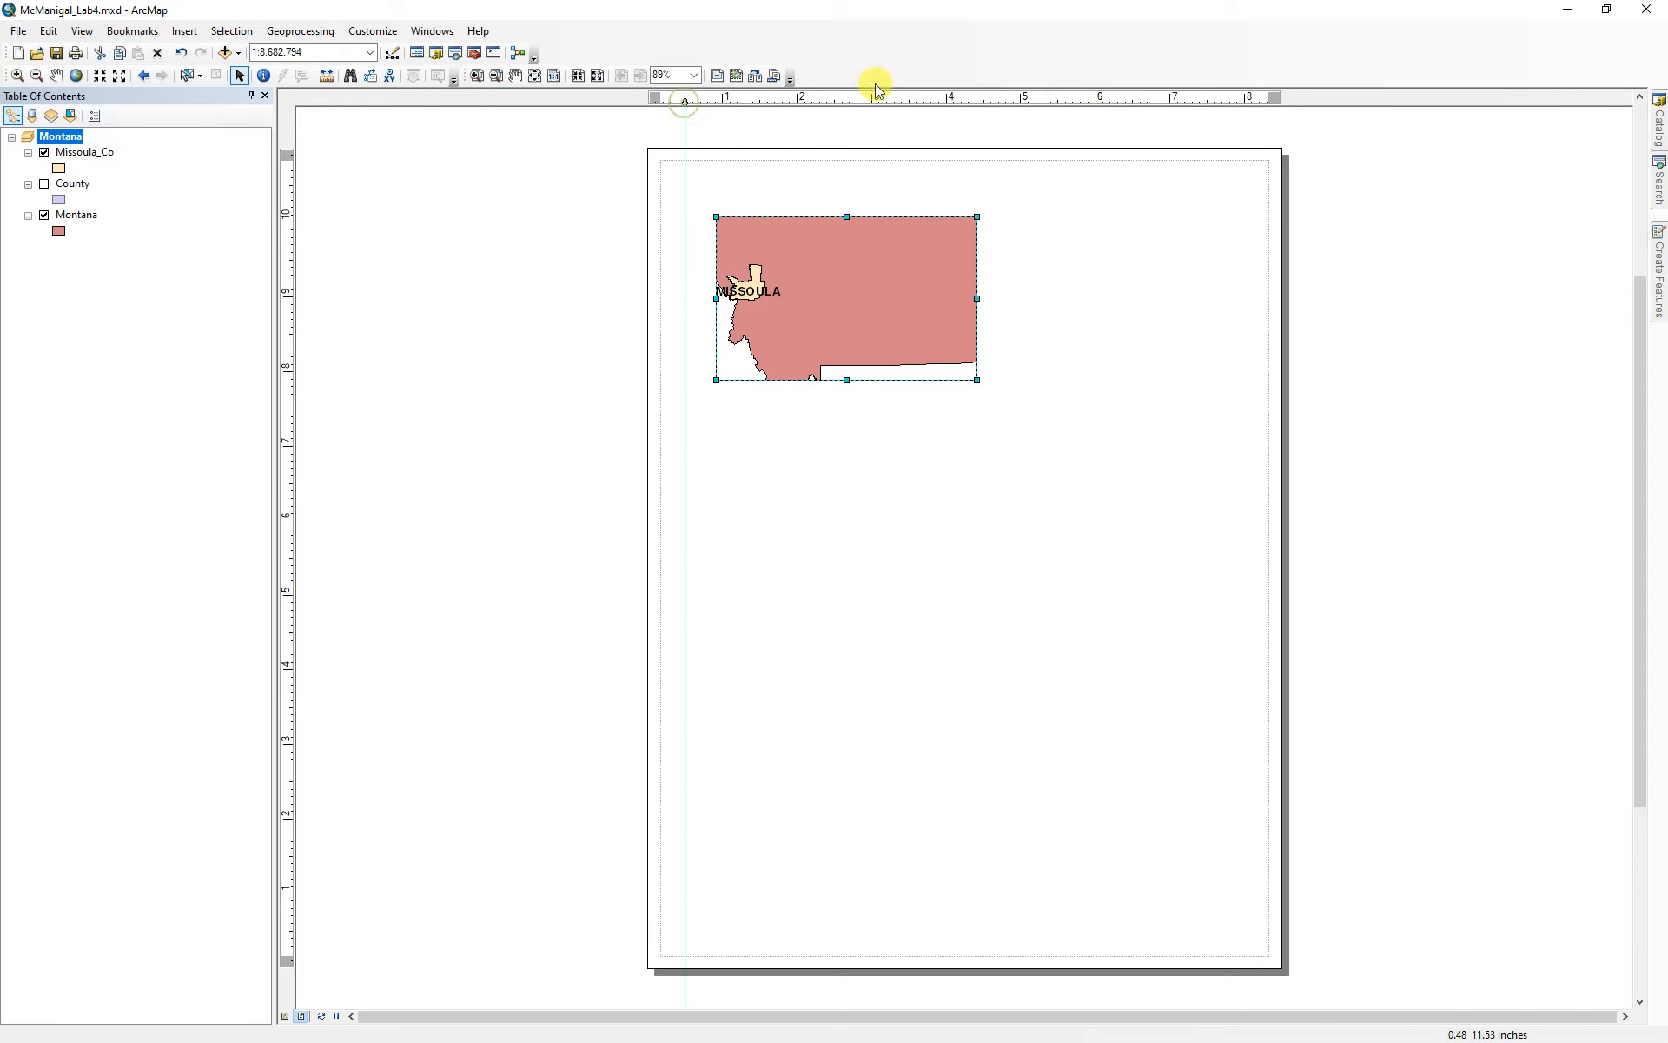
click(1244, 101)
click(292, 185)
click(292, 931)
- Align the data frame with the upper-left guide intersection, enlarge it to about 3.7 by 2.4 inches, and zoom it to the Montana layer
drag(873, 265, 822, 274)
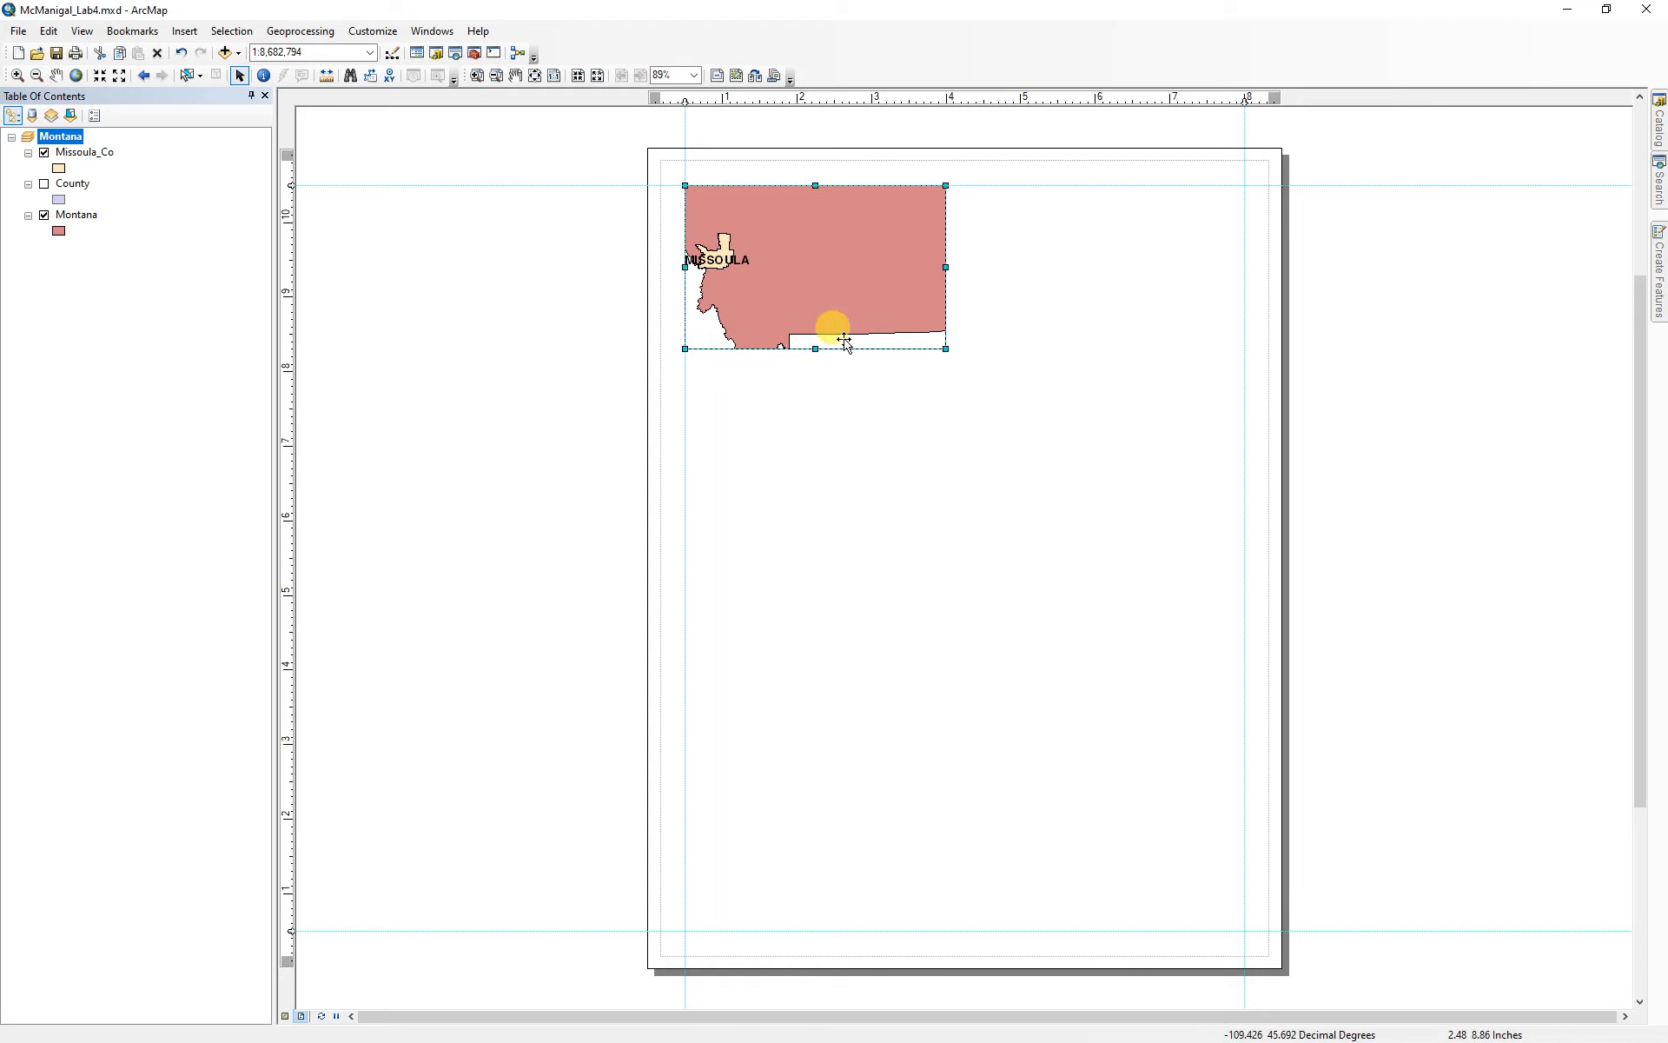
drag(943, 346, 964, 368)
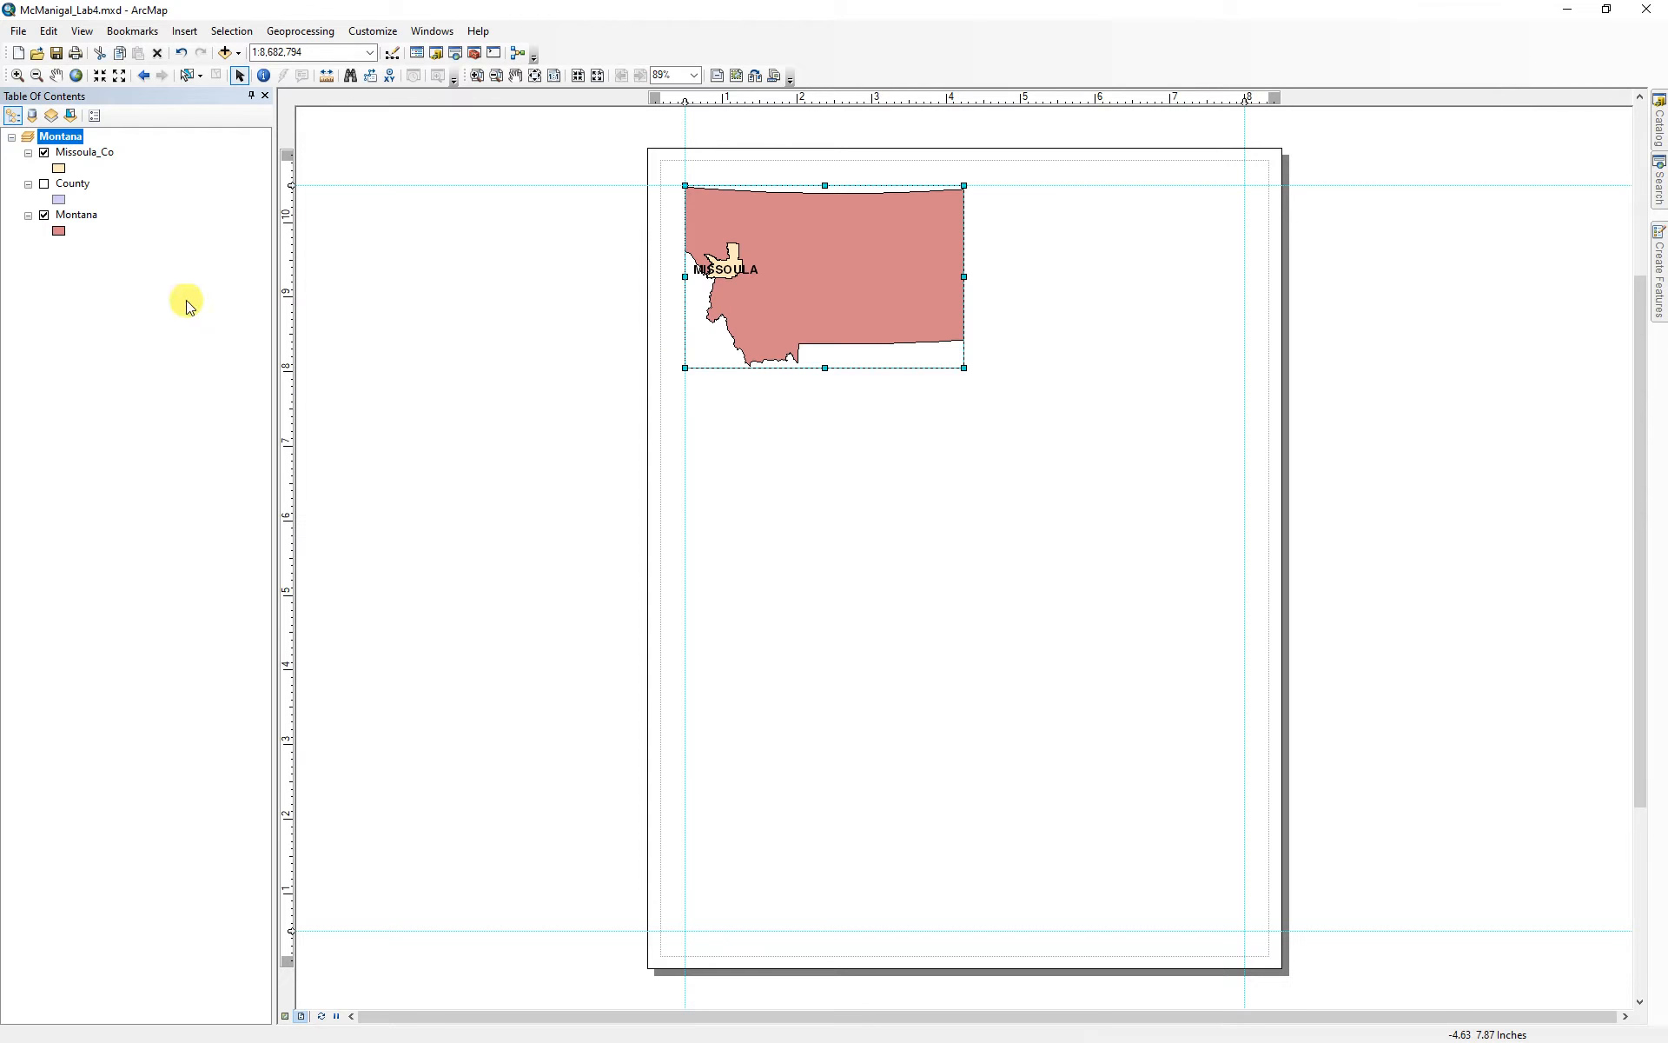
right_click(73, 216)
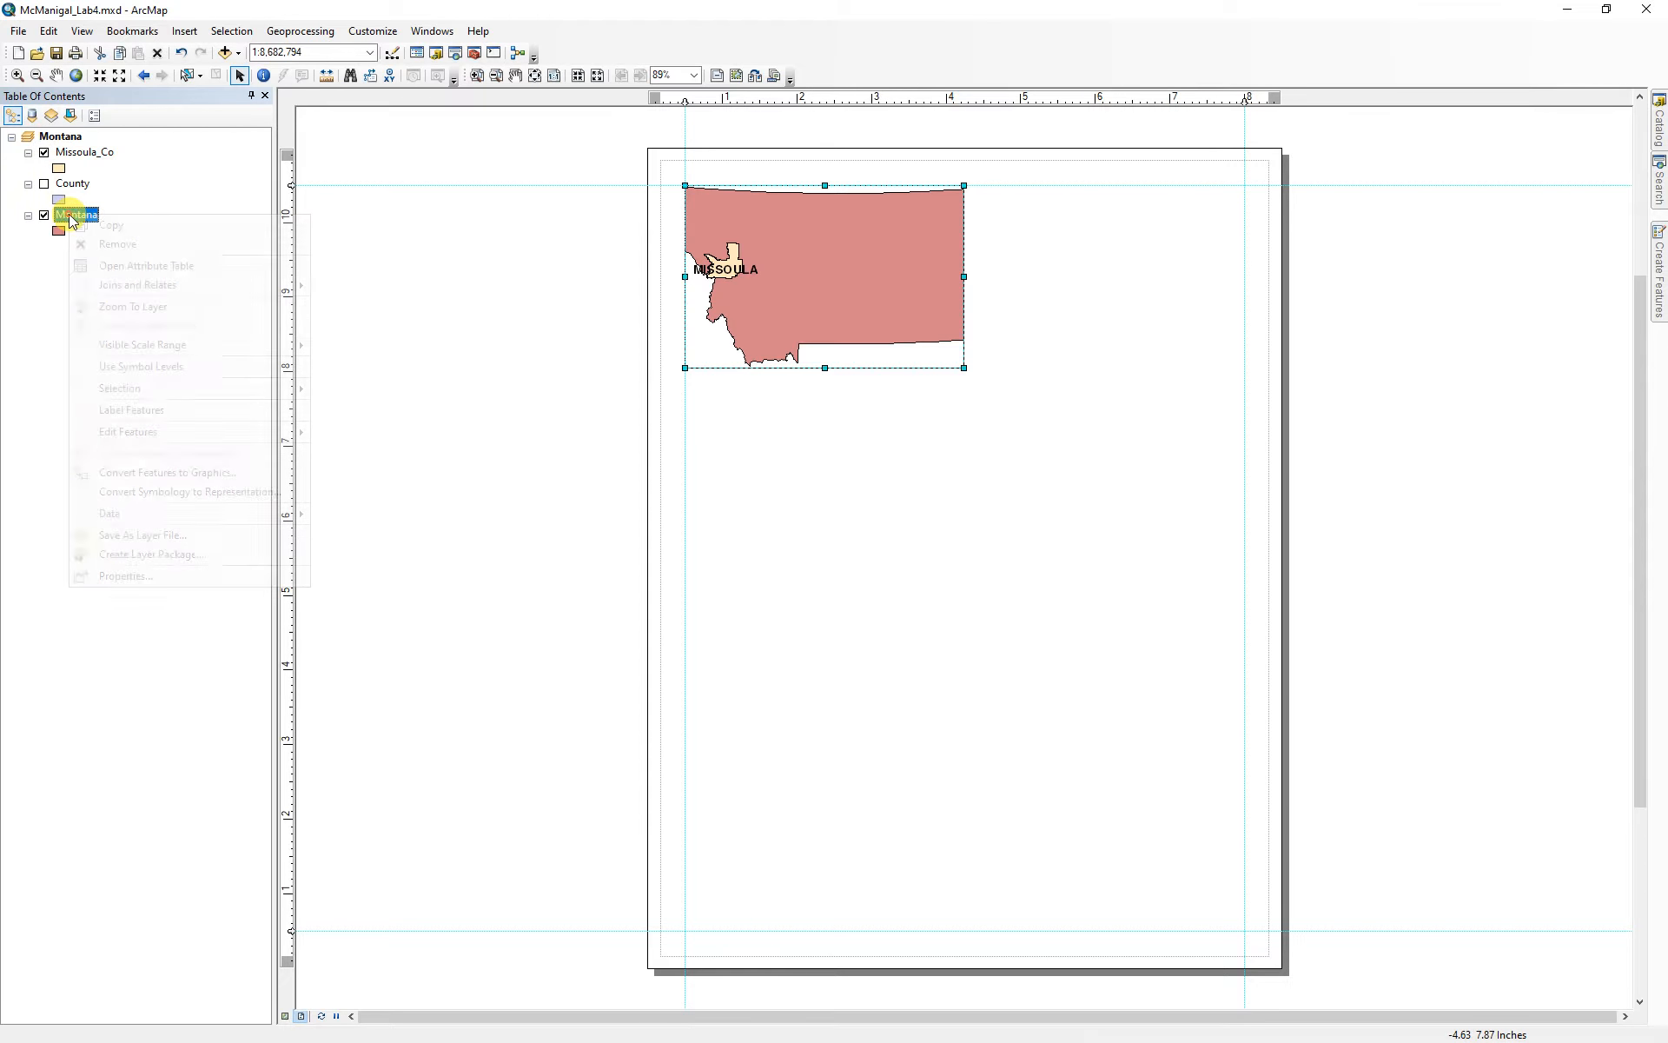
click(133, 306)
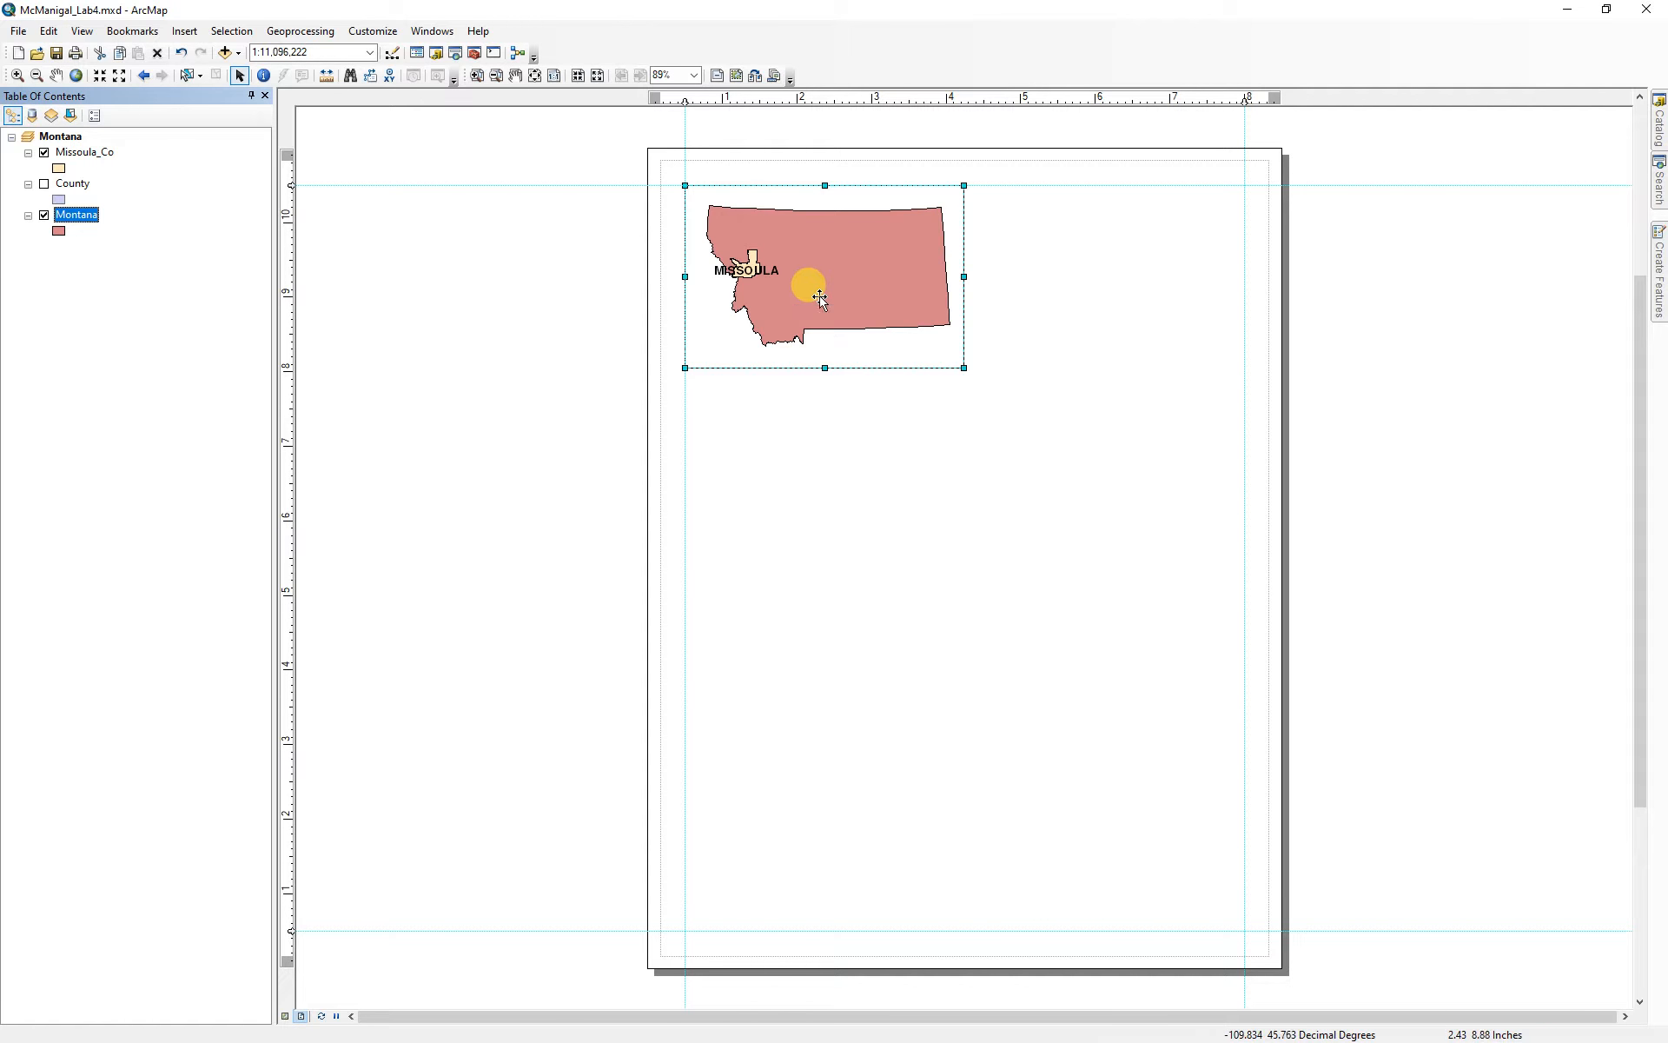
click(1152, 393)
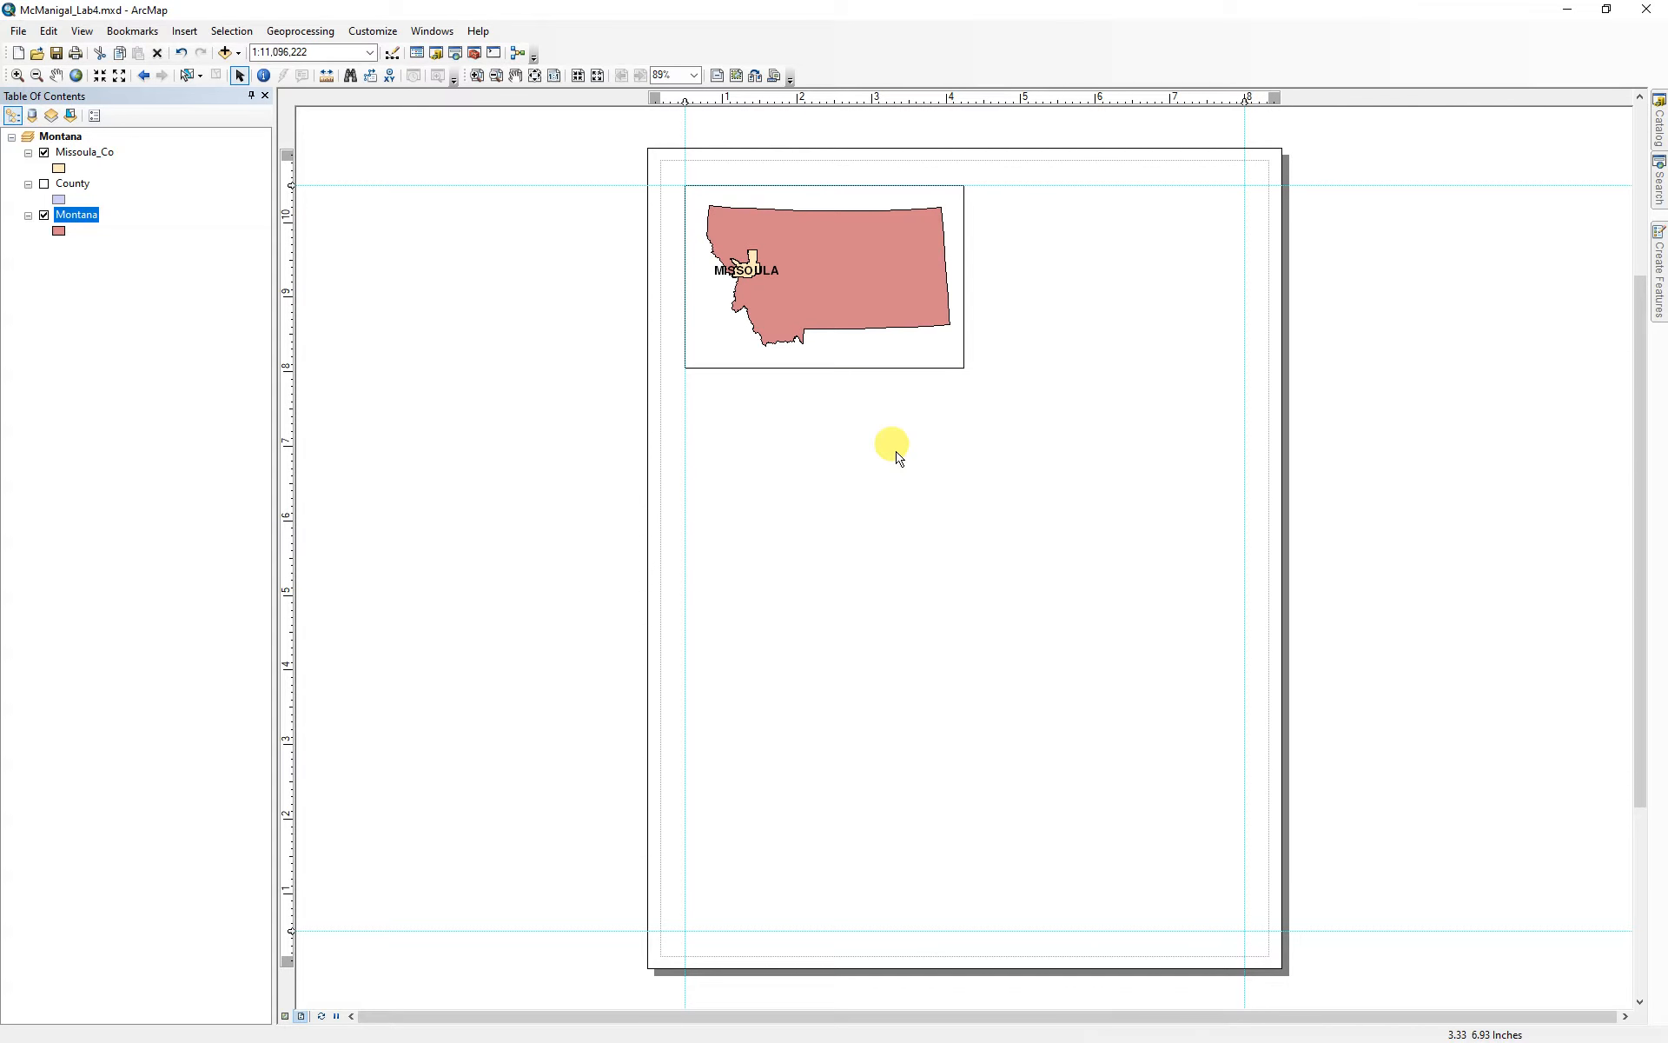
- Insert a new data frame and size it to about 7.5 by 7.1 inches below the Montana frame, aligned with the side and lower guides
click(185, 33)
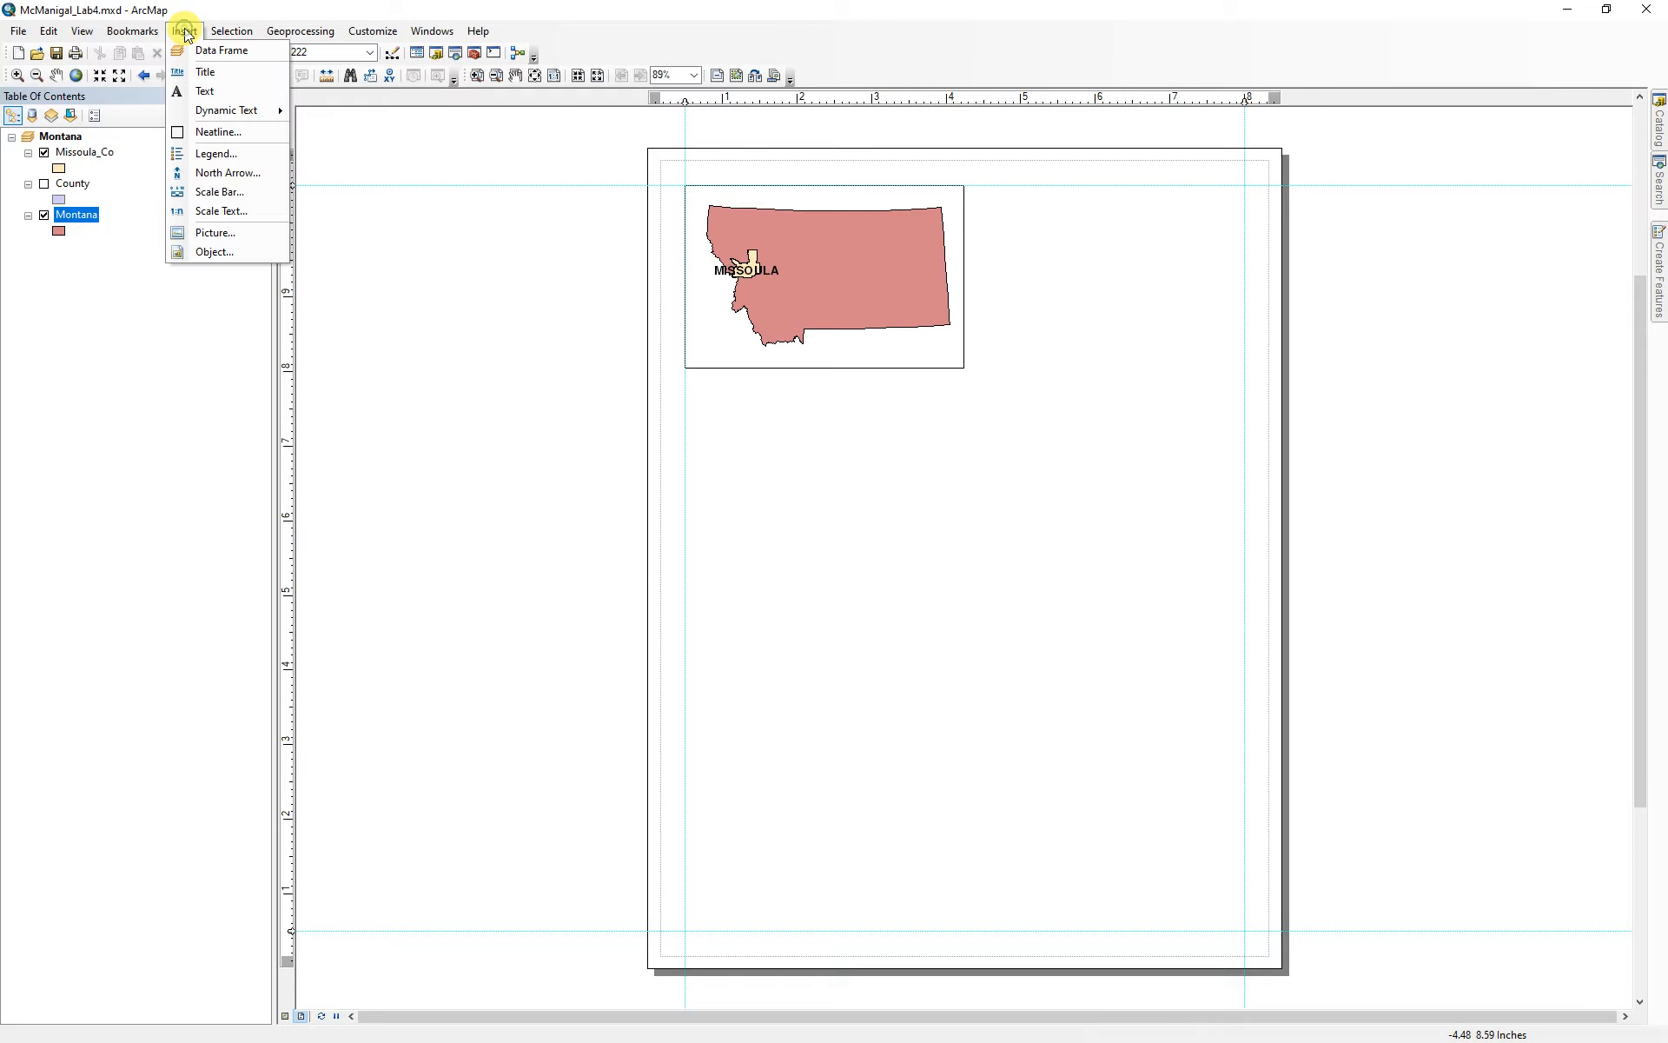
click(223, 51)
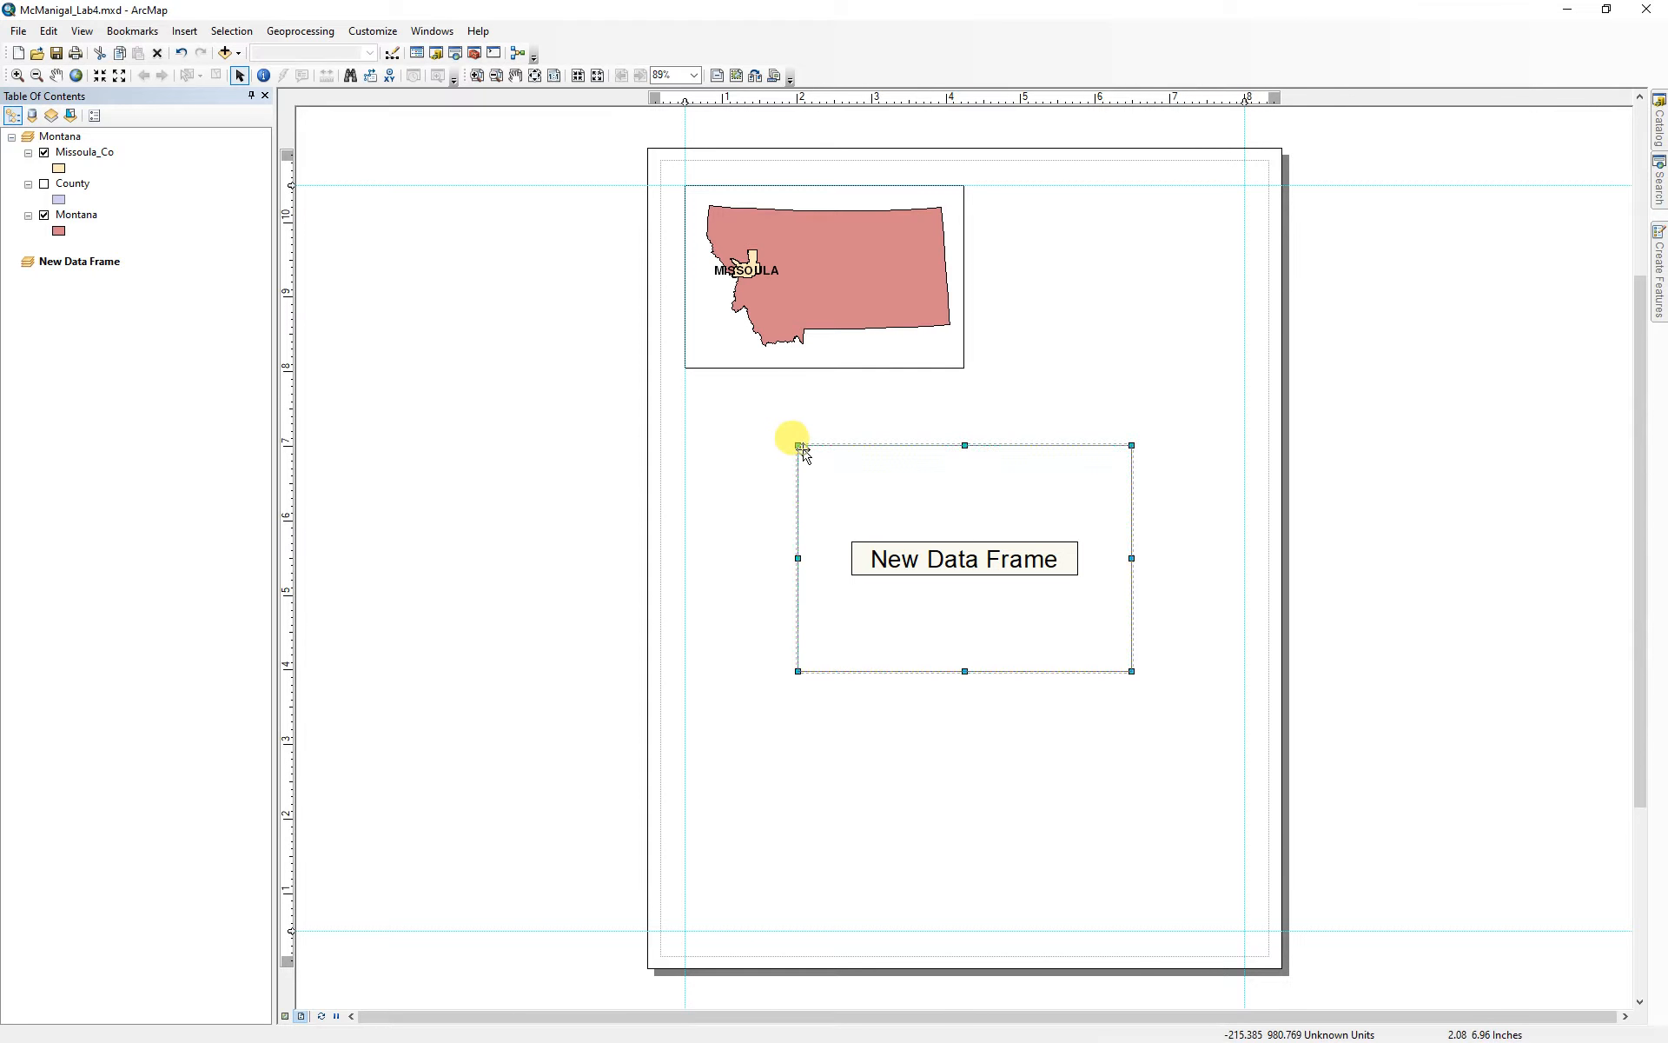
drag(800, 446, 686, 399)
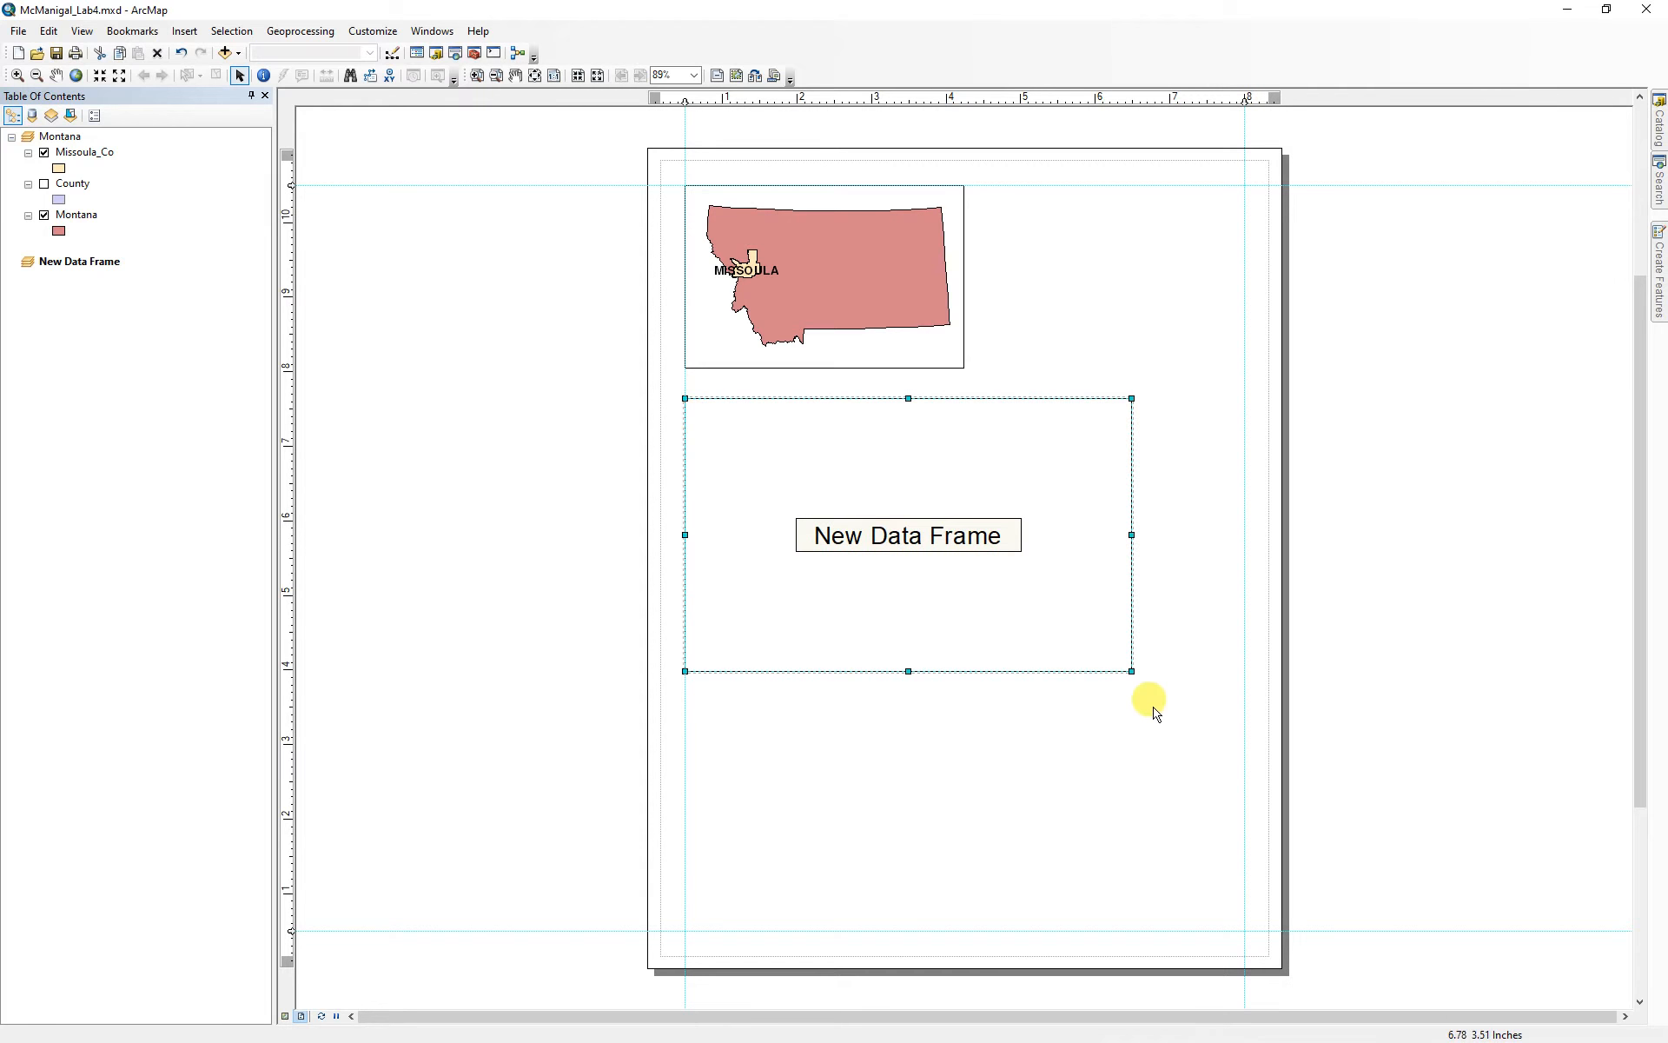
drag(1131, 670, 1244, 931)
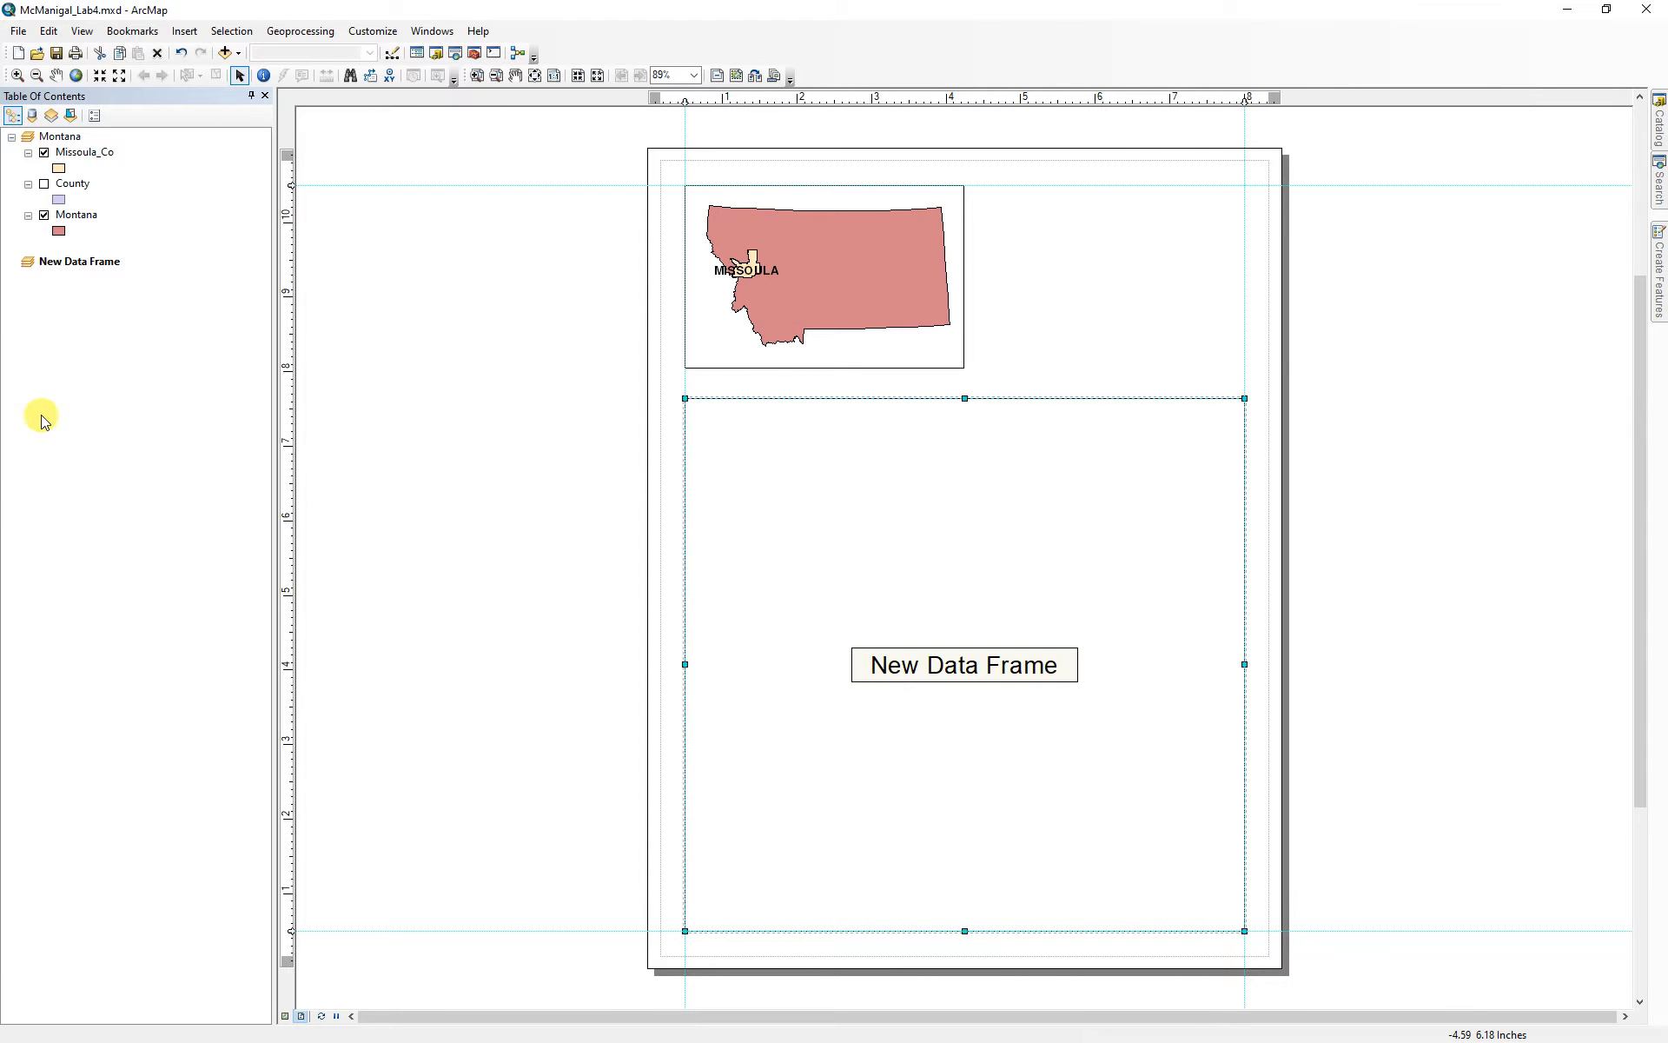
- Copy the Missoula_Co layer from the Montana data frame into the new data frame
right_click(87, 155)
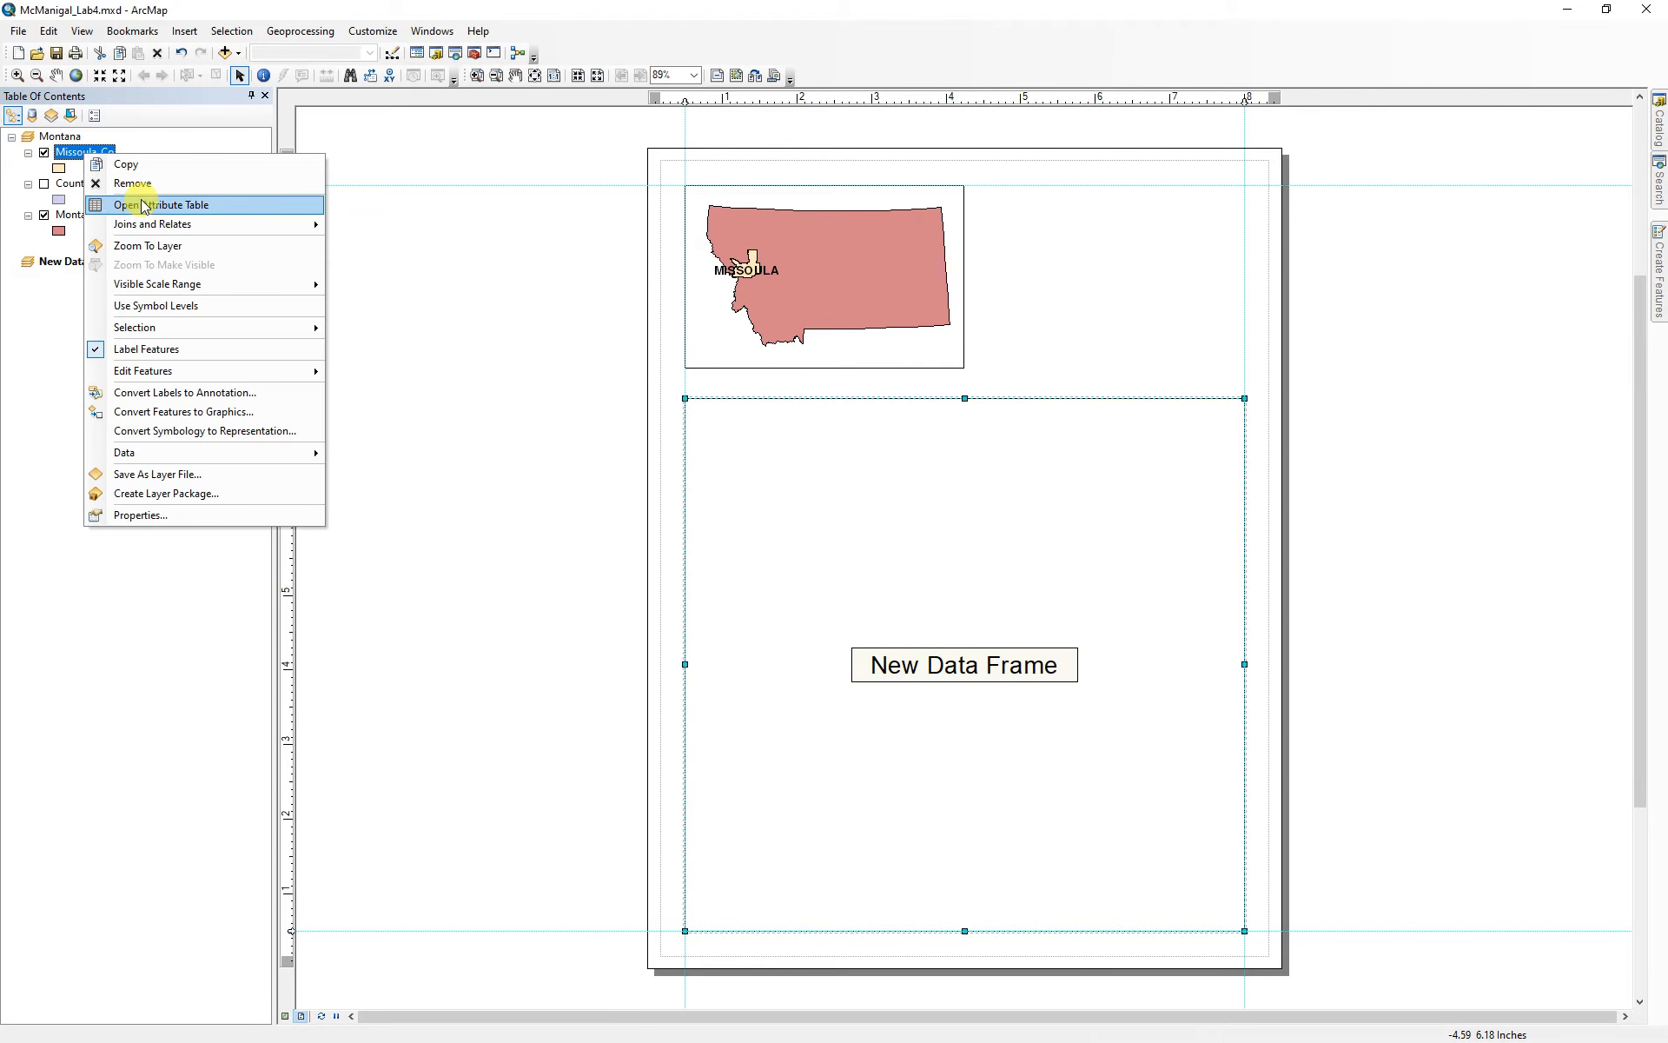
click(122, 164)
right_click(78, 262)
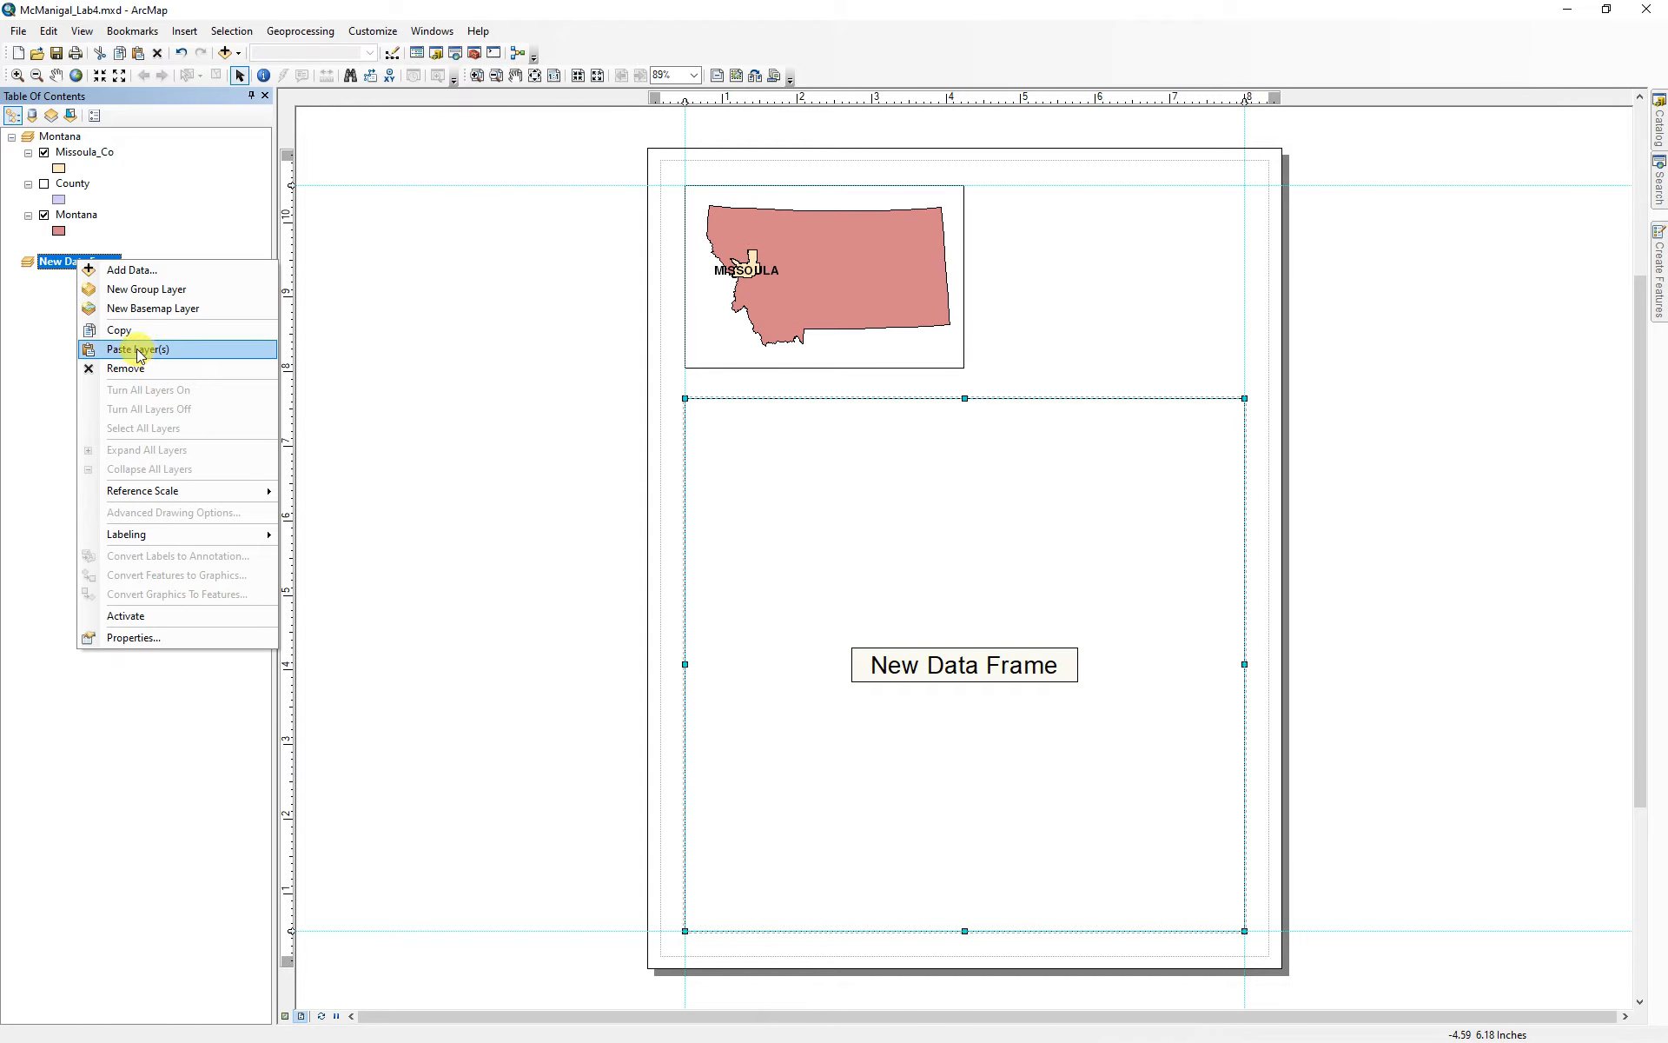
click(139, 350)
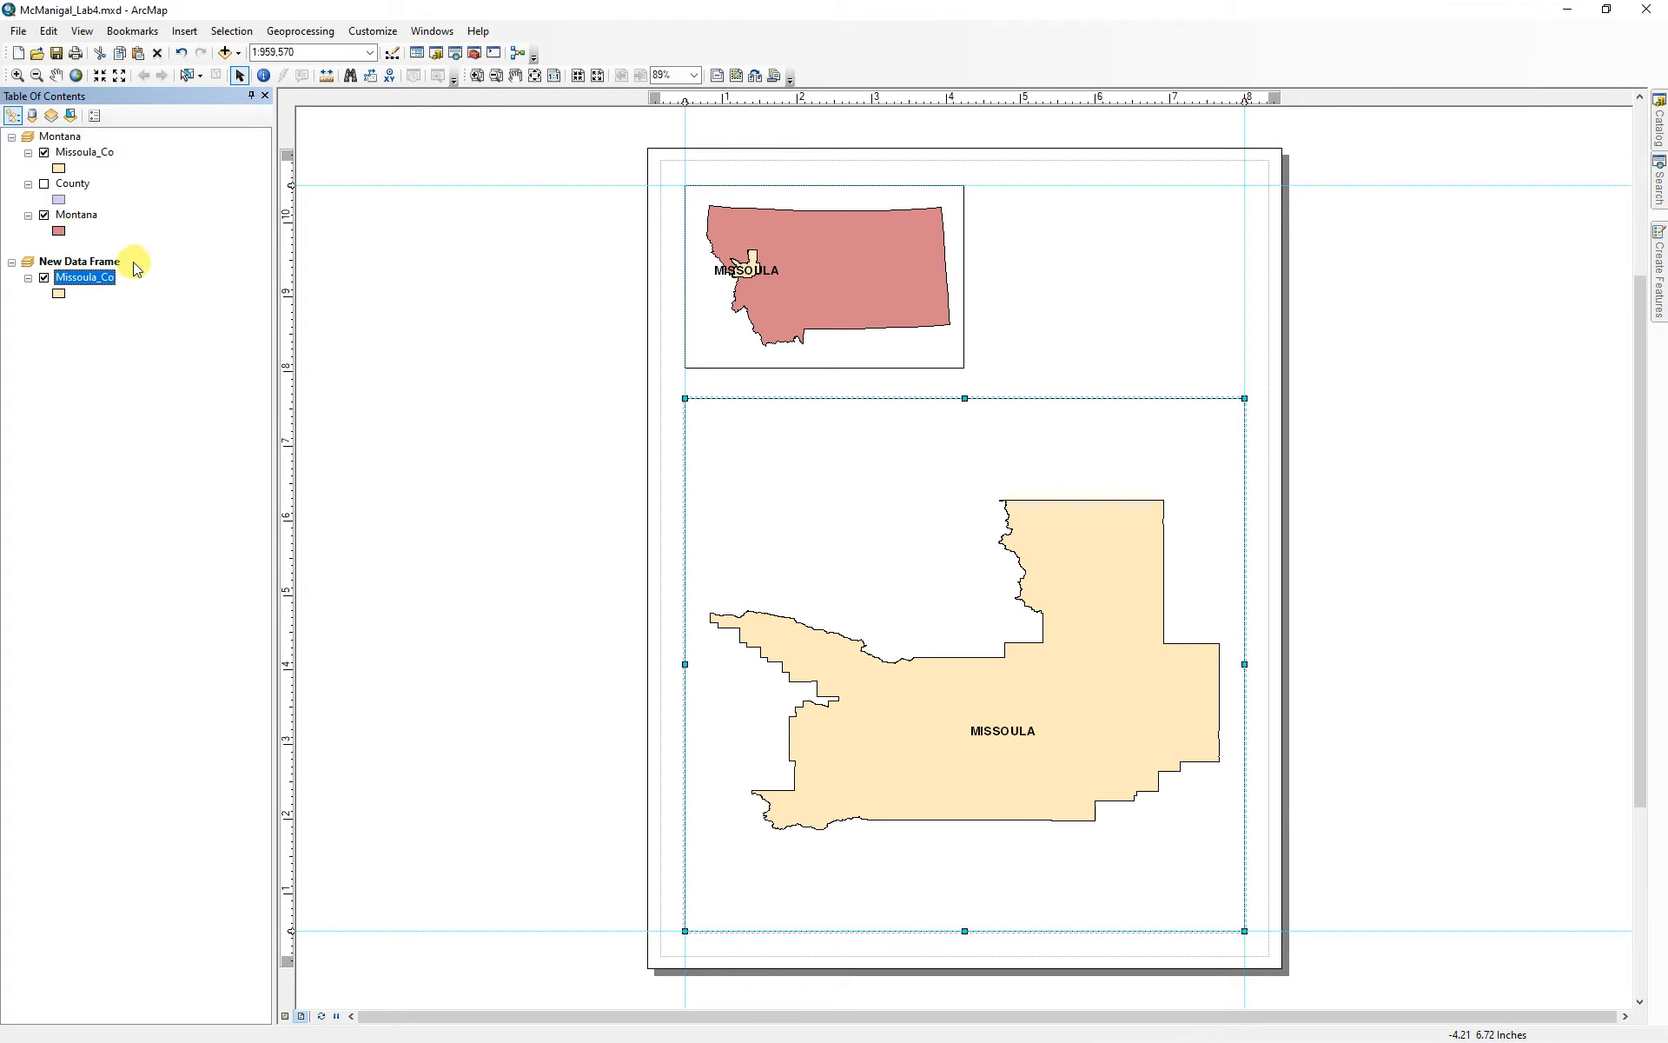
- Rename the new data frame as Missoula_Co
click(79, 264)
click(79, 264)
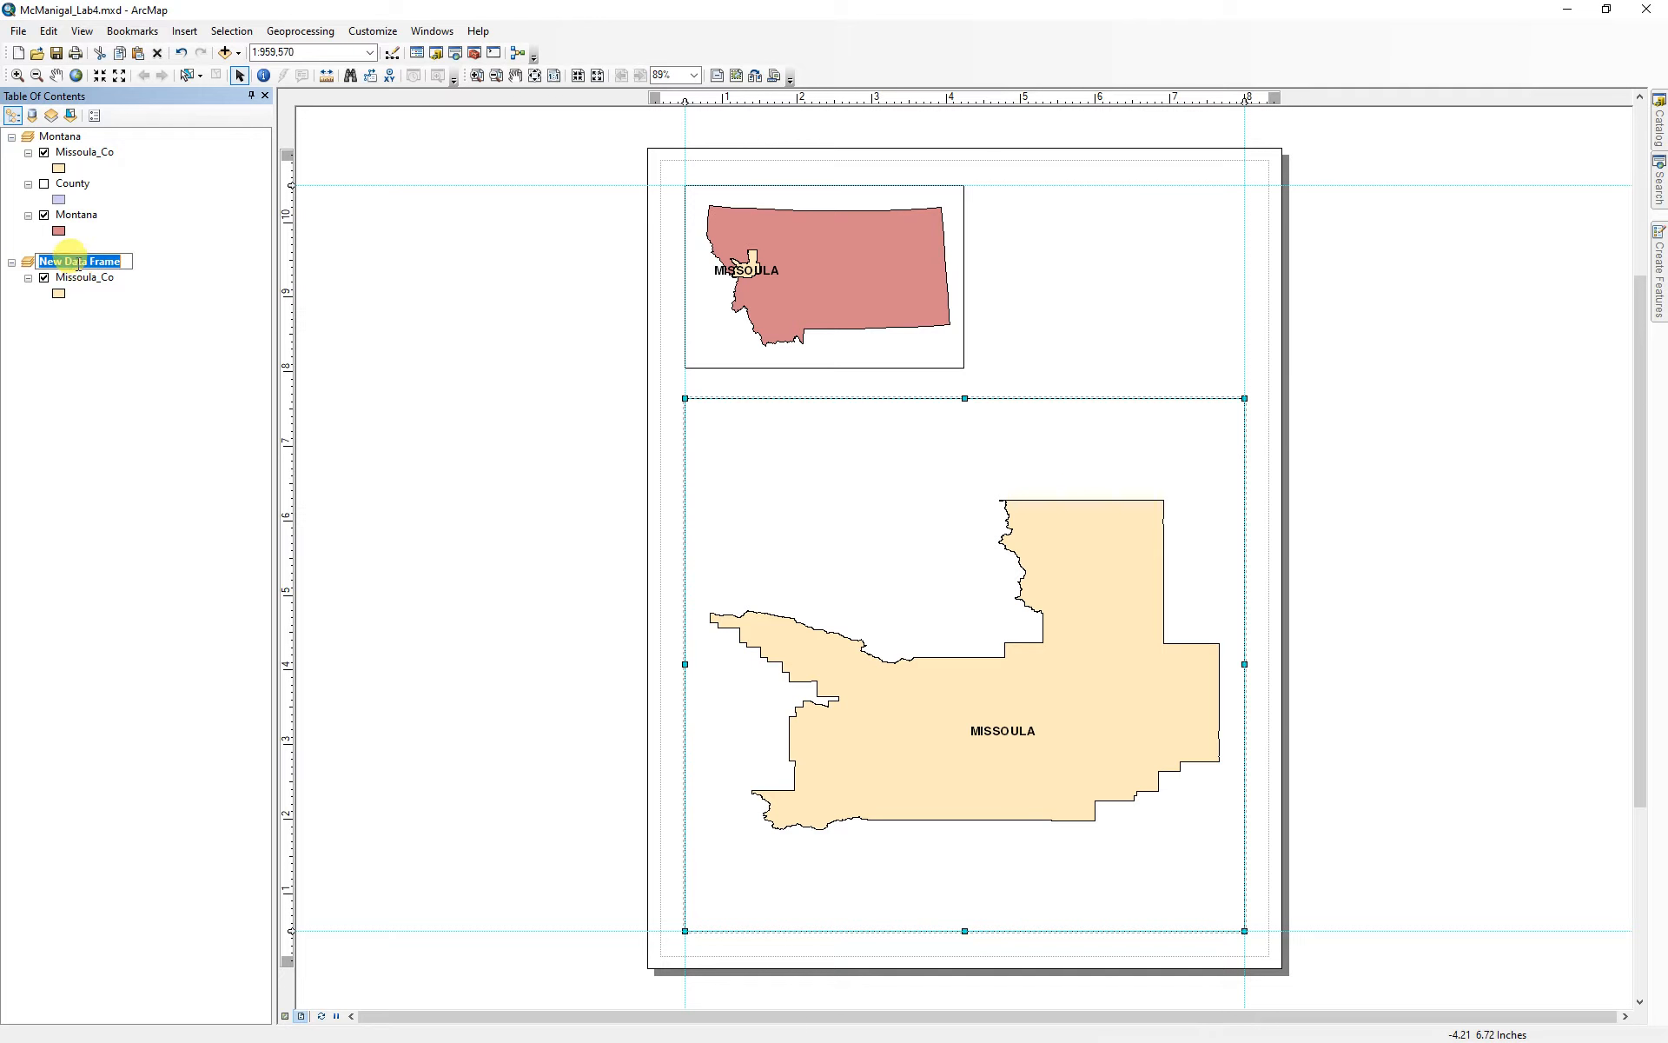
text(Missoula_Co)
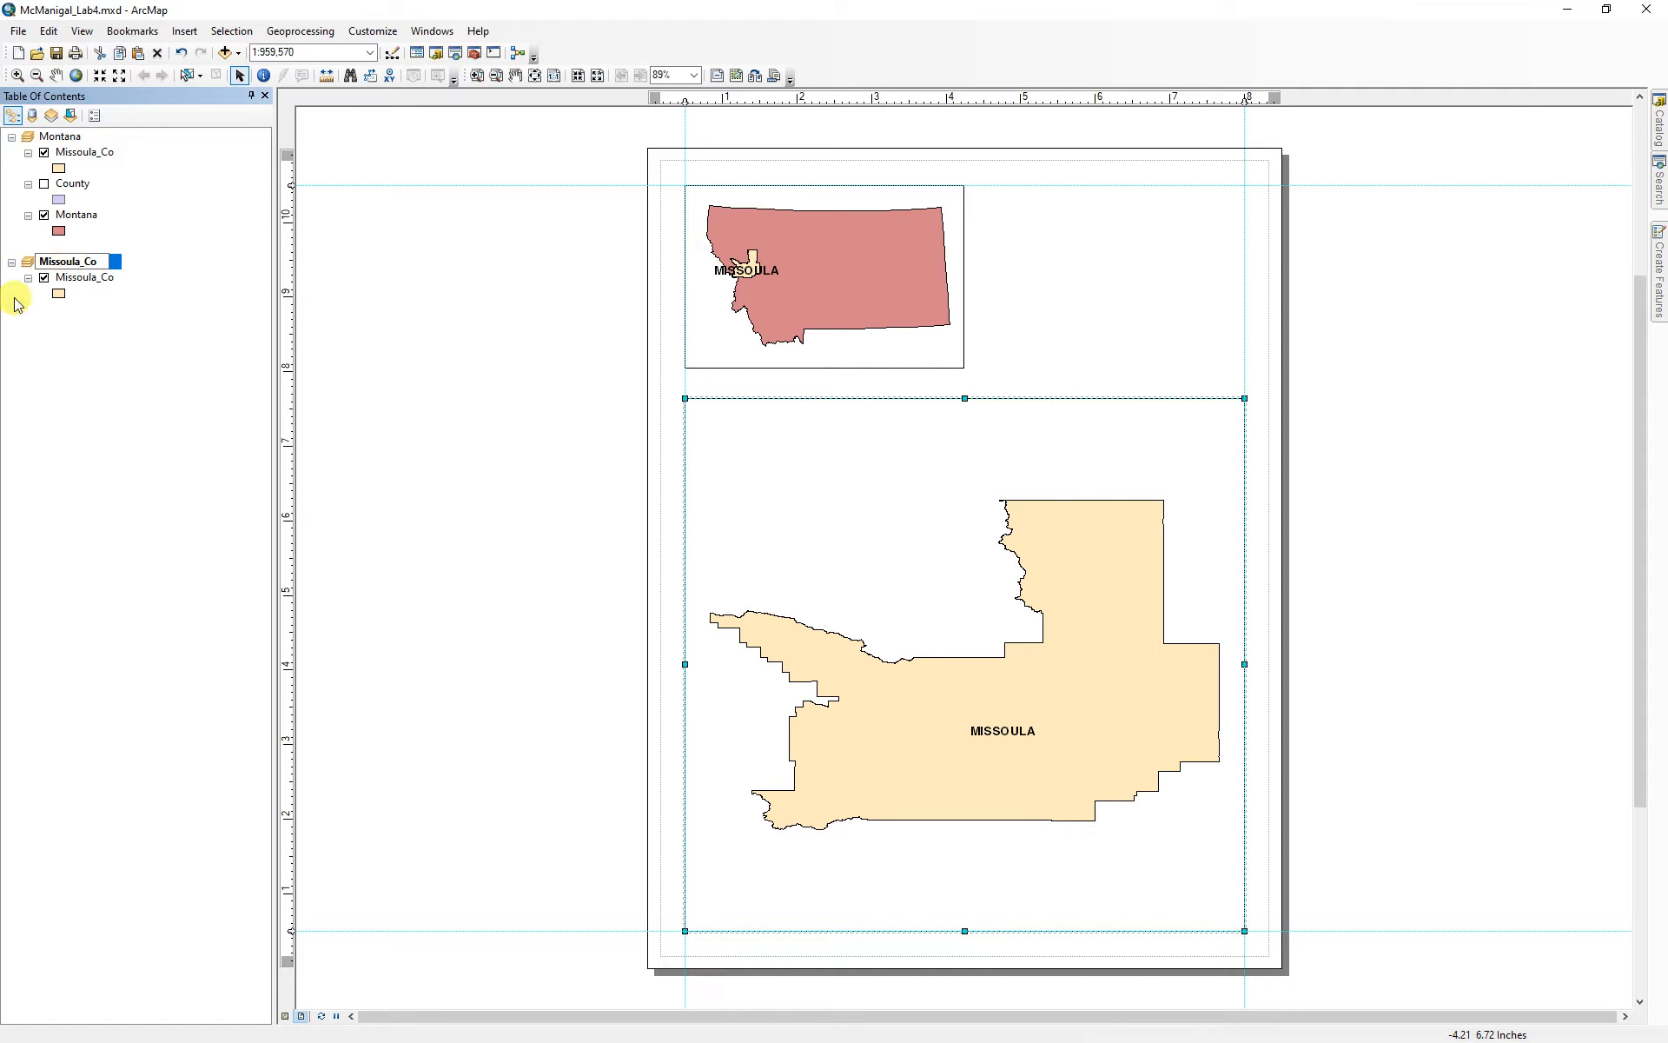
key(Return)
- Open the Missoula_Co data frame's coordinate system settings and expand the projected coordinate systems
double_click(68, 260)
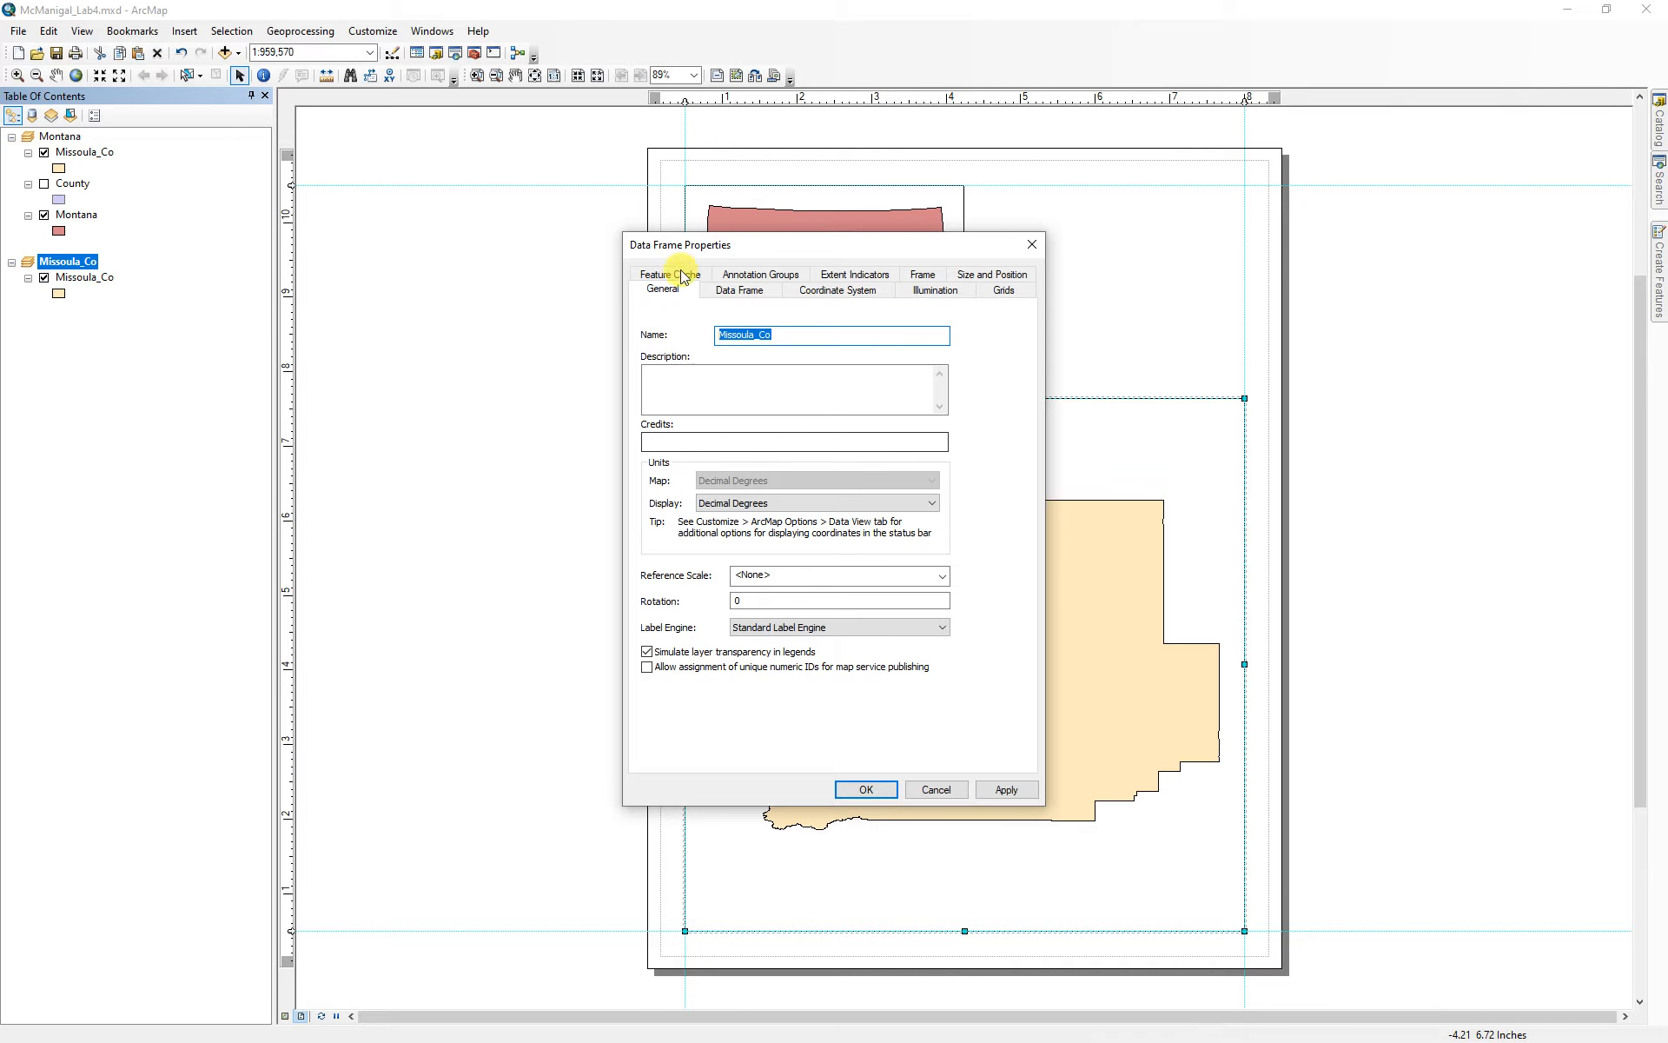
click(838, 290)
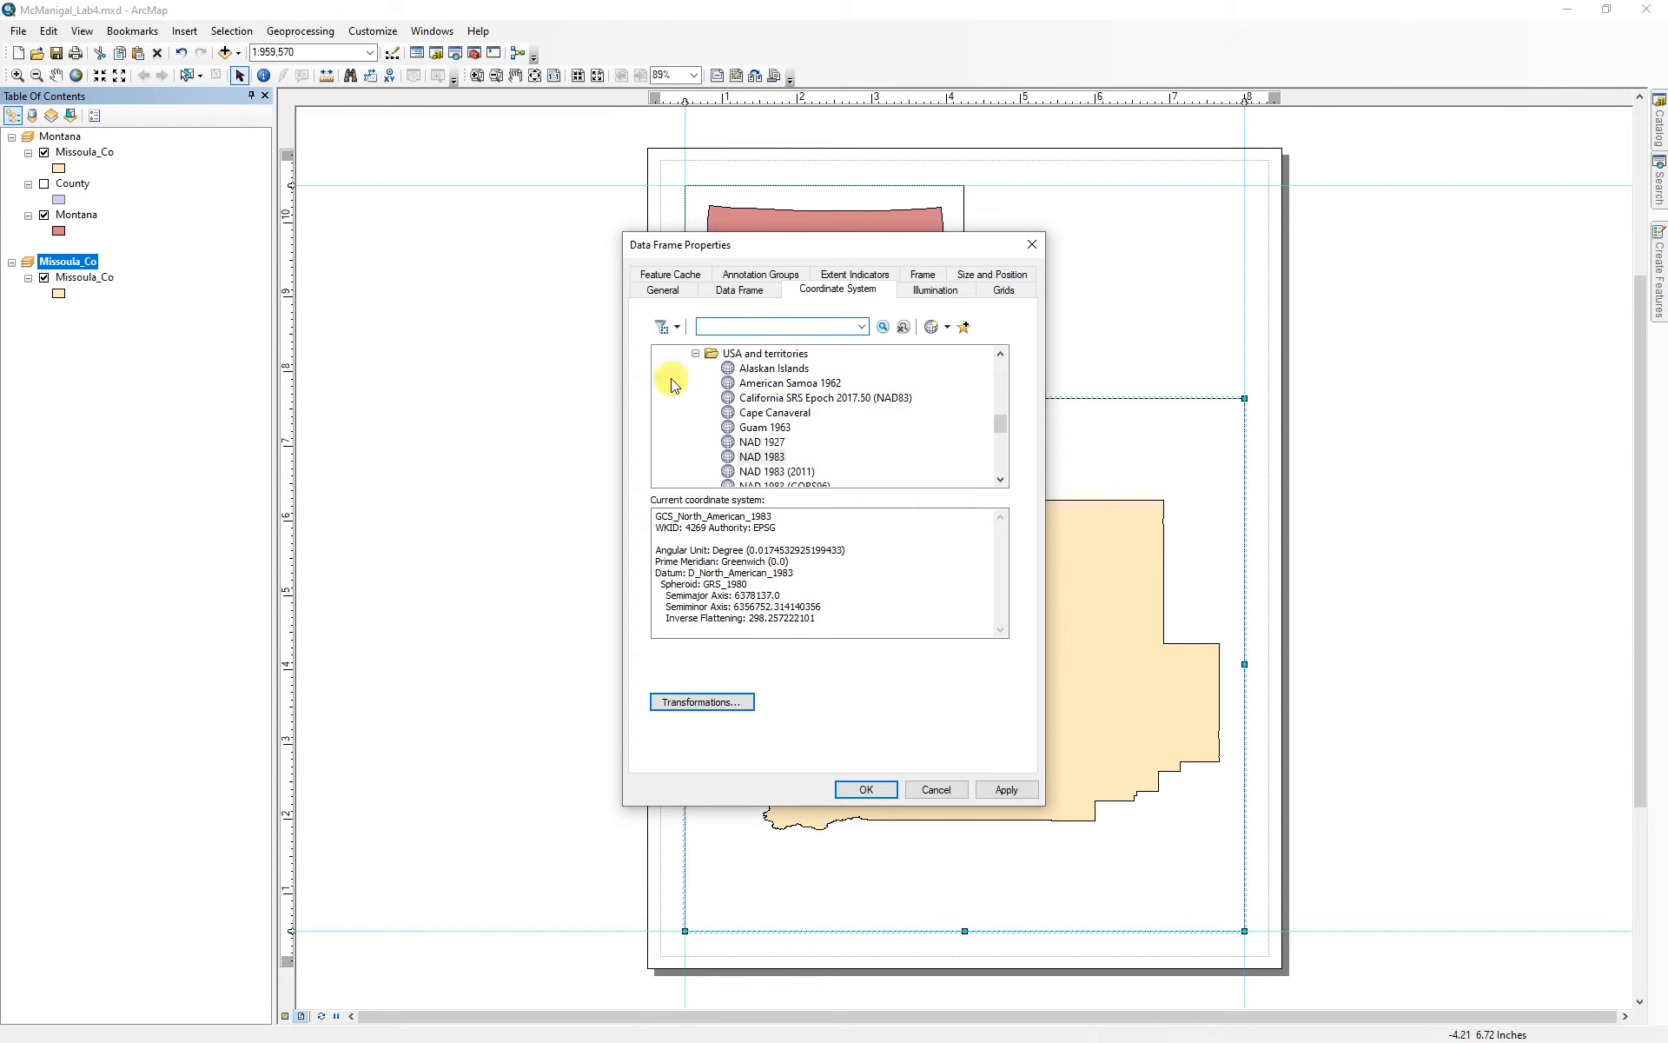
click(697, 356)
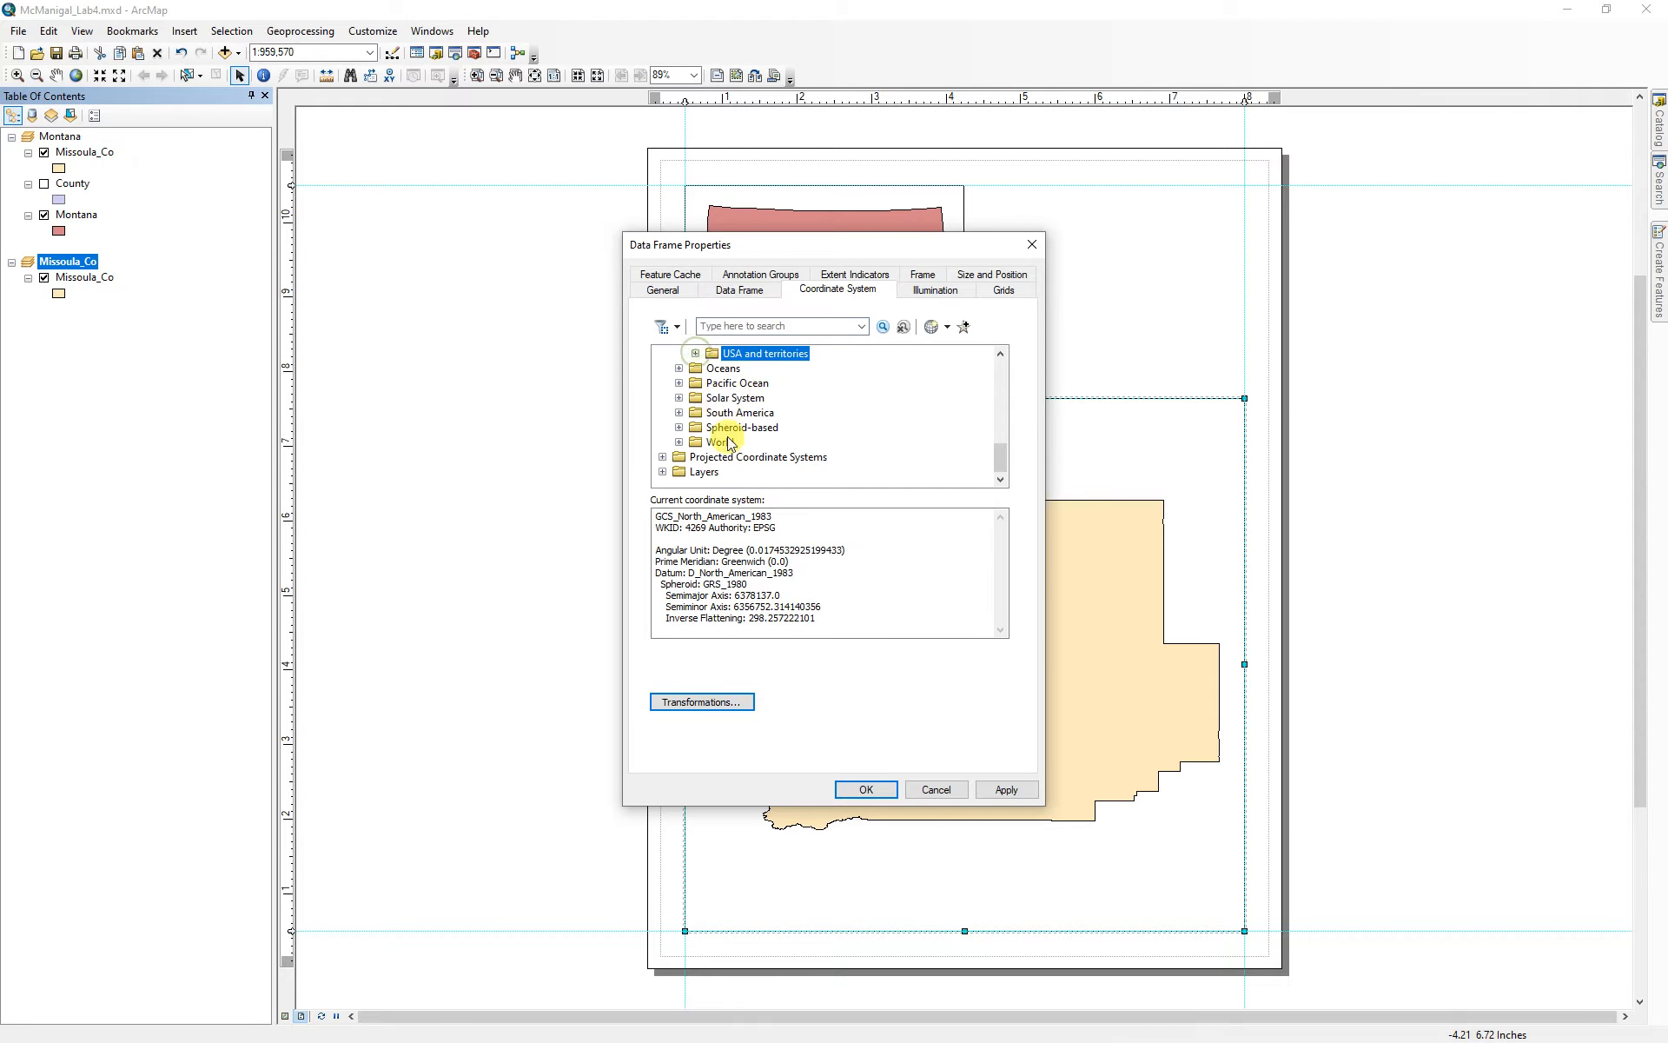
click(663, 451)
scroll(790, 415, down, 1)
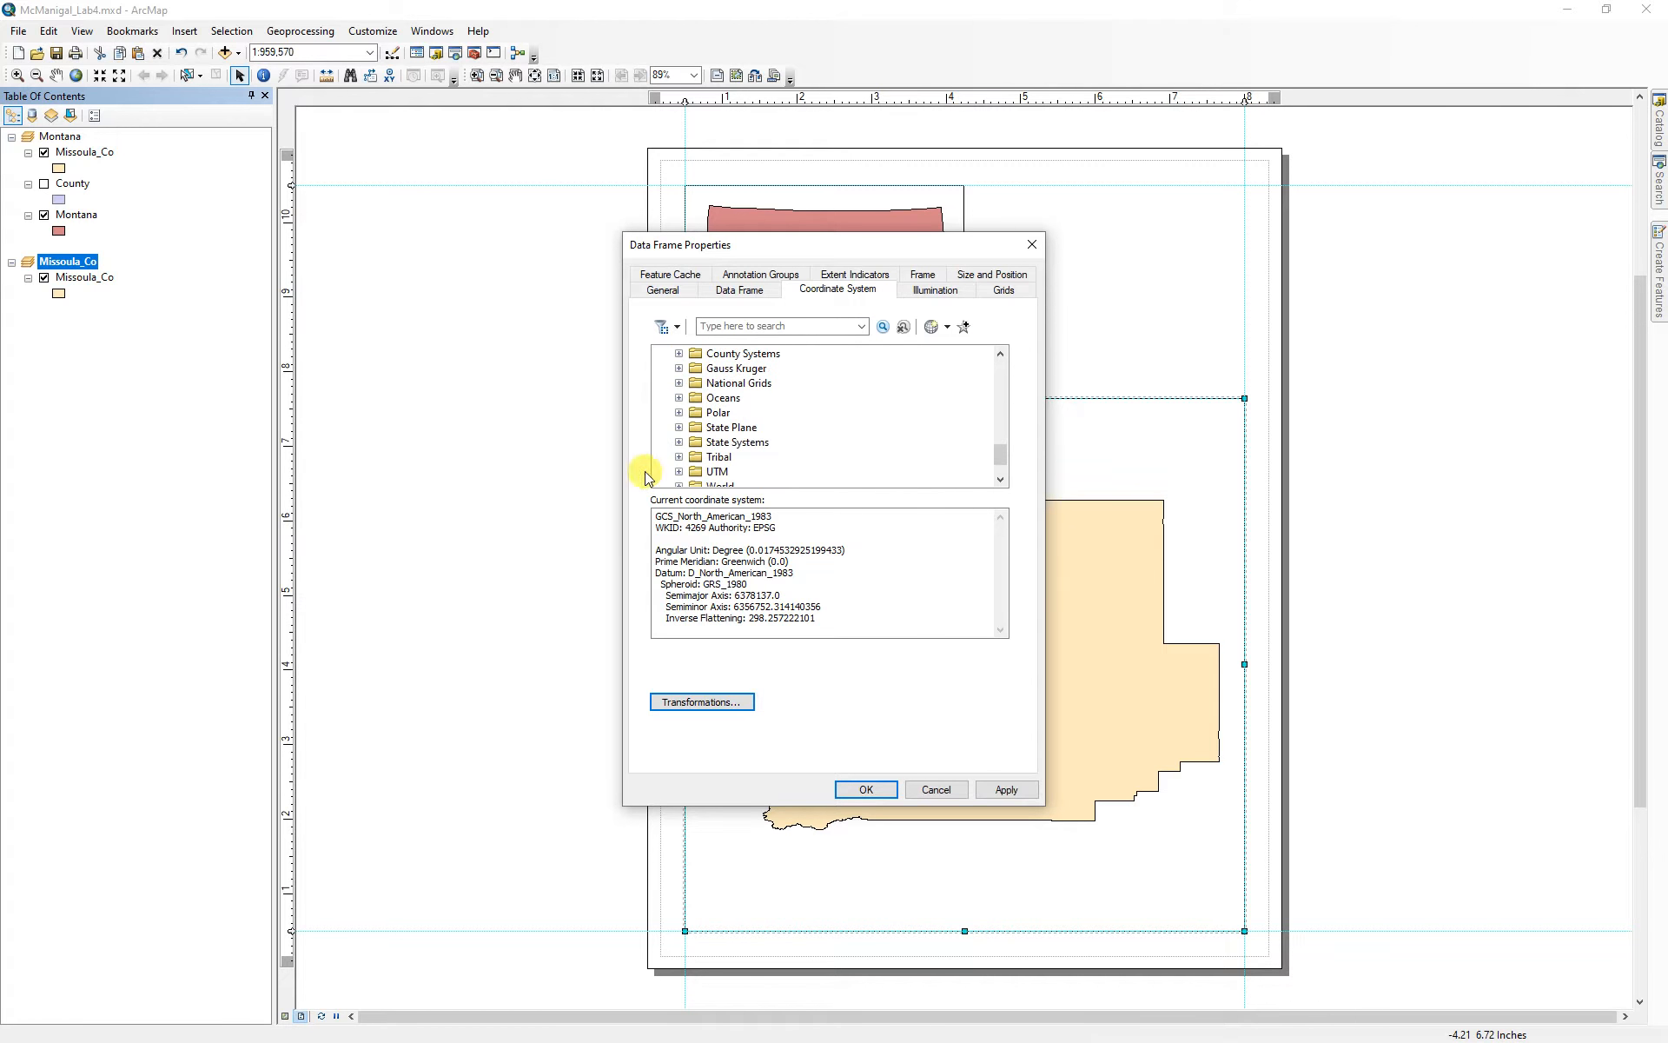
click(679, 442)
scroll(926, 441, down, 3)
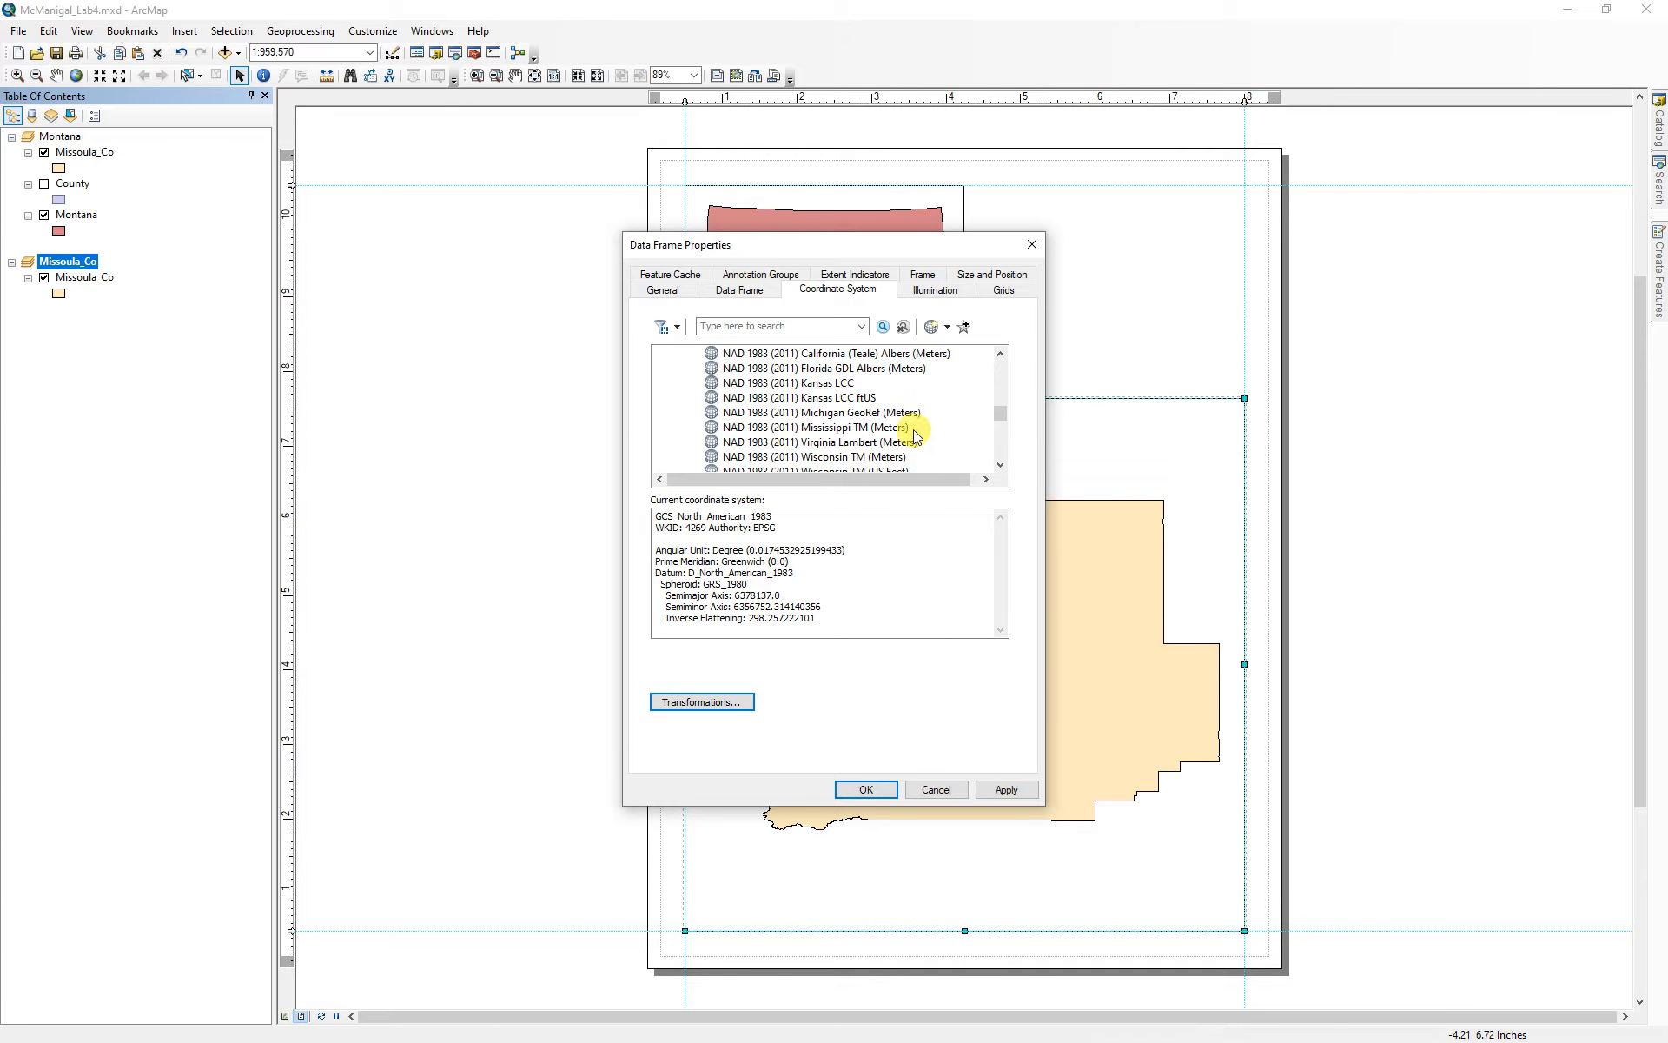
scroll(916, 434, up, 4)
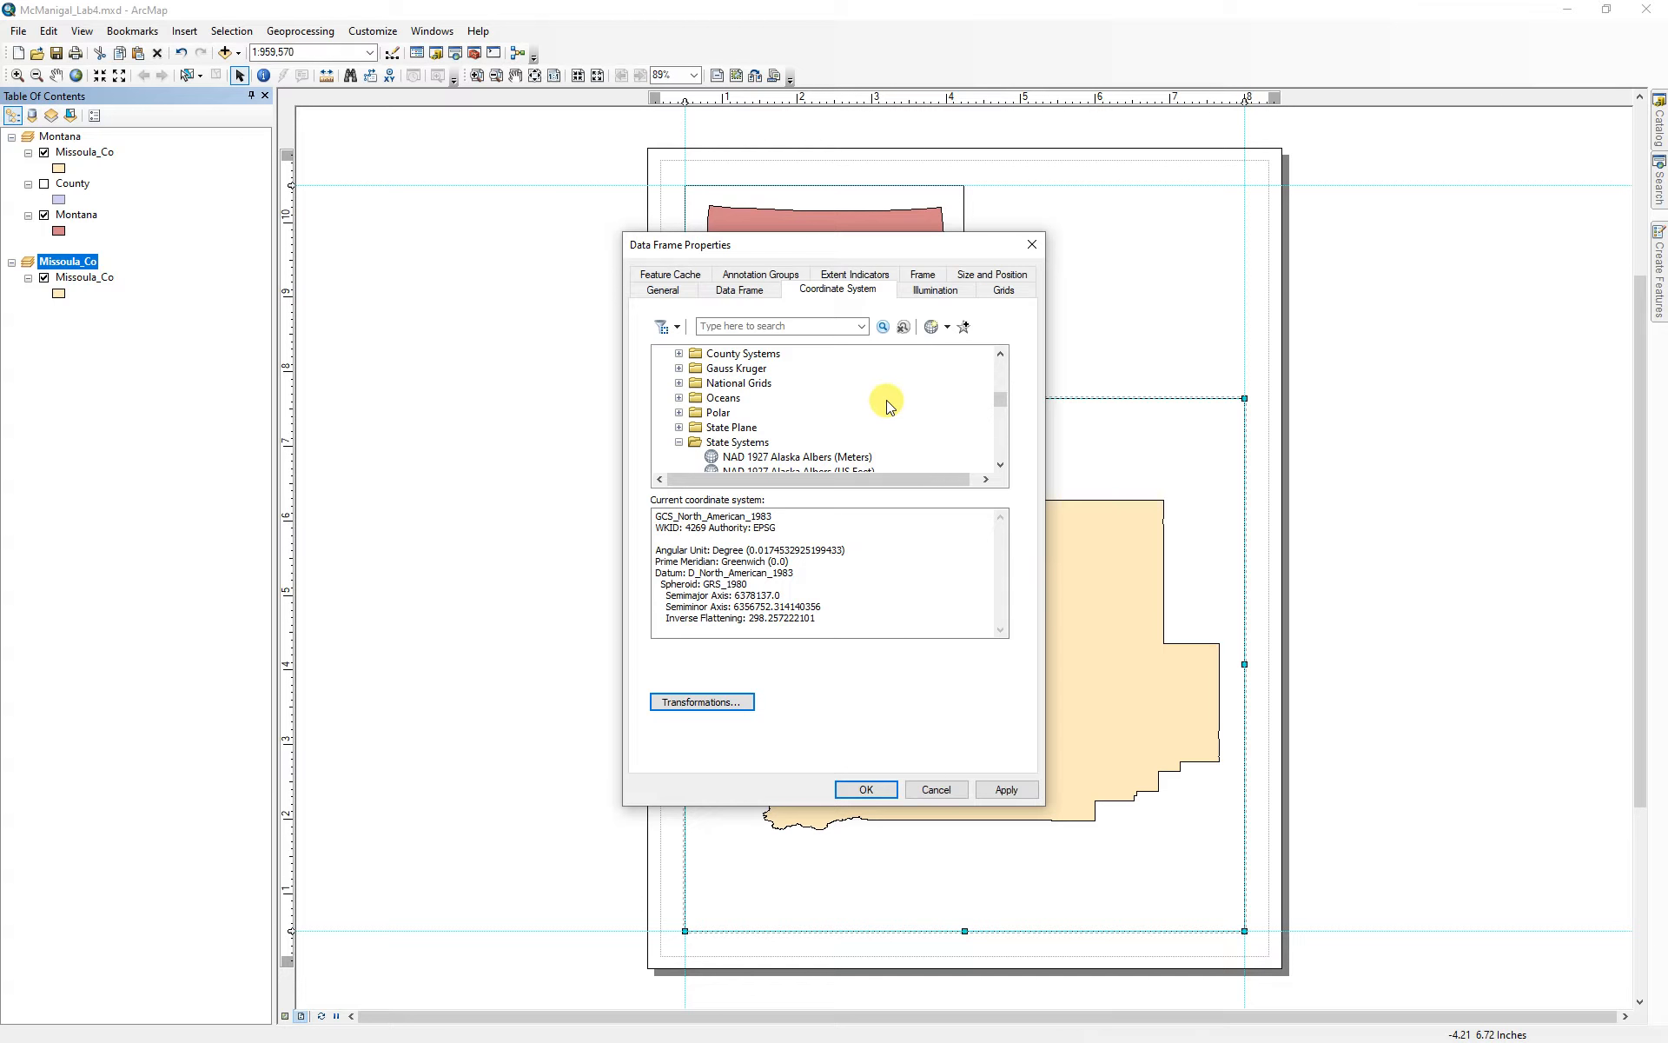
scroll(883, 413, down, 4)
scroll(885, 407, up, 10)
scroll(882, 409, down, 1)
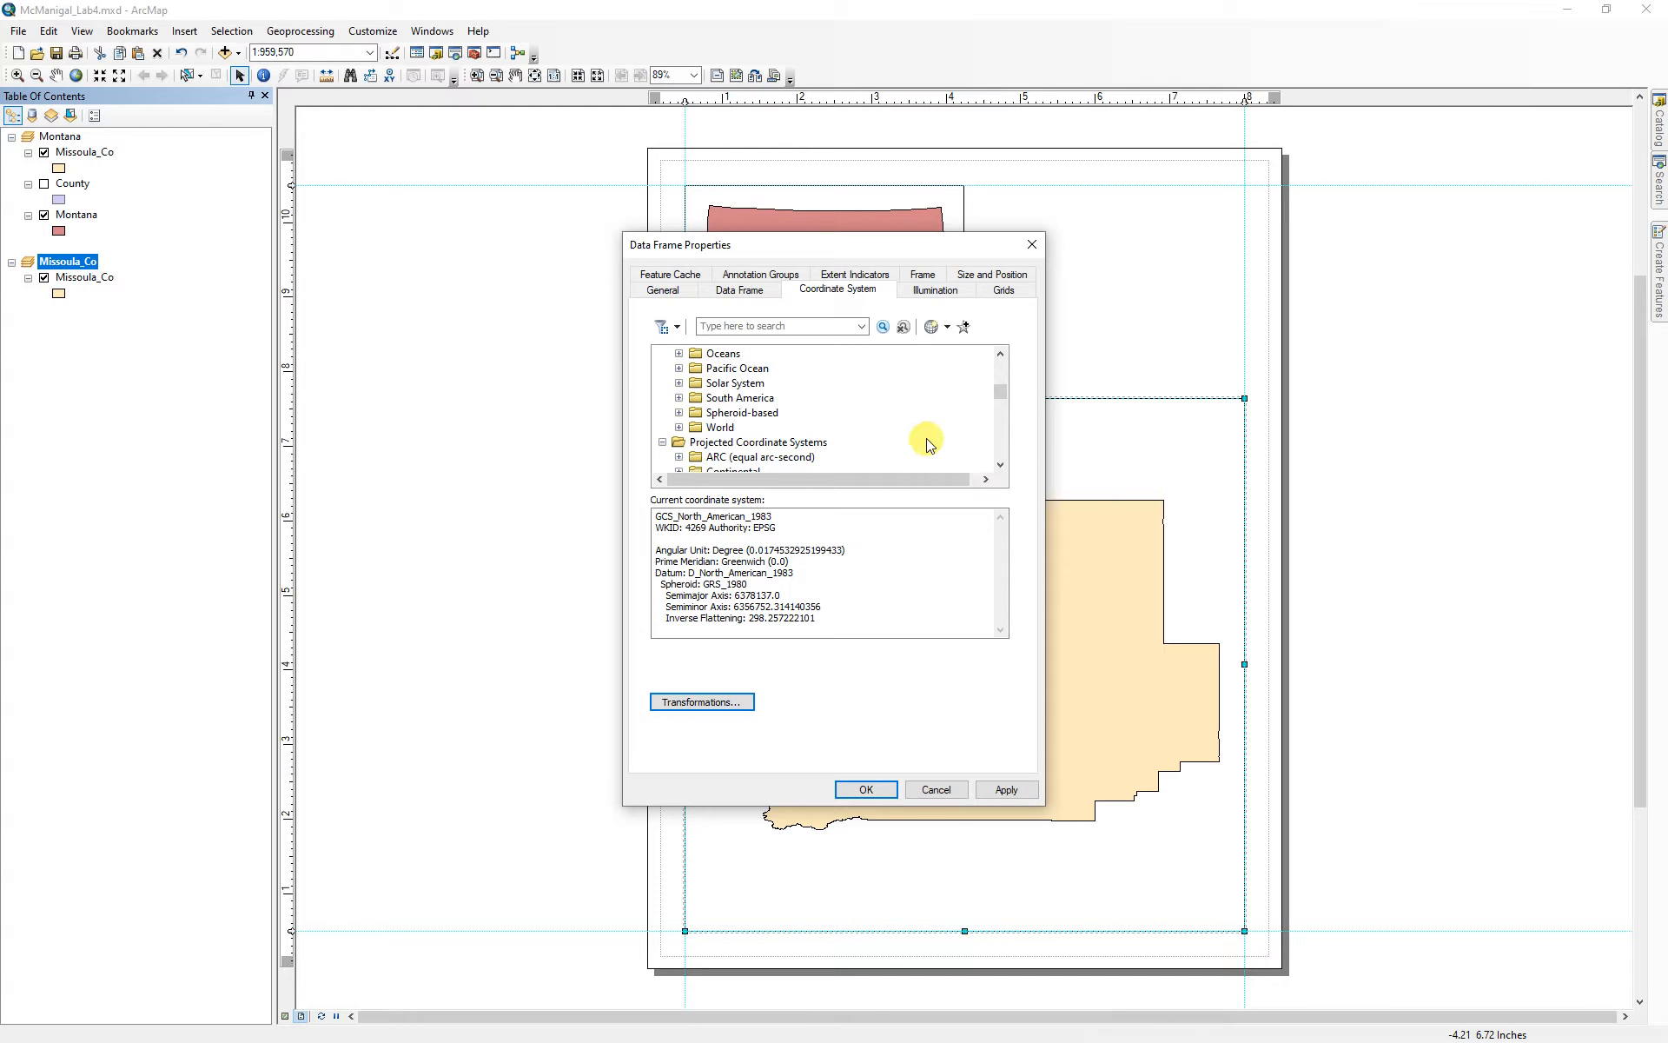
scroll(843, 453, down, 2)
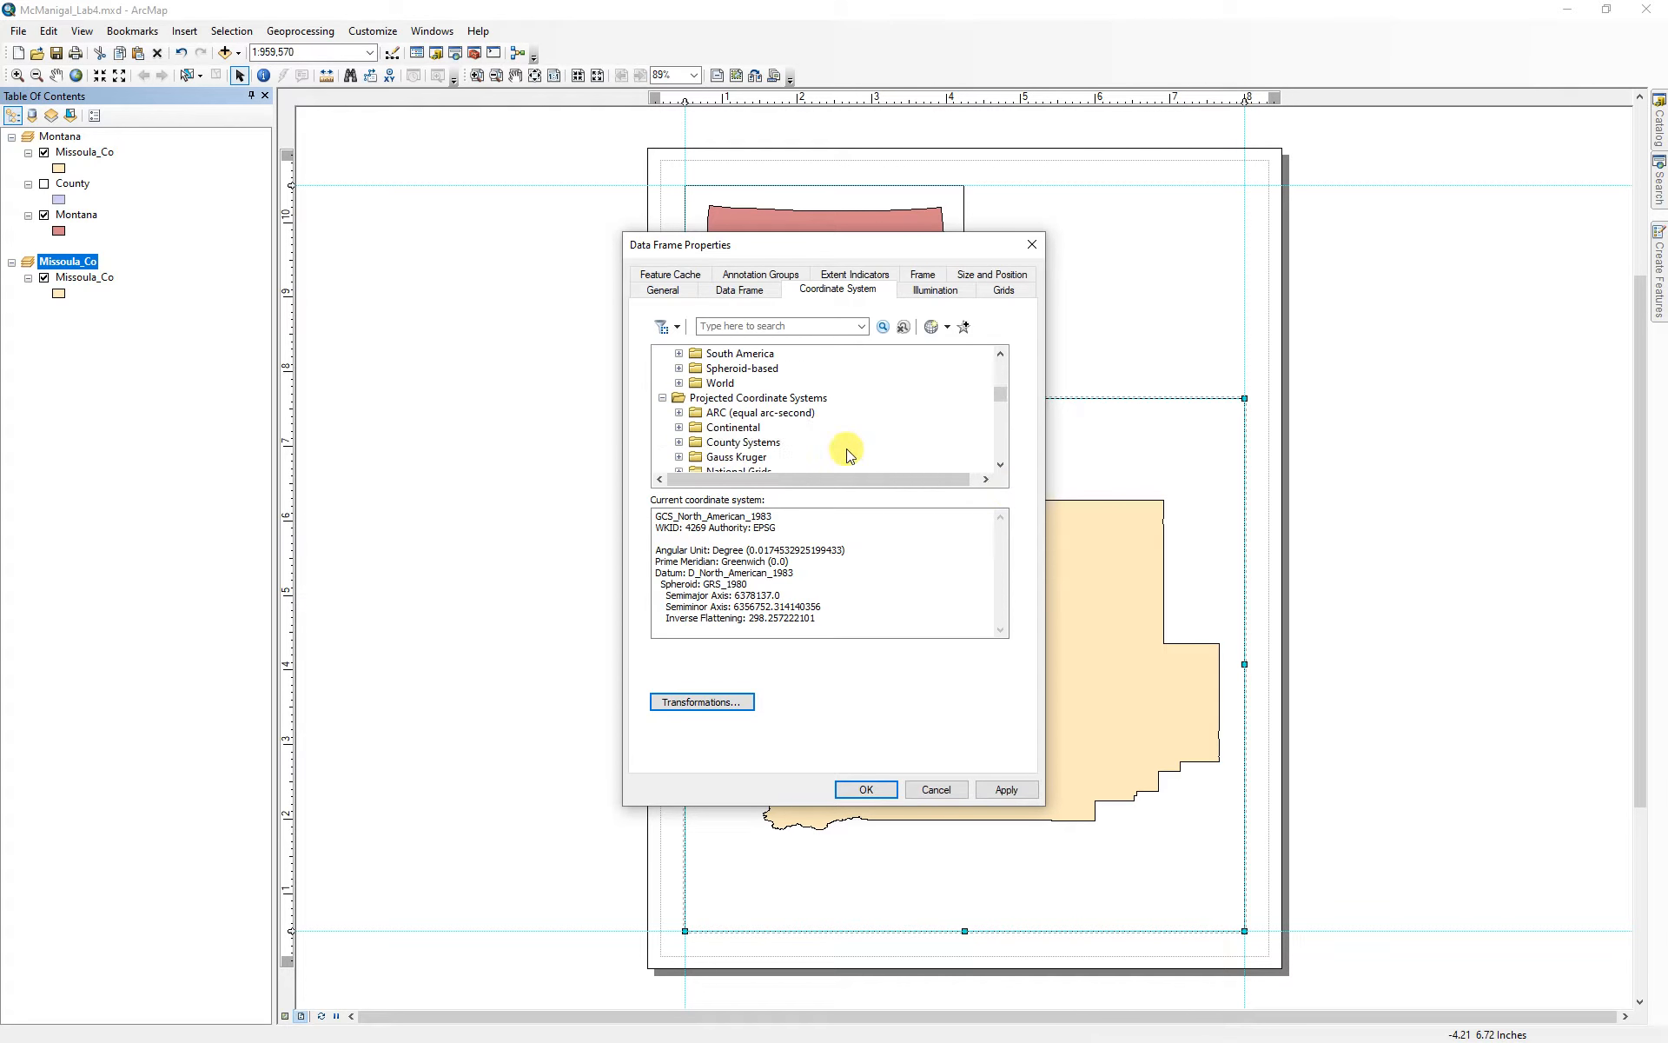
scroll(847, 453, down, 1)
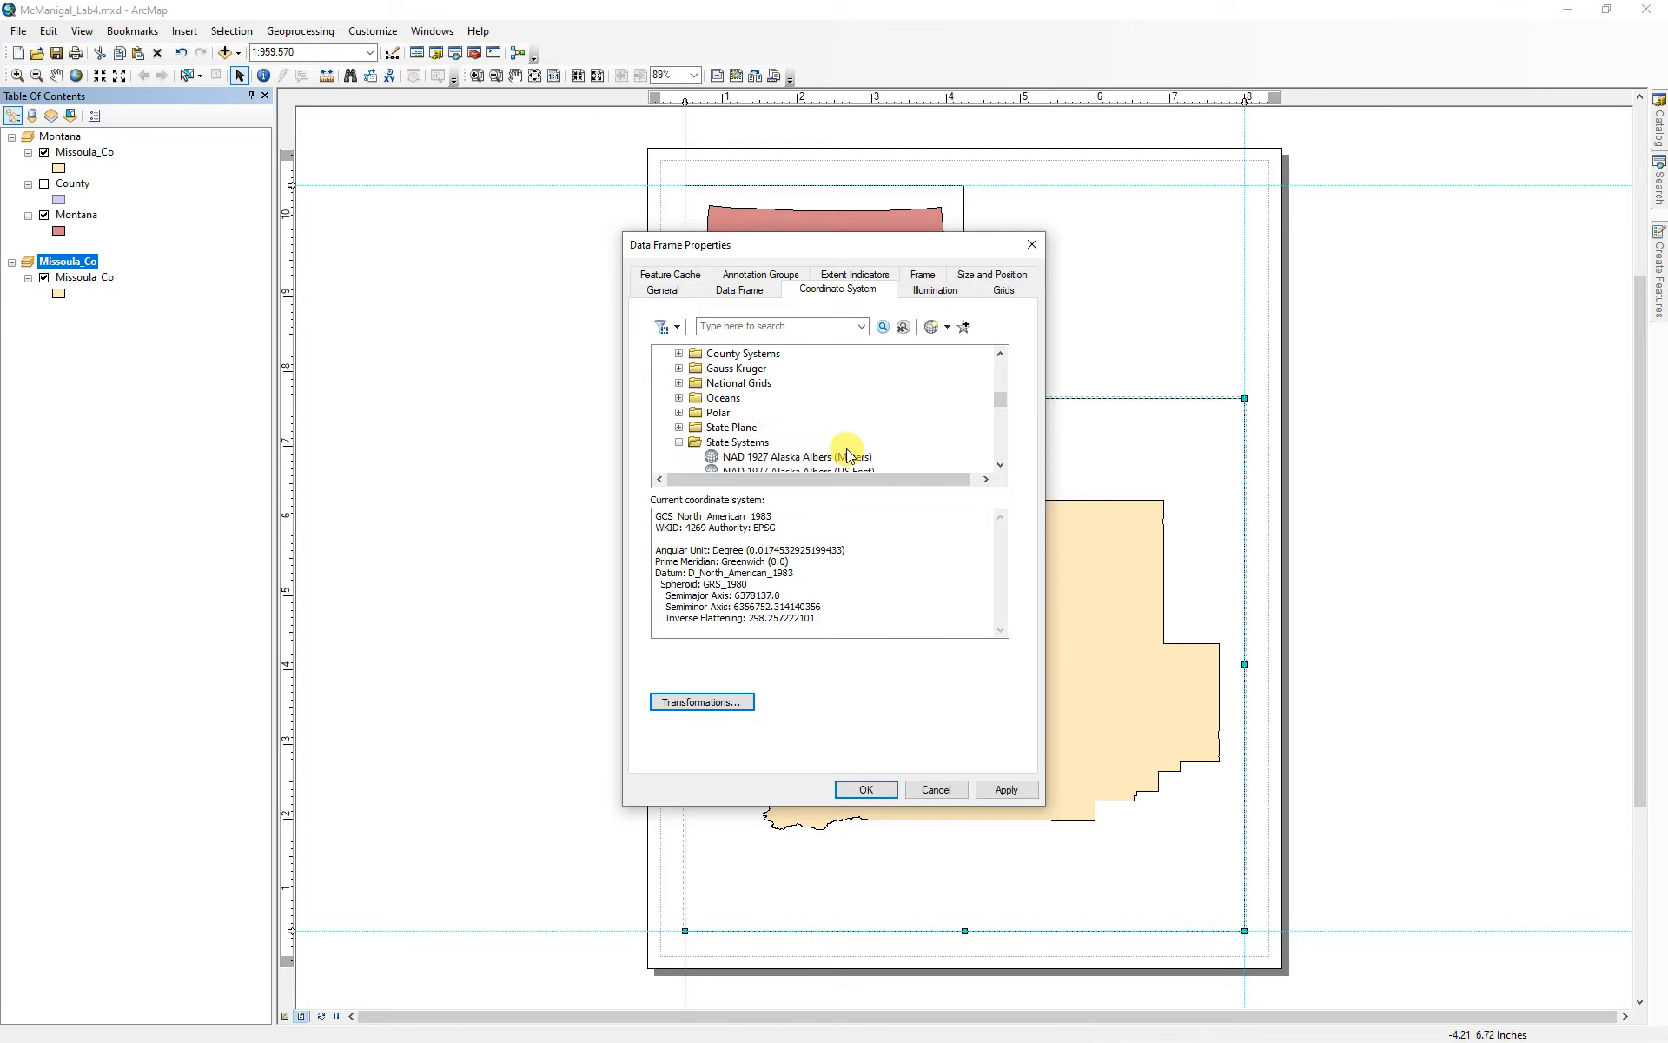
click(679, 443)
- Set the data frame's coordinate system to NAD 1983 StatePlane Montana FIPS 2500 (US Feet) and zoom it to the Missoula_Co layer
click(679, 427)
scroll(787, 434, down, 2)
scroll(790, 439, down, 3)
scroll(791, 439, up, 2)
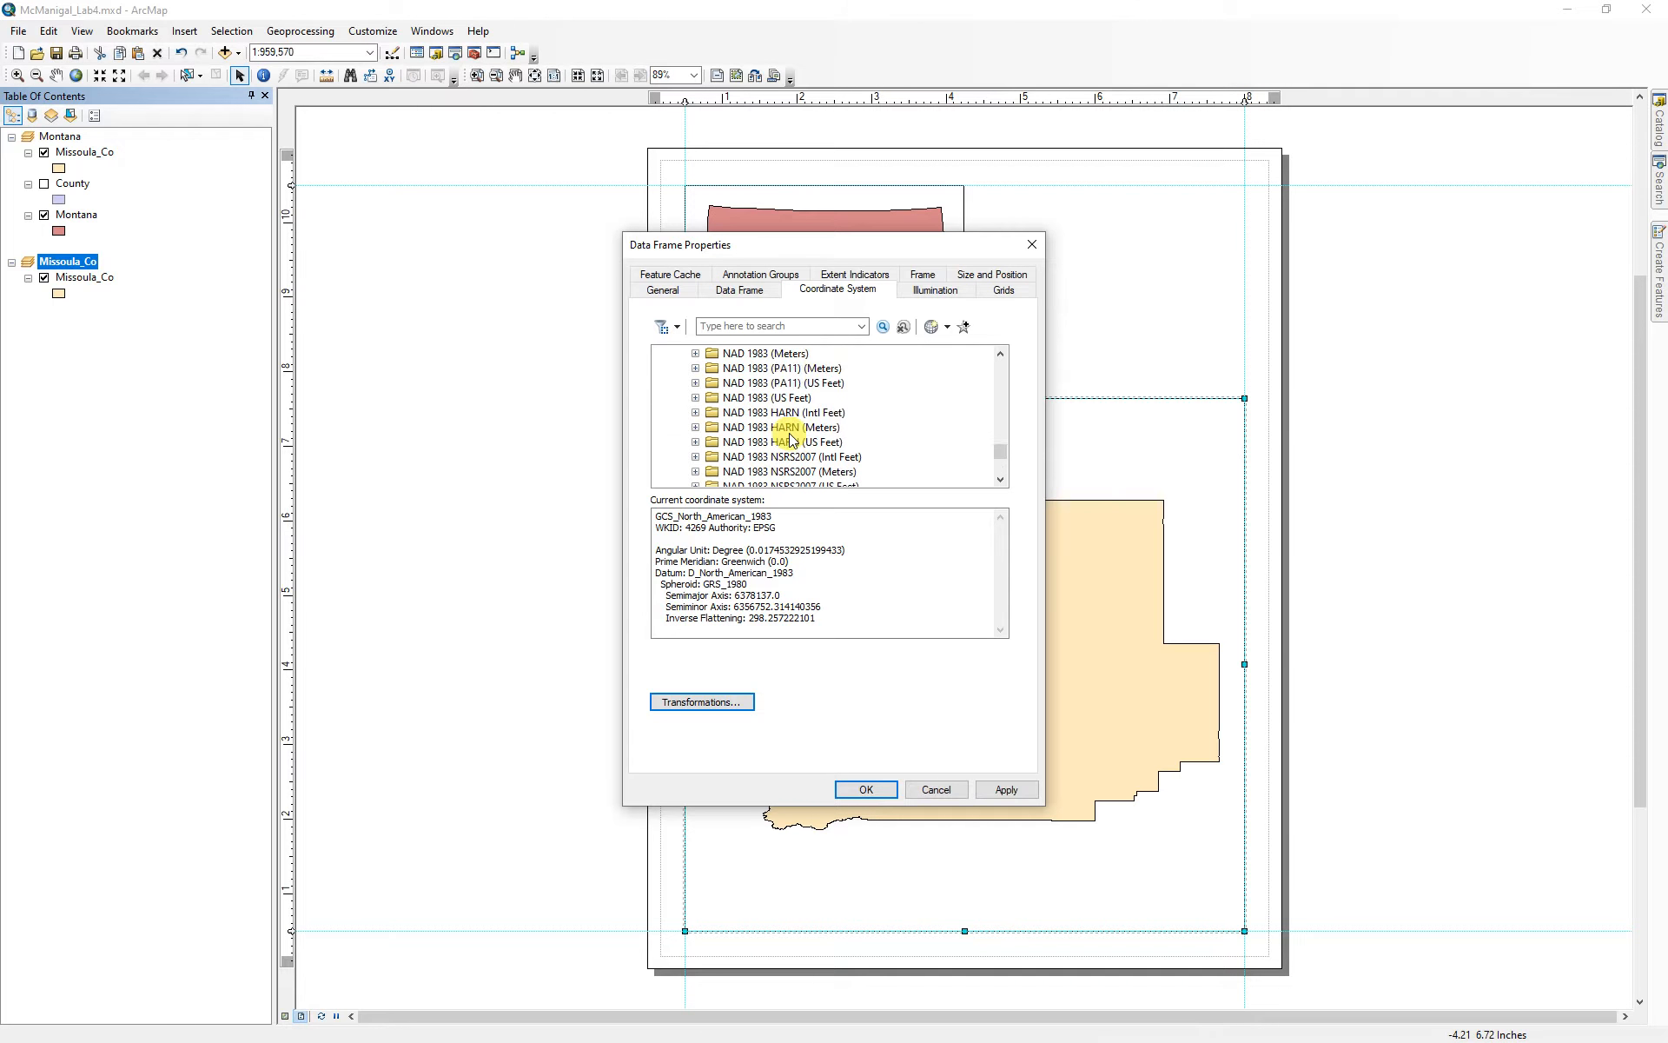
click(695, 398)
scroll(791, 417, down, 4)
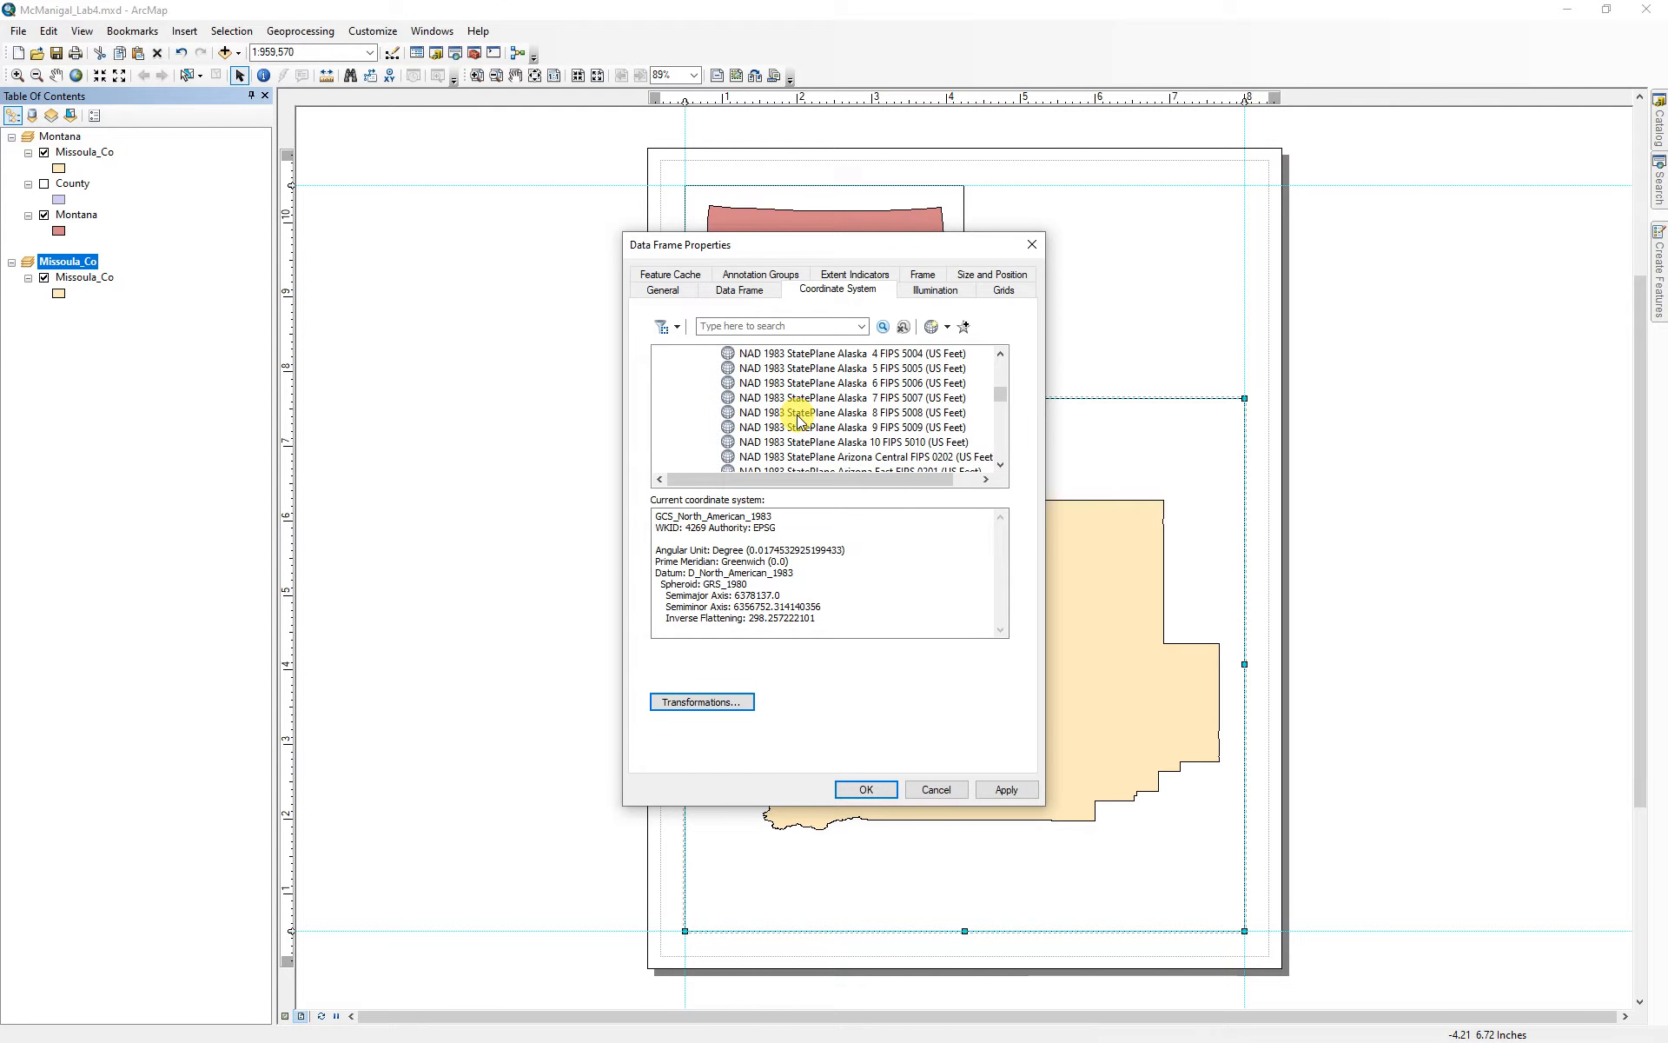
scroll(797, 420, down, 8)
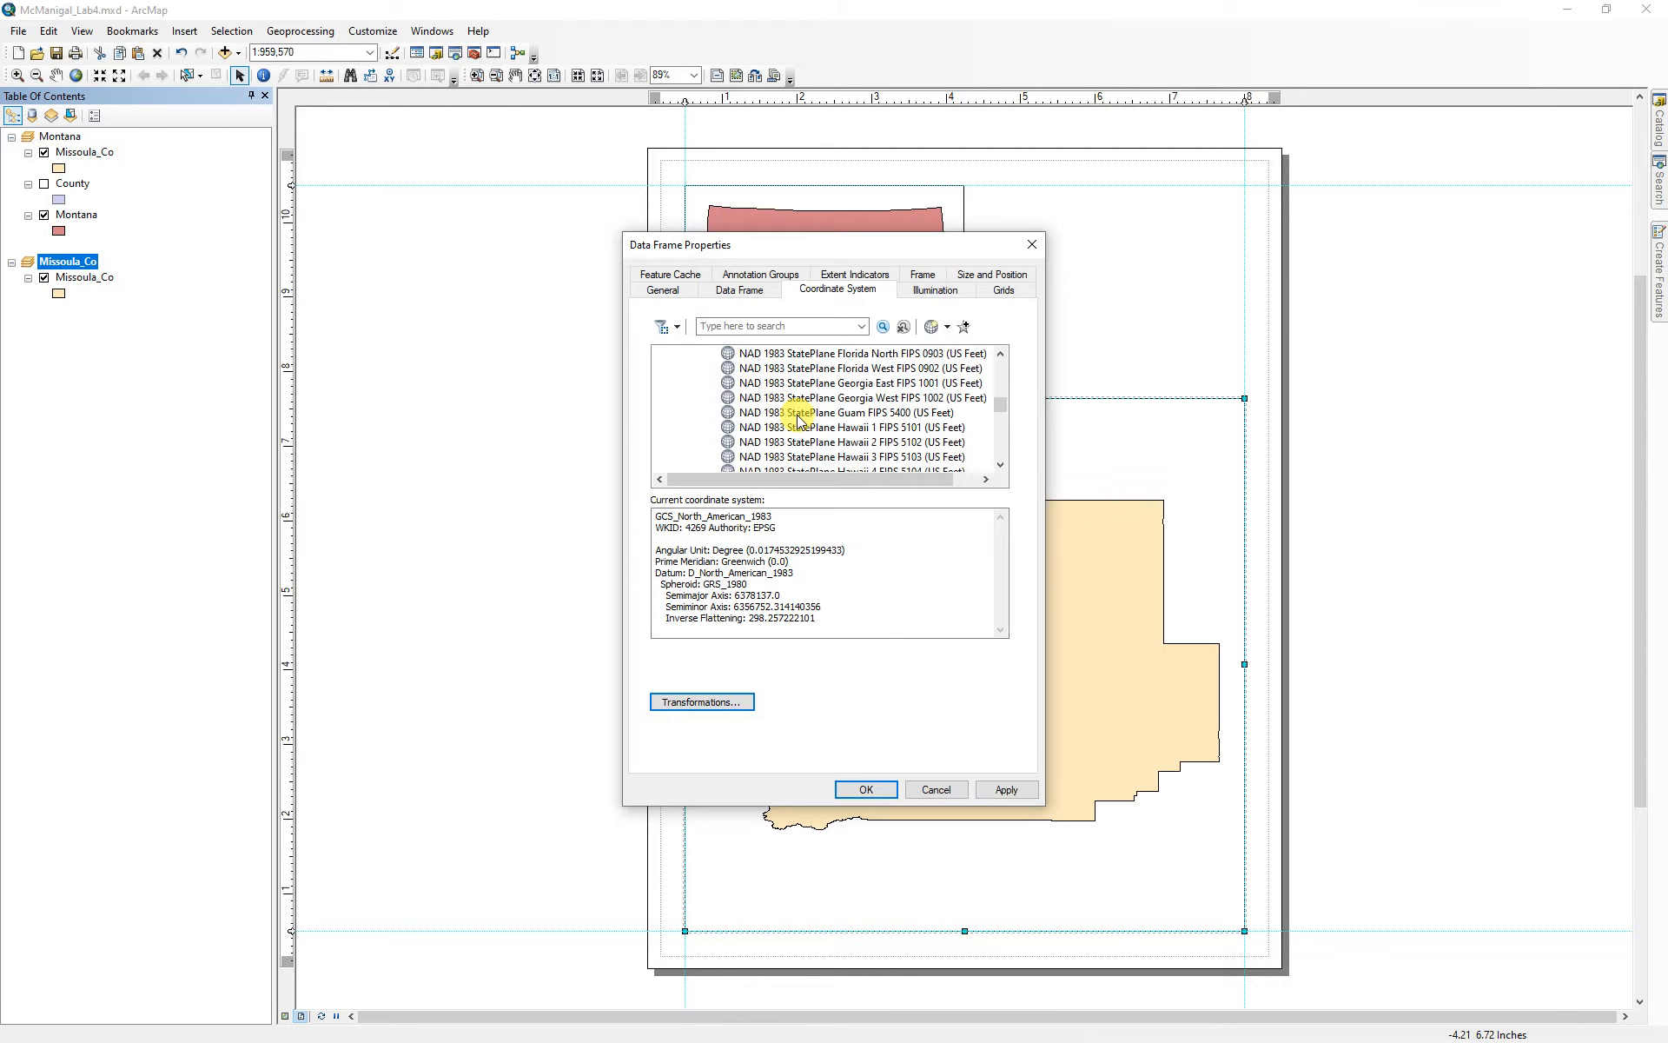
scroll(798, 419, down, 7)
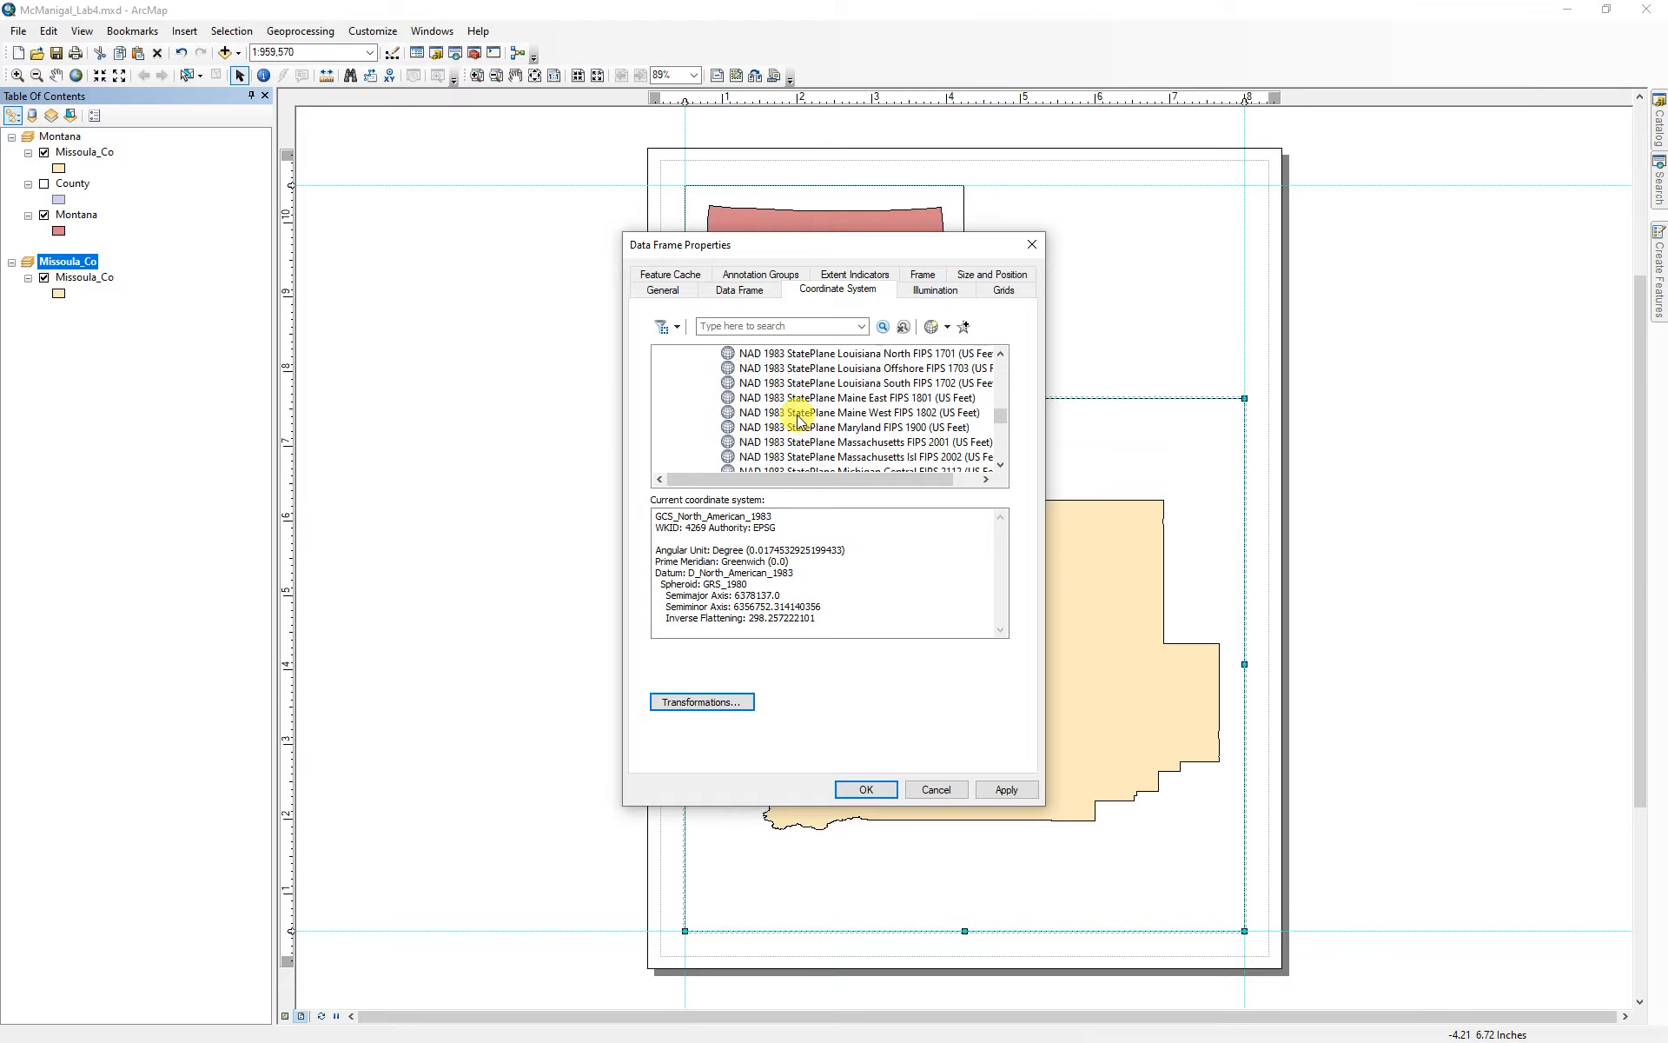
scroll(797, 420, down, 4)
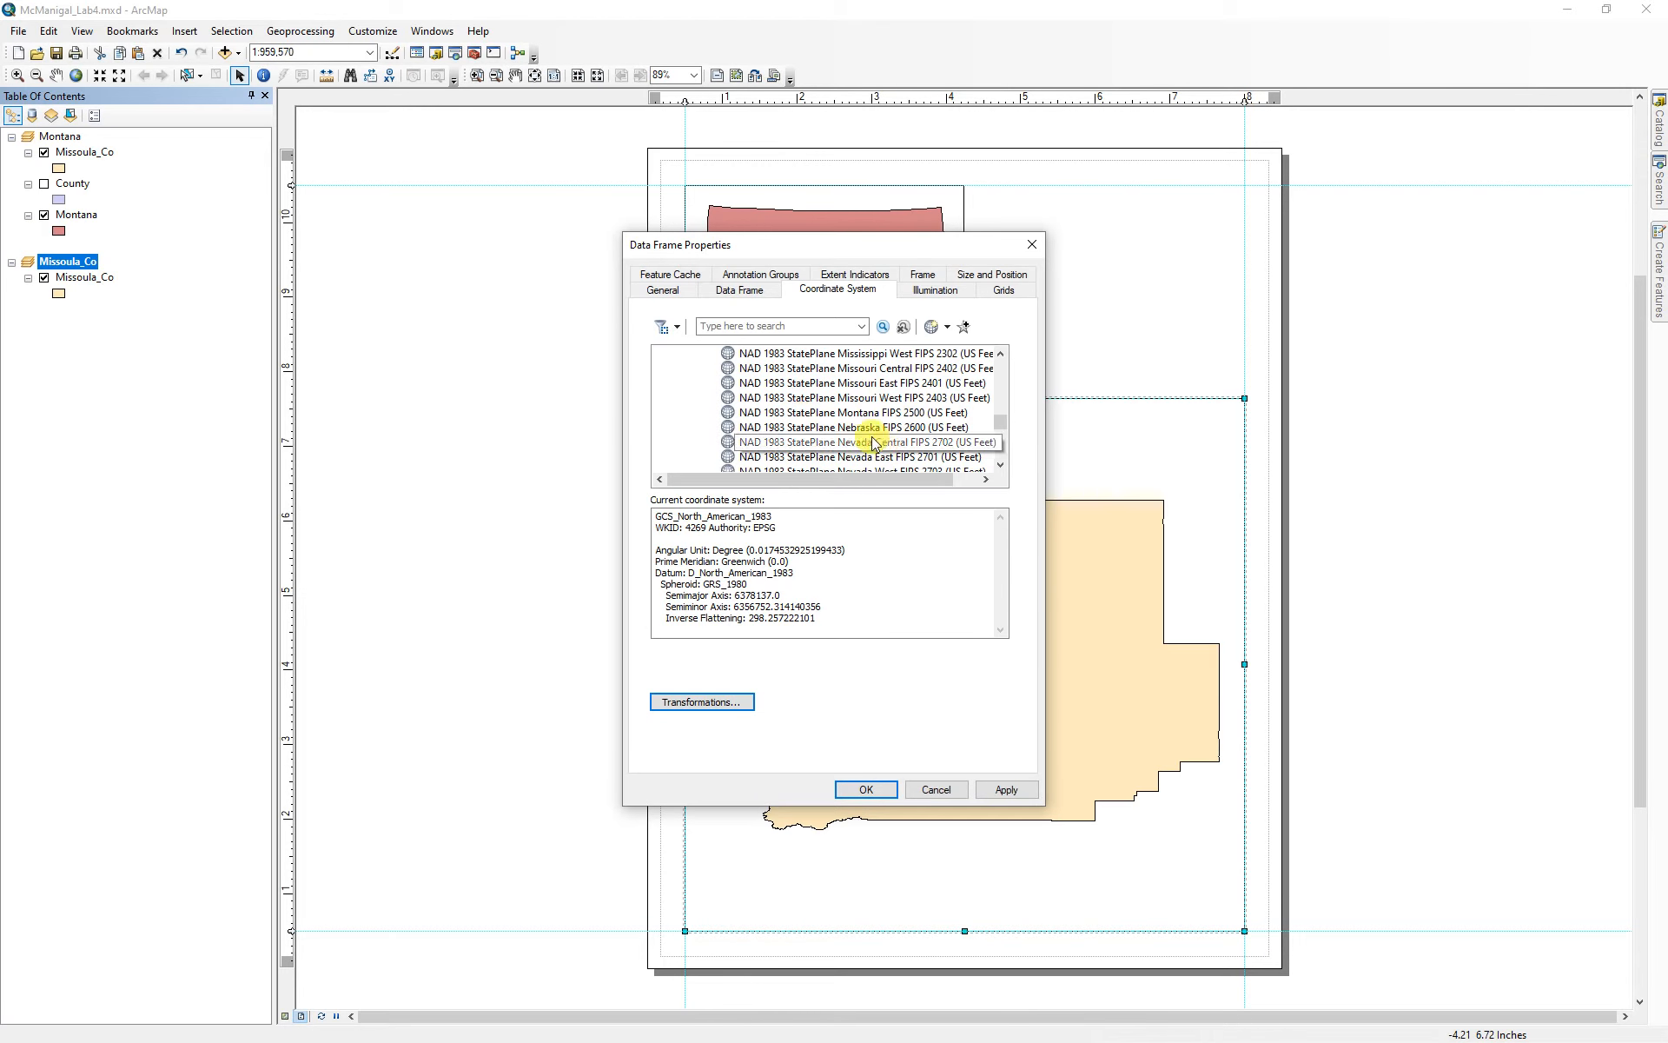
click(858, 415)
click(862, 790)
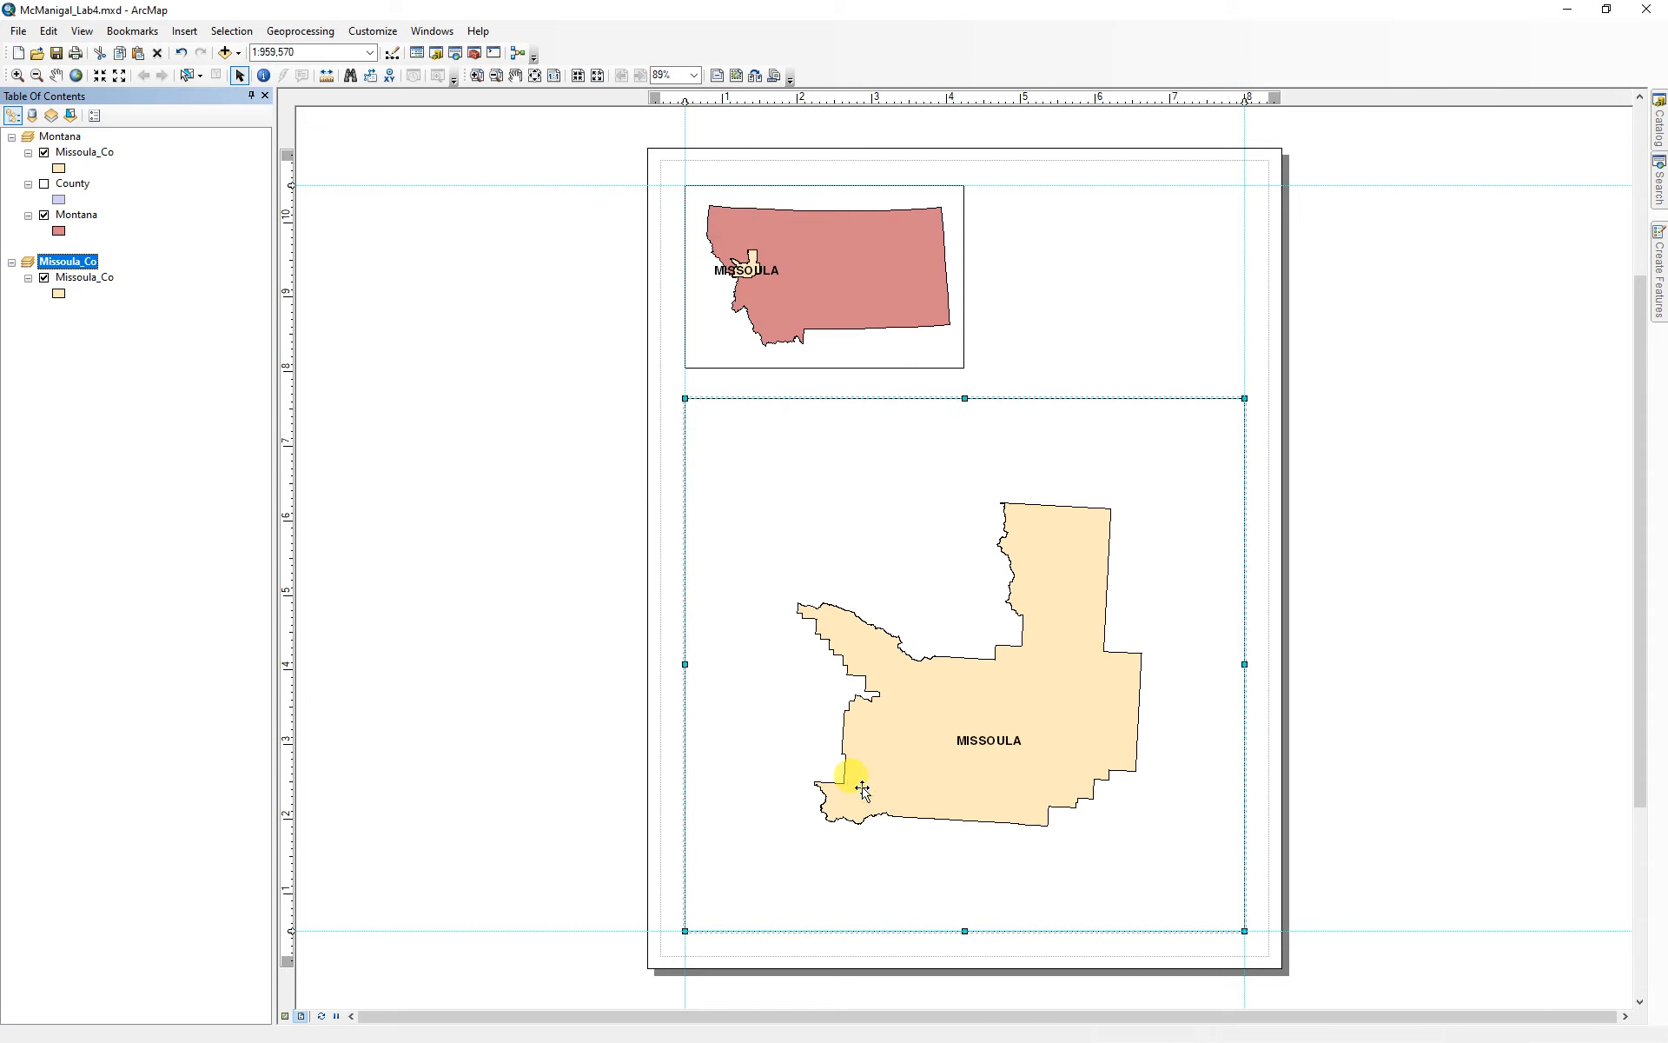
alt+click(84, 279)
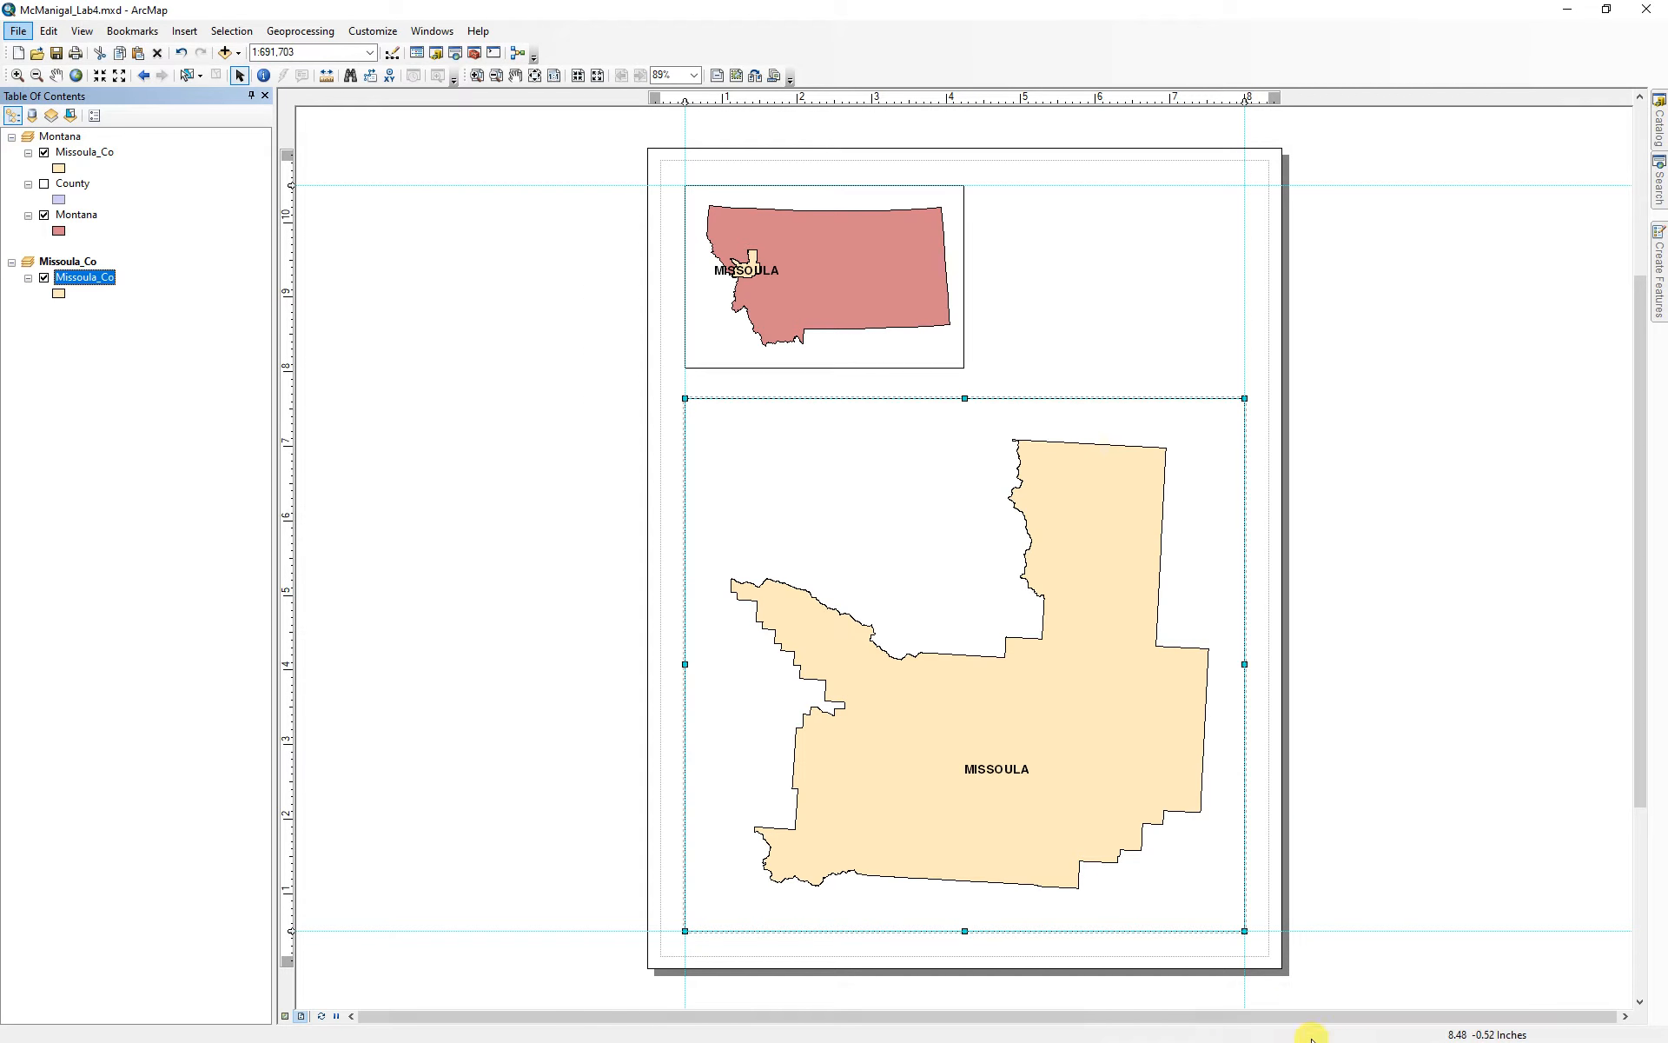
- Start a modified copy of the Missoula_Co frame's Montana State Plane coordinate system and set its central meridian to -114
double_click(79, 262)
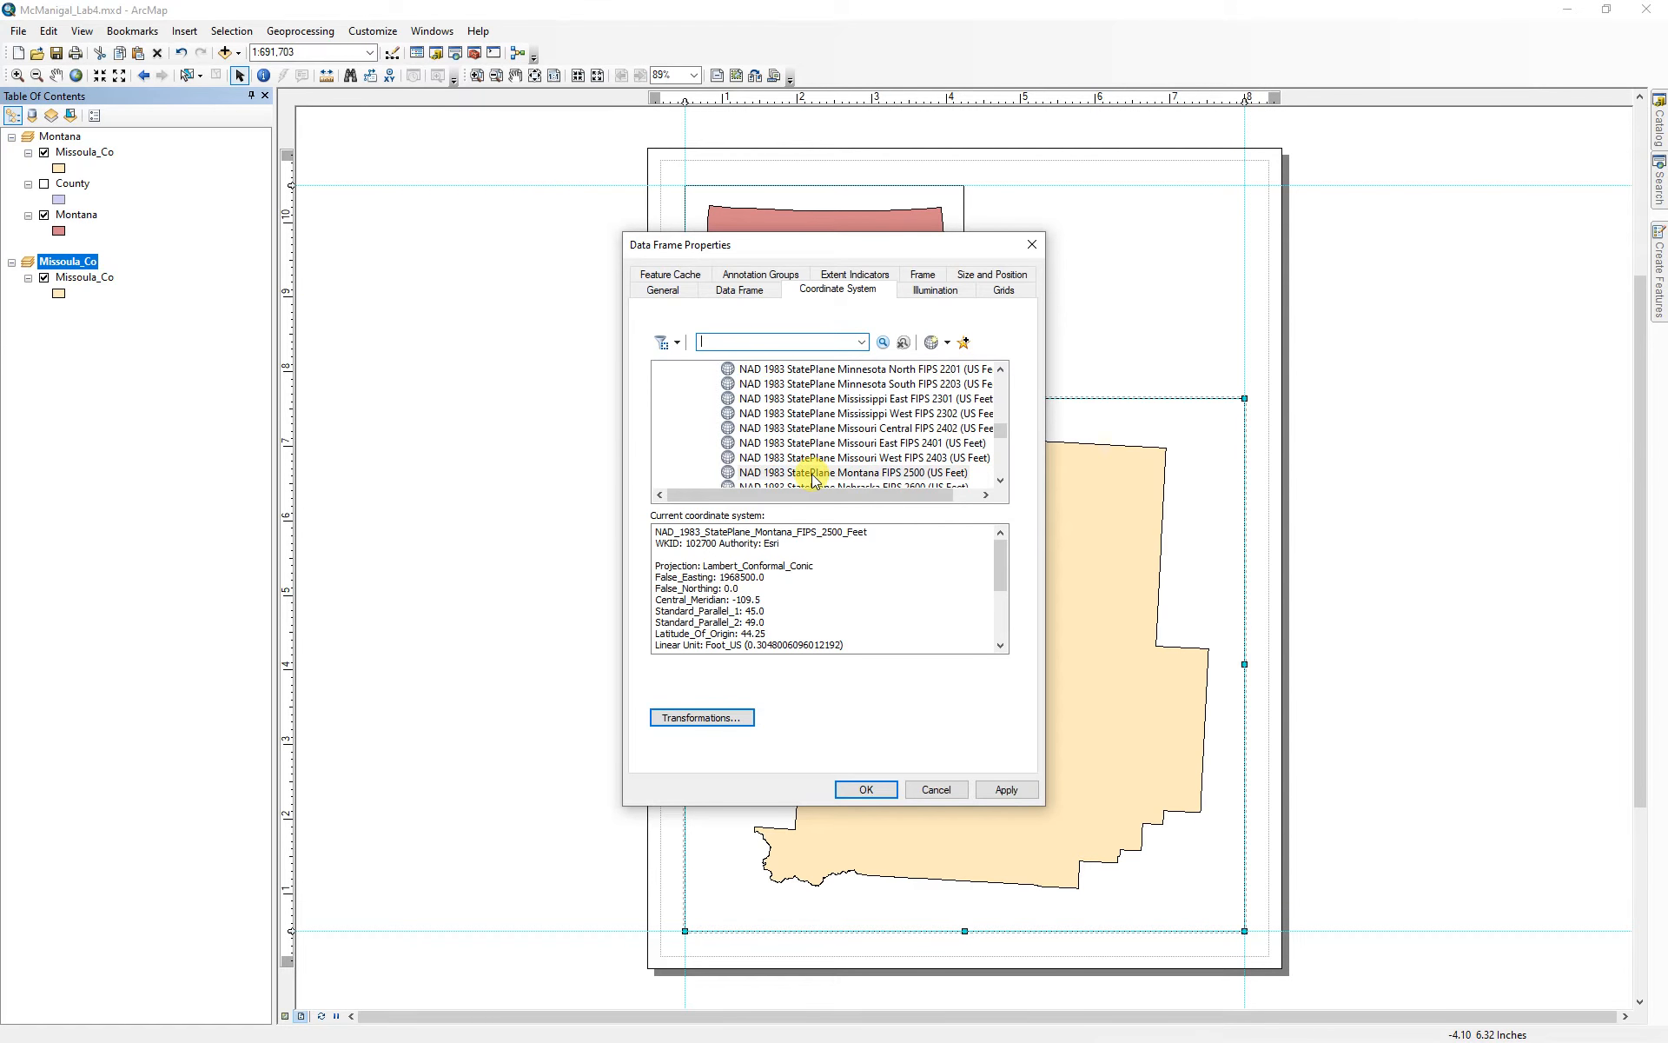
click(815, 475)
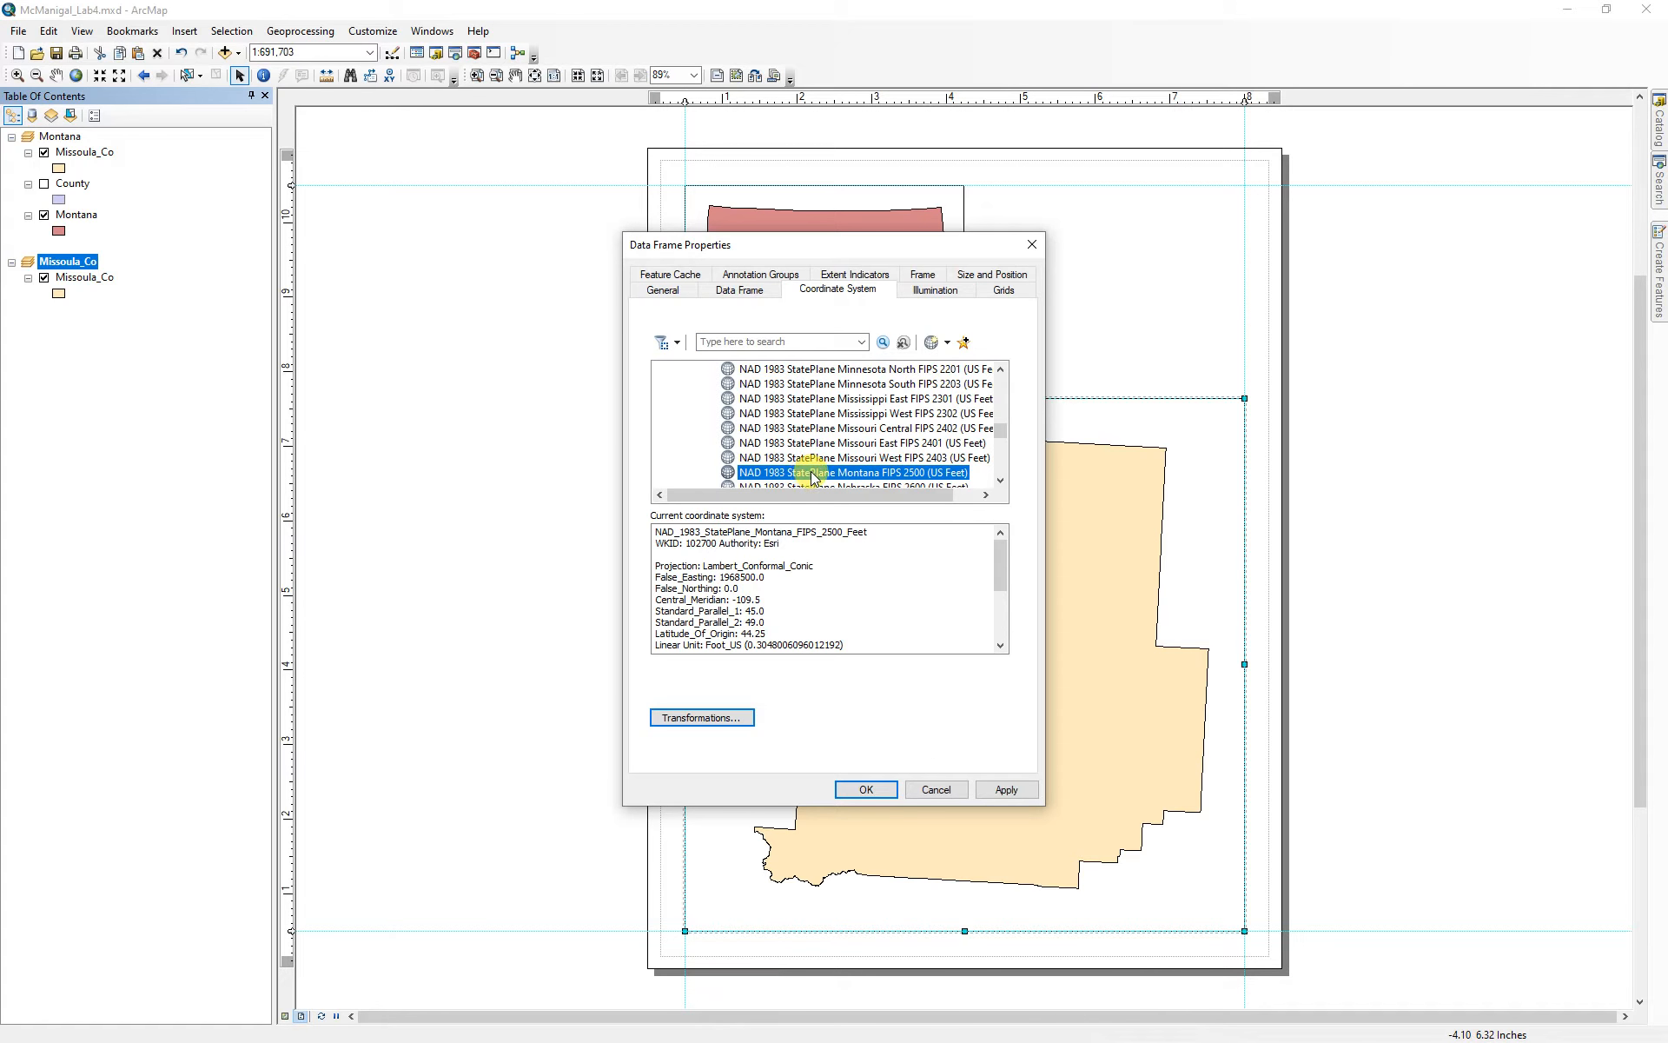
right_click(814, 477)
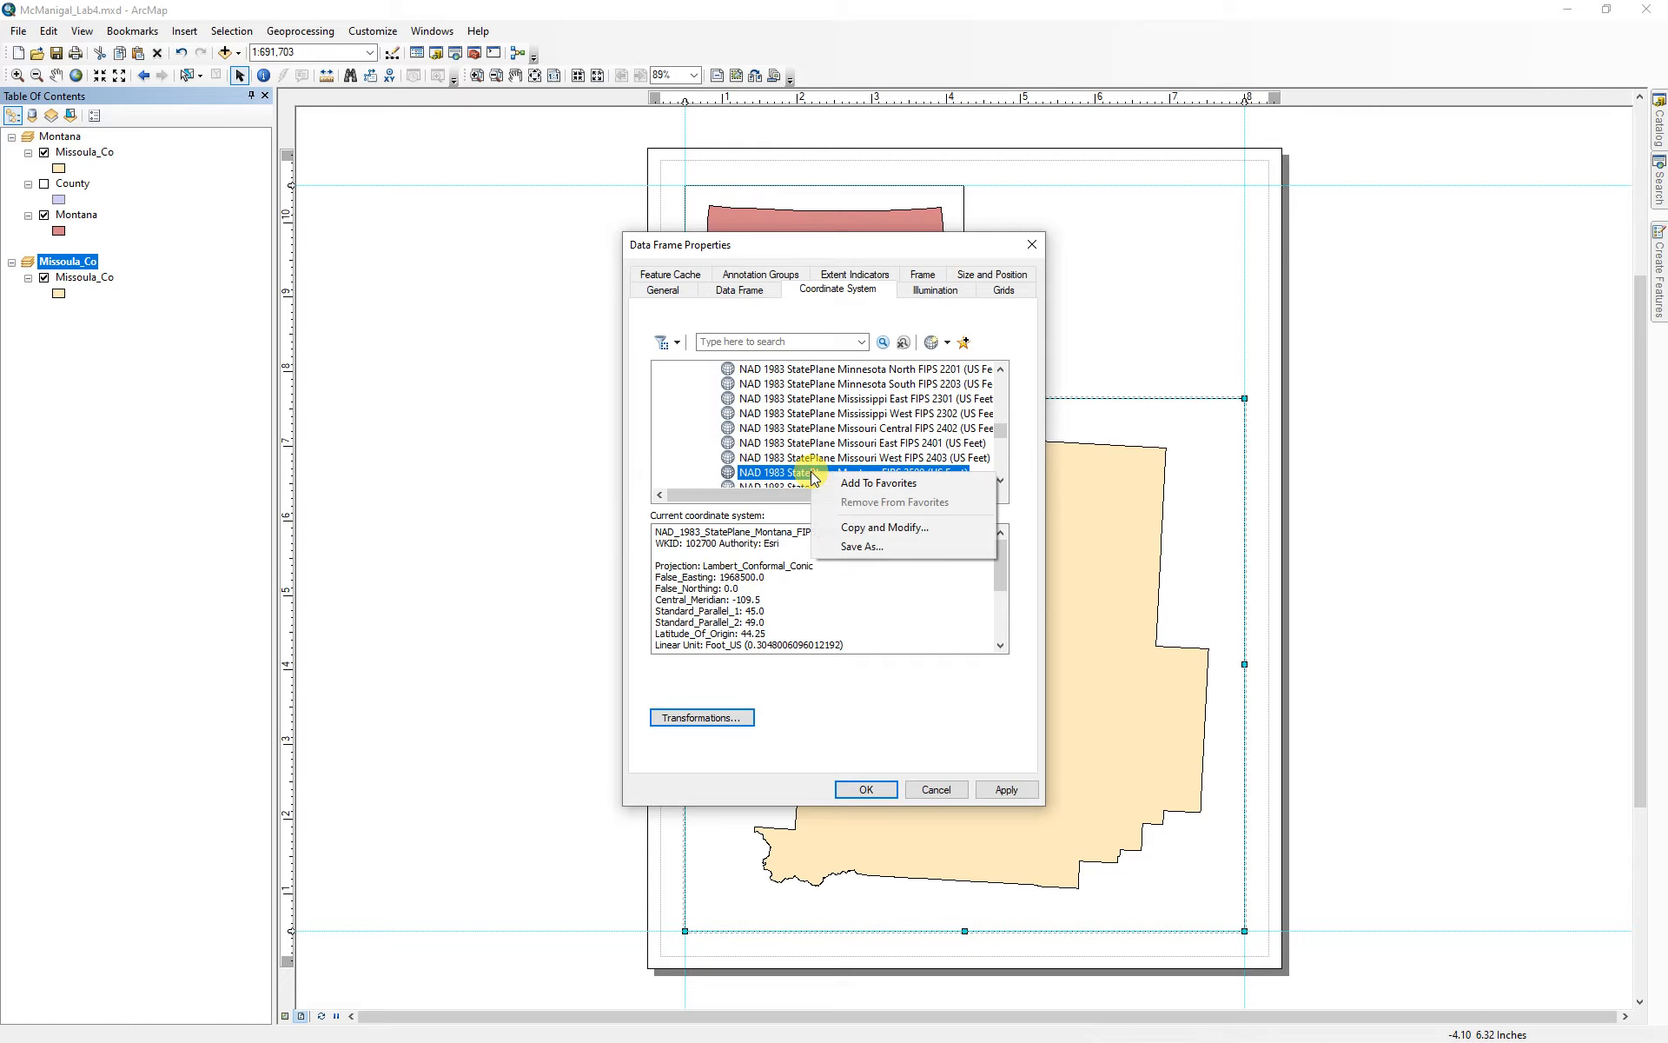
click(895, 527)
click(835, 460)
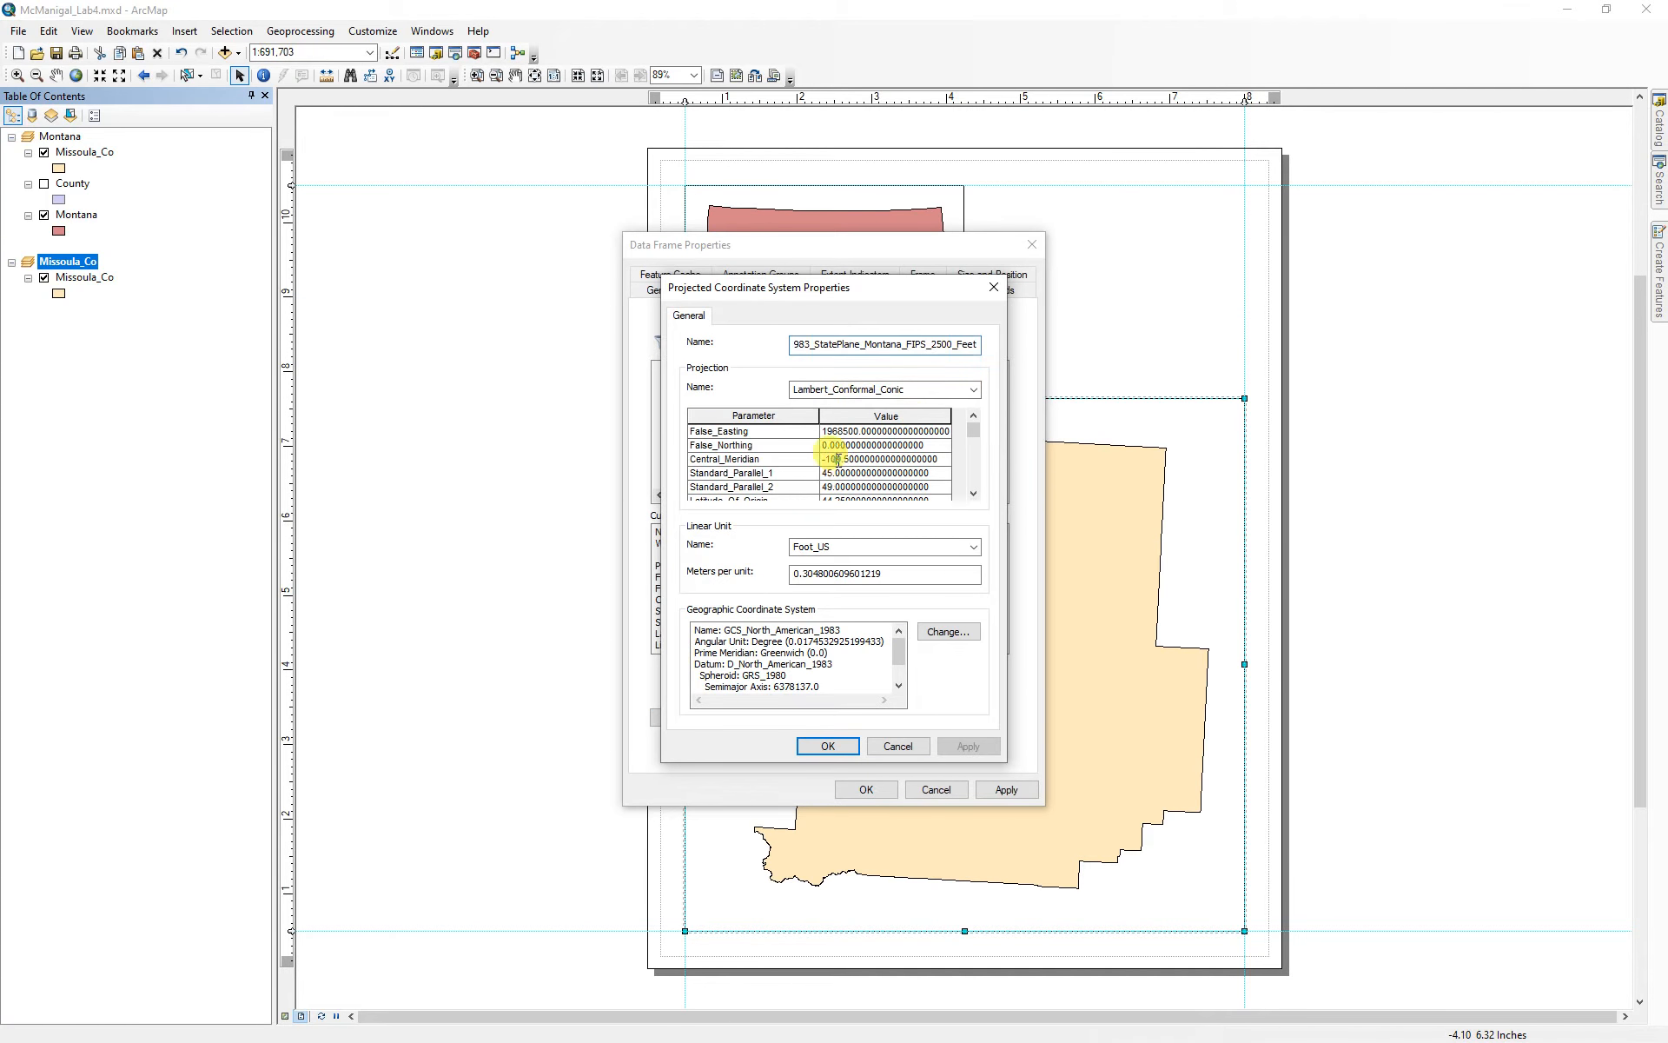
drag(937, 463, 793, 463)
text(-)
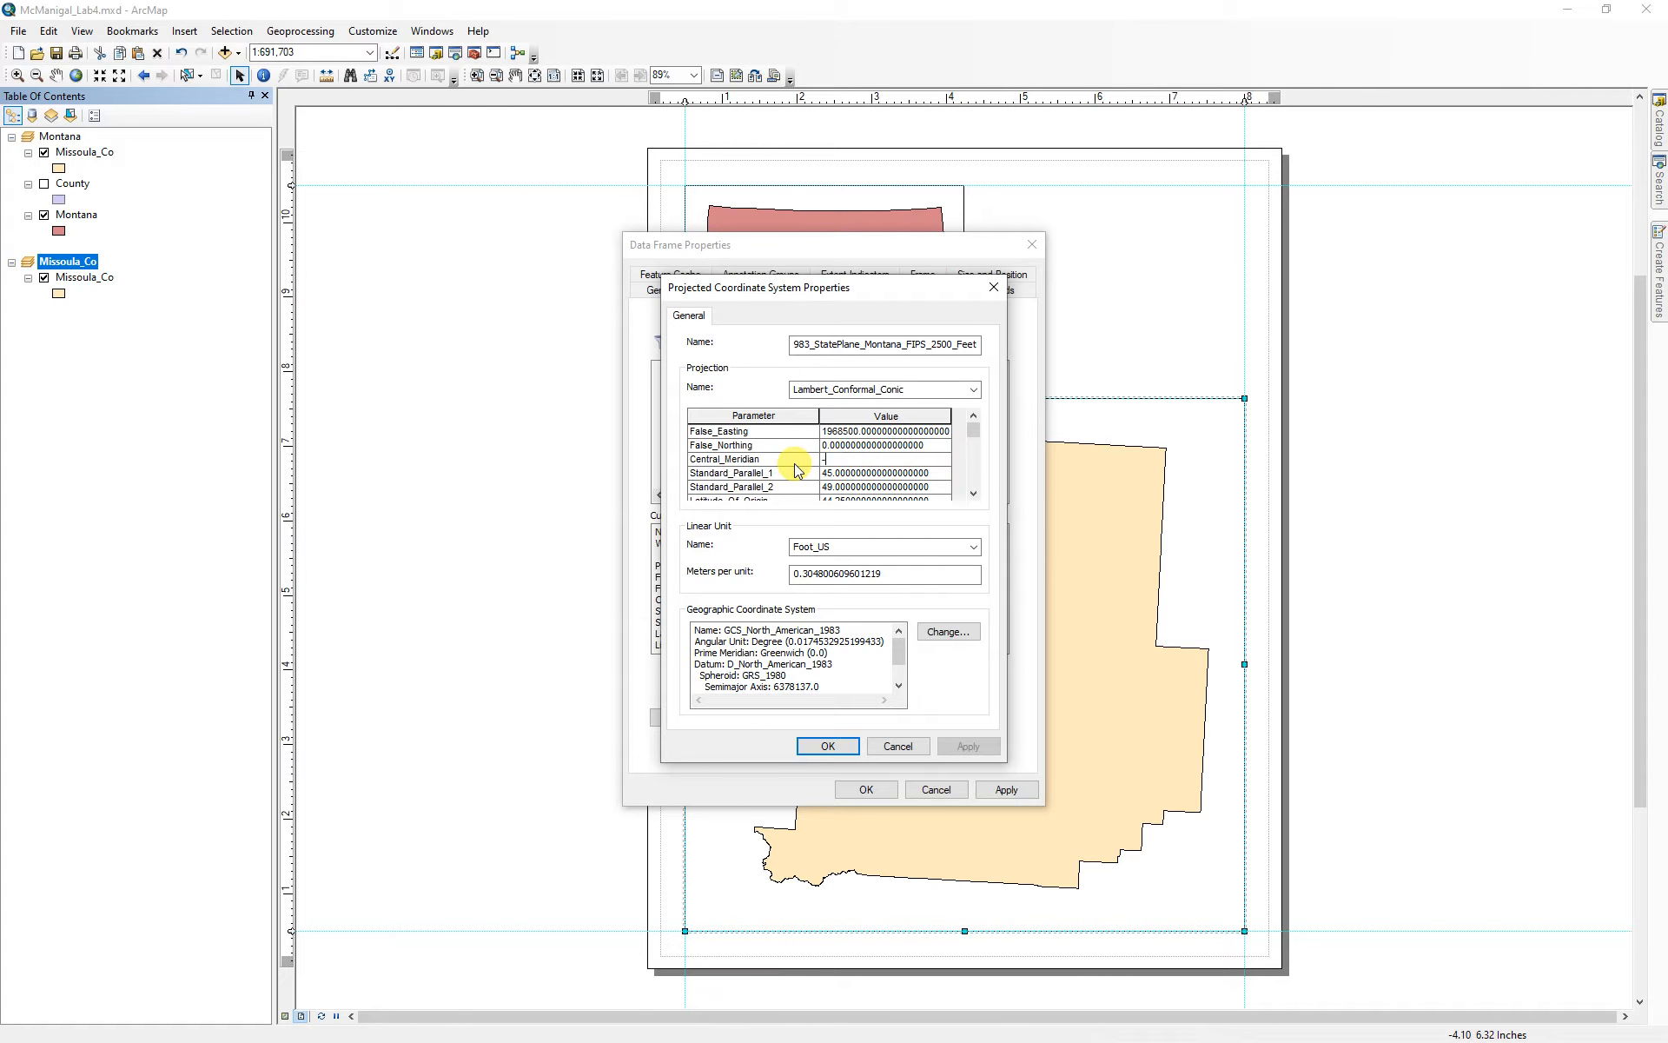
text(114)
- Append "Mod" to the custom coordinate system's name and apply it to the Missoula_Co data frame
click(974, 343)
text(Mod)
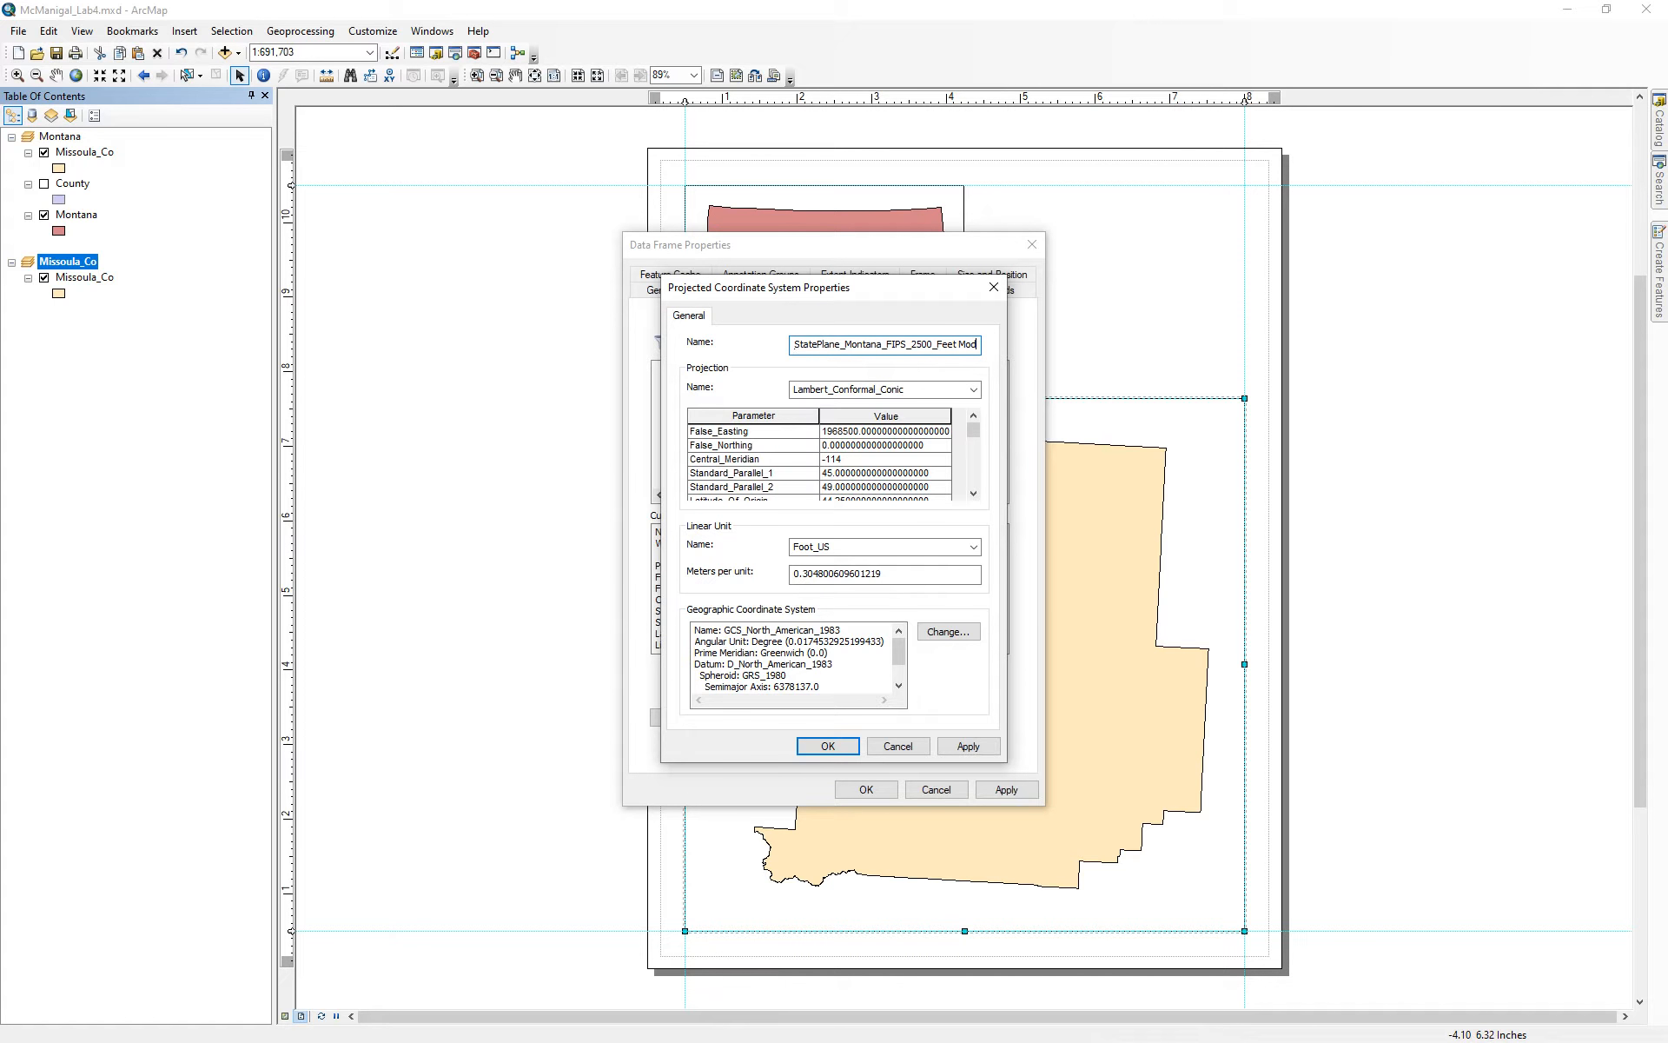
click(830, 745)
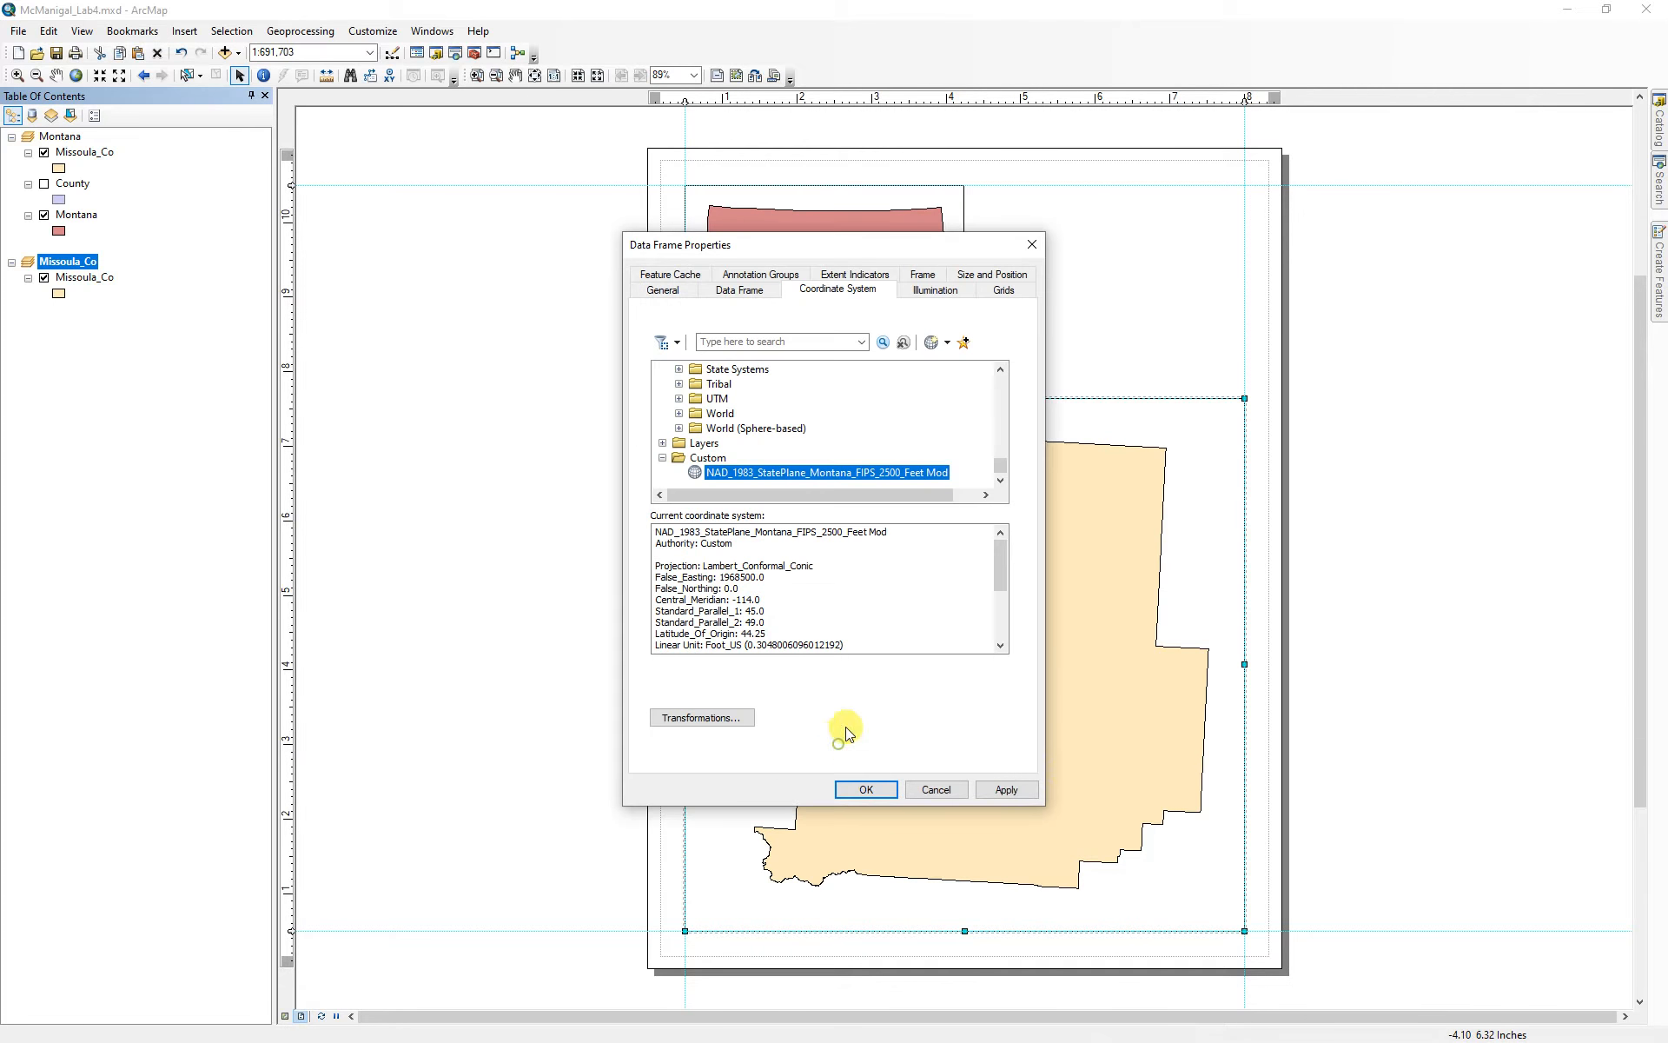
drag(885, 252, 476, 262)
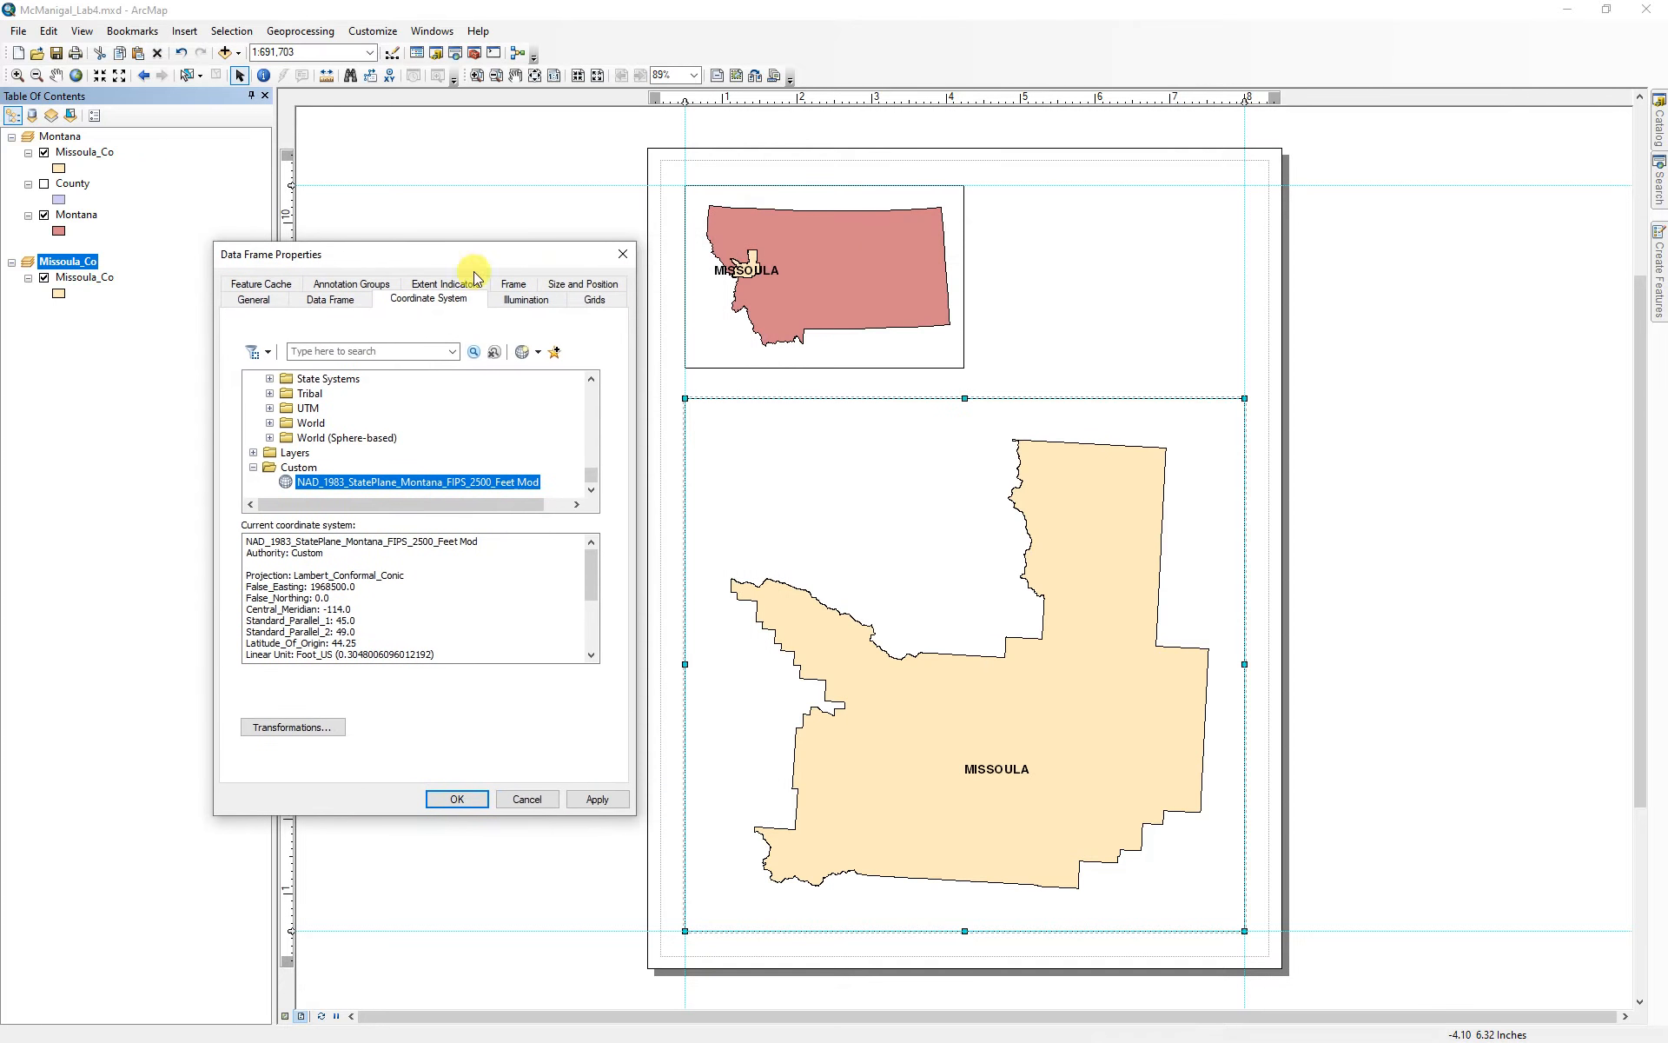
click(597, 800)
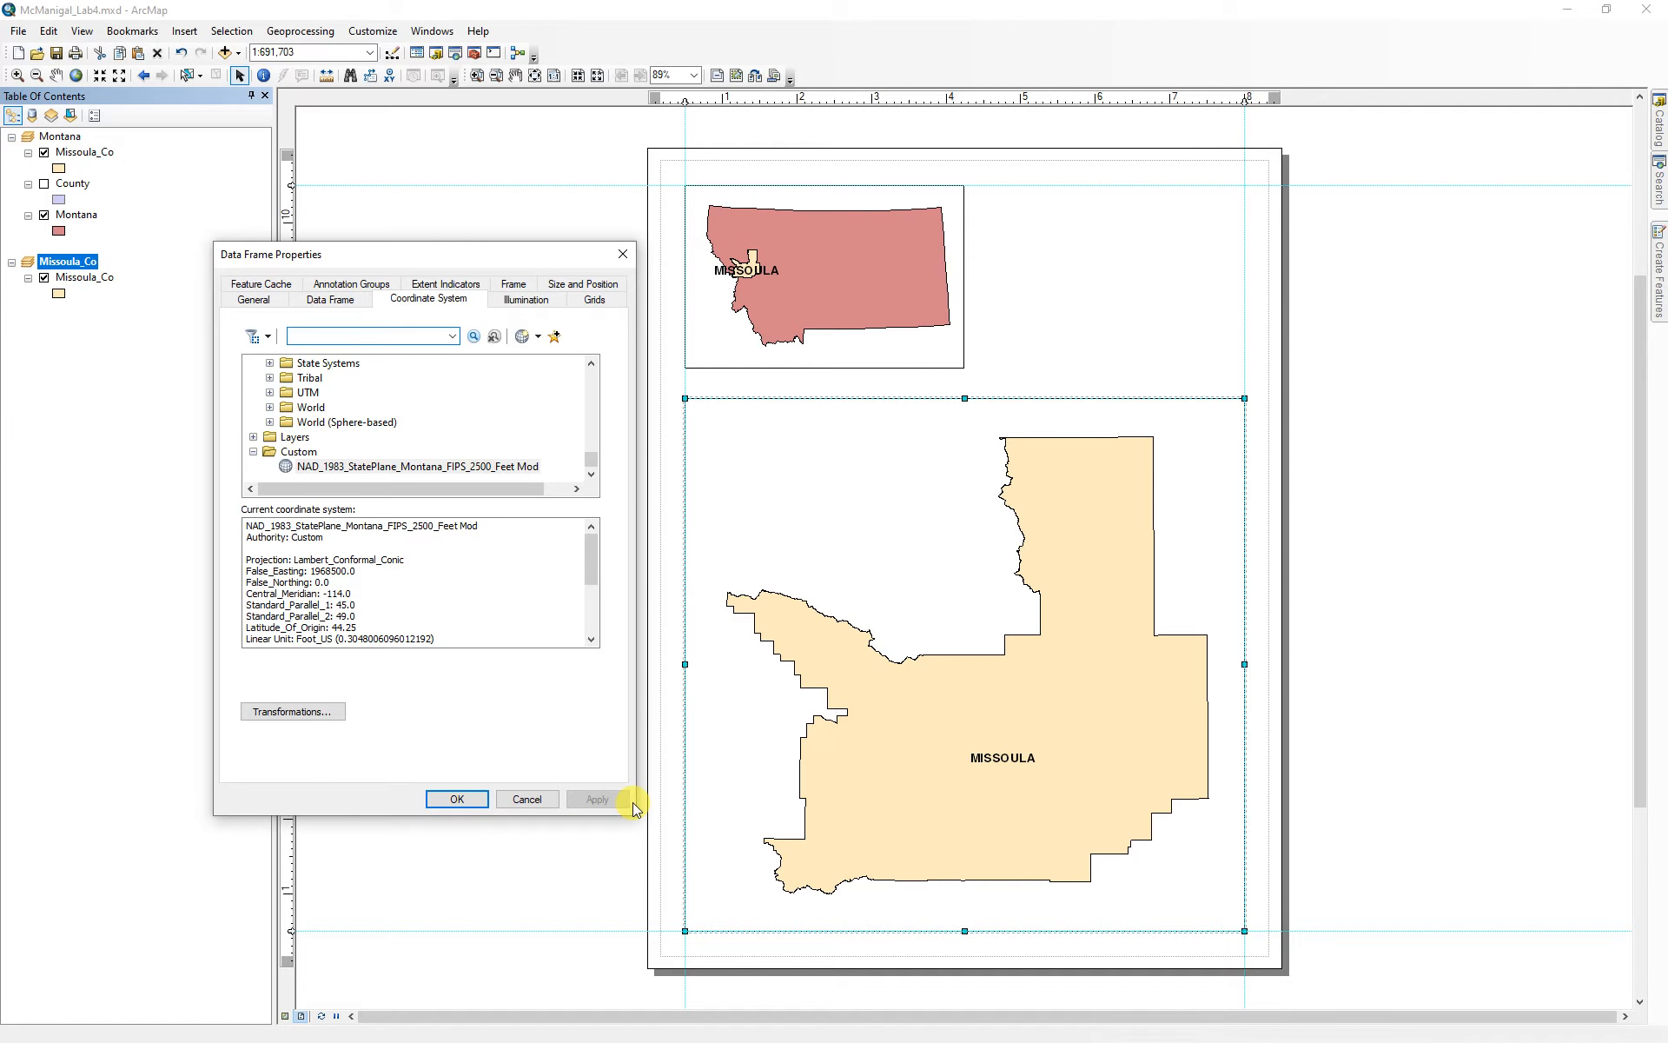
click(459, 798)
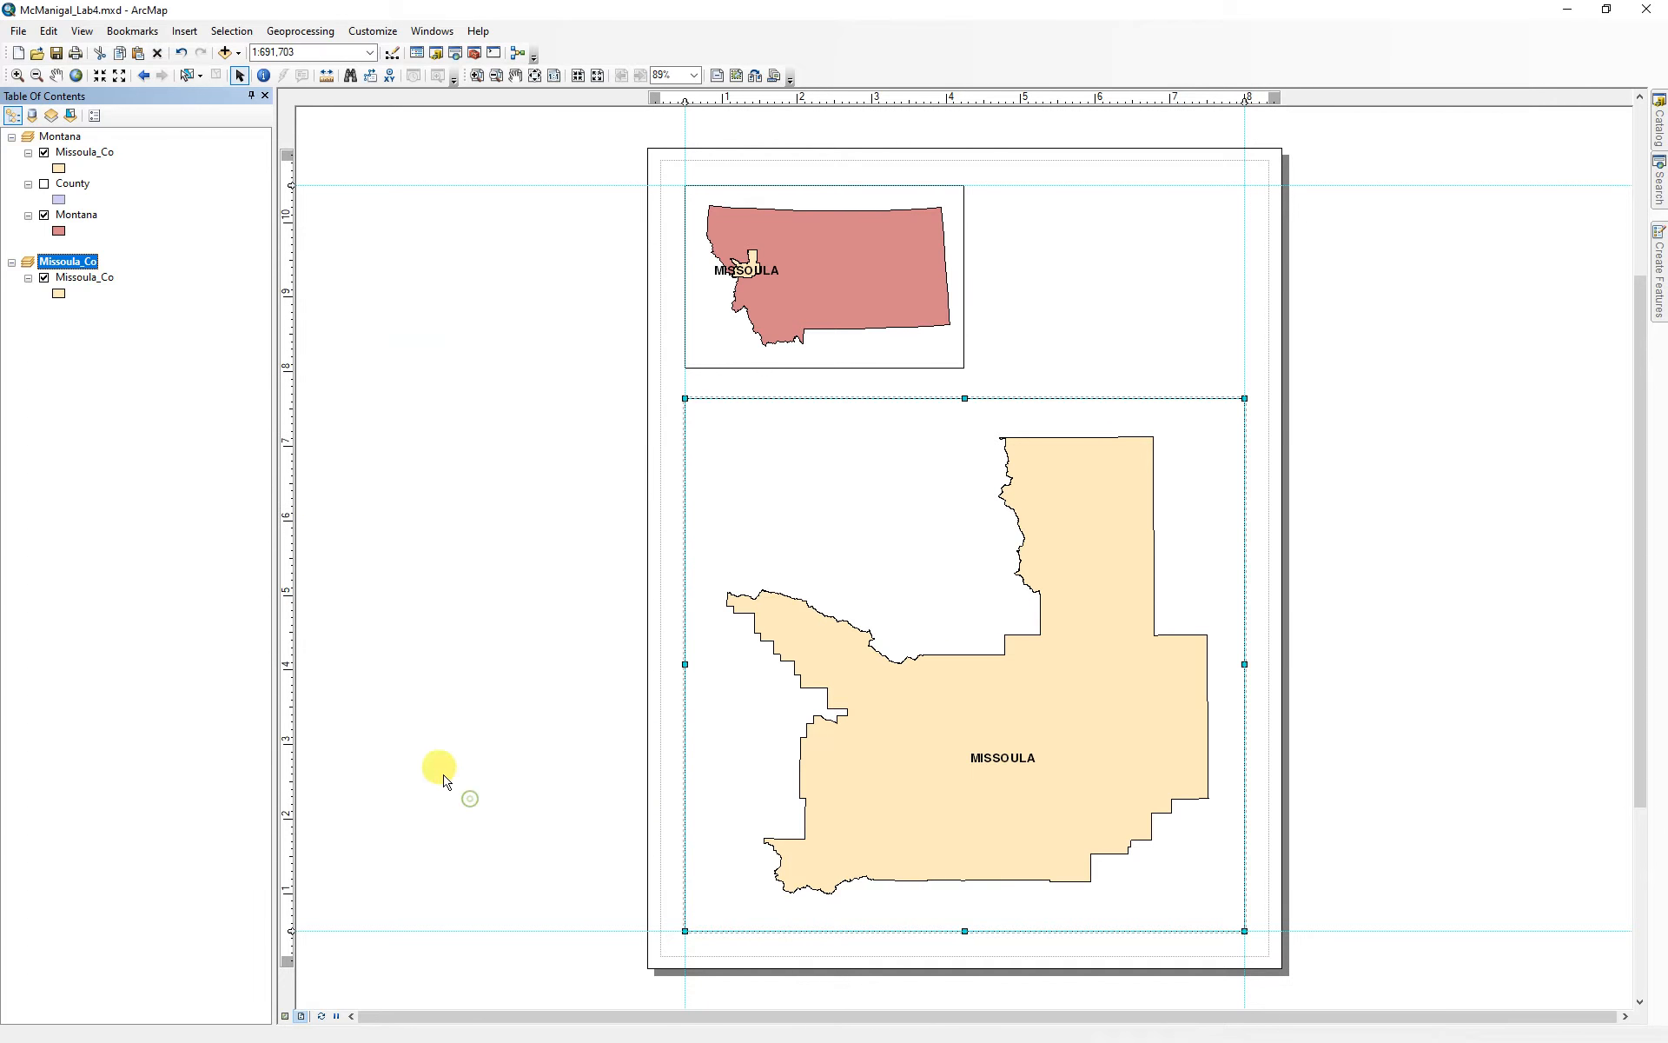
- Turn off the feature labels of the Missoula_Co layer in the Missoula_Co data frame and save the map document
right_click(79, 278)
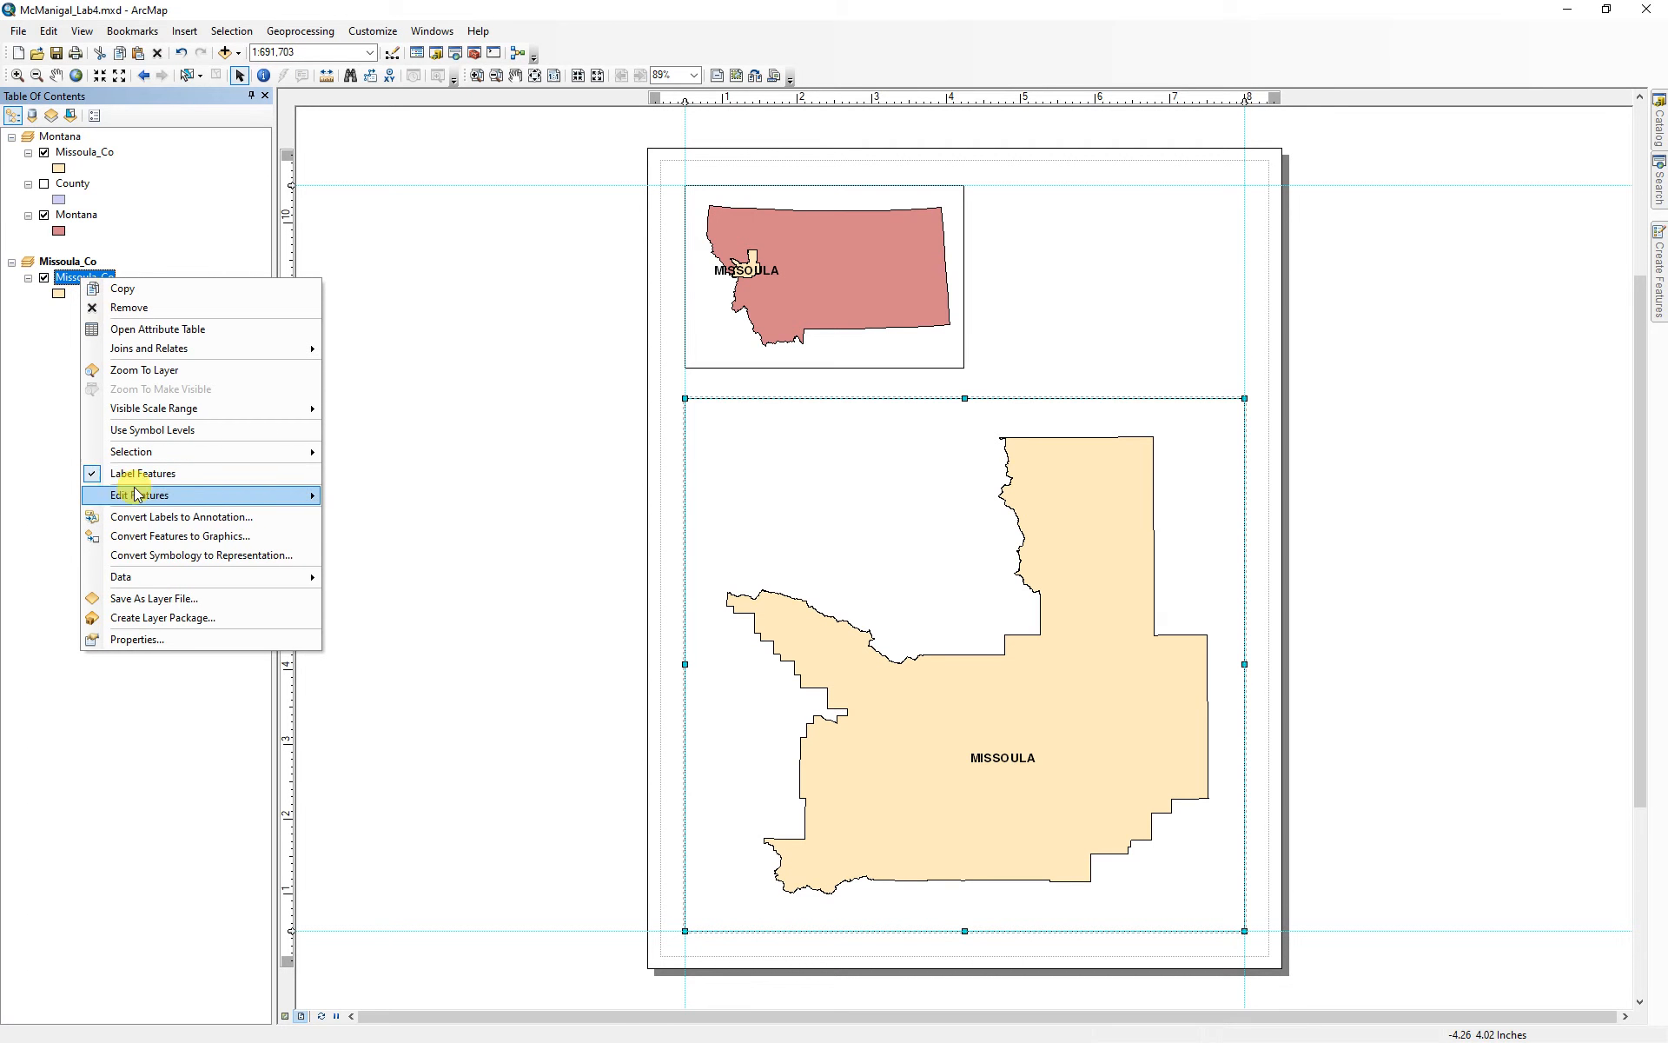
click(144, 475)
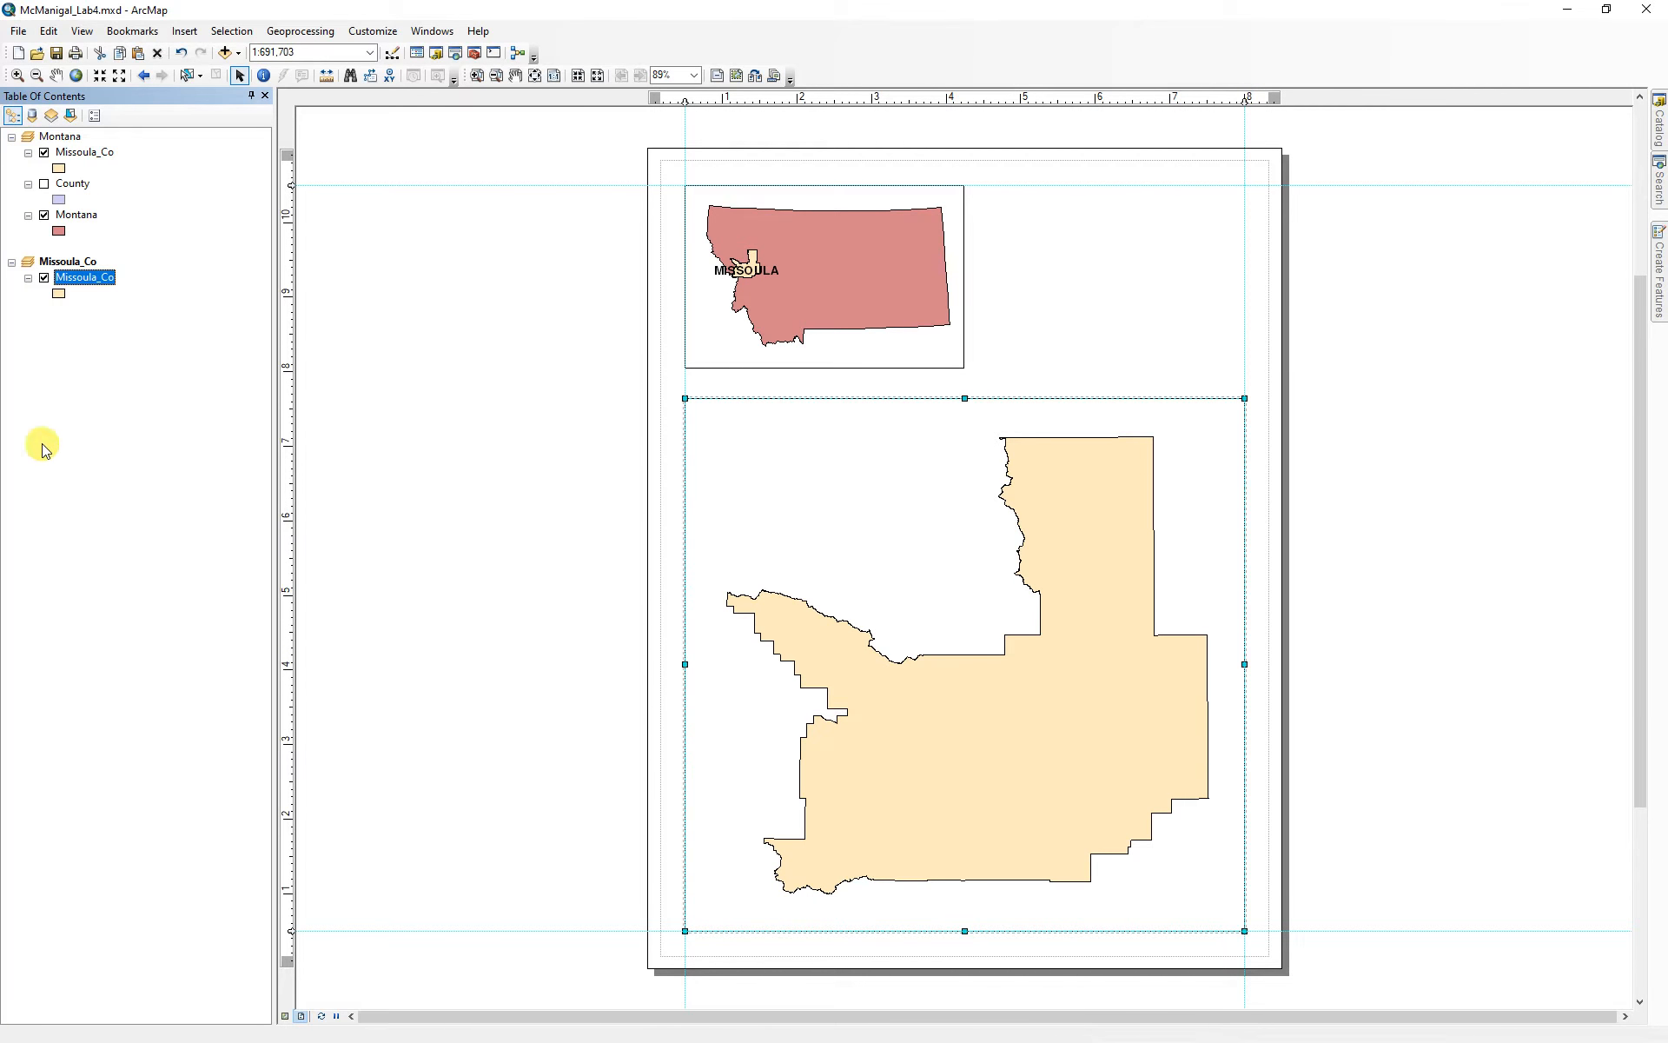
click(56, 54)
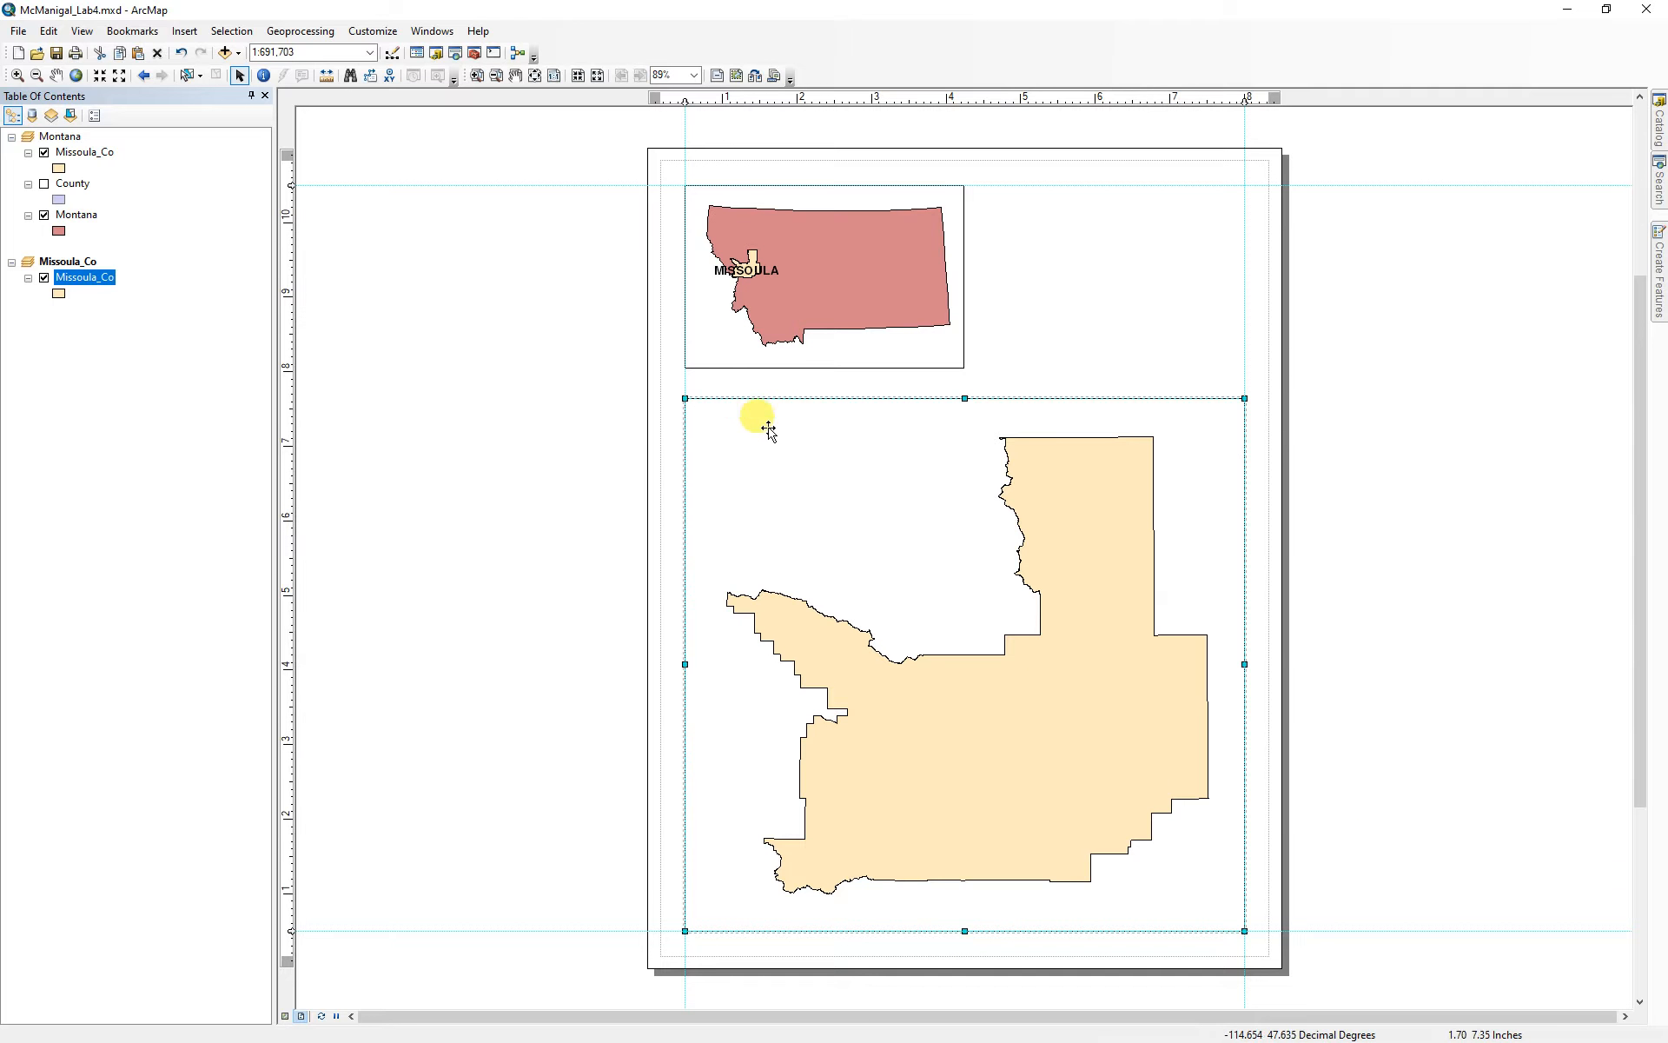
click(506, 301)
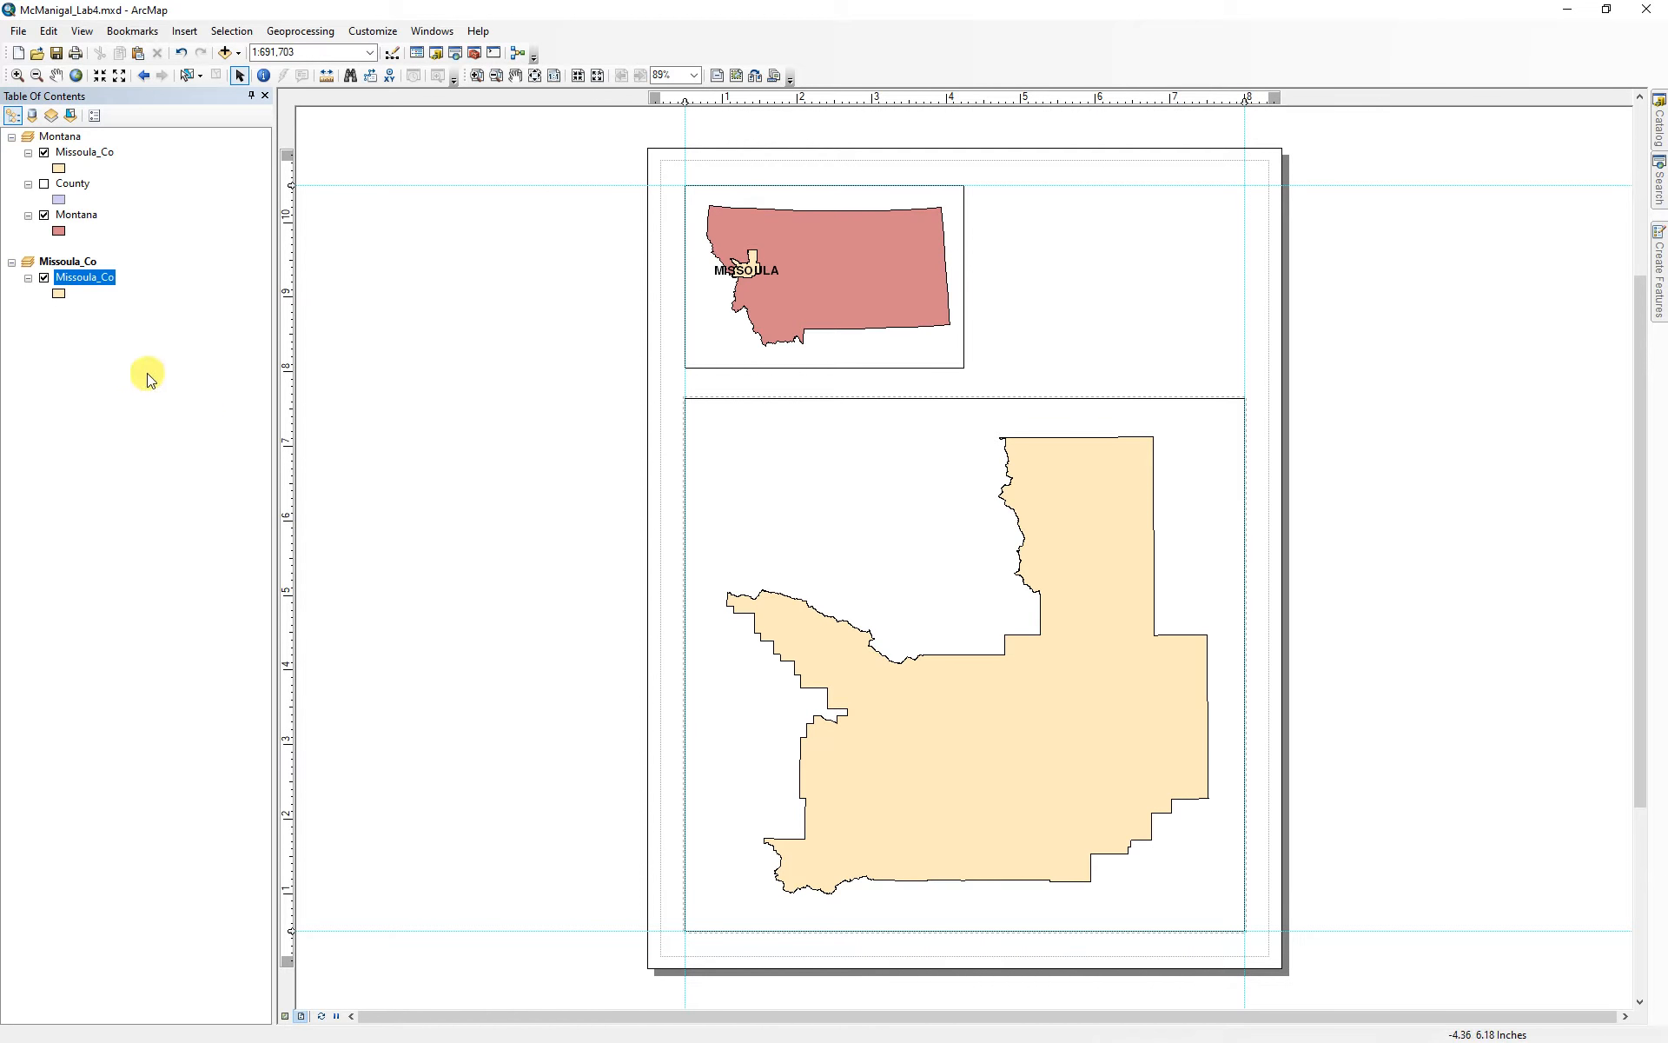
- Add the highways feature class from Montana_Data to the Missoula_Co data frame
click(76, 262)
click(93, 336)
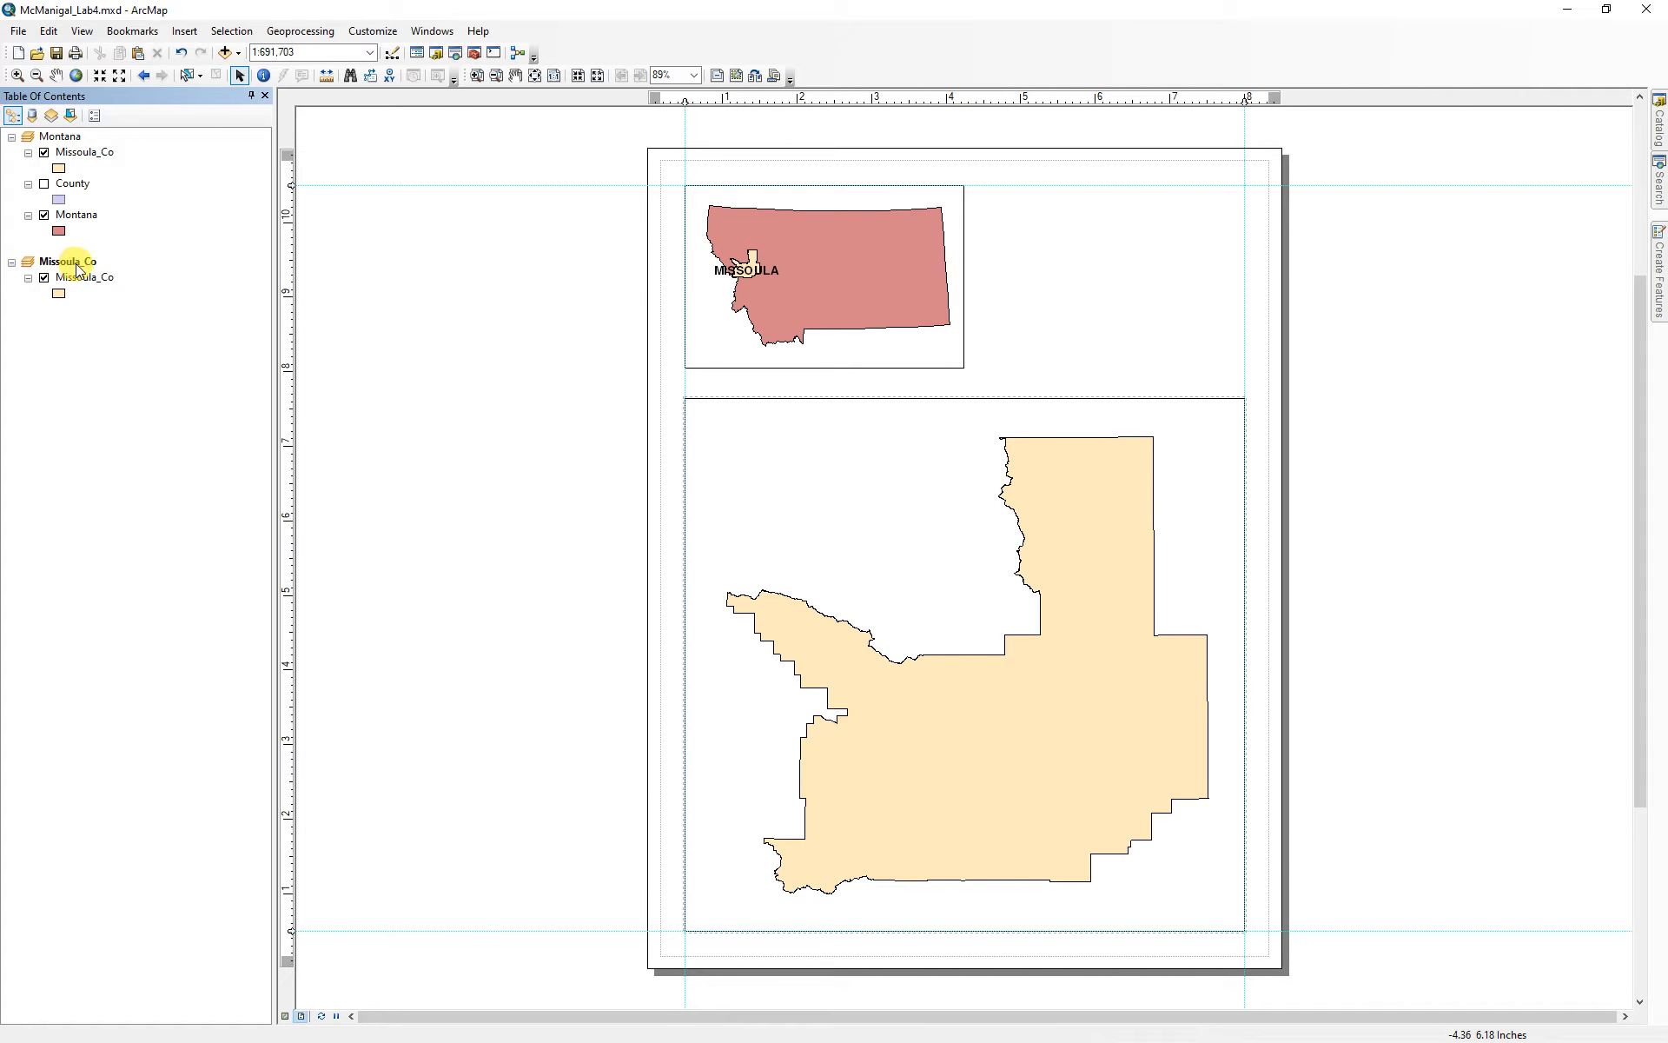
click(224, 52)
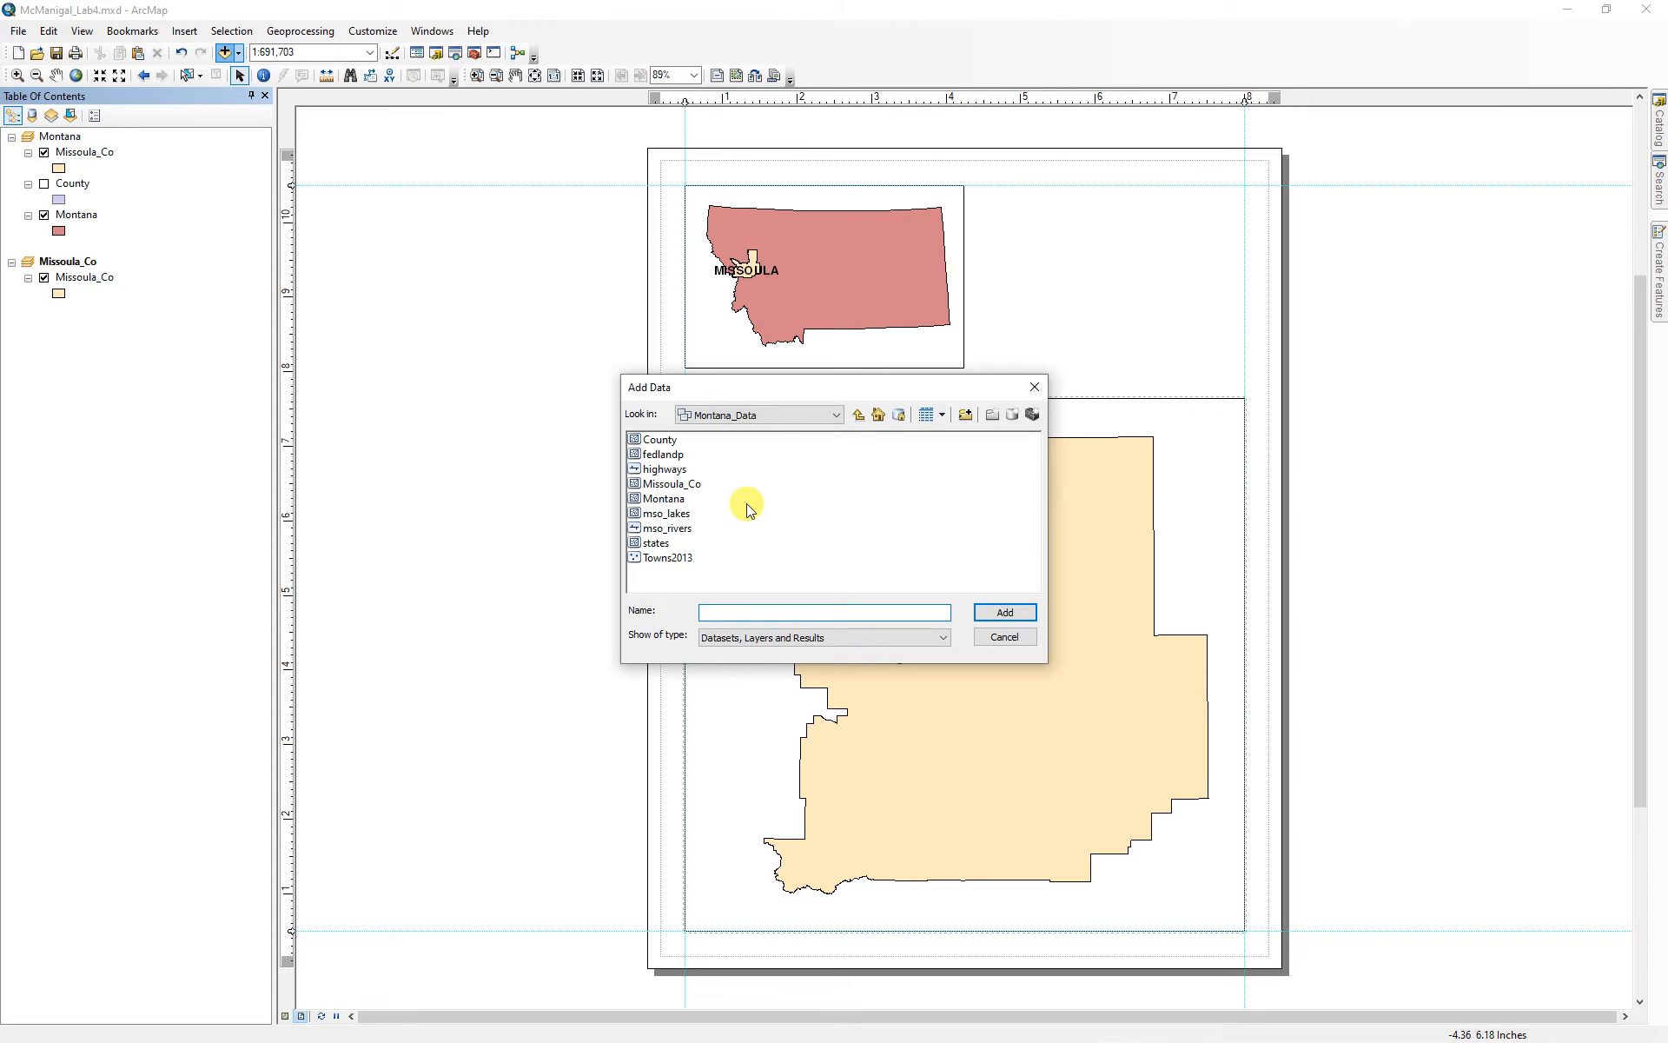
click(661, 469)
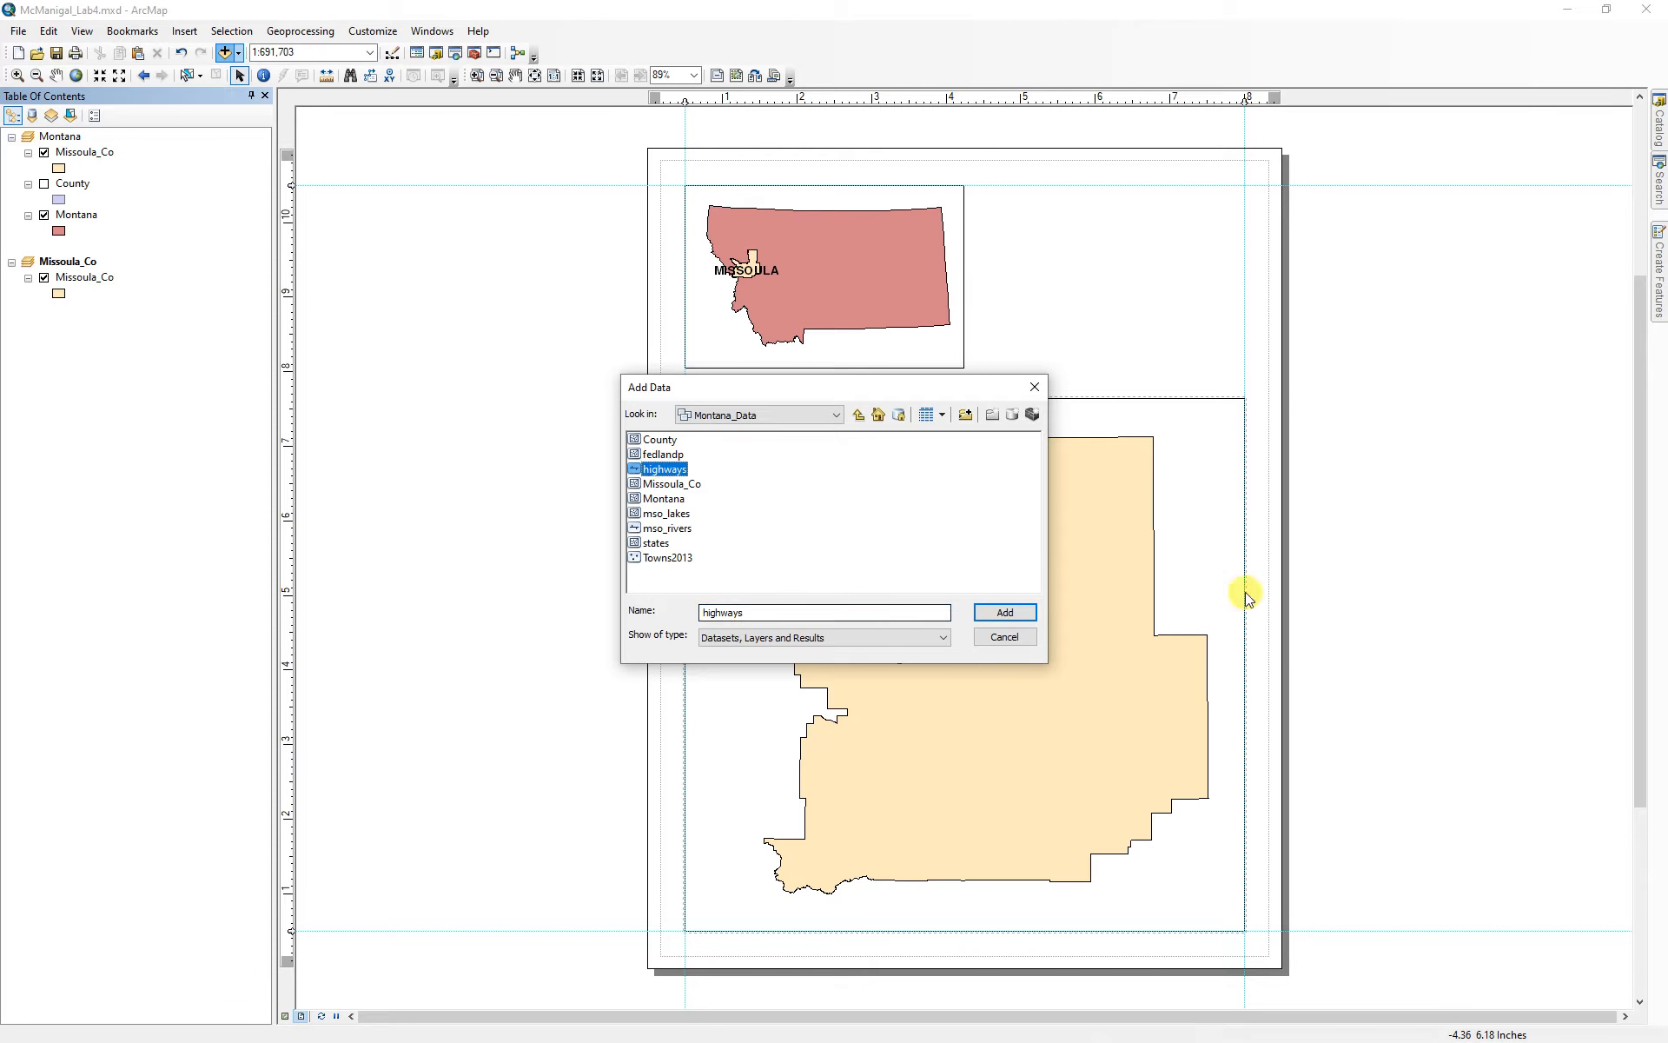
click(1001, 614)
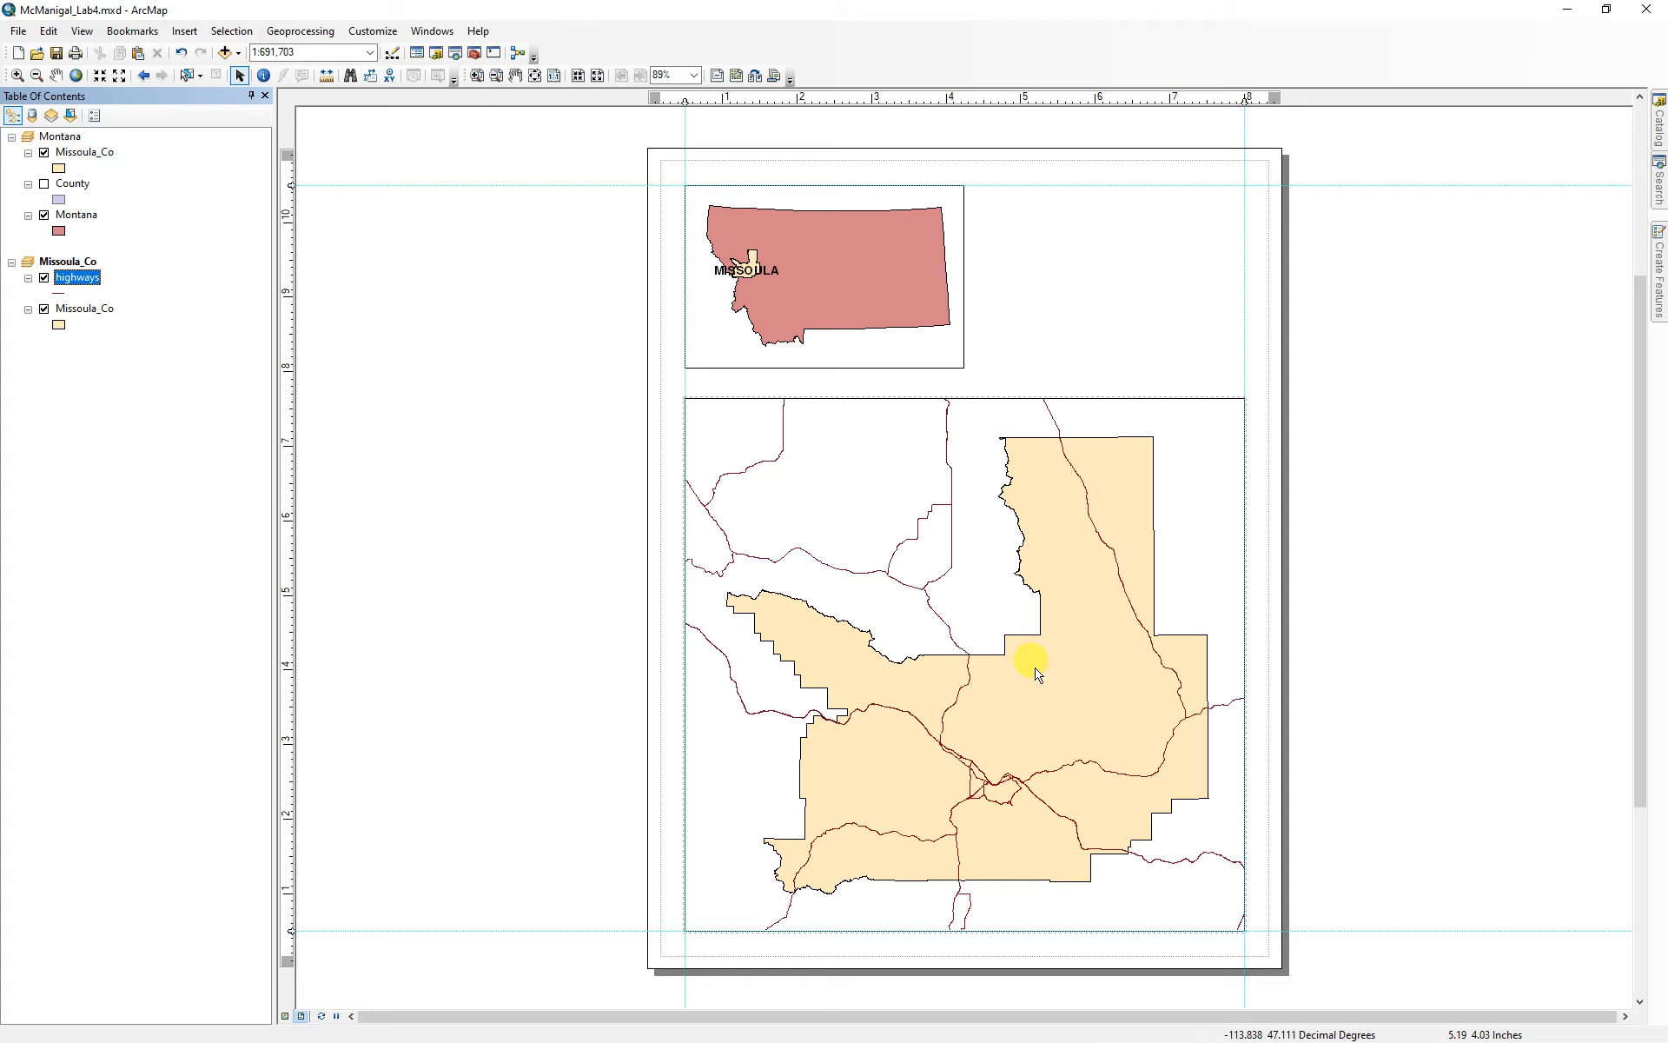
- Set the Missoula_Co data frame to clip to shape, using the outline of all Missoula_Co layer features
double_click(52, 263)
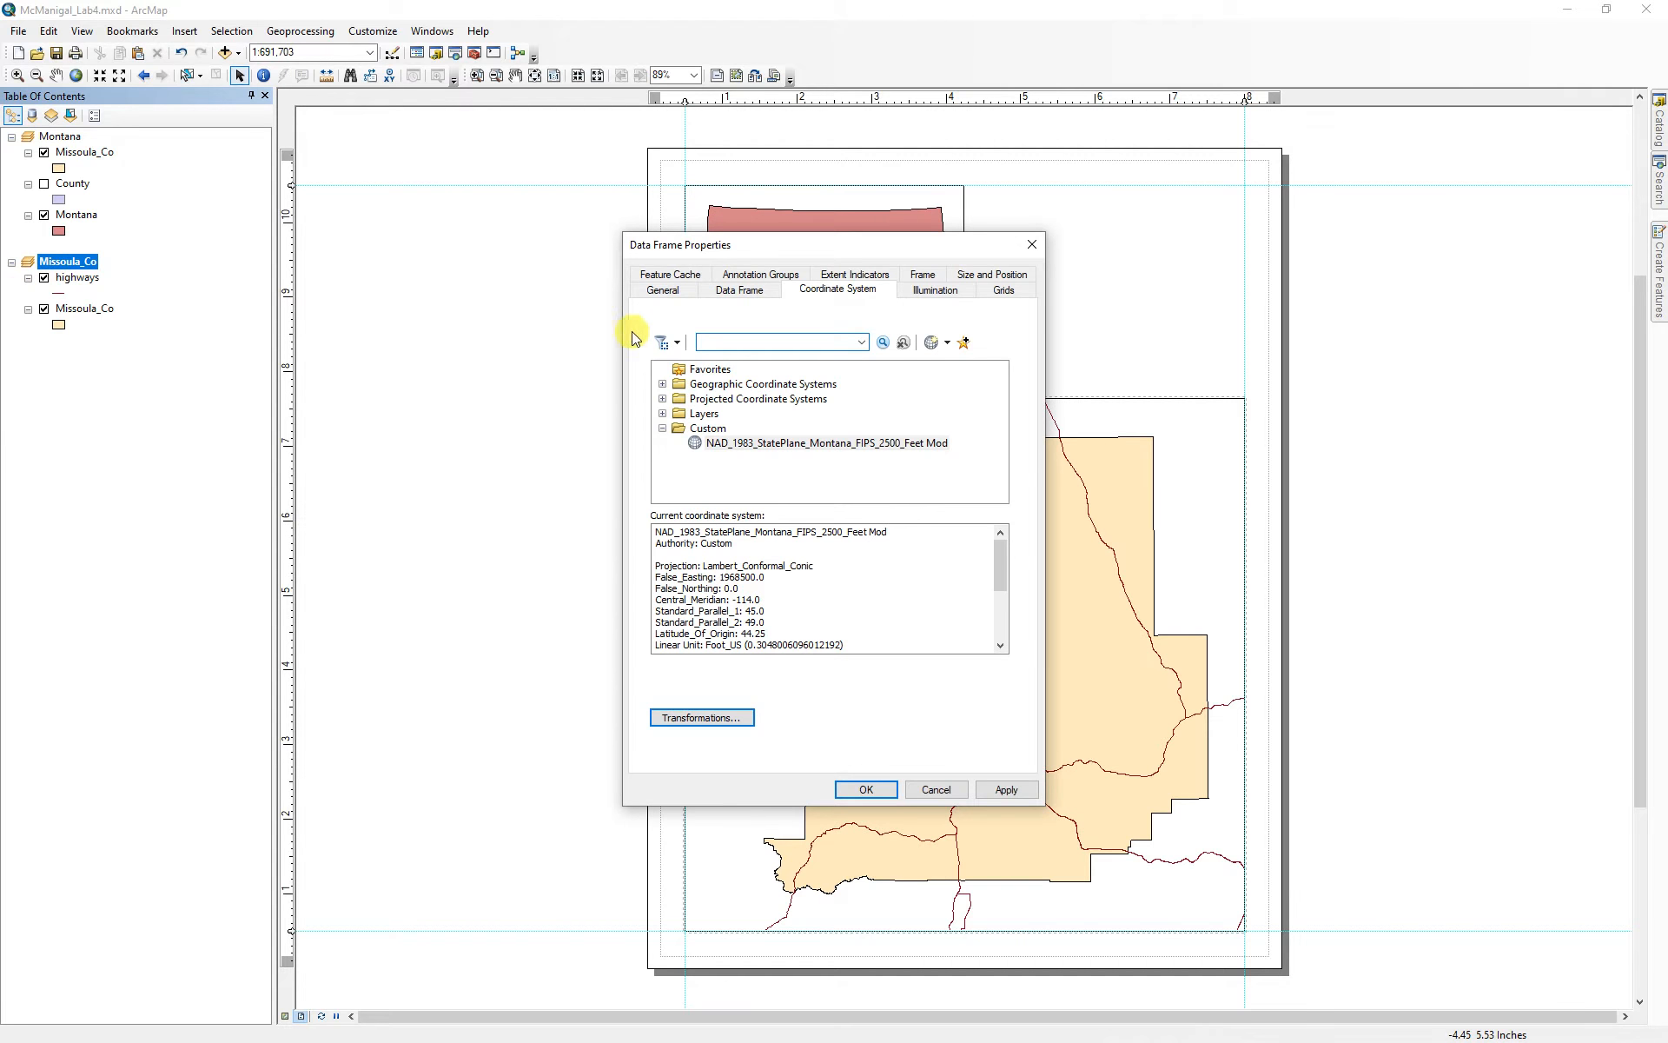
click(664, 296)
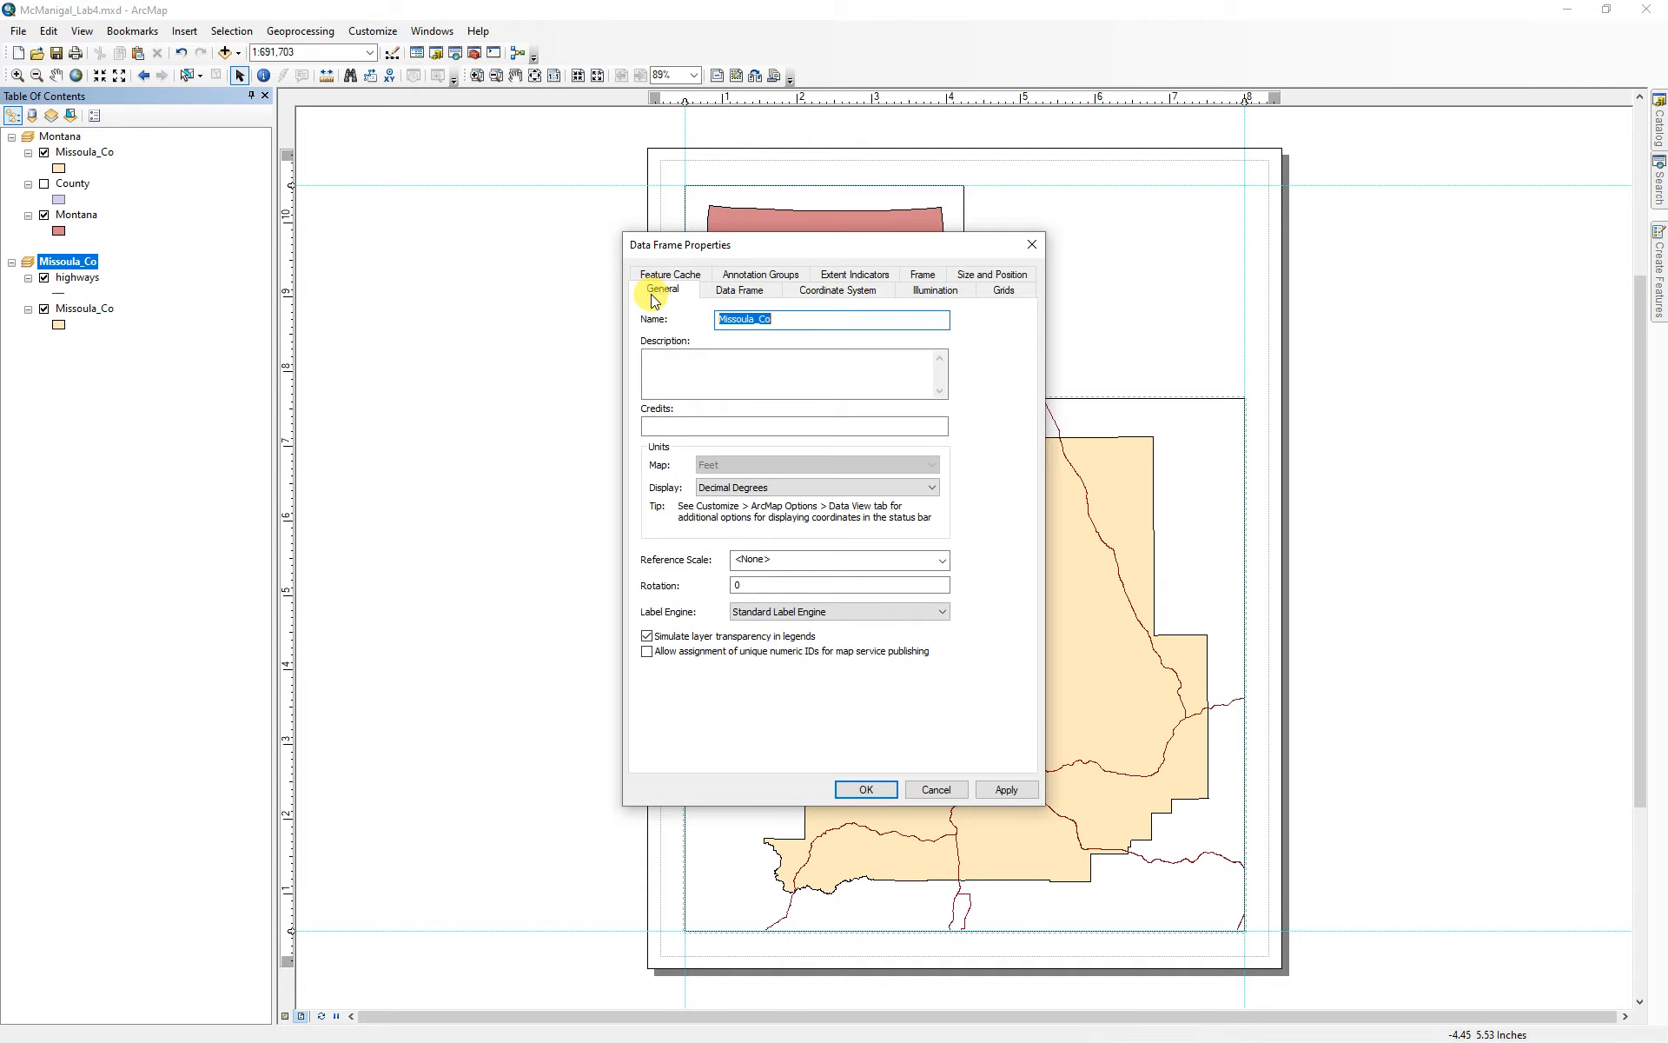
click(751, 294)
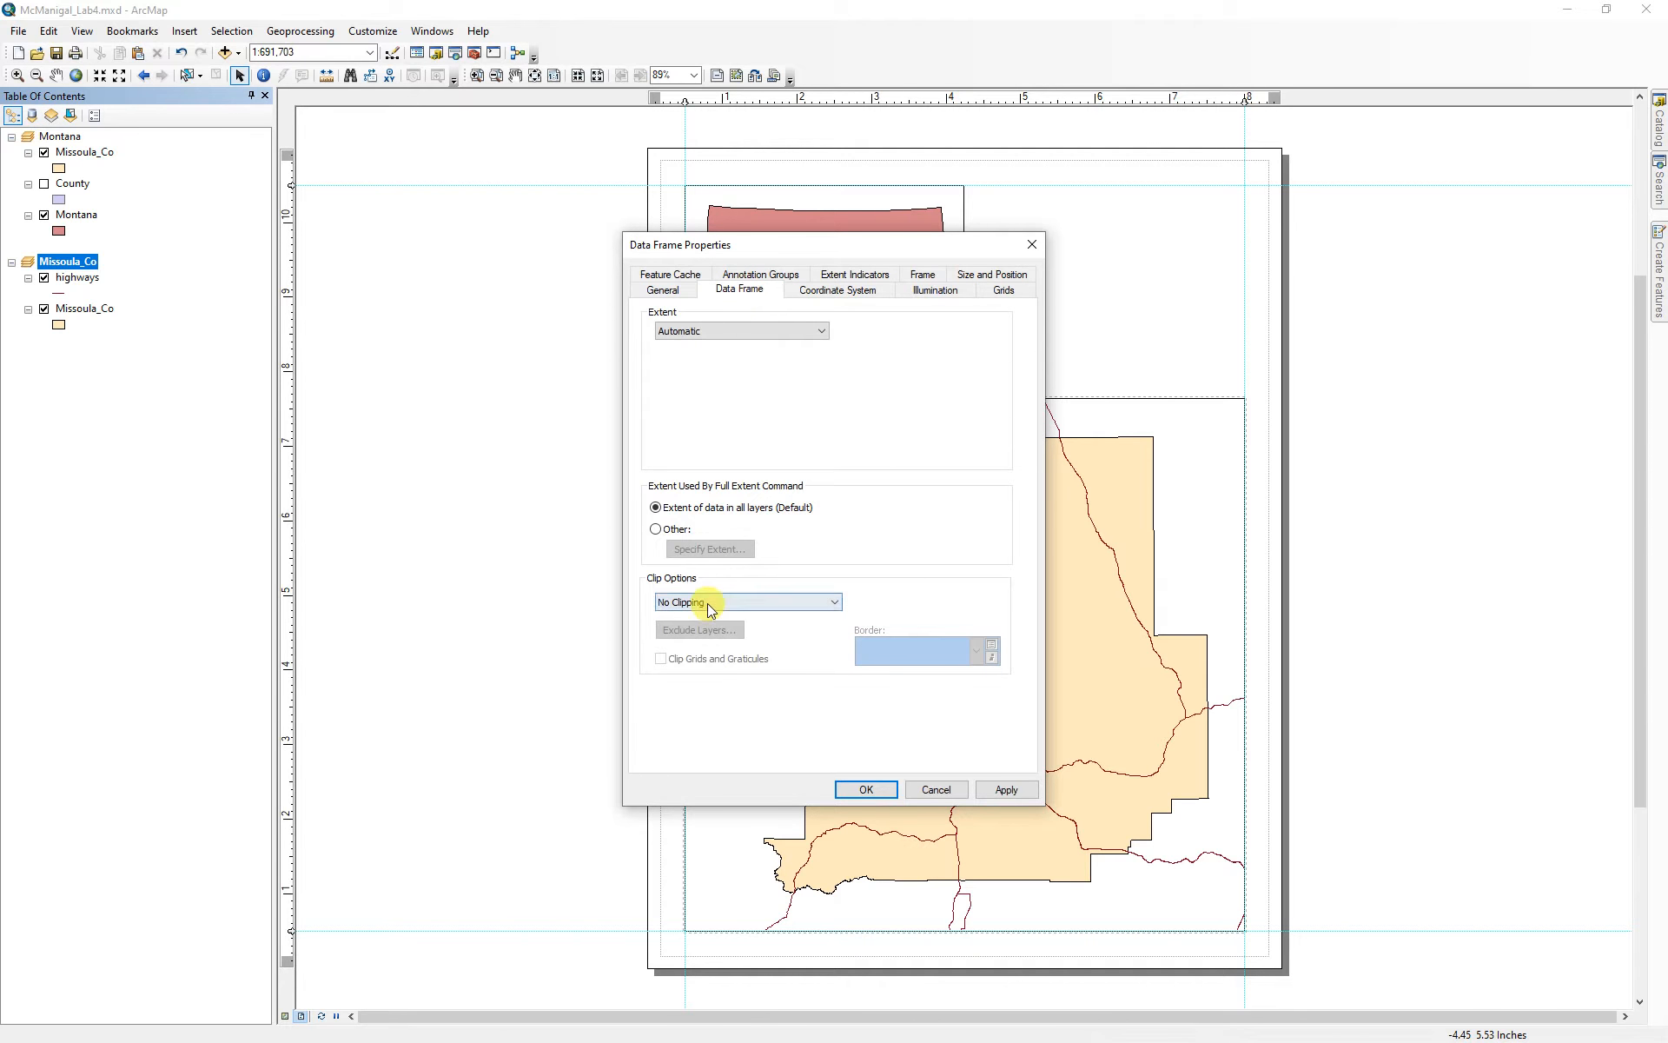
click(743, 601)
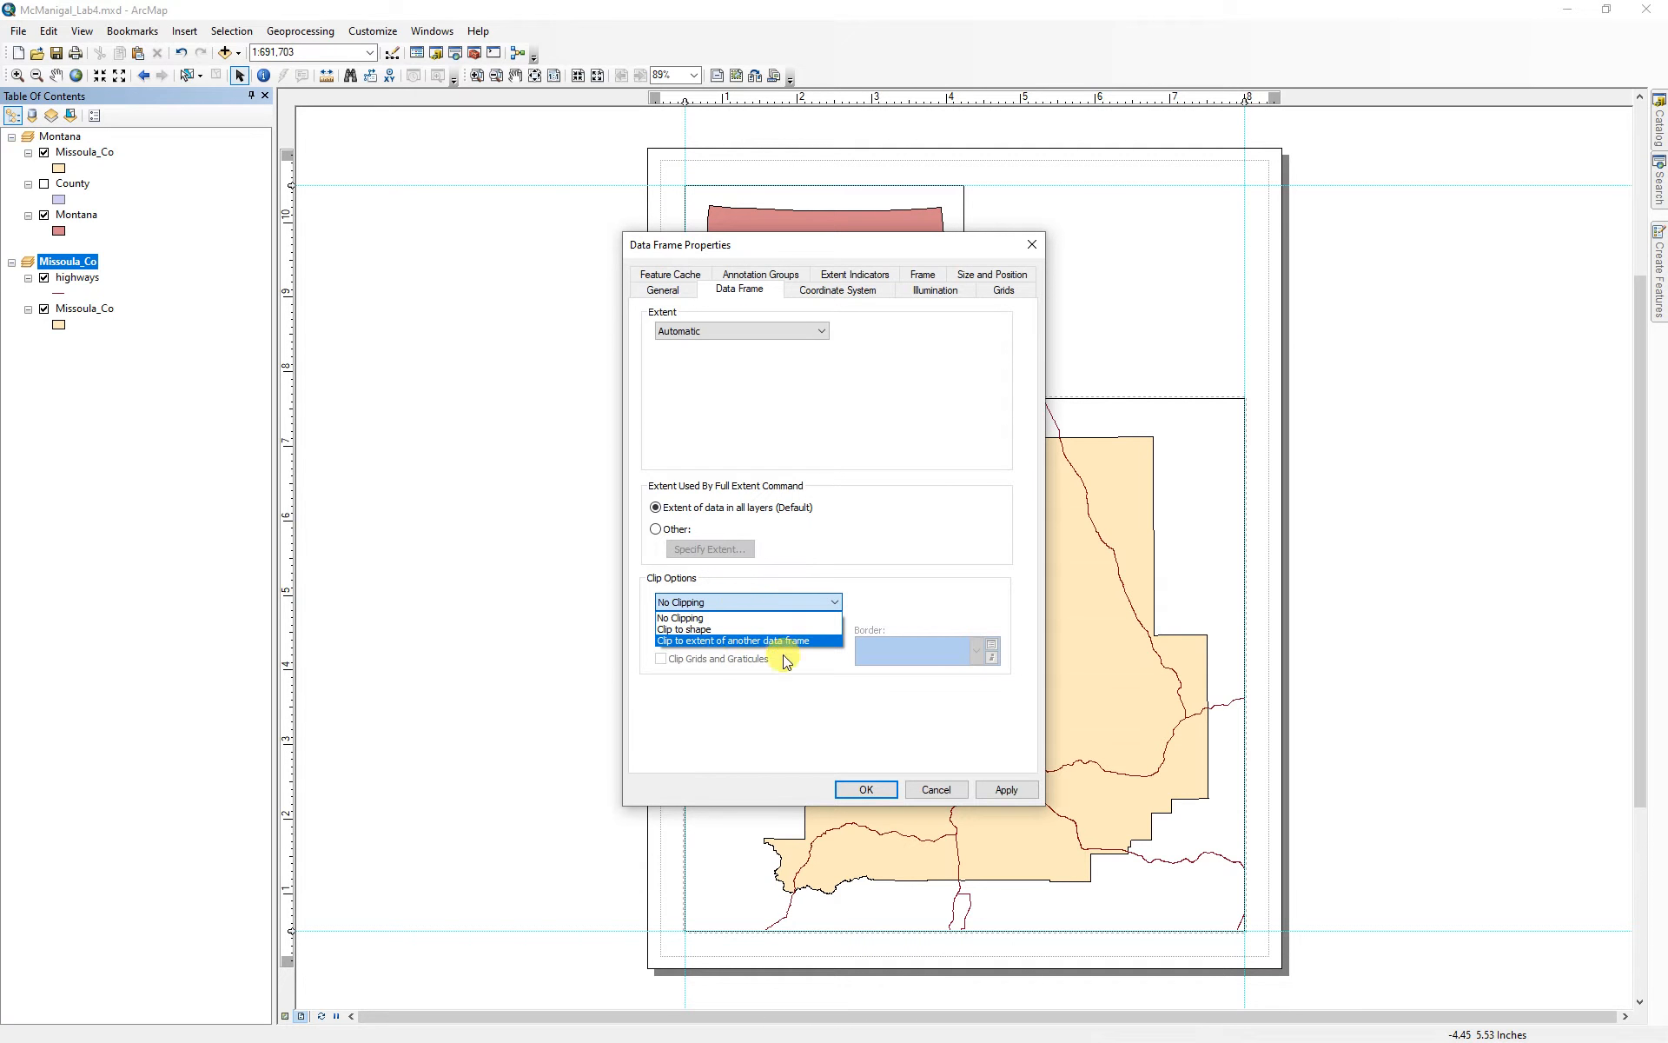
click(698, 629)
click(896, 601)
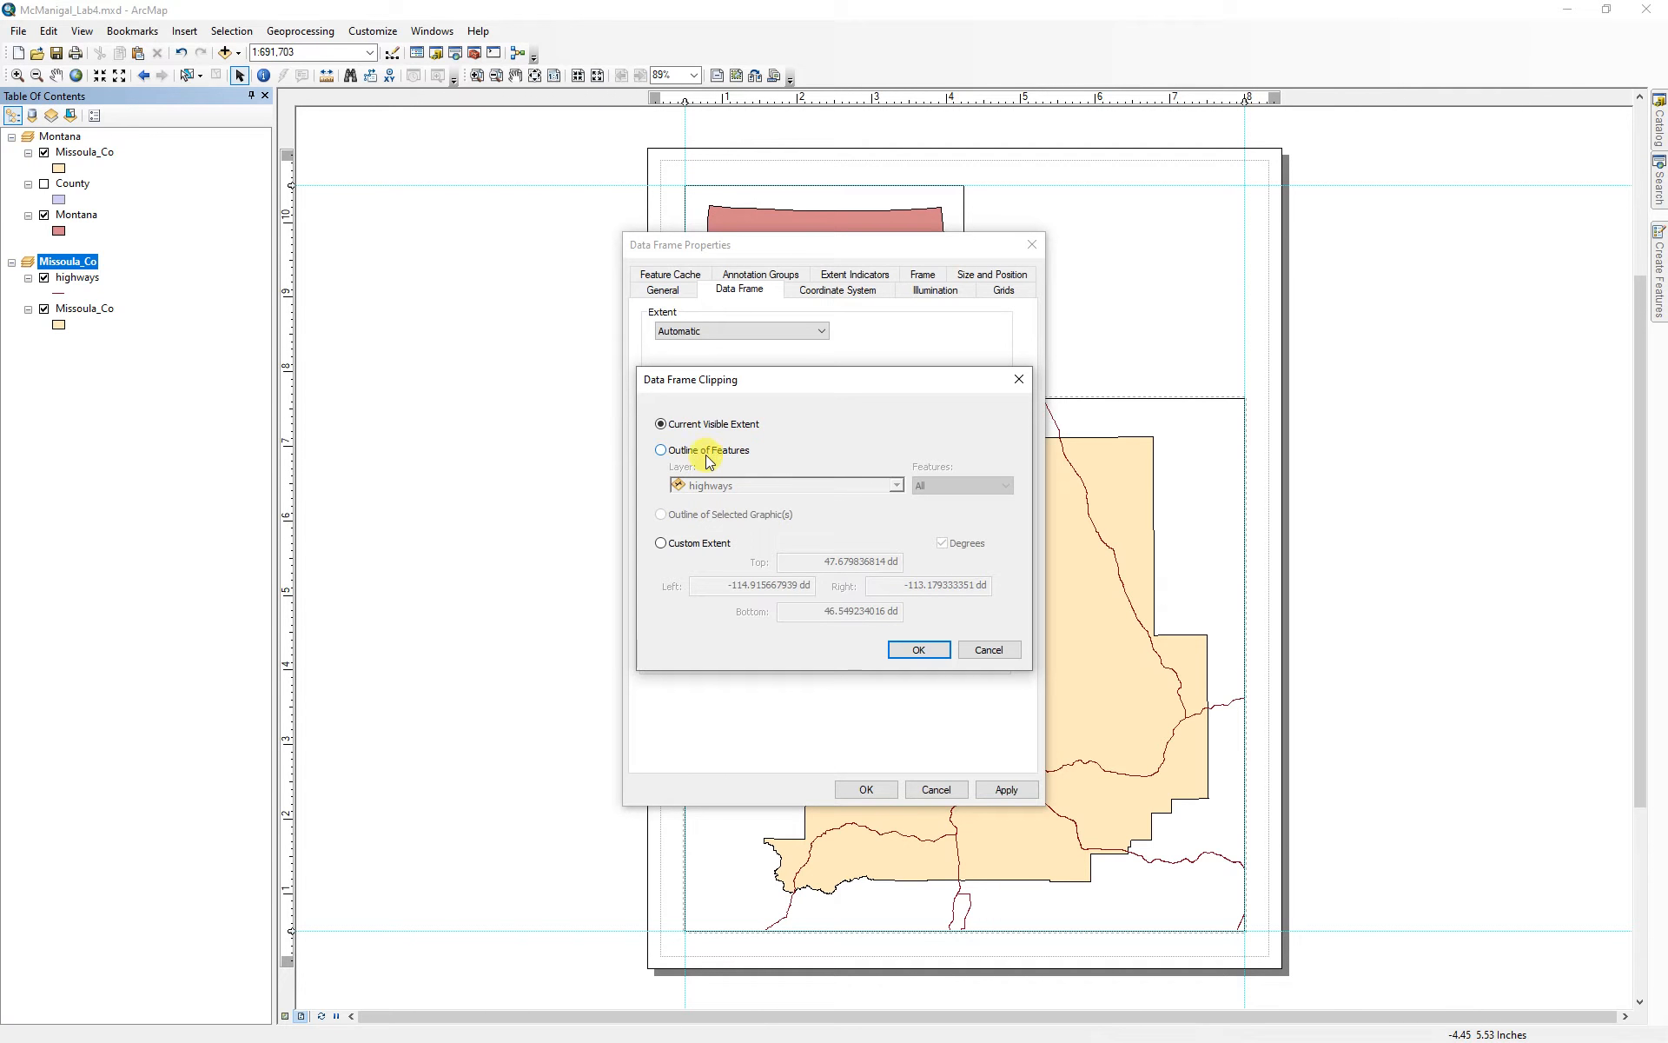
click(666, 457)
click(895, 484)
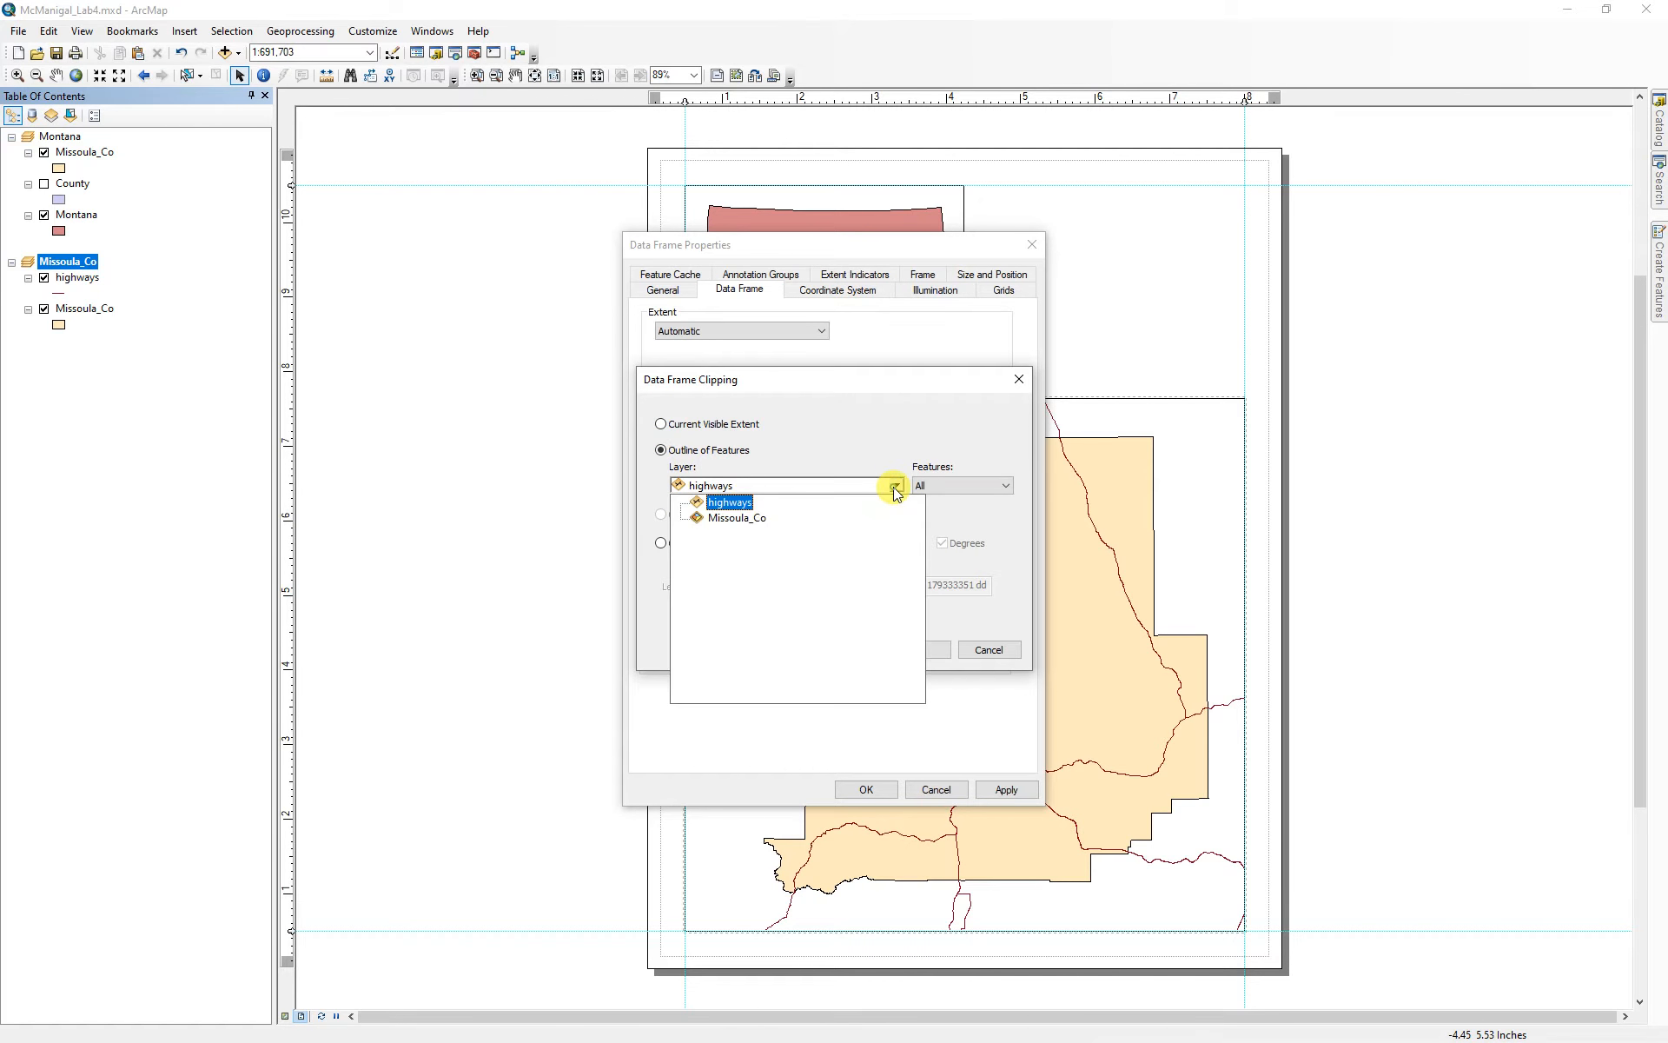
click(740, 517)
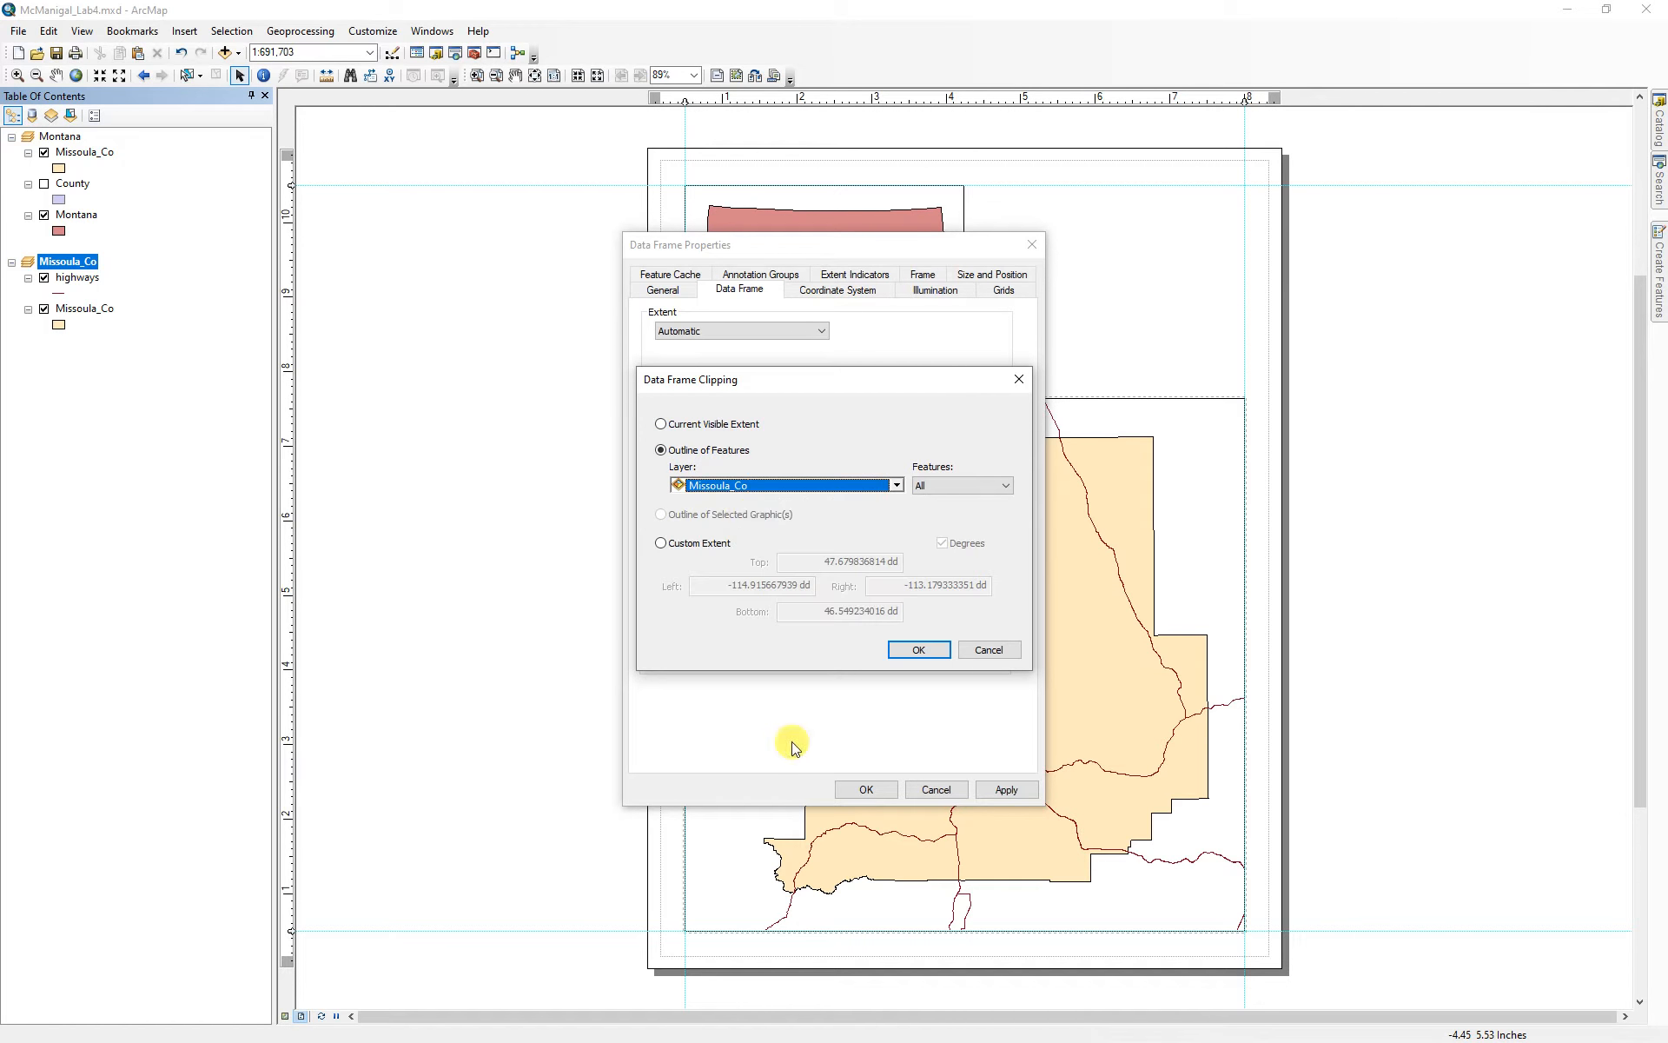
click(919, 651)
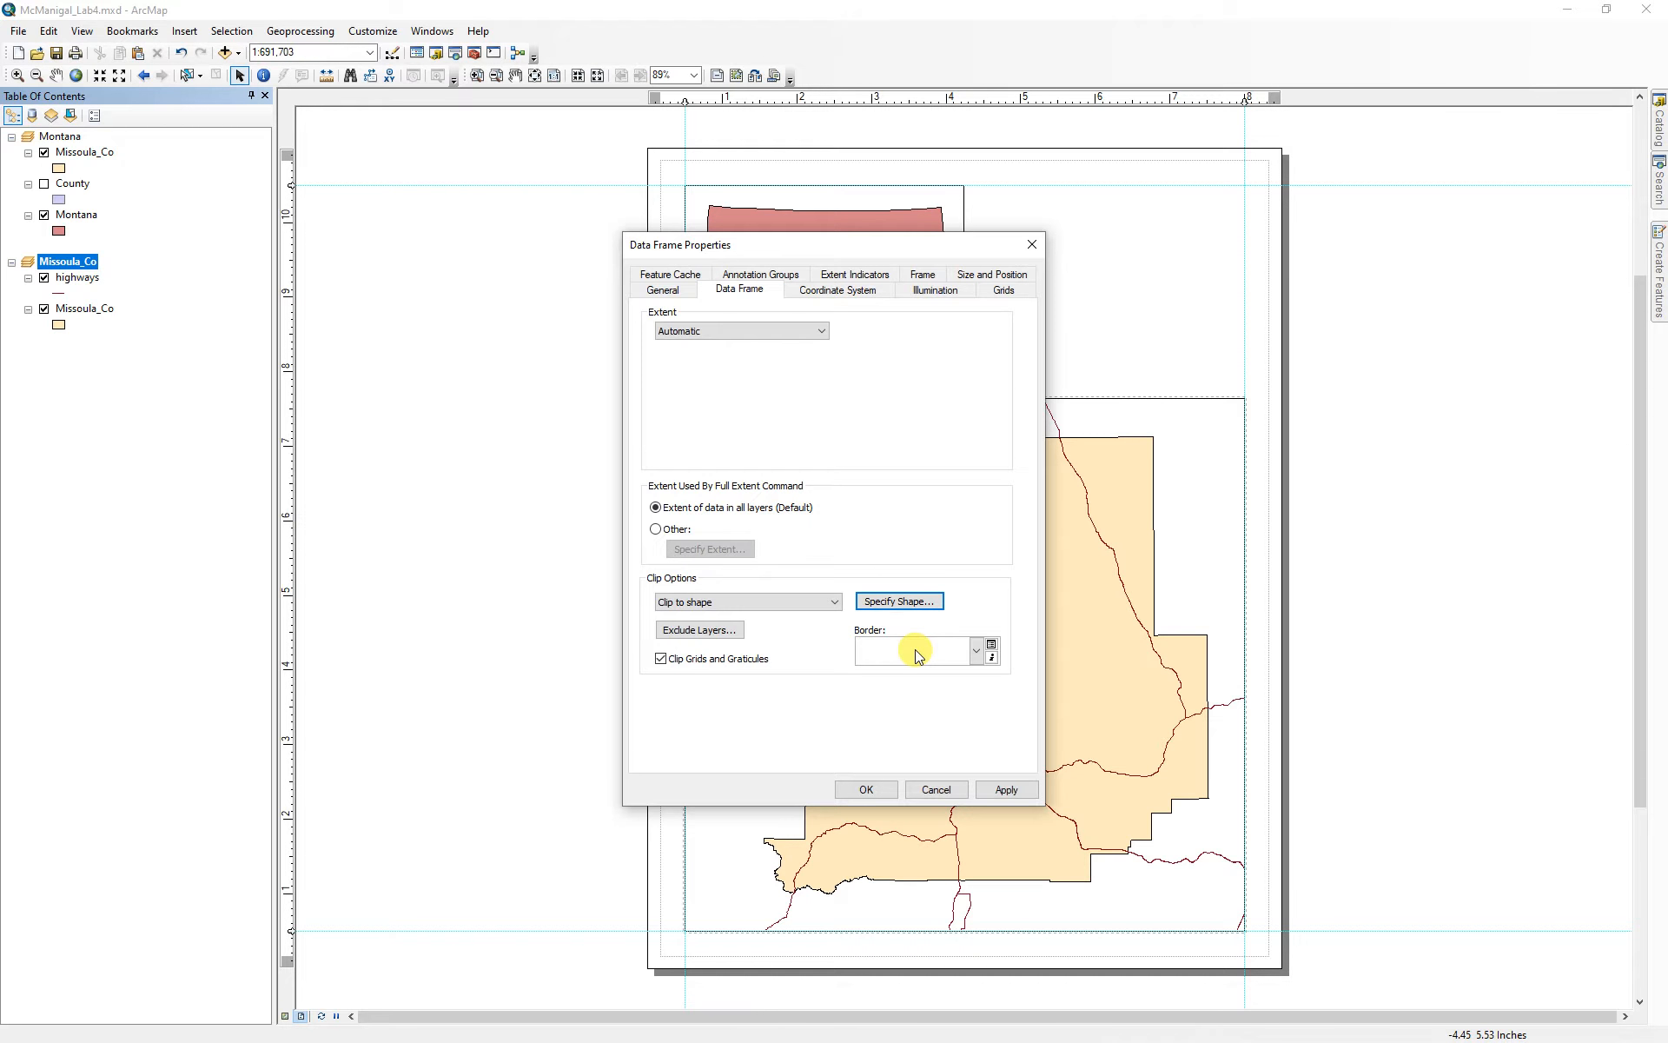
- Exclude the Missoula_Co layer from the clipping and apply the data frame settings
click(705, 630)
click(705, 423)
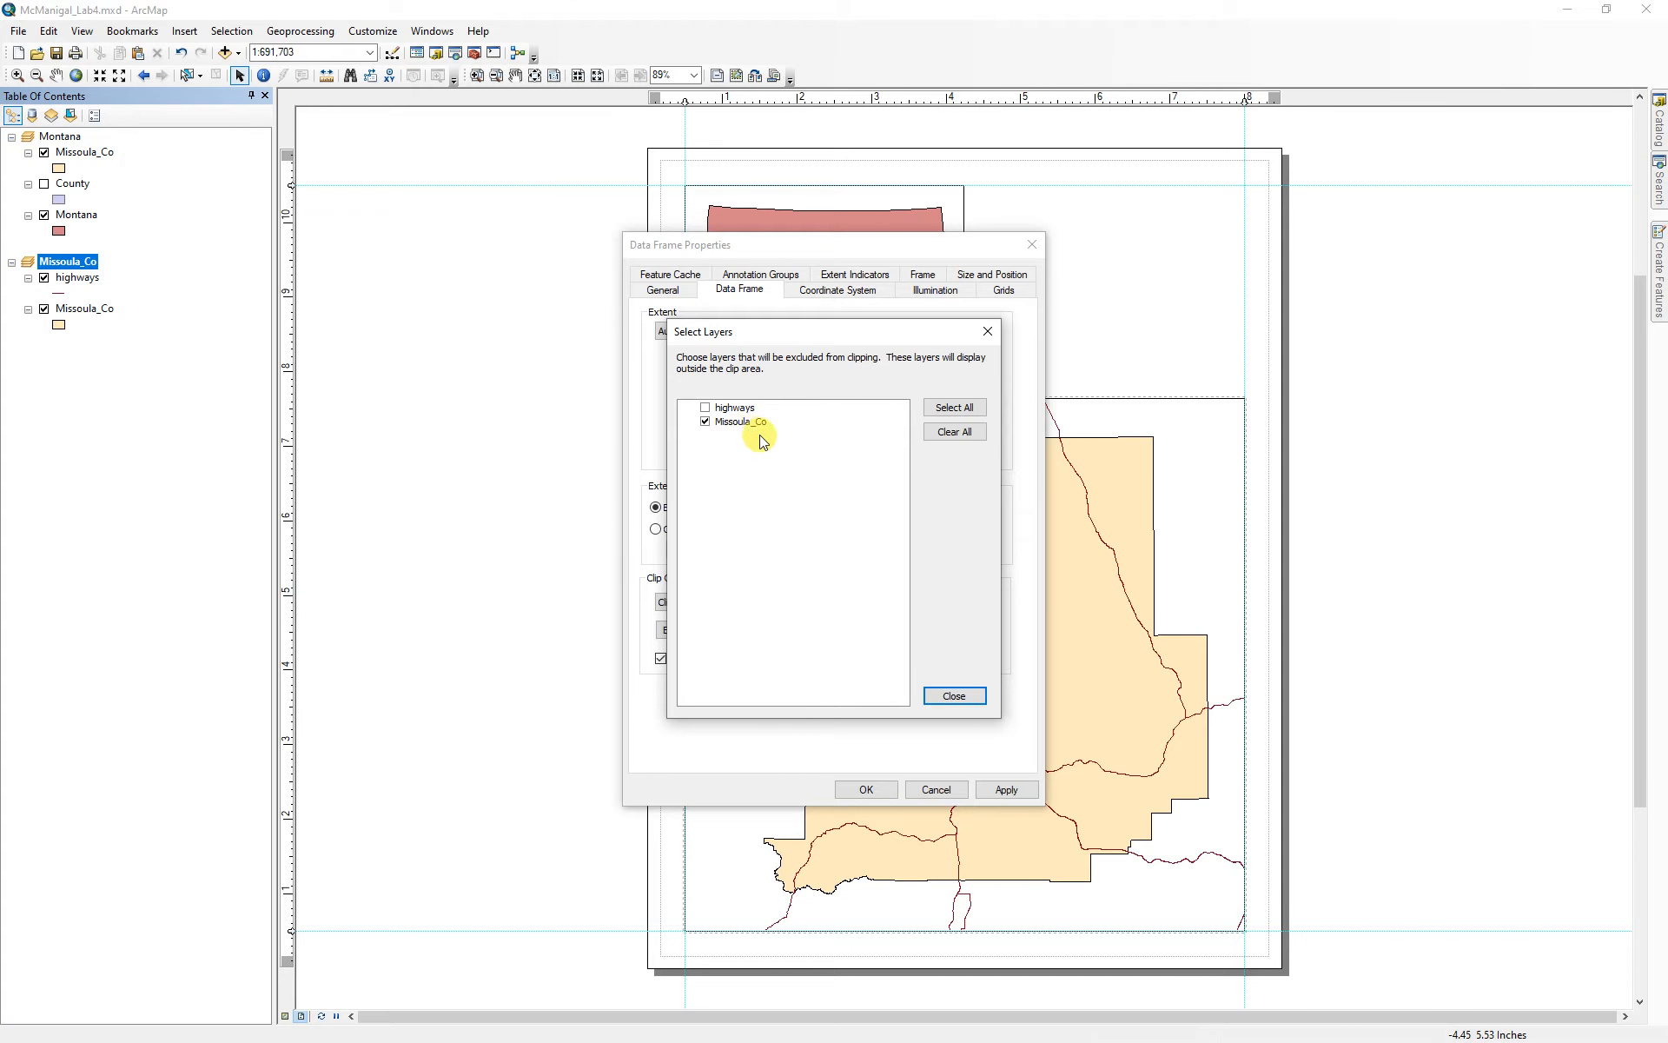
click(954, 695)
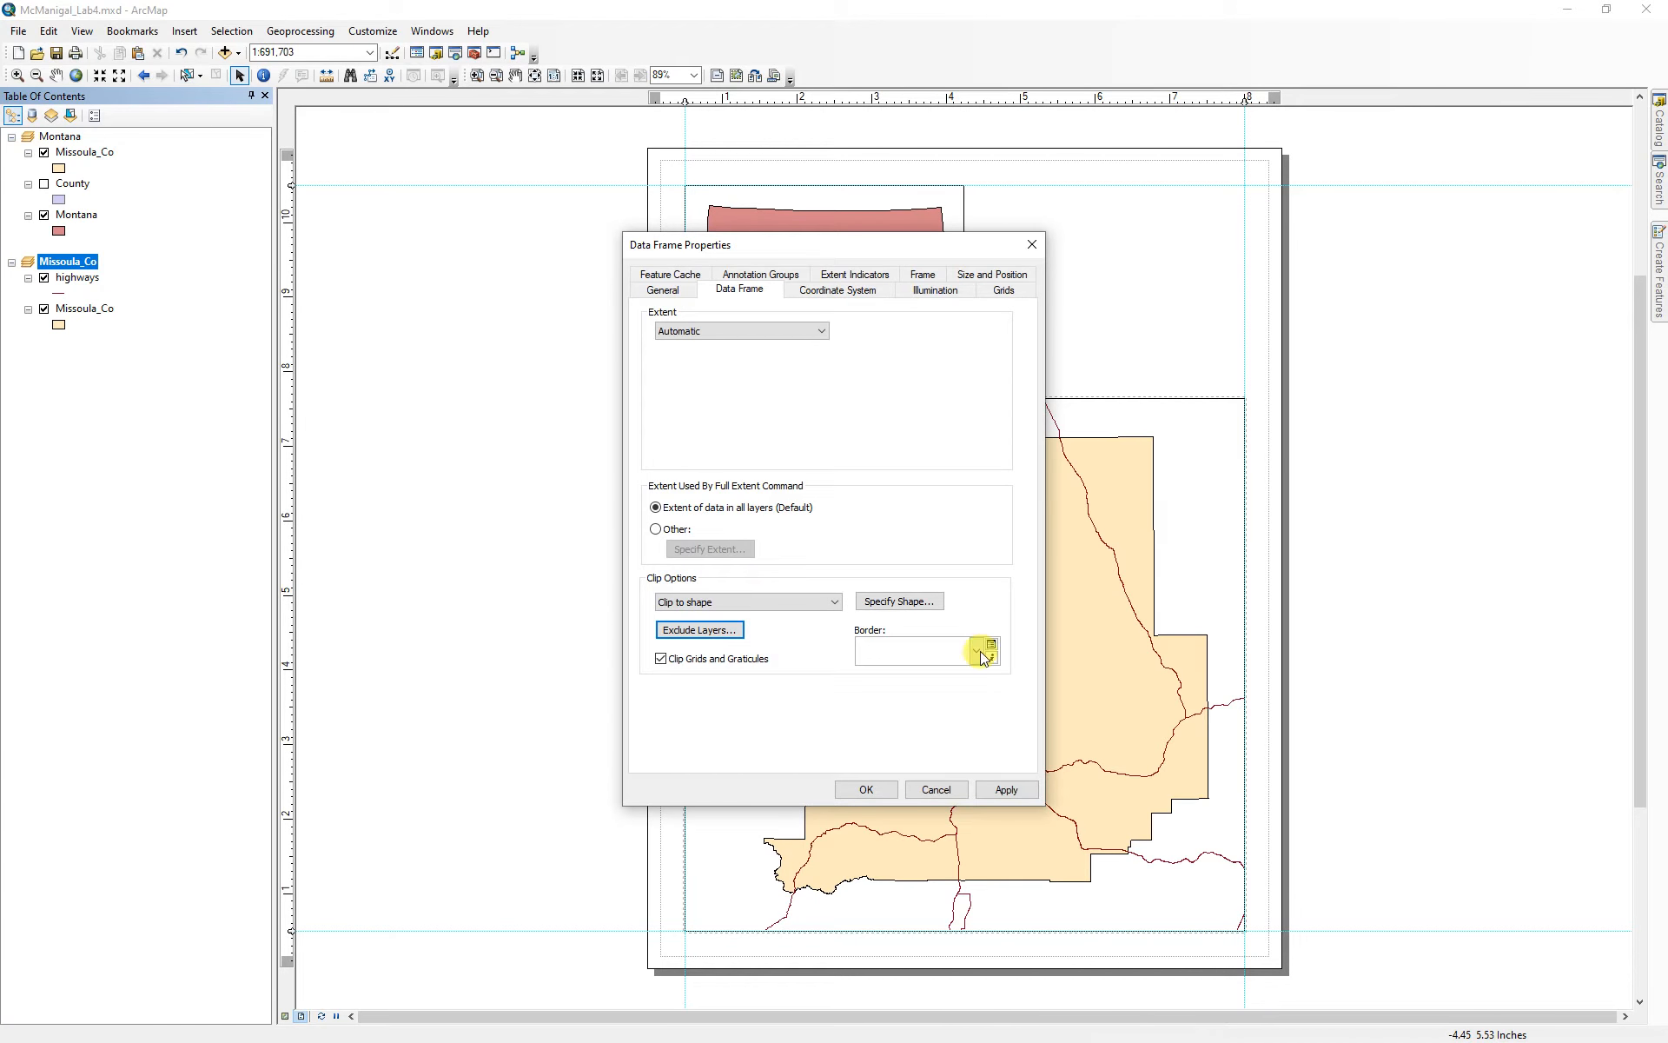
click(865, 789)
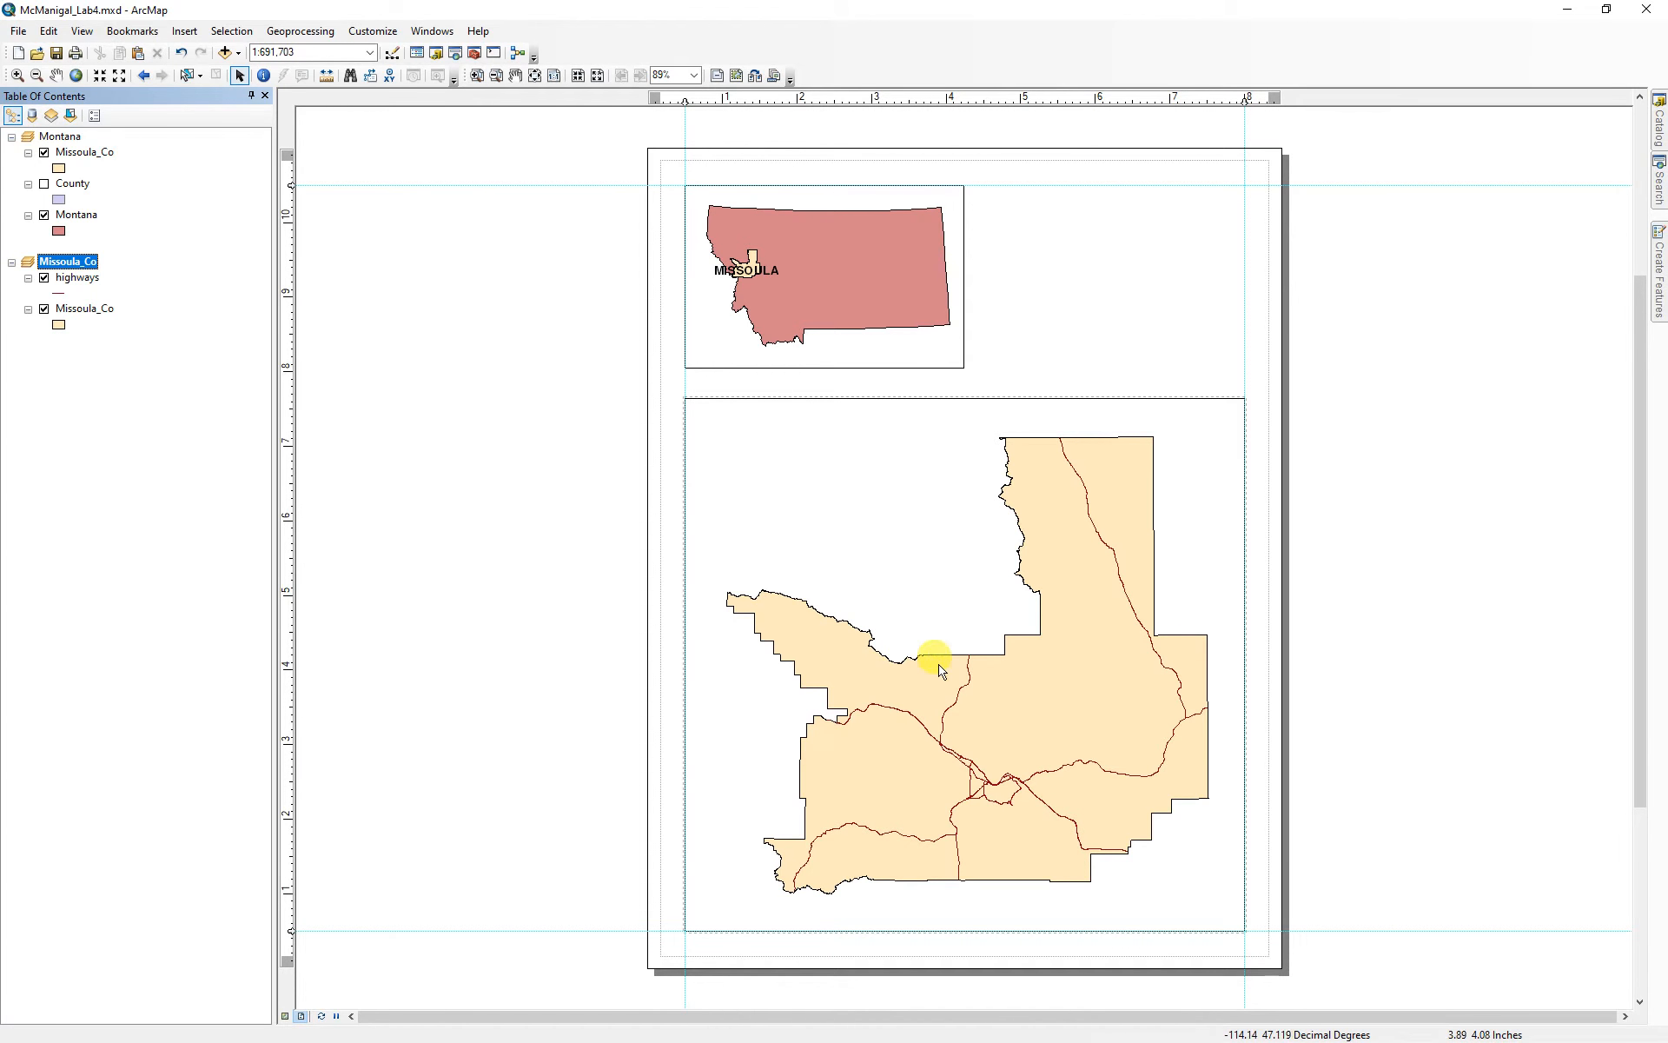
- Add the fedlandp, mso_lakes, mso_rivers and Towns2013 datasets from Montana_Data to the Missoula_Co data frame
click(225, 52)
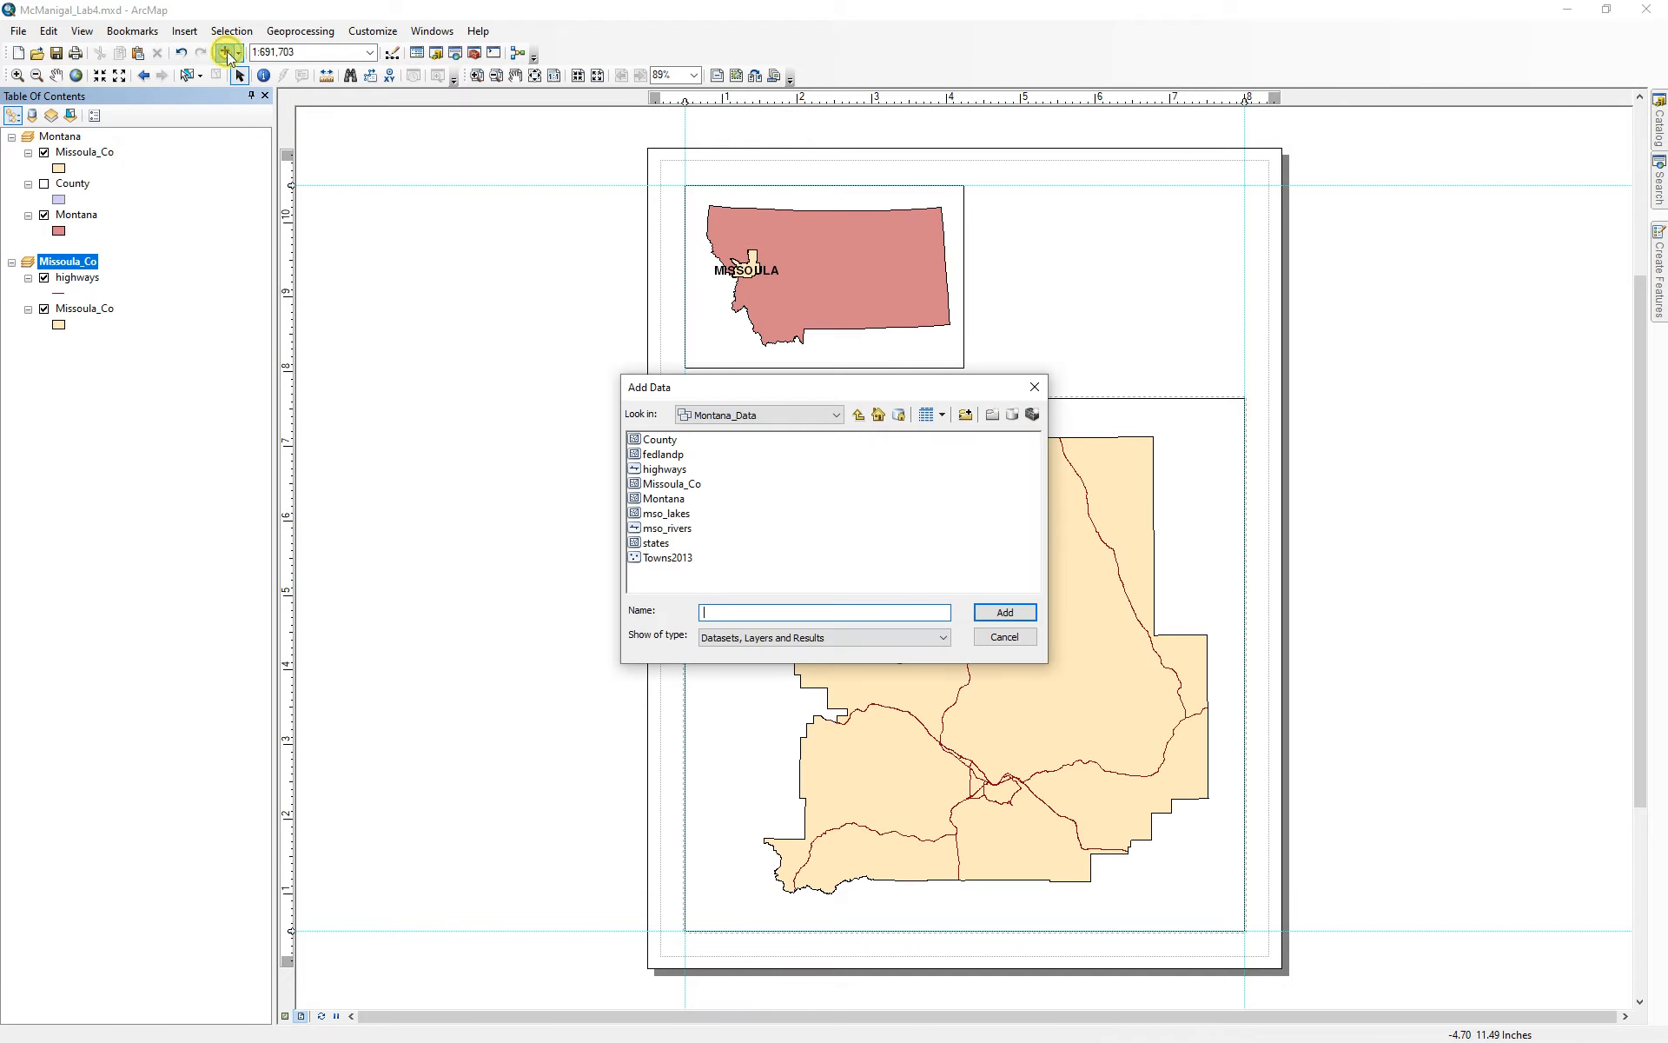
click(663, 459)
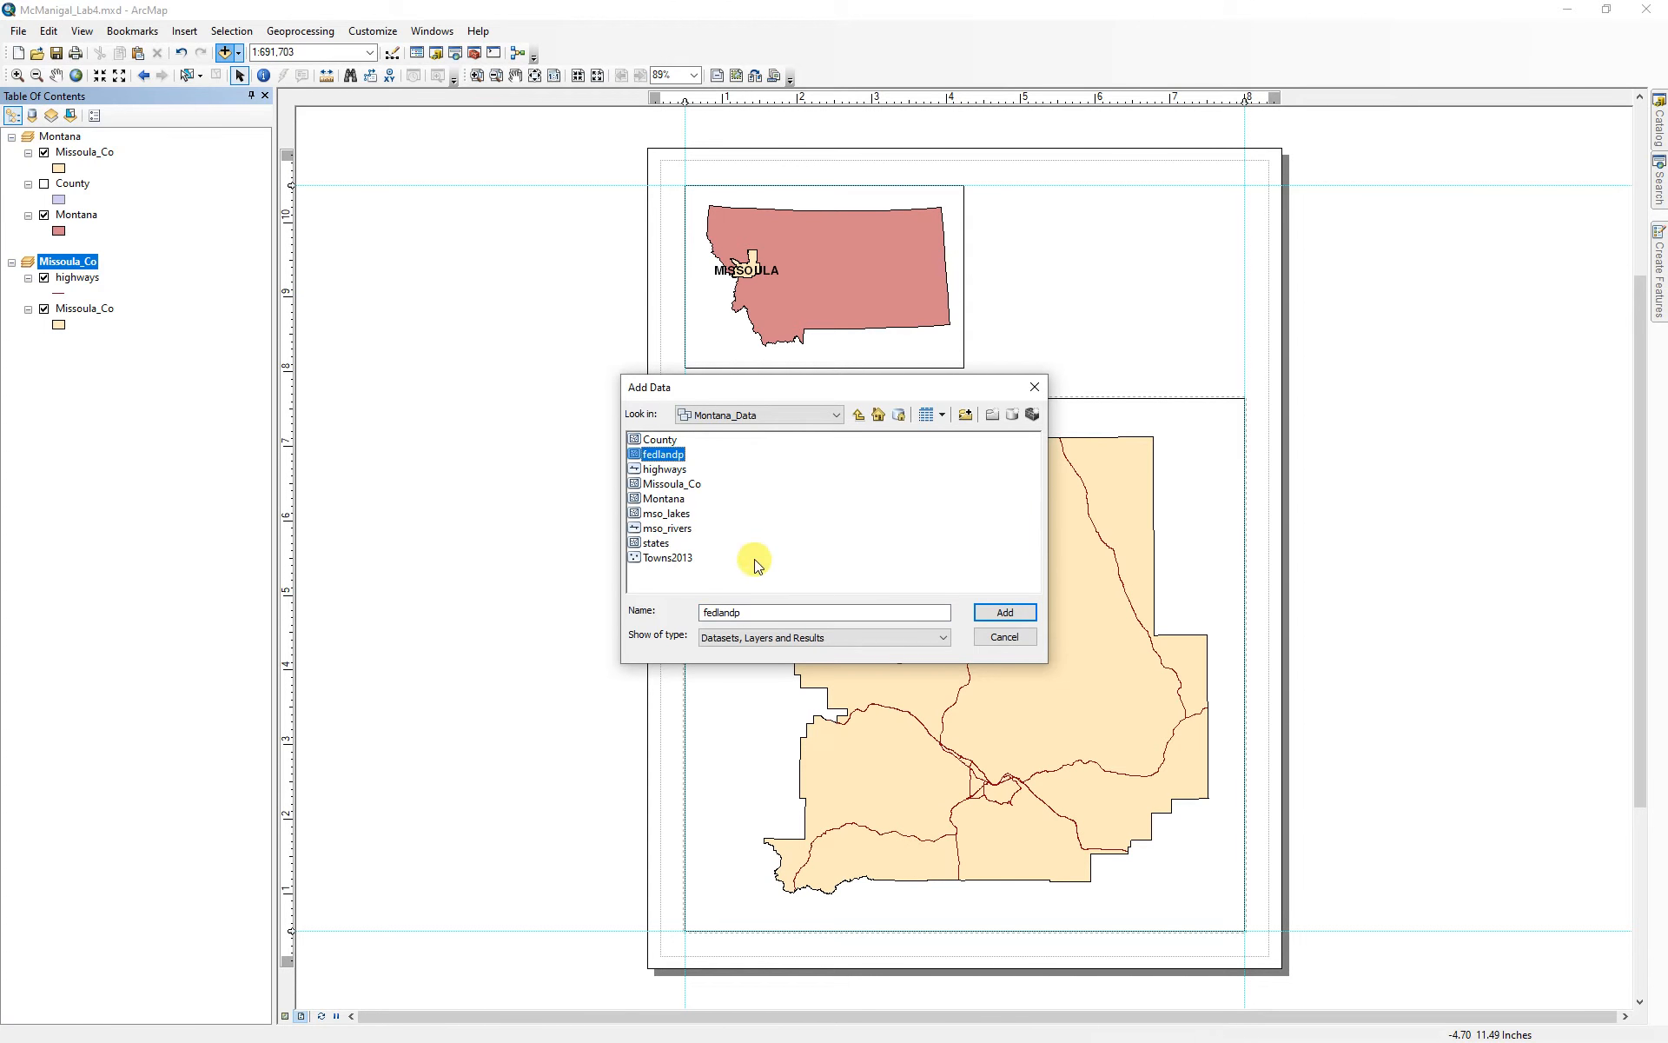
ctrl+click(660, 513)
ctrl+click(682, 529)
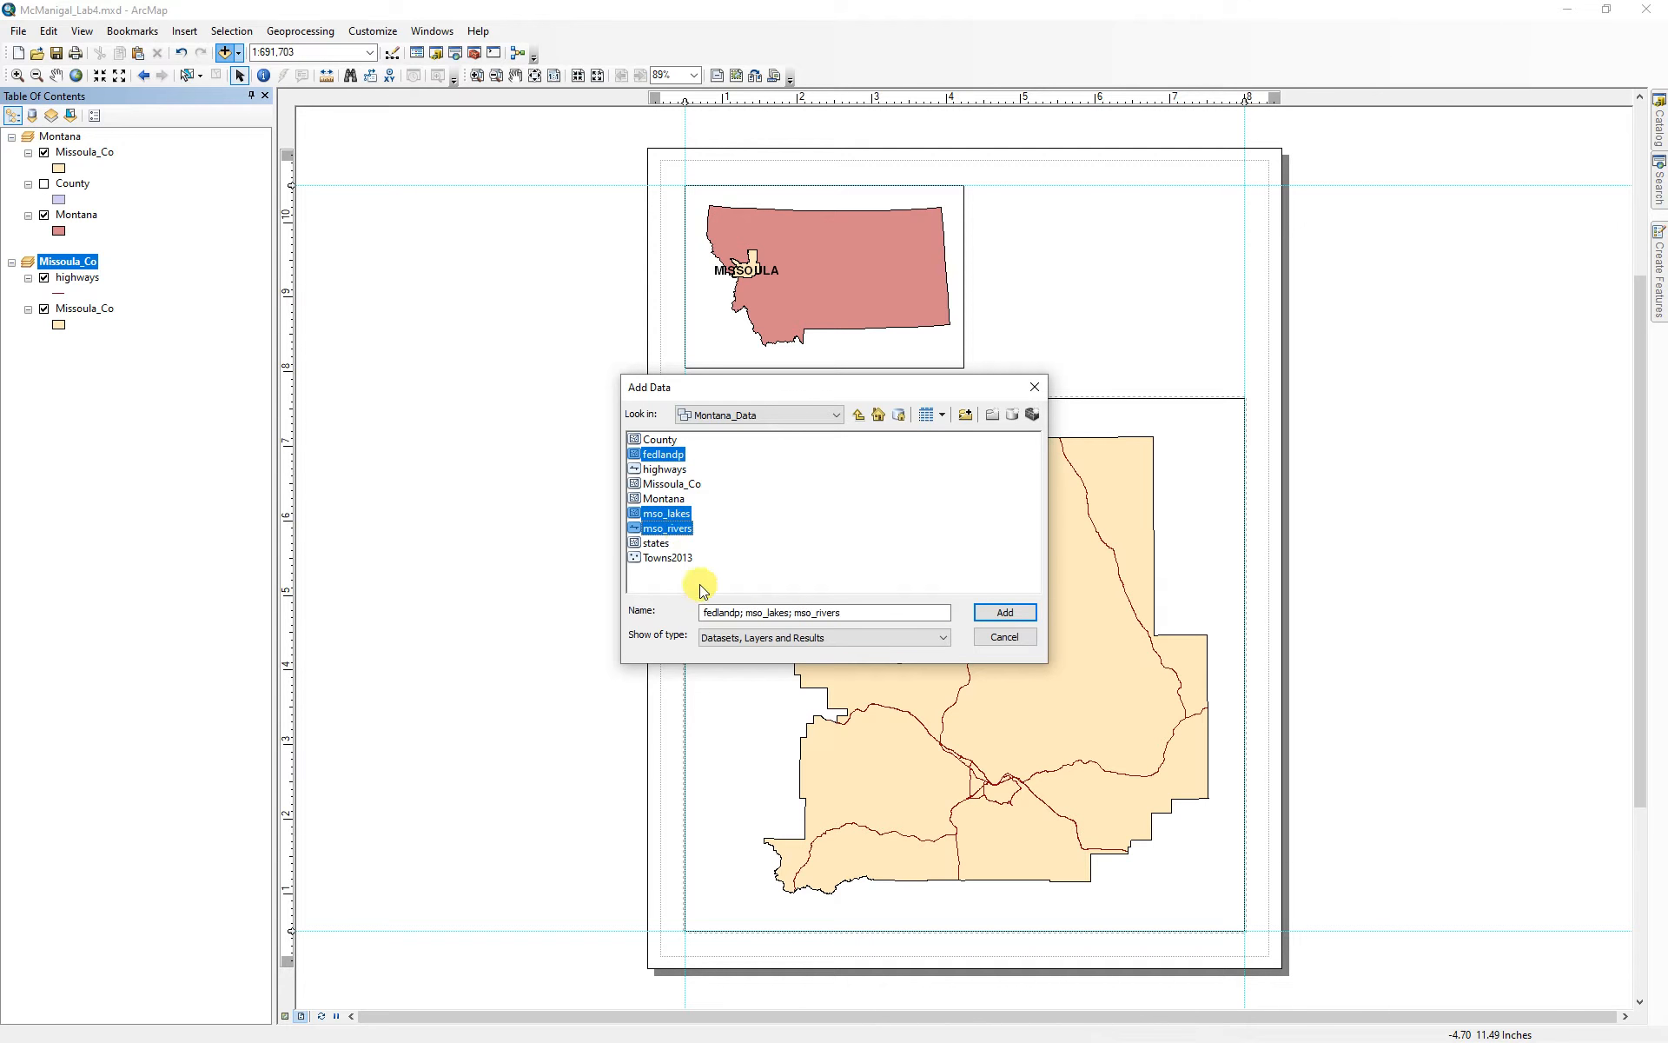
ctrl+click(673, 557)
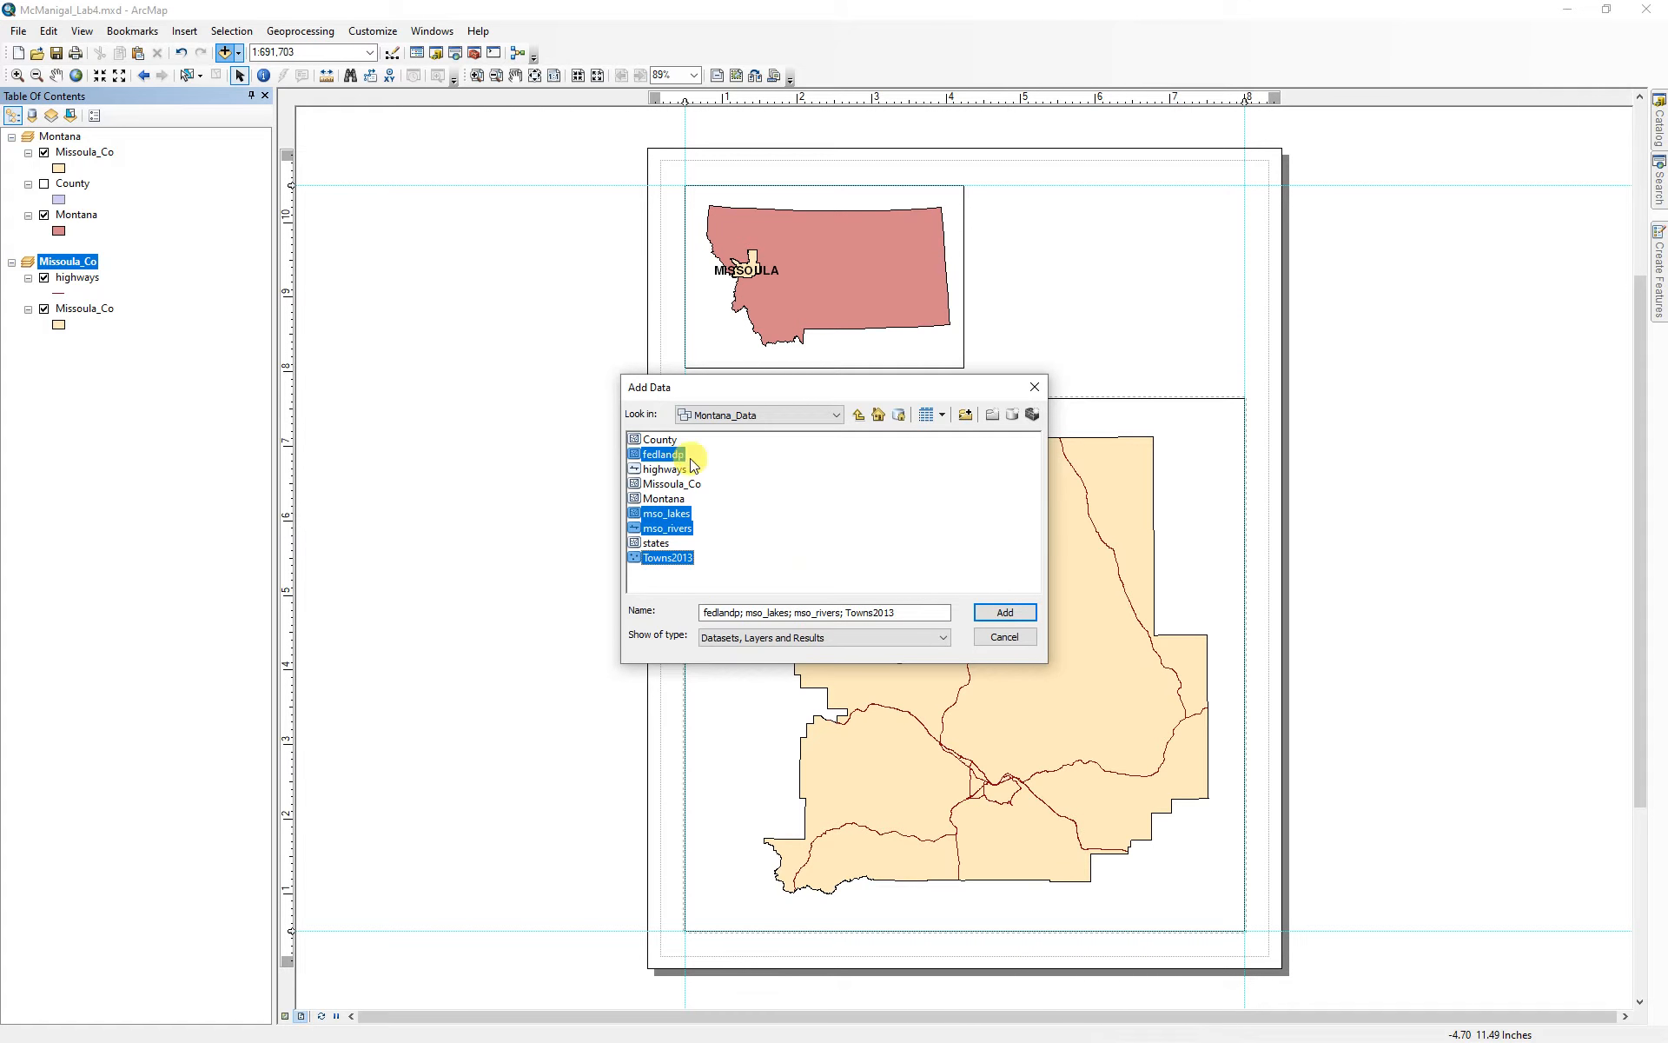
click(1006, 613)
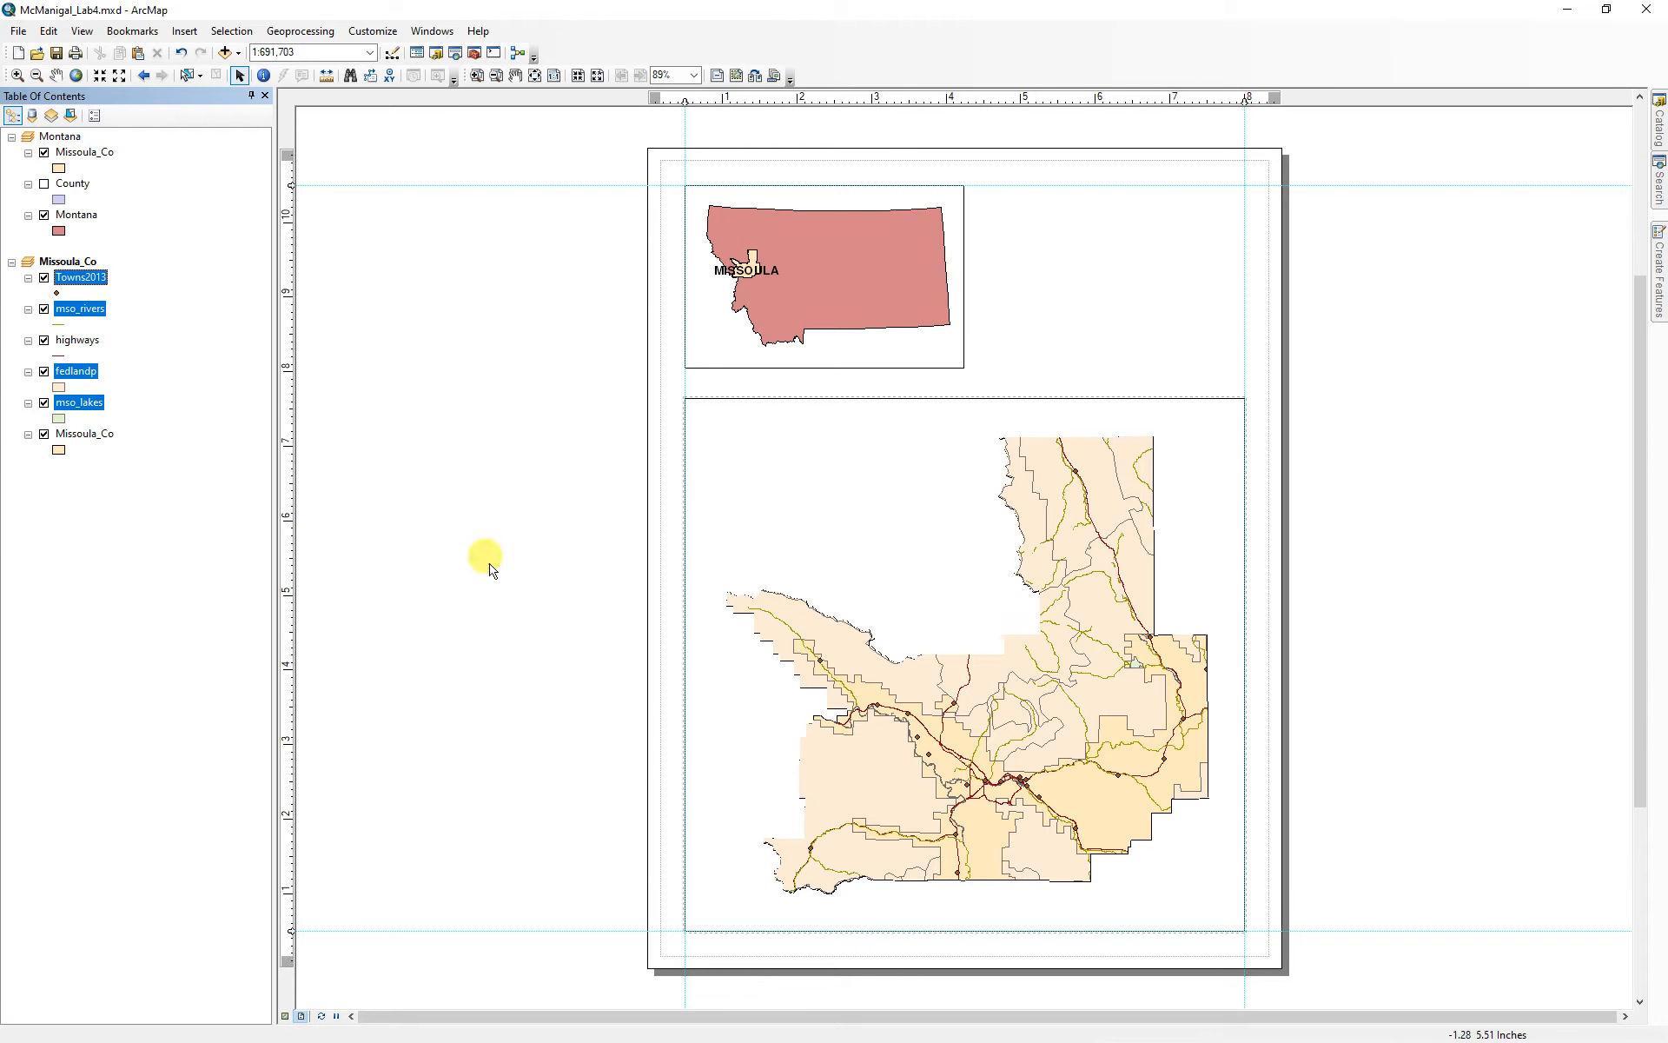
click(186, 604)
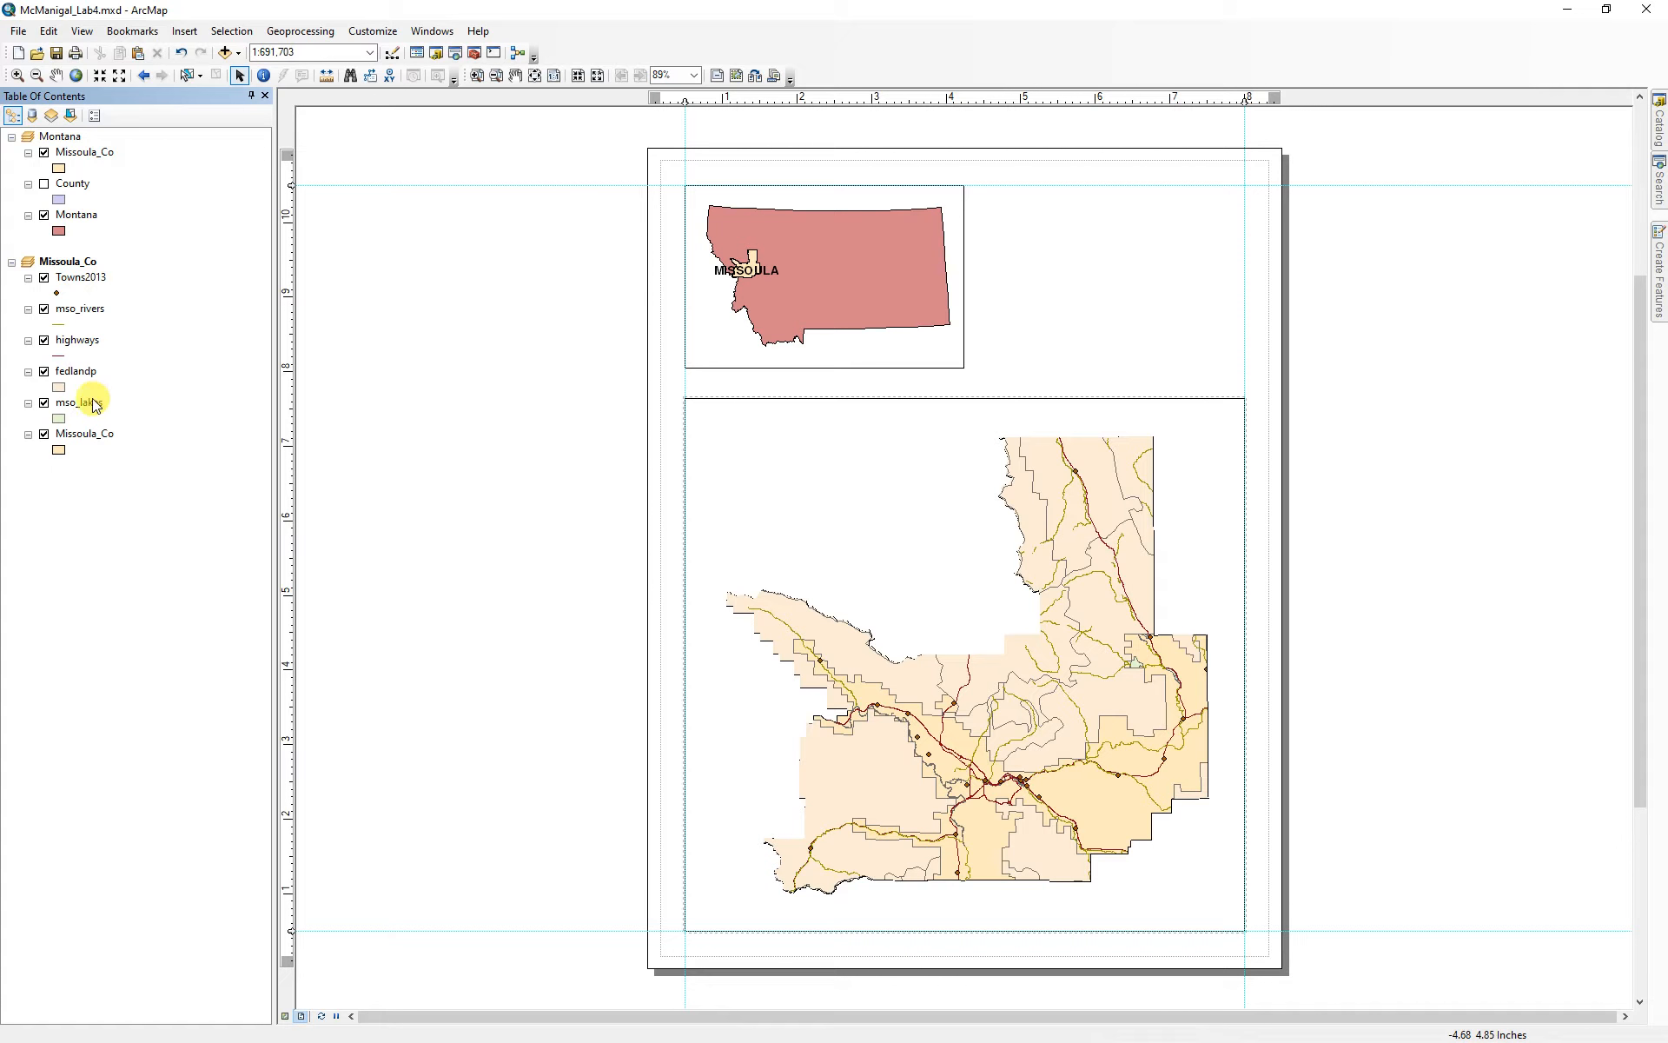
- Reorder the layers so fedlandp sits just above Missoula_Co and mso_rivers below mso_lakes, and hide Towns2013 and highways
drag(75, 375, 85, 433)
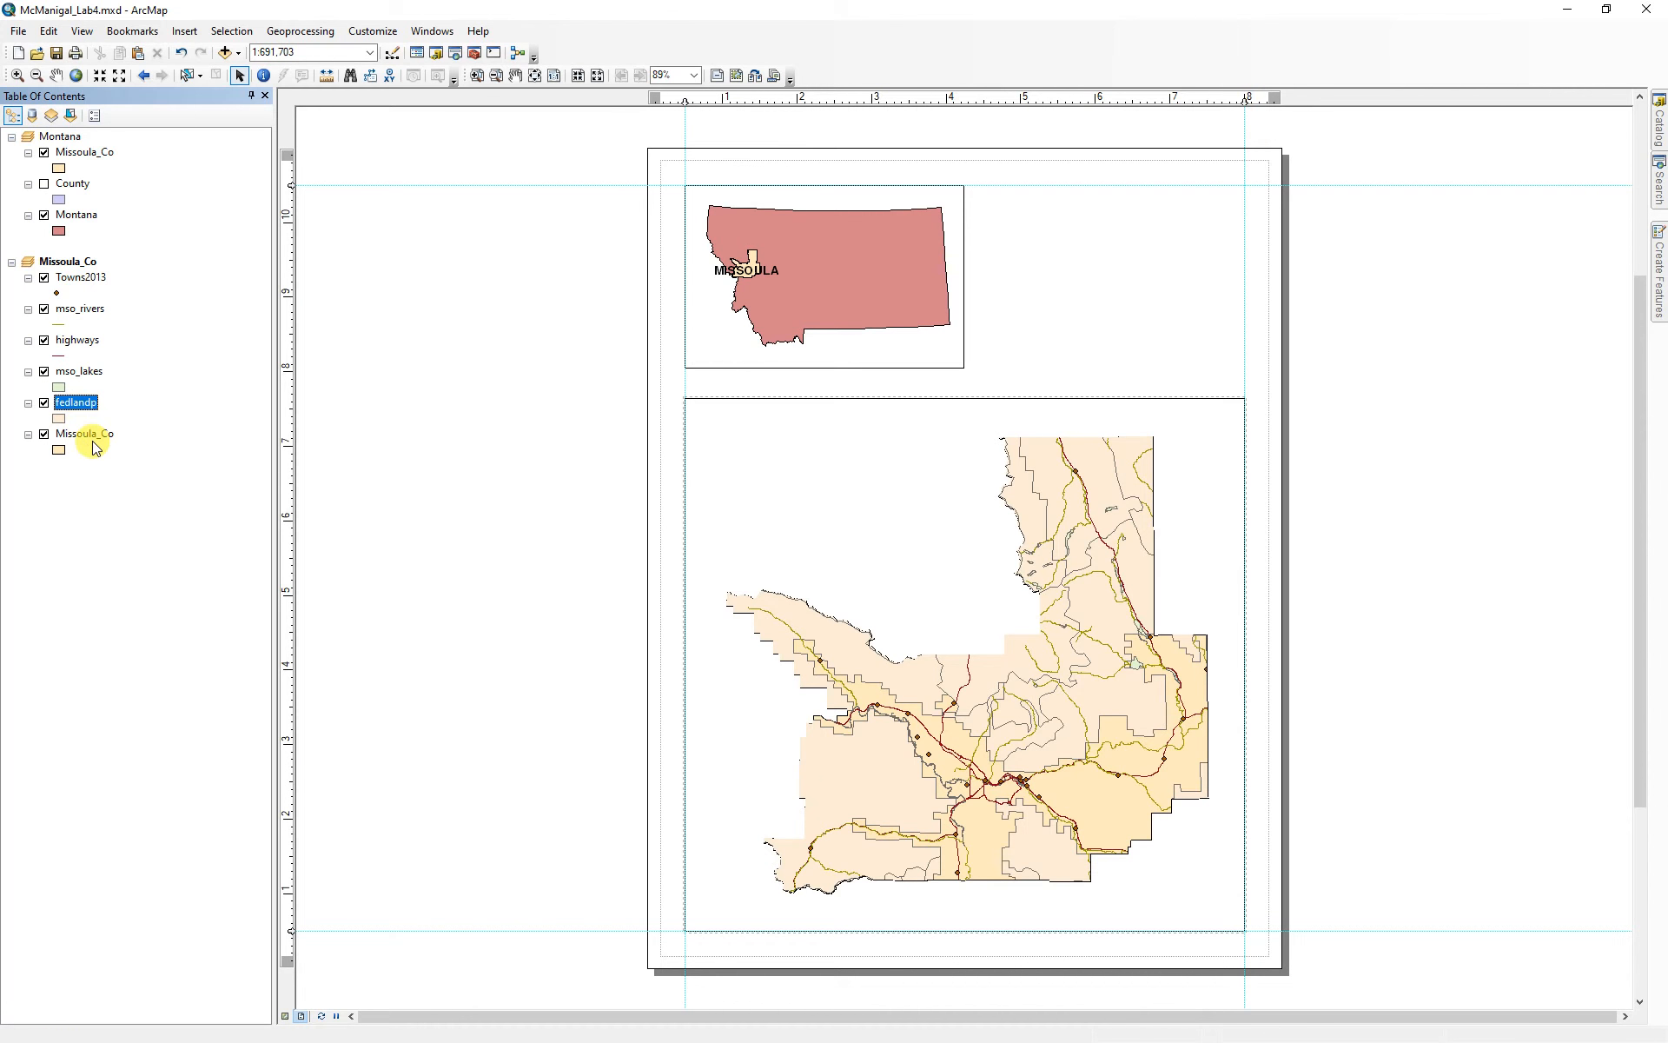
ctrl+click(77, 310)
drag(77, 311, 99, 388)
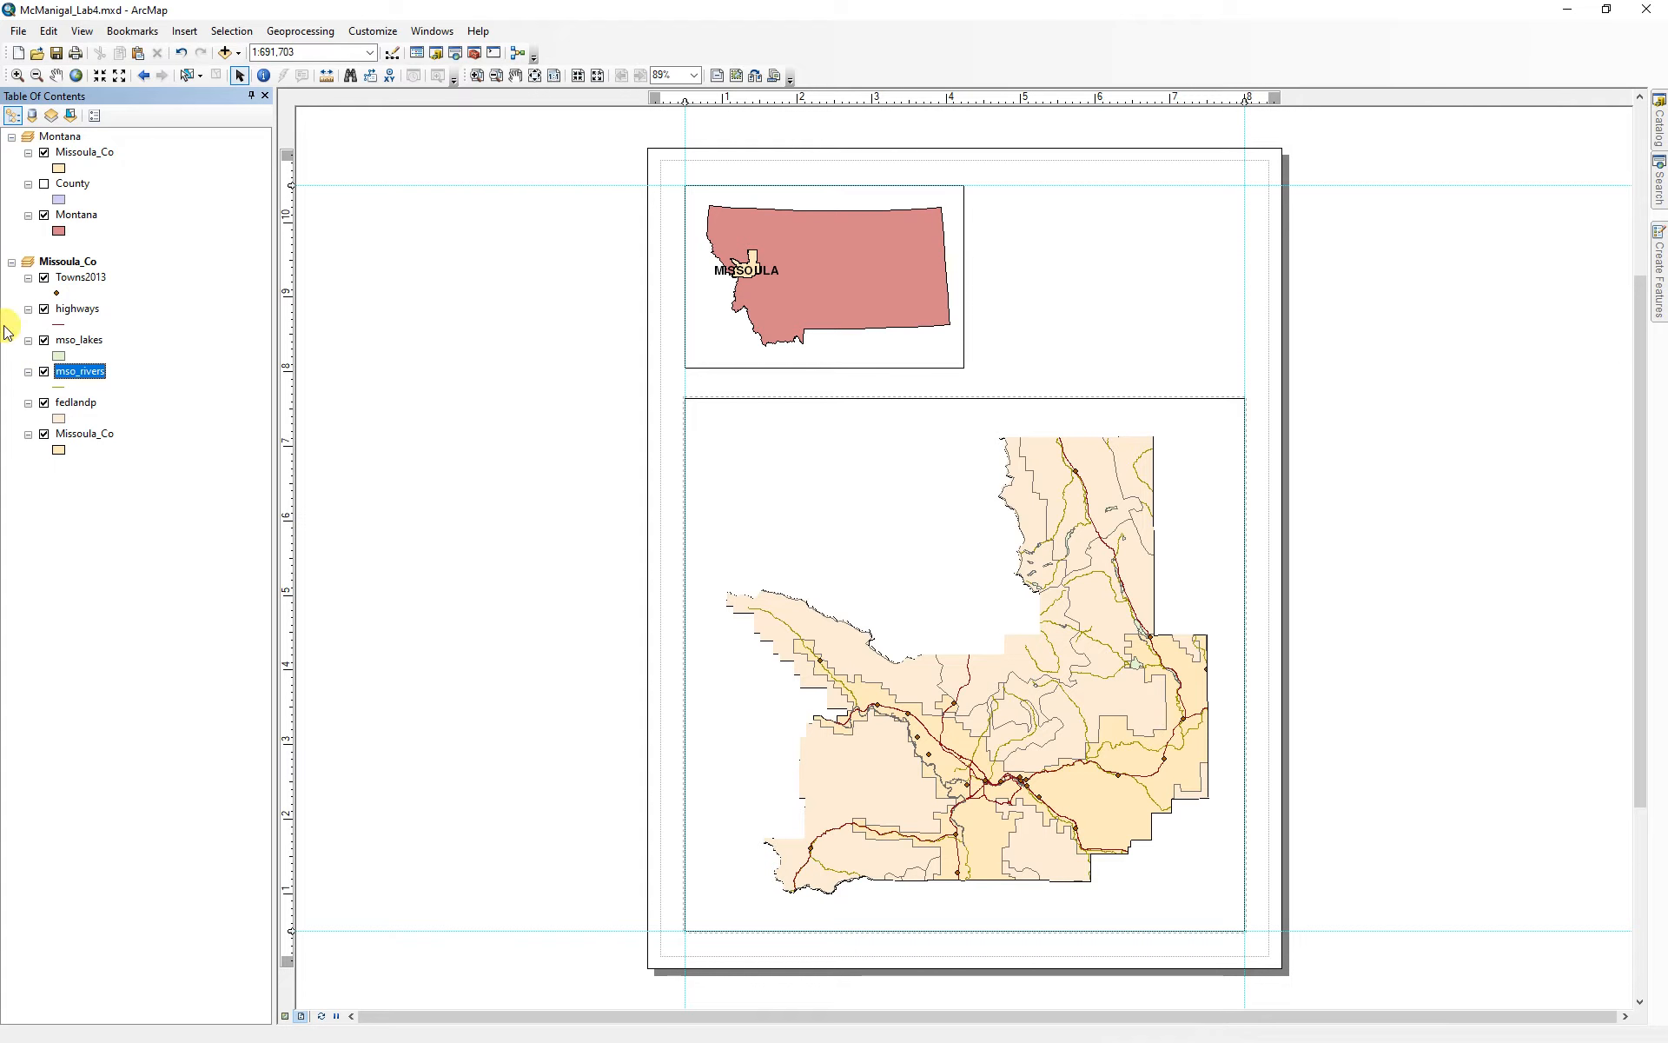
click(45, 277)
click(44, 309)
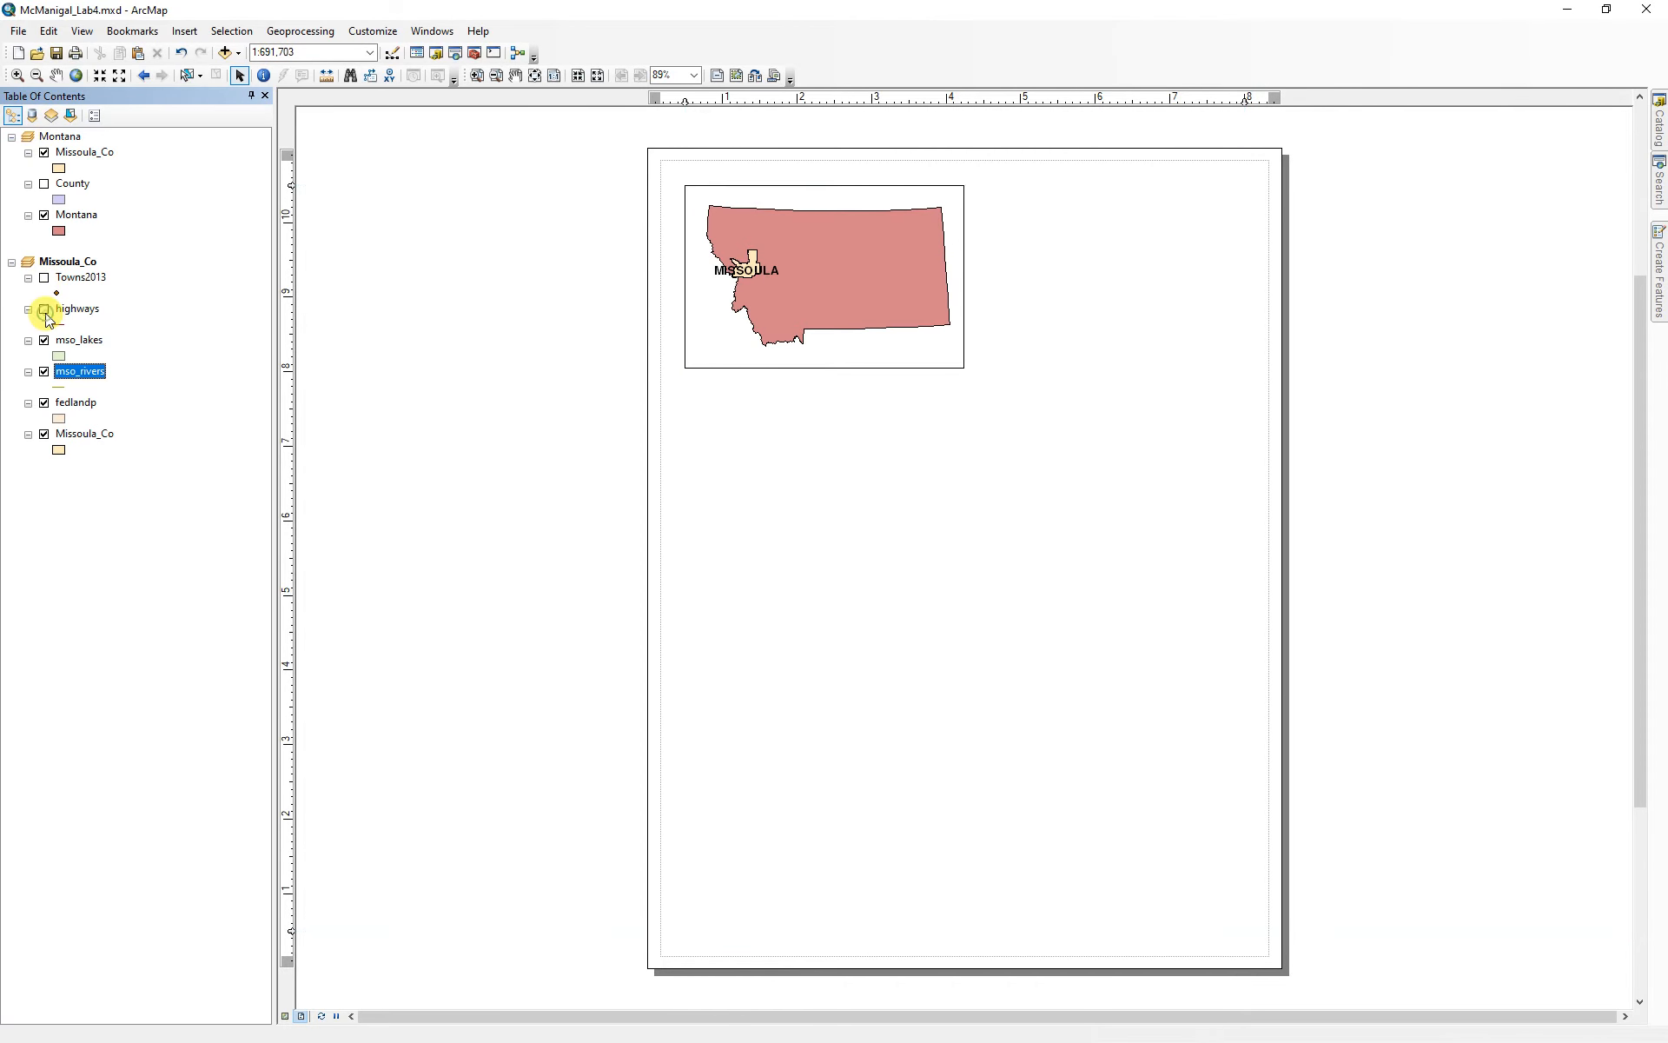
- Apply the preset ESRI Blue fill symbol without an outline to the mso_lakes layer
click(58, 356)
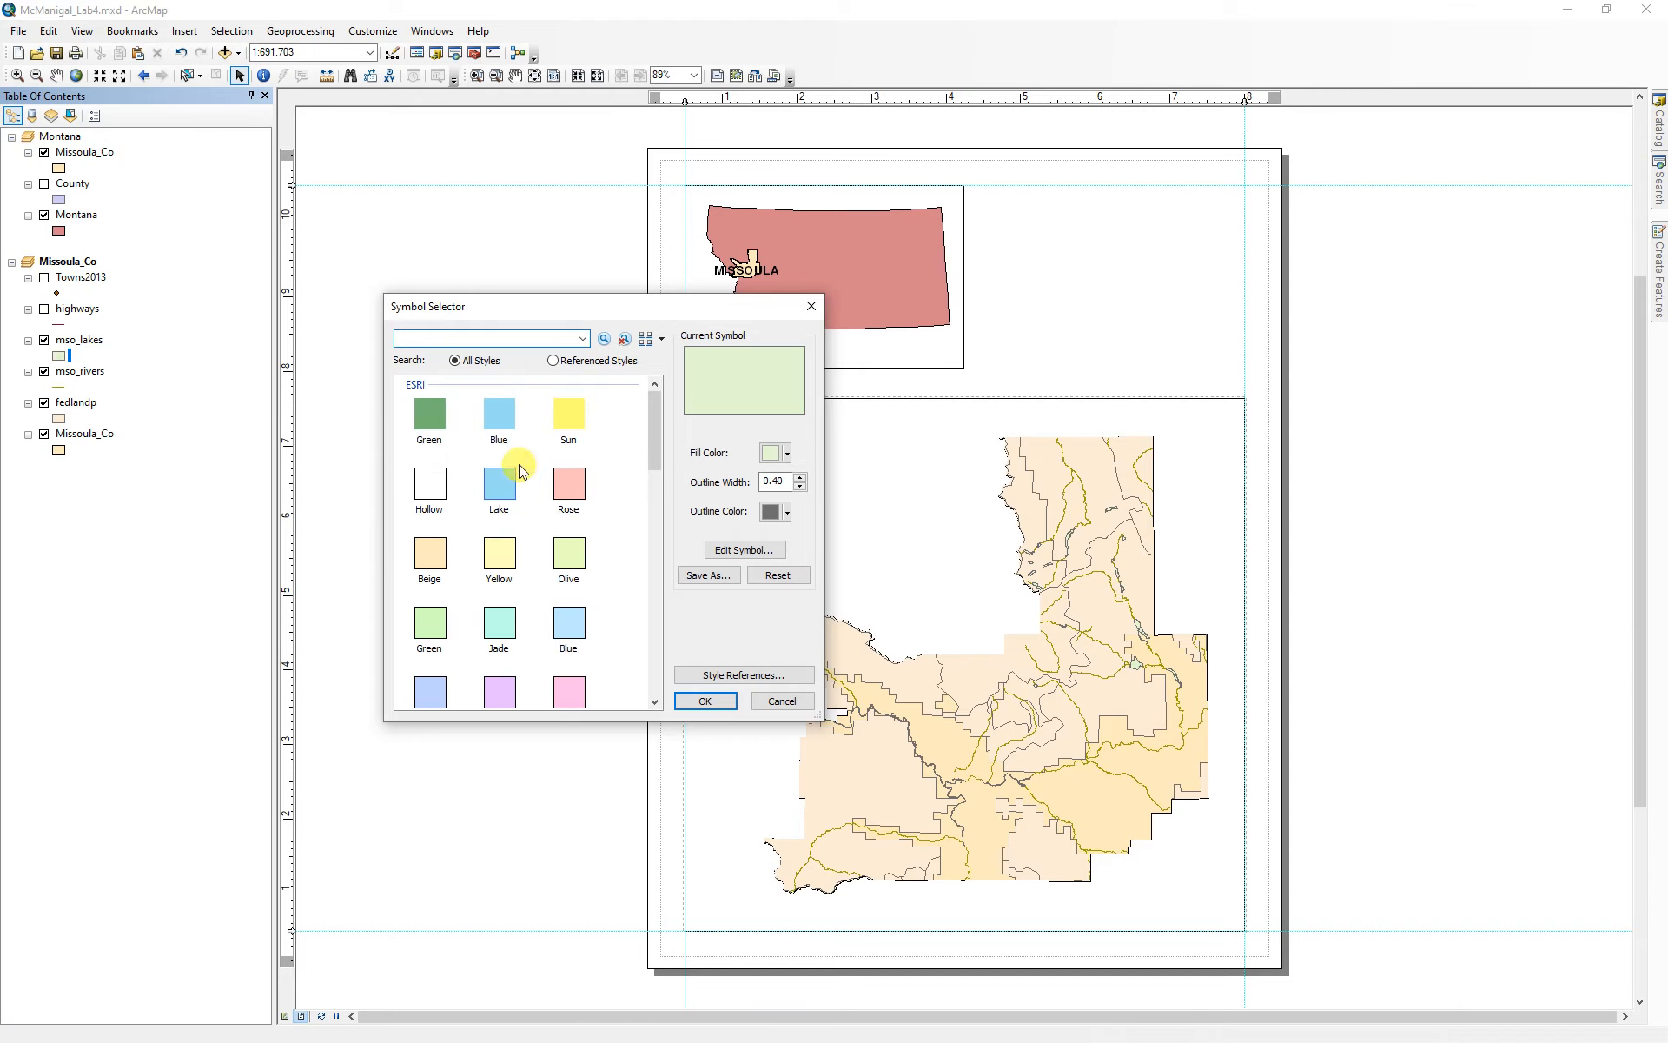
click(520, 412)
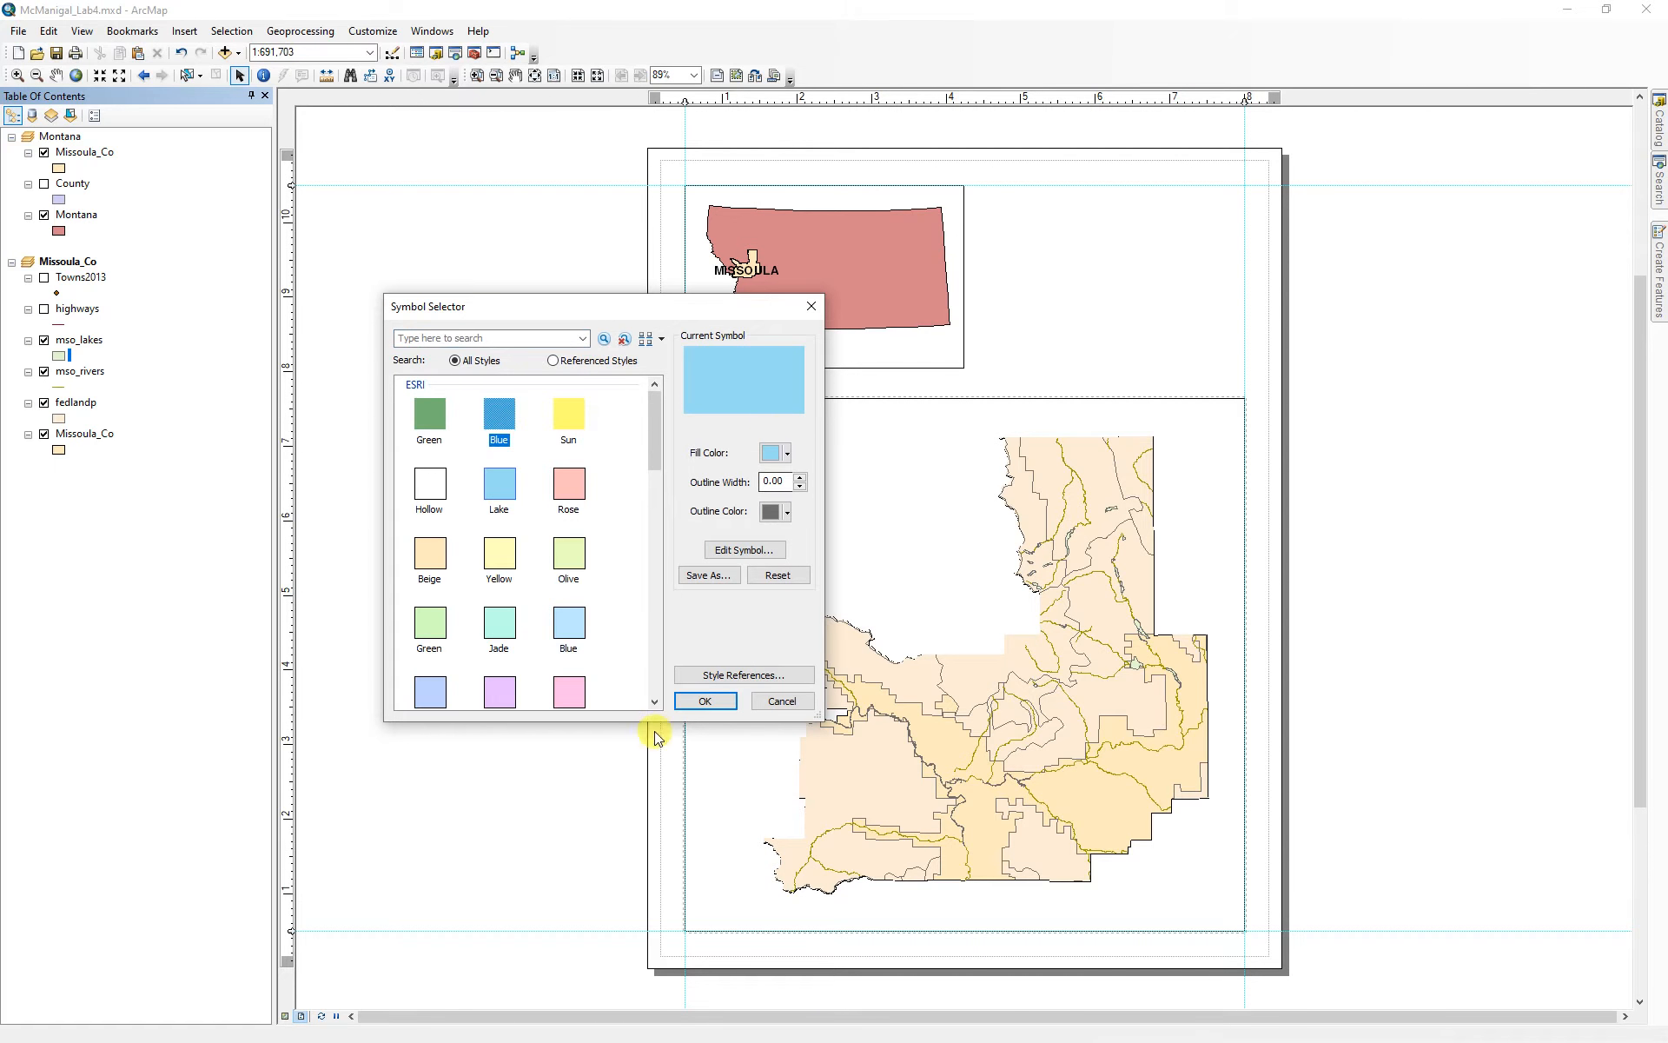
click(705, 698)
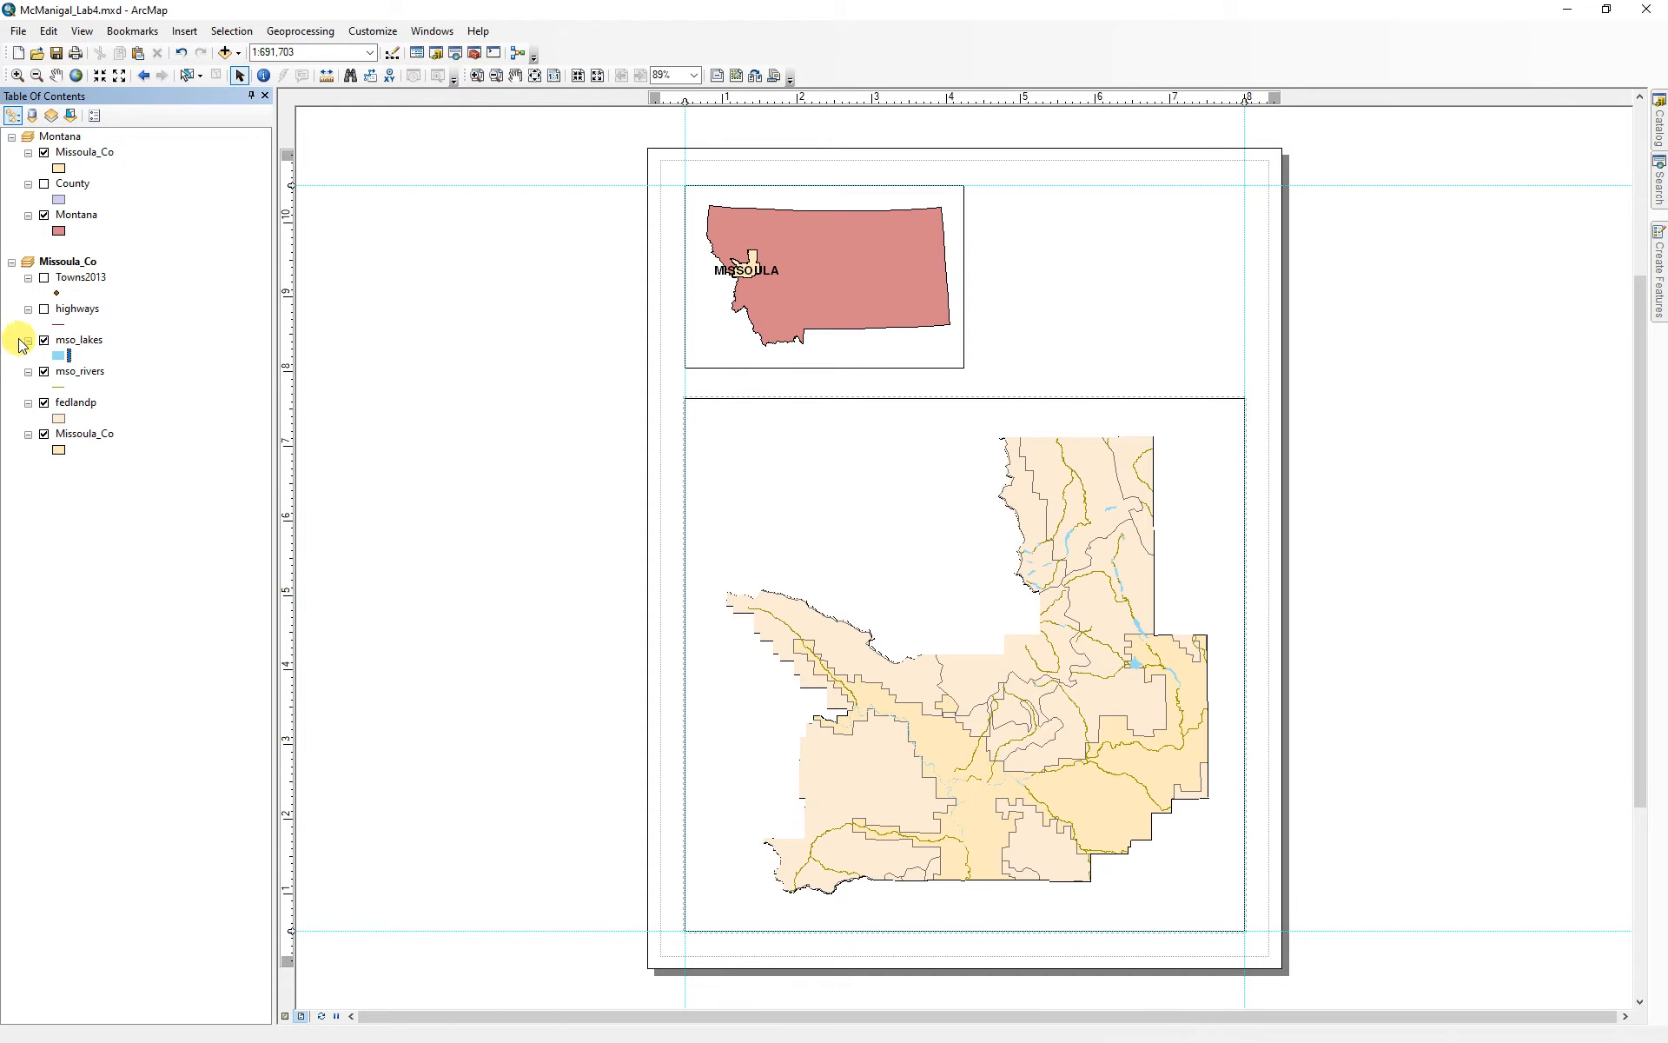
- Change the mso_rivers line color to a very pale blue
click(65, 387)
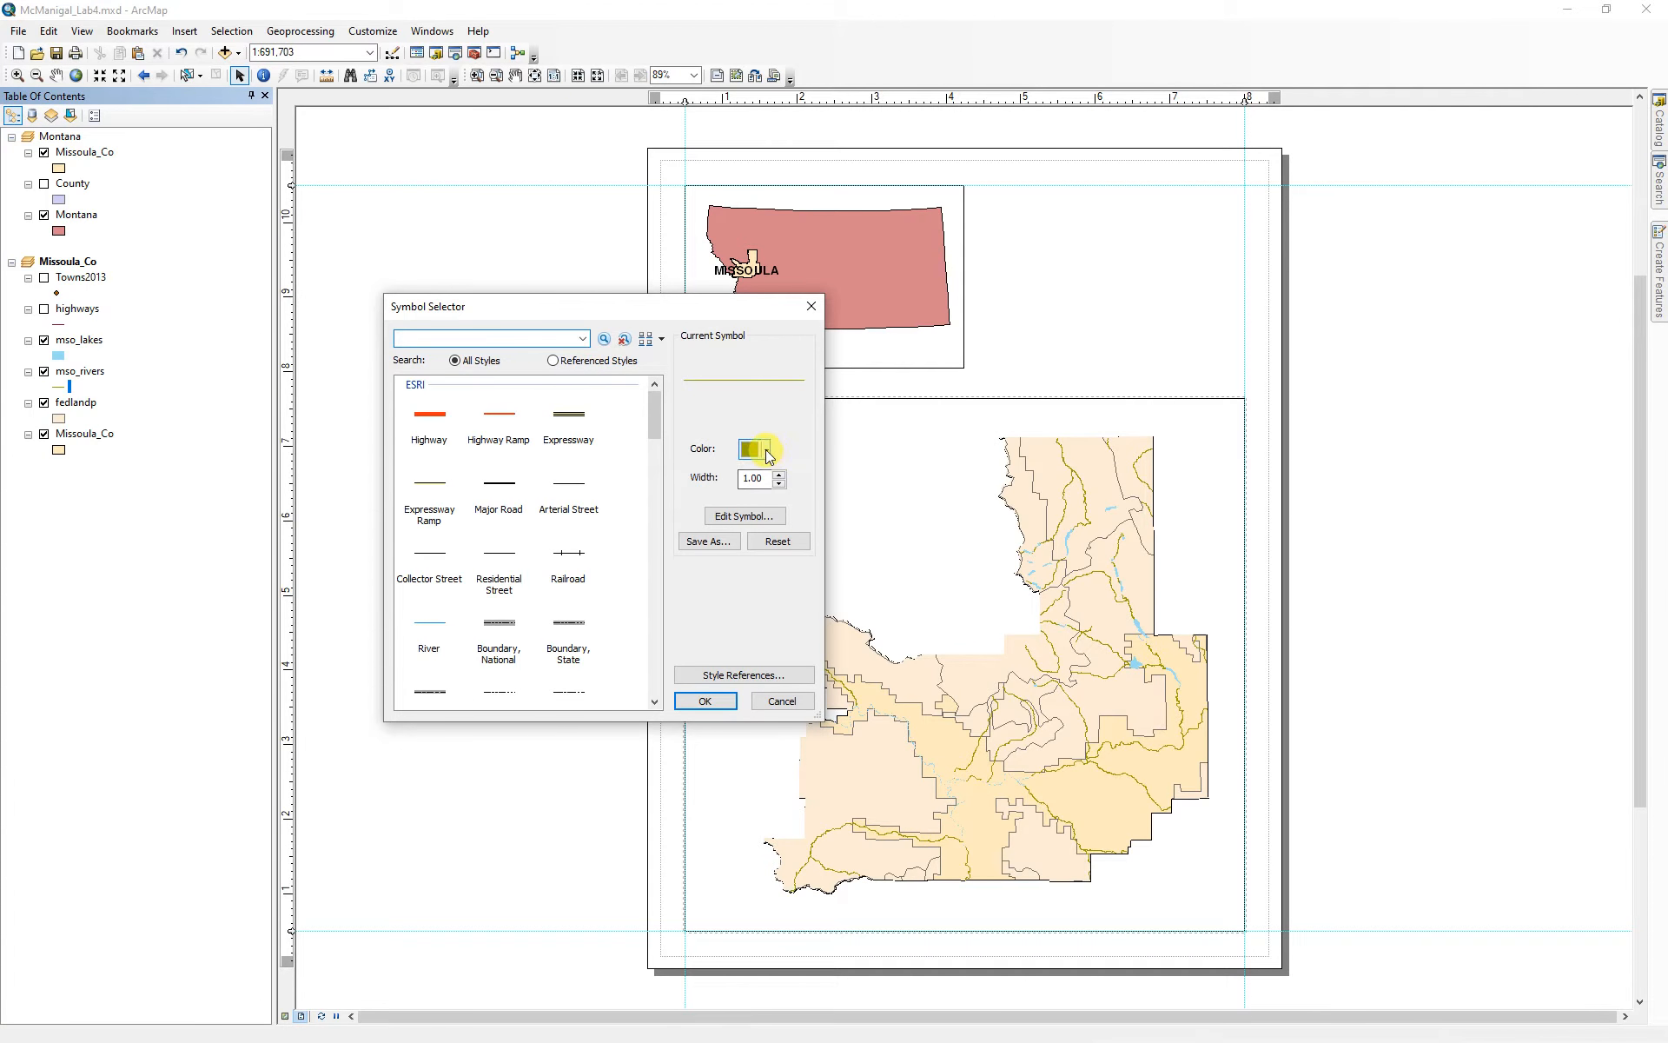
click(765, 449)
click(872, 495)
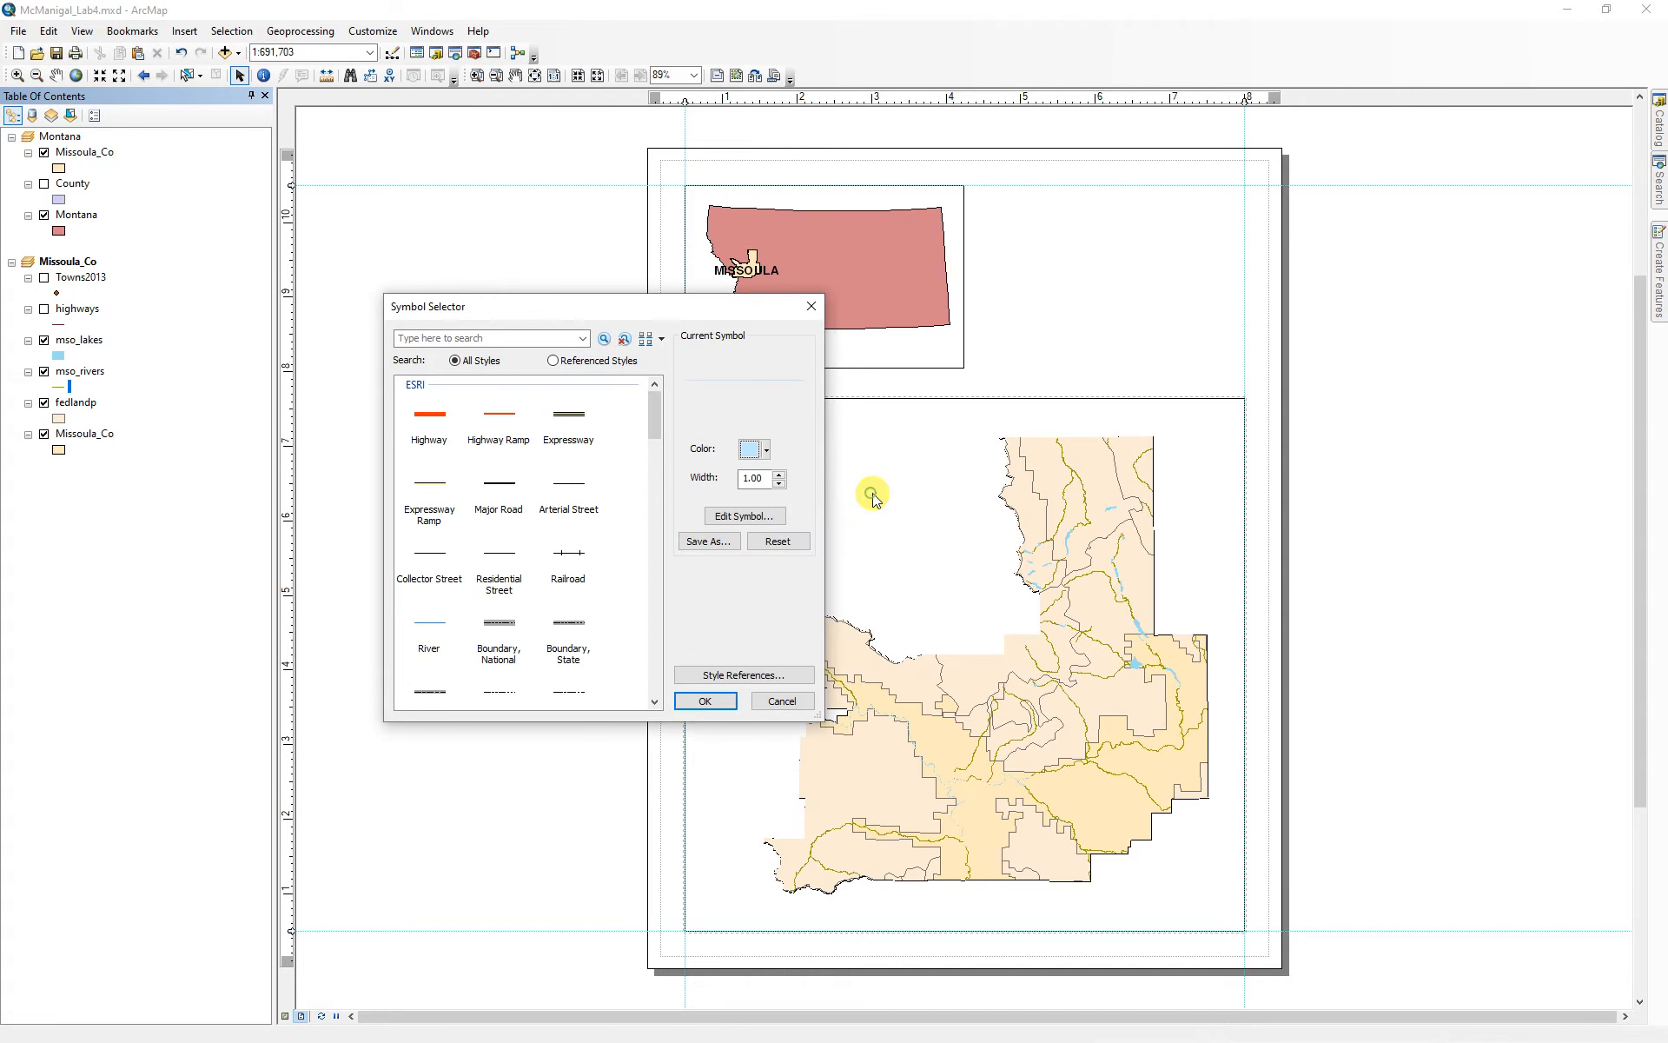
click(704, 699)
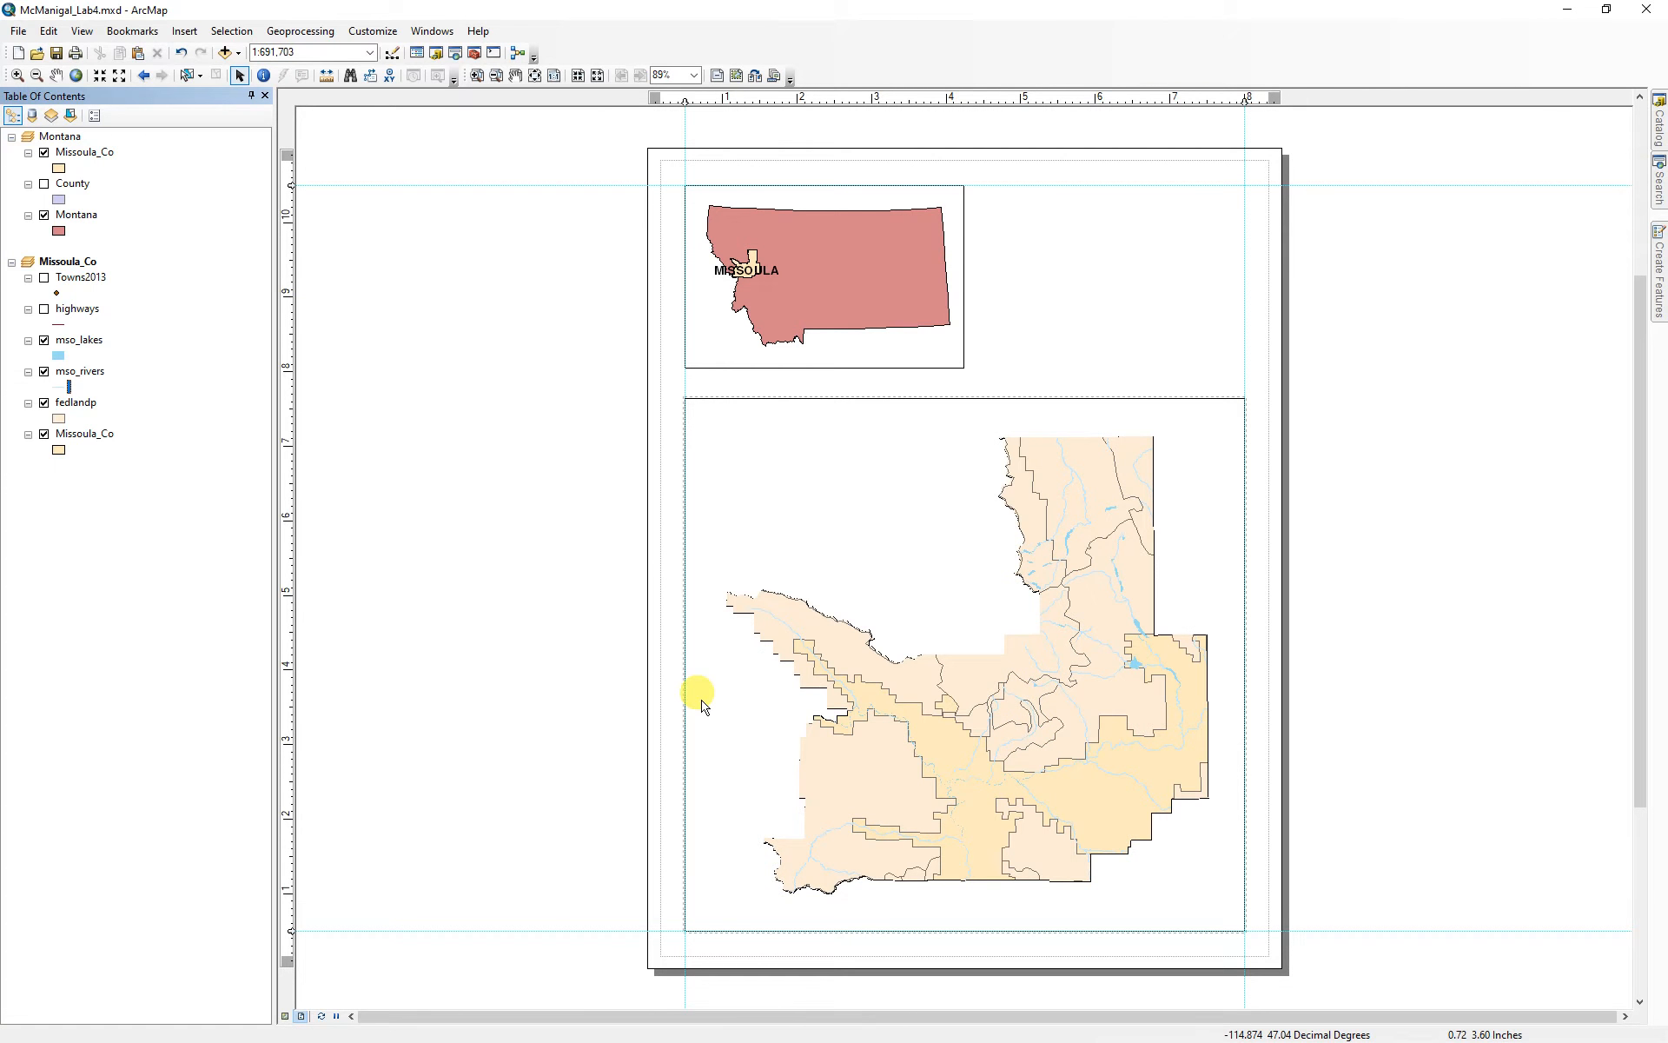
- Recolor the mso_rivers lines with a stronger, medium-light blue
click(62, 388)
click(765, 448)
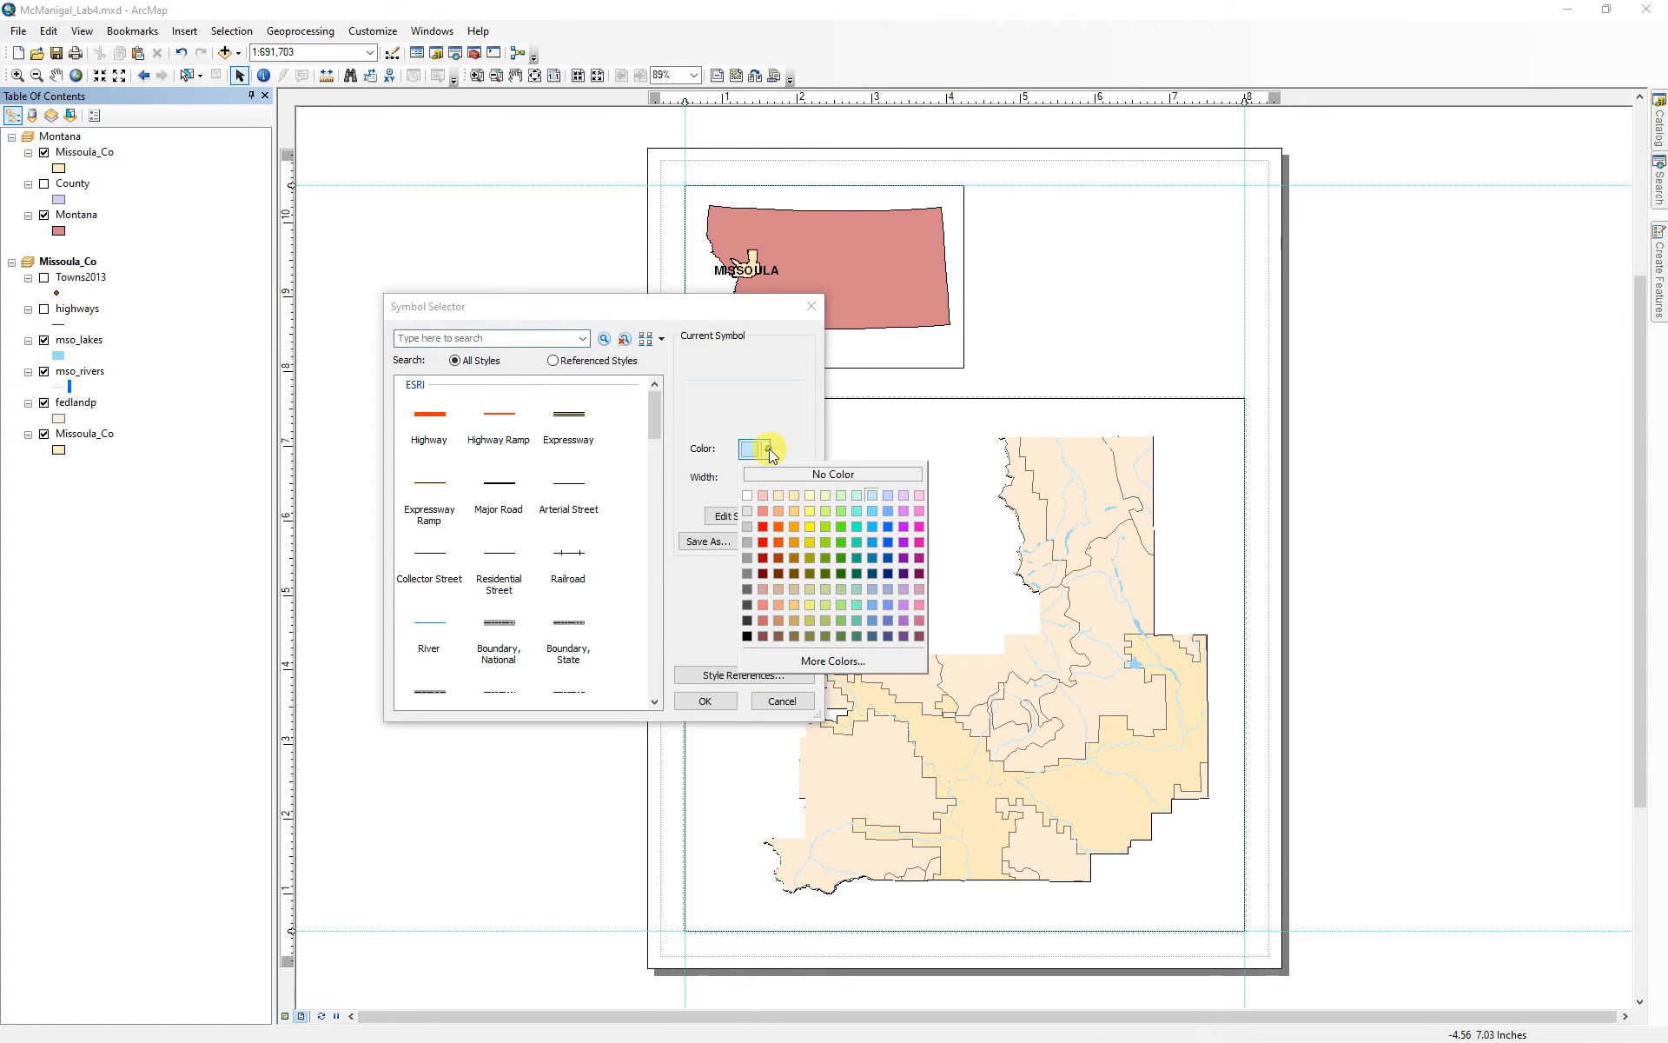
click(887, 515)
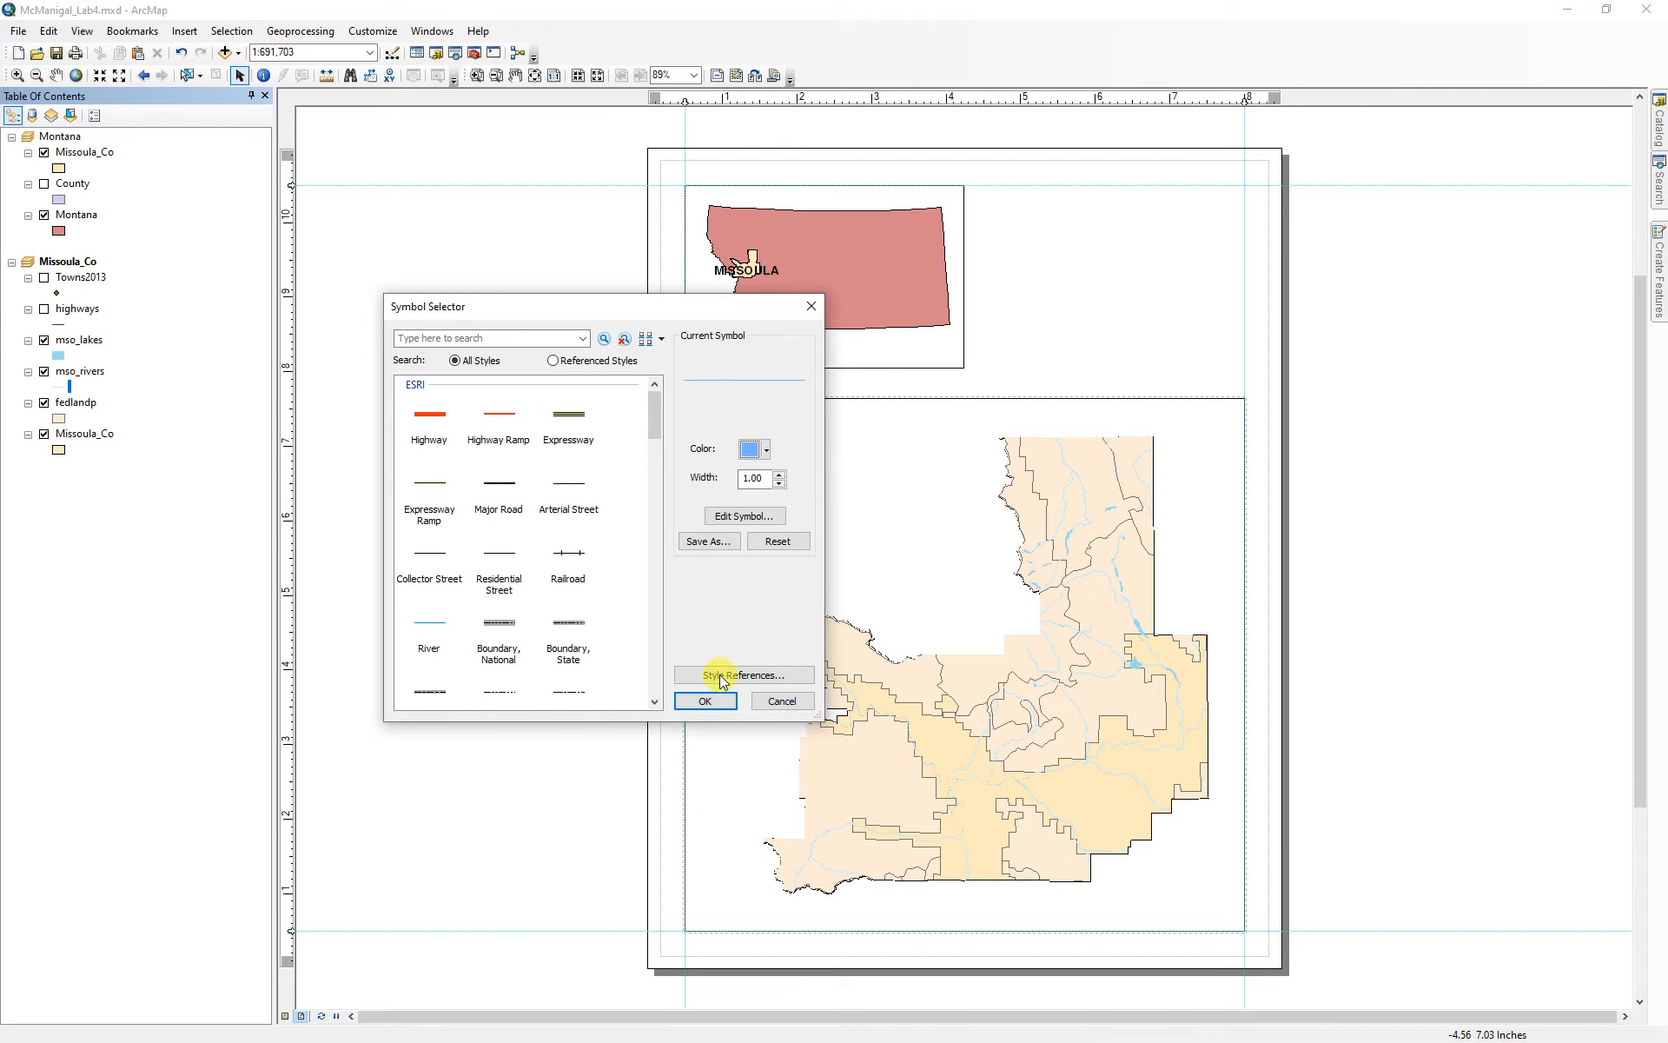
click(705, 701)
- Change the mso_lakes fill color to the same medium-light blue as the rivers
click(59, 358)
click(771, 452)
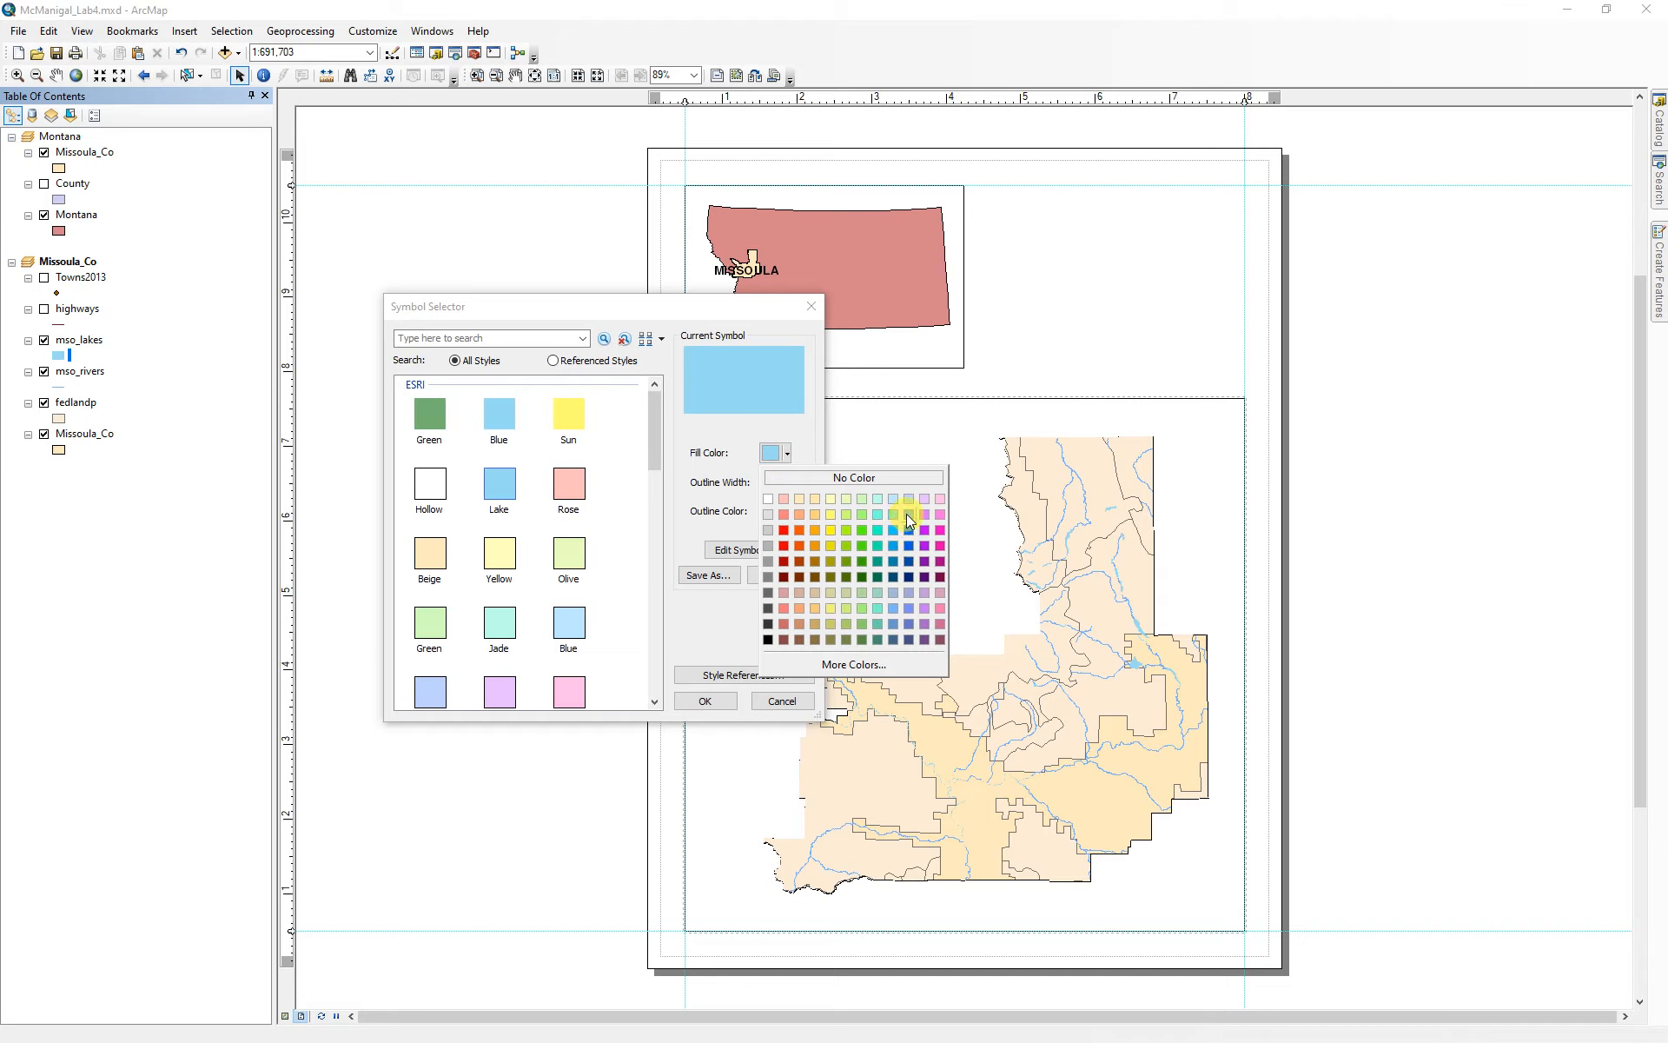
click(909, 531)
click(705, 701)
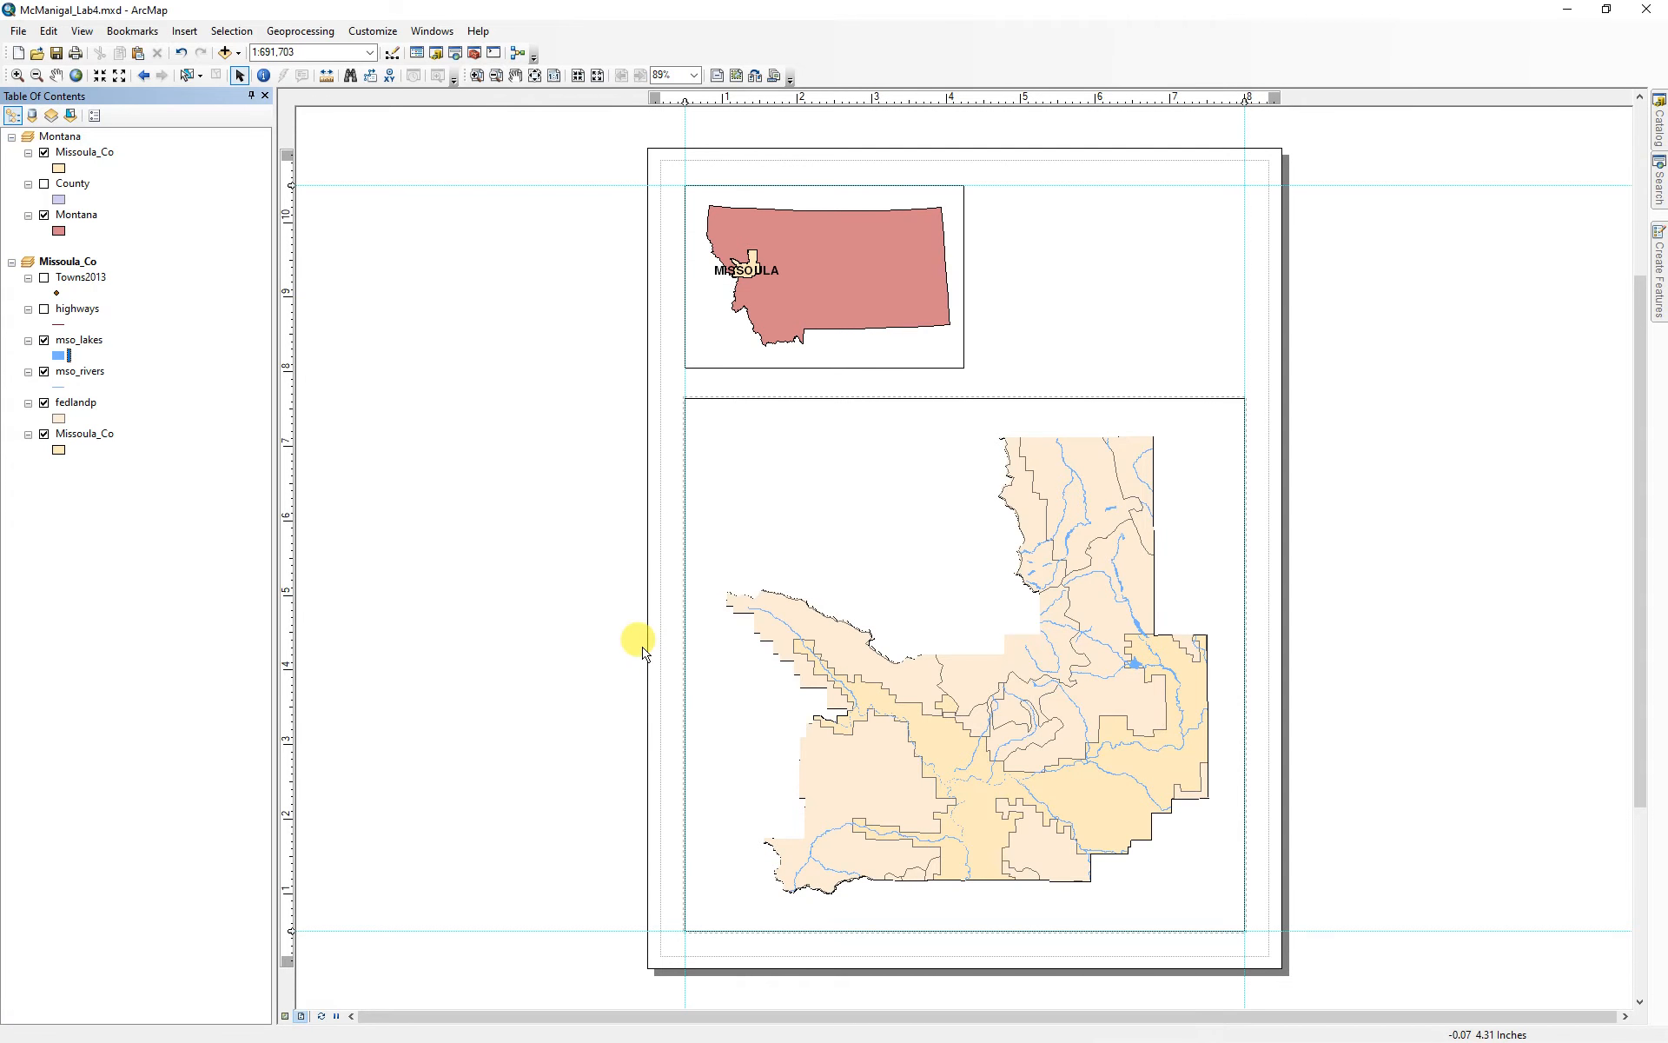
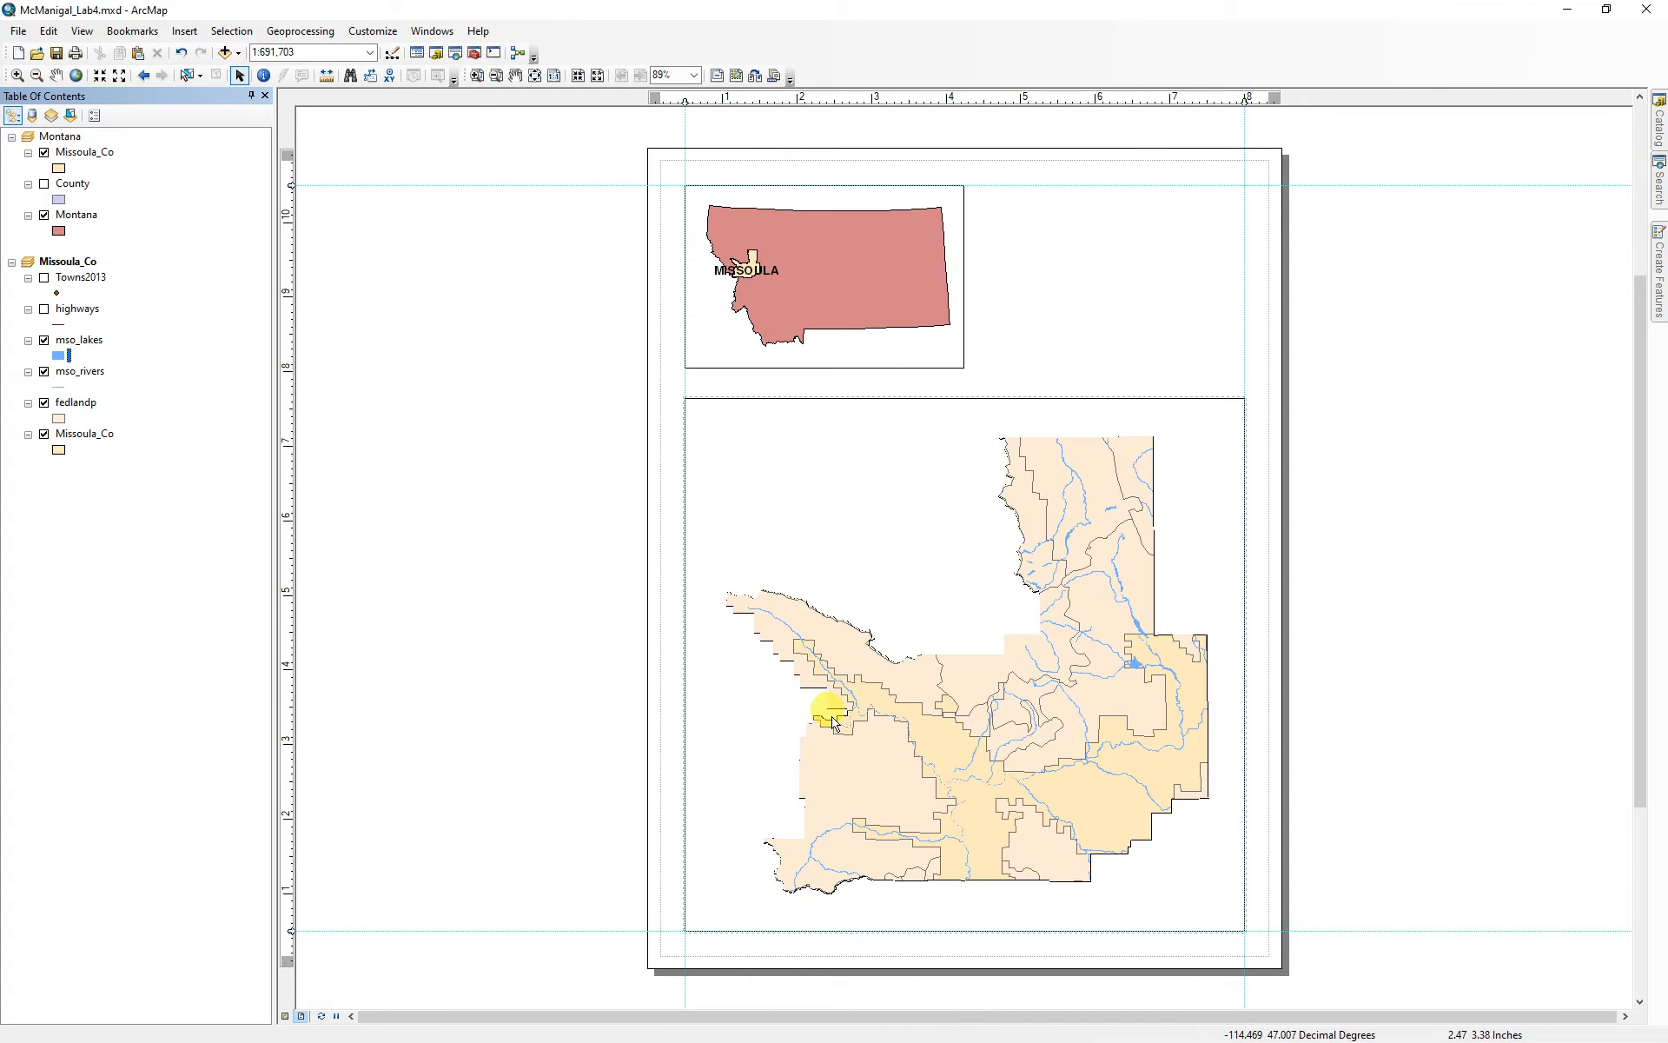
- Set the label engine of the Missoula_Co data frame to Maplex Label Engine
double_click(66, 262)
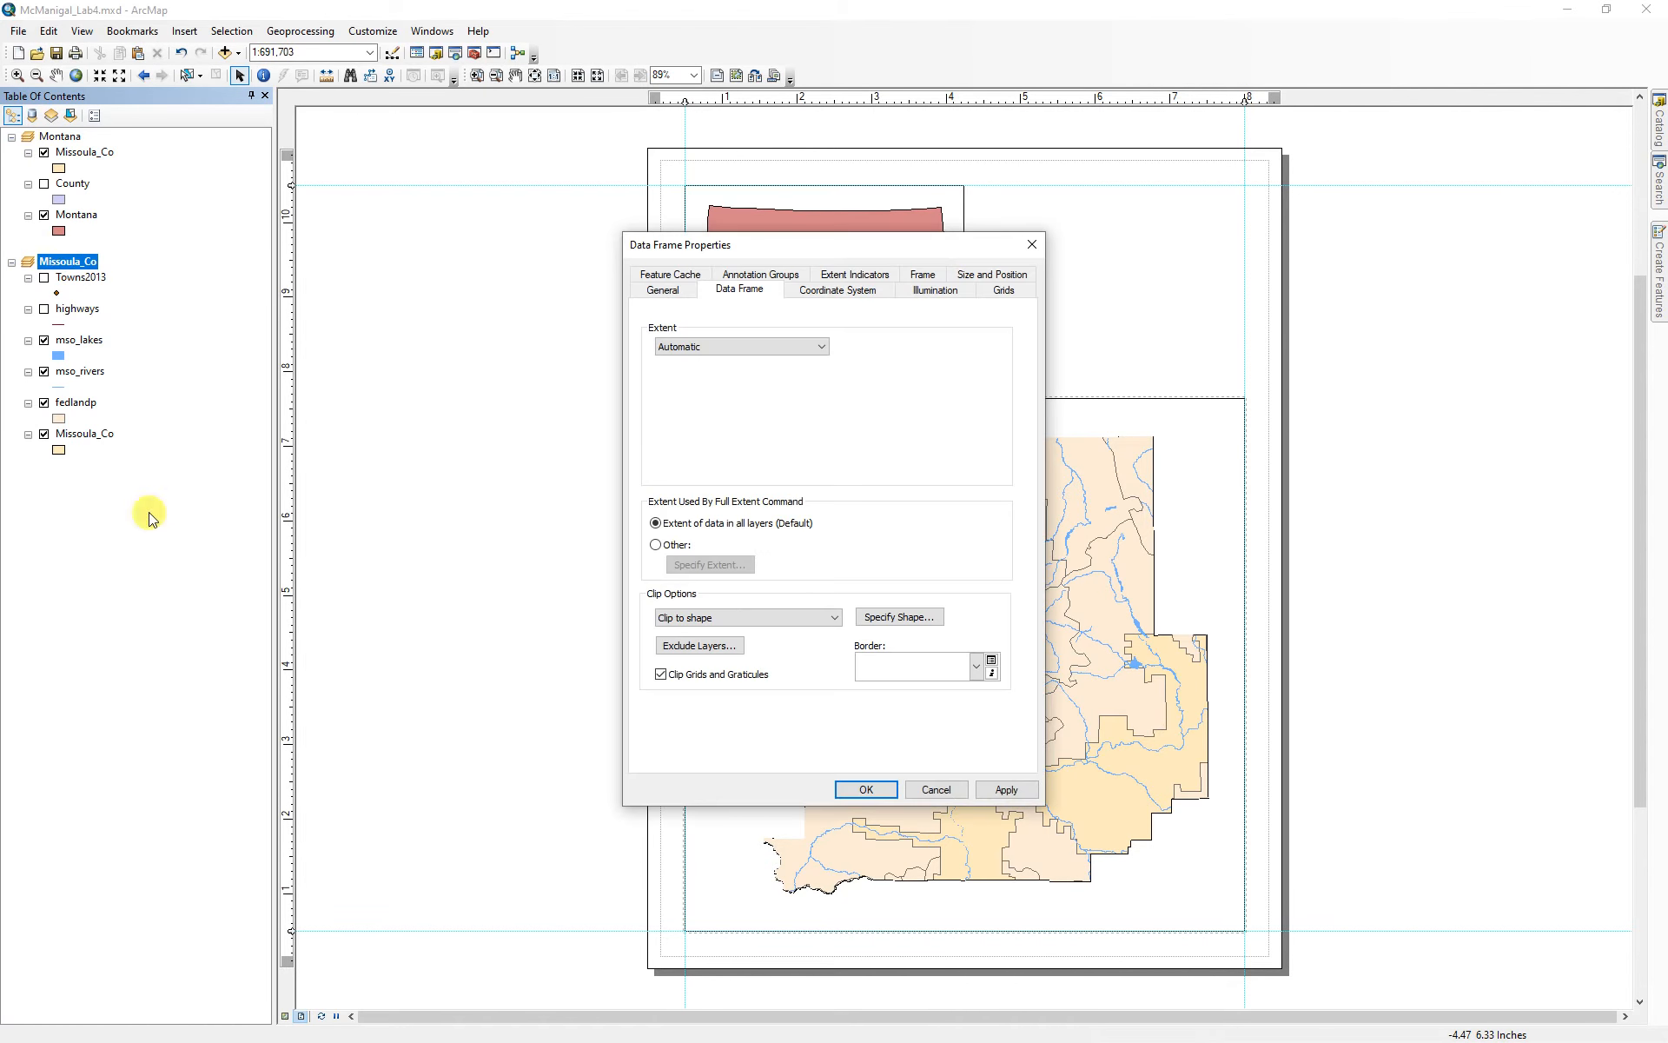
click(666, 291)
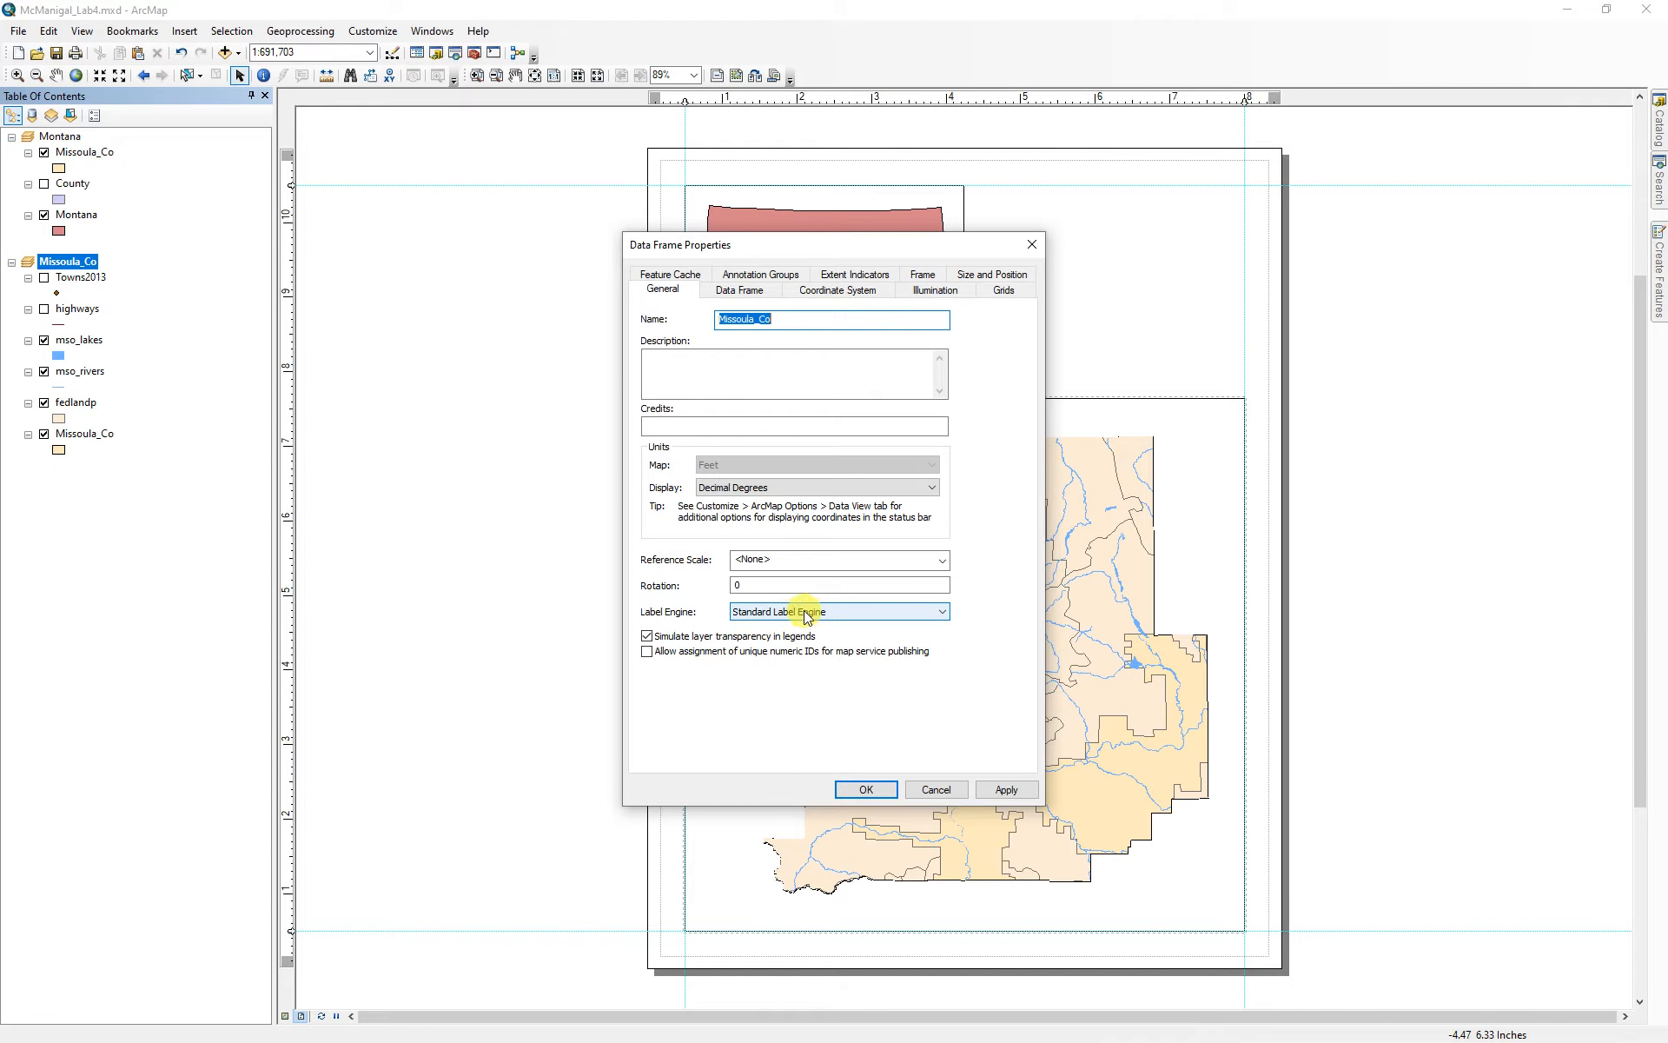
click(852, 620)
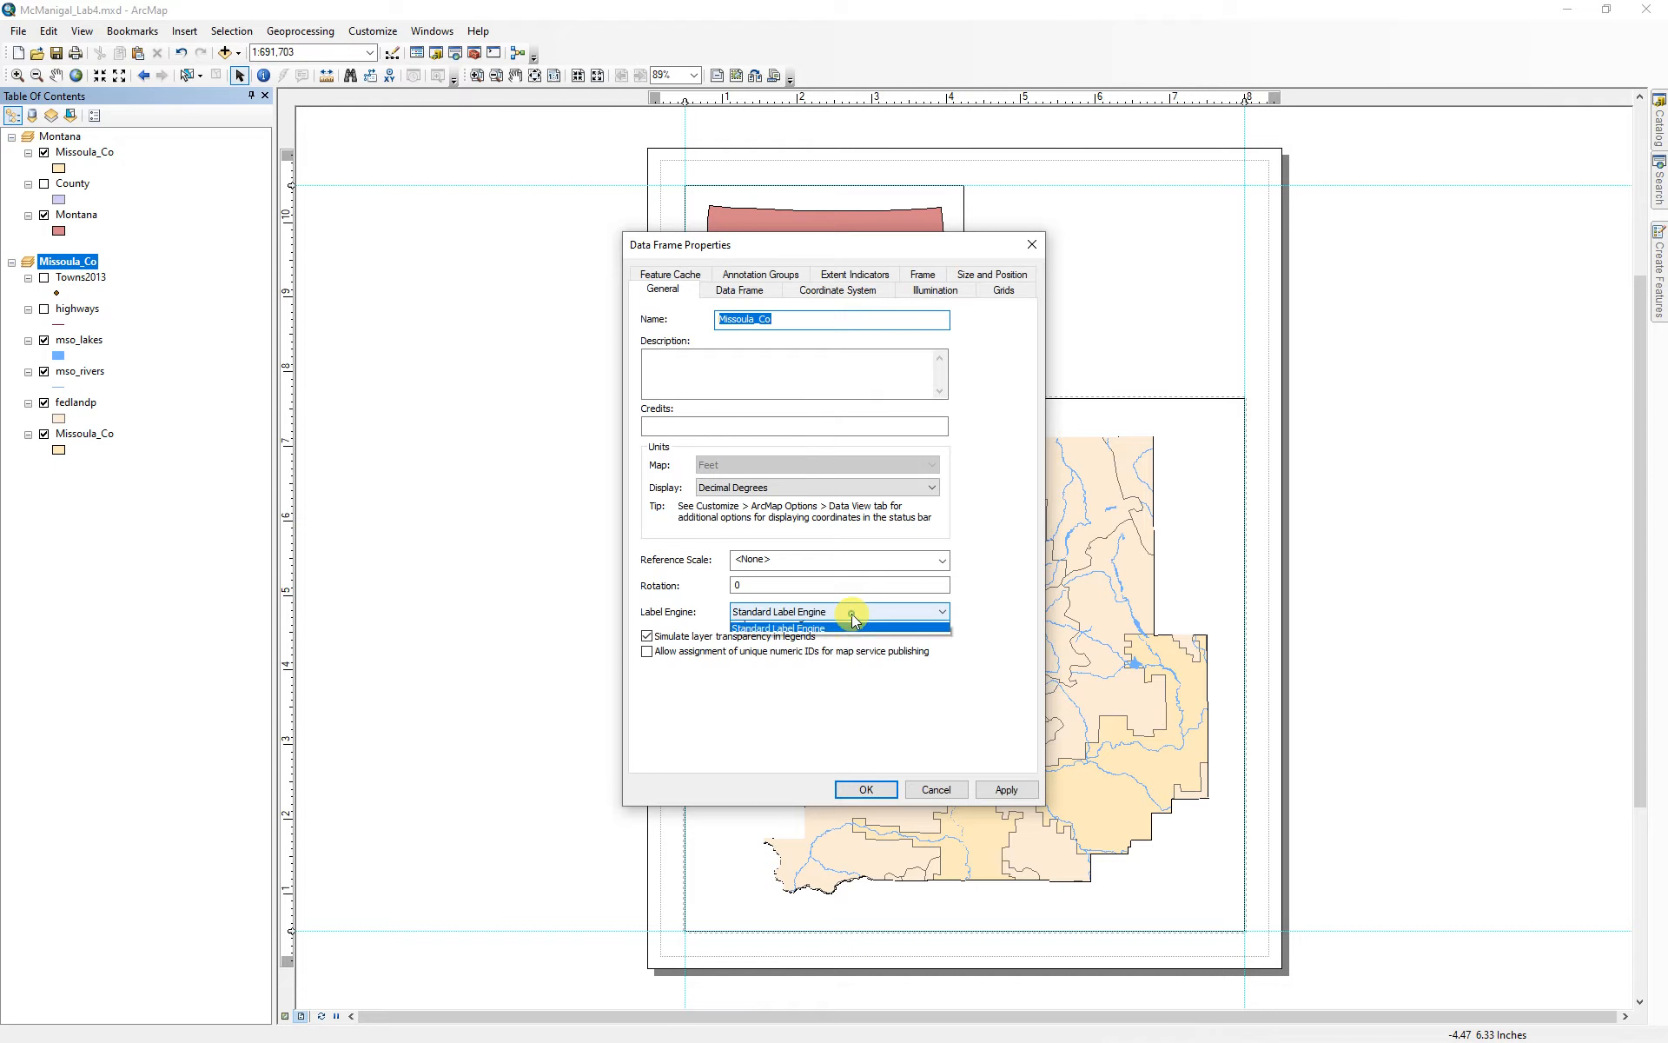
click(790, 626)
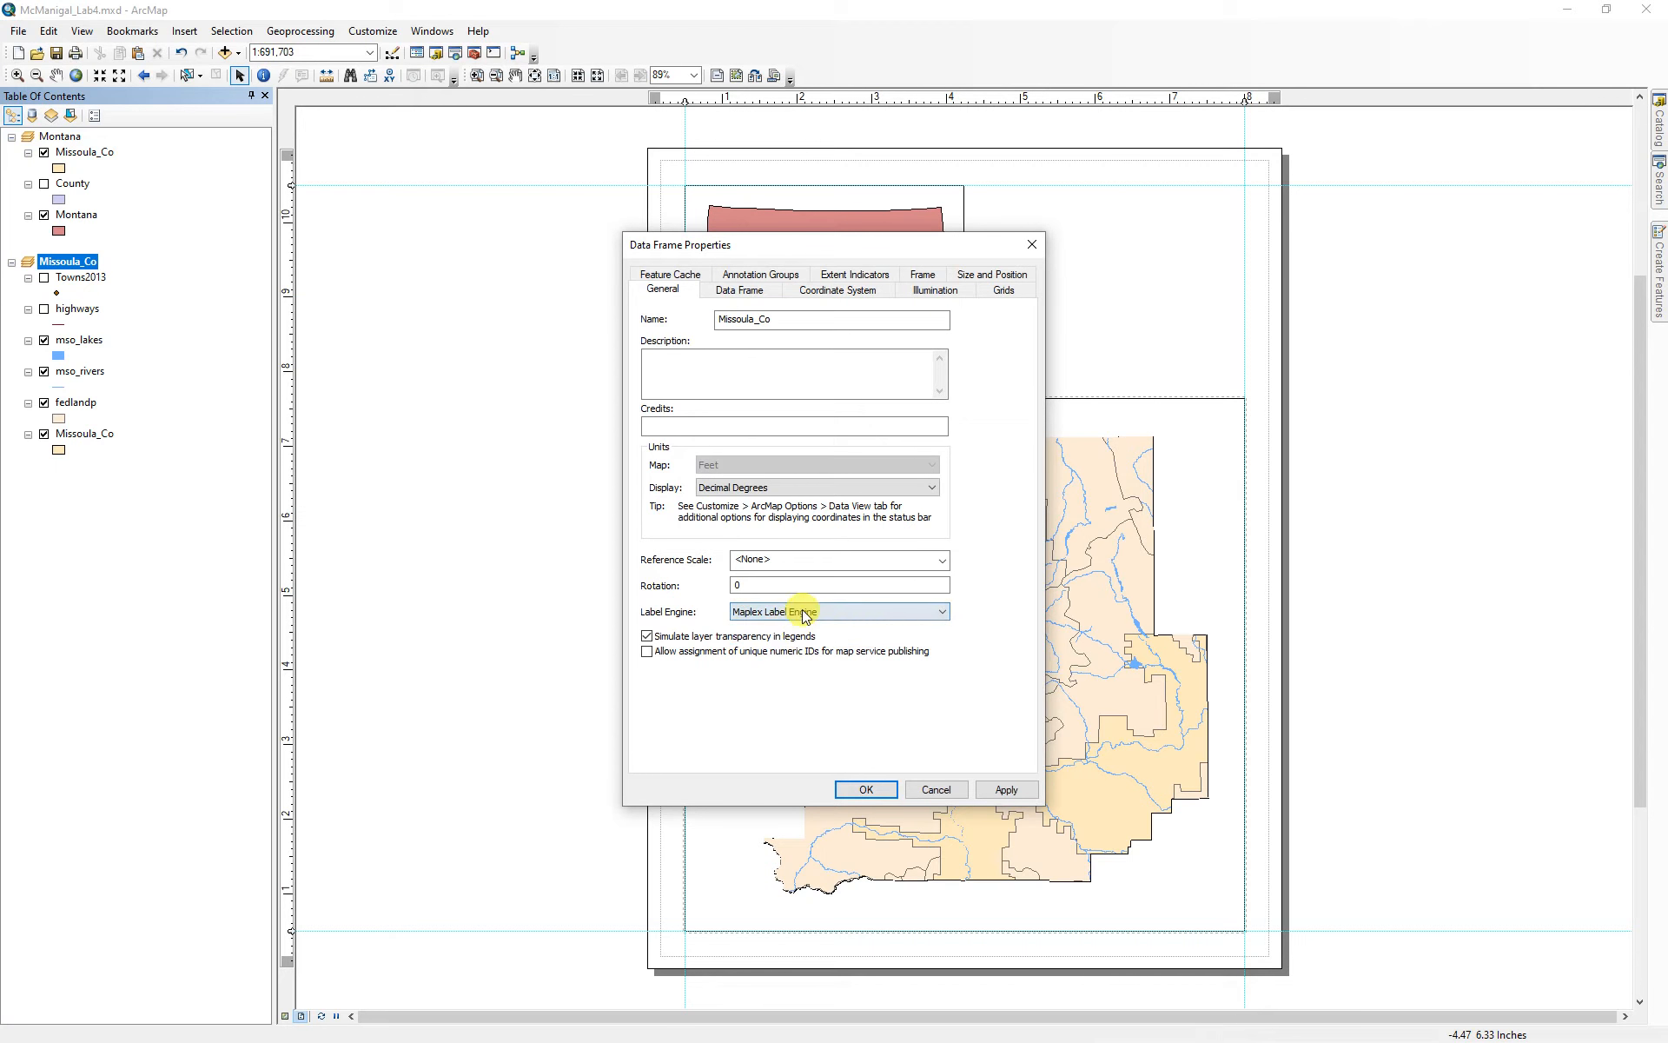
click(873, 788)
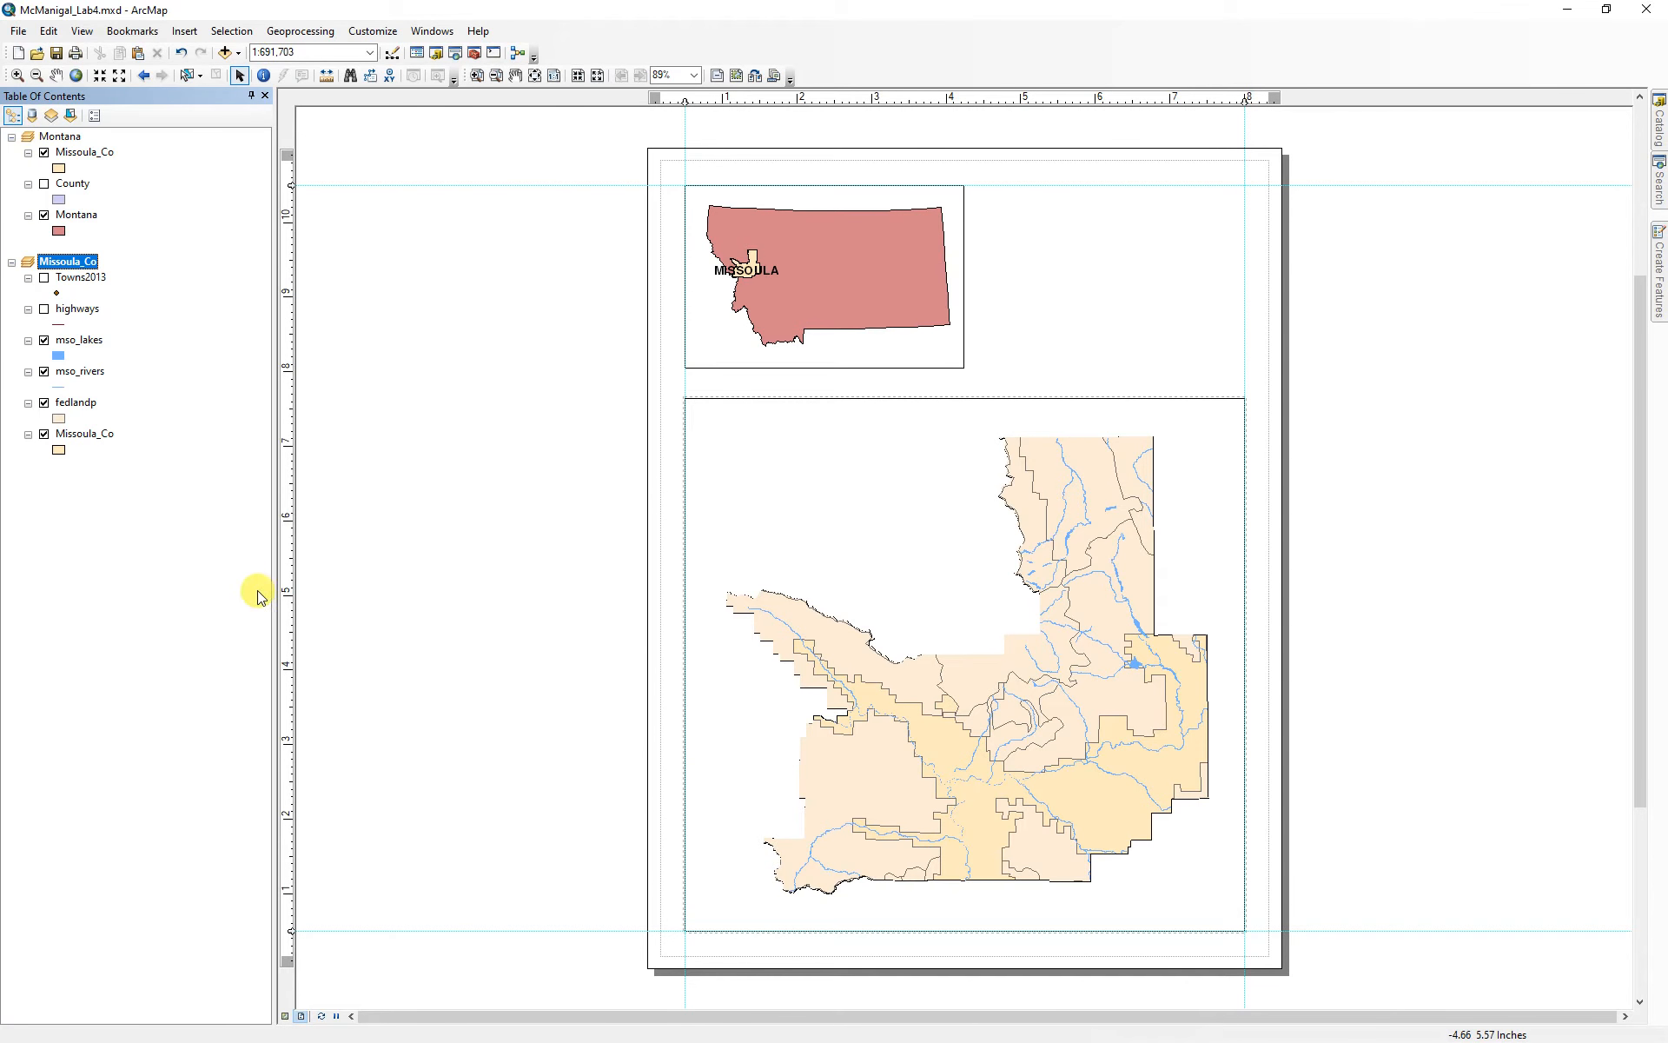
- Hide the fedlandp, mso_rivers and mso_lakes layers and show the highways layer in the Missoula_Co data frame
click(45, 402)
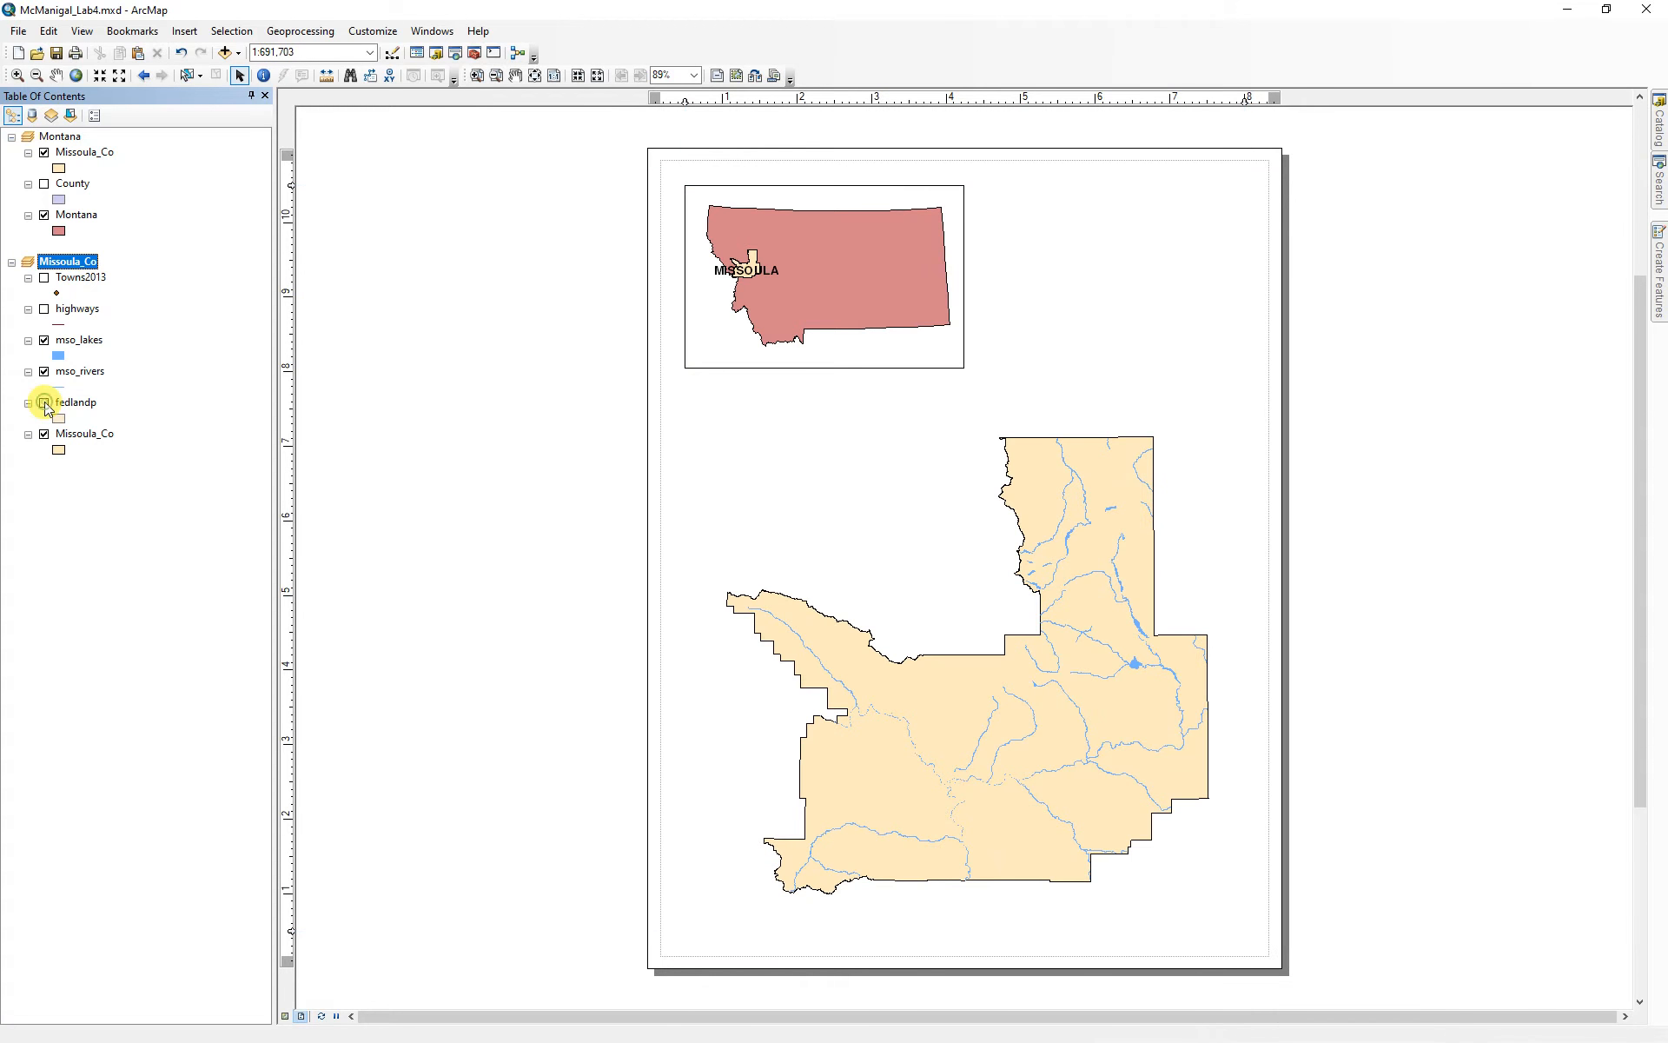
click(44, 372)
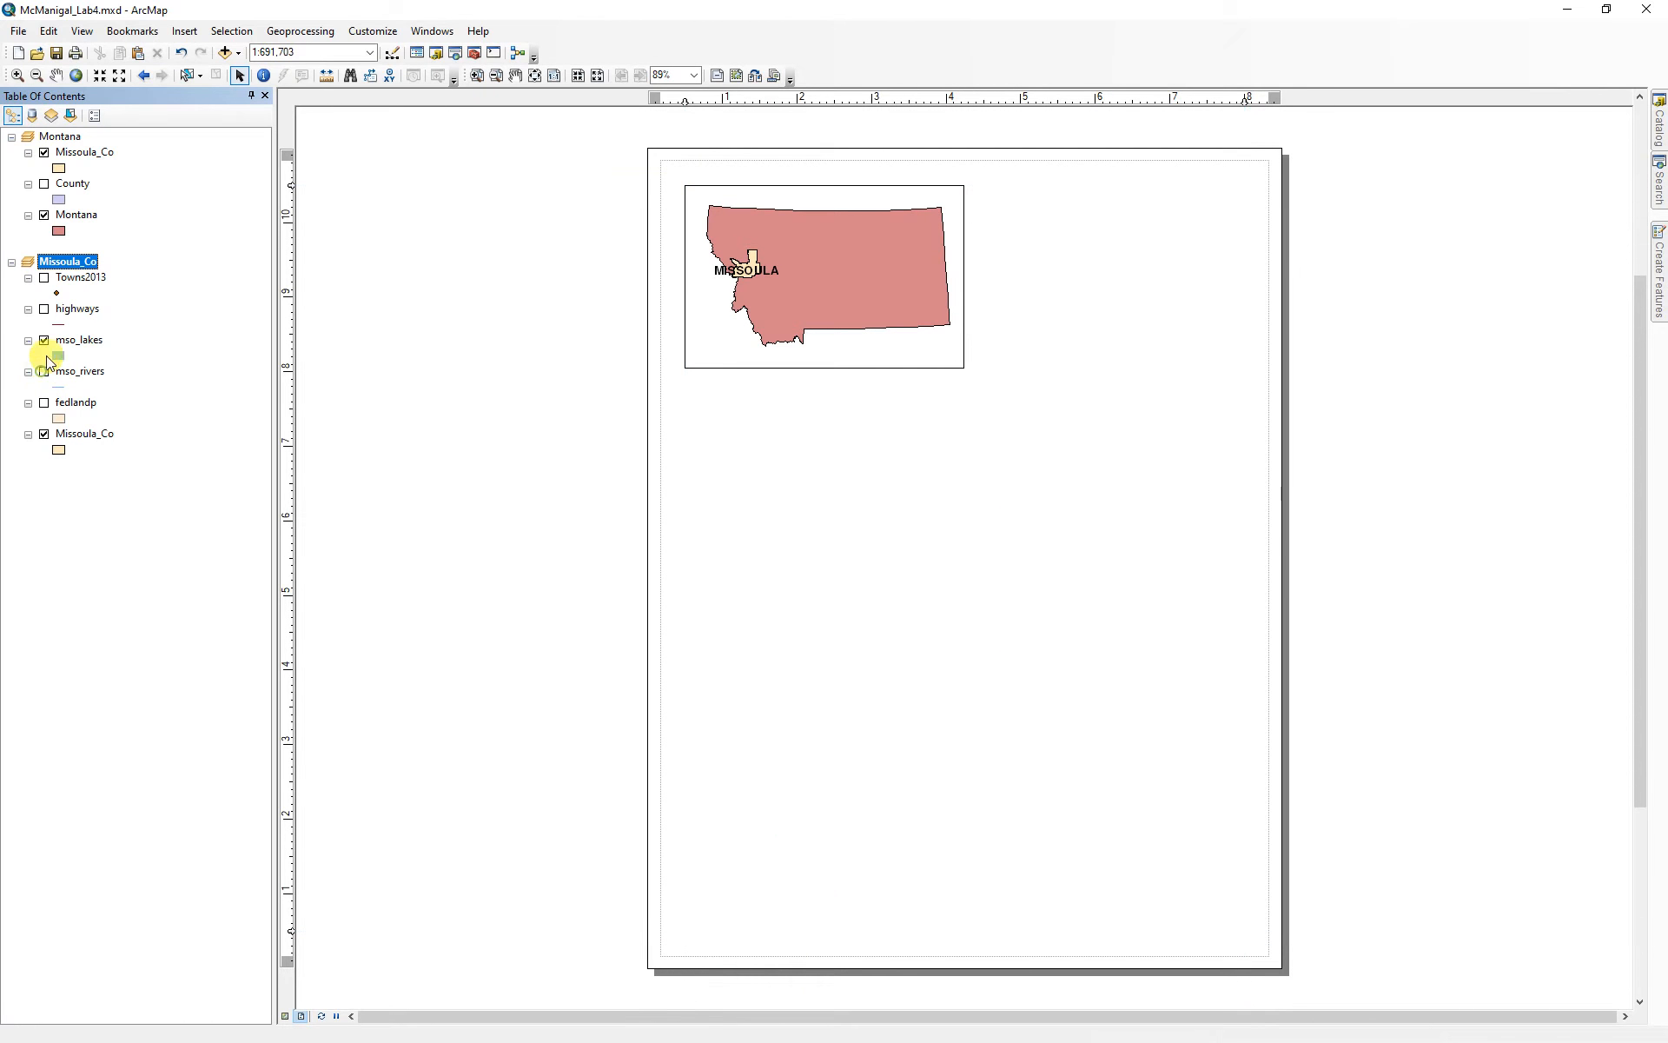
click(44, 340)
click(45, 309)
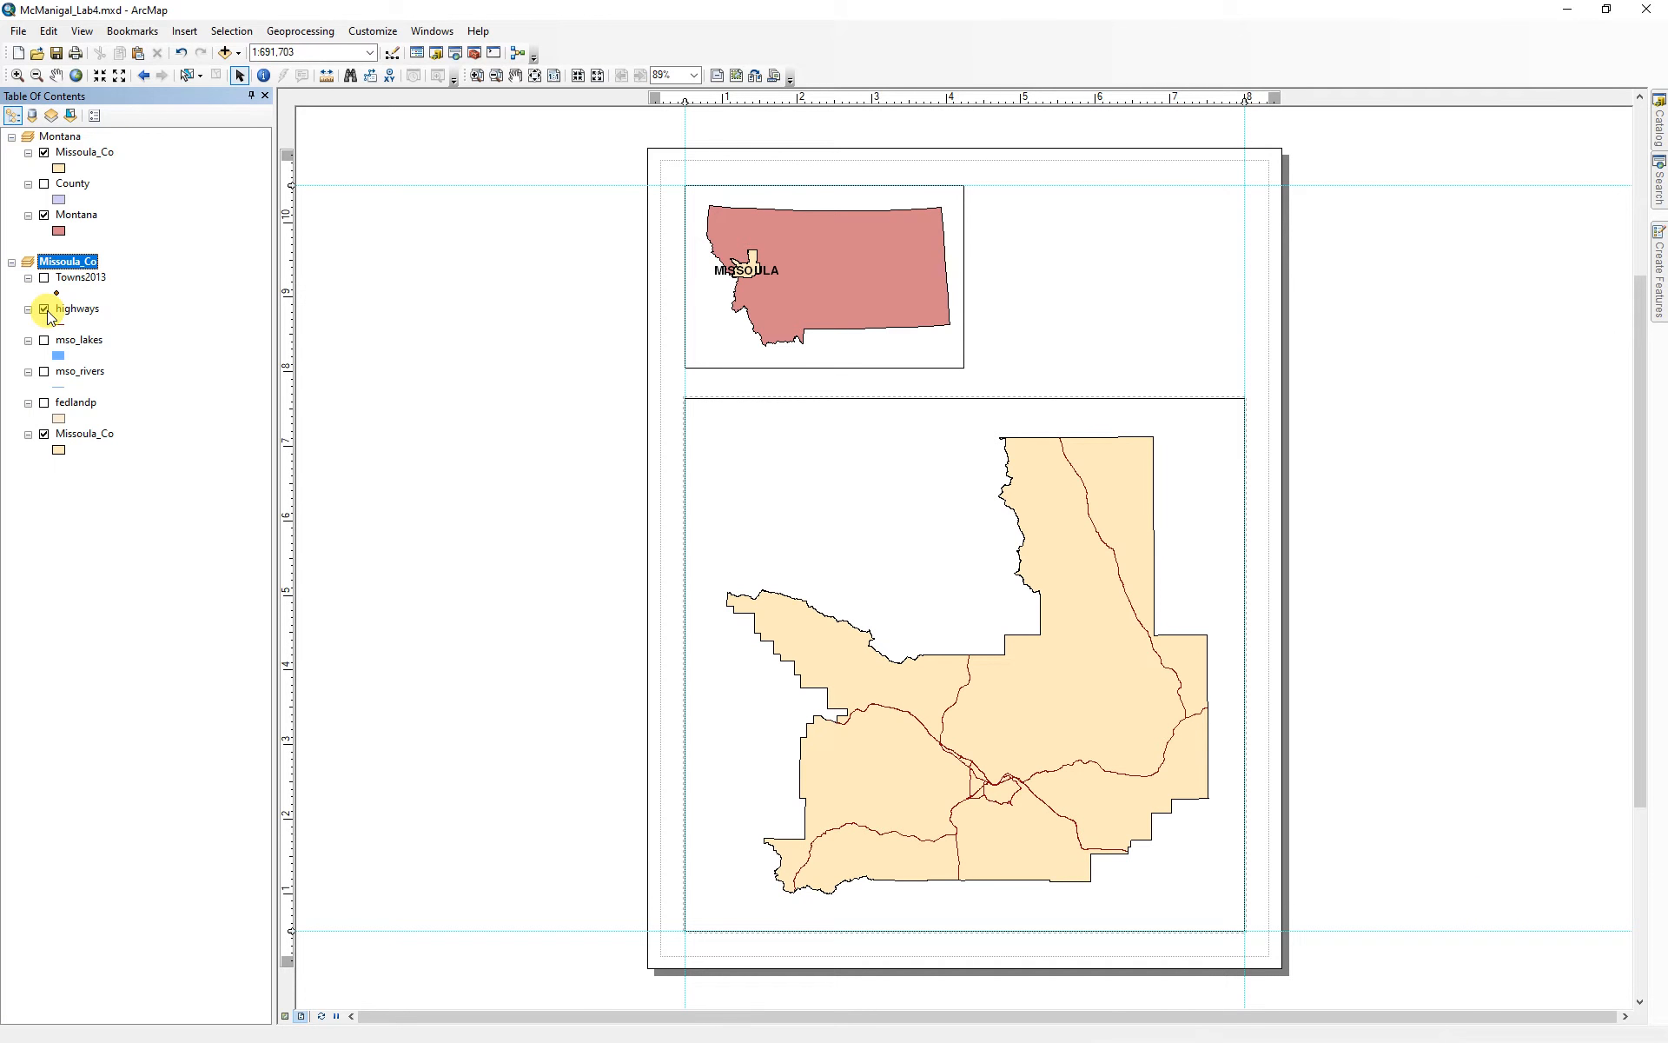
- Apply the Highway Ramp line symbol to the highways layer and turn on its feature labels
click(58, 323)
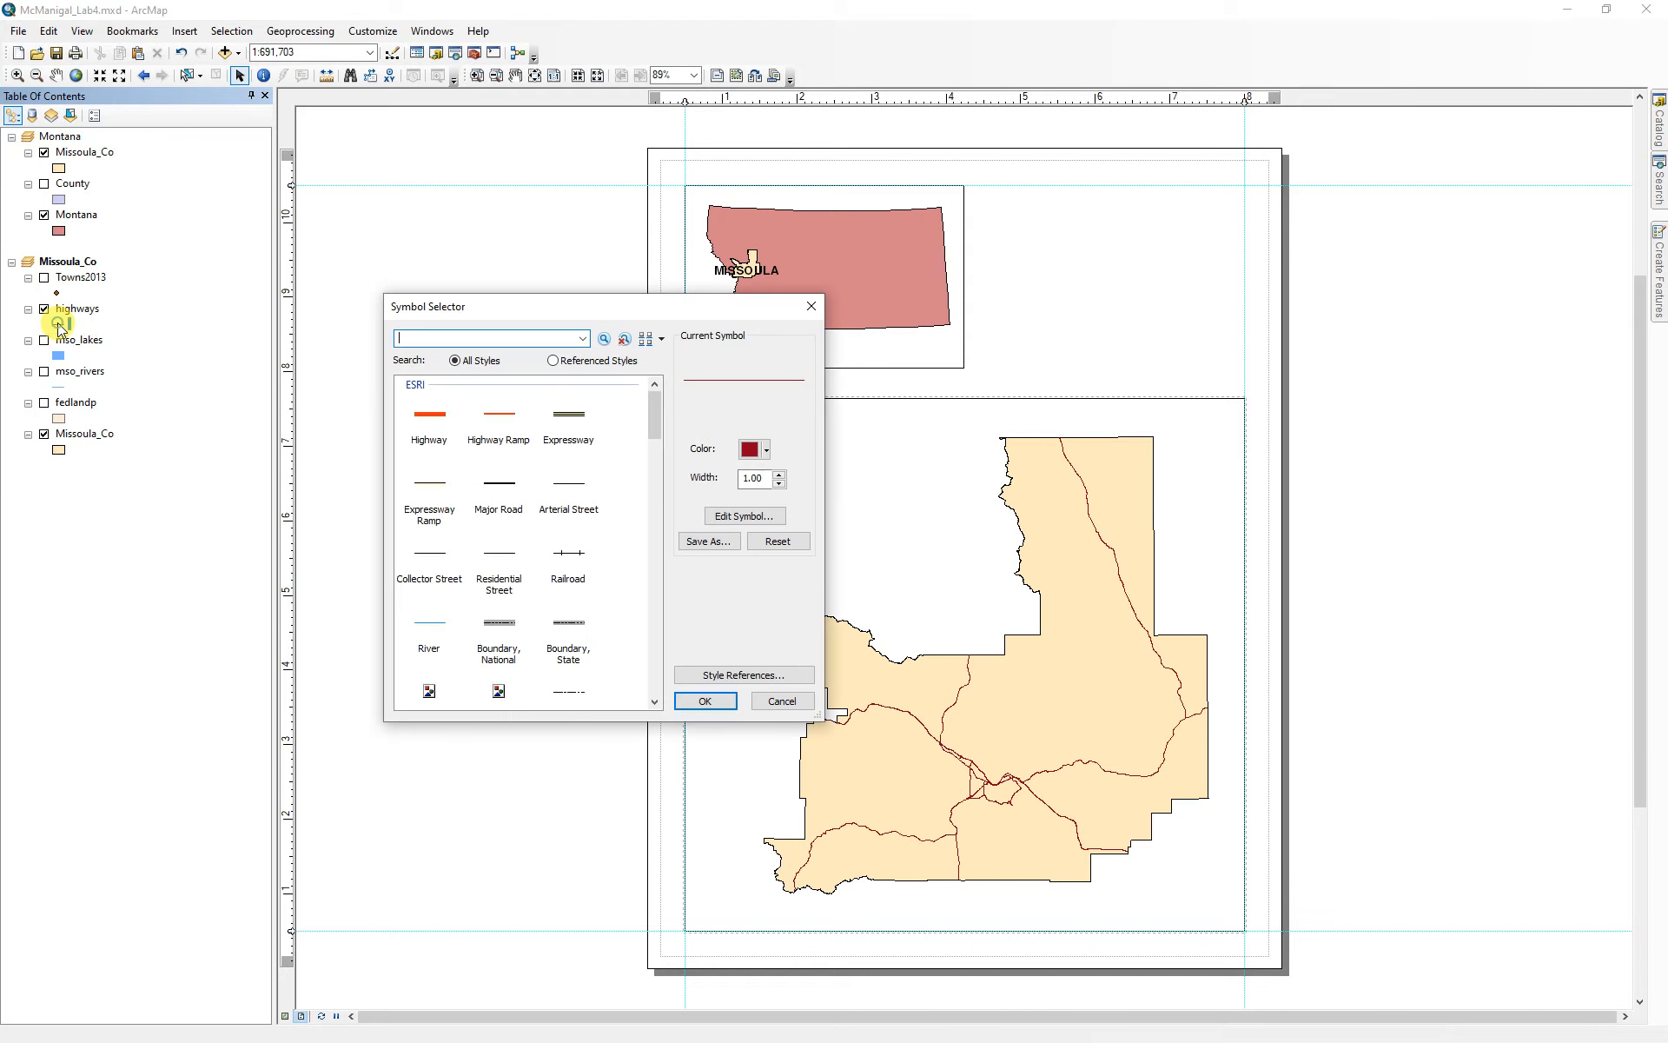
click(498, 416)
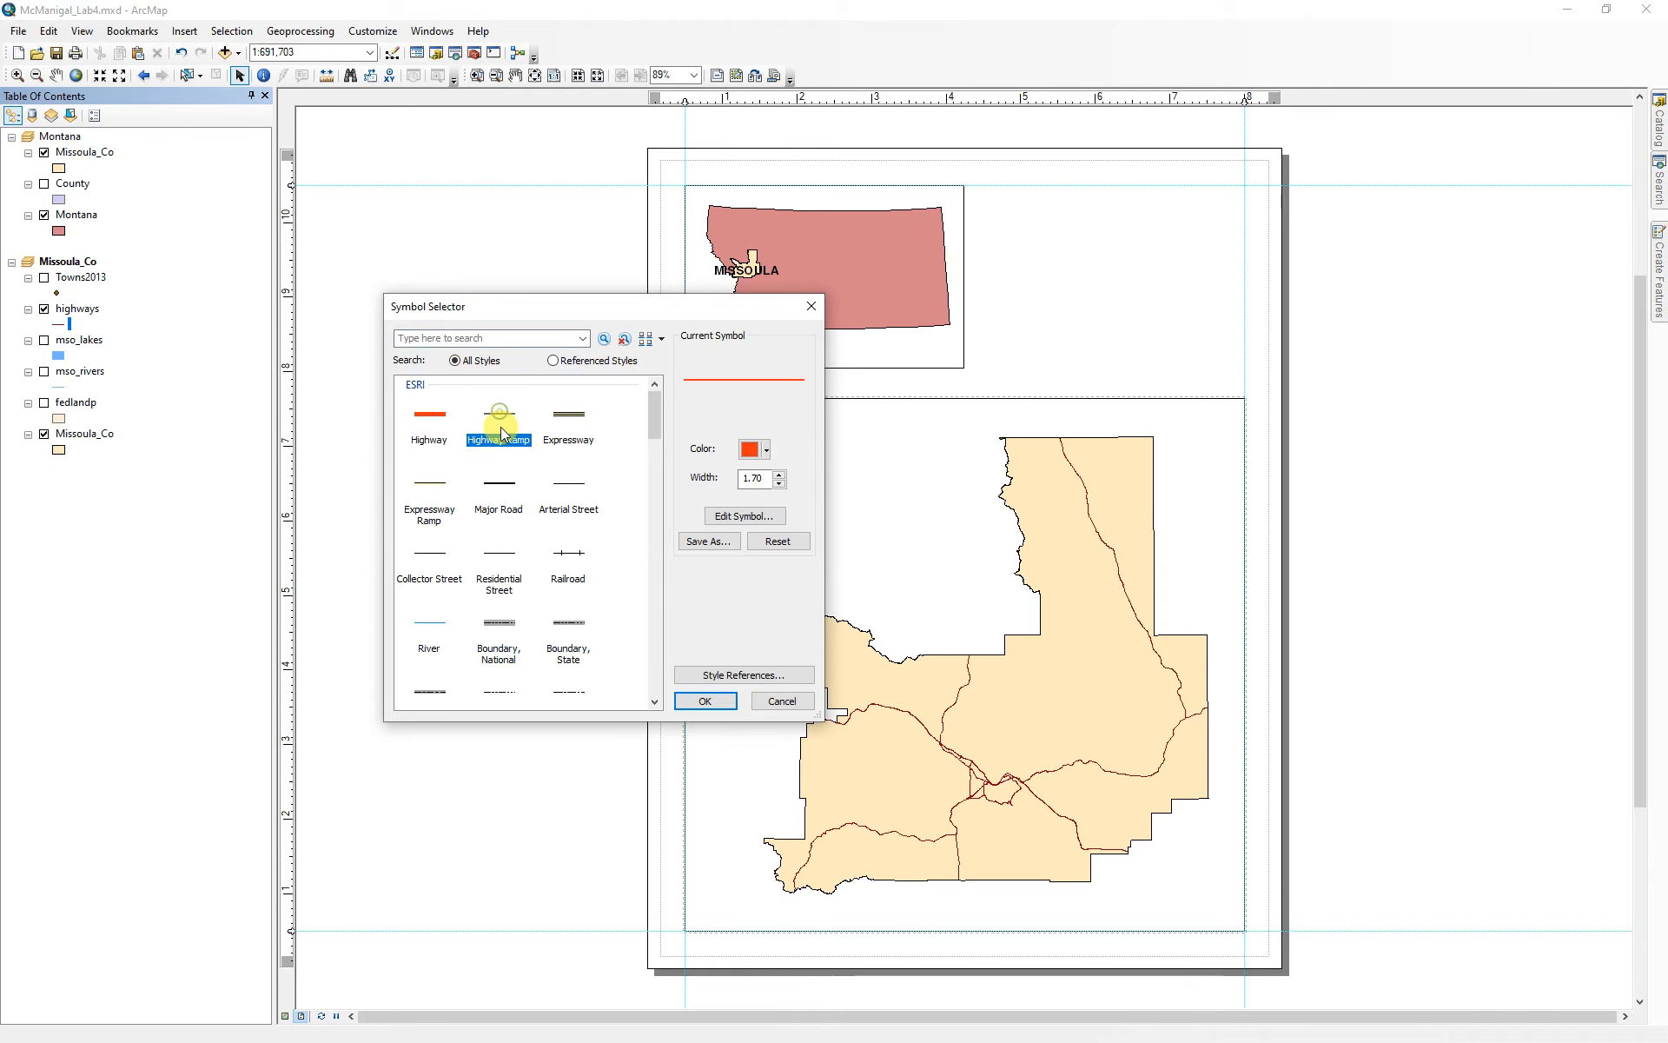
click(703, 701)
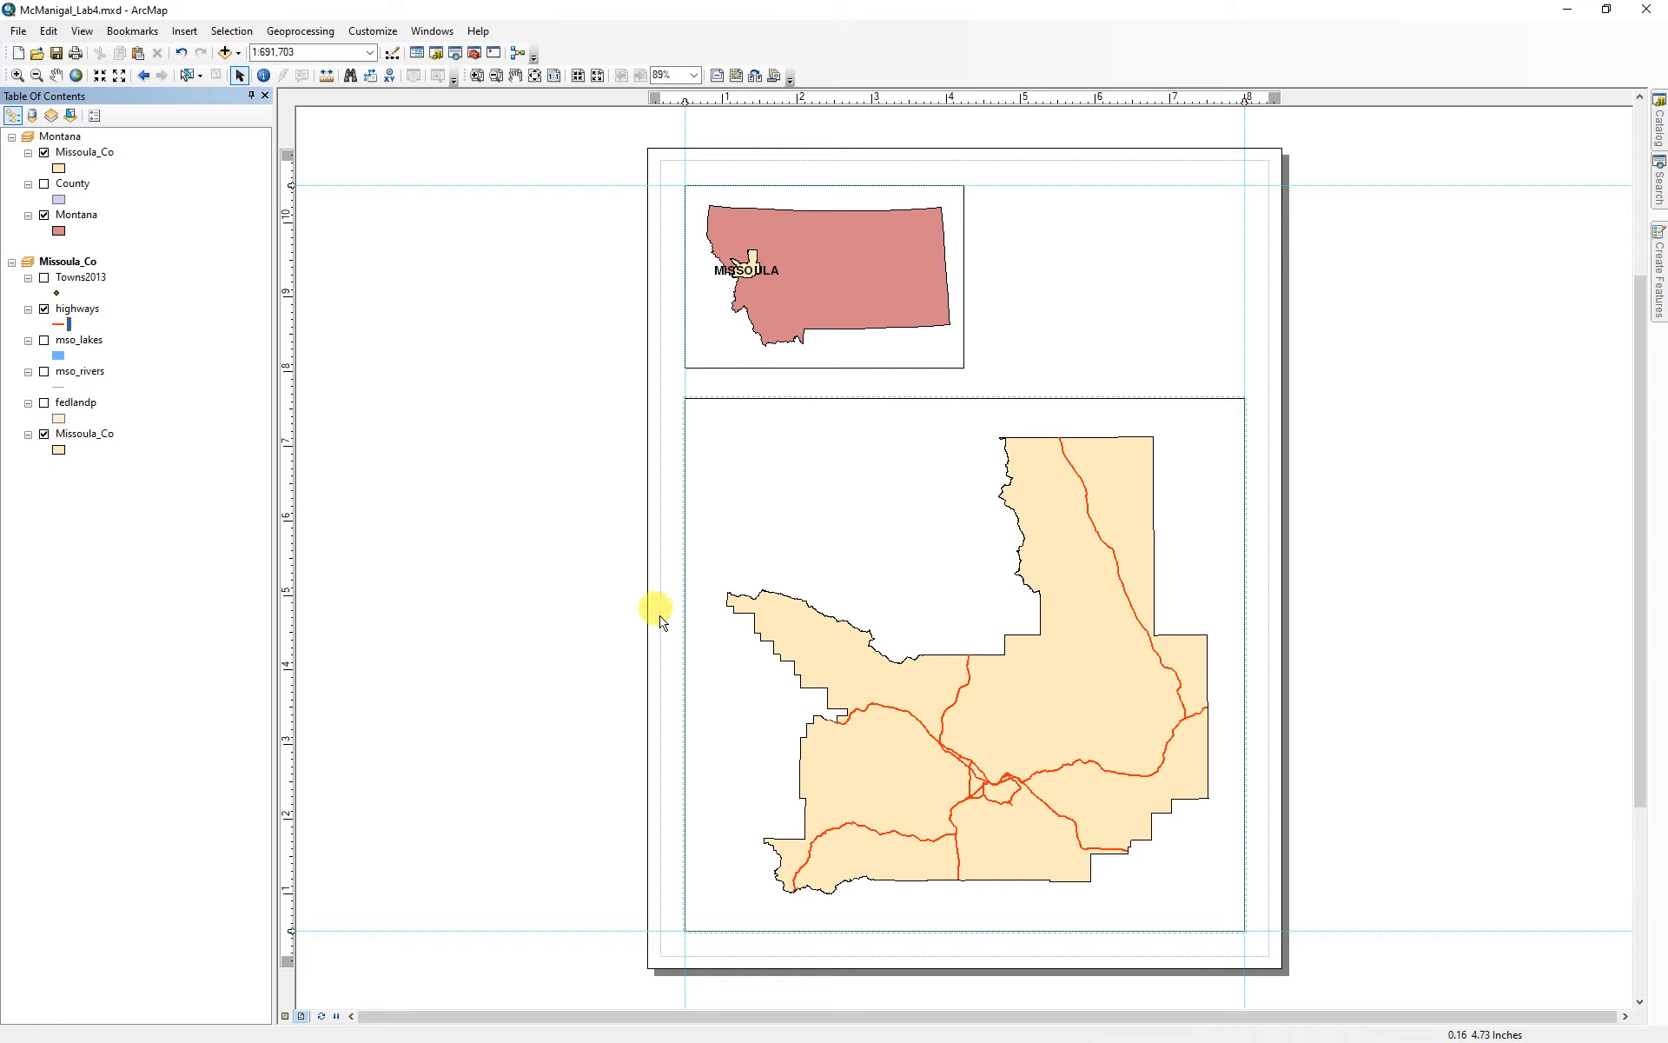
right_click(79, 311)
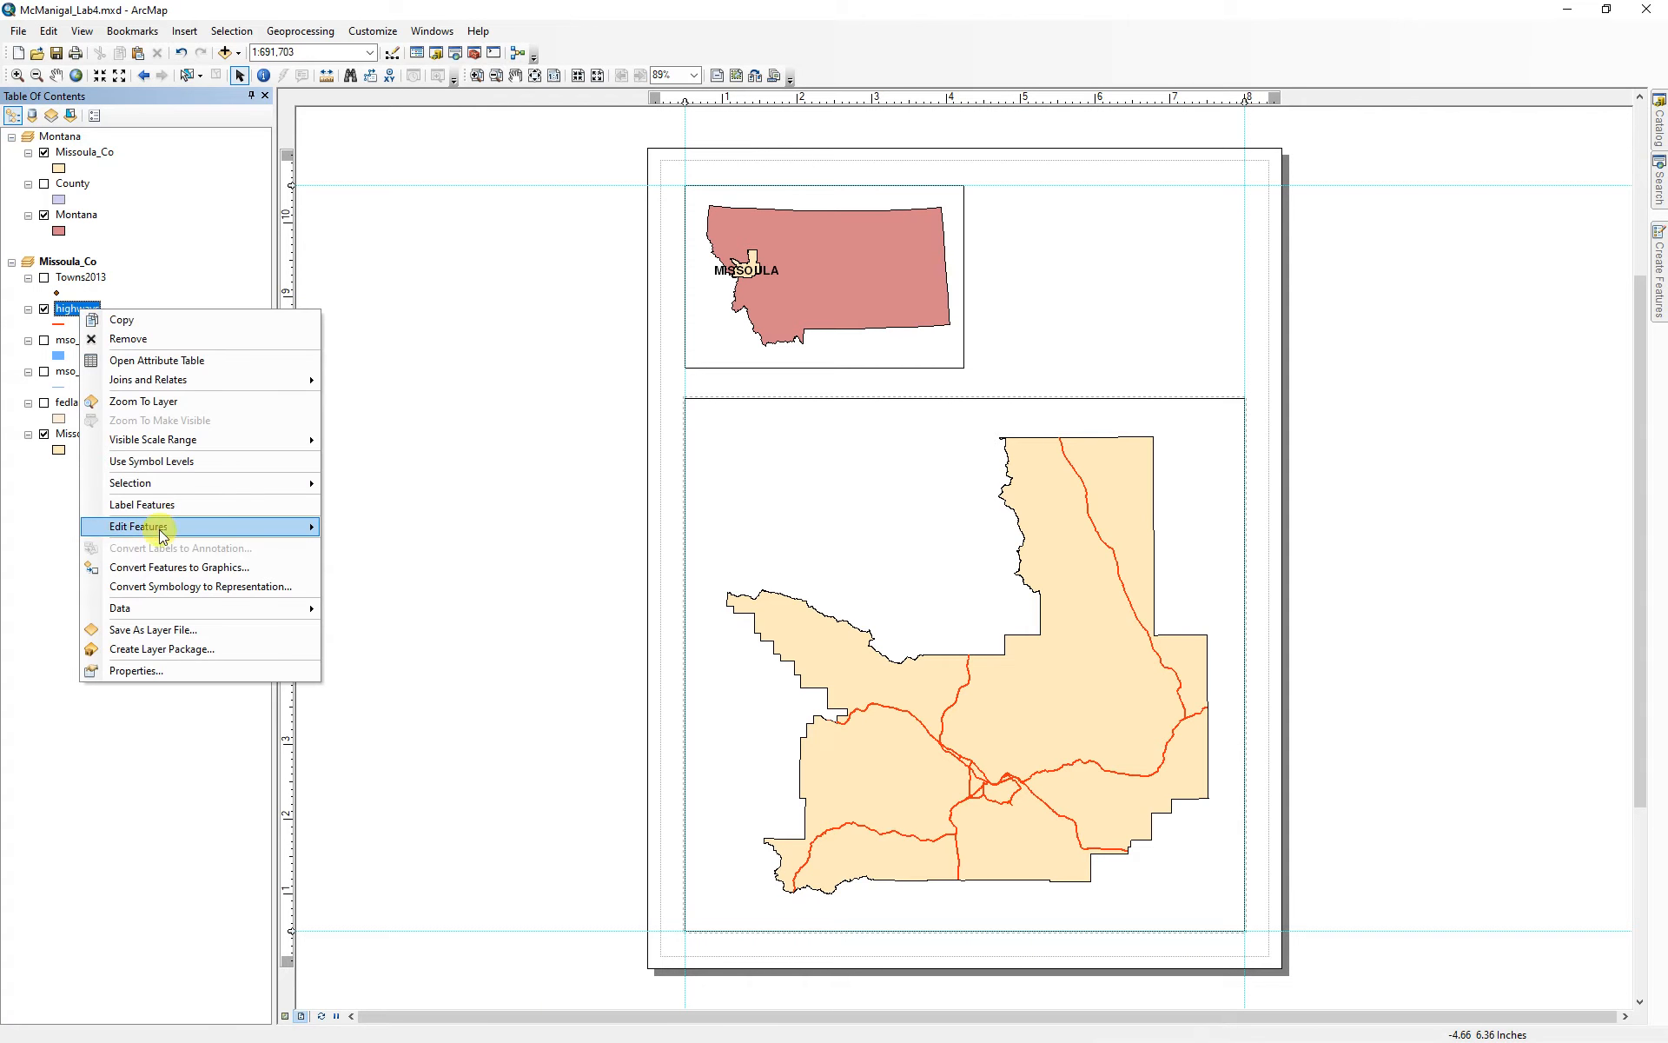
click(133, 505)
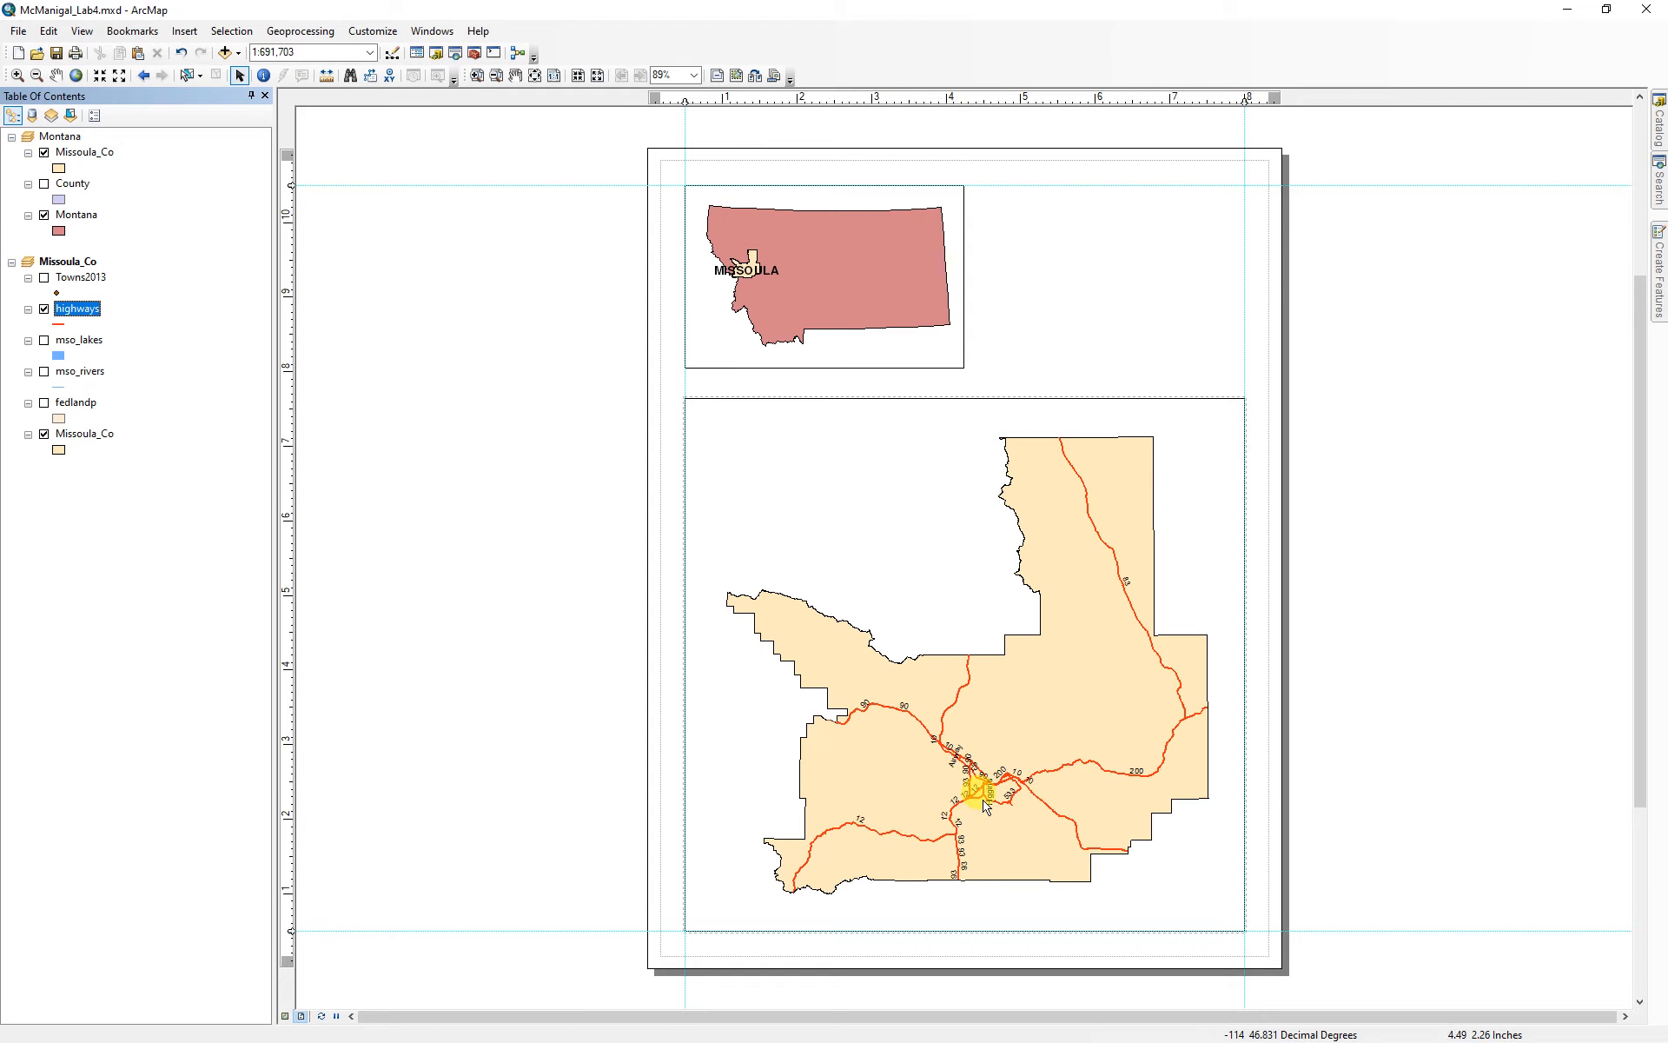
- Set the highways layer's labeling method to define classes of features and label each class differently
double_click(76, 307)
drag(811, 287, 406, 242)
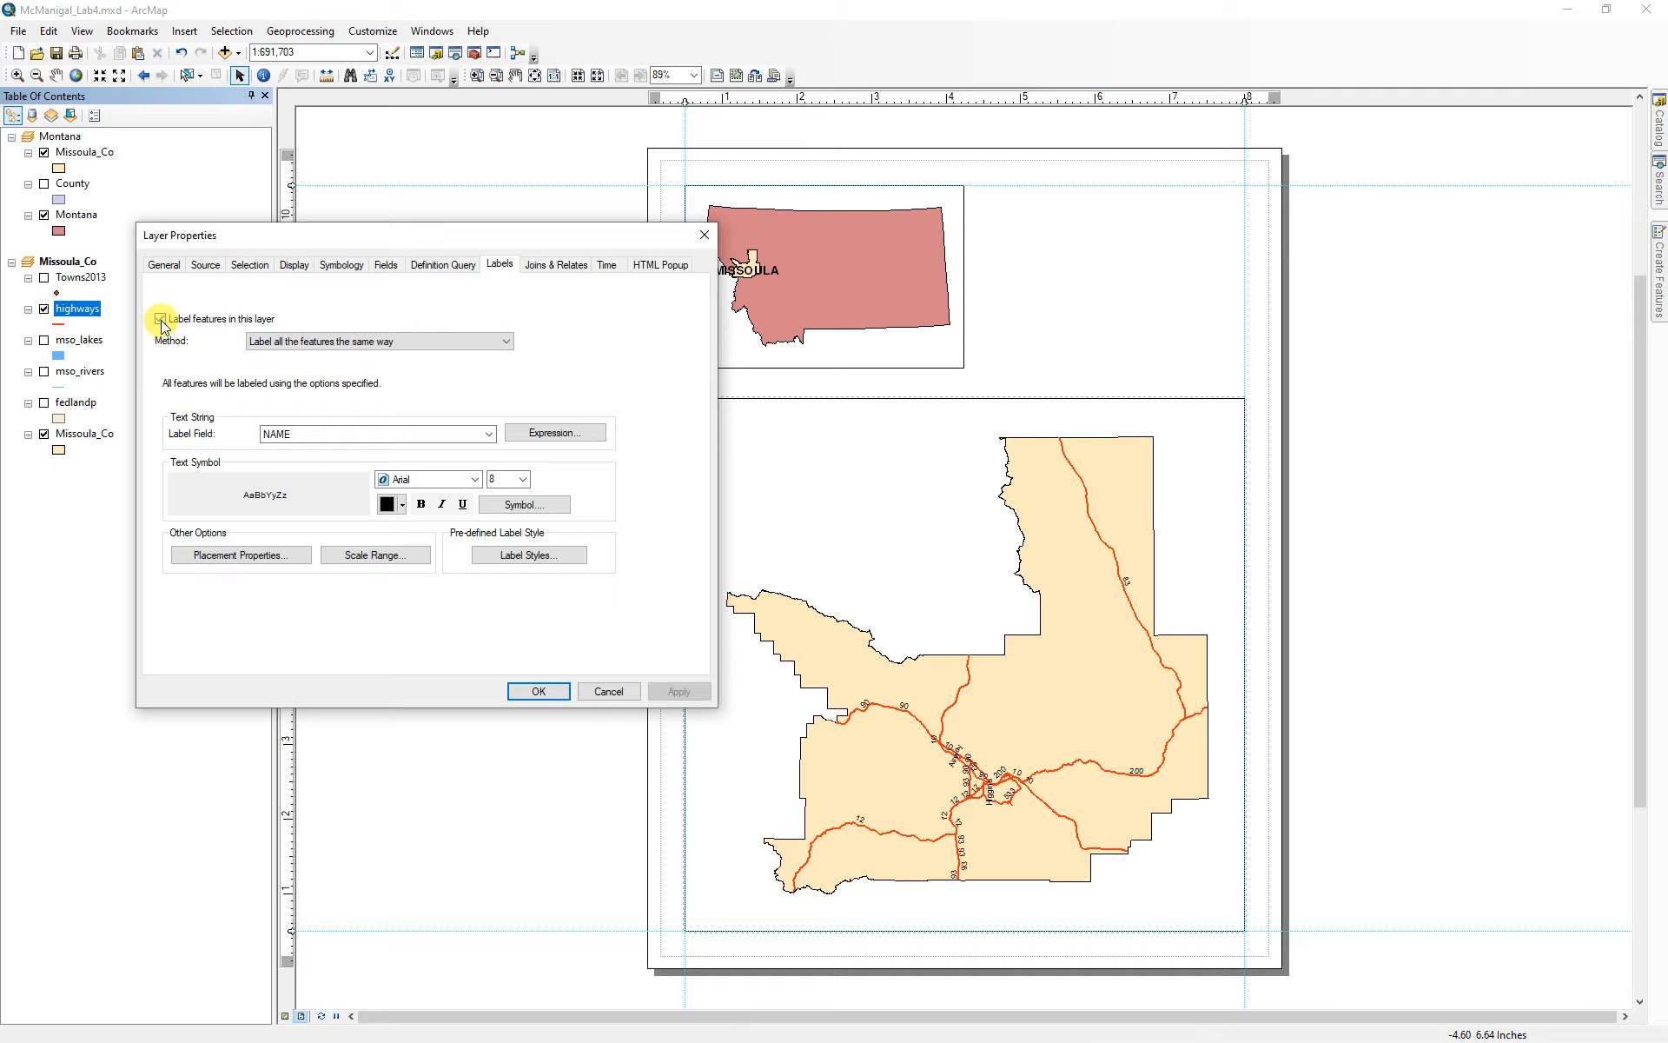
click(506, 340)
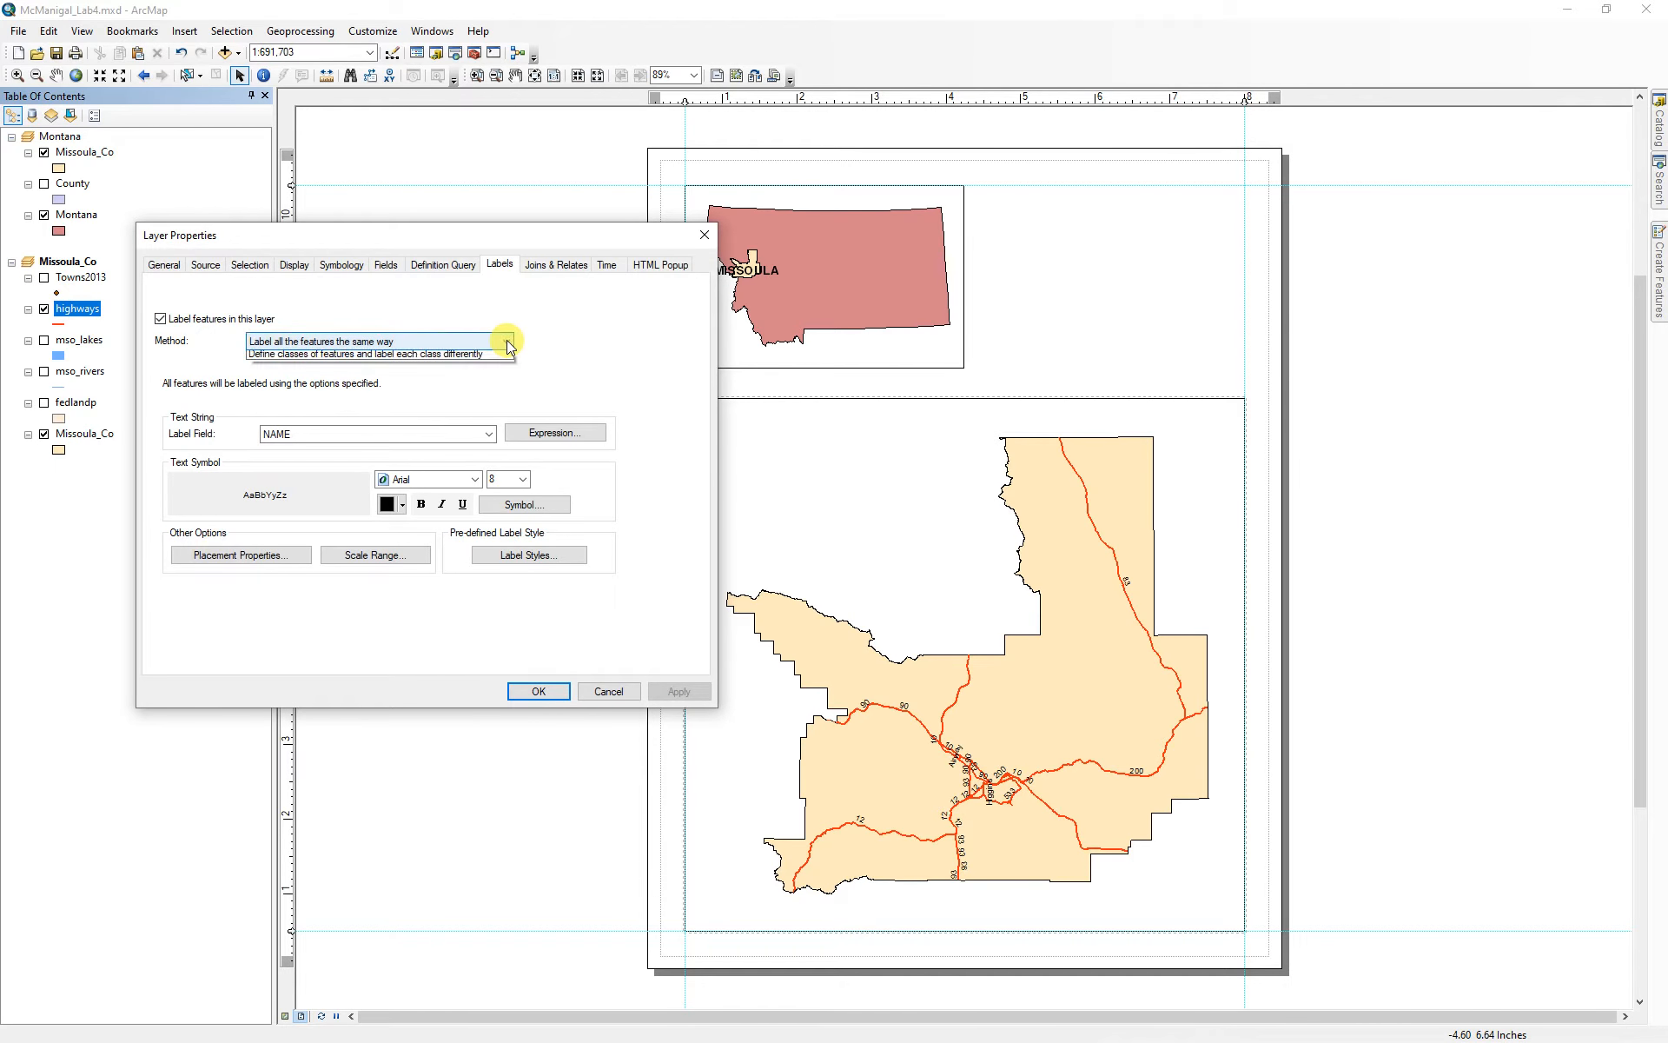
click(330, 368)
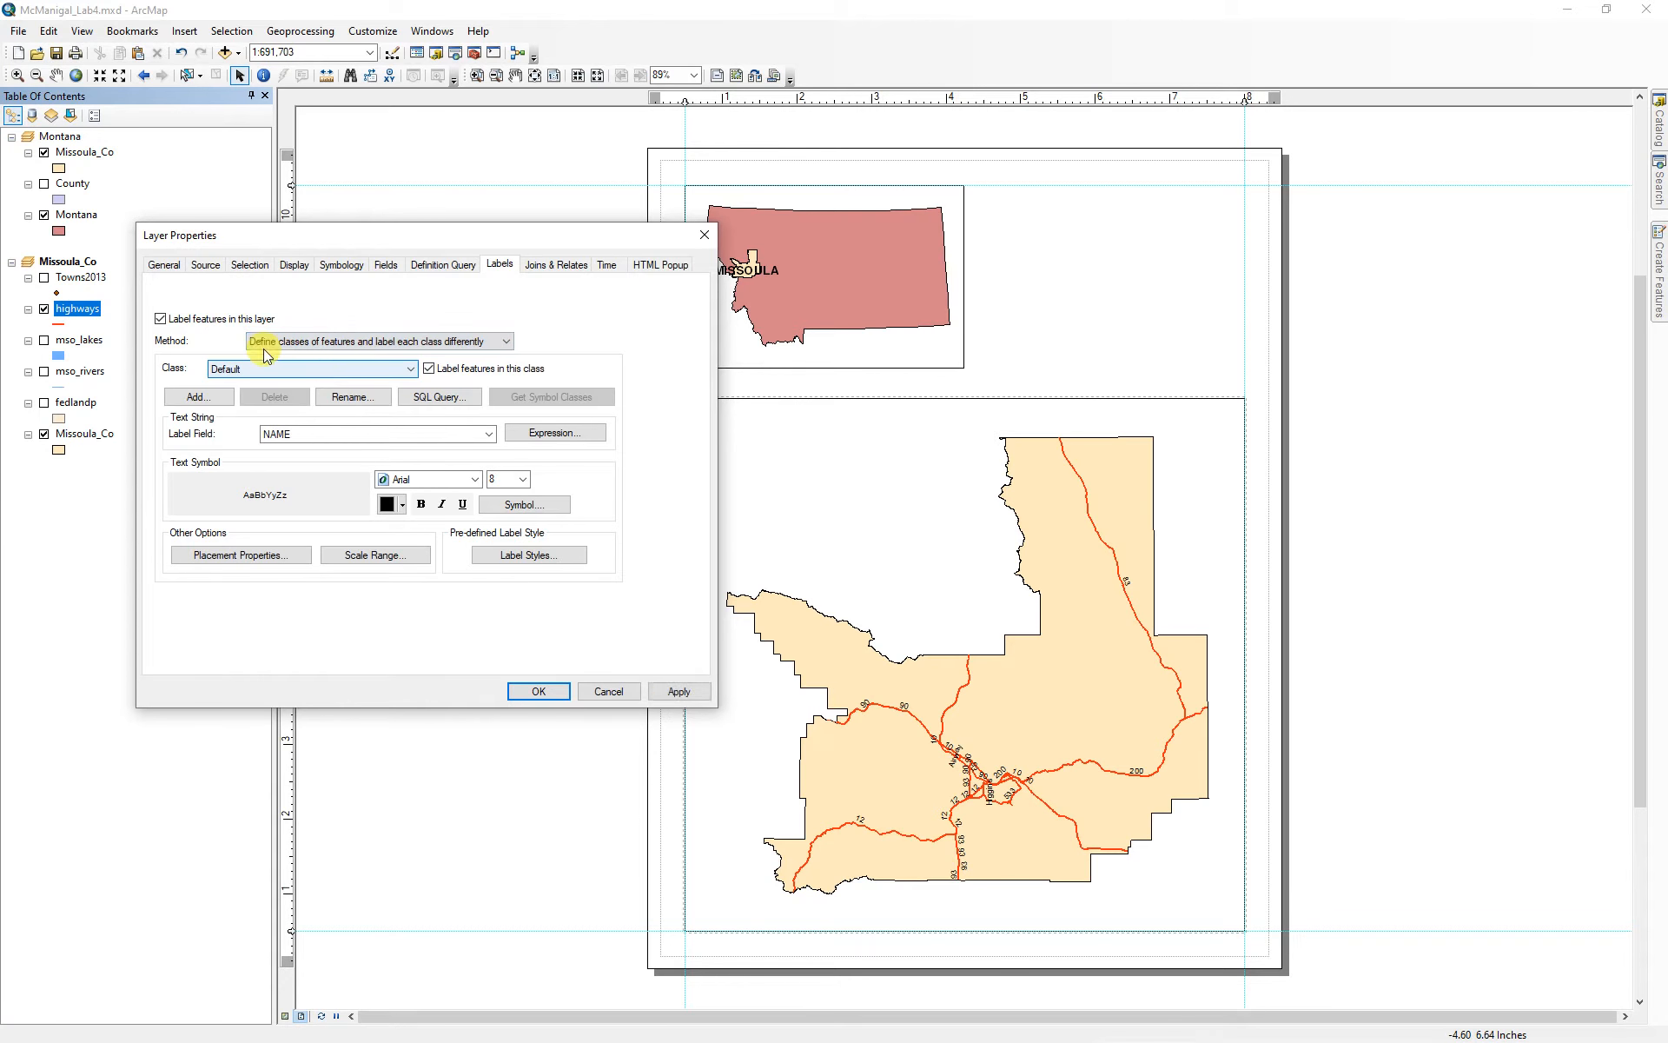
click(504, 340)
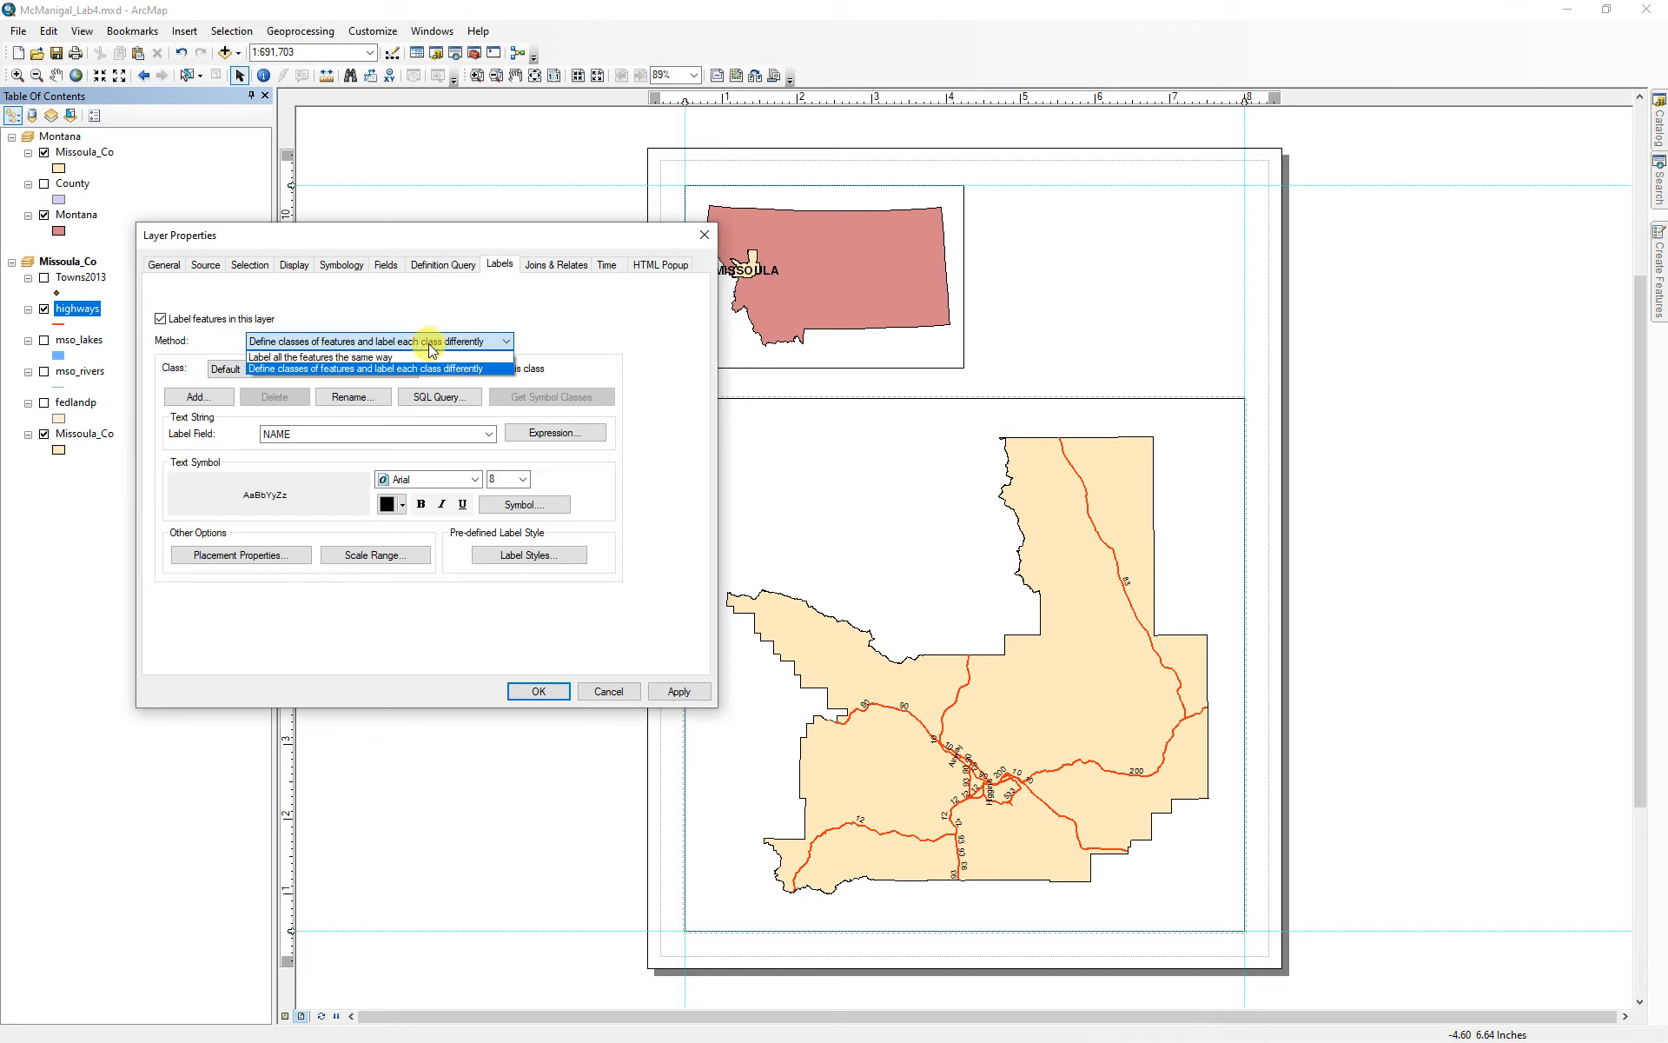
click(370, 358)
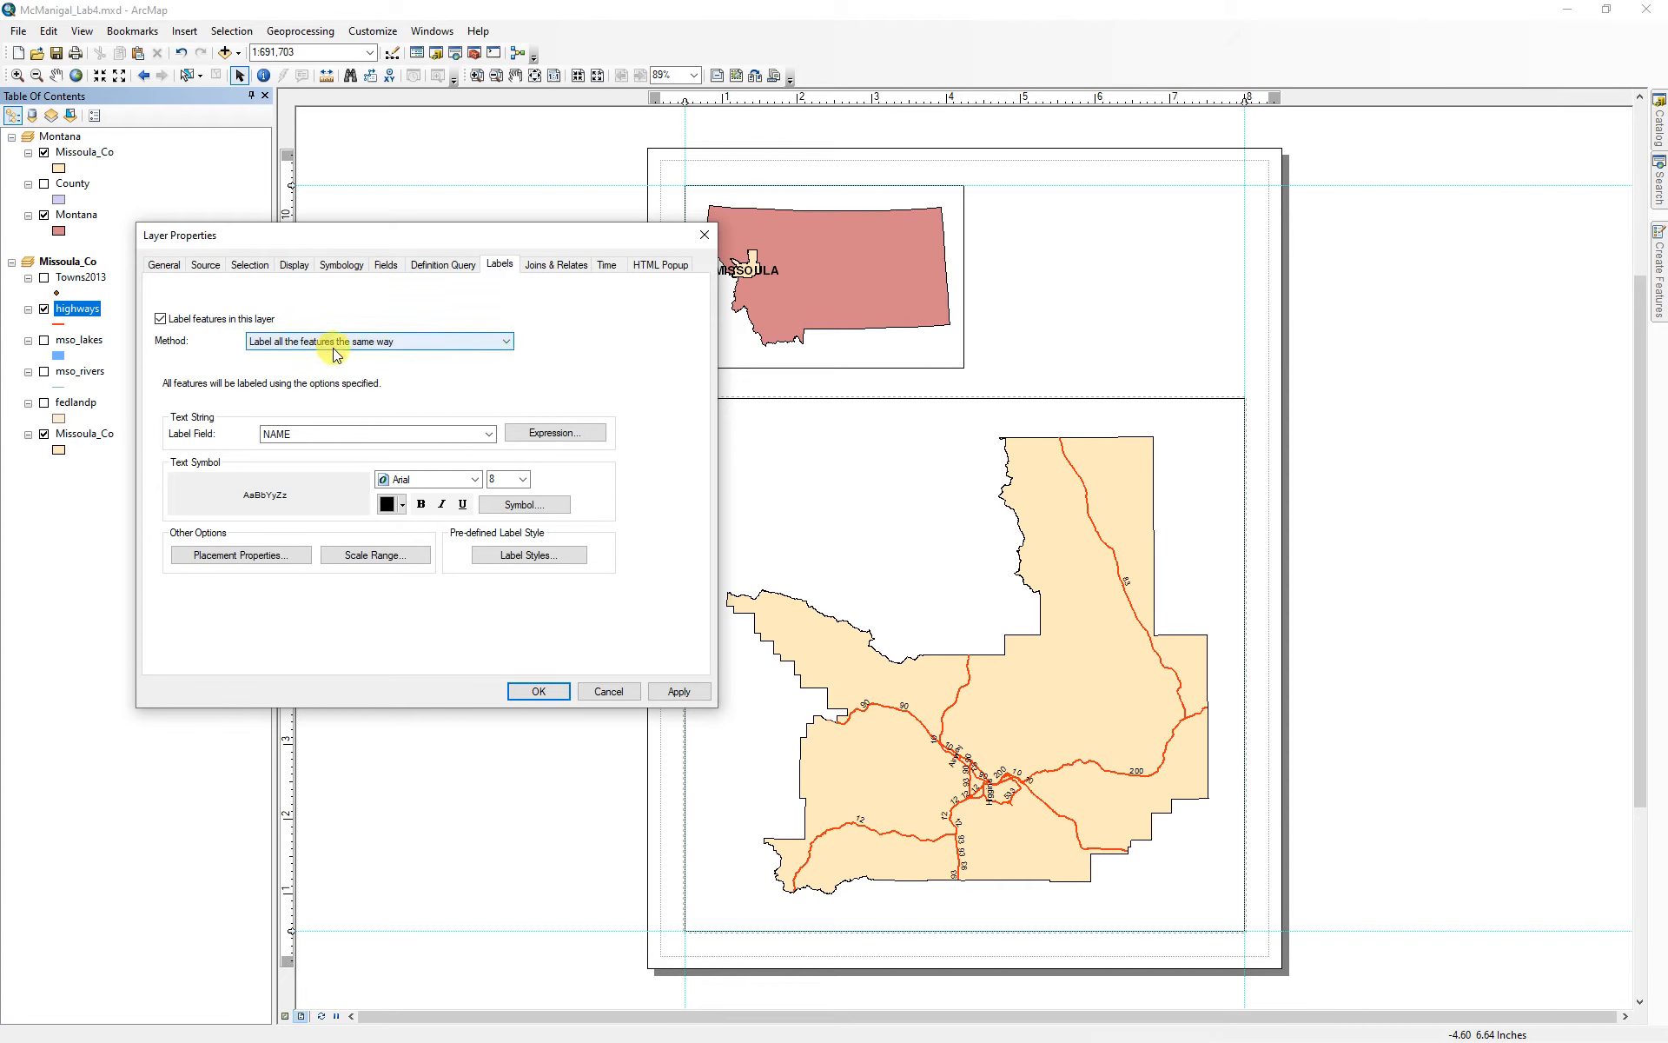
click(488, 434)
click(421, 385)
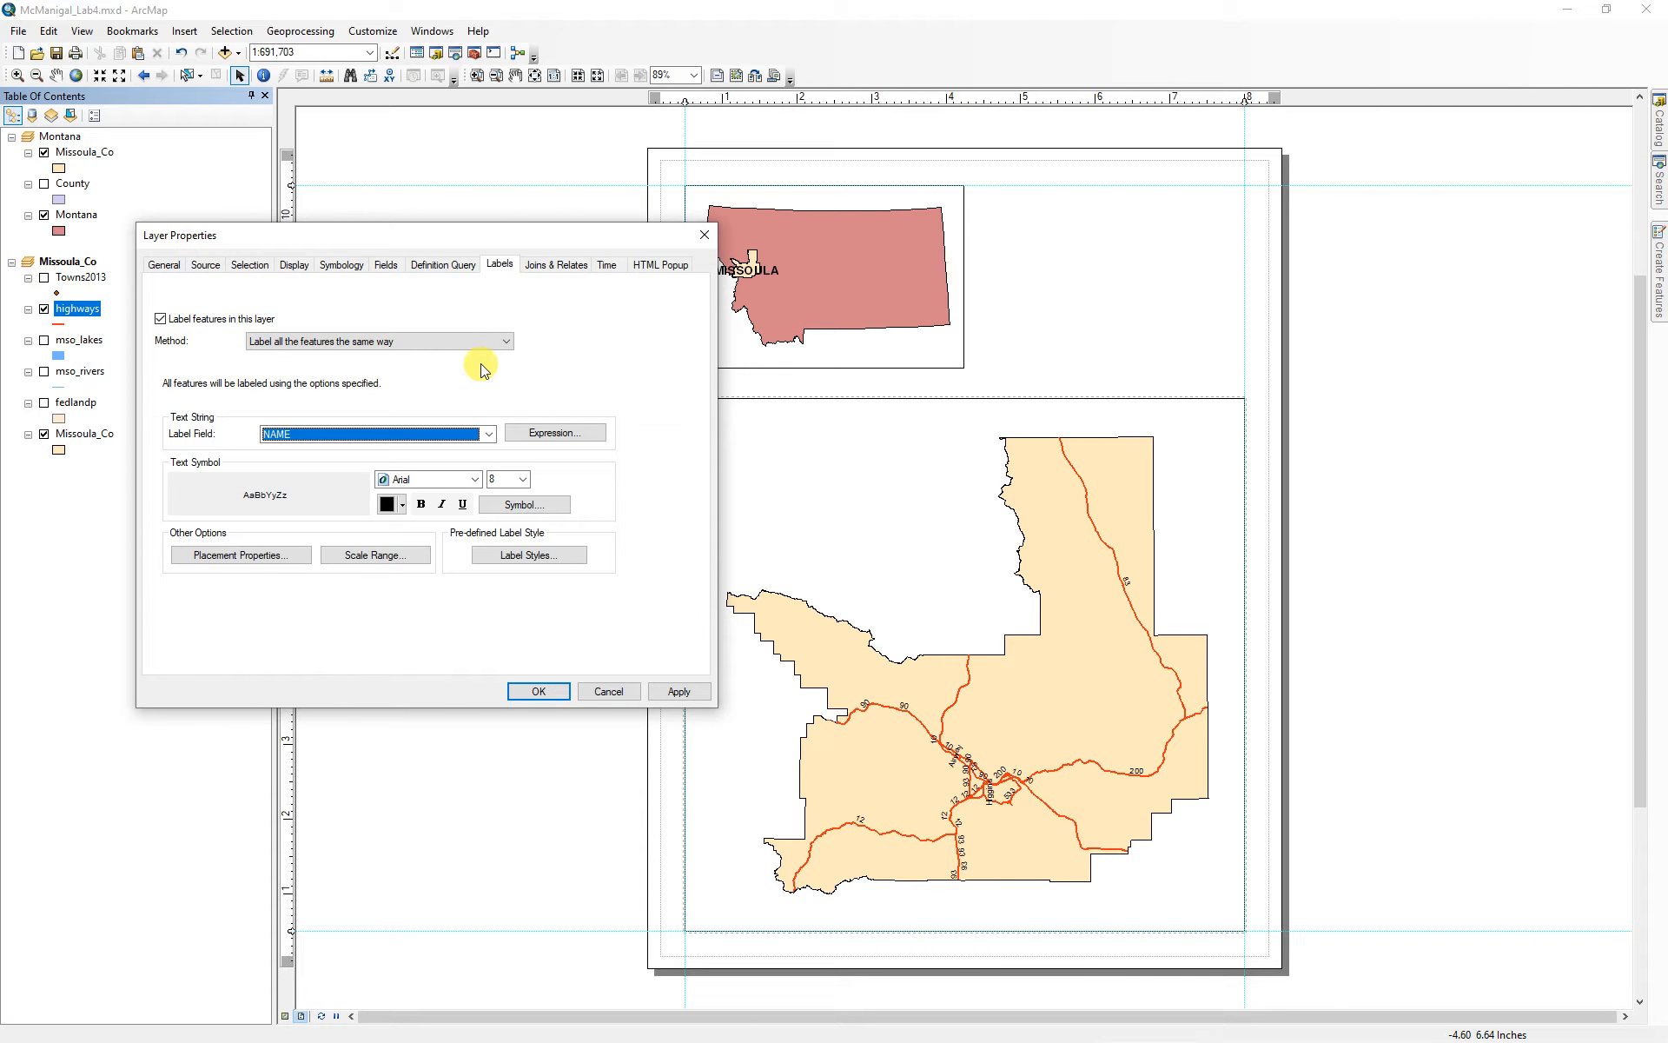
click(505, 343)
click(359, 369)
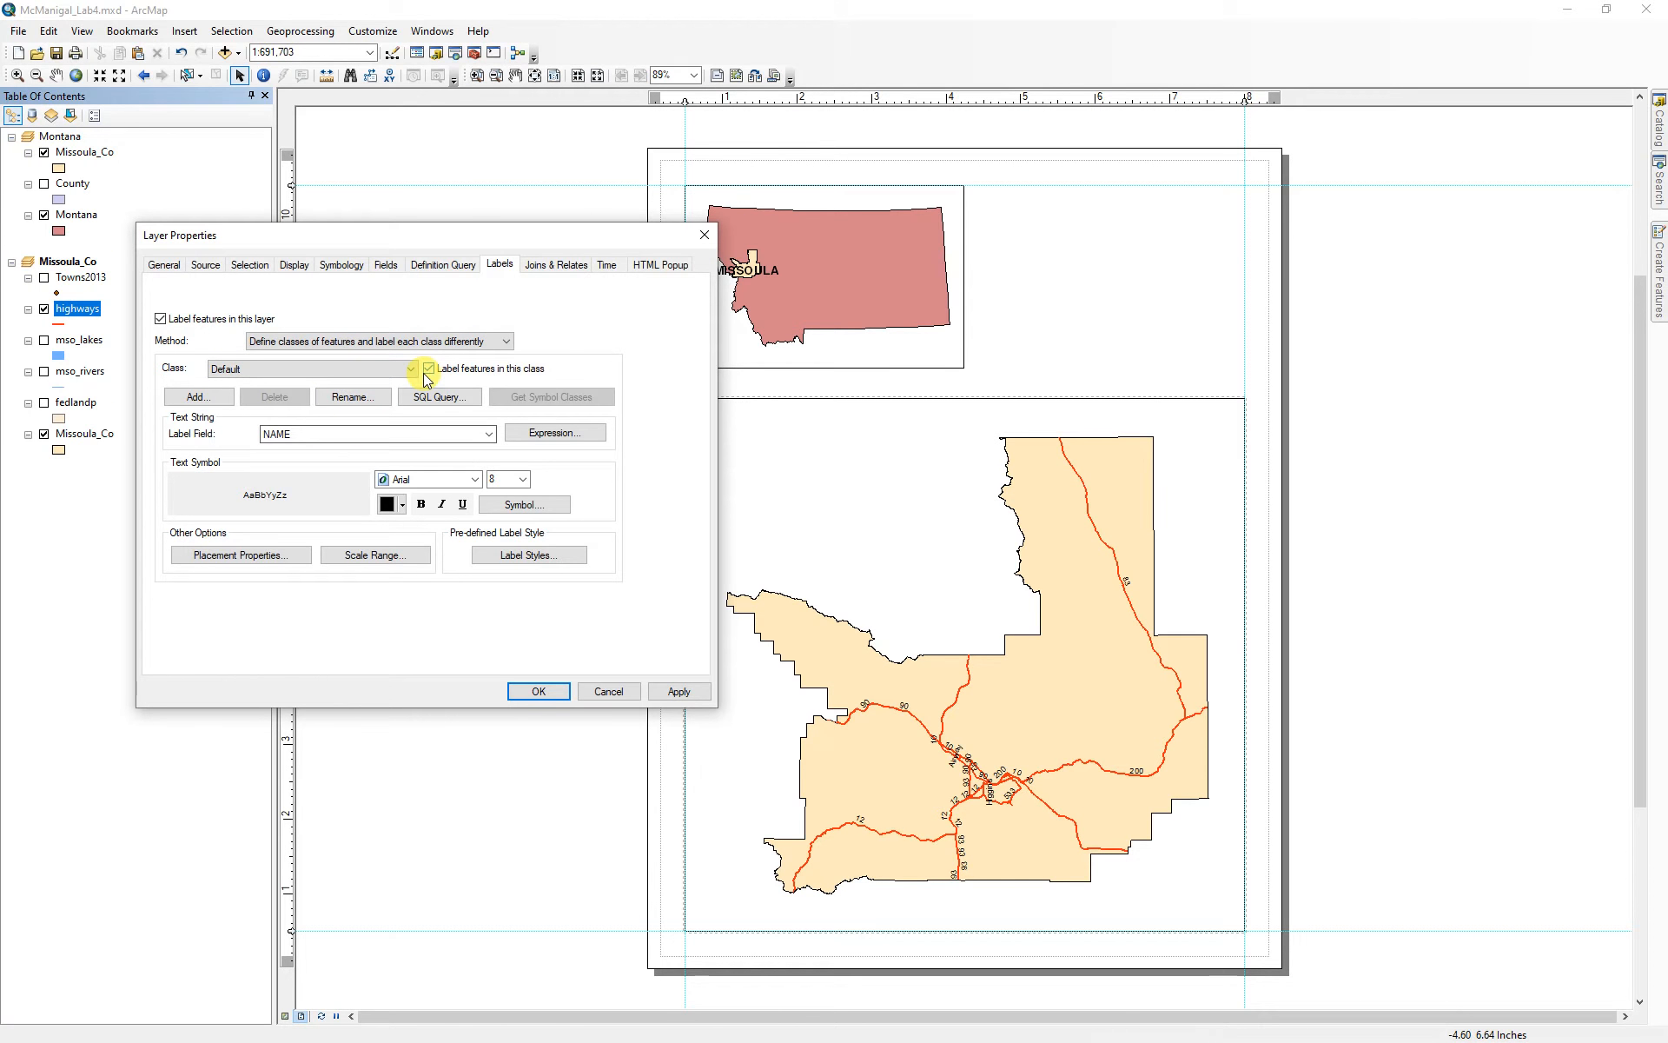
- Turn off labels for the Default class of the highways layer and add a label class named Interstate
click(212, 396)
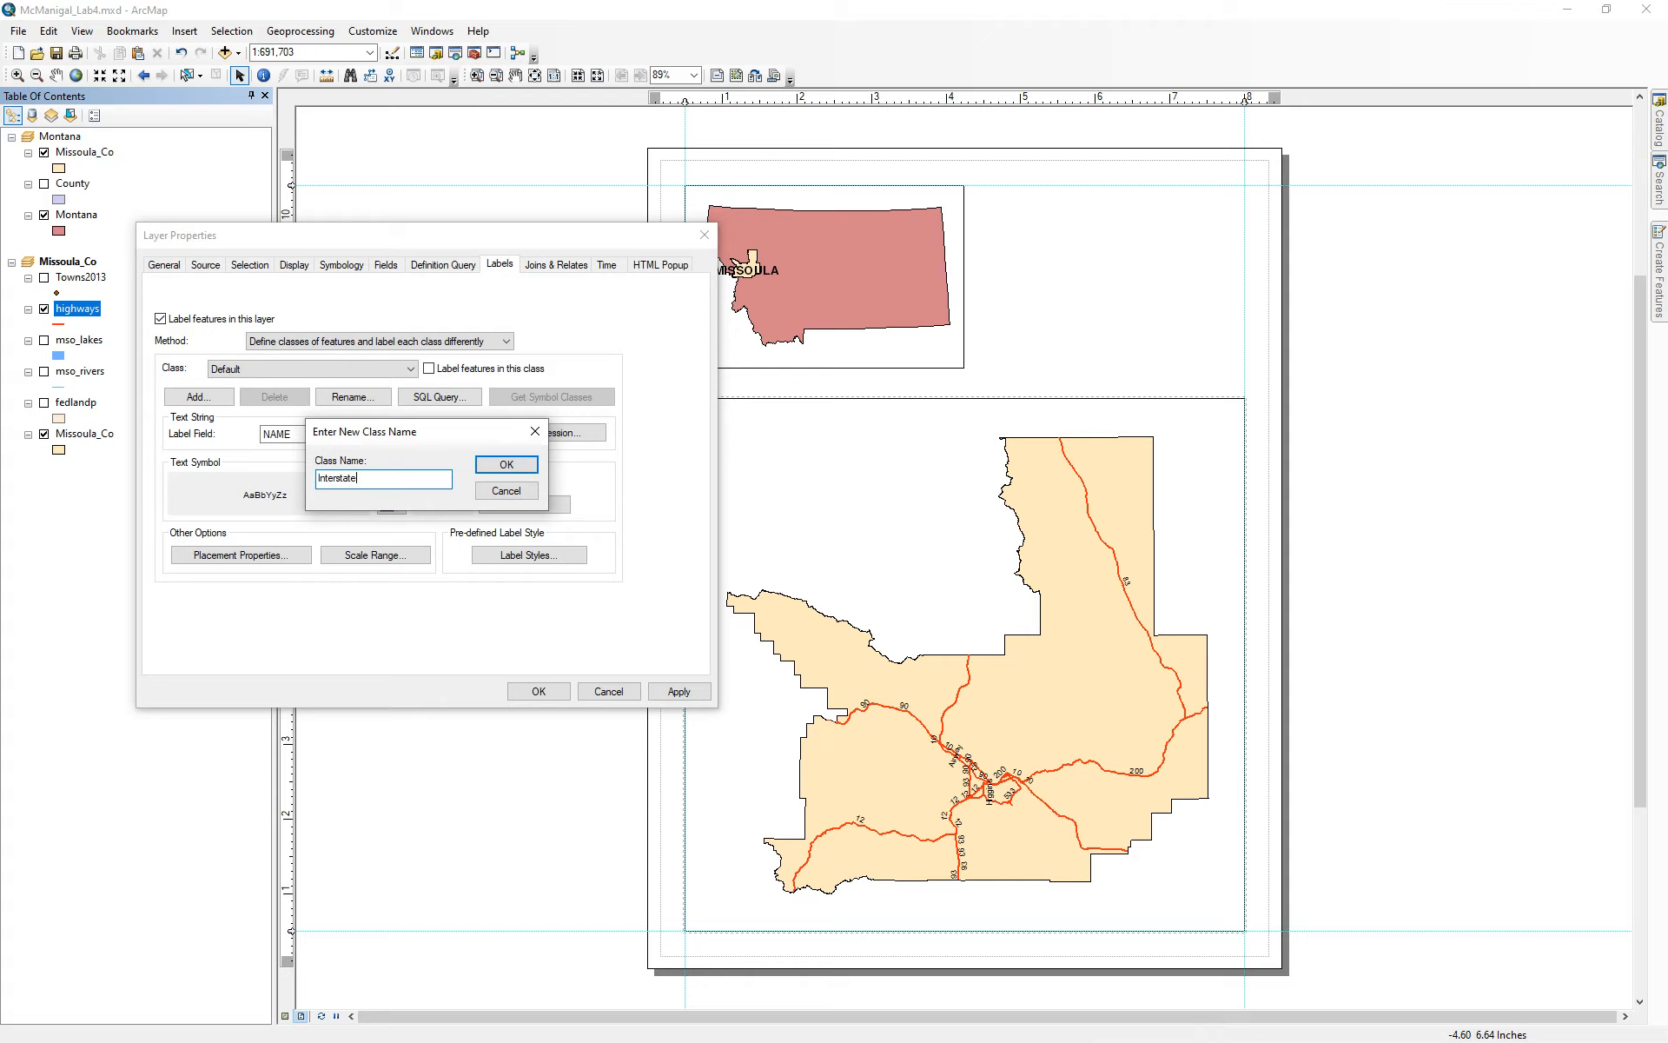
click(351, 479)
click(507, 464)
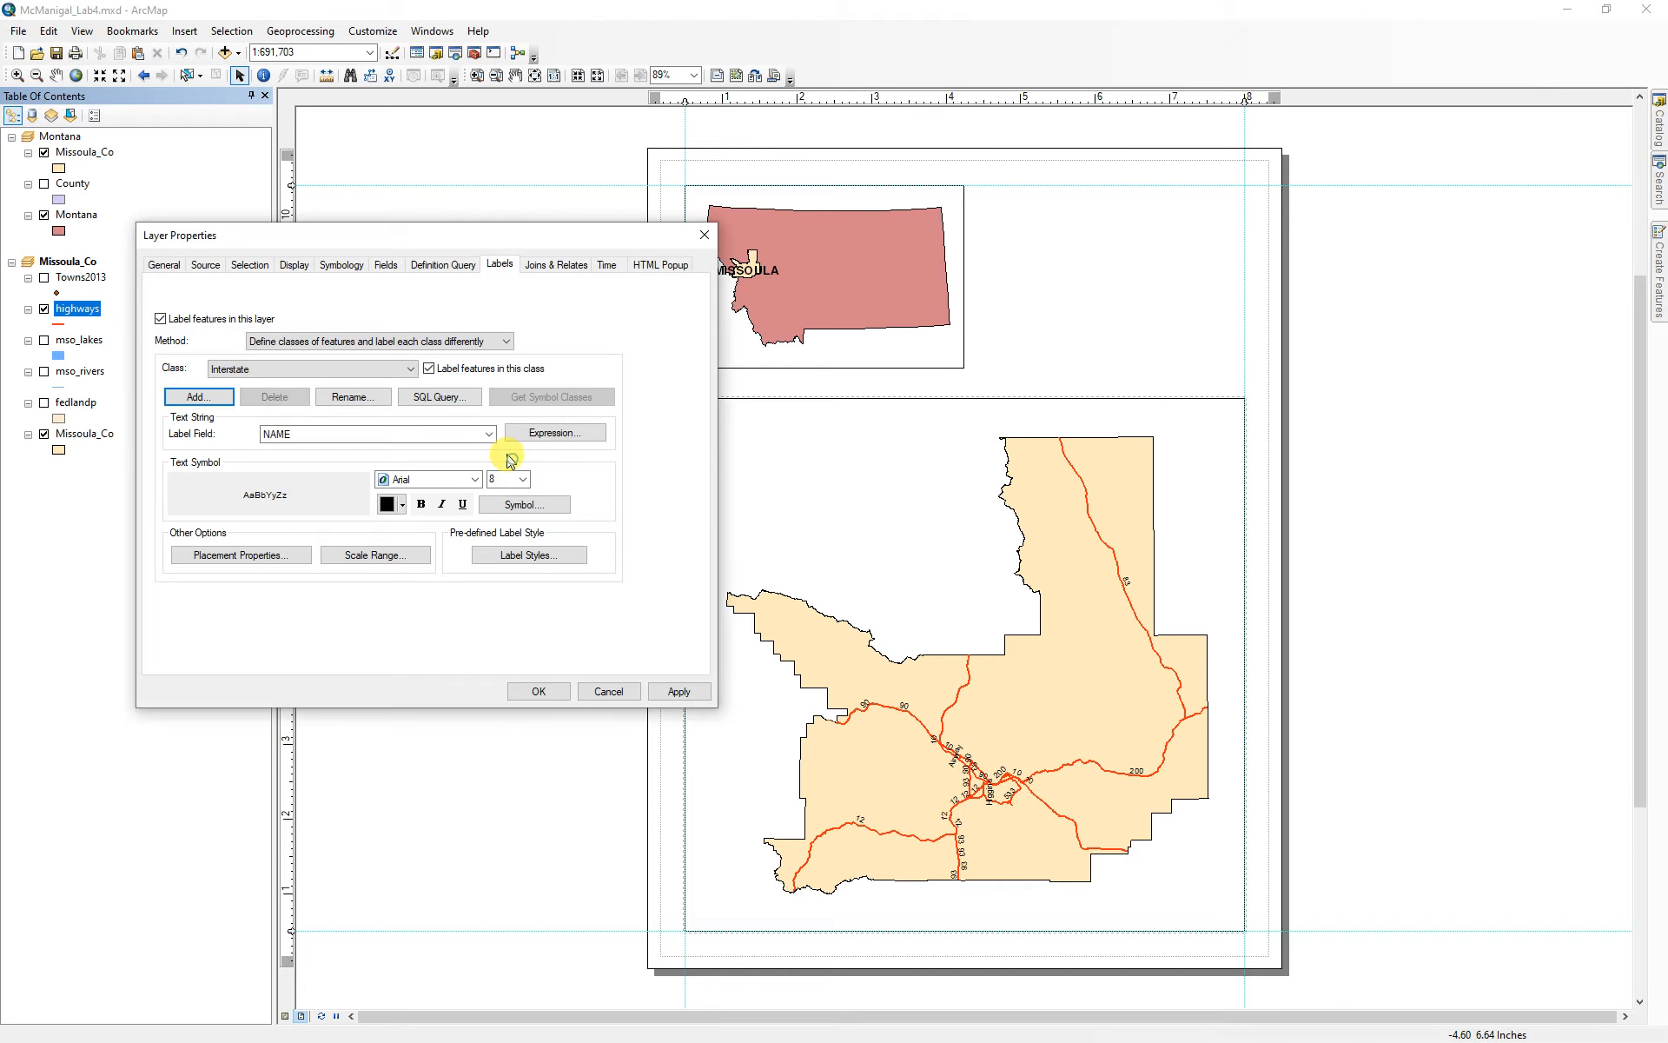
- Limit the Interstate label class with the SQL query PRETYPE = 'I' and verify the expression
click(452, 397)
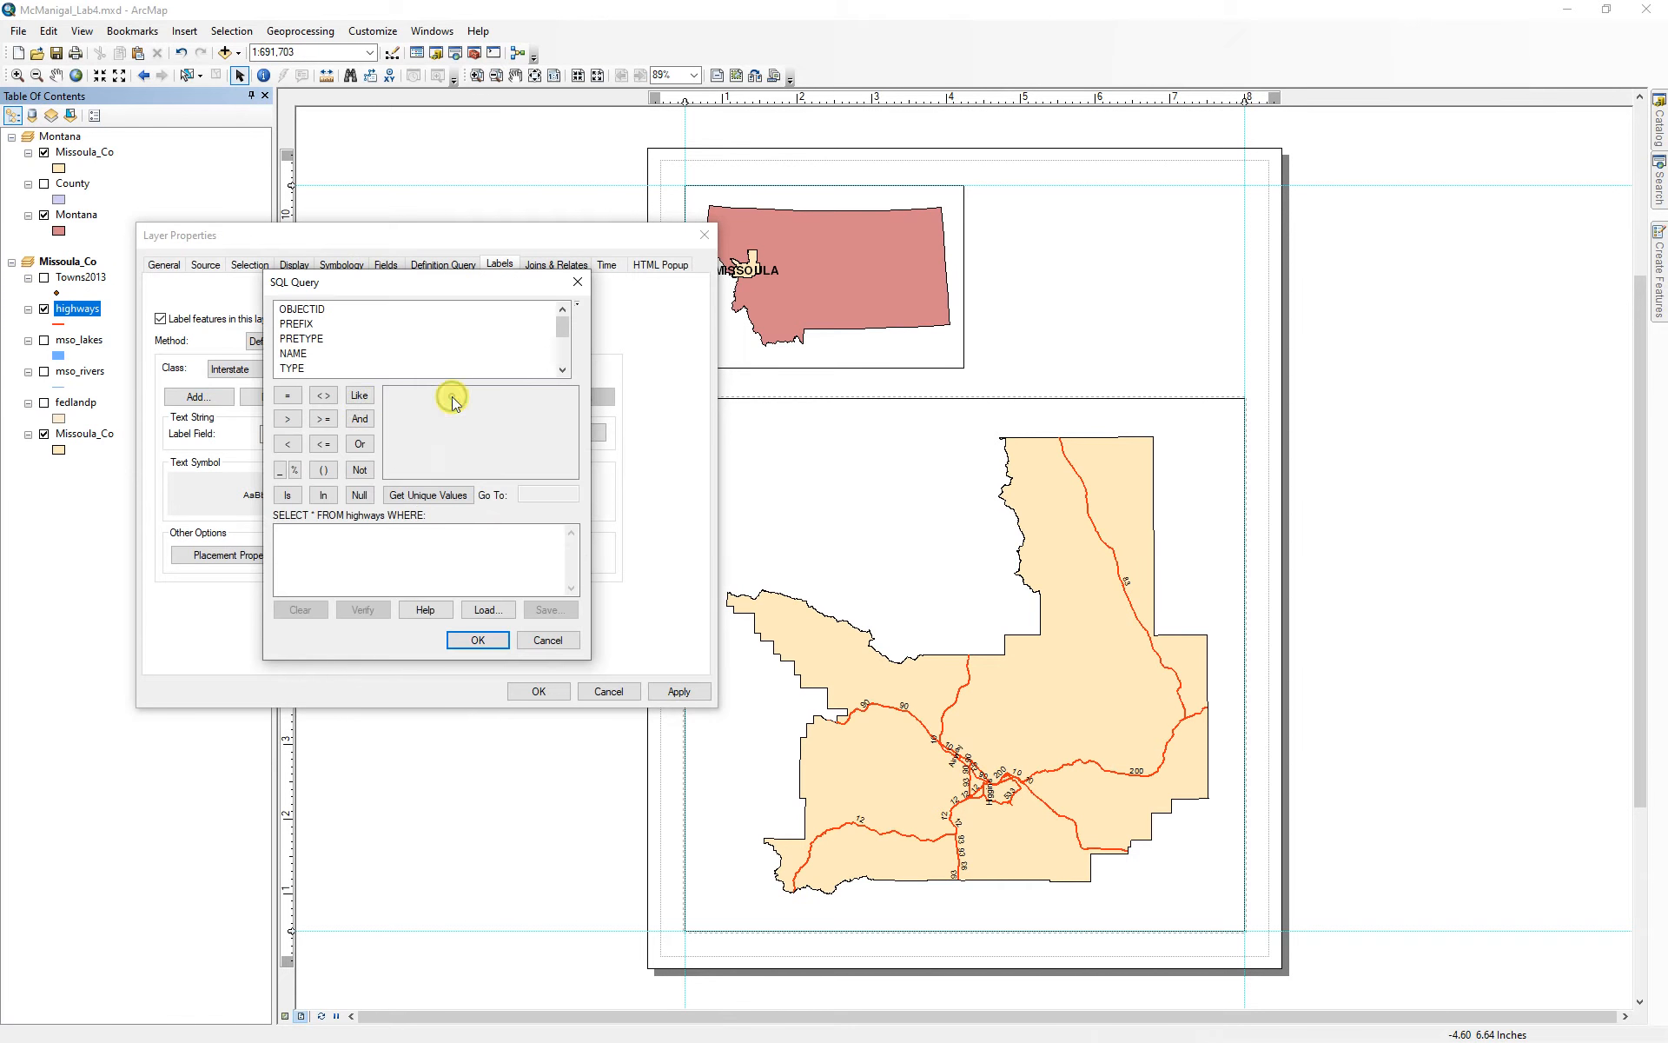
double_click(305, 338)
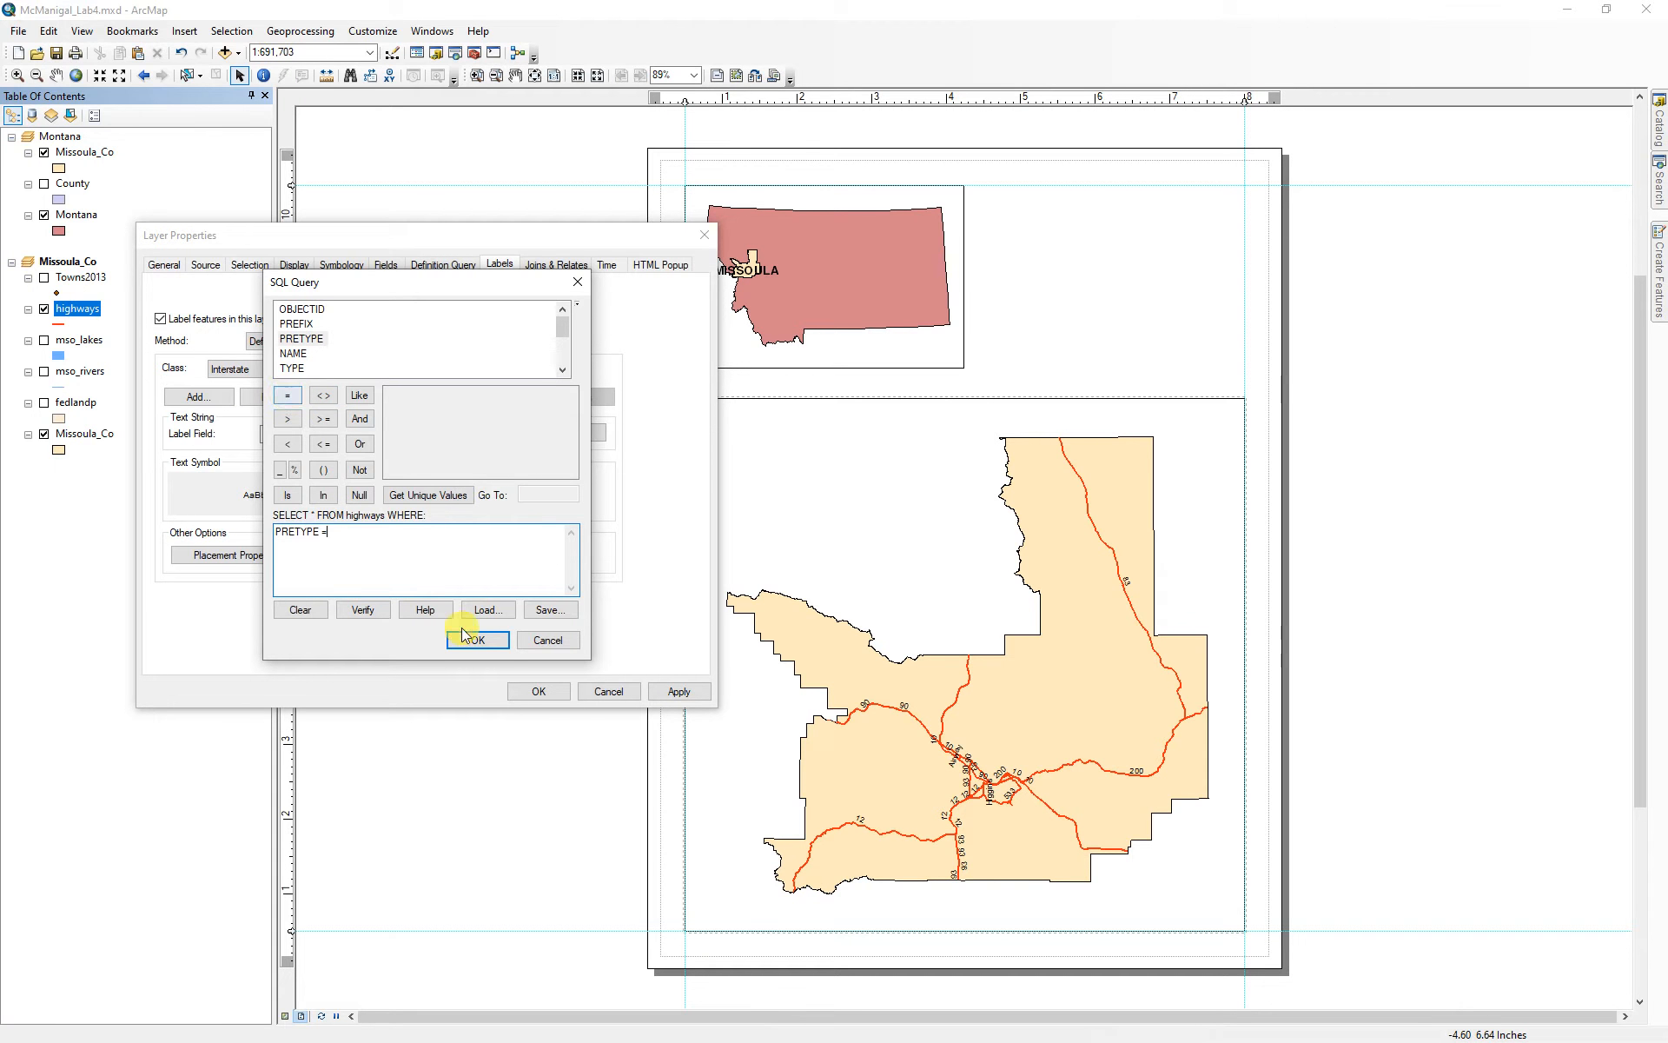
click(437, 494)
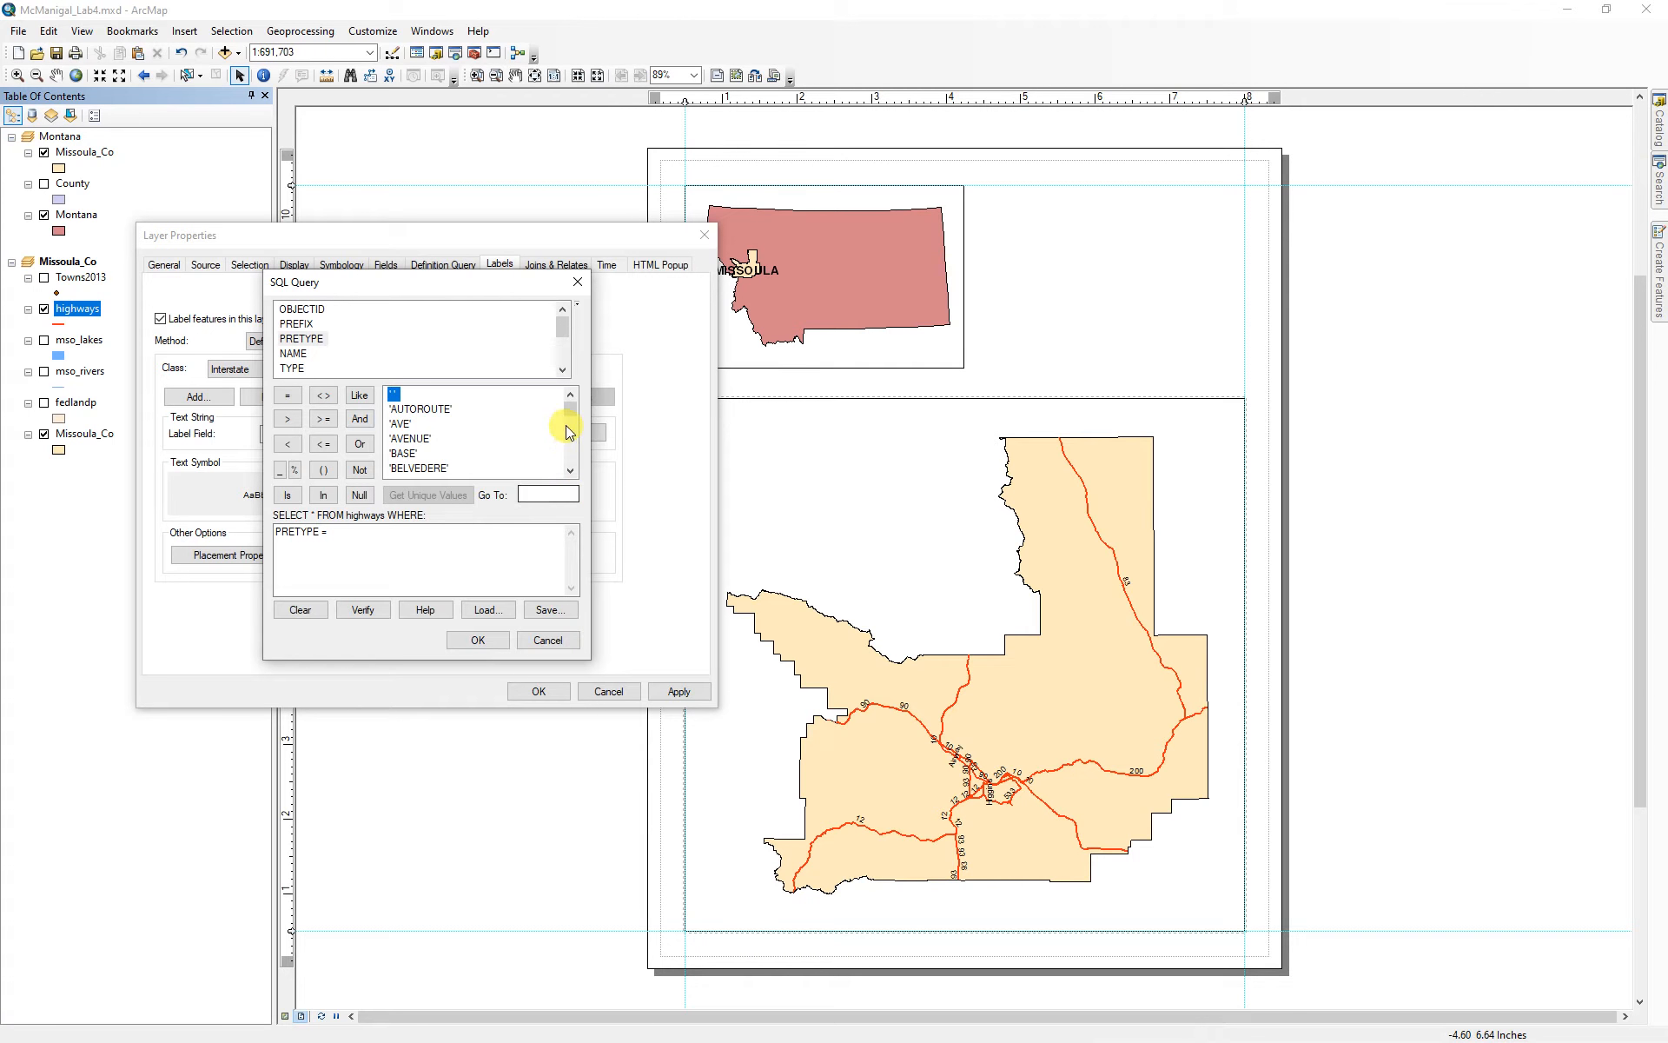
drag(571, 408, 576, 429)
click(394, 470)
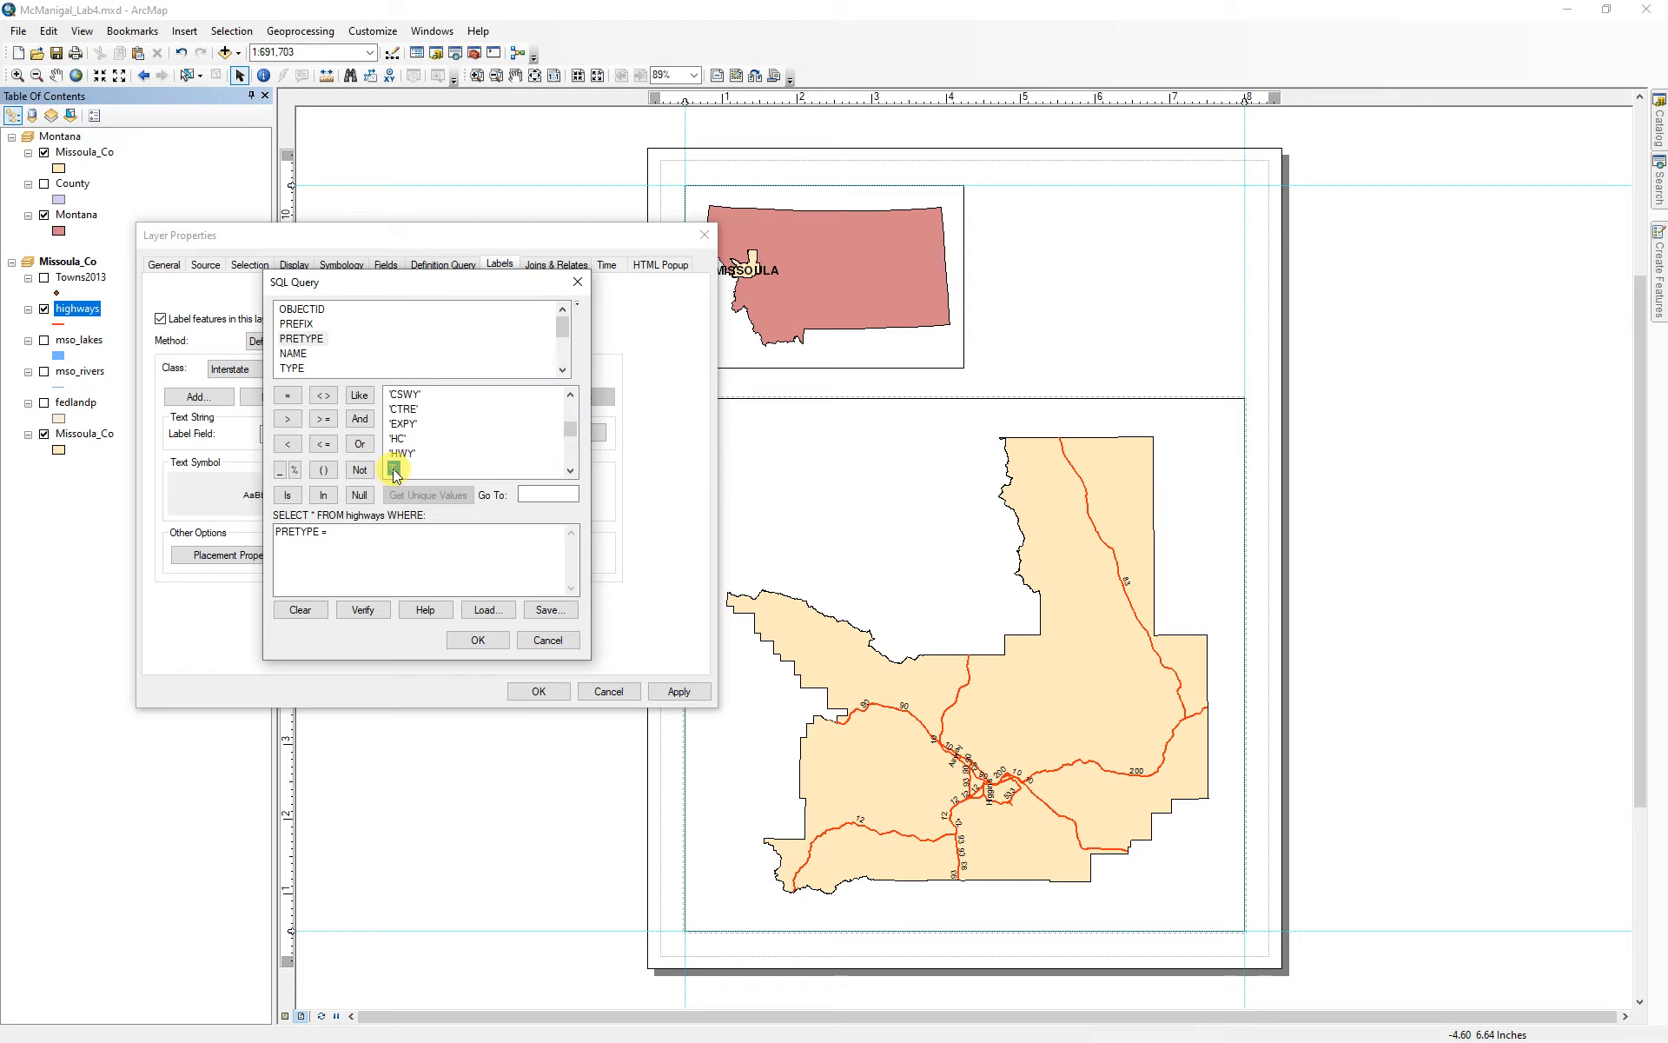
double_click(394, 469)
click(362, 609)
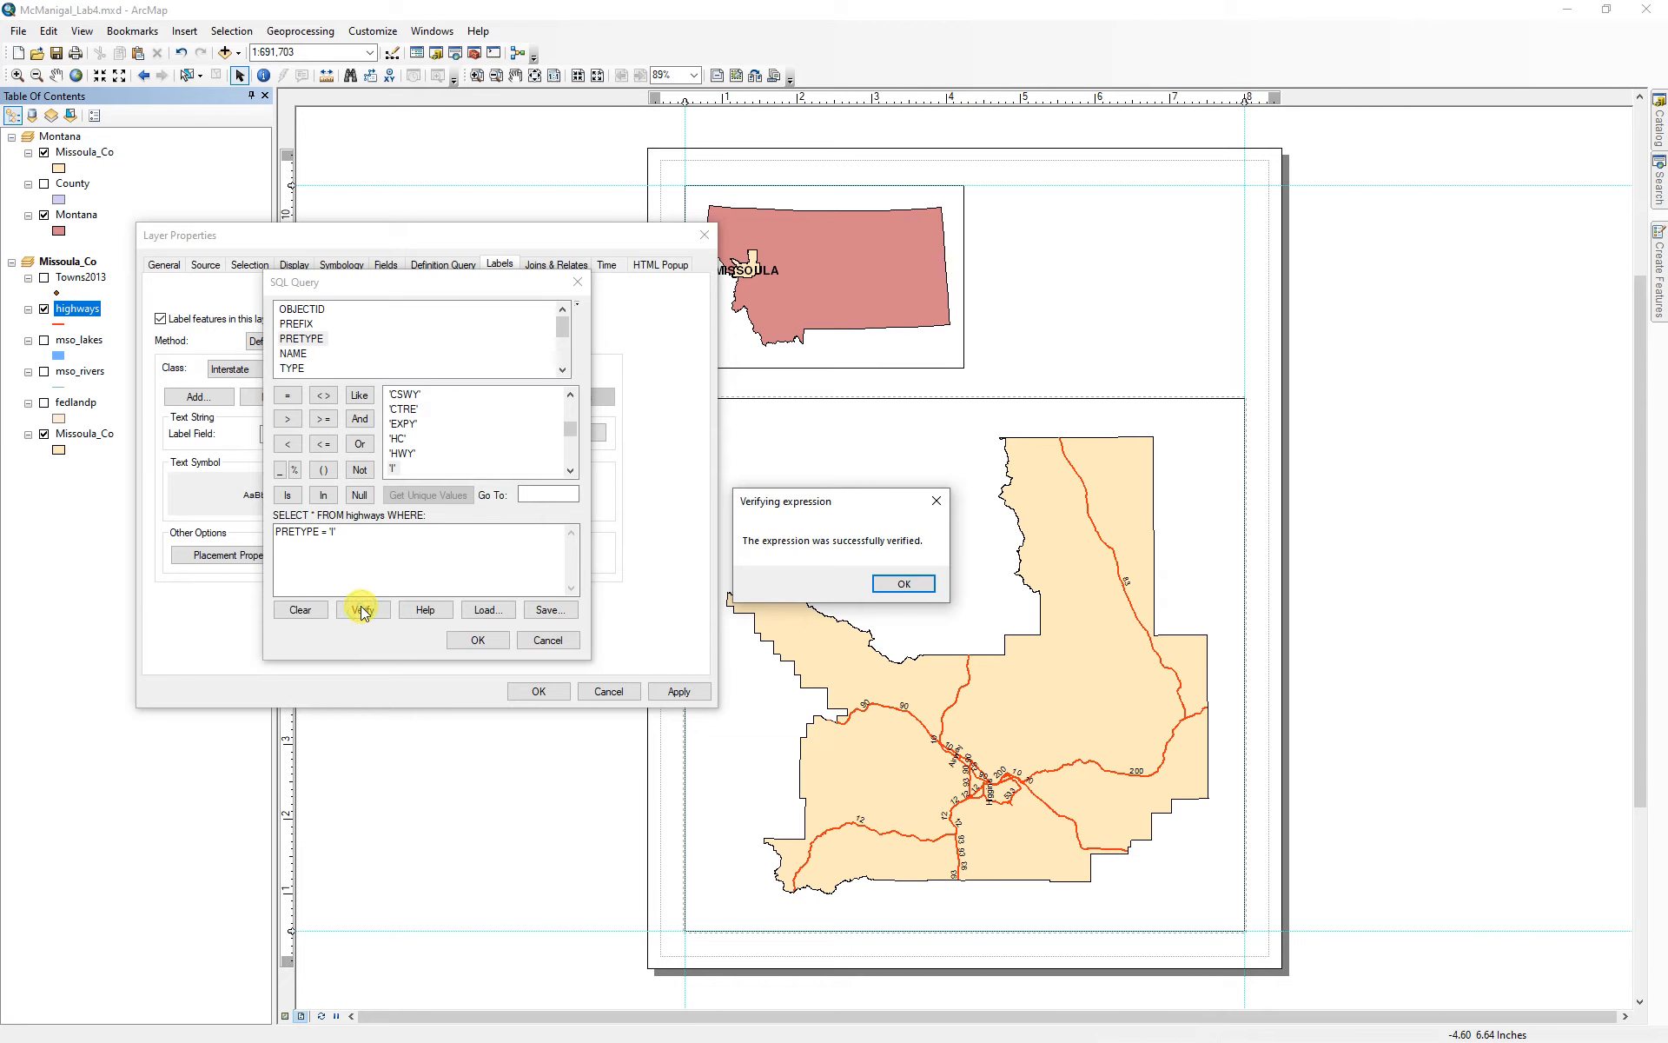
click(903, 585)
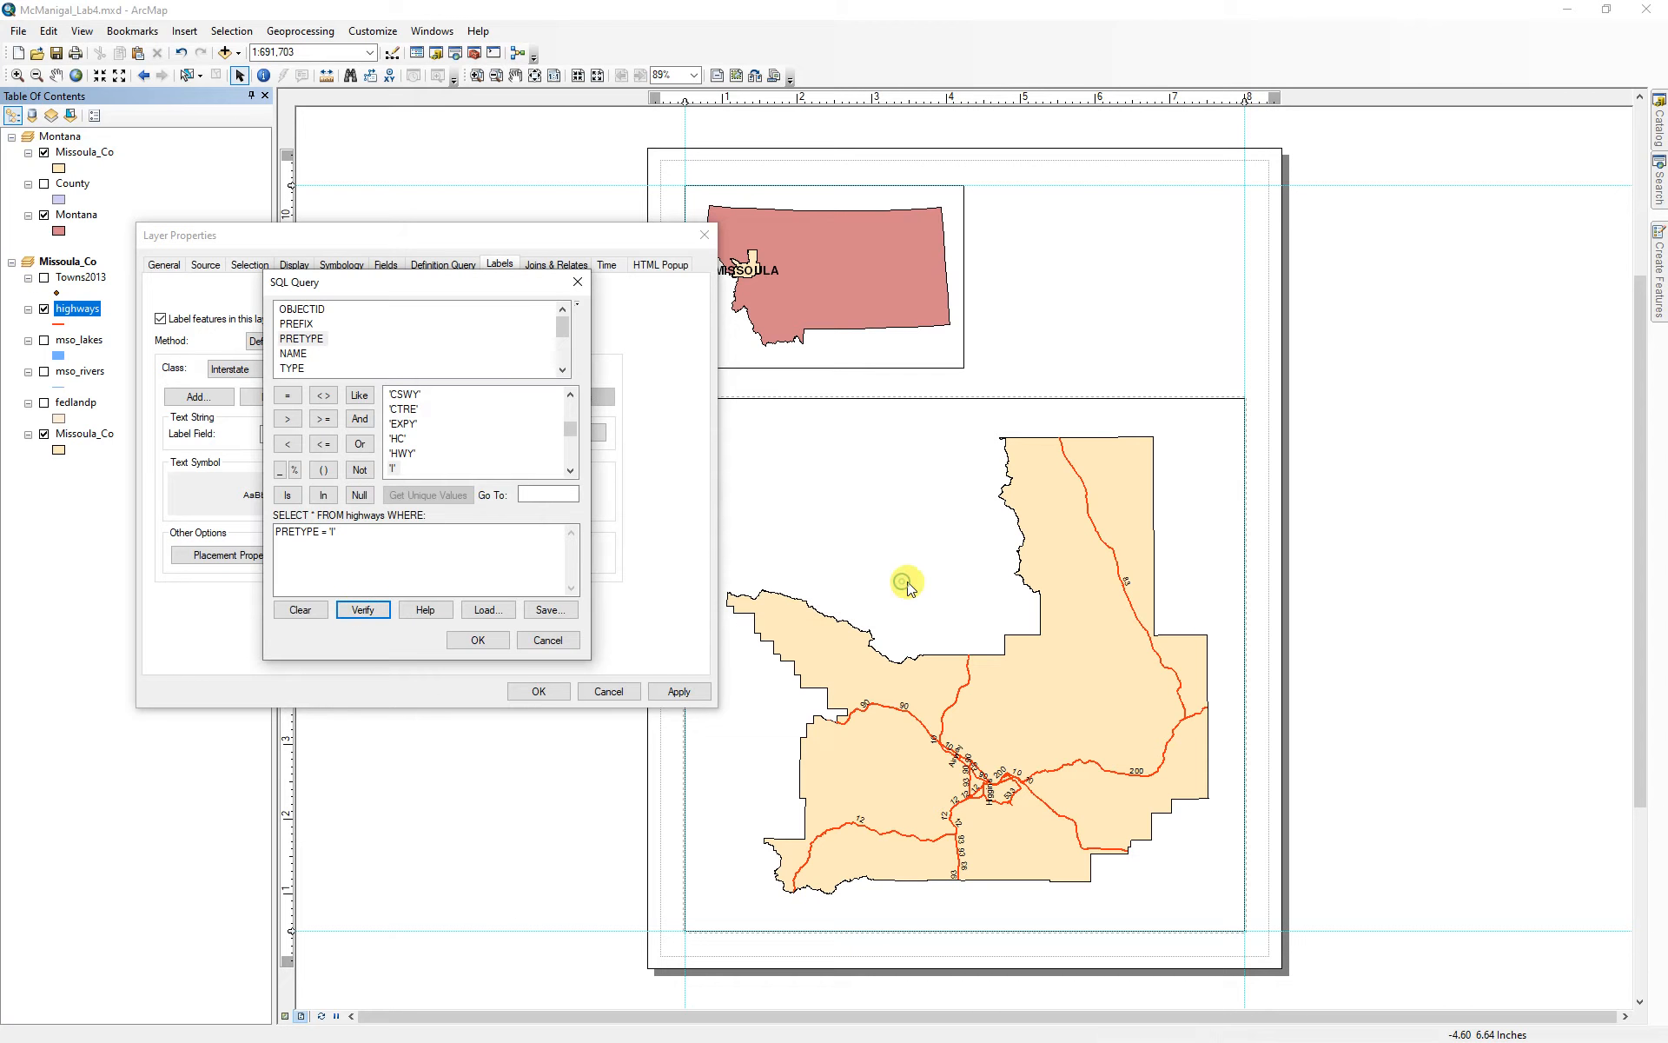
click(480, 640)
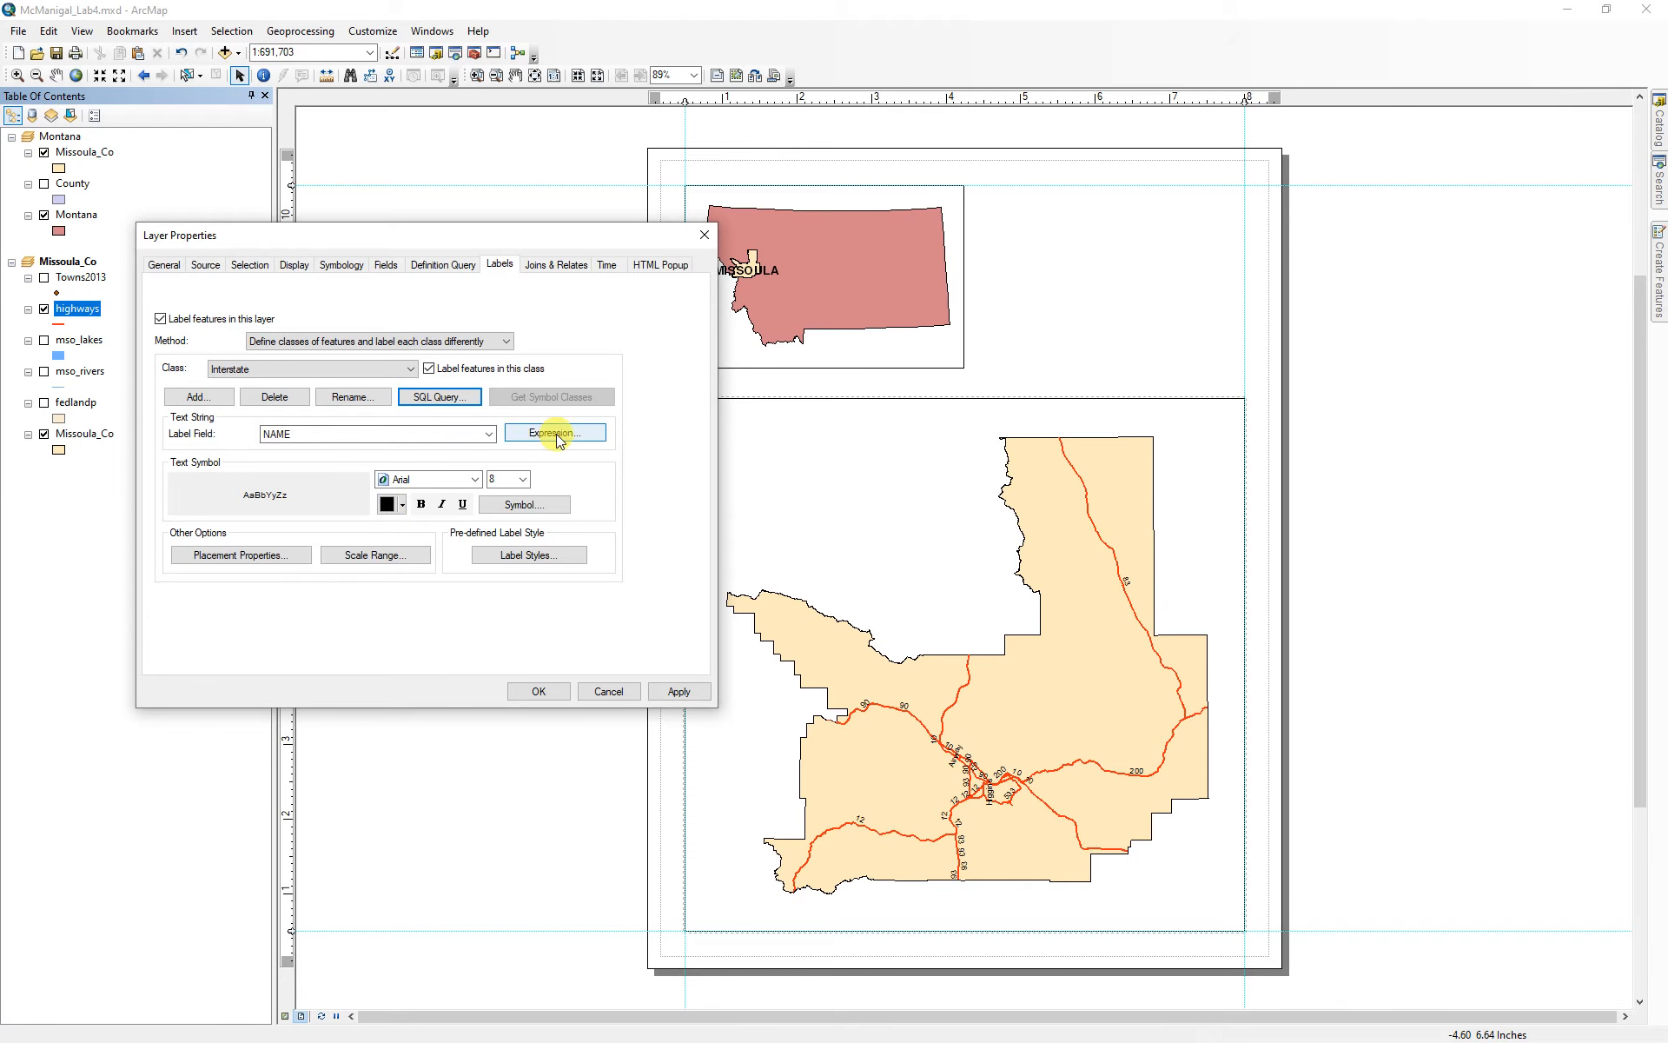
- Label the Interstate class with the HWY_NUM field using the U.S. Interstate HWY symbol
click(488, 434)
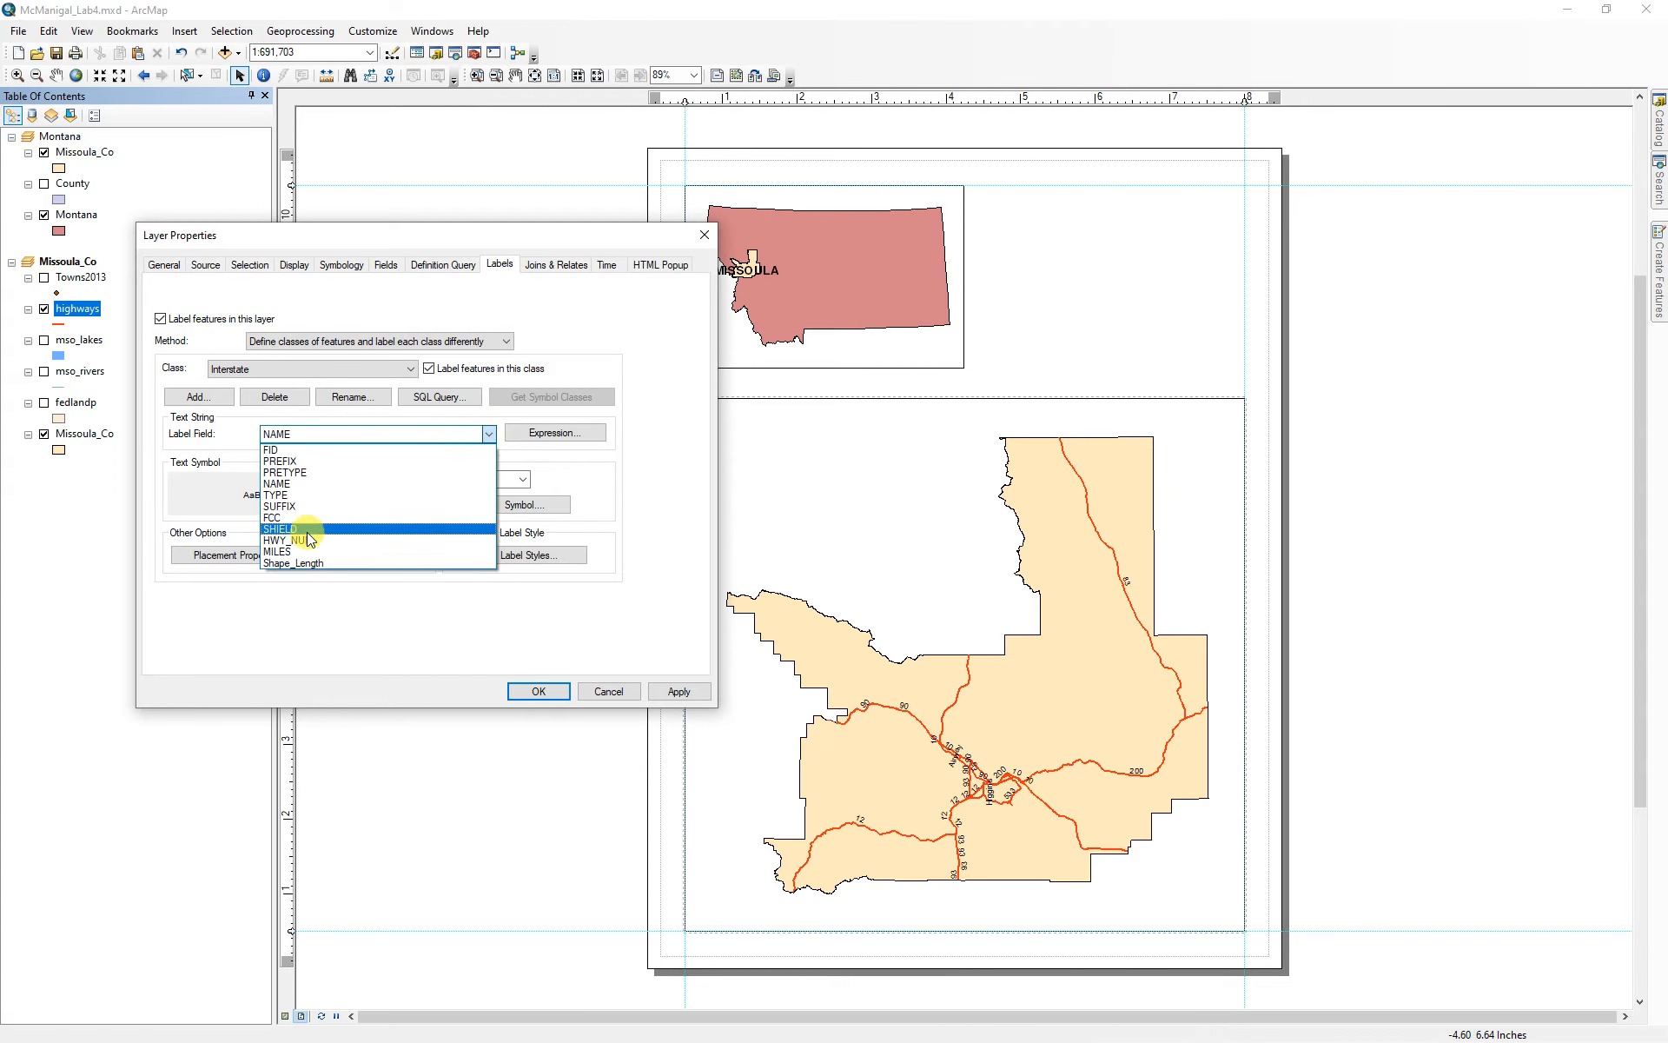
click(301, 543)
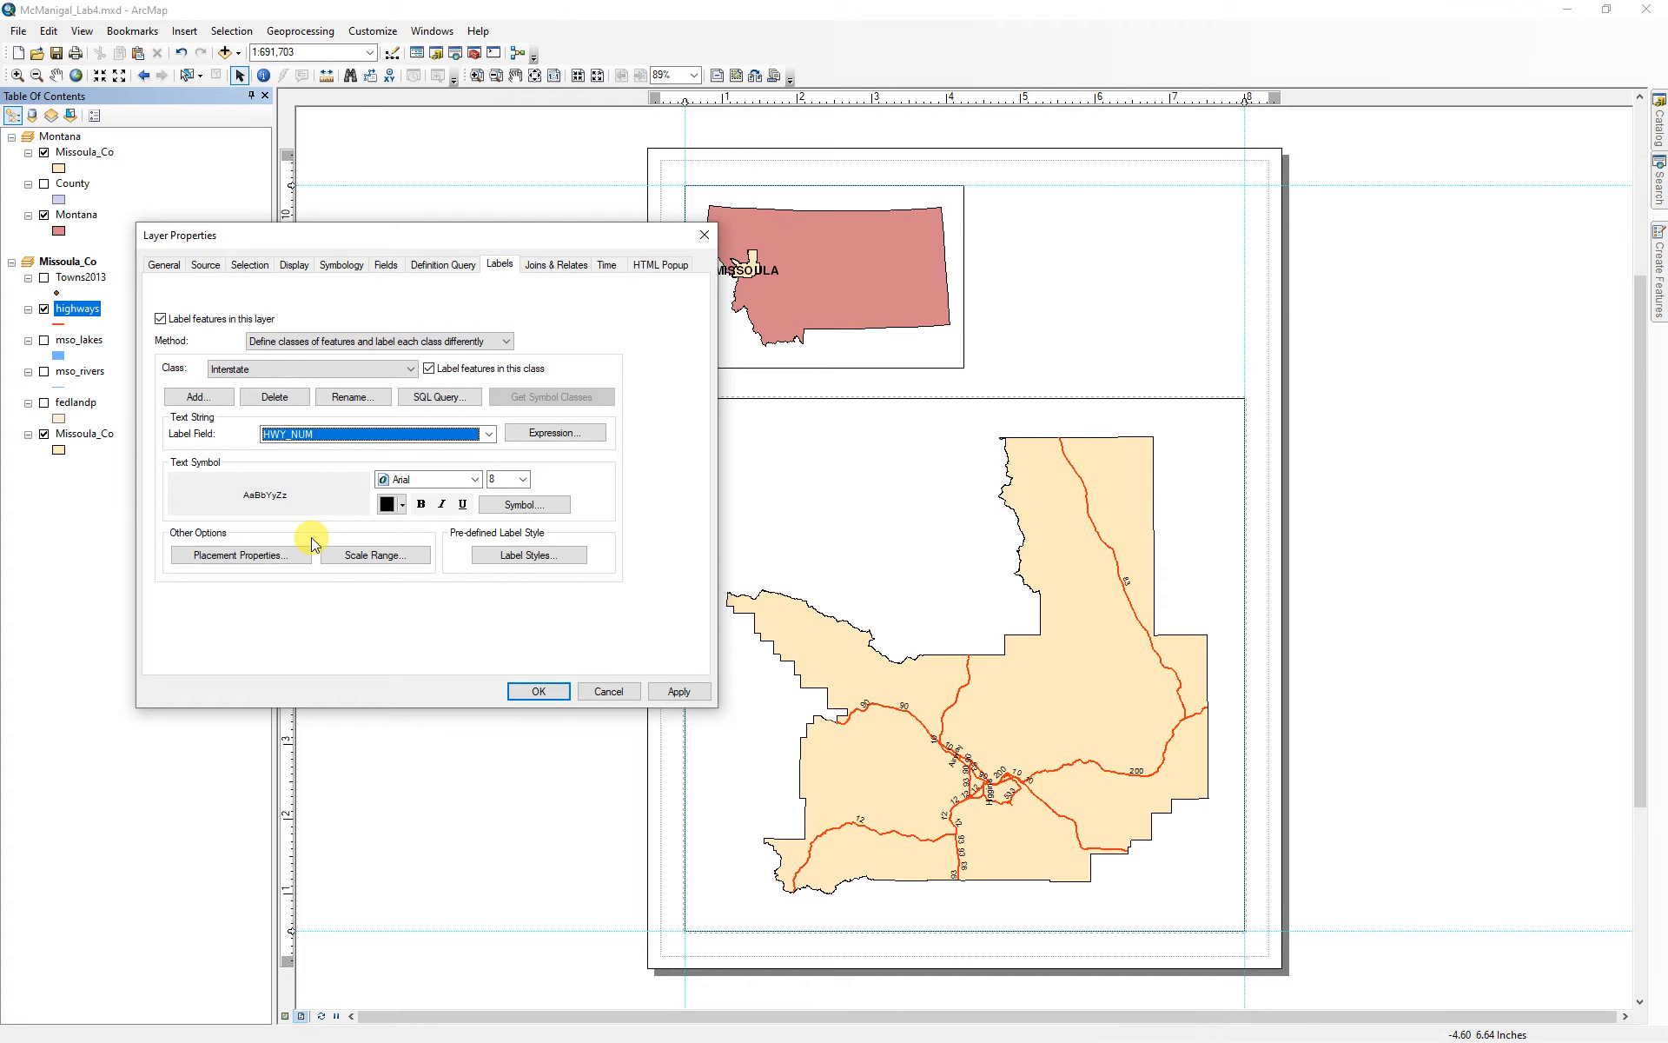
click(521, 506)
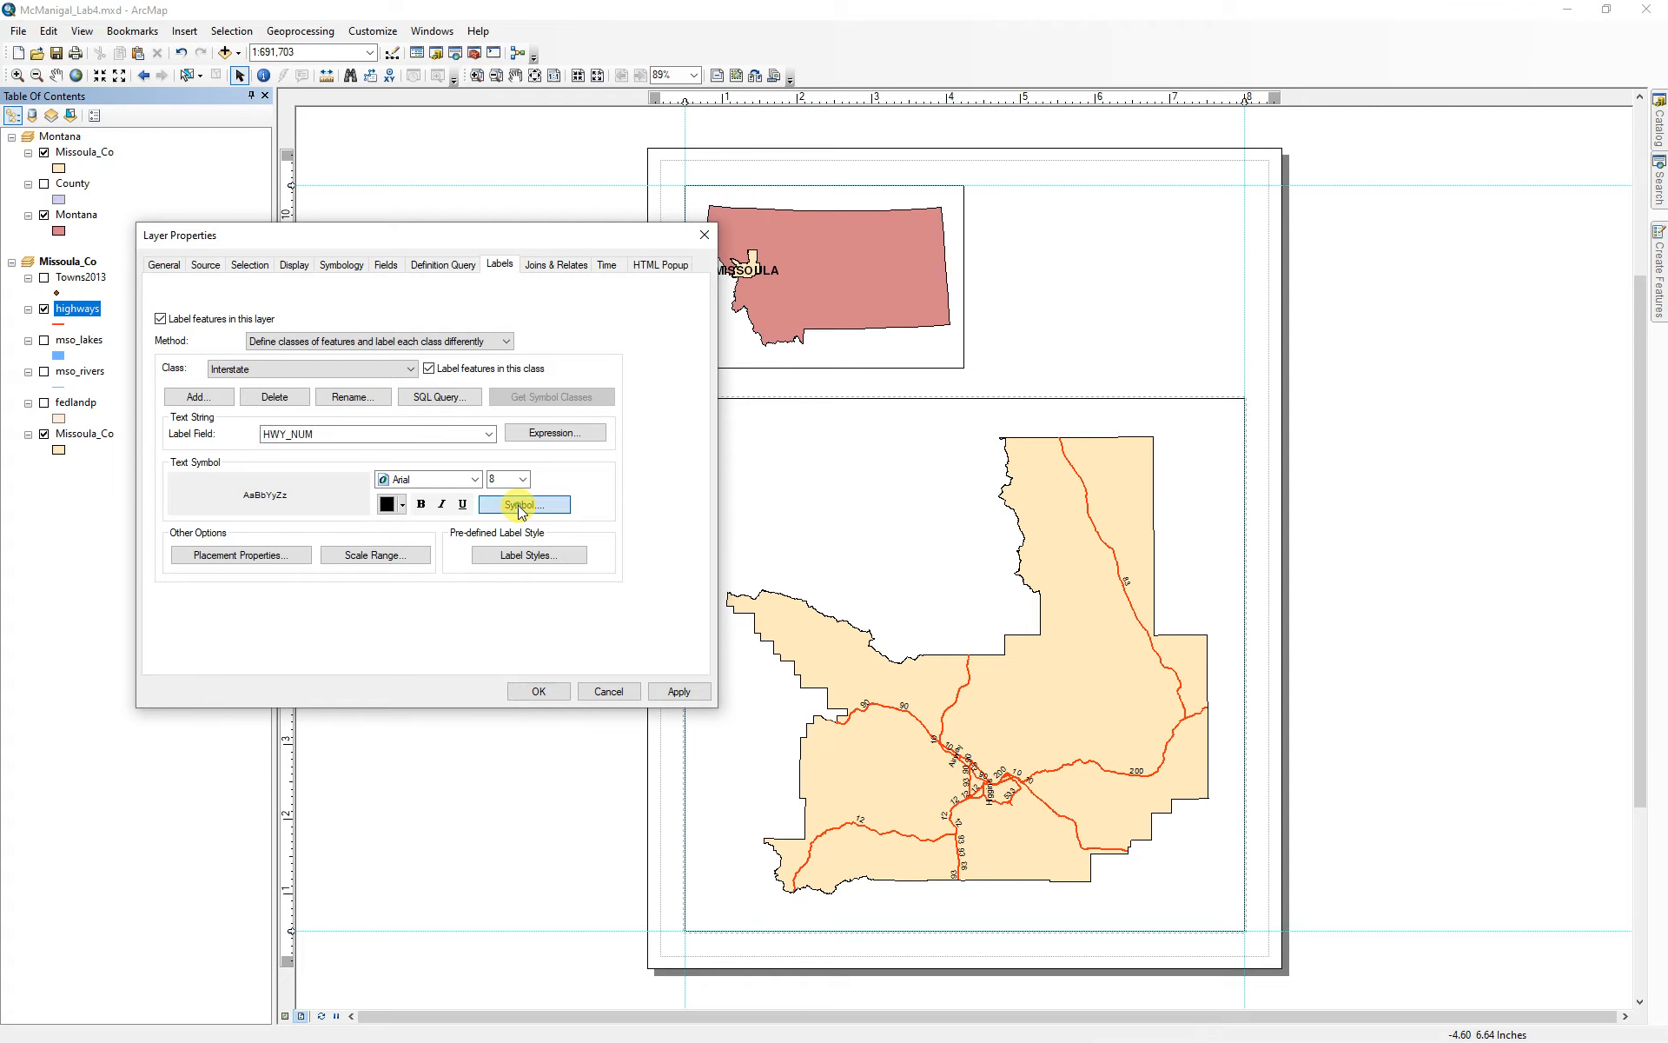
drag(655, 402, 649, 617)
click(482, 633)
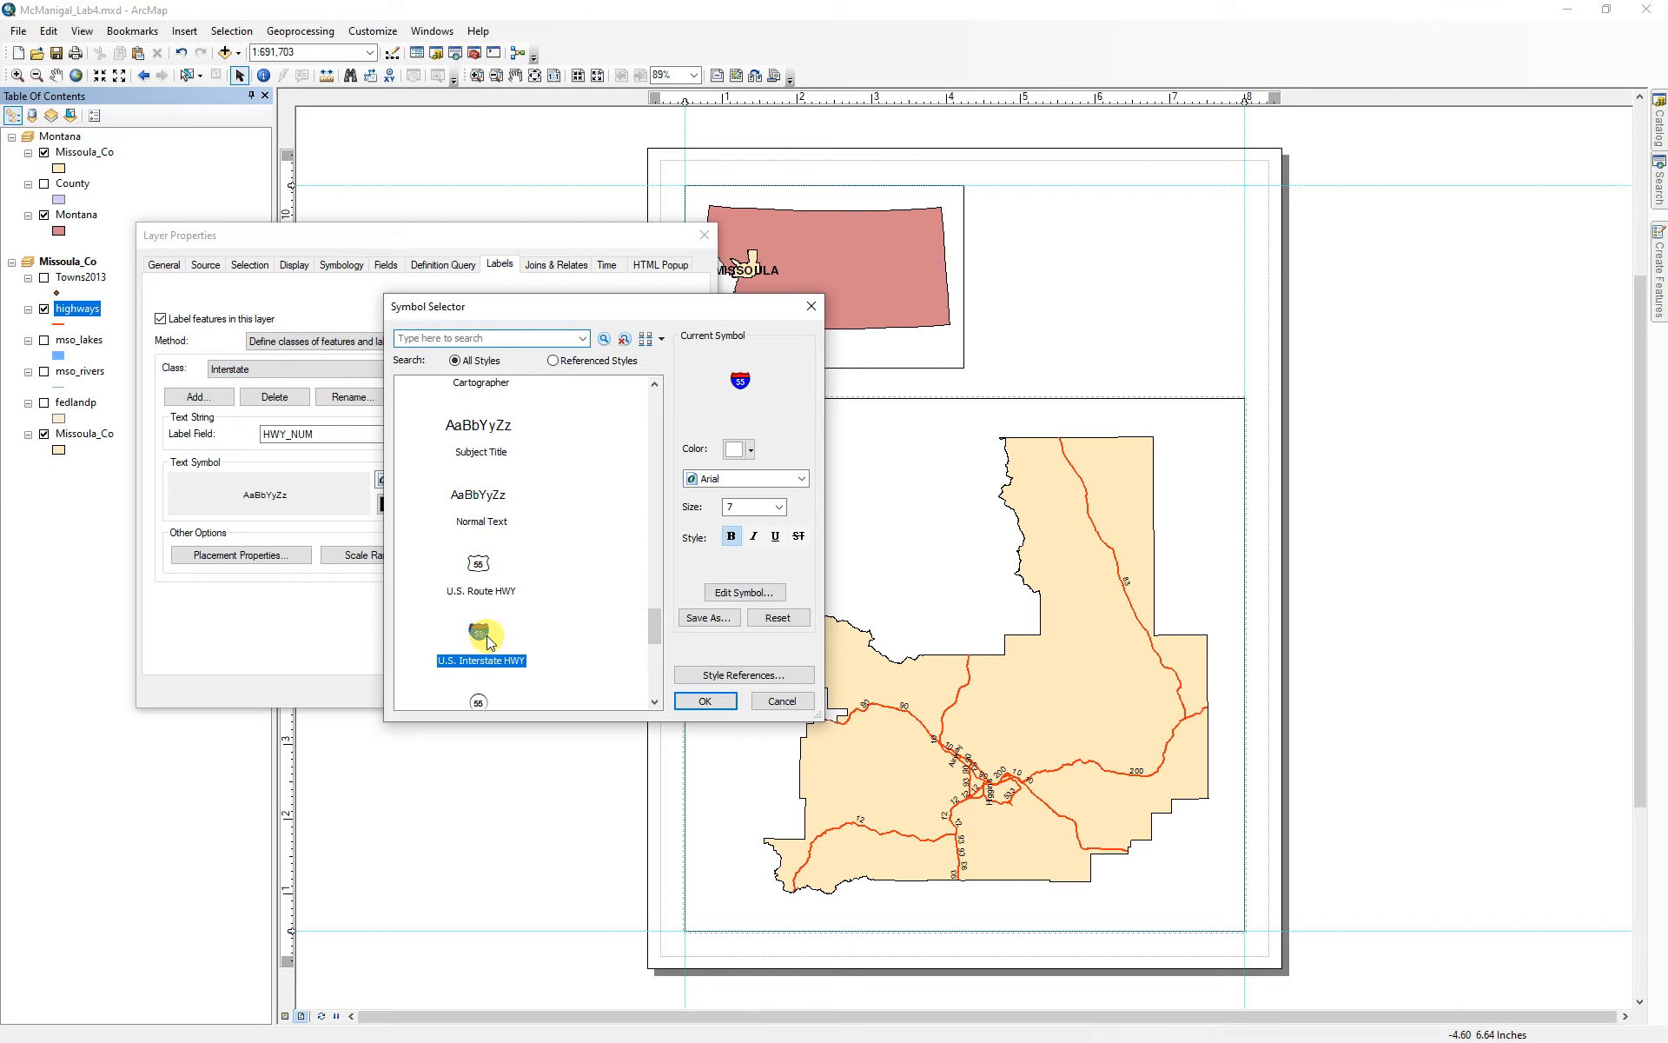
click(705, 702)
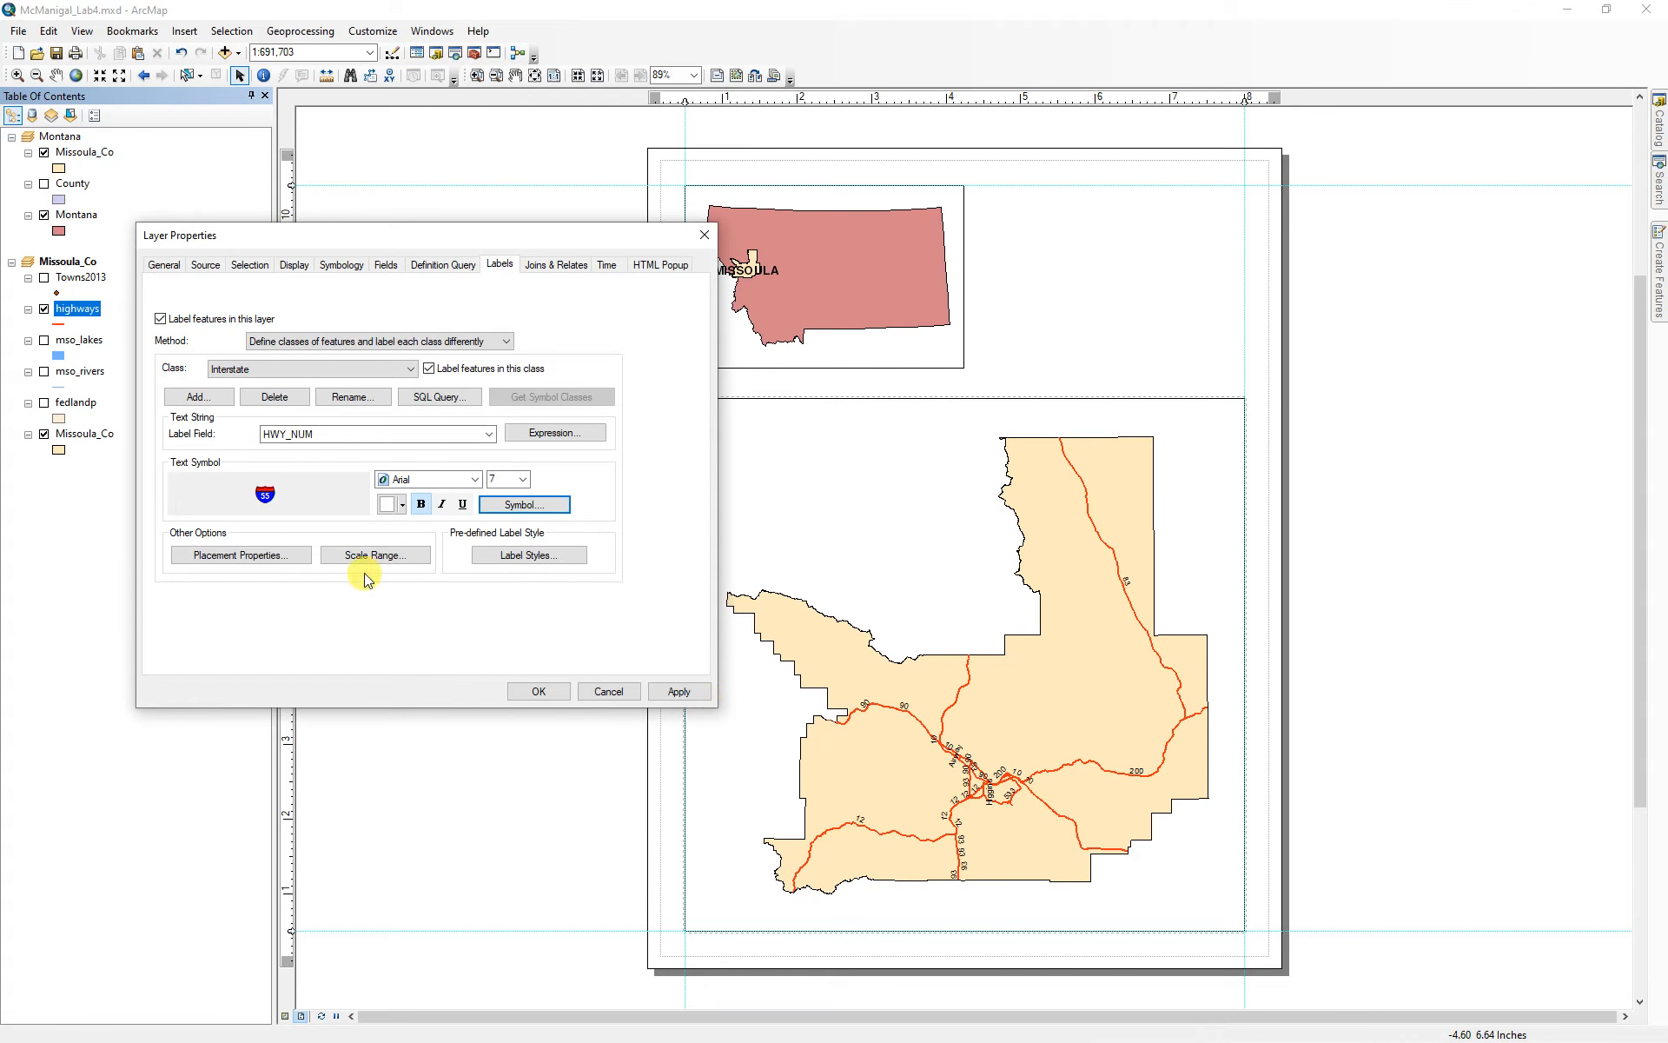
- Set the Interstate class label position to Centered Horizontal and apply the labeling to the map
click(238, 556)
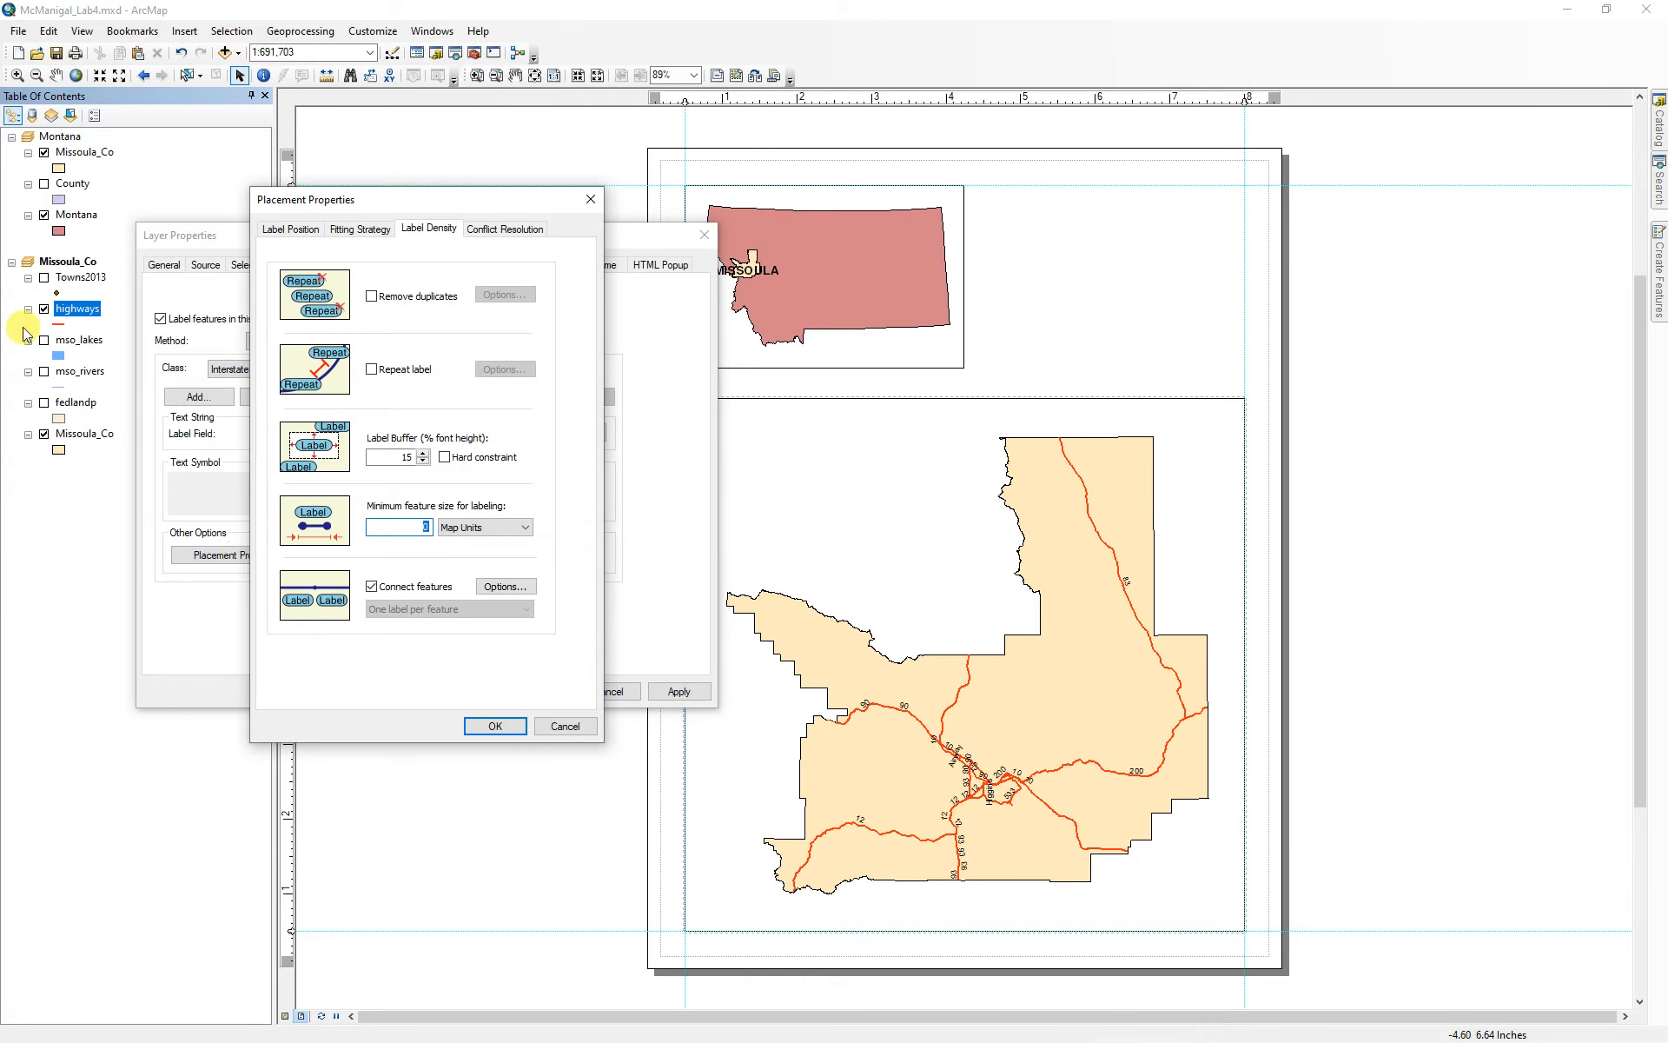
click(290, 229)
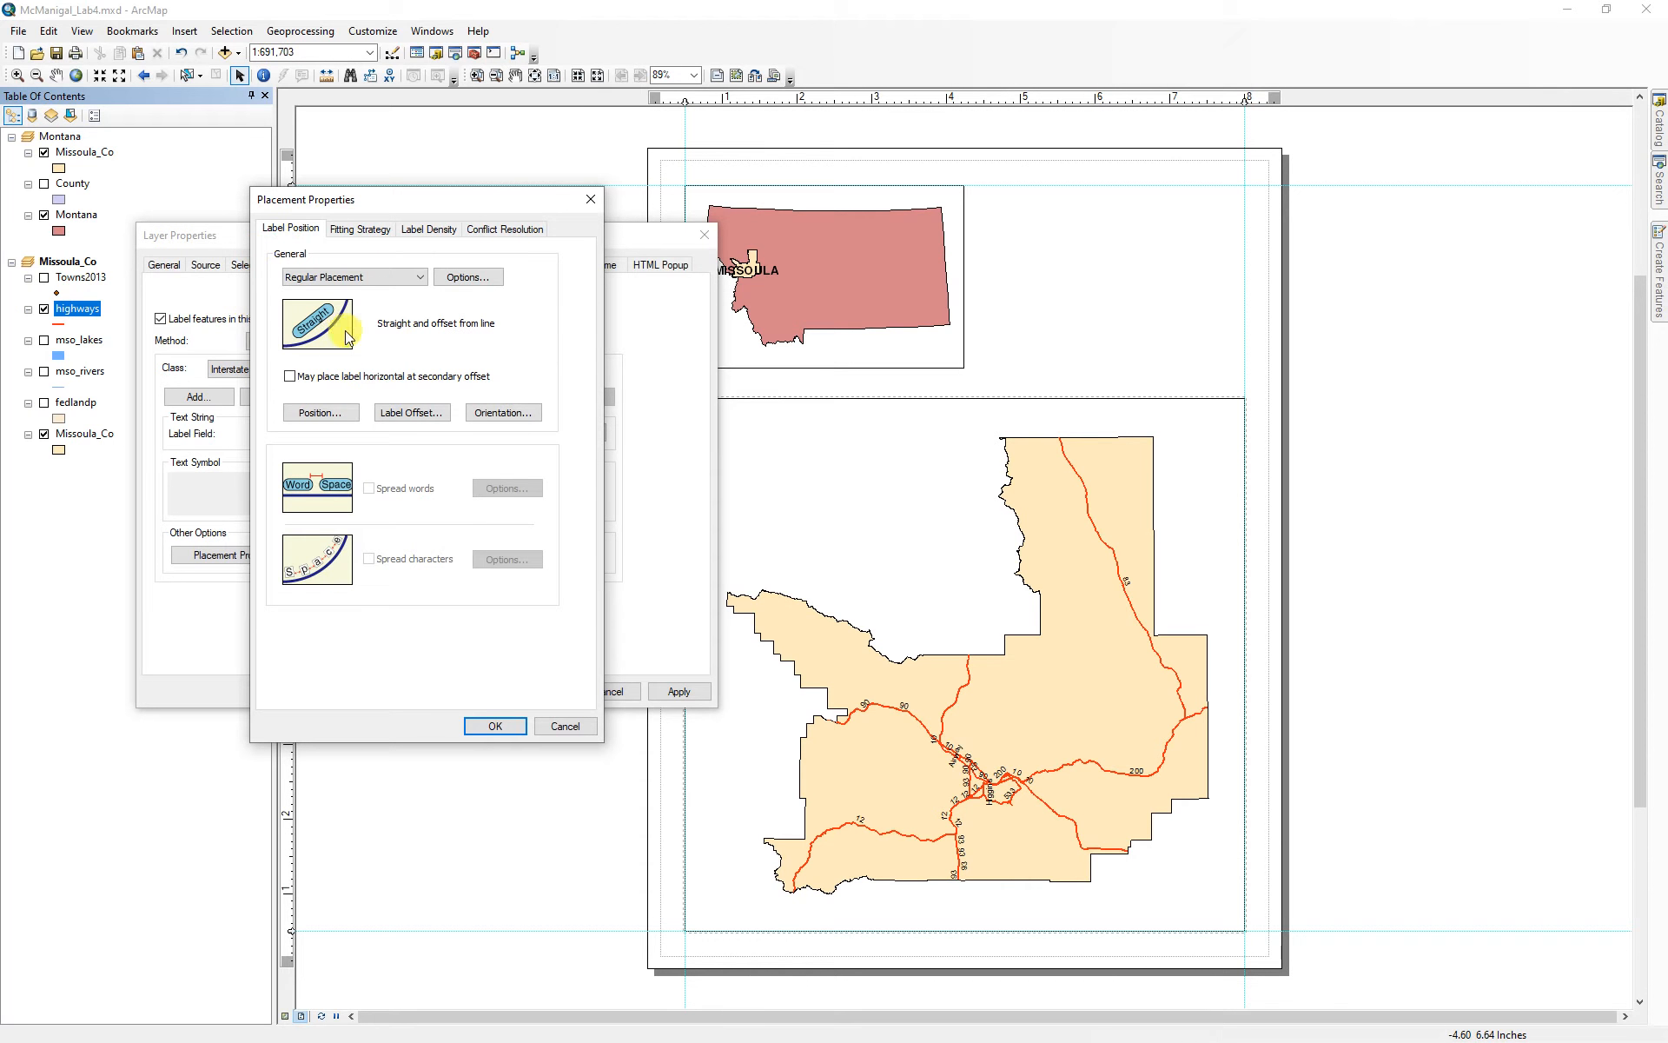
click(315, 413)
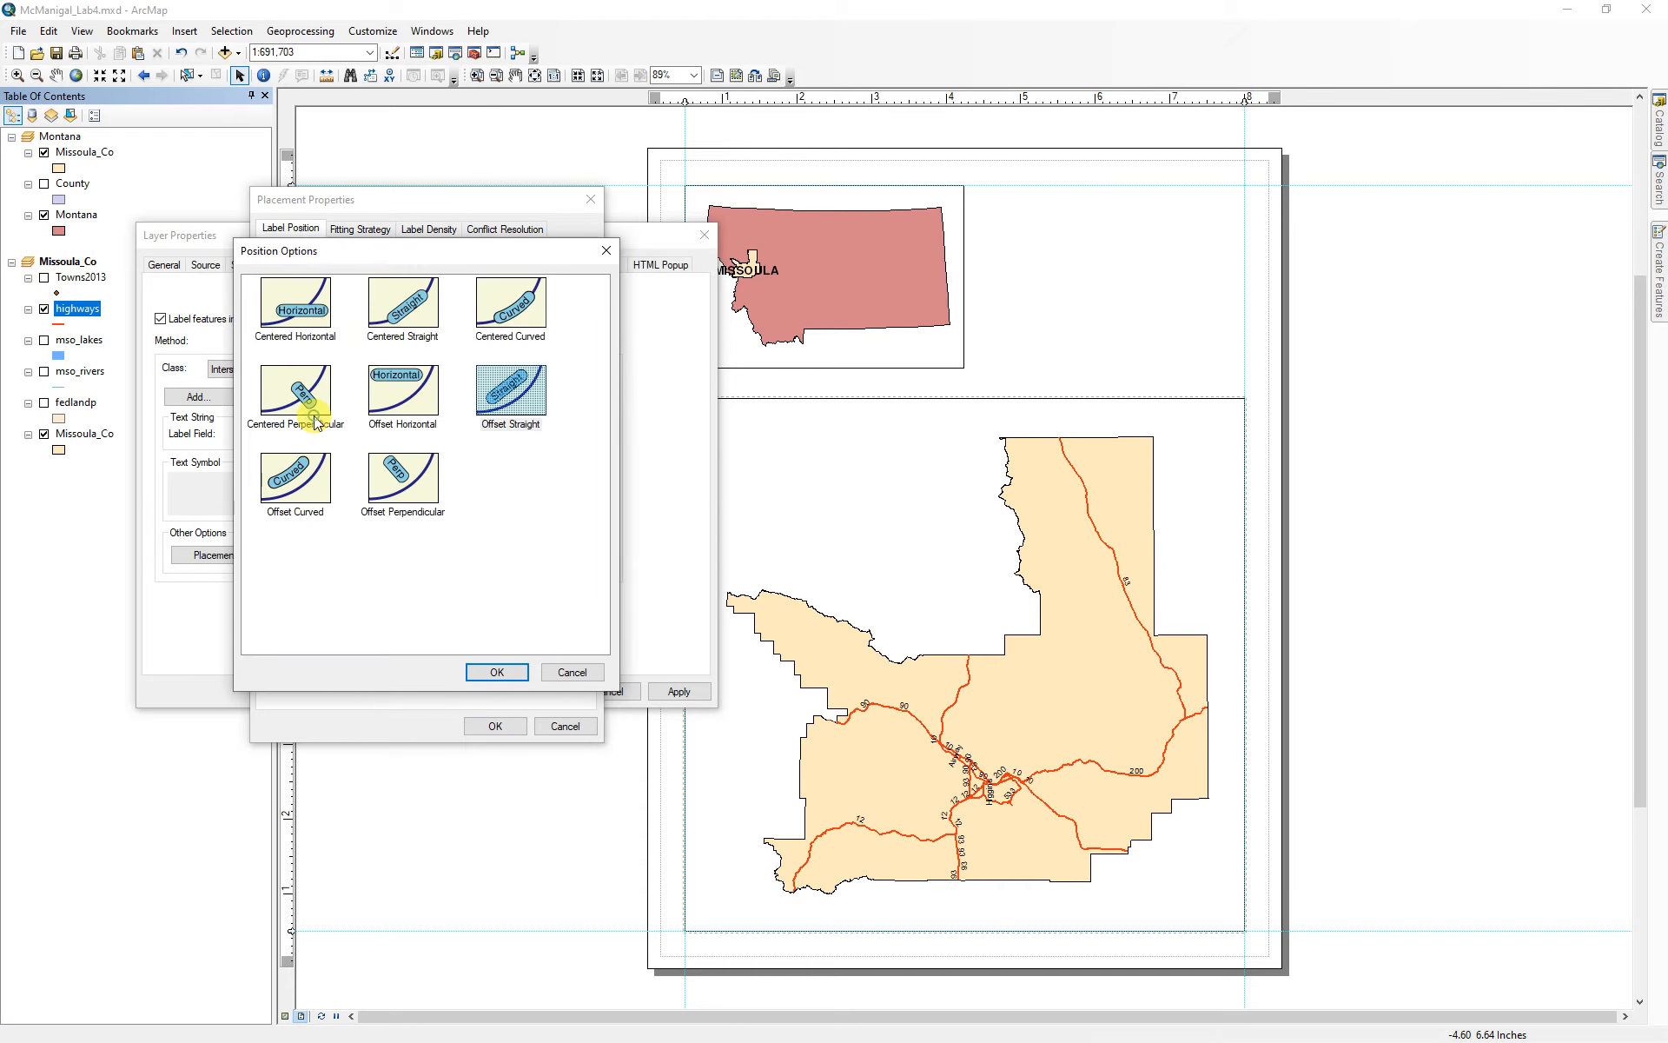
click(303, 314)
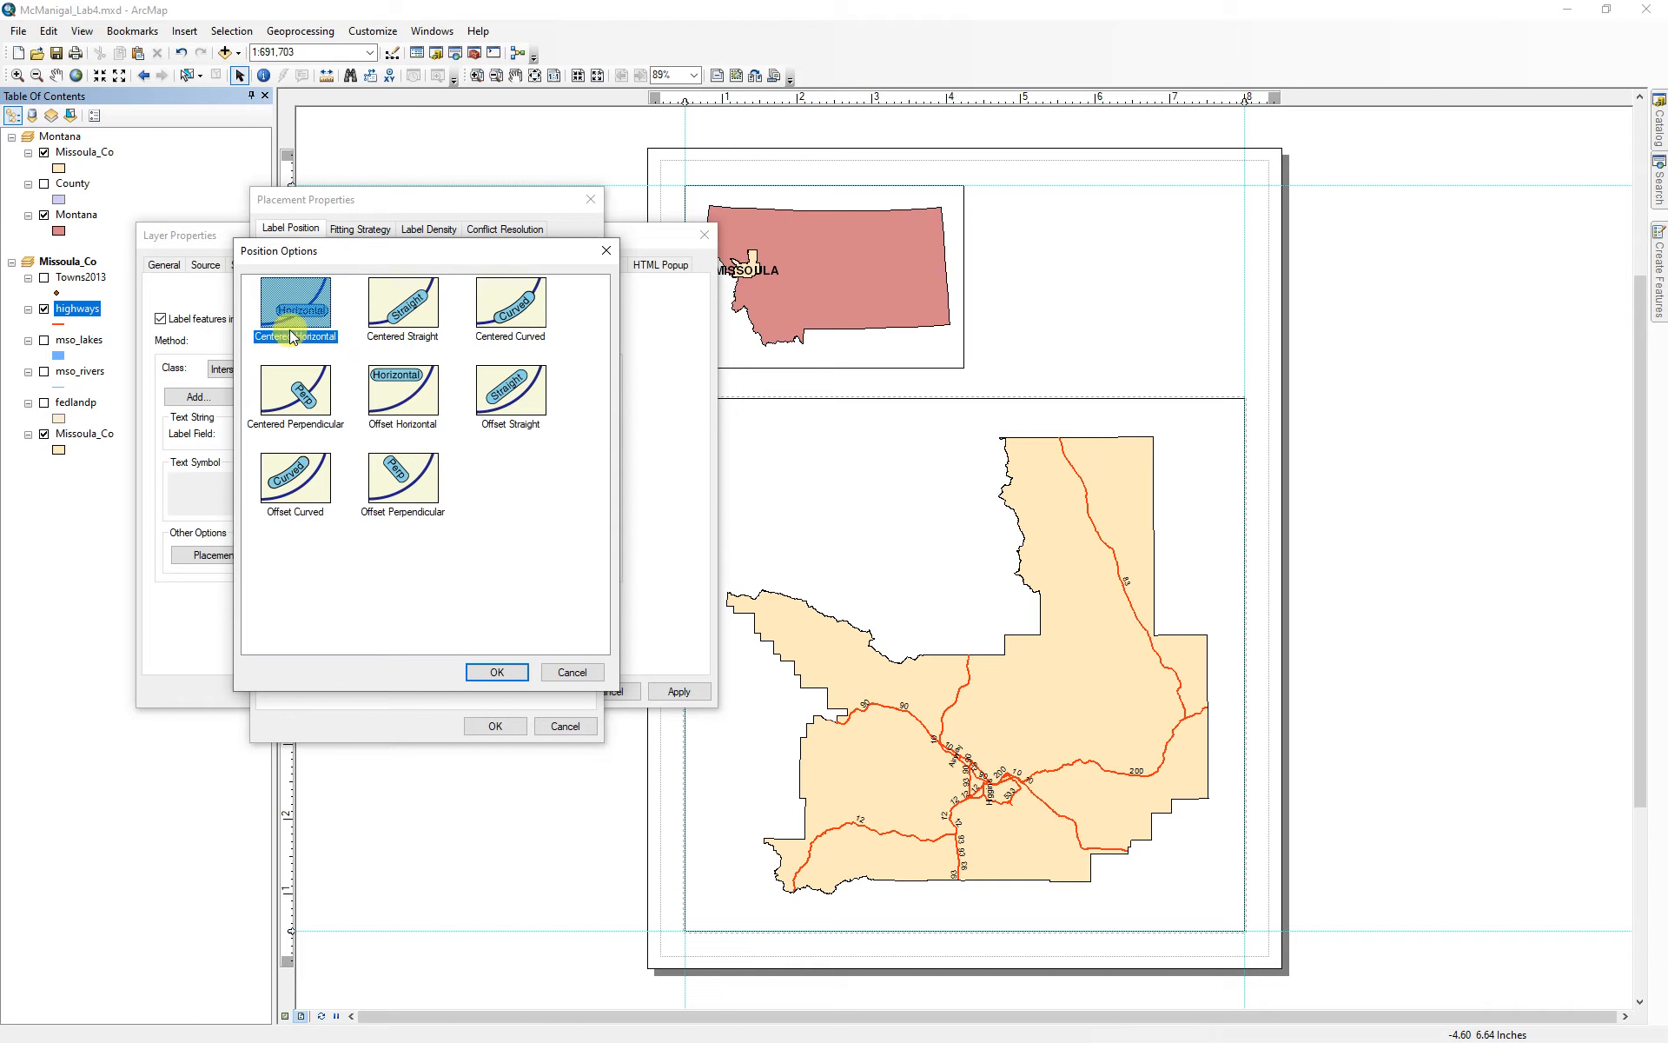
click(496, 673)
click(497, 724)
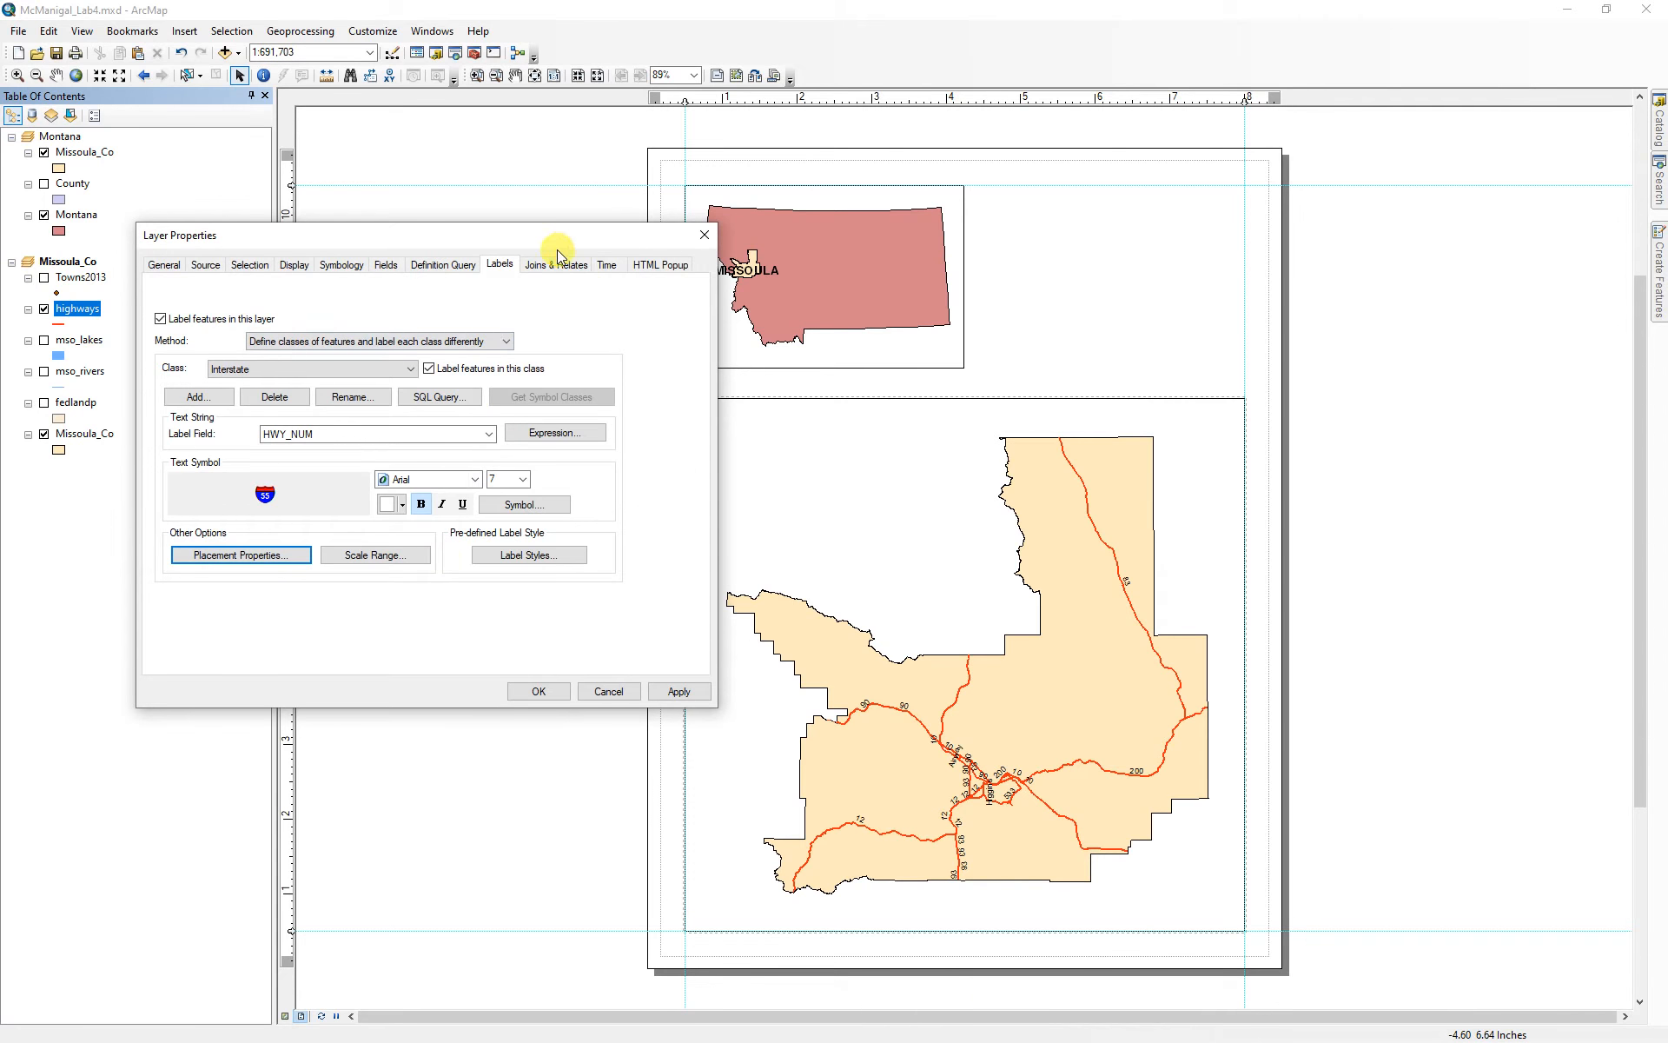
drag(557, 237, 495, 222)
click(619, 679)
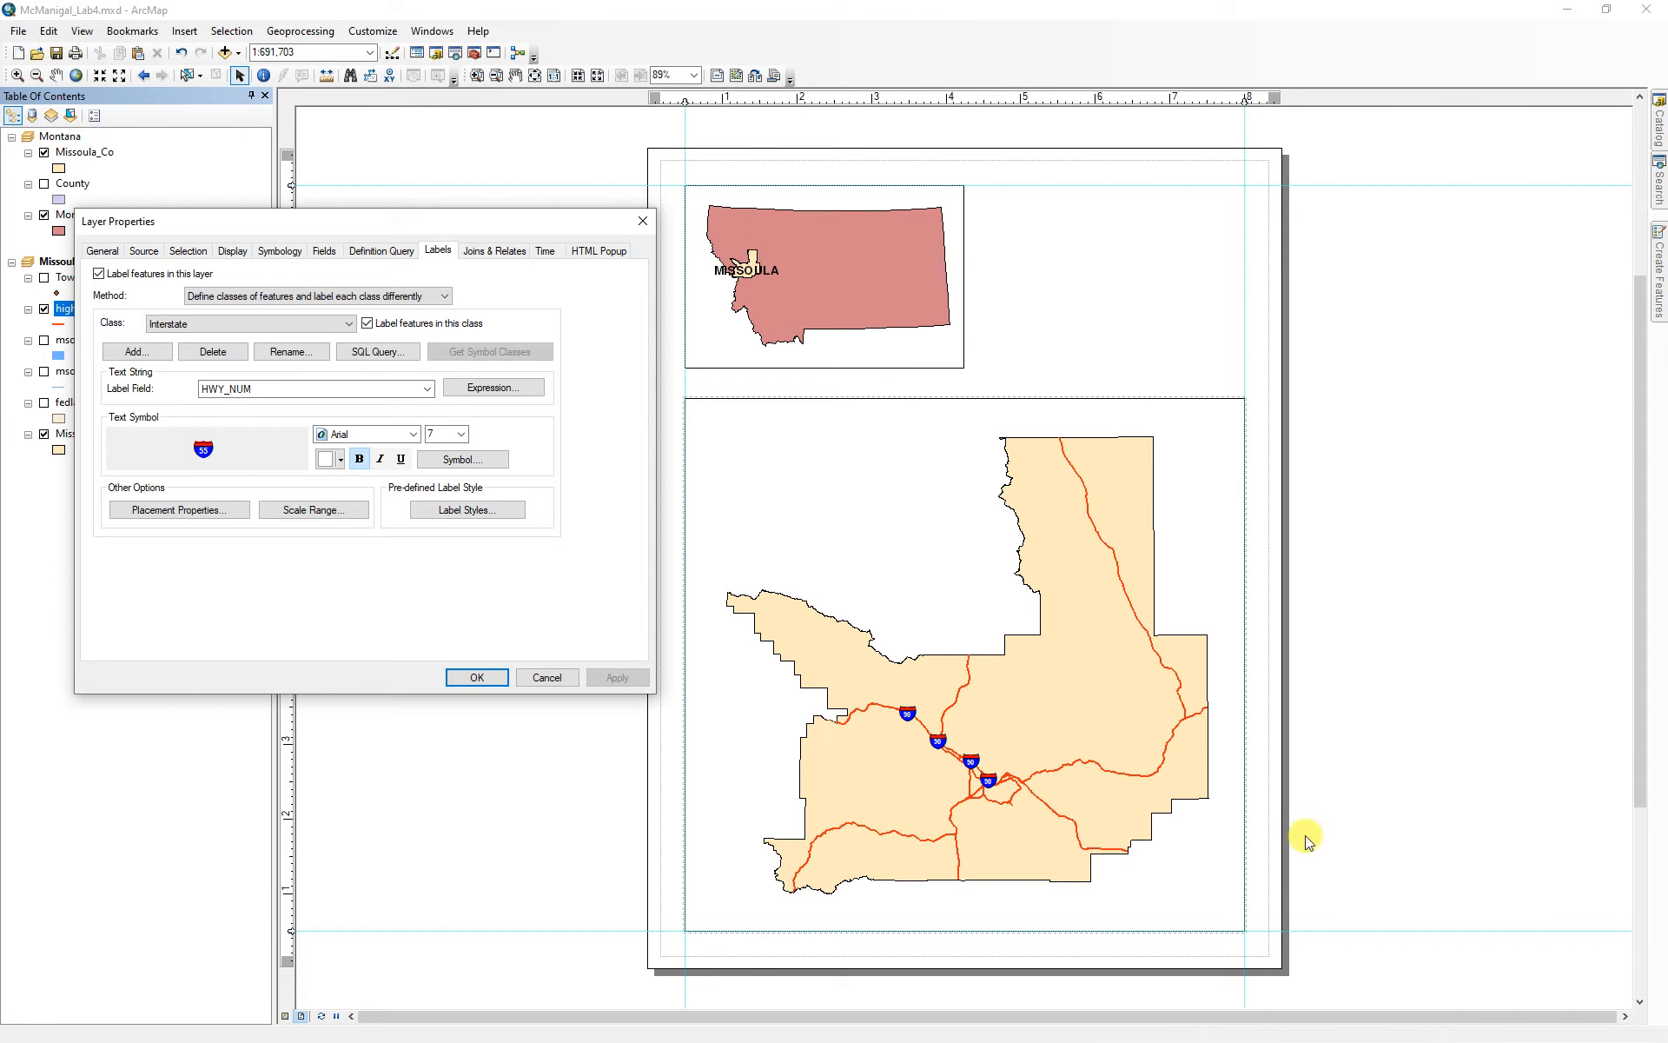
- Add a label class named Fed Rts and limit it with the verified SQL query PRETYPE = 'US'
click(142, 354)
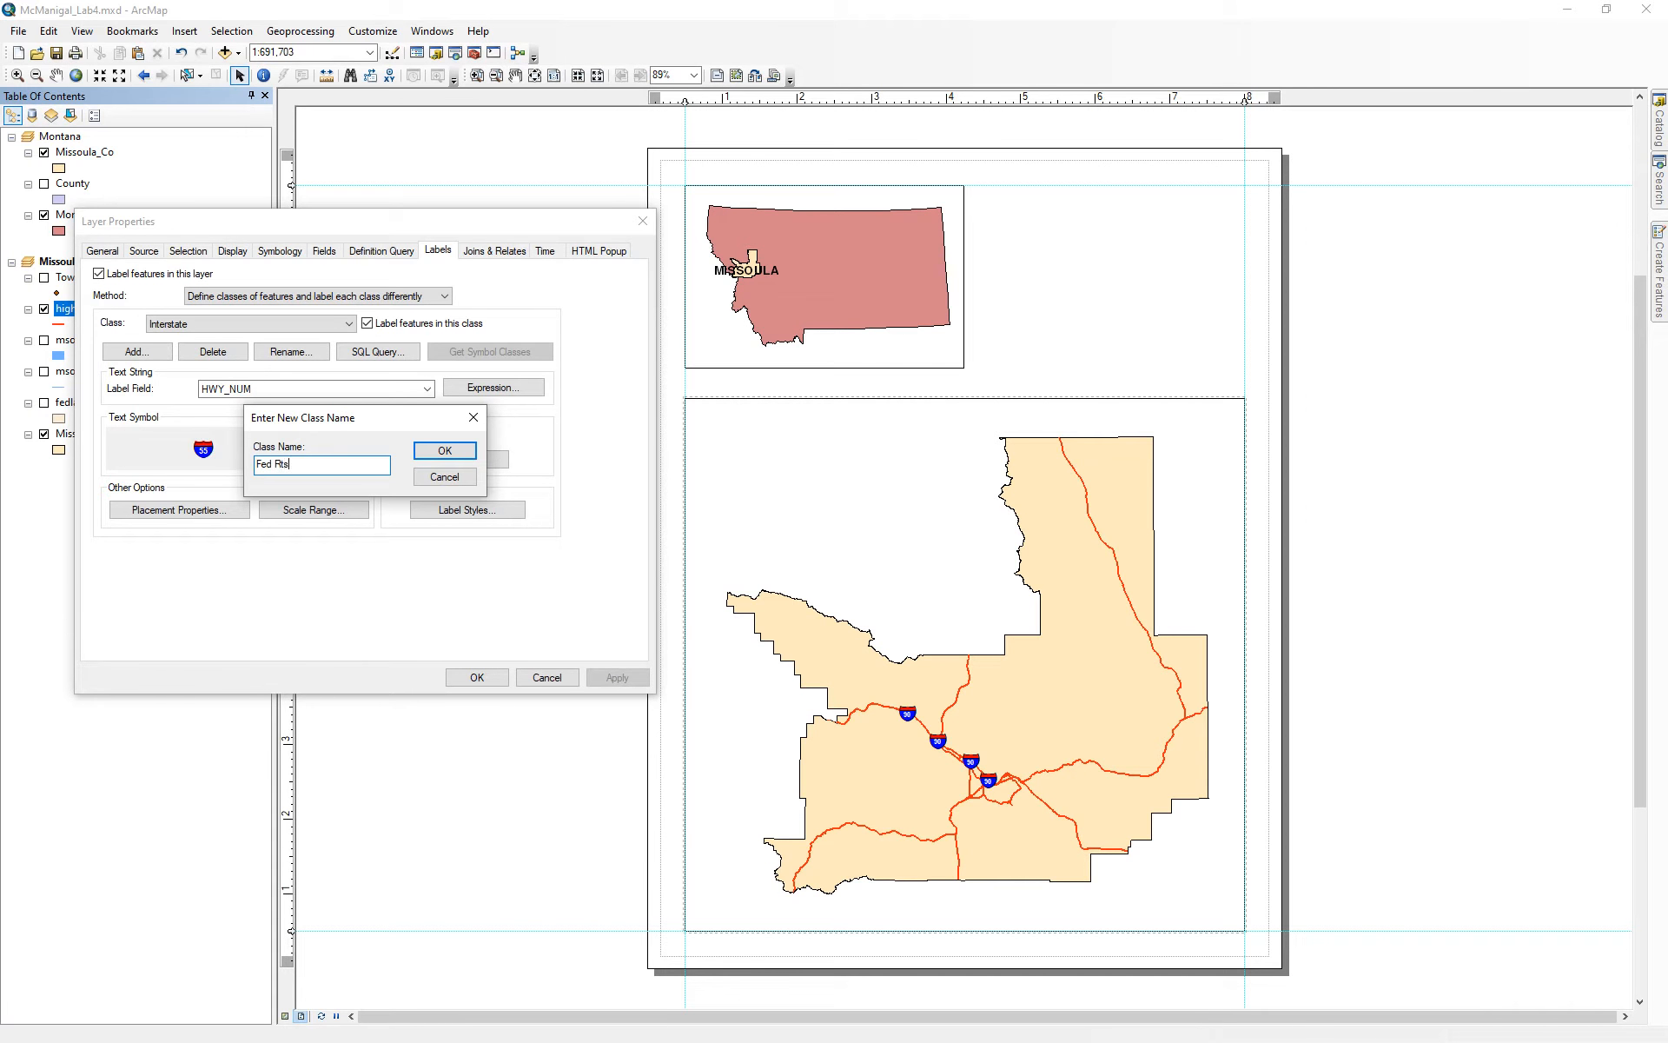
click(442, 451)
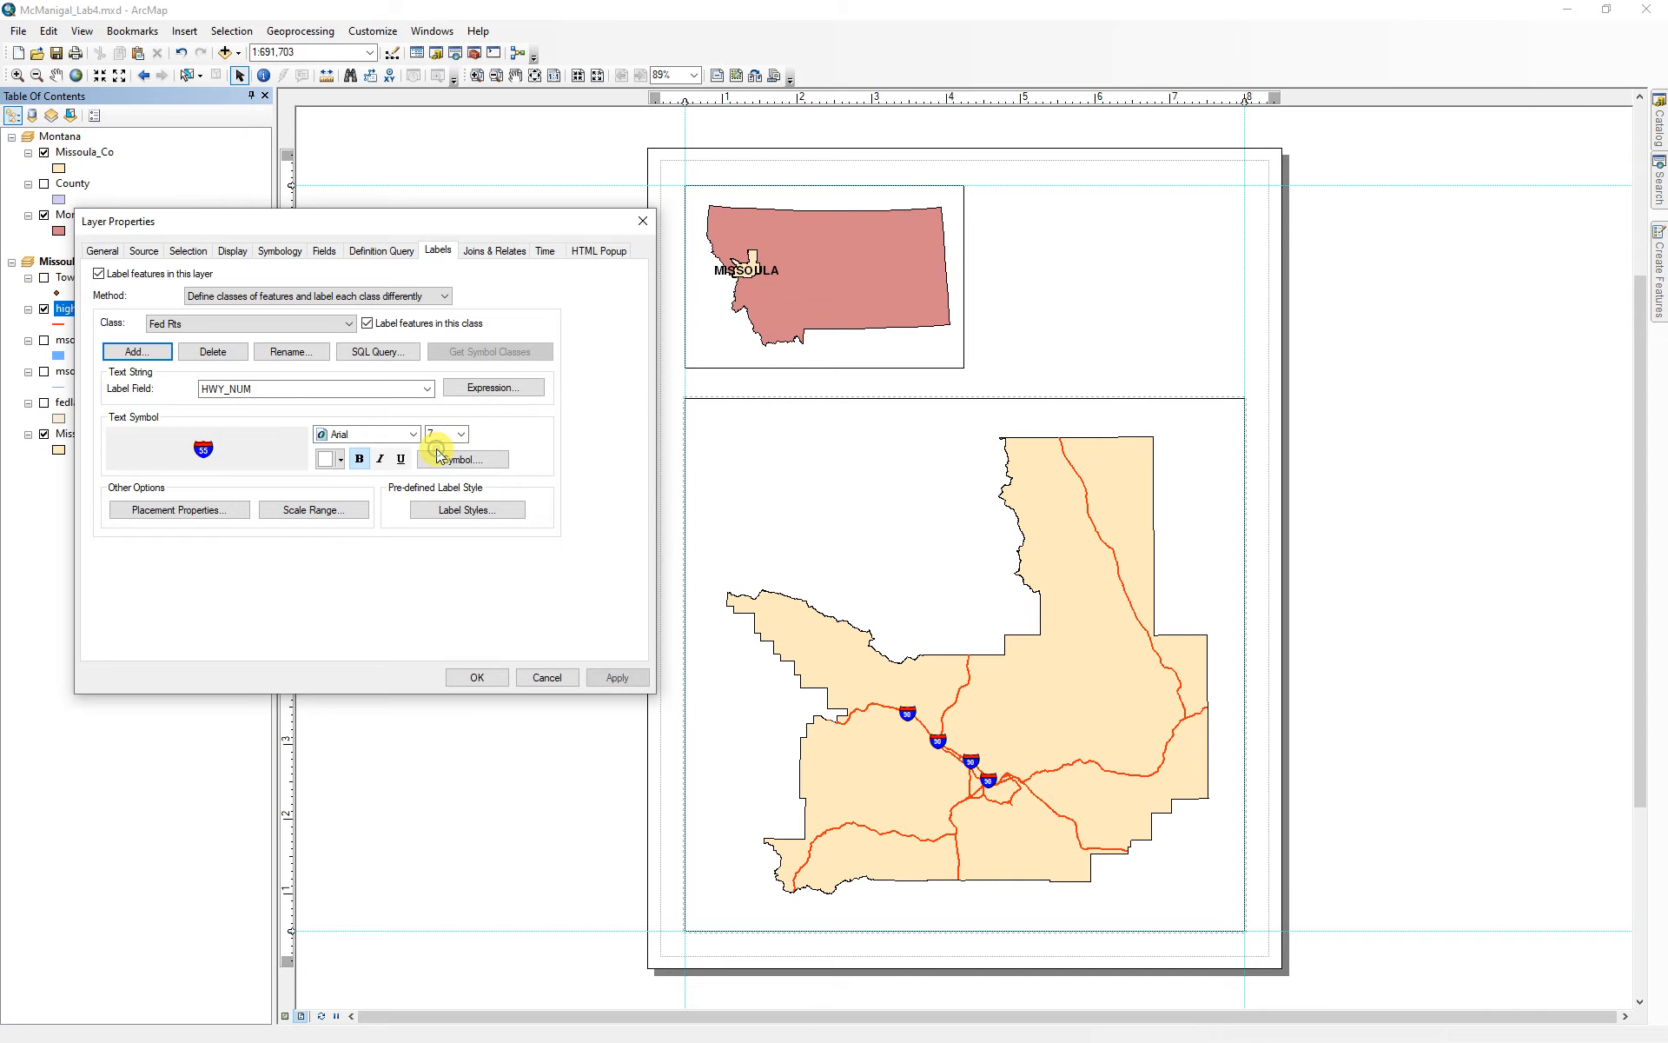
click(375, 355)
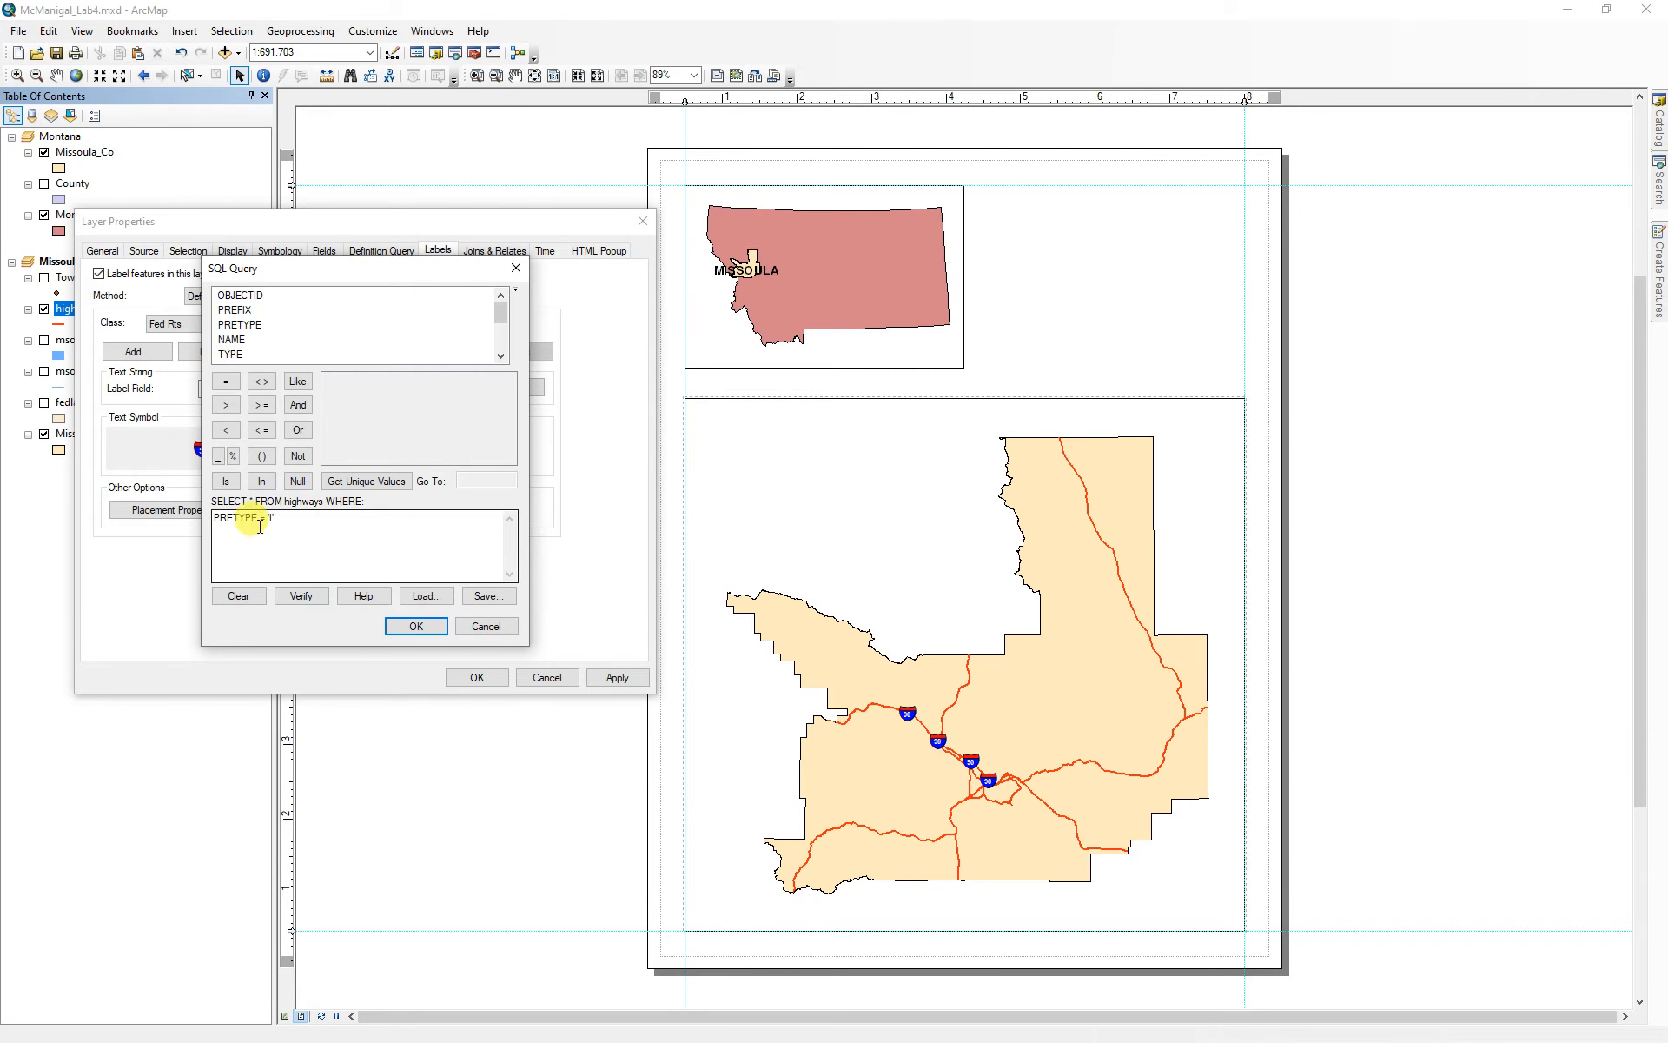
click(247, 597)
double_click(240, 324)
click(228, 383)
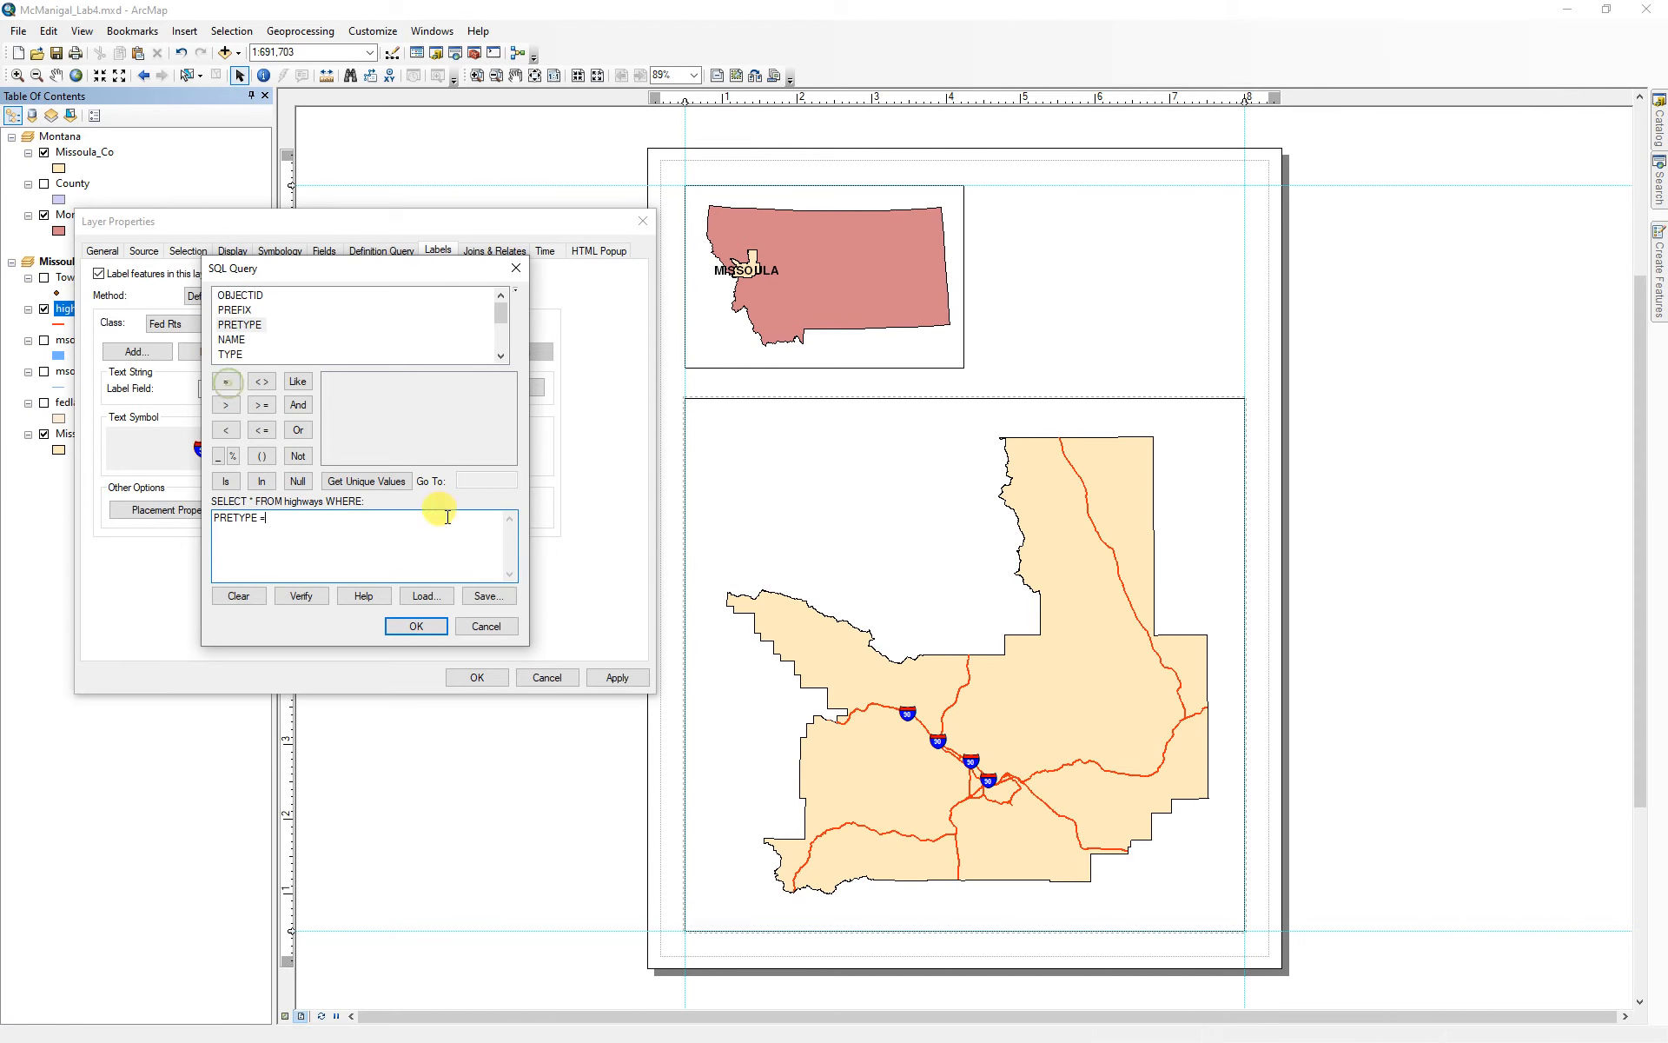
click(380, 480)
drag(509, 388, 514, 450)
double_click(336, 409)
click(306, 600)
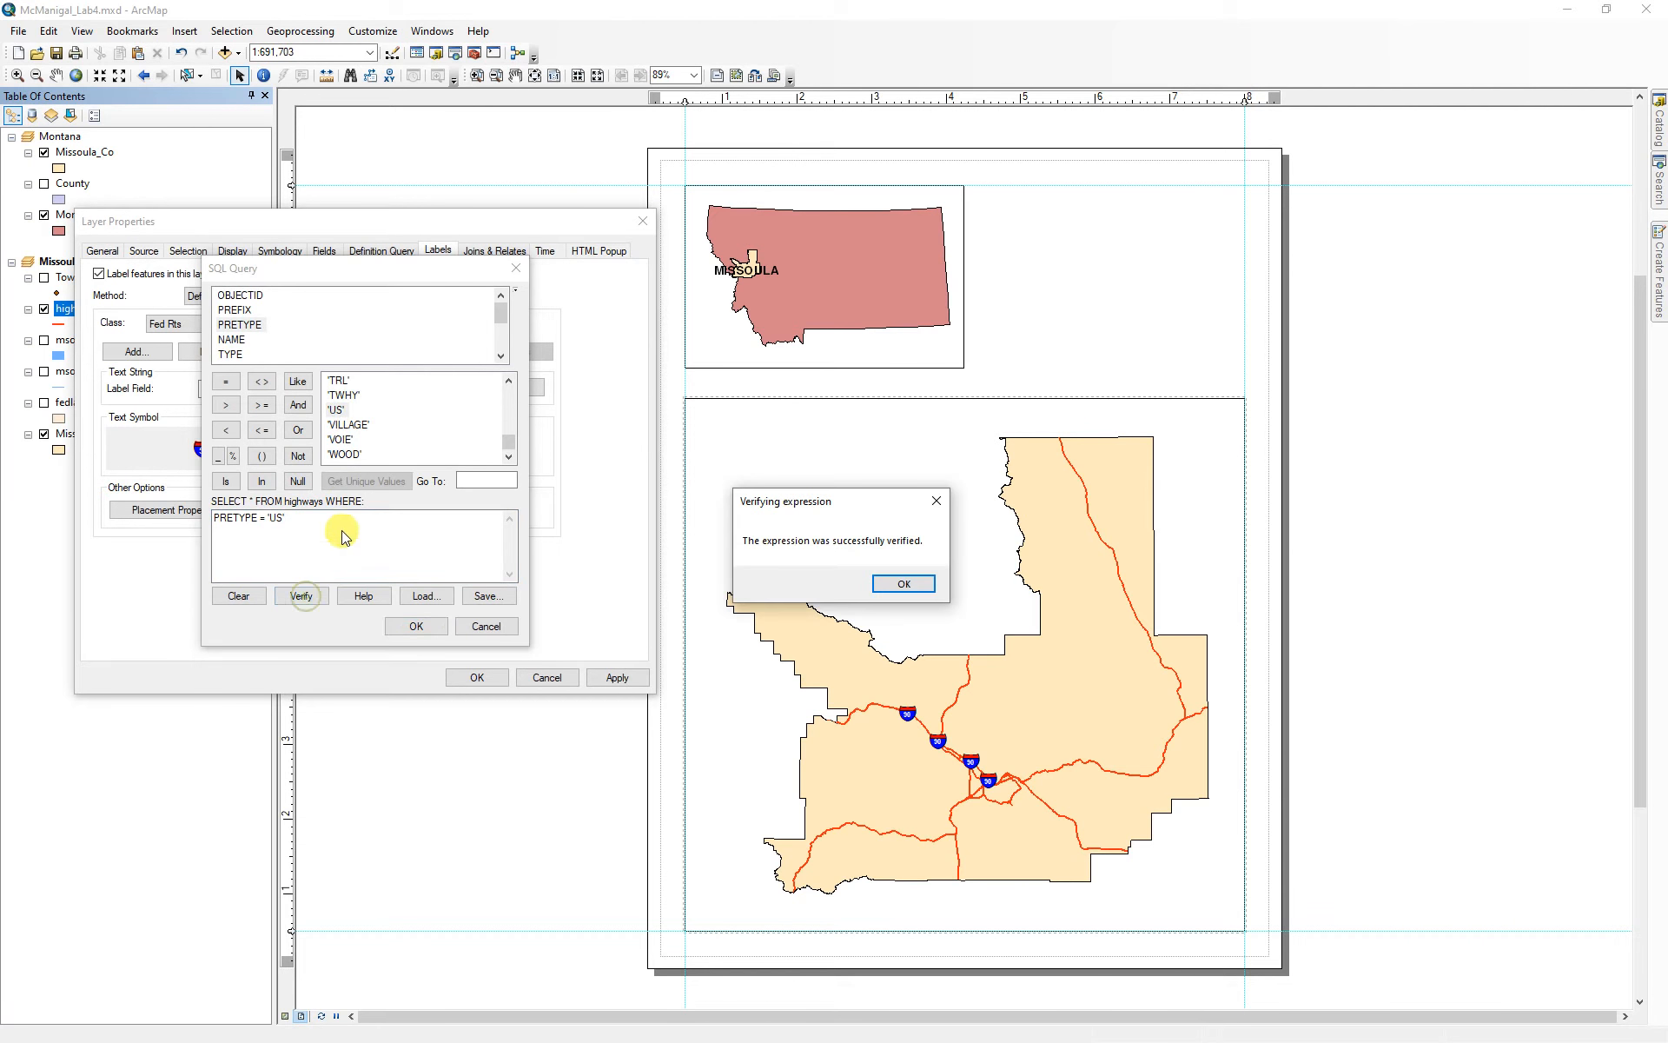
click(901, 578)
click(433, 629)
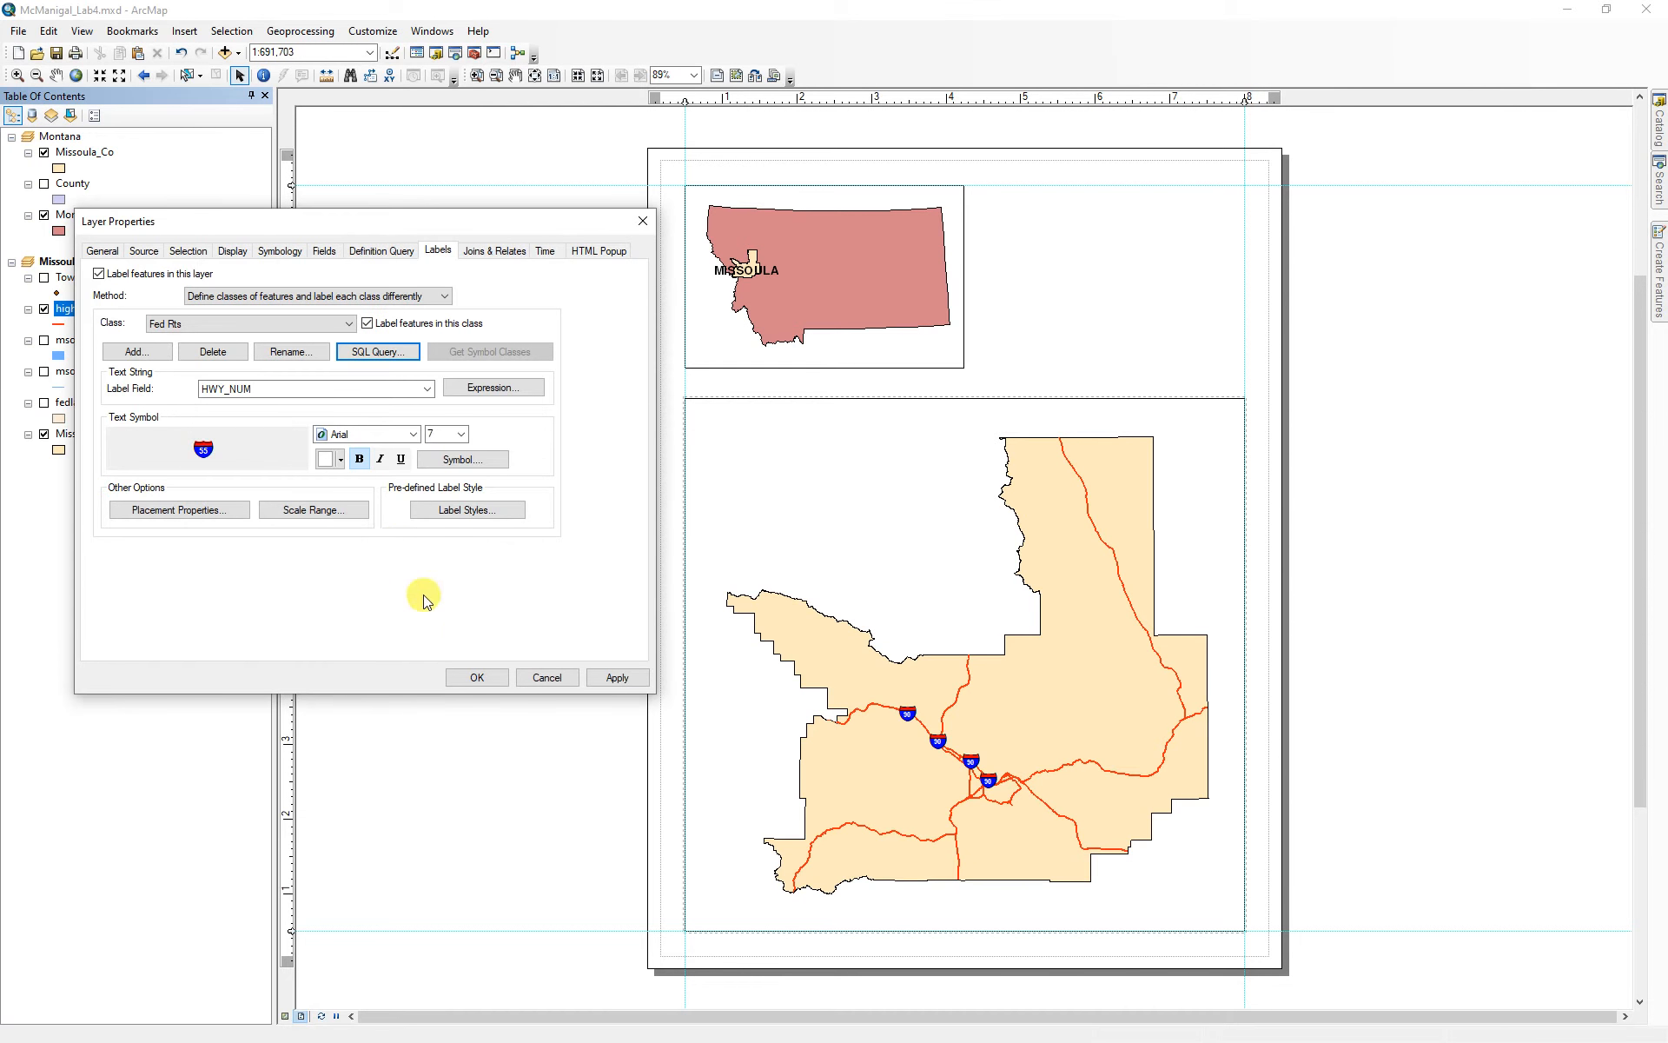
- Give the Fed Rts label class the U.S. Route HWY symbol, accept its horizontal centered placement and apply the labeling
click(463, 459)
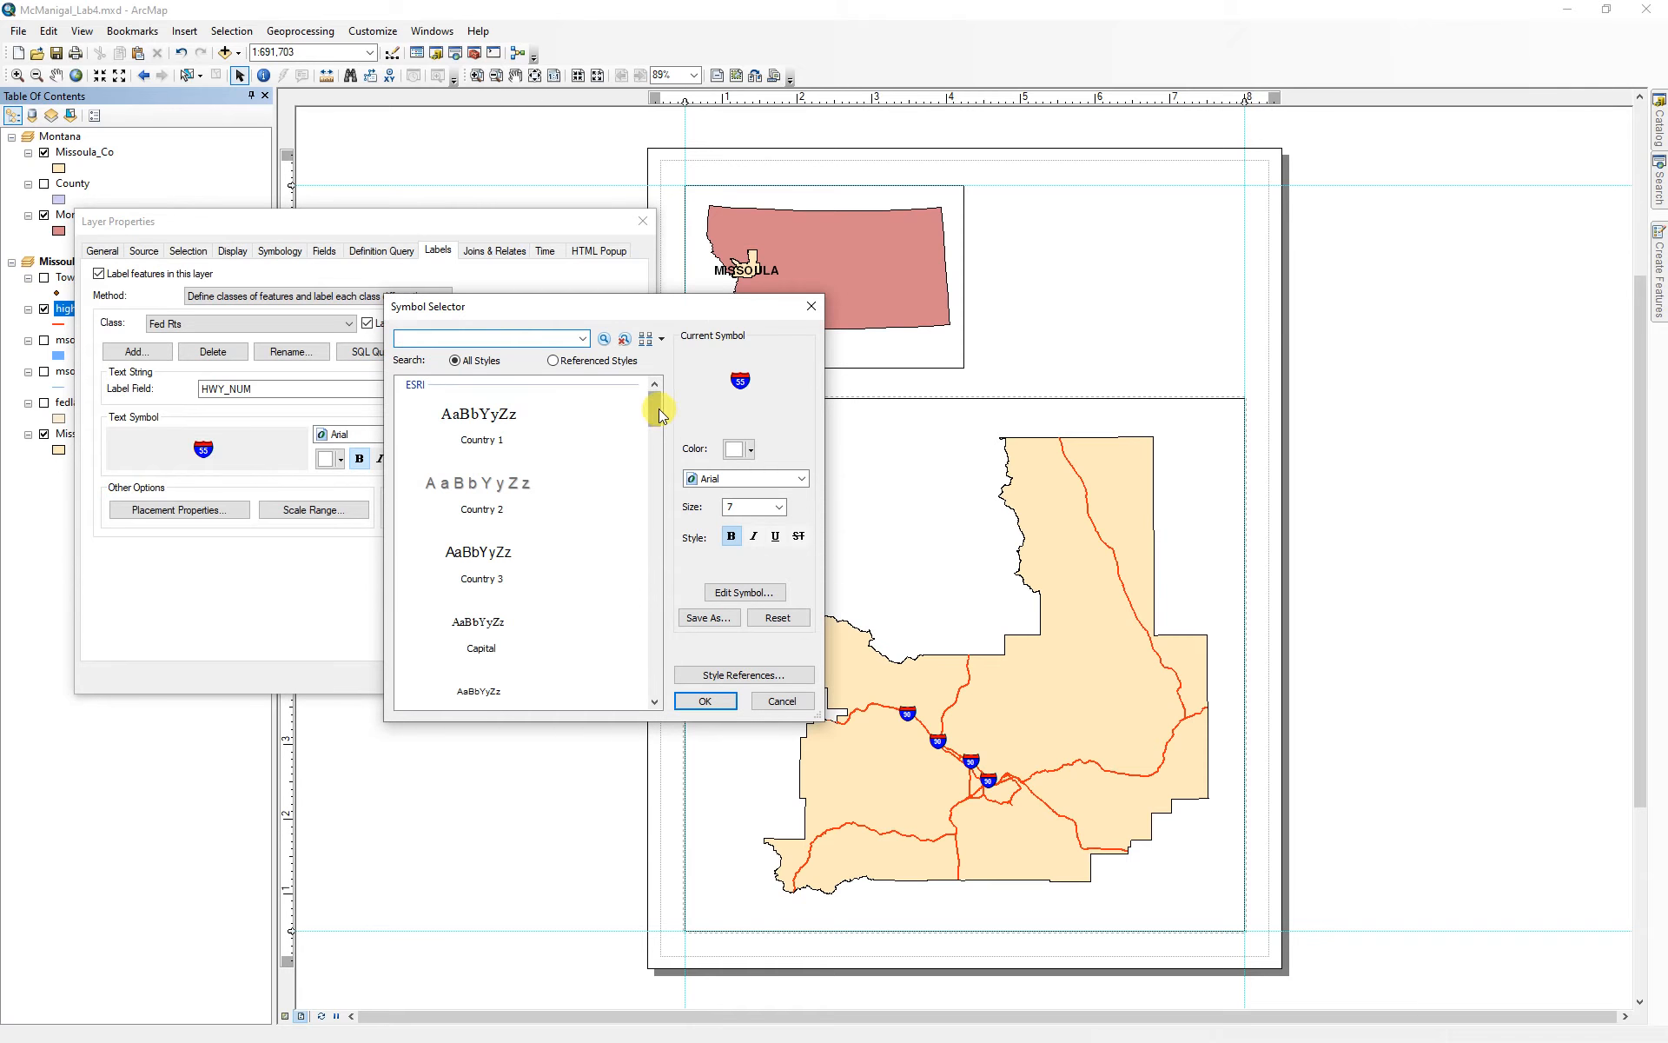
drag(657, 398, 655, 631)
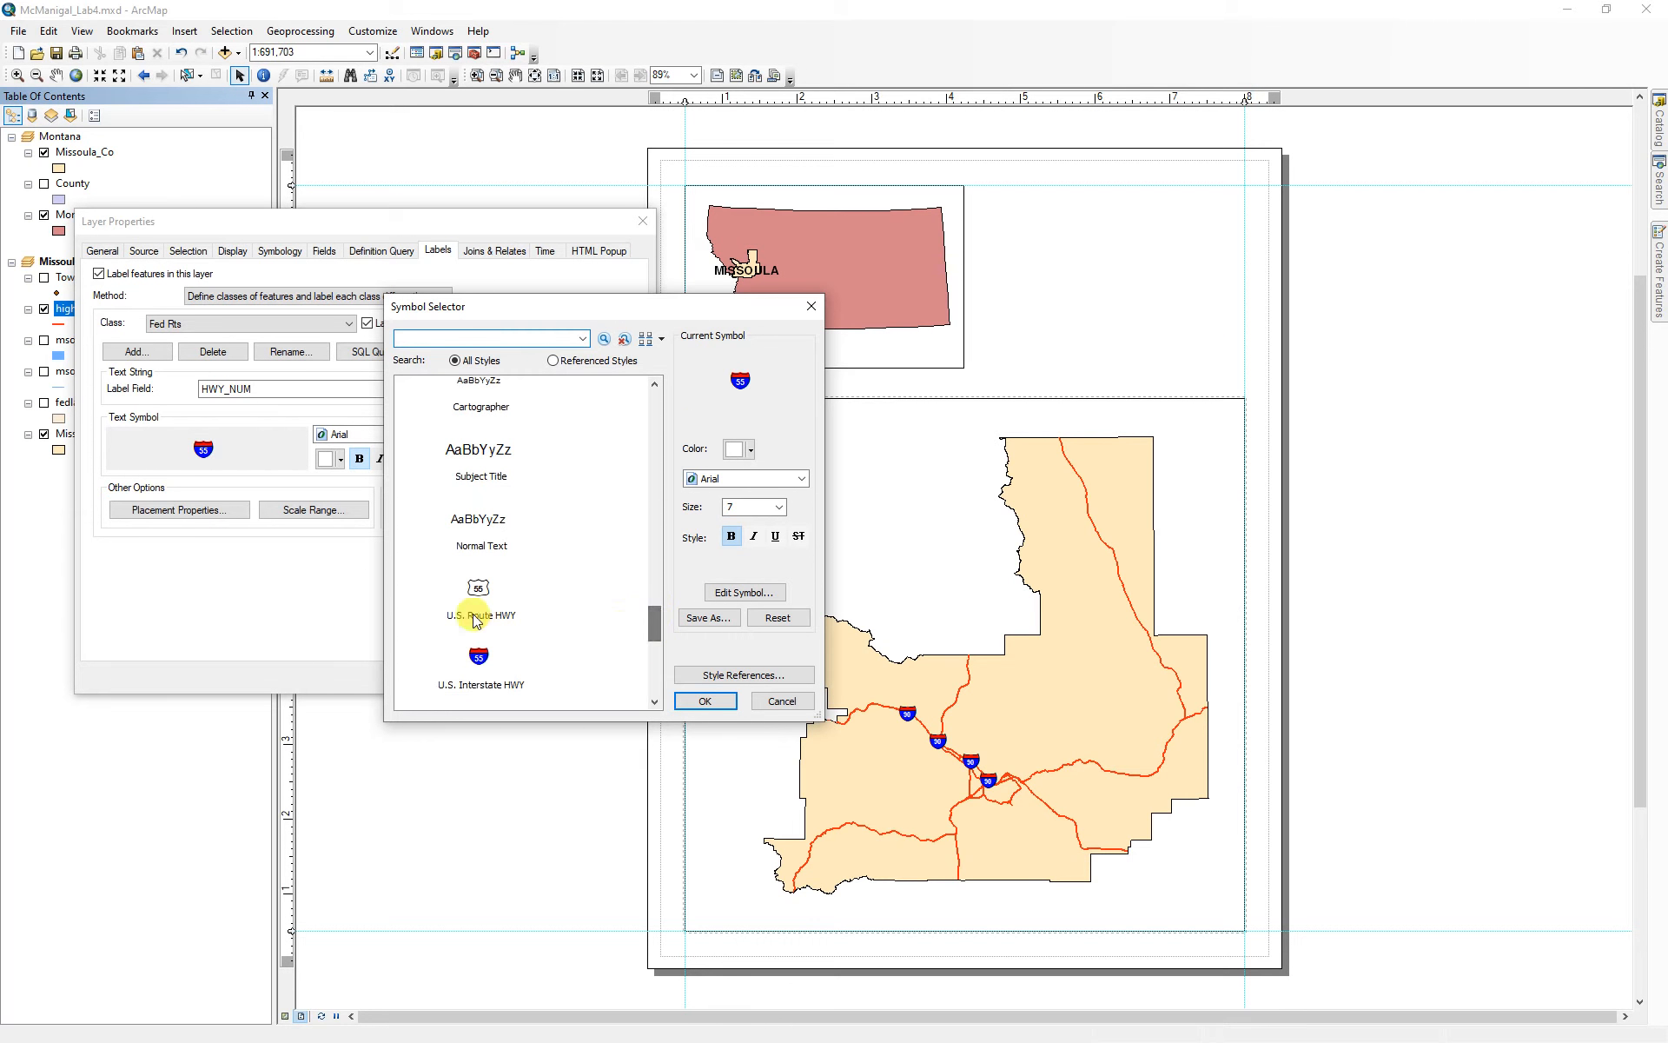
click(479, 587)
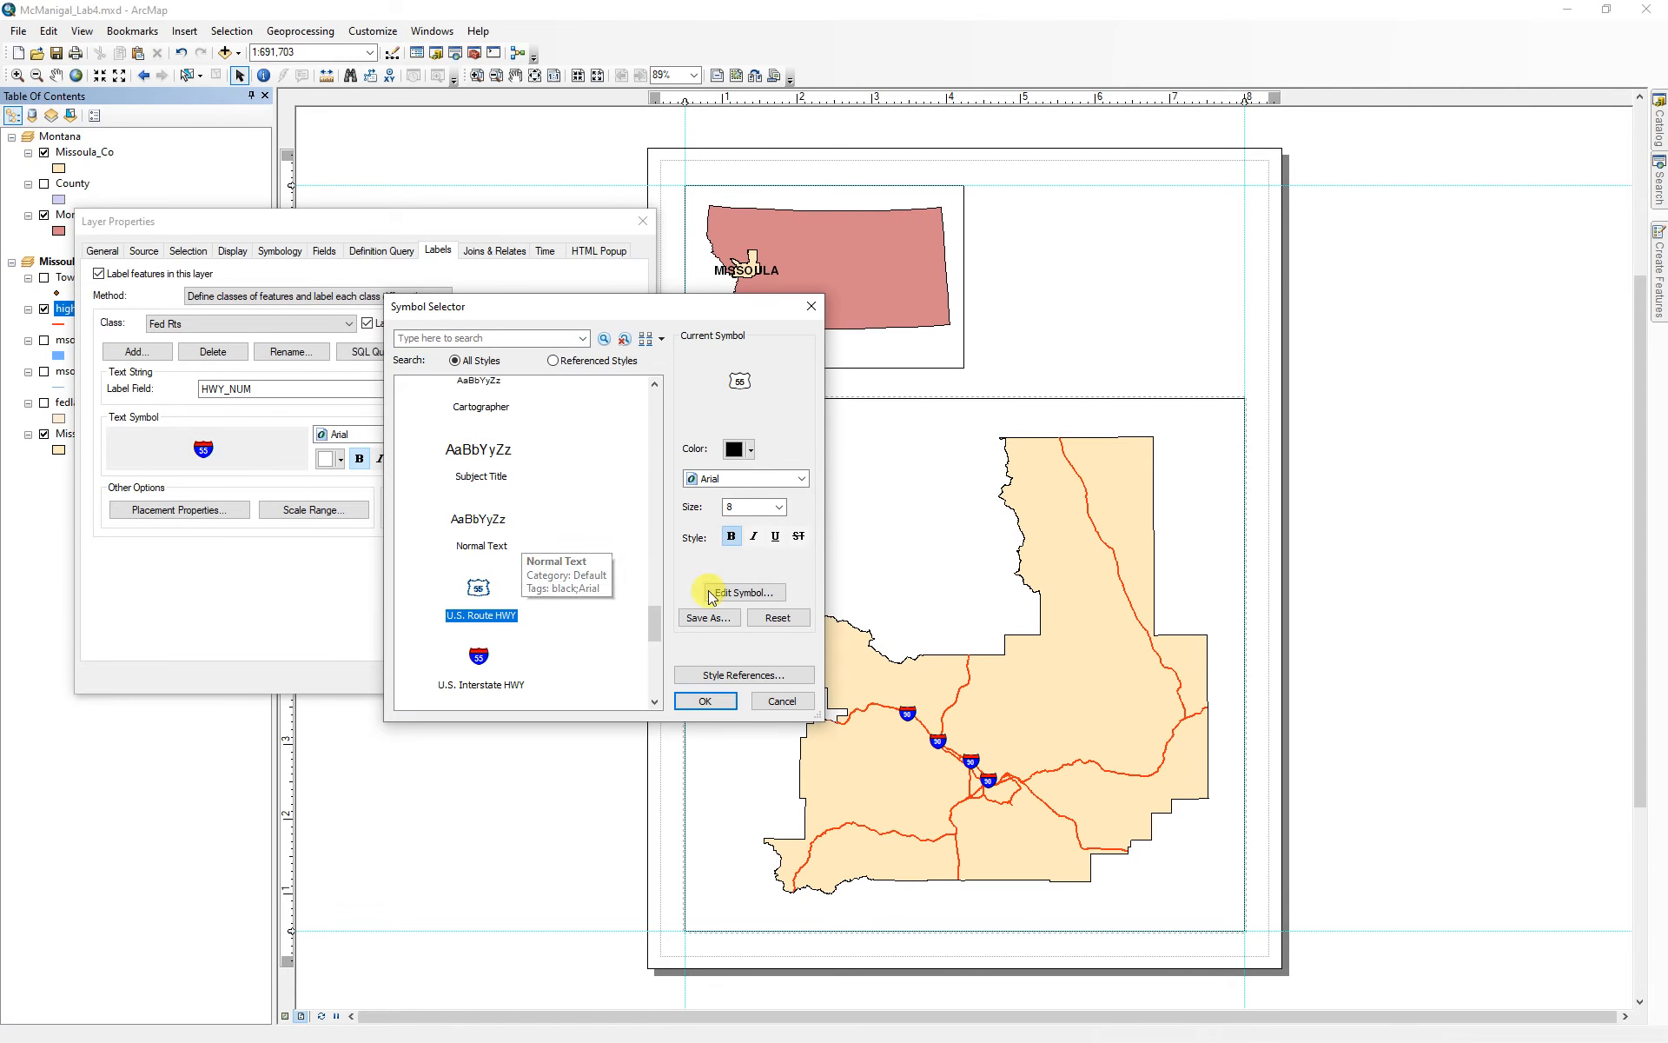
click(705, 701)
click(192, 520)
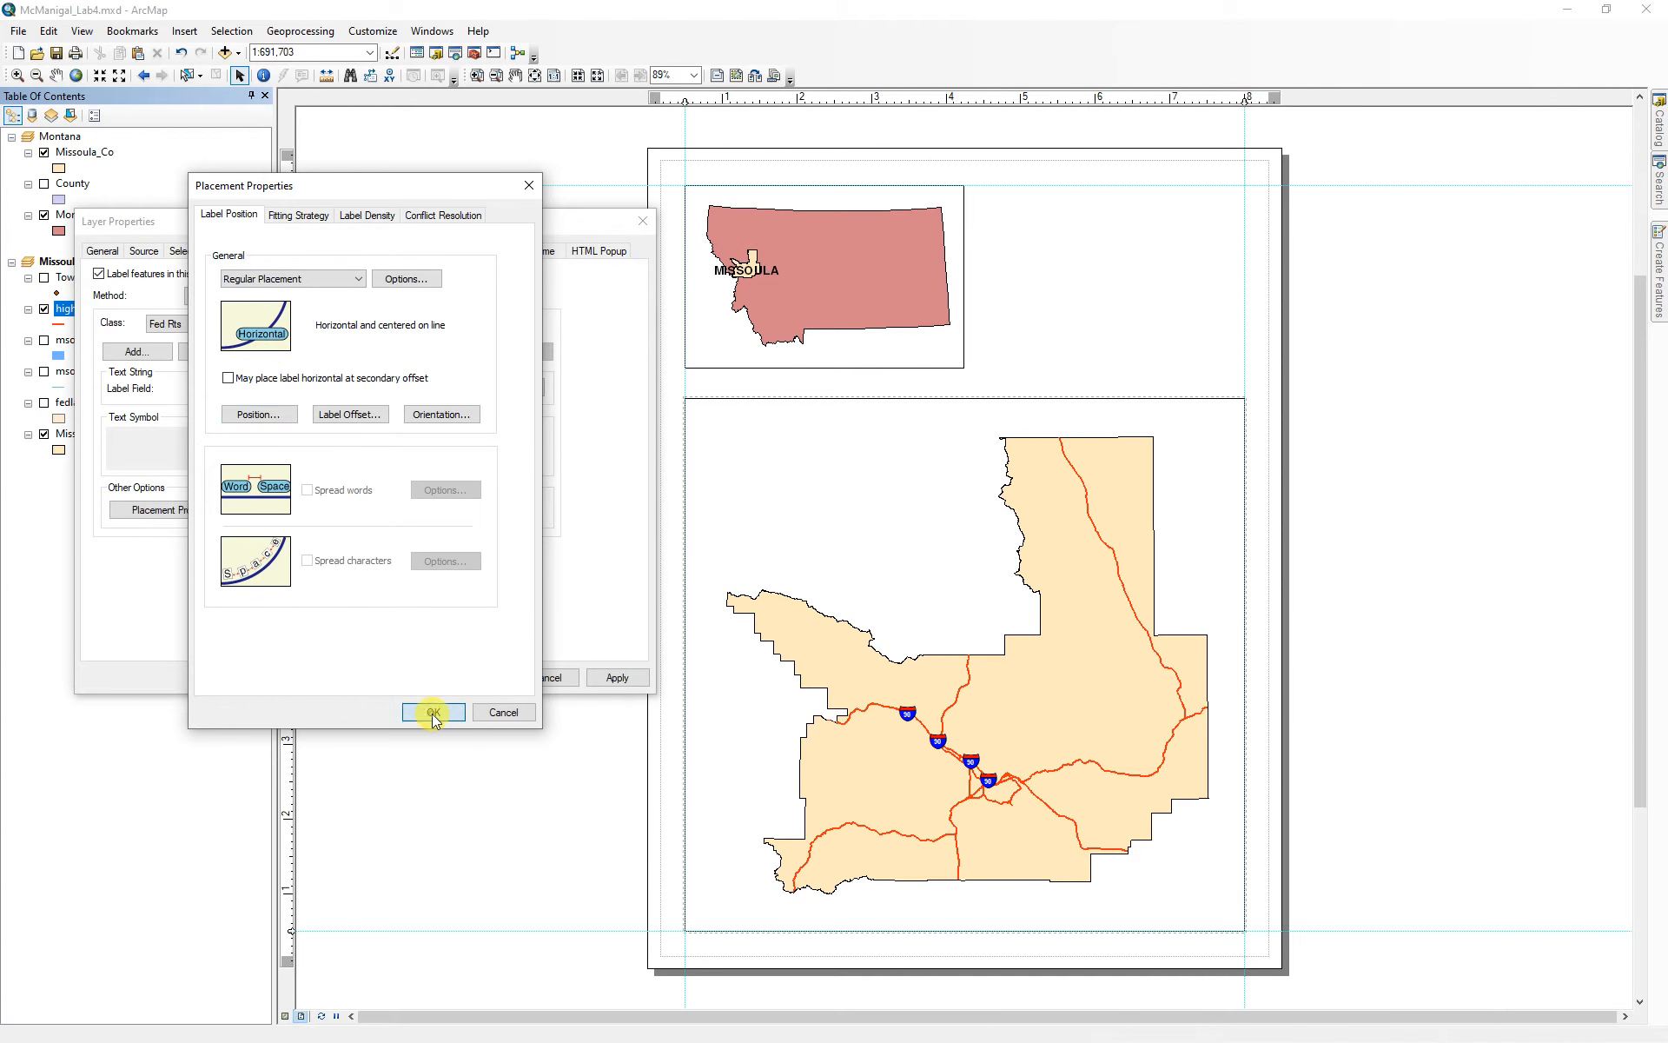
click(430, 709)
click(619, 680)
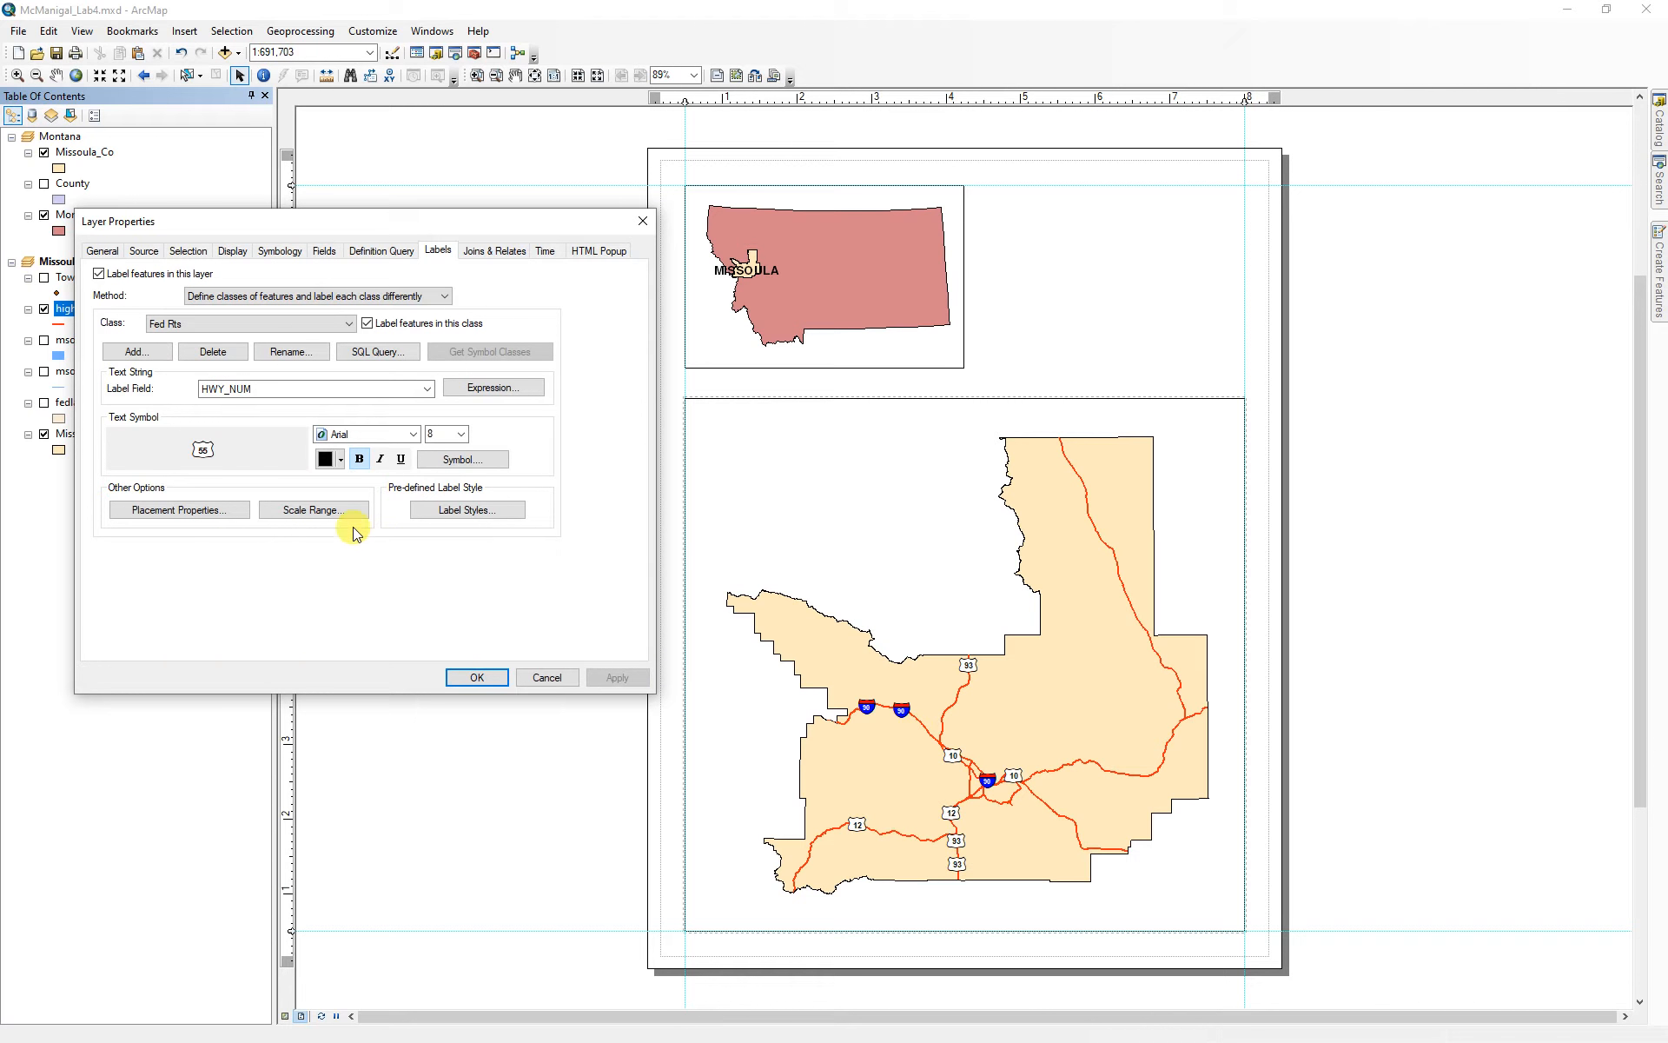
- Add a label class named State Rts to the highways layer
click(132, 352)
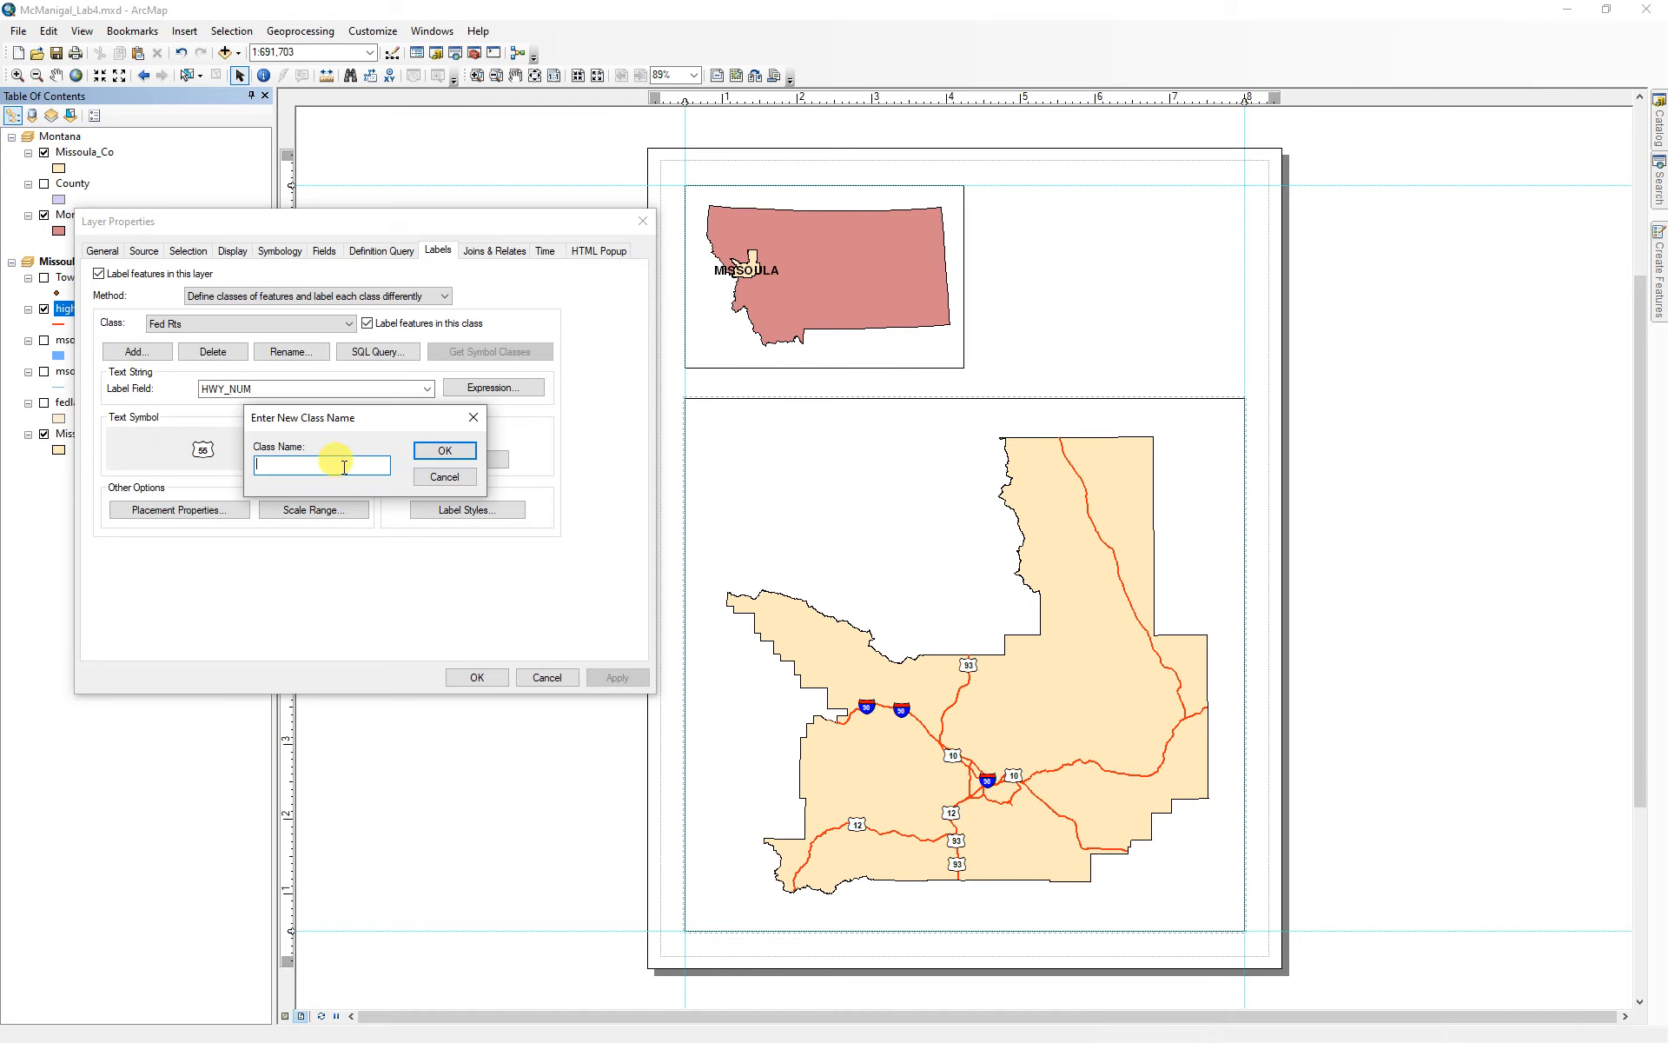
text(State Rts)
click(443, 451)
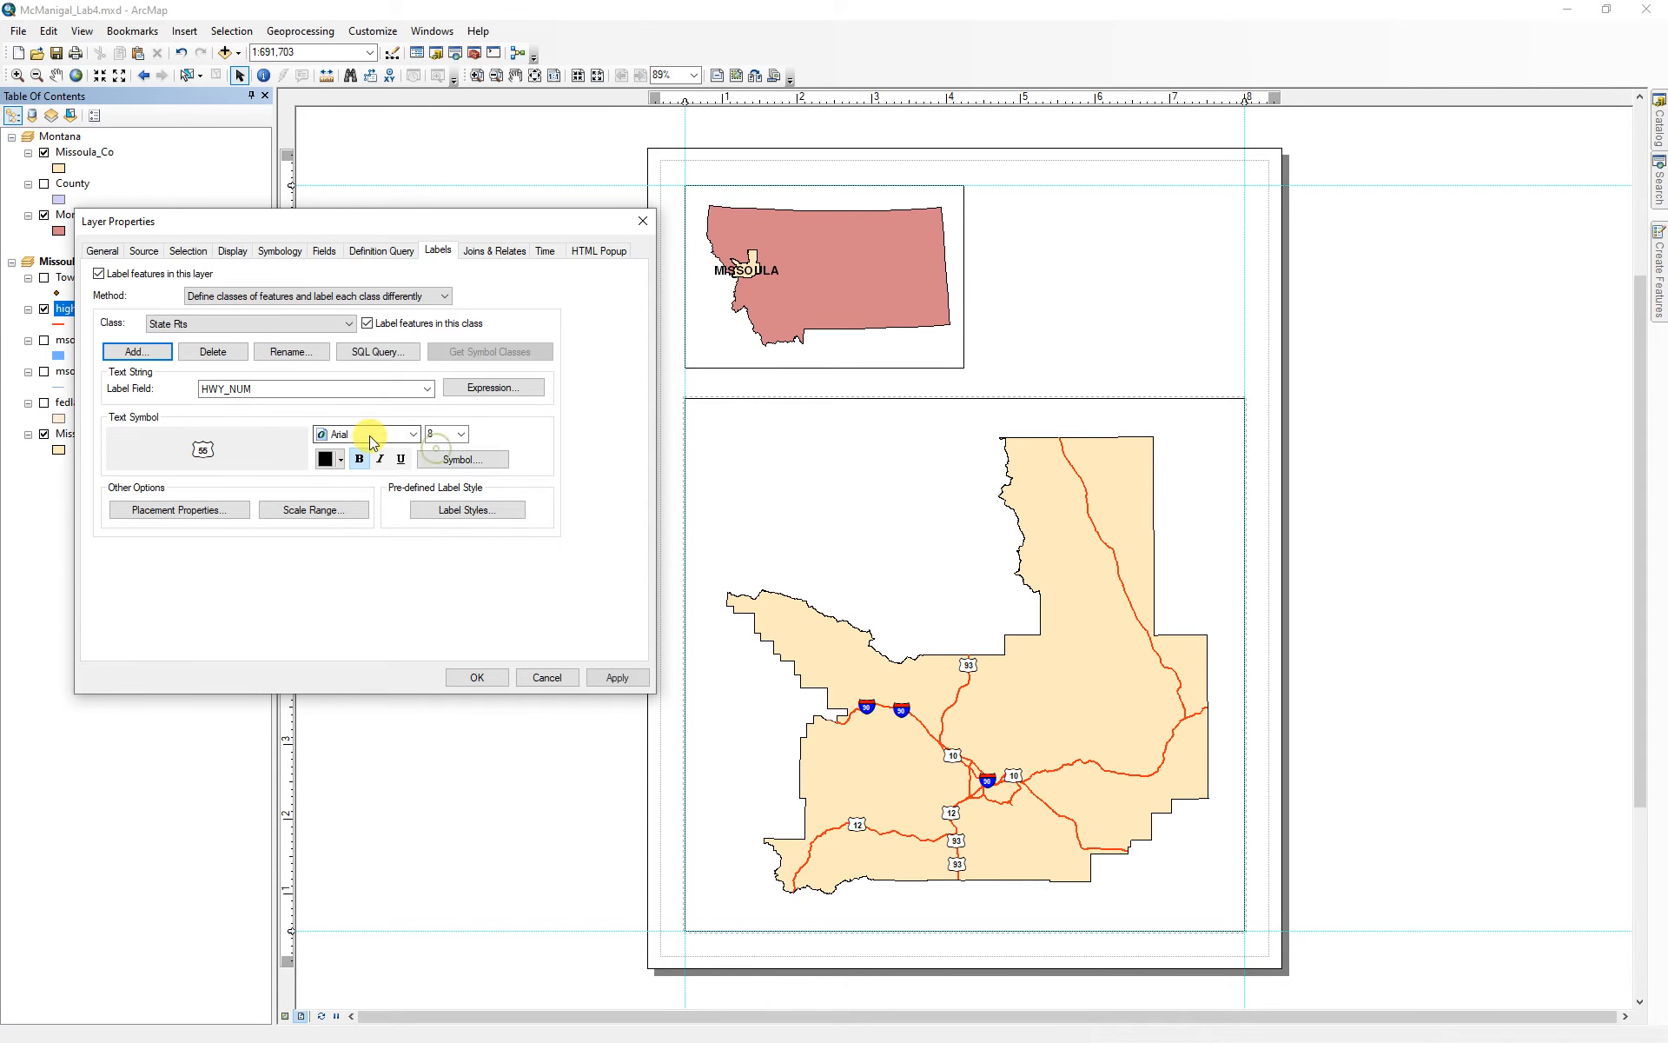
- Limit the State Rts class with the SQL query PRETYPE = 'SR', verify the expression and apply the labeling
click(379, 351)
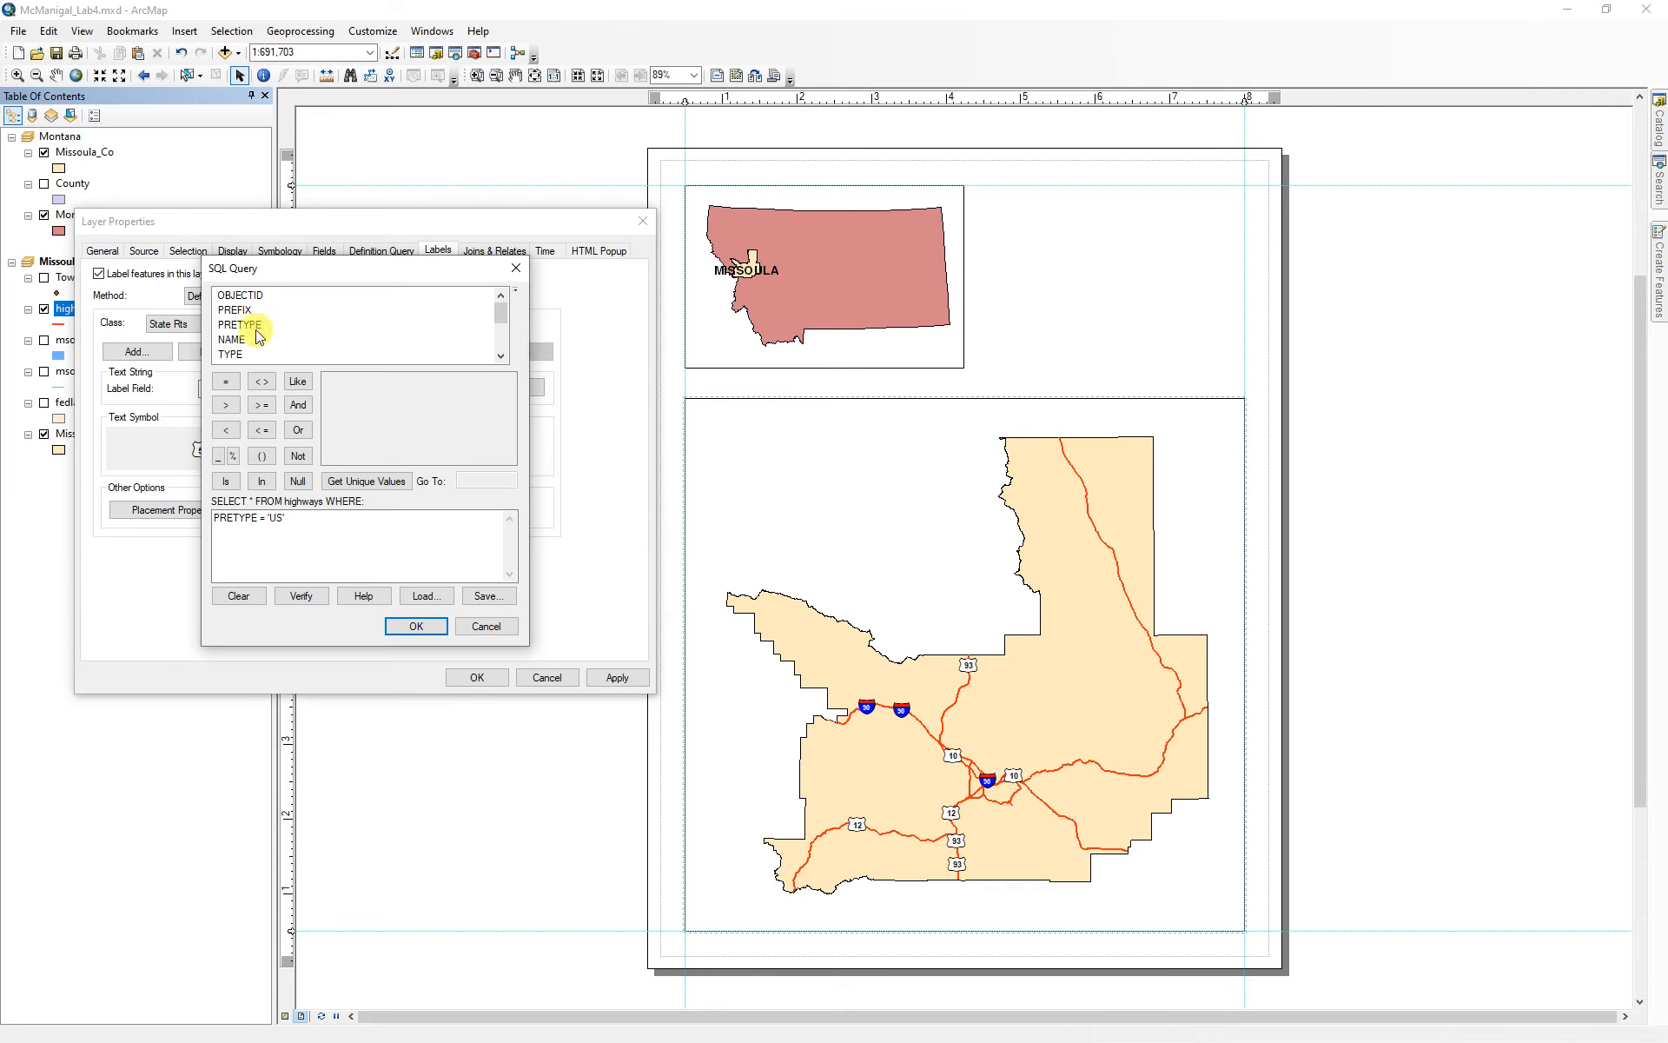
click(242, 596)
double_click(239, 325)
click(226, 381)
click(369, 480)
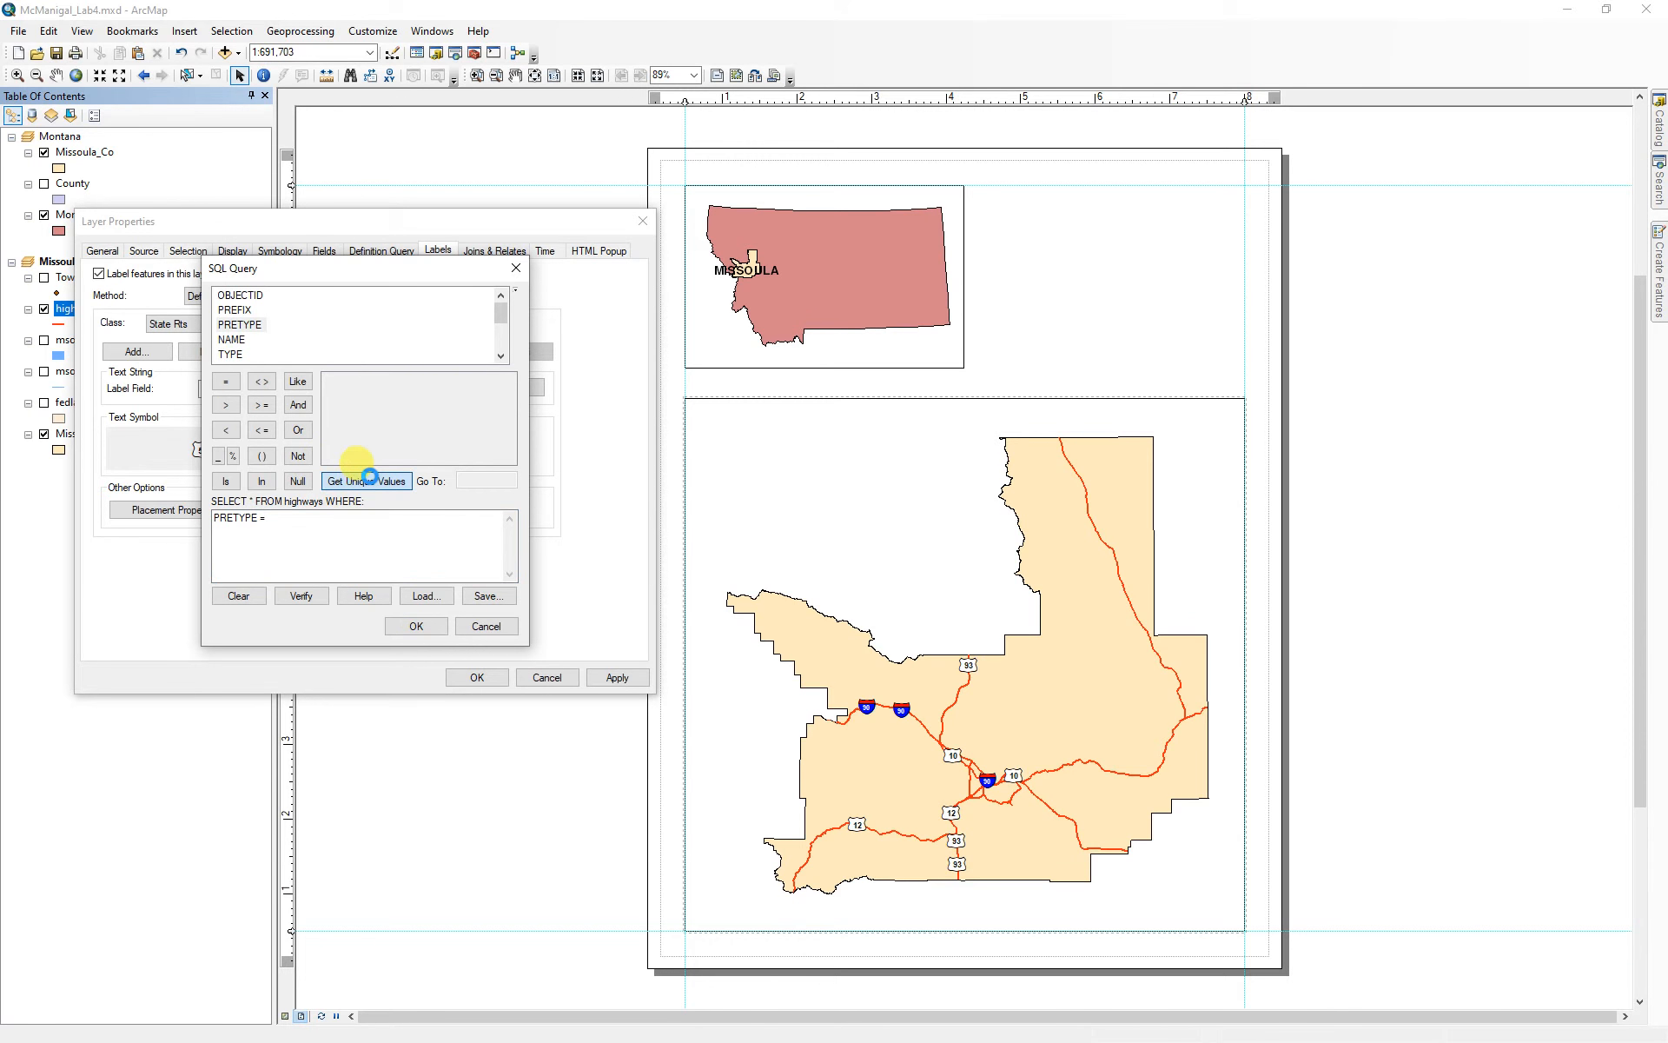
drag(507, 401, 518, 451)
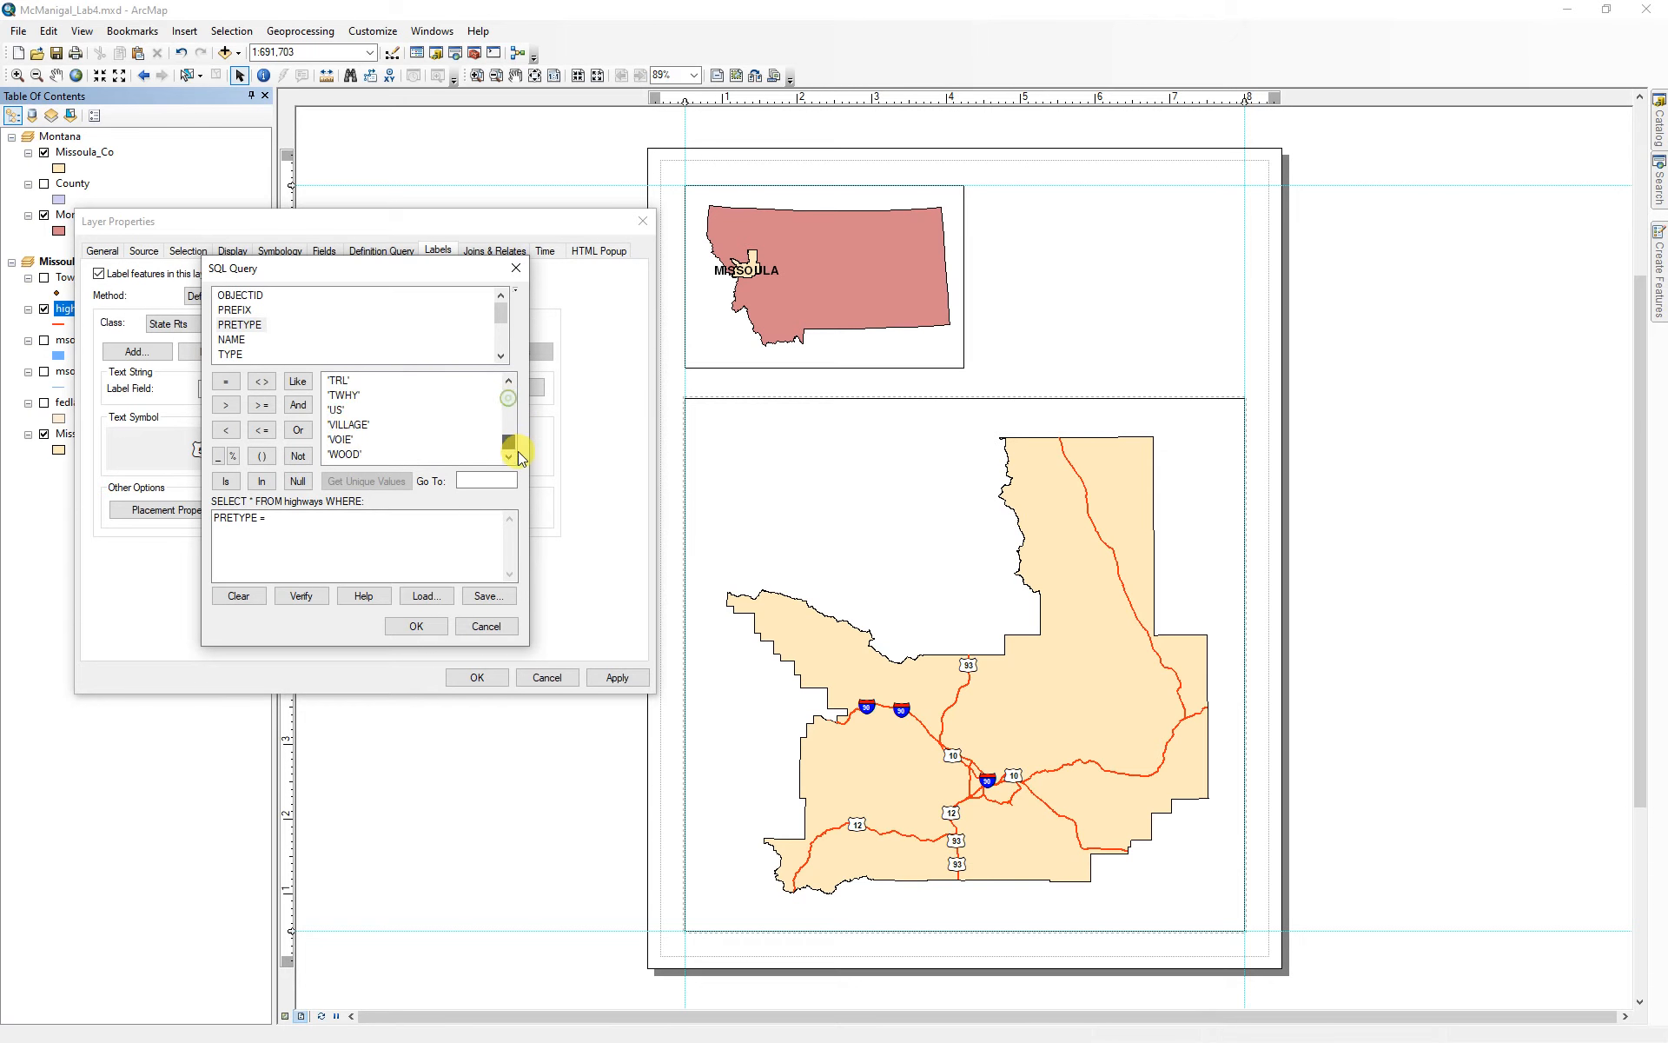
click(509, 381)
click(509, 380)
click(509, 381)
click(510, 381)
double_click(336, 382)
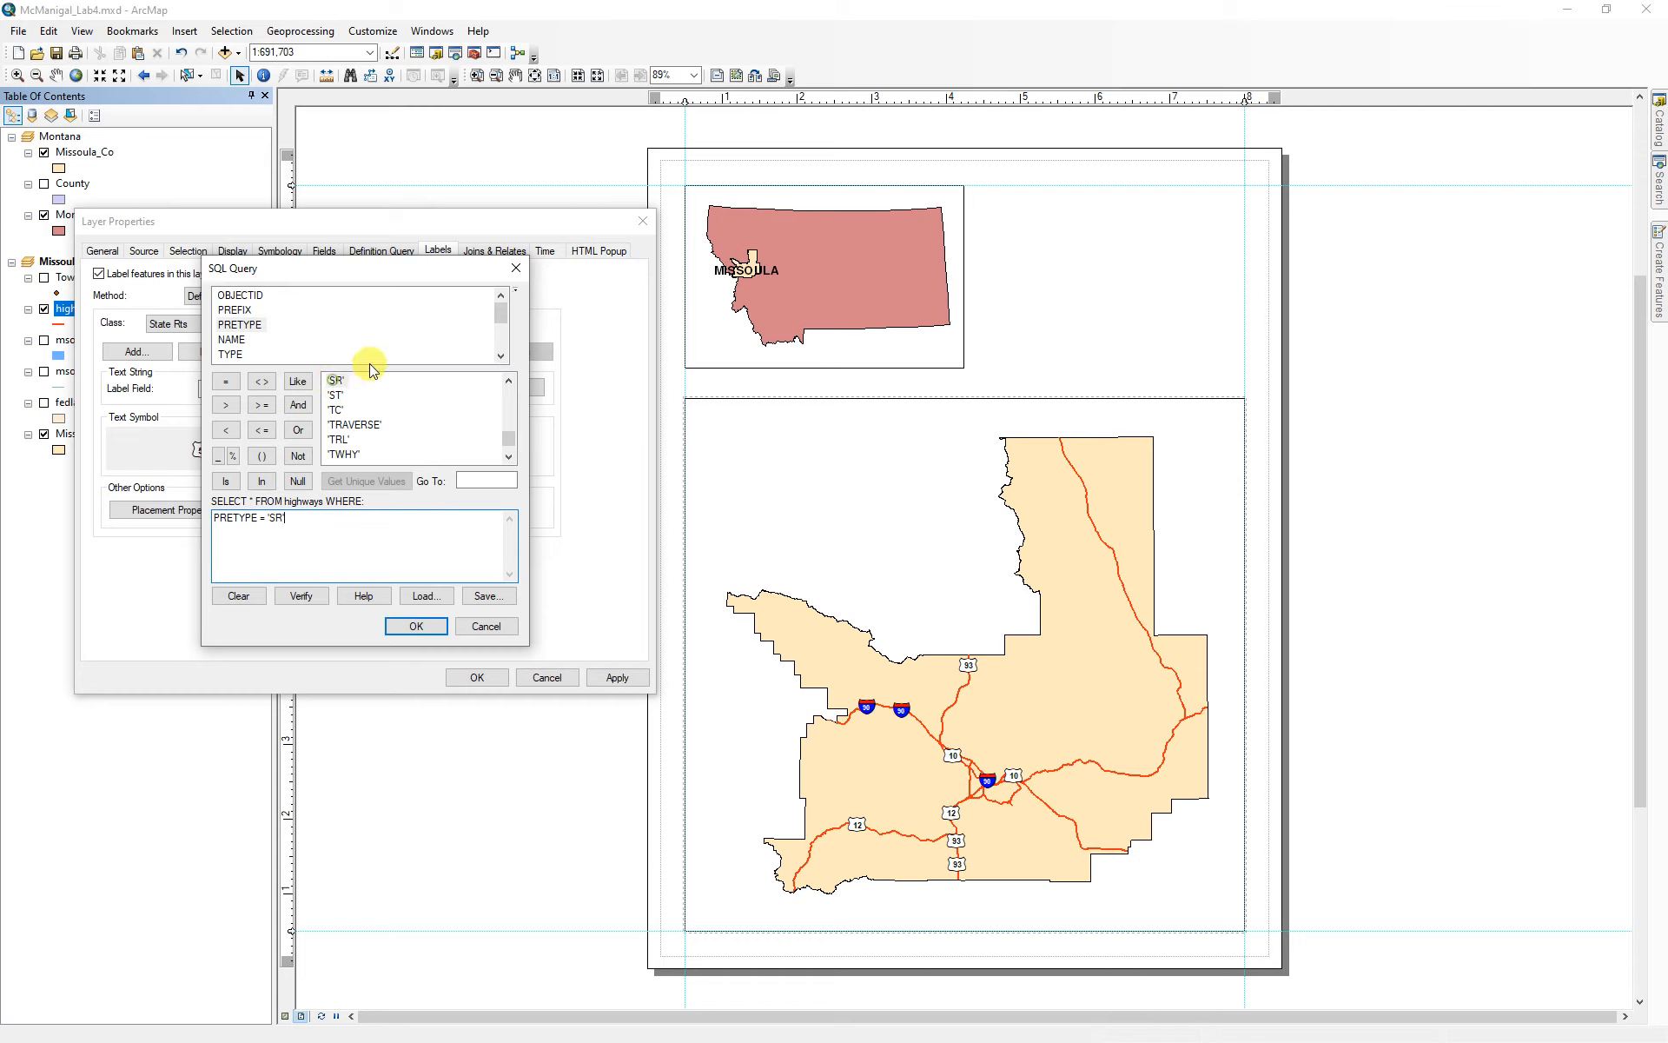
click(306, 597)
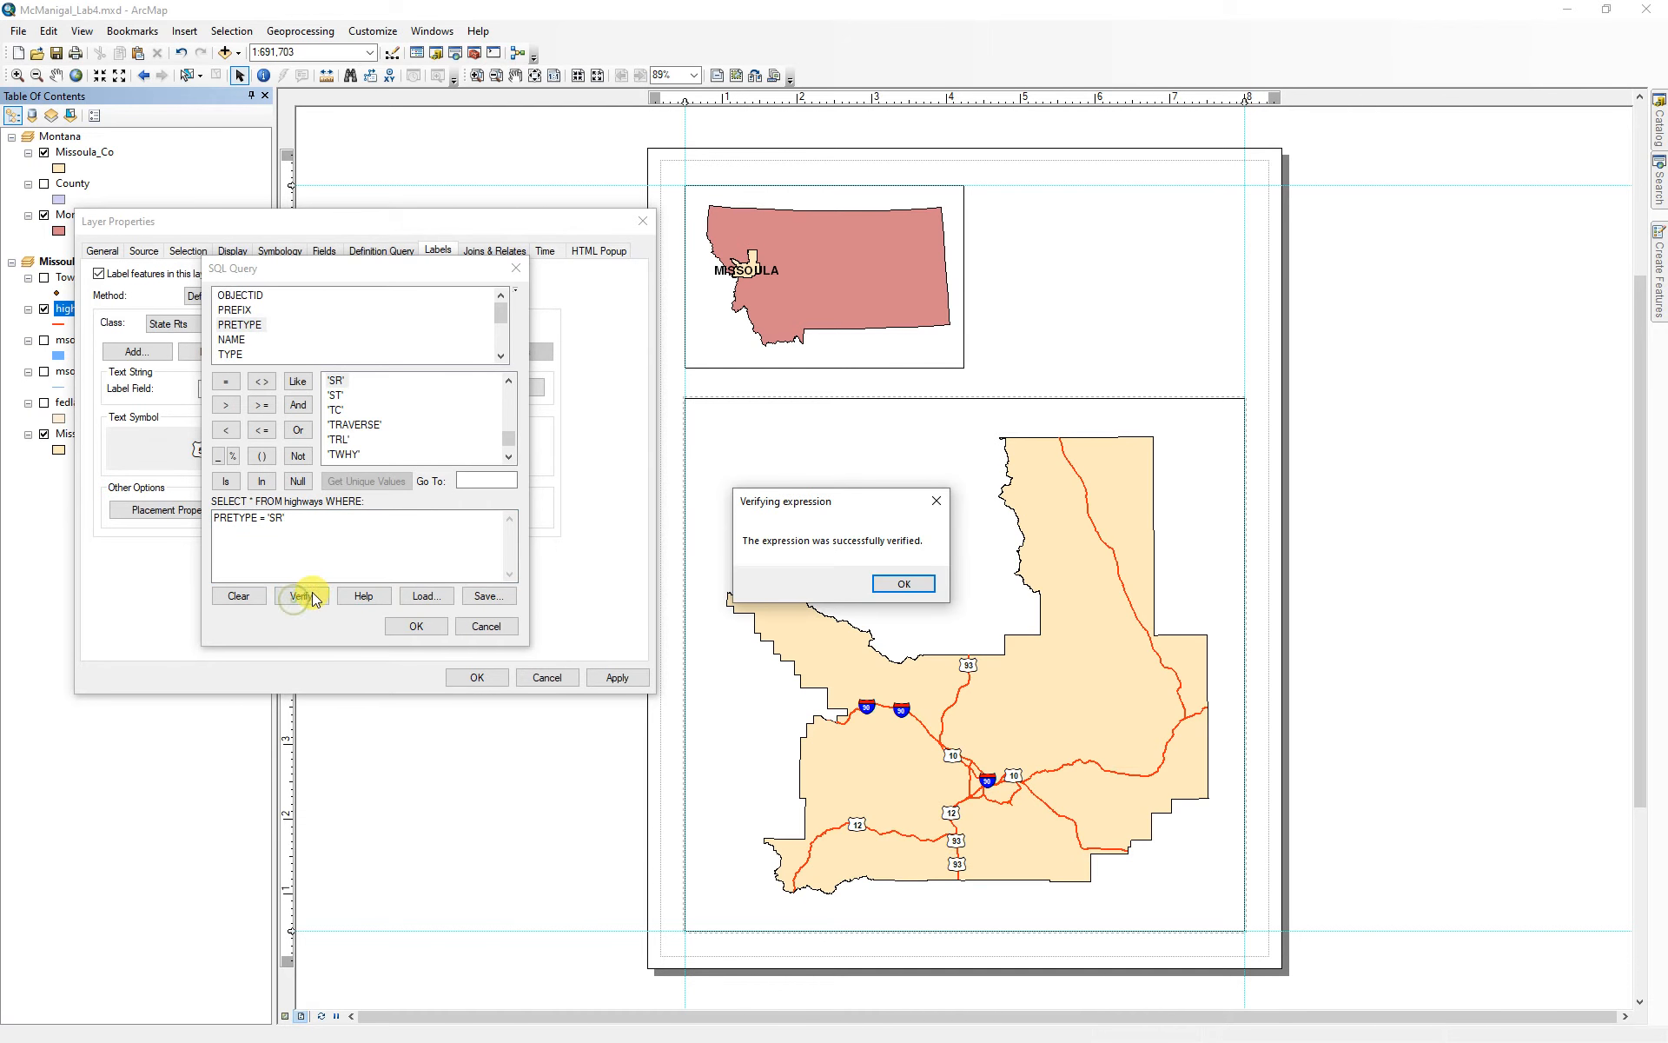
click(899, 580)
click(391, 622)
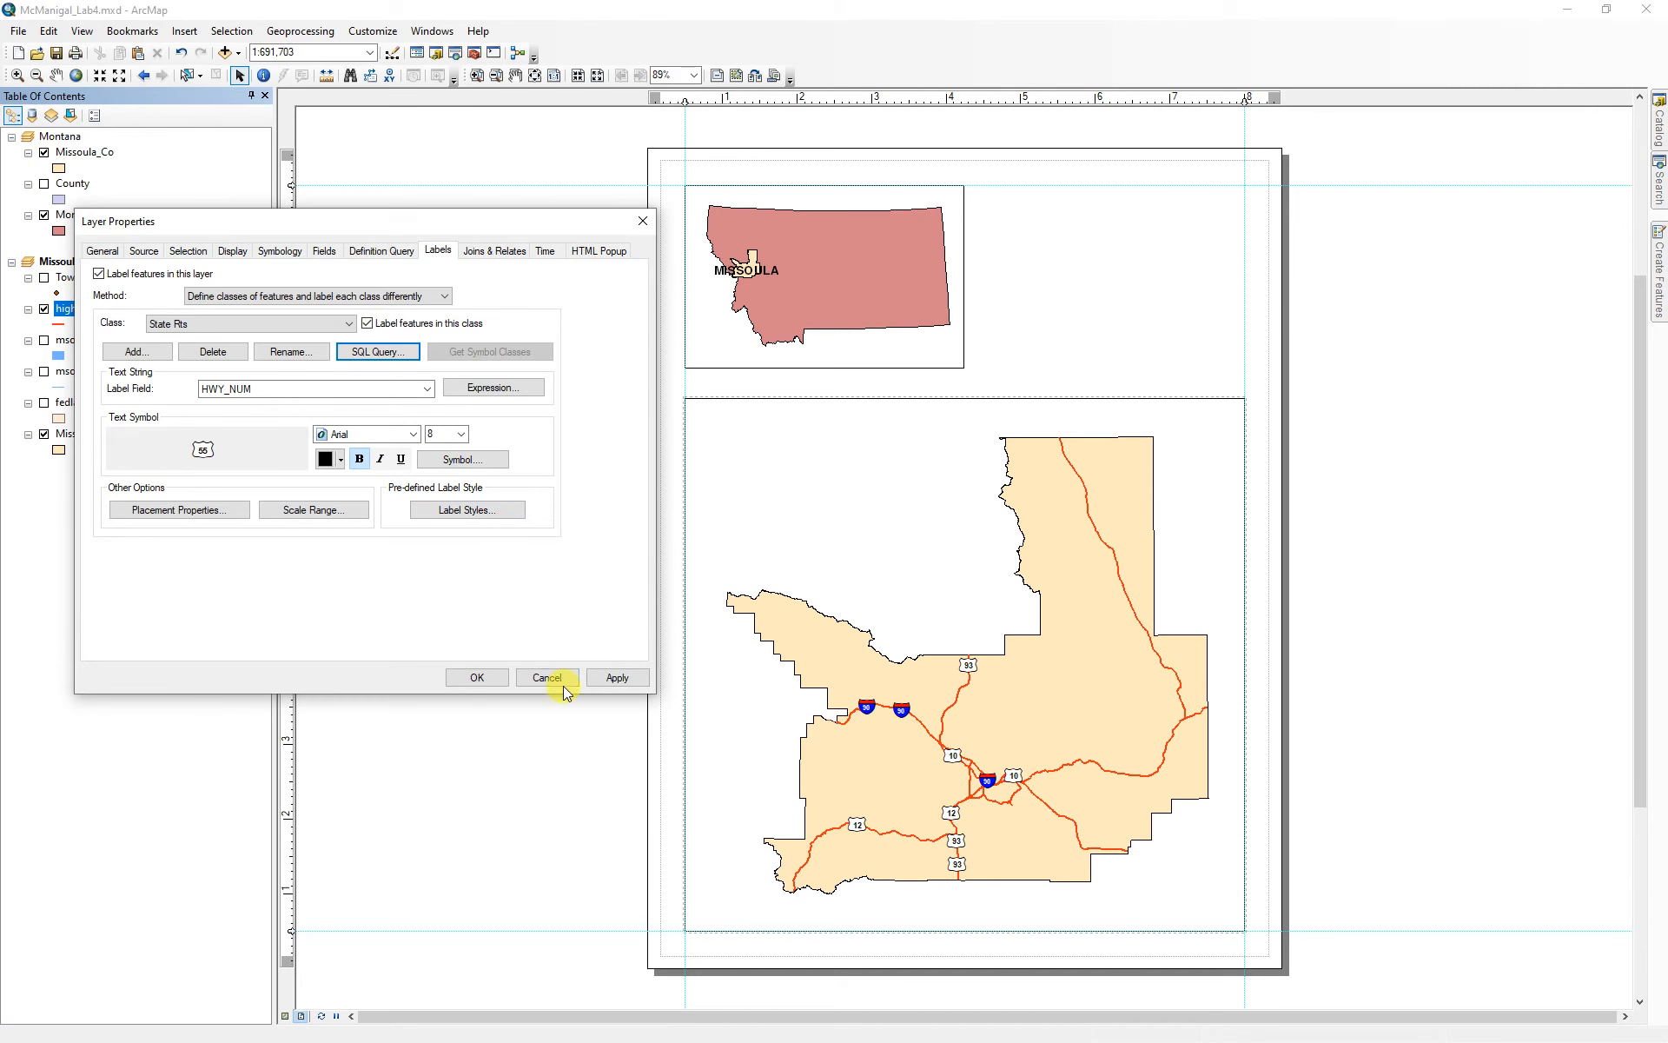
click(626, 677)
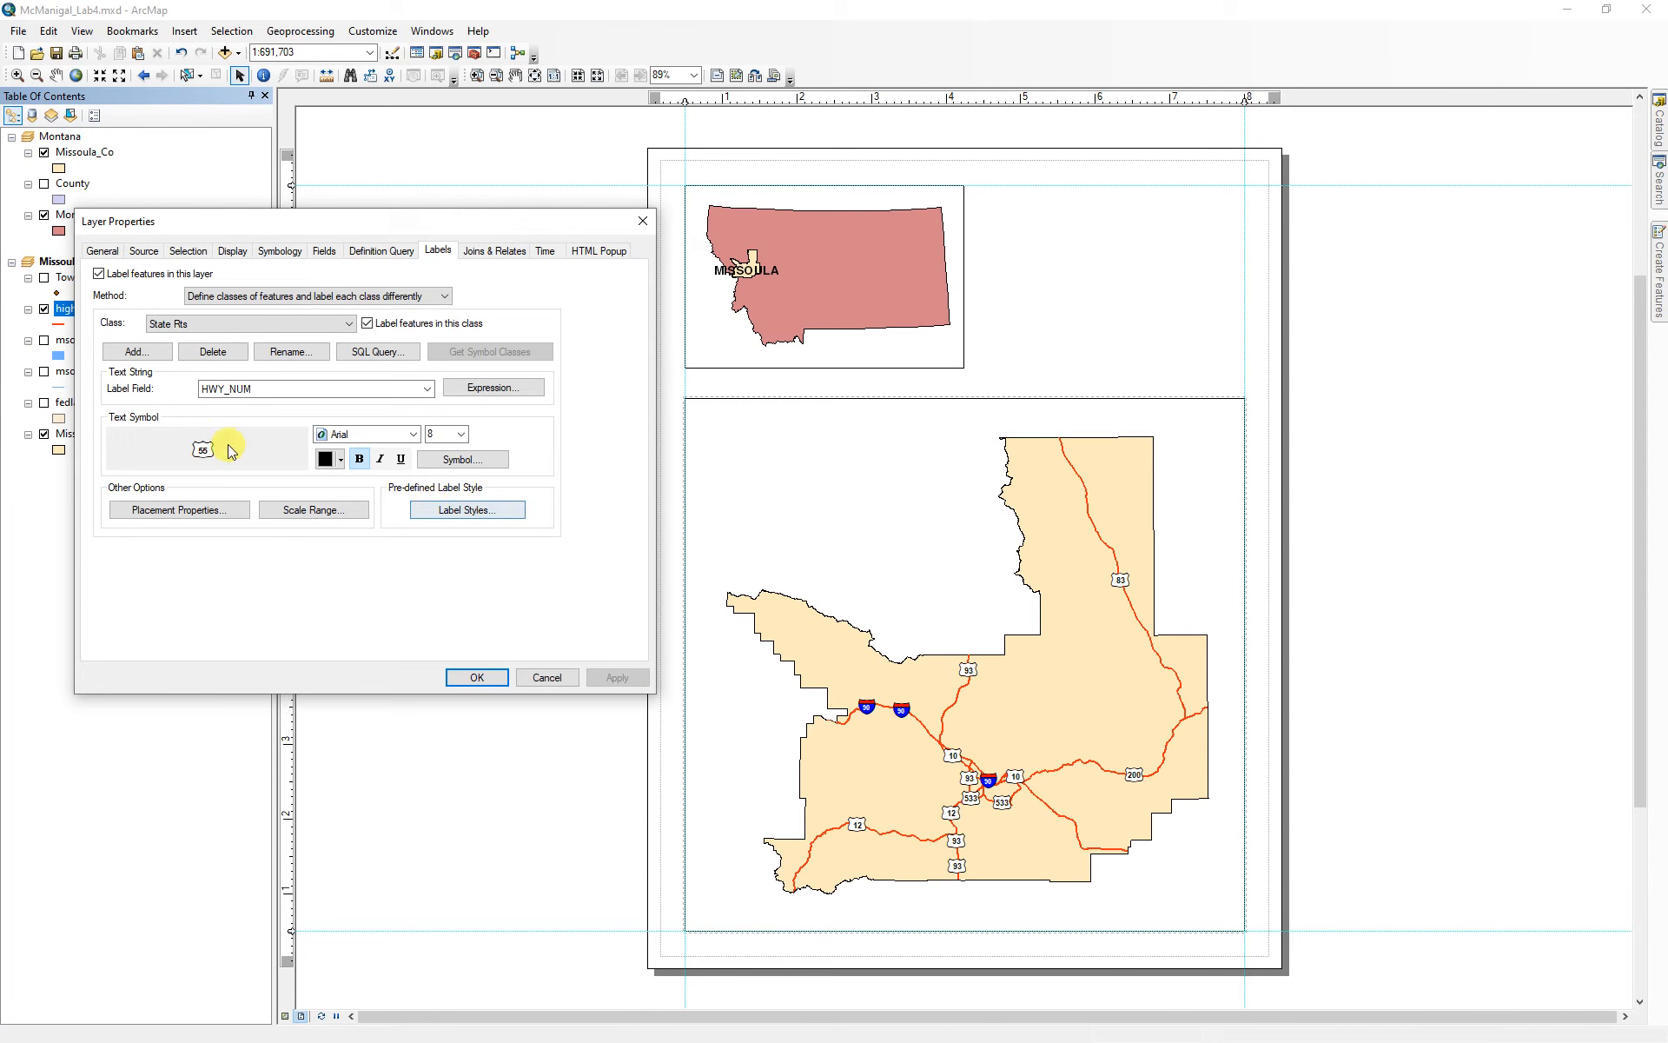
- Give the State Rts label class the State Route HWY symbol and apply it to the map
click(460, 459)
drag(653, 407, 665, 637)
click(480, 624)
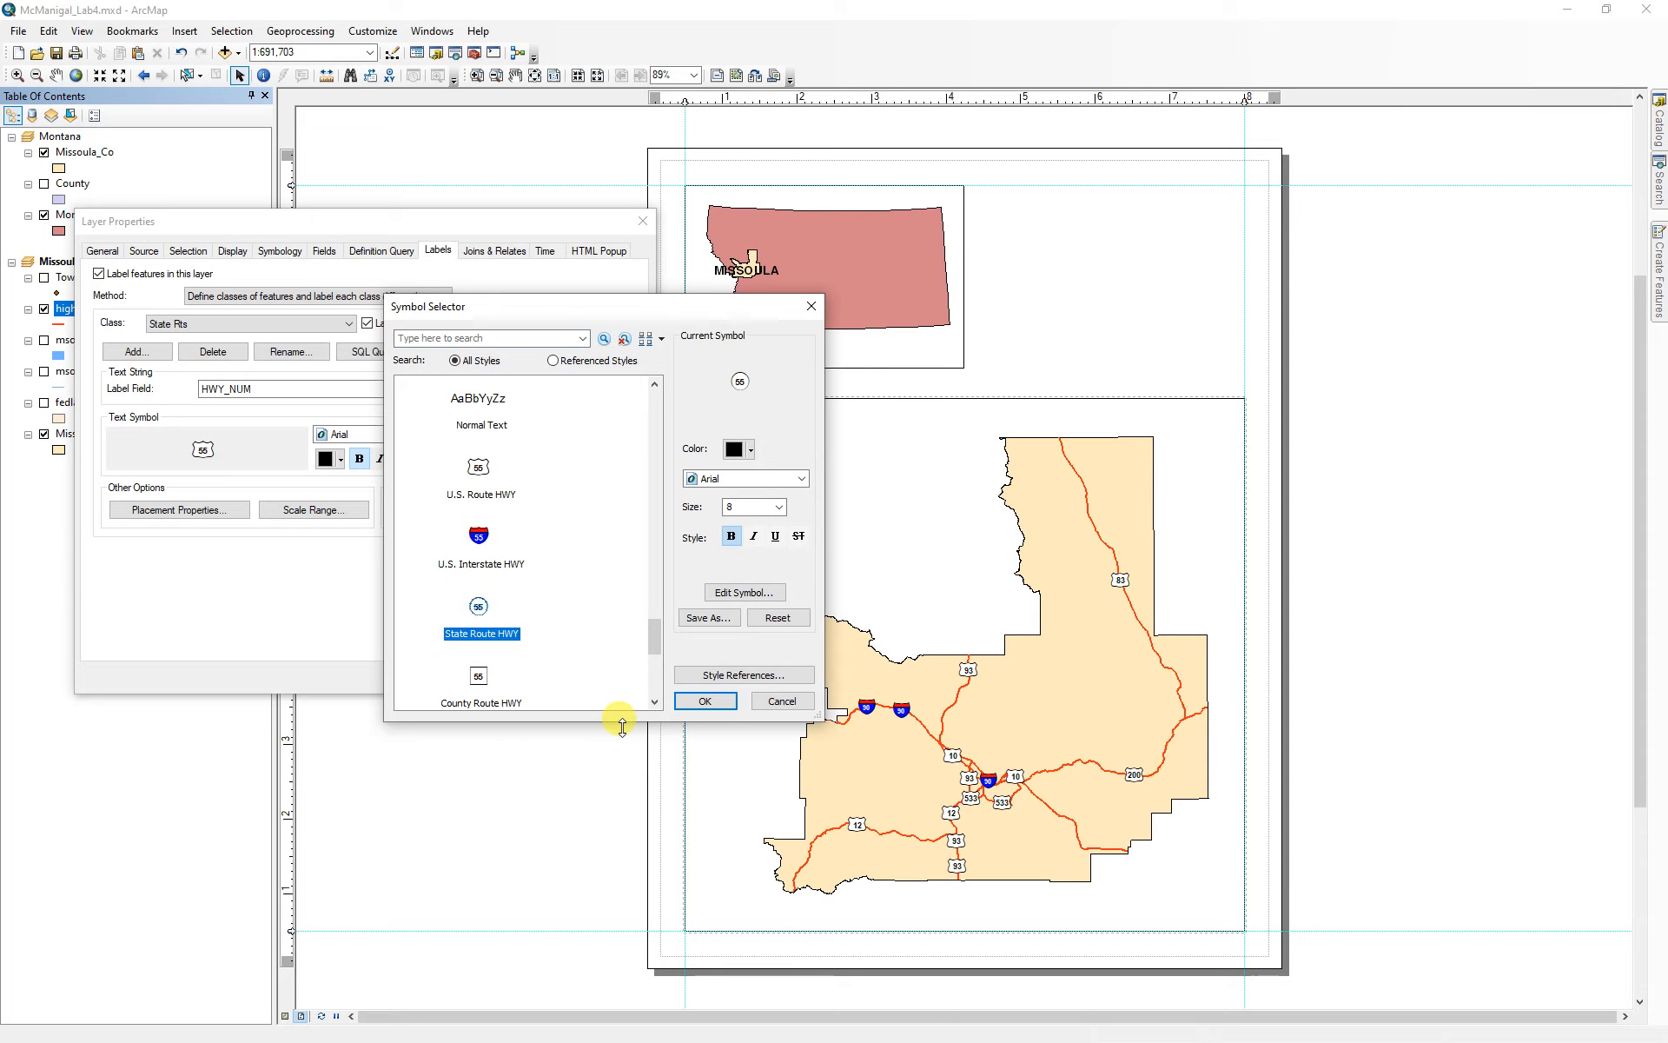
click(701, 705)
click(616, 678)
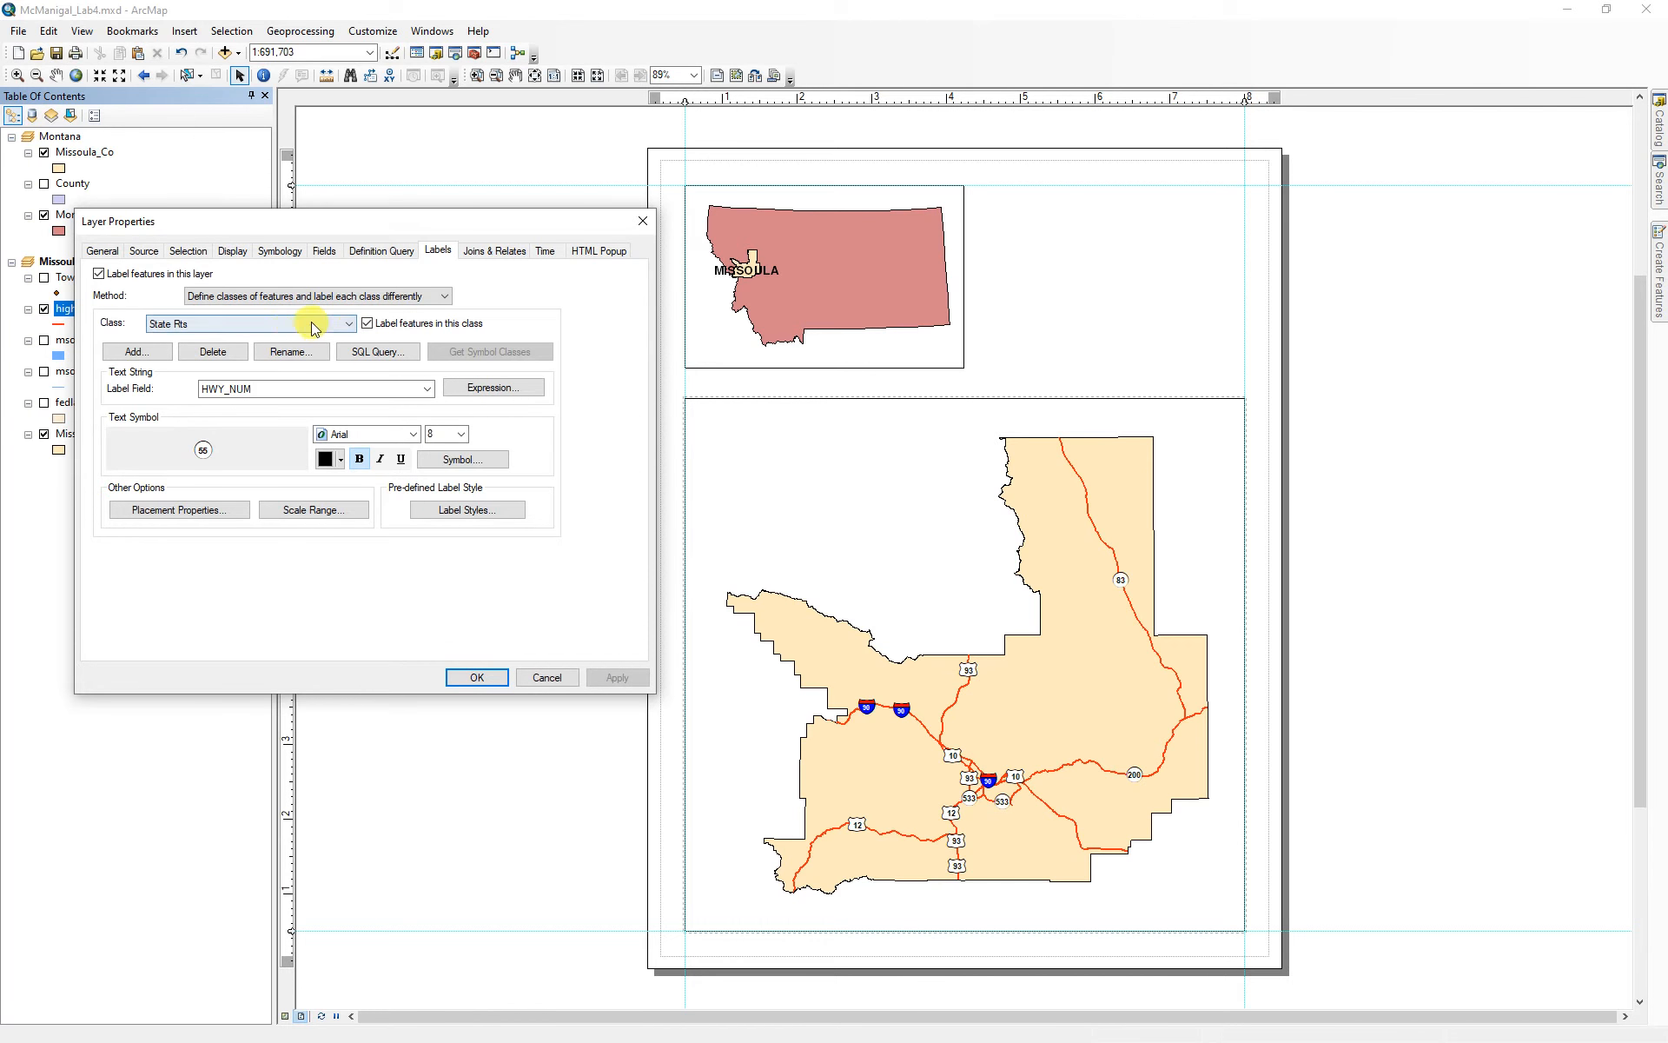
- Enable duplicate label removal in the Interstate class's label density settings
click(349, 325)
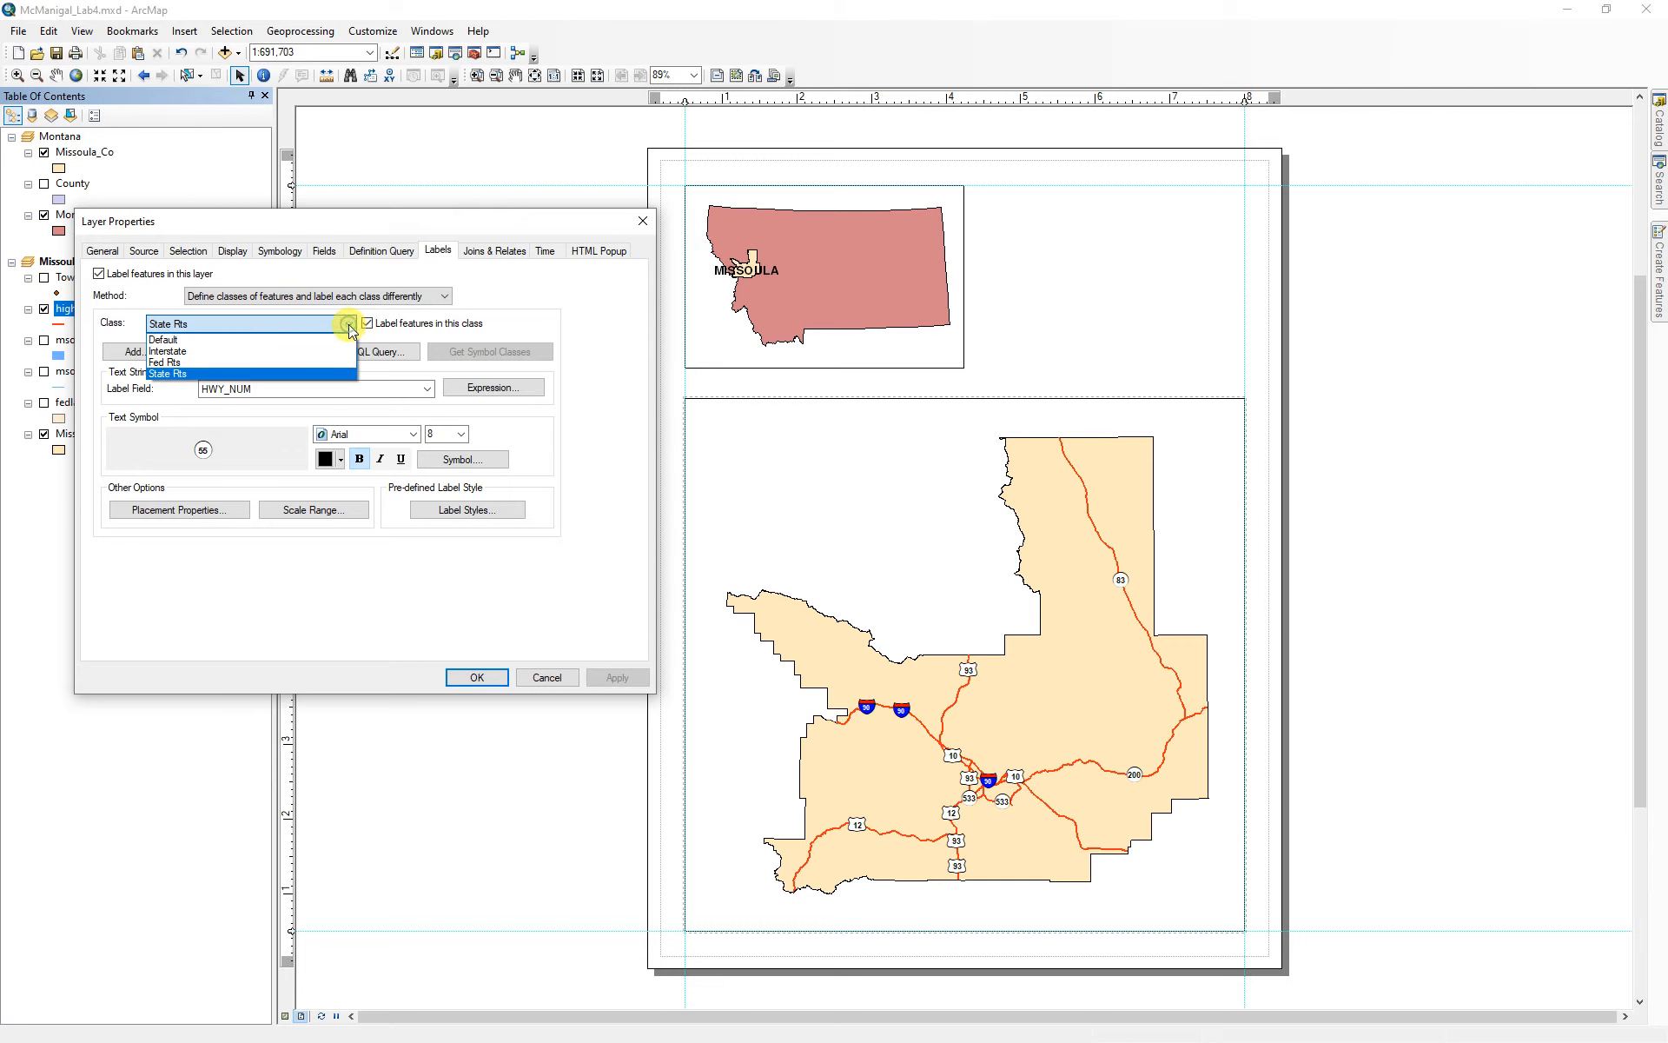
click(170, 357)
click(170, 510)
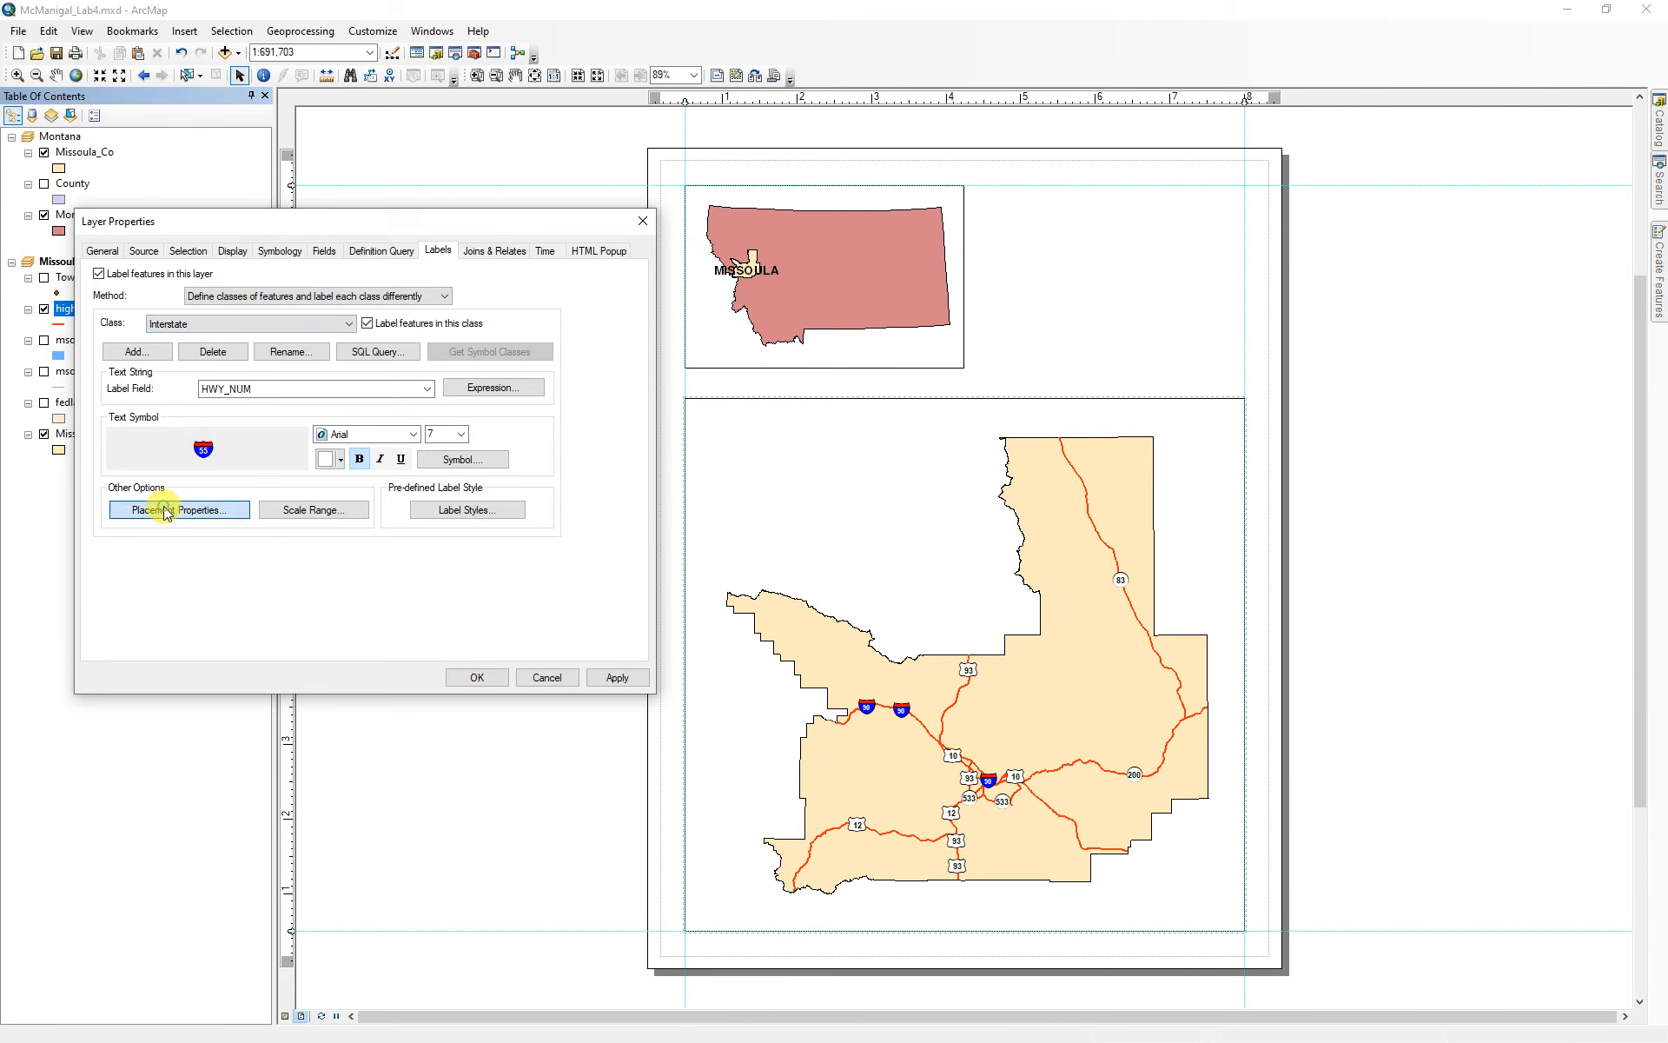
click(364, 218)
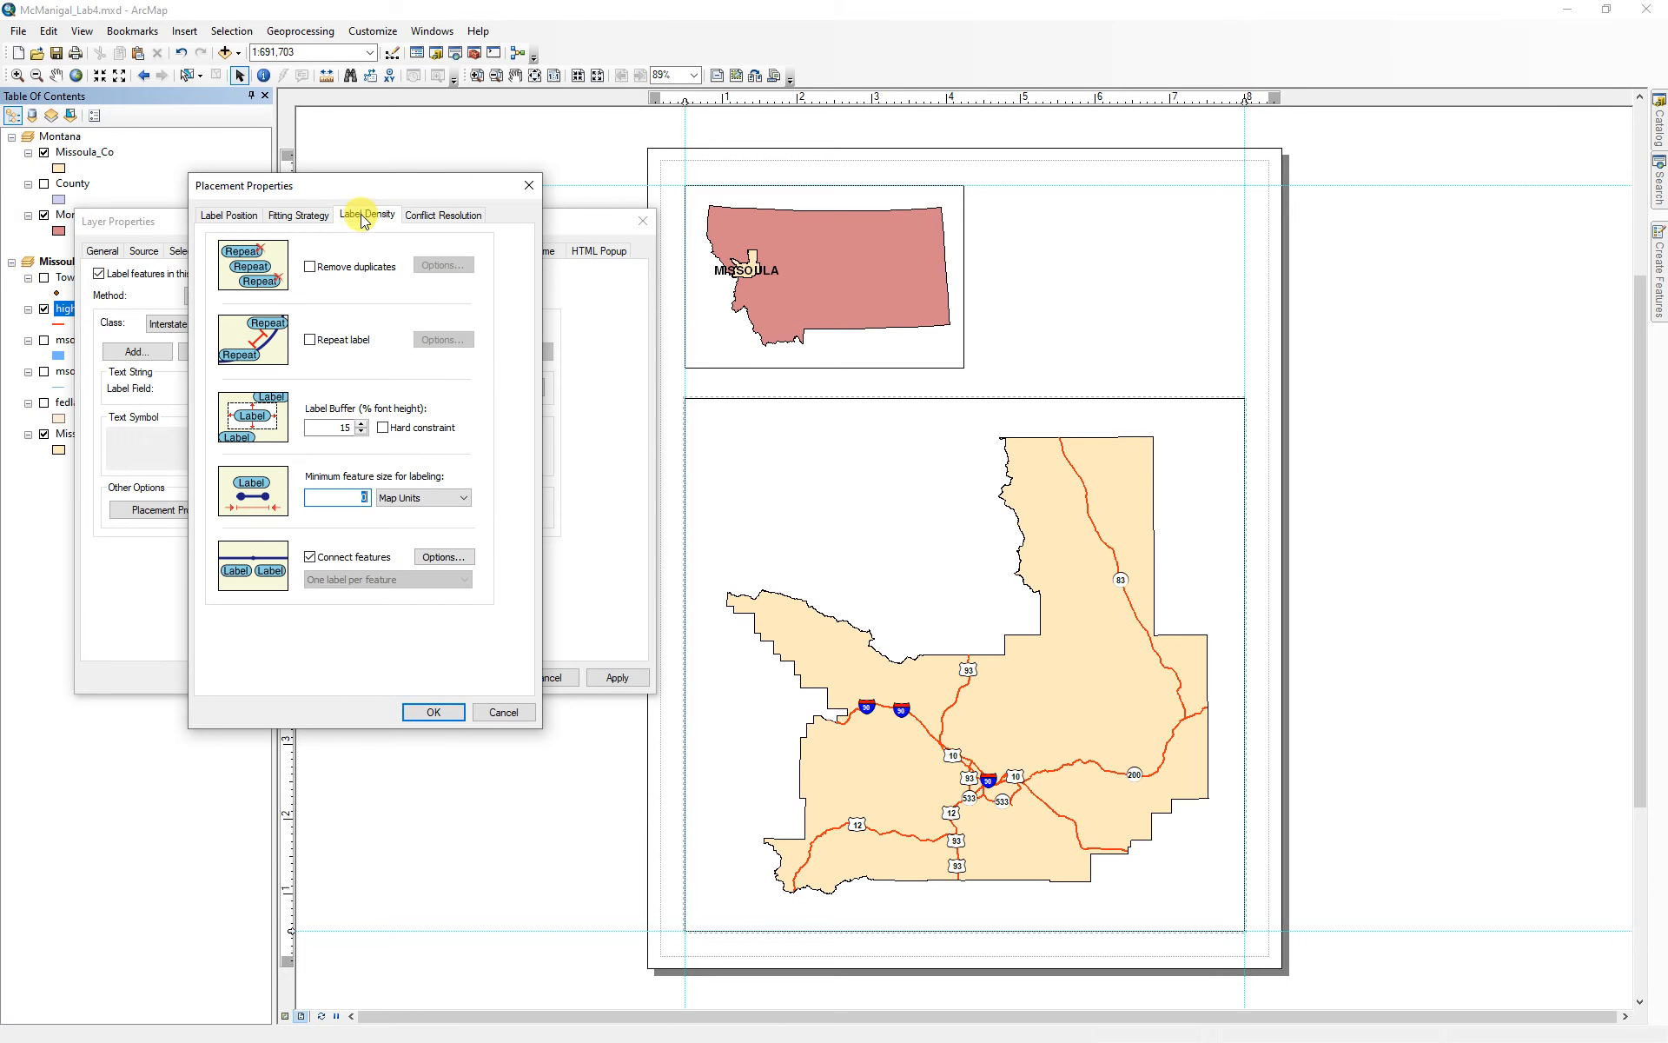
click(311, 267)
- Set the Interstate class's duplicate label search radius to 1 inch and apply the change to the map
click(443, 265)
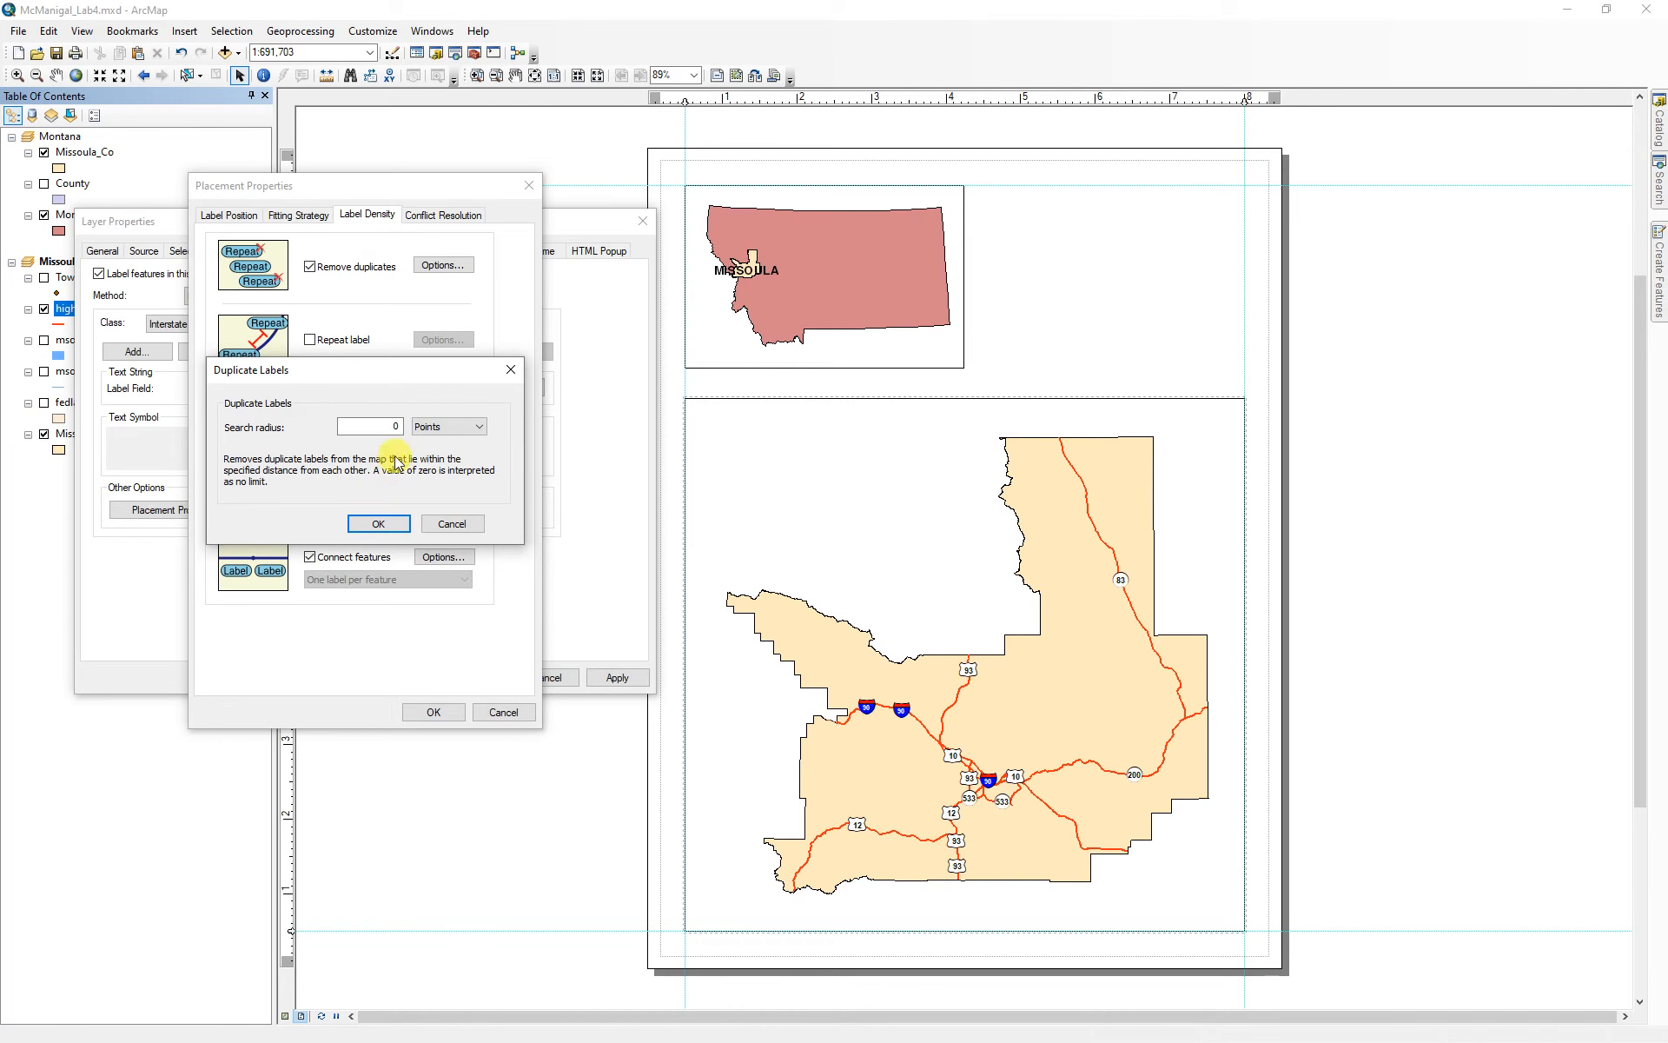
double_click(389, 427)
text(1)
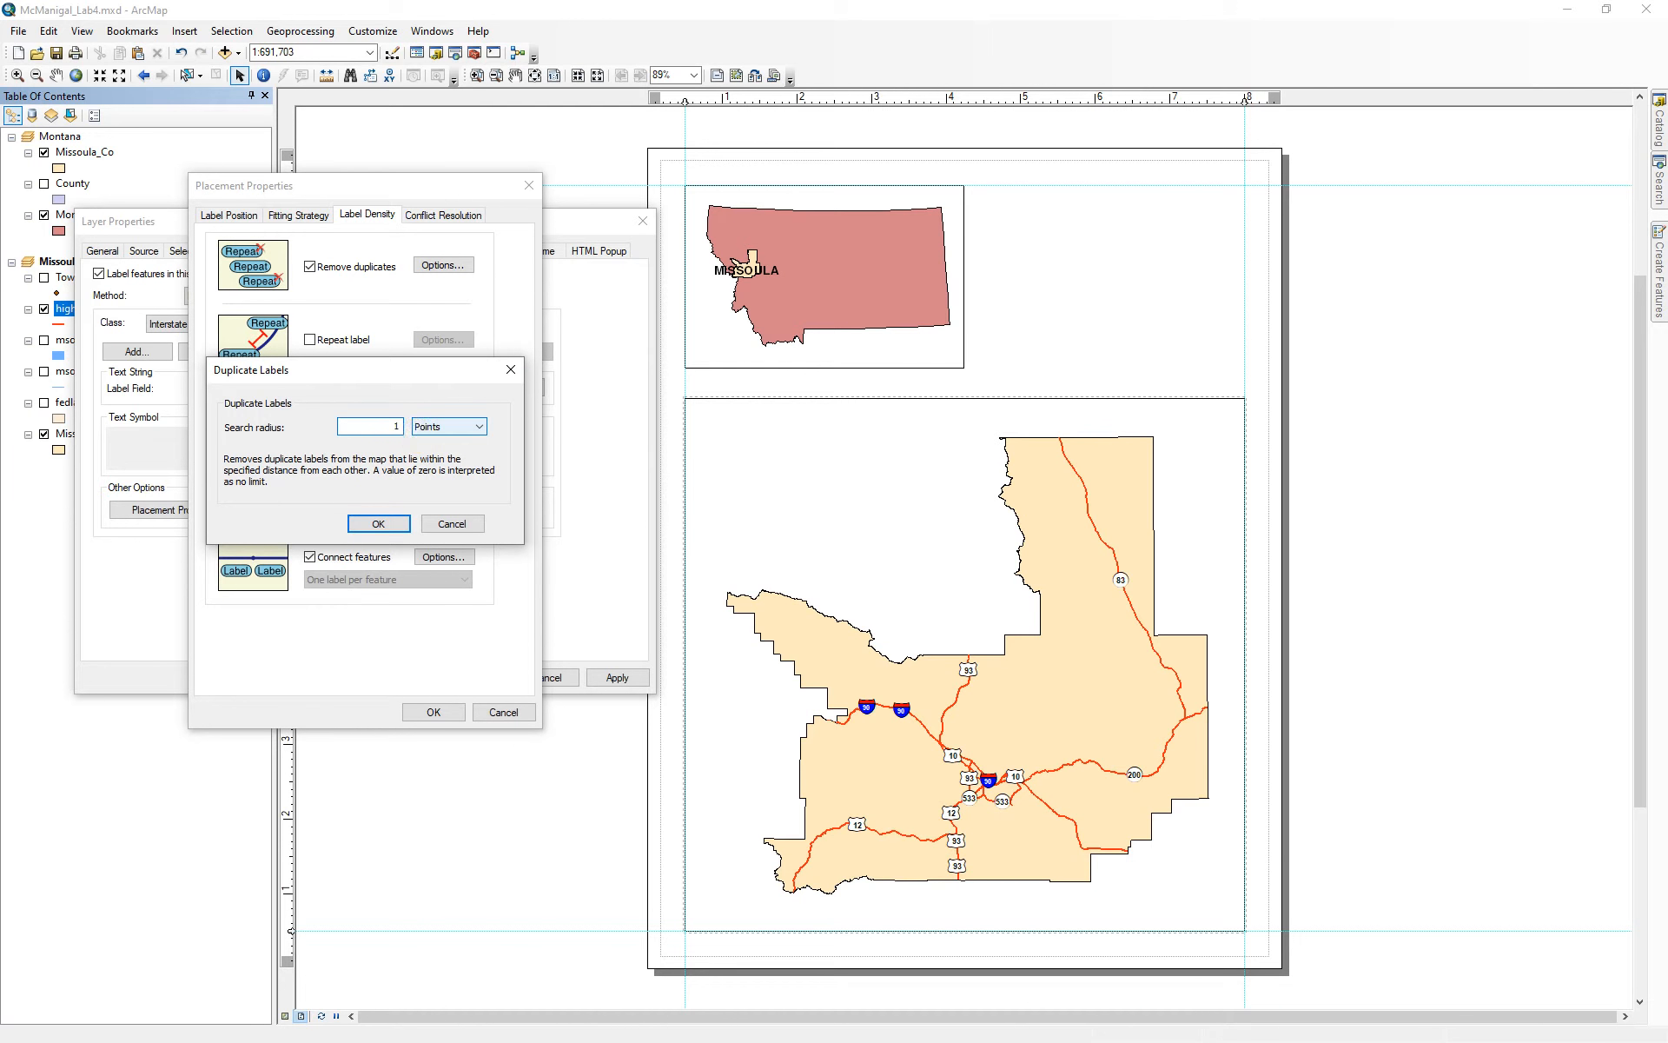
click(478, 426)
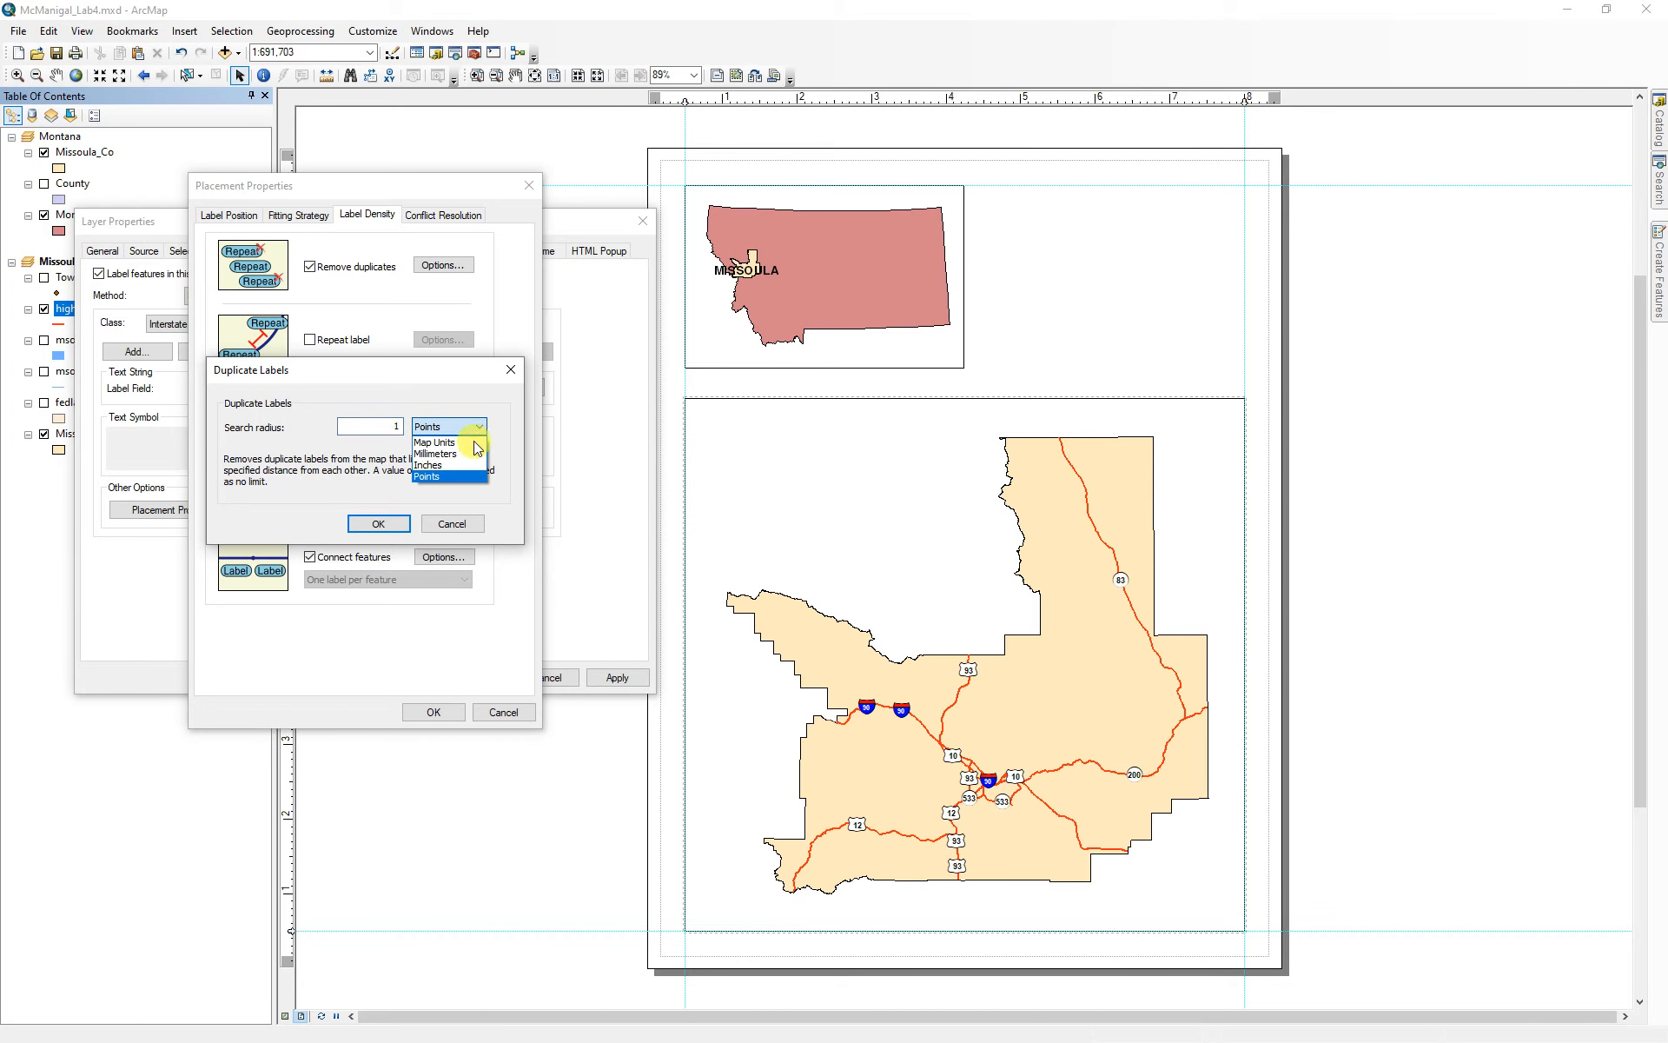
click(428, 465)
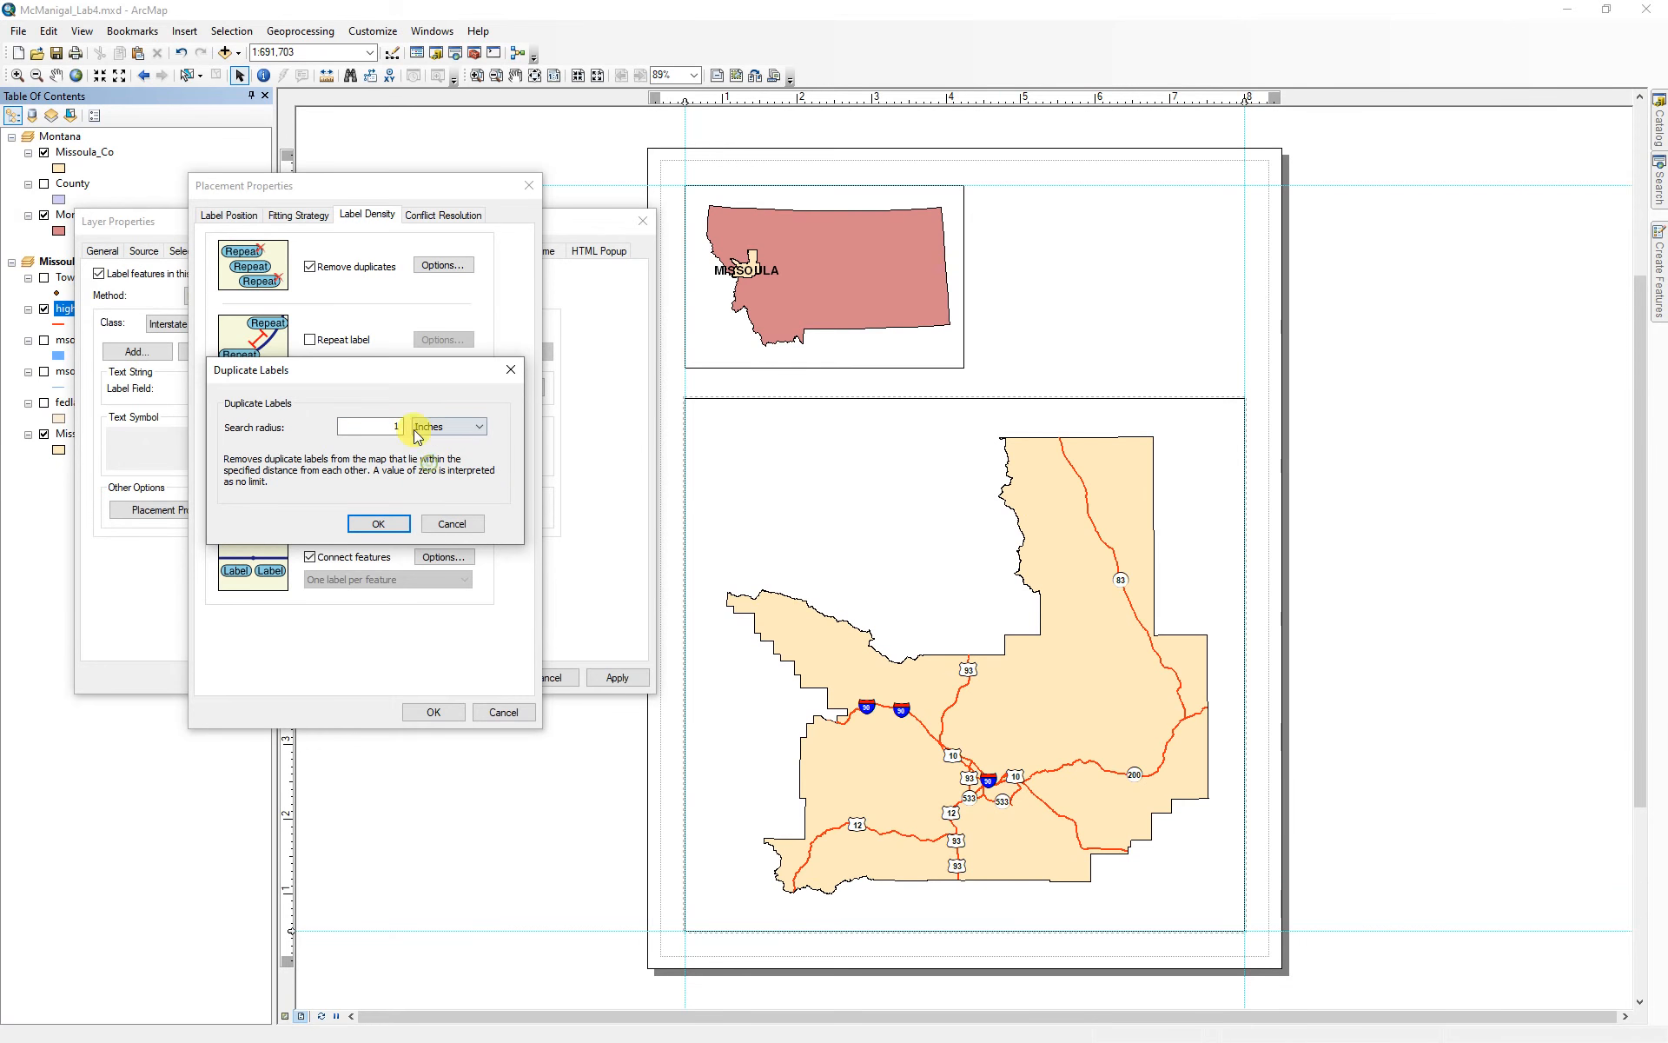
click(374, 521)
click(431, 712)
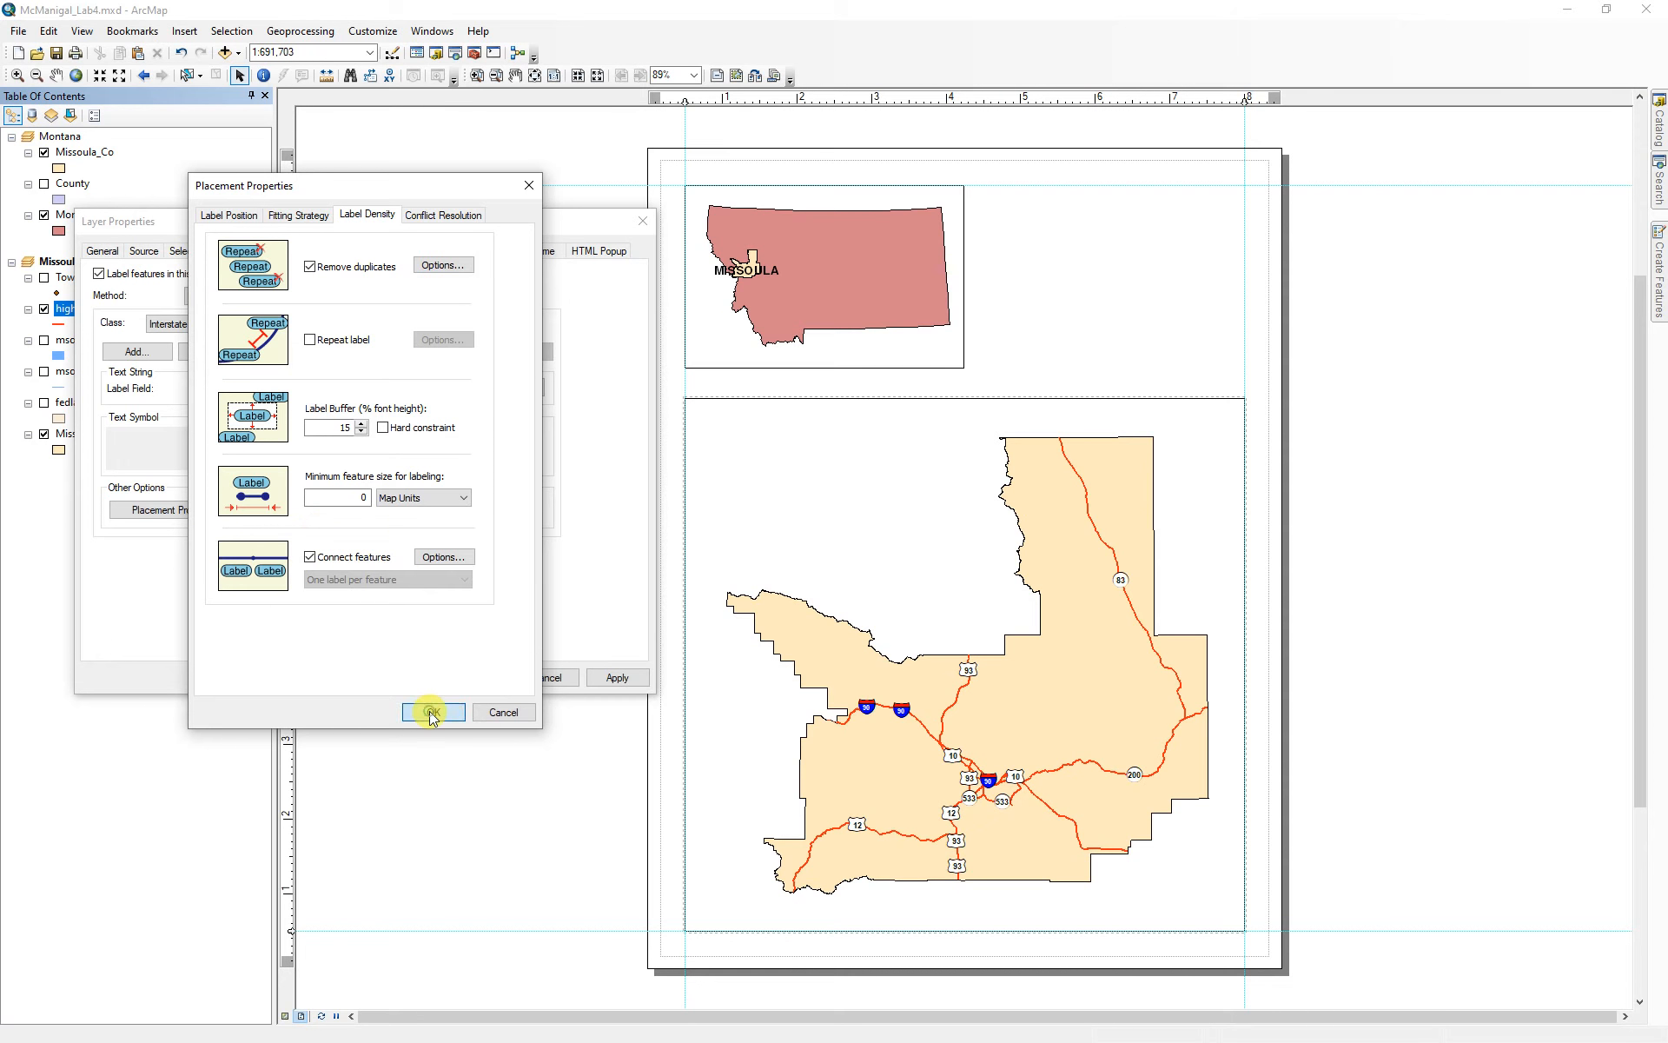
click(615, 677)
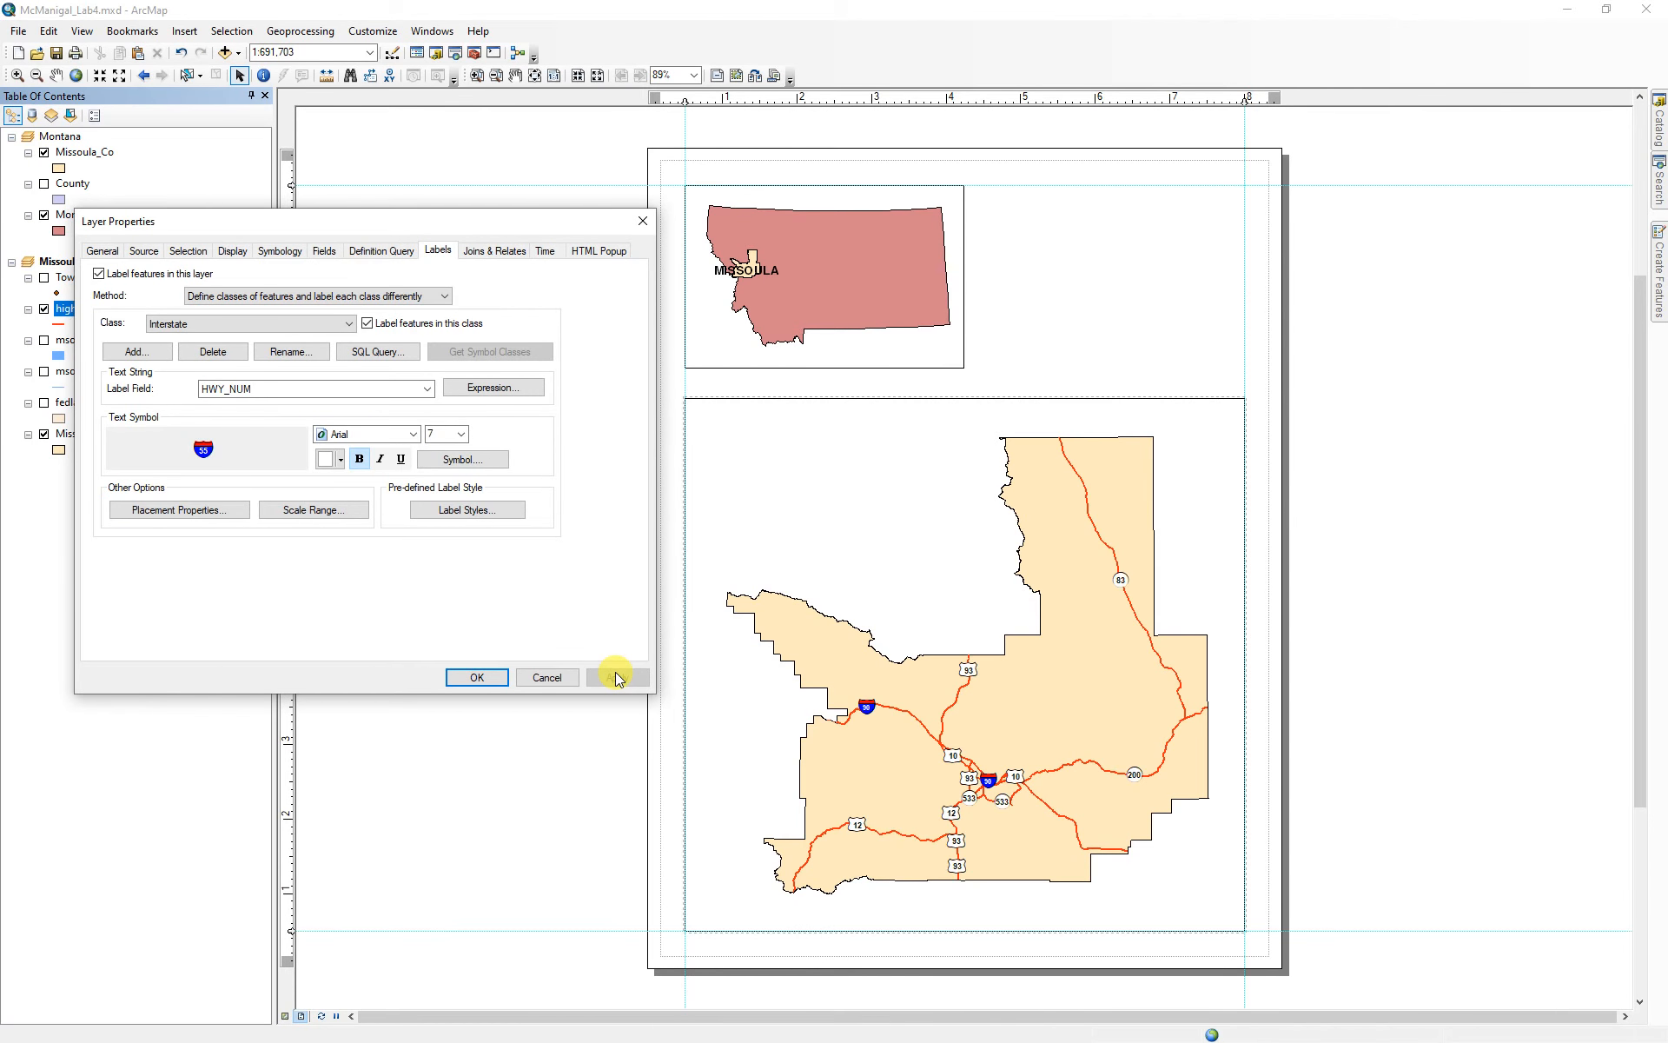
- Remove duplicate labels in the Fed Rts class with a search radius in inches and apply the change to the map
click(239, 326)
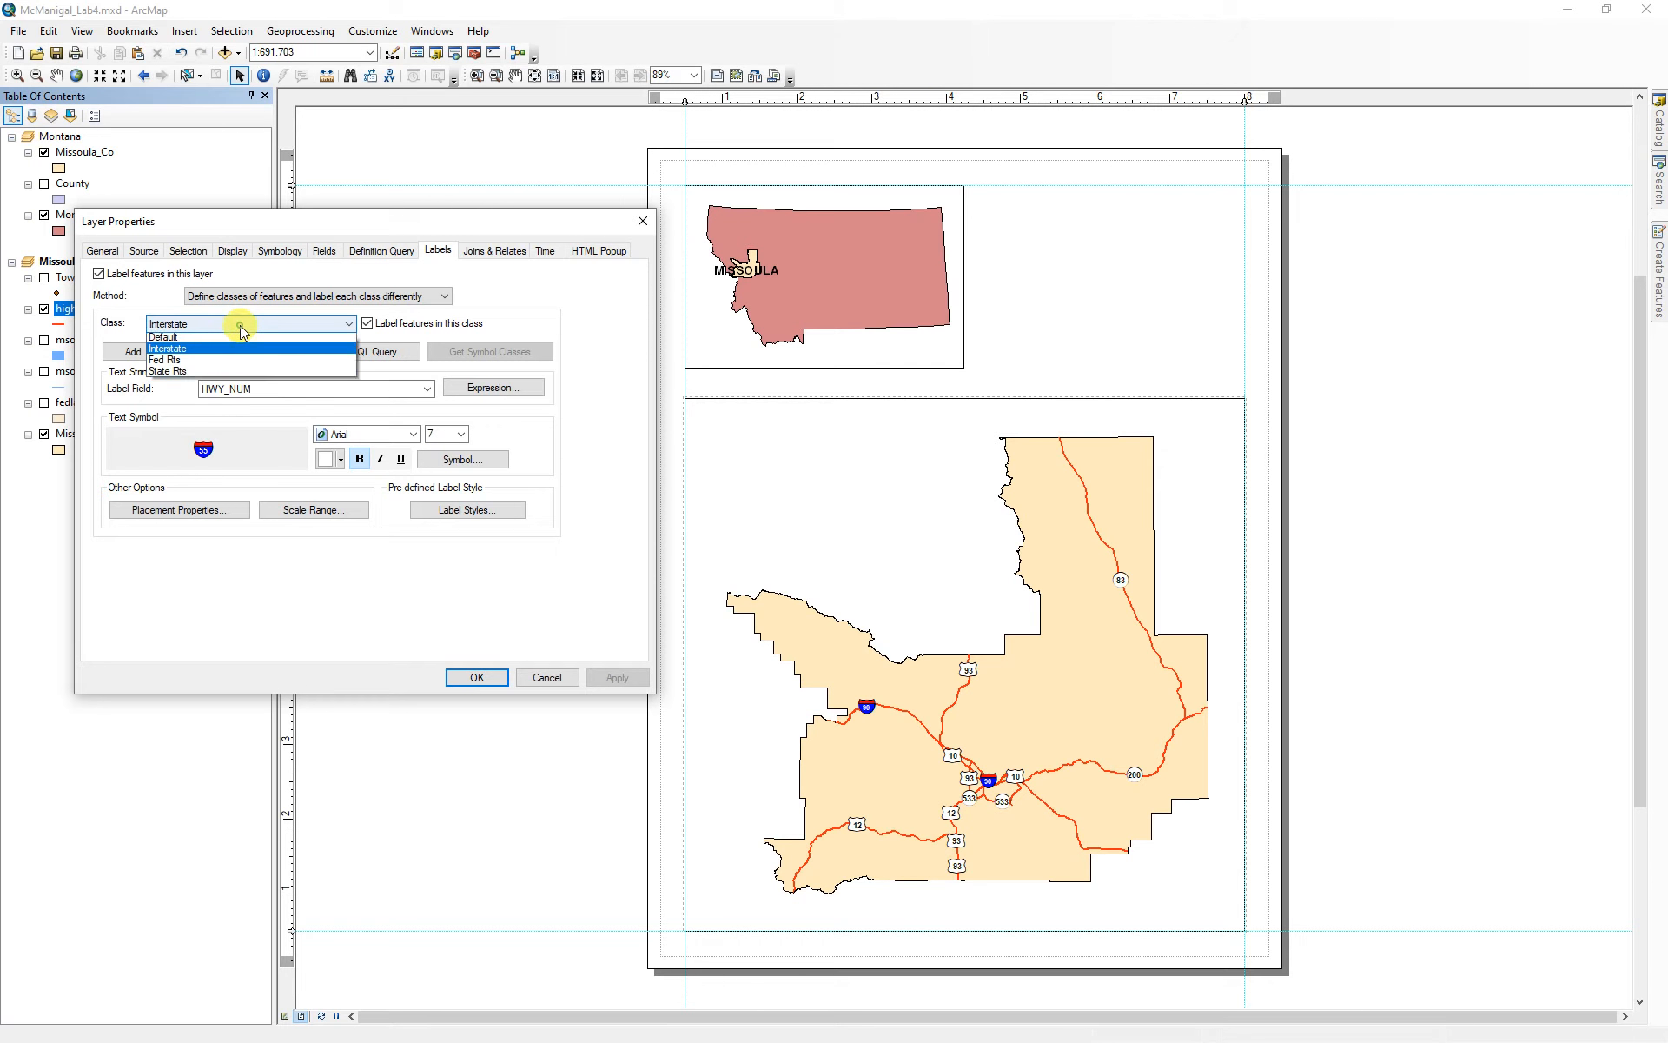
click(165, 372)
click(228, 509)
click(320, 286)
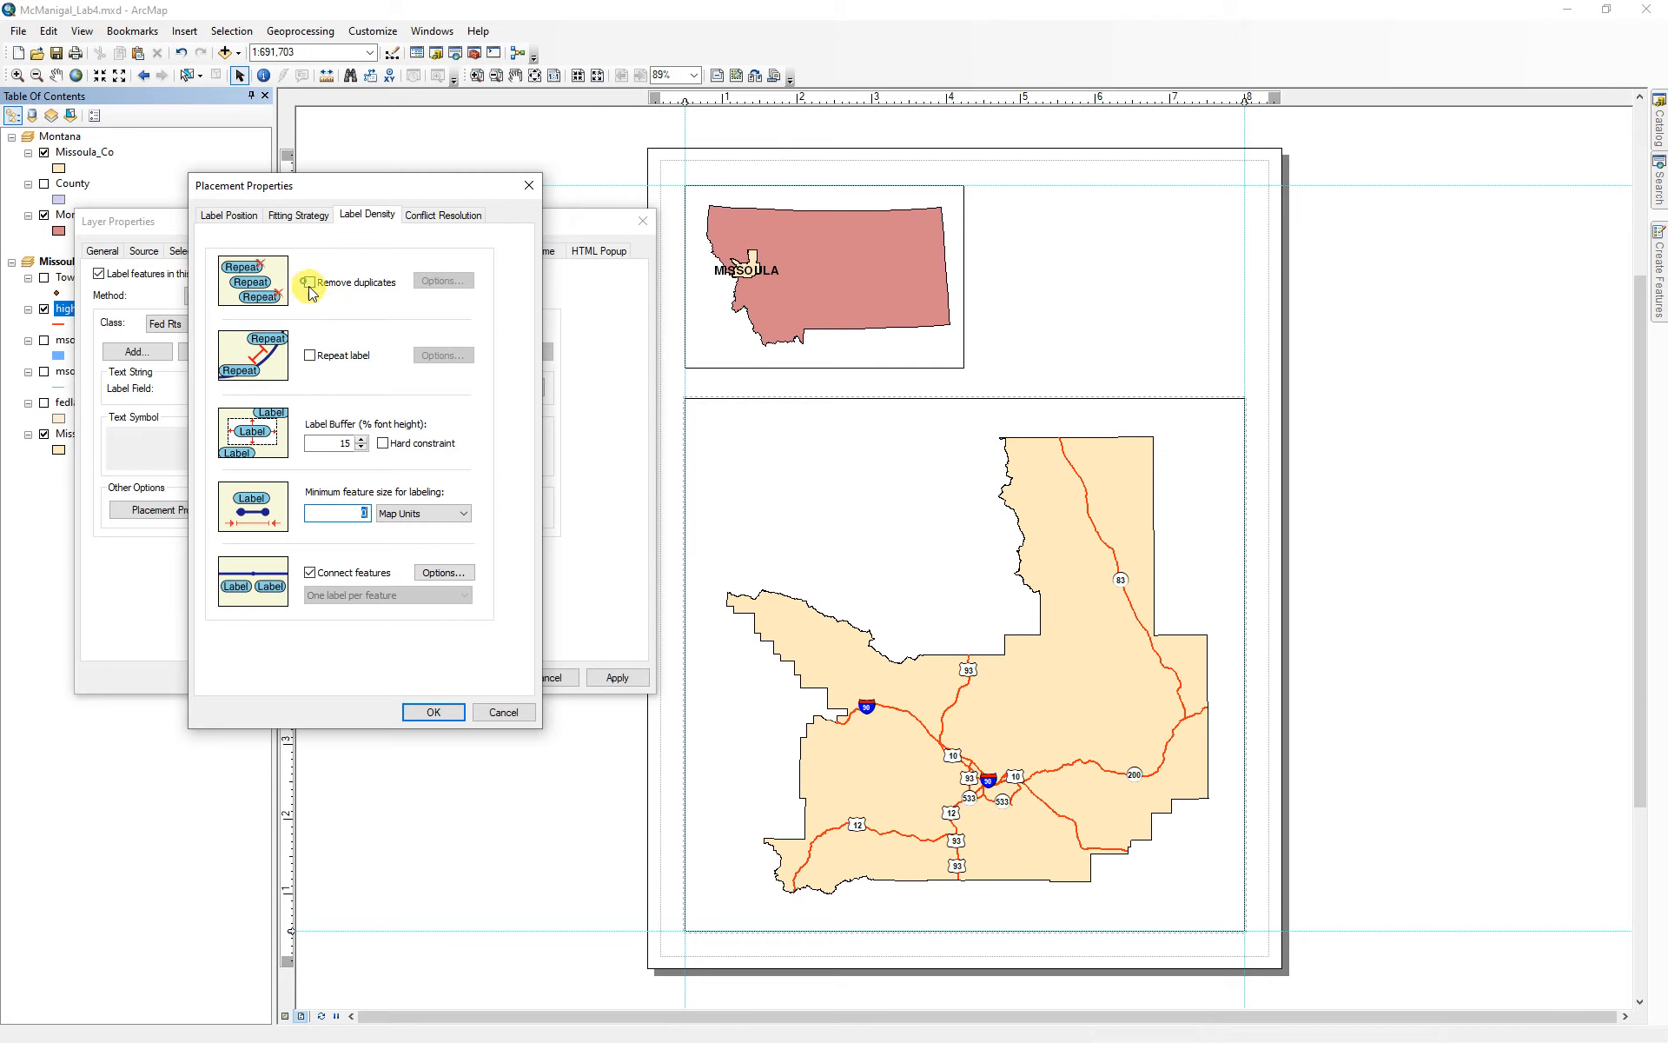
click(433, 280)
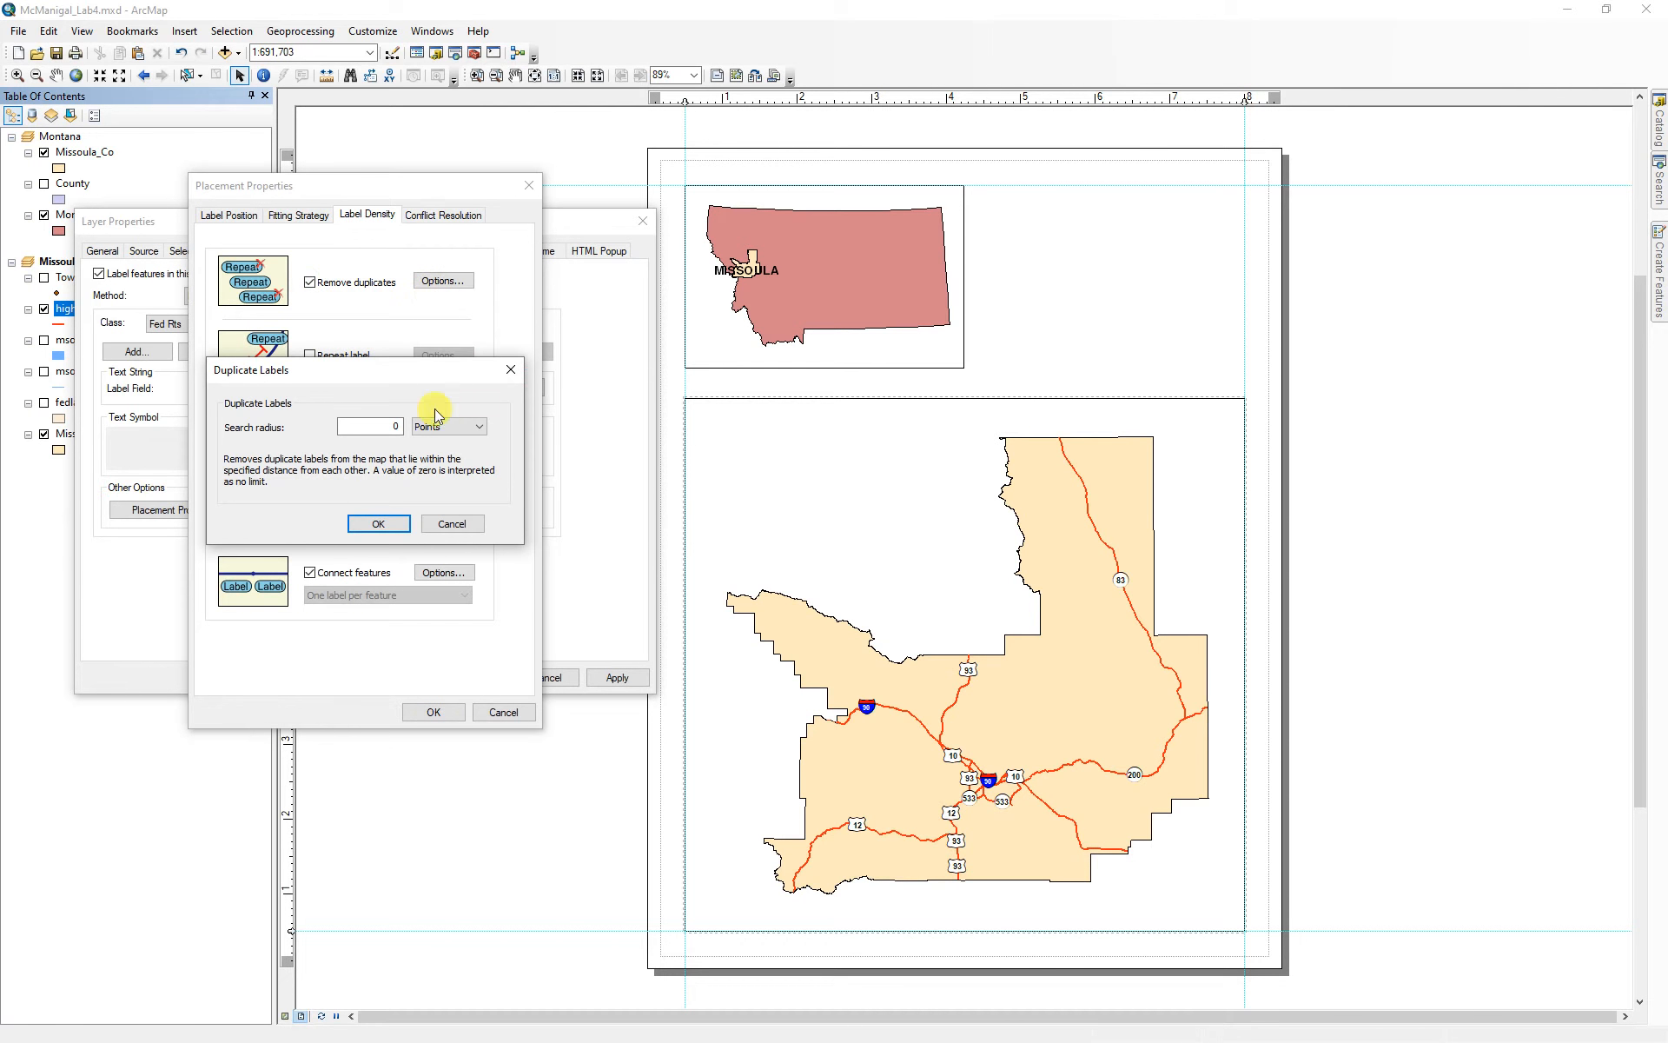
click(387, 426)
click(445, 426)
click(434, 468)
click(376, 523)
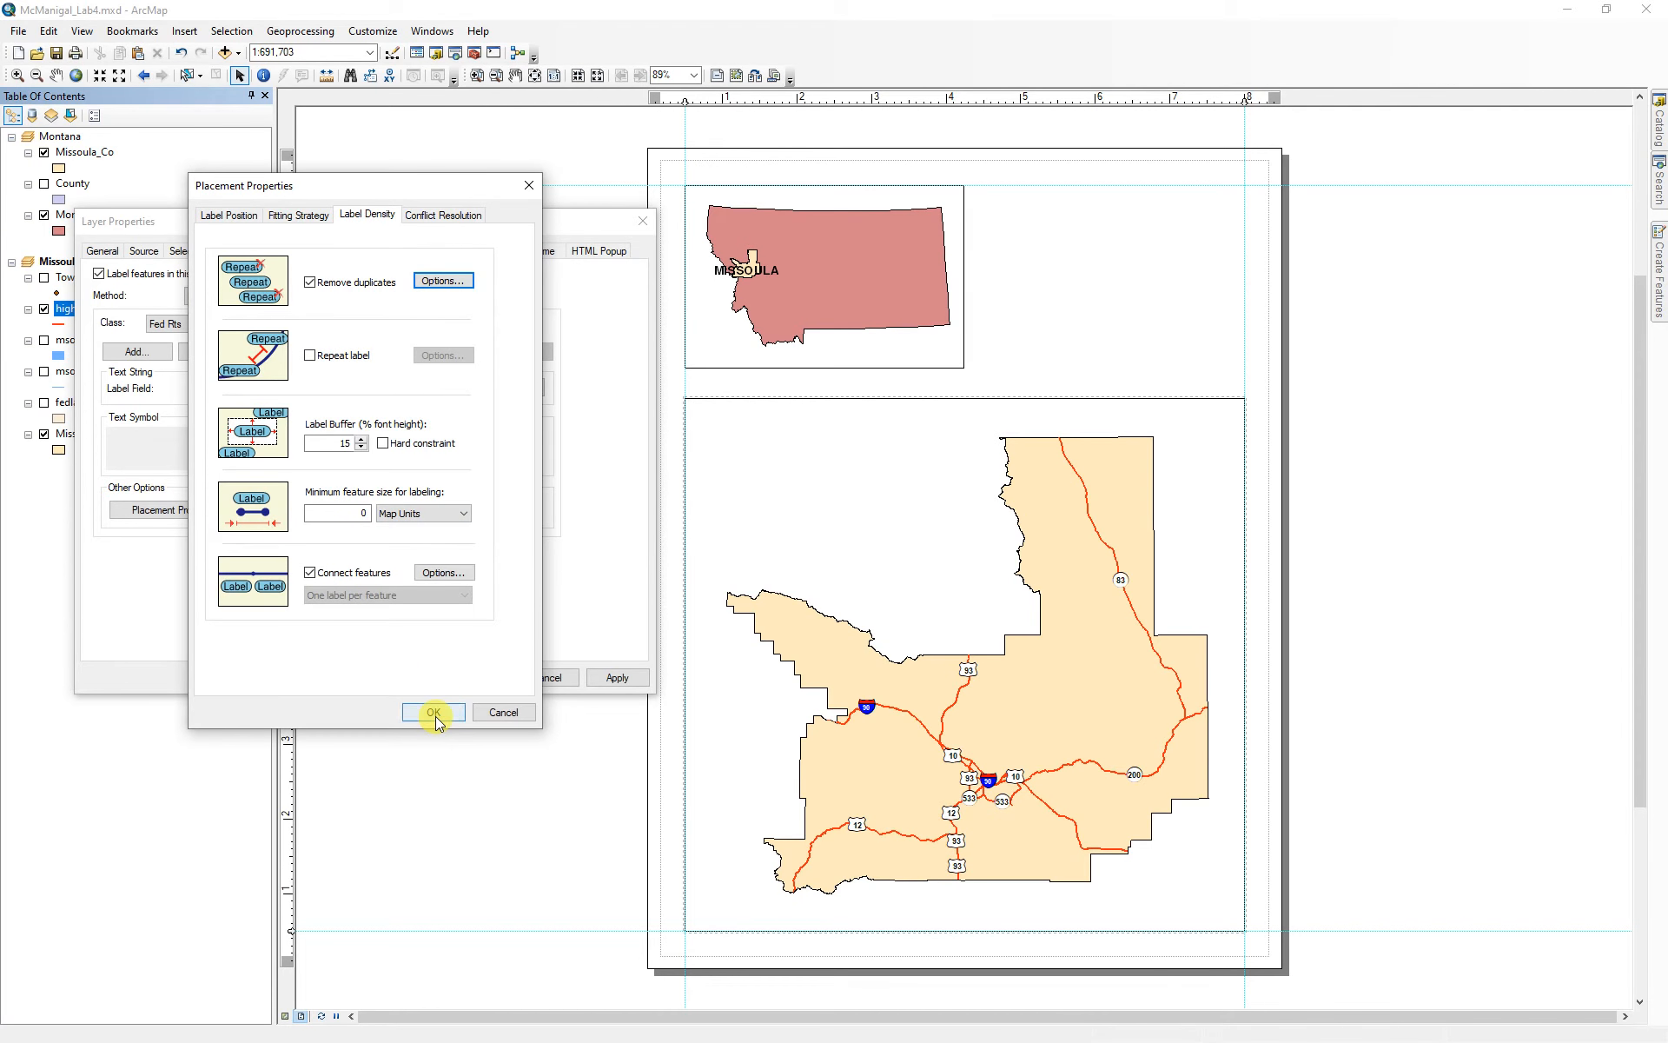
click(433, 713)
click(613, 683)
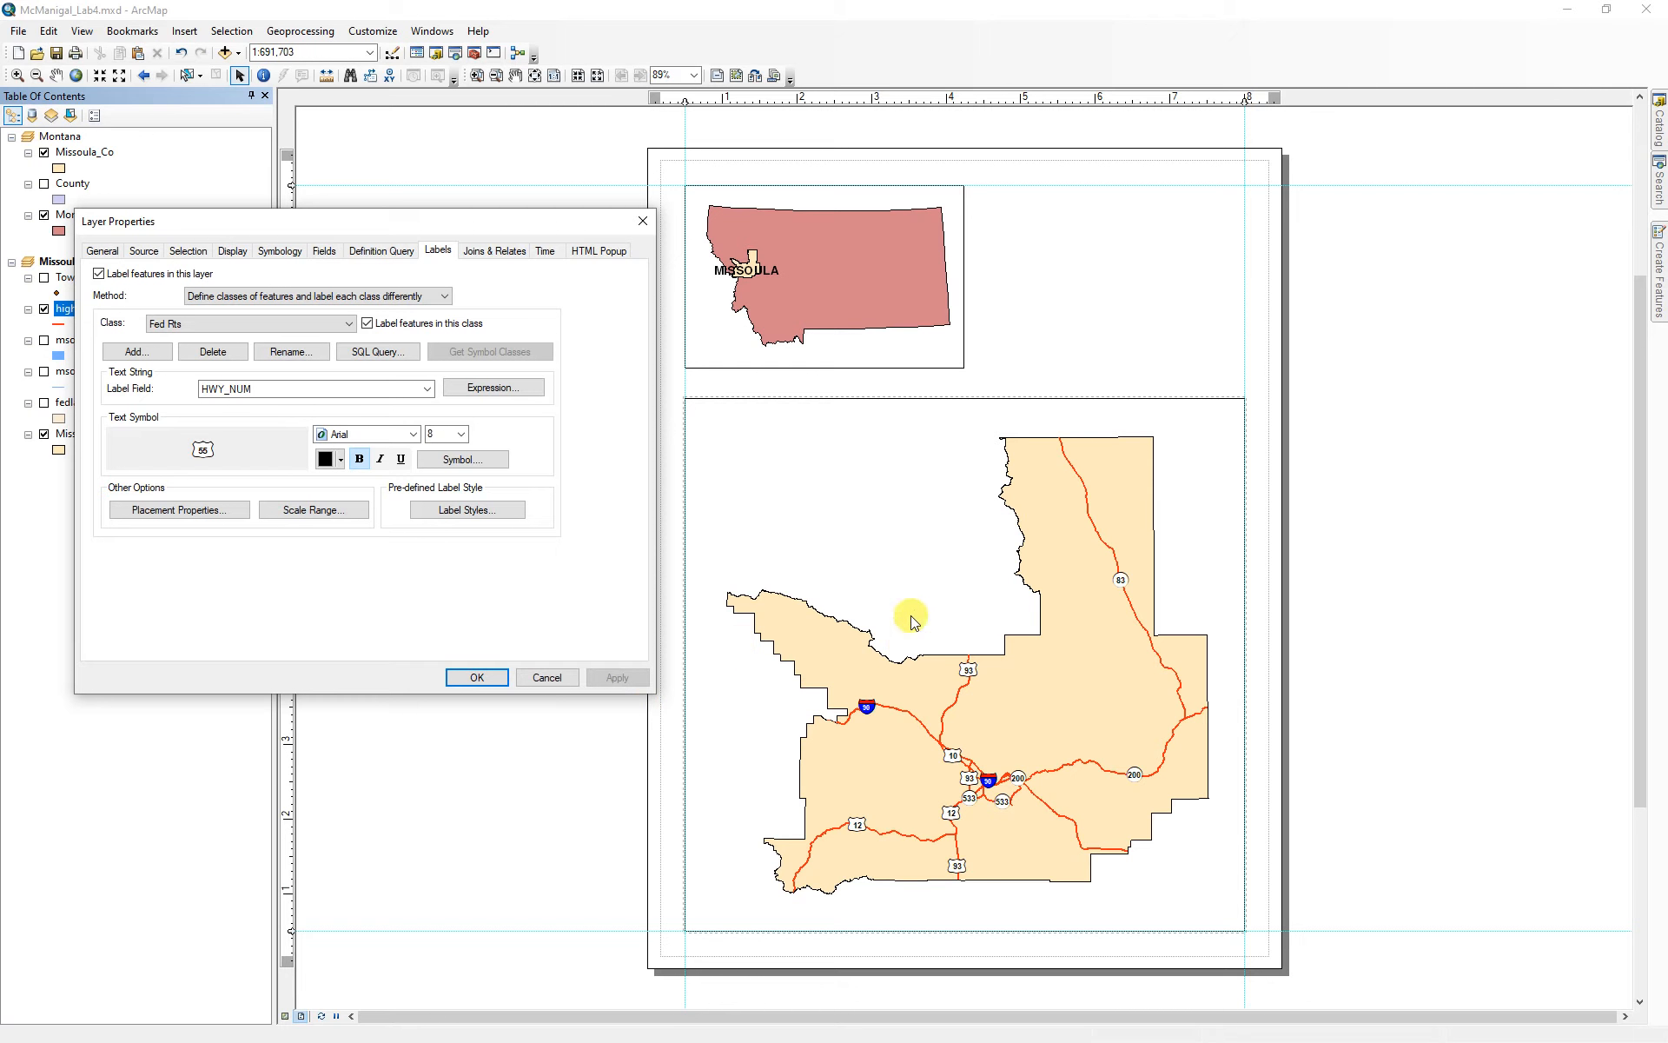
- Accept the highways layer properties and save the map document
click(468, 677)
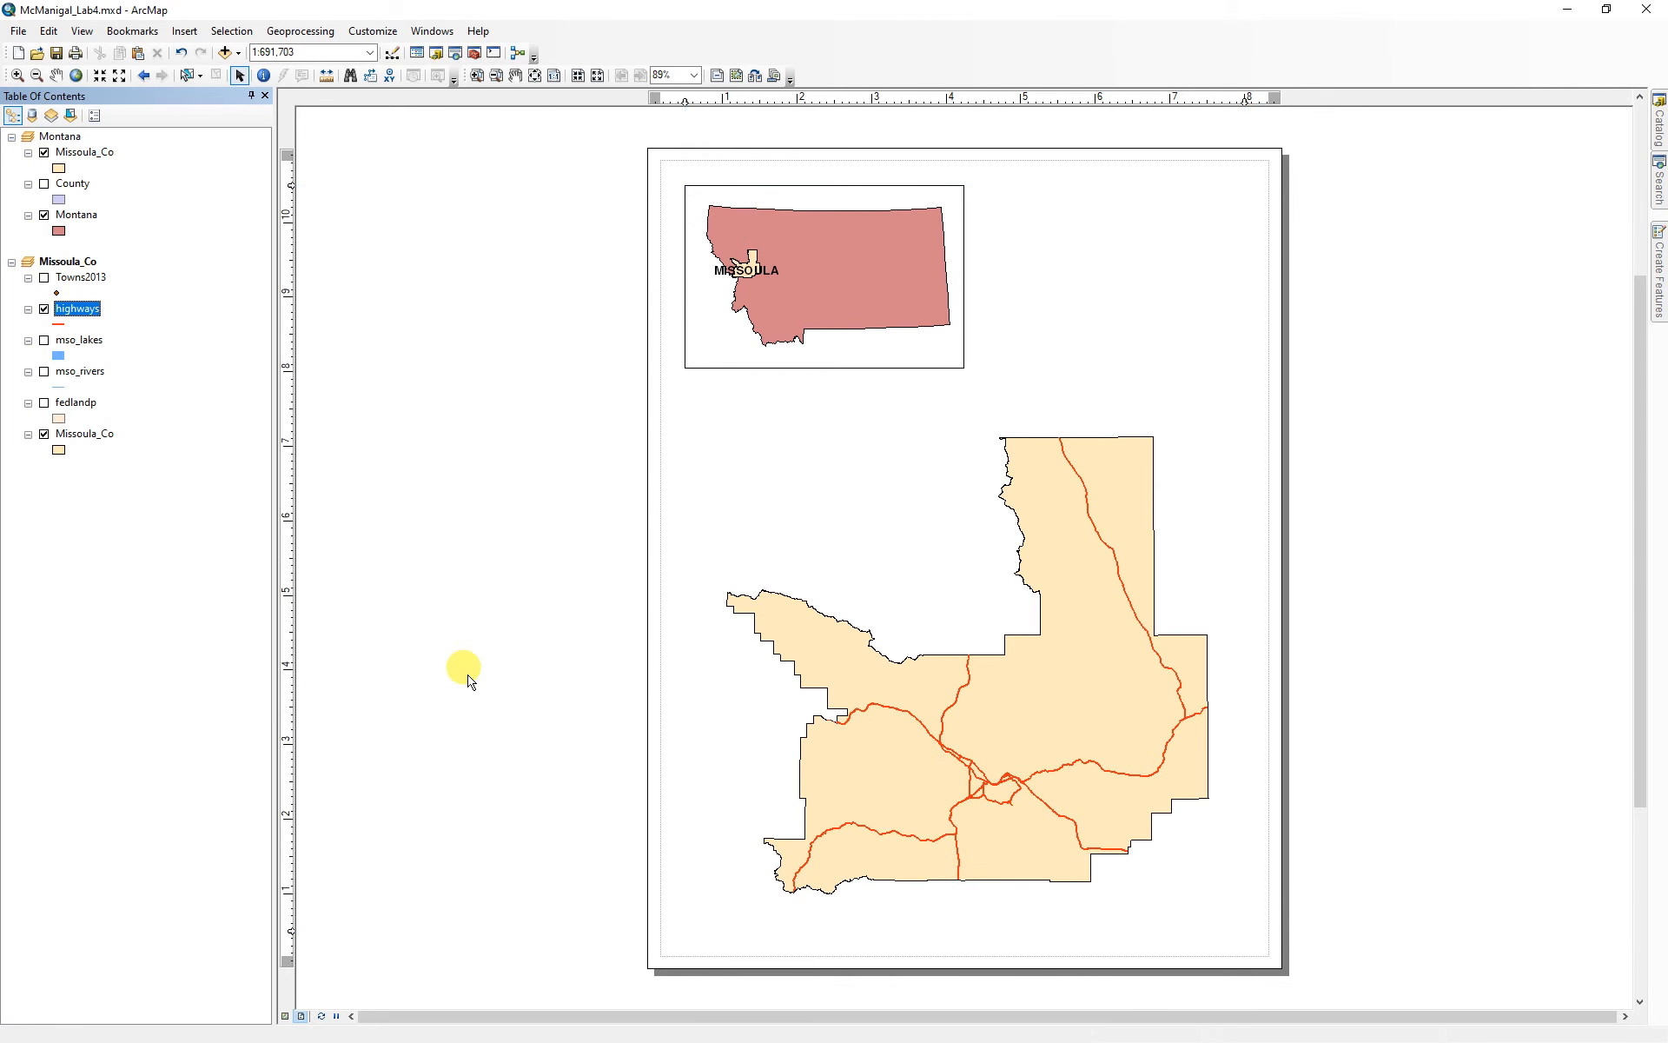
click(56, 54)
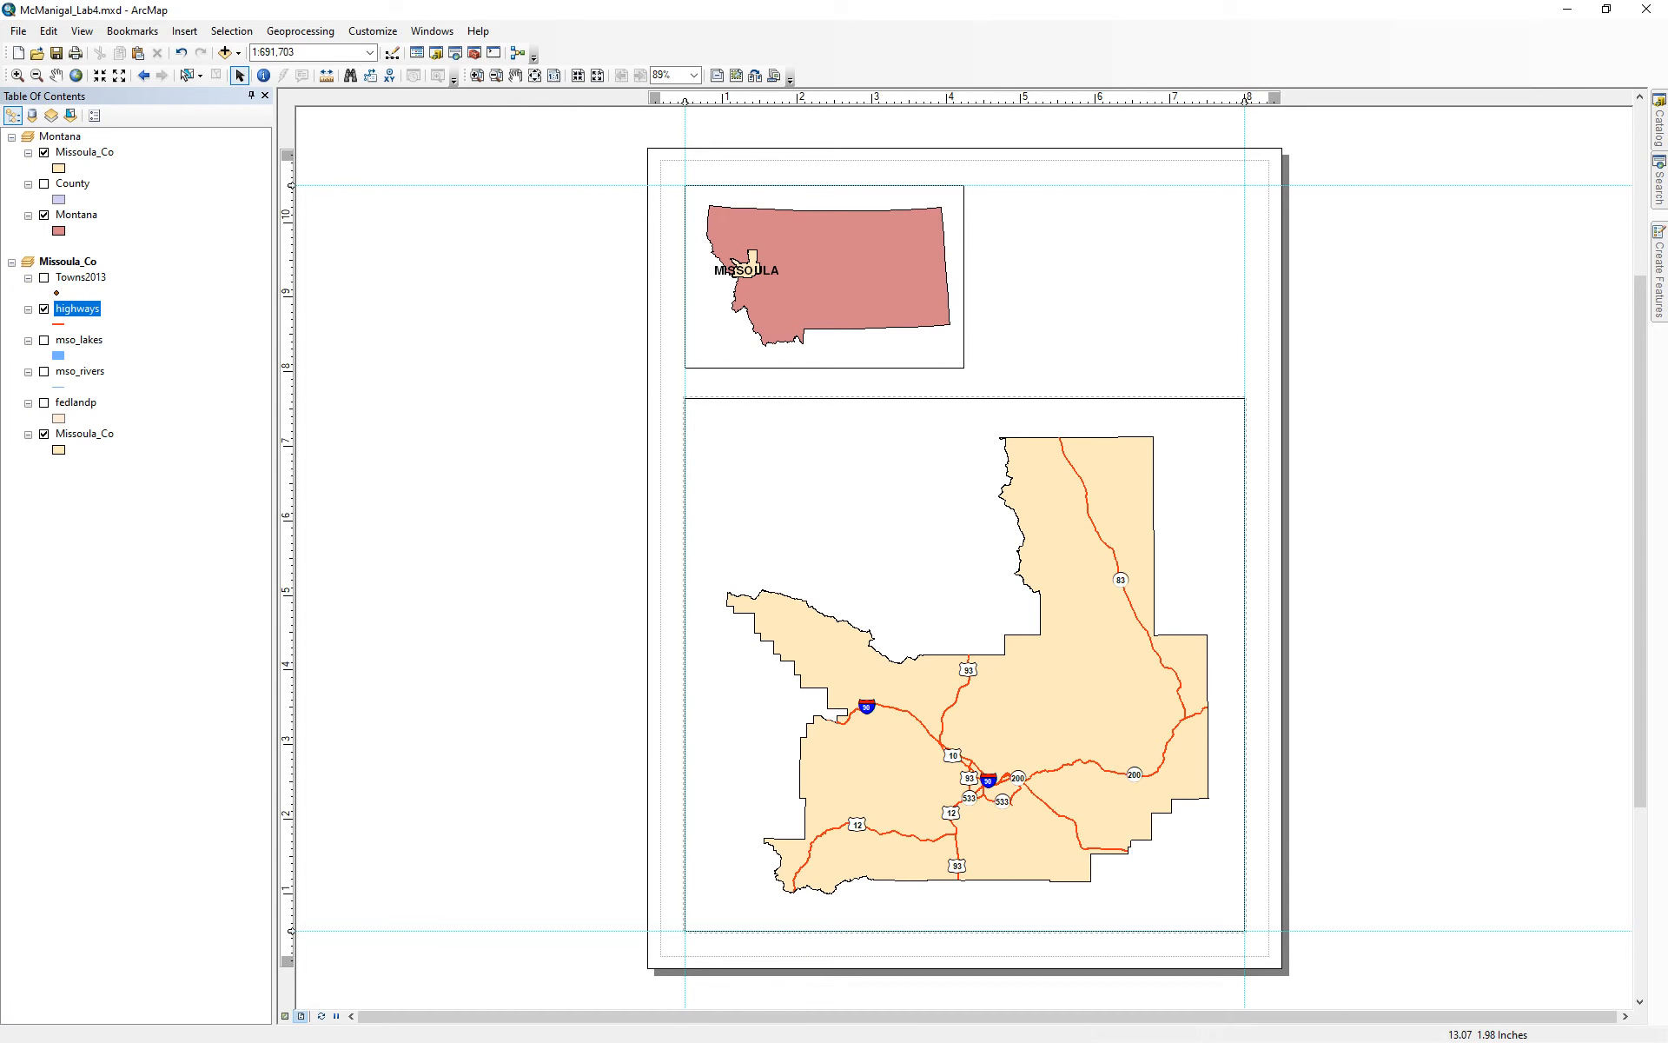
- Turn on the Towns2013 layer and search the local tools for clip
click(43, 278)
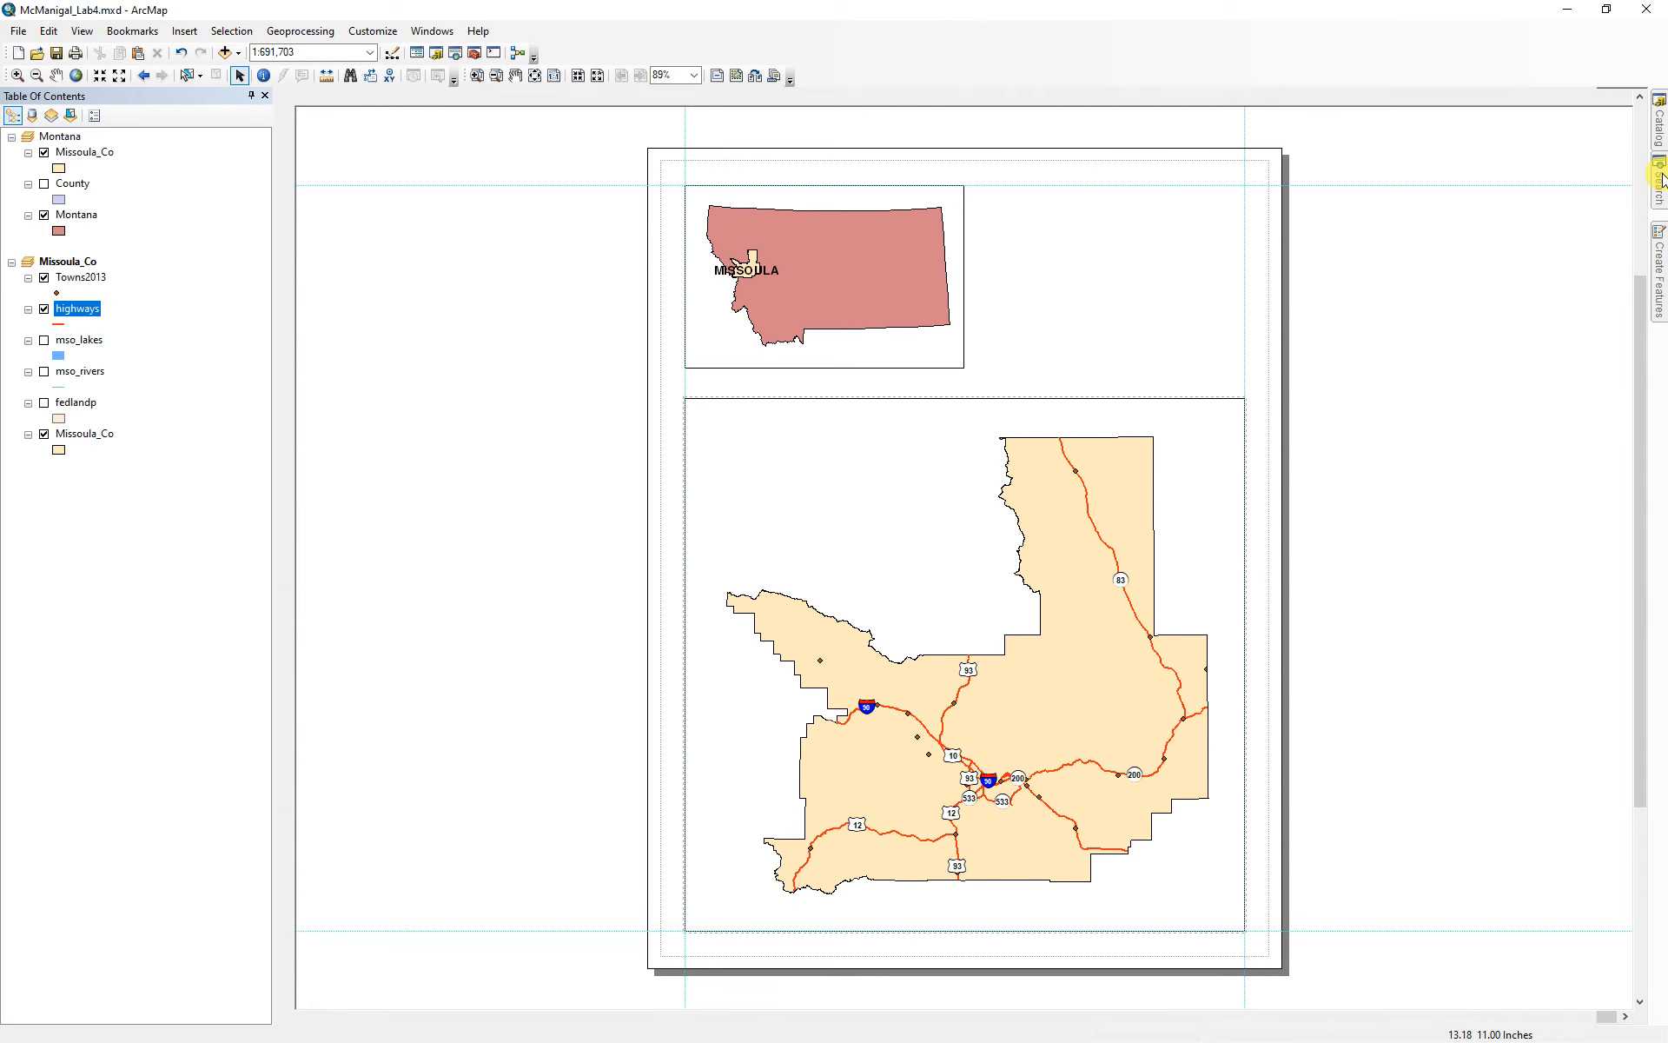
mouse_move(1661, 178)
click(1464, 168)
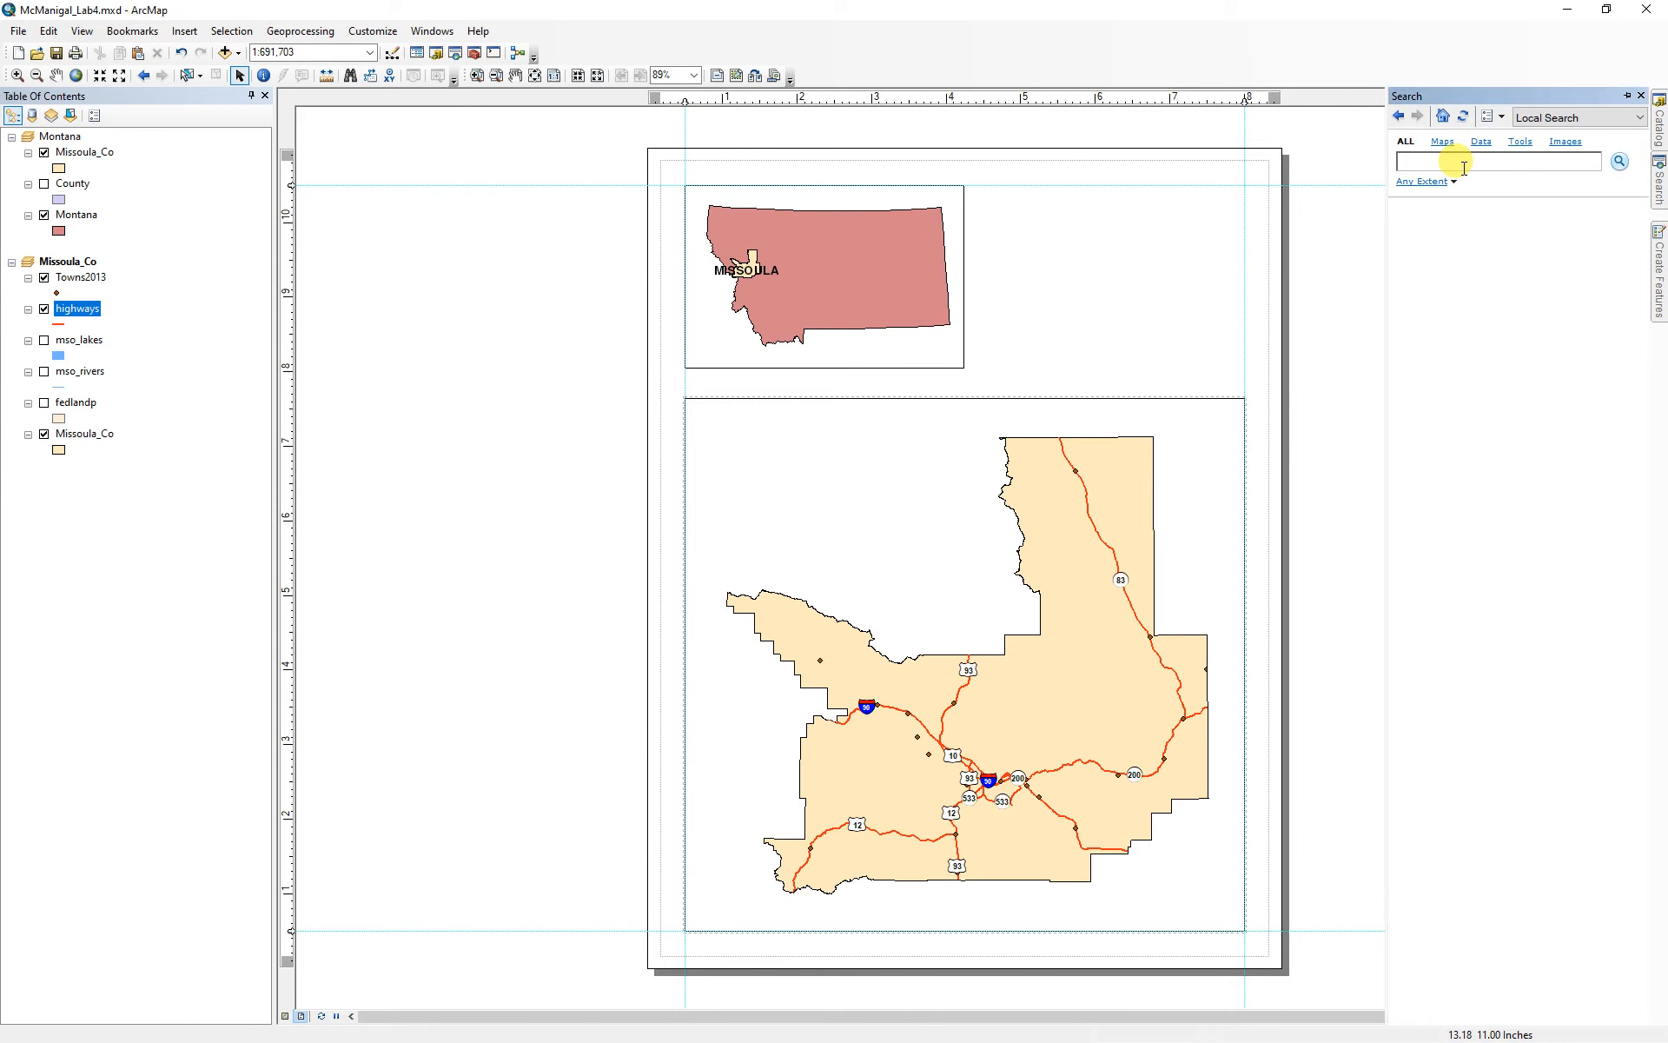
text(clip)
key(Return)
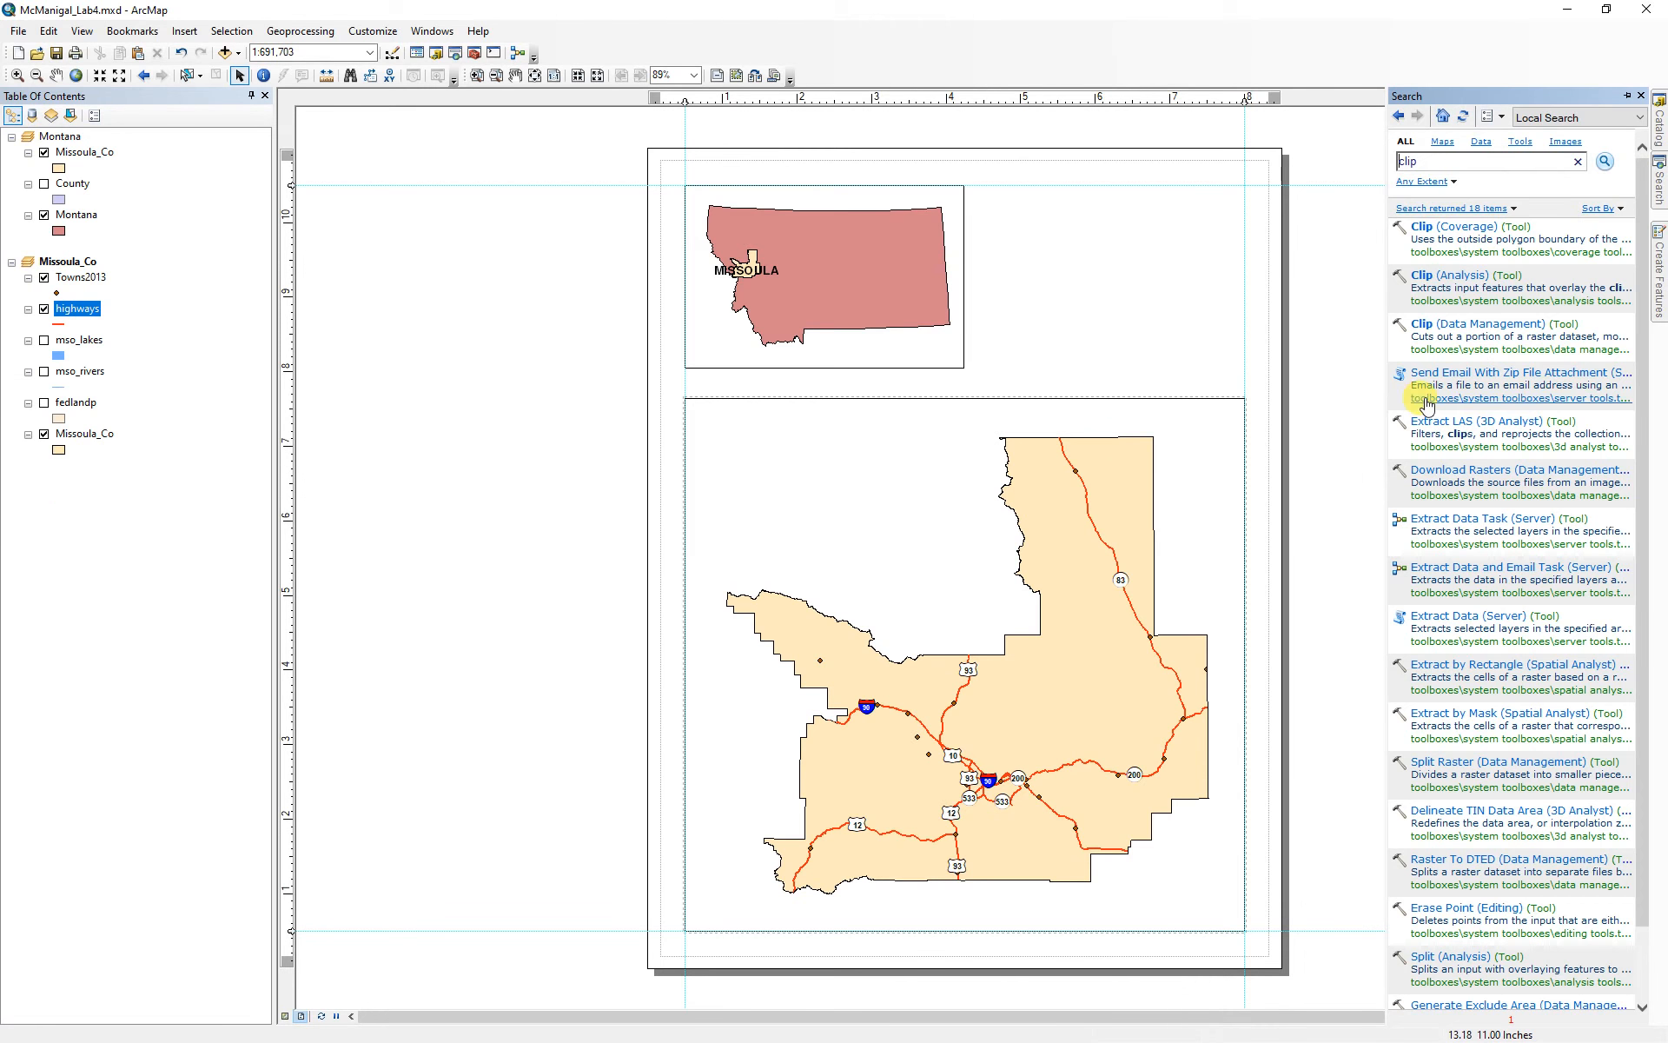
- Open the Clip (Analysis) tool with Towns2013 as the input features and Missoula_Co as the clip features
click(1436, 278)
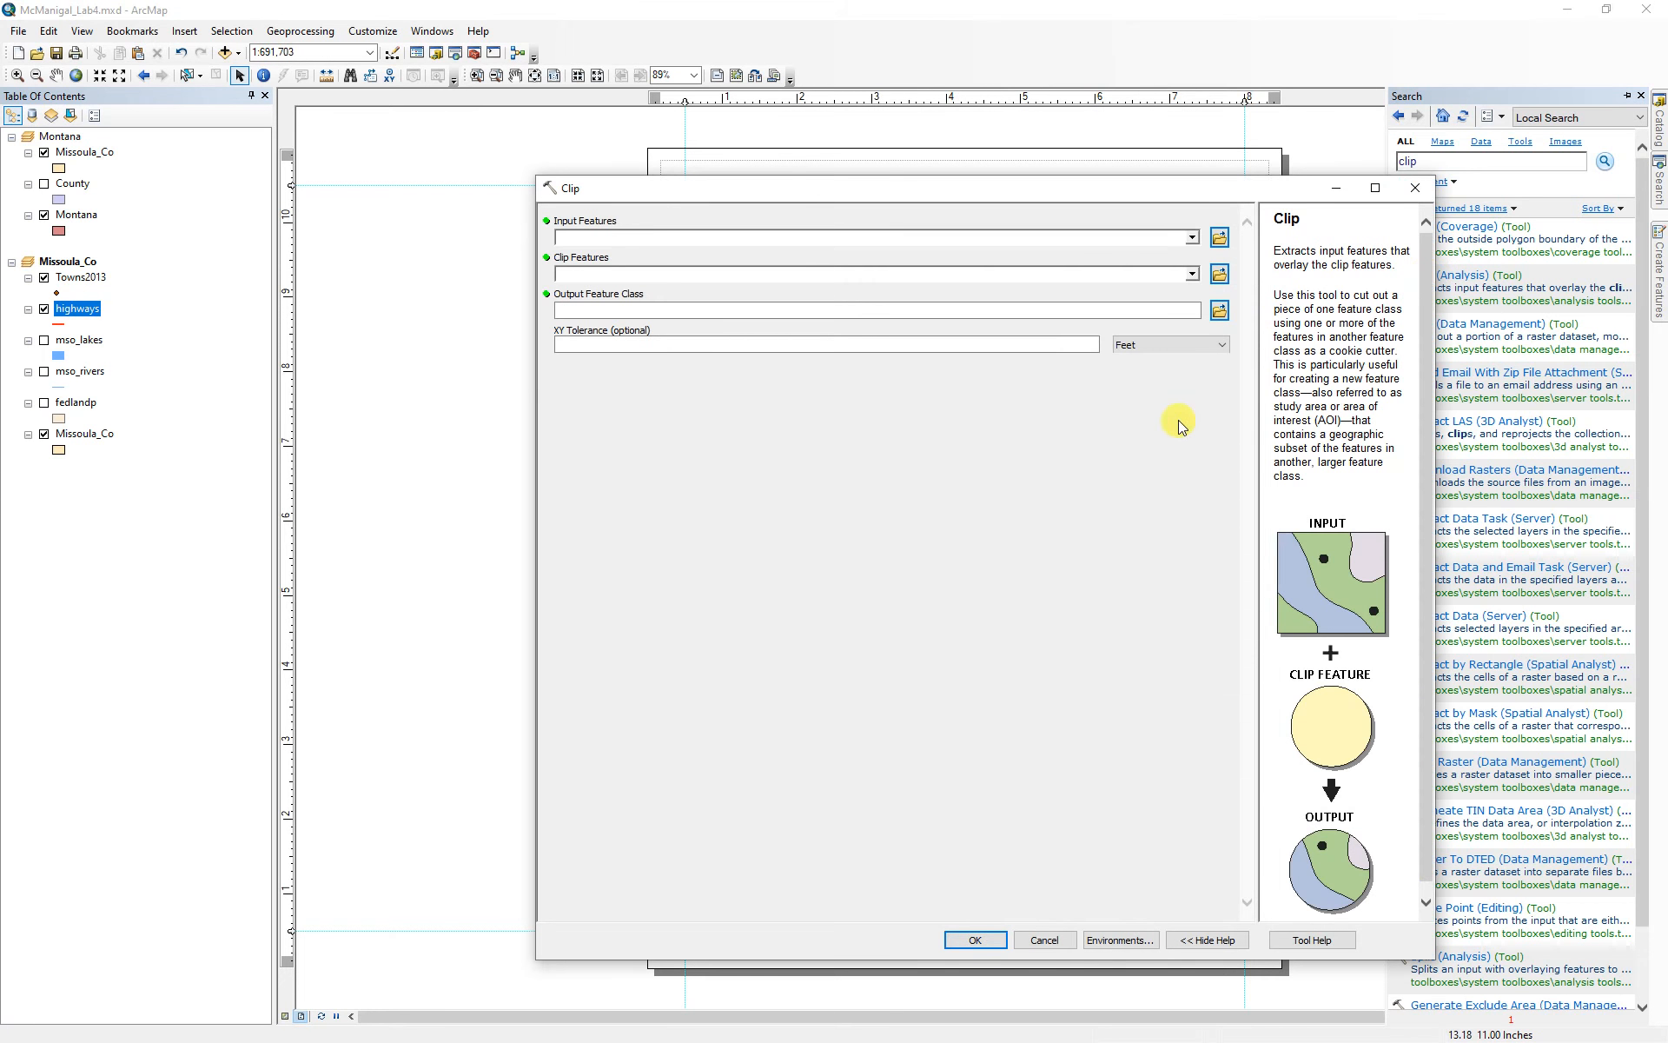
drag(68, 278, 608, 239)
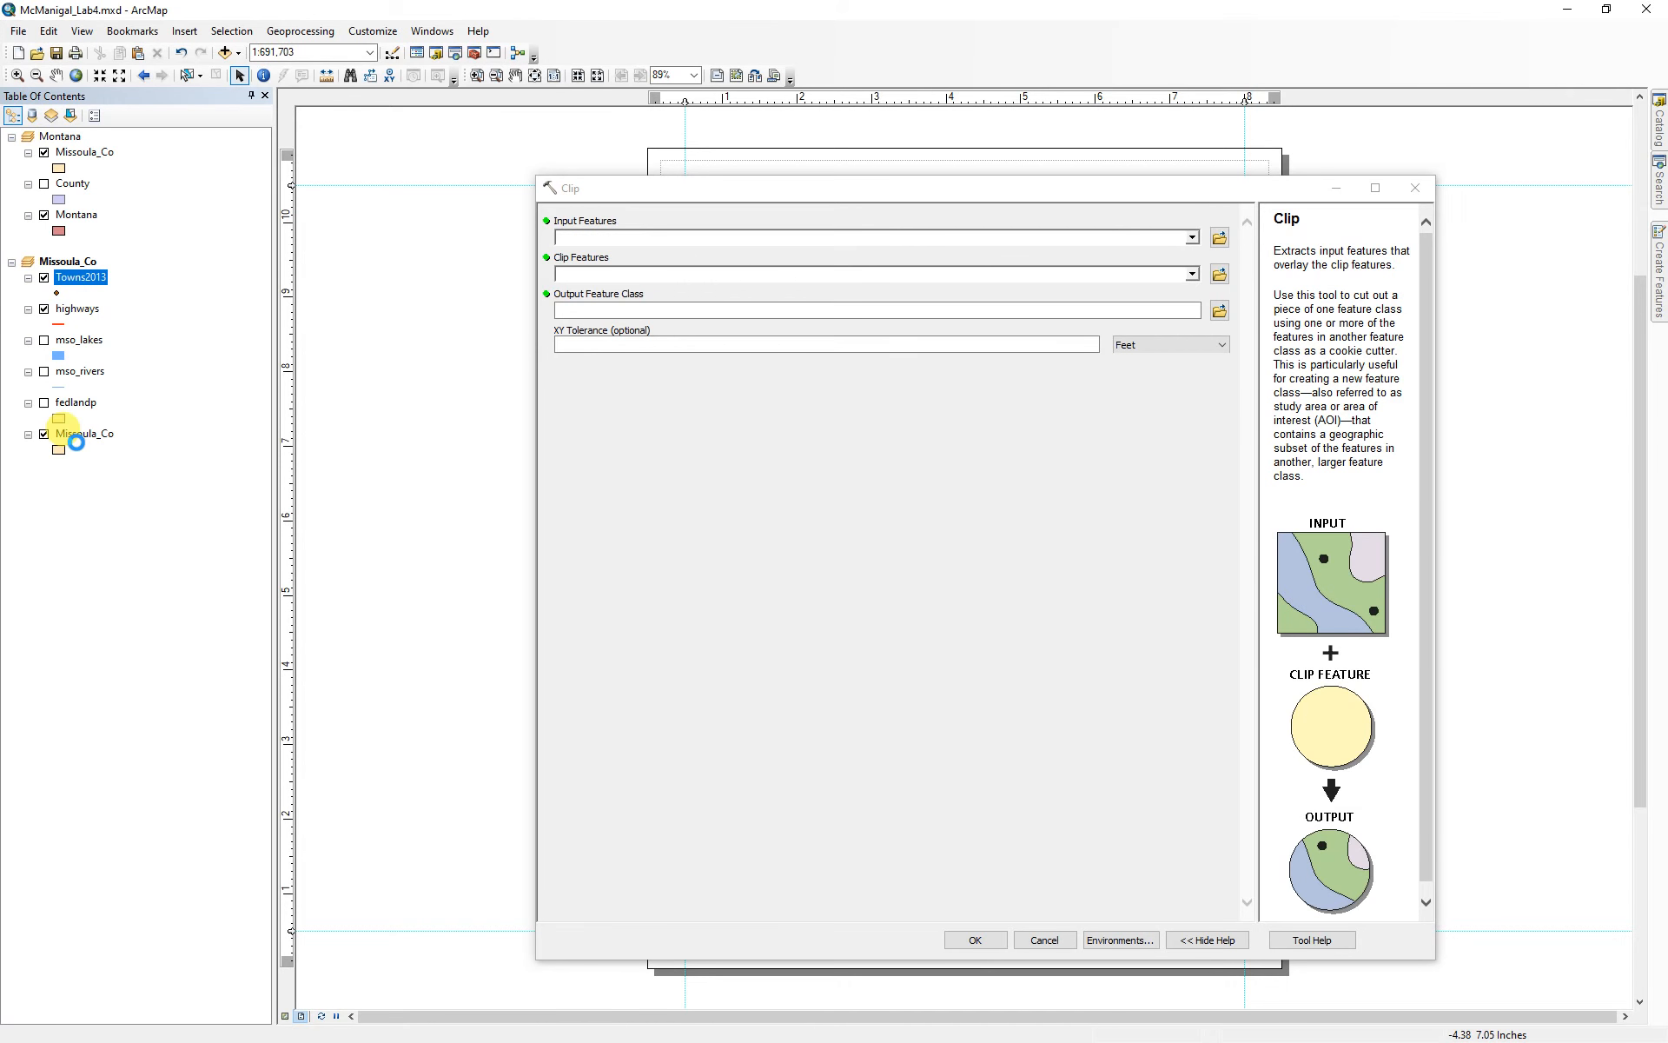
drag(74, 442, 638, 280)
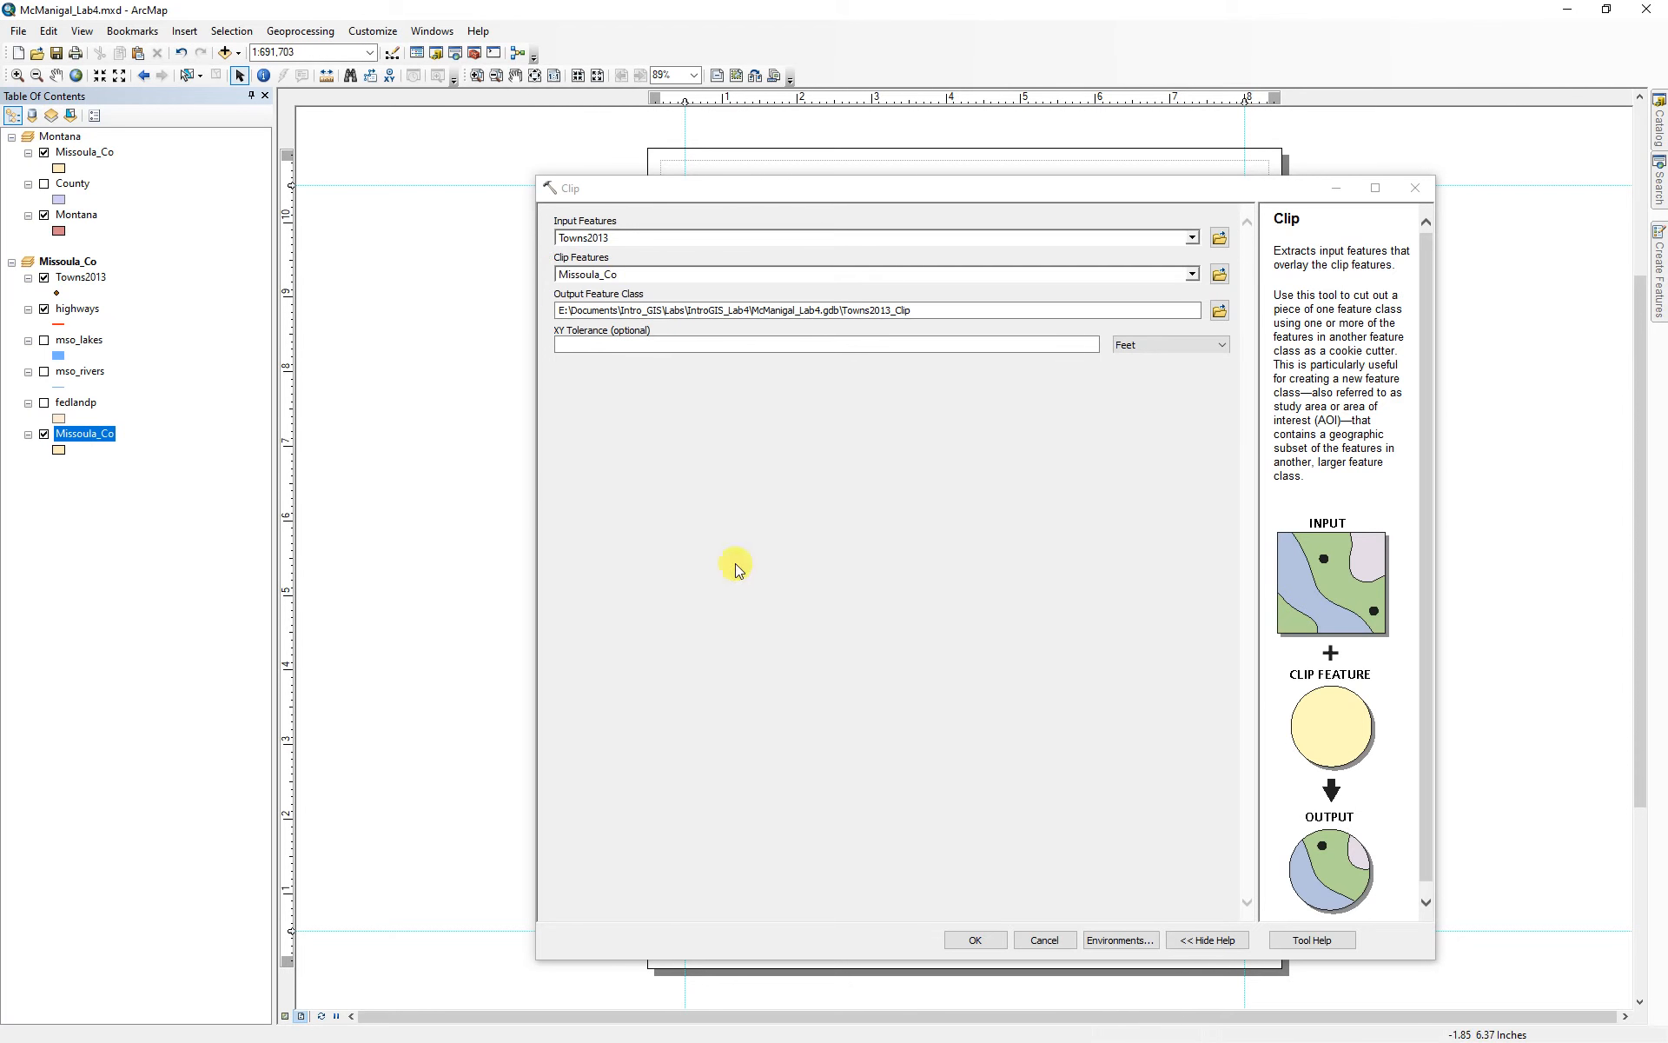
- Name the clip output Zoo_Towns inside Montana_Data and run the tool
click(1219, 310)
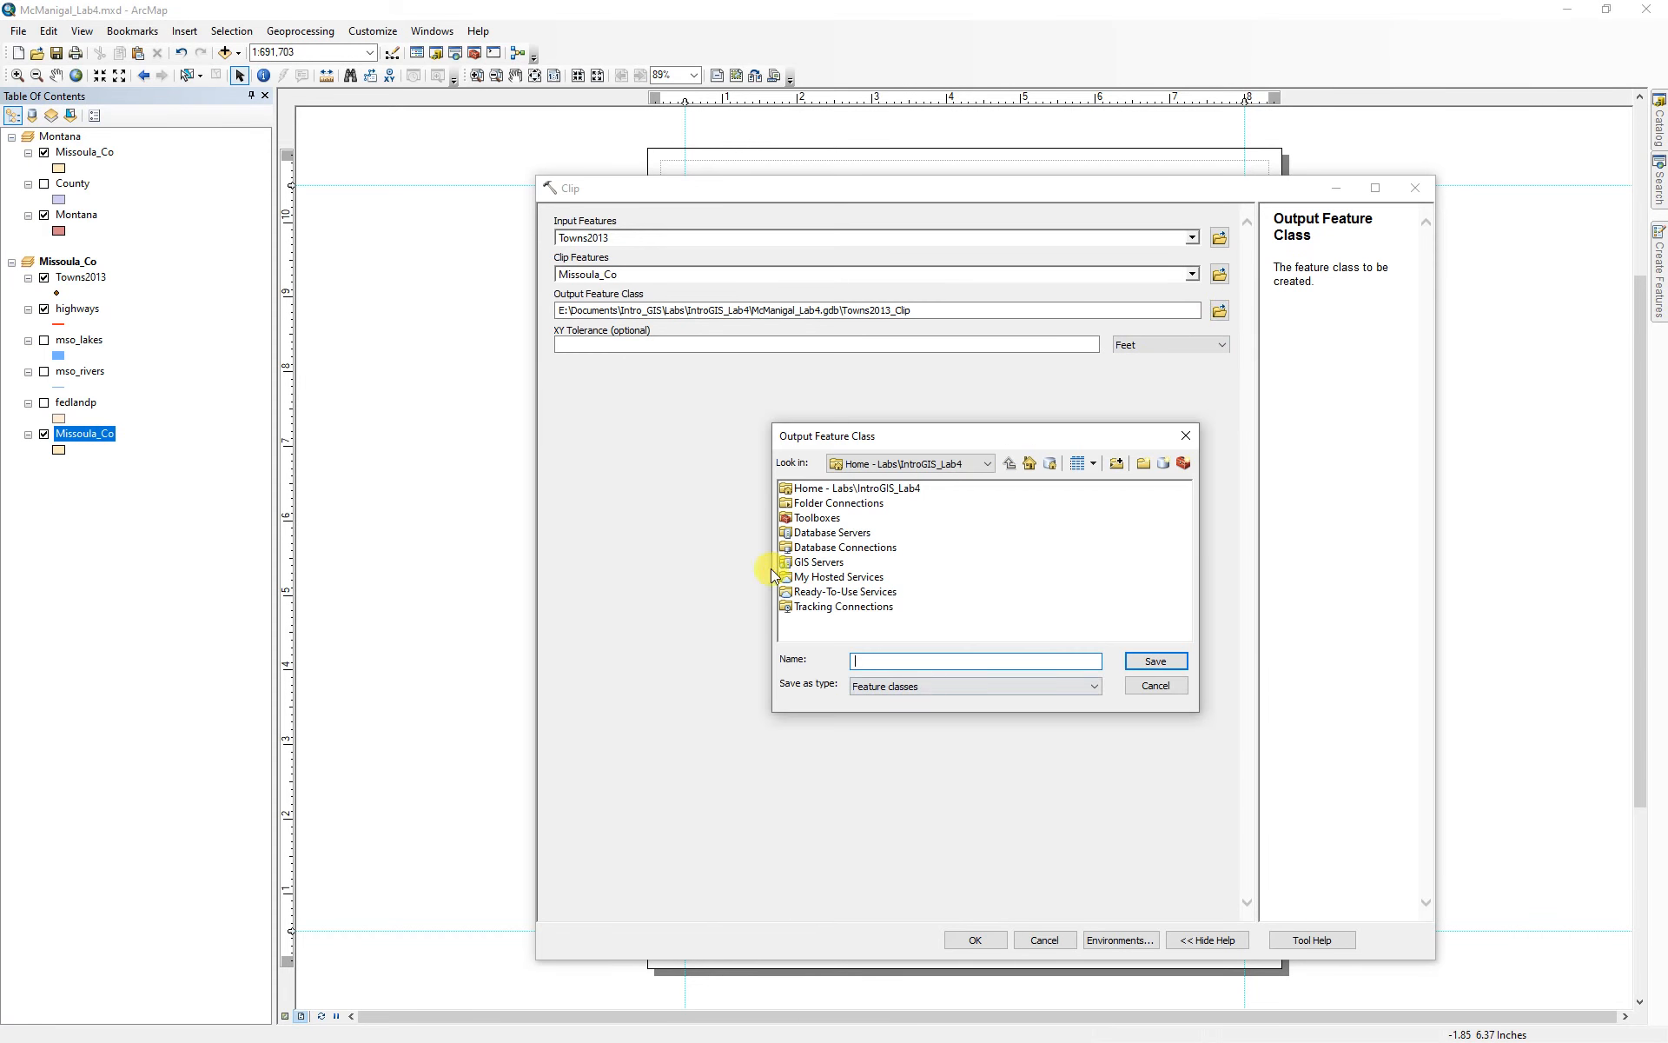
double_click(860, 487)
double_click(821, 500)
double_click(813, 487)
click(870, 659)
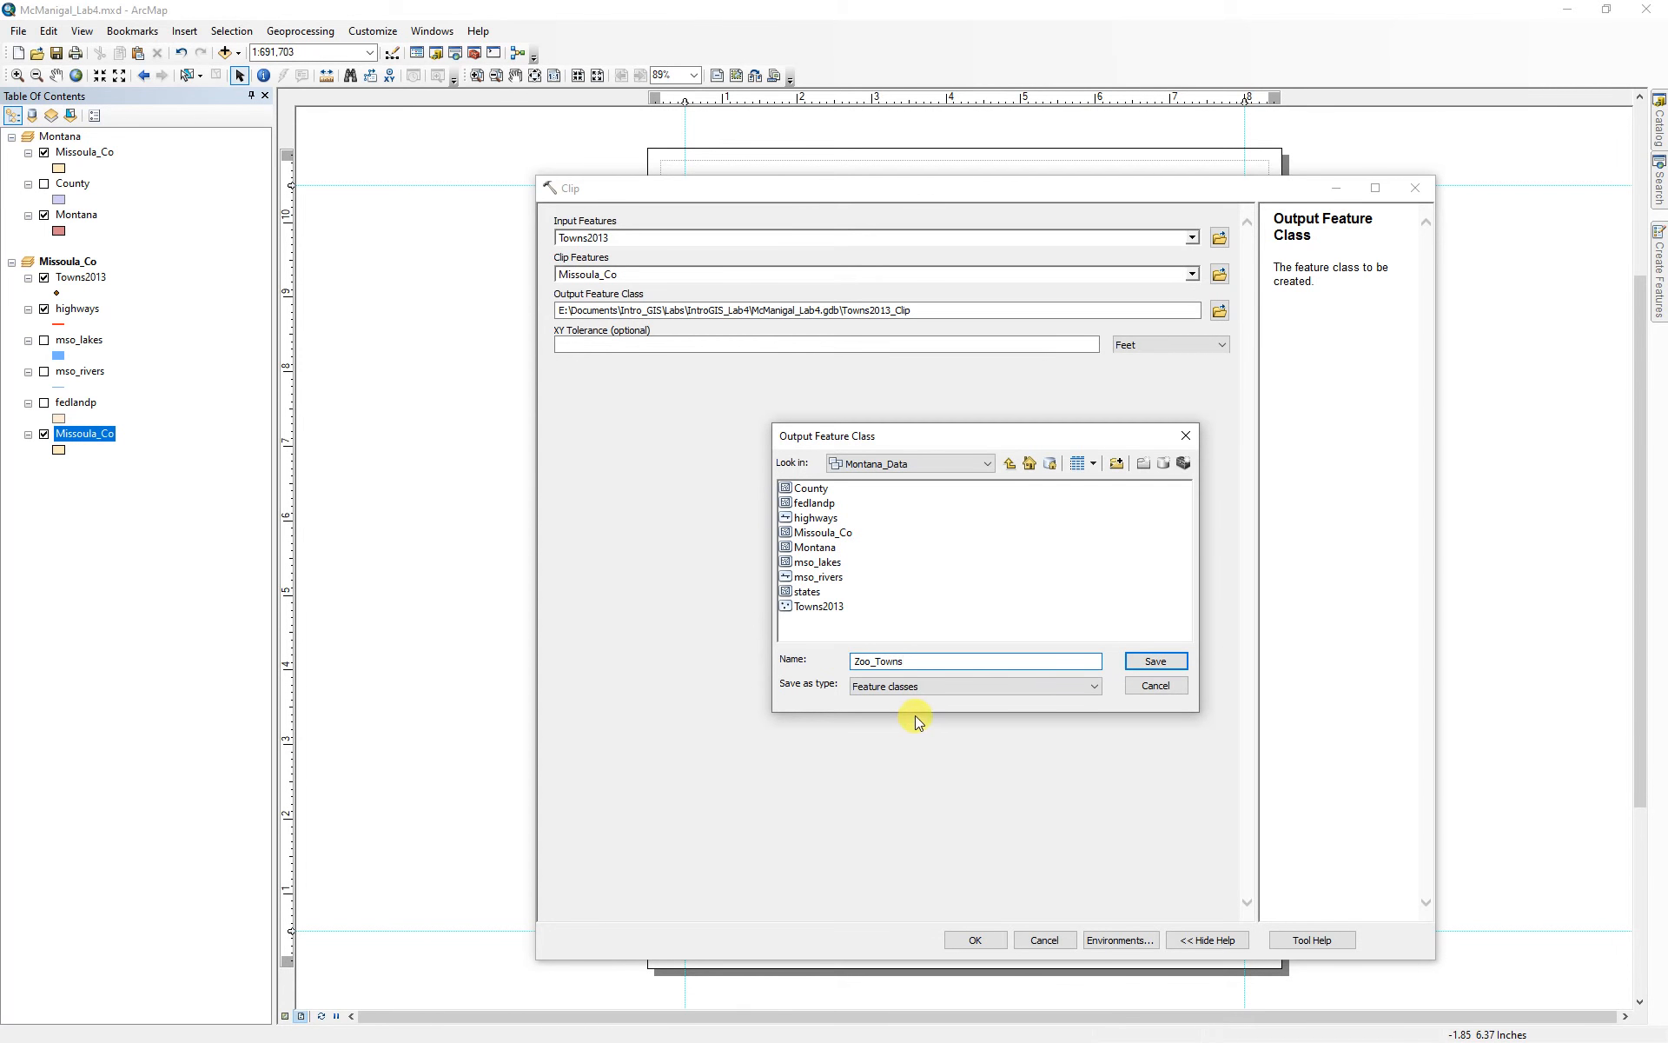
click(1171, 662)
click(973, 942)
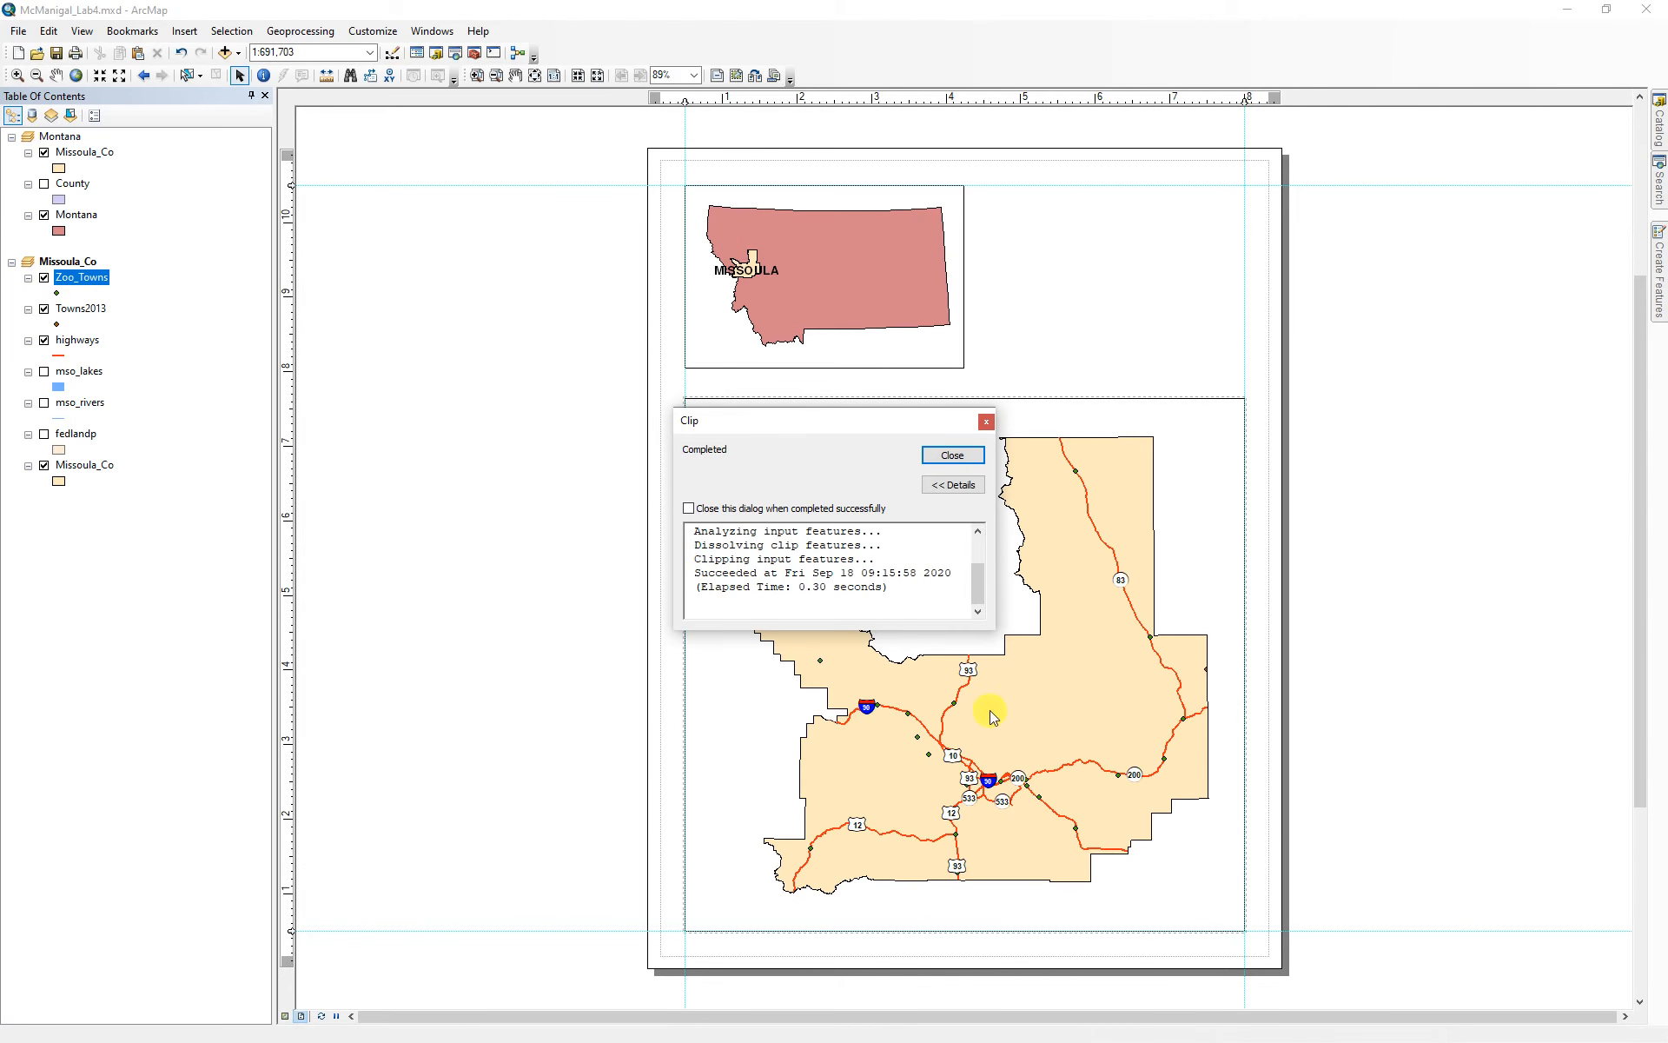
click(935, 457)
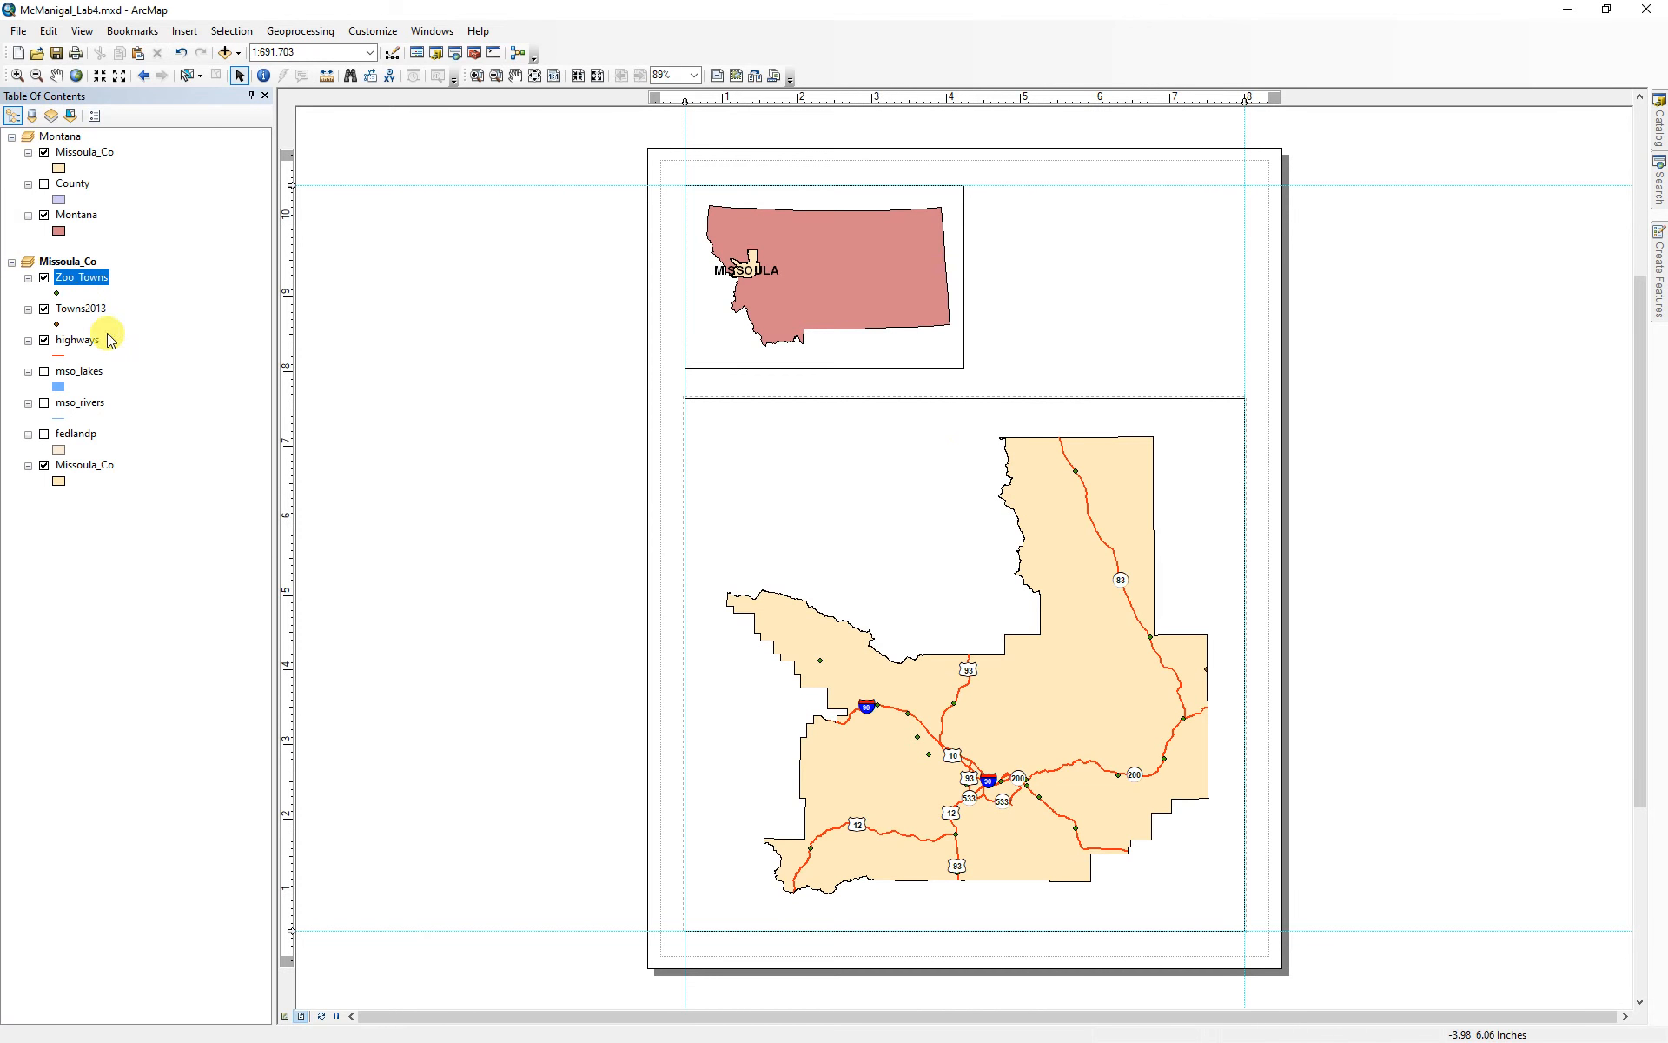
- Remove the Towns2013 layer from the Missoula_Co data frame and examine the attribute table of Zoo_Towns
right_click(80, 309)
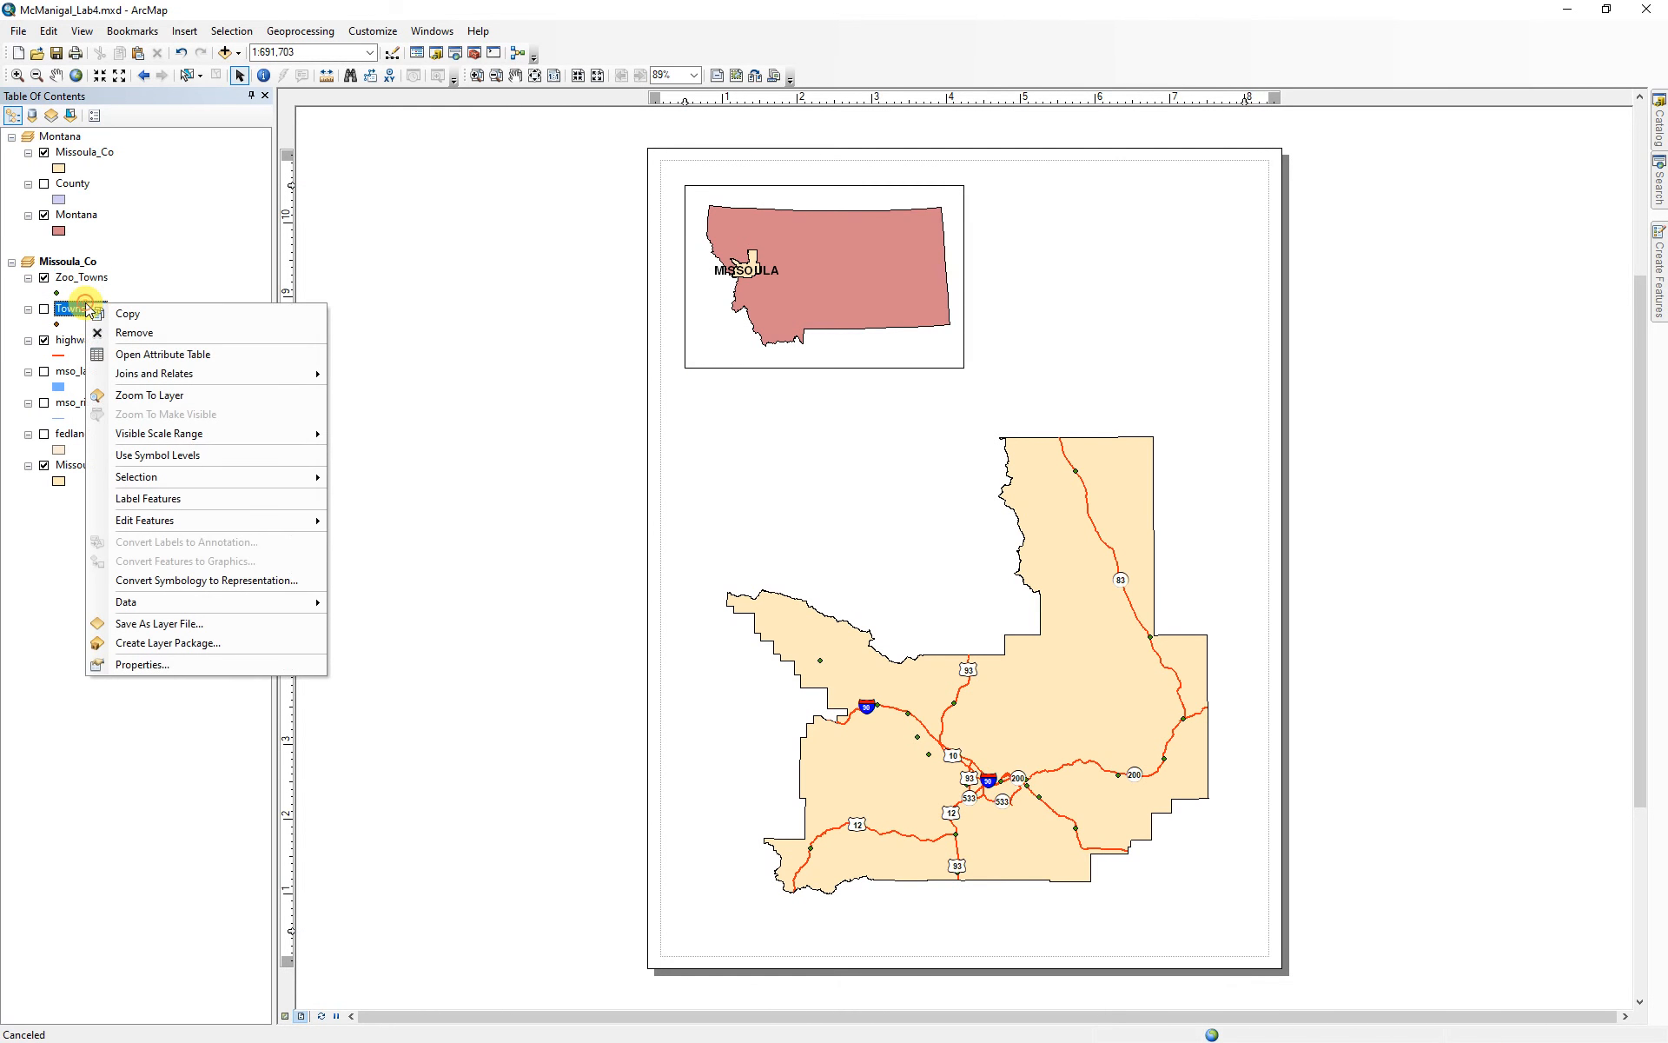
click(109, 333)
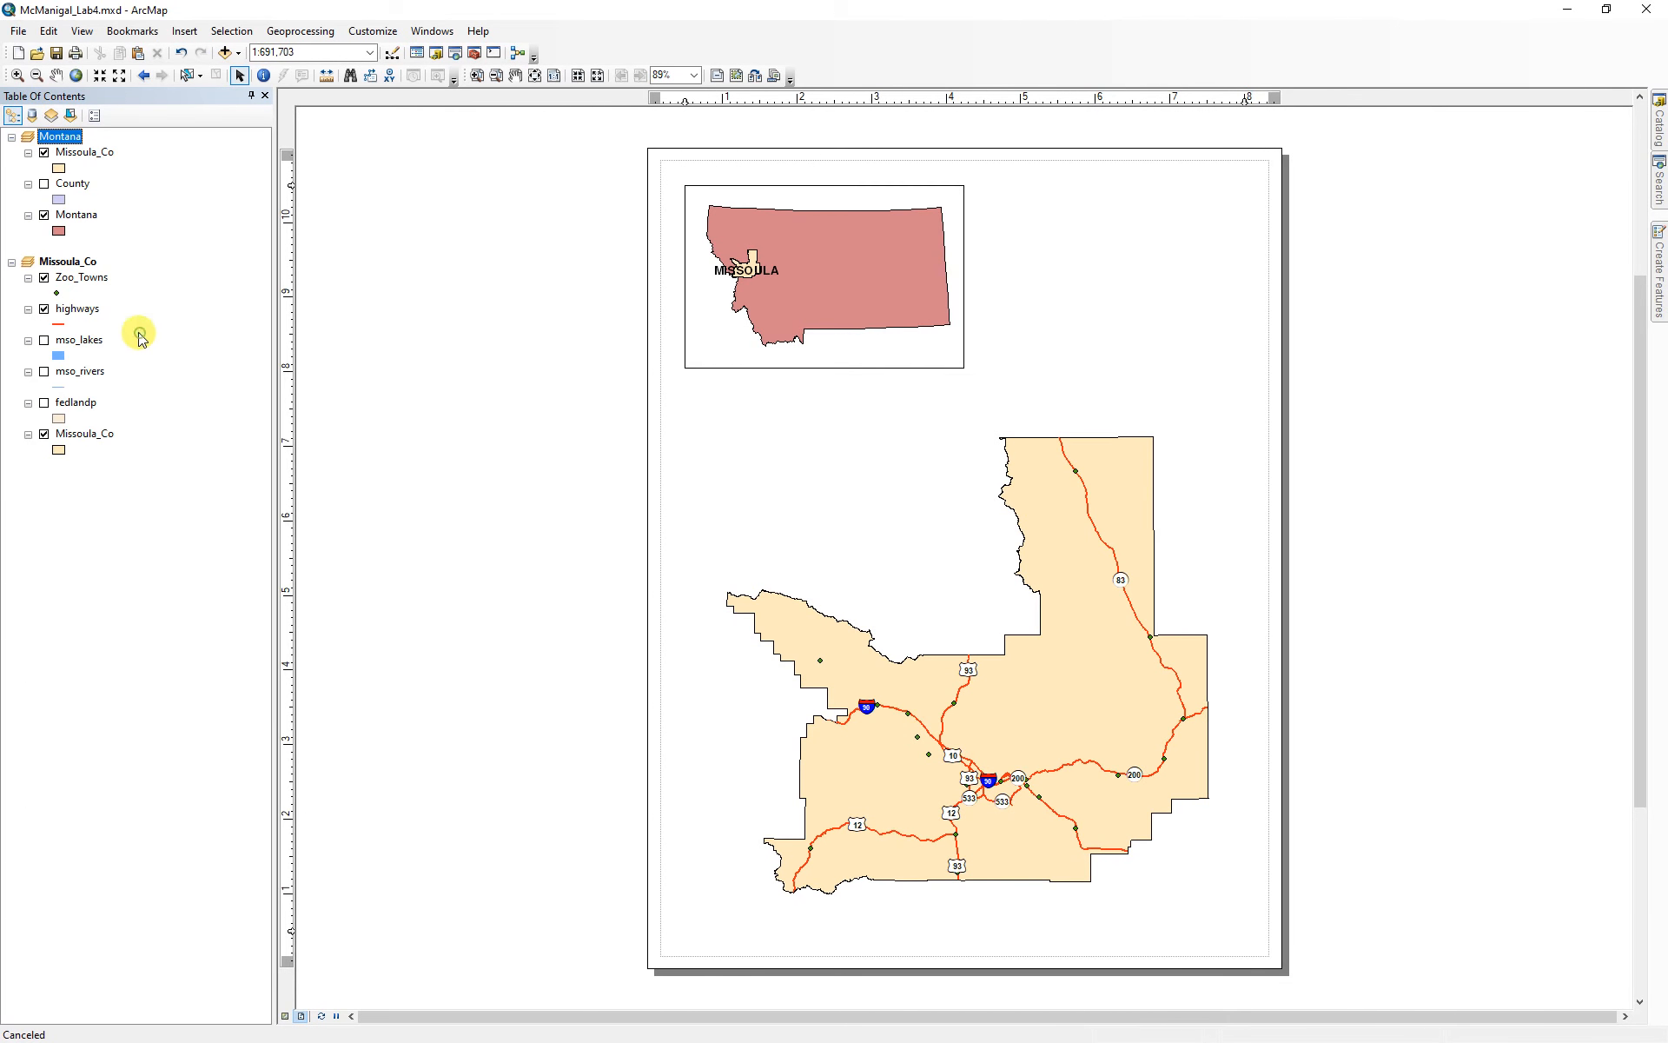
click(86, 282)
key(ctrl+t)
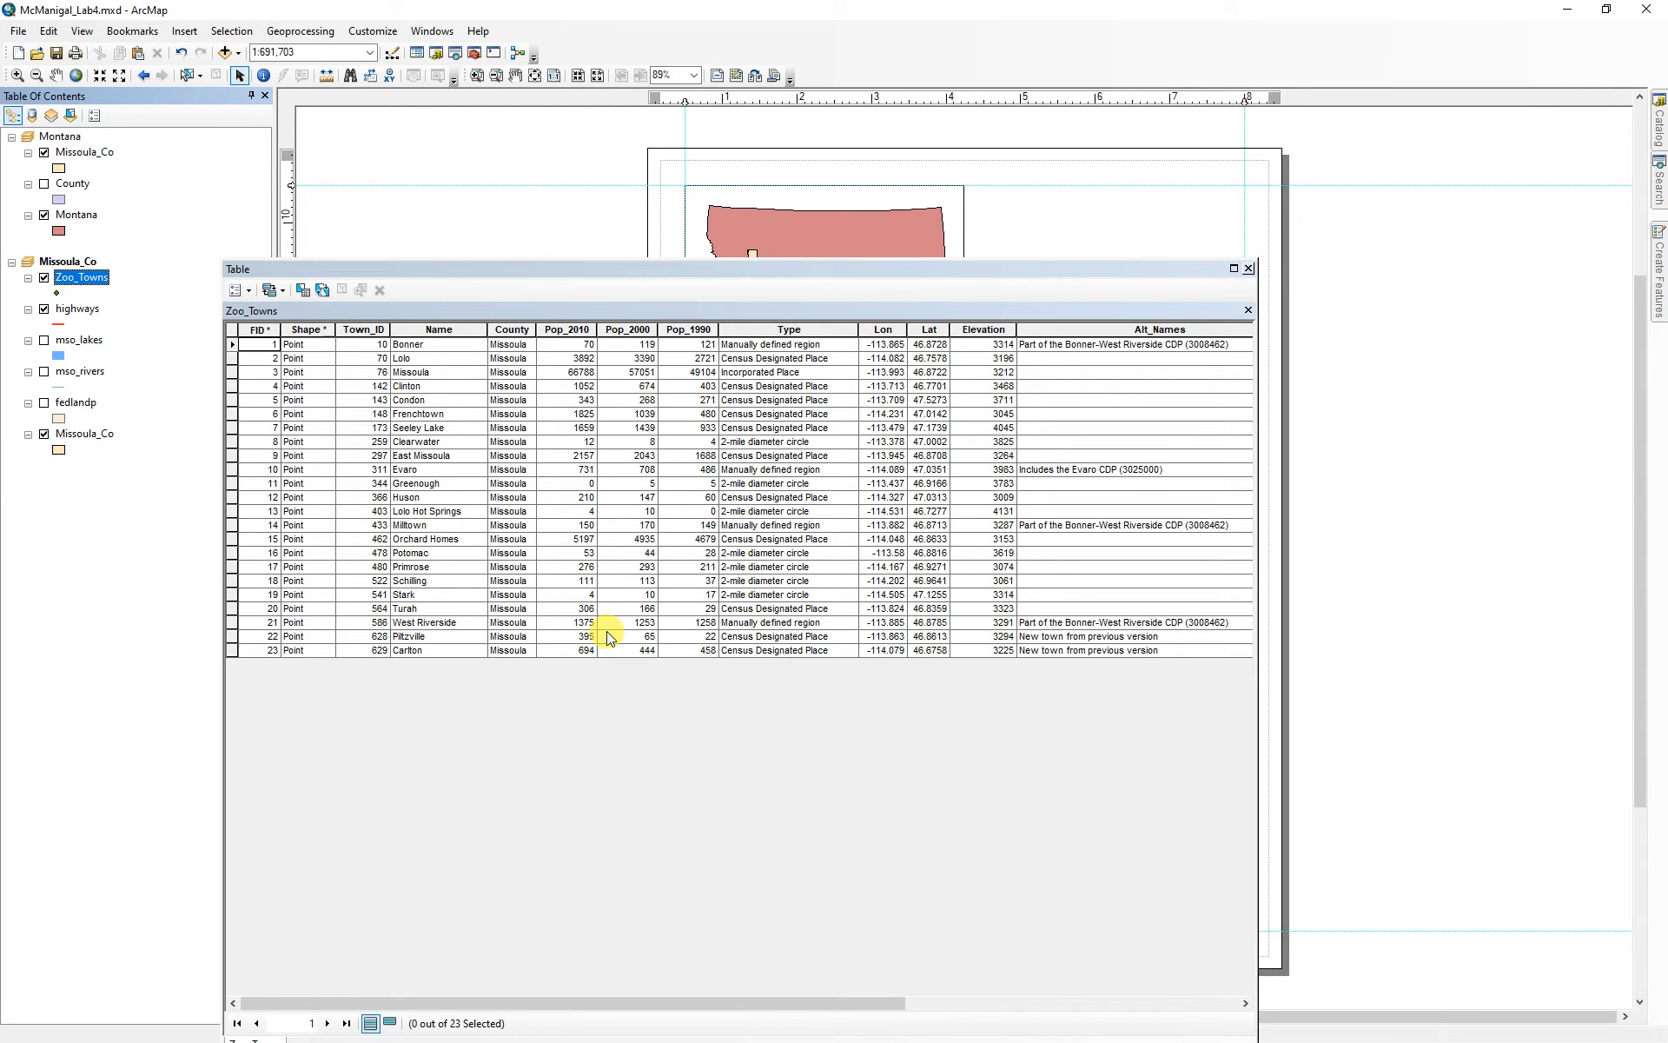
click(1249, 269)
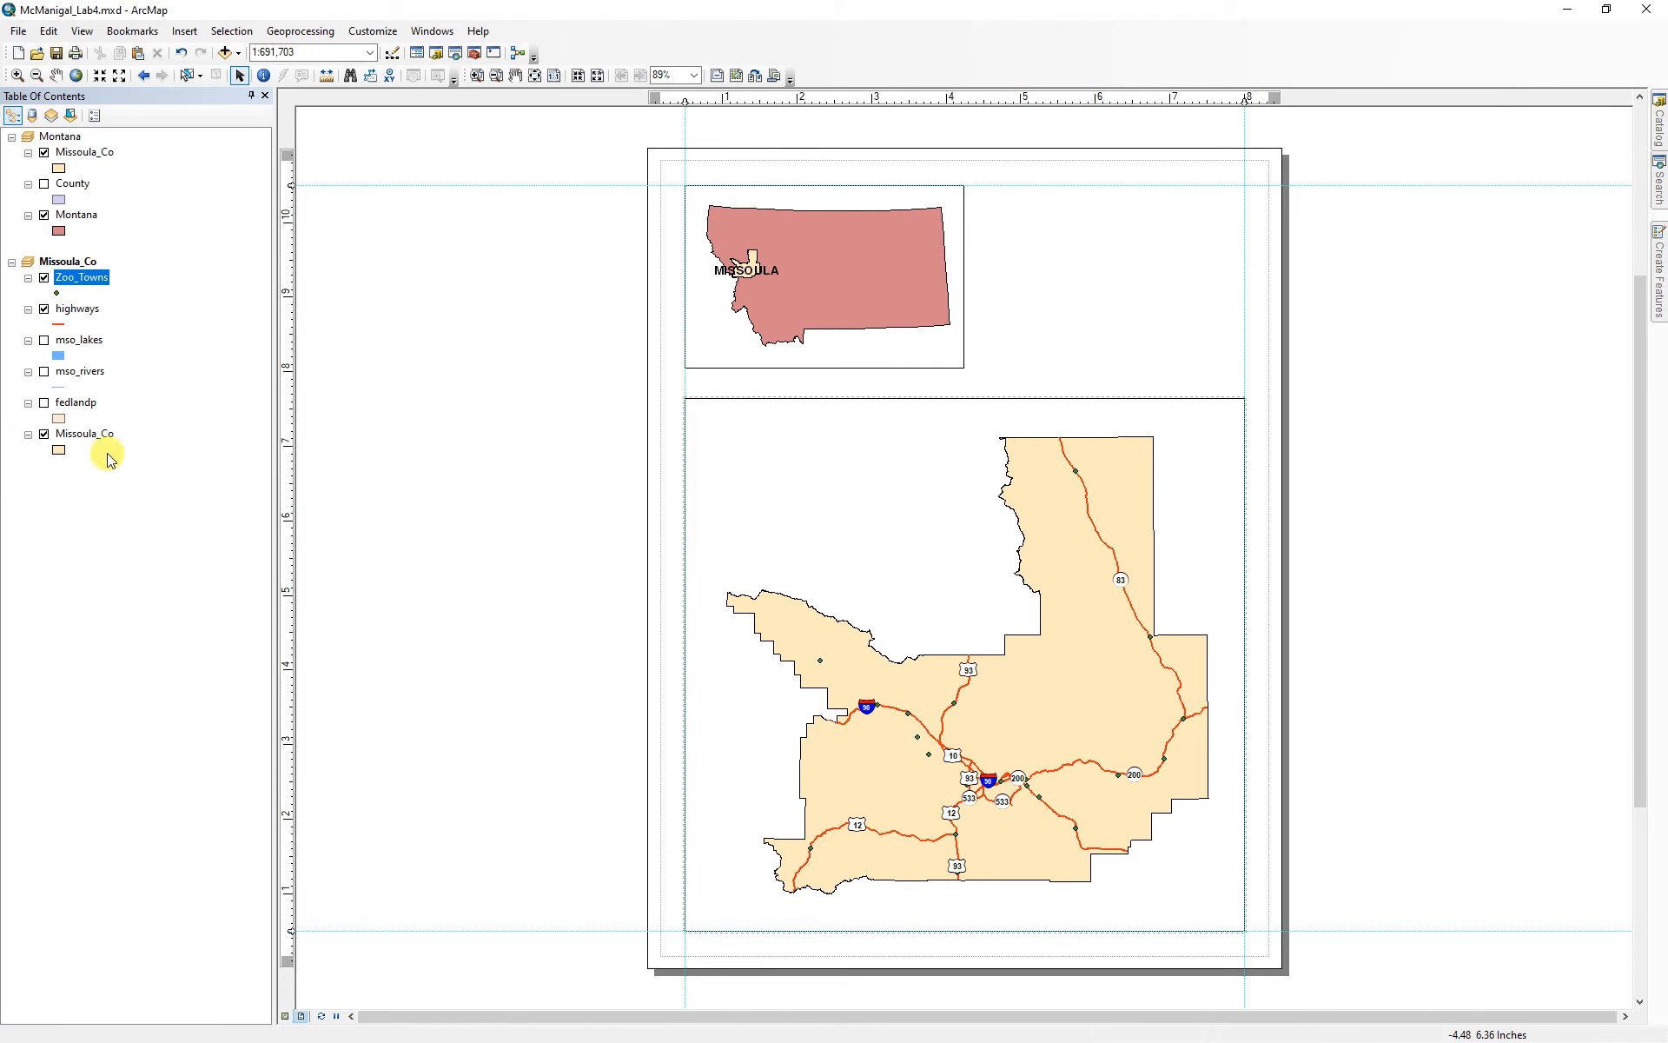
- Set the Zoo_Towns point symbol to orange at size 6
click(56, 292)
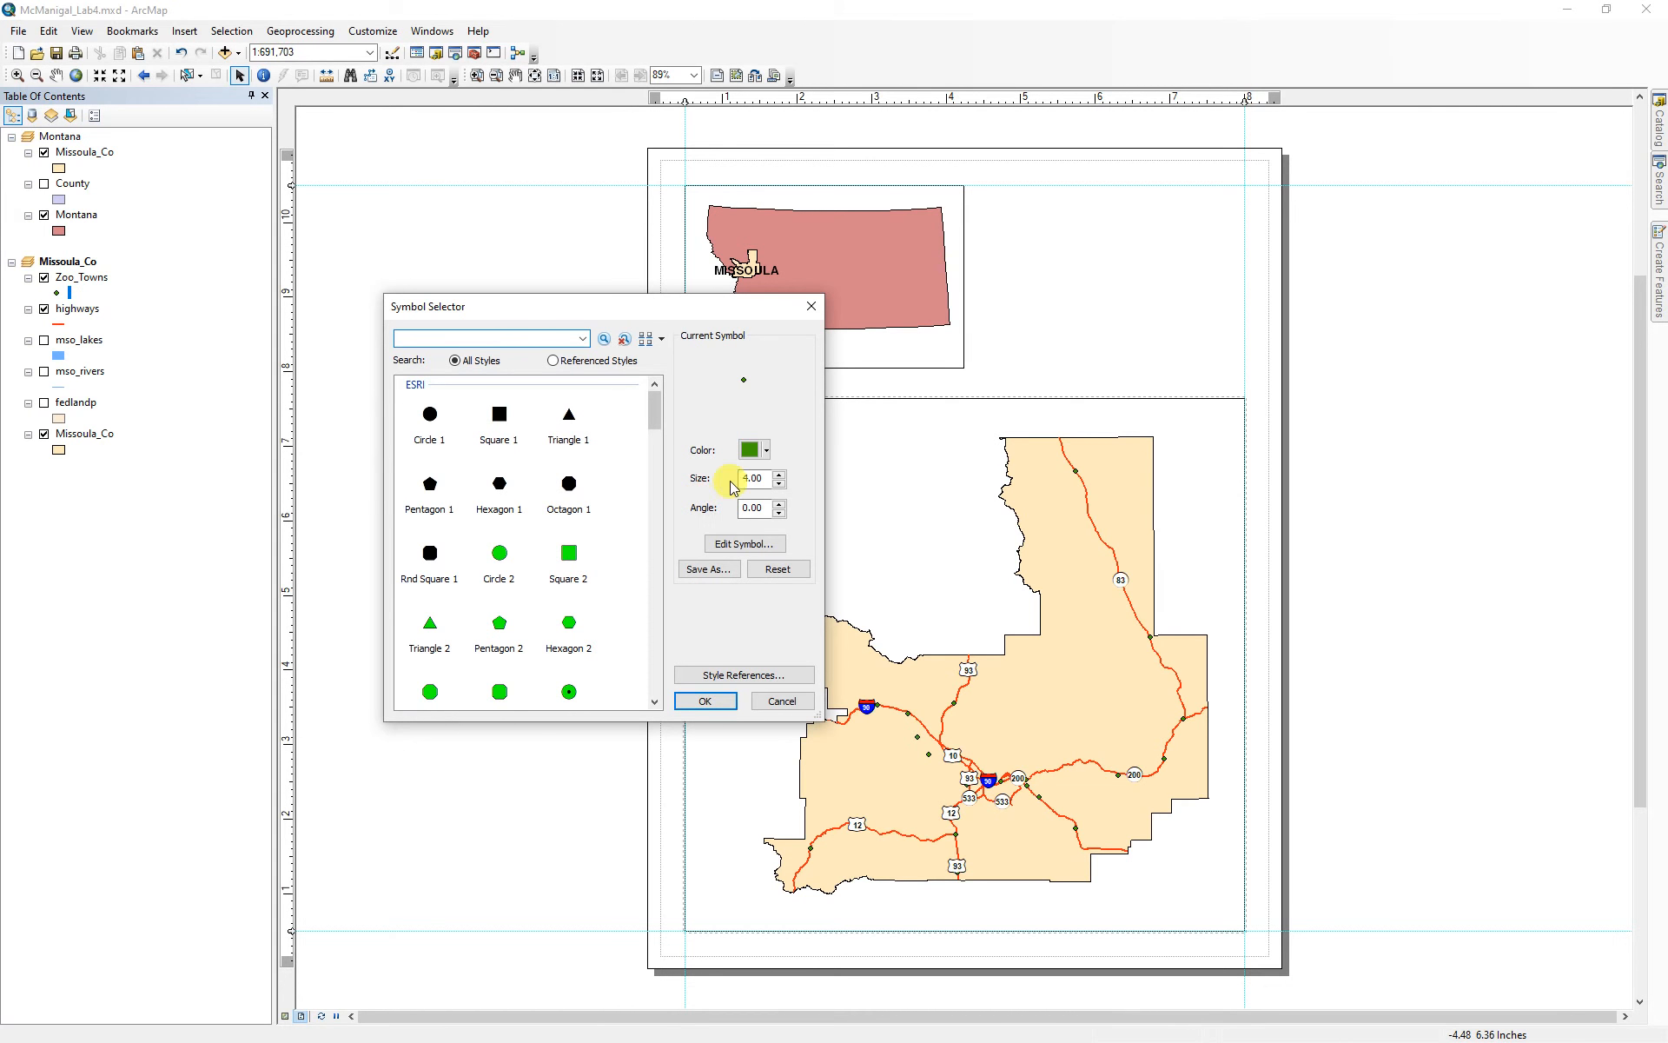
click(768, 449)
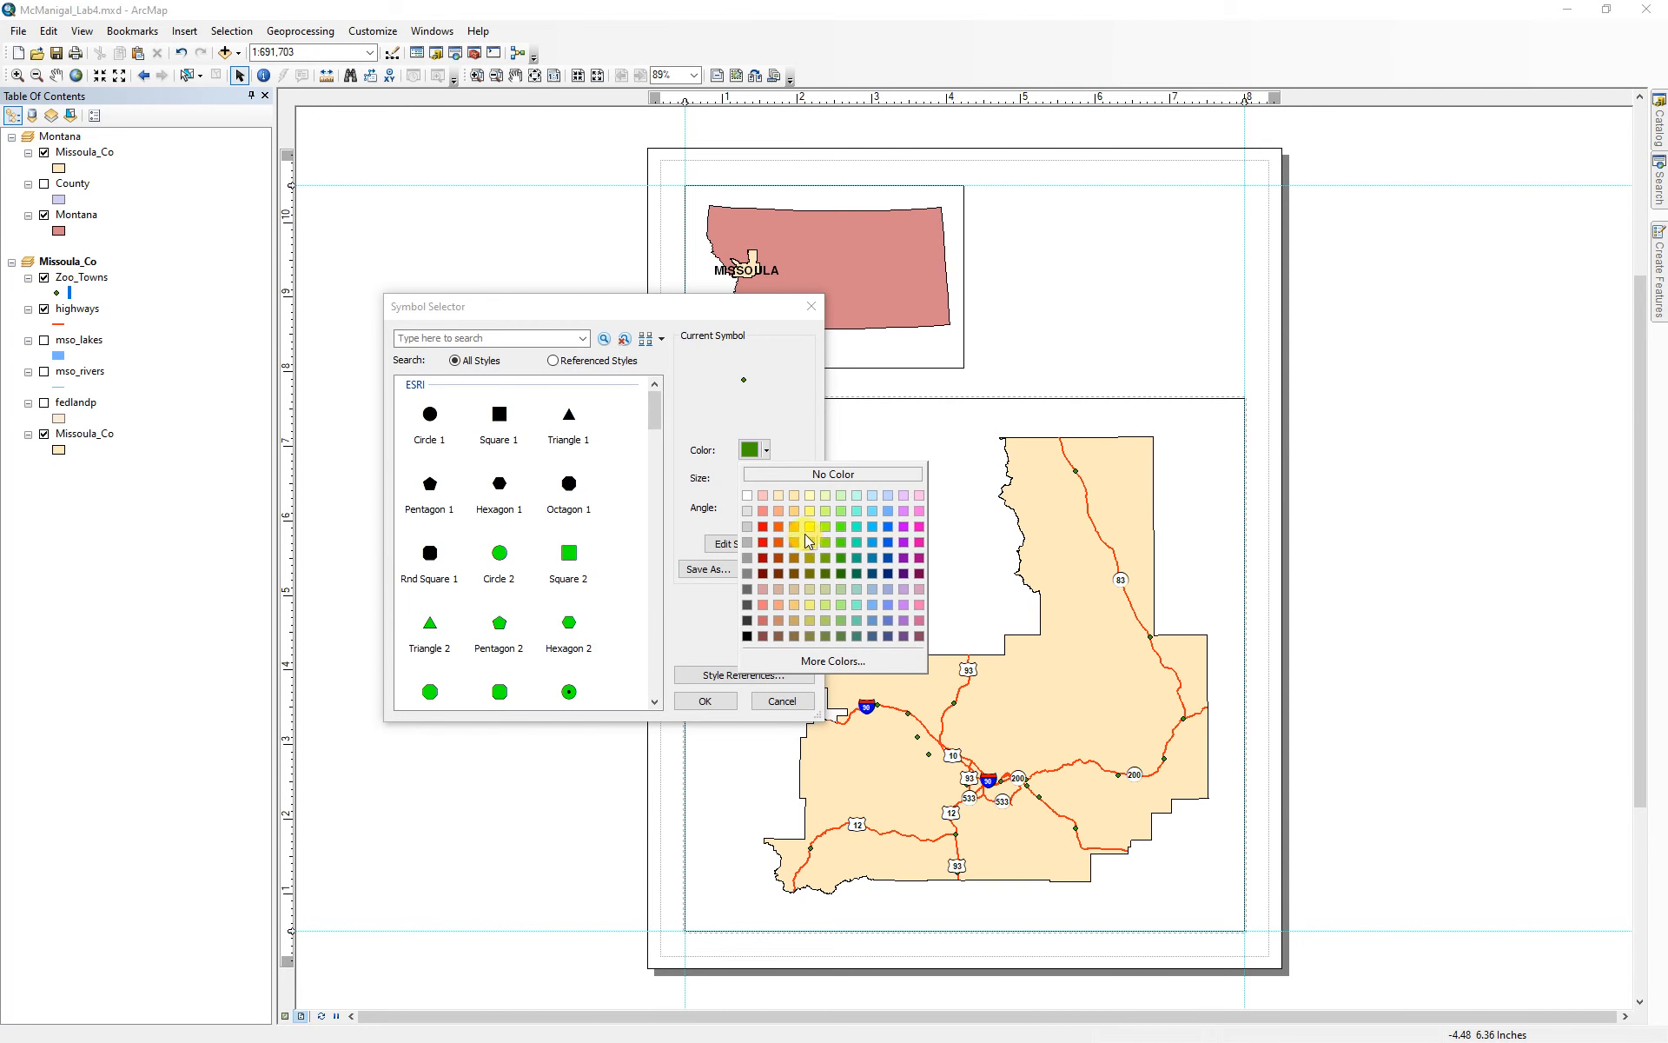
click(794, 540)
click(779, 474)
click(780, 475)
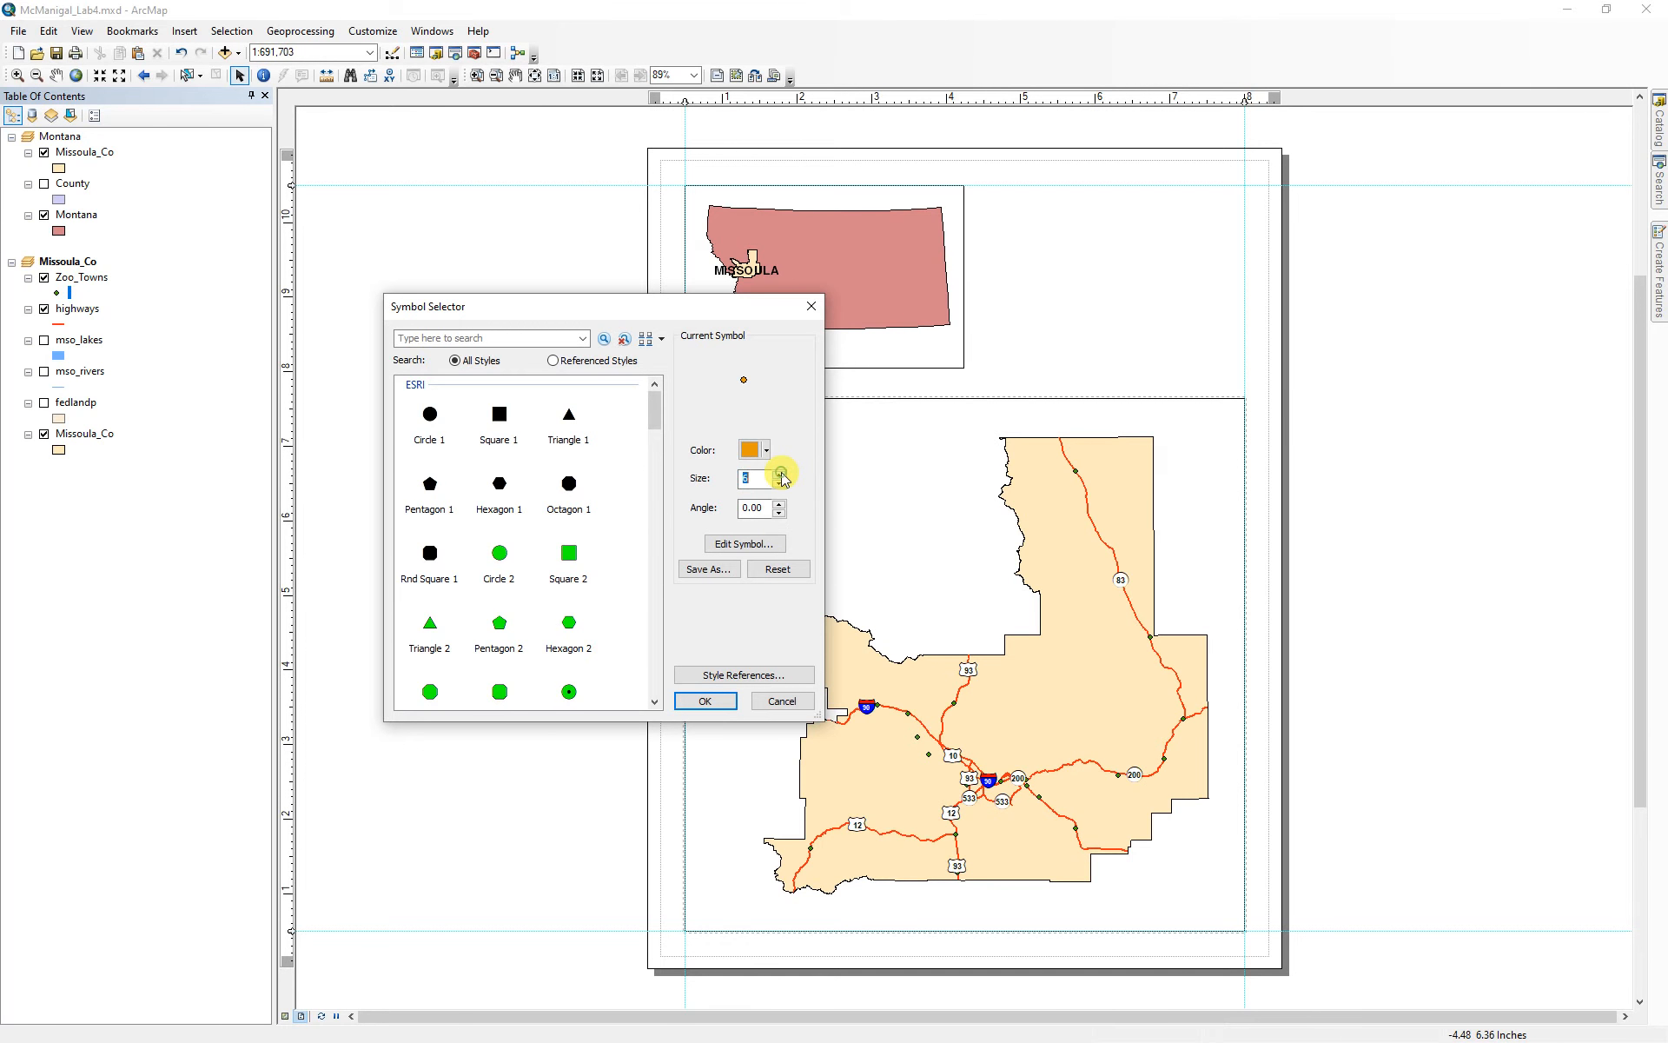
click(705, 699)
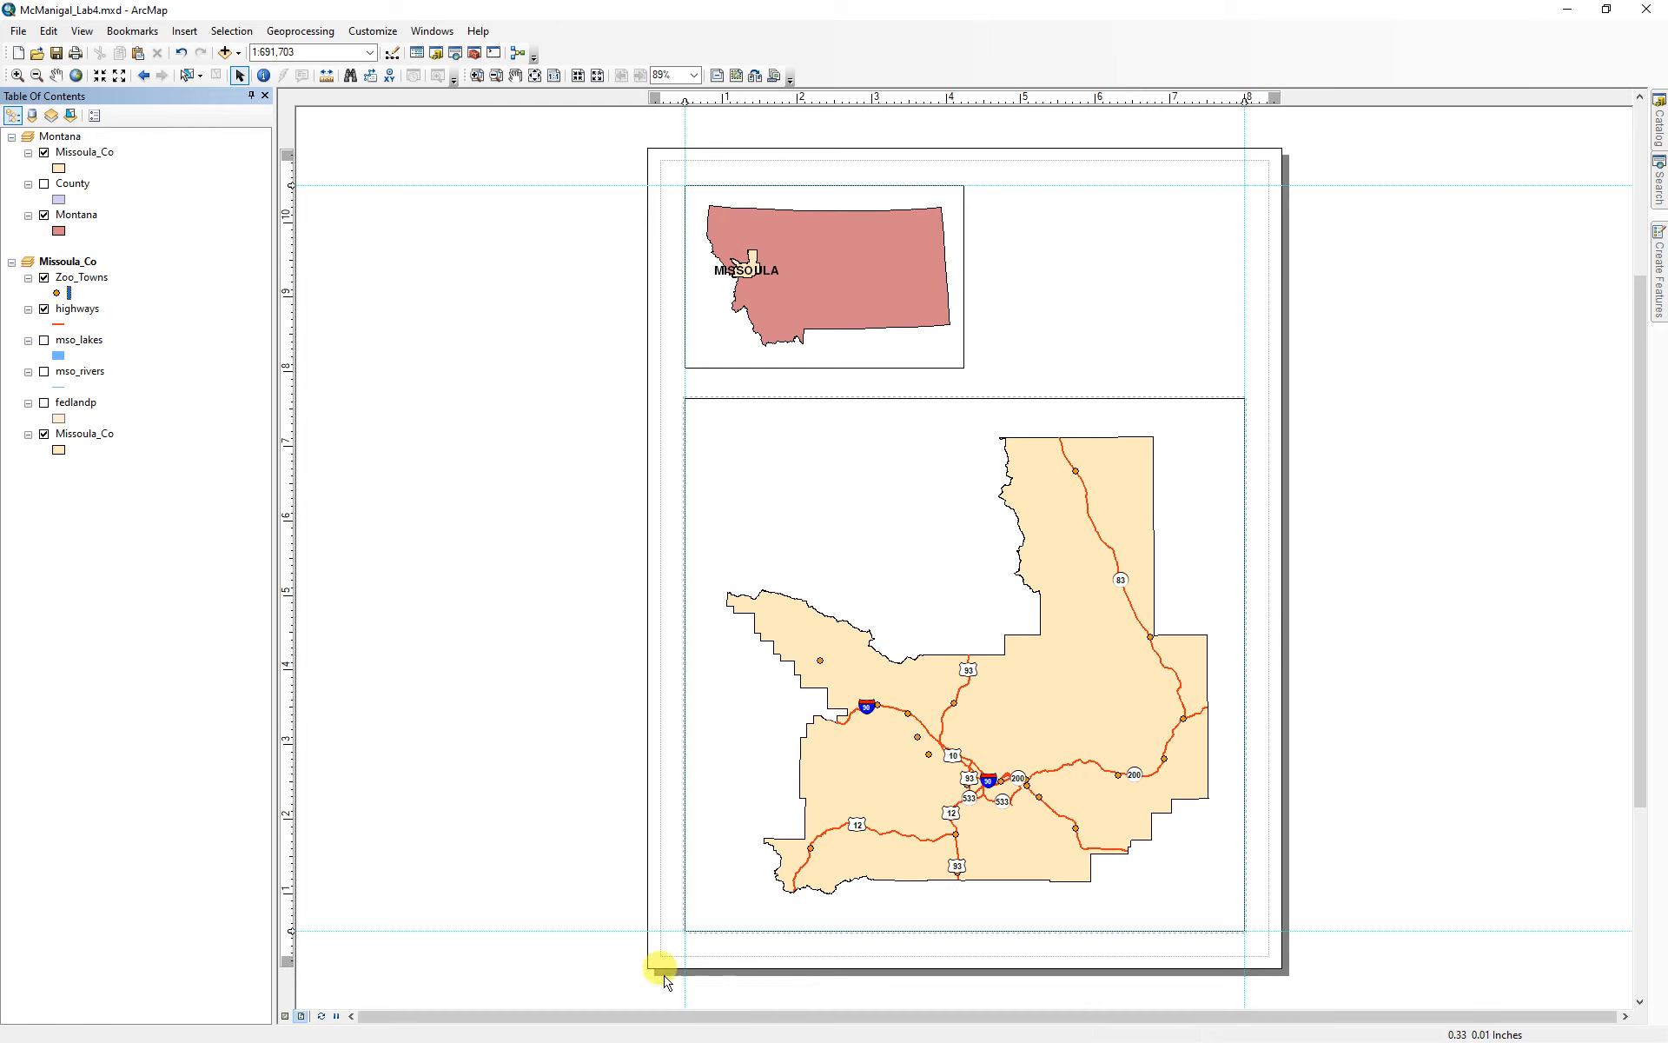
- Give the Zoo_Towns layer the definition query Pop_2010 >= 1000 and apply it to the map
double_click(83, 279)
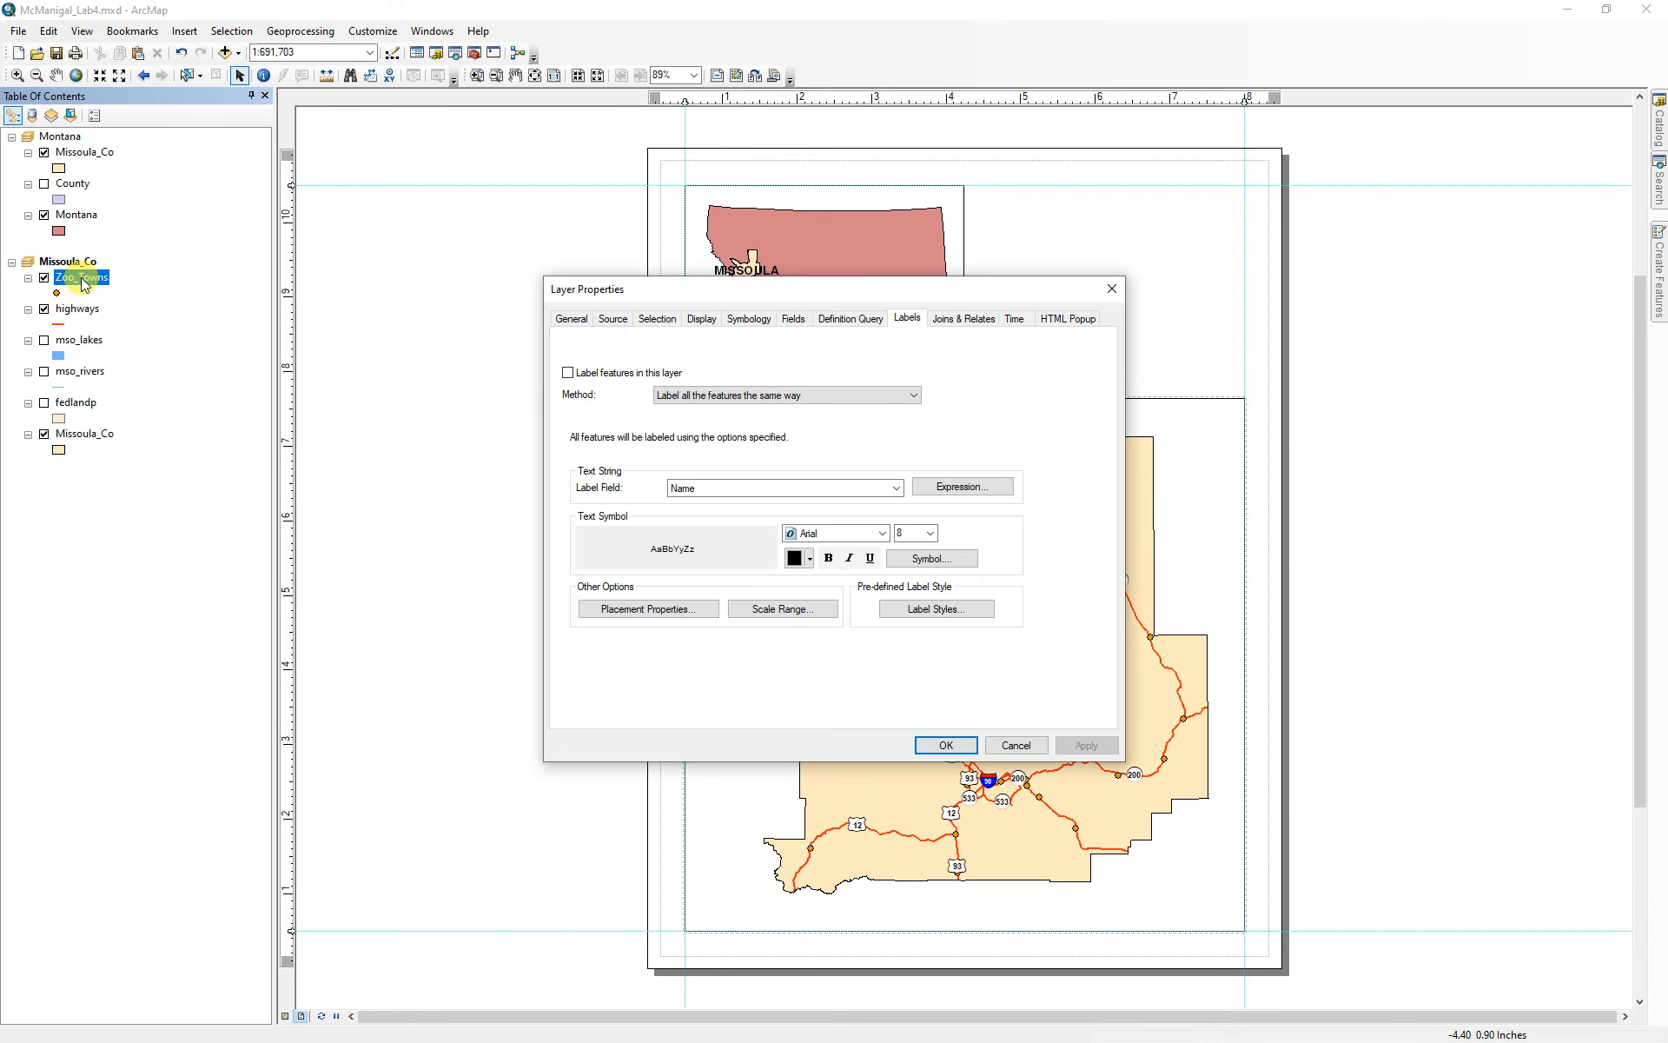
click(840, 322)
click(637, 529)
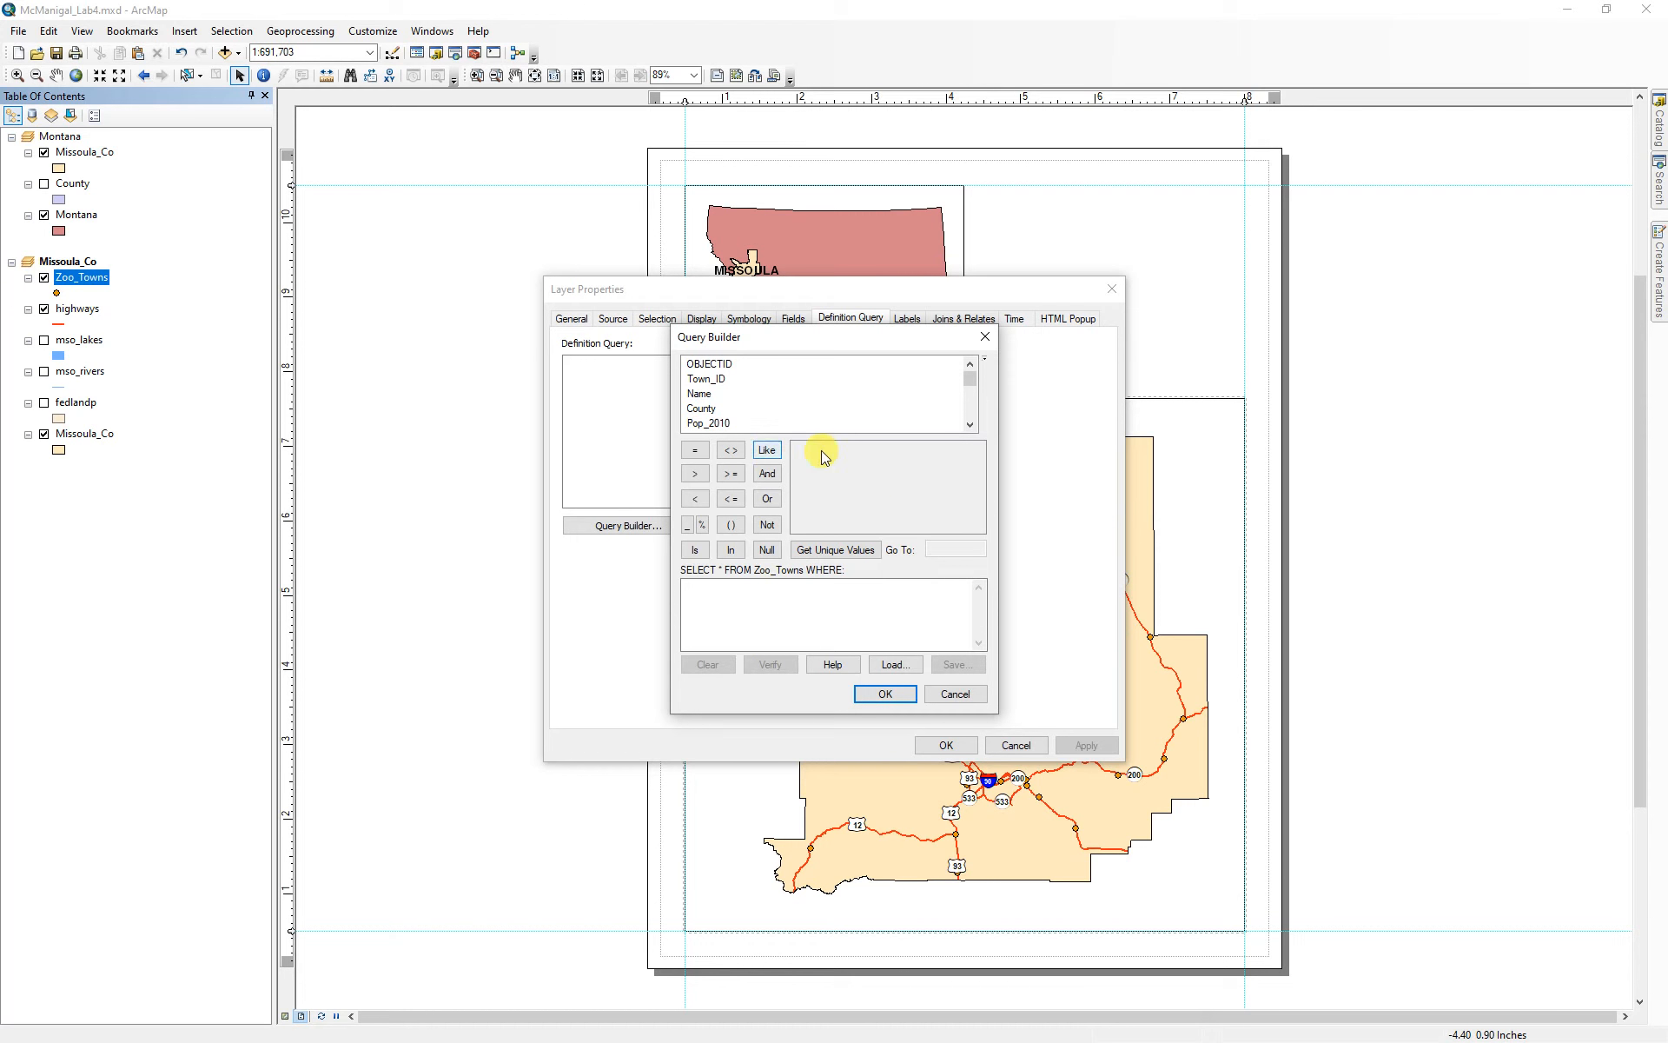
double_click(709, 424)
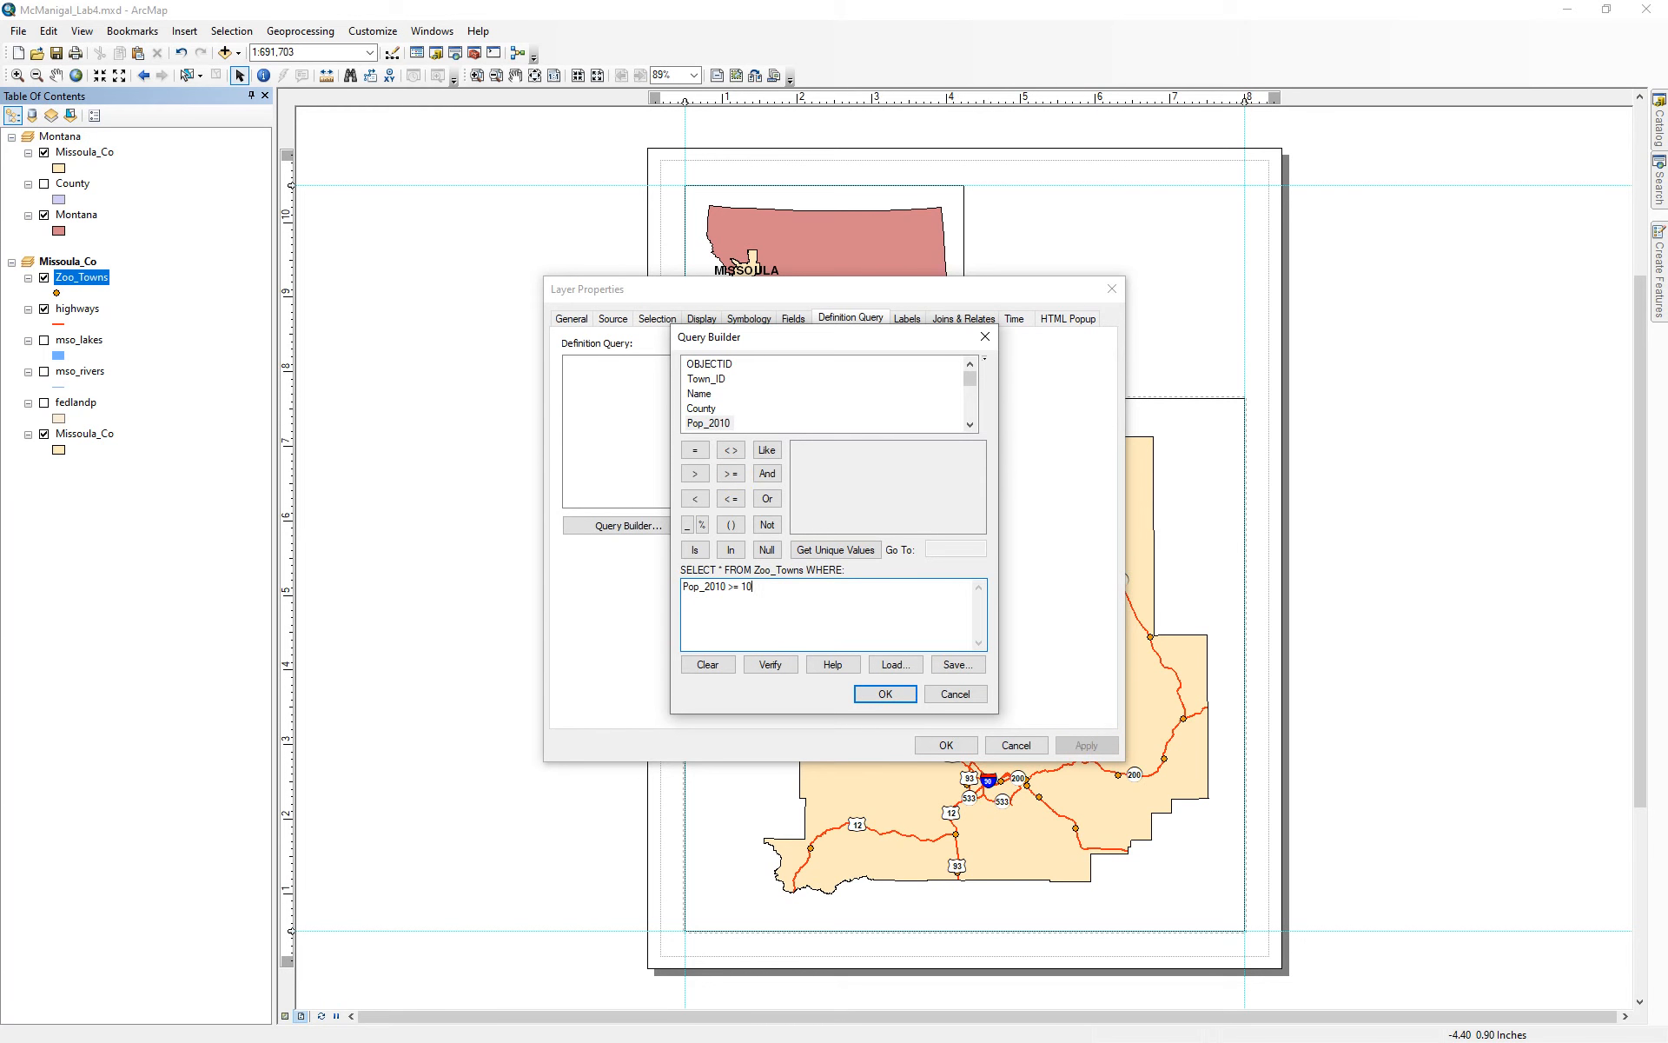
drag(816, 337, 582, 320)
click(649, 678)
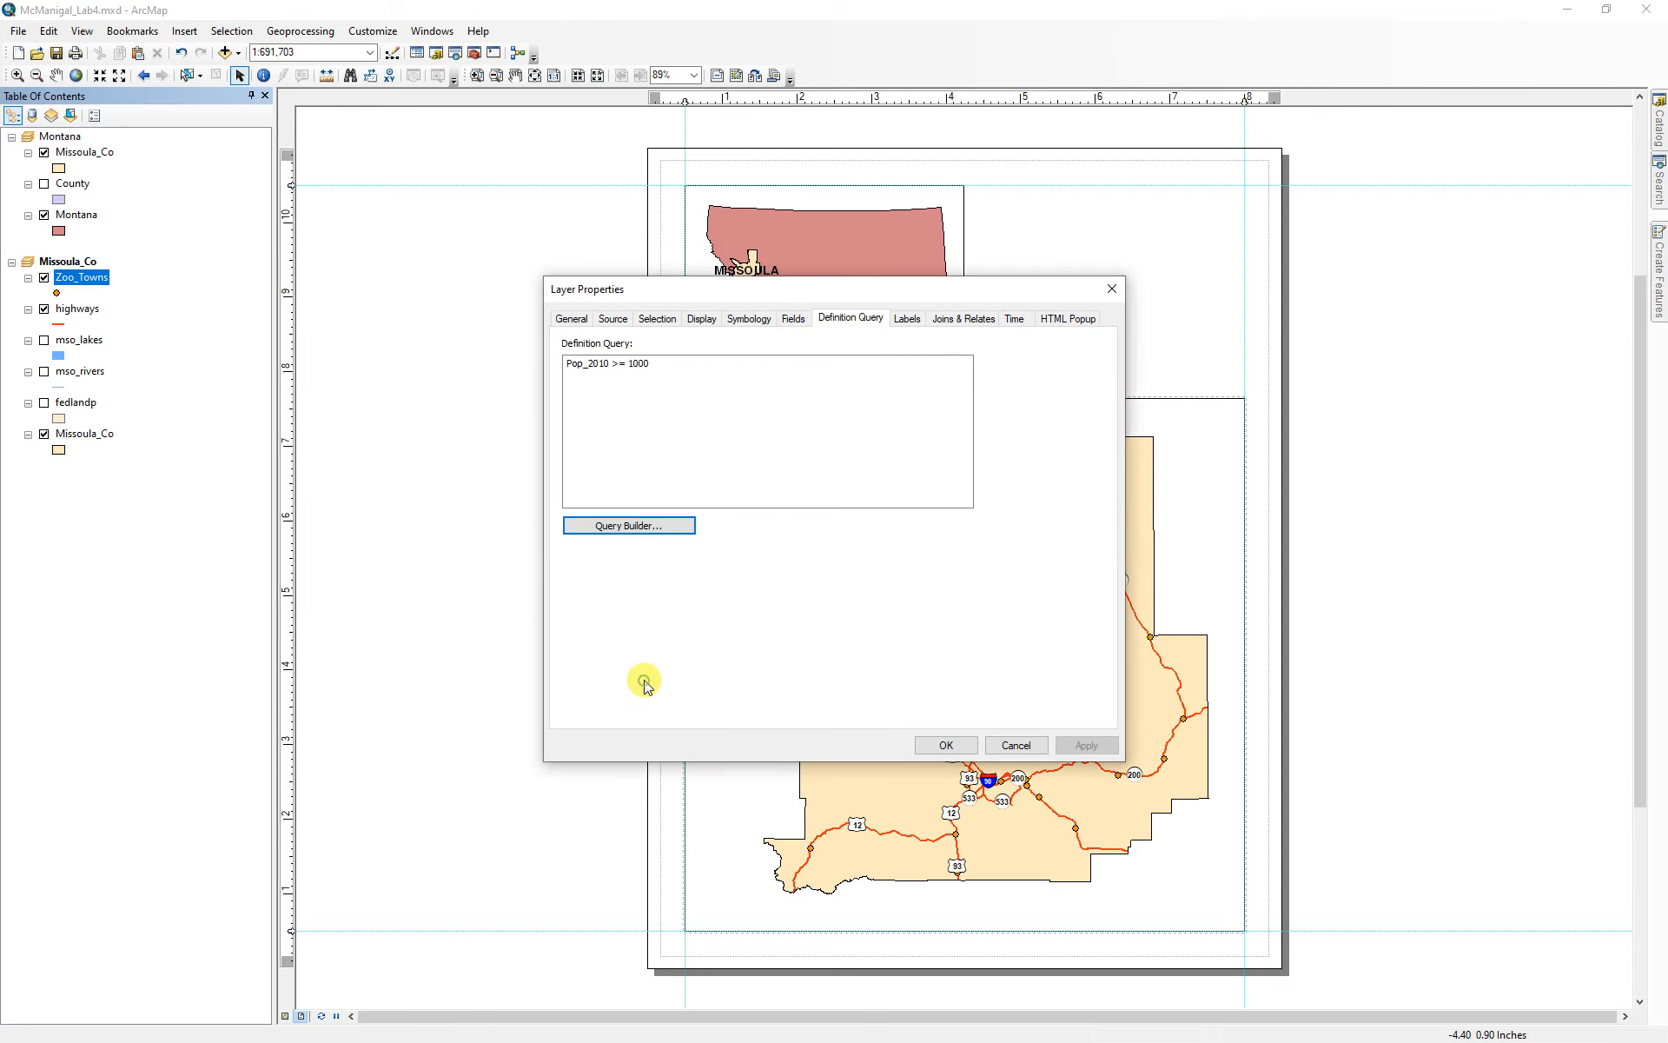
drag(843, 295, 259, 274)
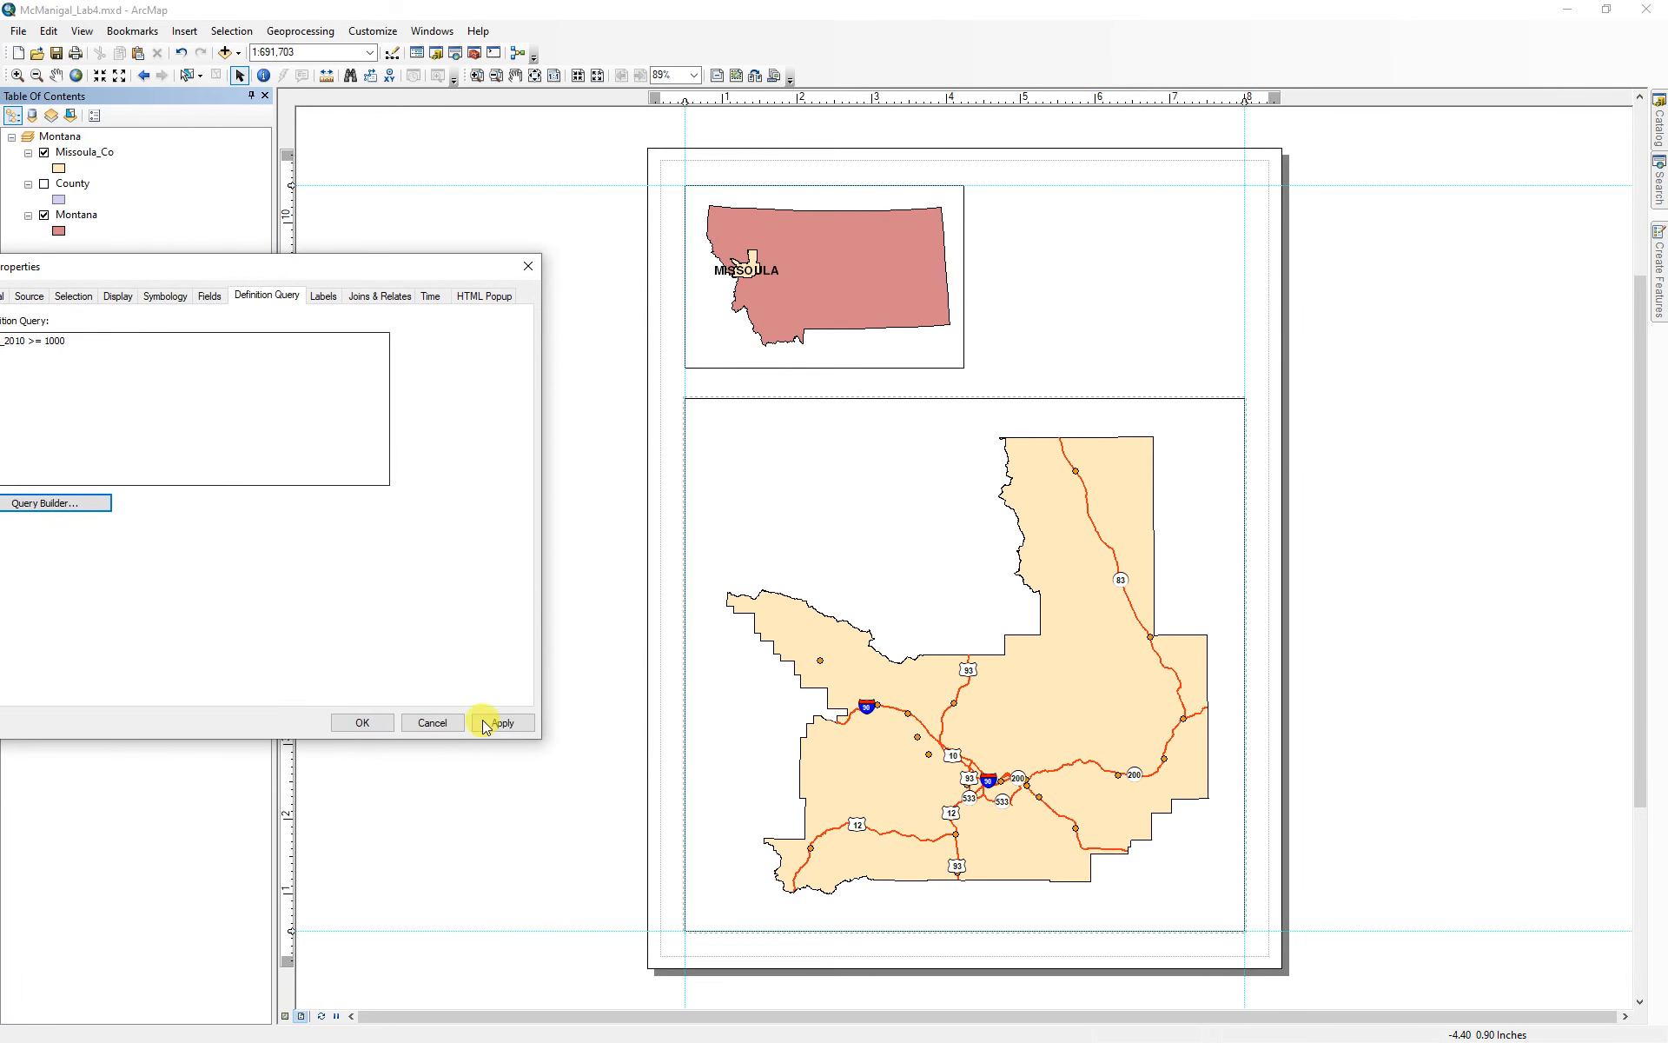
click(512, 722)
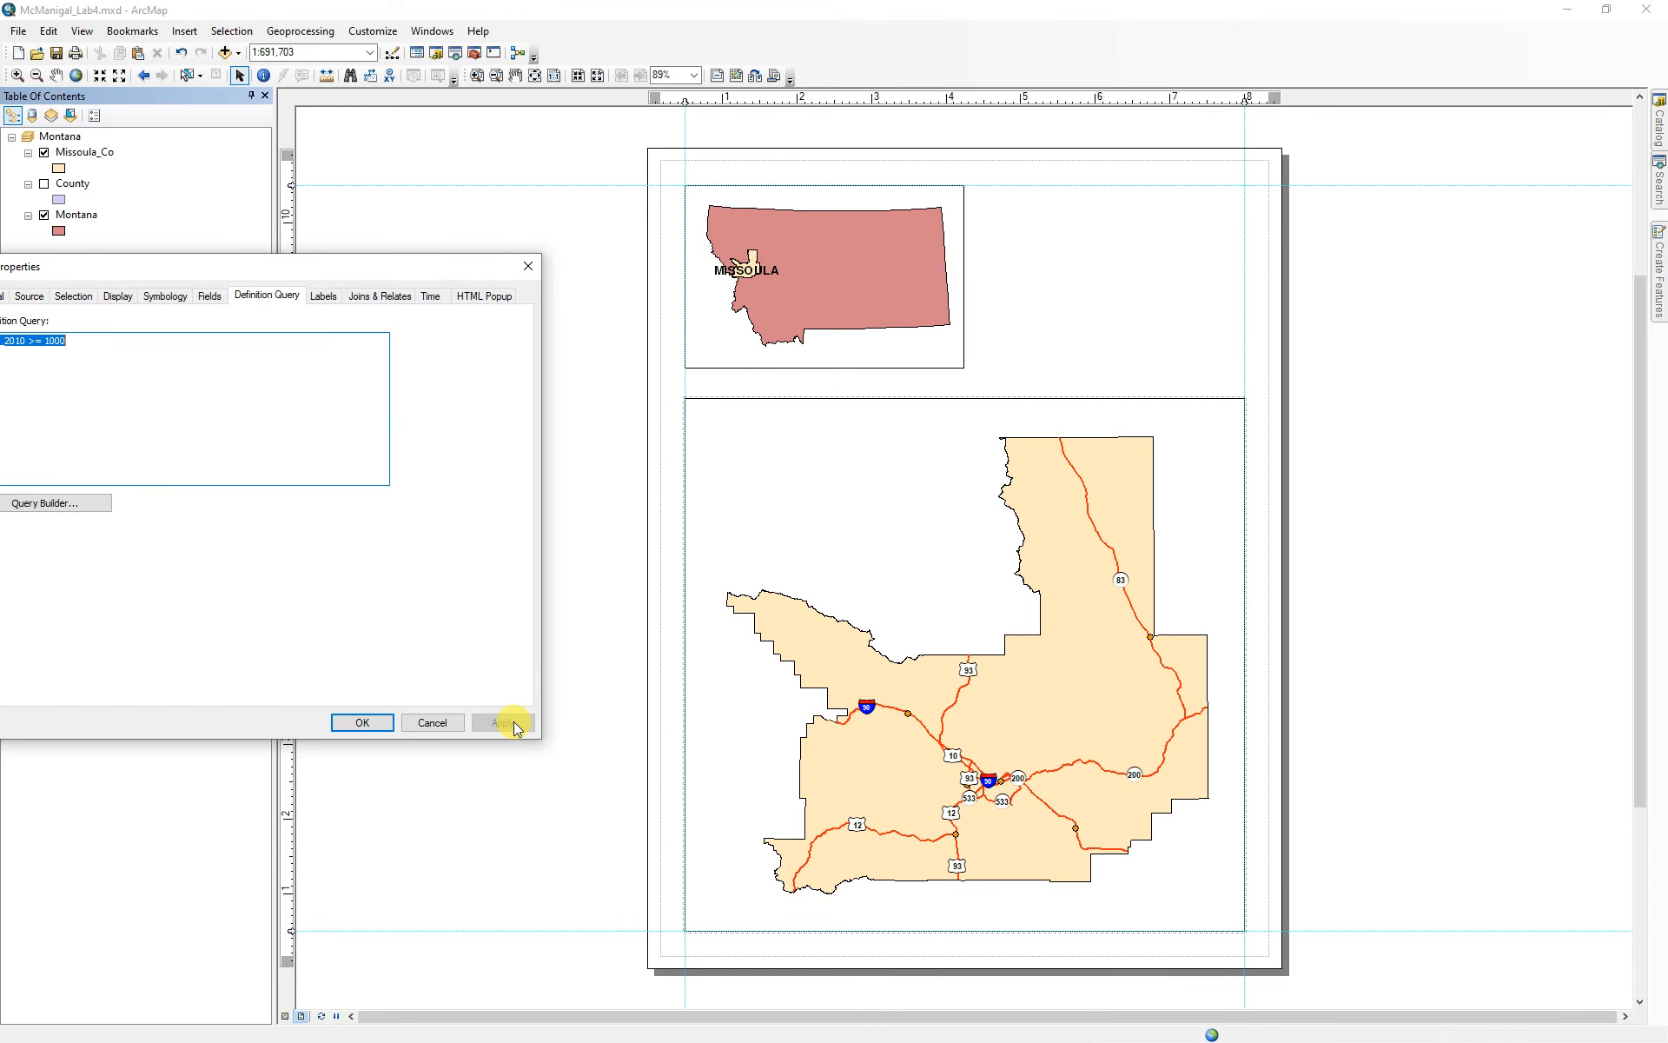
- Turn on labels for the Zoo_Towns layer using the Name field and apply them to the map
drag(365, 265, 455, 262)
click(414, 294)
click(75, 316)
click(589, 720)
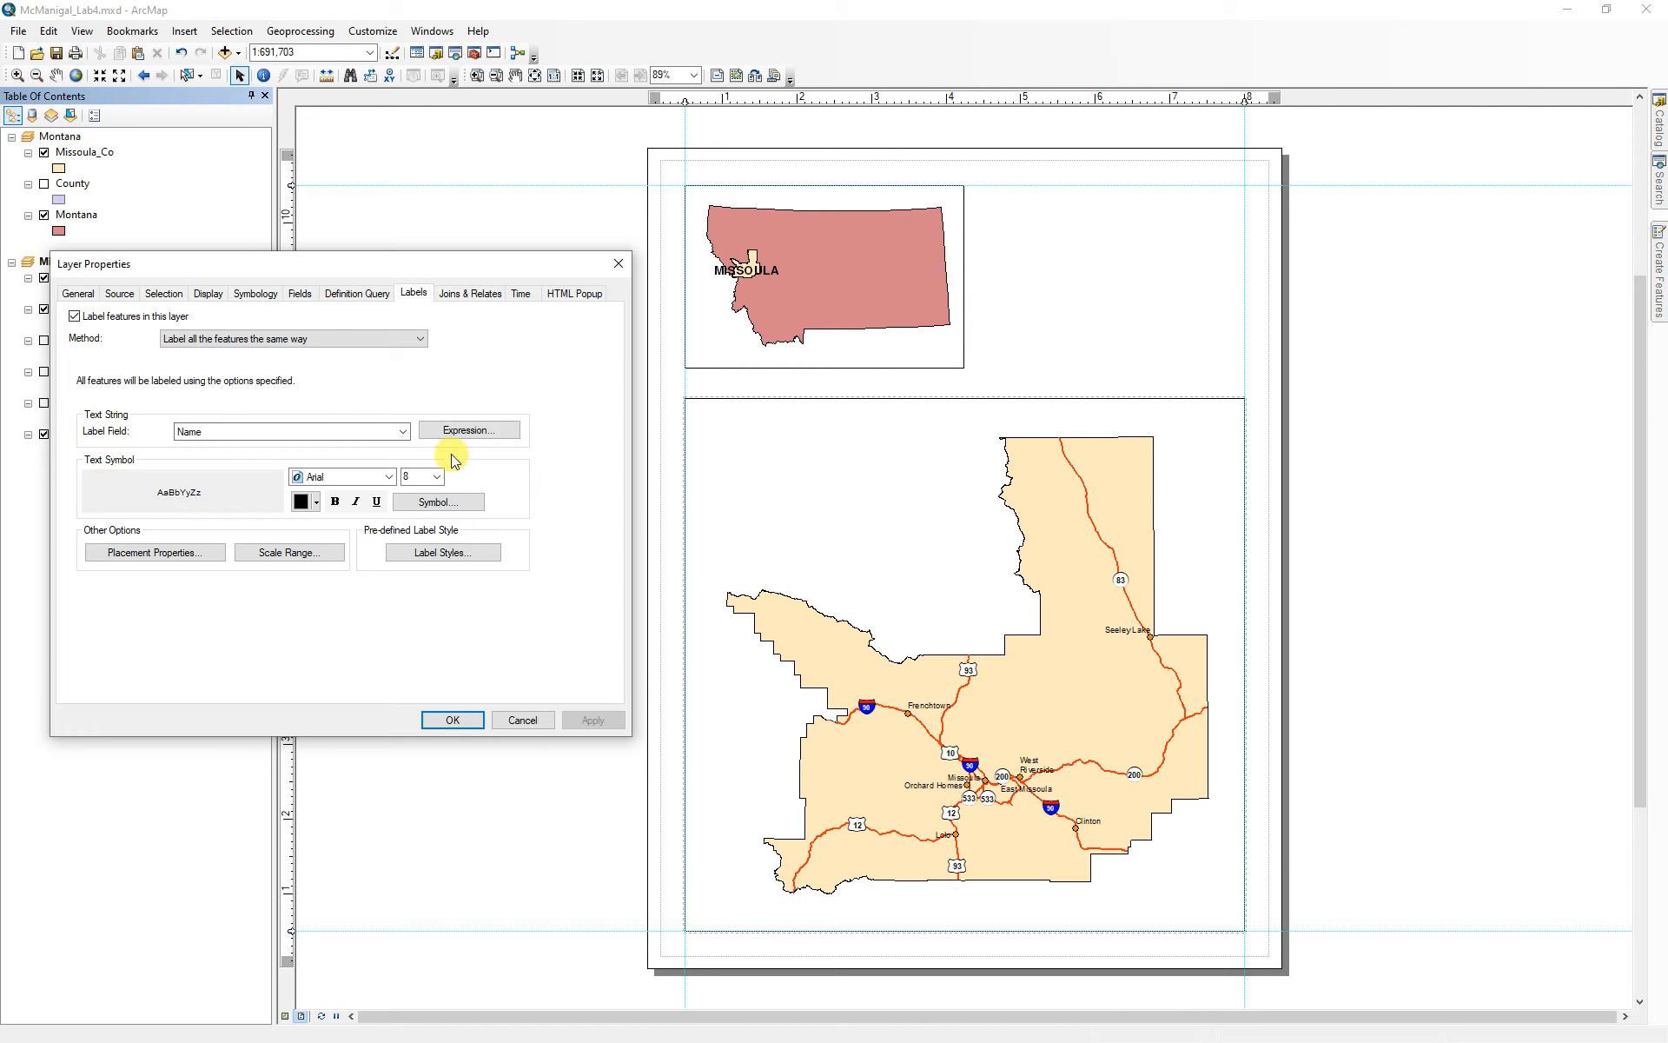
- Format the town labels as bold Helvetica LT Std at size 9 and apply the changes
click(387, 477)
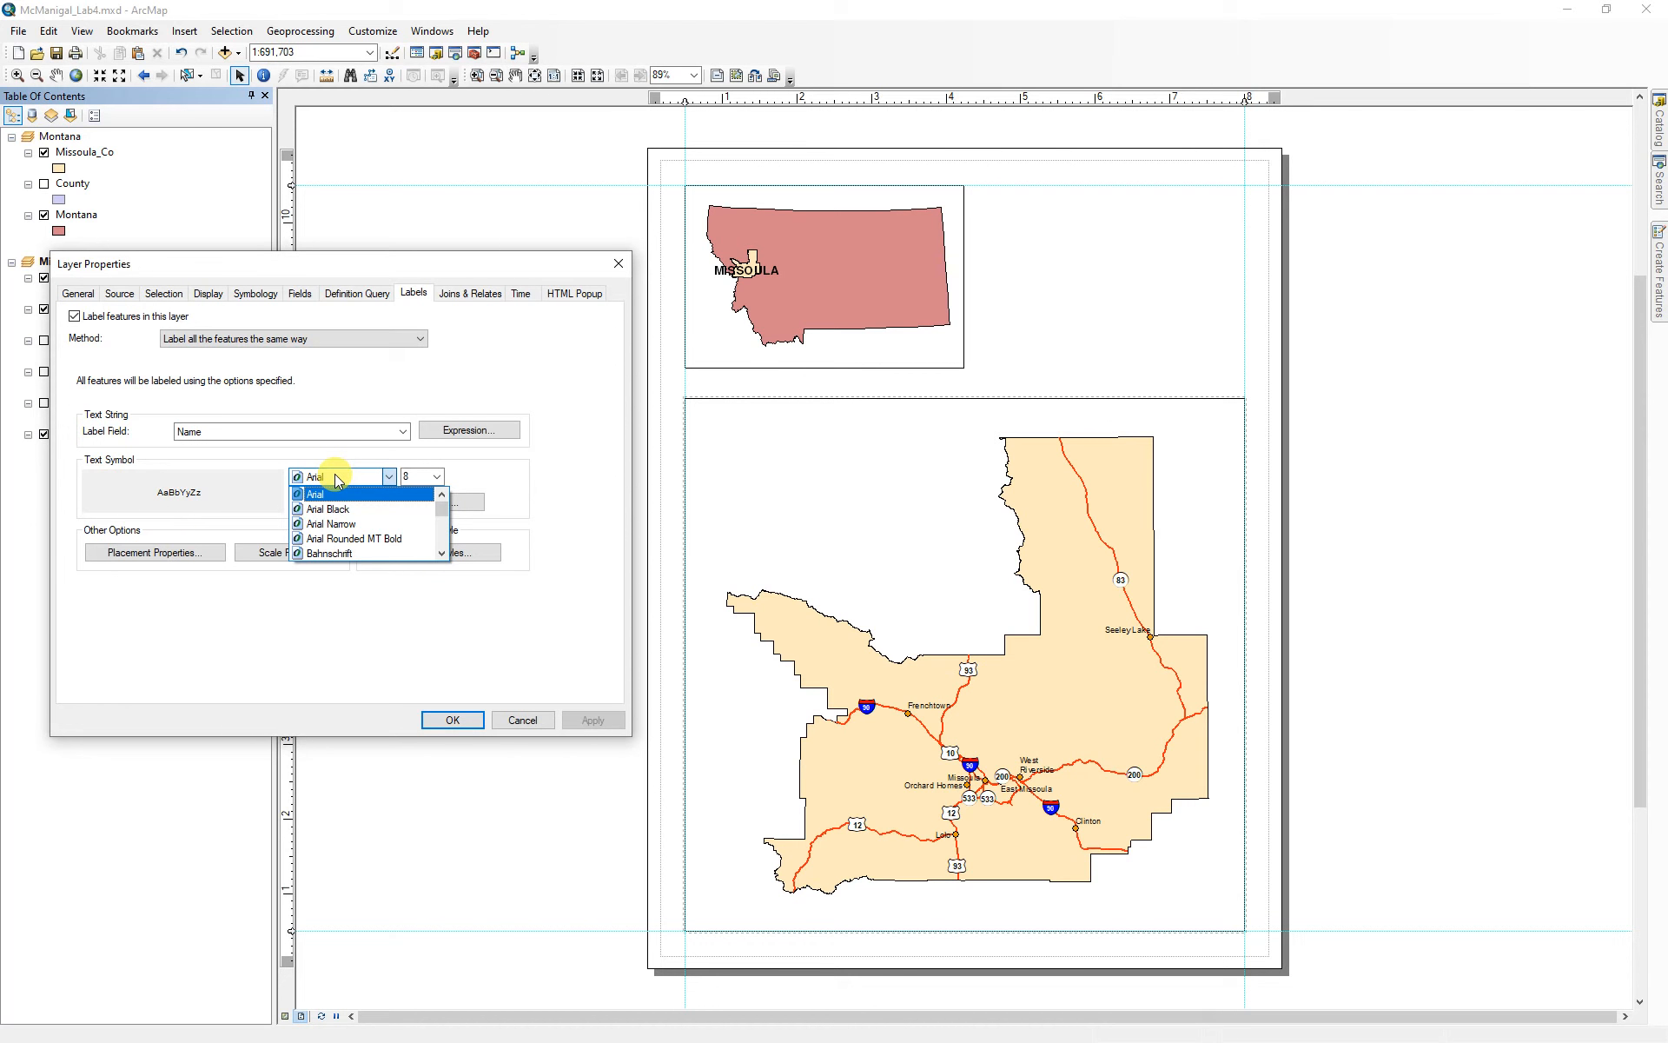
text(Helvetica LT Std)
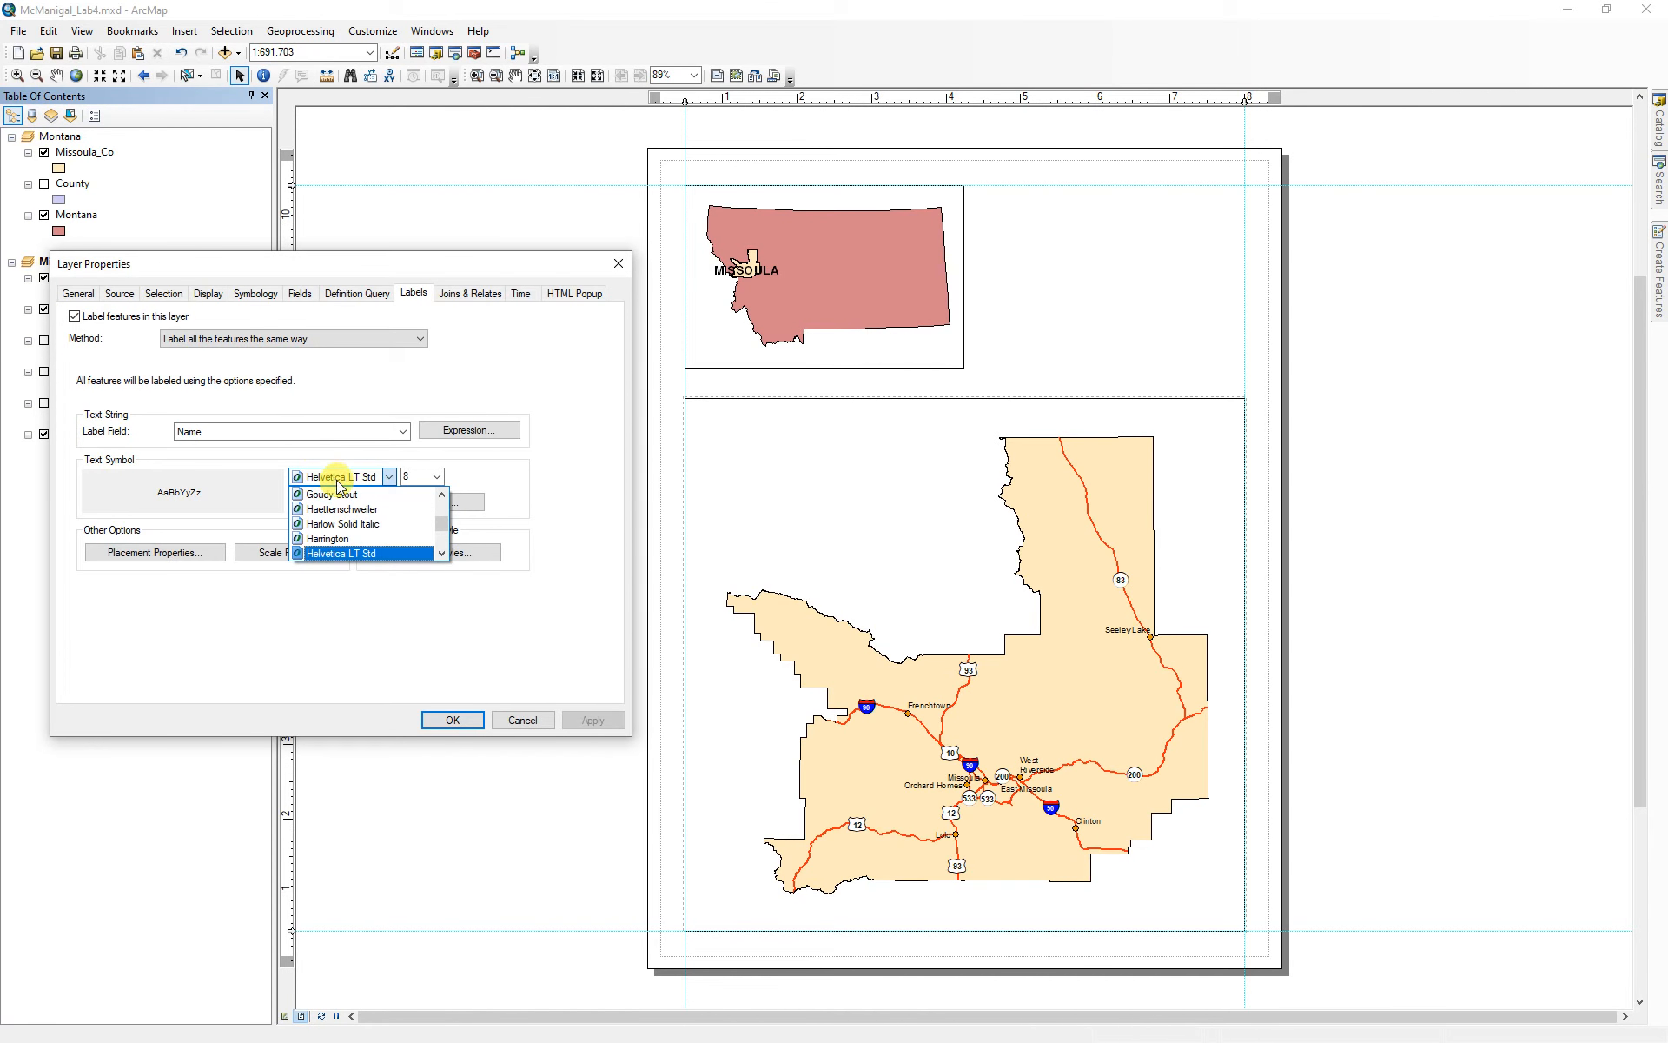
key(Return)
click(414, 477)
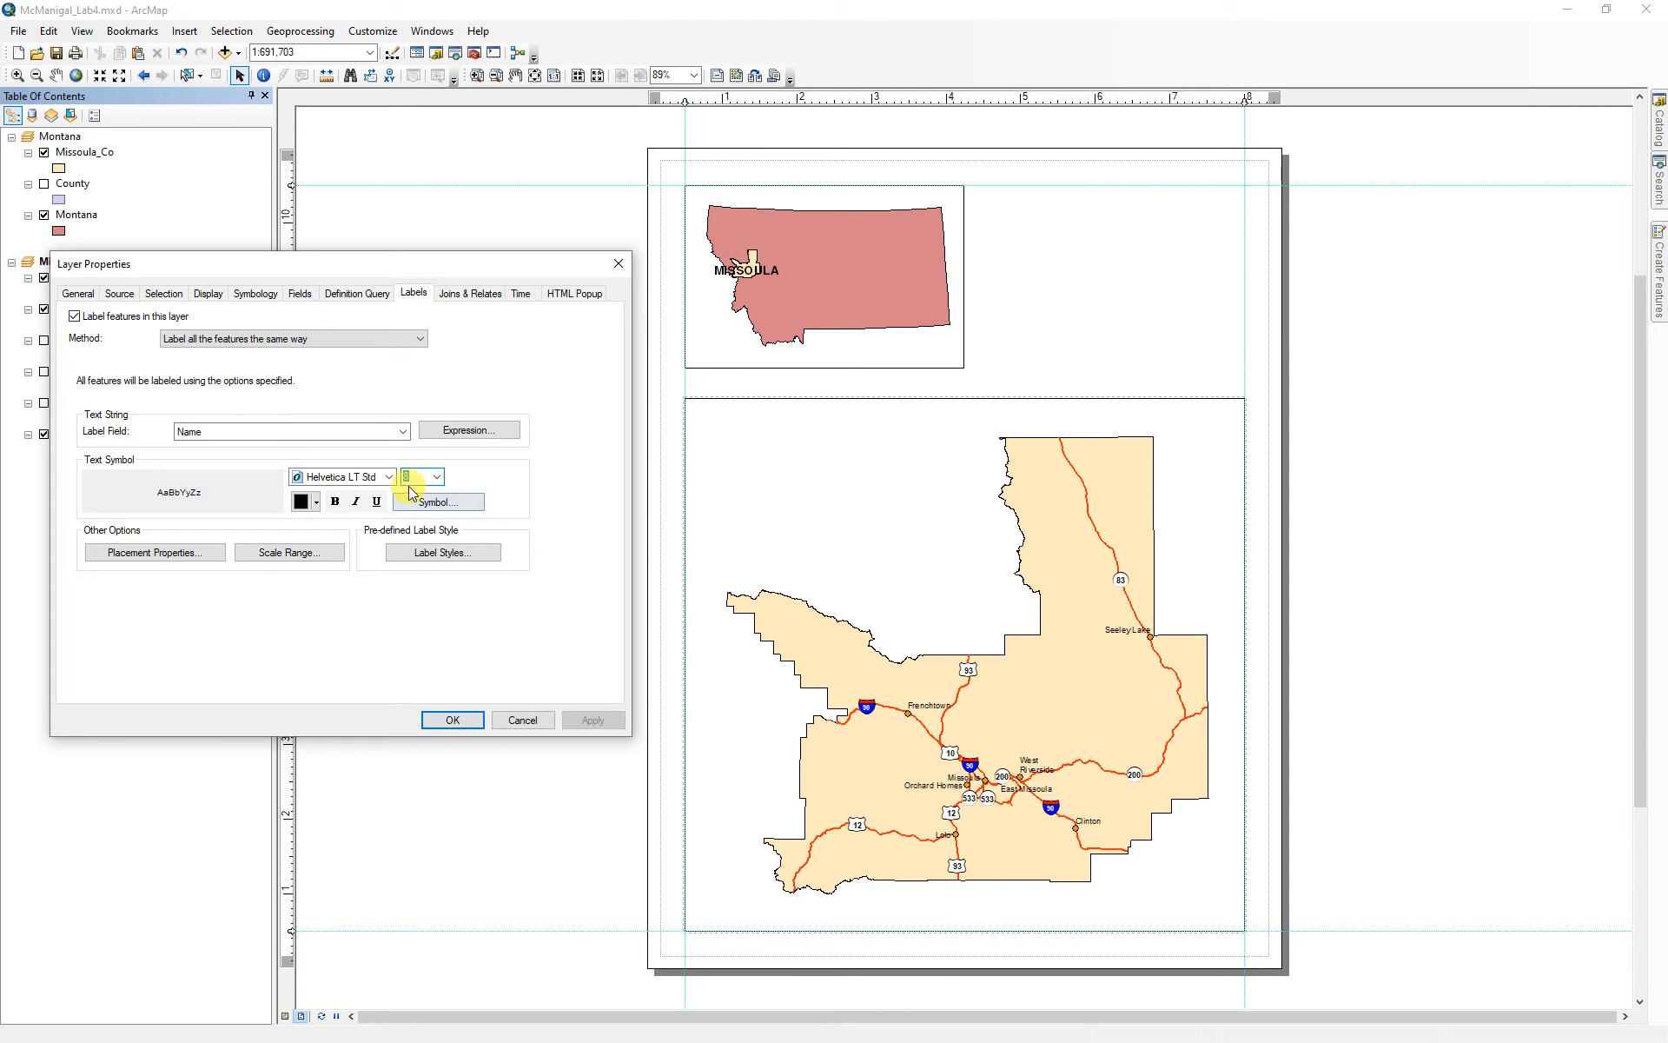
click(437, 478)
click(410, 504)
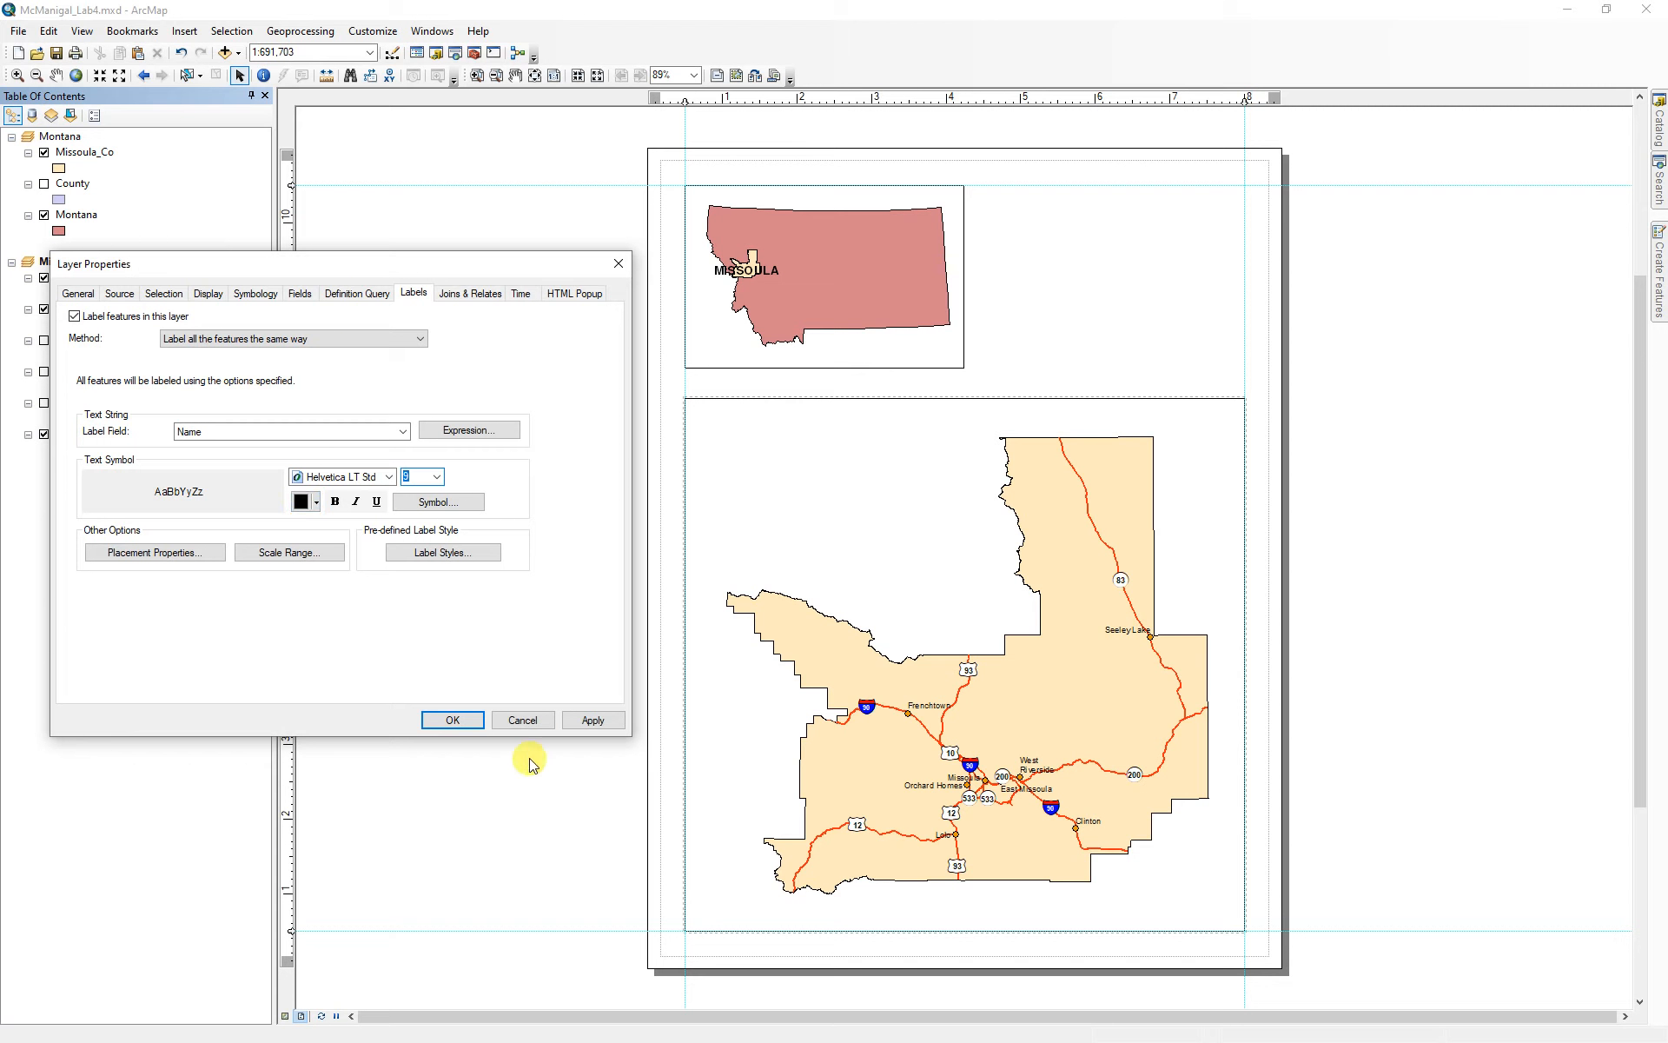
click(589, 721)
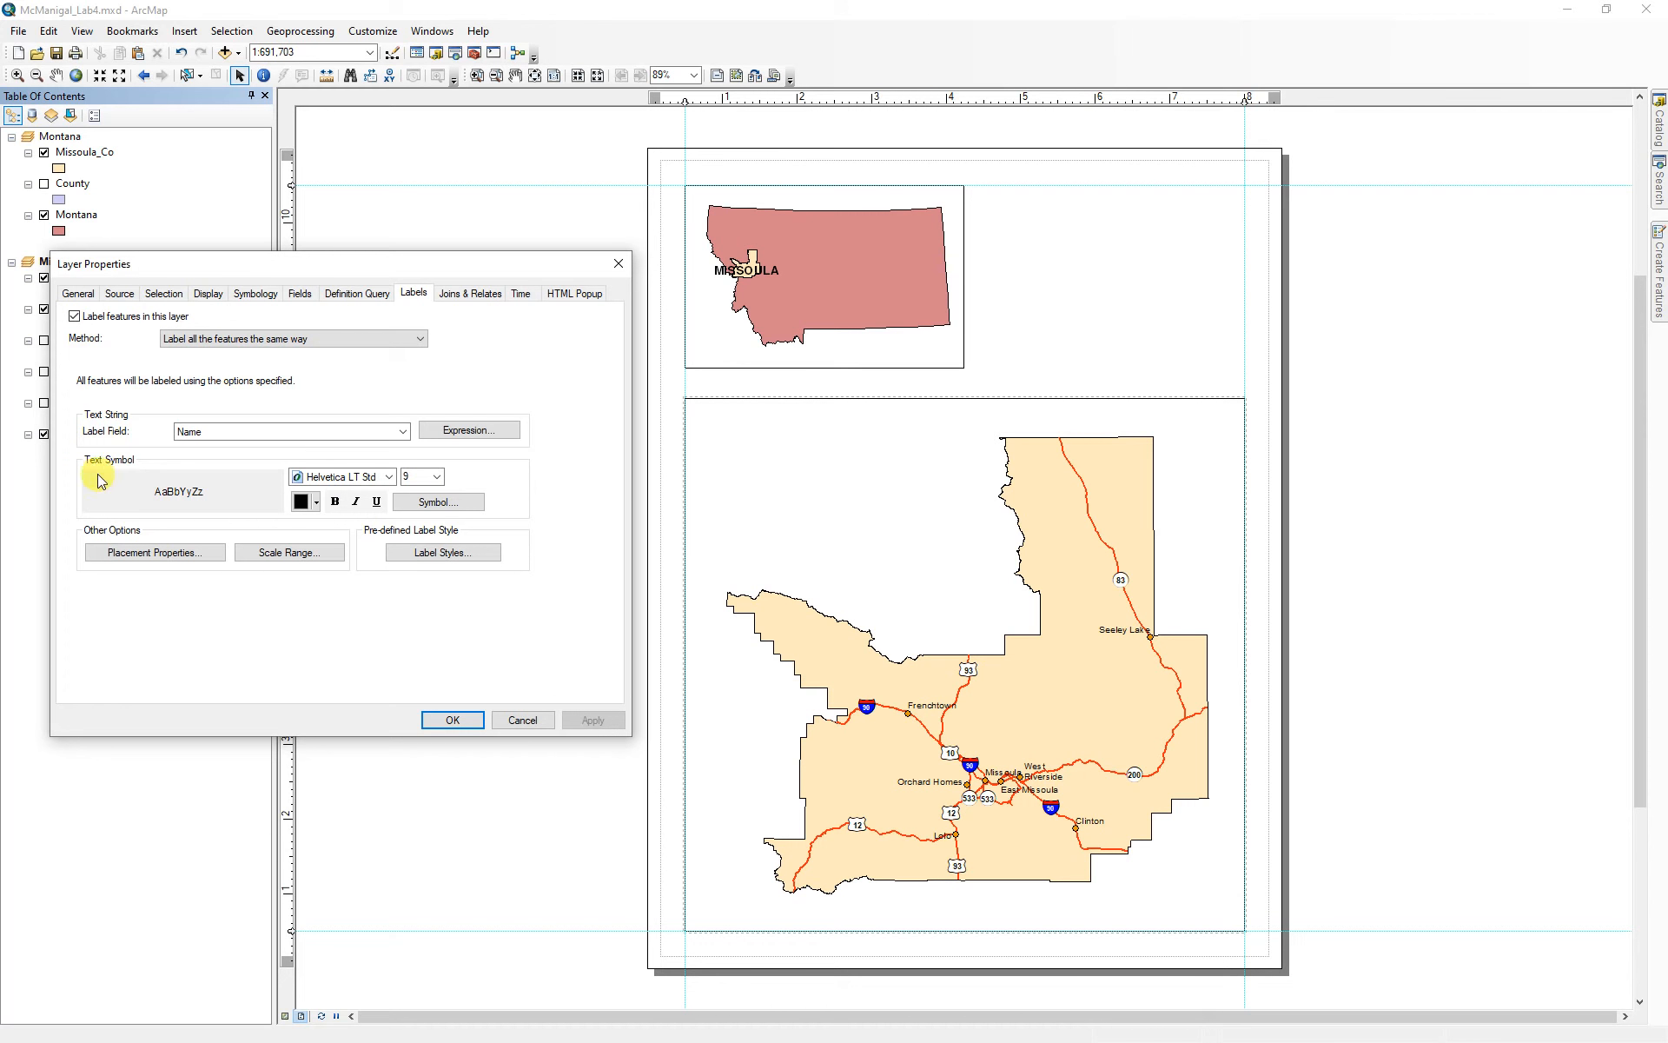
click(334, 501)
click(600, 726)
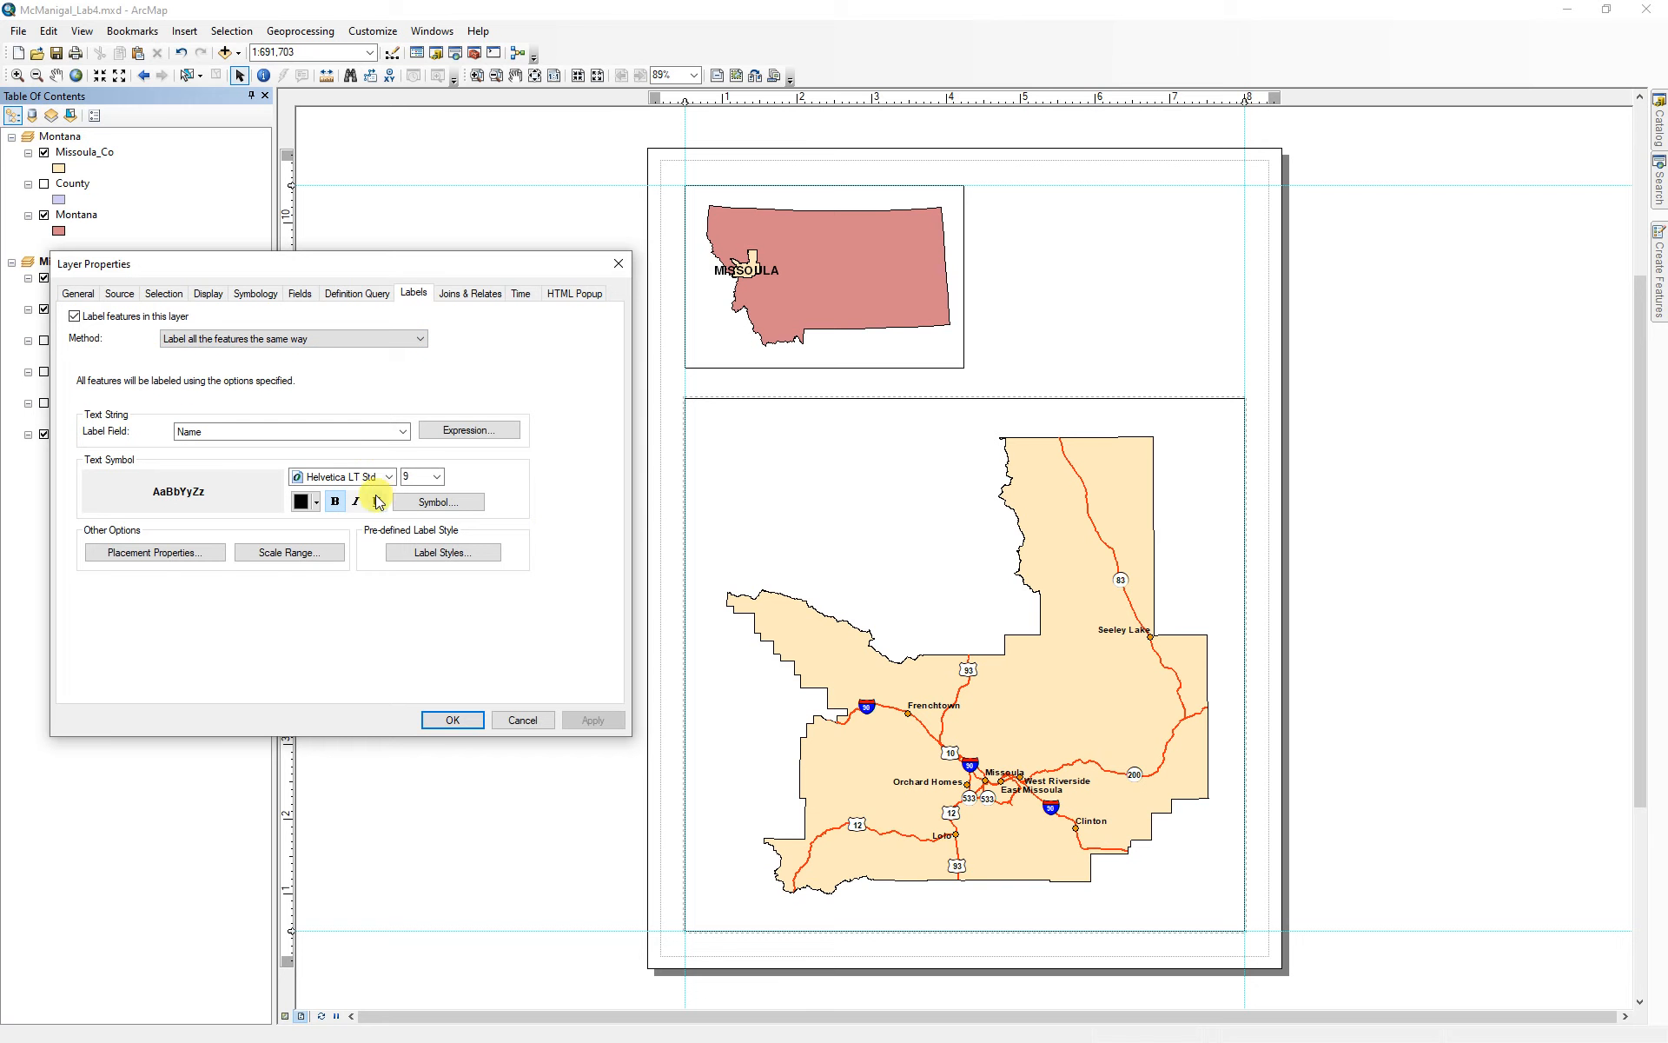
- Switch the Zoo_Towns labeling method to defining classes of features labeled differently, and add a class named Missoula
click(269, 339)
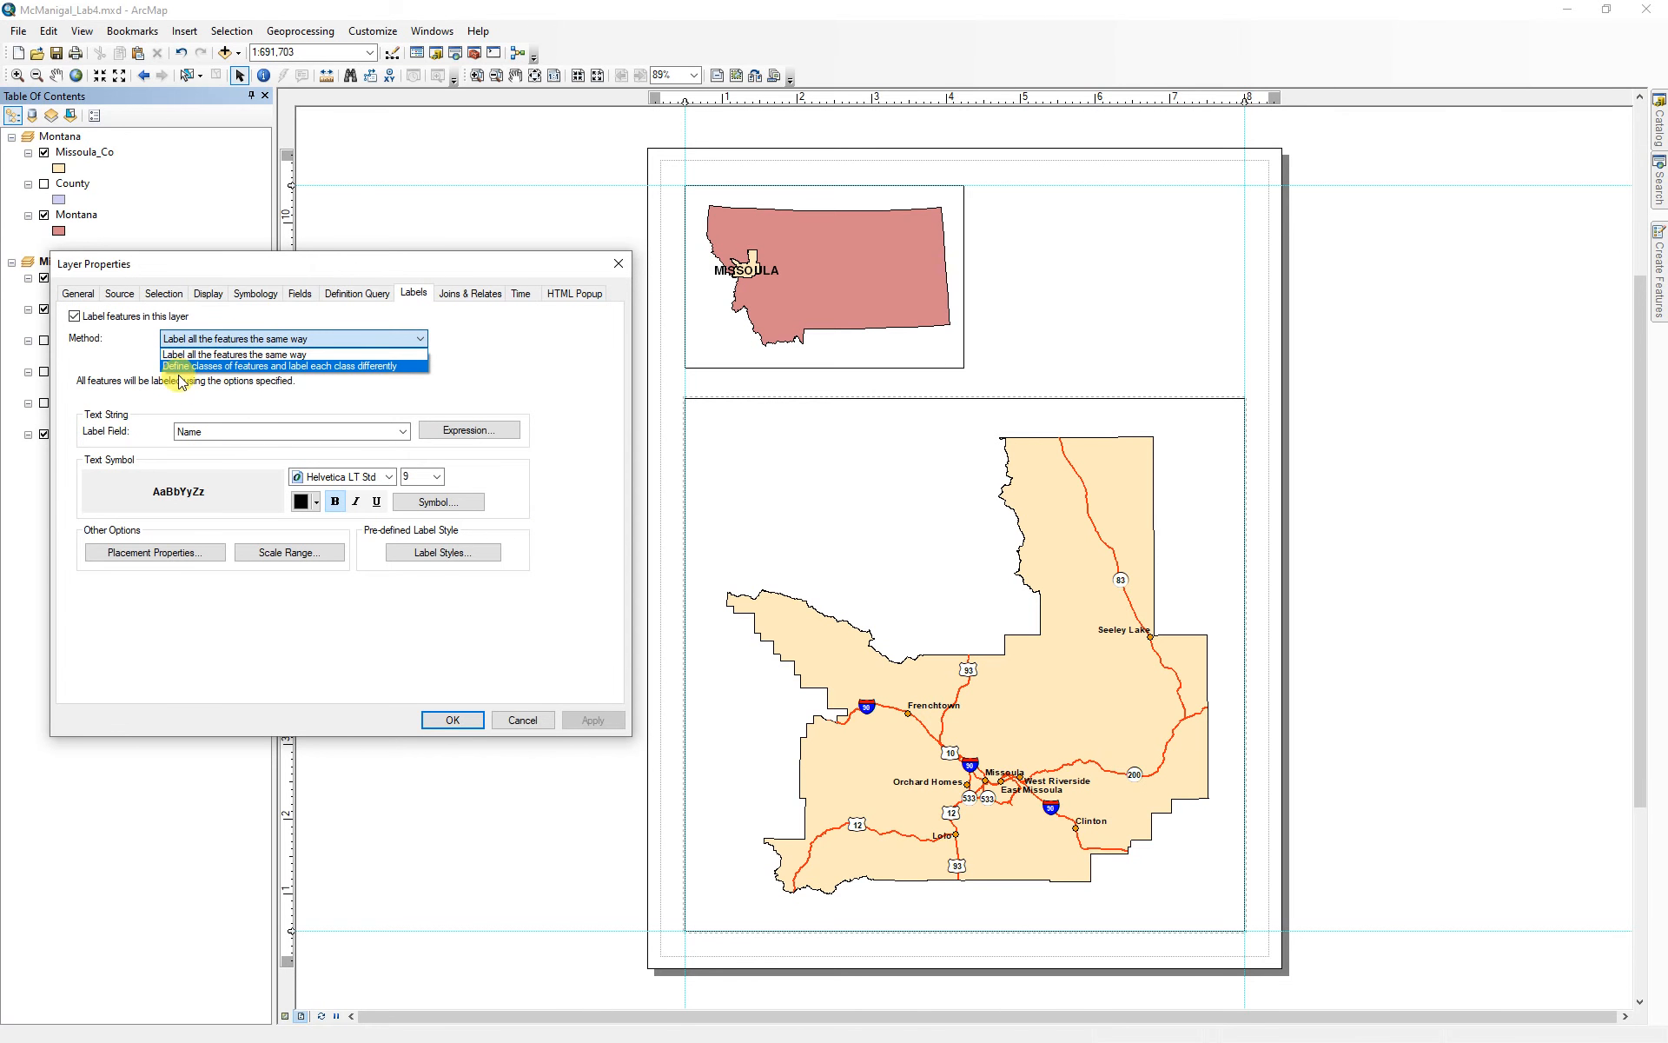
click(210, 365)
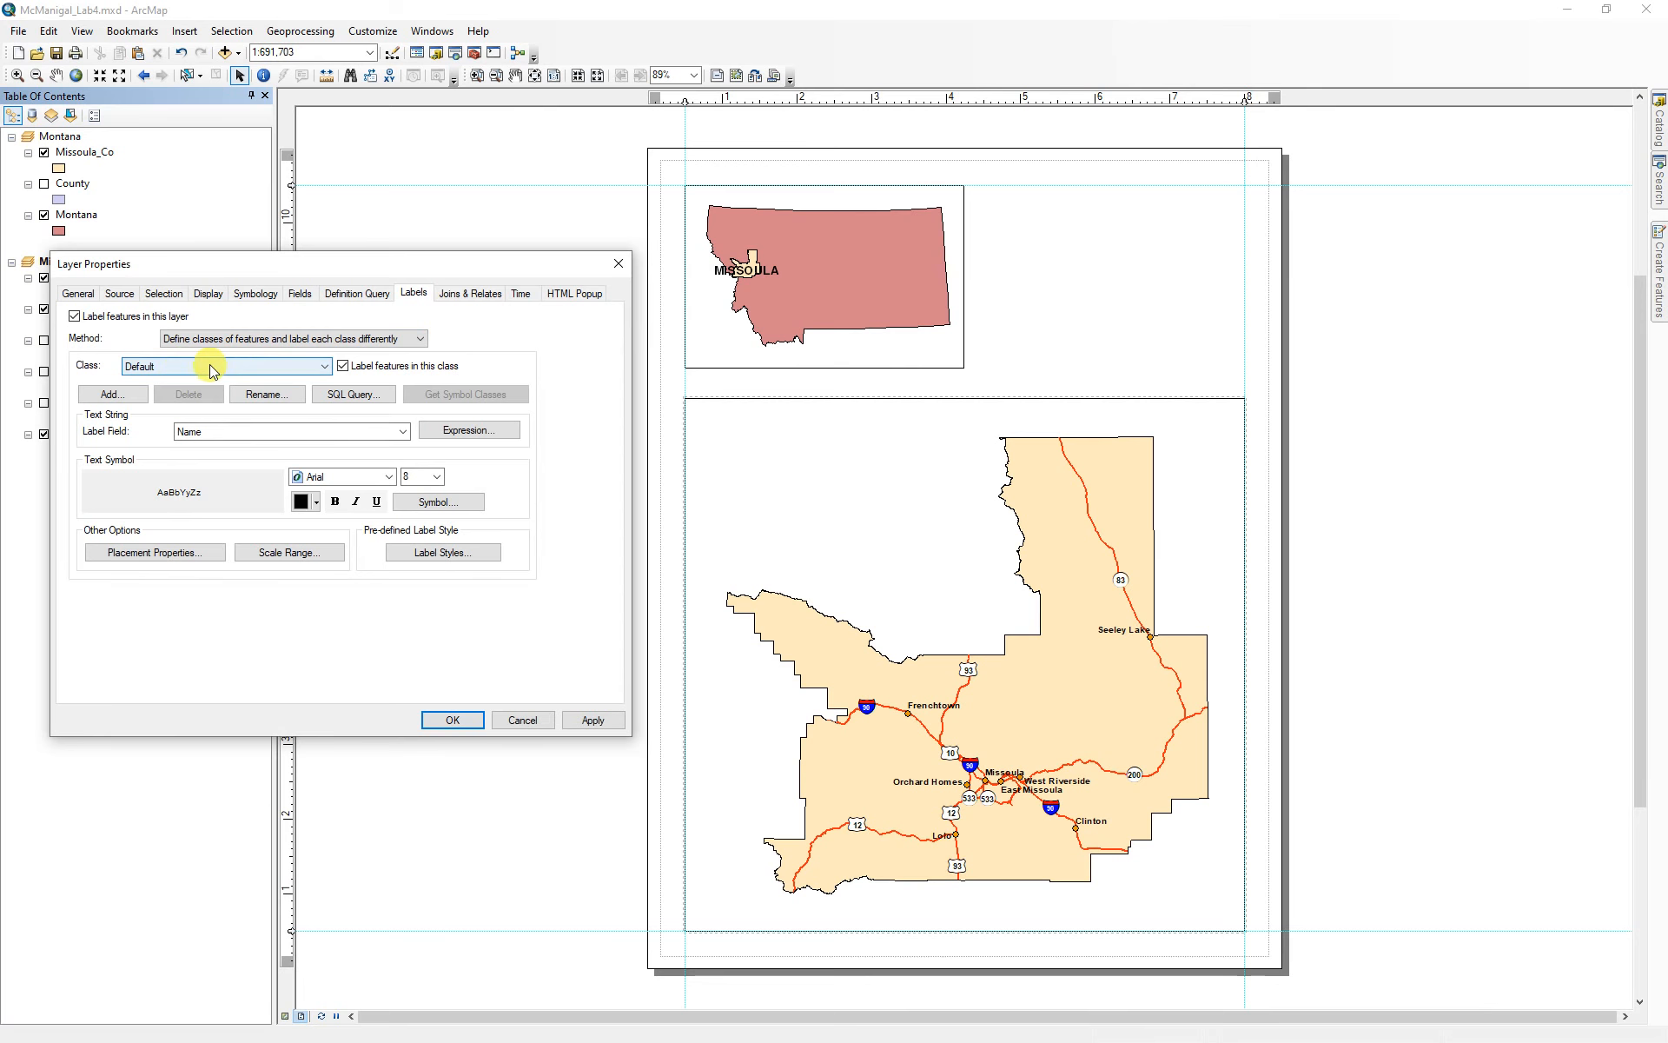
click(113, 393)
text(Missoula)
click(421, 493)
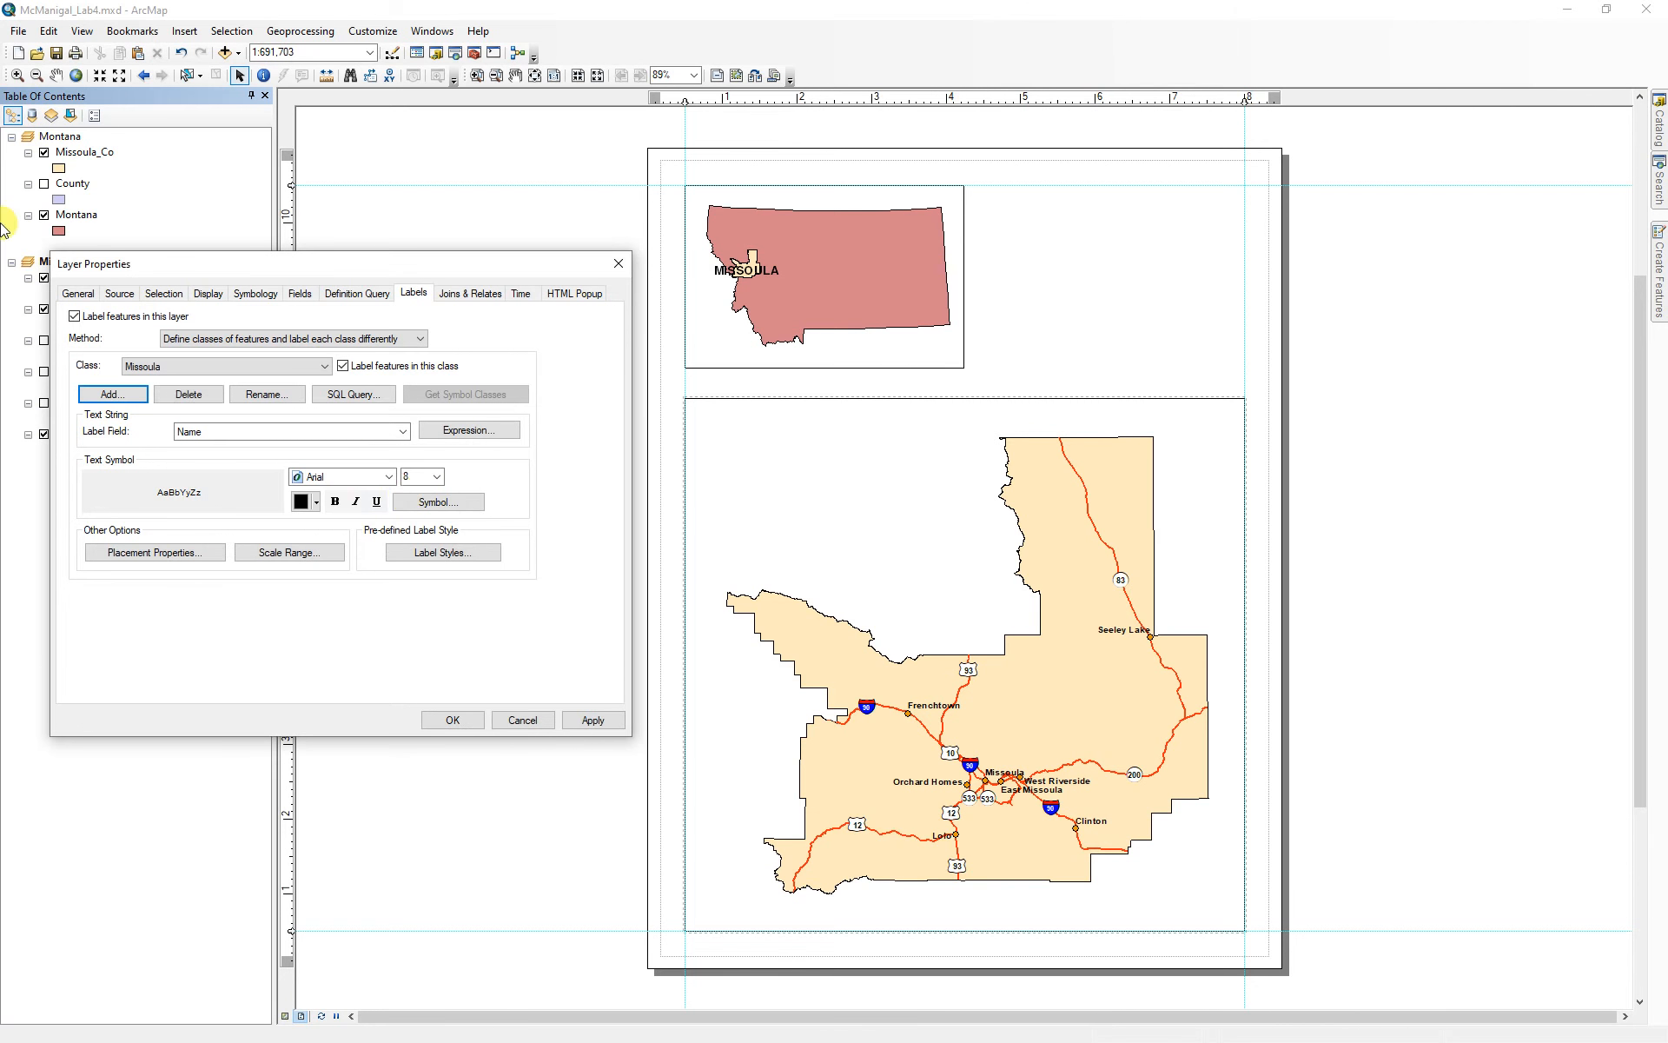
- Restrict the Missoula label class with the SQL query Name = 'Missoula', verifying and accepting the expression
click(356, 394)
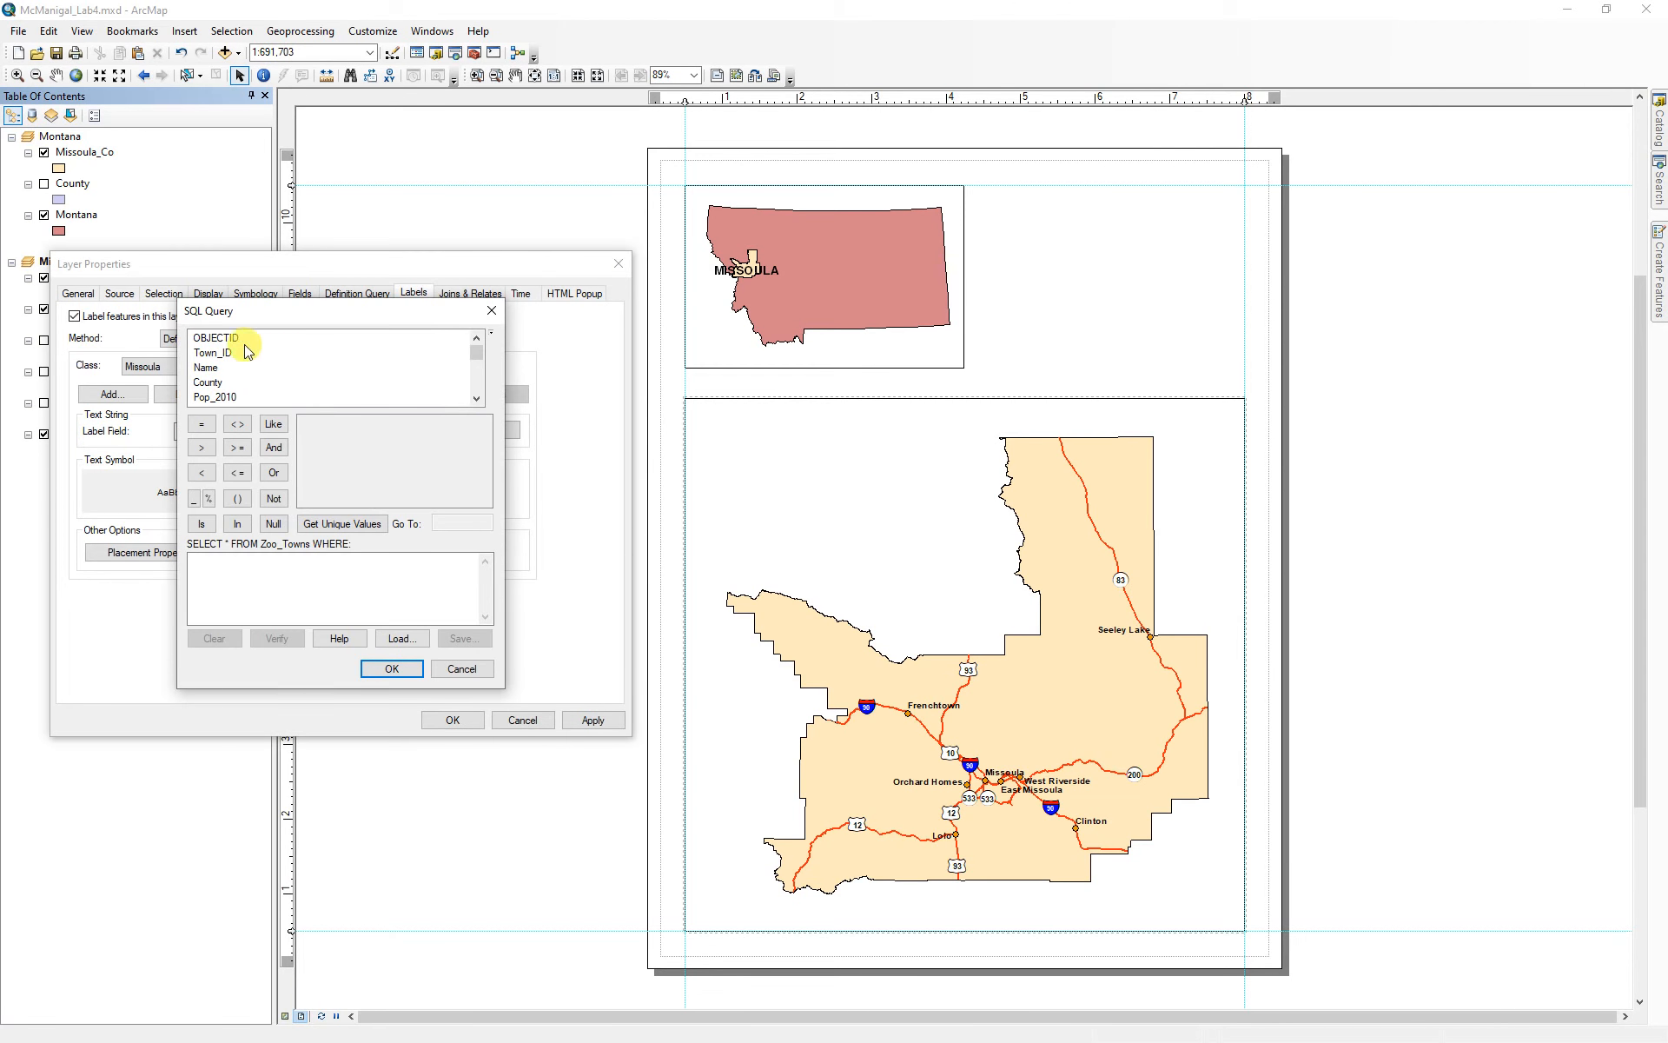
double_click(206, 368)
click(201, 426)
click(342, 523)
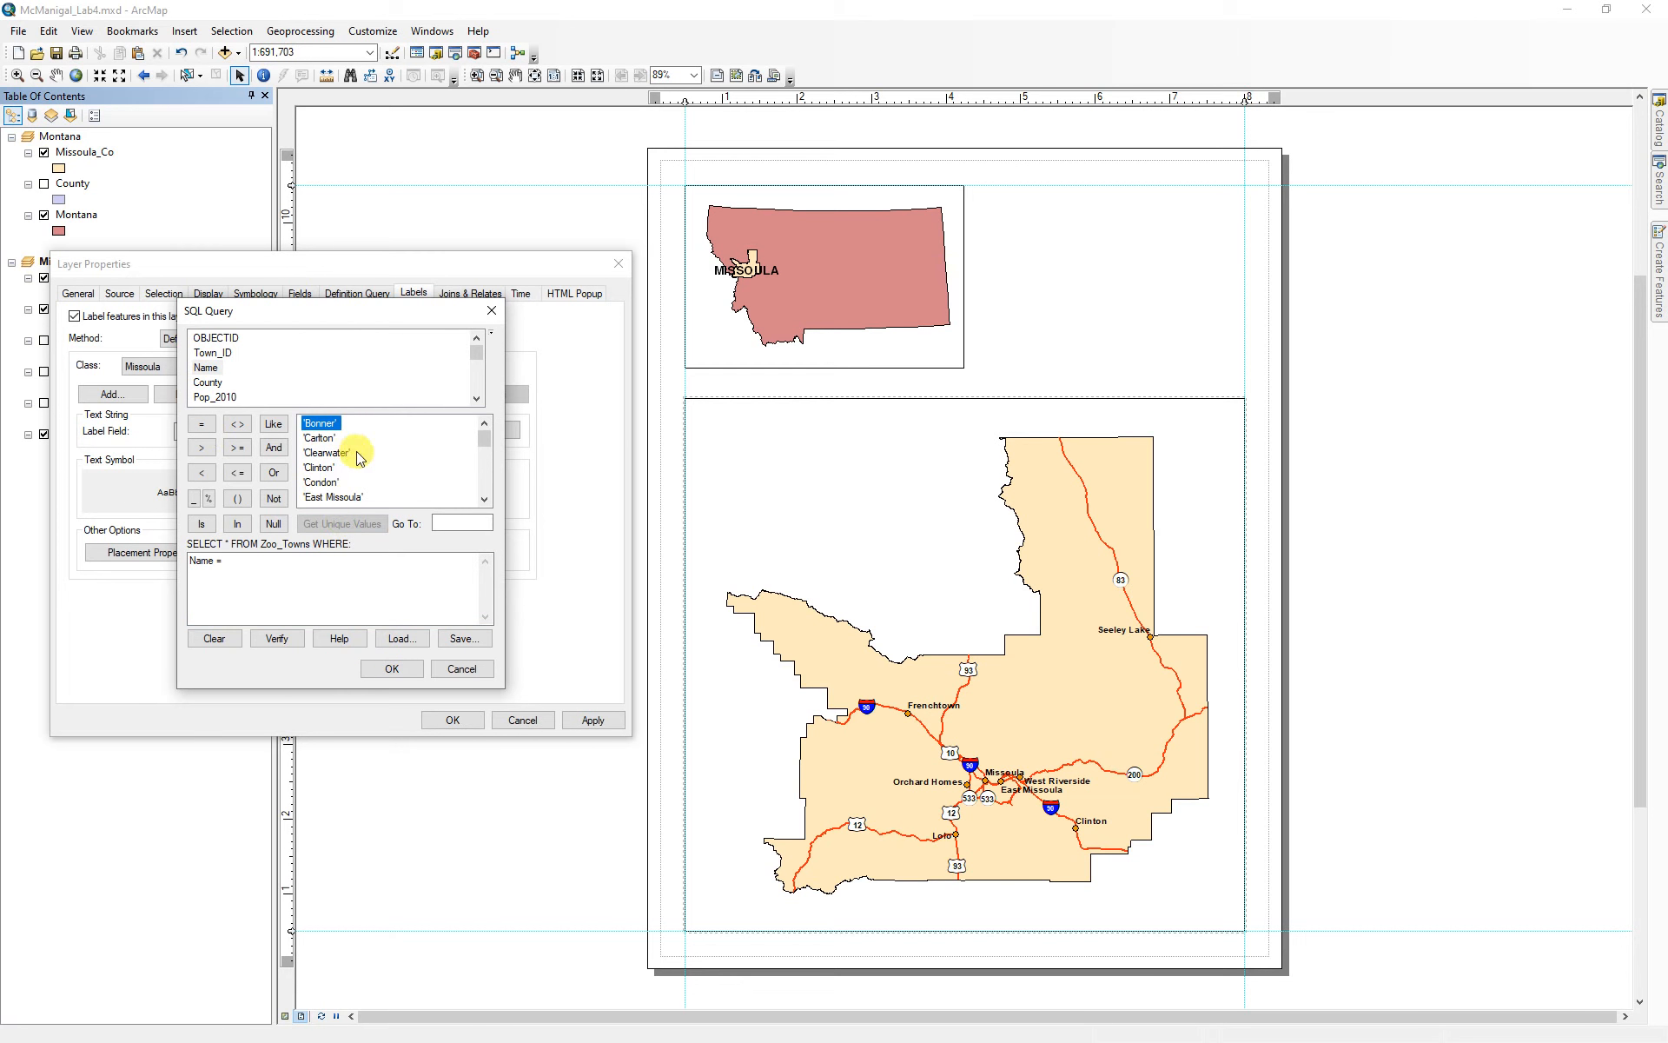
scroll(359, 458, down, 2)
scroll(359, 458, down, 1)
double_click(335, 483)
click(276, 638)
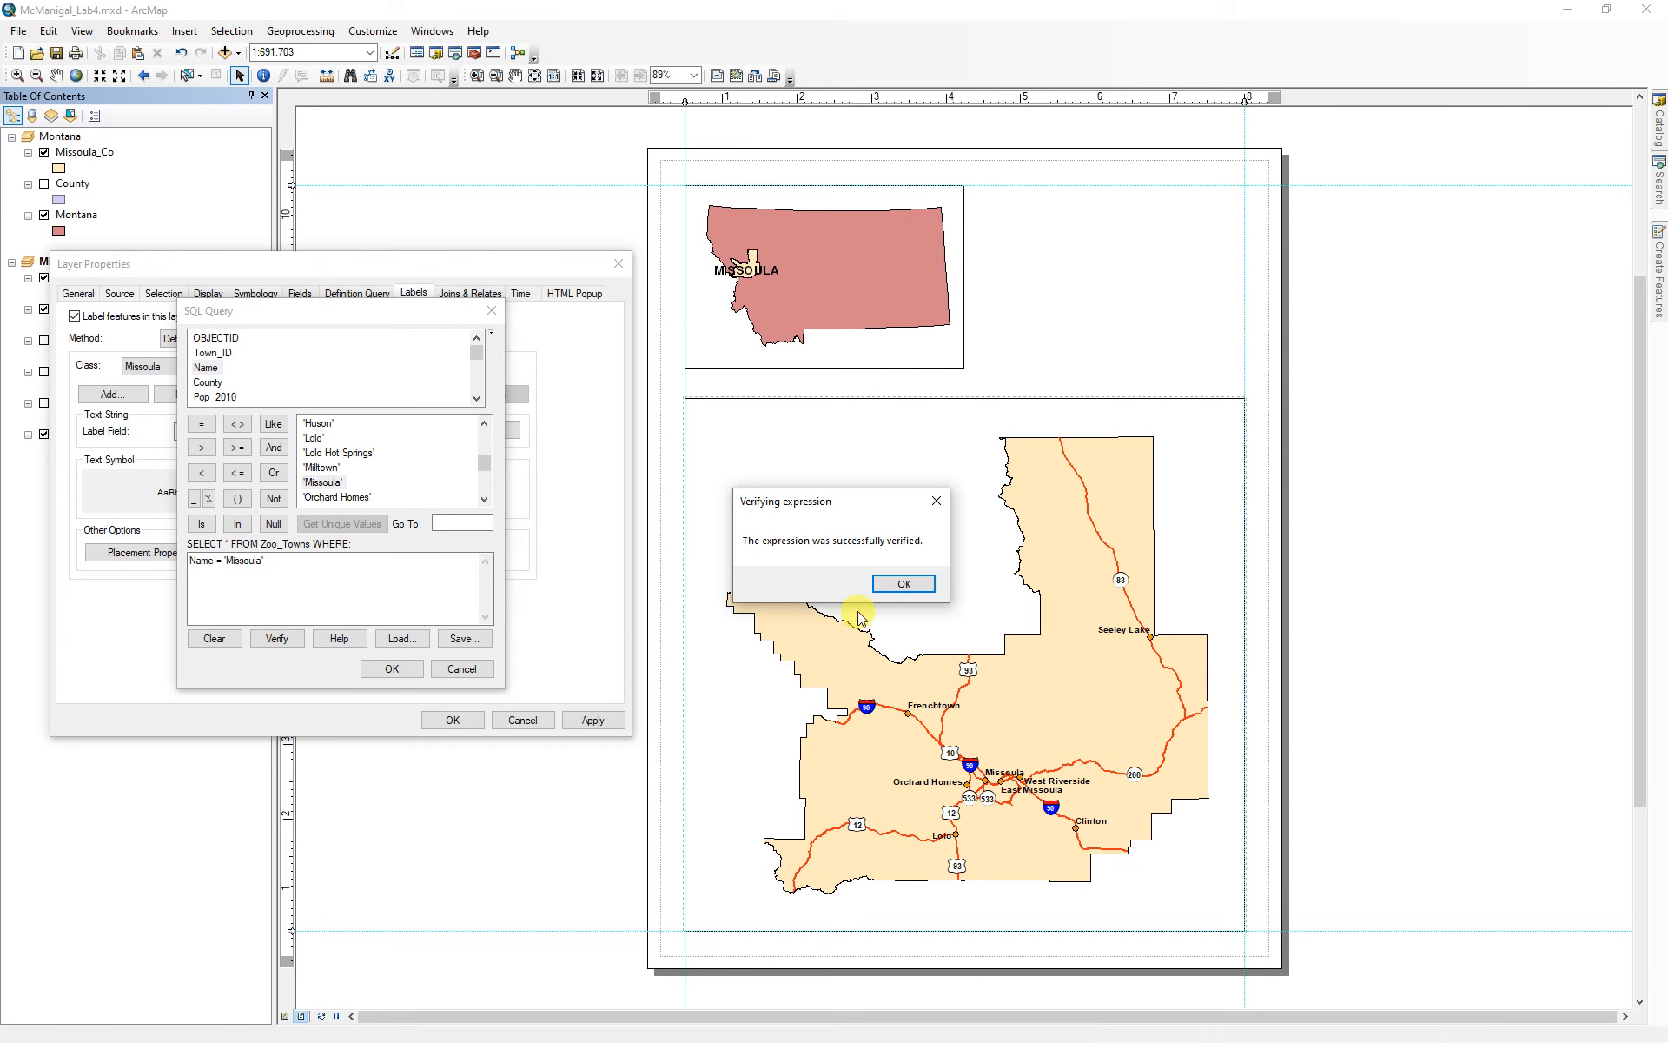
click(904, 583)
click(392, 668)
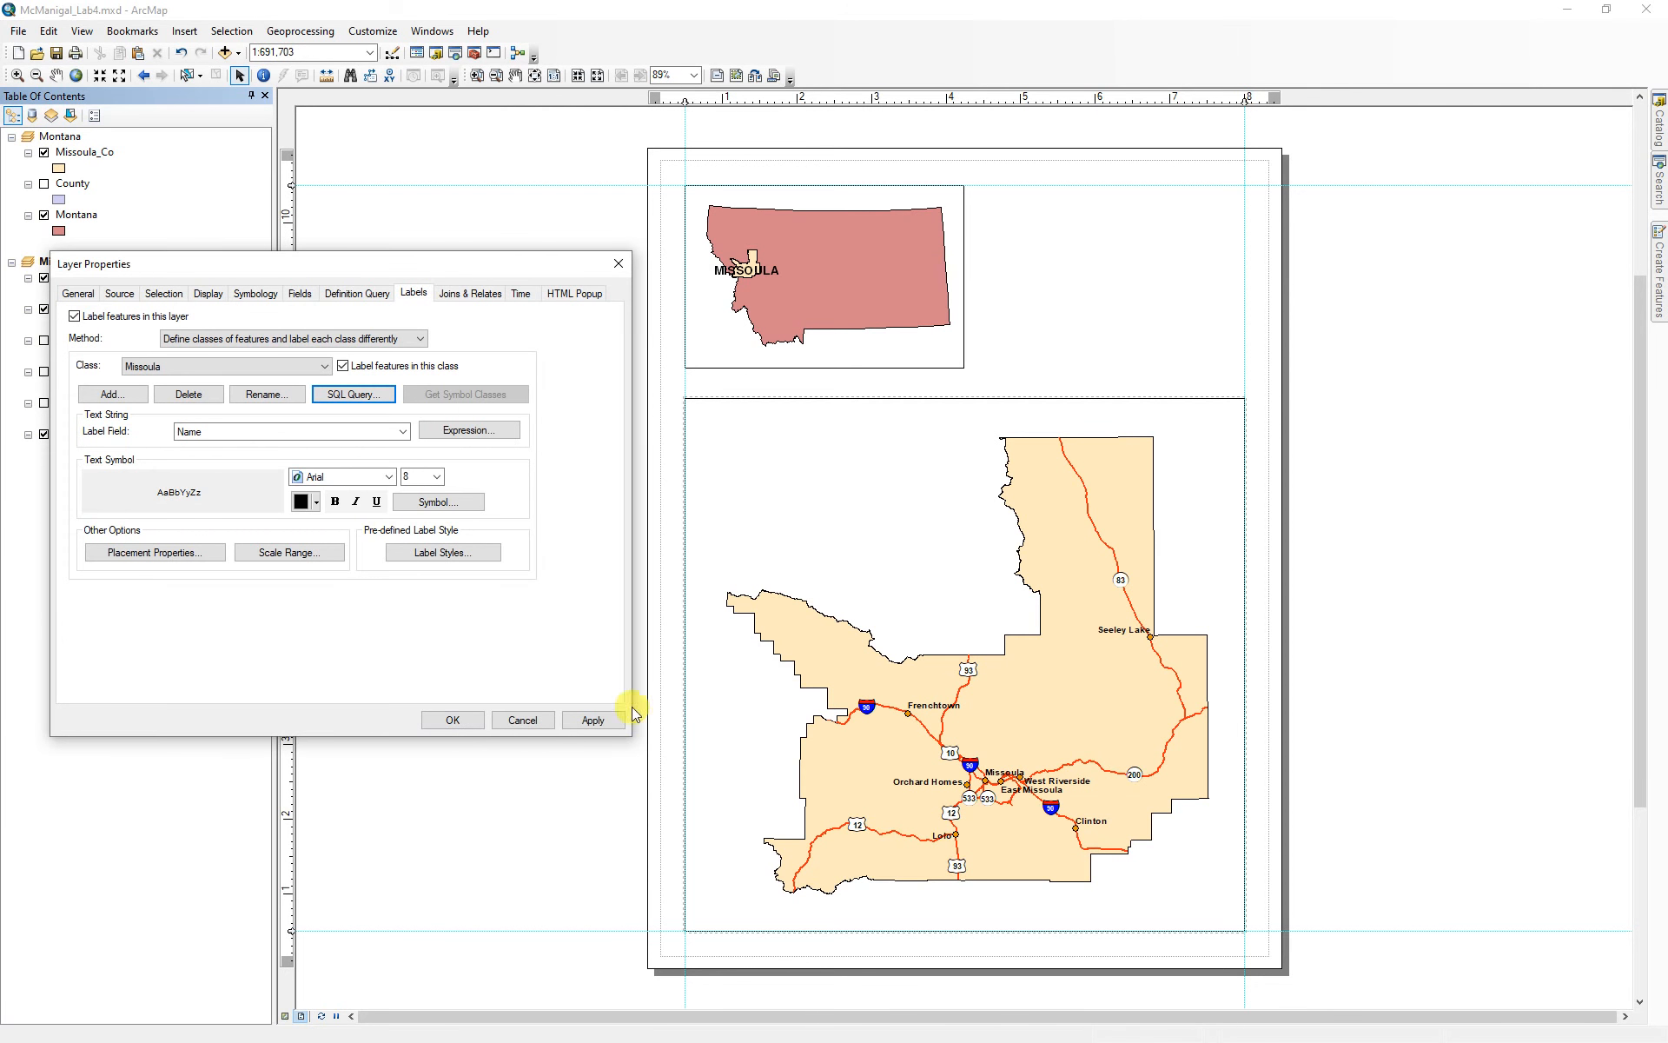
- Format the Missoula label class as bold Helvetica LT Std at size 11 and apply it to the map
click(590, 723)
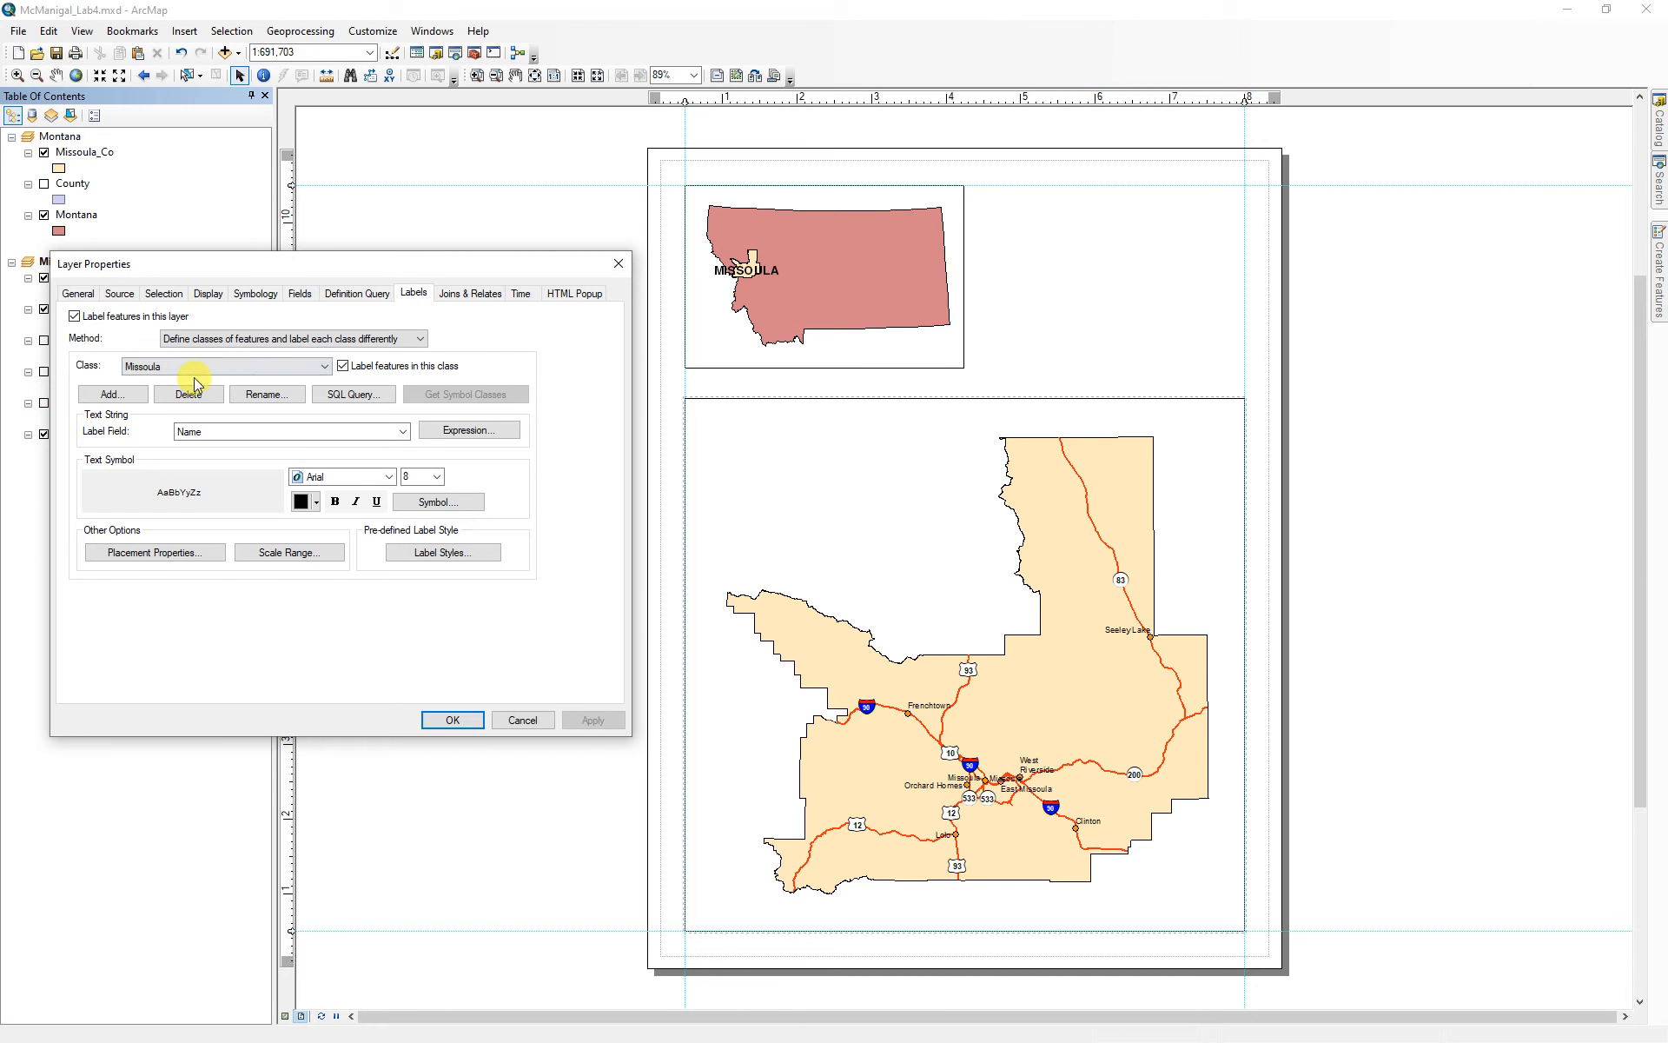
click(387, 476)
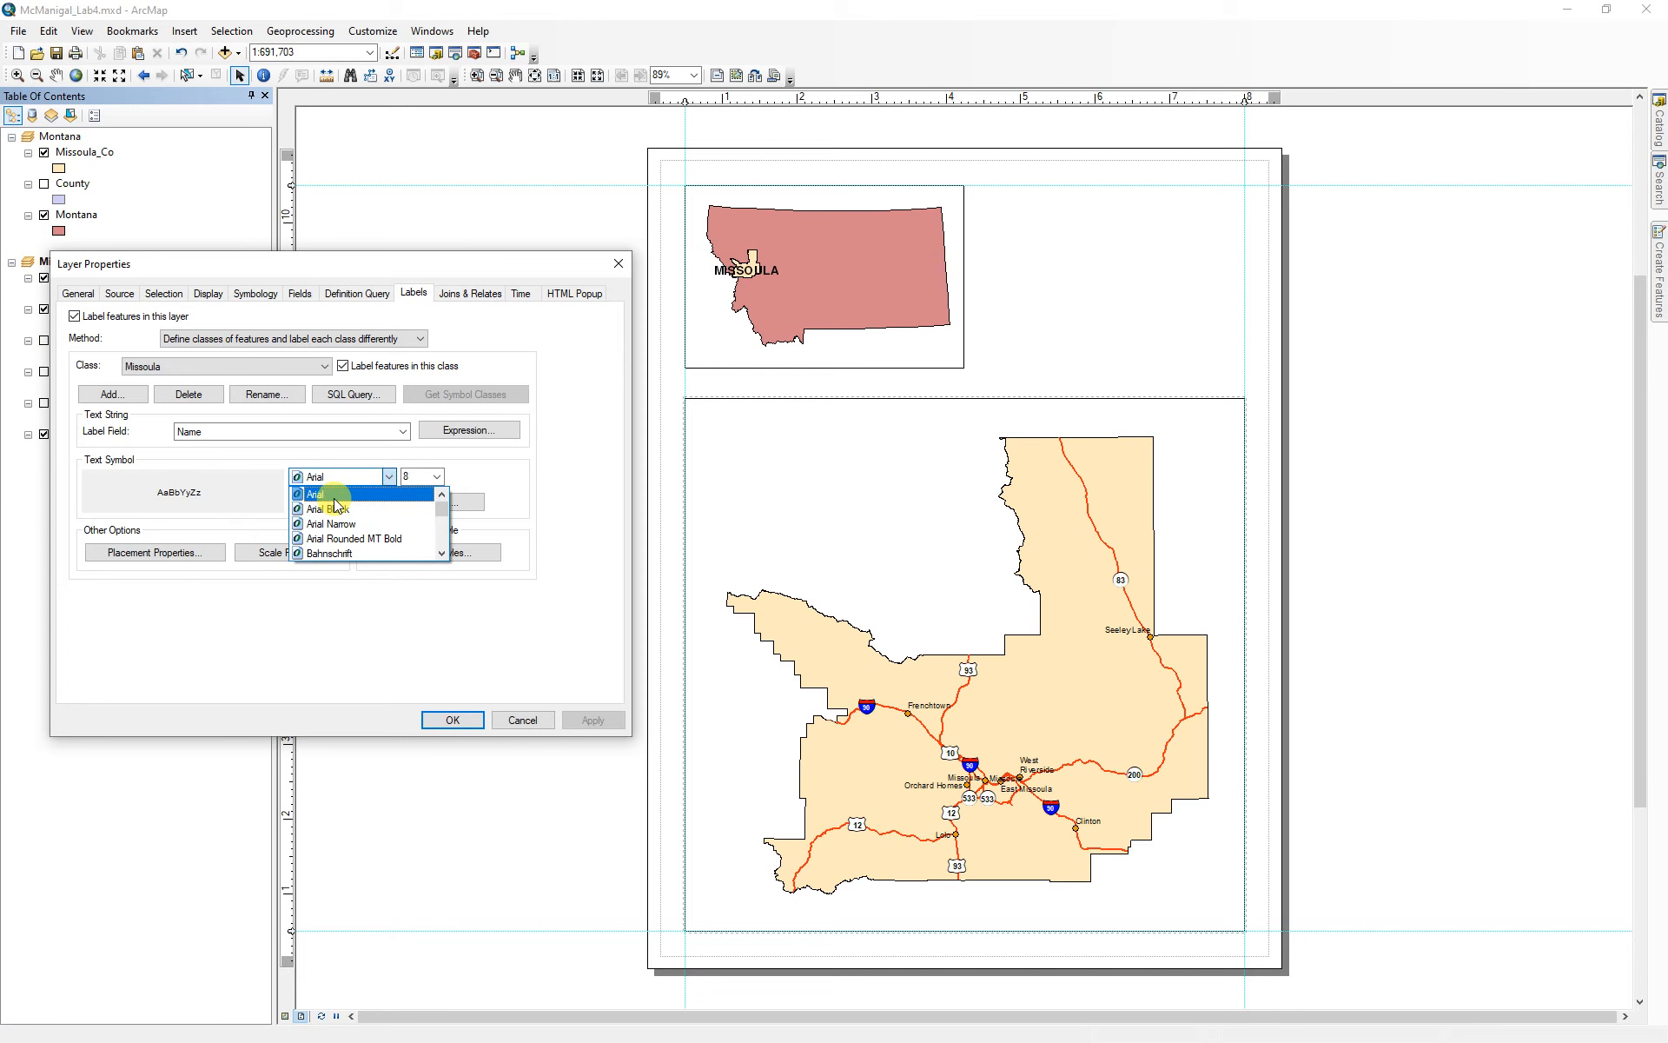
text(he)
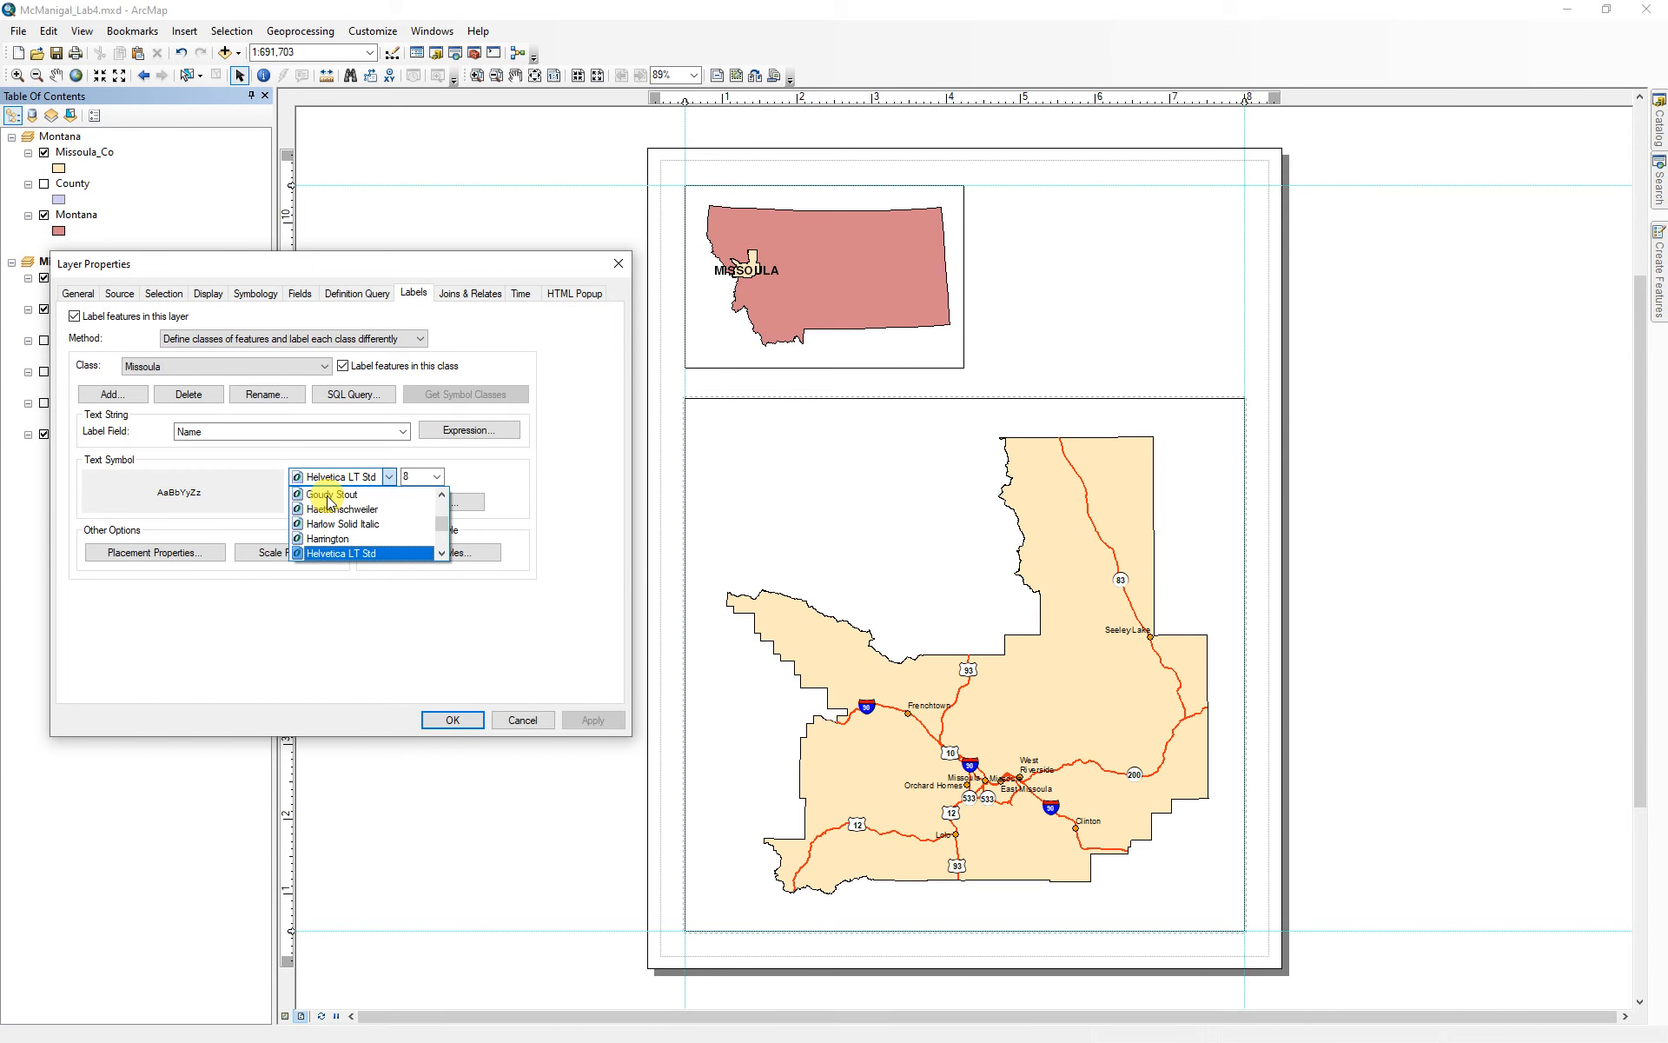
click(369, 480)
click(436, 477)
click(408, 526)
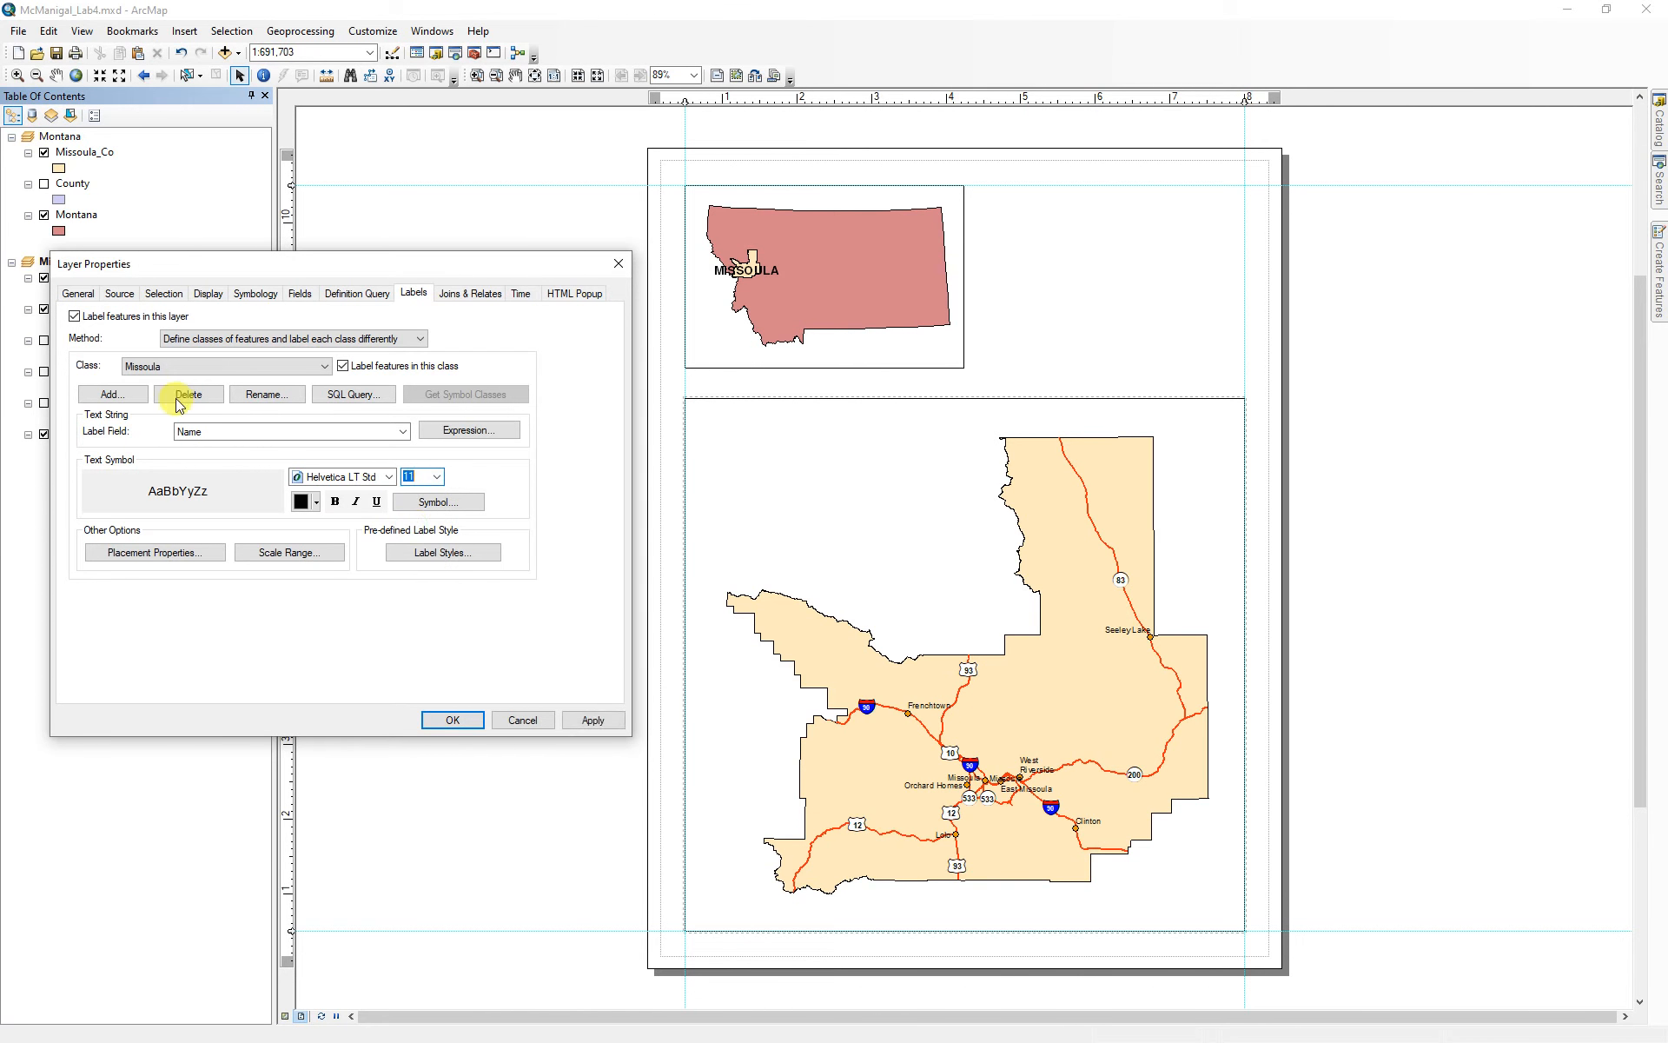
click(336, 503)
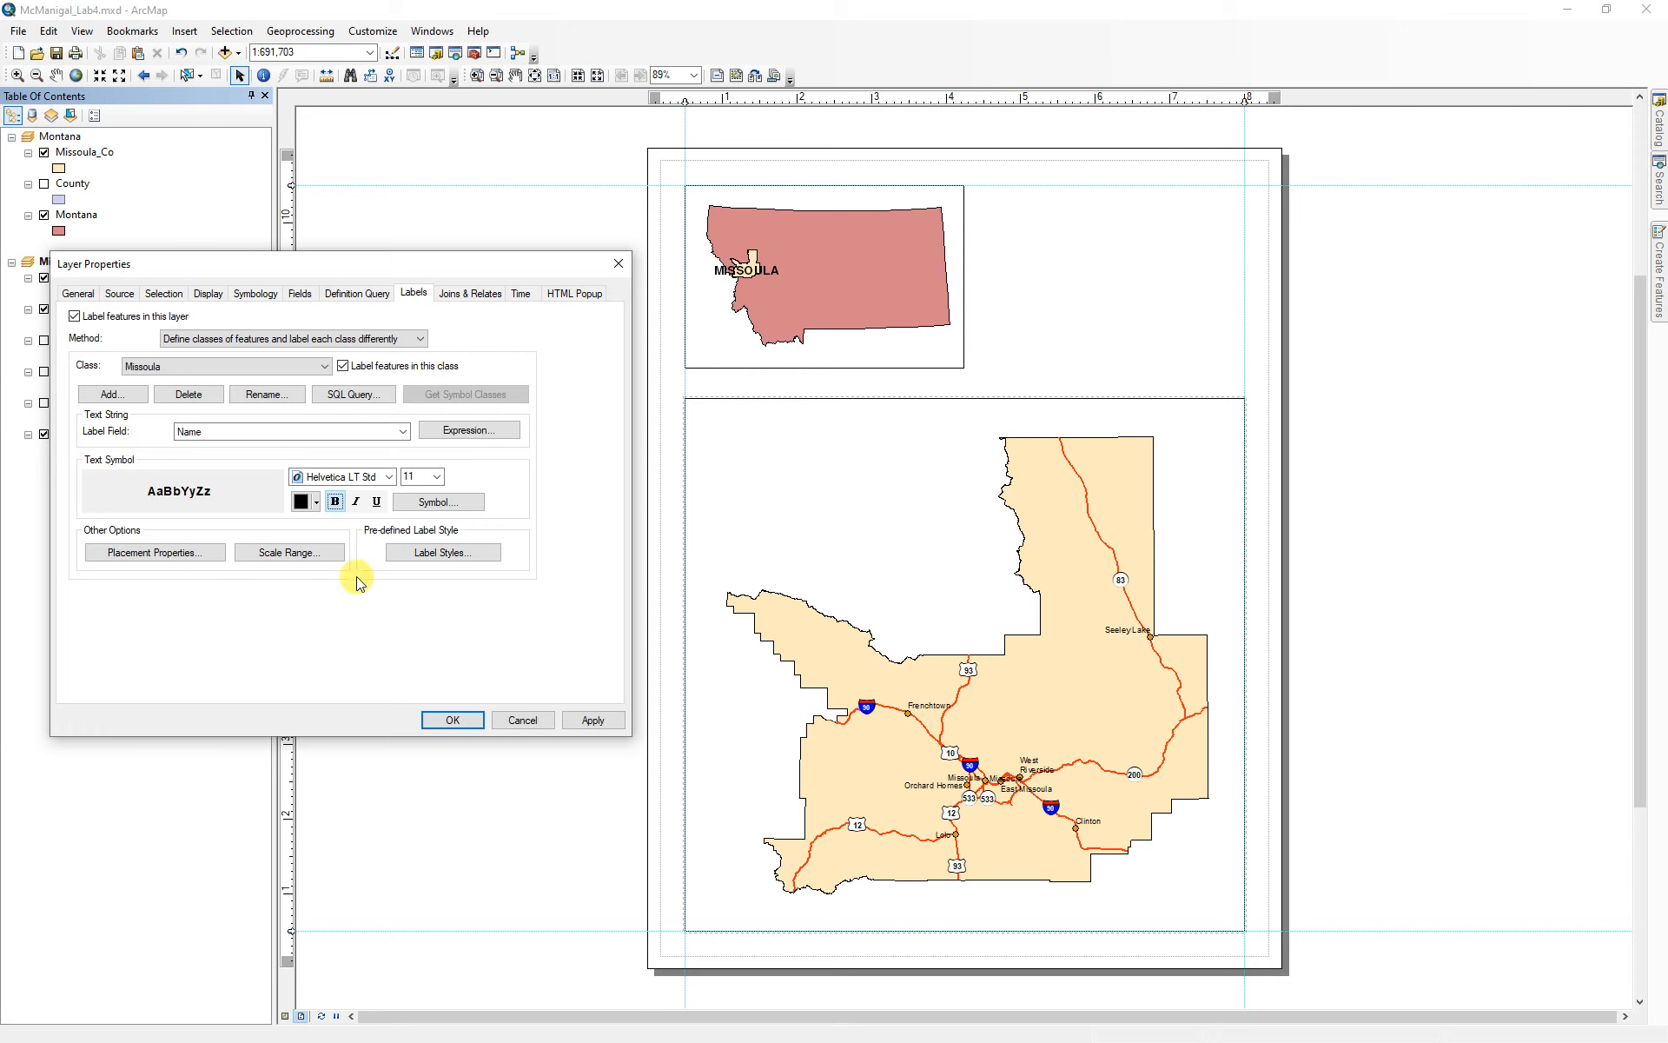
click(586, 719)
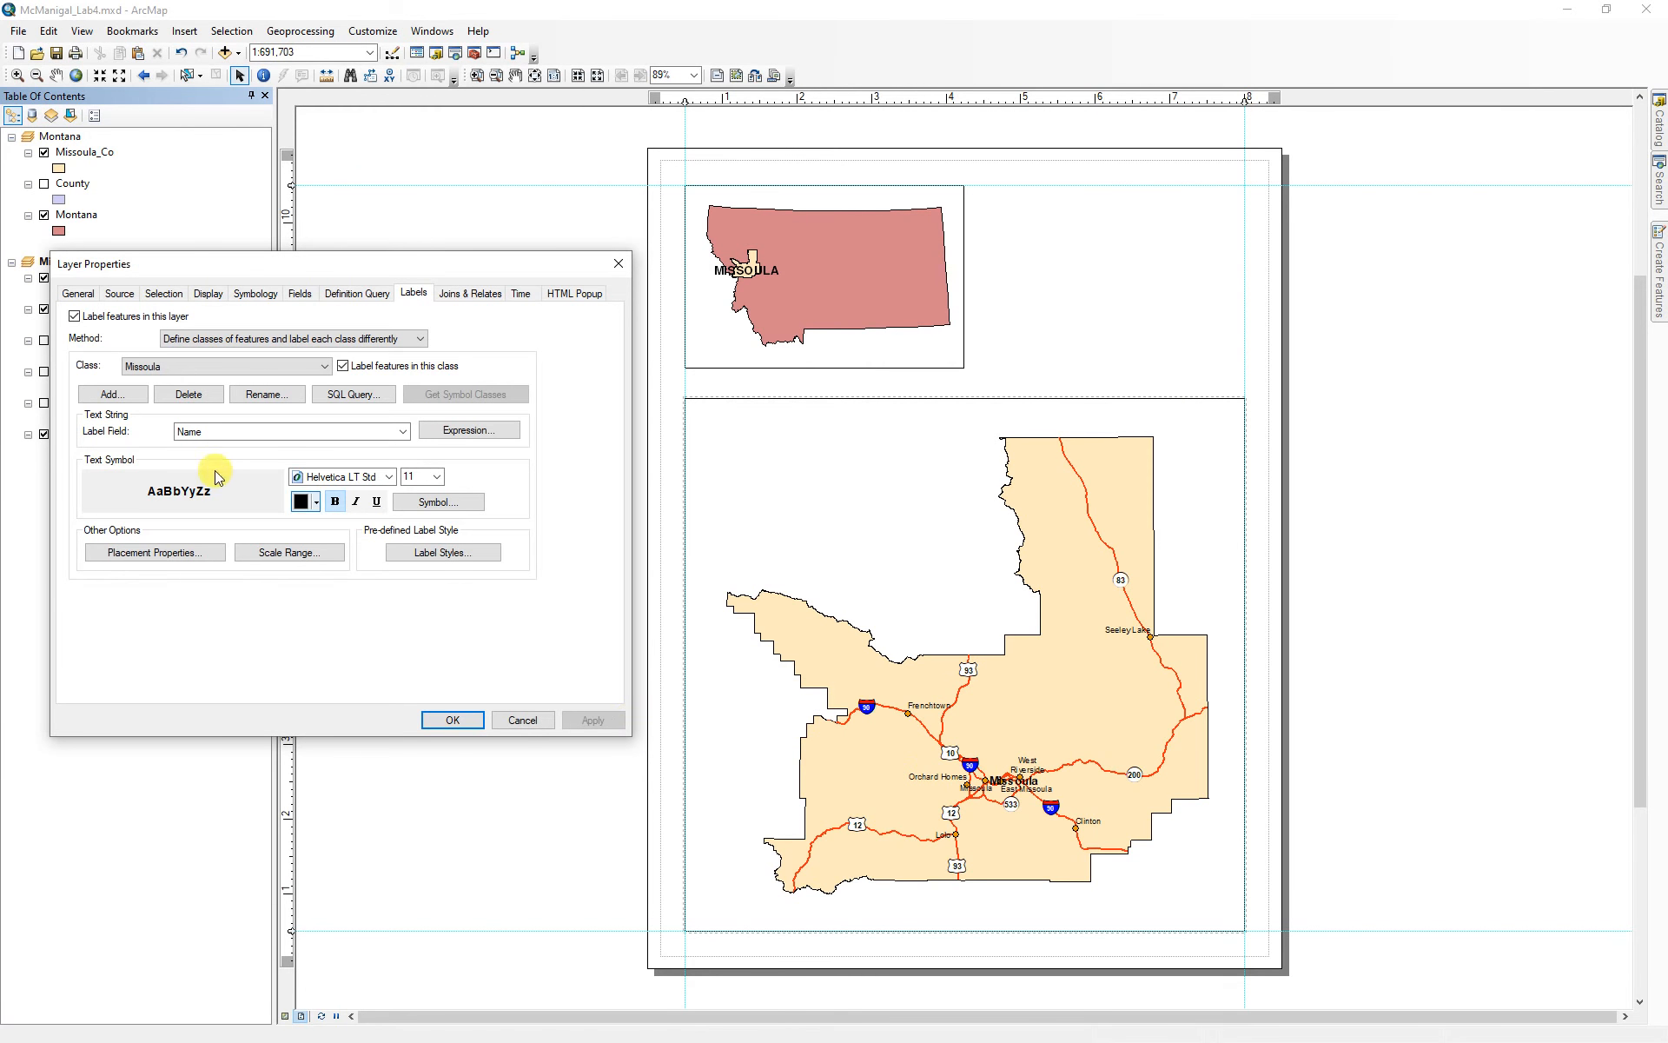
- Restrict the Default label class with the SQL query Name <> 'Missoula' and apply the change
click(263, 372)
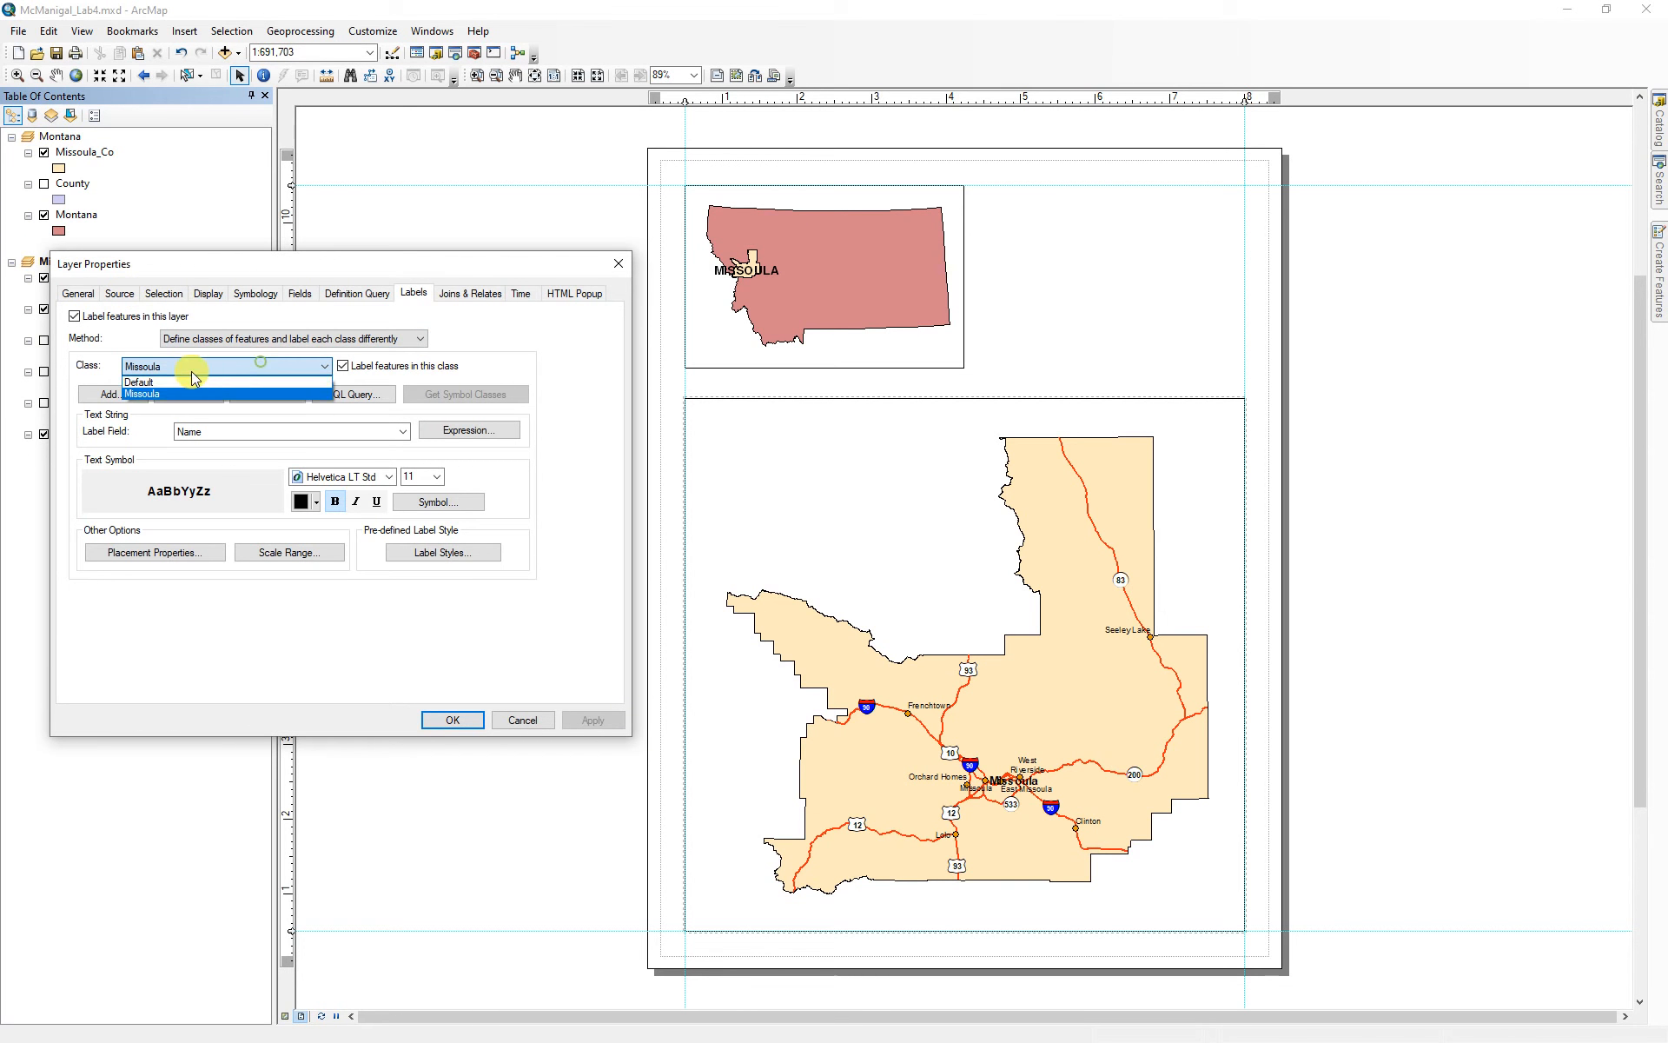
click(173, 379)
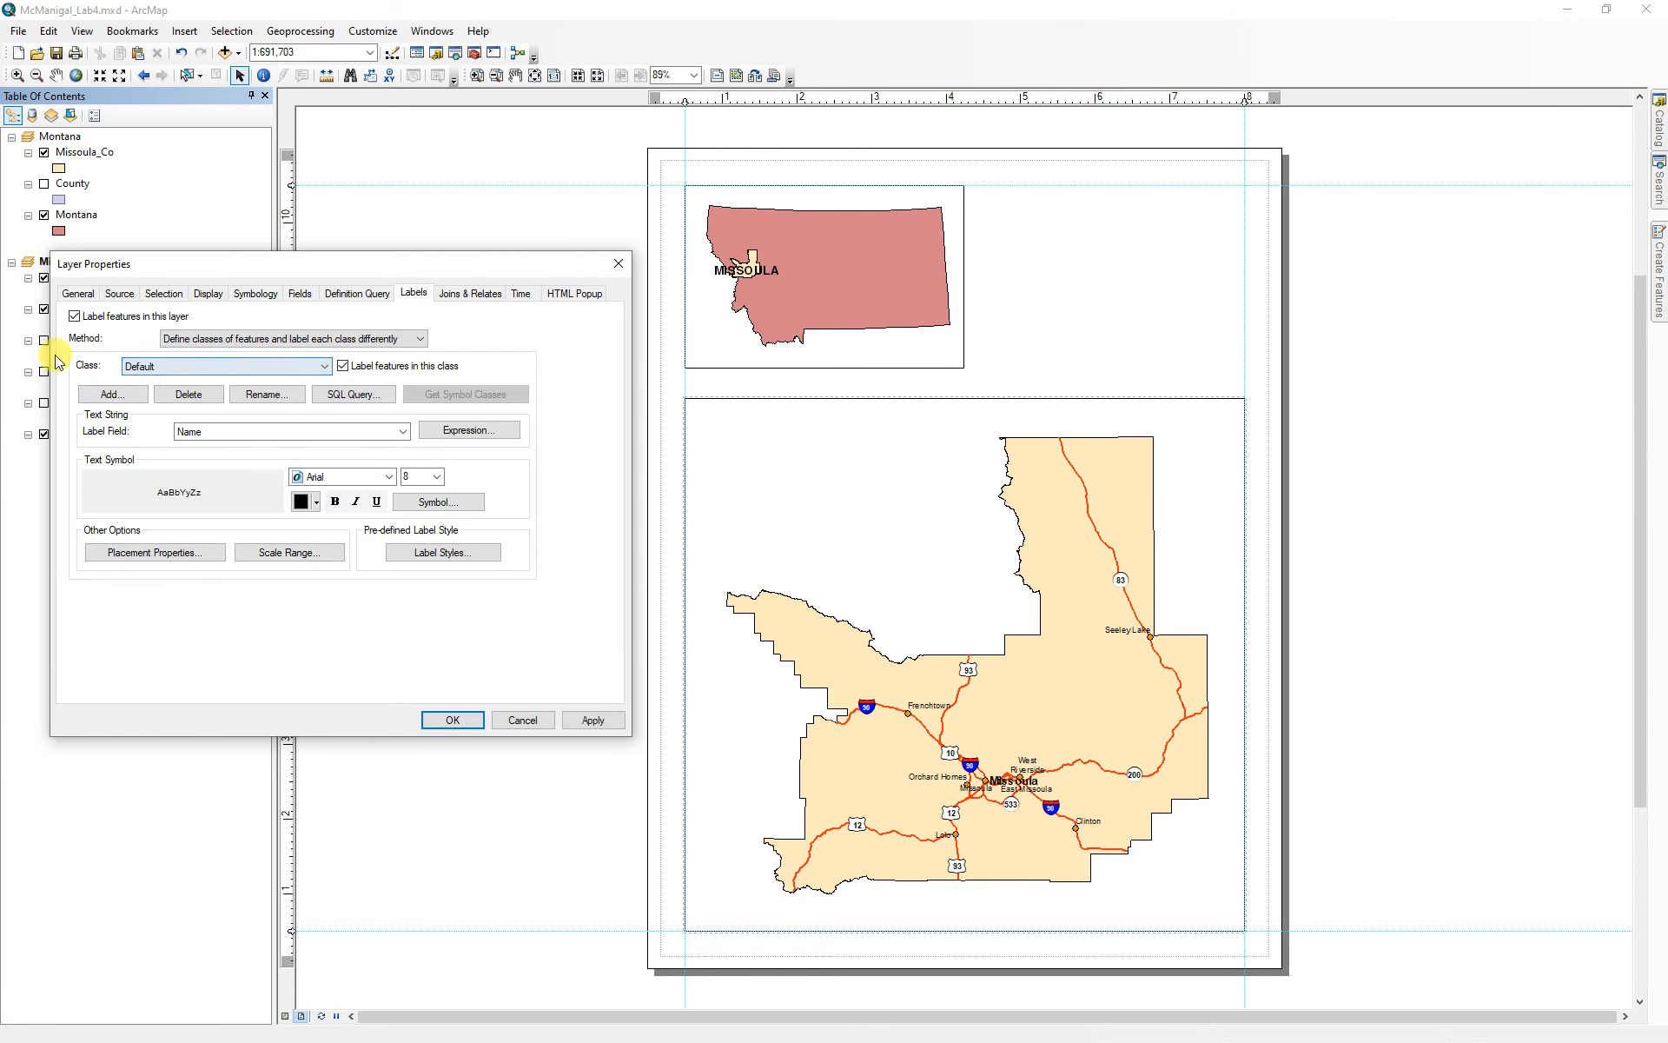
click(355, 395)
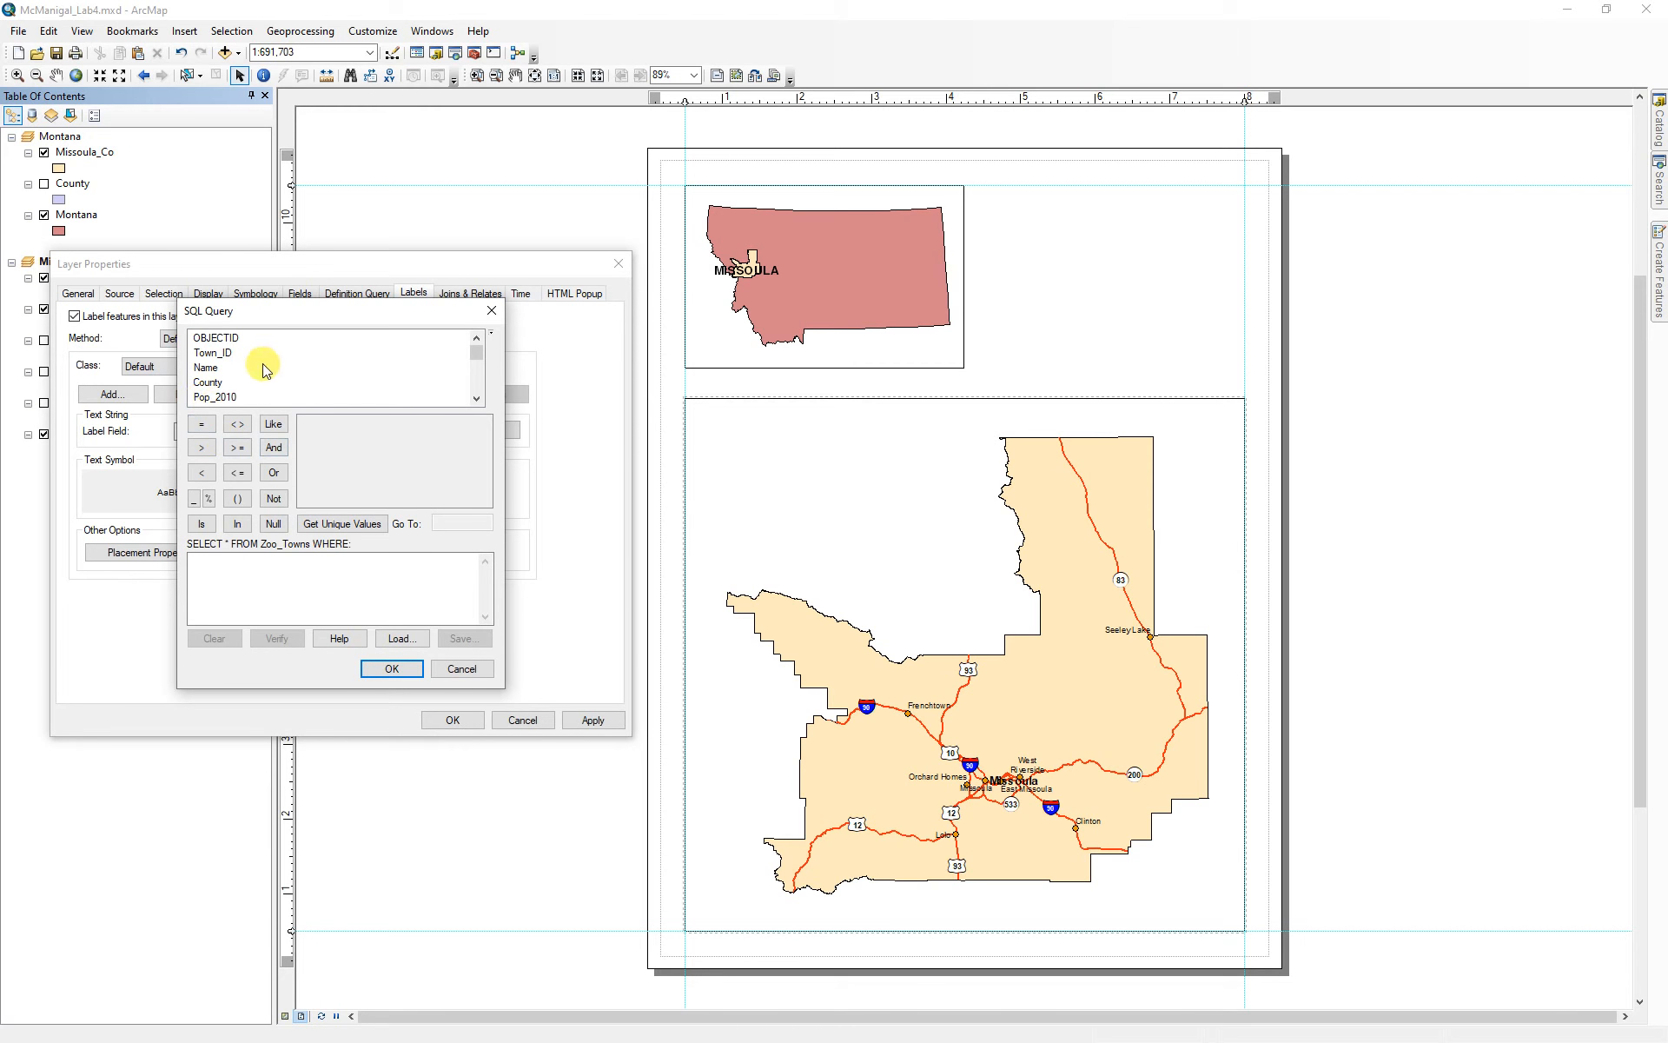
double_click(207, 368)
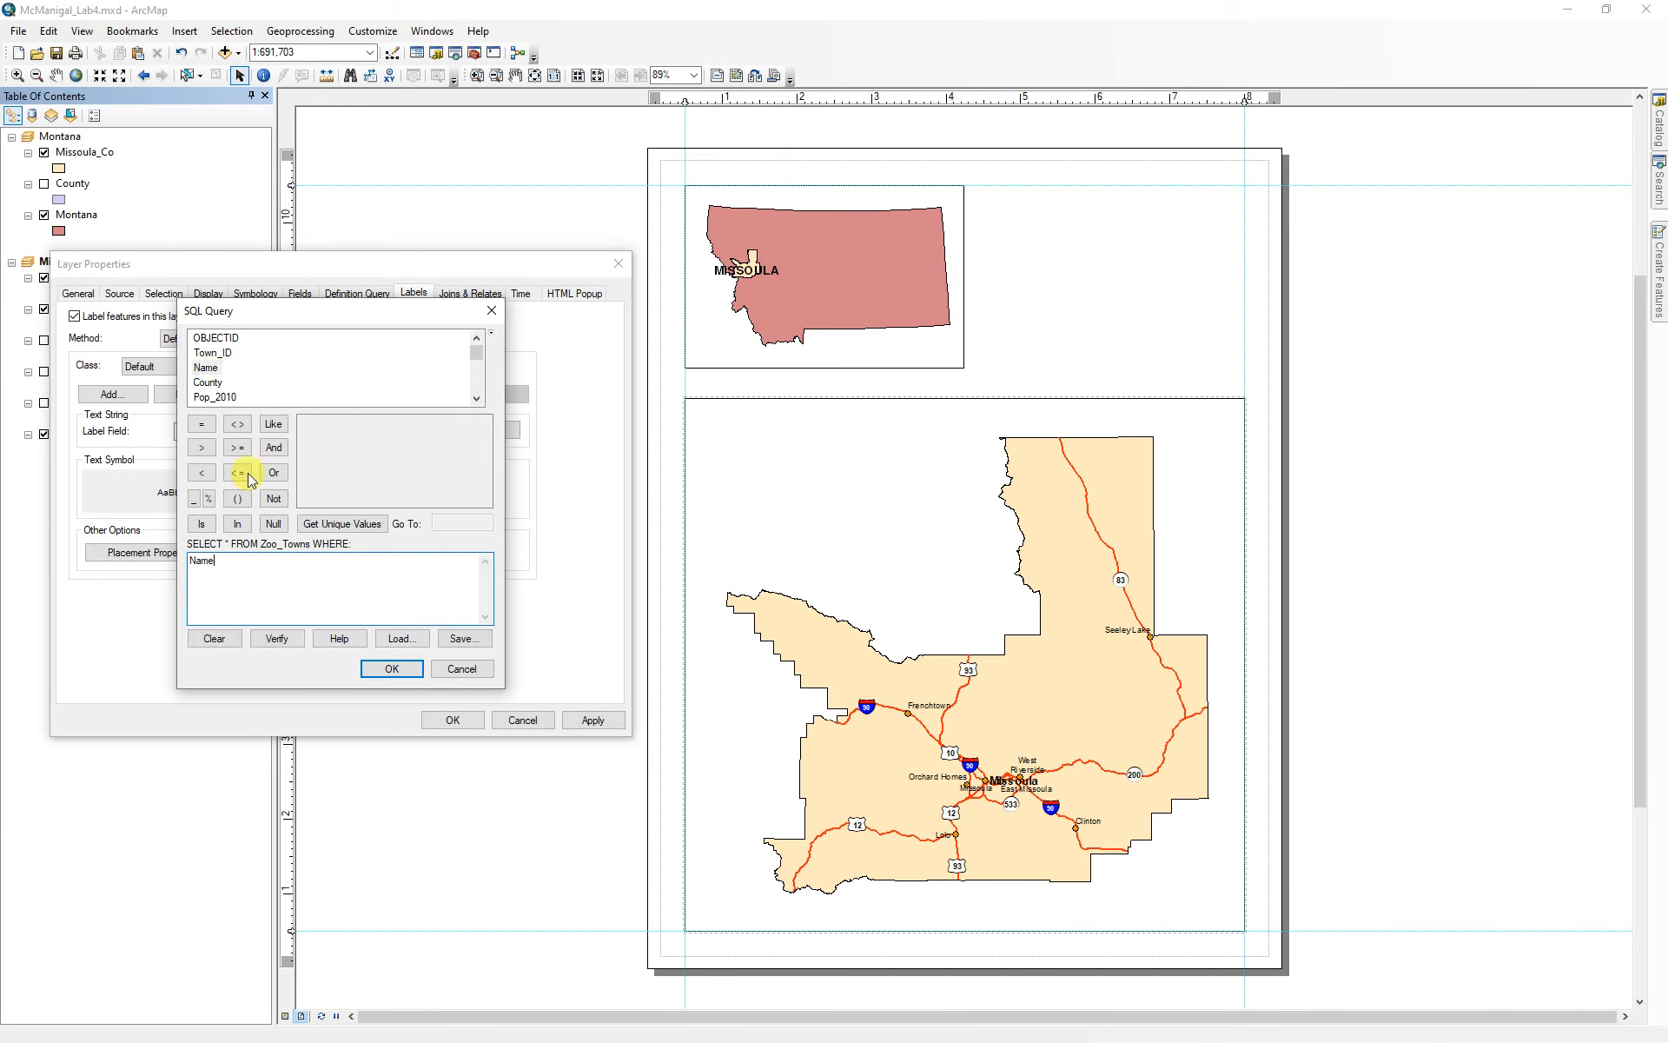
click(237, 424)
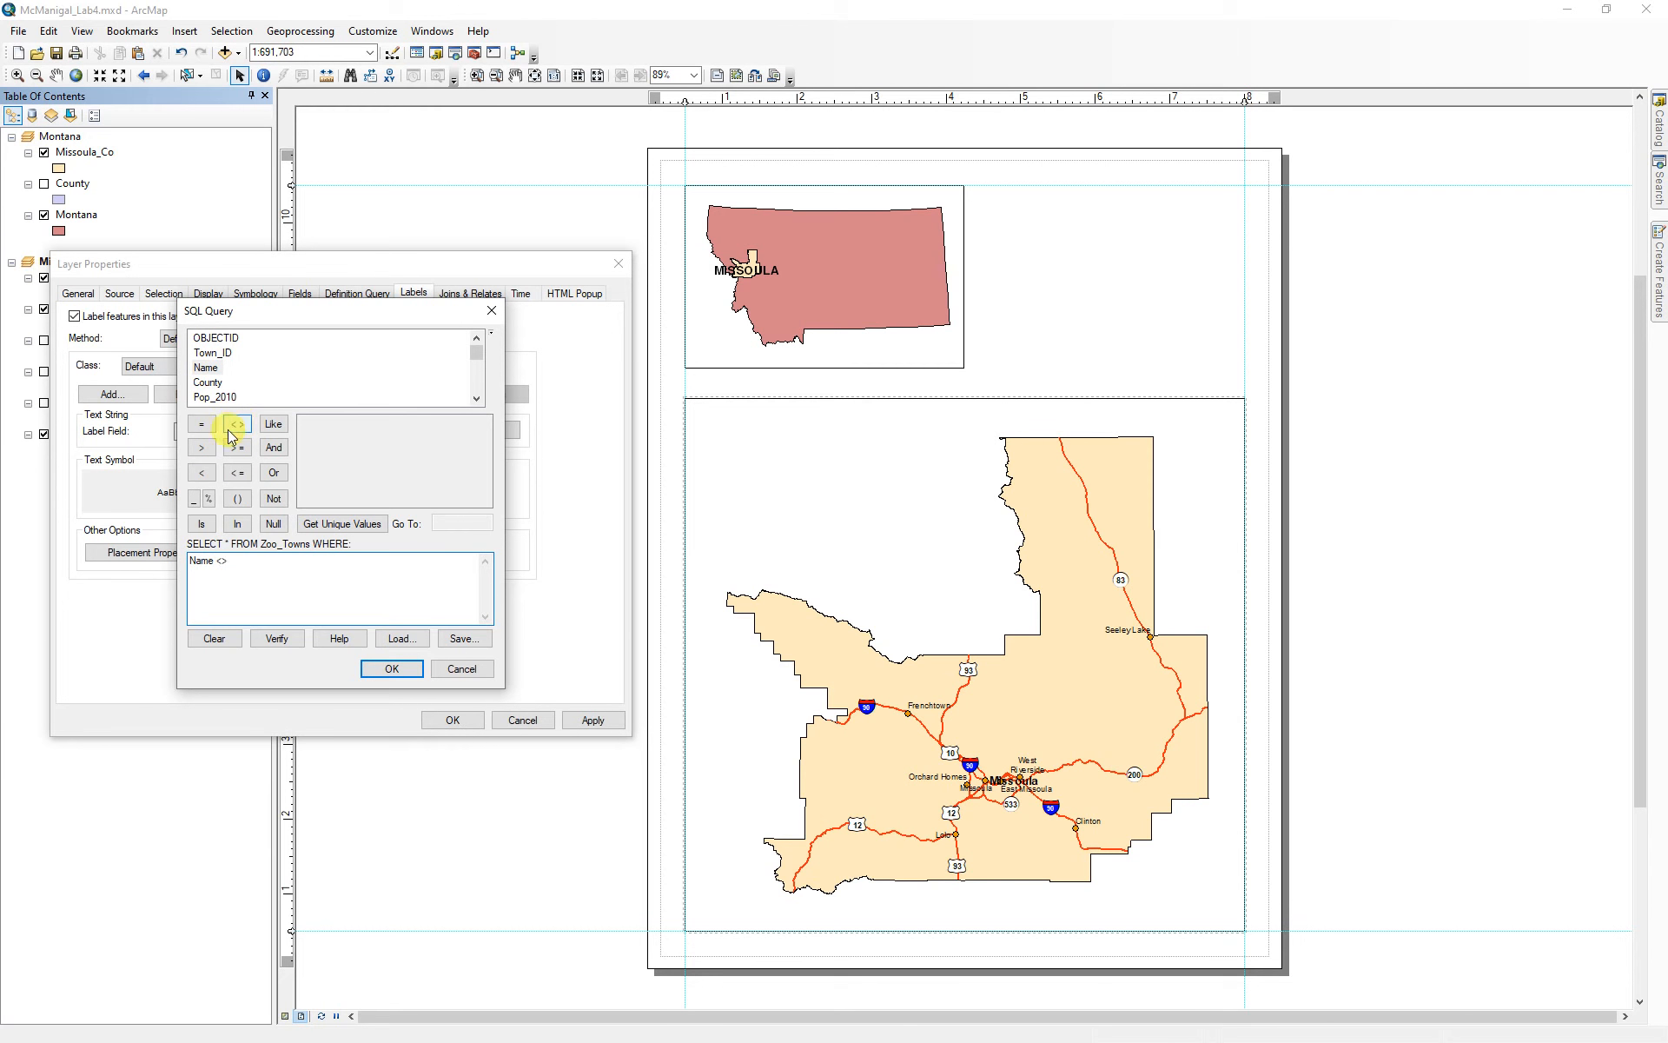
click(343, 523)
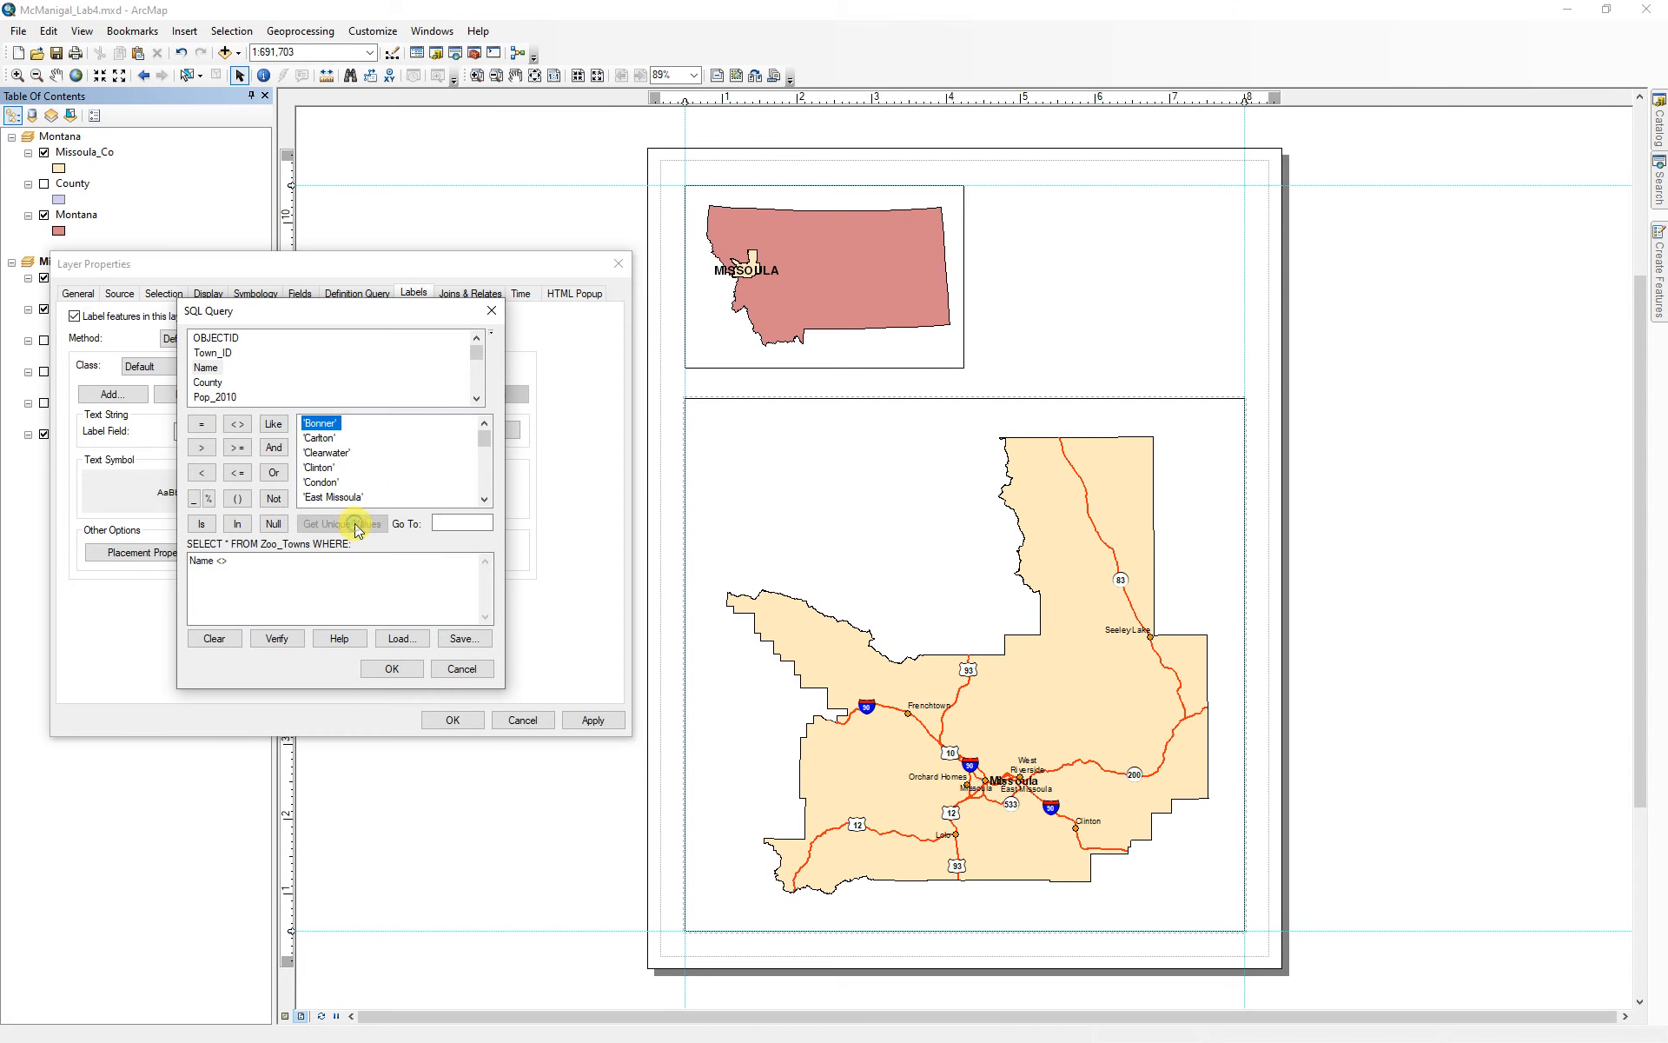
scroll(405, 453, down, 2)
scroll(404, 454, down, 1)
double_click(322, 481)
click(387, 666)
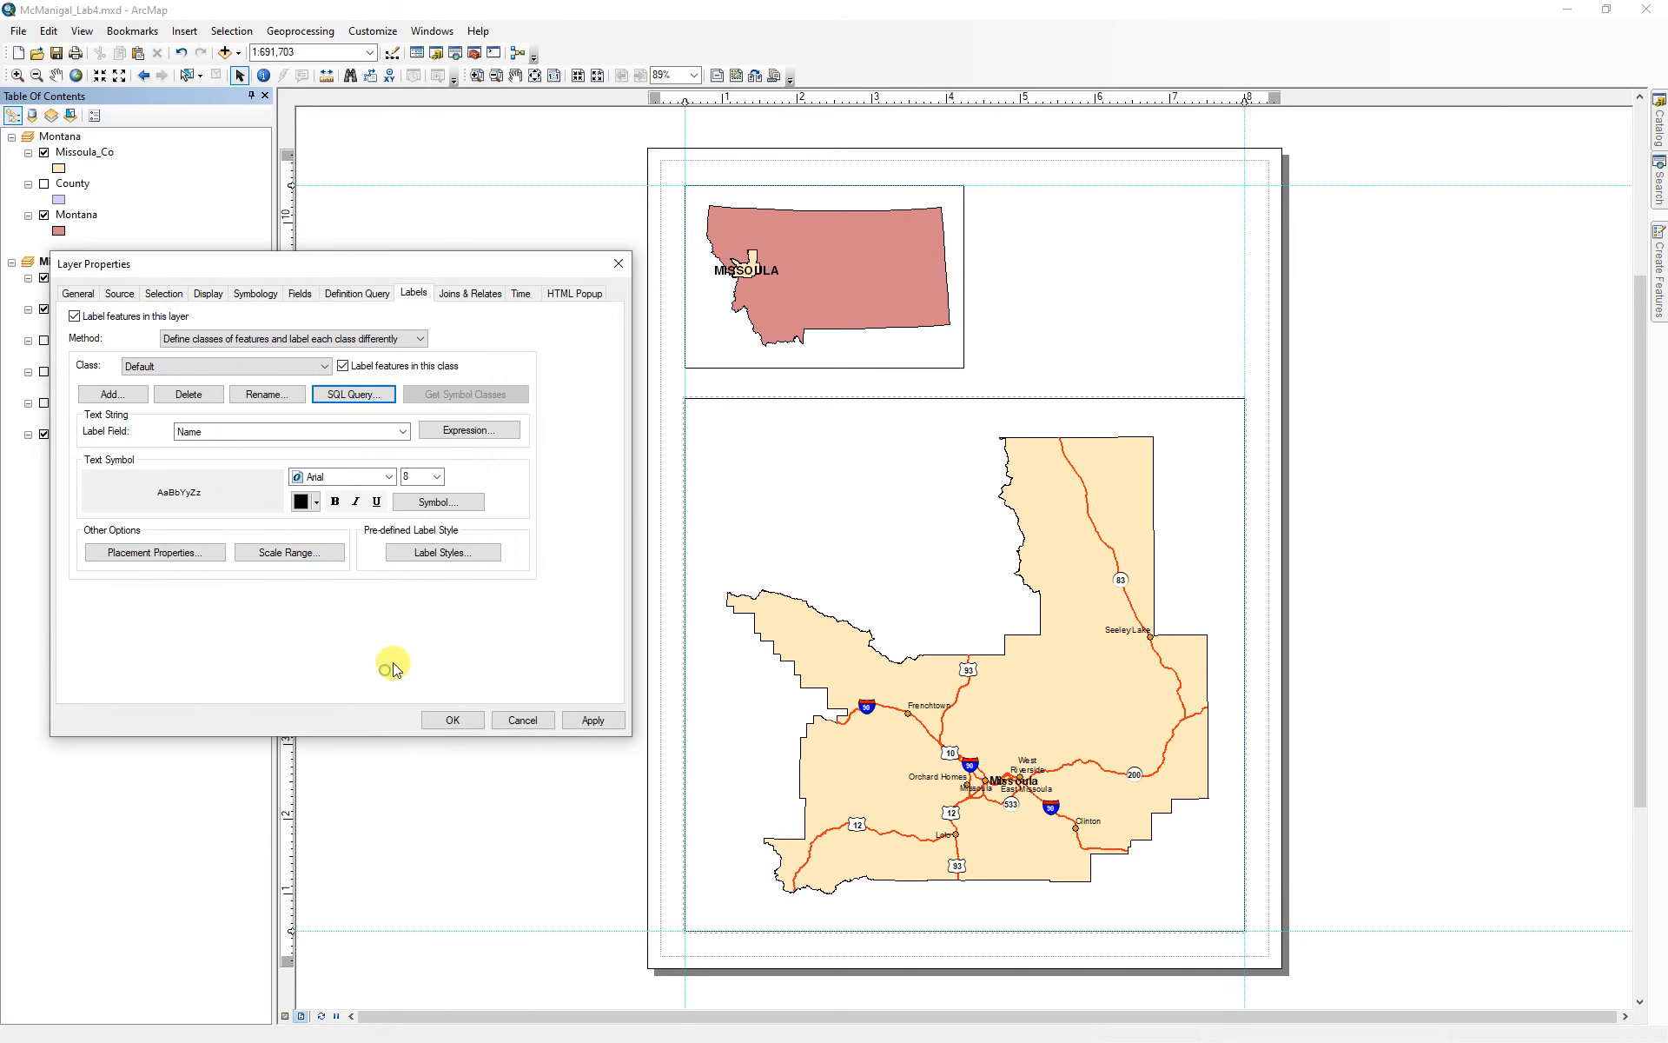
click(590, 721)
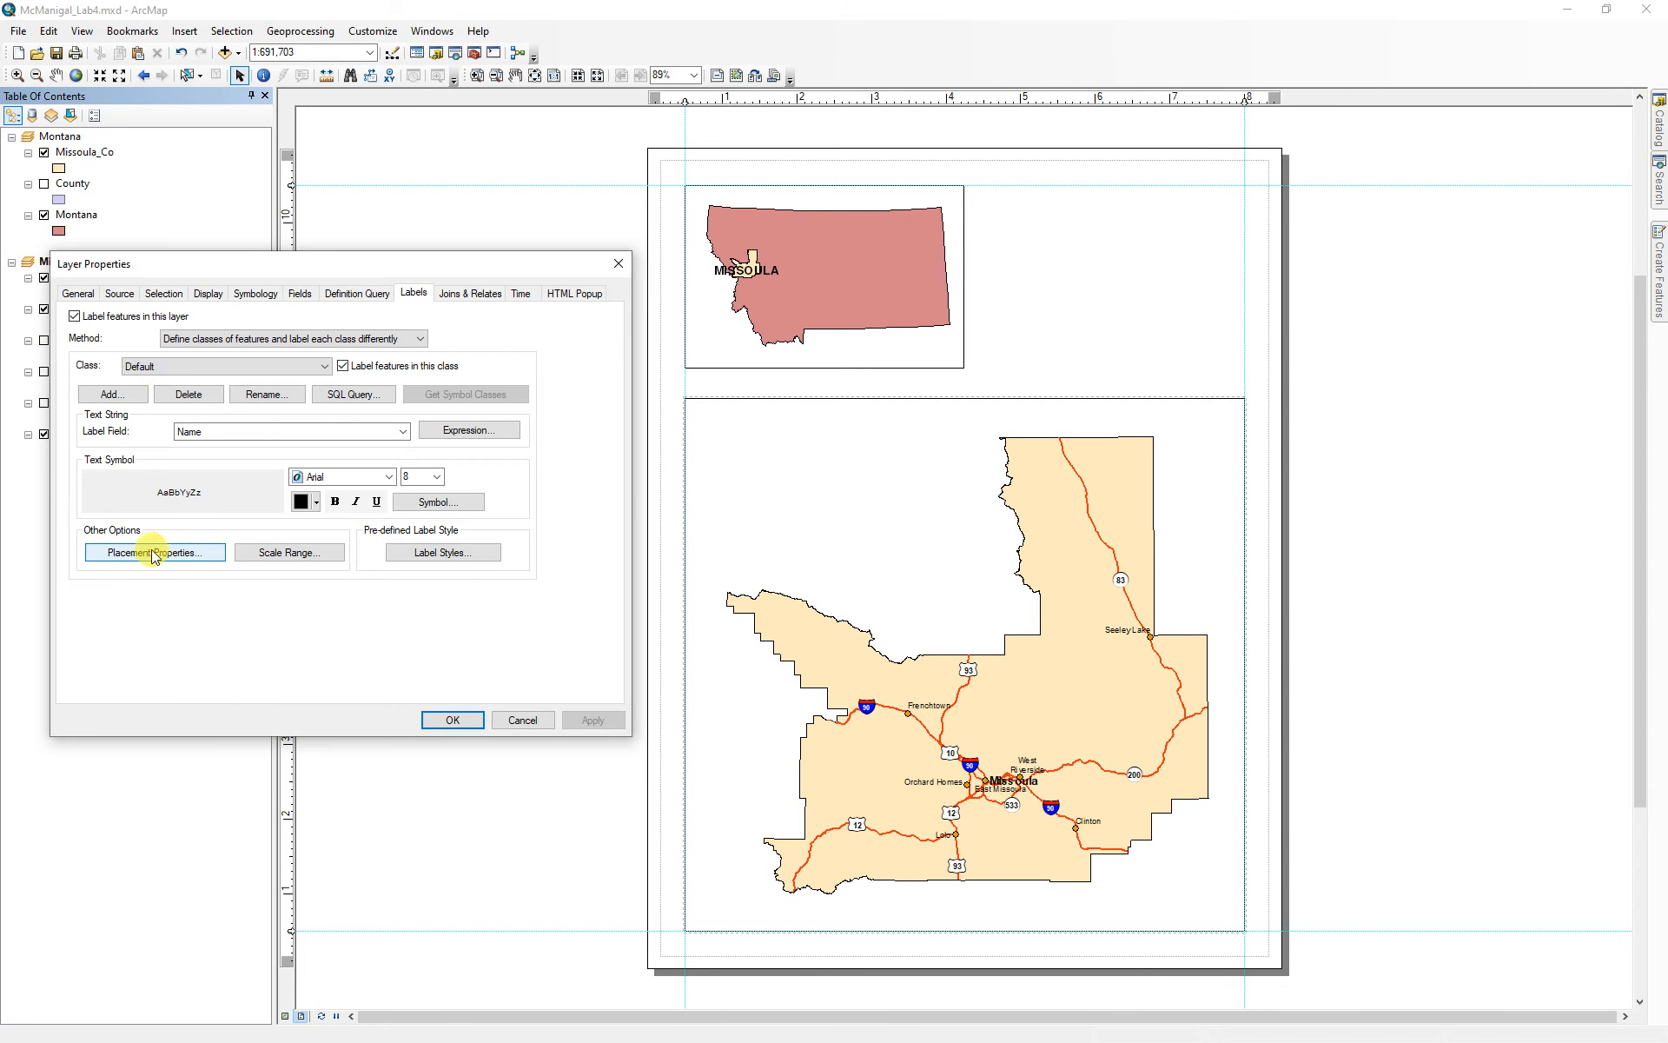
- Add a halo mask to the Missoula label class's text symbol and apply the change
click(186, 366)
click(163, 395)
click(430, 501)
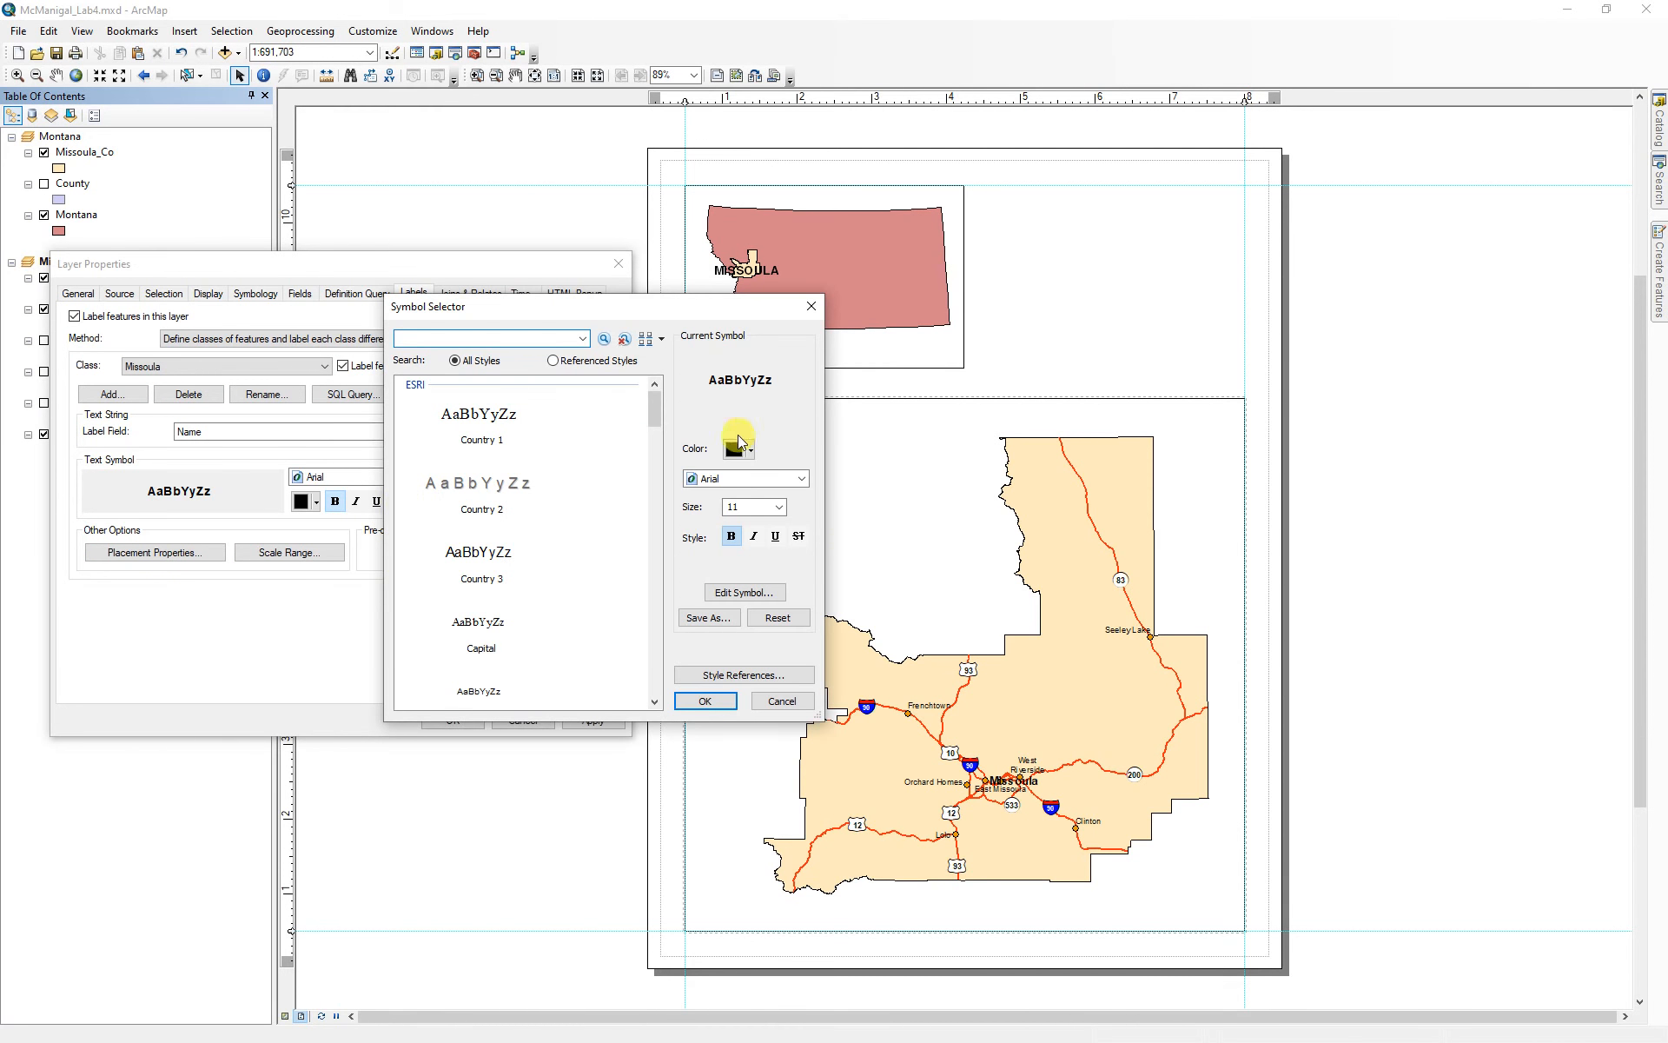
click(745, 591)
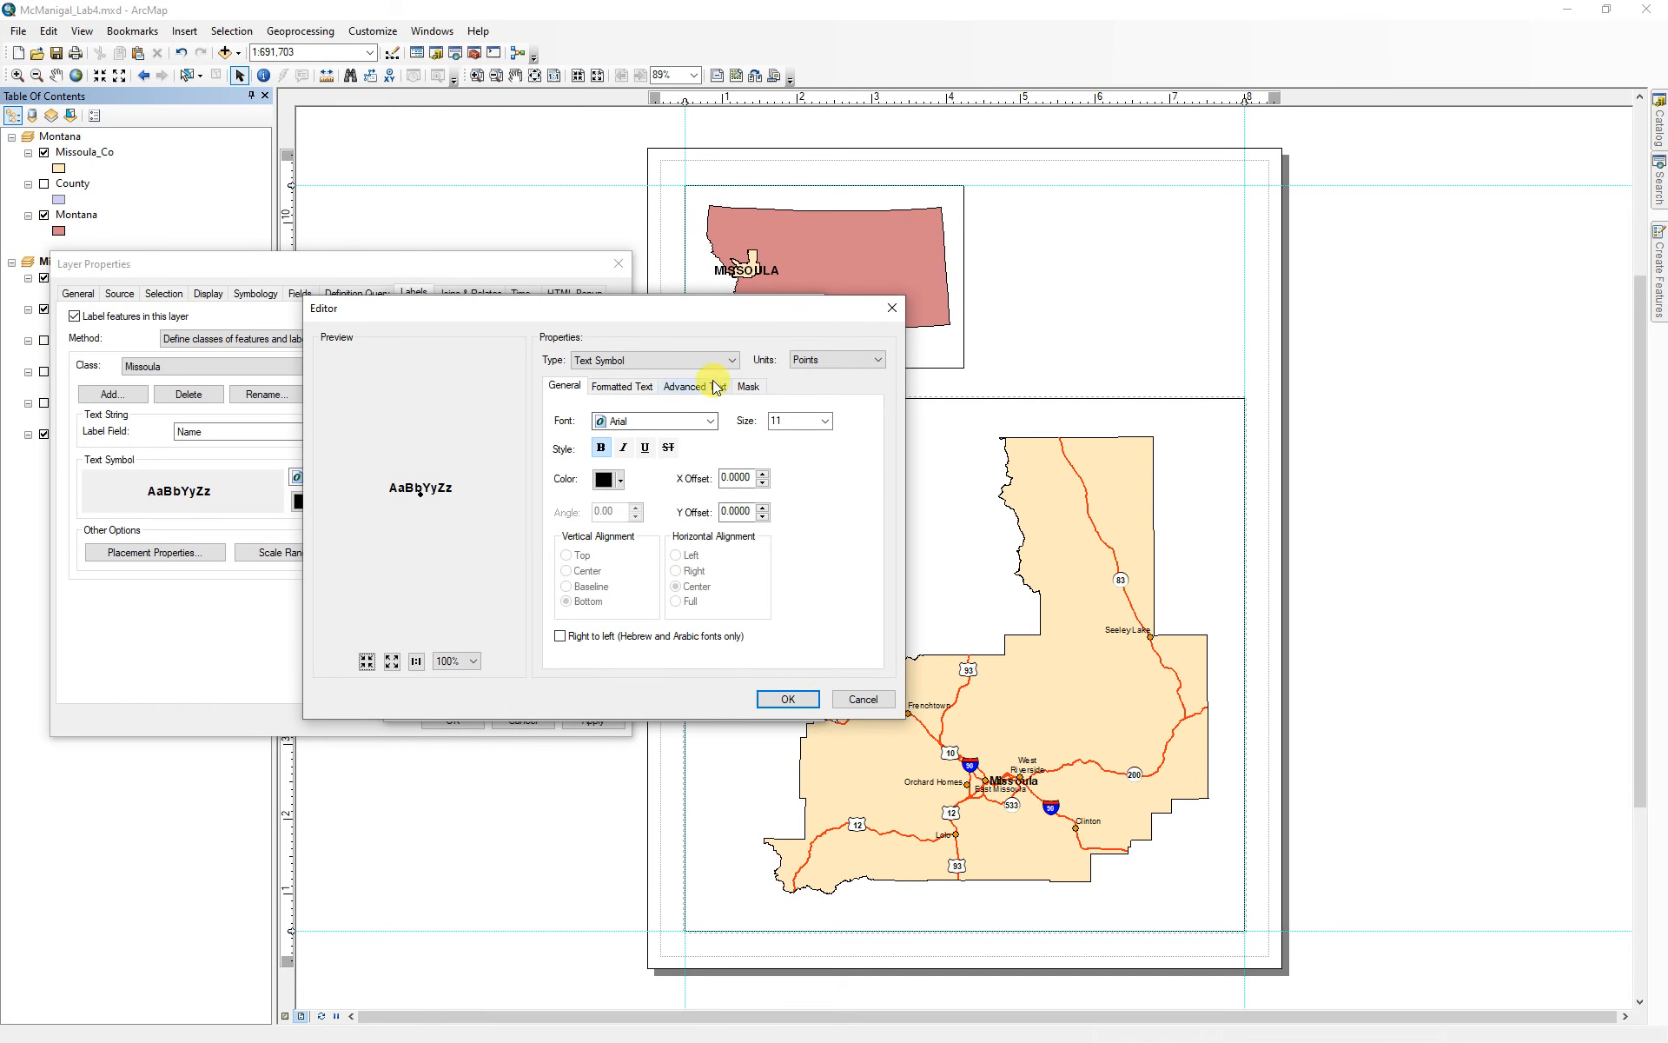
click(765, 388)
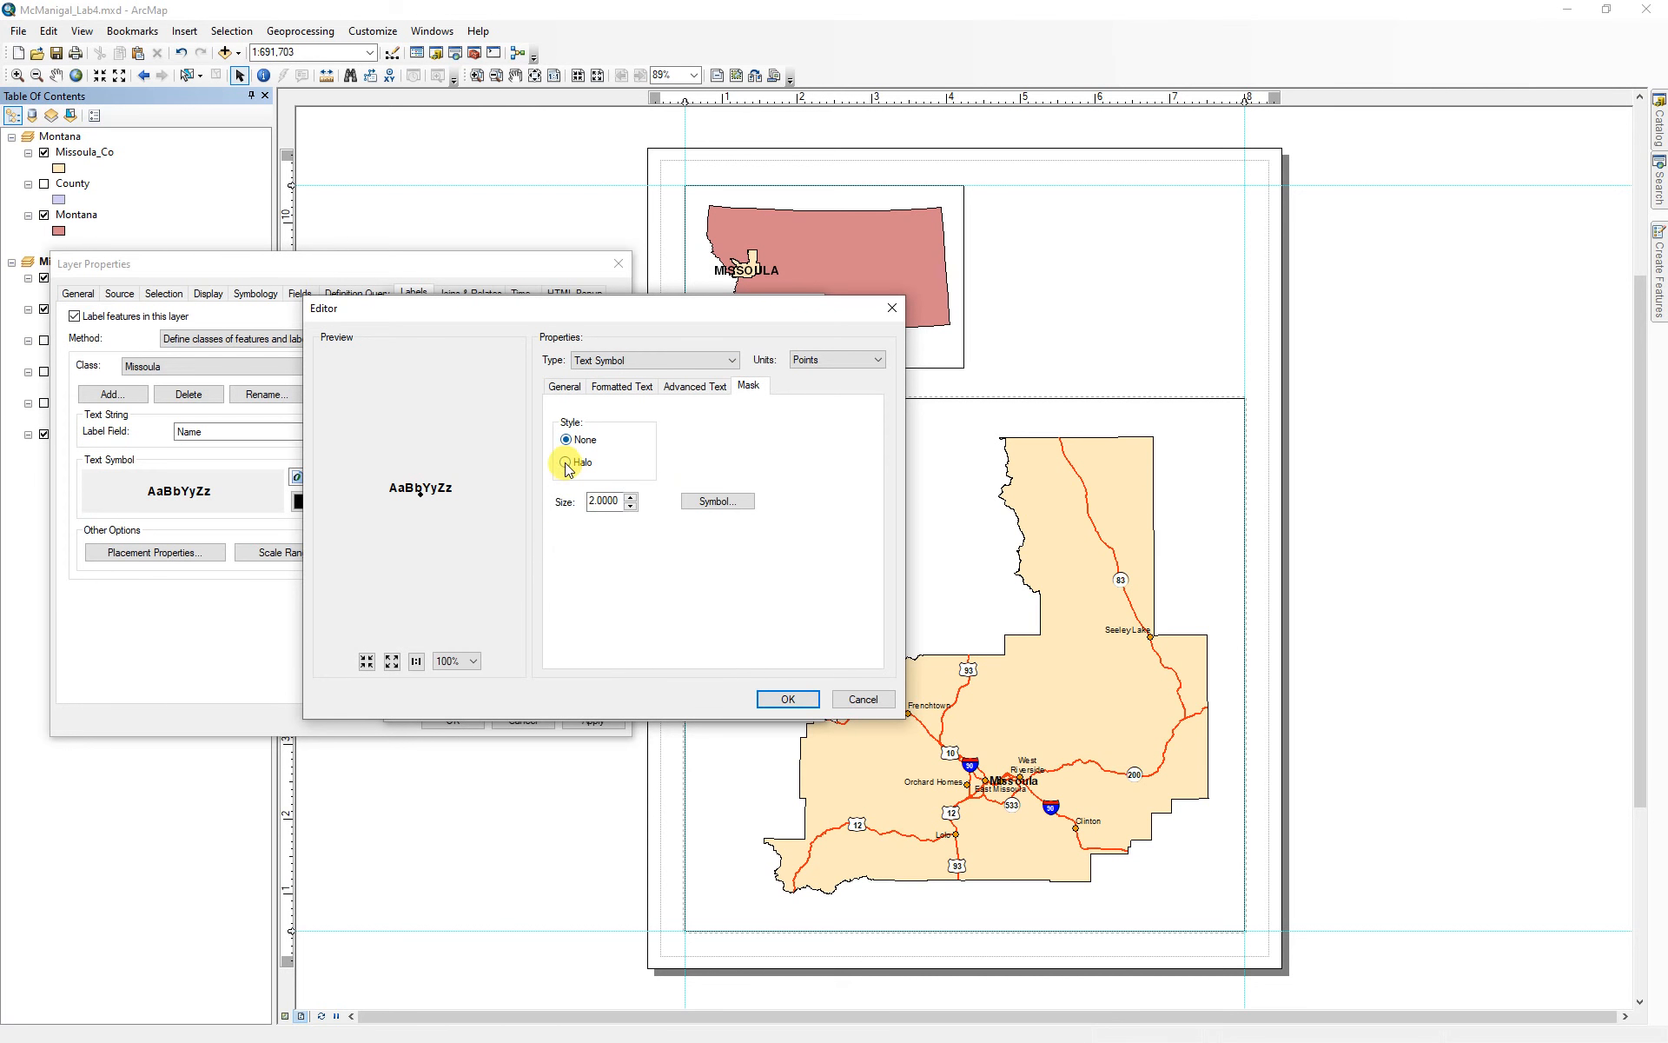
click(791, 700)
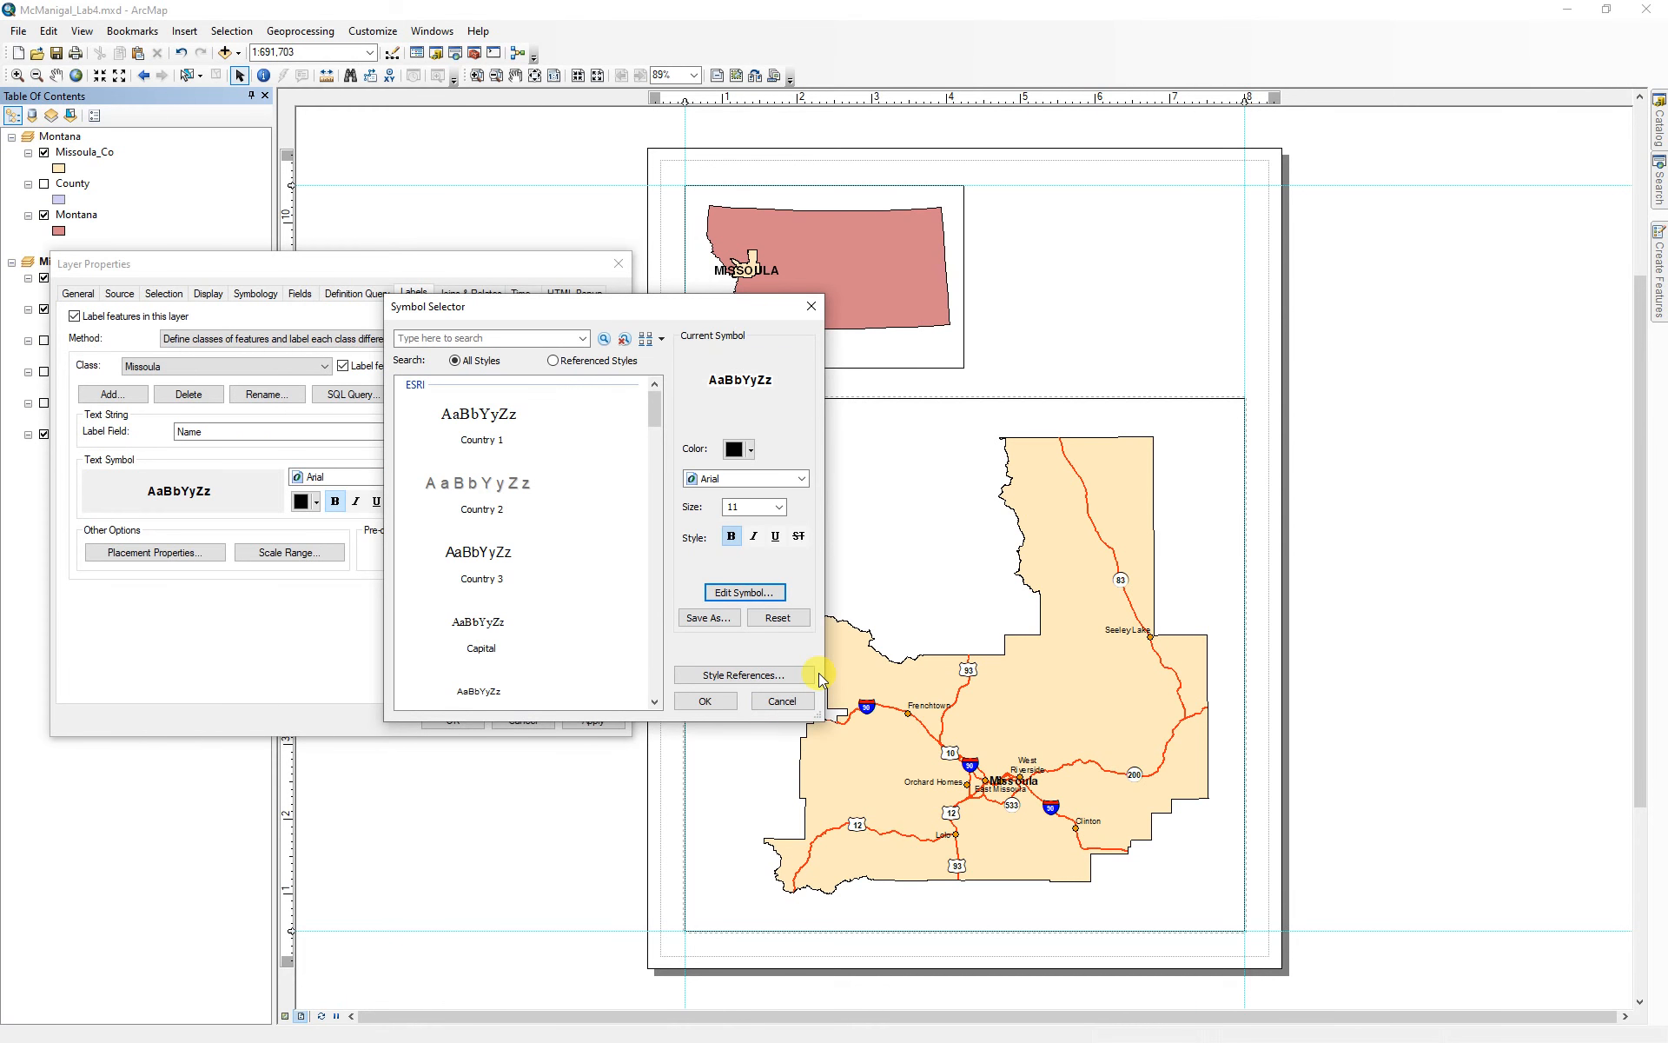
click(703, 701)
click(606, 722)
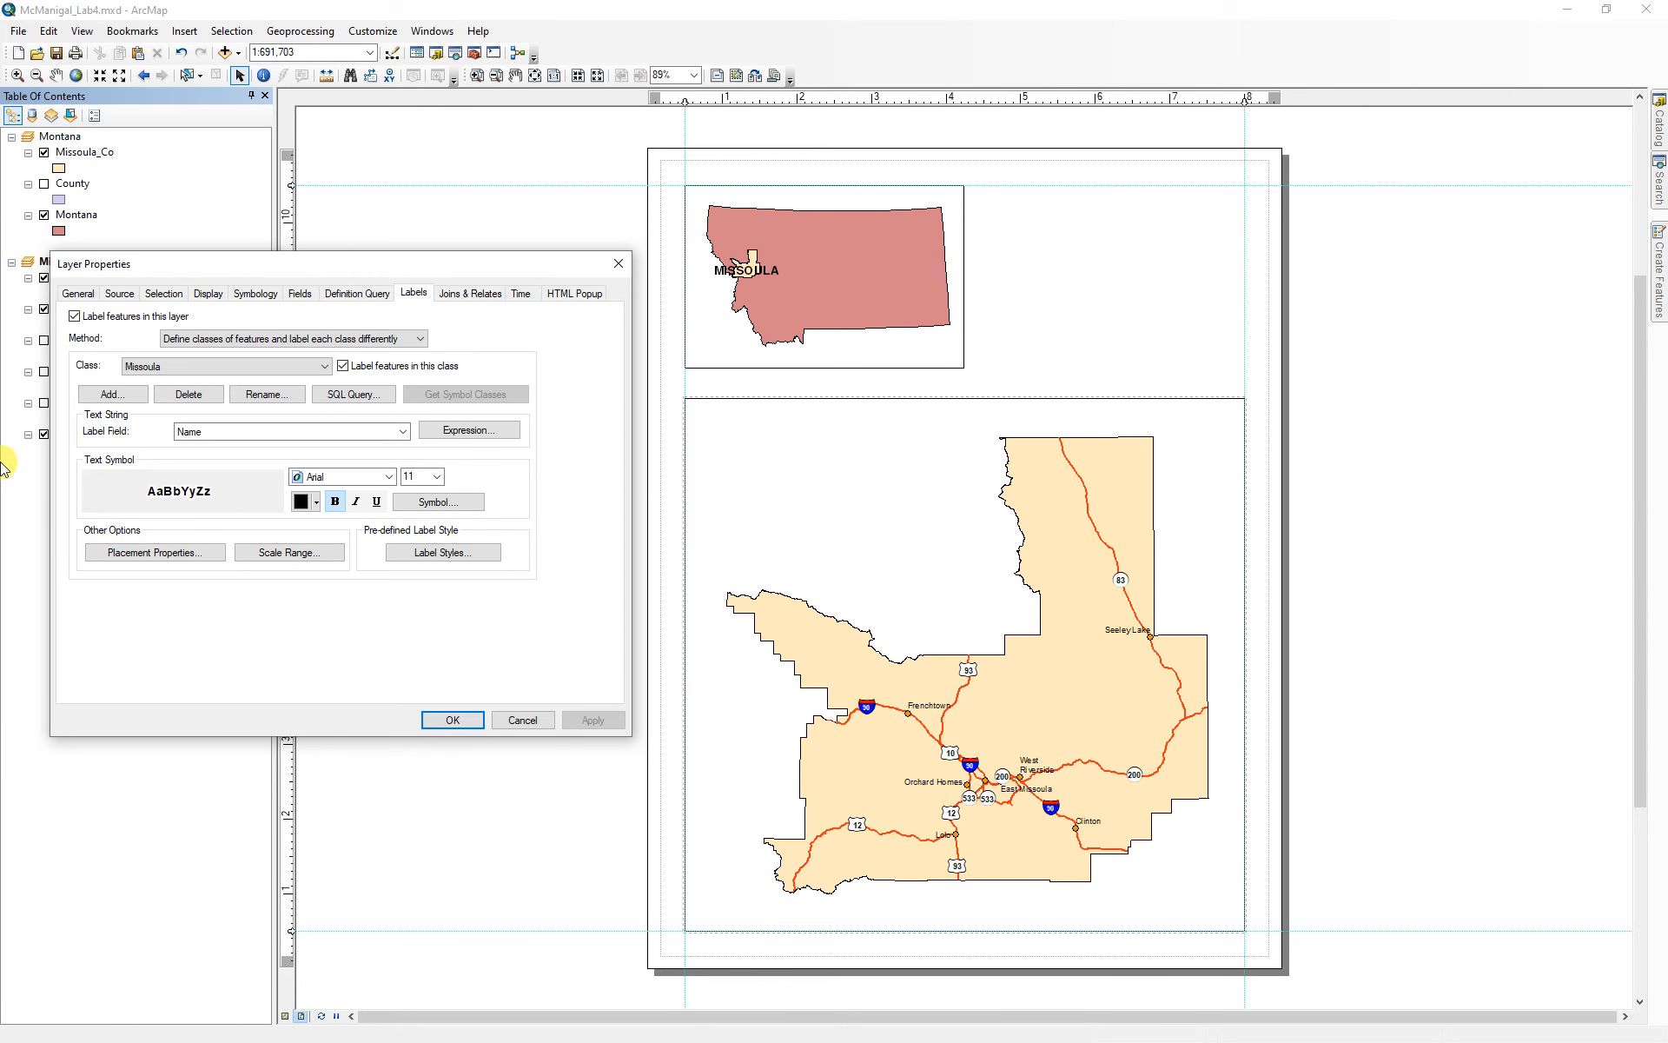
- Set the Missoula class's label placement to Never remove (place overlapping), then apply and accept the layer properties
click(149, 553)
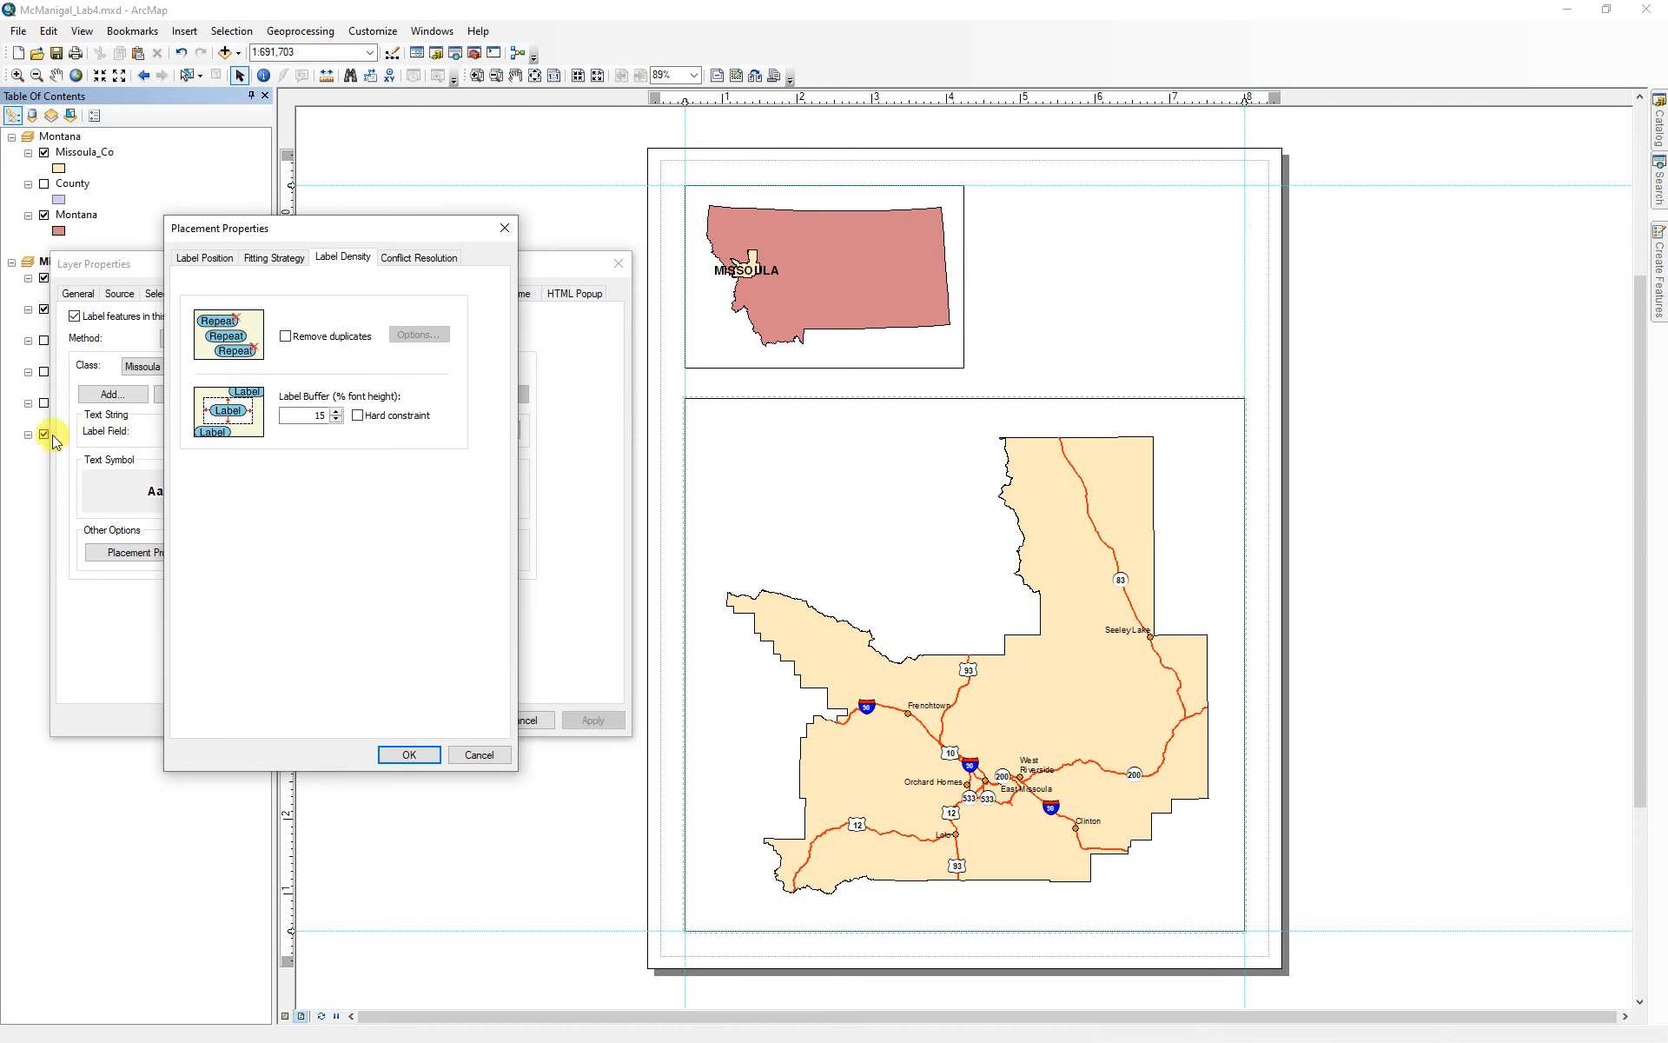
click(273, 257)
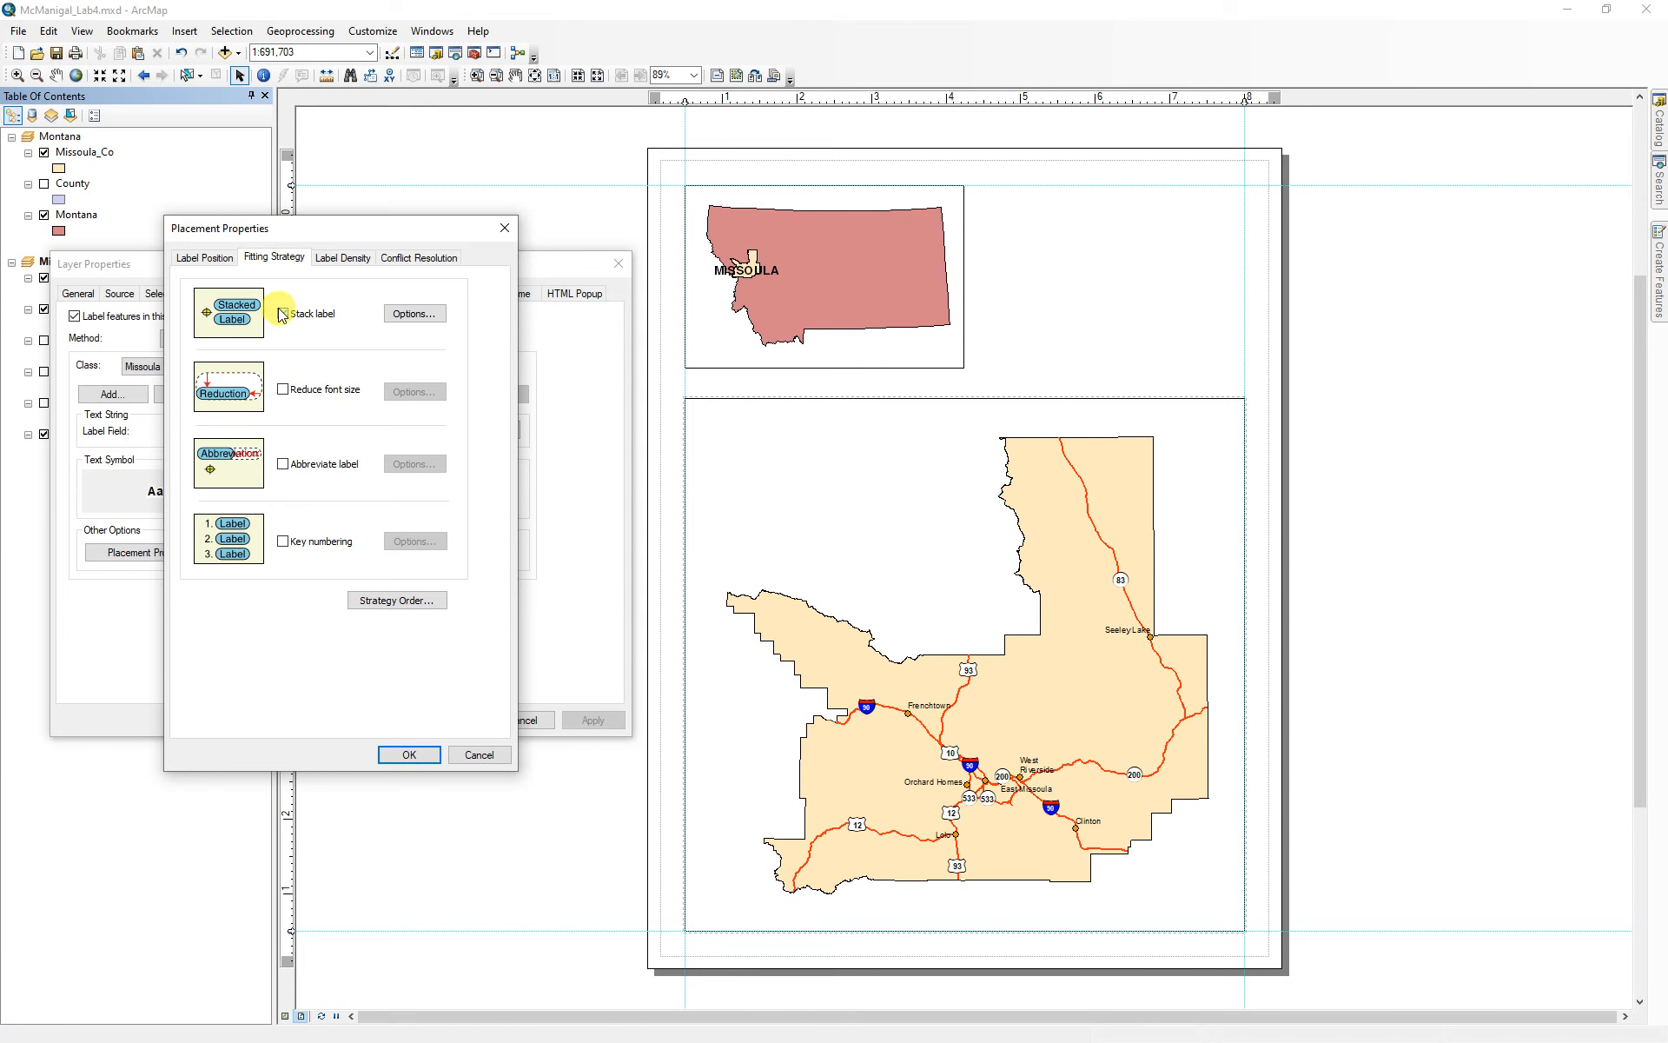
click(419, 258)
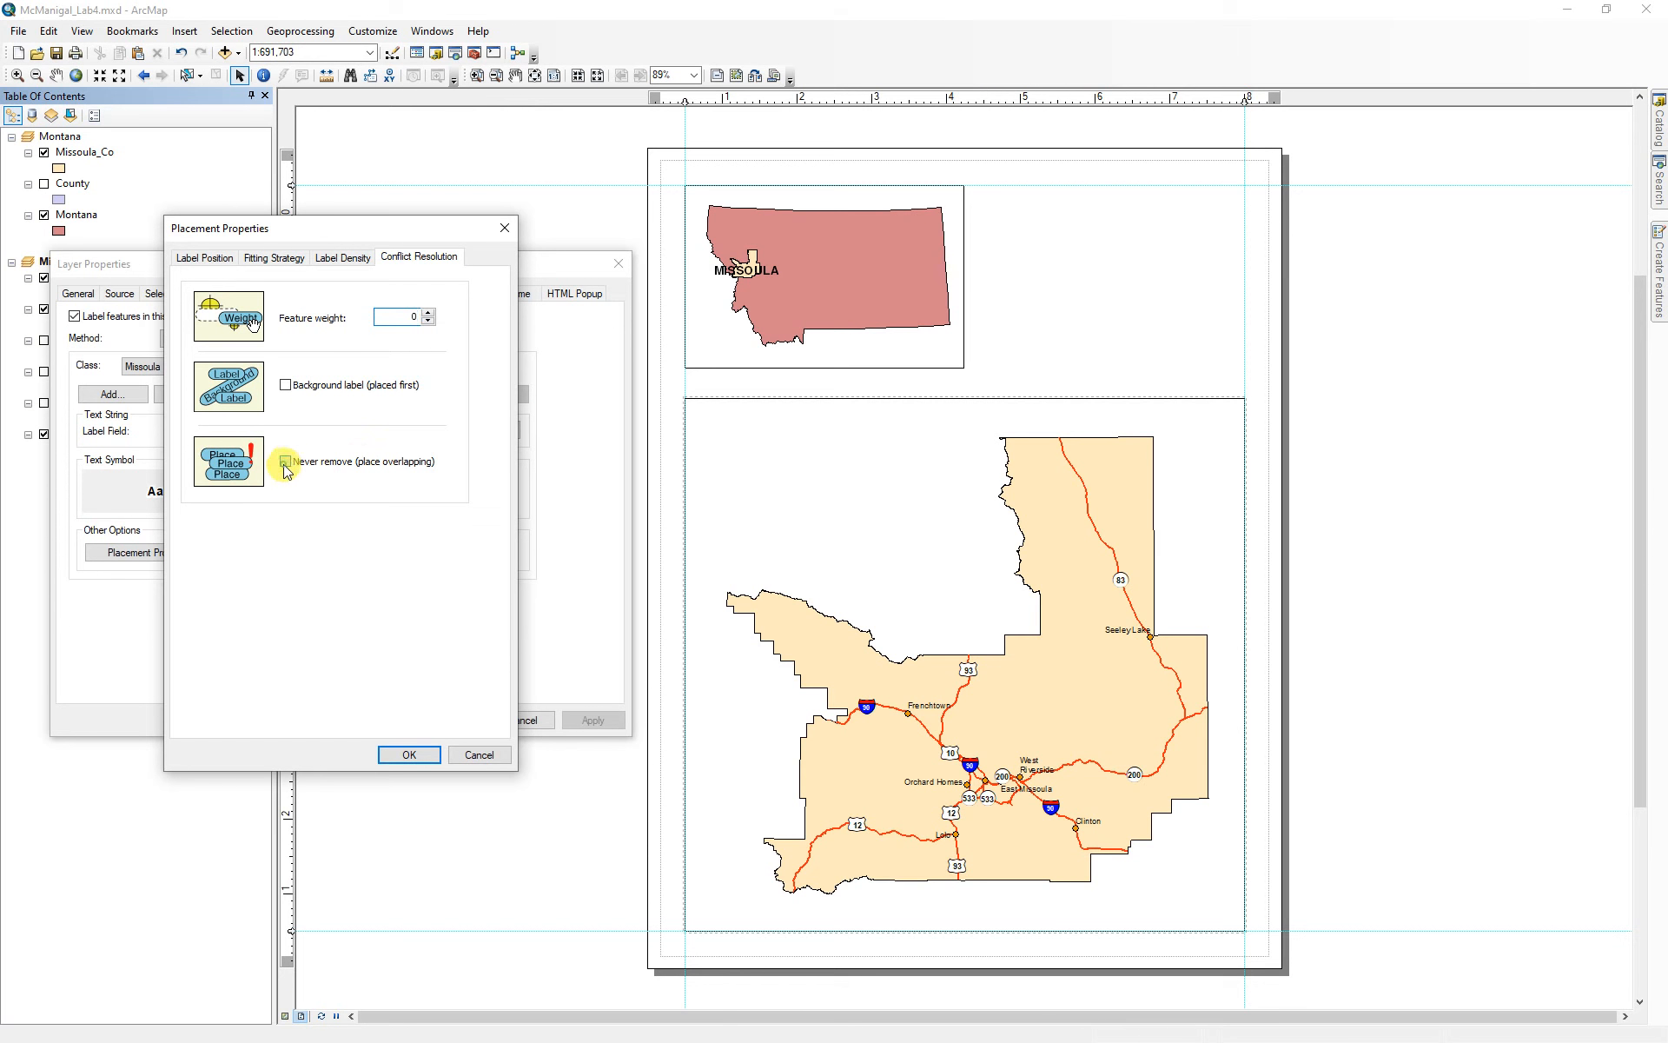
click(408, 754)
click(592, 719)
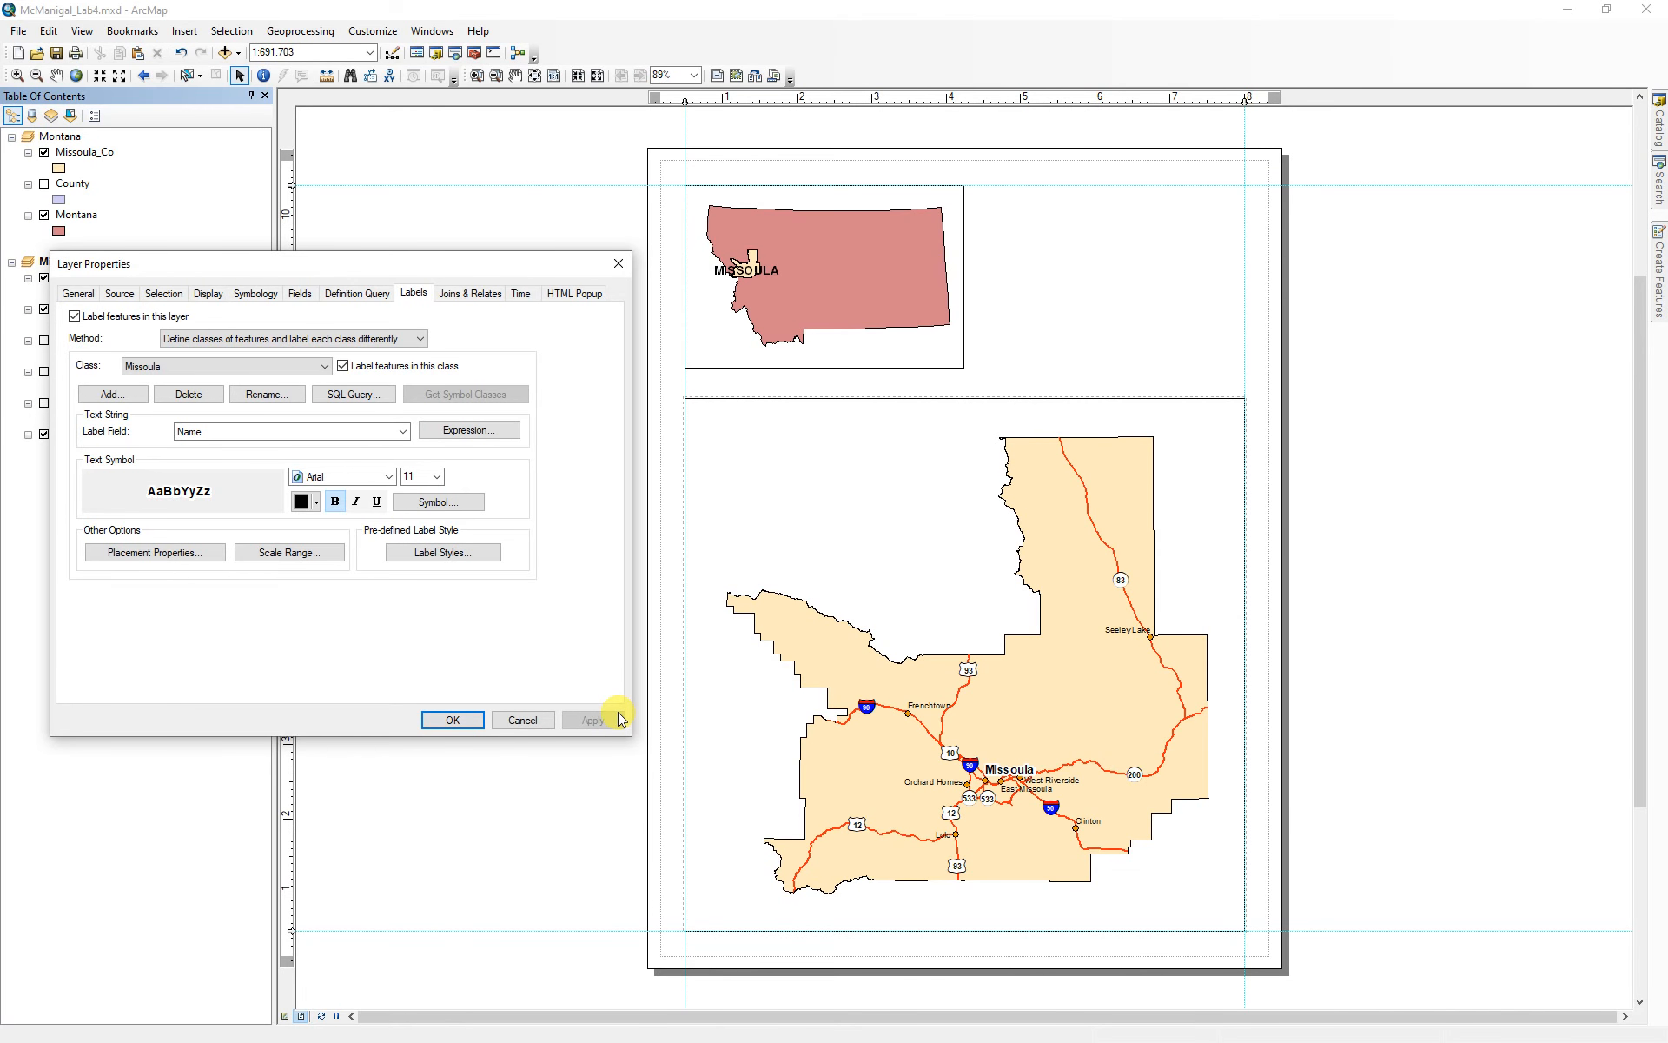
click(450, 718)
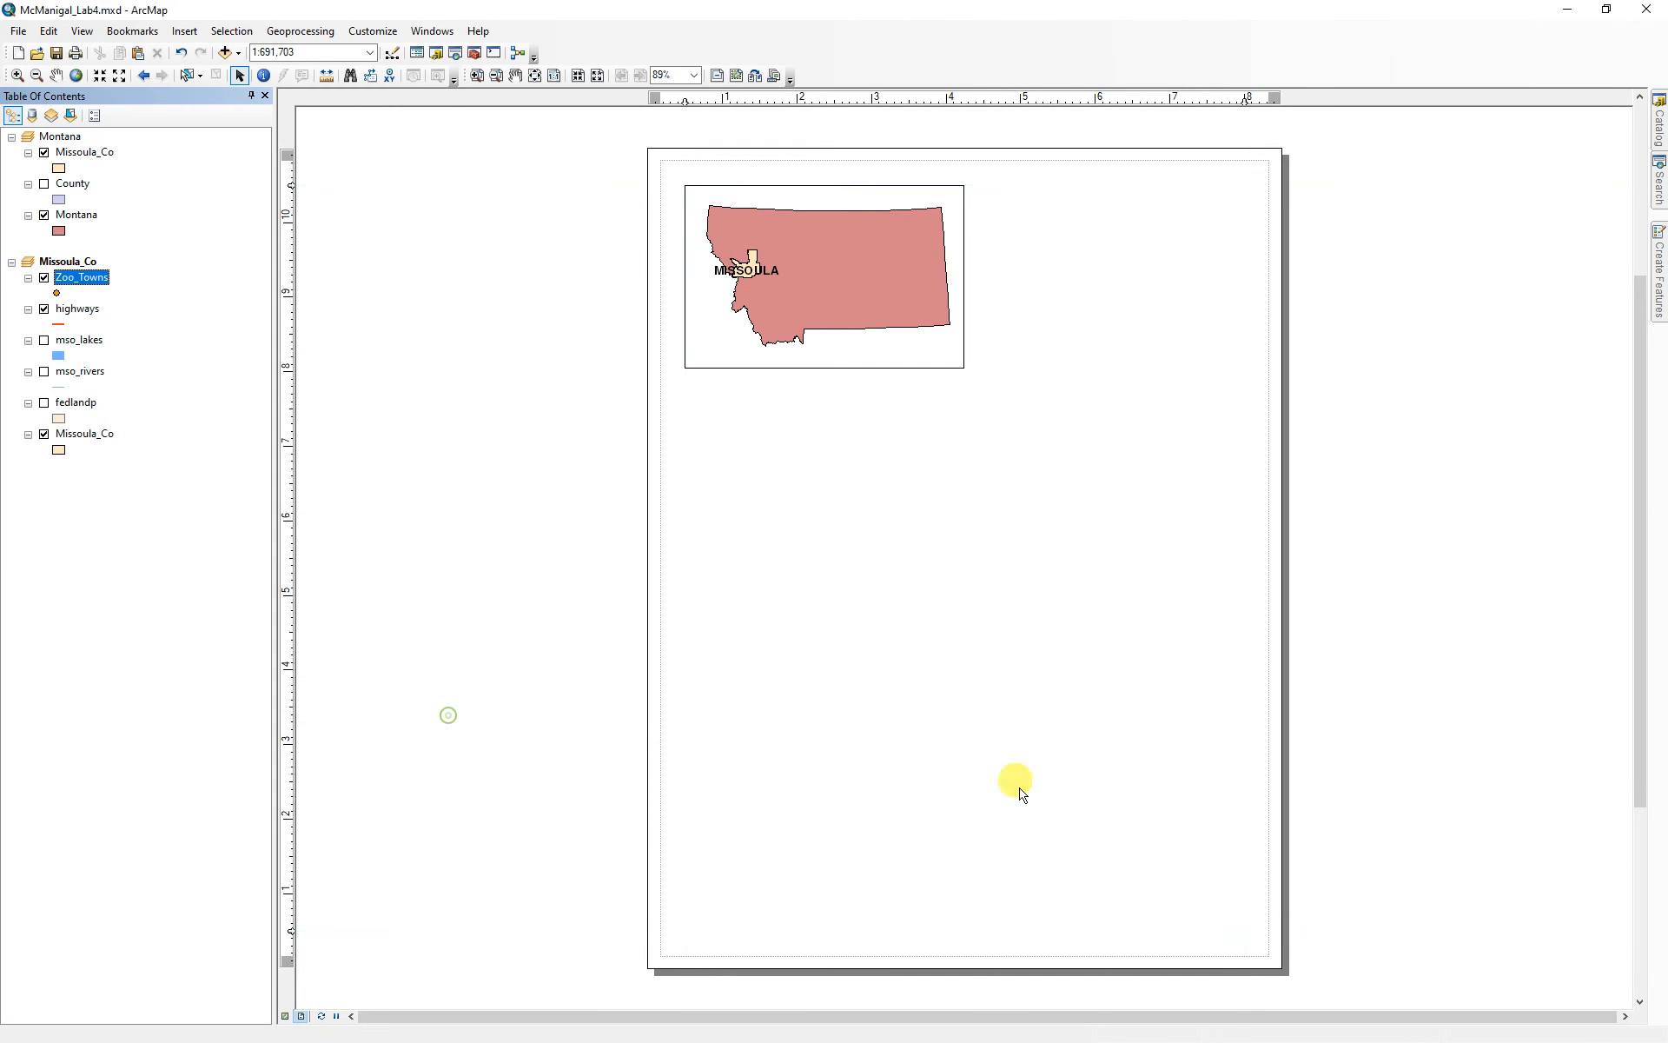
- Turn on the fedlandp, mso_rivers and mso_lakes layers in the Missoula_Co data frame
scroll(1005, 799, down, 3)
scroll(1005, 800, up, 3)
scroll(1006, 806, up, 2)
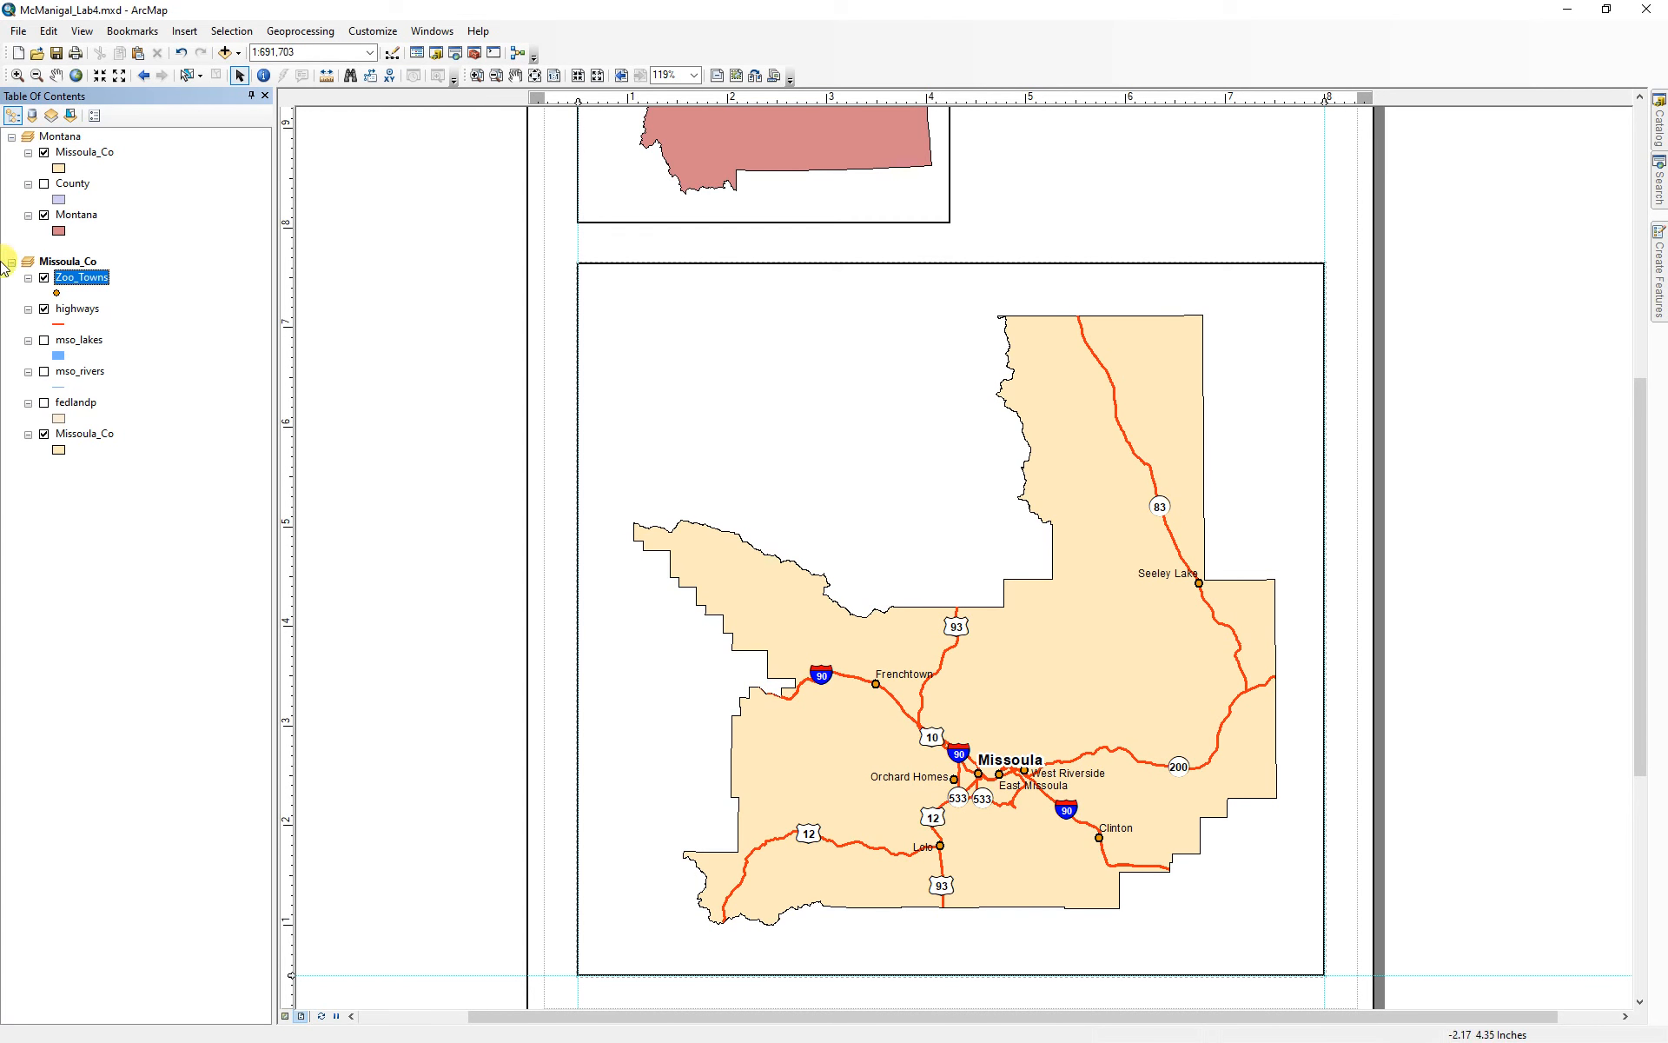
click(44, 403)
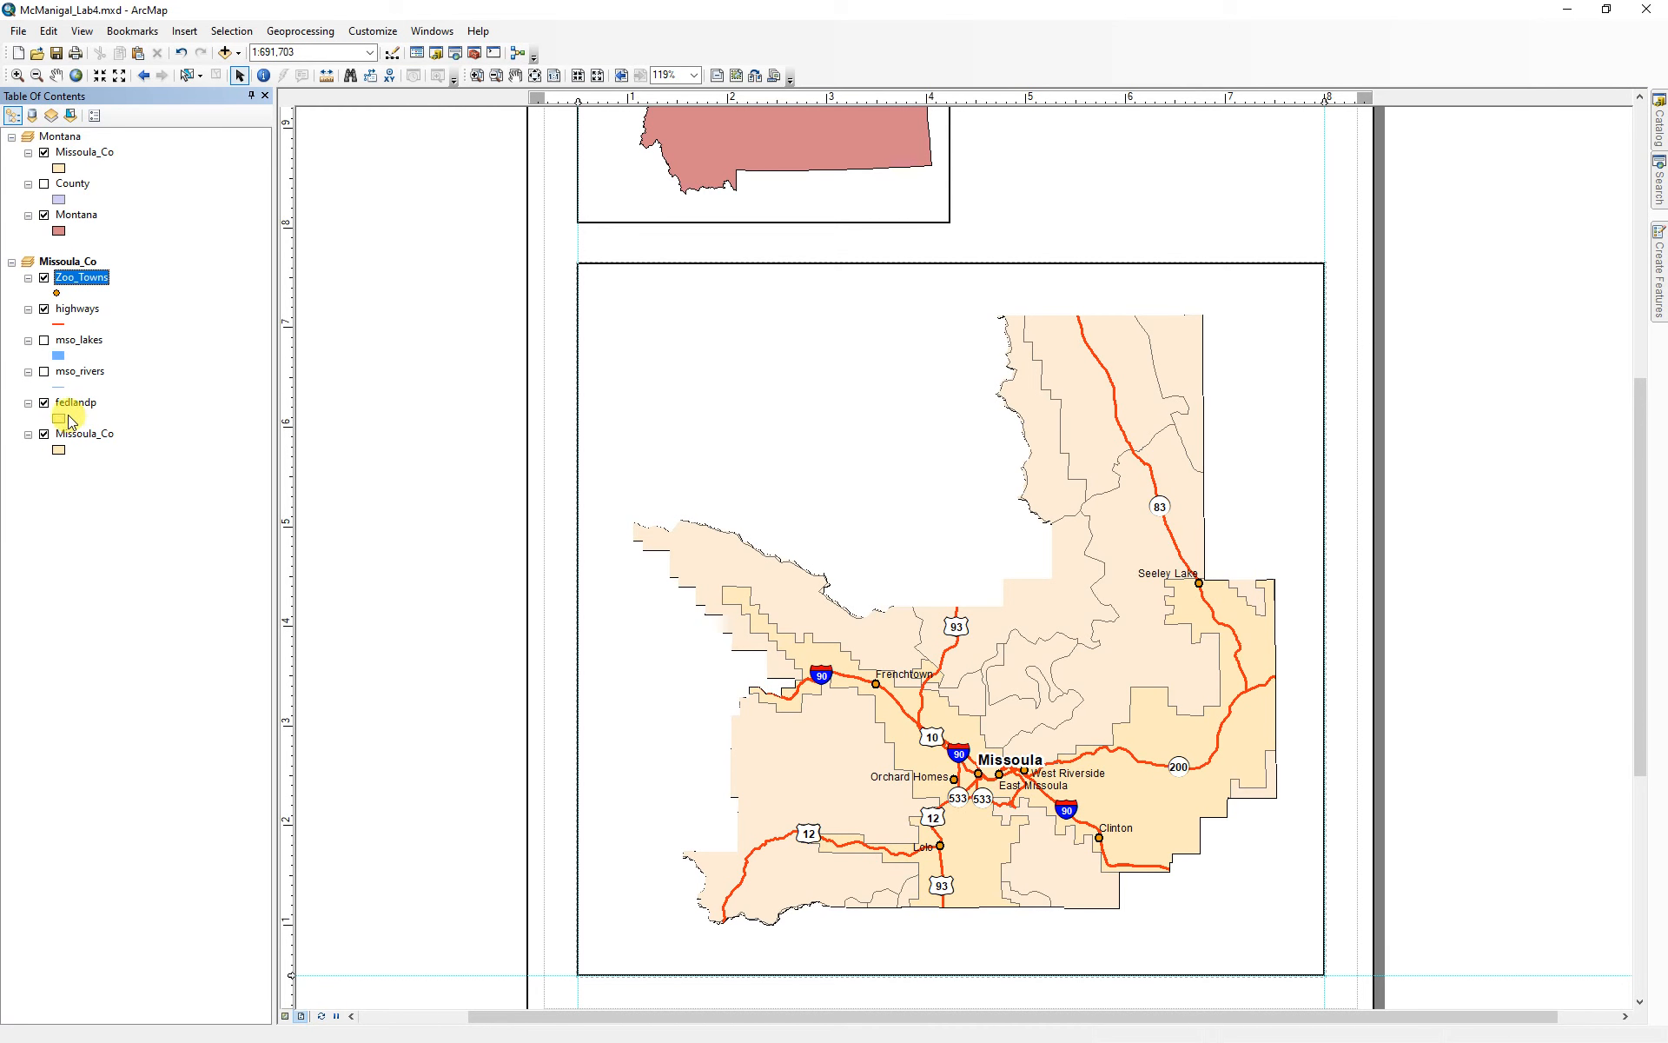
click(44, 371)
click(43, 340)
- Symbolize the fedlandp layer by unique values of the NAME1 field and add all values, continuing with the full list
double_click(79, 404)
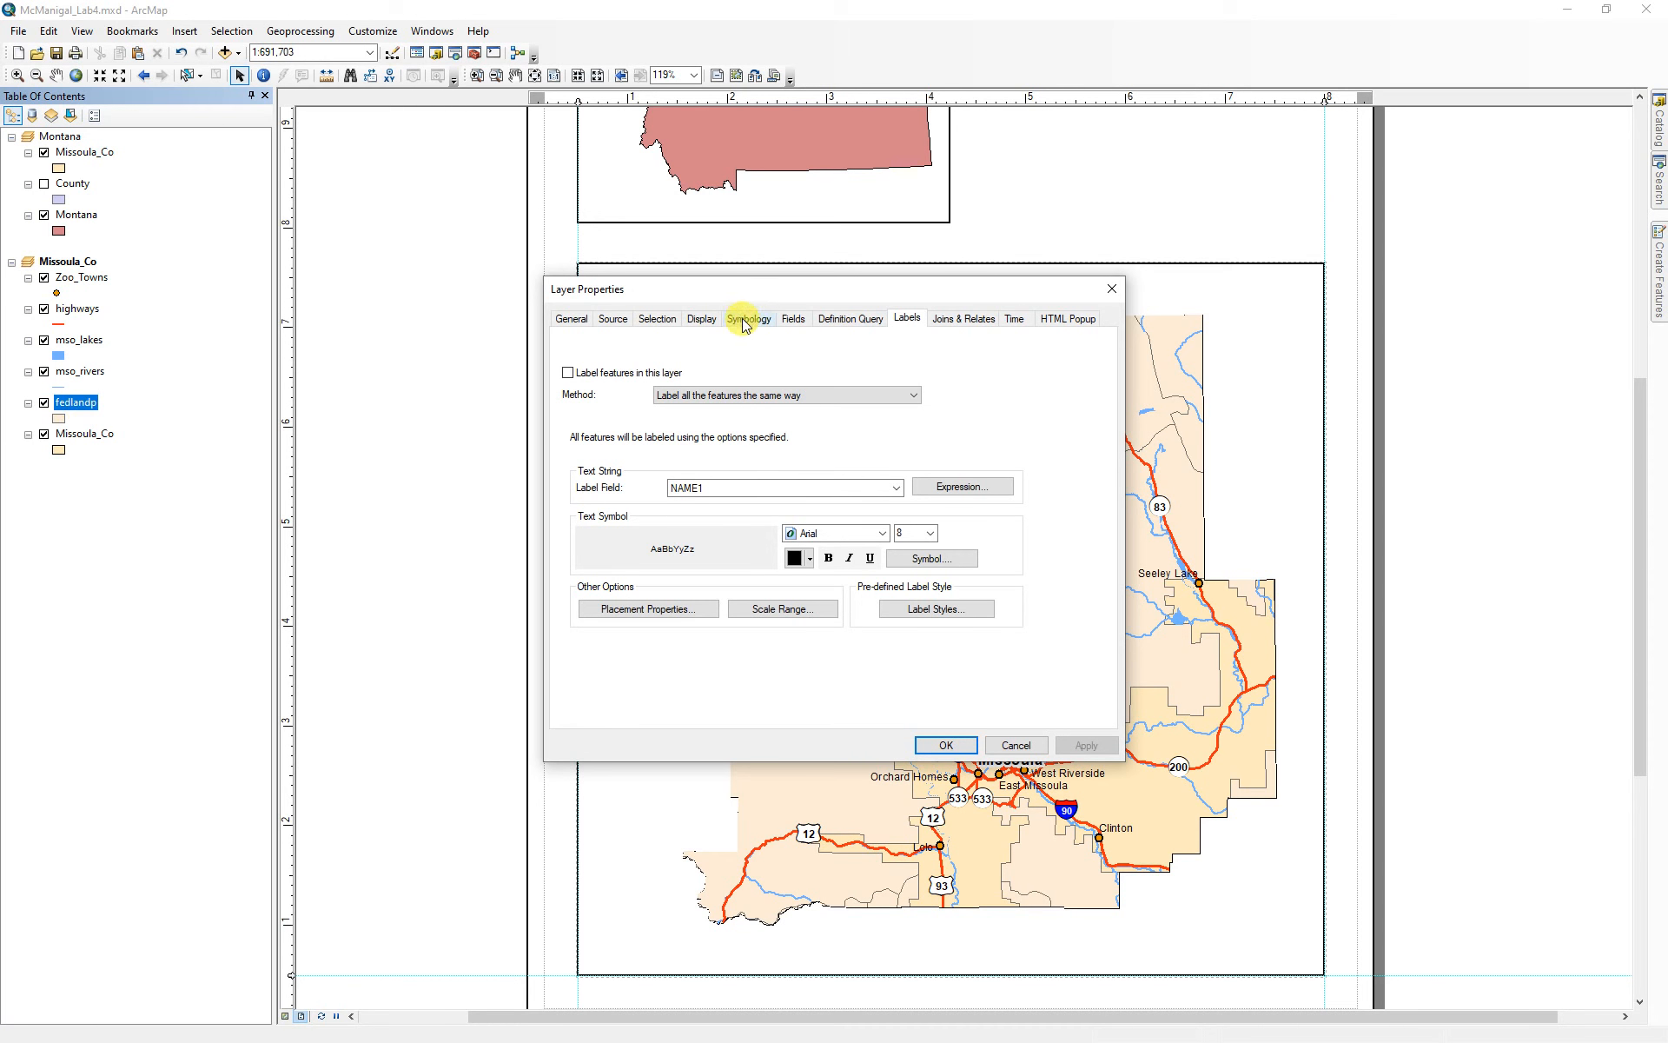
click(744, 320)
drag(893, 279, 452, 266)
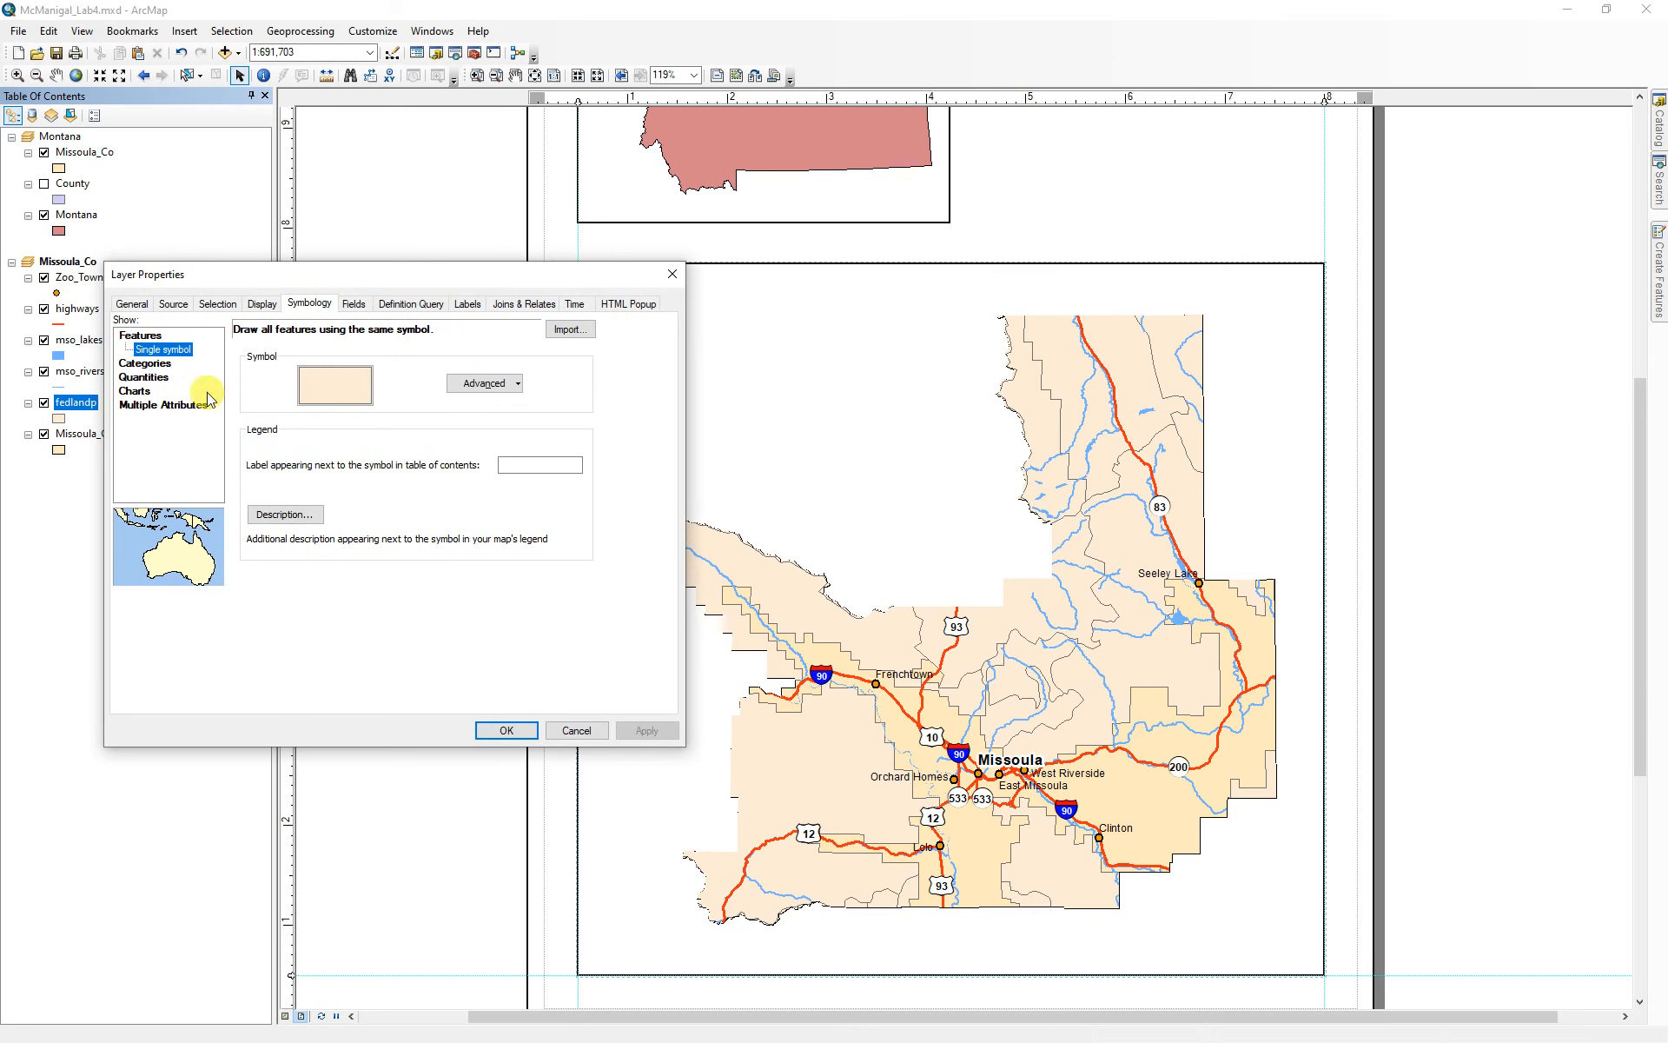
click(144, 363)
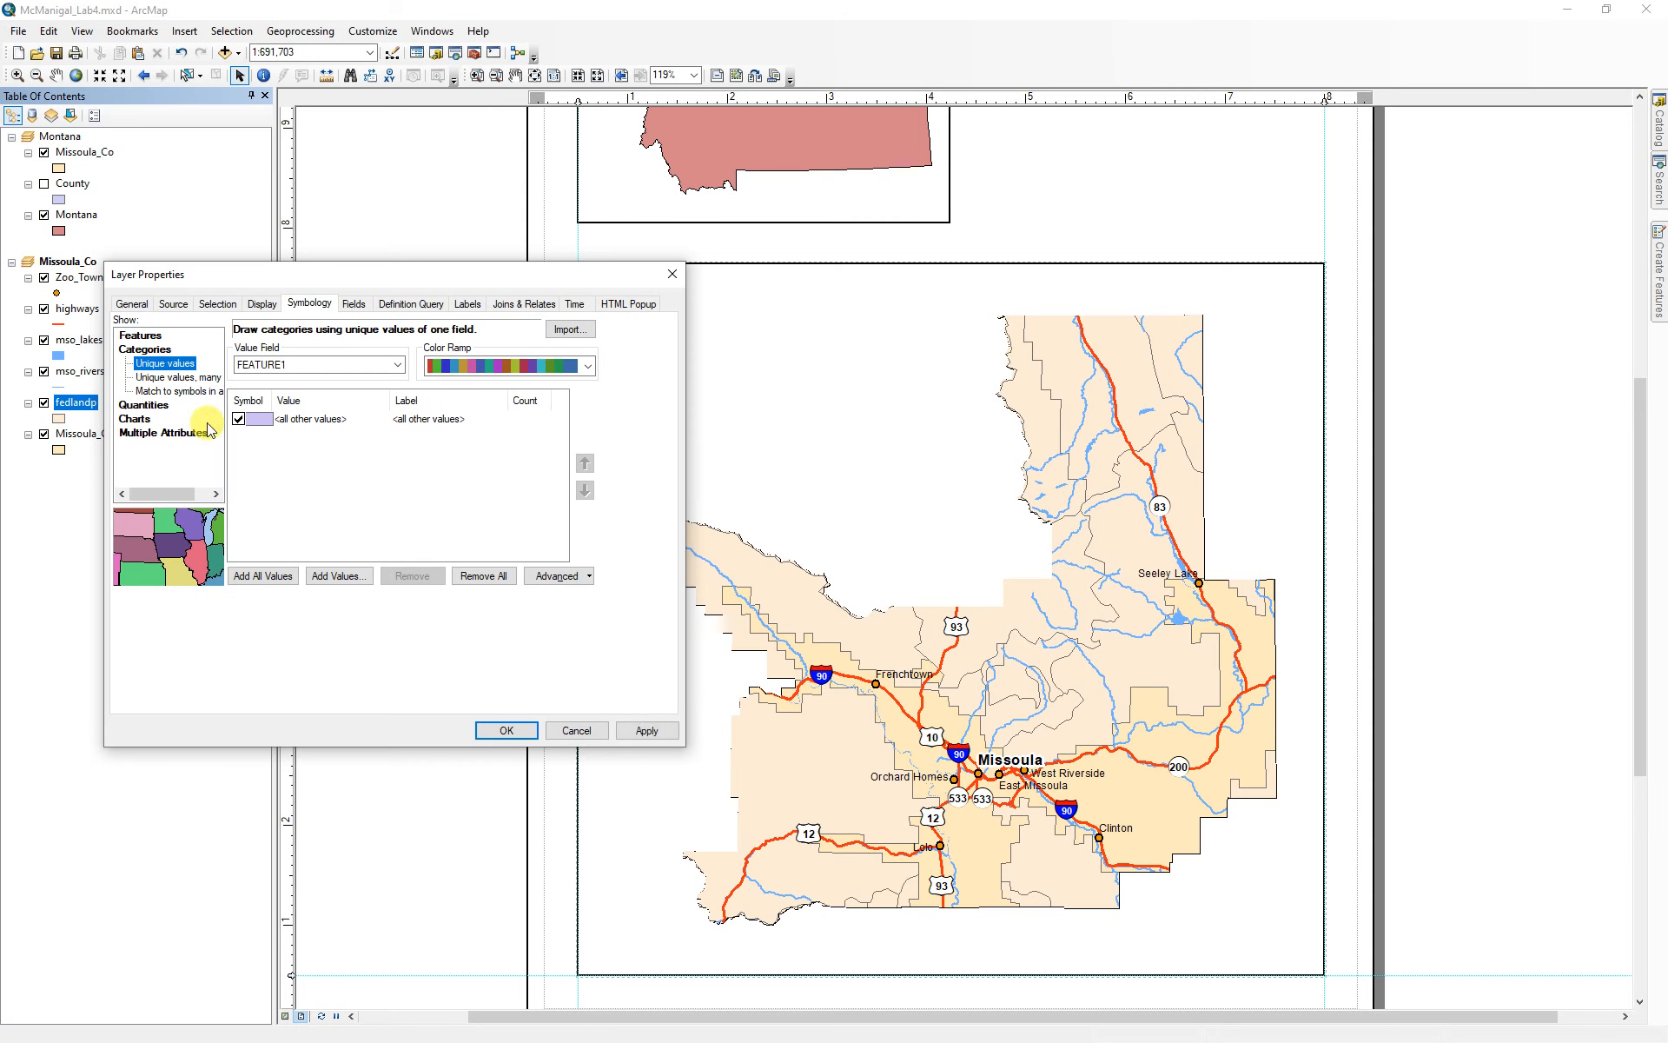
click(398, 365)
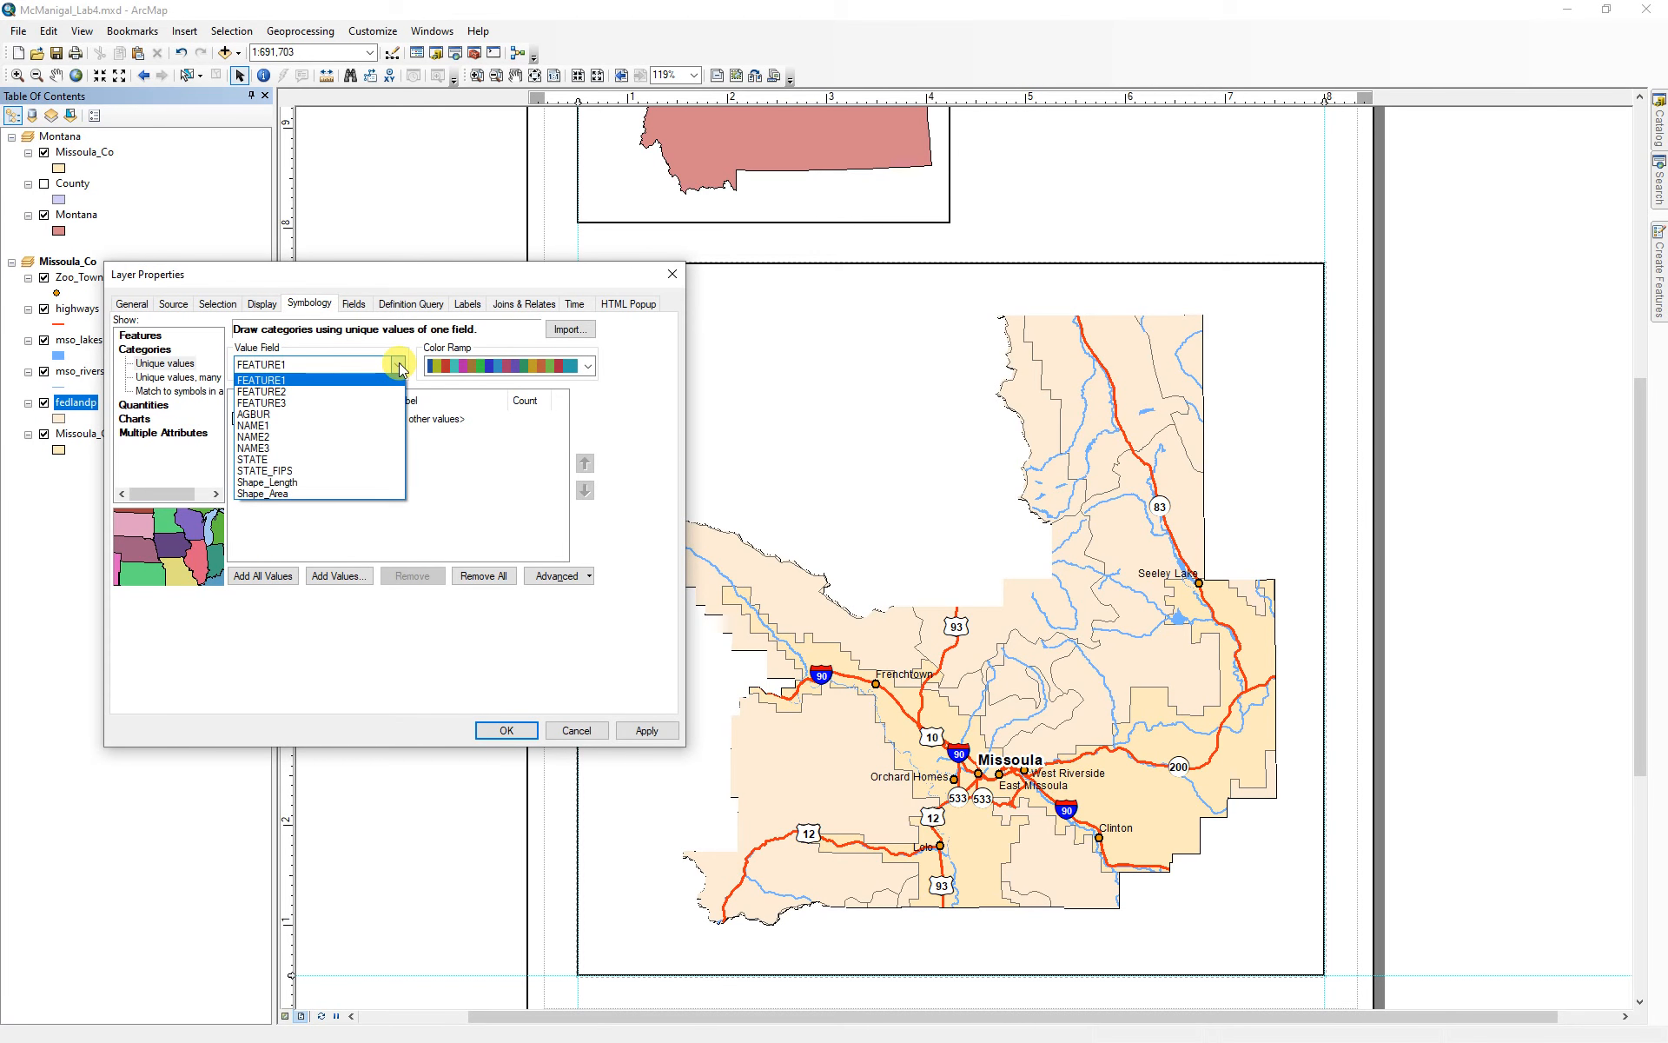
click(263, 428)
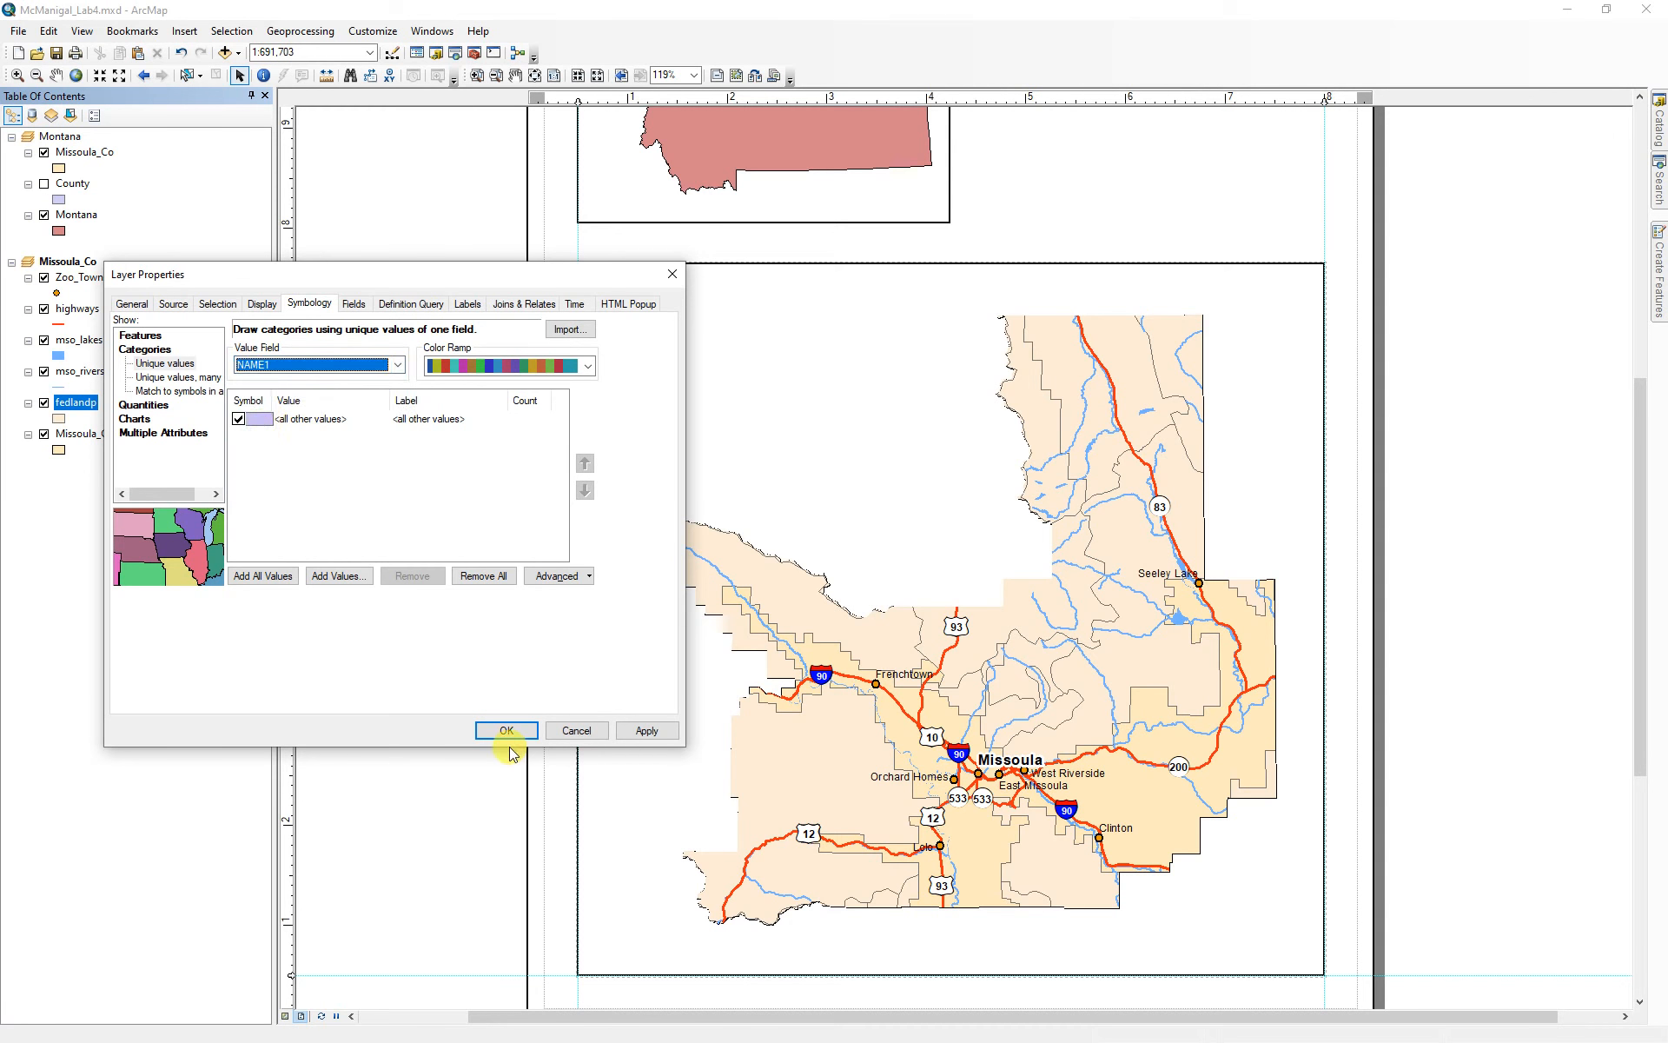
click(272, 577)
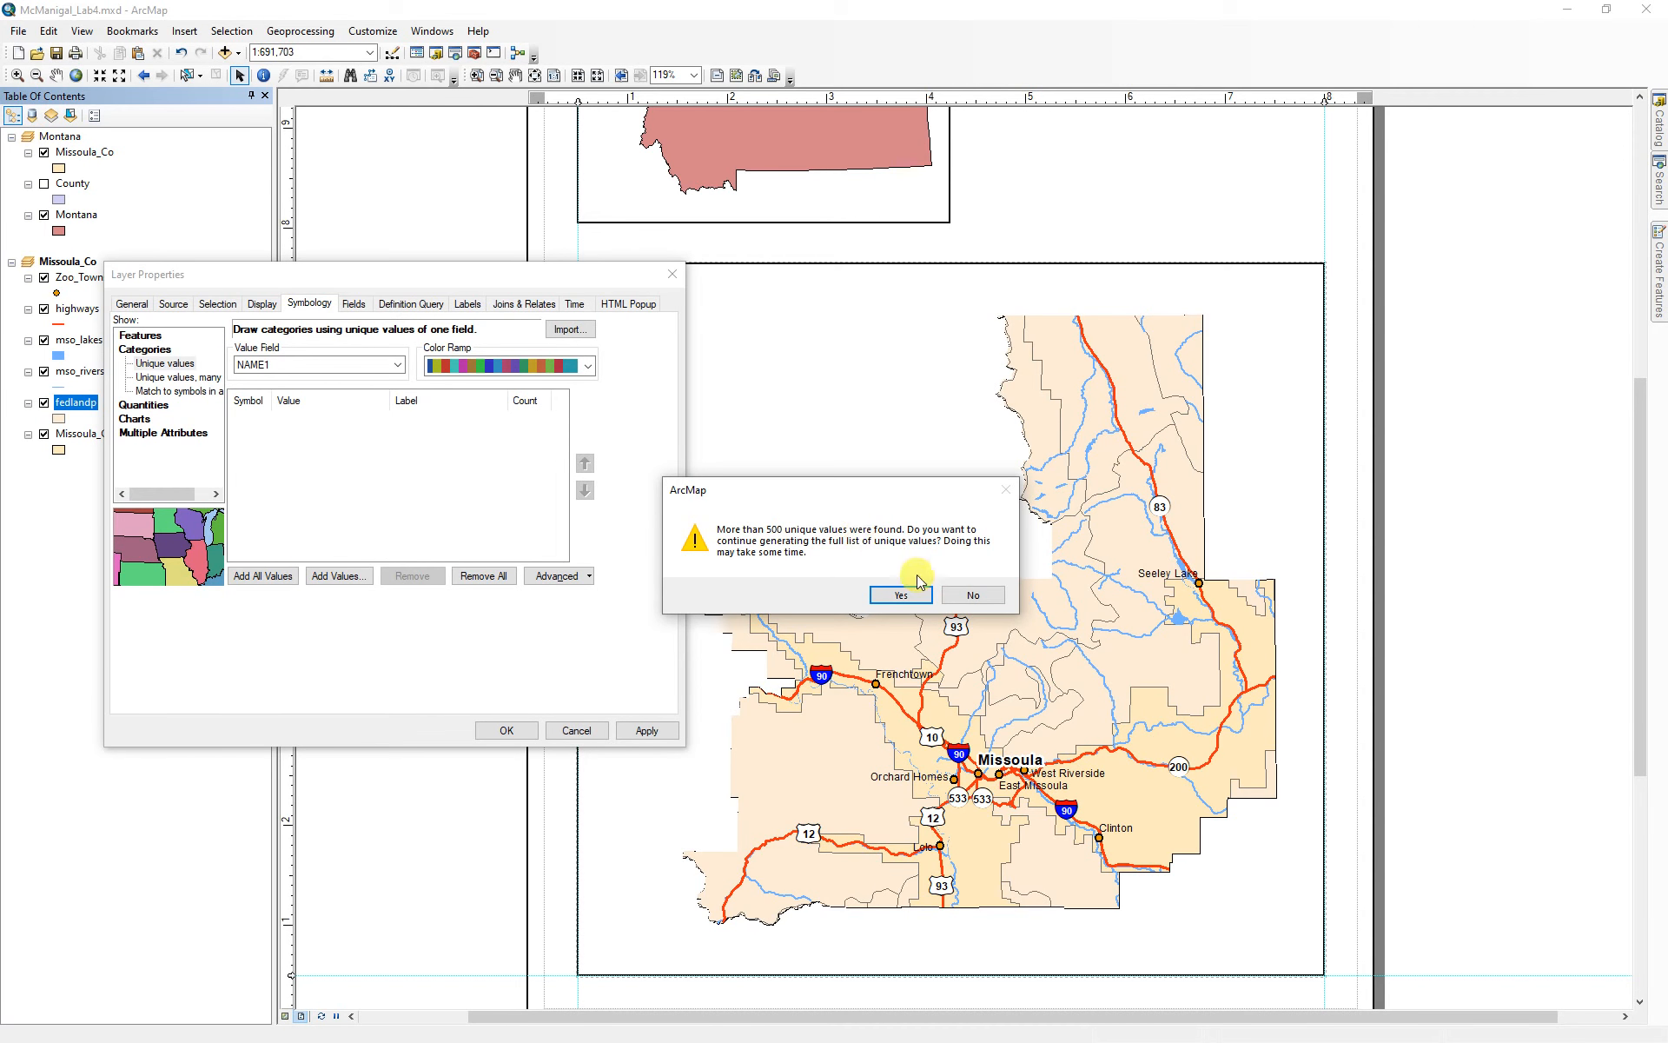
click(899, 596)
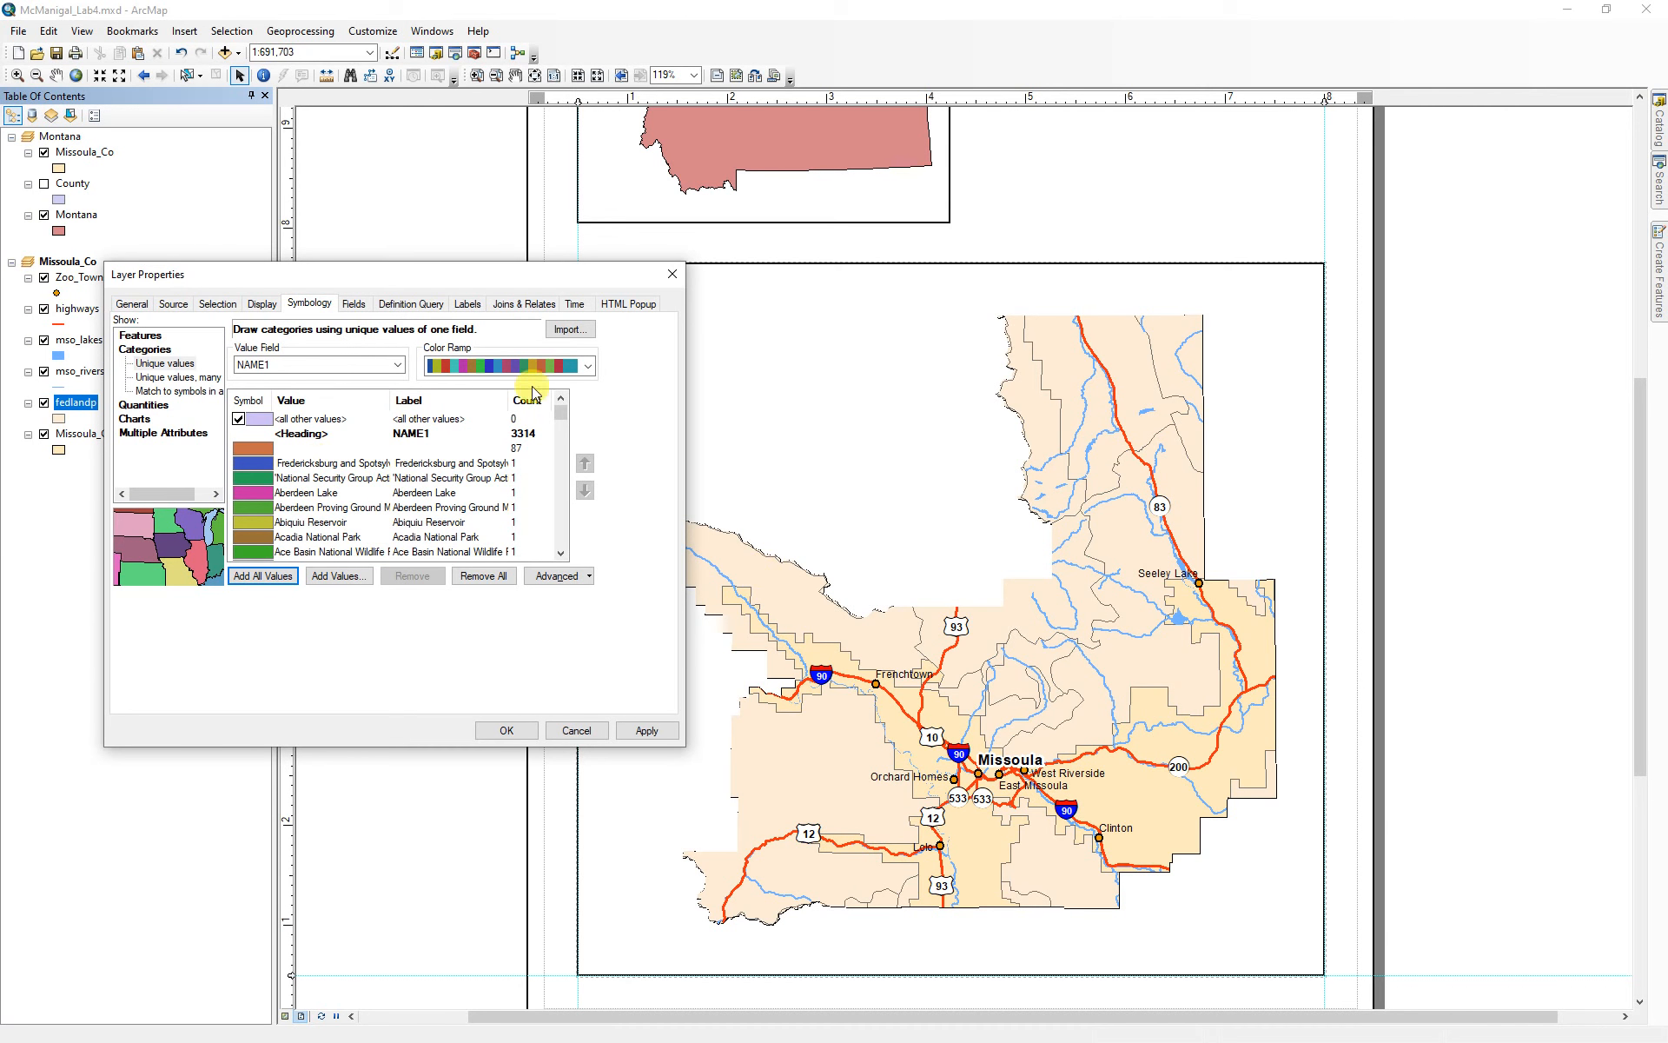
- Give the fedlandp categories a muted green, teal and tan color ramp and switch off the <all other values> symbol
click(589, 366)
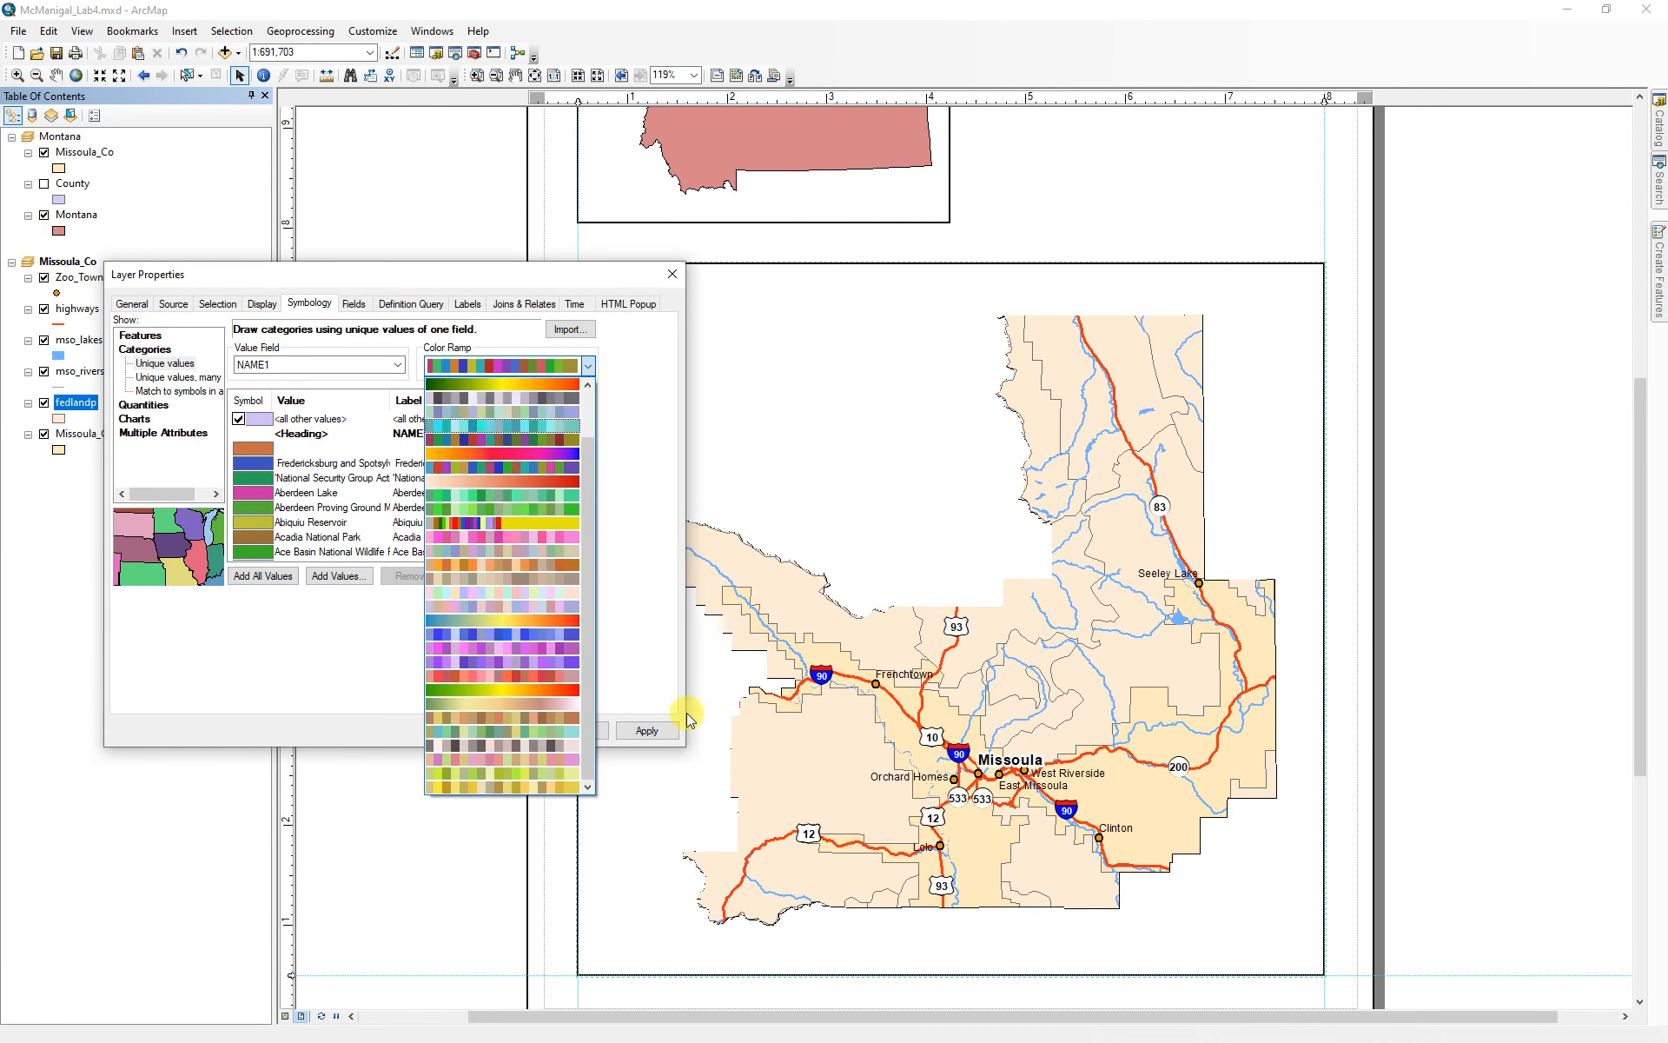
click(514, 731)
click(238, 419)
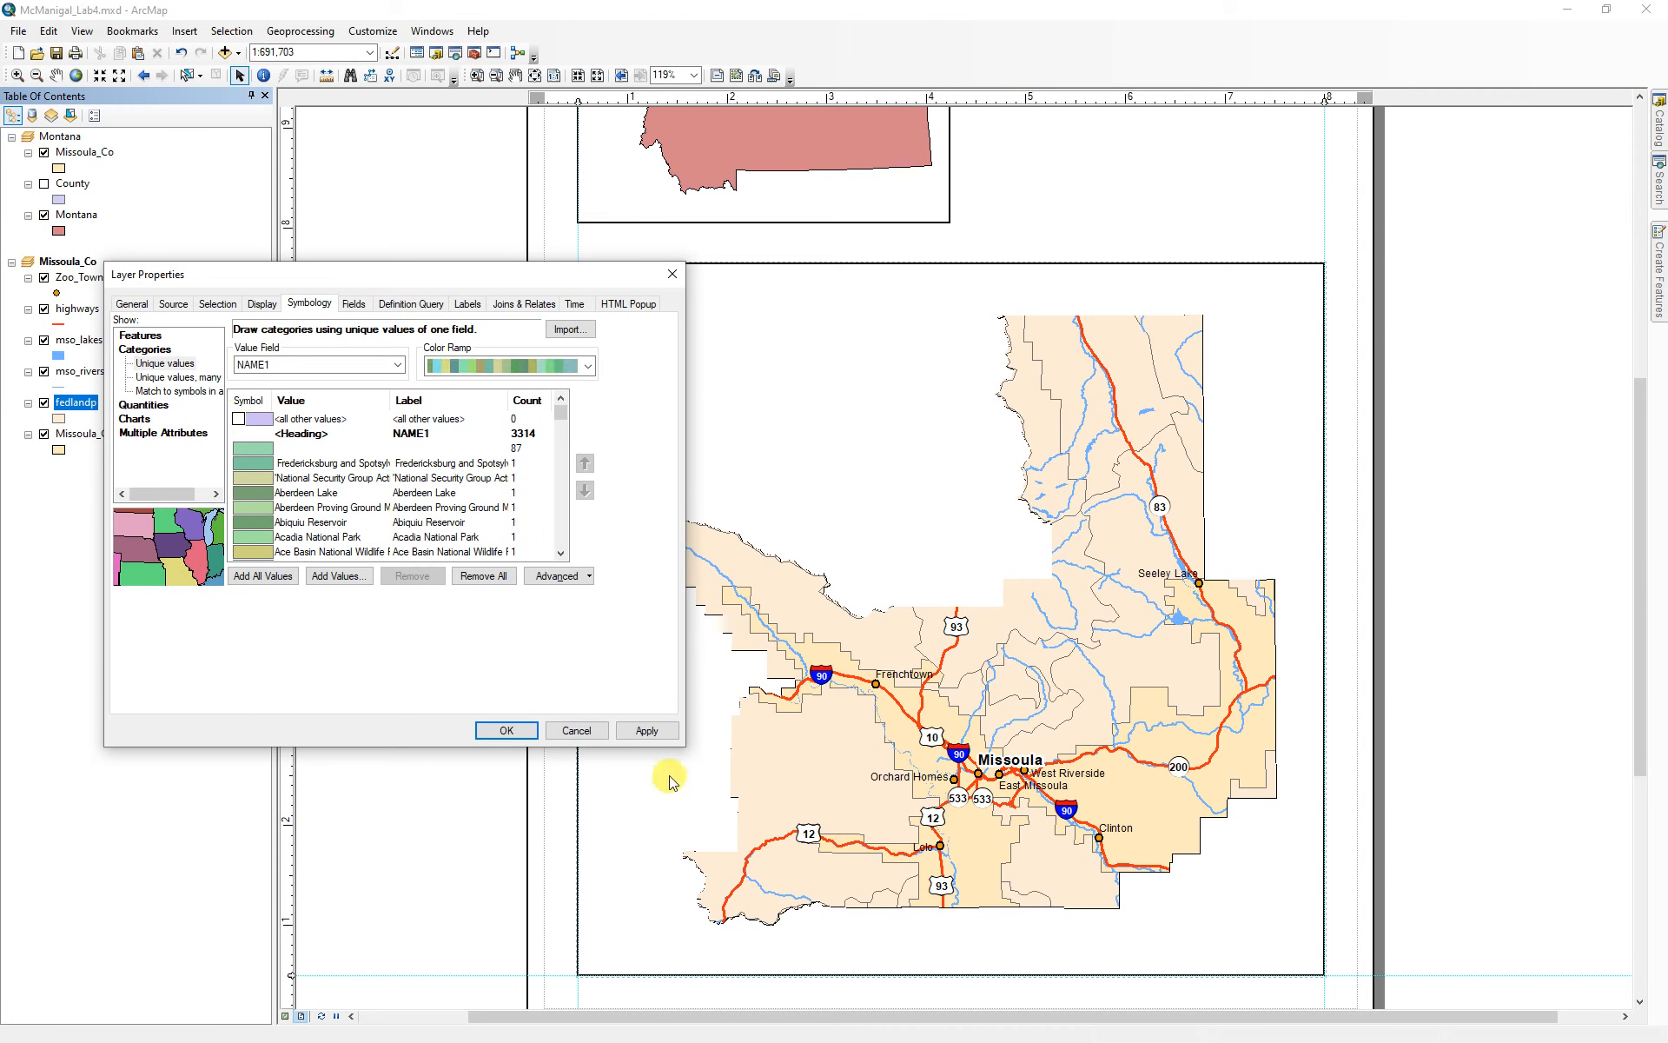
- Apply and accept the fedlandp unique-value symbology, and collapse the layer's long category list
click(643, 728)
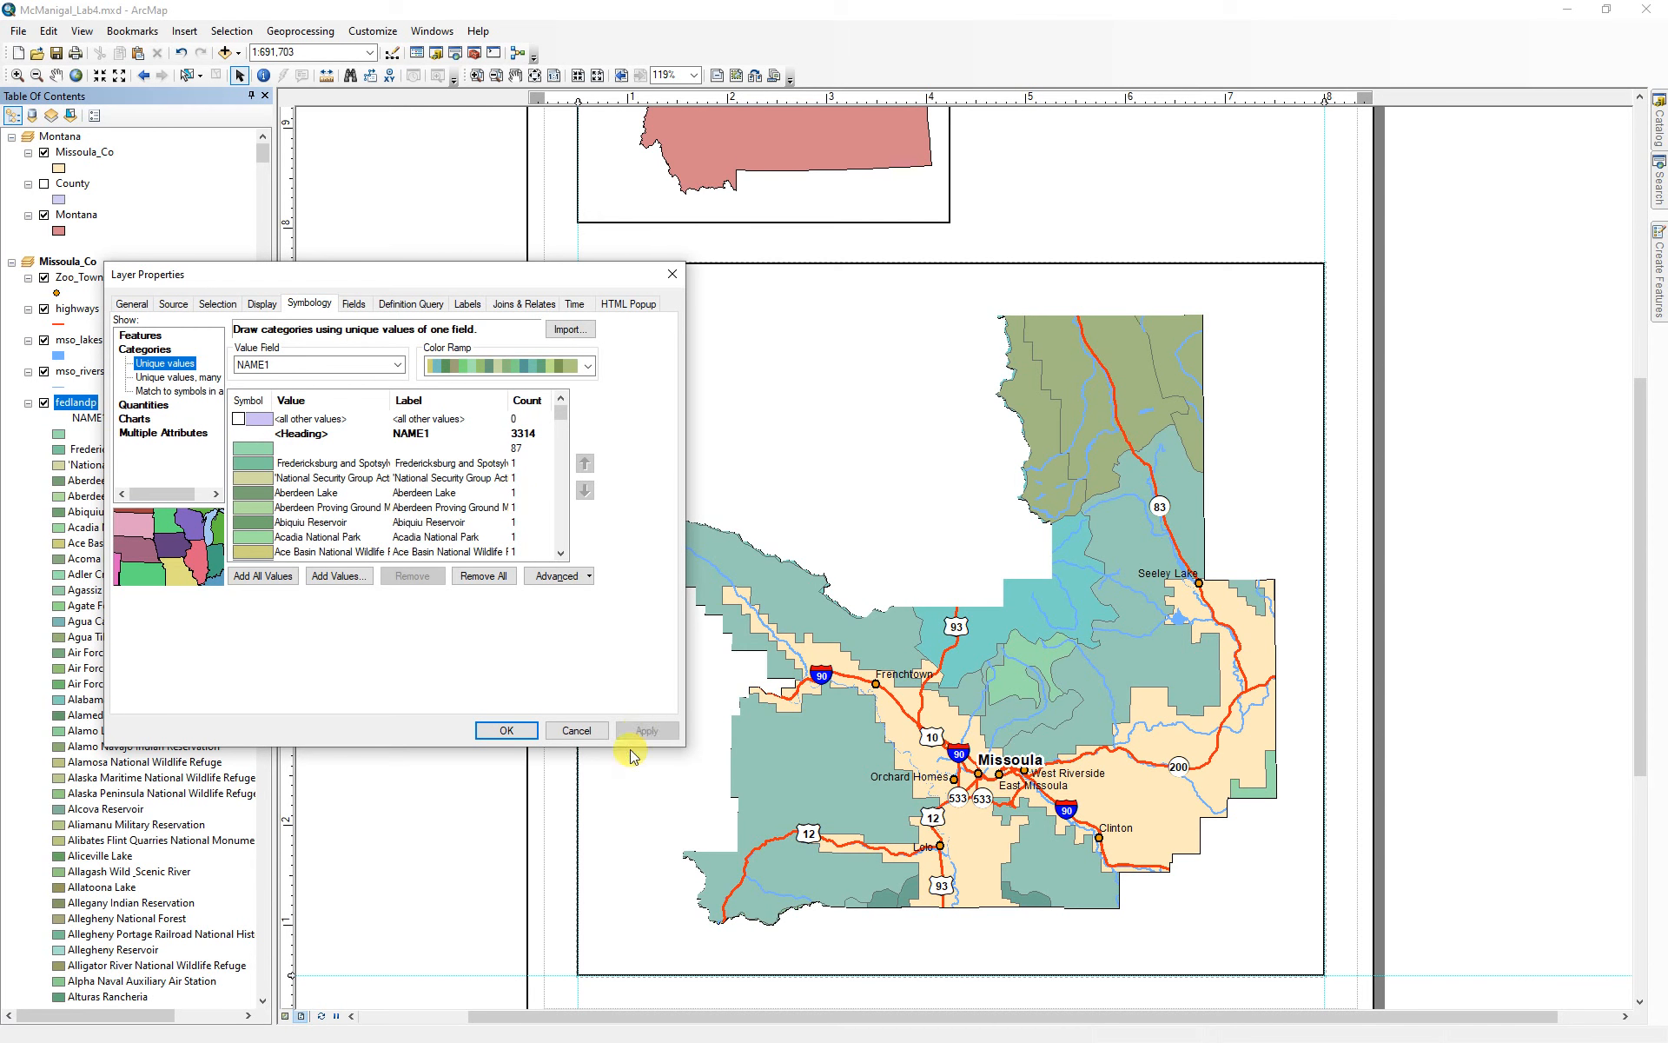
click(507, 733)
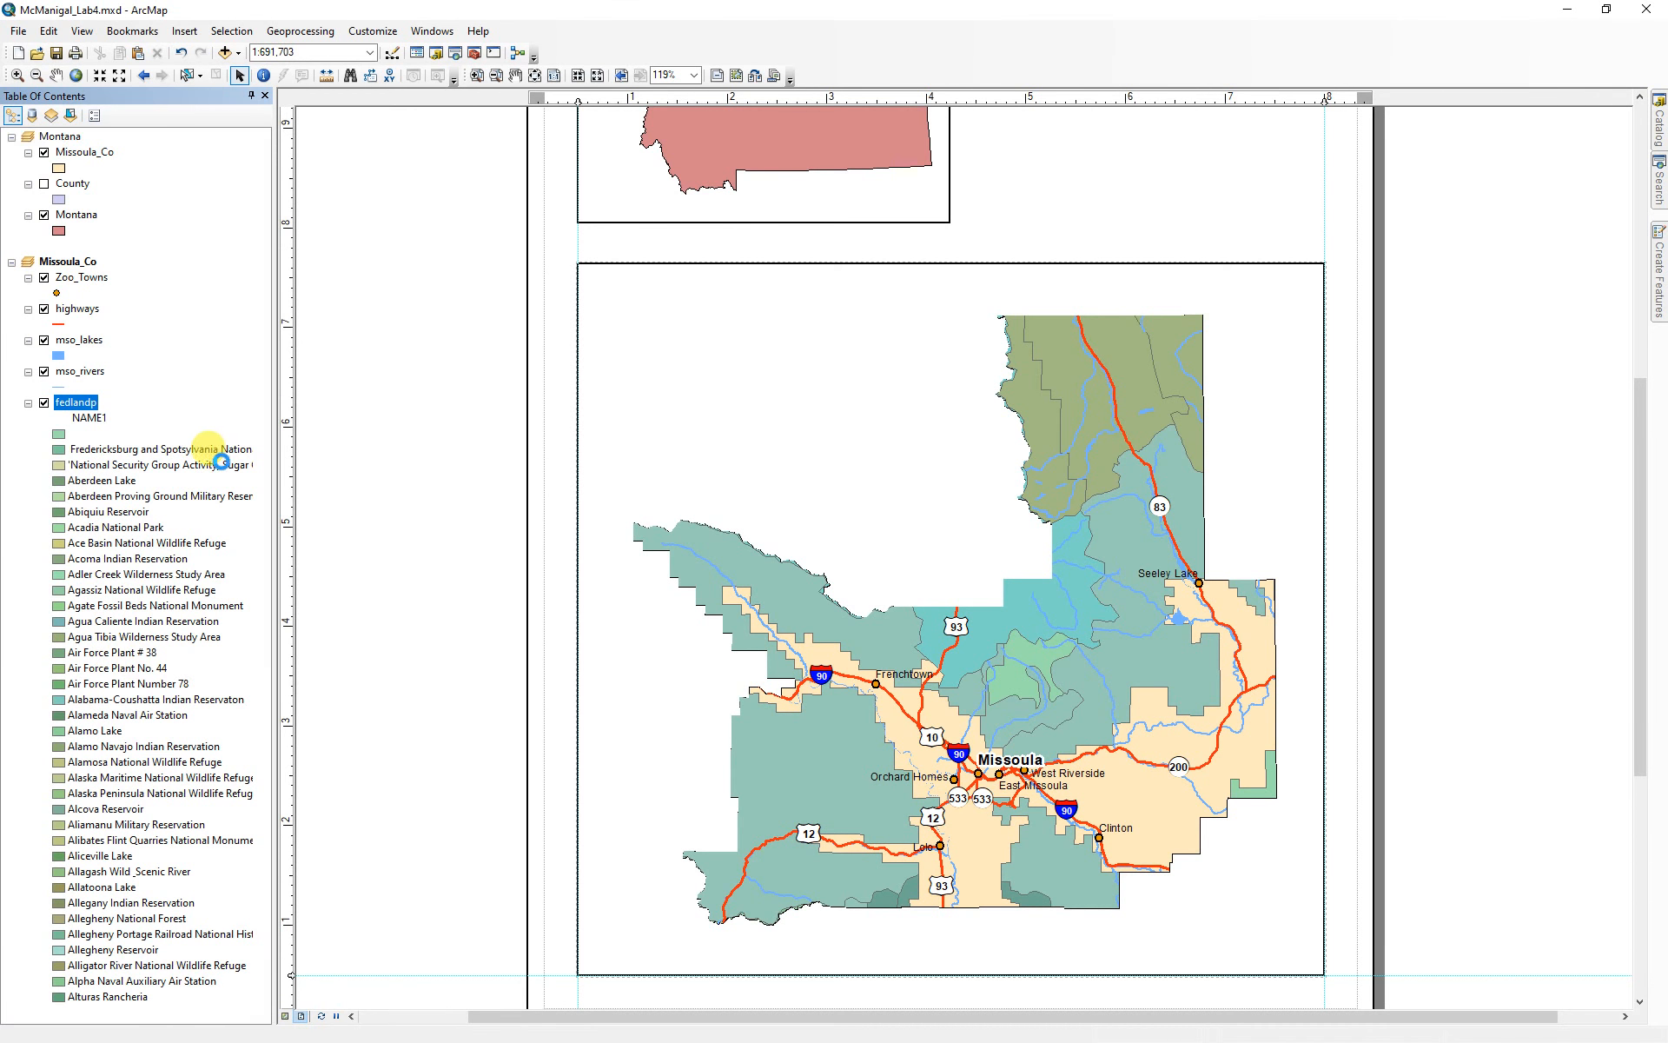
click(29, 404)
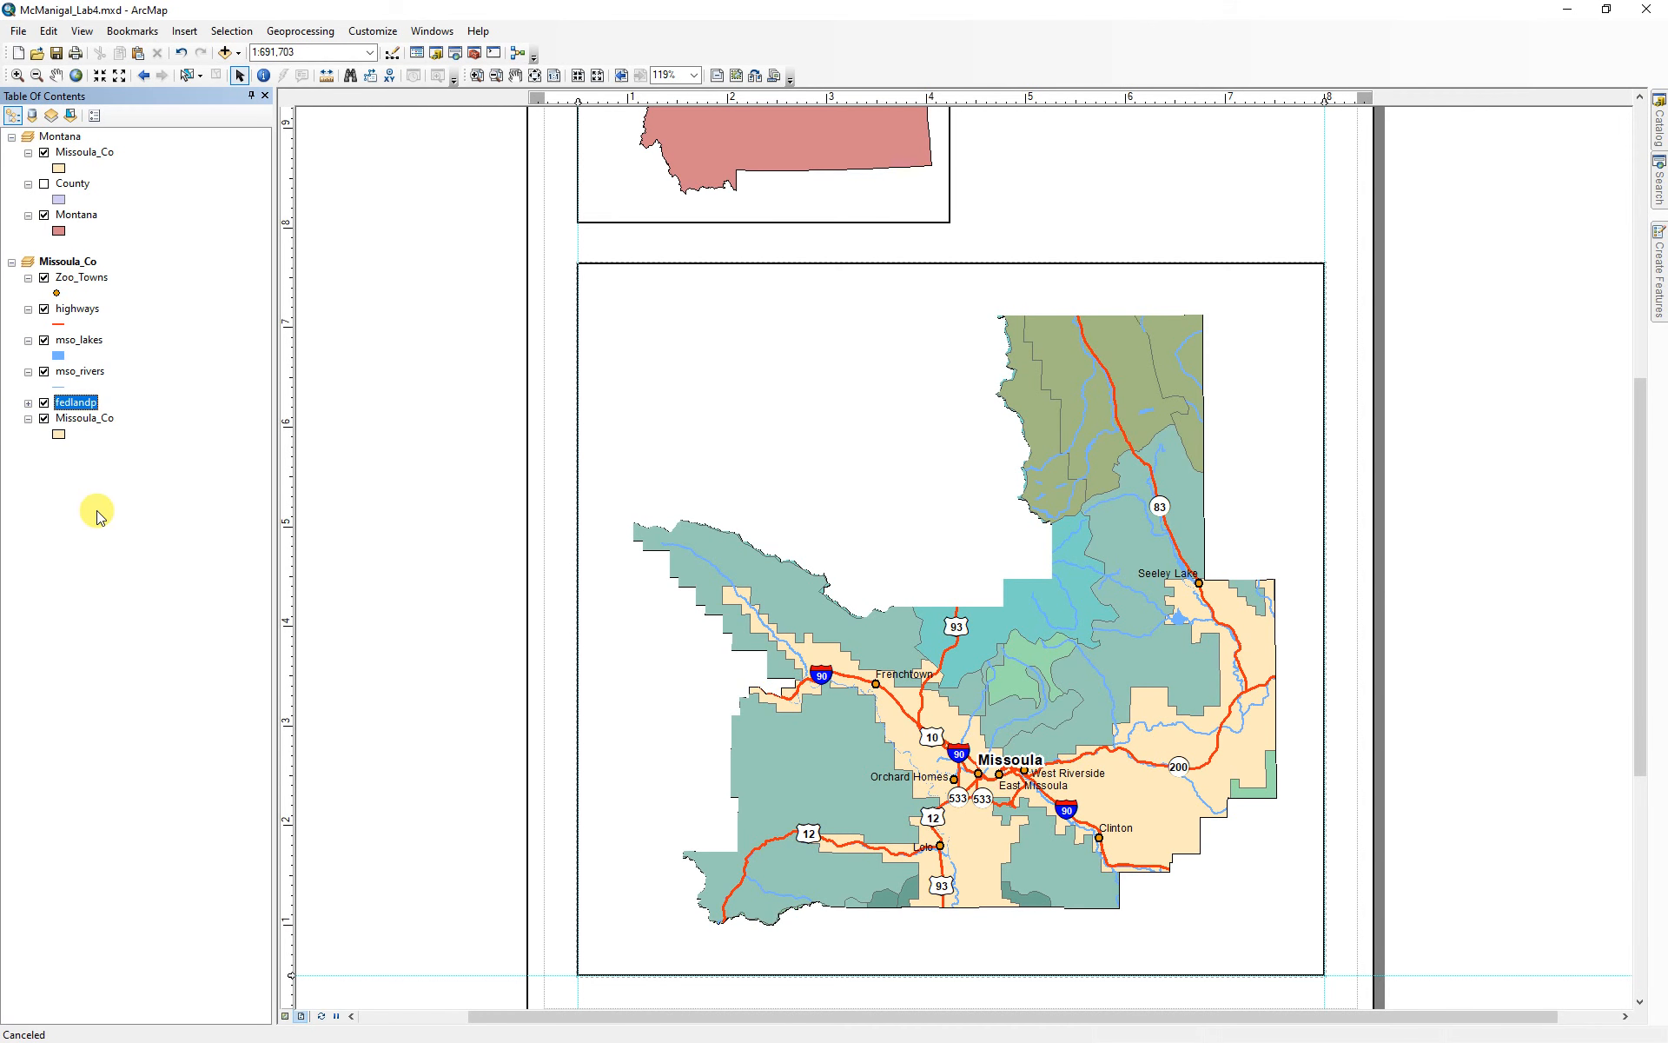
- Label the fedlandp features and set label placement to remove duplicates within a search radius of 1 inch
right_click(75, 404)
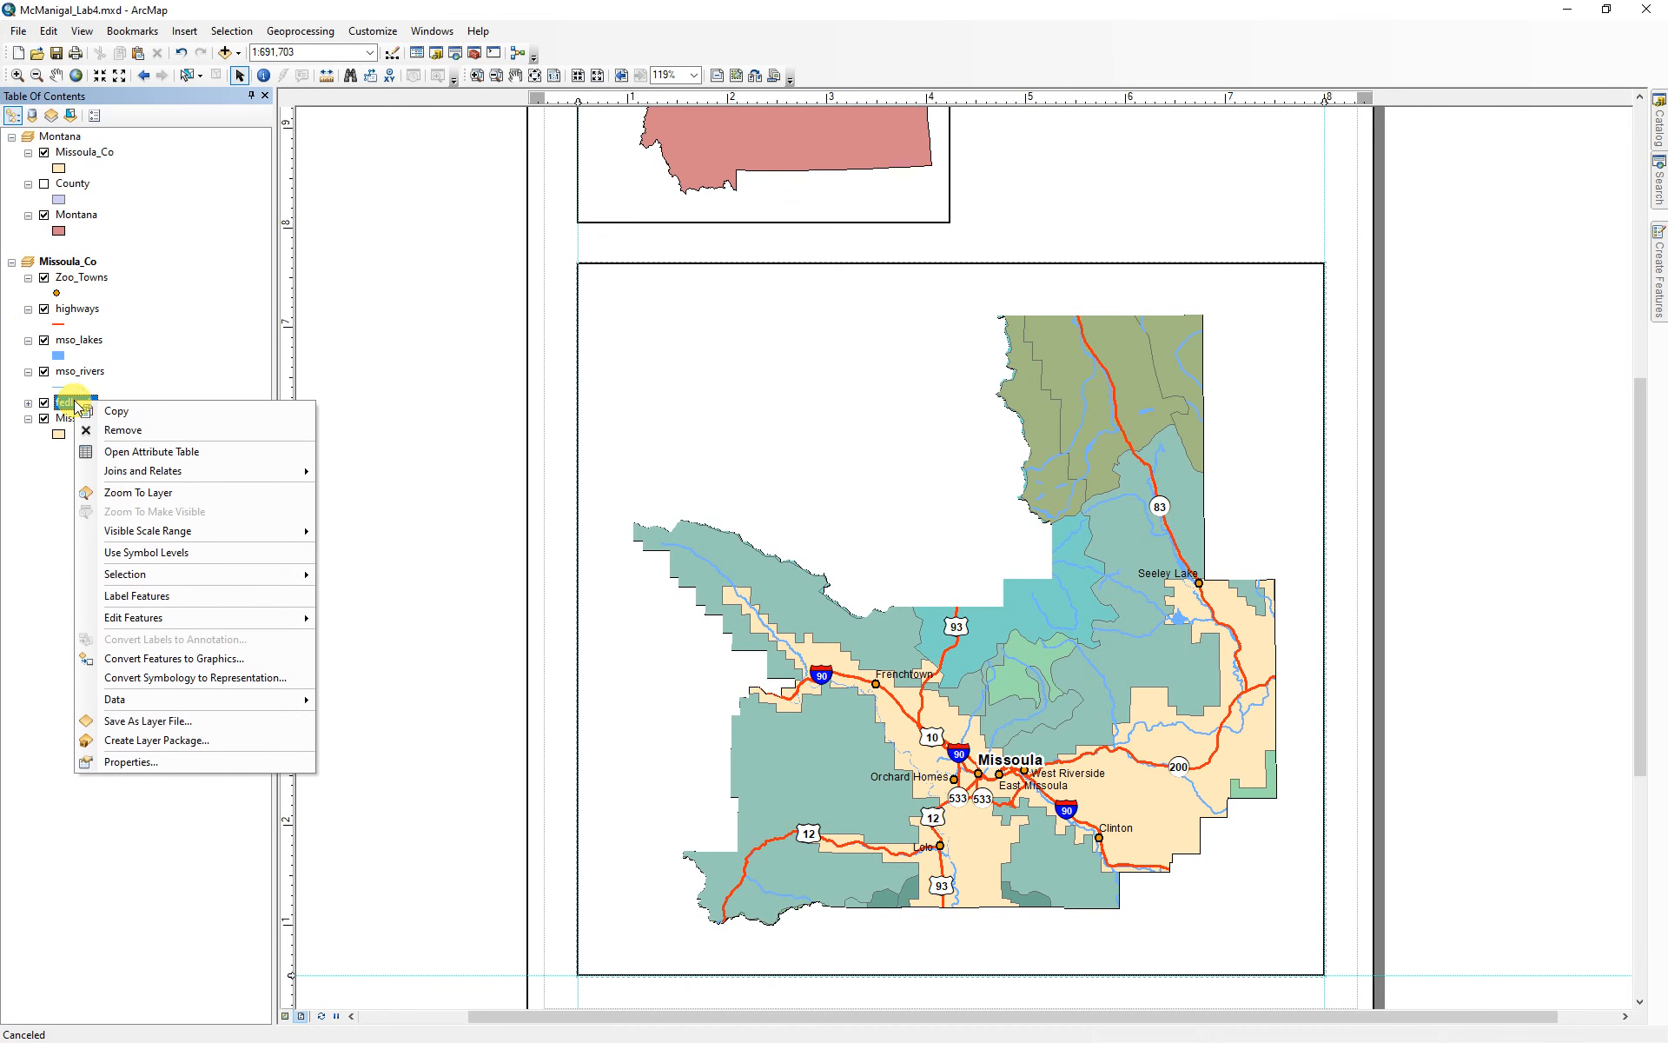
click(86, 592)
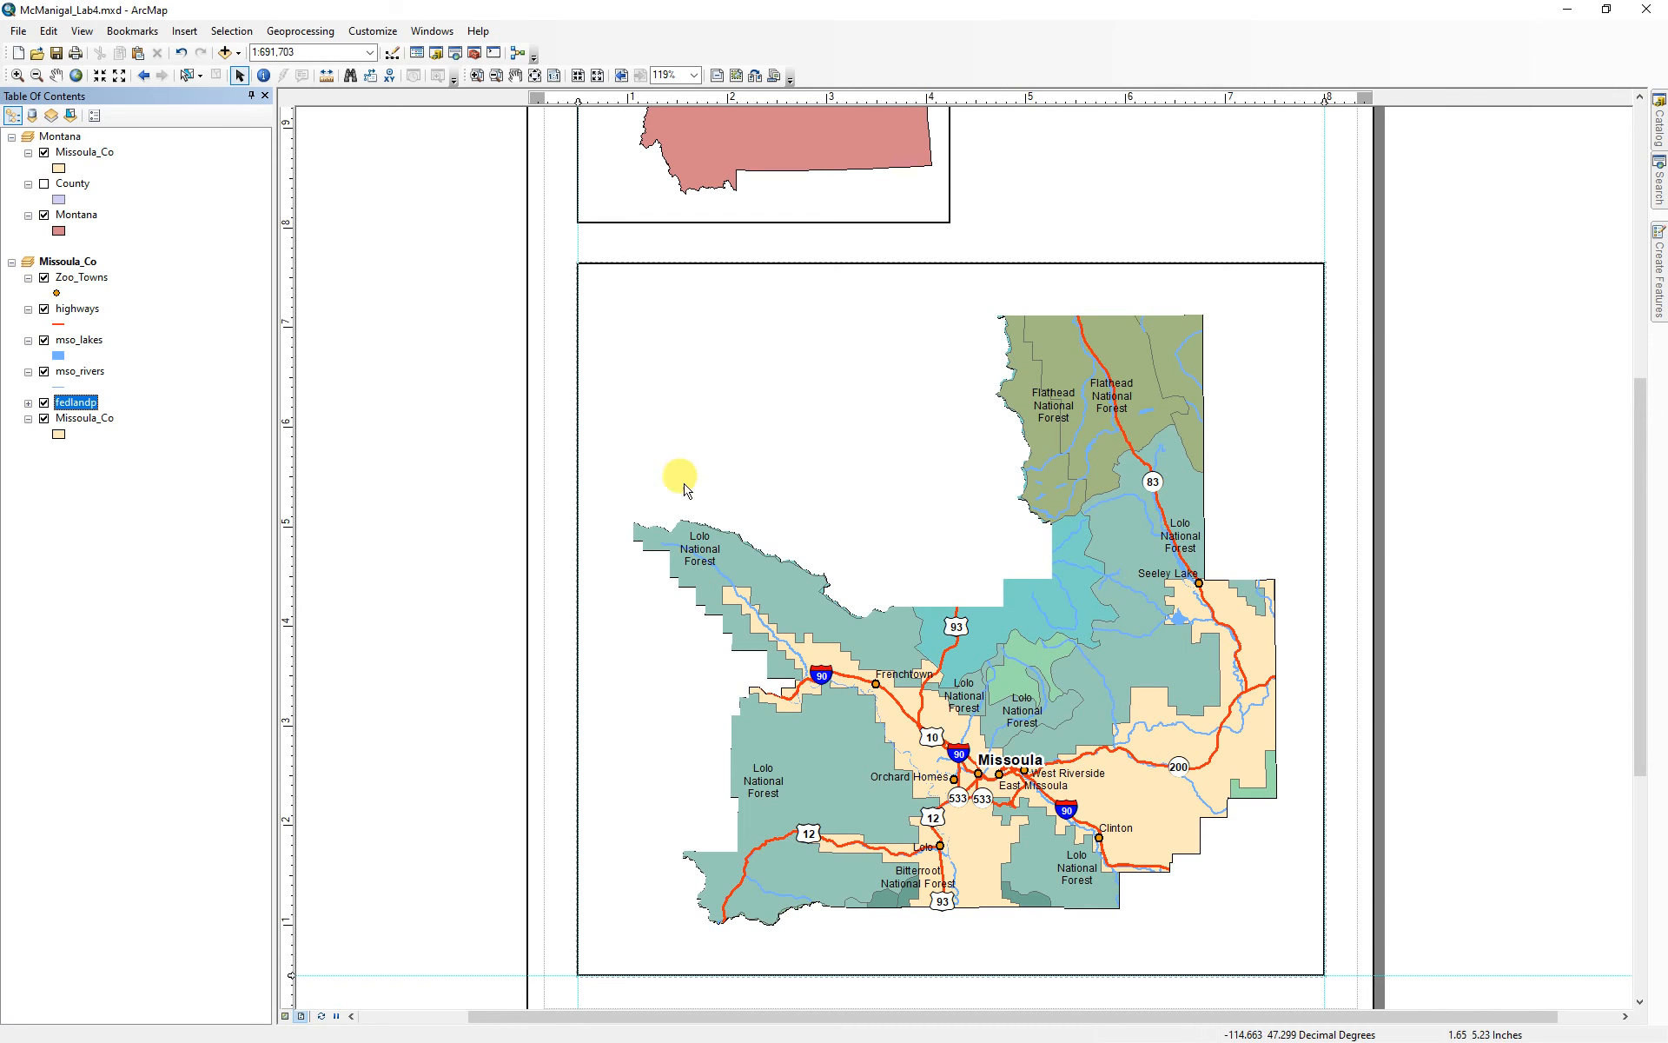
double_click(73, 405)
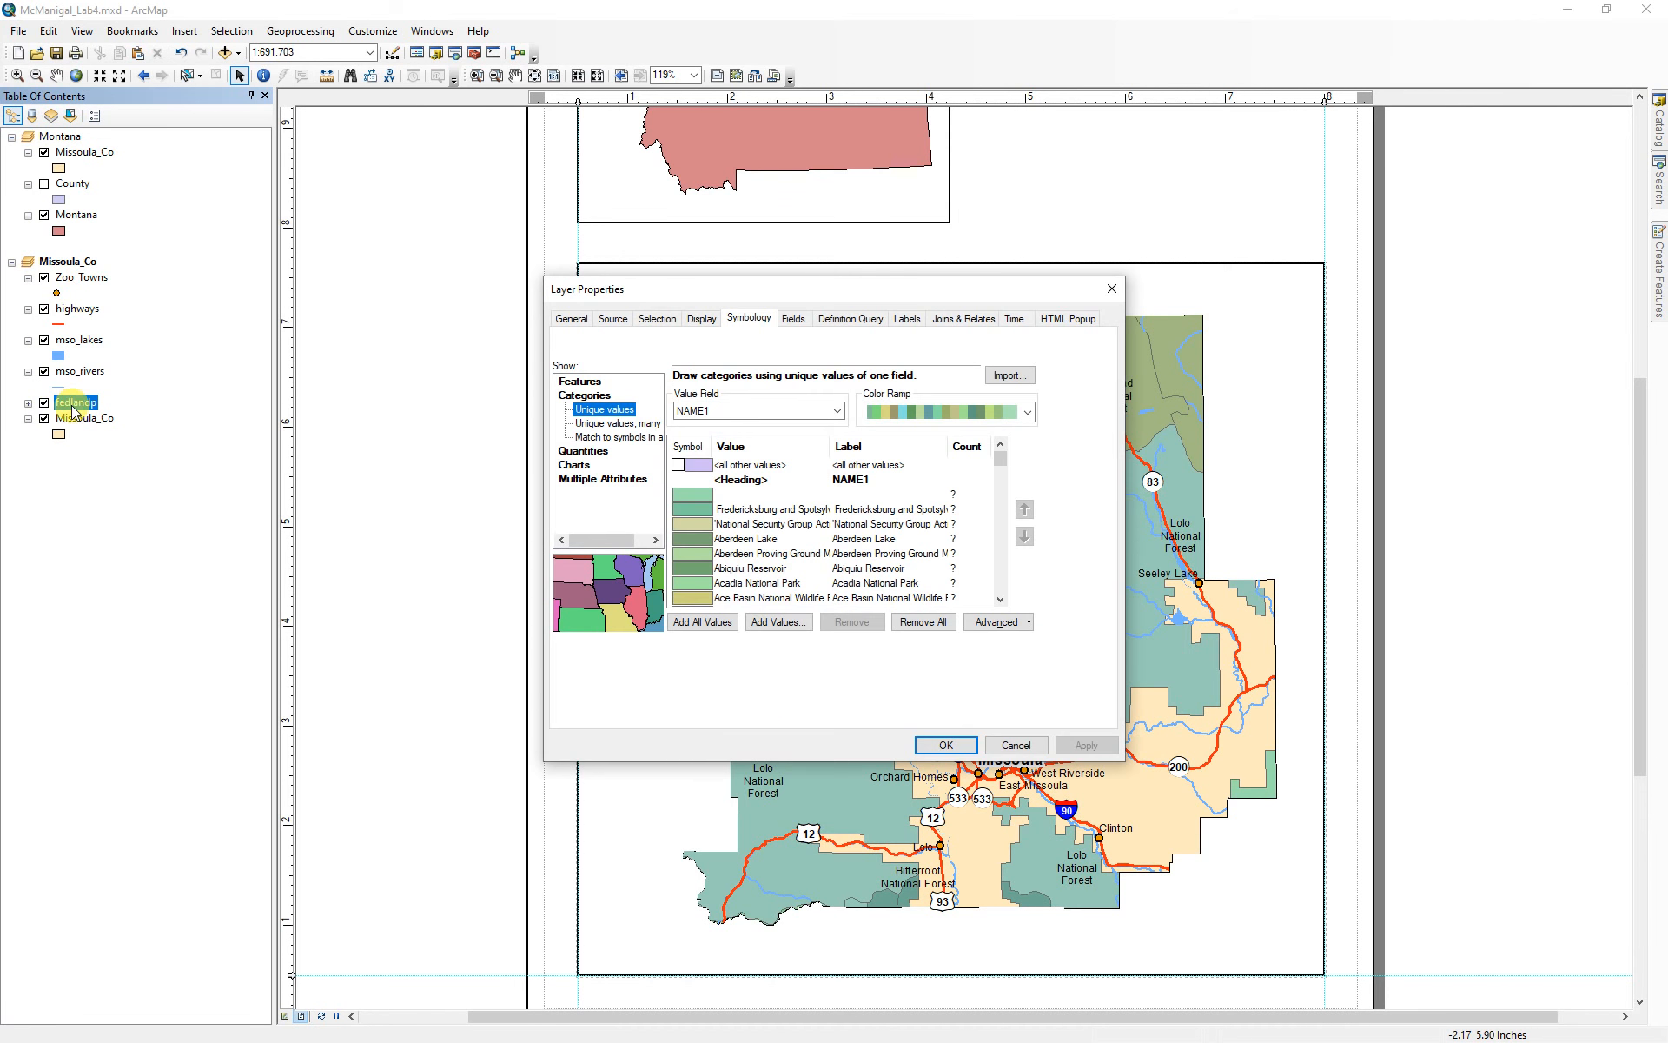
click(908, 318)
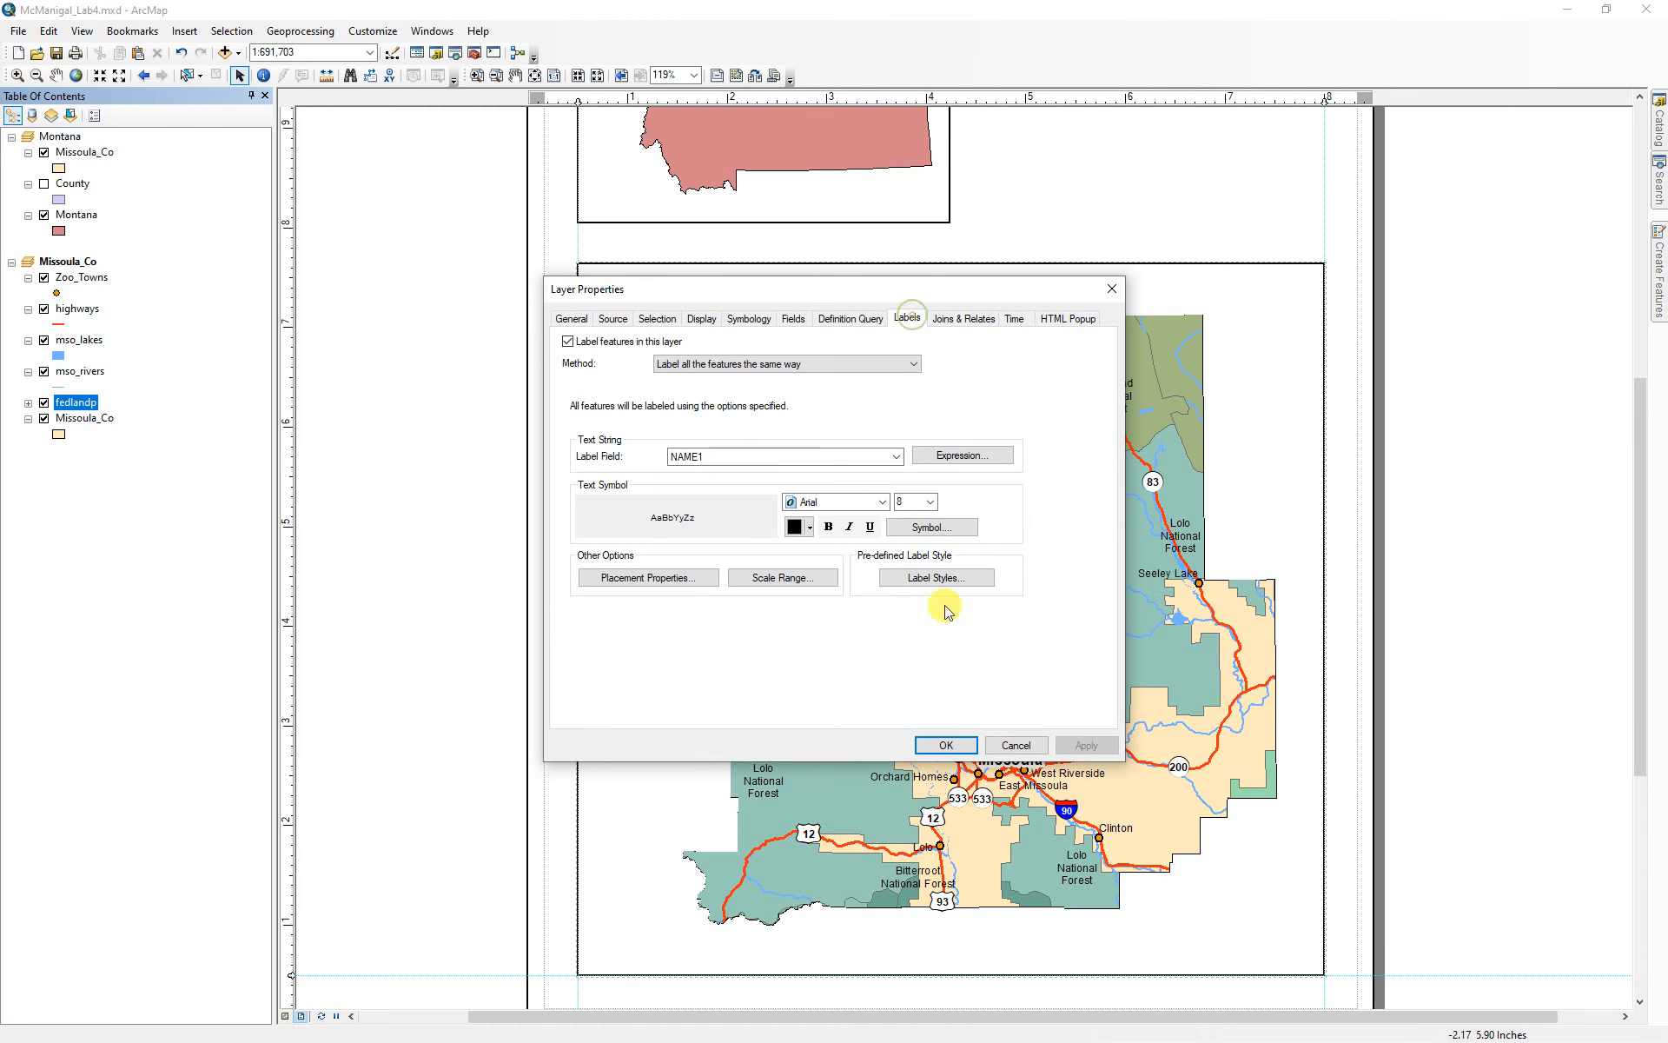
click(643, 579)
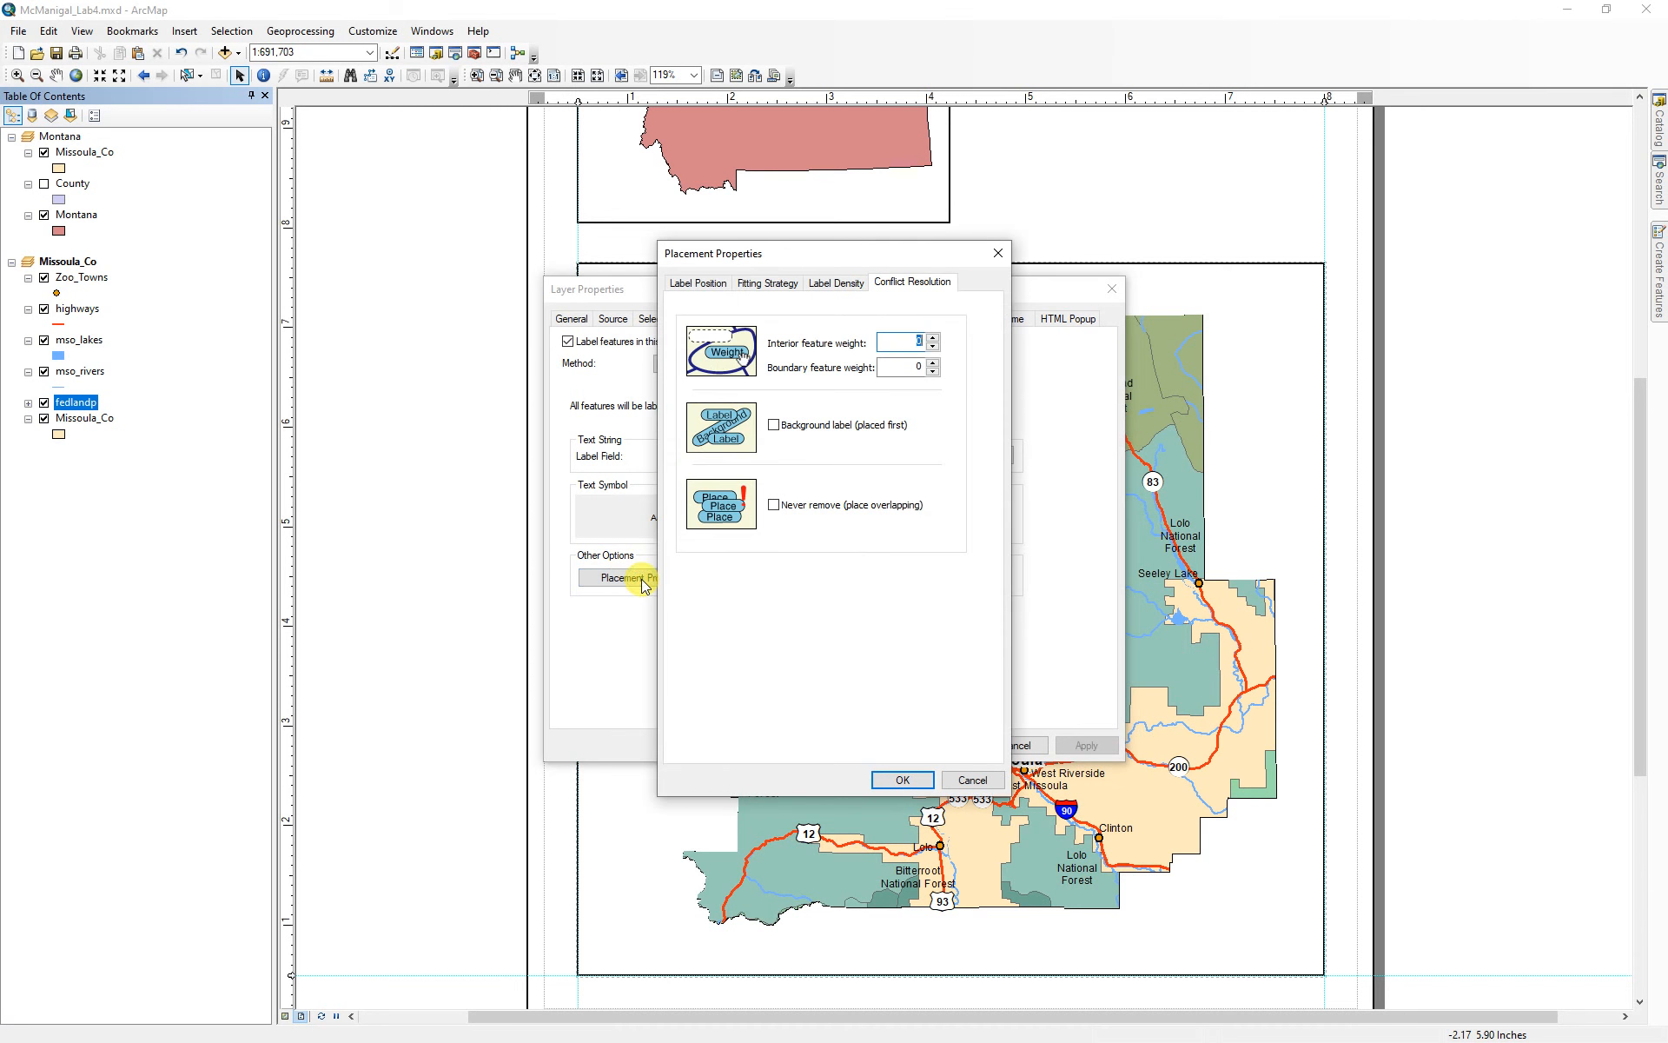
click(842, 295)
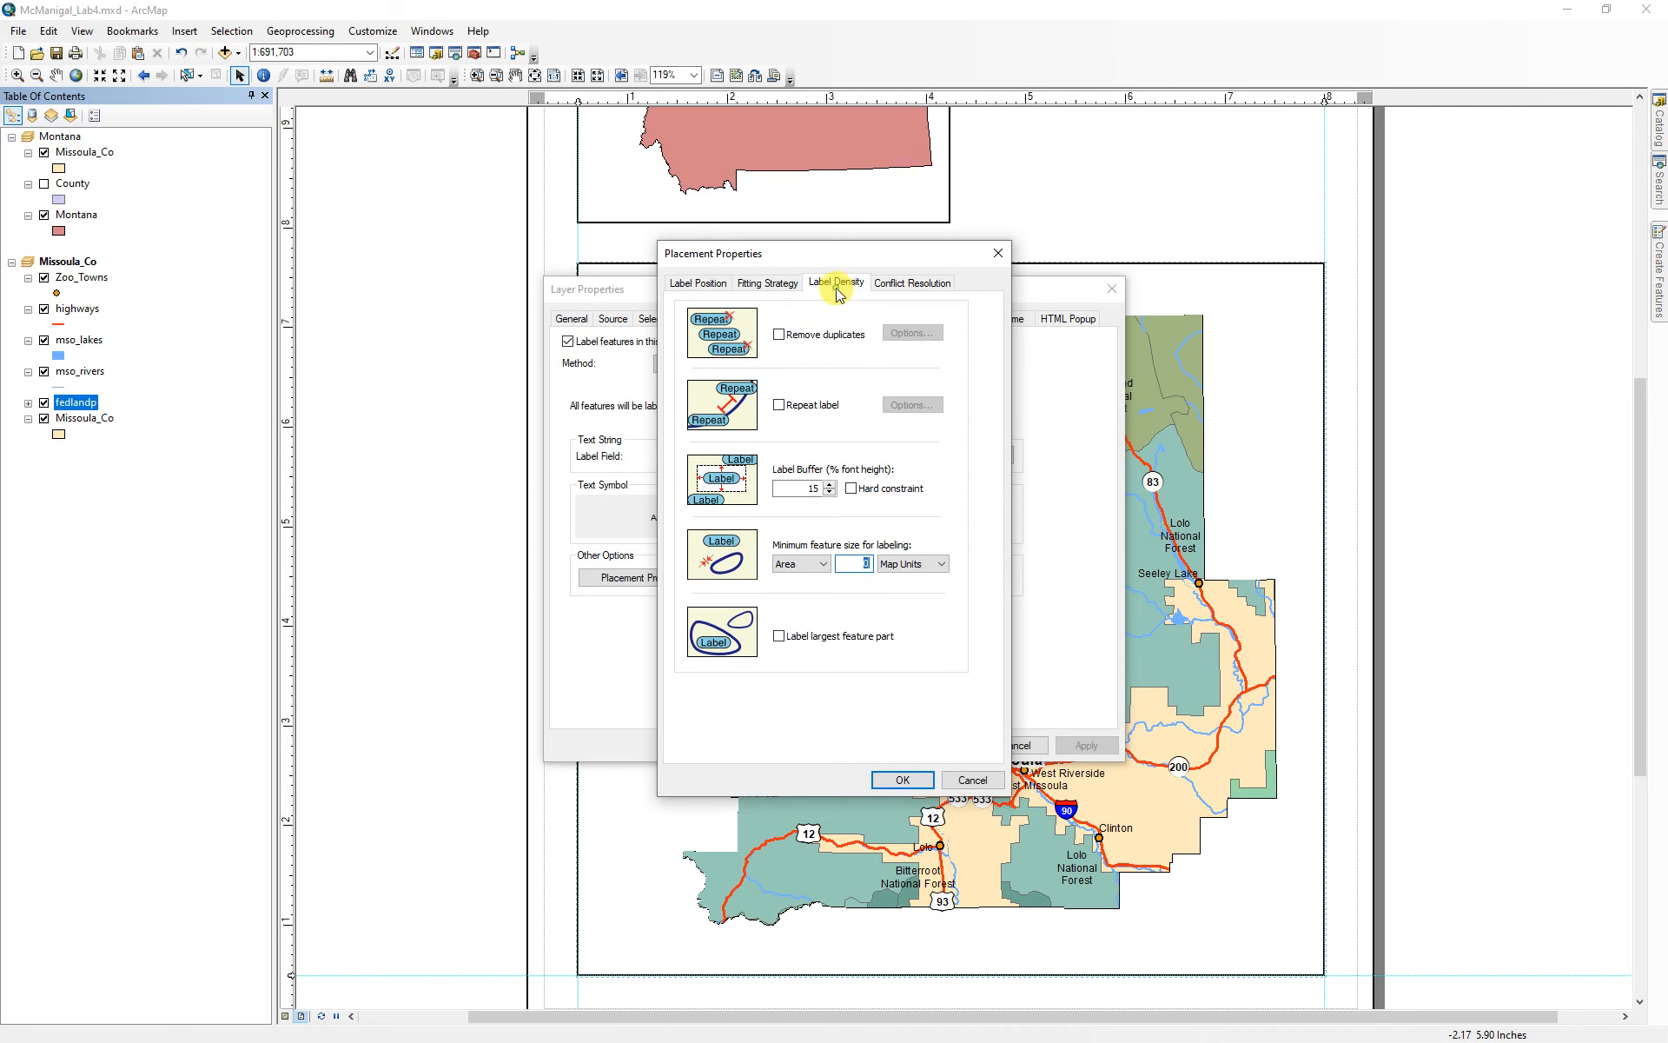
click(778, 334)
click(913, 336)
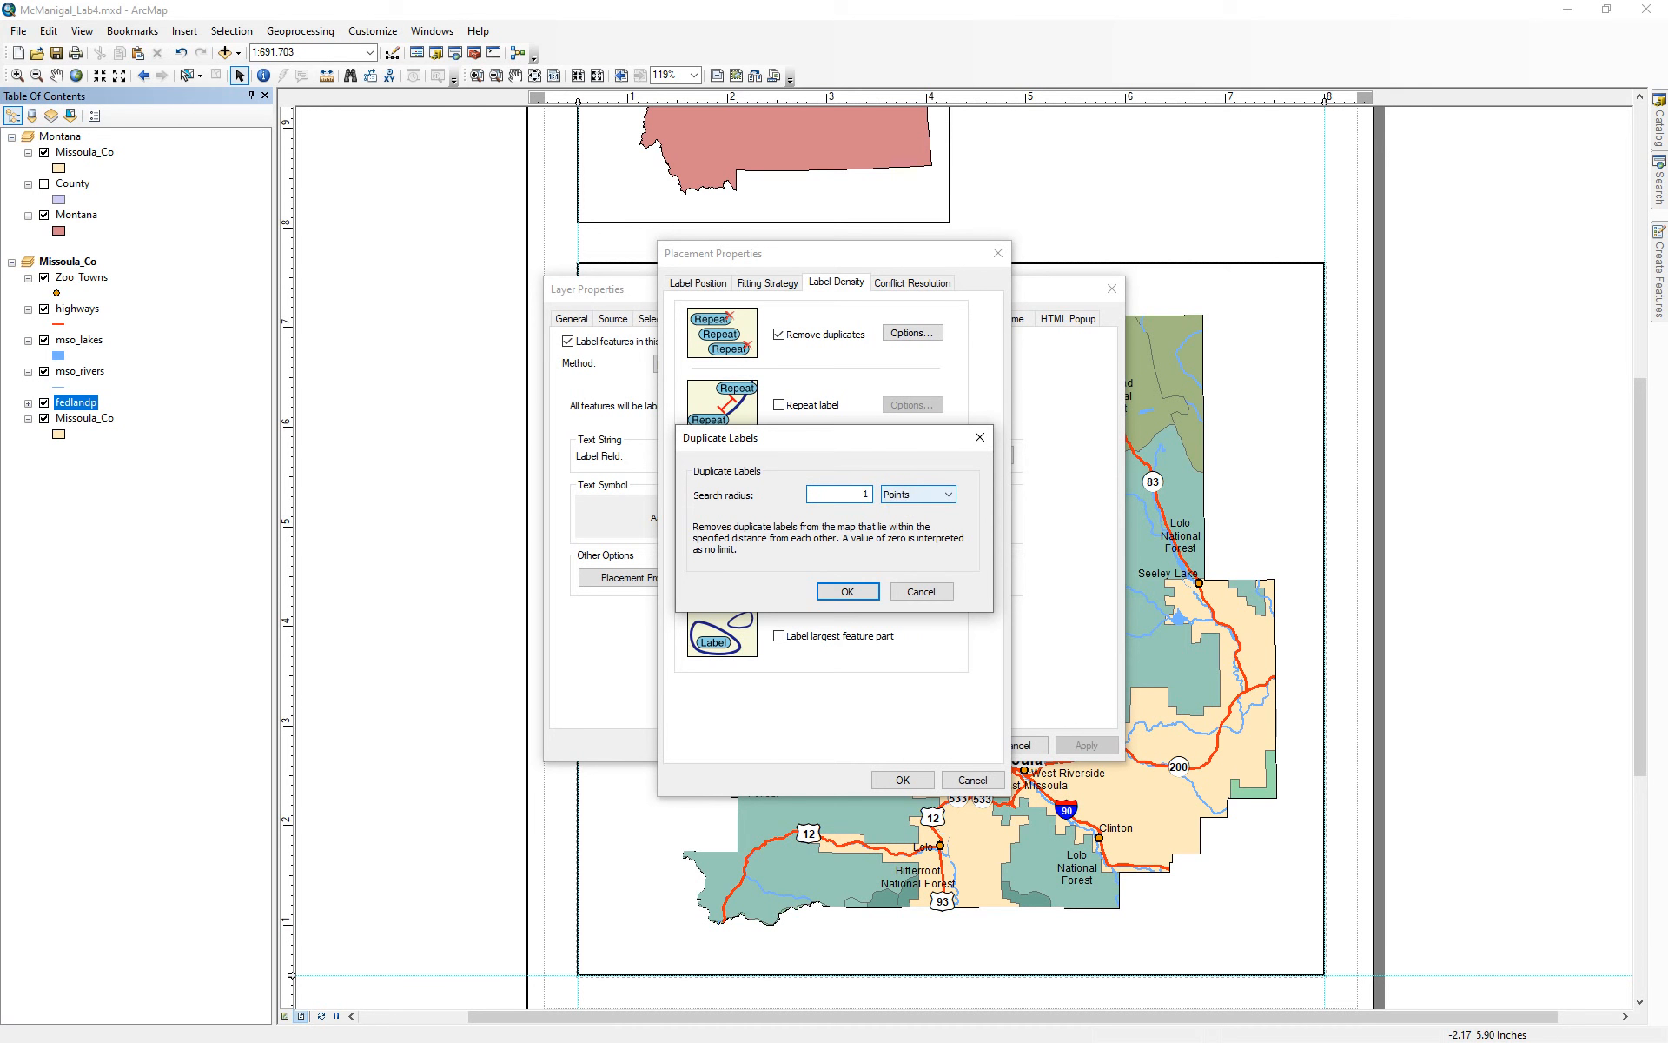
click(947, 493)
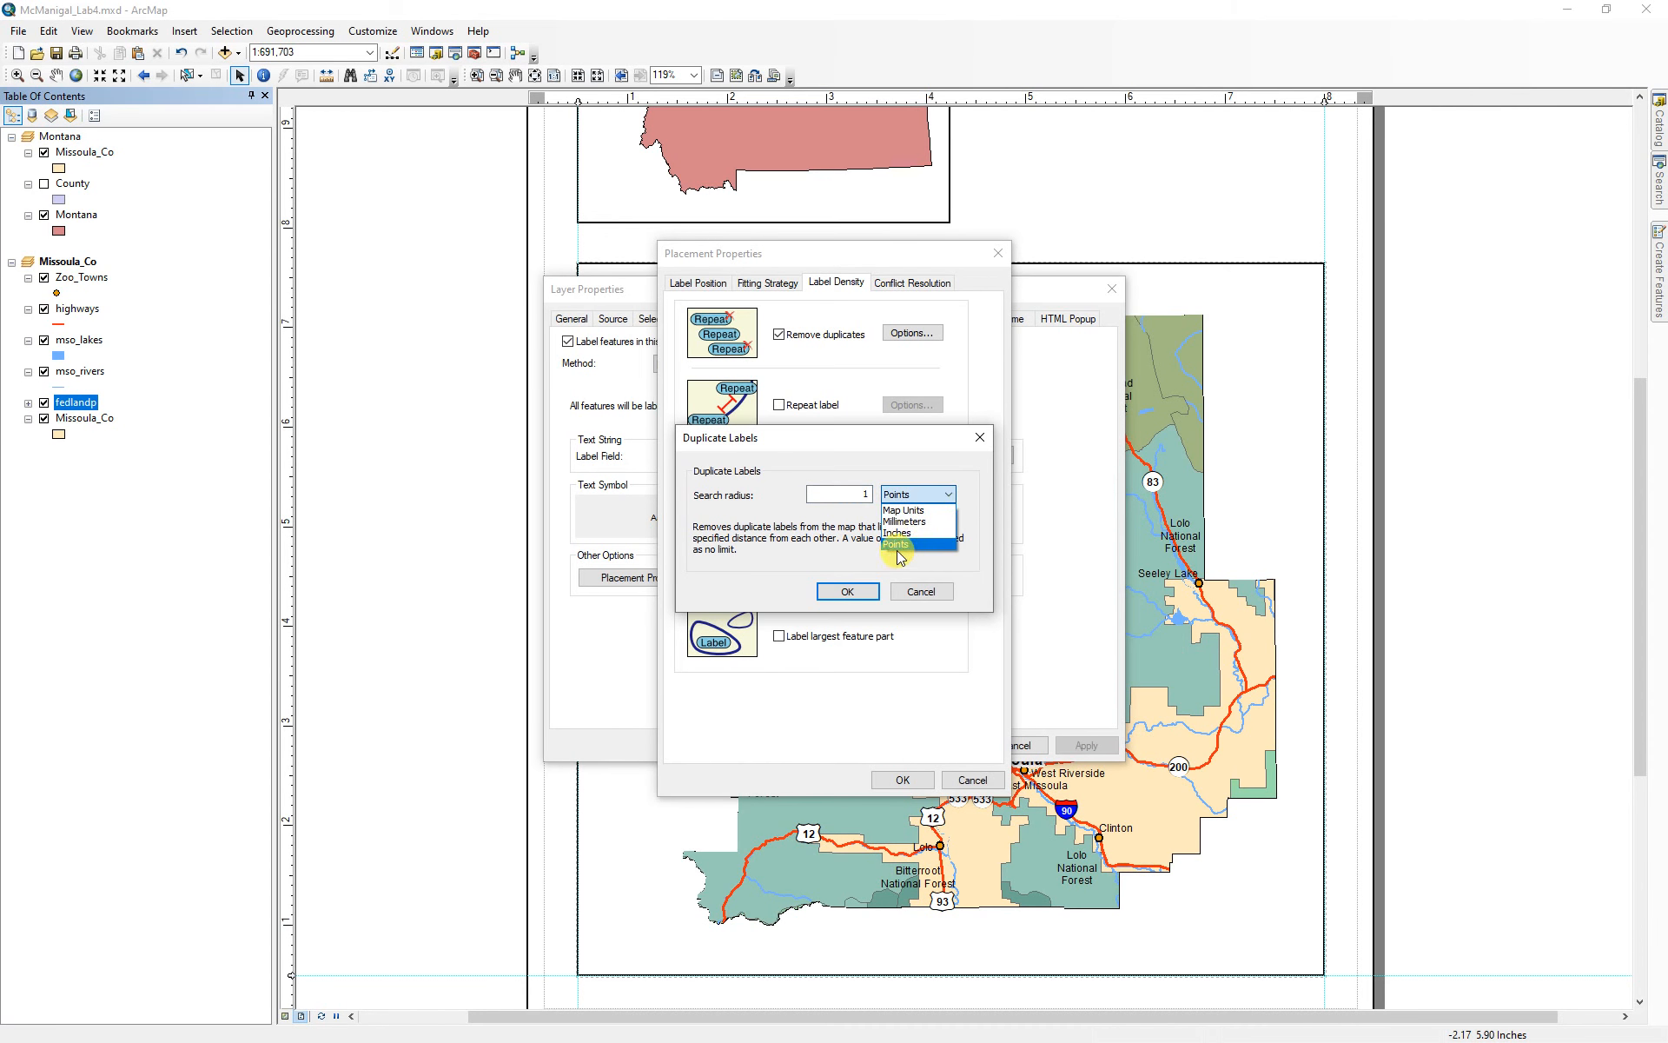
click(900, 531)
click(842, 594)
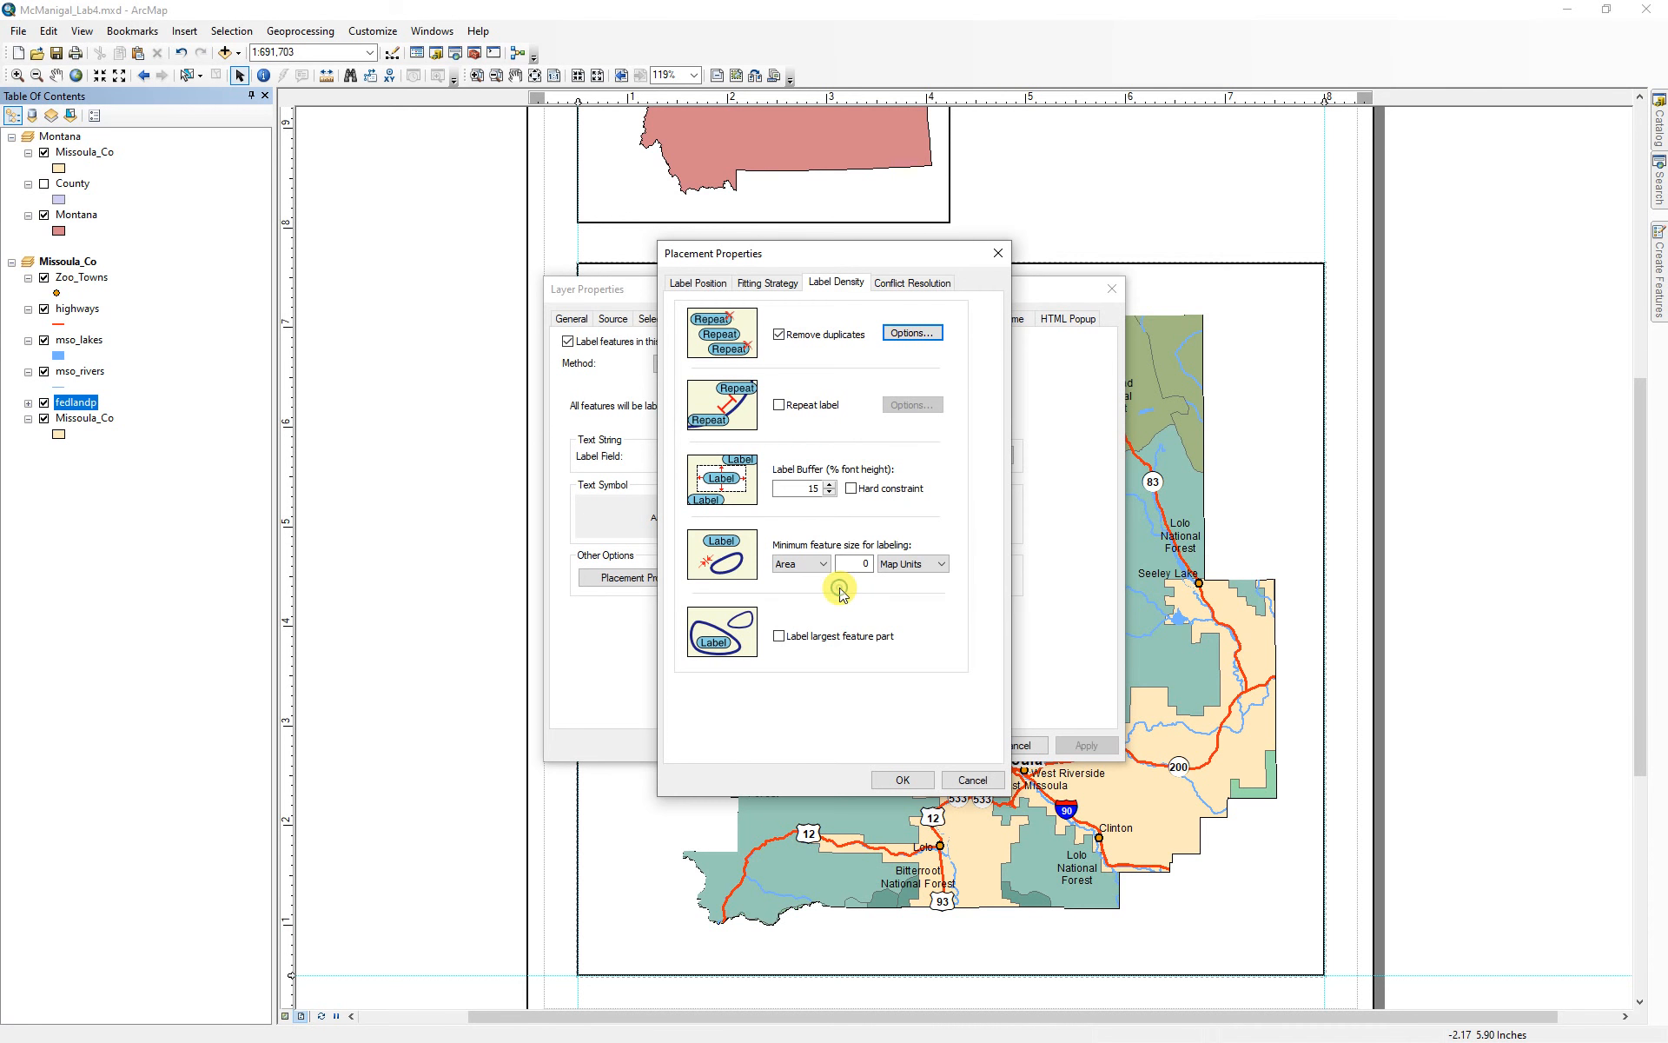
click(679, 285)
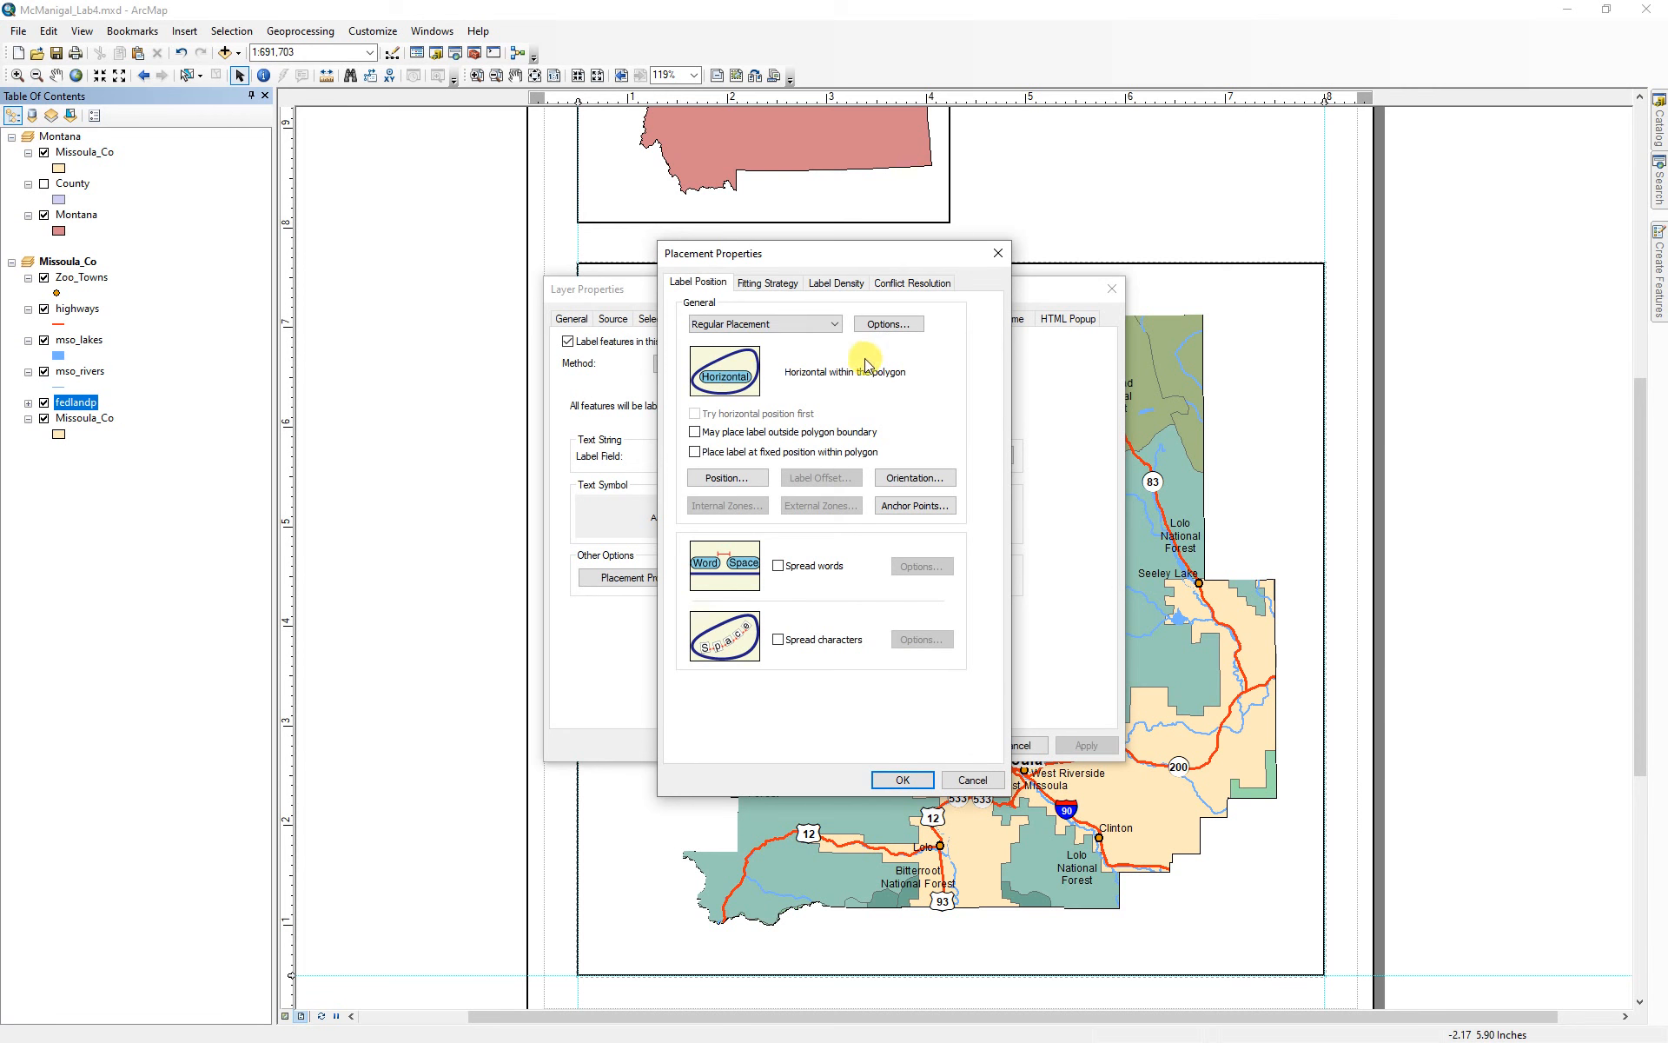
click(767, 282)
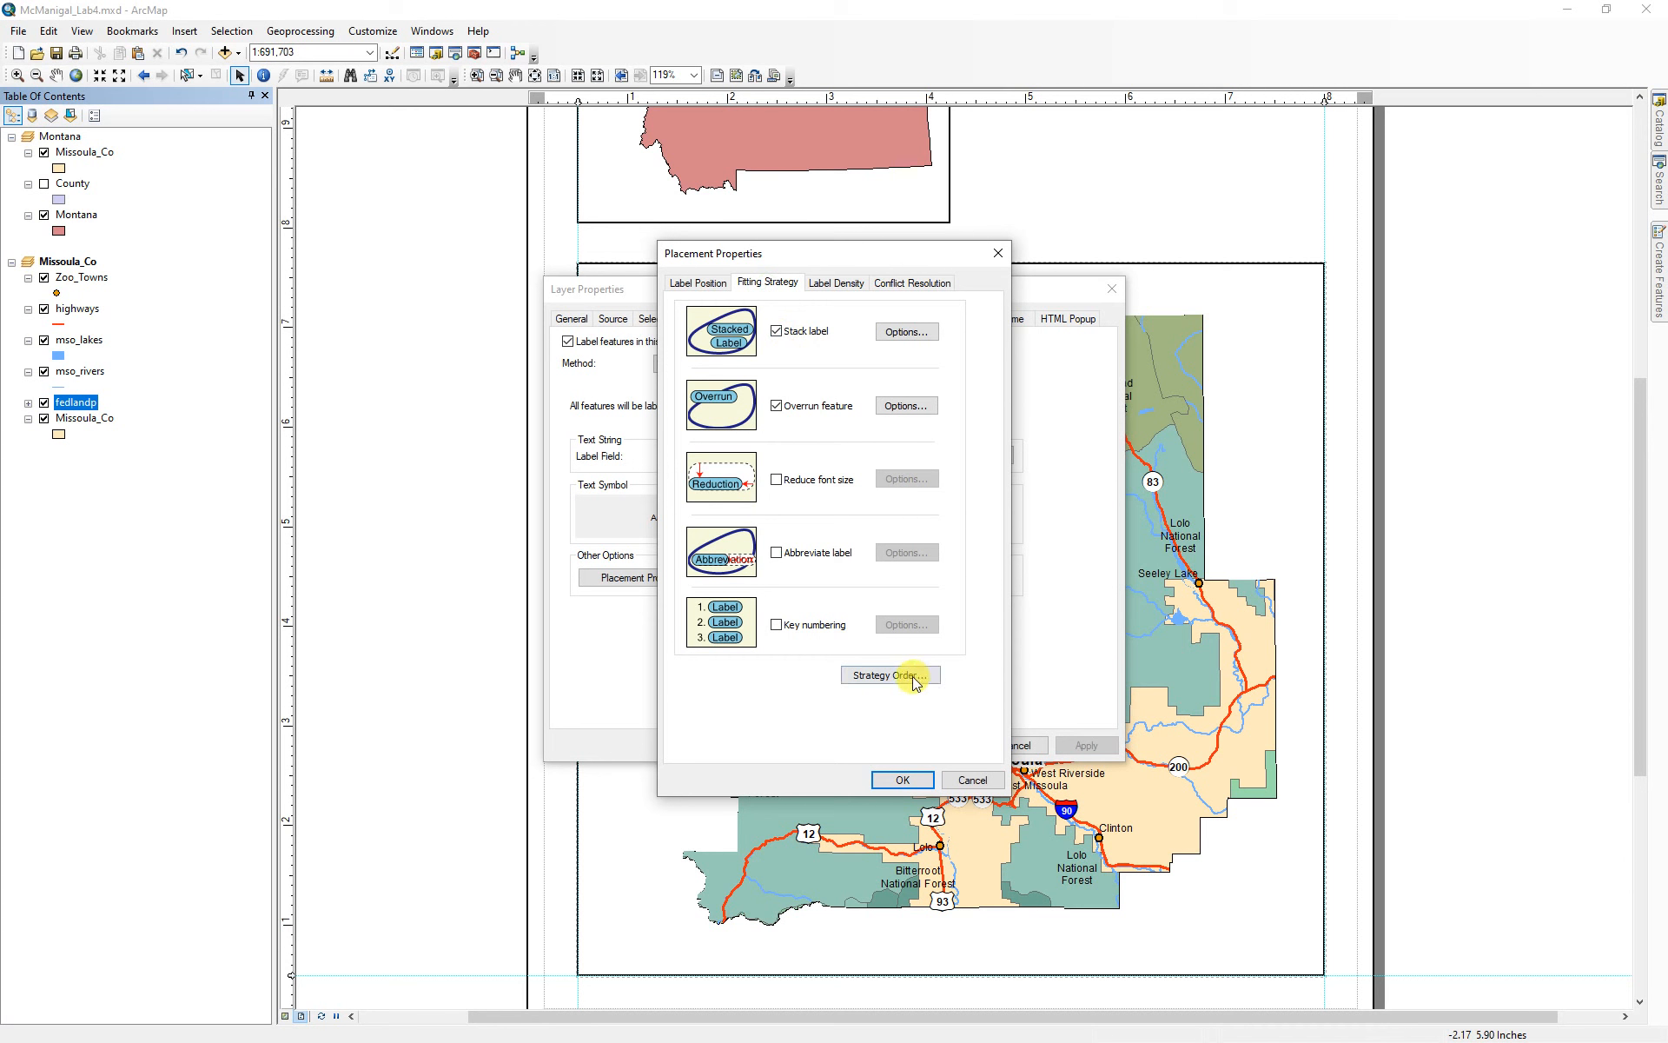
click(920, 780)
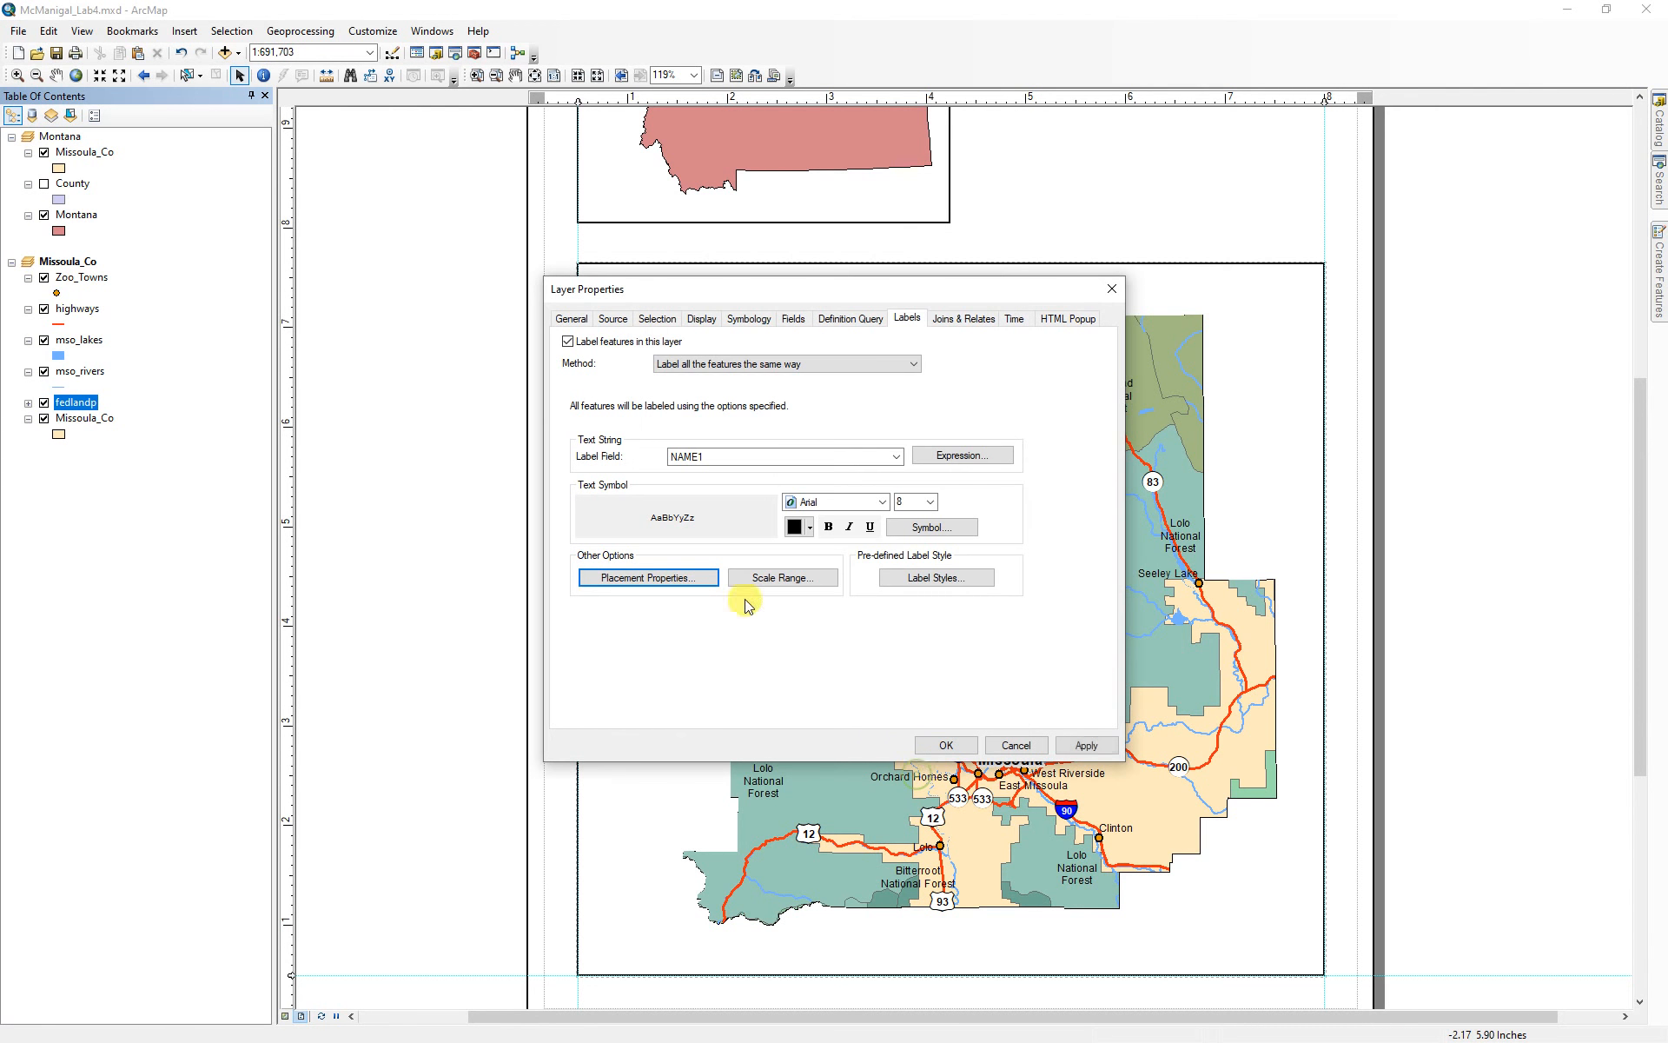
- Set the fedlandp label font to Franklin Gothic Book in bold
click(882, 501)
click(936, 577)
click(936, 578)
click(938, 573)
drag(936, 536, 935, 542)
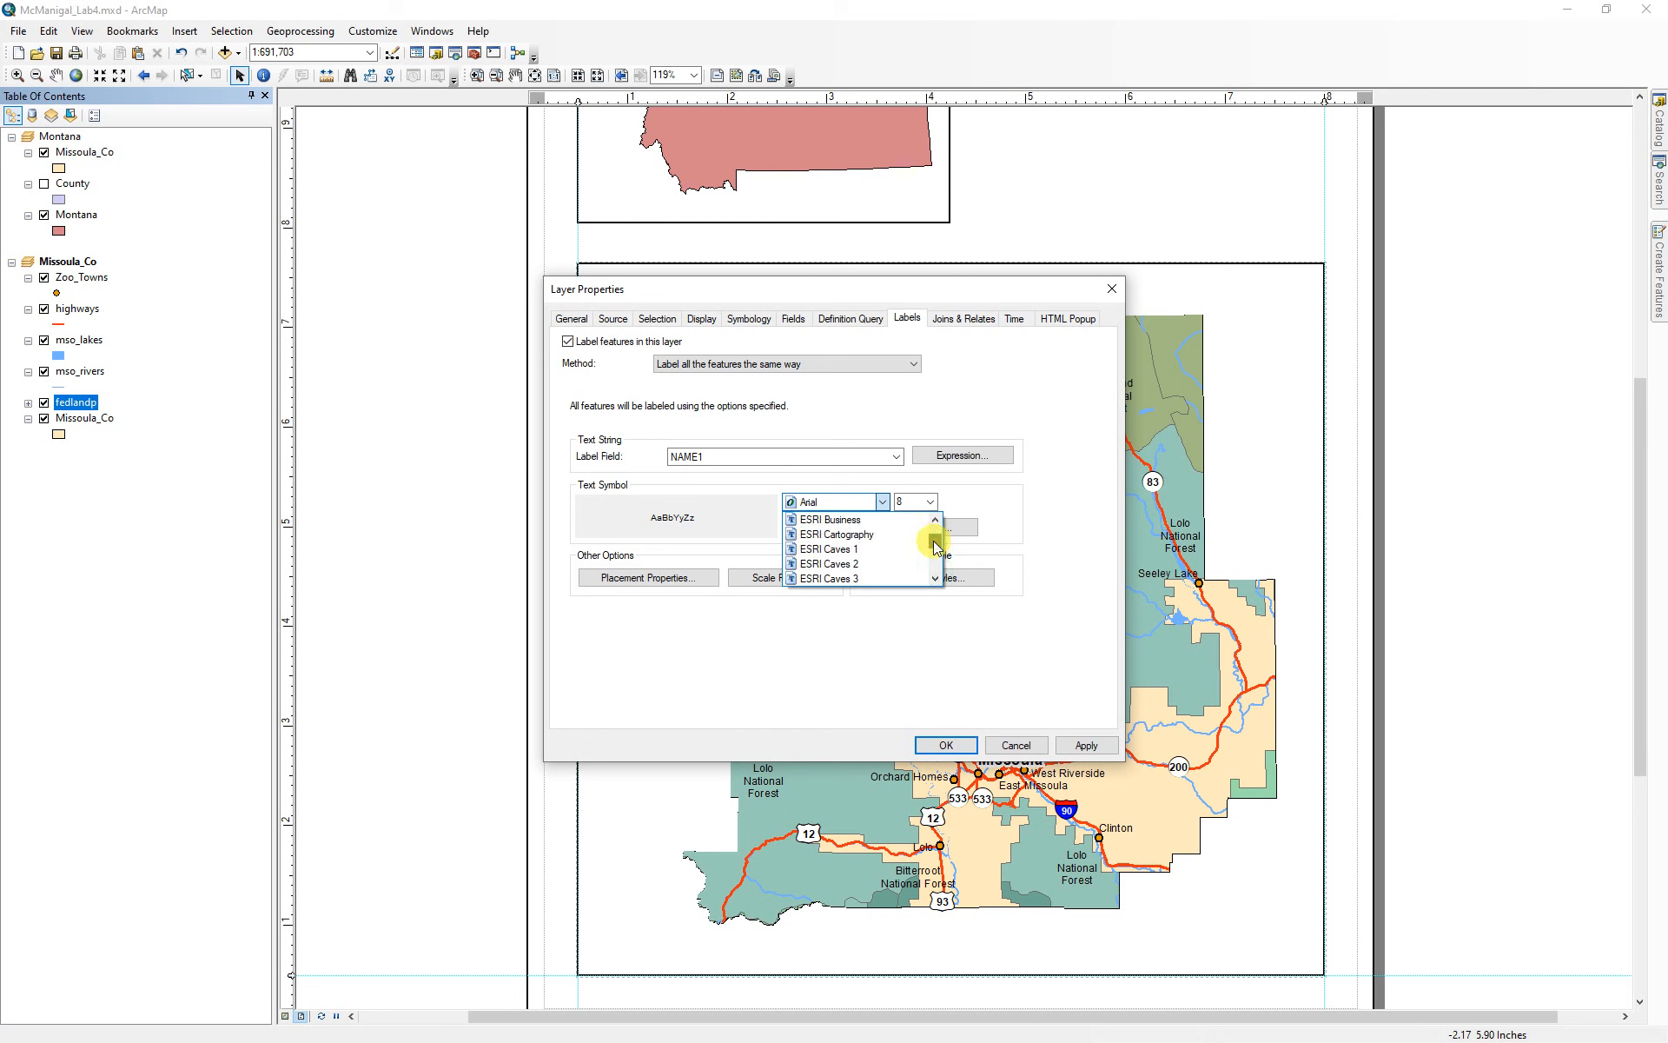
click(936, 578)
click(935, 578)
click(936, 579)
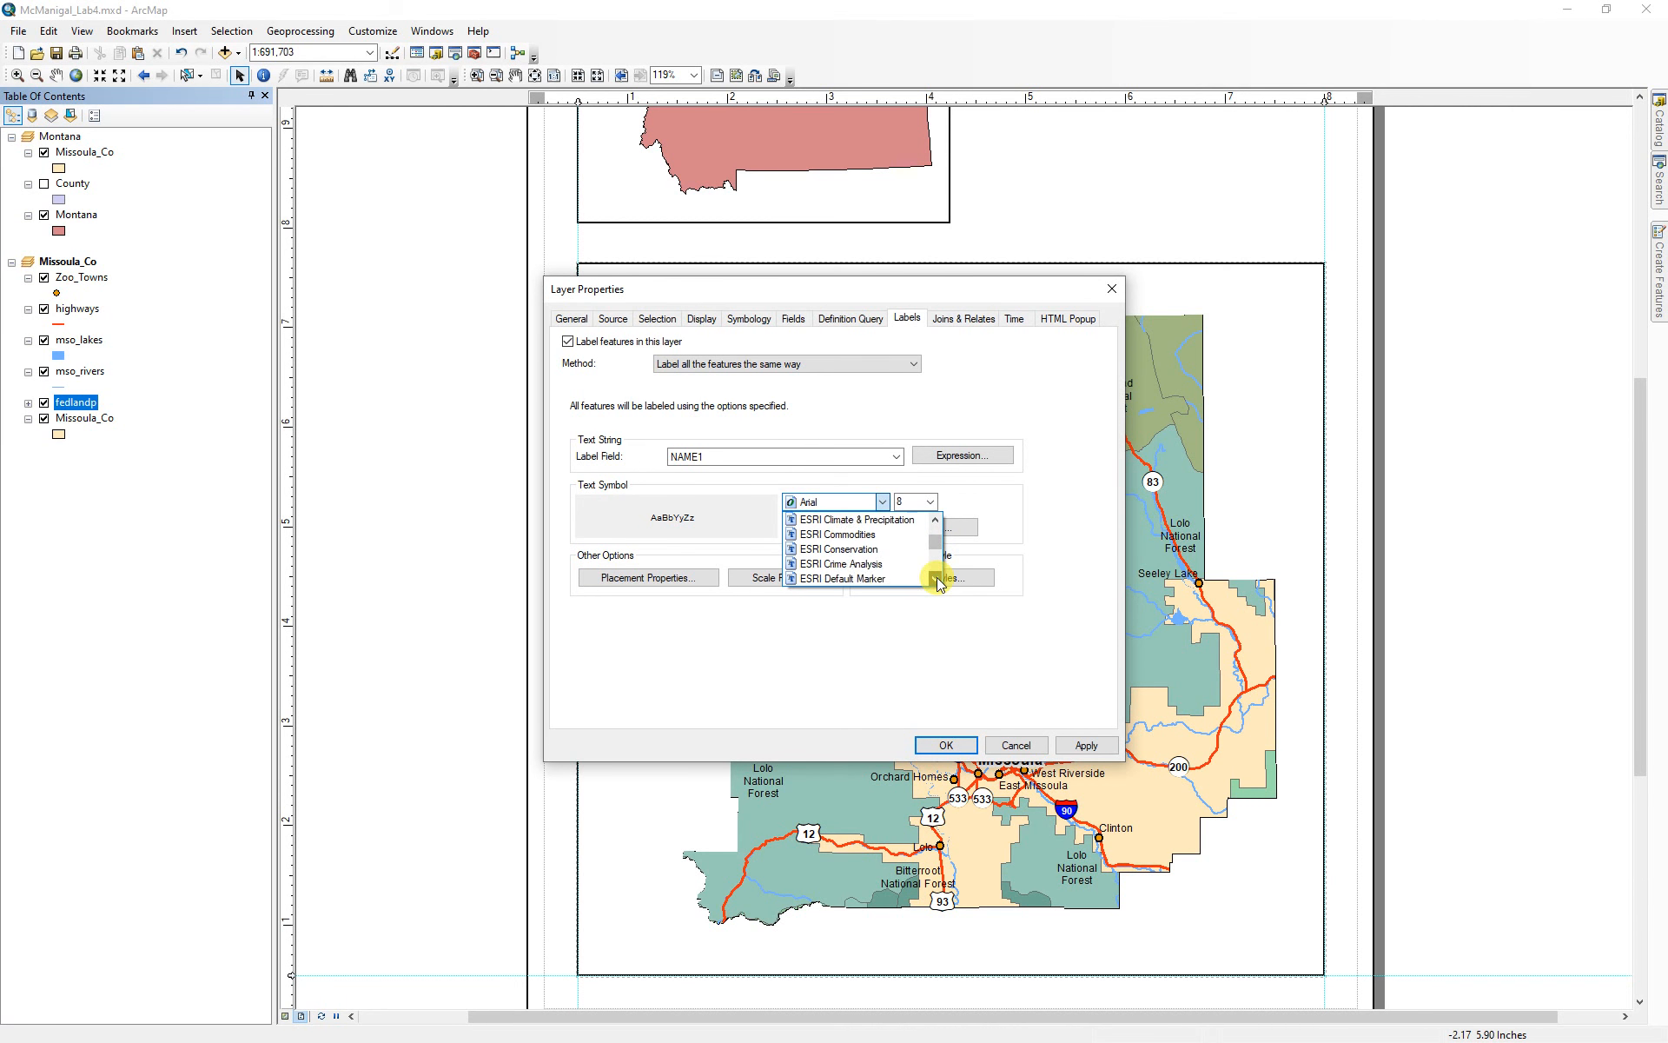
click(937, 580)
click(936, 578)
click(936, 578)
click(936, 578)
click(936, 578)
click(935, 578)
click(936, 578)
click(936, 578)
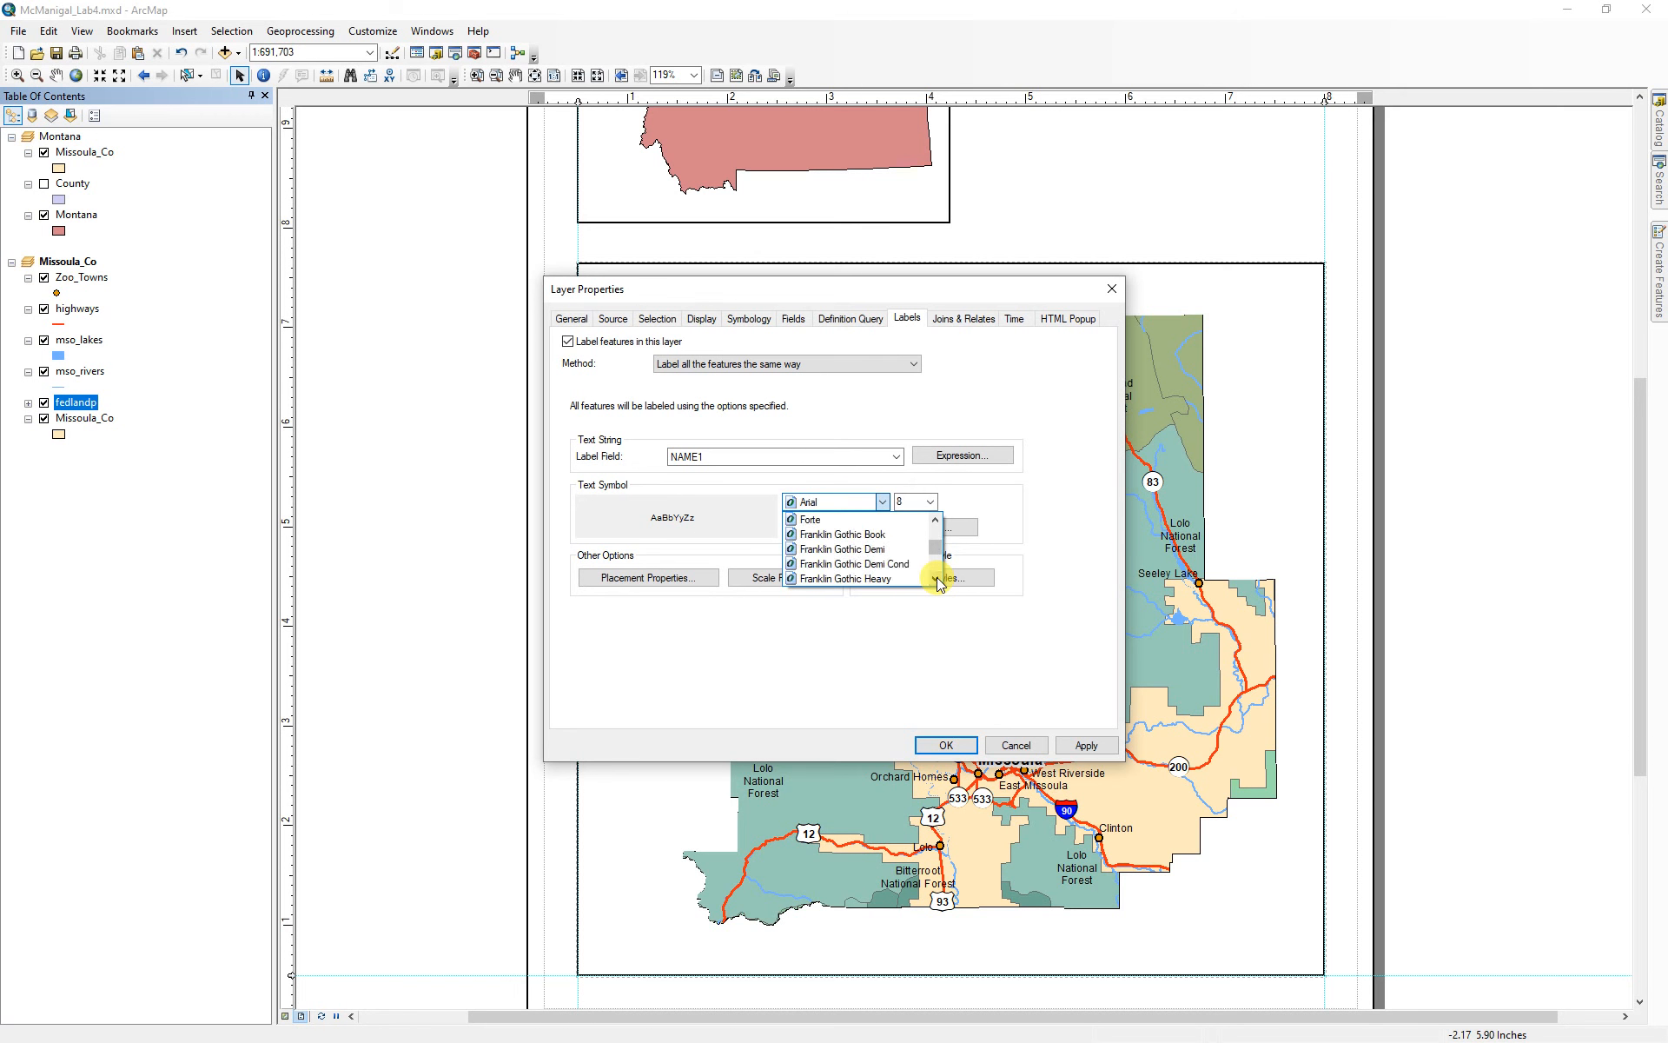
click(826, 533)
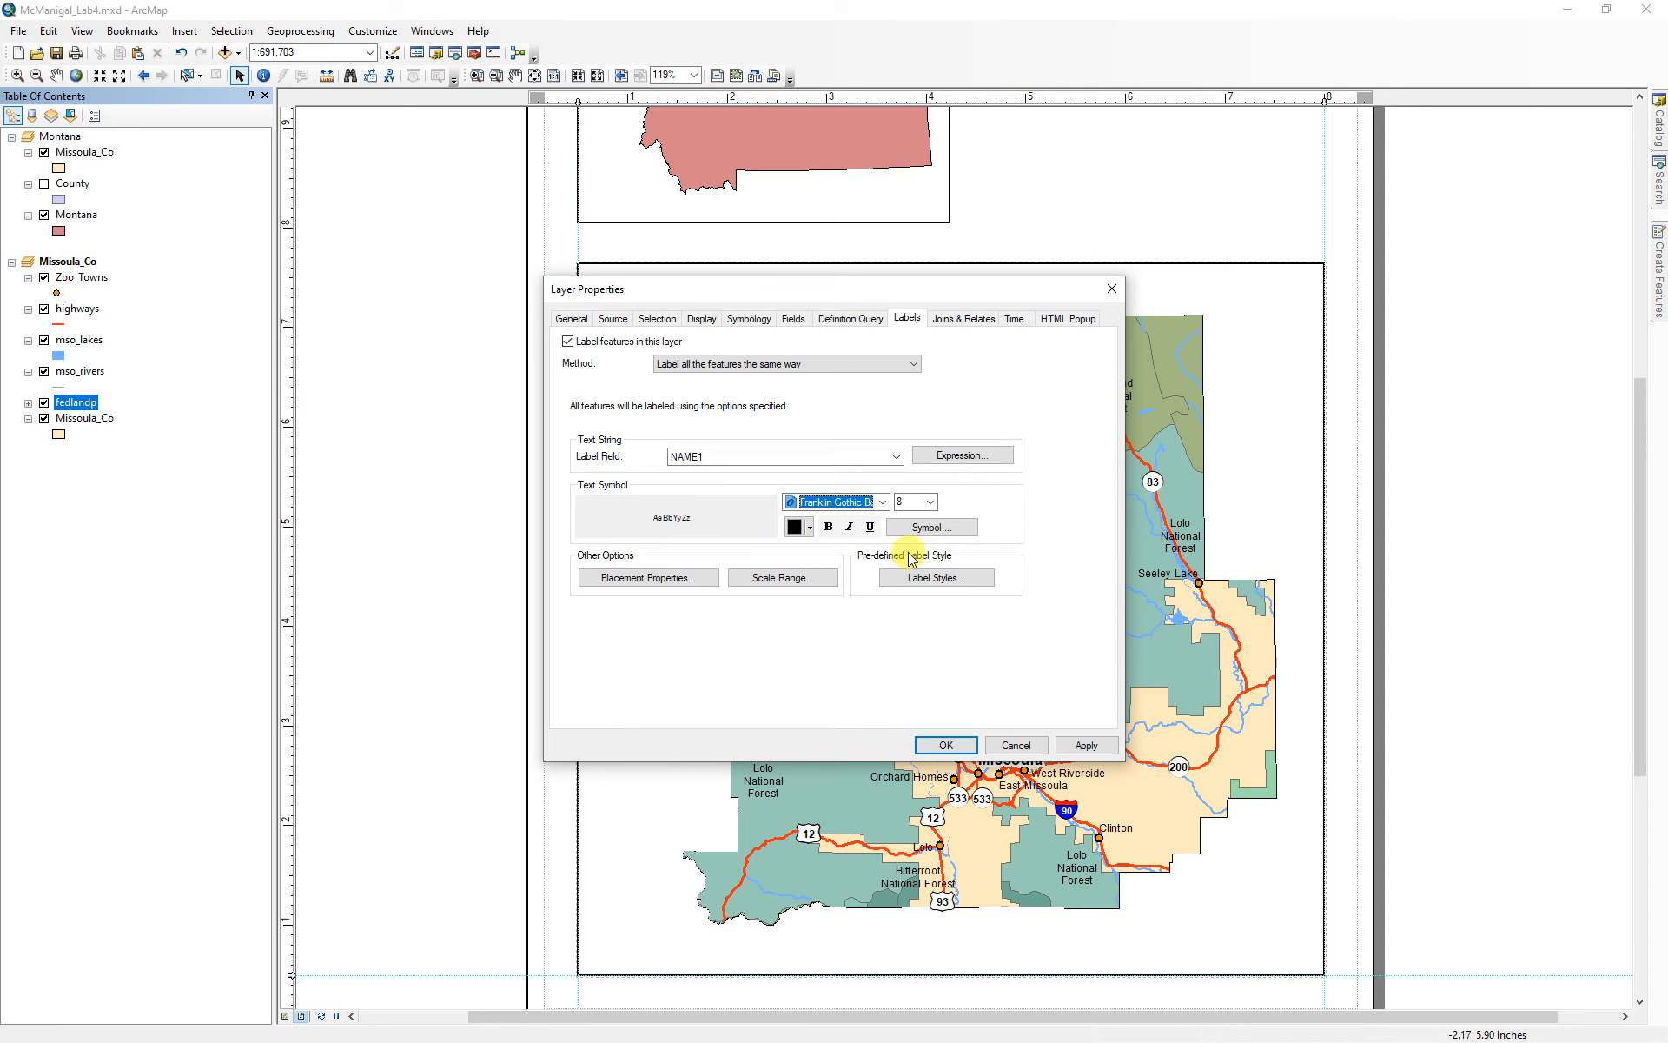
click(828, 527)
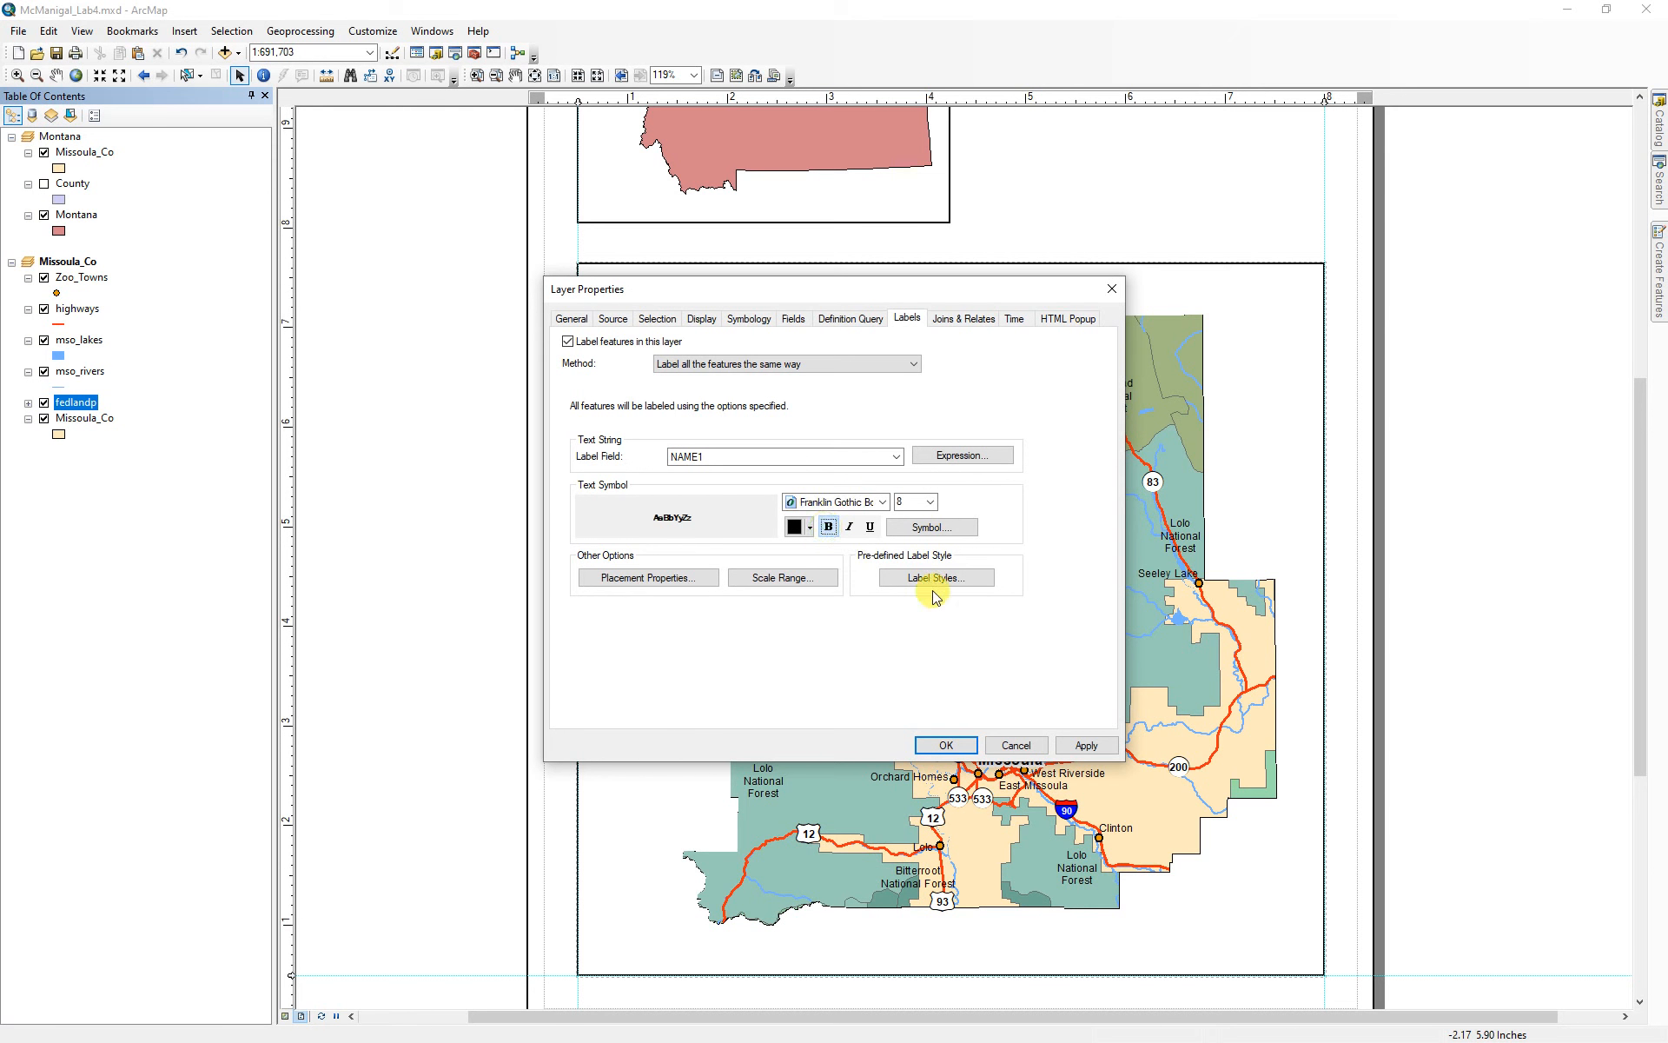
- Set the fedlandp label text case to All Caps, and apply and accept the layer properties
click(926, 527)
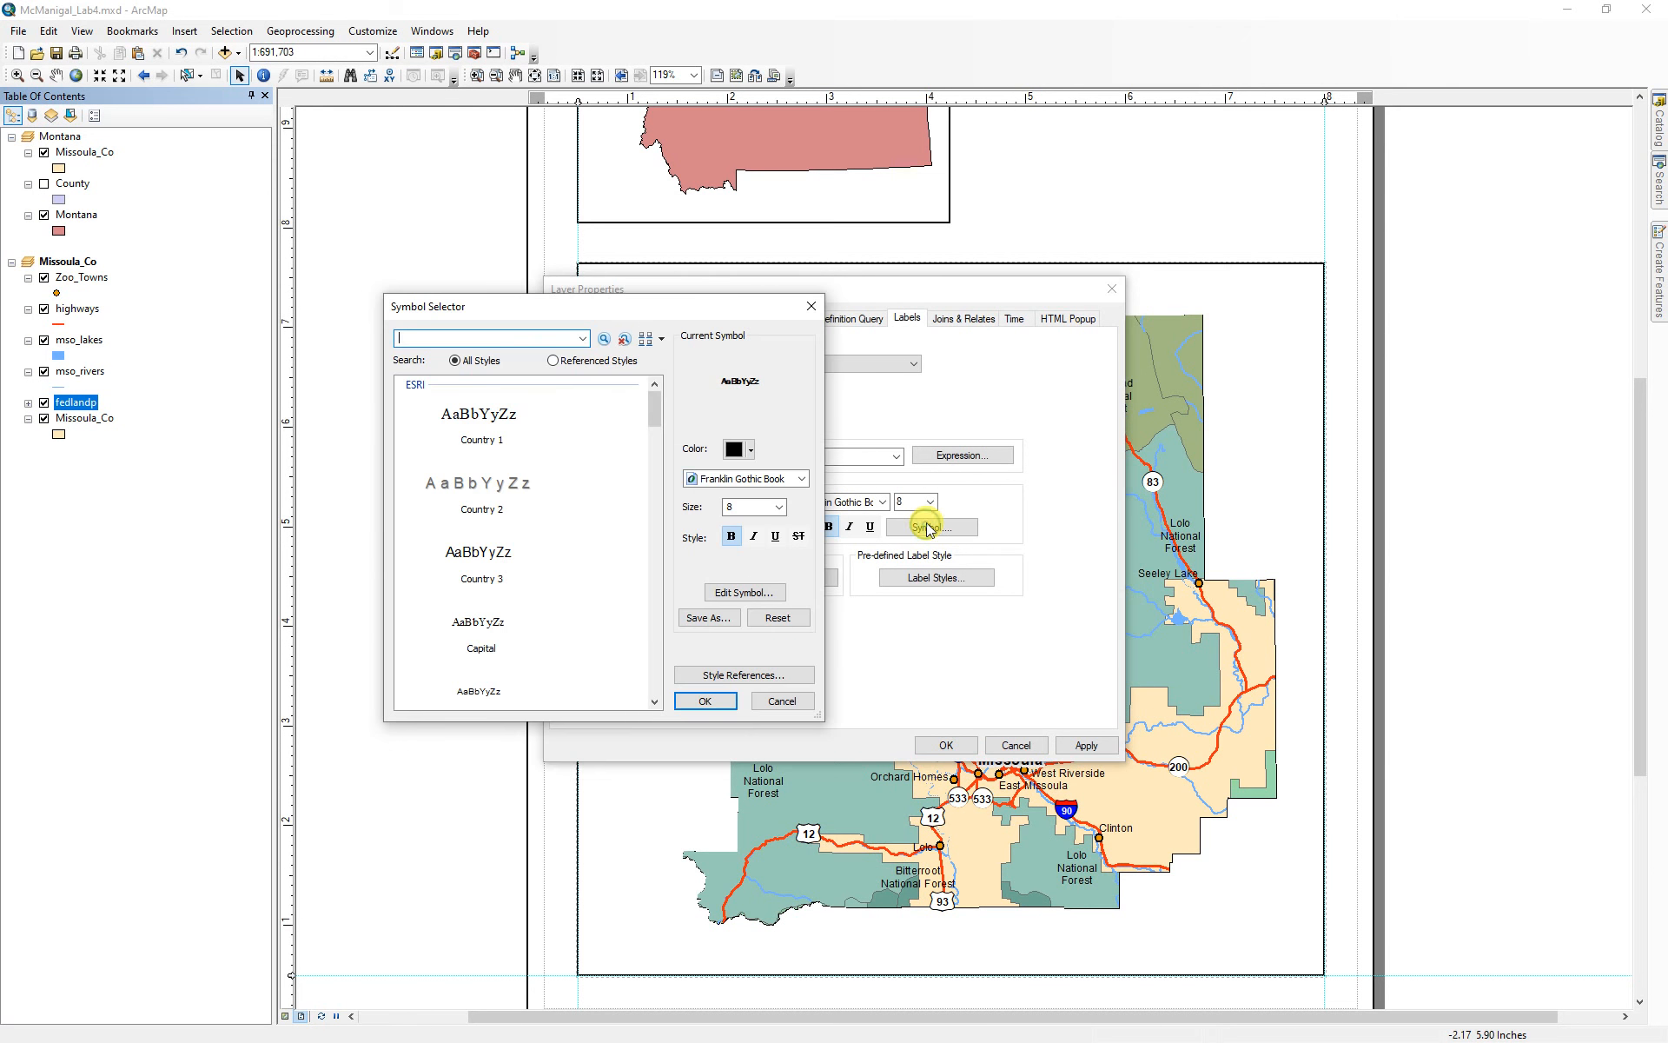
click(753, 592)
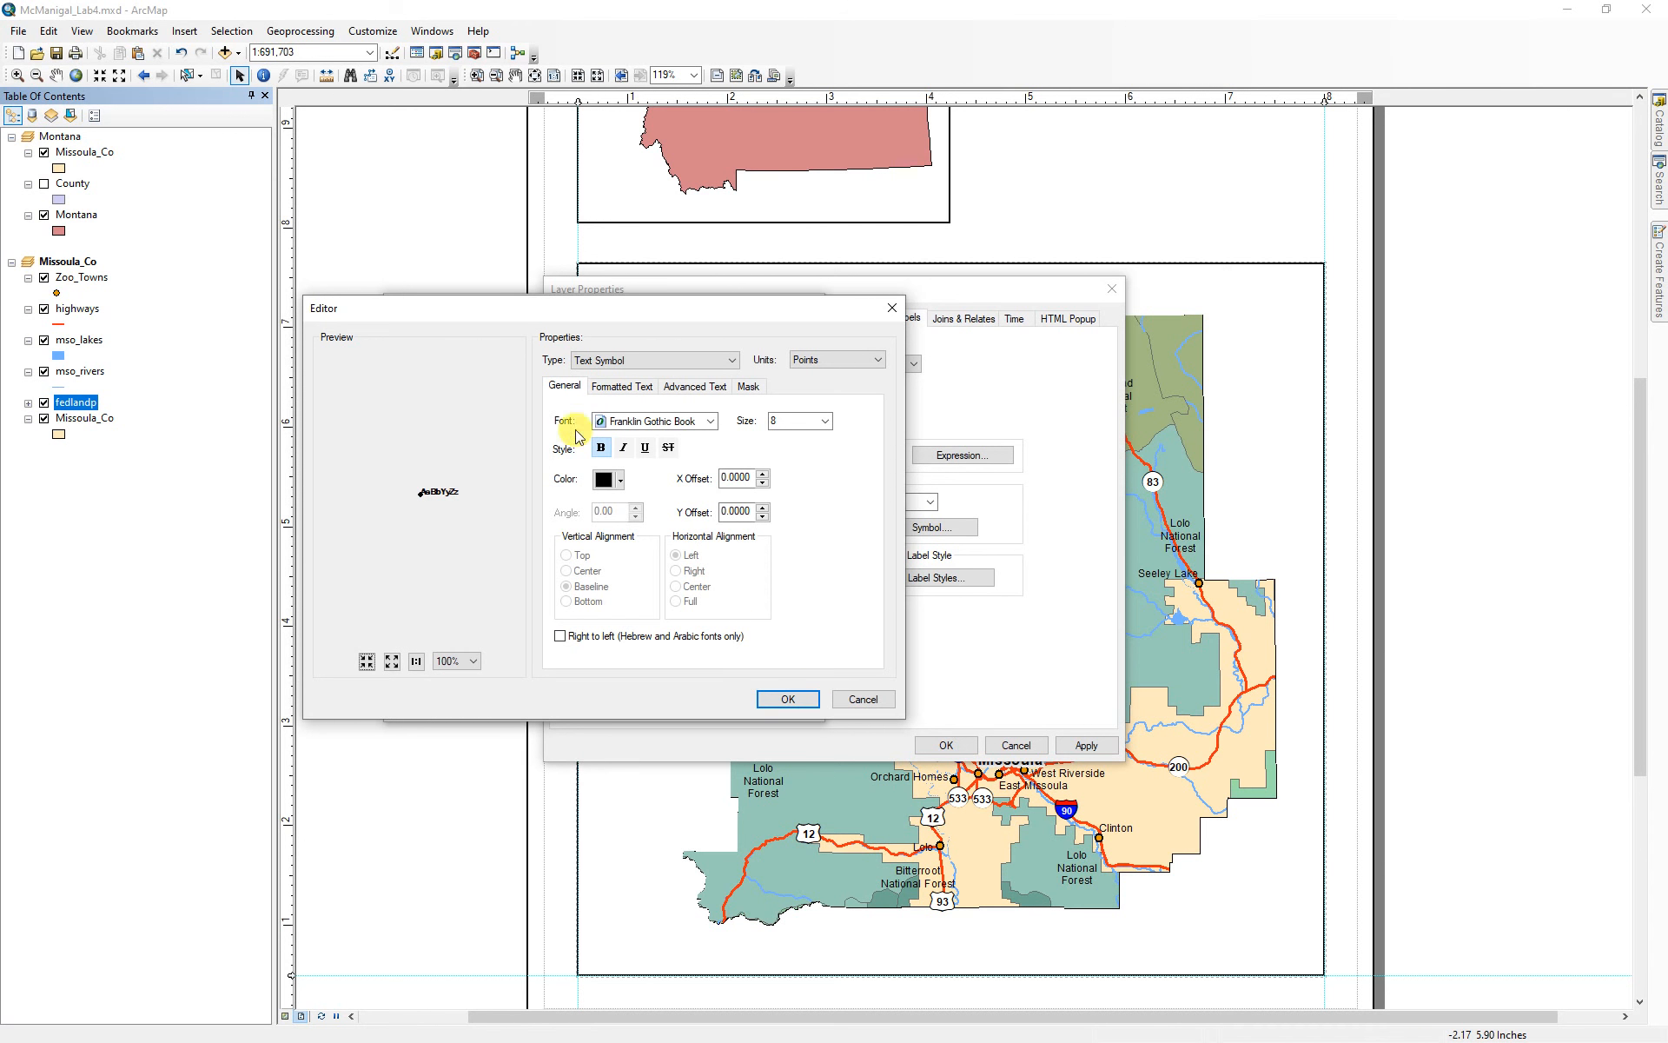
click(619, 387)
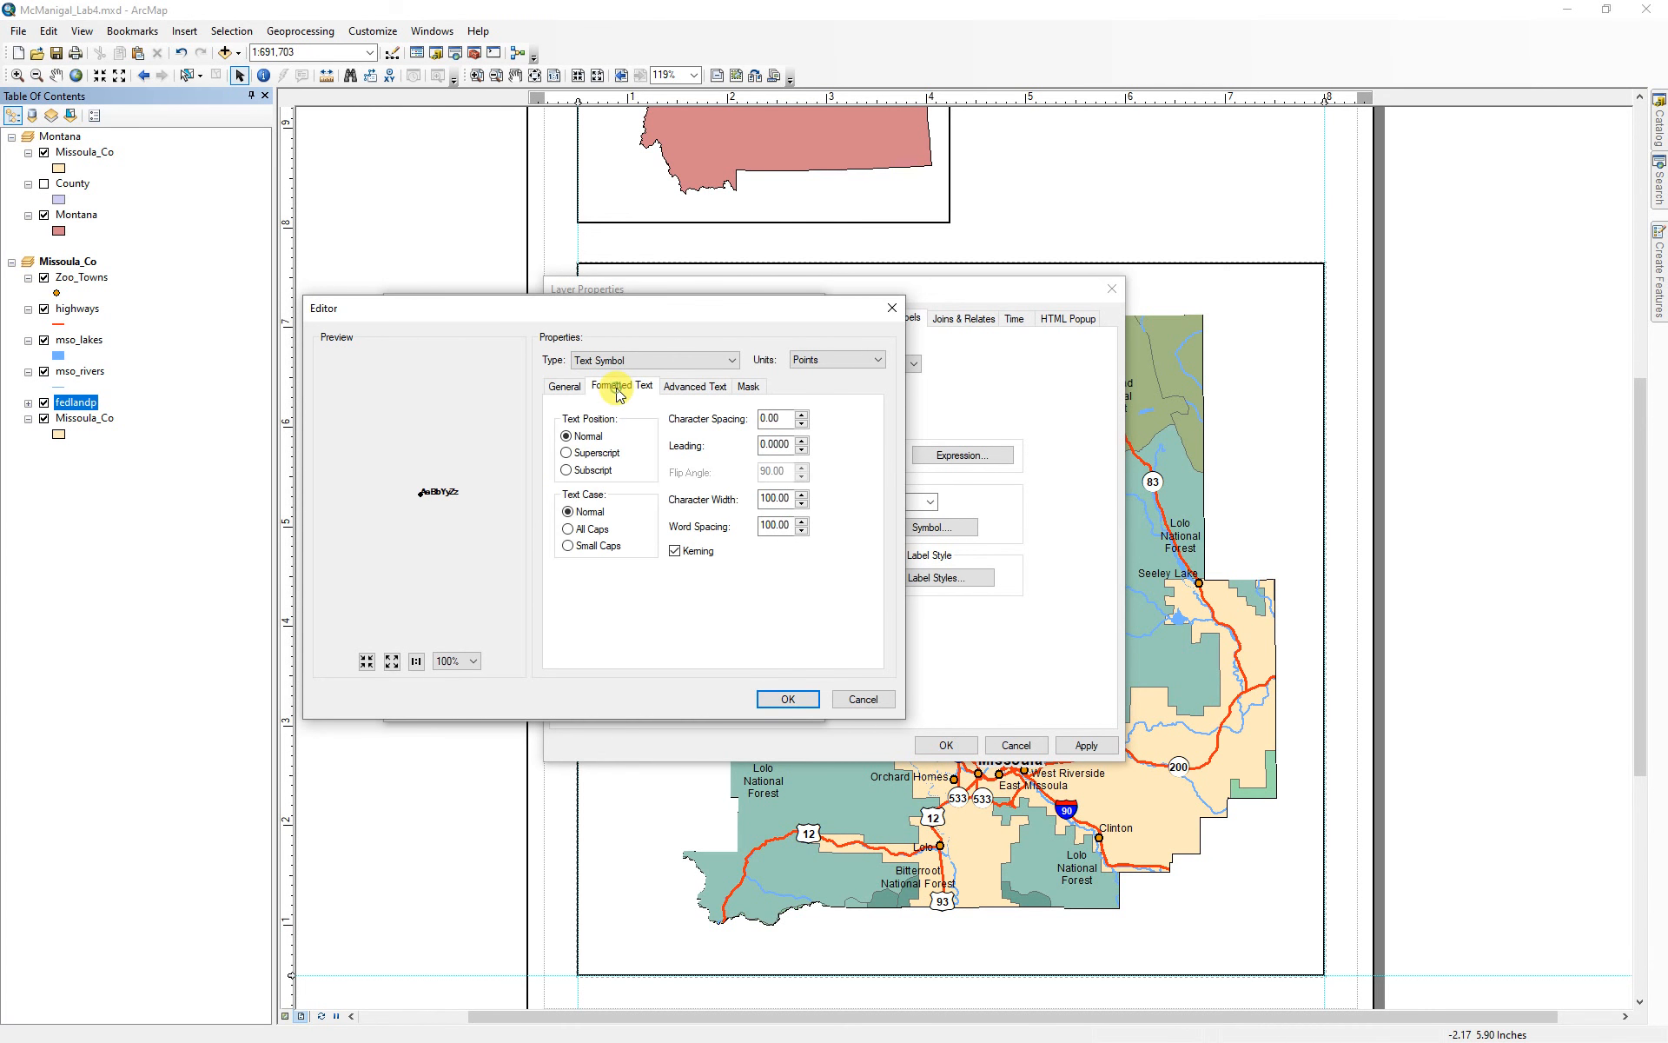
click(569, 529)
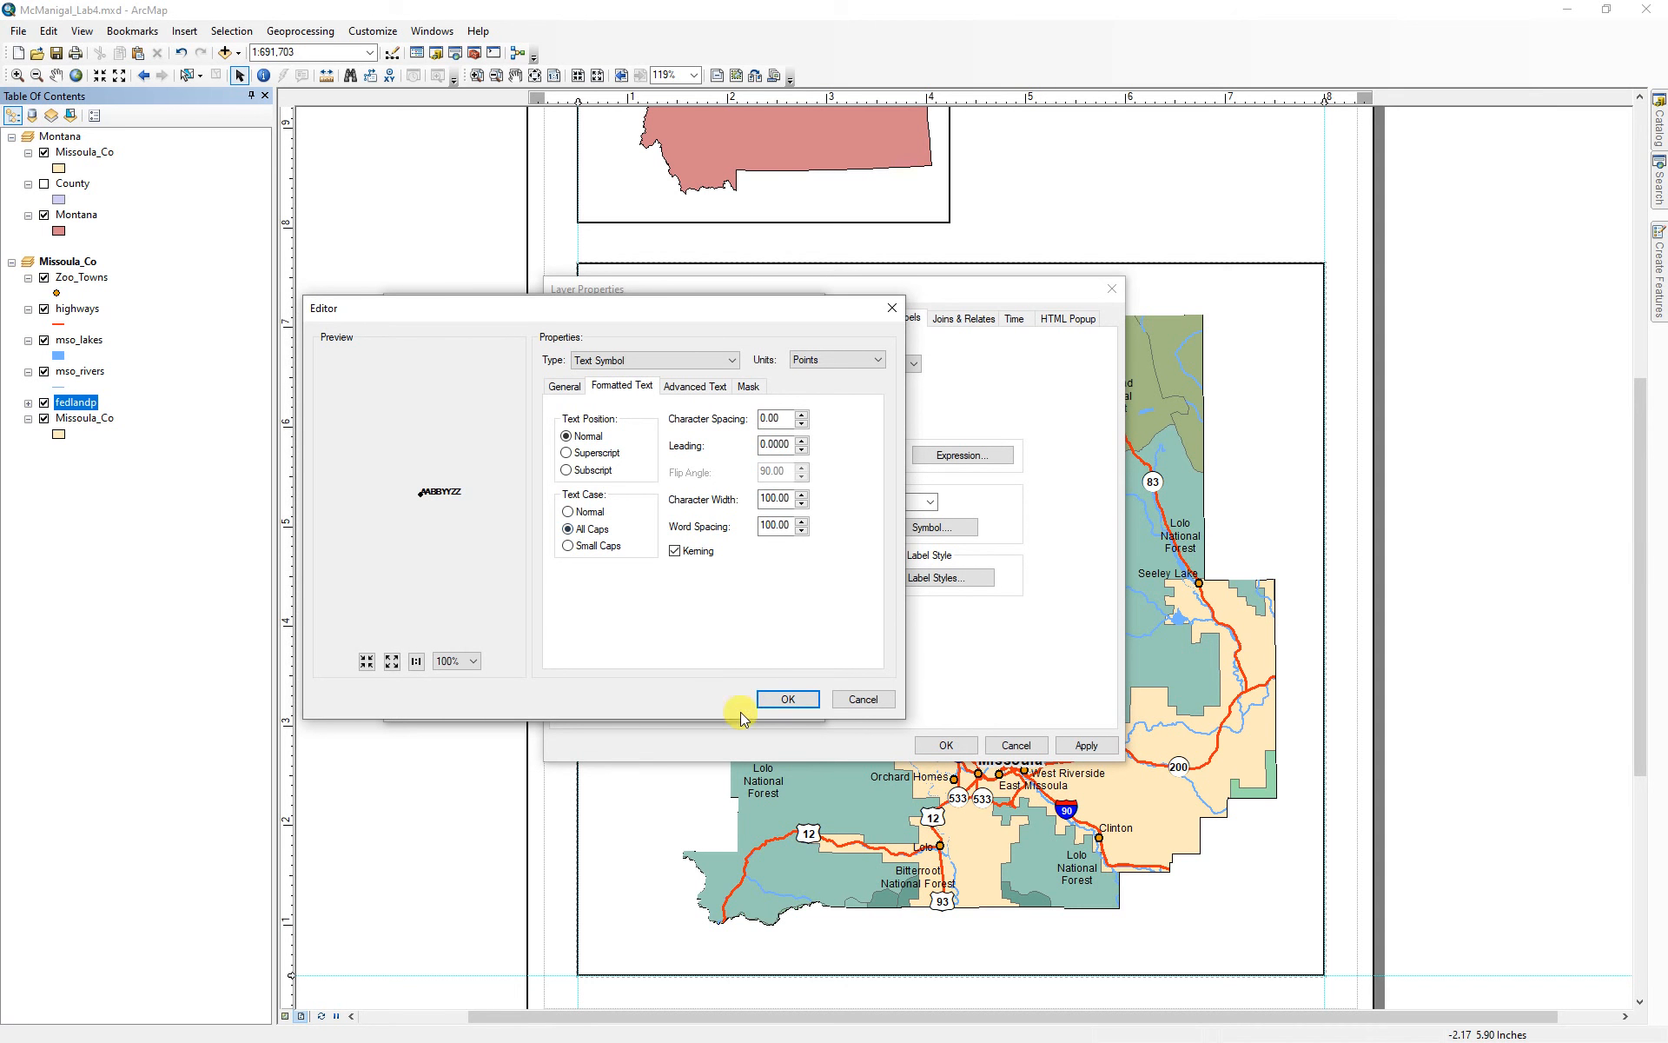
click(788, 702)
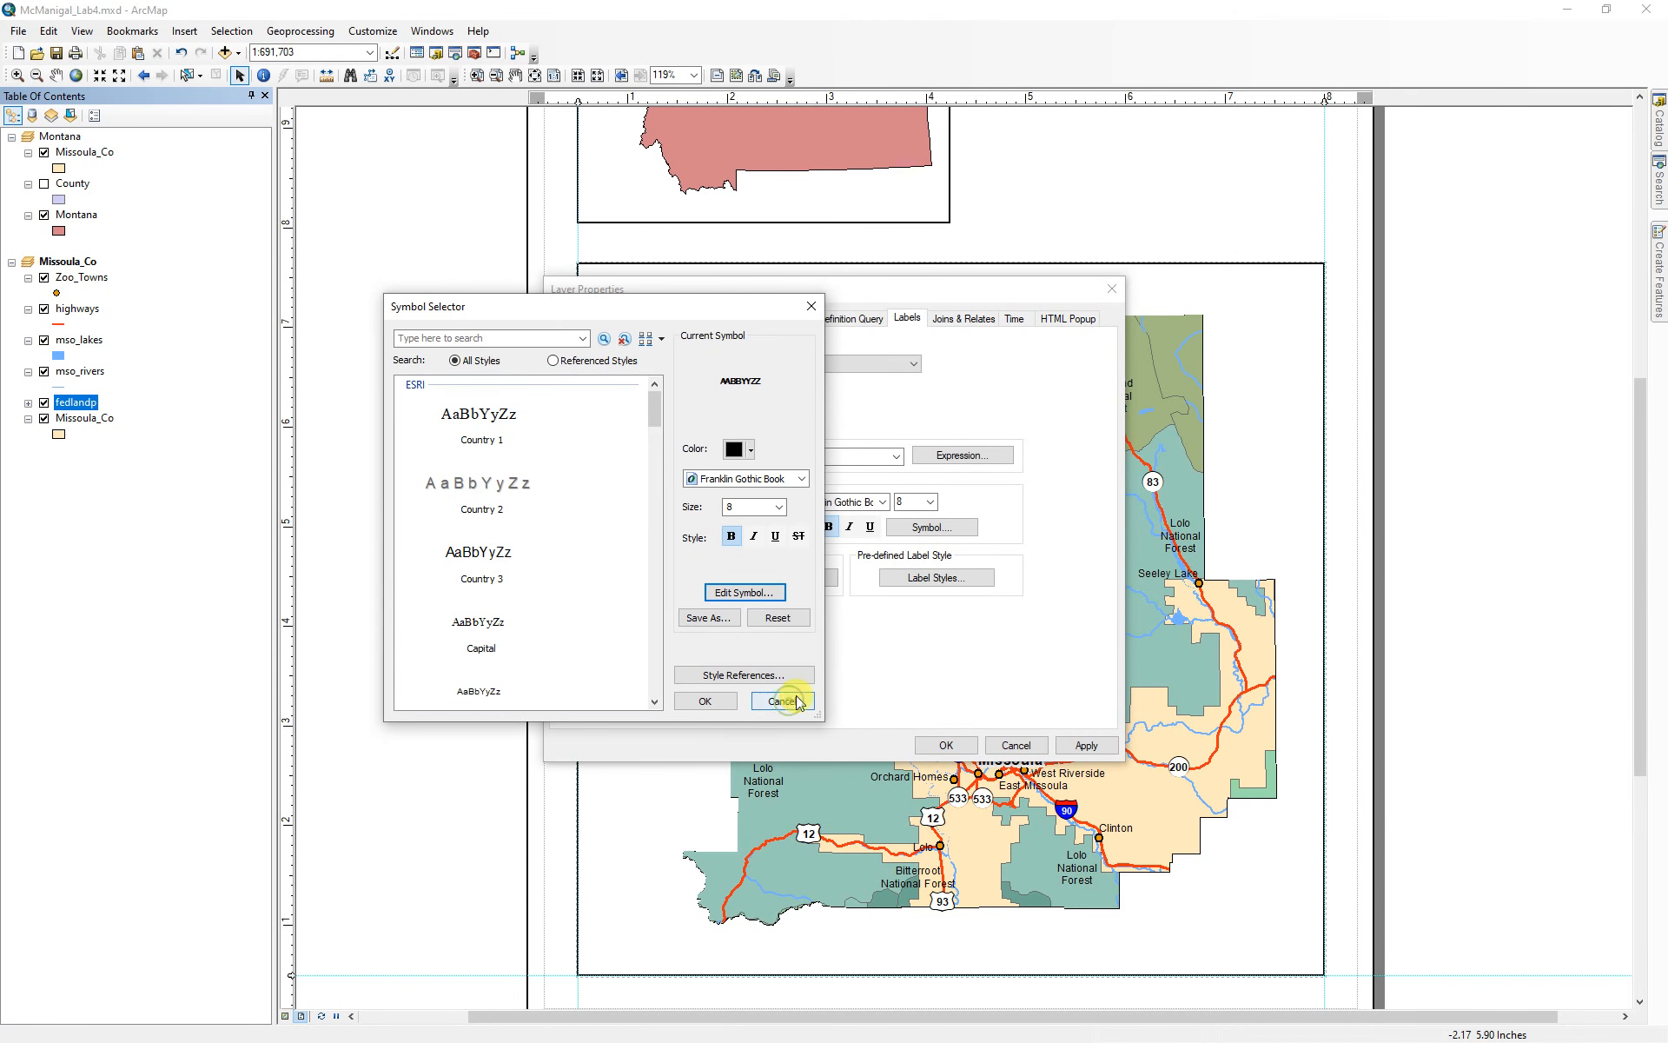
click(727, 695)
drag(988, 294, 538, 250)
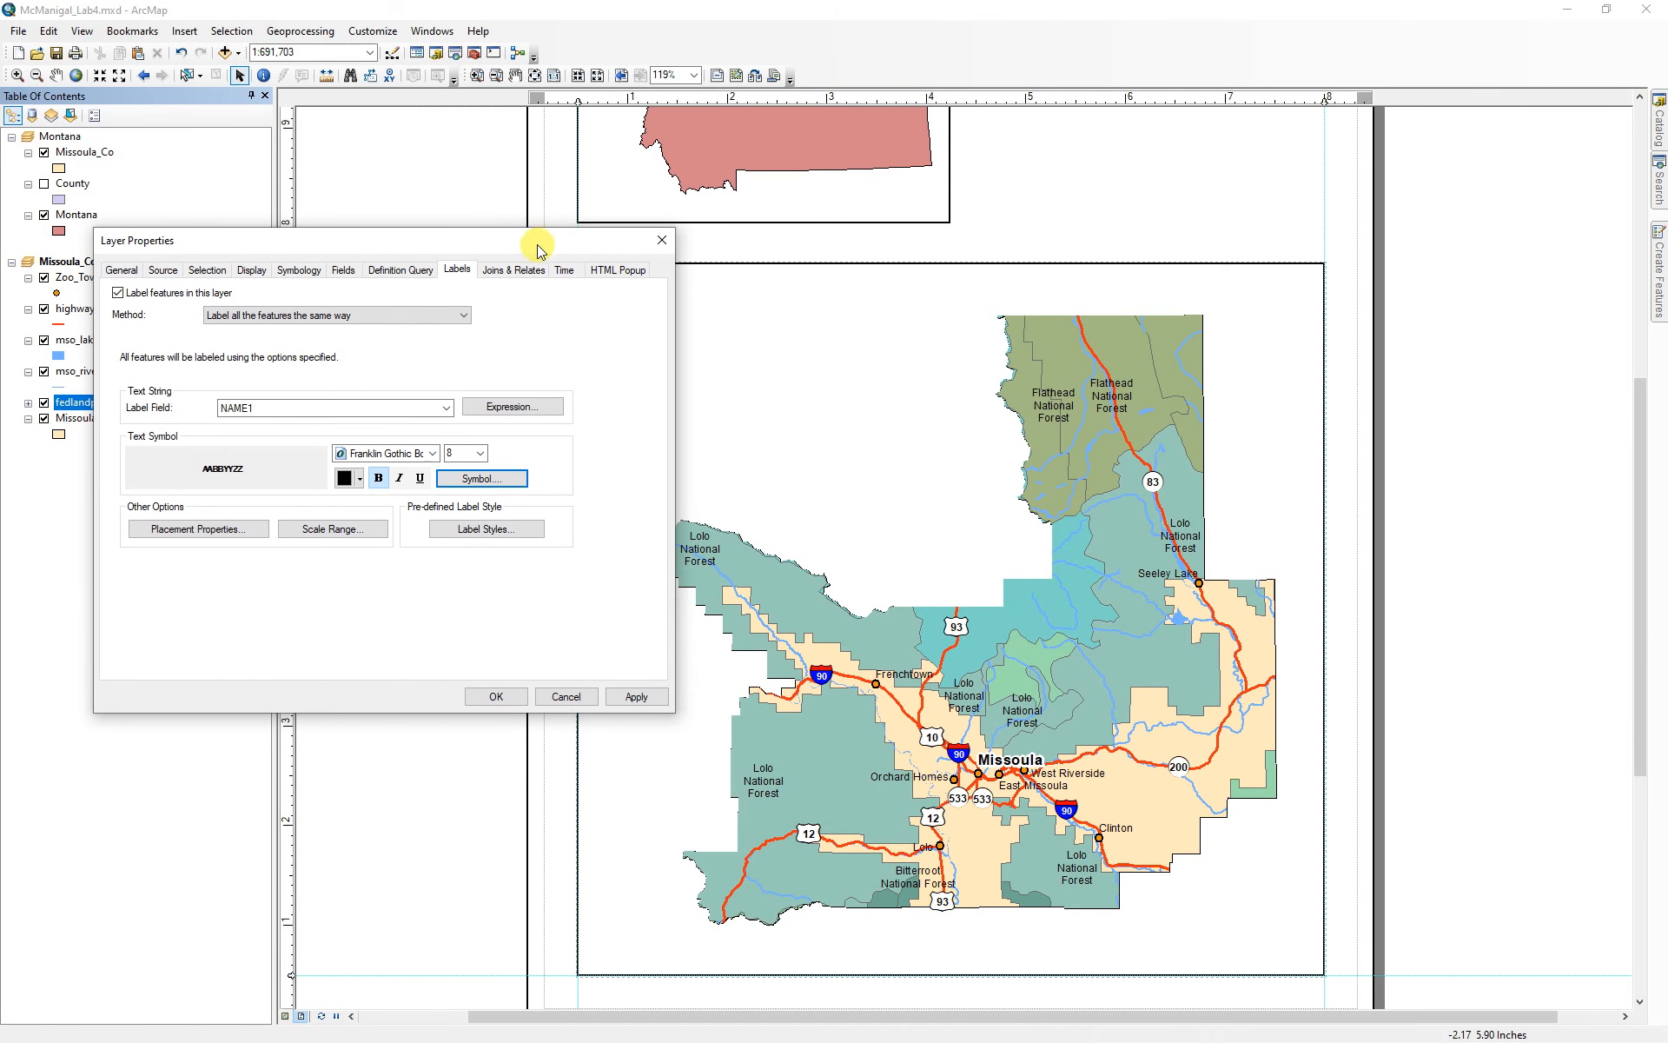
click(638, 696)
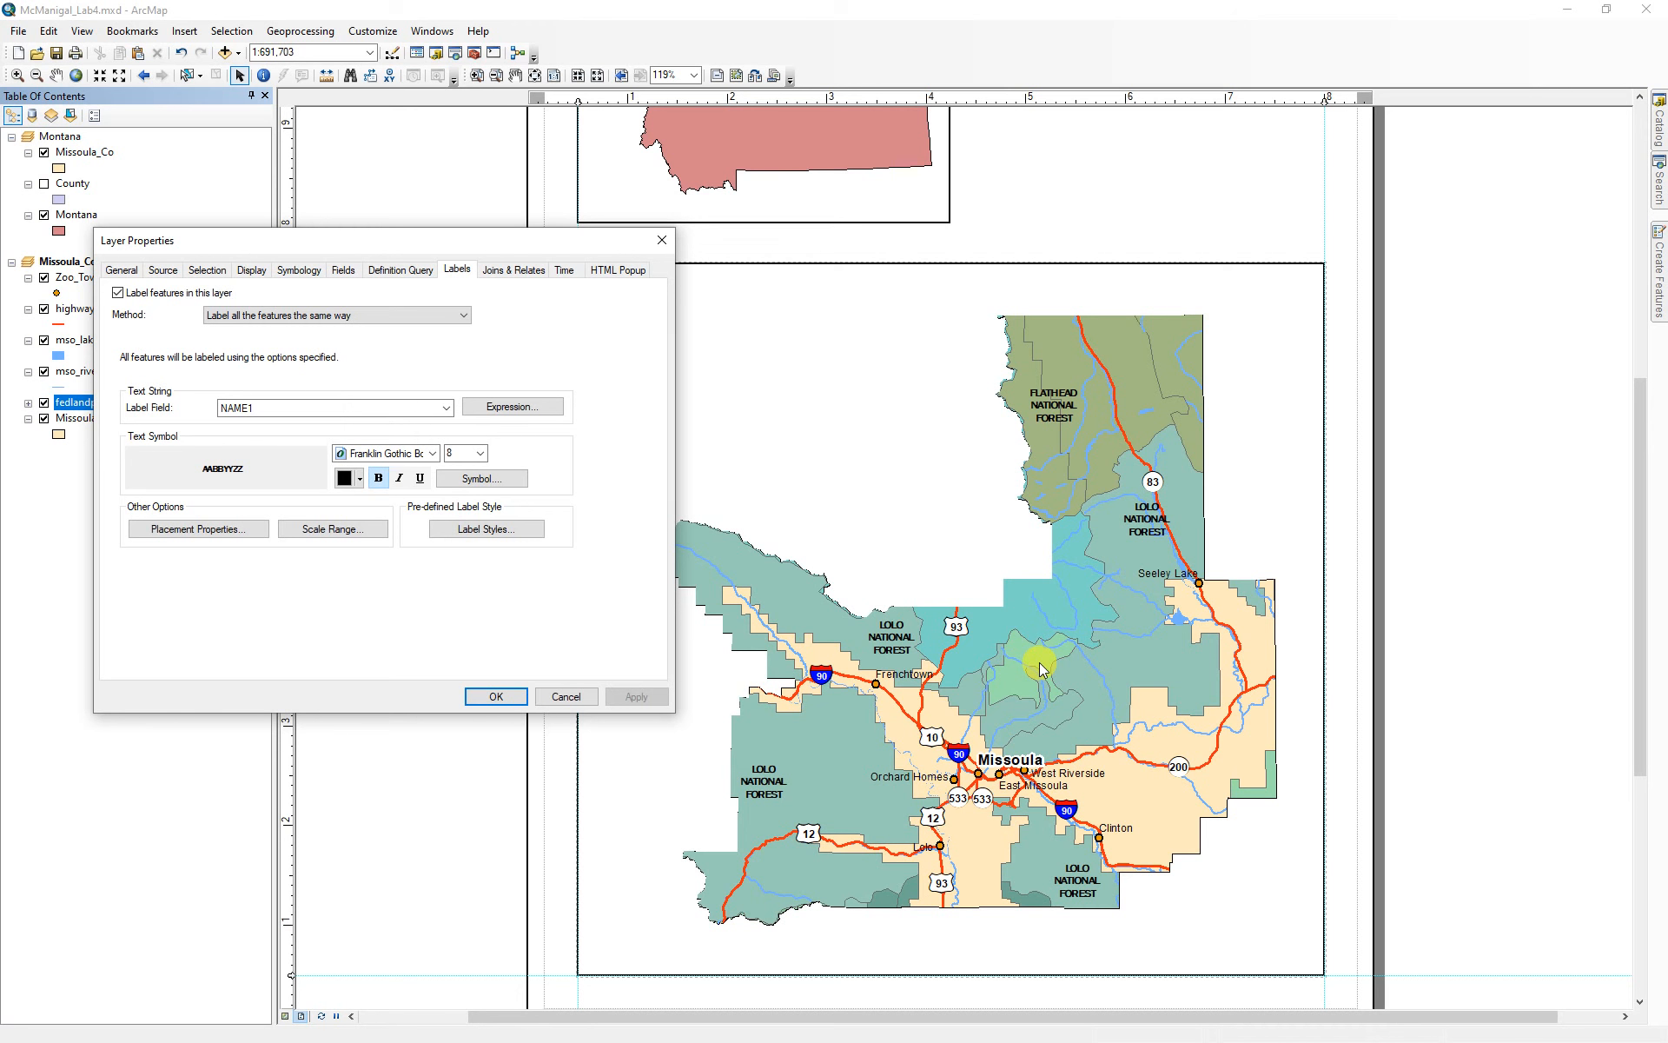
click(495, 696)
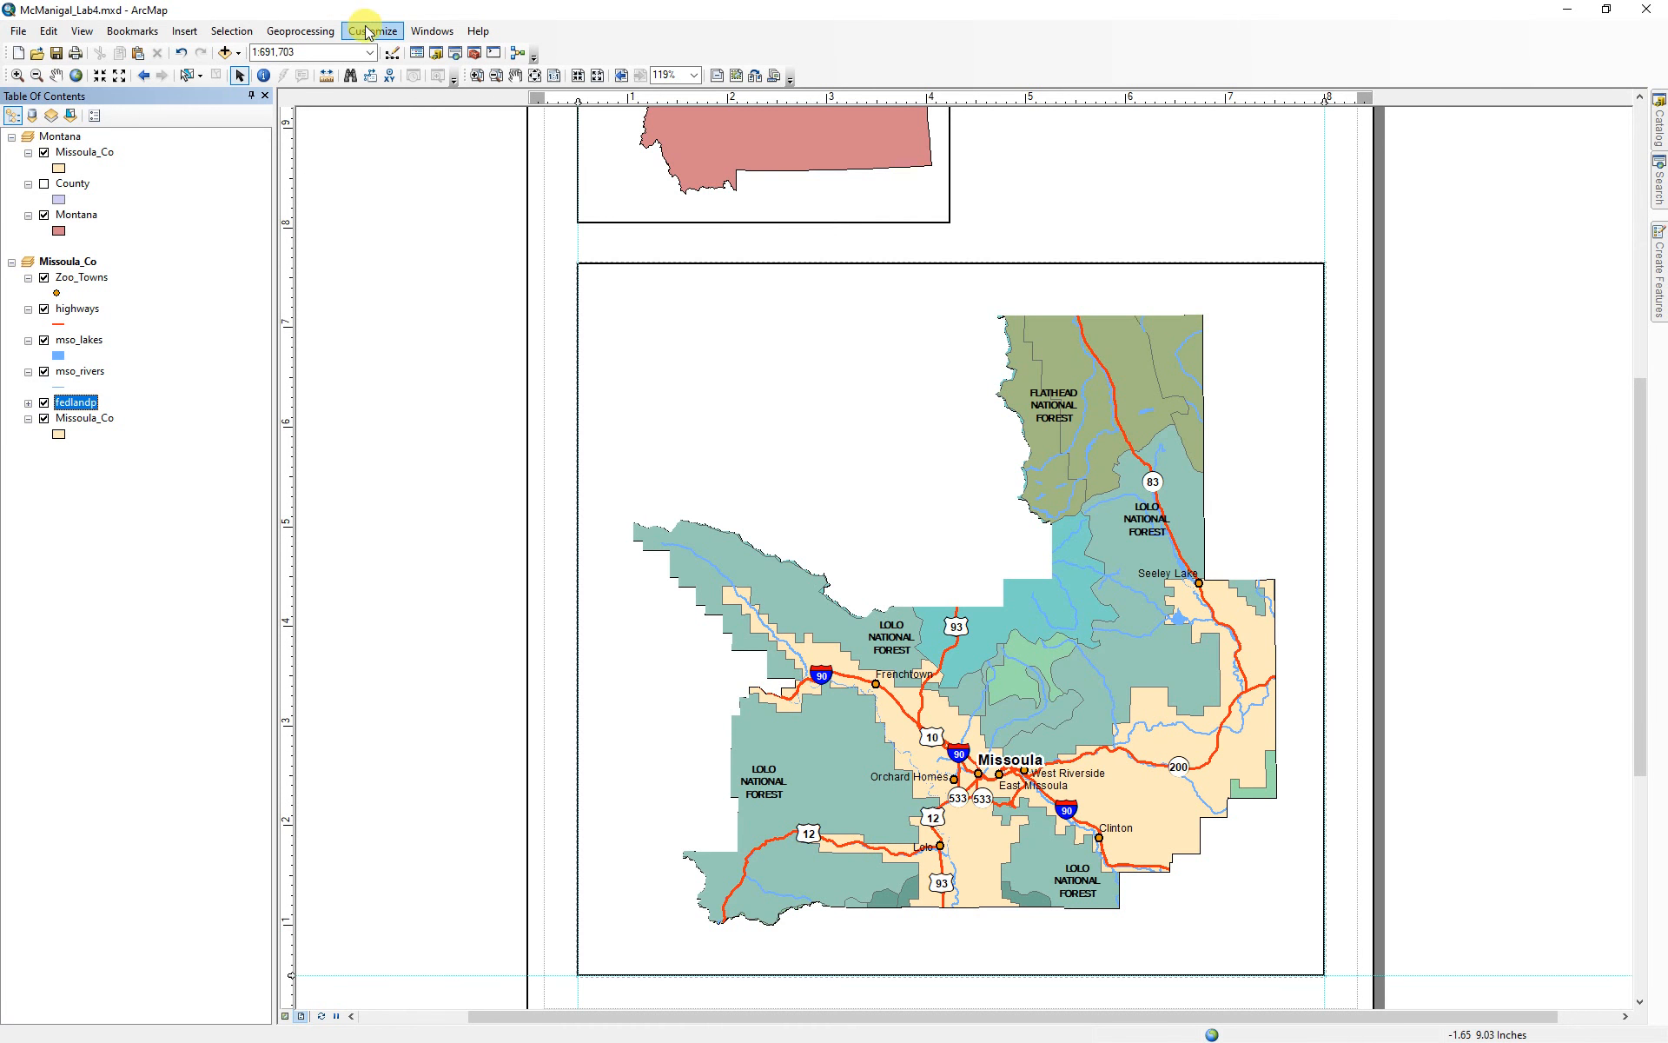
- Show the Draw toolbar and place it above the Missoula County map frame
click(383, 32)
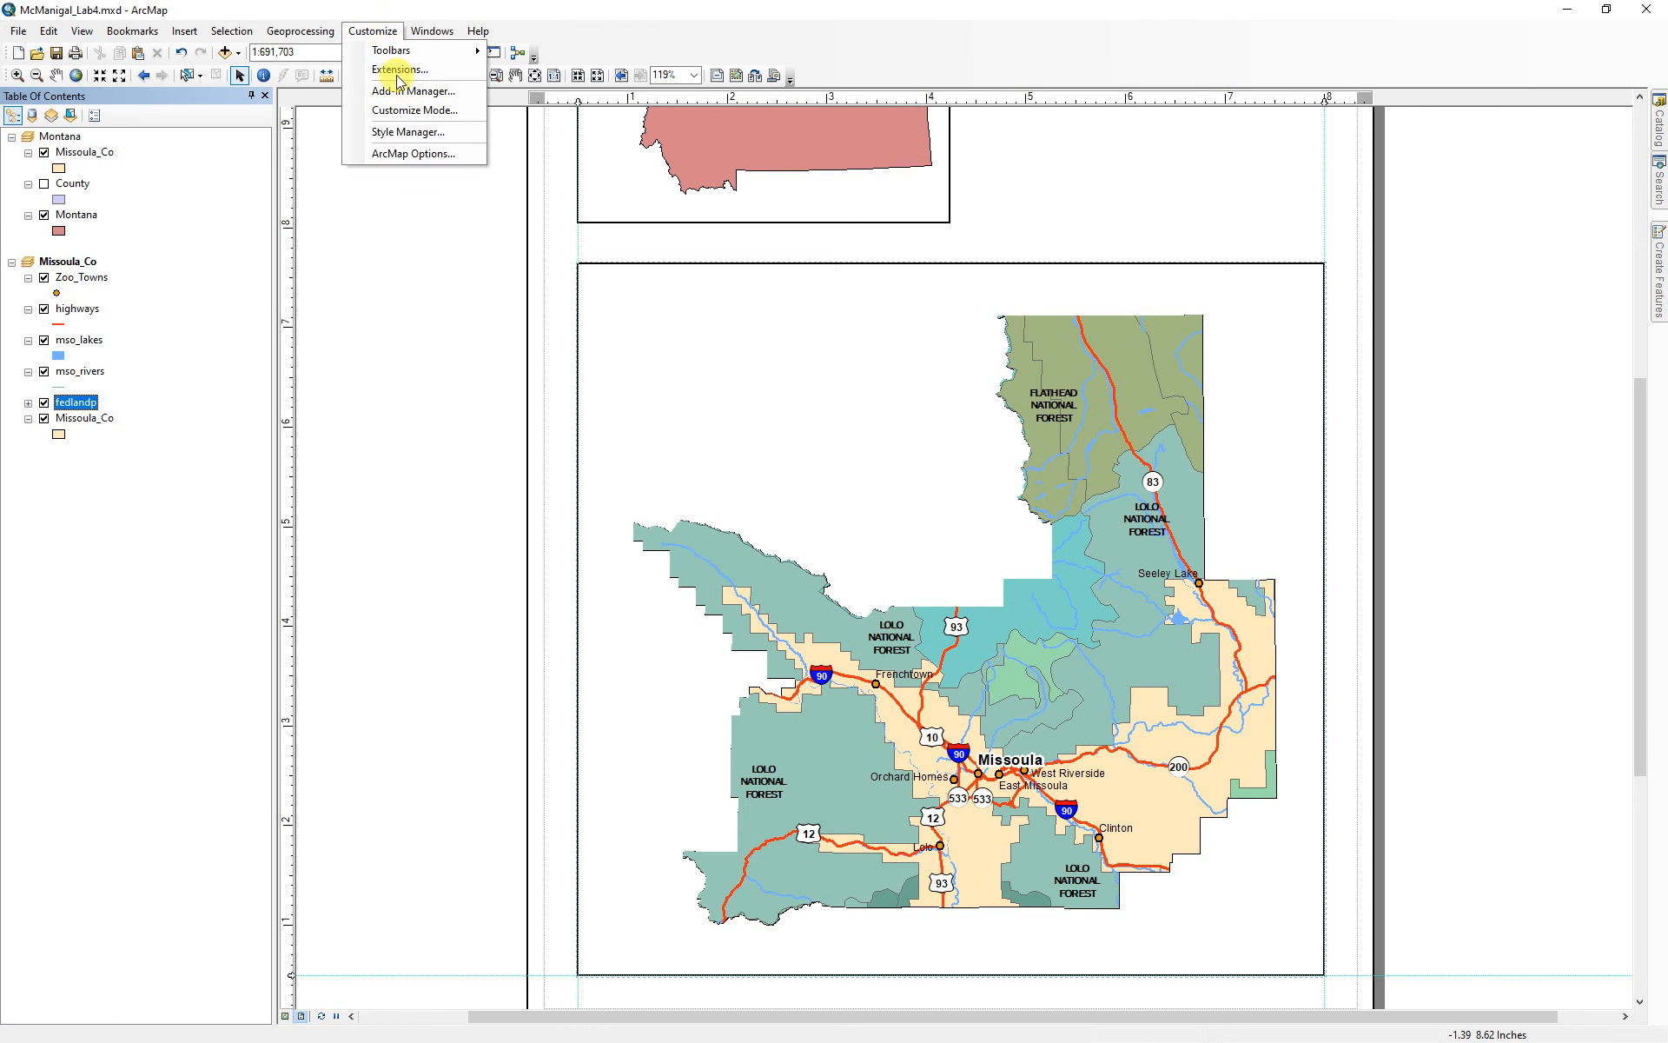
mouse_move(399, 54)
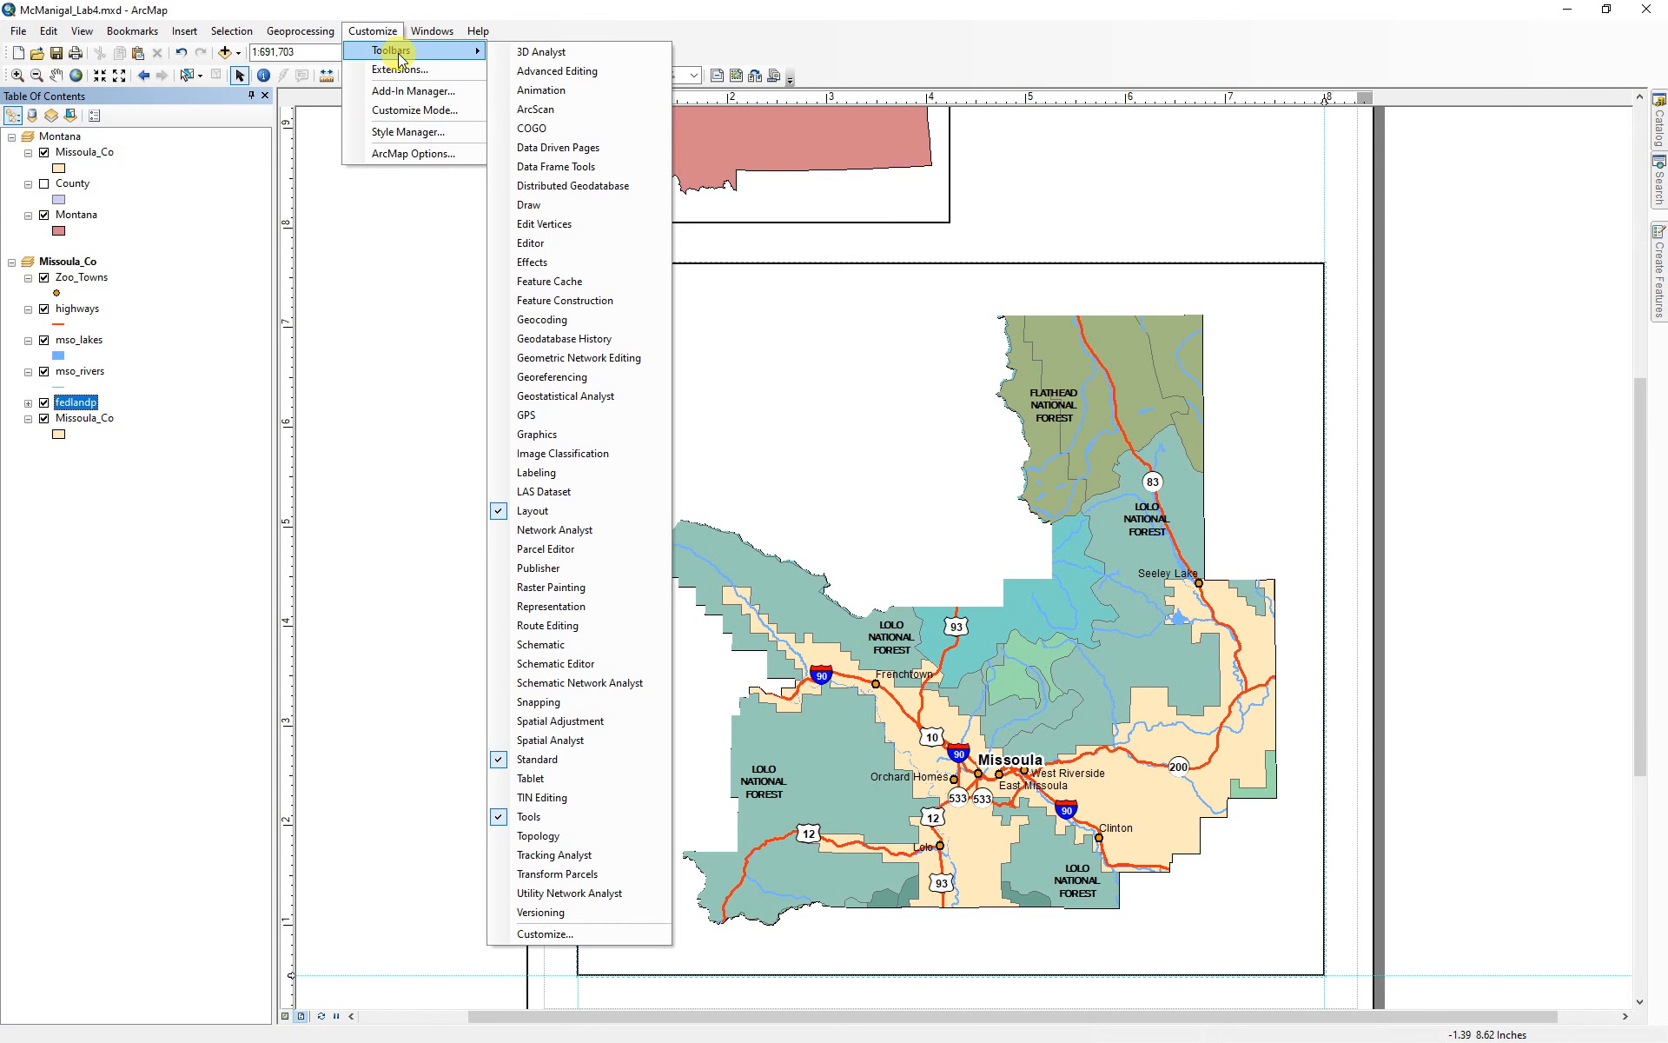
click(526, 205)
drag(448, 103, 518, 168)
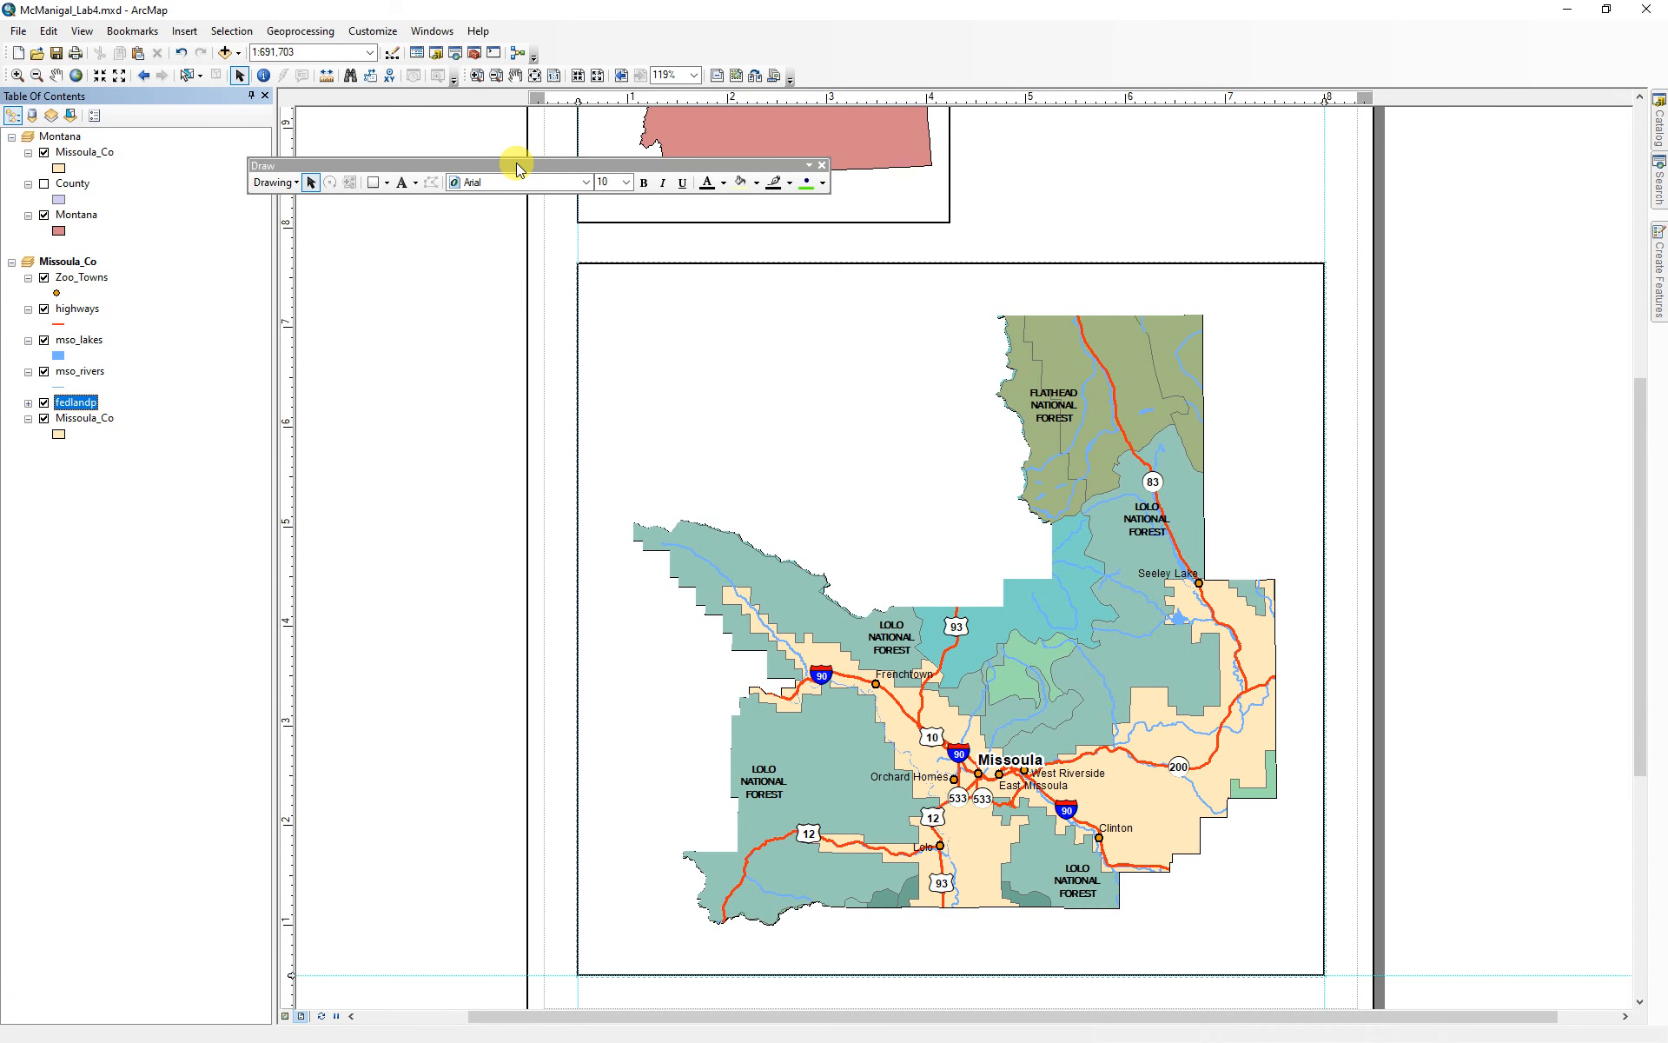
- Add splined text reading "Clark Fork River" curving along the river in the northwestern arm of Missoula County
click(402, 182)
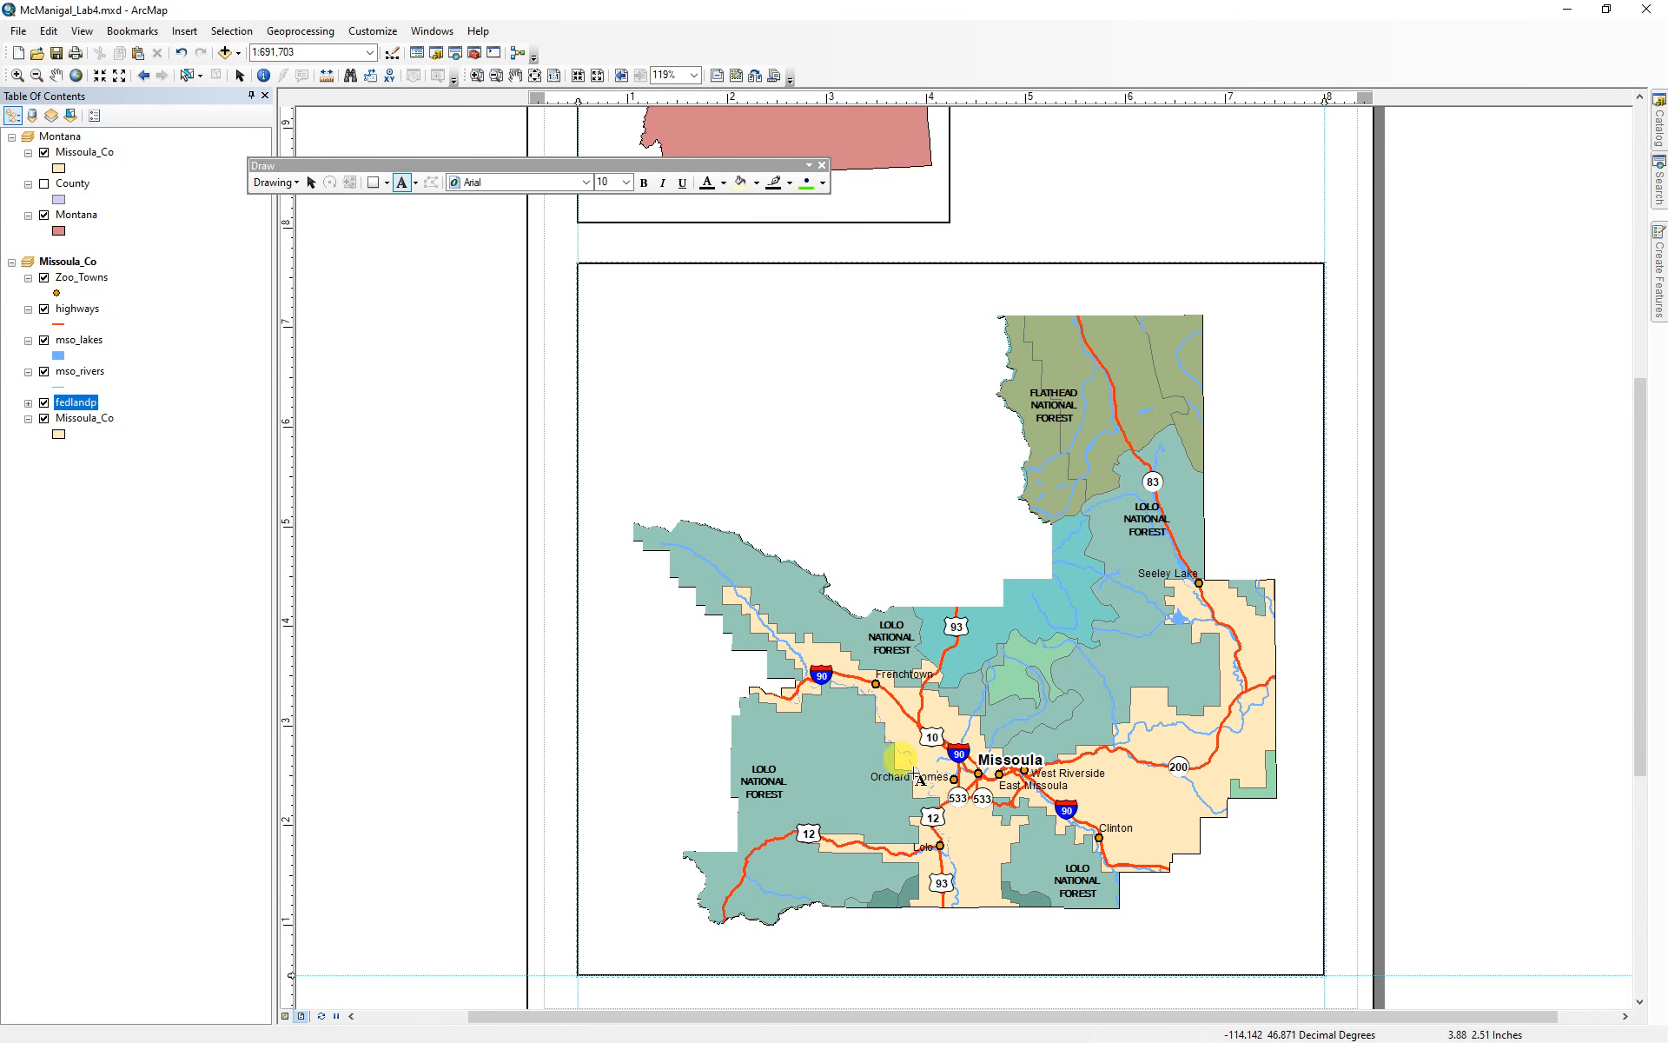
click(415, 186)
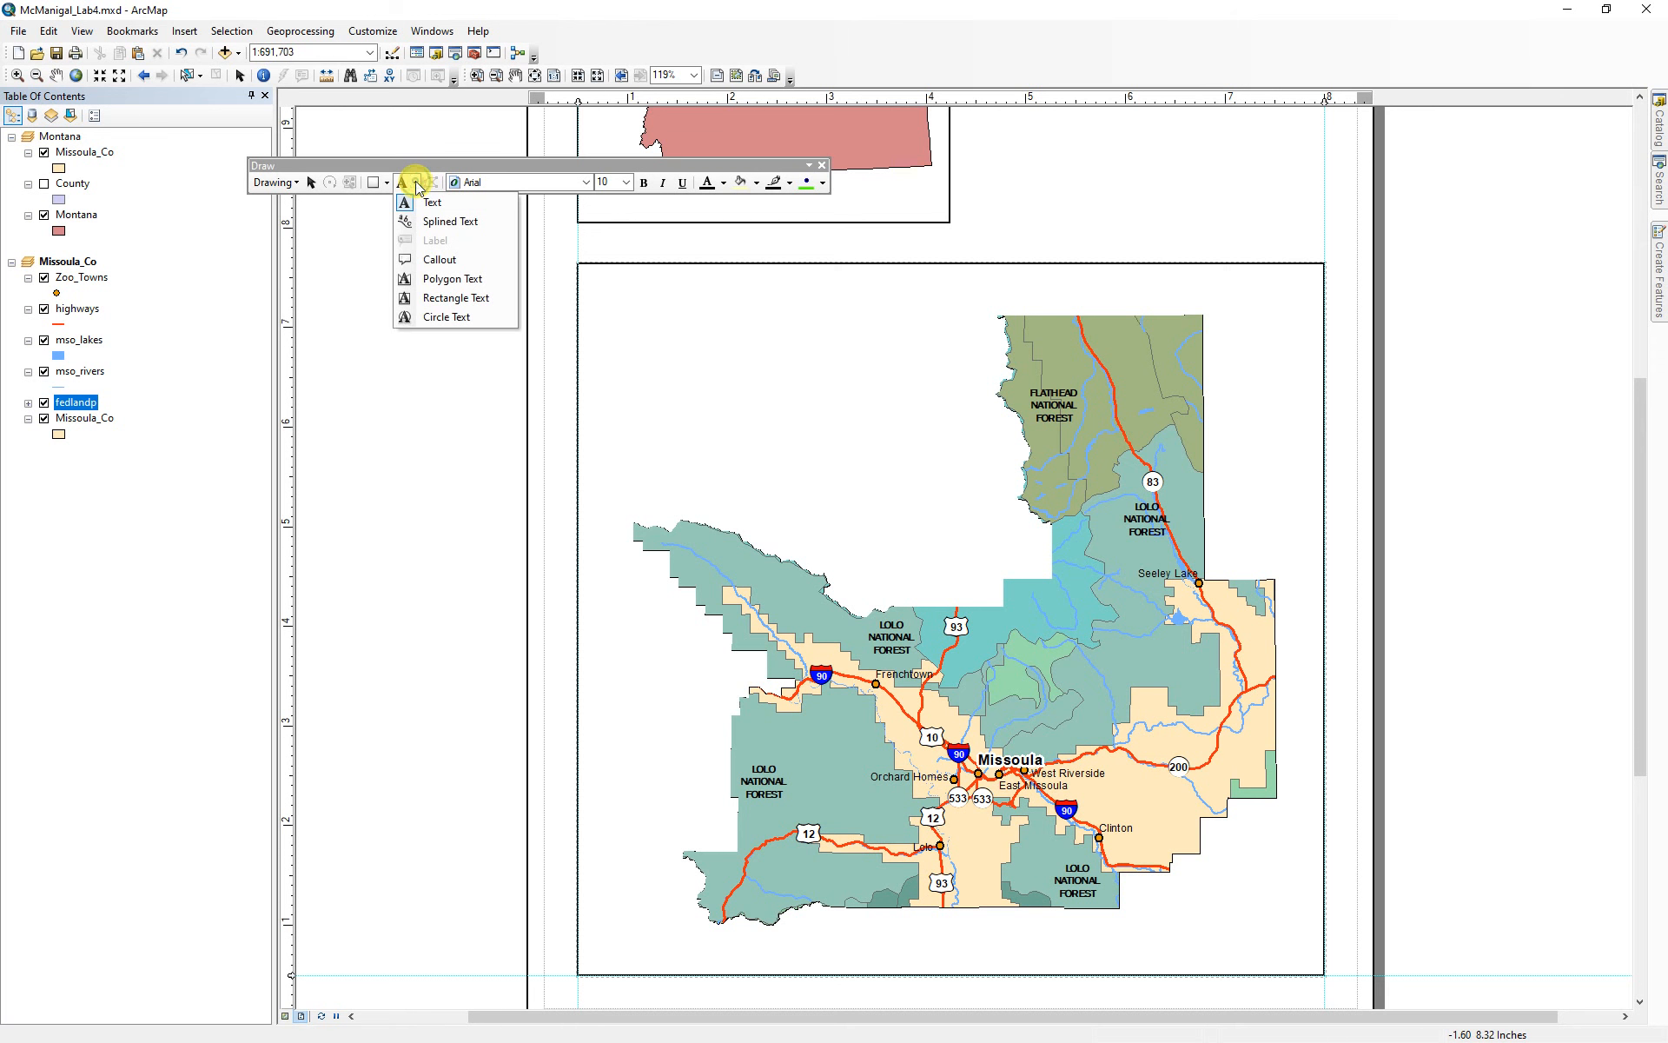
click(445, 222)
click(716, 554)
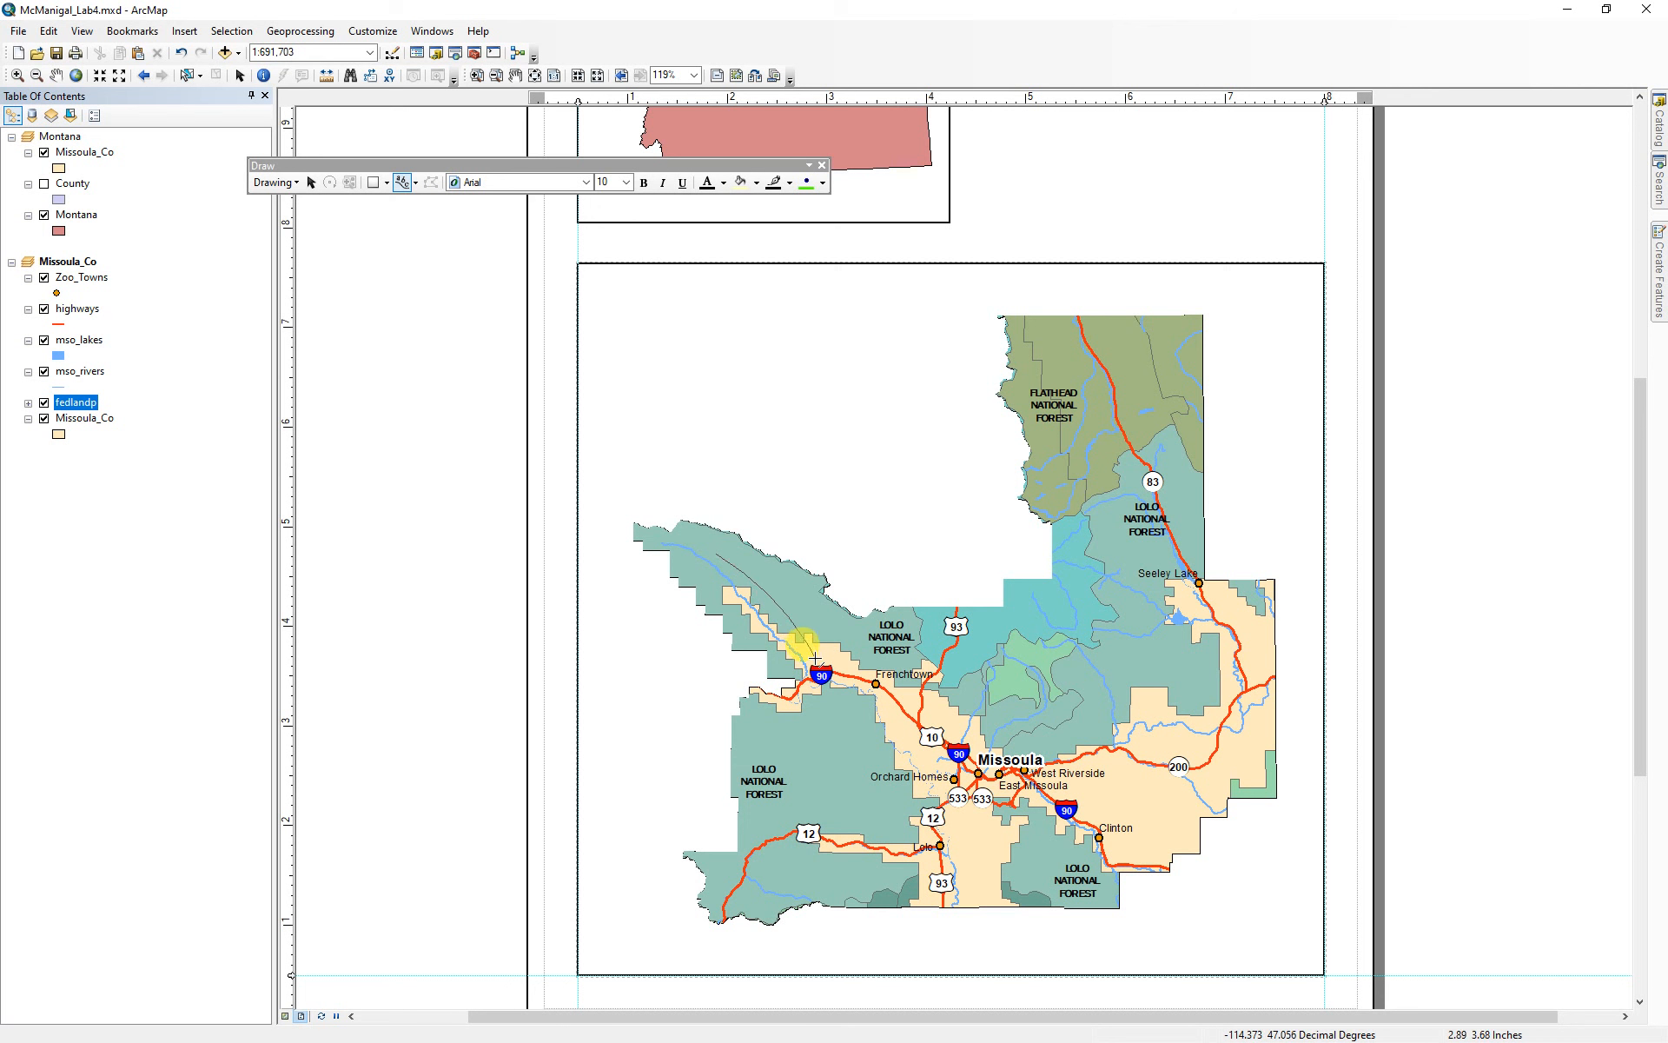
double_click(863, 601)
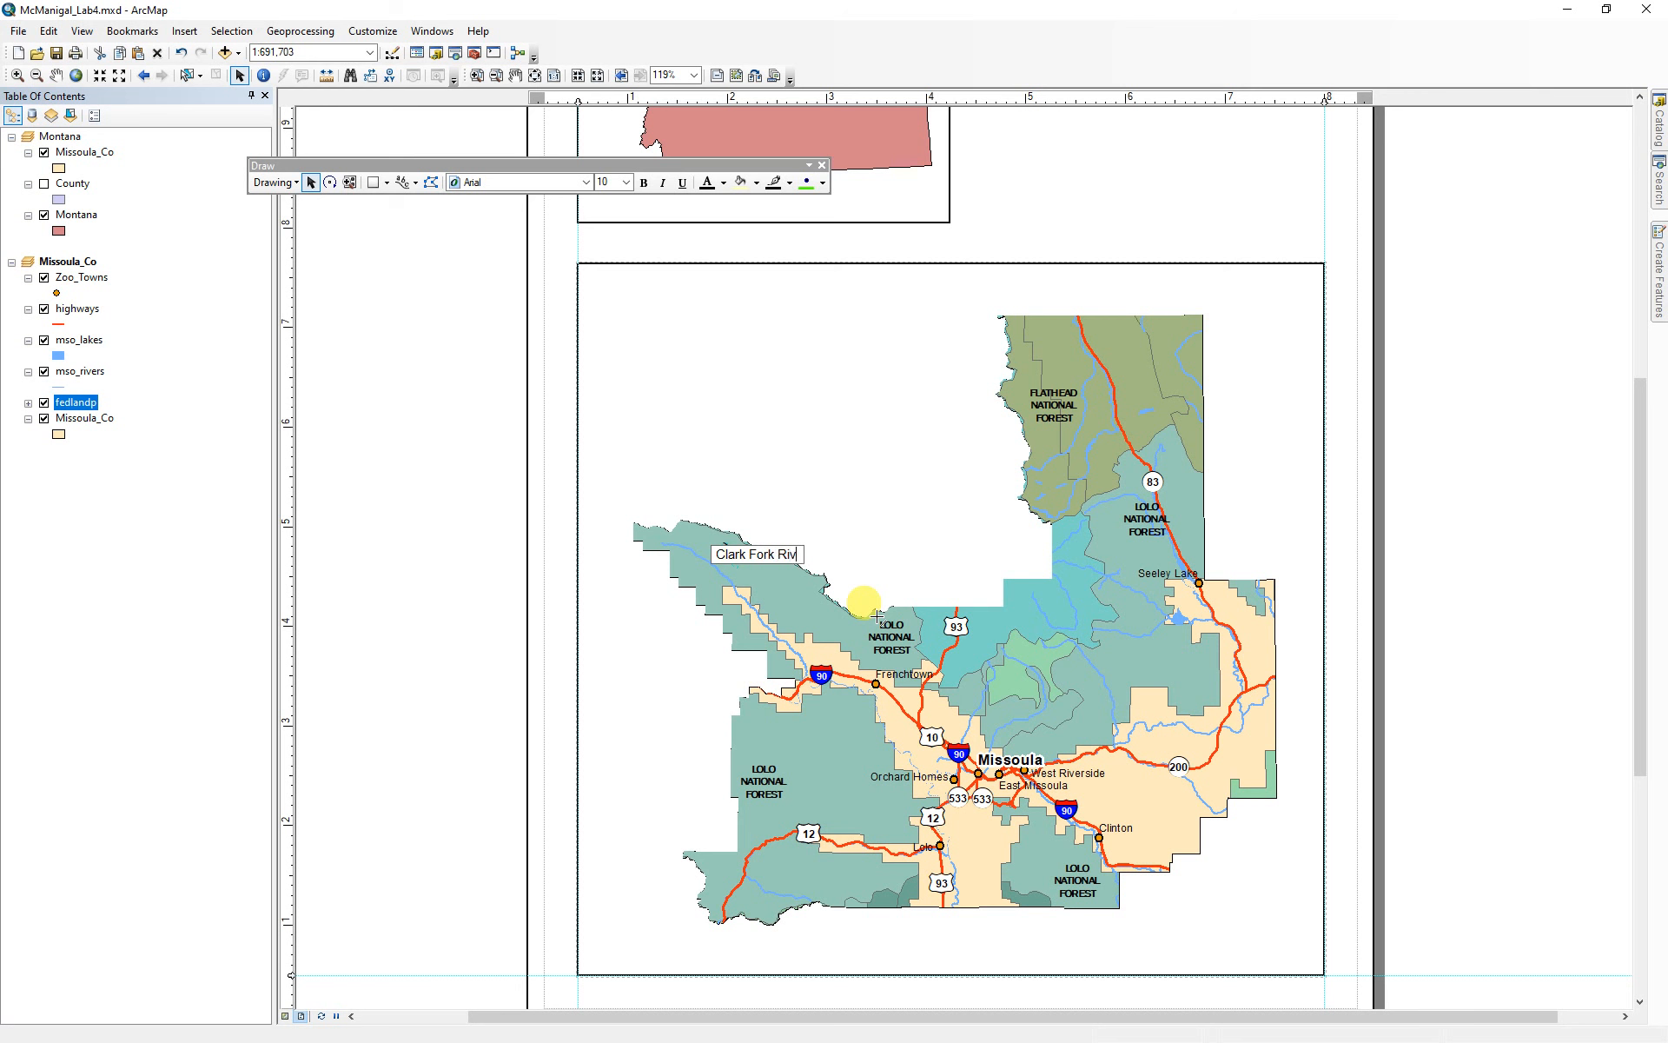
key(Return)
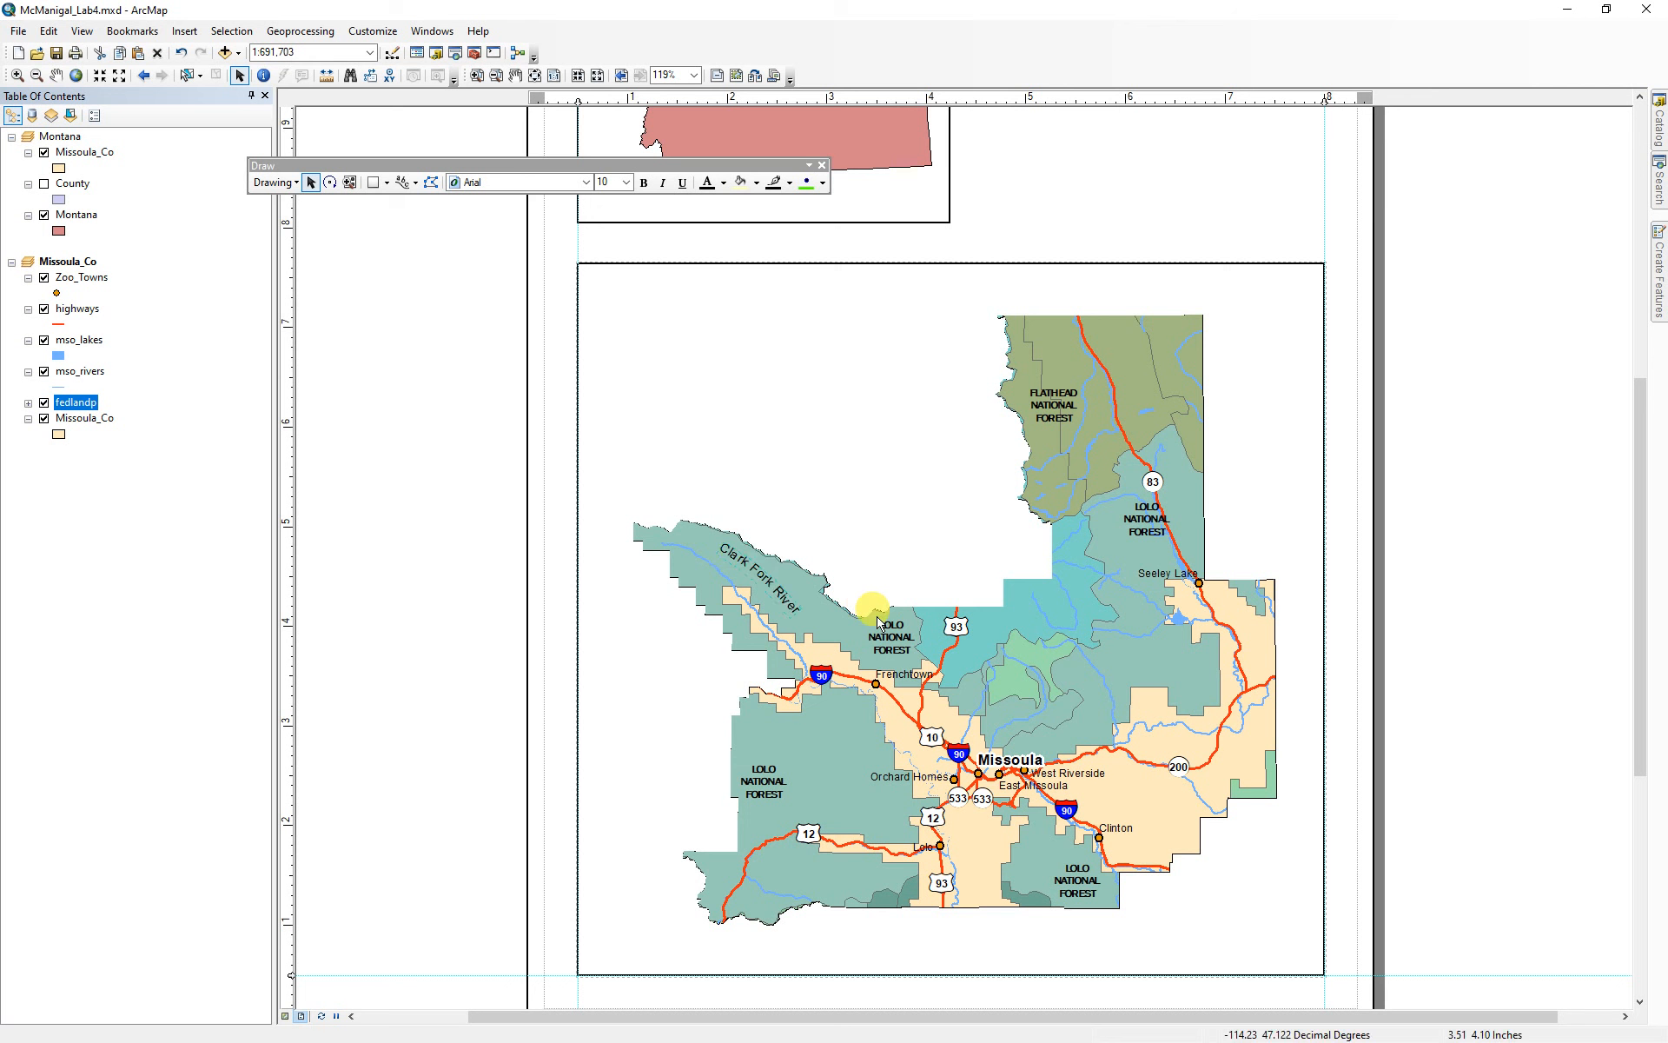
- Change the Clark Fork River label's text symbol to the predefined River style and accept the properties
click(769, 584)
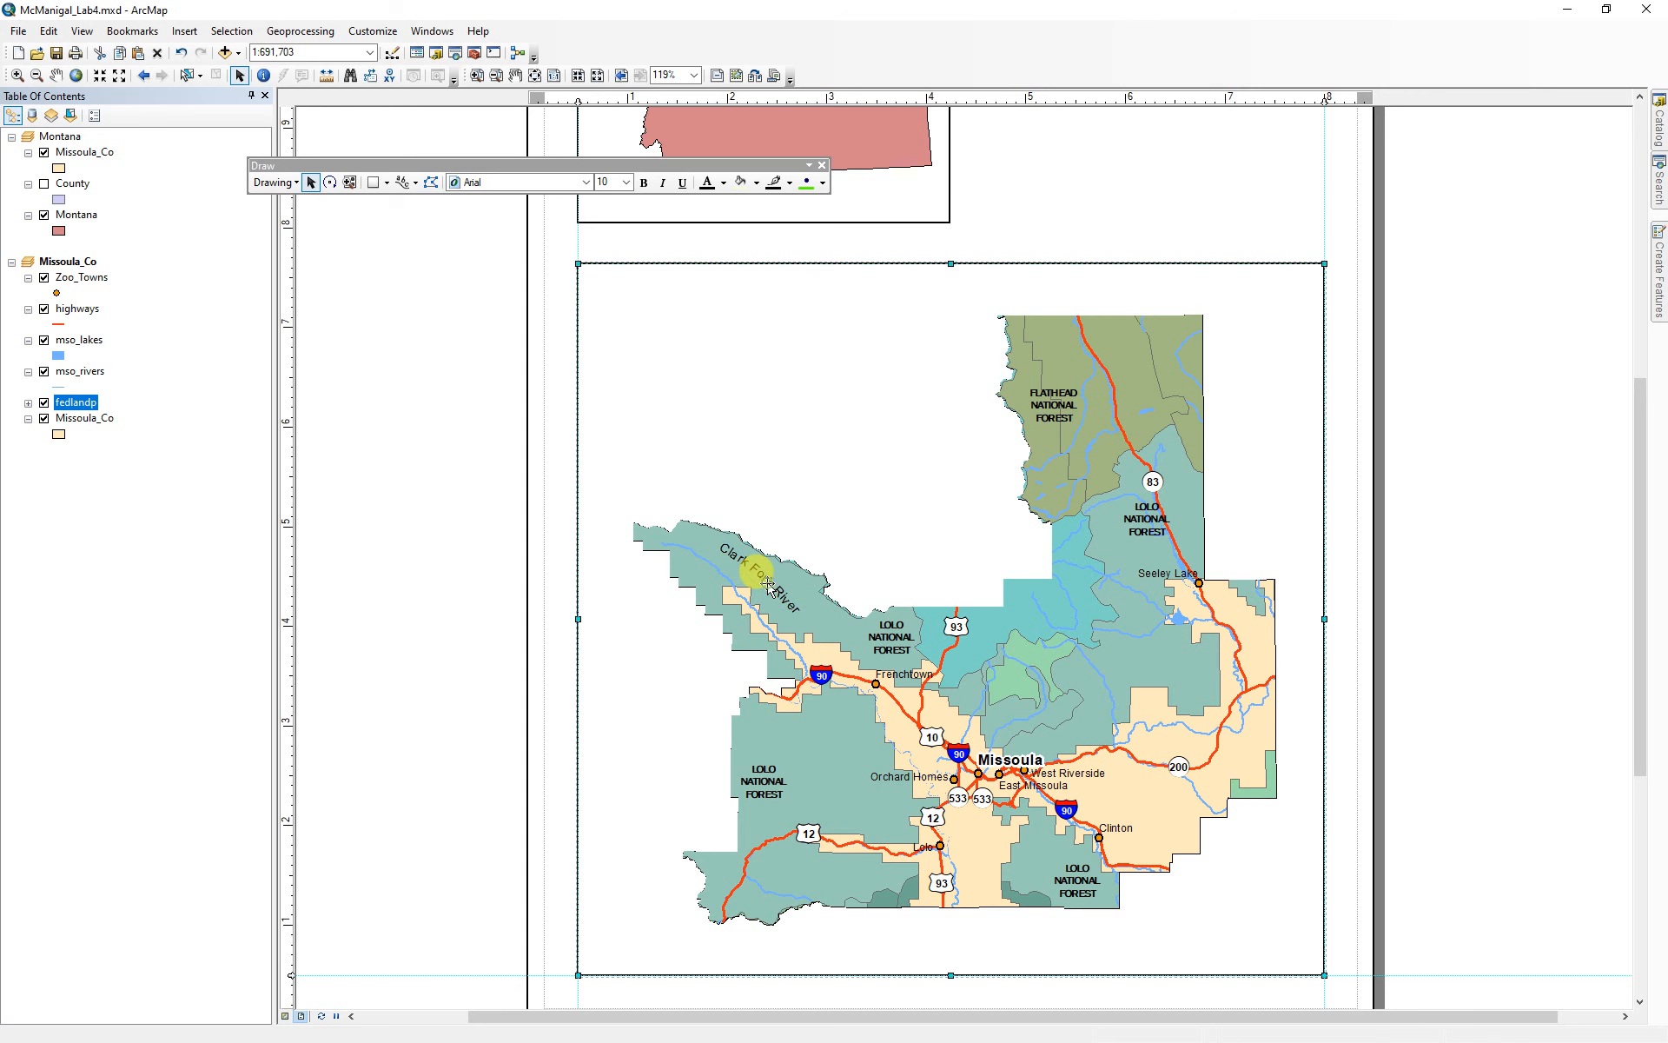
click(768, 584)
right_click(768, 584)
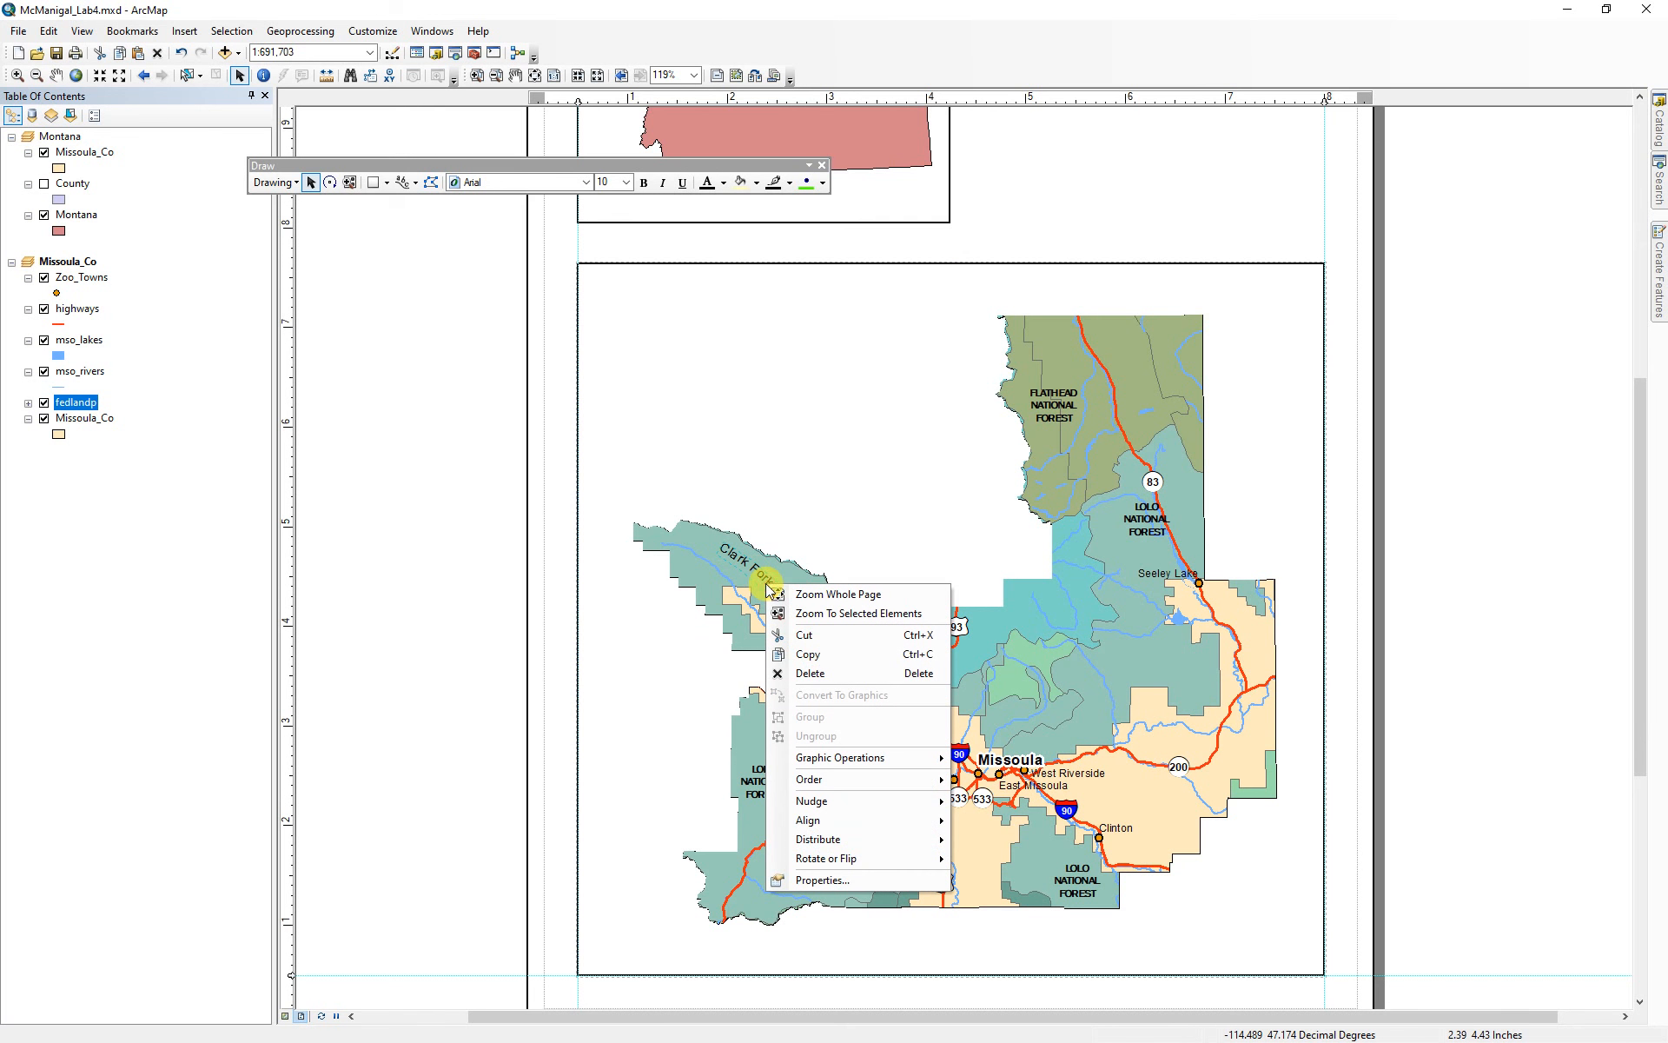
click(800, 877)
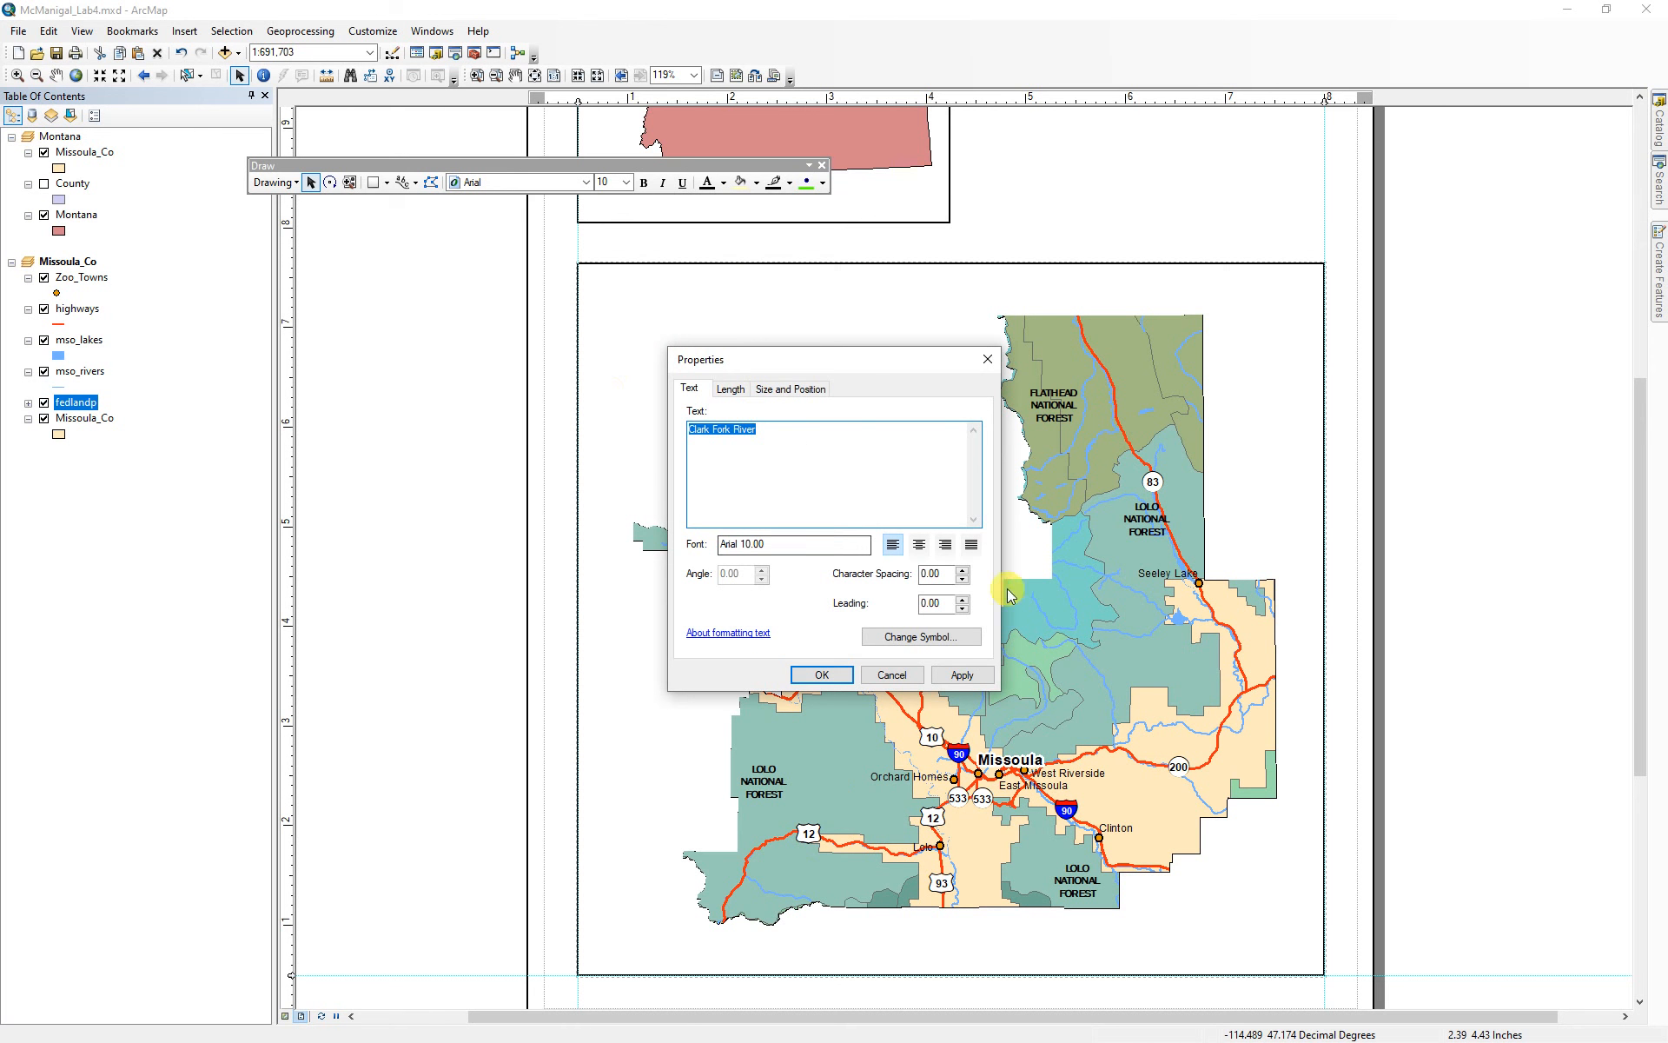
click(921, 637)
drag(654, 425, 656, 485)
scroll(656, 485, down, 4)
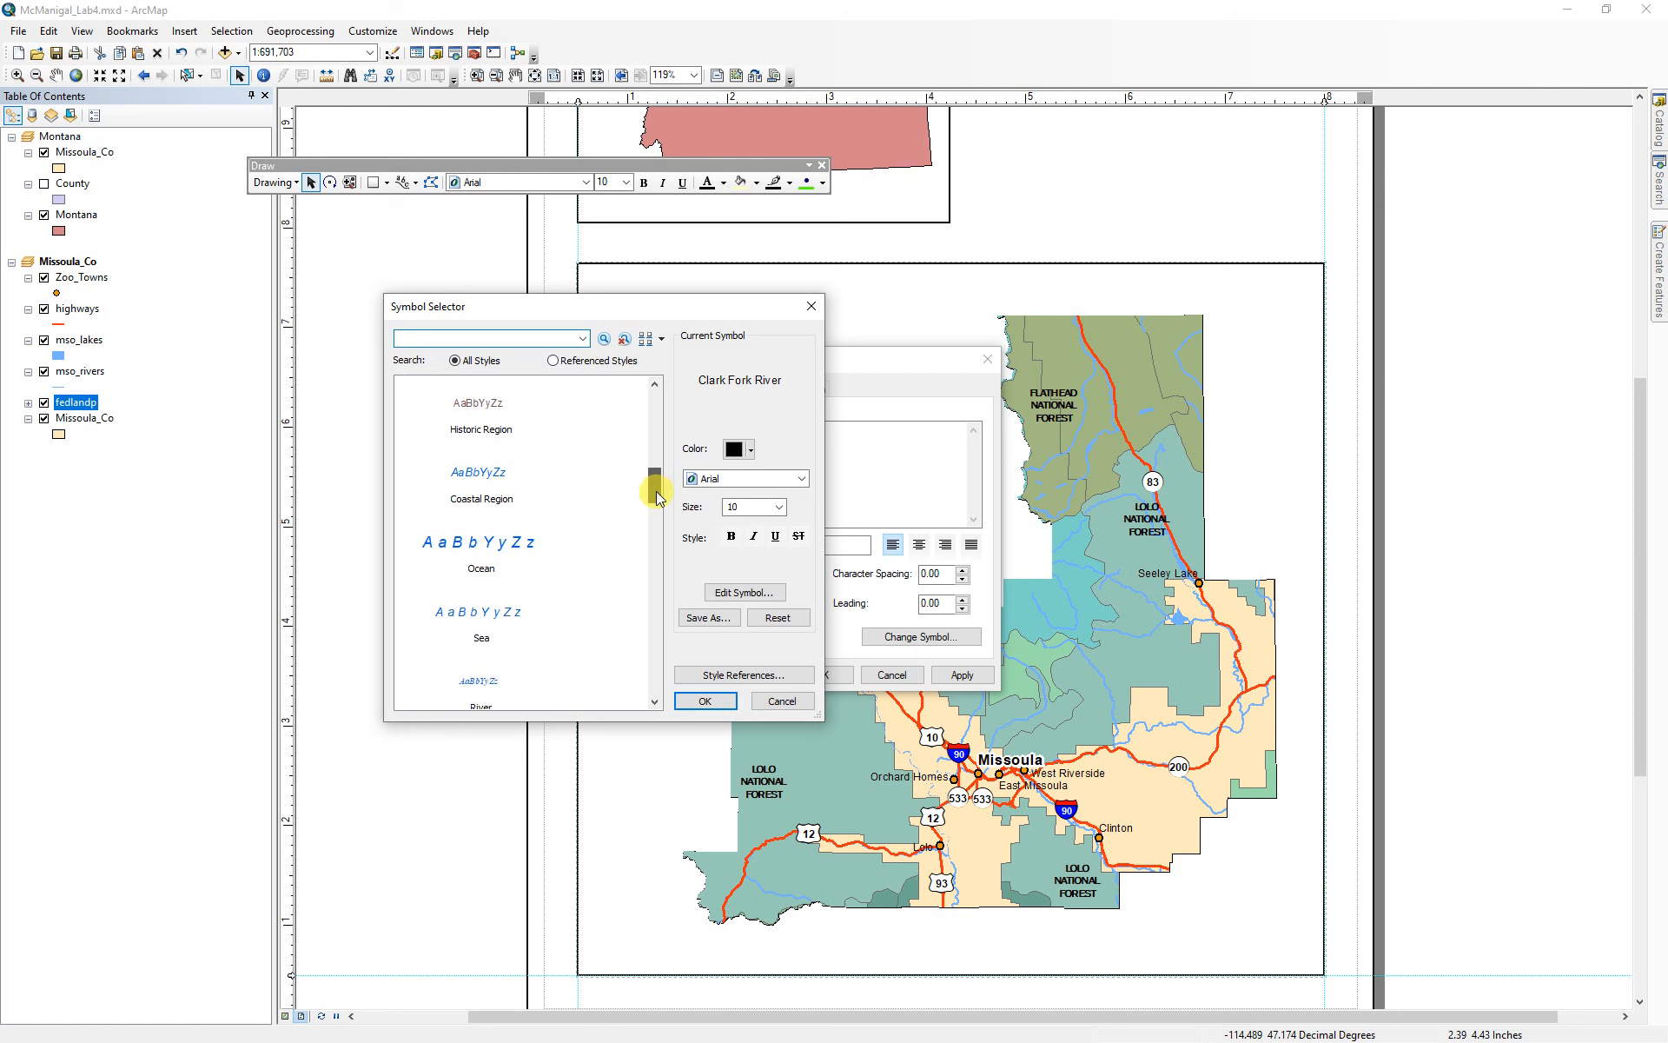
click(479, 521)
click(704, 700)
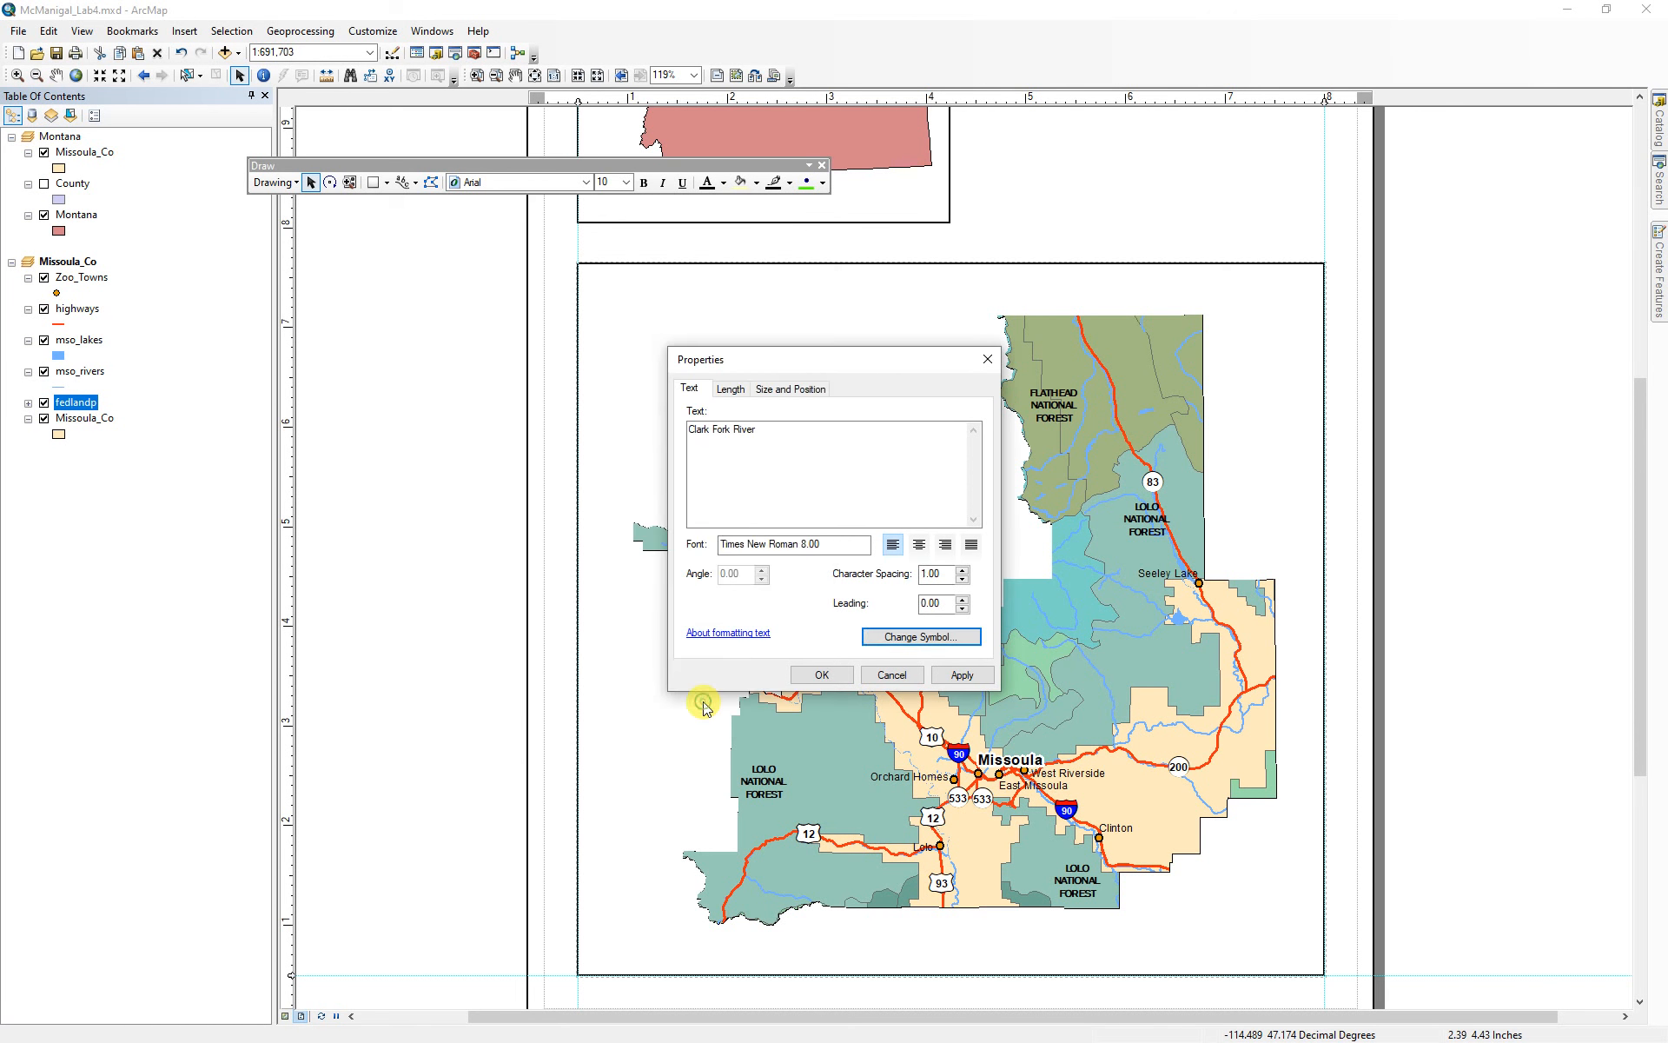
click(822, 675)
- Move and rotate the Clark Fork River label so it runs alongside the river line
drag(757, 585, 759, 589)
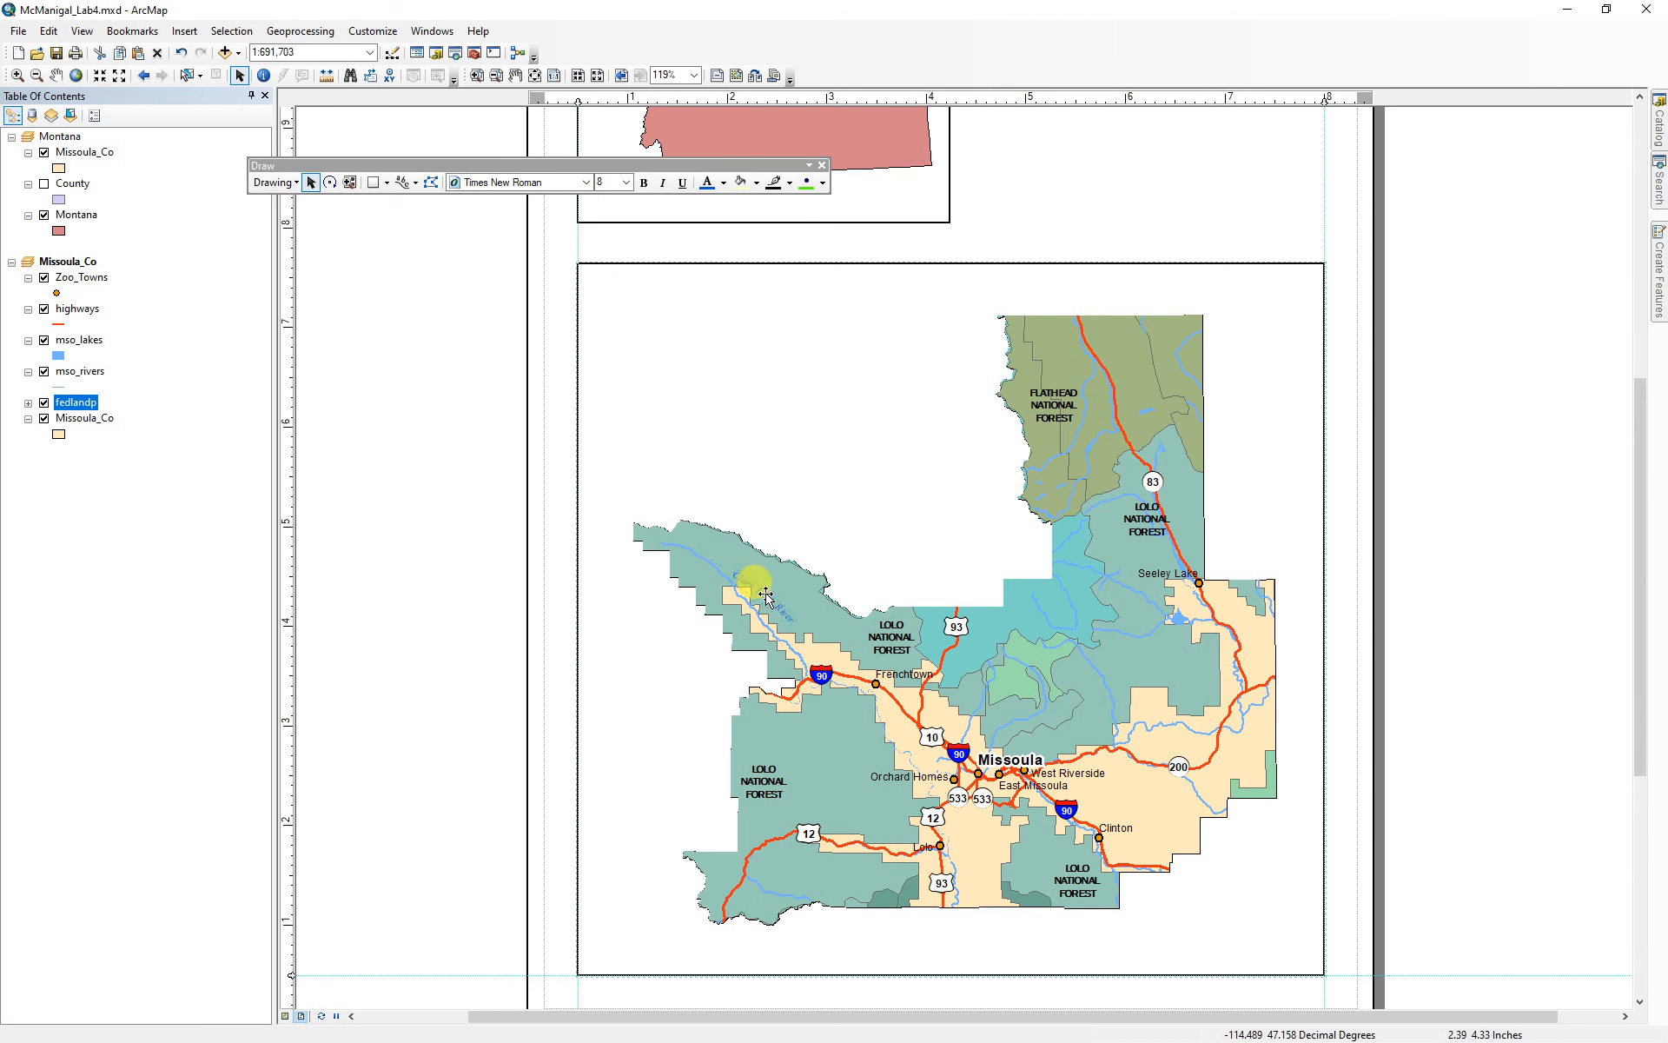
click(331, 184)
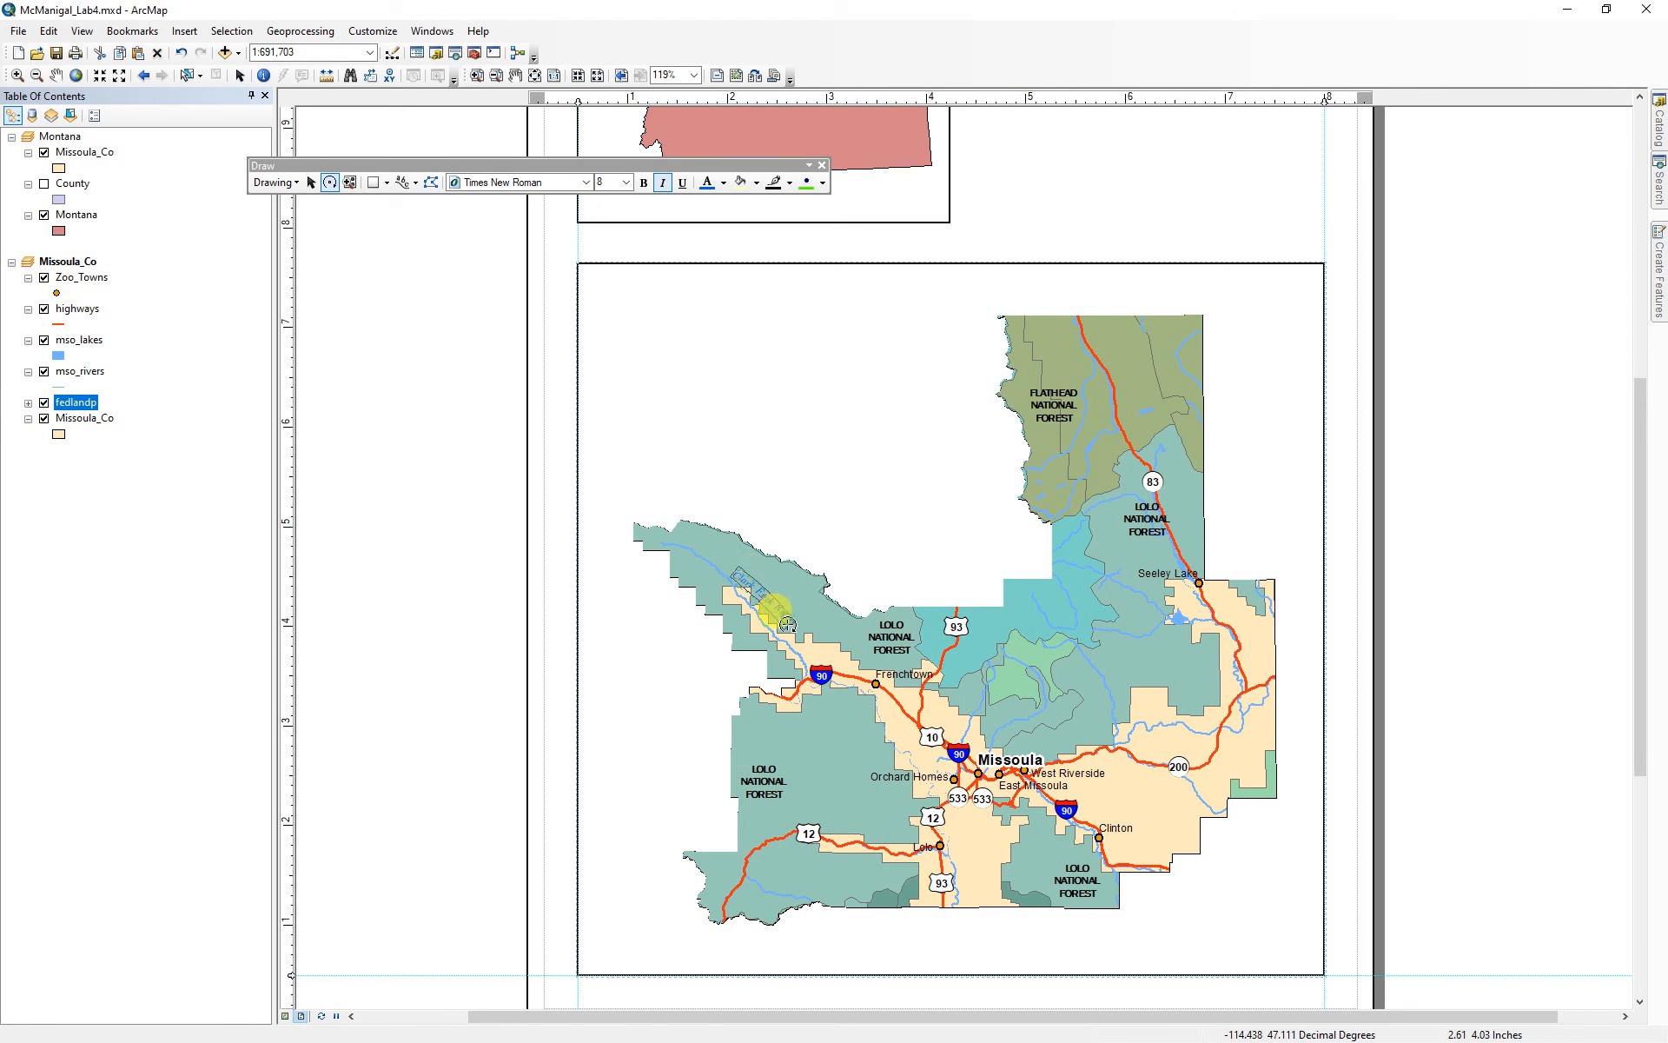
drag(787, 624, 754, 585)
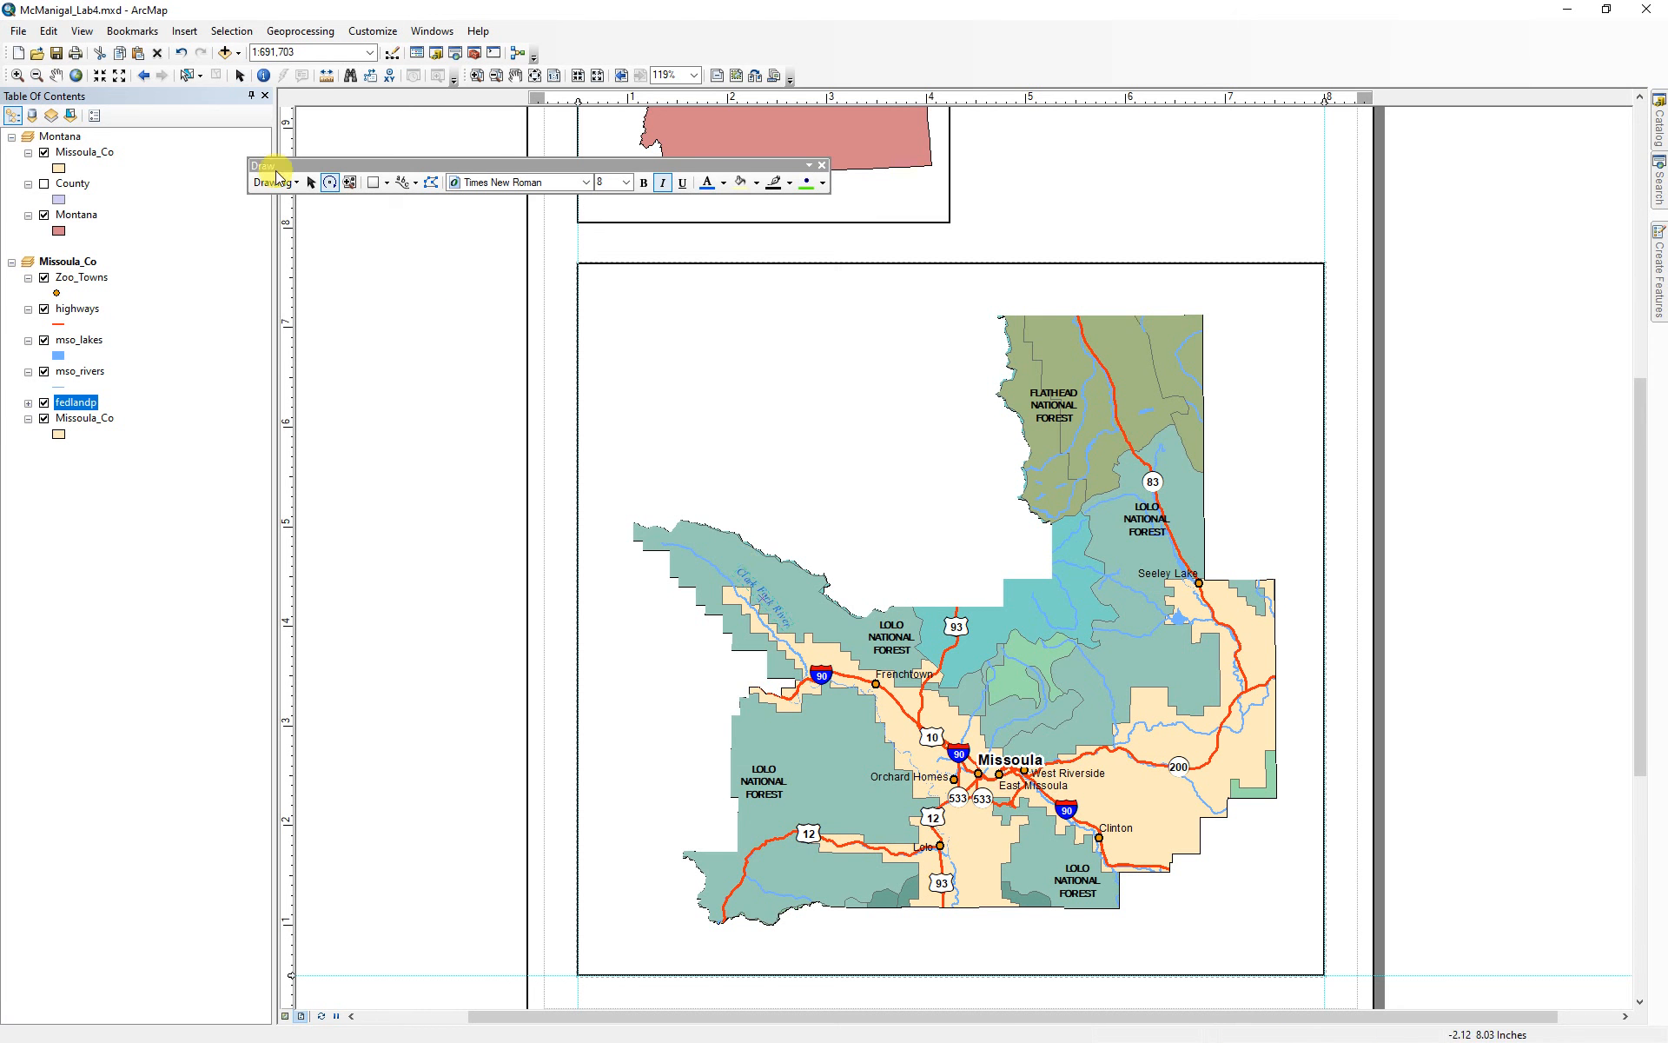
click(308, 184)
click(770, 602)
click(813, 465)
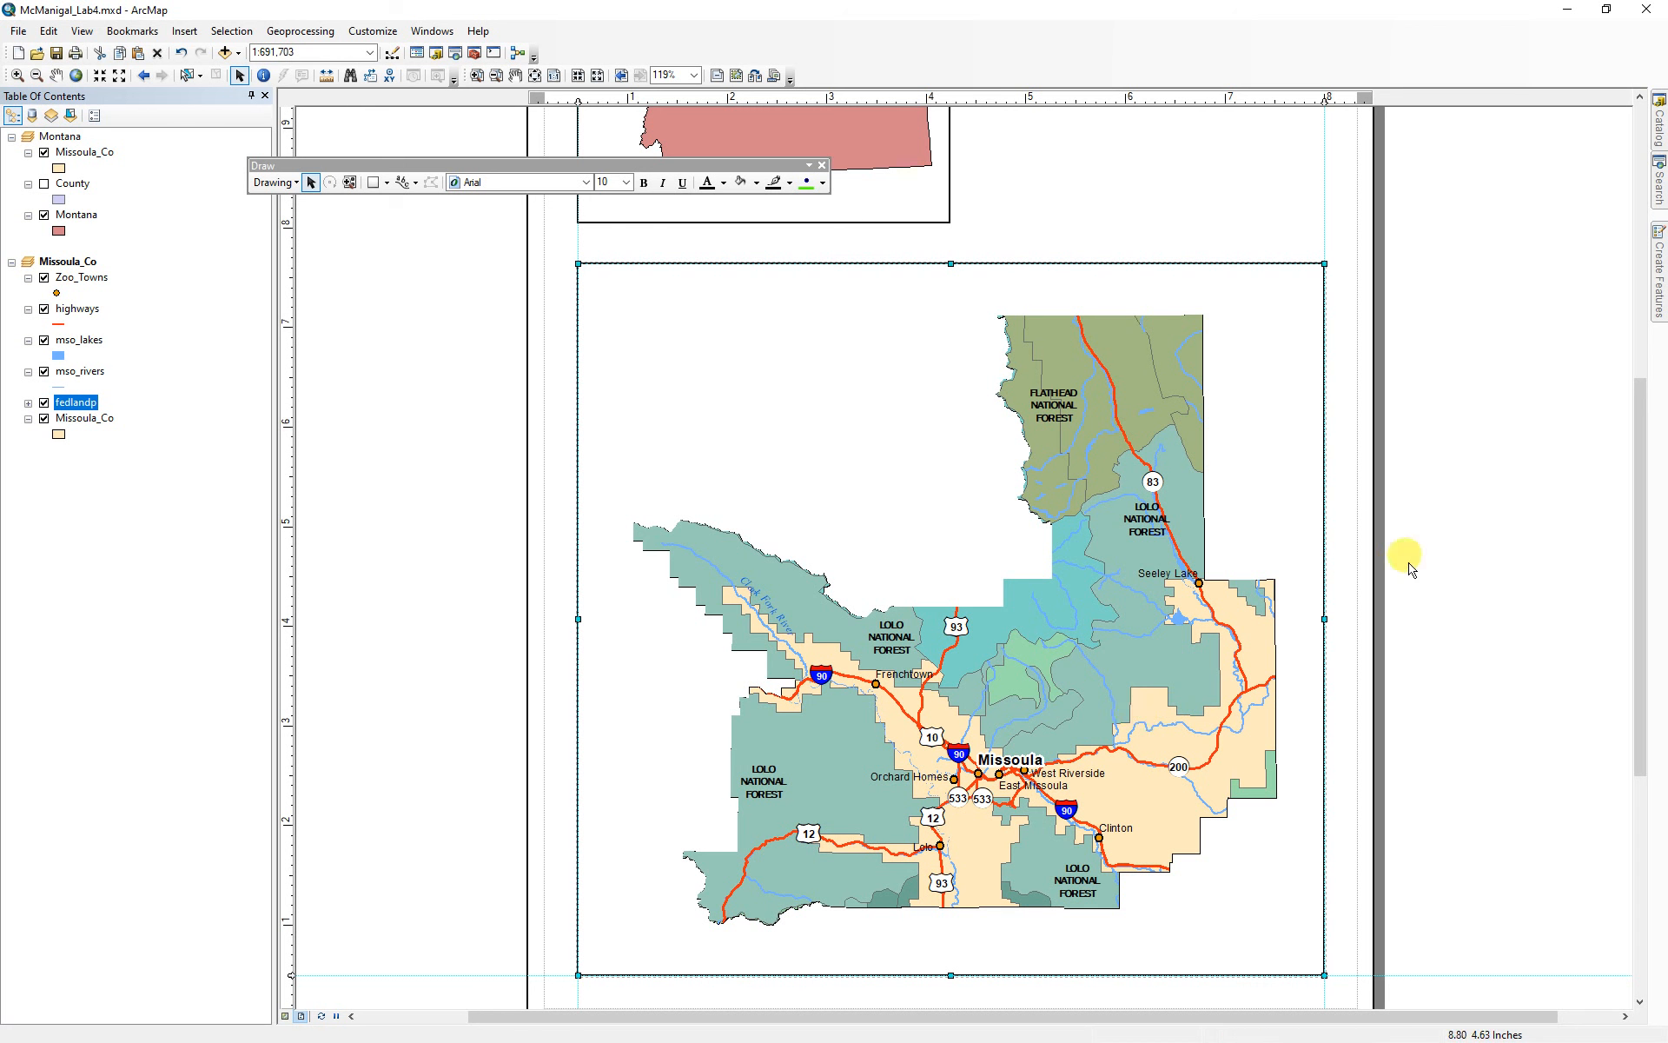
- Zoom the layout to the whole page and dock the Draw toolbar with the other toolbars
click(1442, 553)
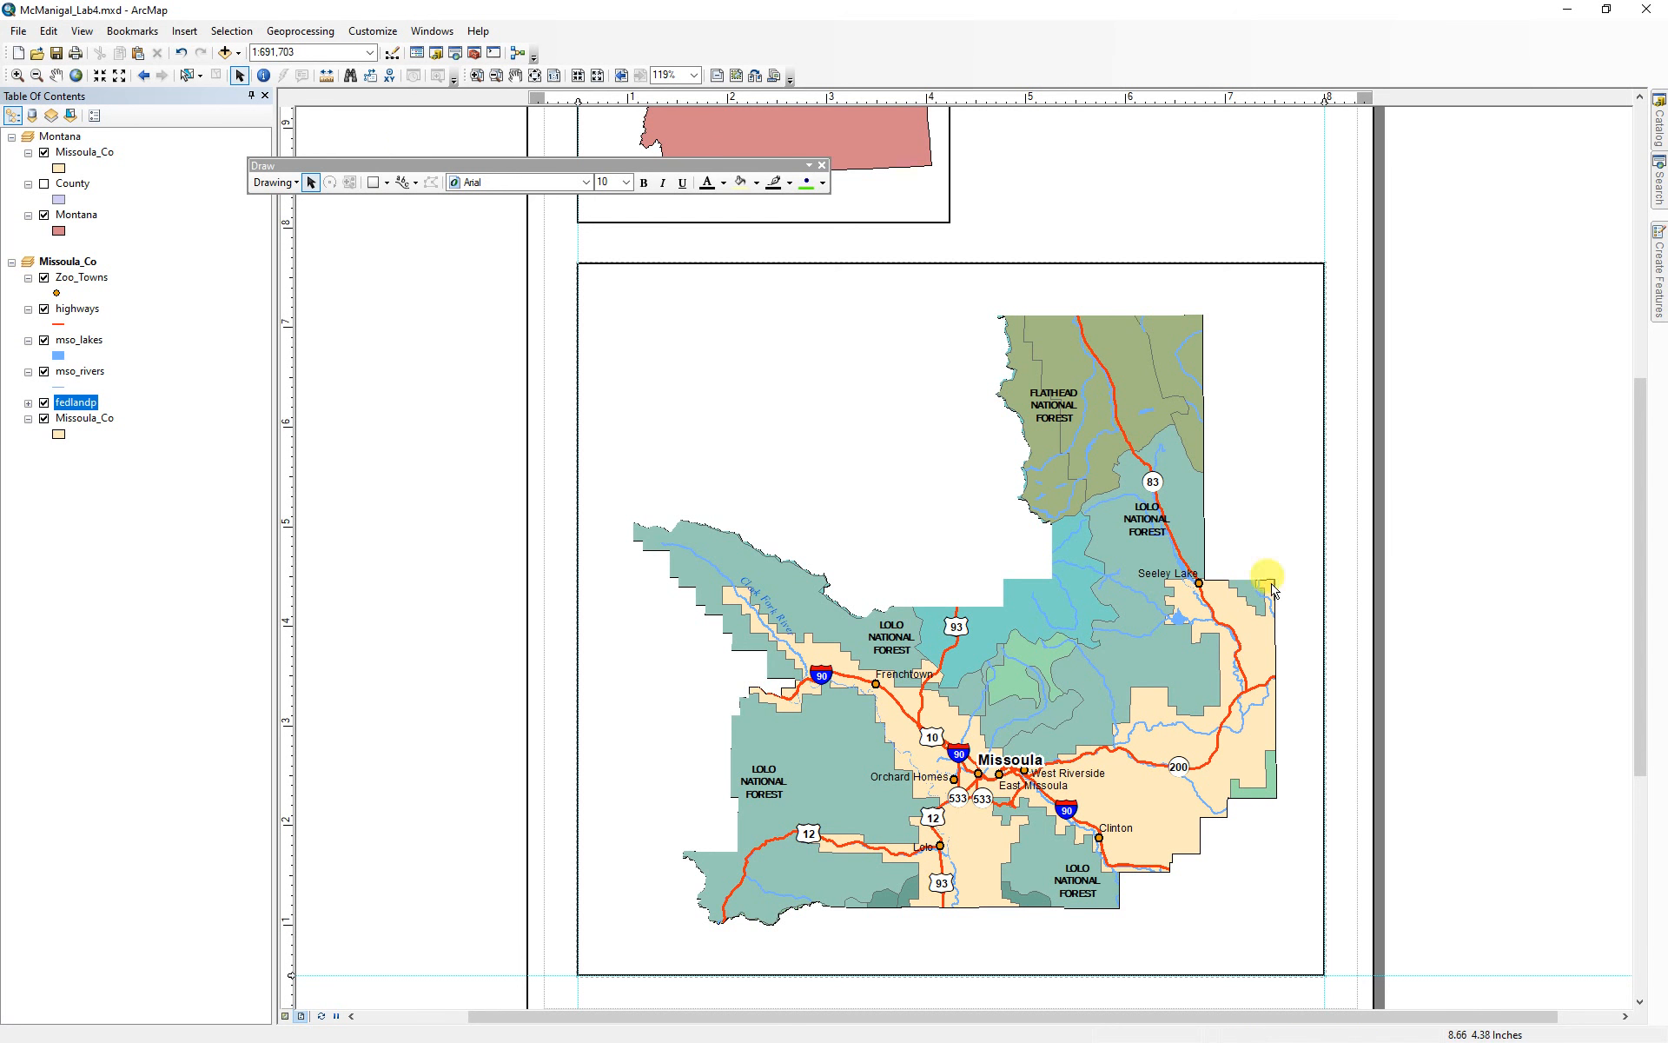
click(535, 75)
mouse_move(518, 165)
mouse_down()
mouse_move(733, 130)
mouse_move(811, 63)
mouse_move(811, 37)
mouse_move(817, 50)
mouse_up()
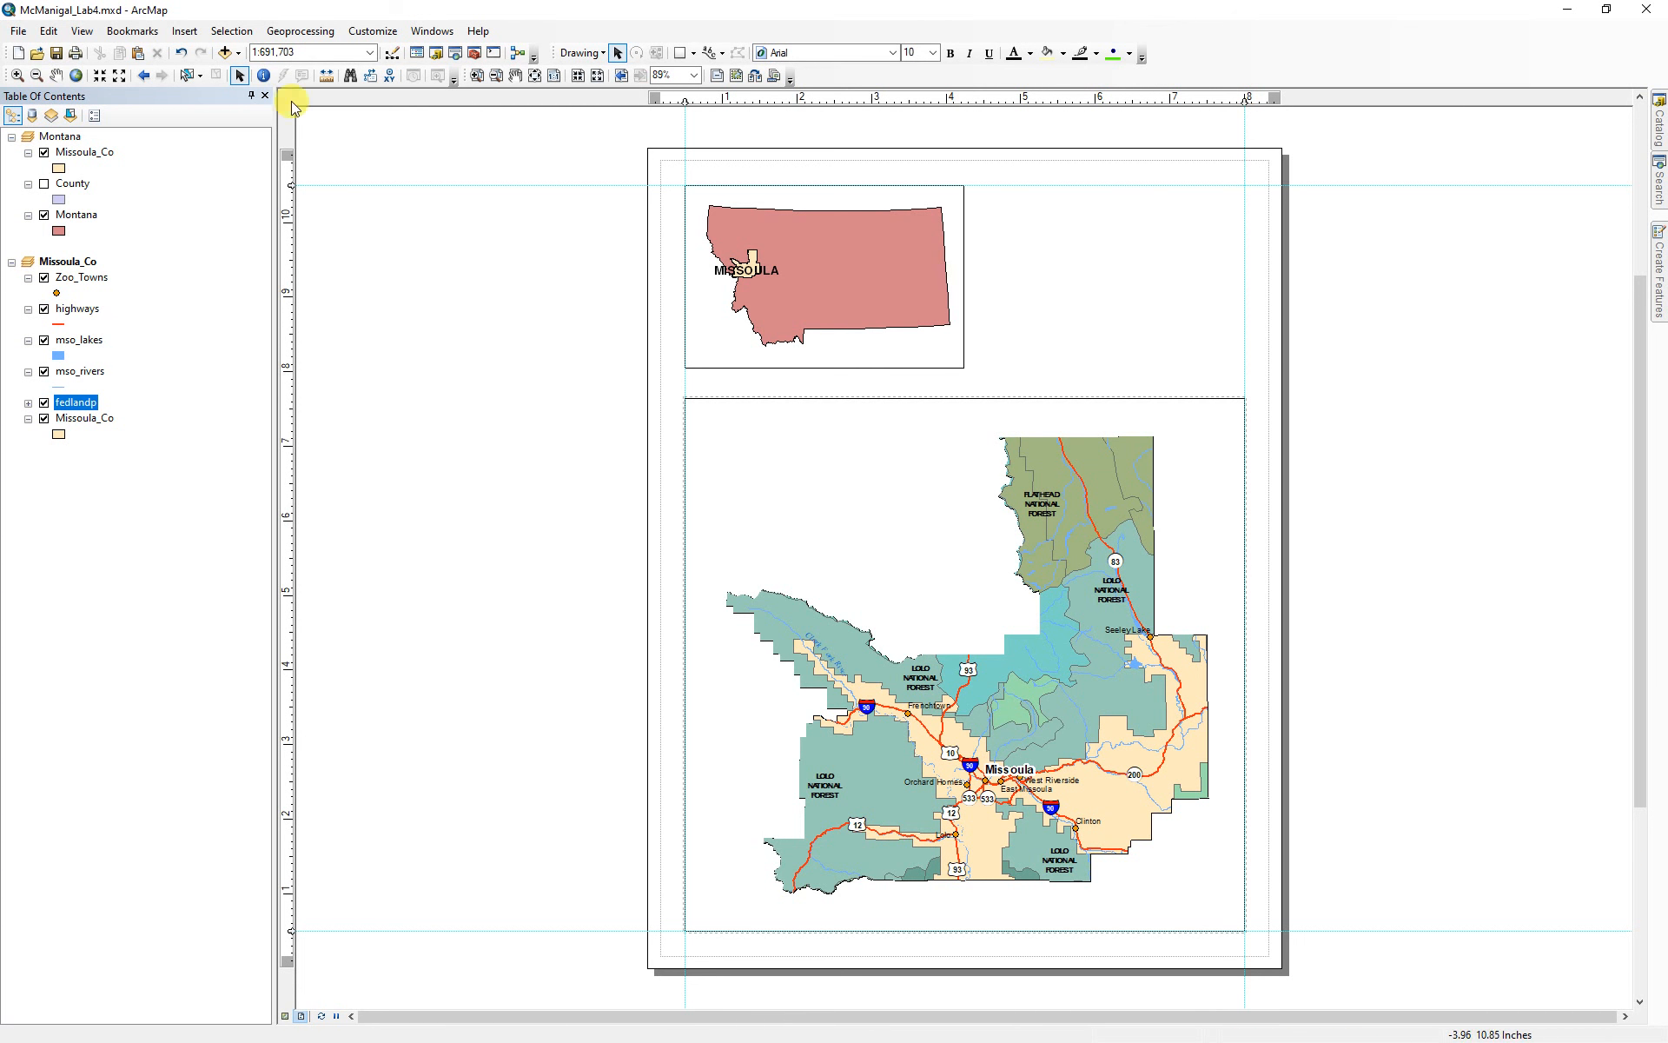
- Insert the map title "Missoula County" and place it beside the Montana inset at the top of the page
click(195, 33)
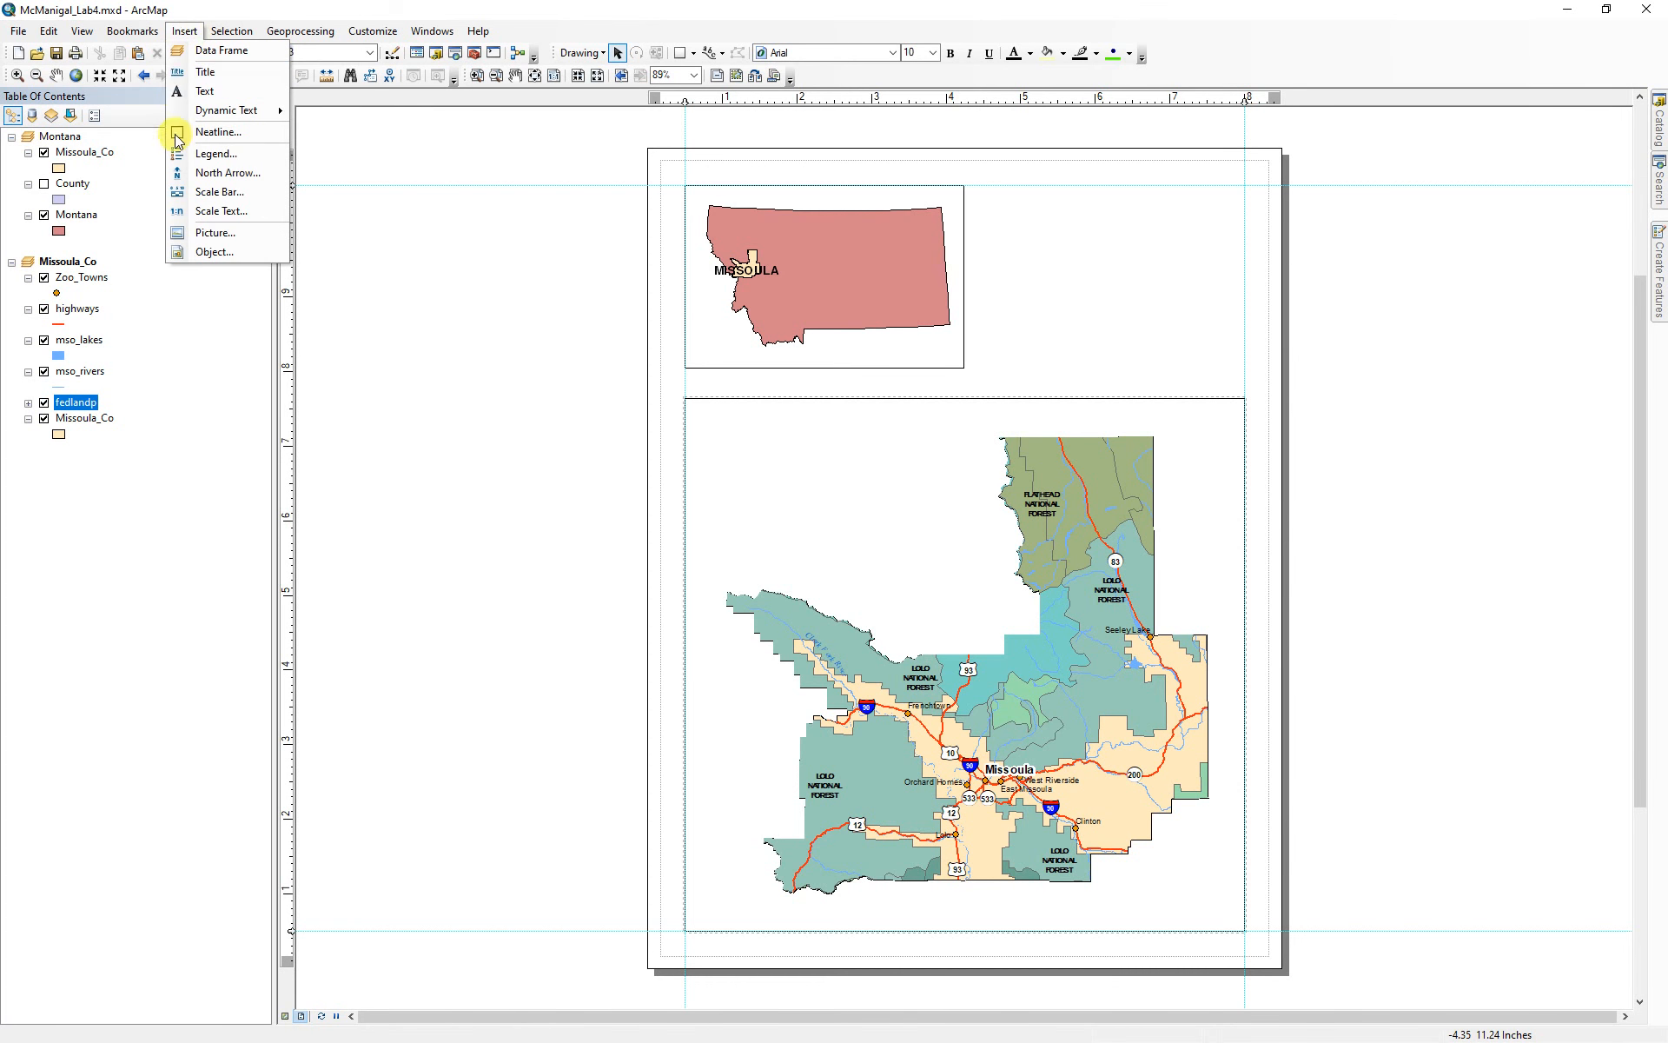
click(204, 71)
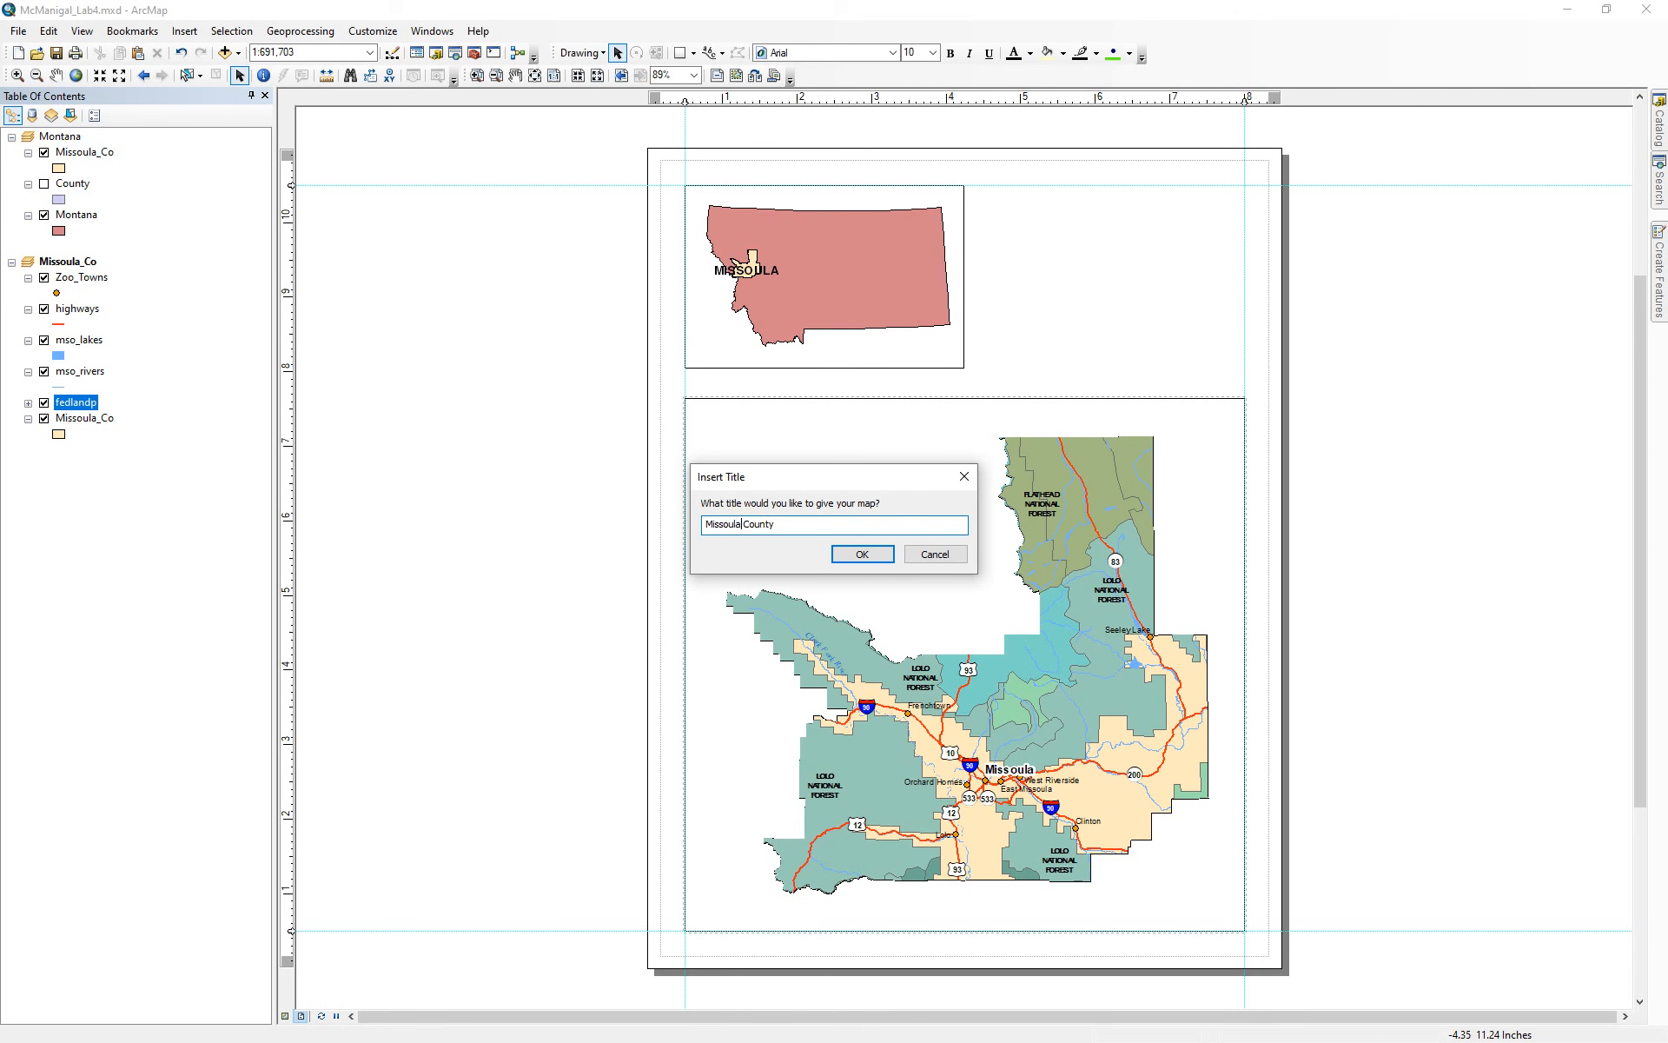
click(863, 553)
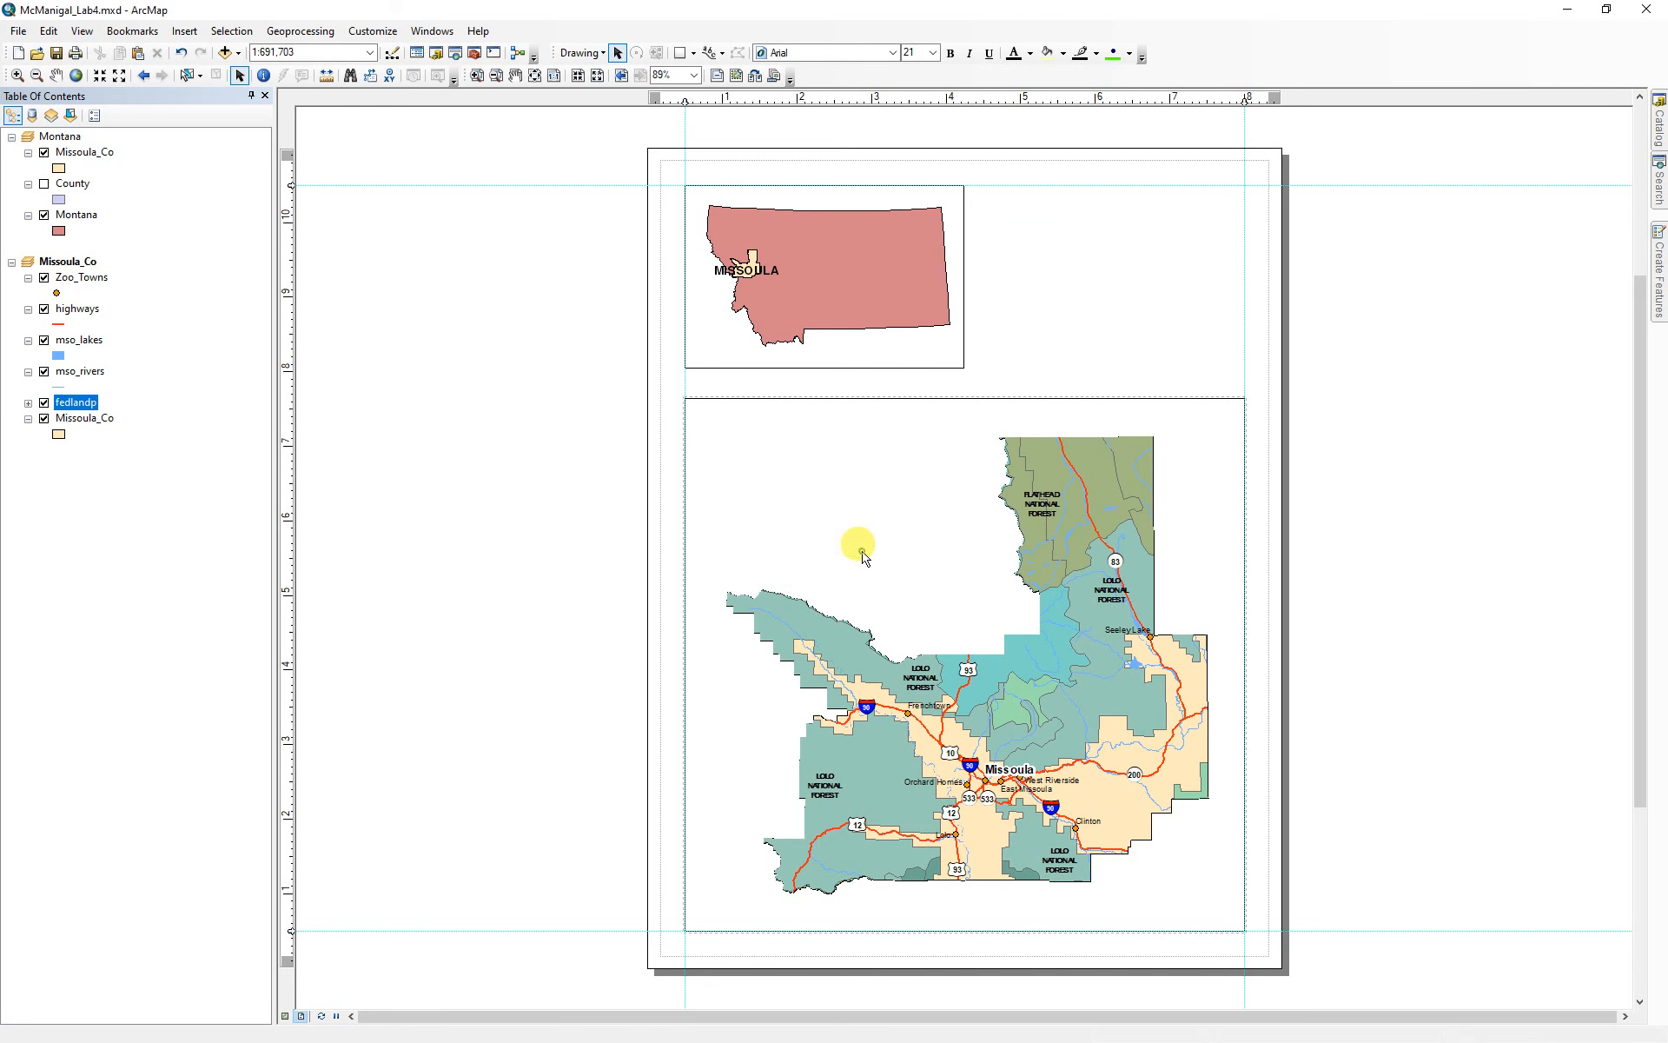
drag(1010, 245, 1140, 233)
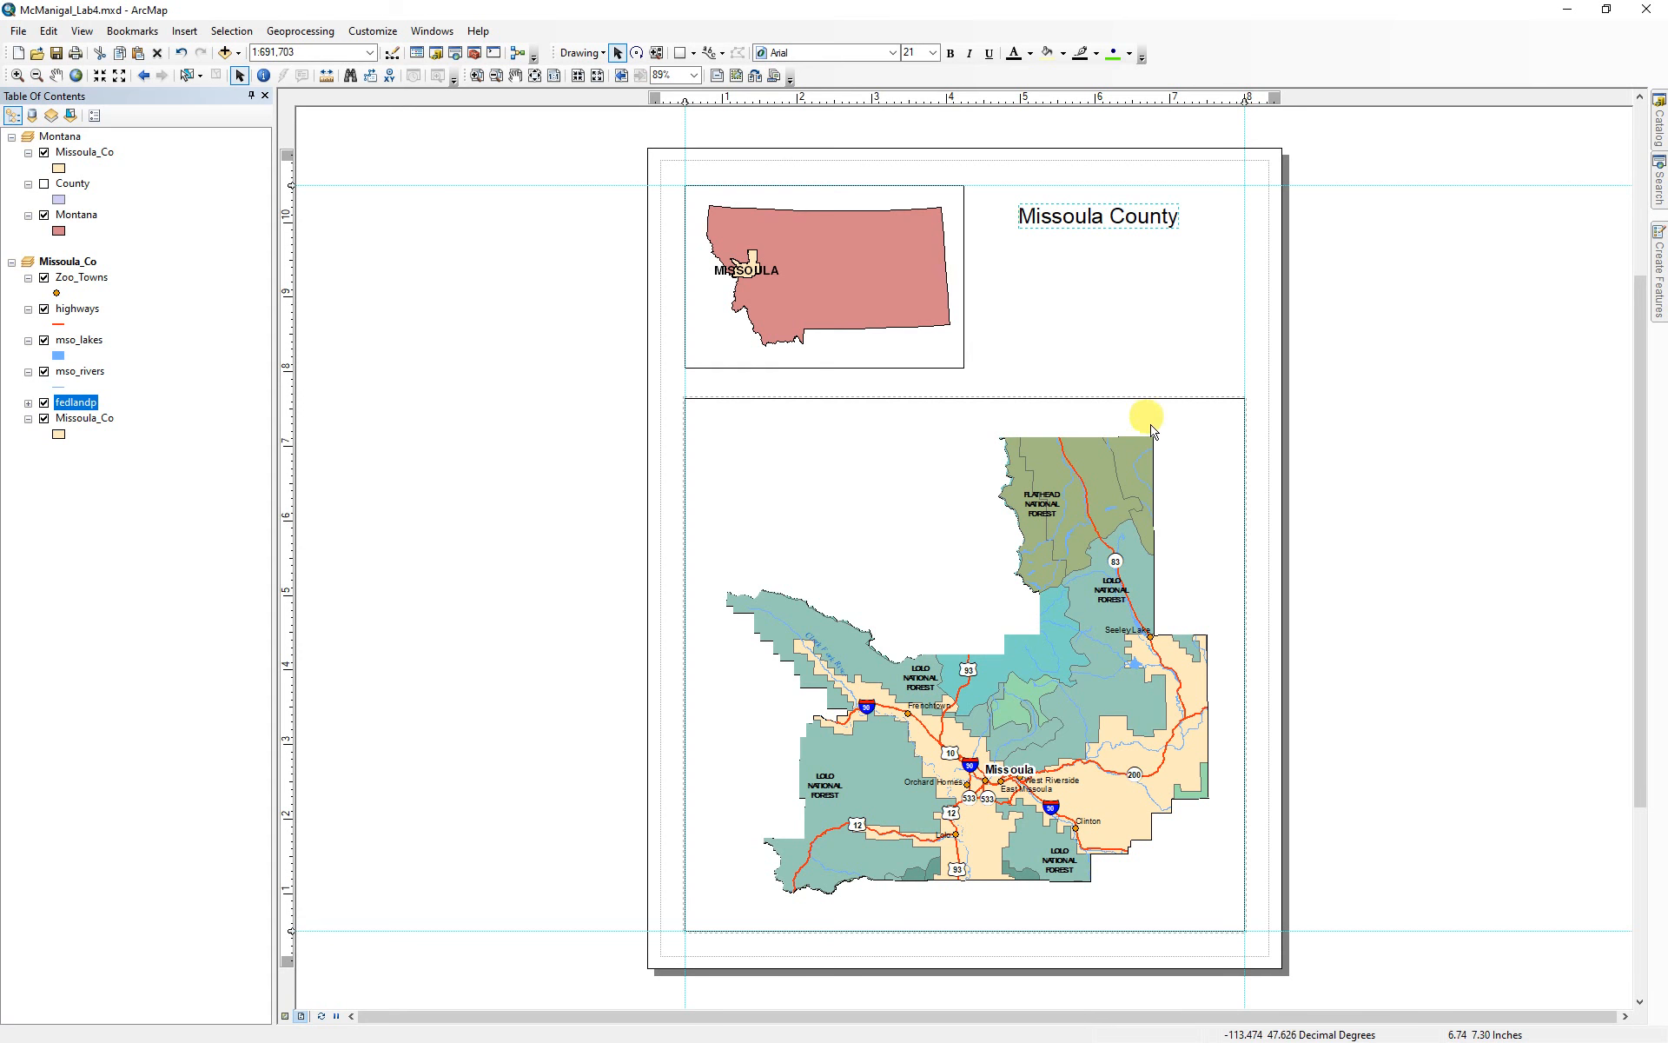
- Insert a Scale Line 1 scale bar for the Missoula_Co data frame and place it in the frame's lower-right corner
click(1067, 558)
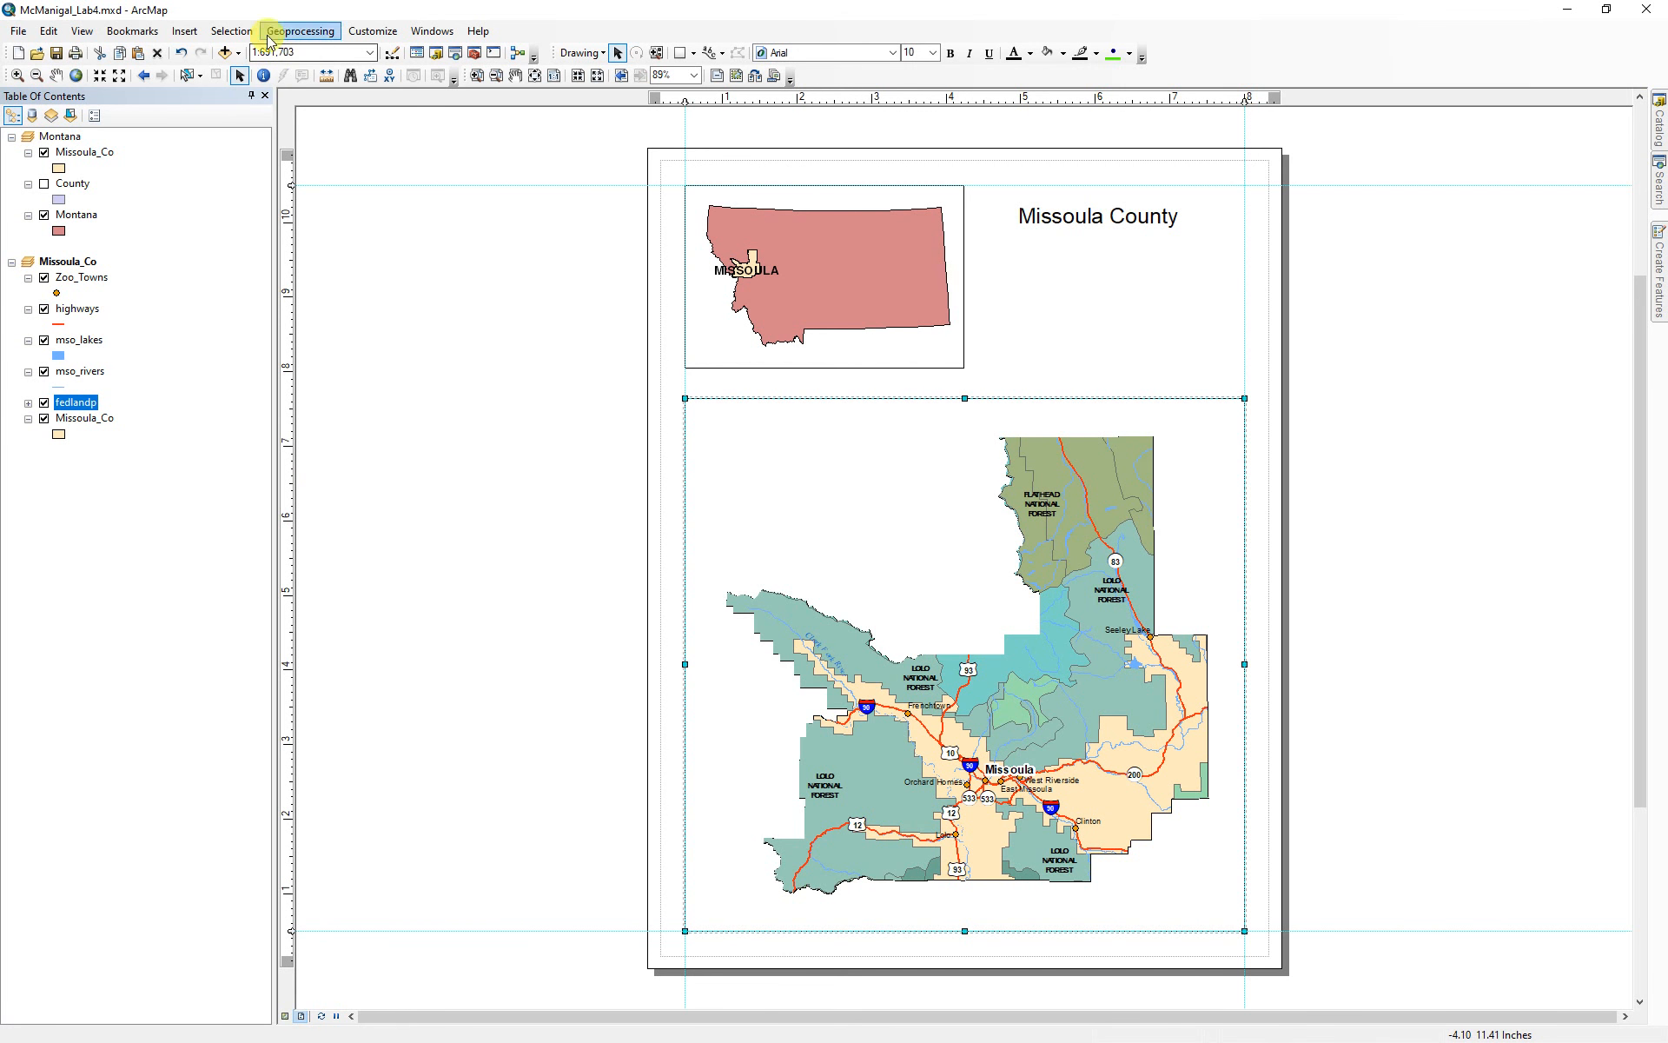
click(184, 31)
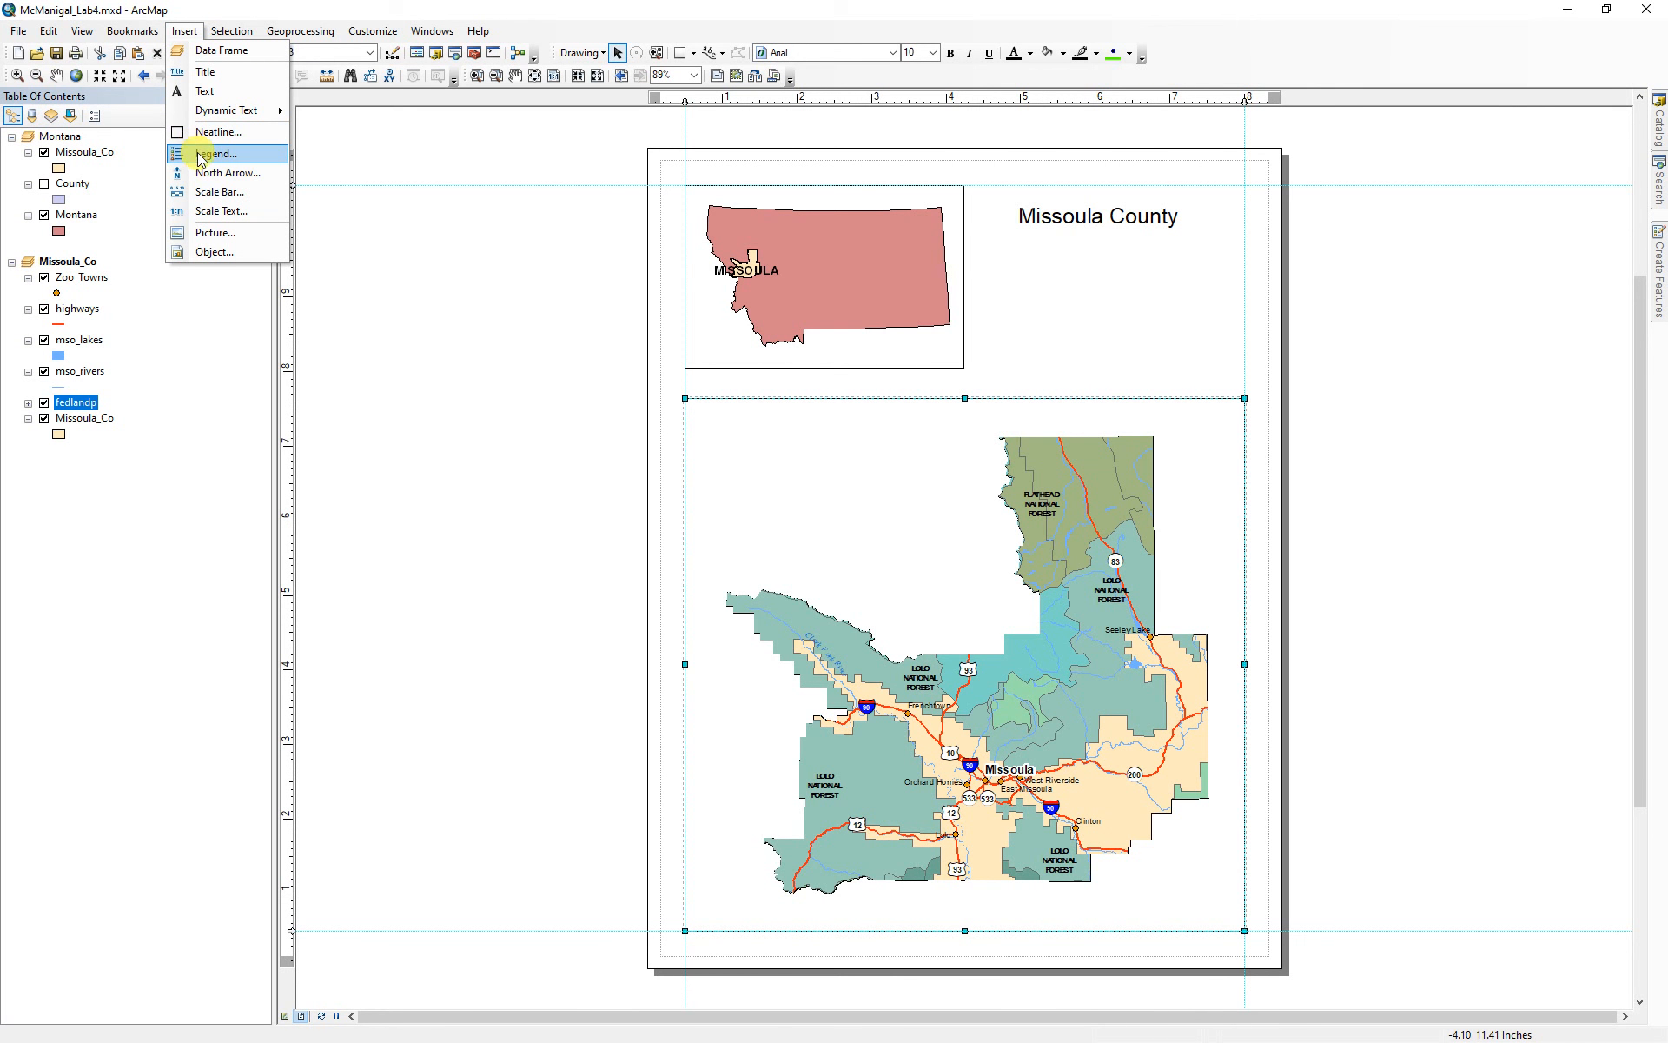
click(205, 192)
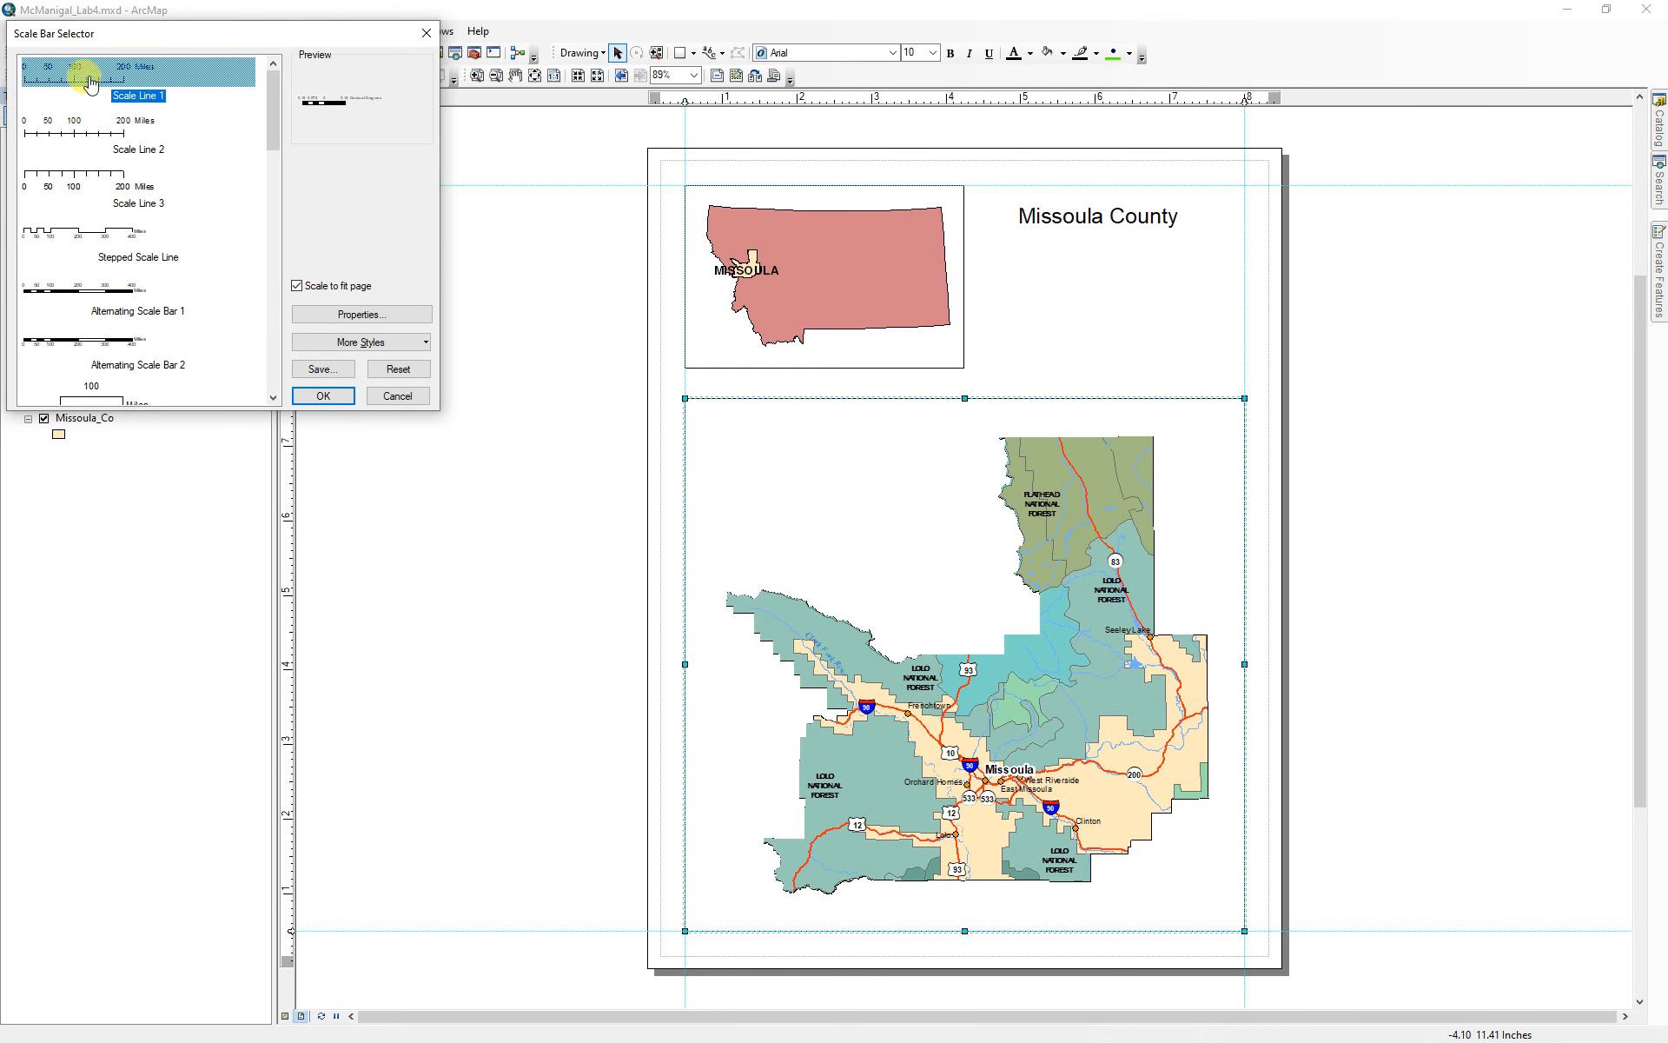
click(317, 393)
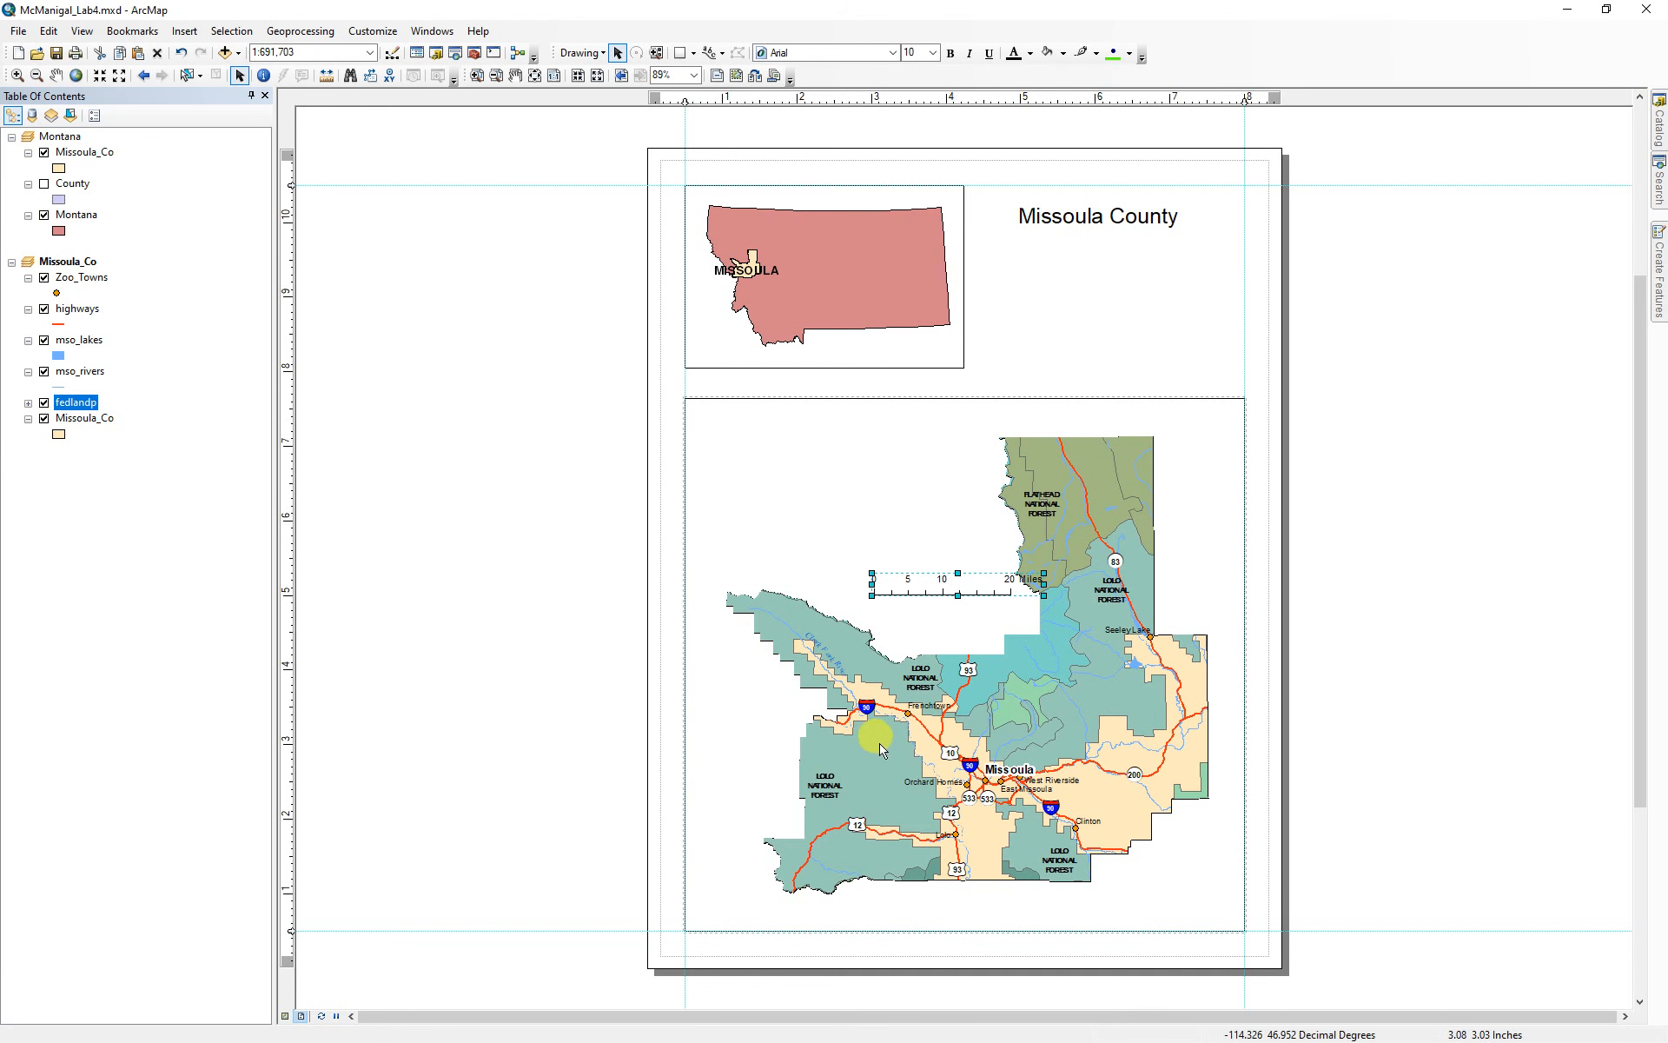
drag(961, 577, 1138, 905)
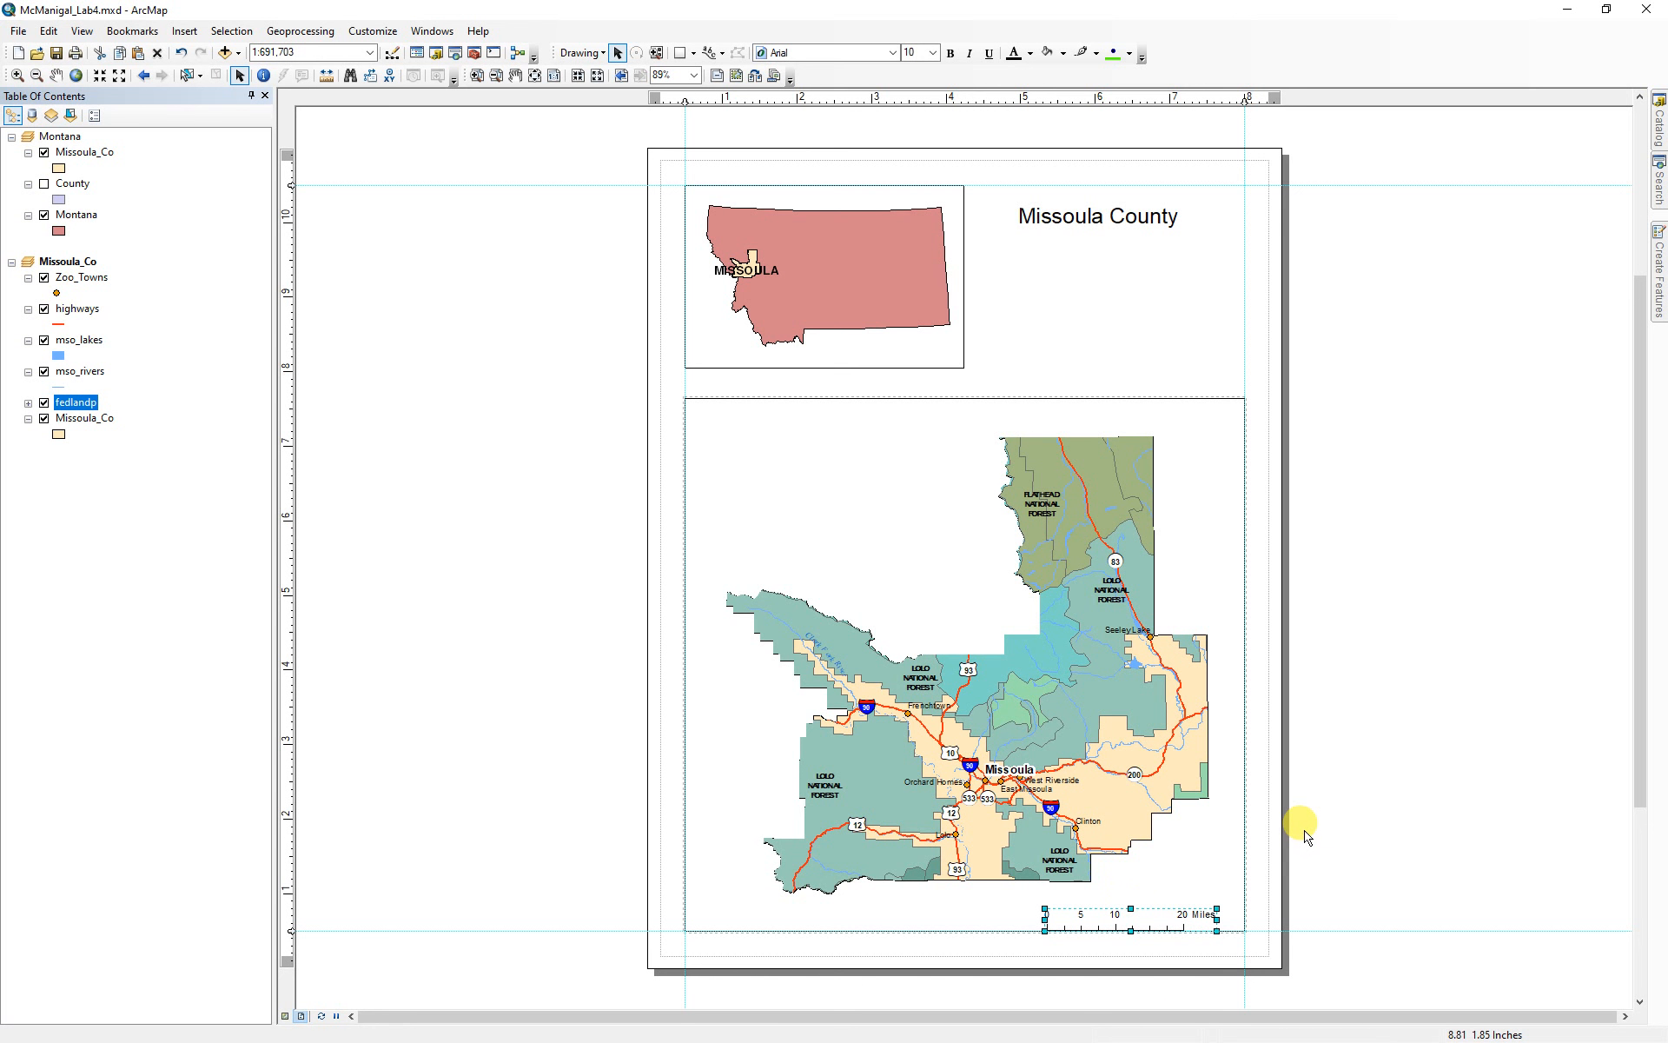
- Nudge the scale bar slightly up and right within the Missoula County frame's corner, then deselect it
key(Up)
key(Up)
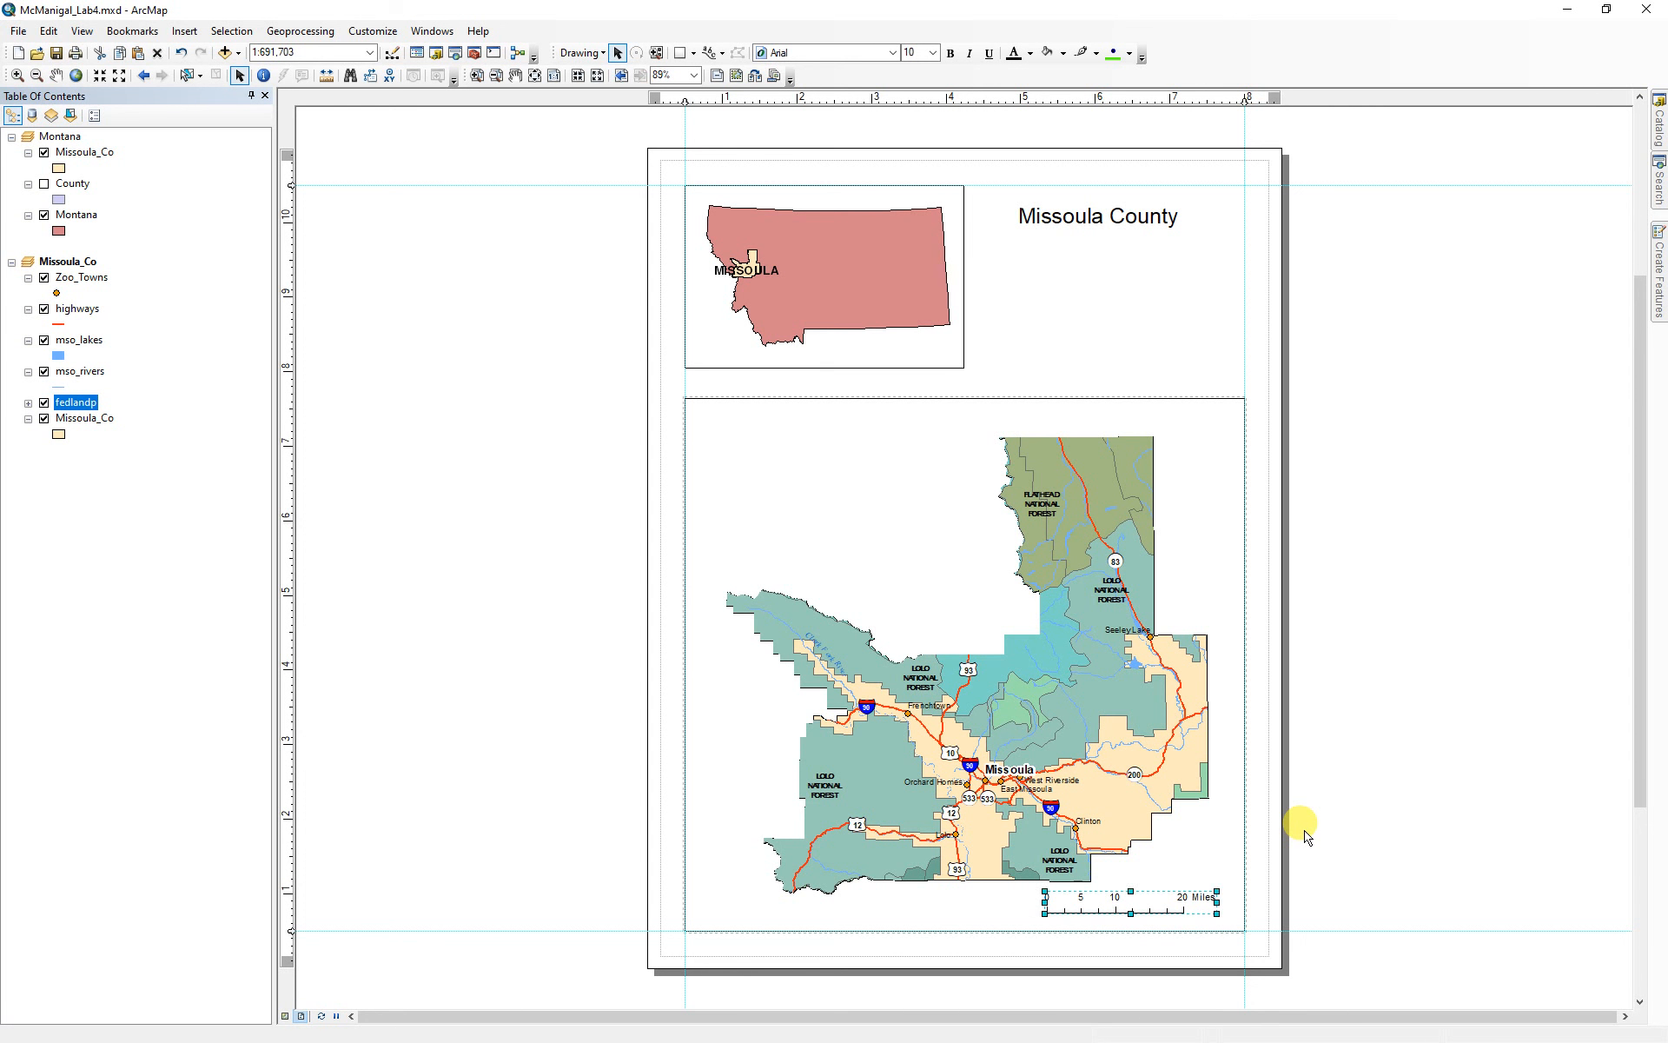
key(Up)
key(Right)
key(Right)
key(Right)
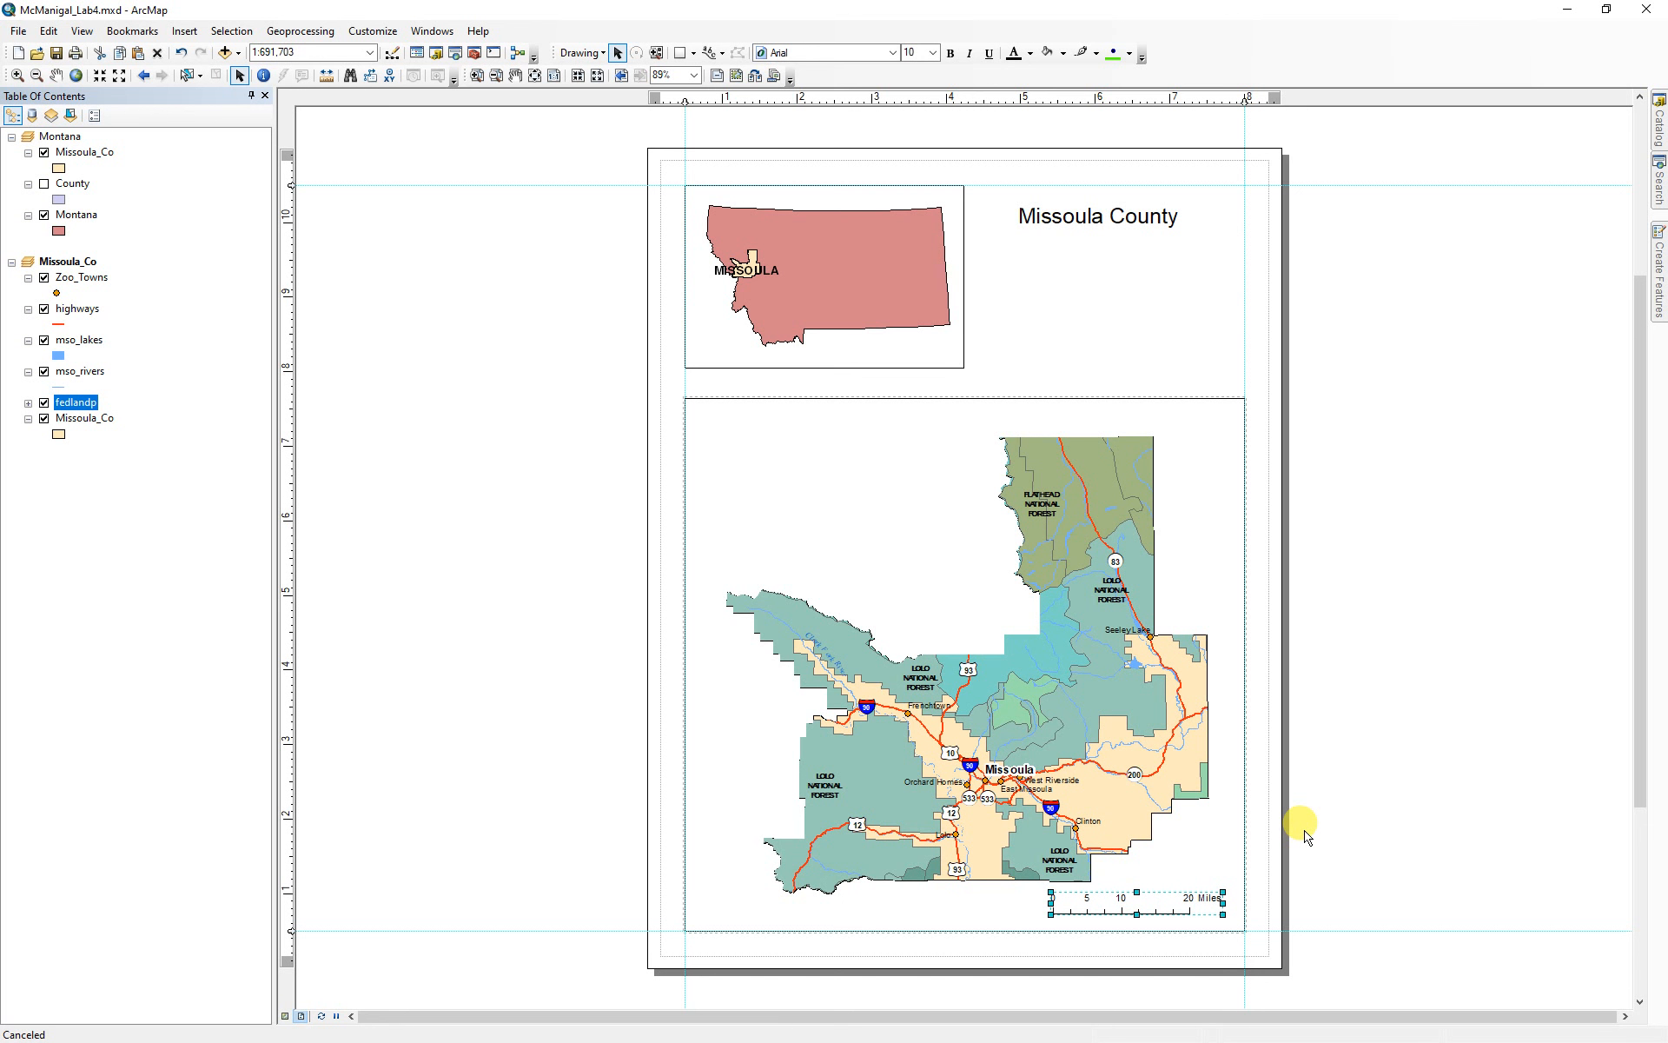
key(shift+Up)
key(shift+Down)
key(Right)
key(Right)
key(Right)
key(Right)
key(Right)
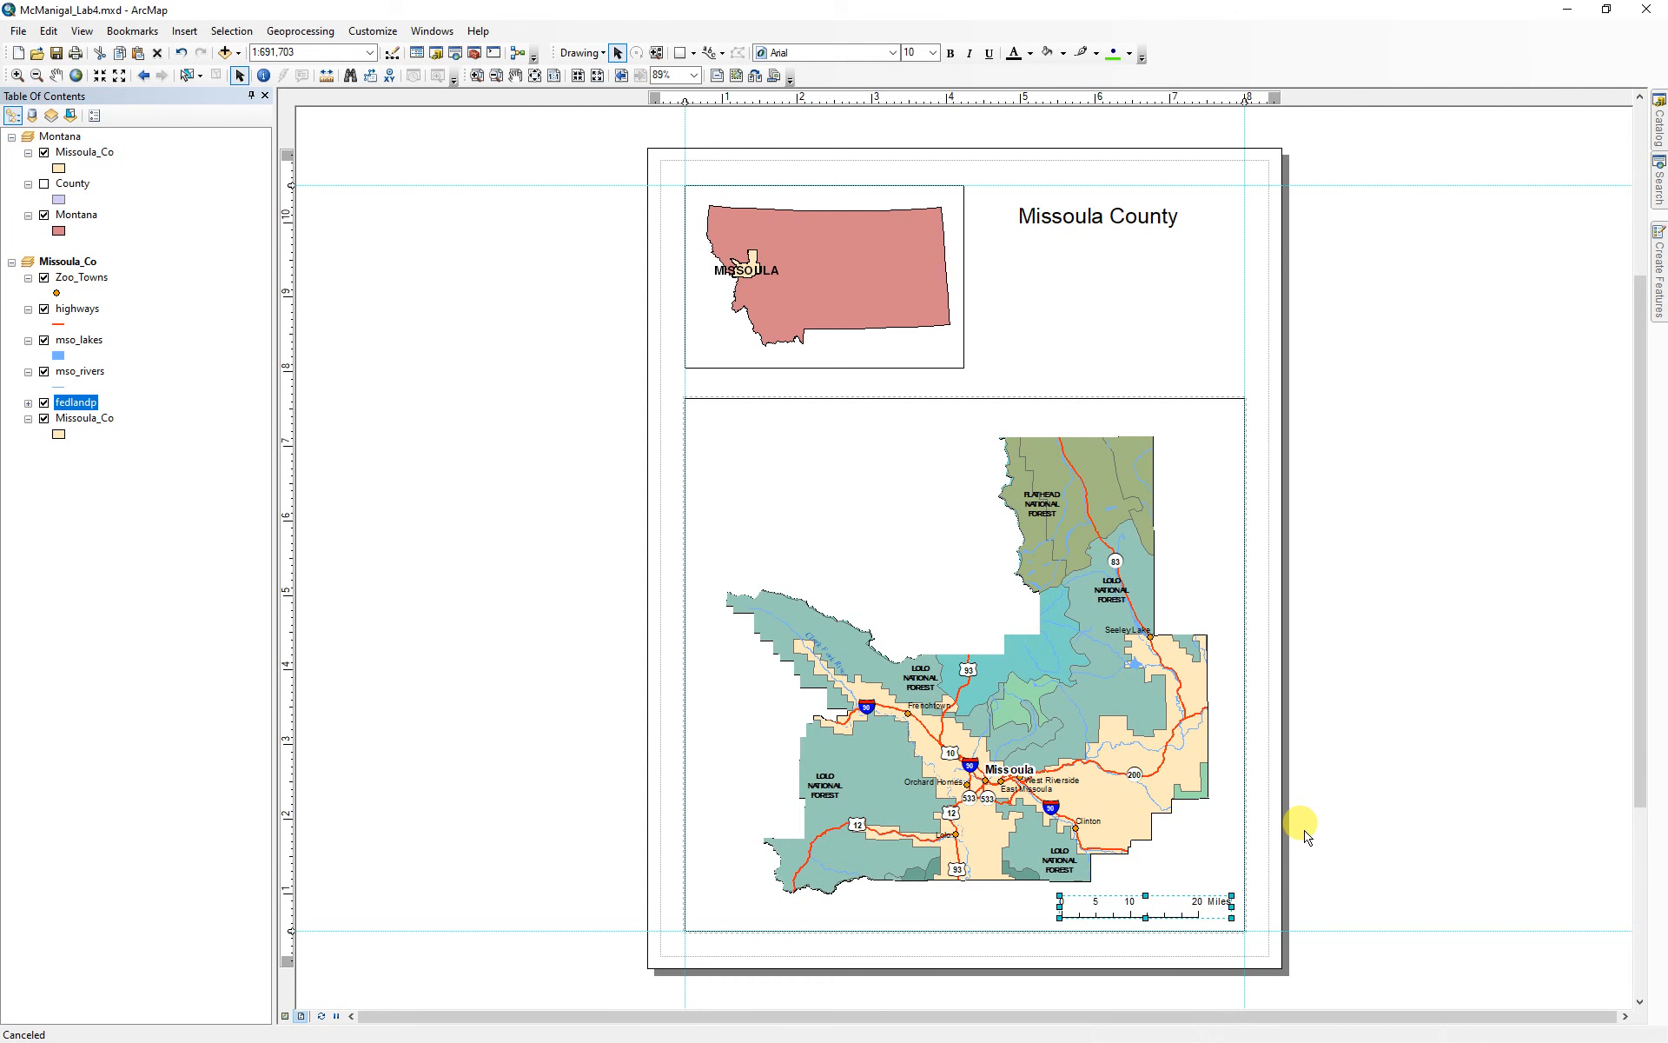
click(1365, 752)
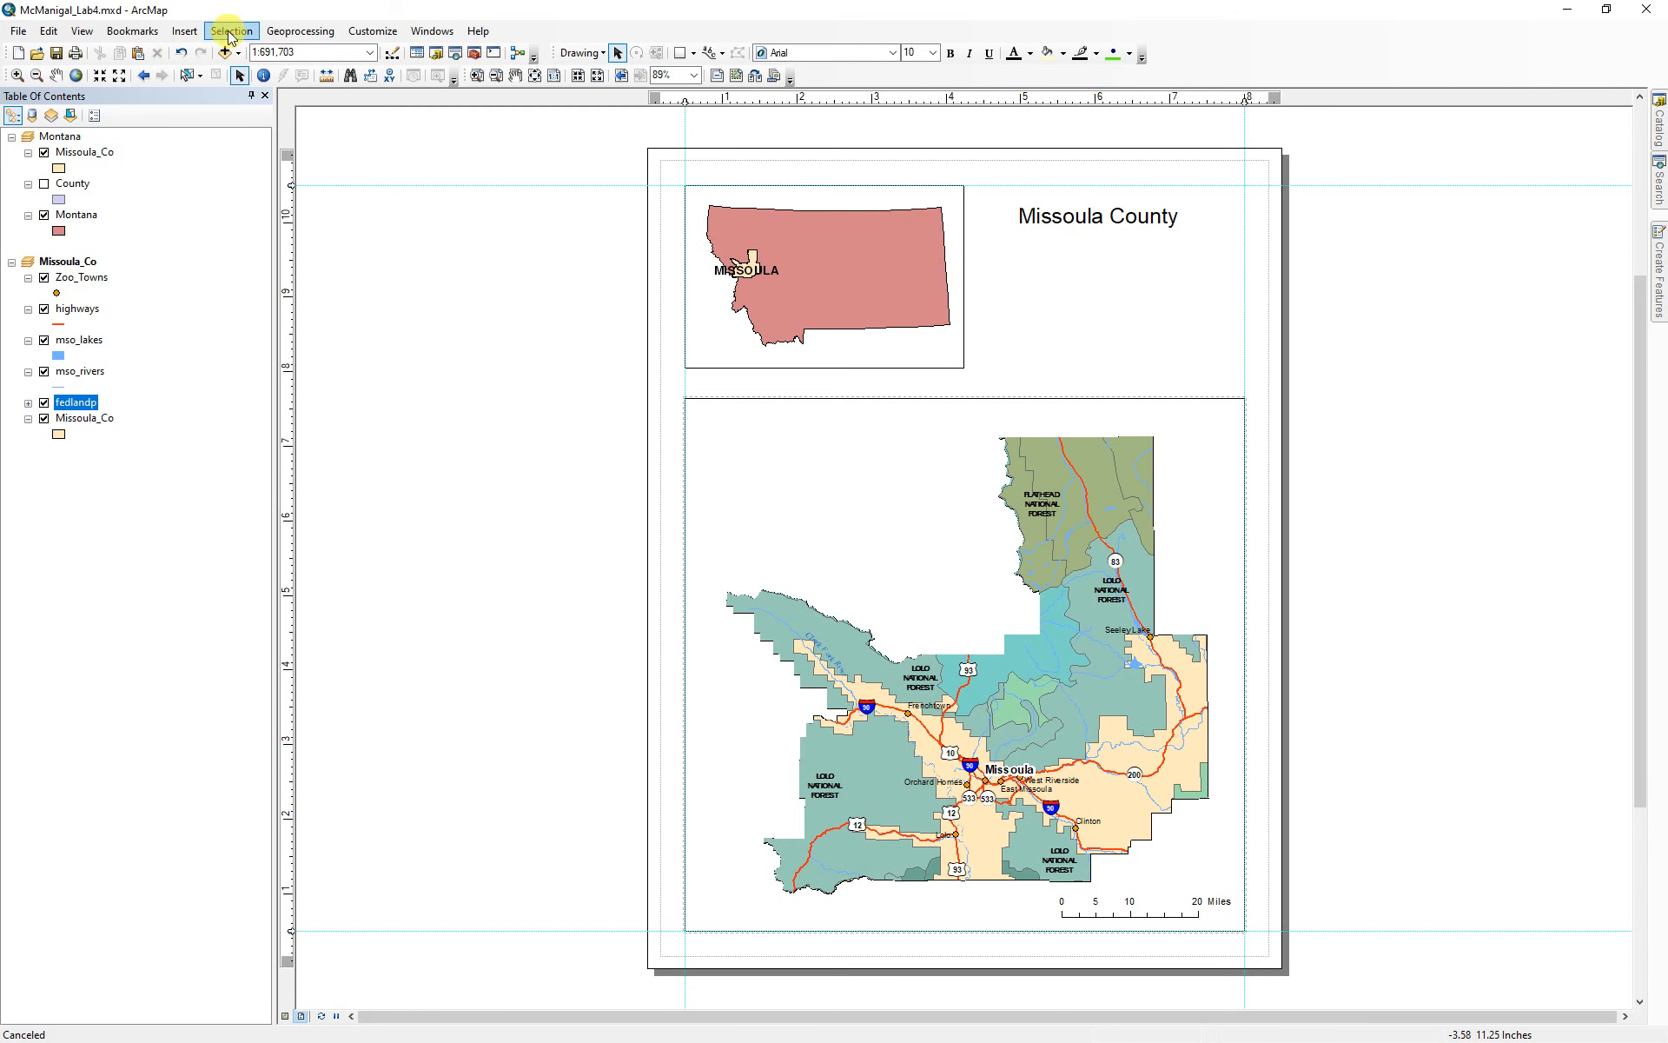
- Insert the coordinate system as dynamic text in the blank area beside the page and convert it to graphics
click(185, 33)
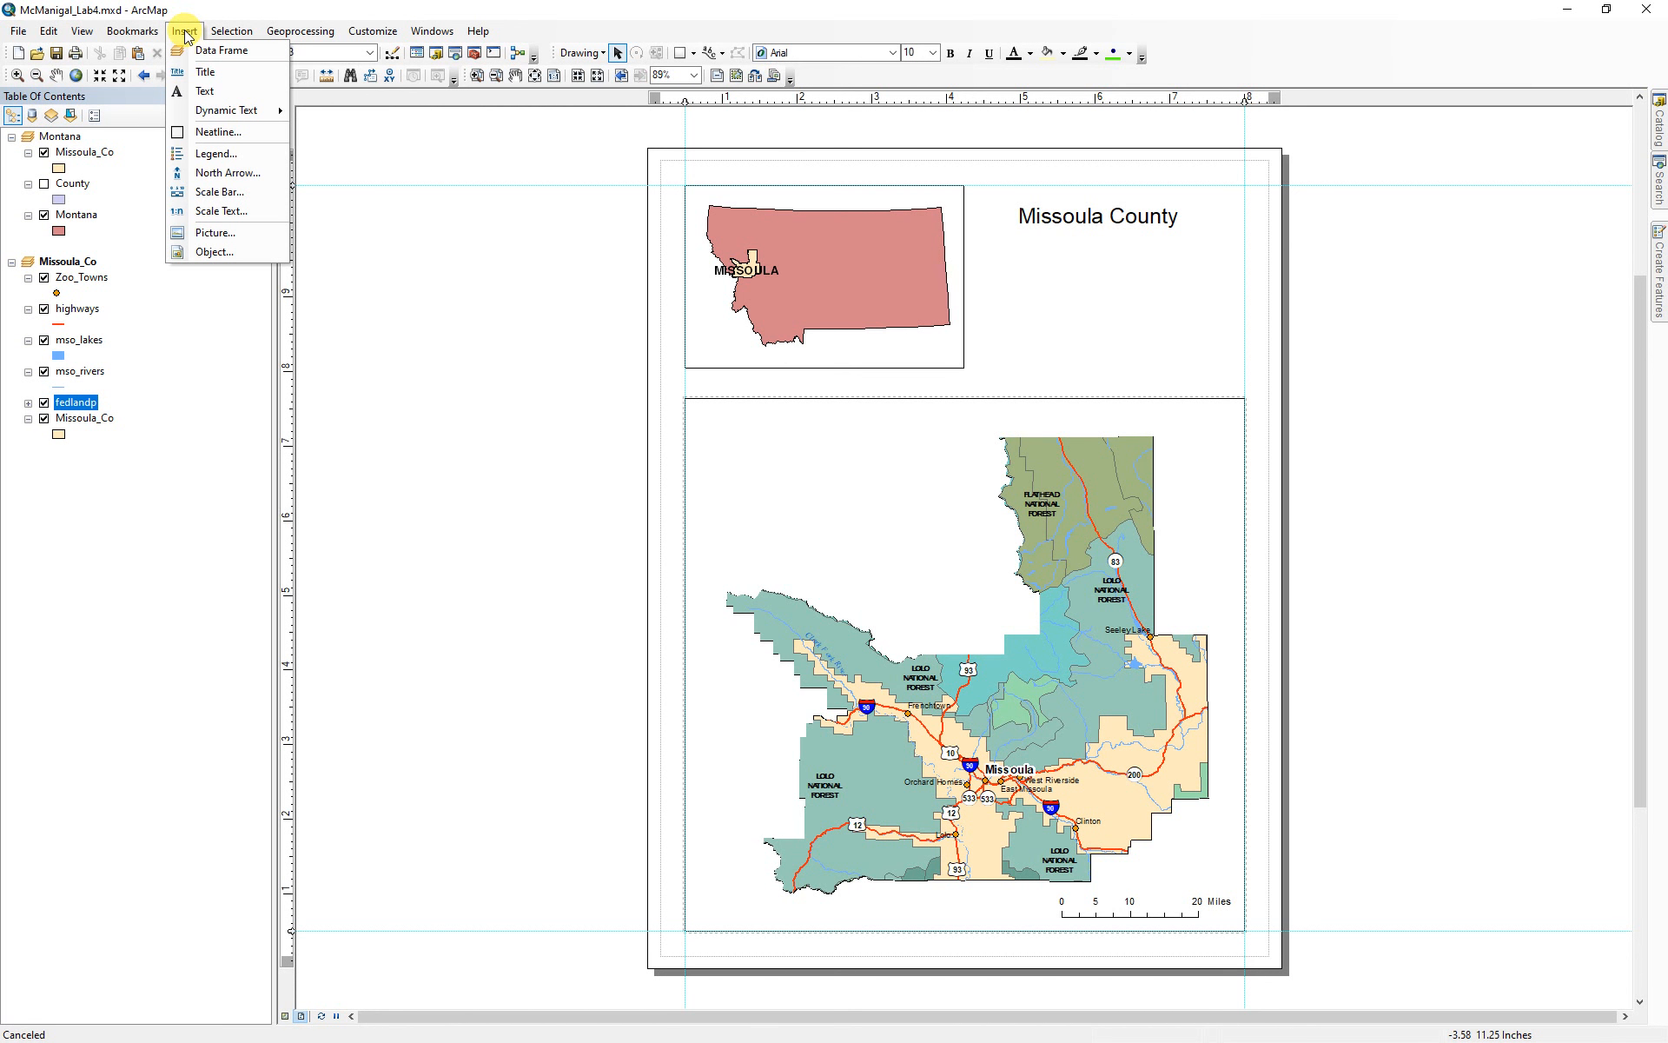
mouse_move(222, 112)
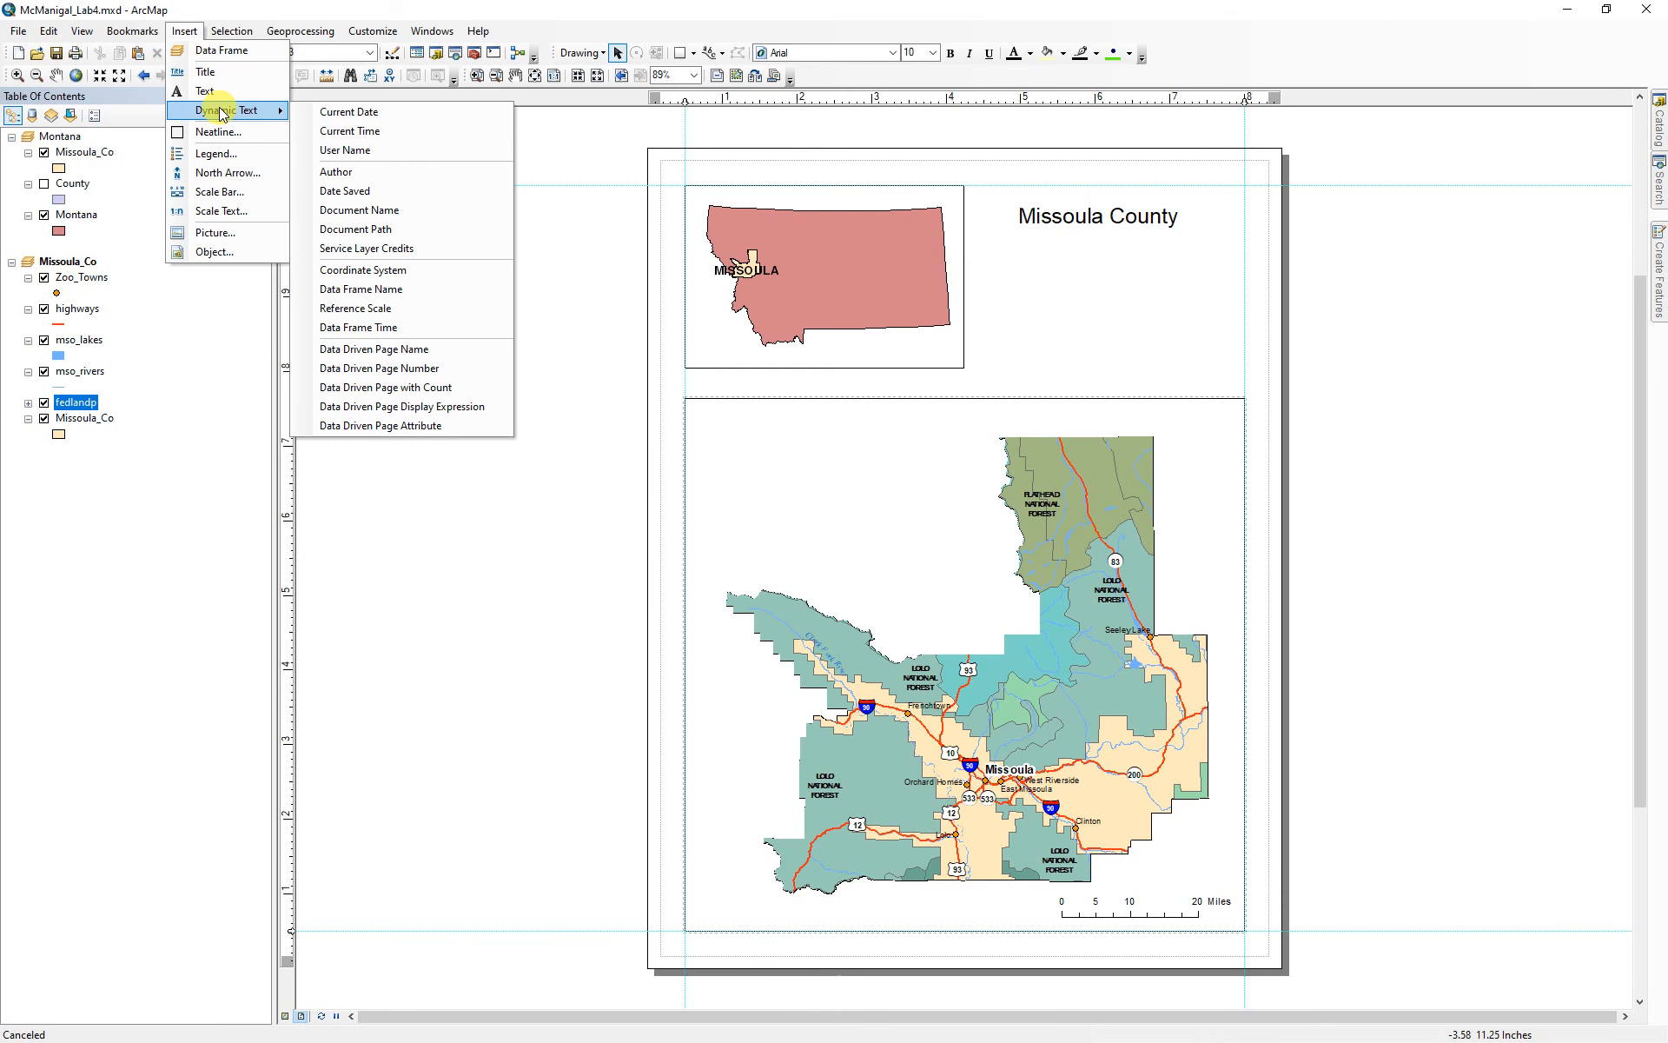
click(363, 270)
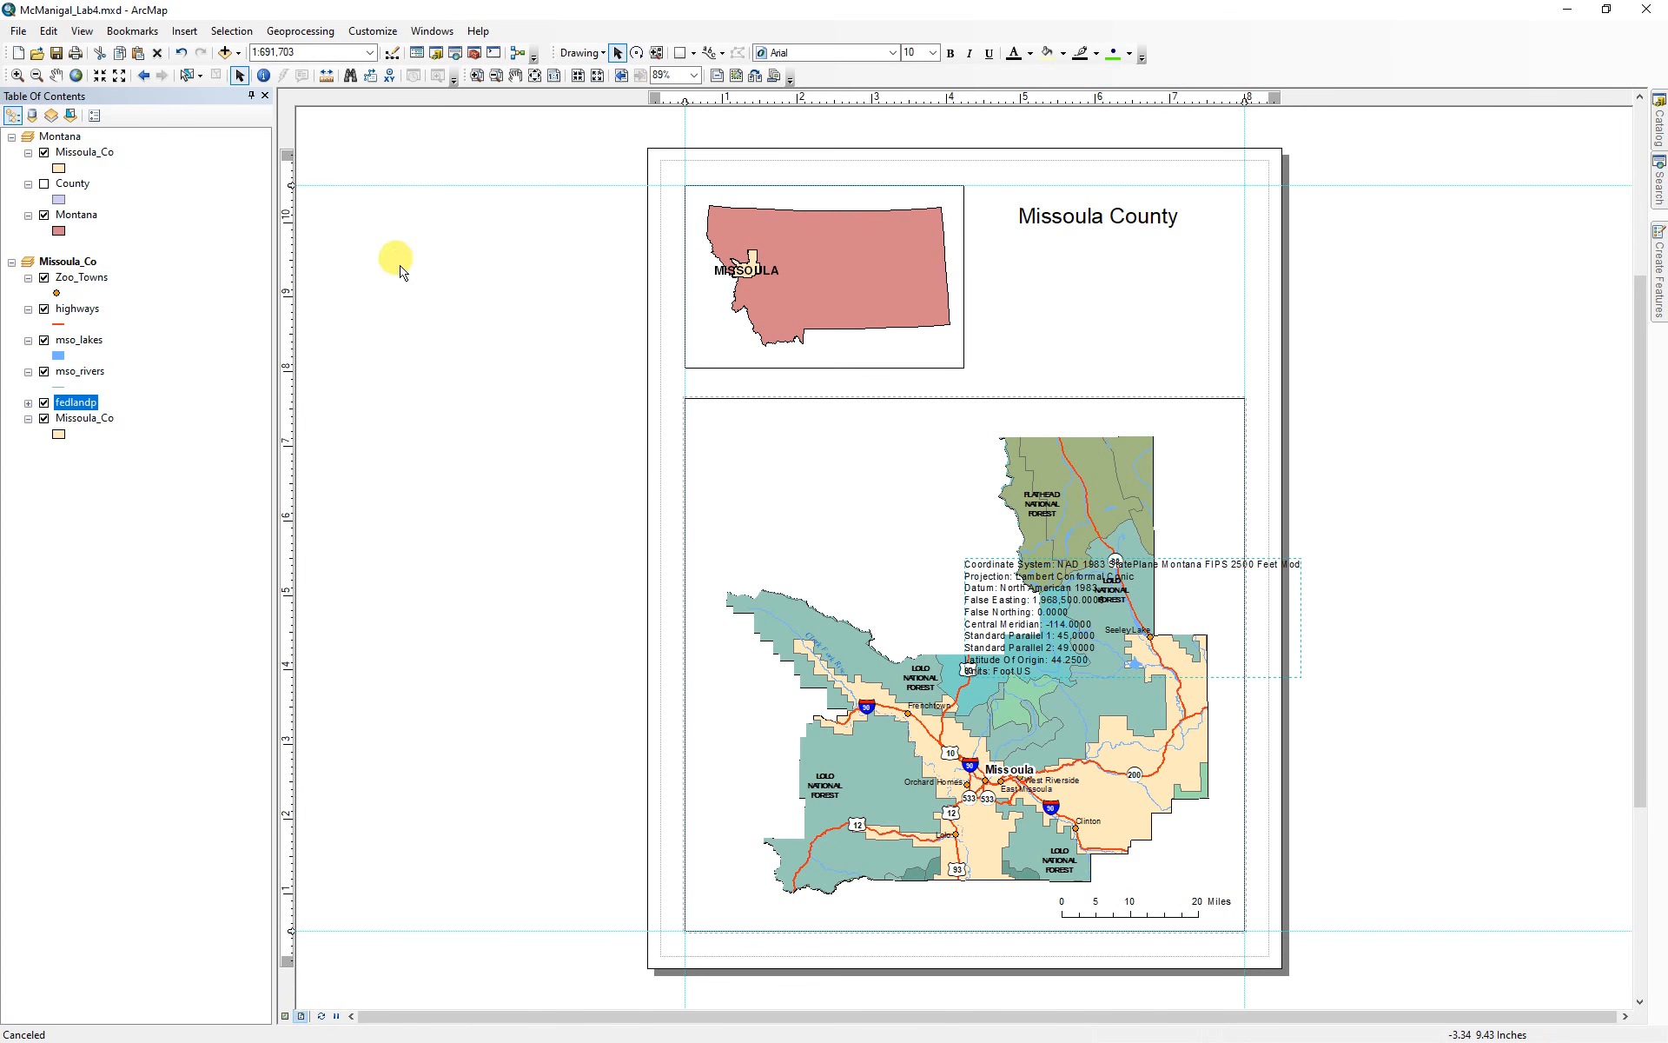
drag(984, 580, 347, 507)
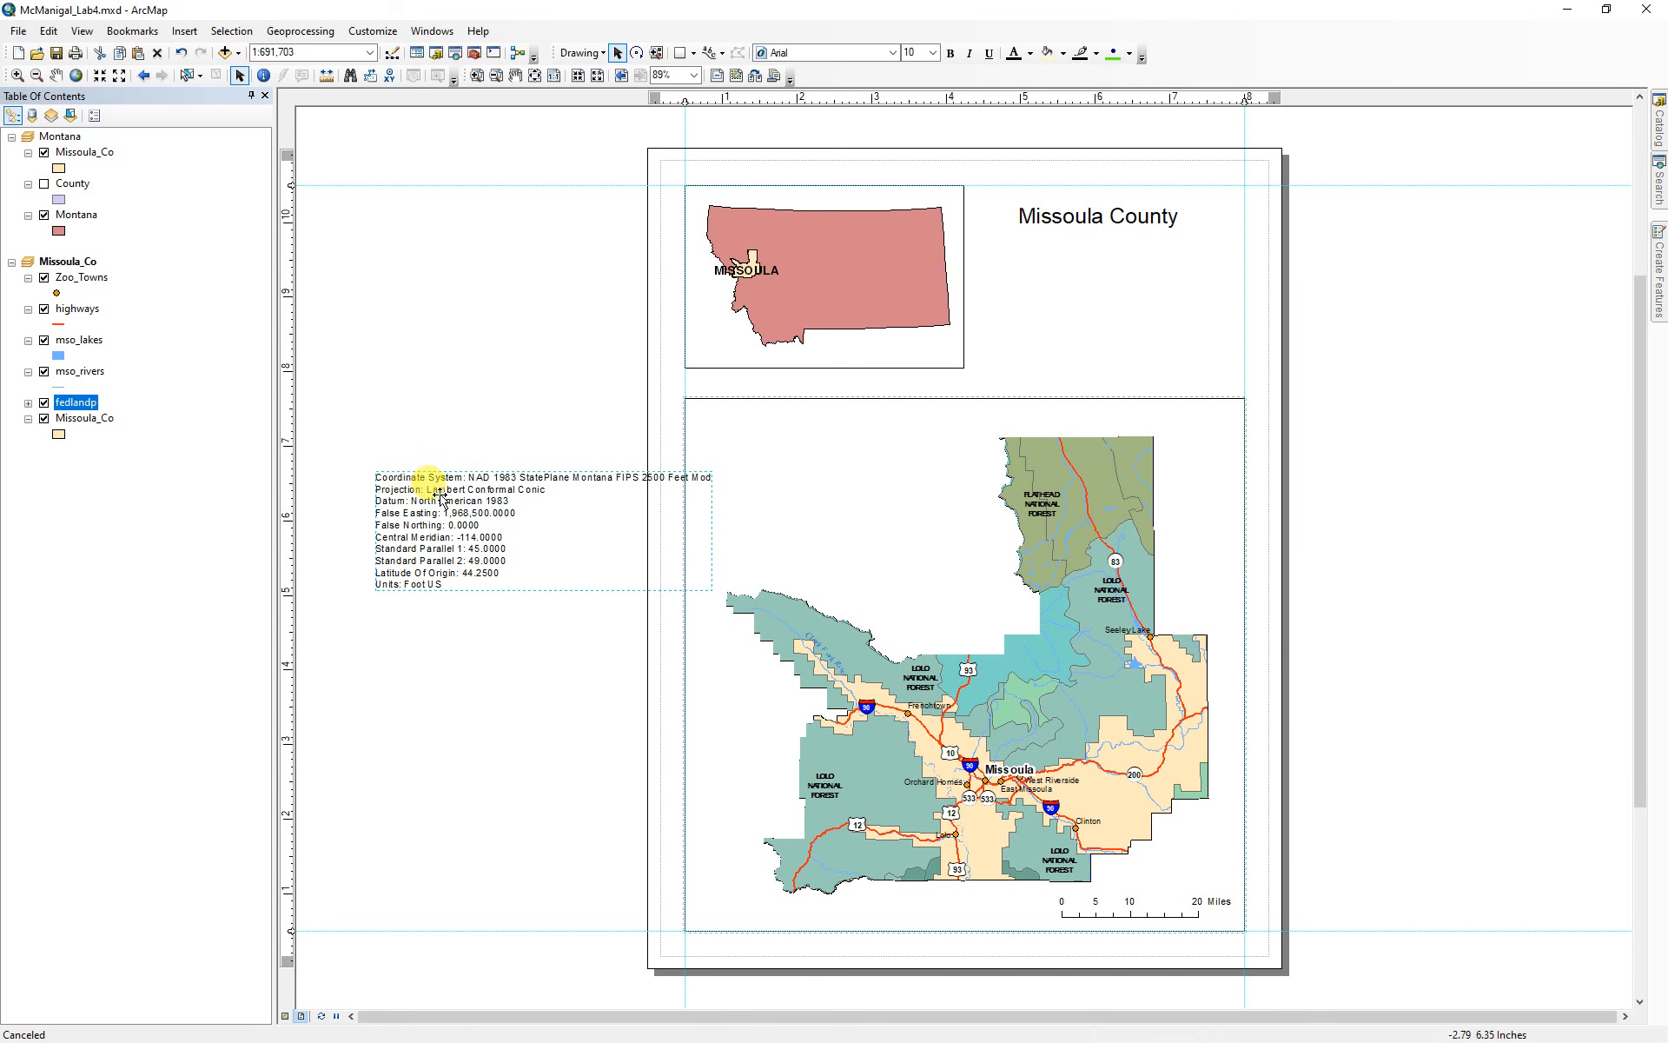
right_click(453, 544)
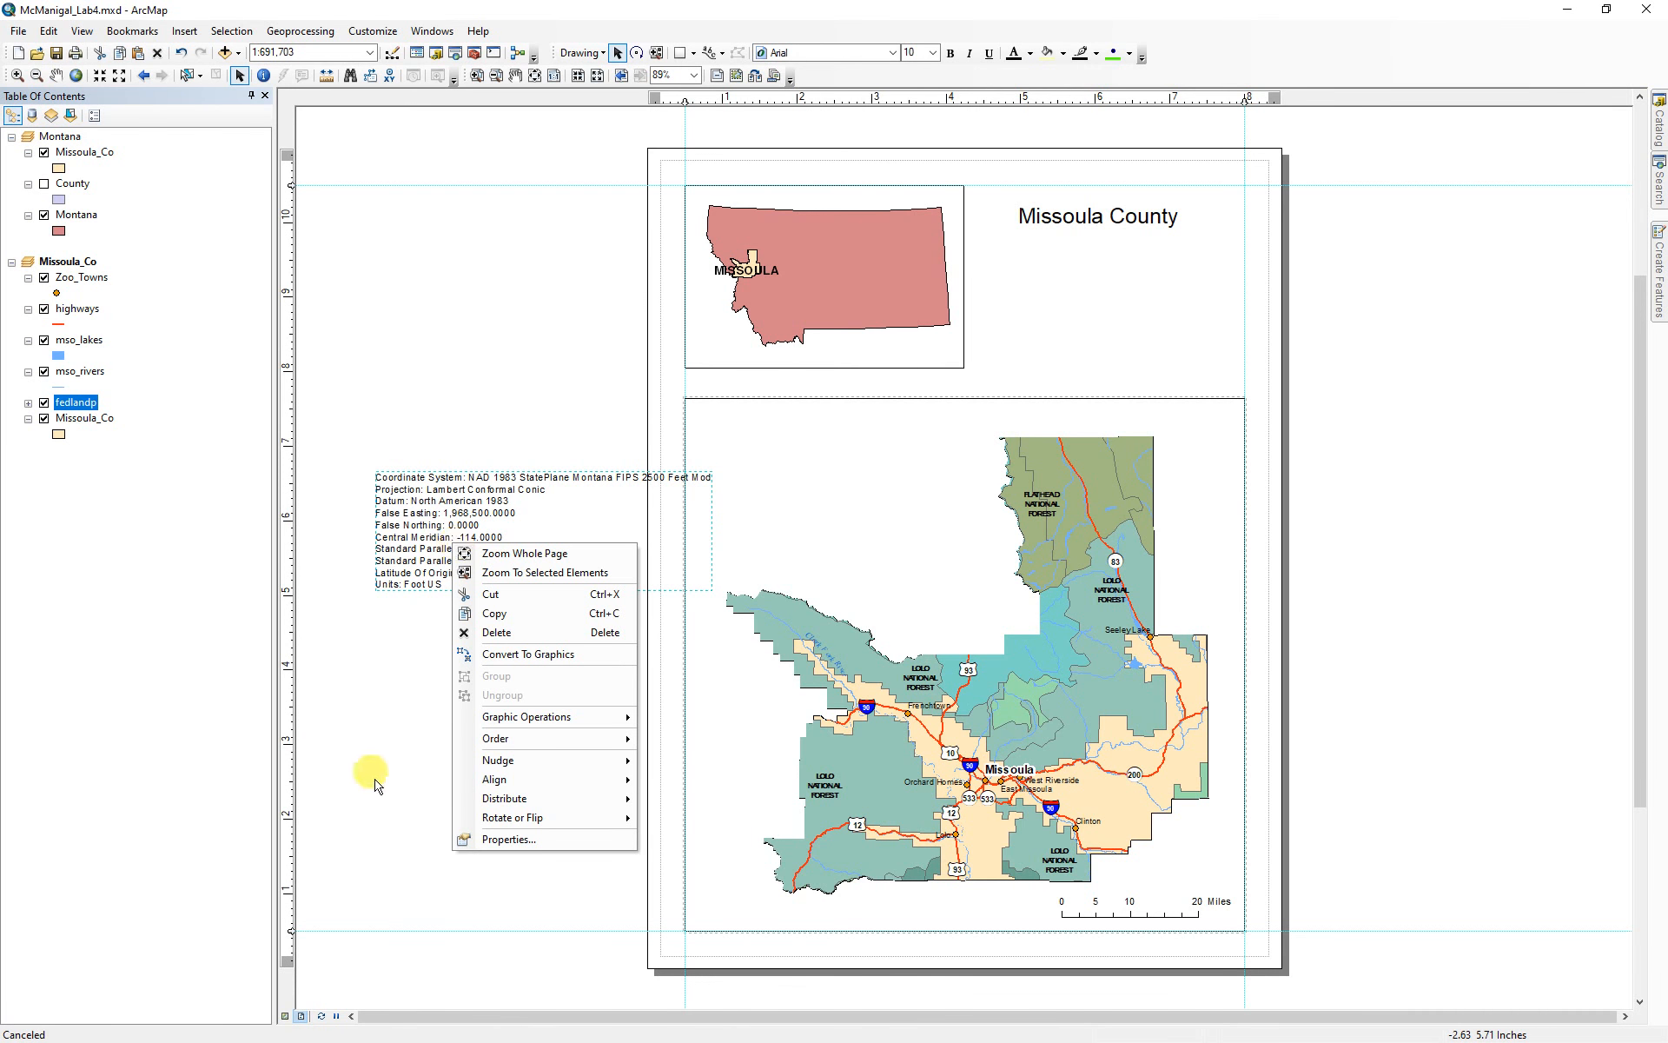
click(518, 656)
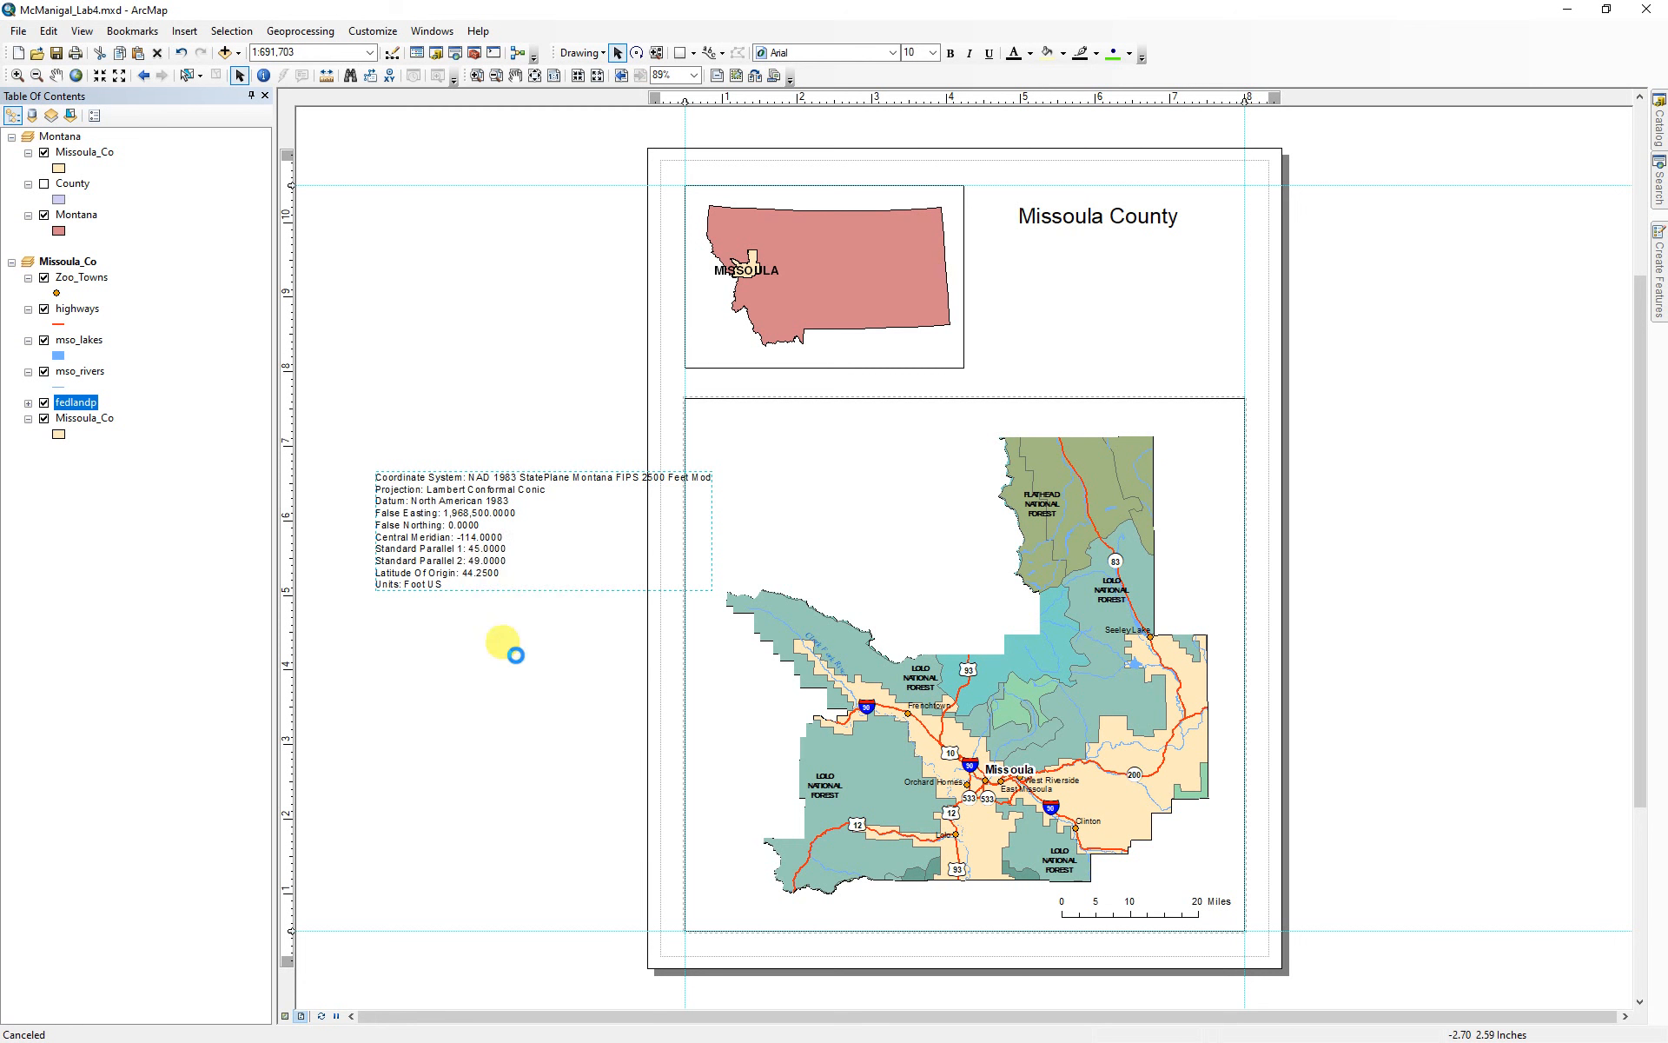
- In the coordinate system text's properties, delete every line except the coordinate system name and the central meridian
right_click(446, 563)
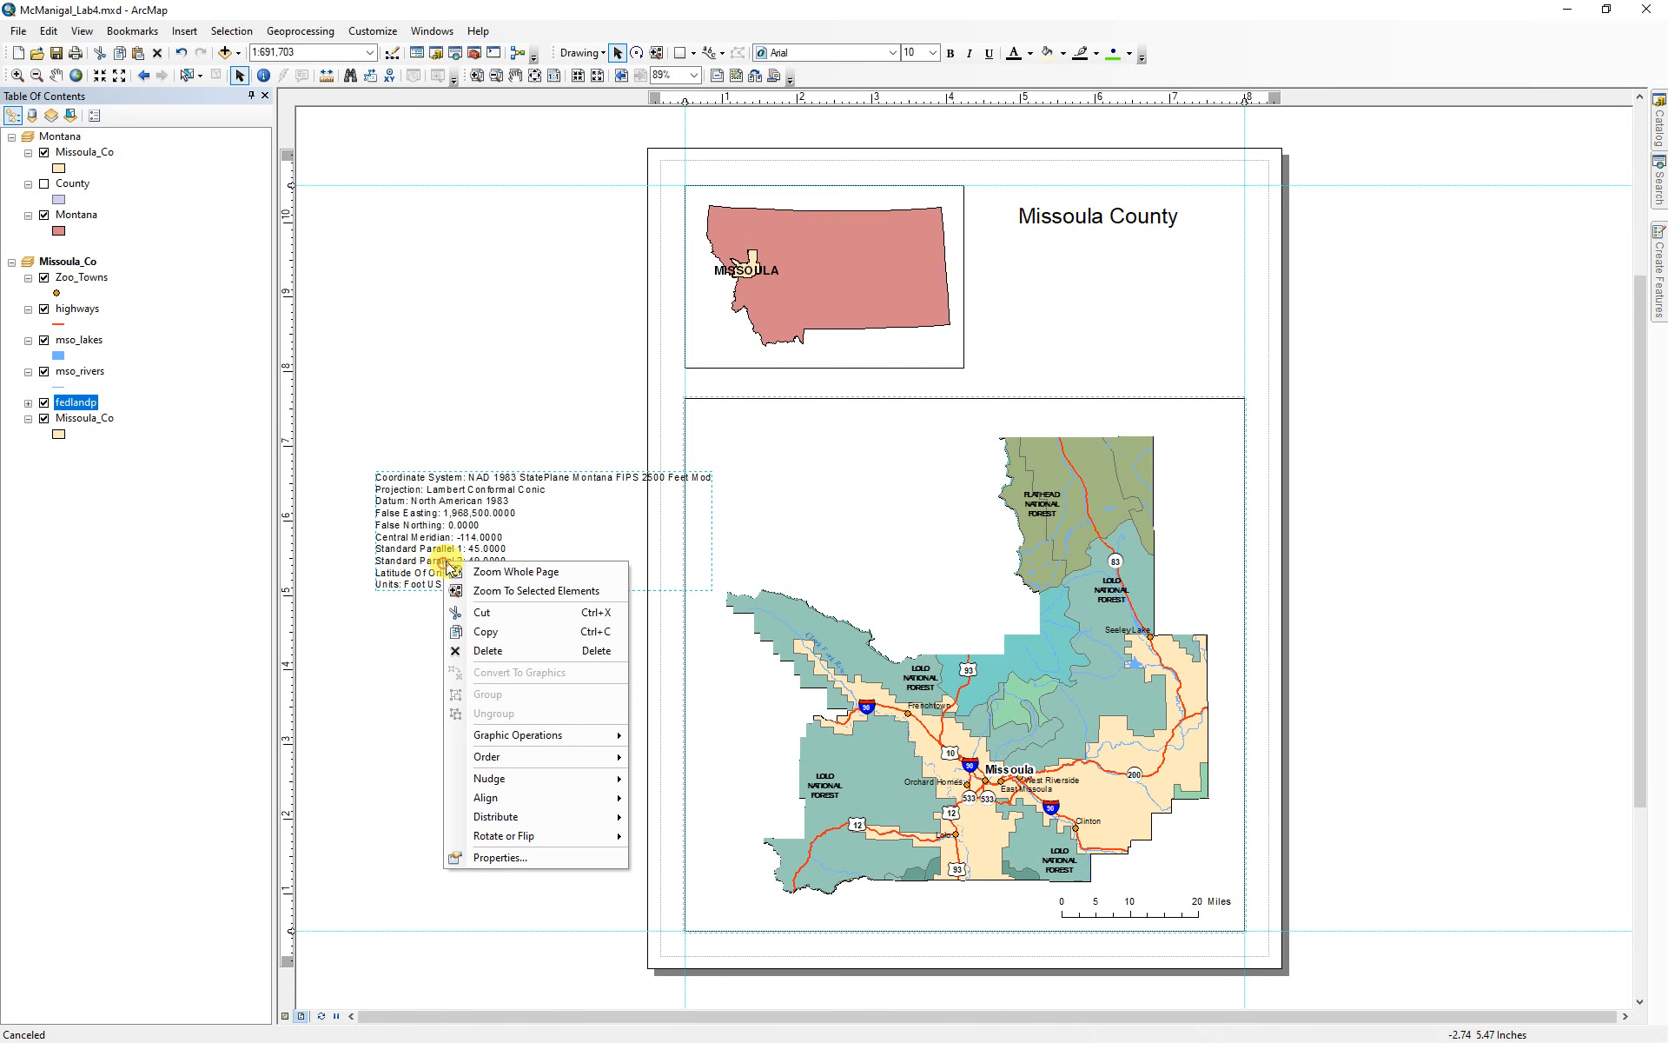
click(502, 858)
click(906, 500)
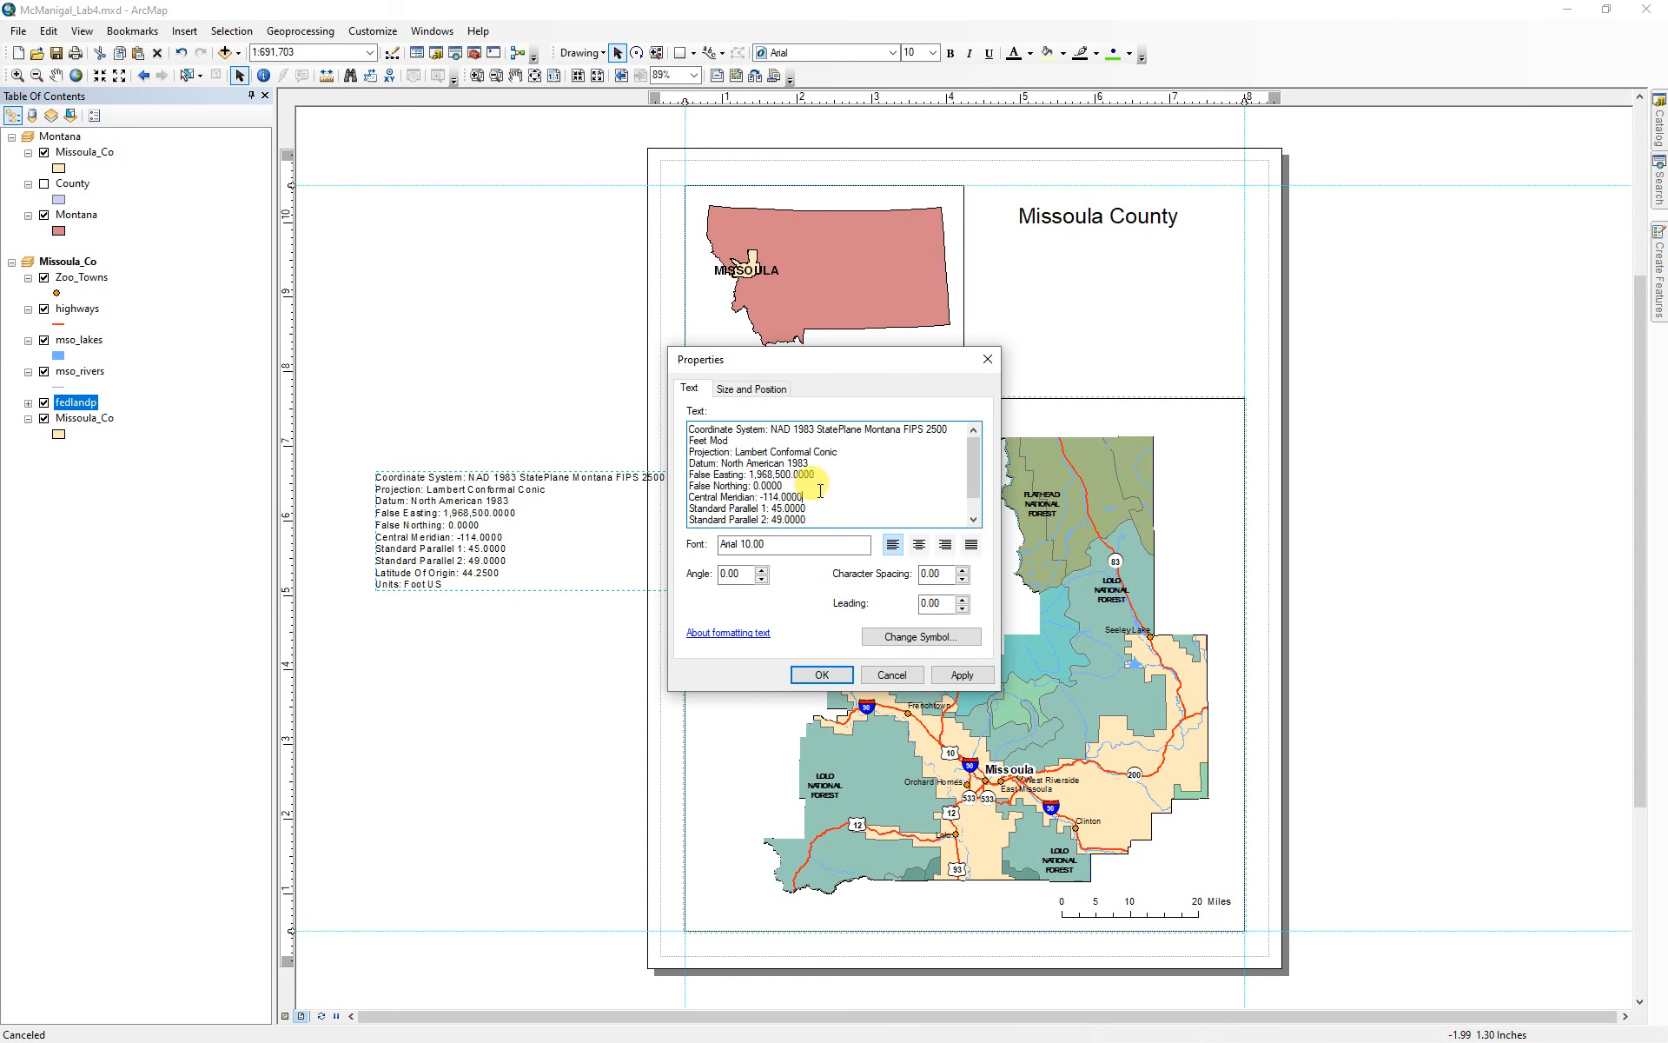
scroll(964, 500, down, 1)
drag(781, 521, 687, 465)
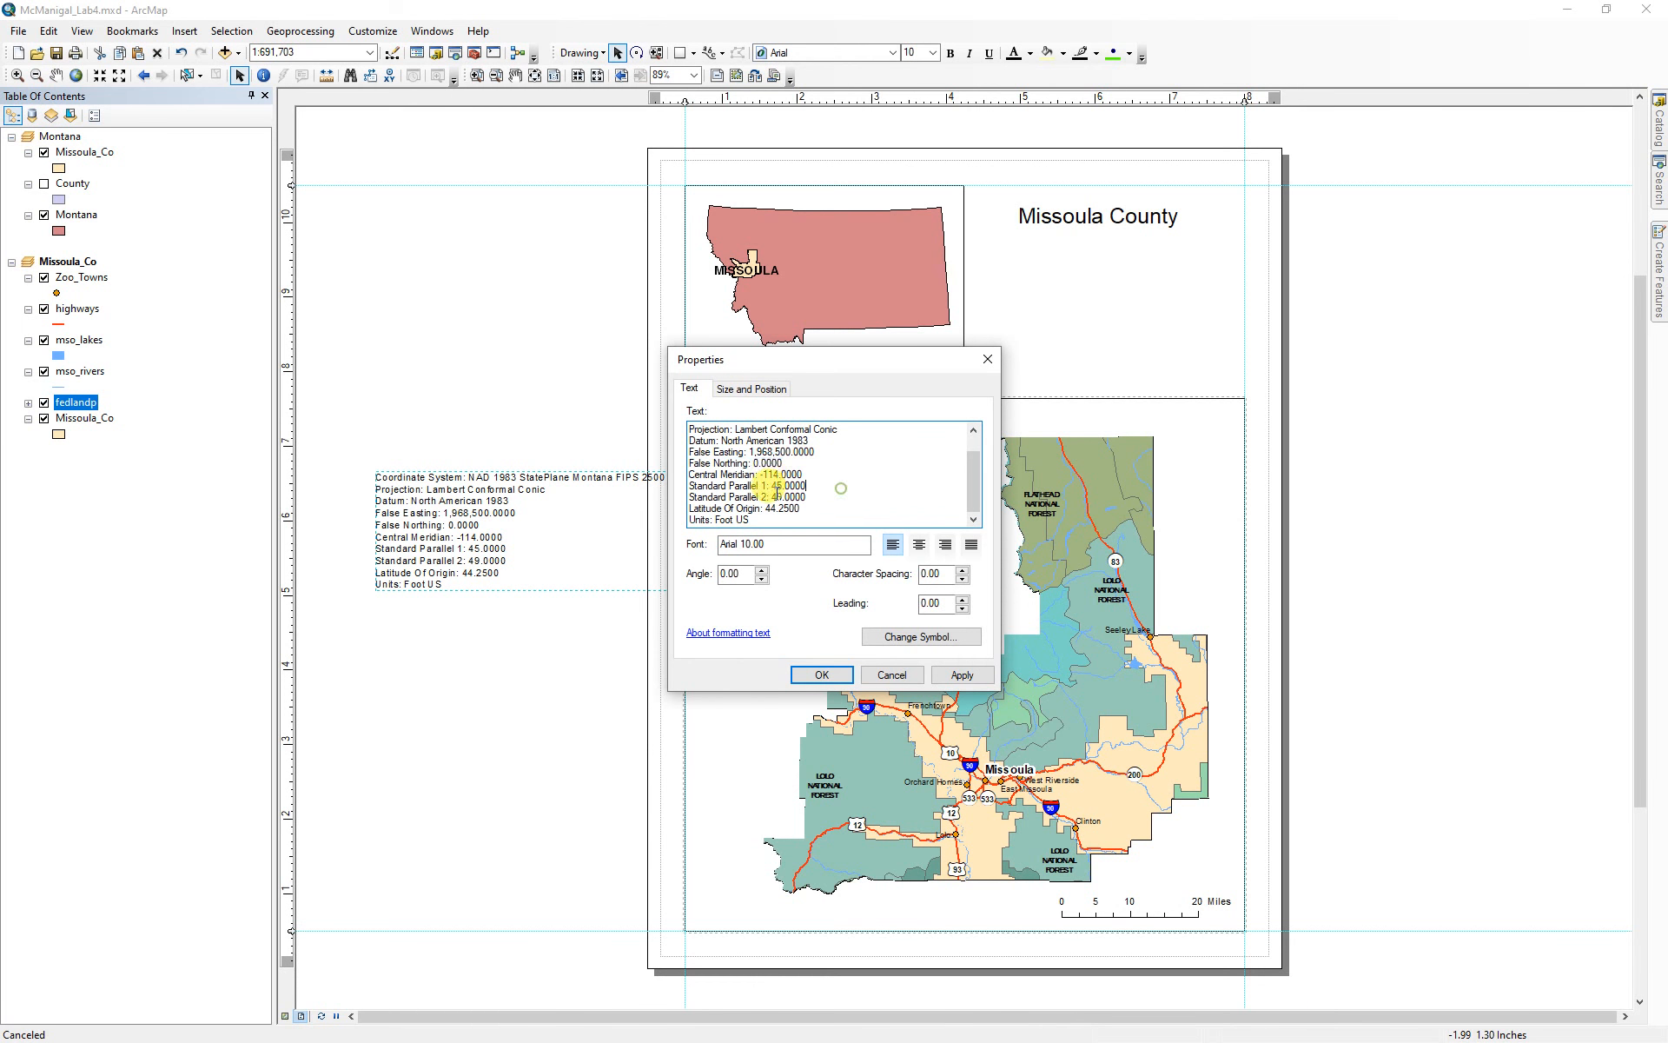
drag(768, 523, 687, 476)
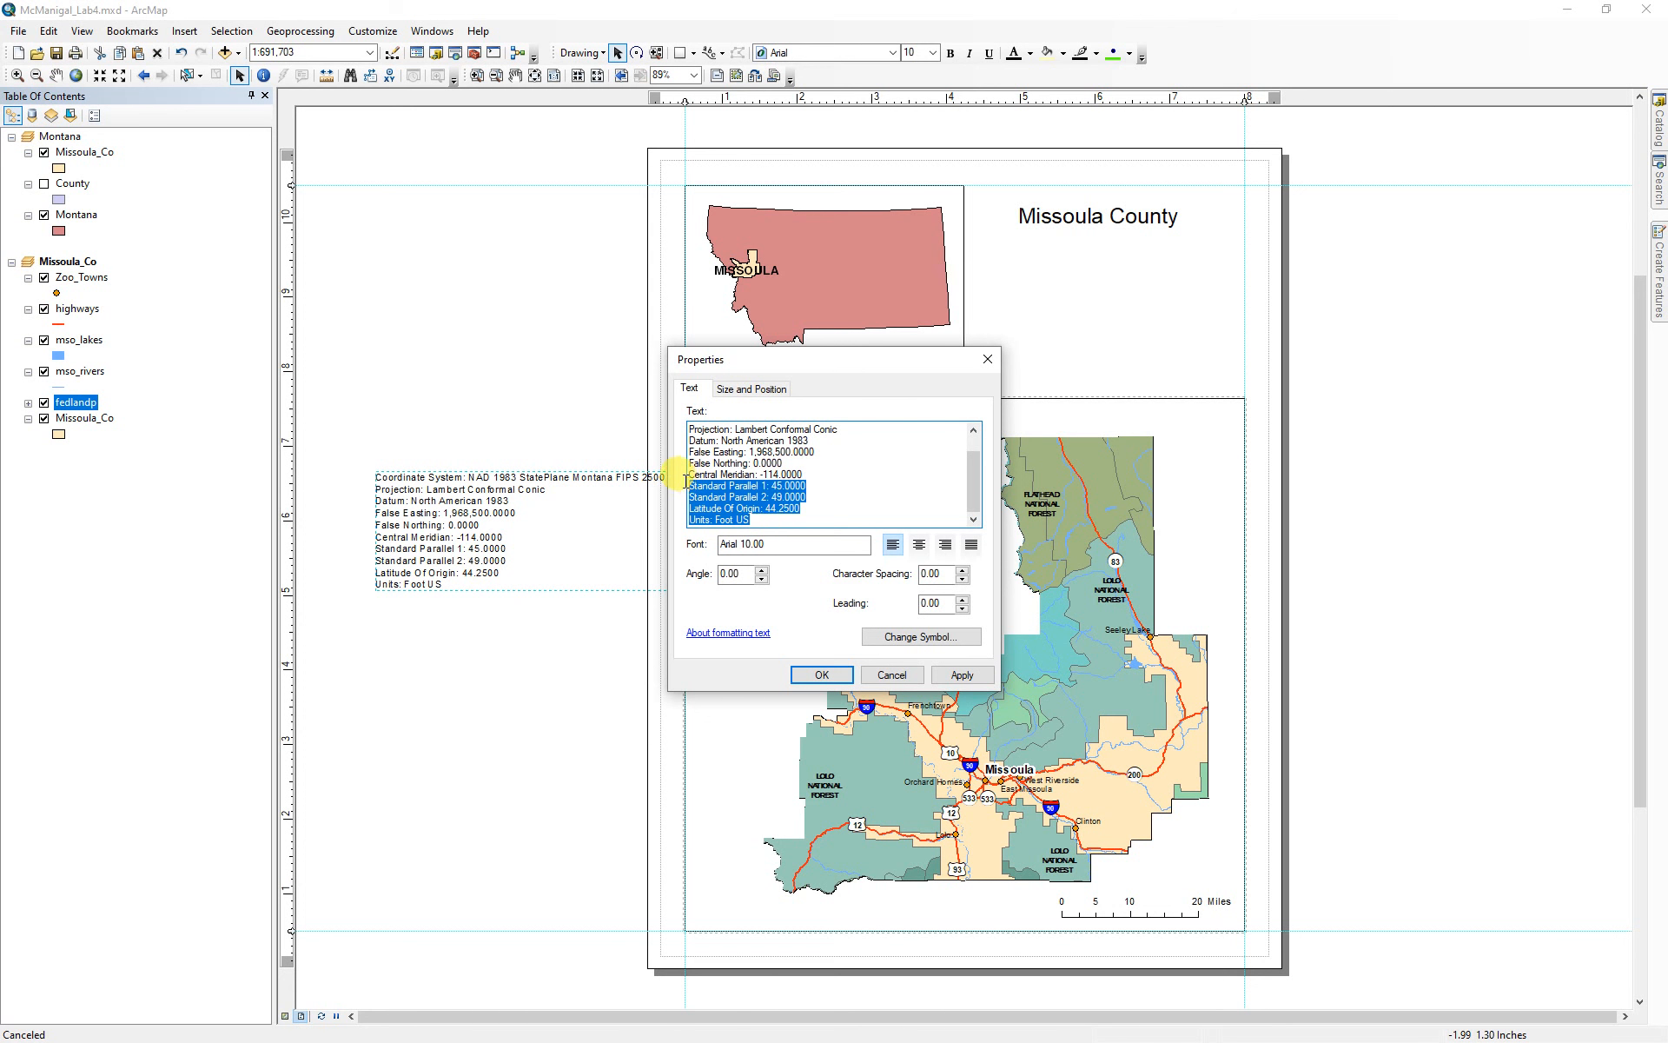
key(Delete)
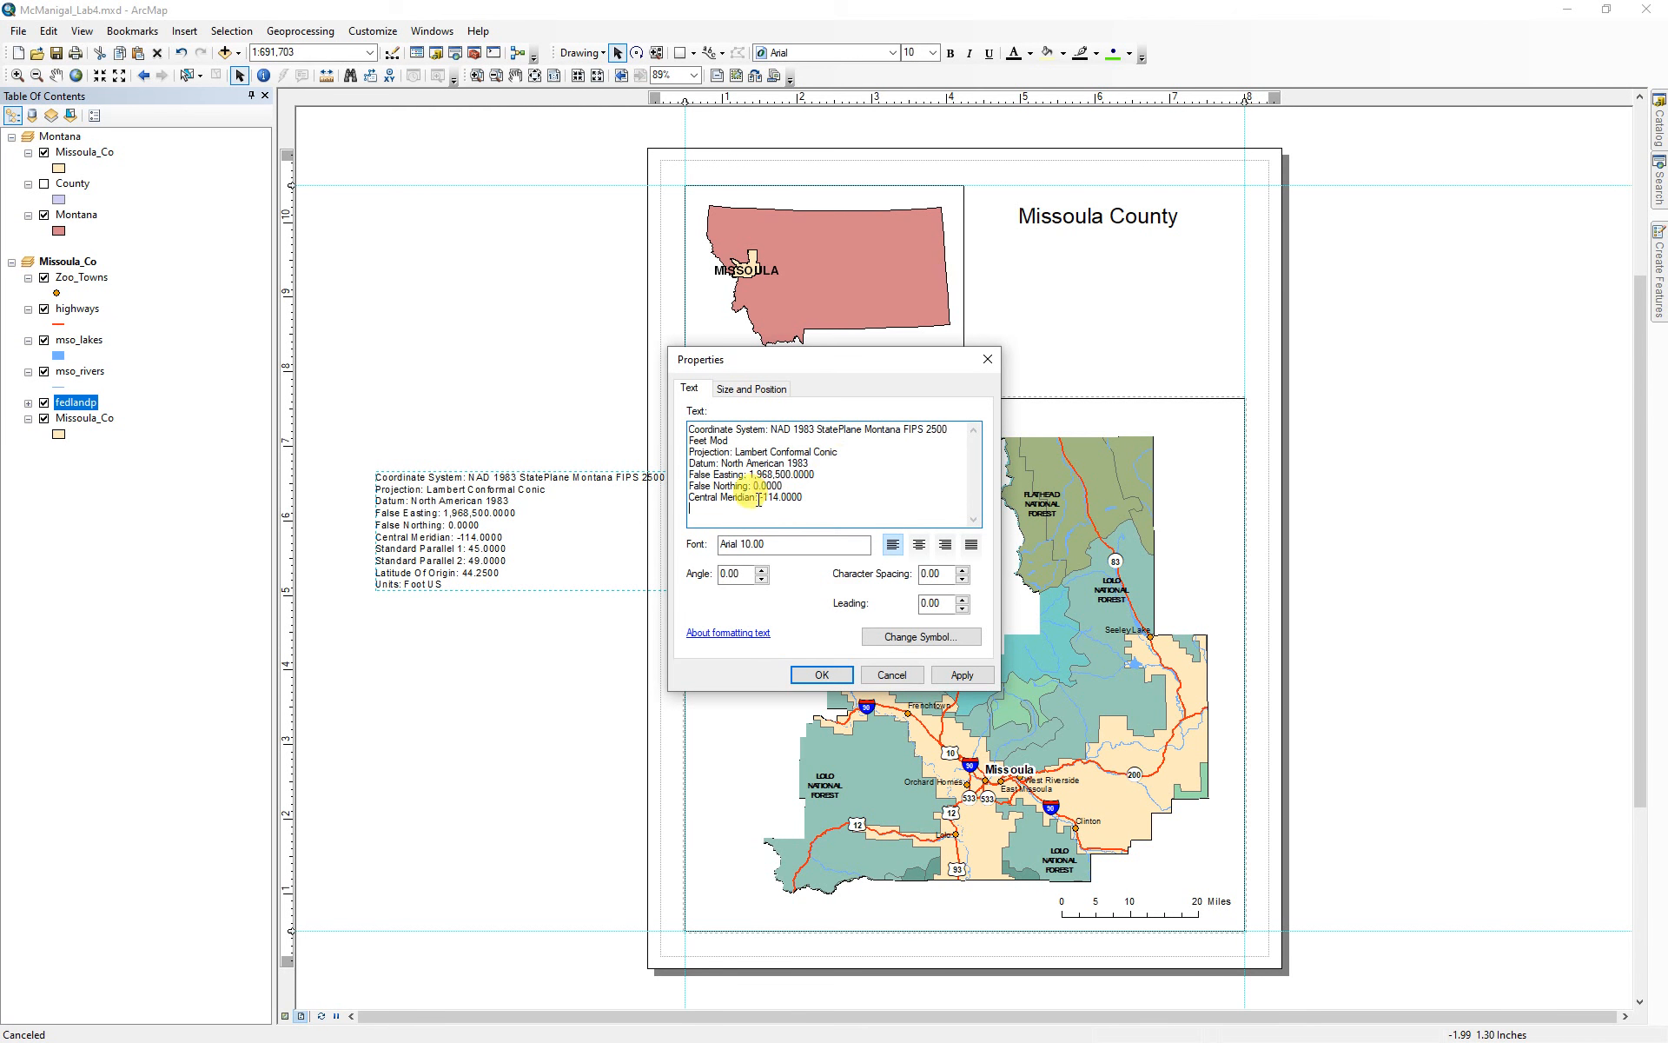
drag(786, 487, 687, 457)
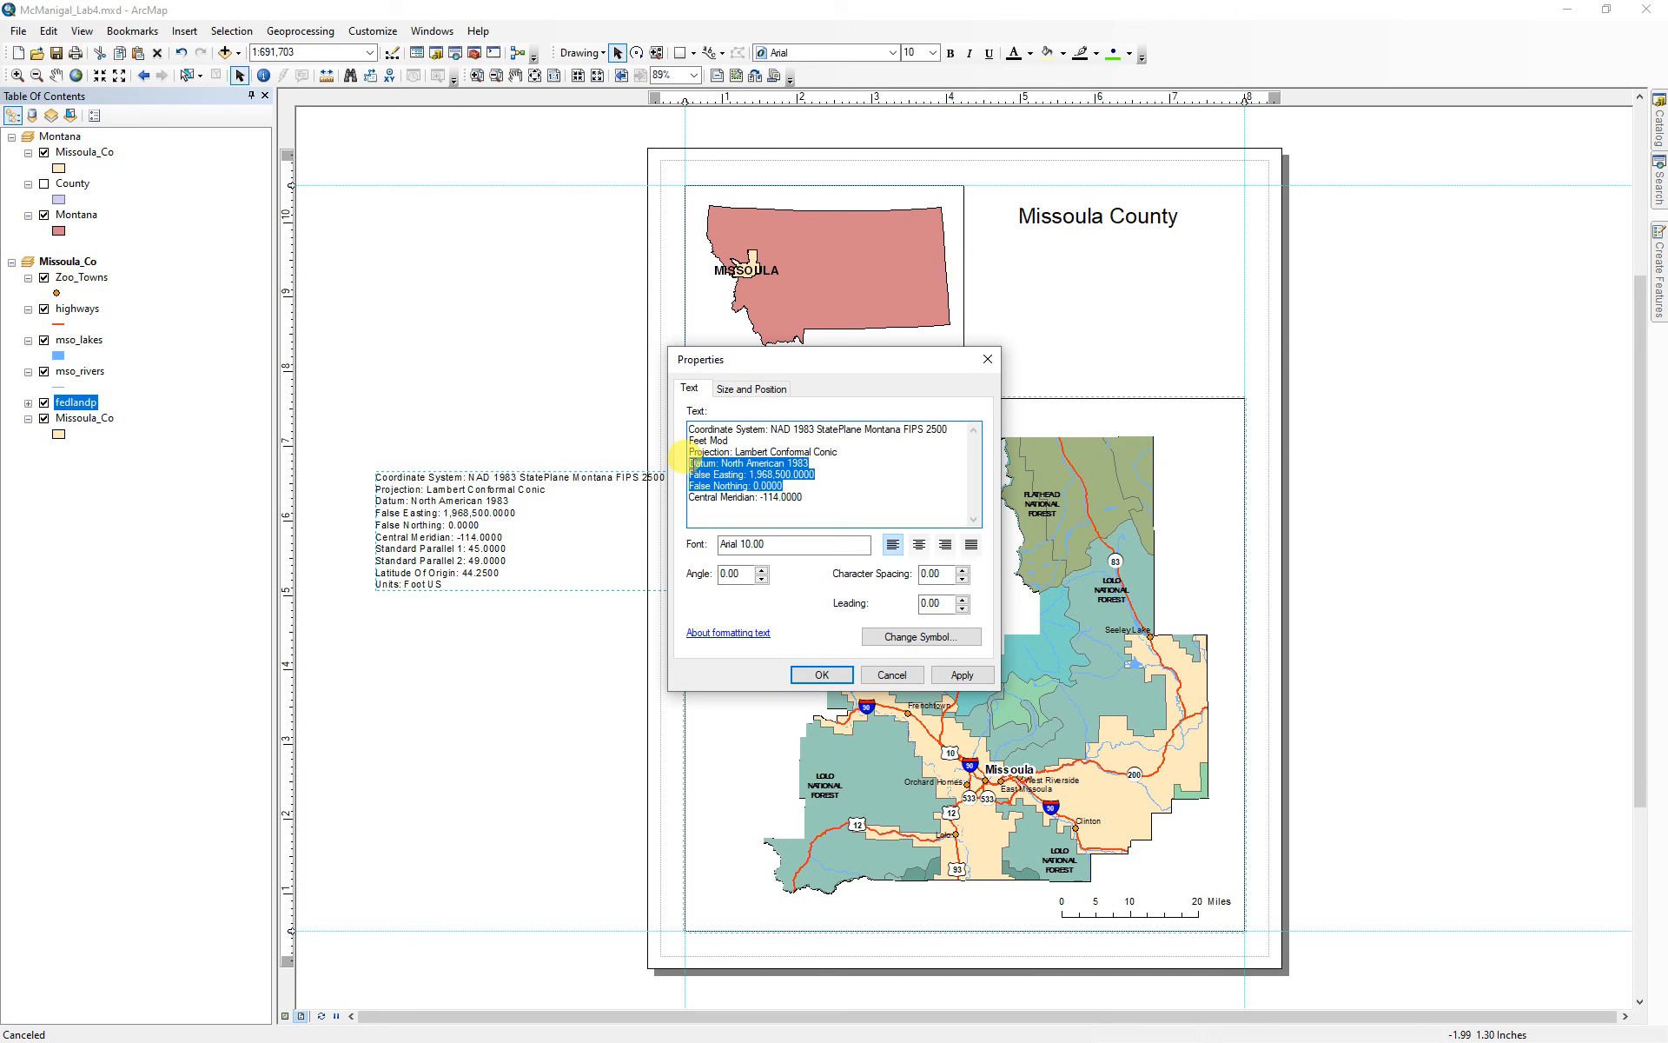
drag(681, 453, 677, 447)
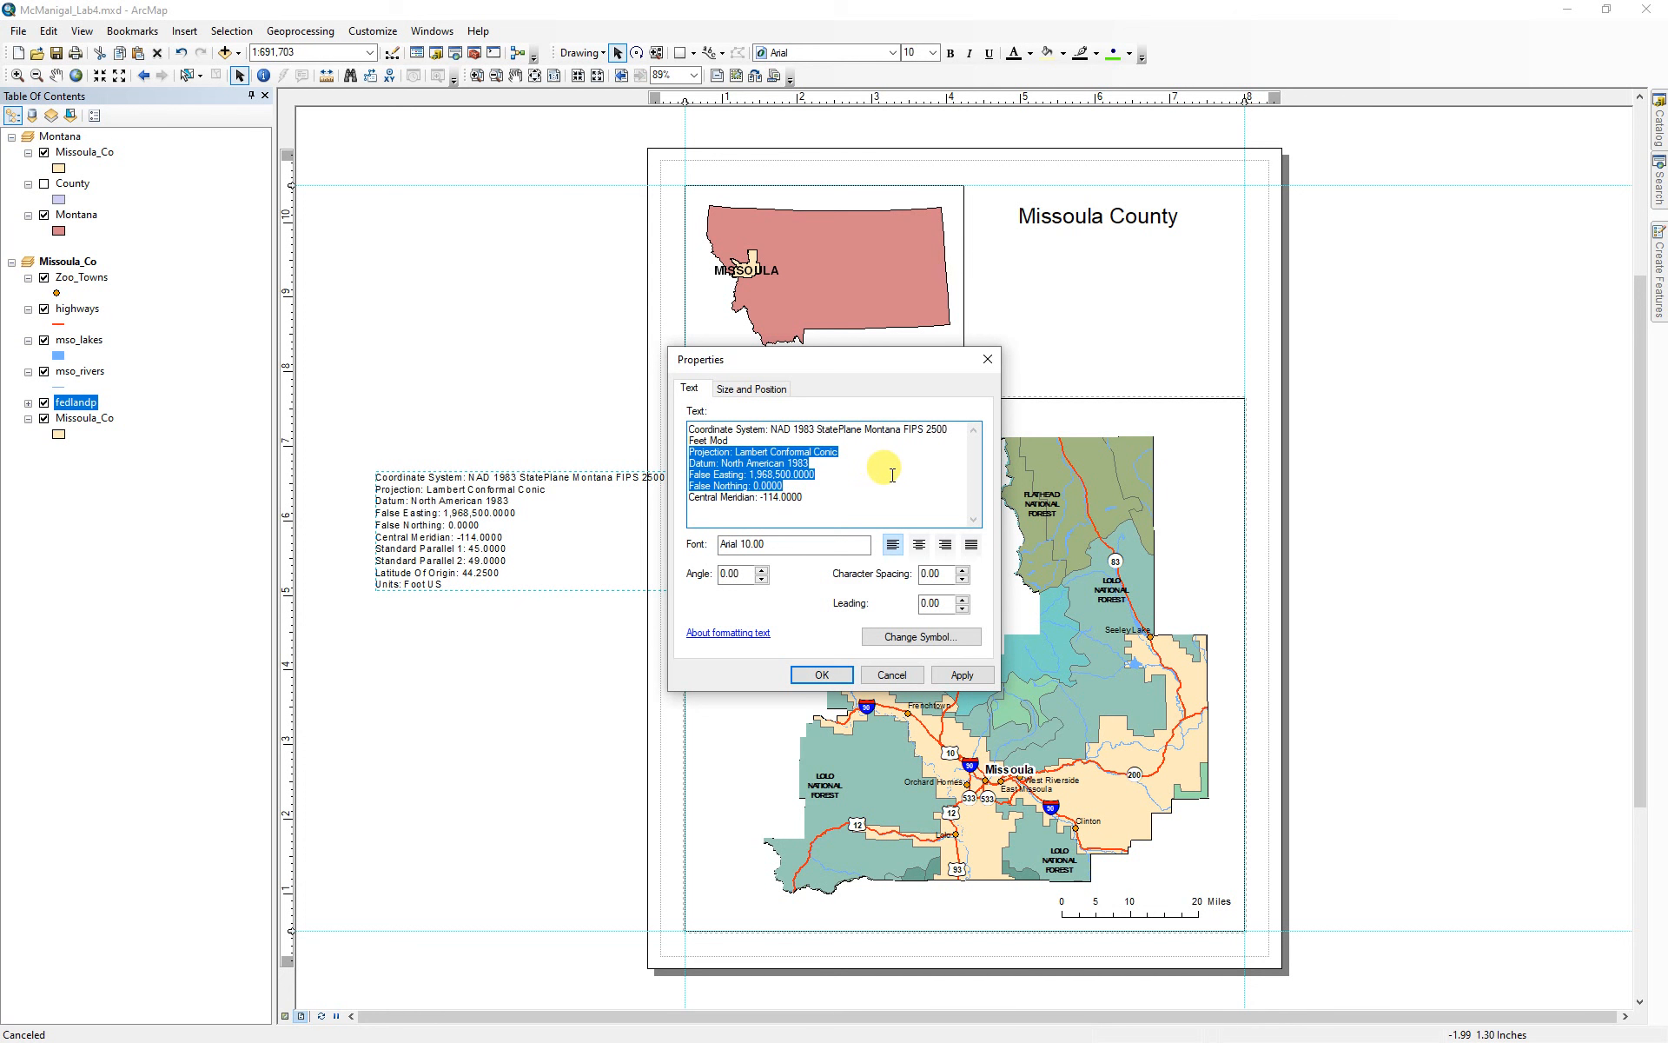
key(Delete)
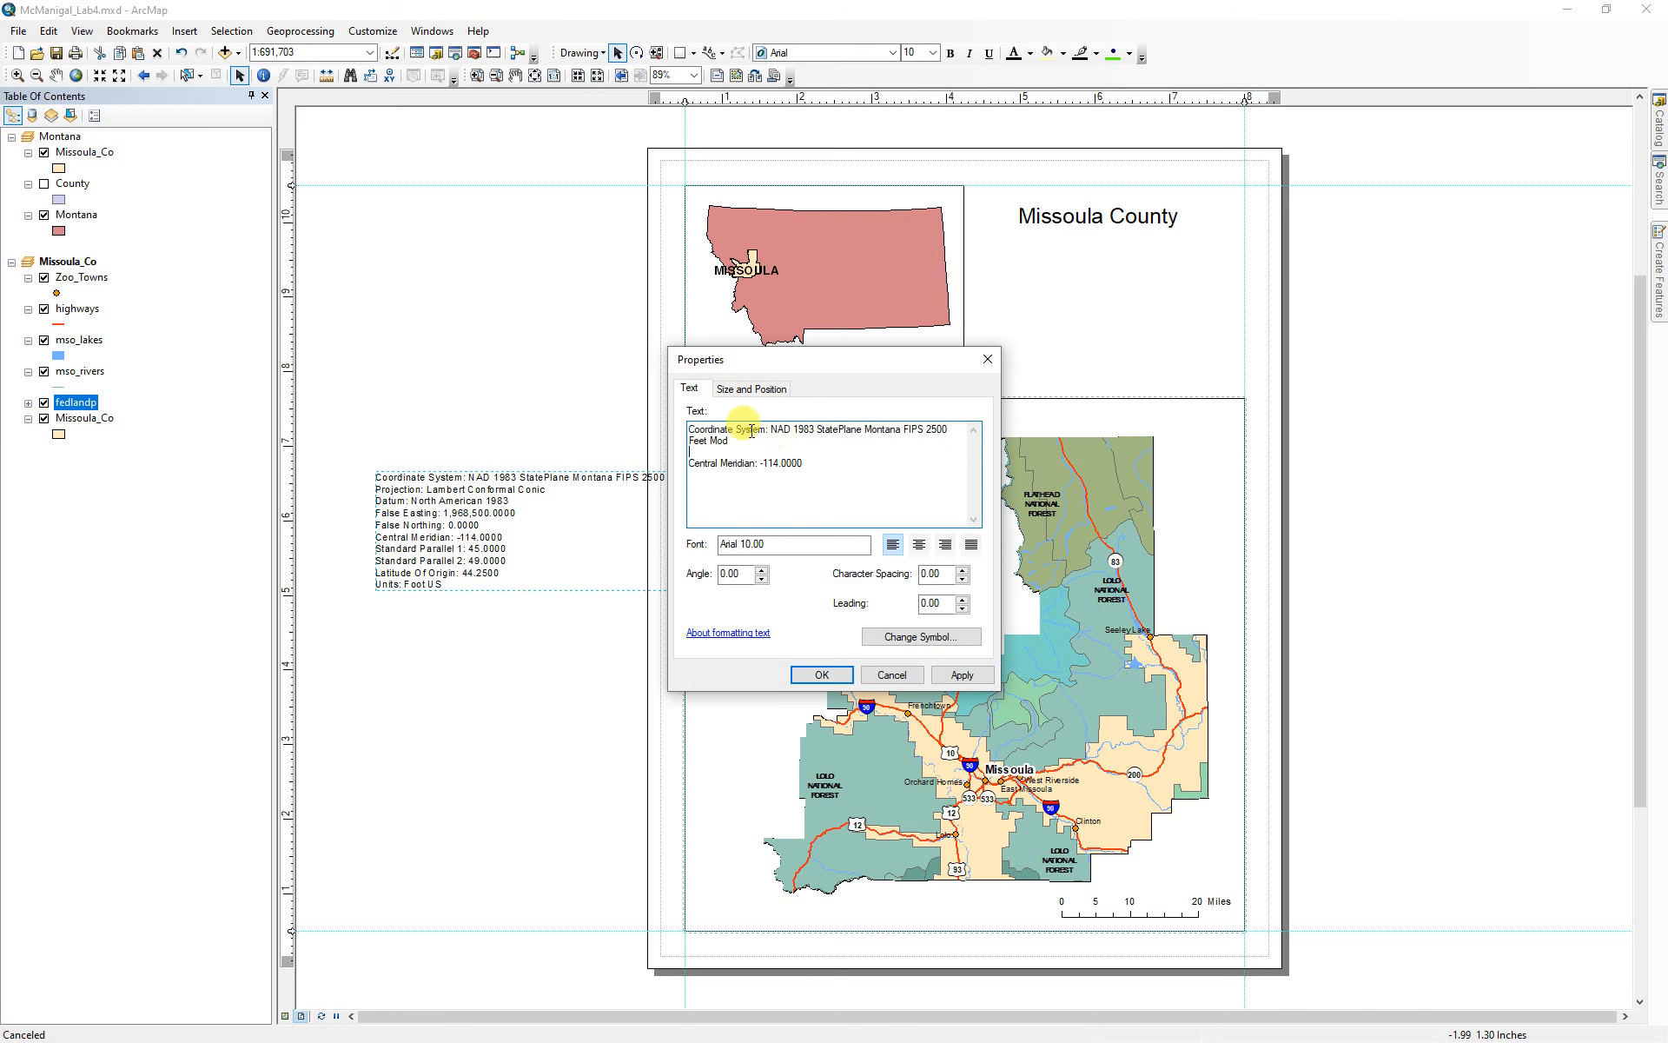
- Reword the text to "Projection: NAD 1983 StatePlane Montana FIPS 2500 Modified" and "Central Meridian: -114" without a blank line between, and apply it
drag(768, 432, 689, 434)
text(Projection)
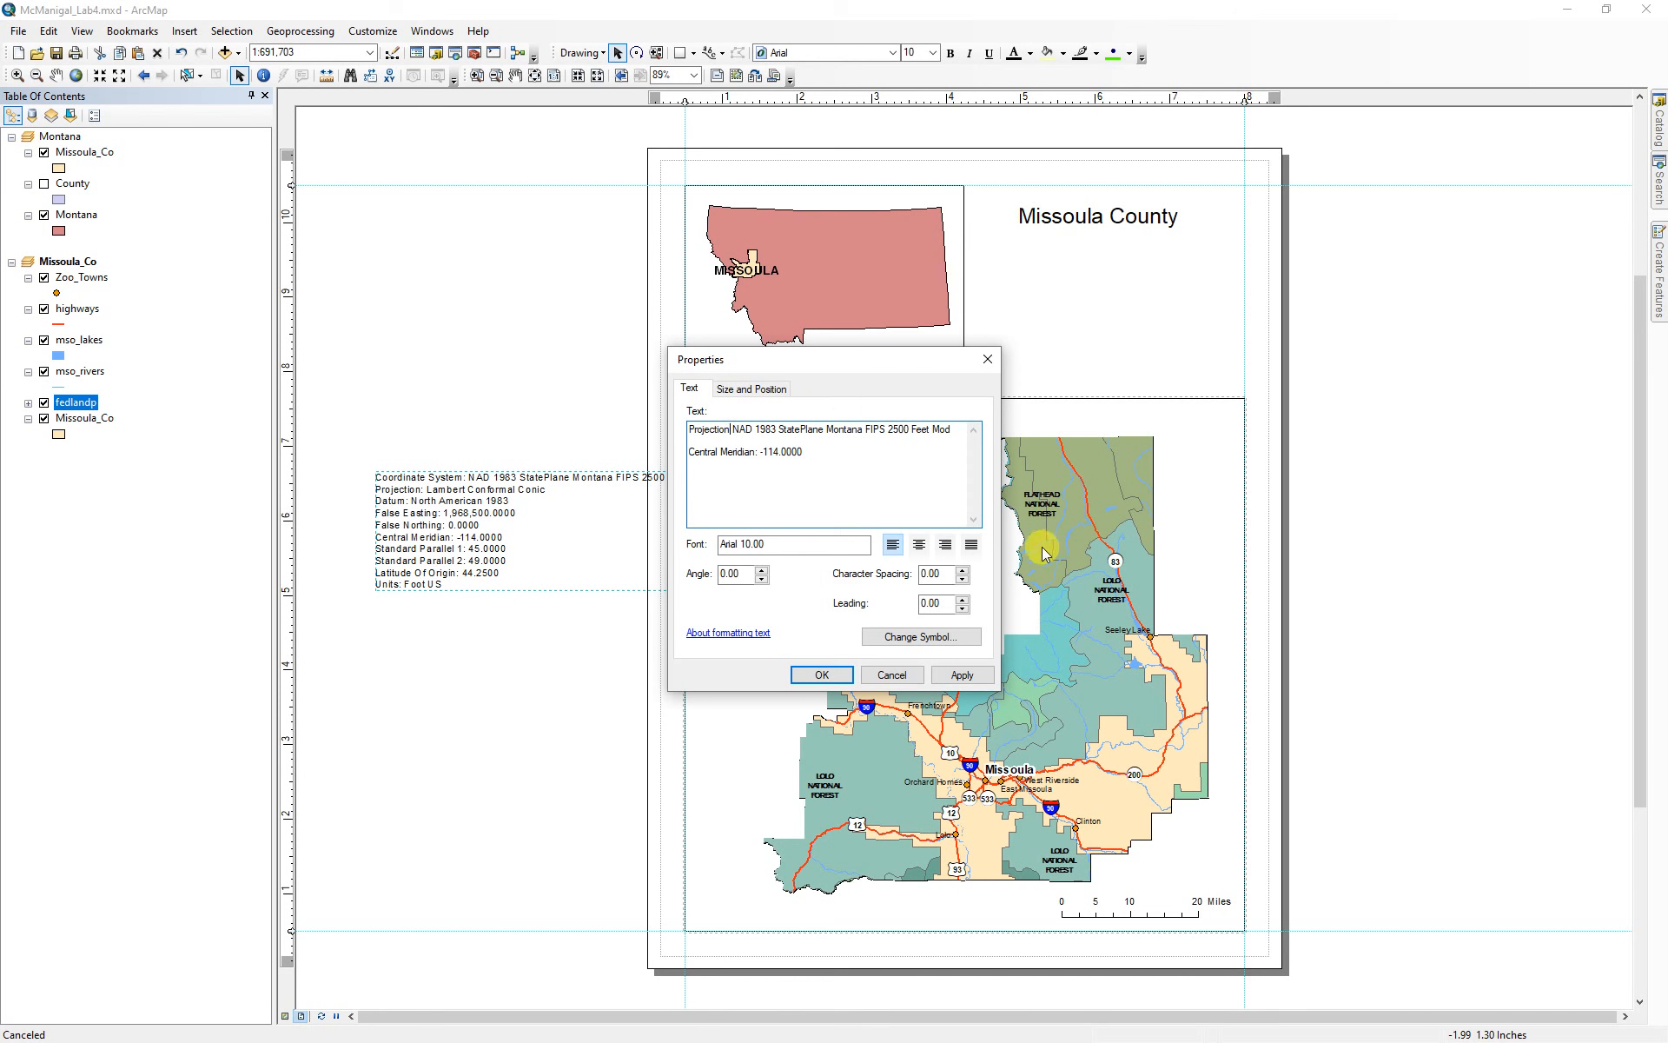
text(:)
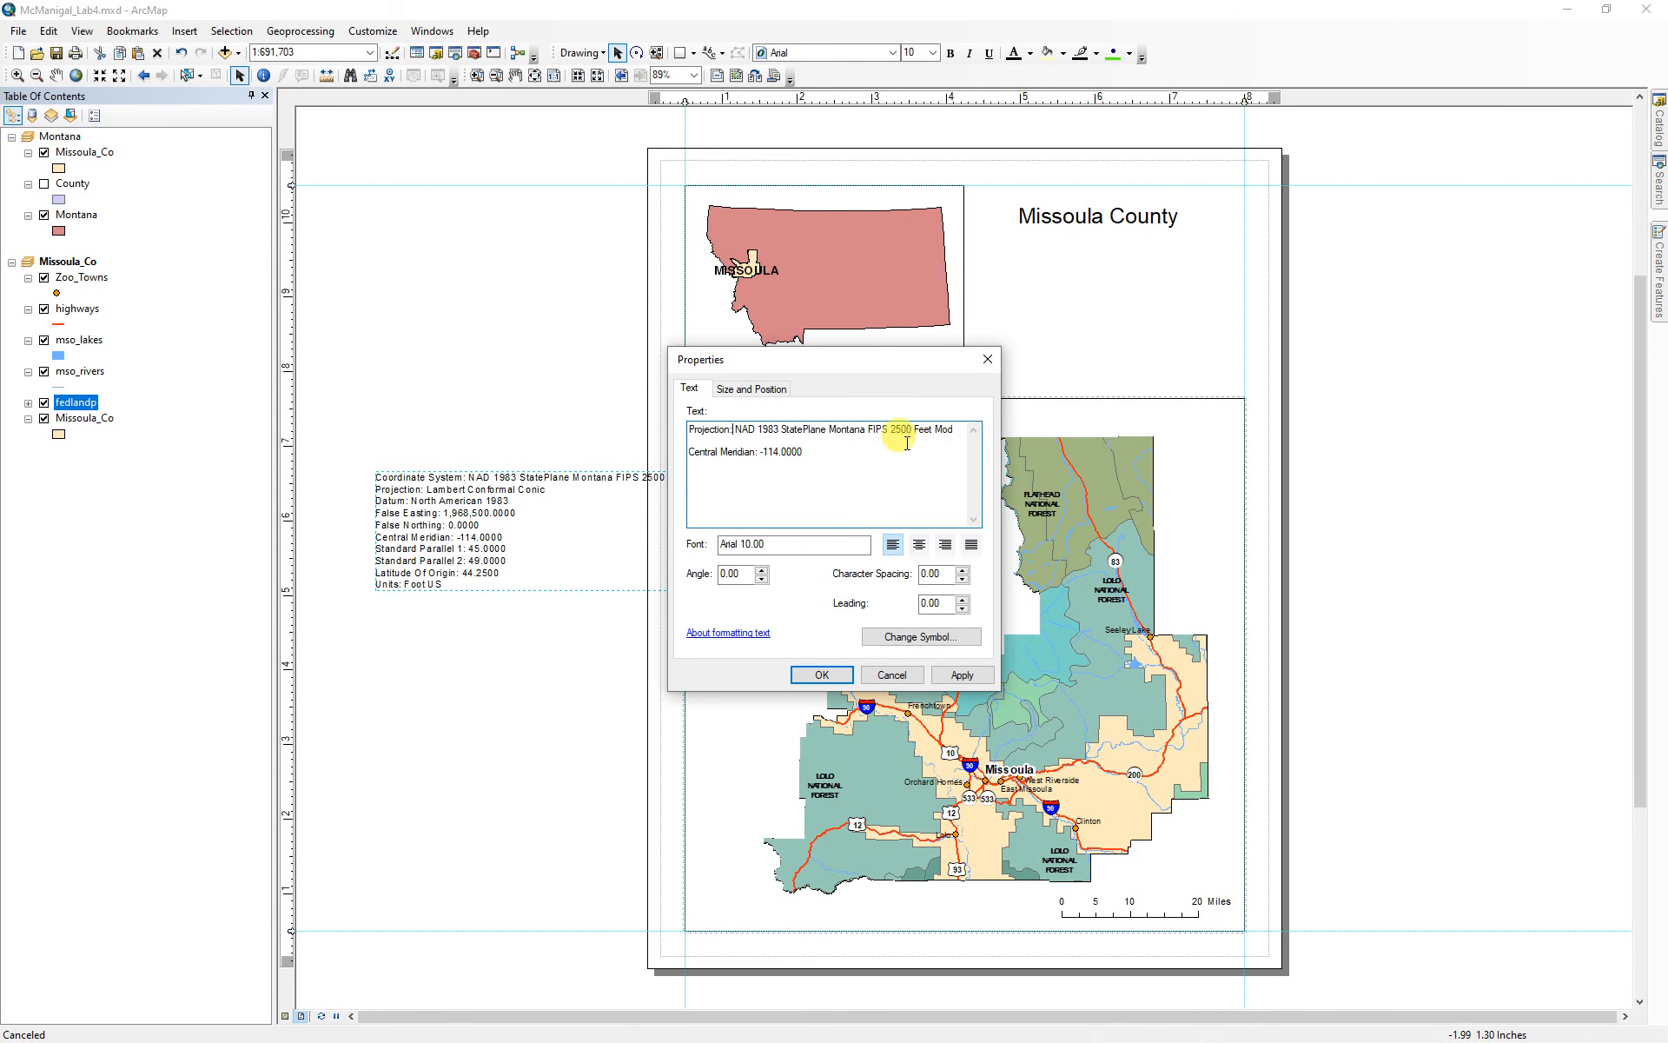
drag(955, 429, 913, 431)
text(M)
click(694, 439)
key(BackSpace)
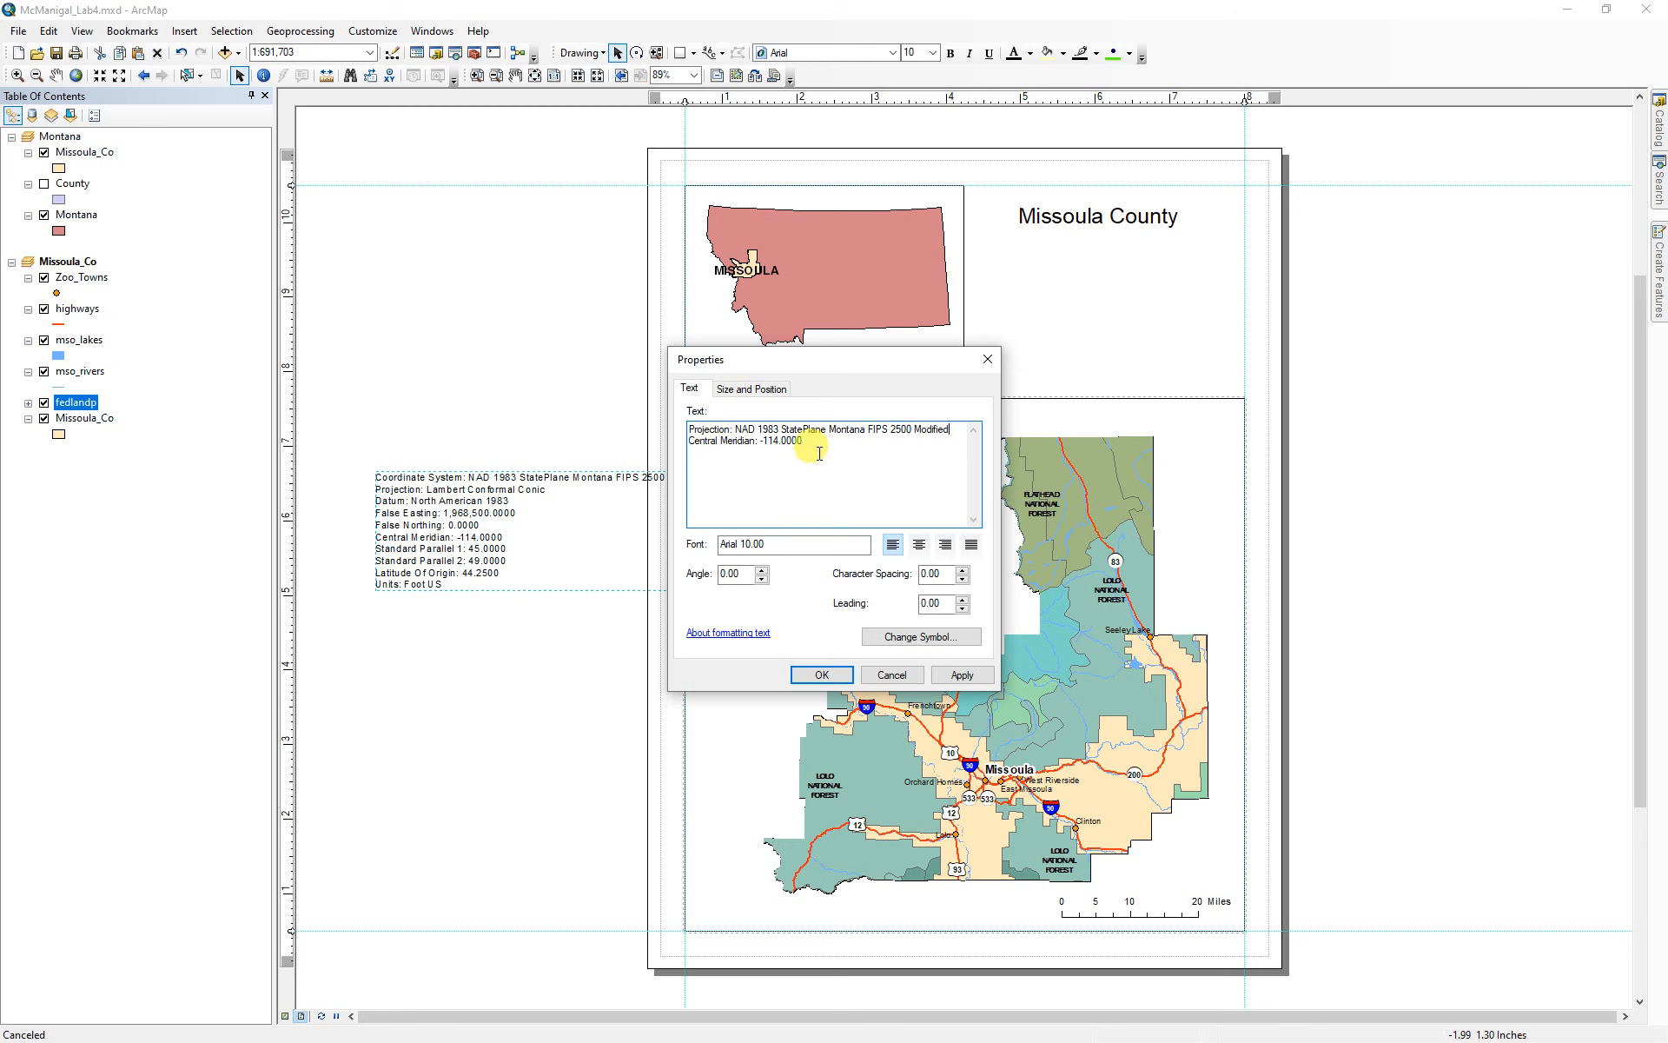
drag(808, 443, 794, 444)
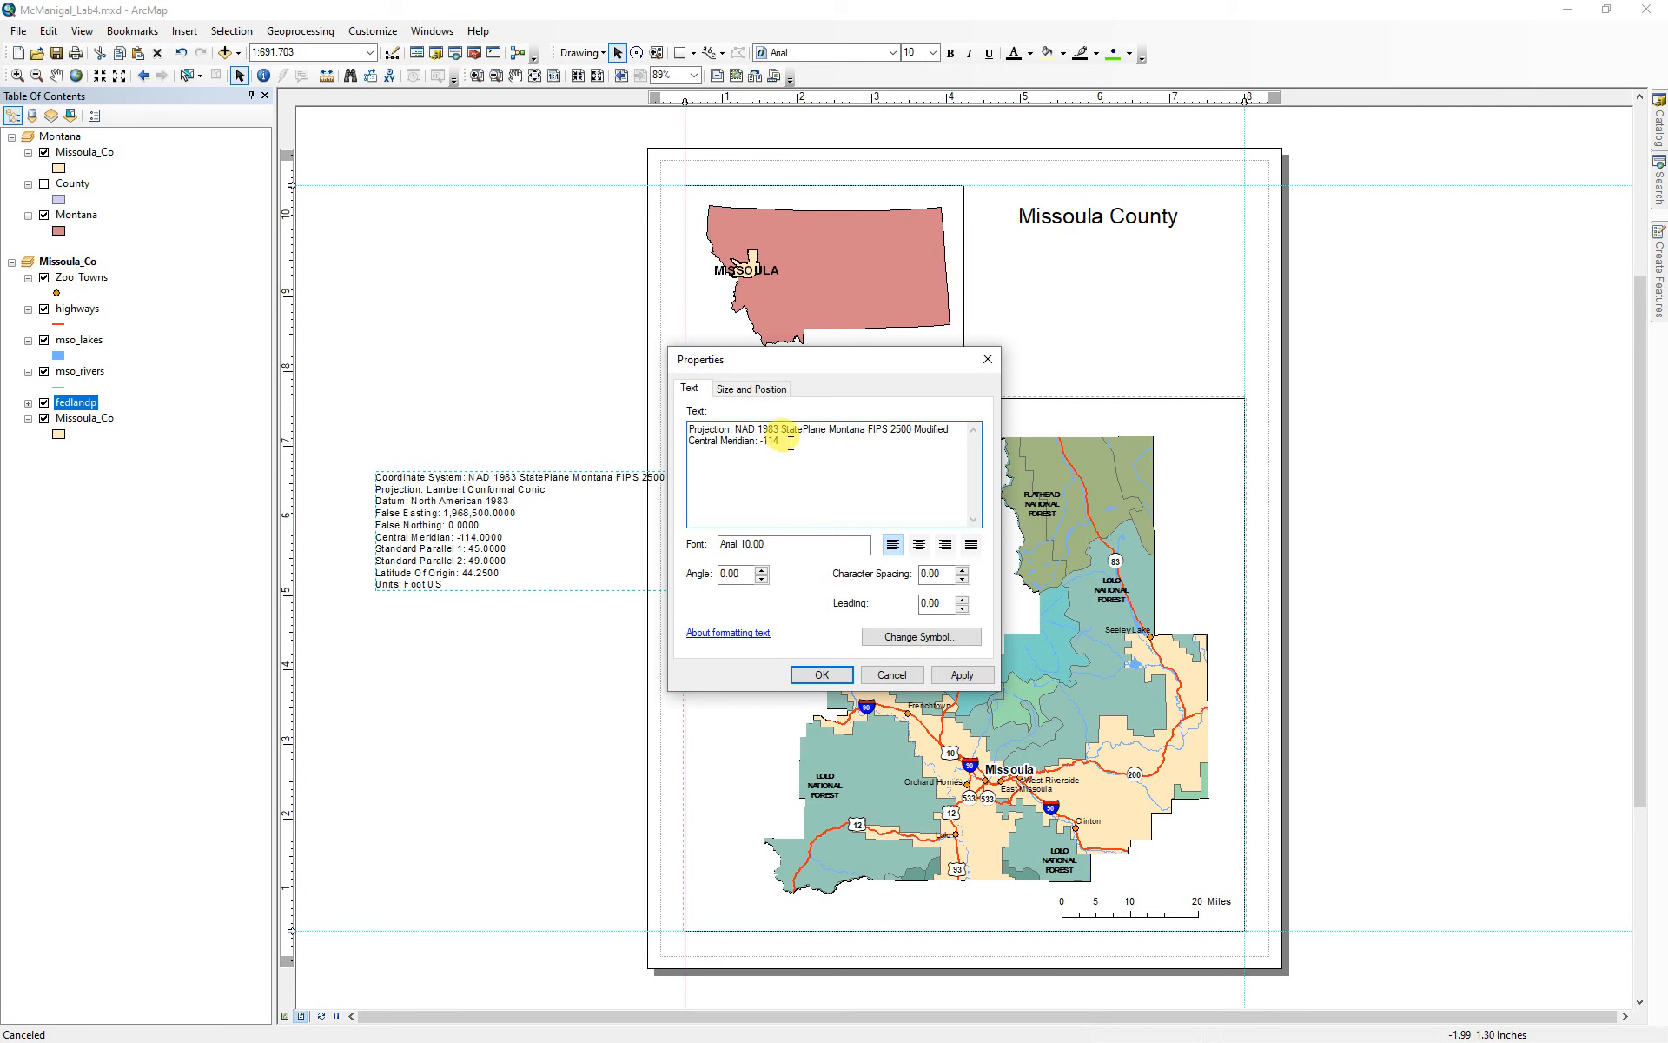
click(830, 675)
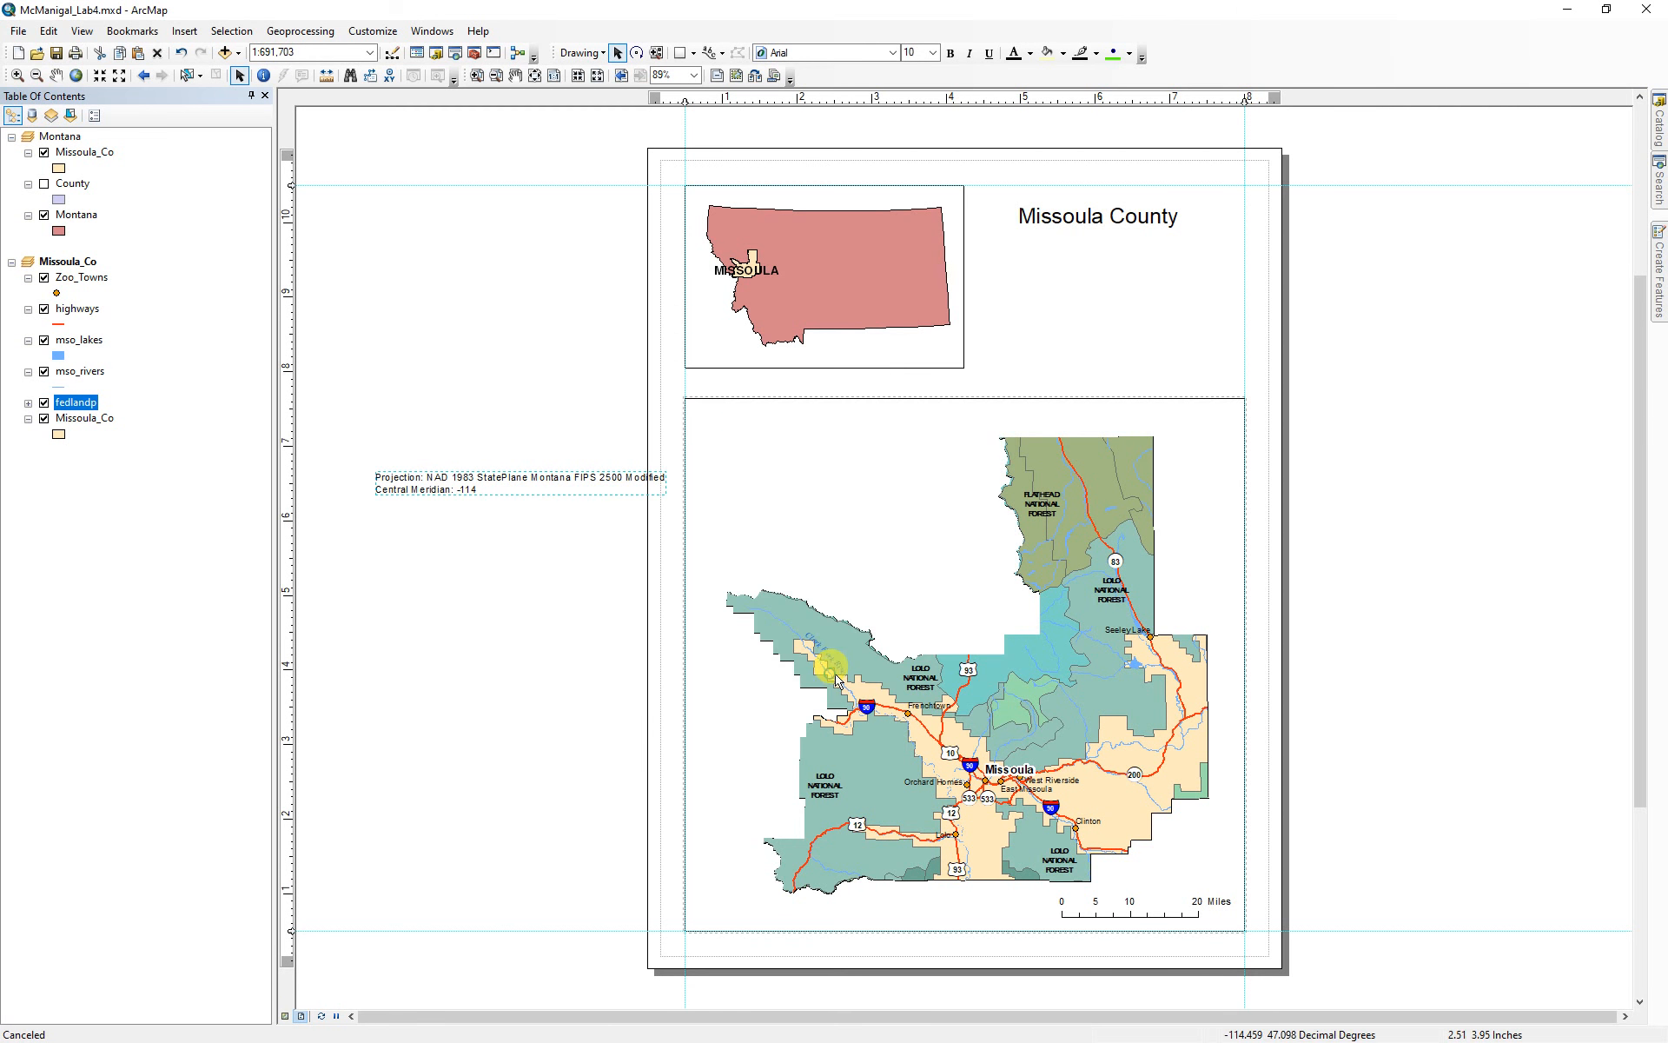
- Move the projection text into the lower-left corner of the Missoula County frame and nudge it slightly right off the frame edge
drag(435, 479, 1023, 382)
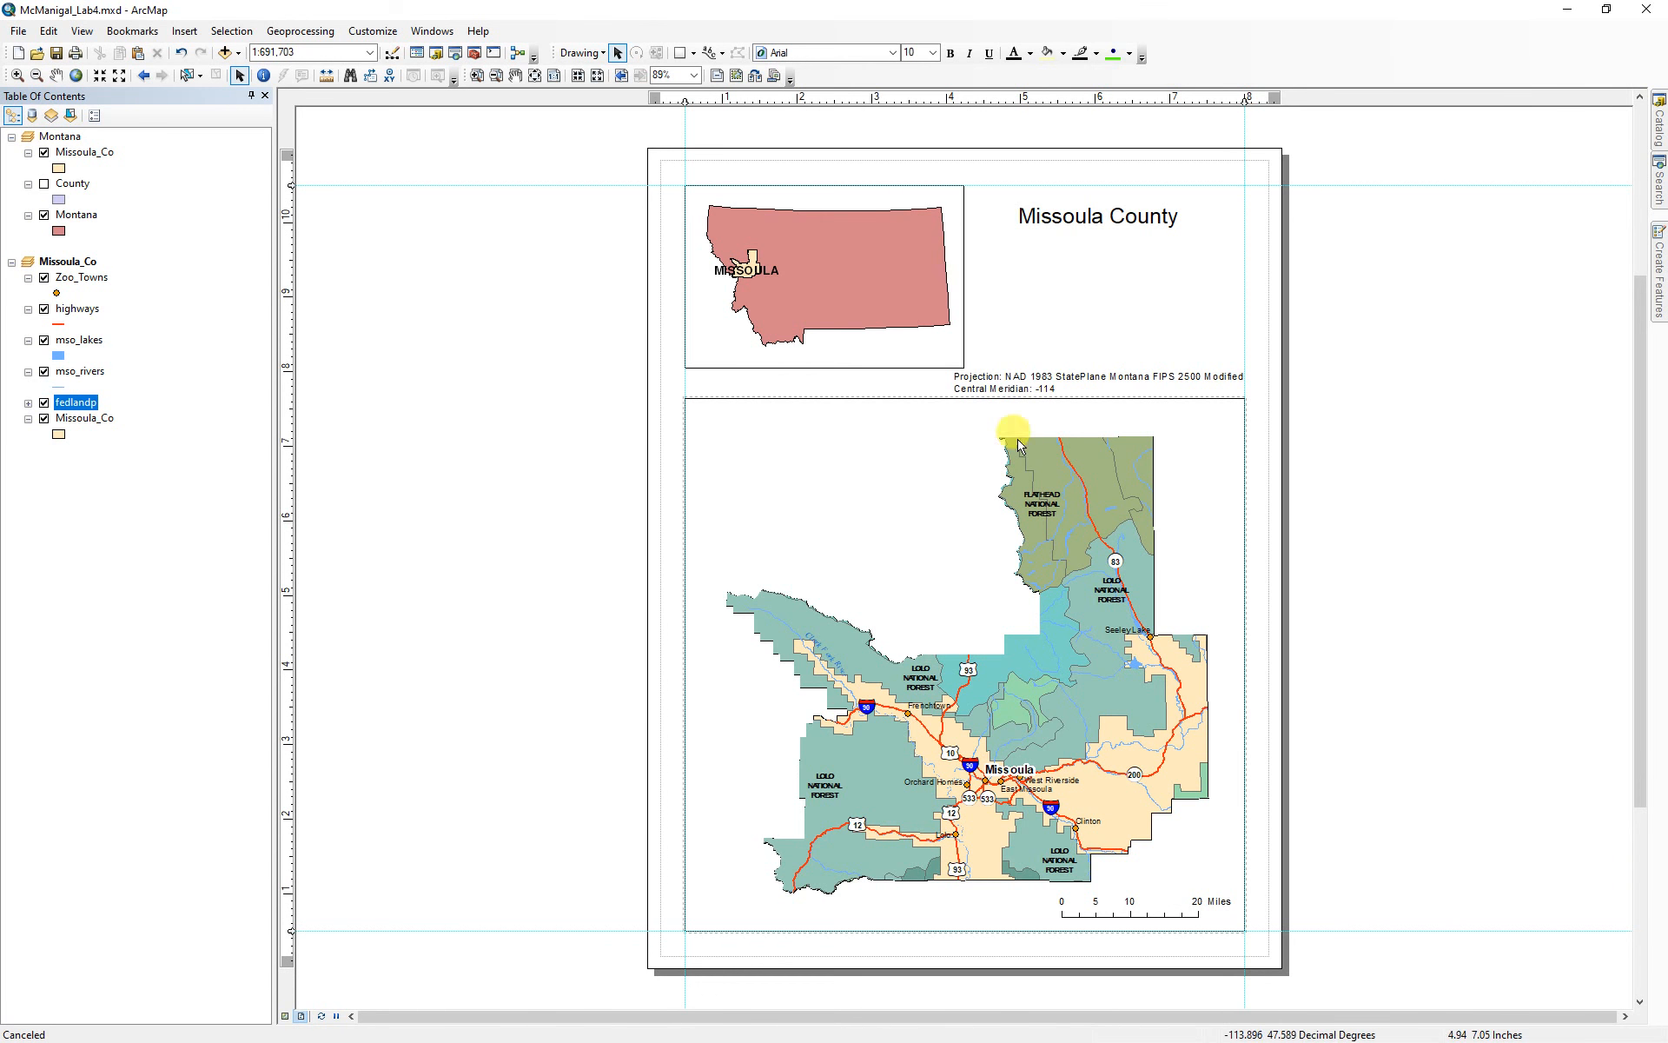
click(1036, 380)
drag(1036, 379, 823, 916)
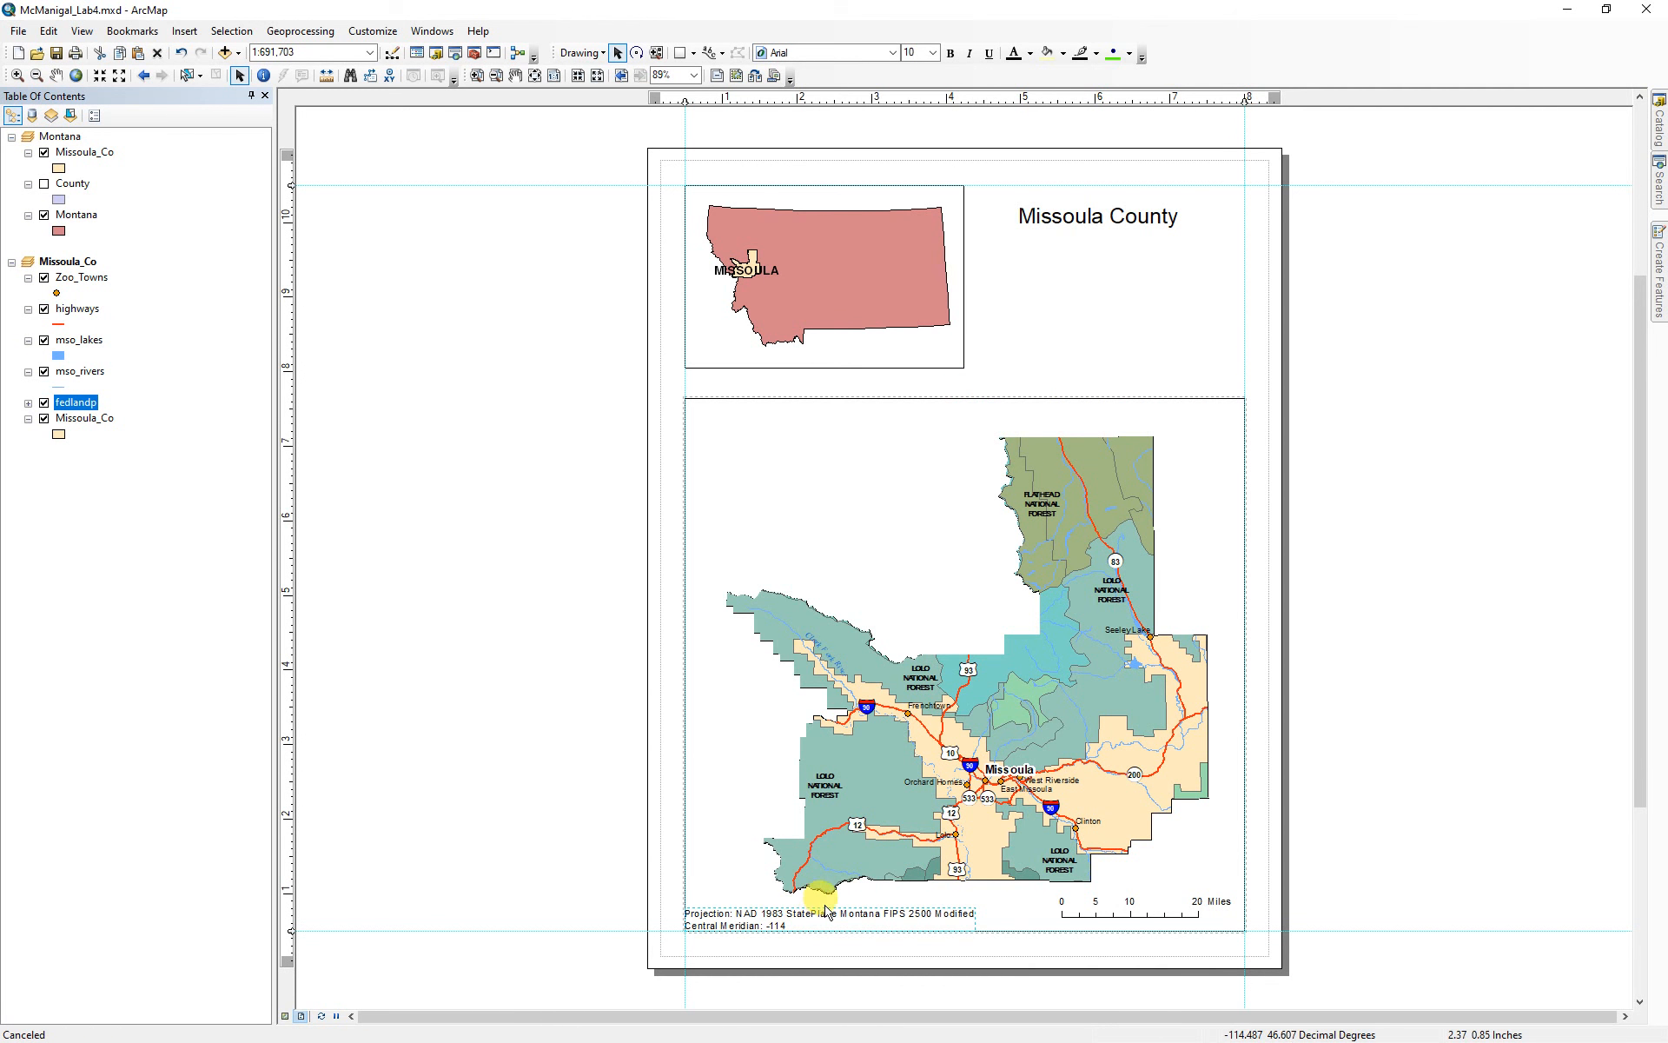
key(Right)
key(Right)
key(Left)
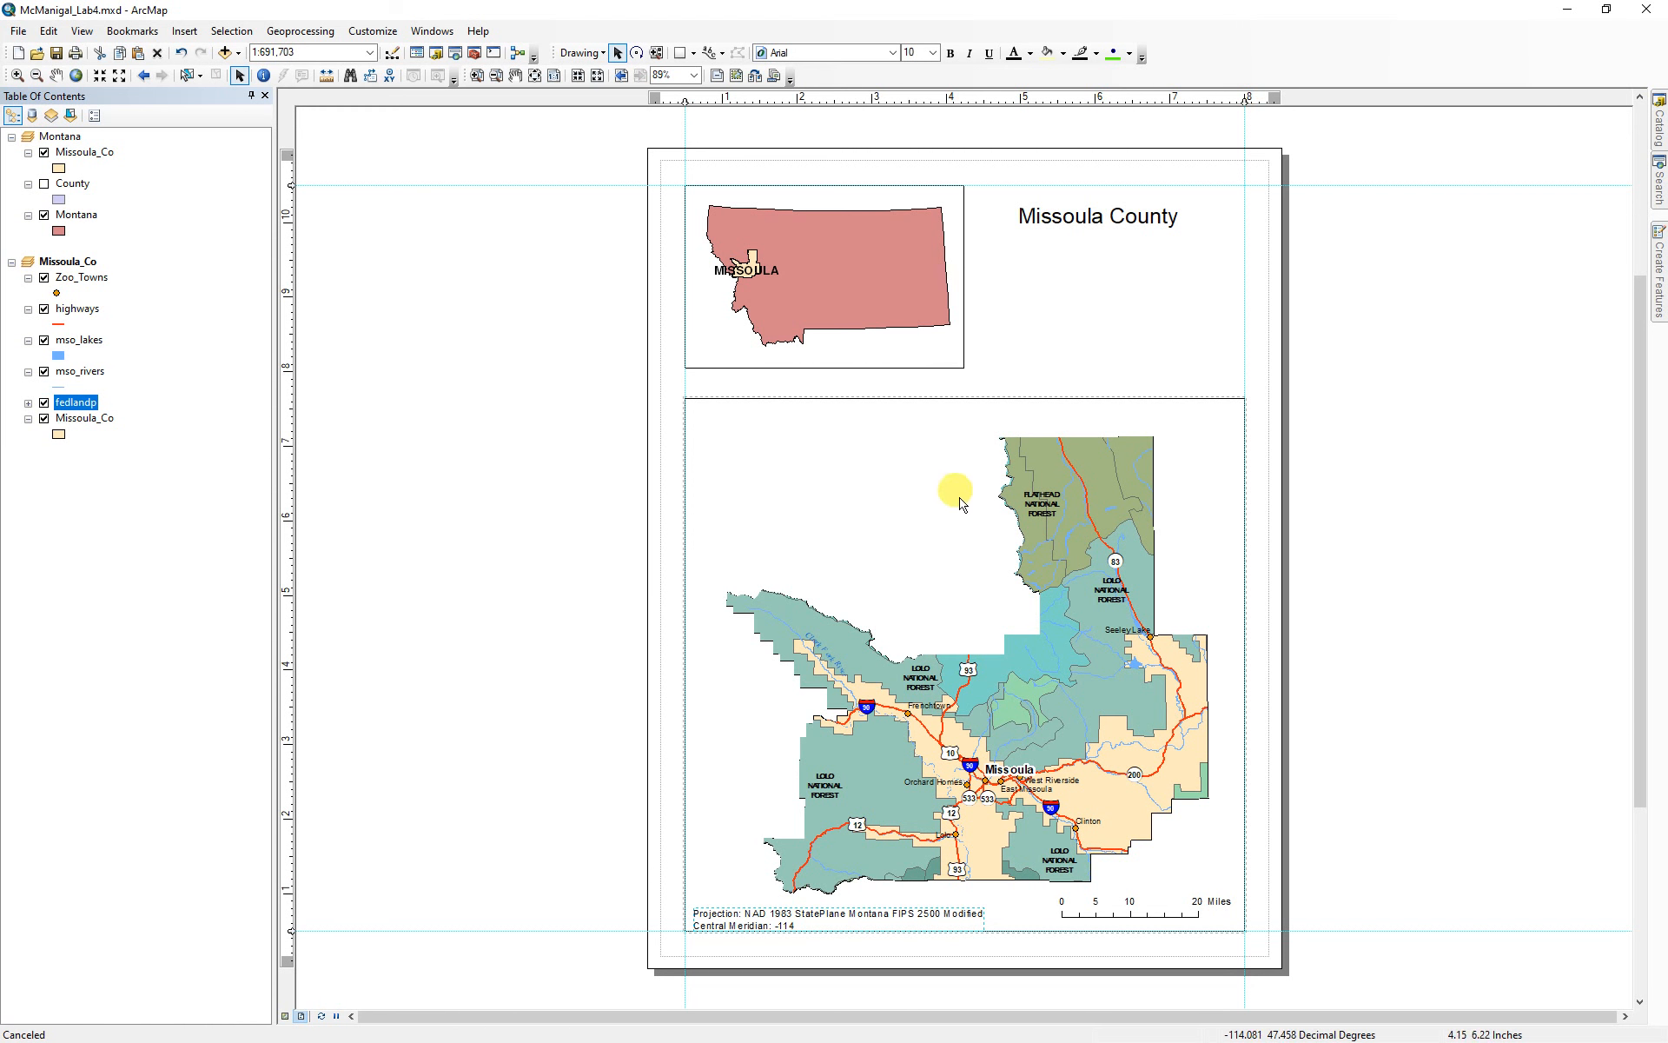
- Insert an ESRI North 5 north arrow, place it in the blank area just west of the county's northern arm, and deselect it
click(182, 31)
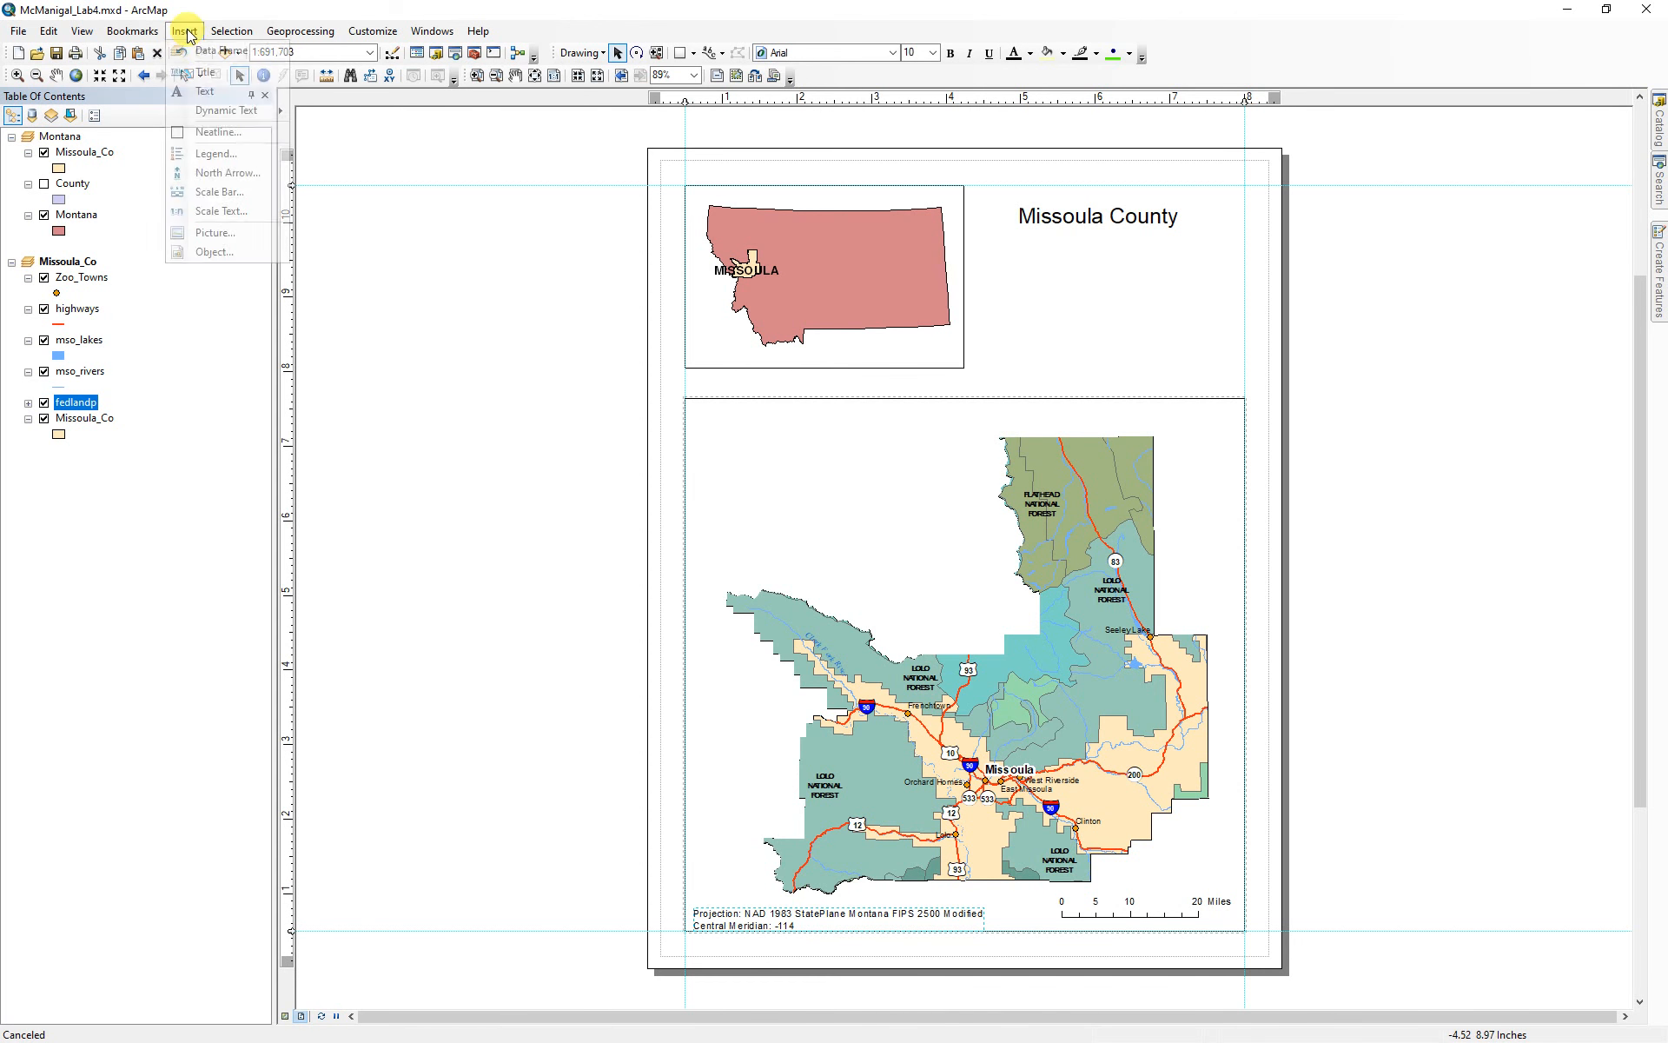
click(227, 173)
click(144, 217)
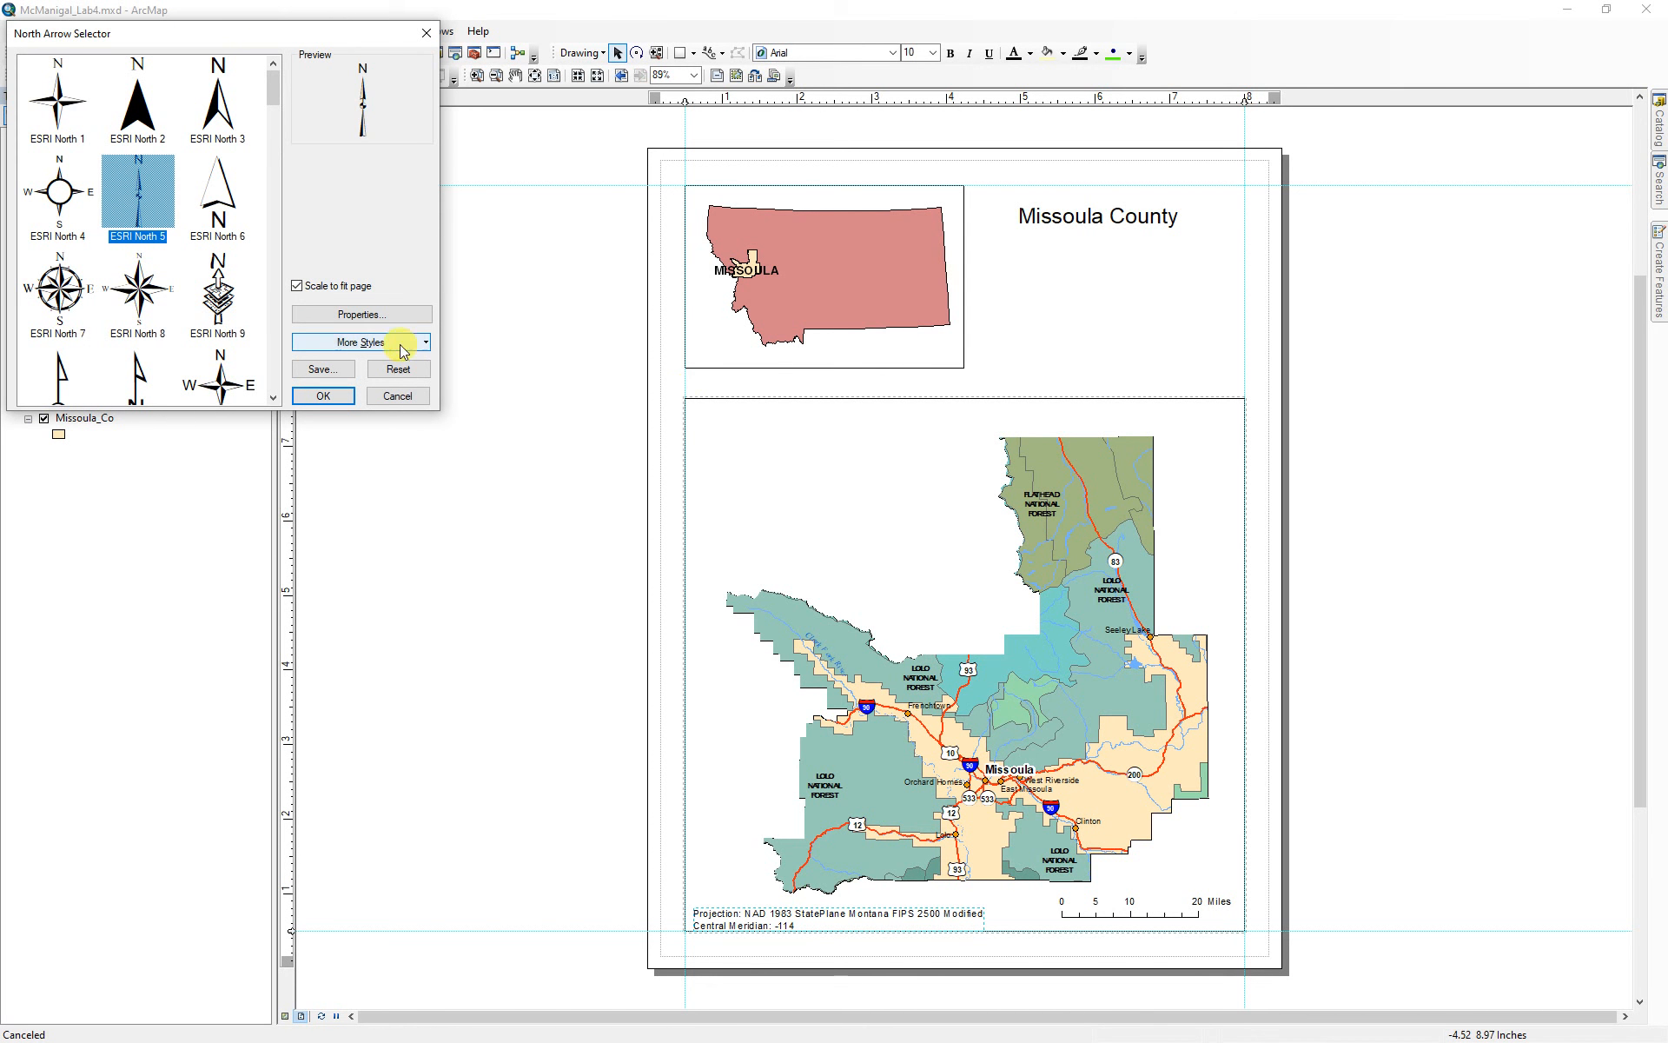
click(326, 396)
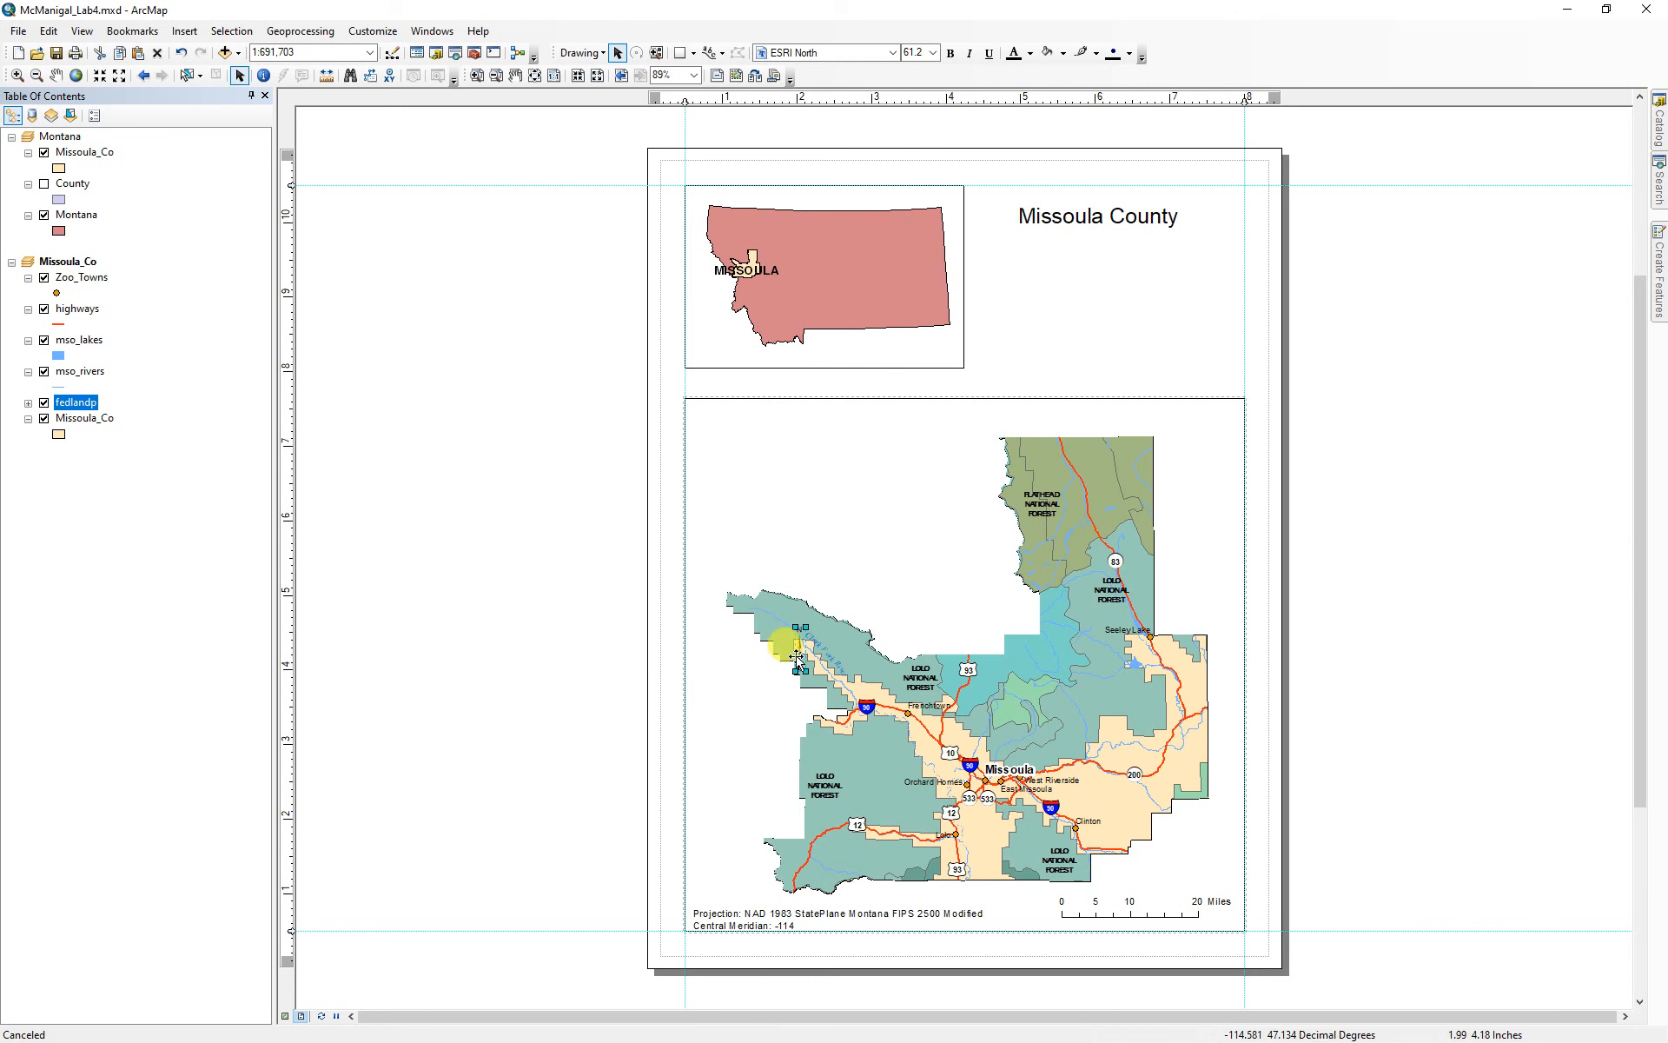
drag(801, 660, 969, 609)
click(1379, 692)
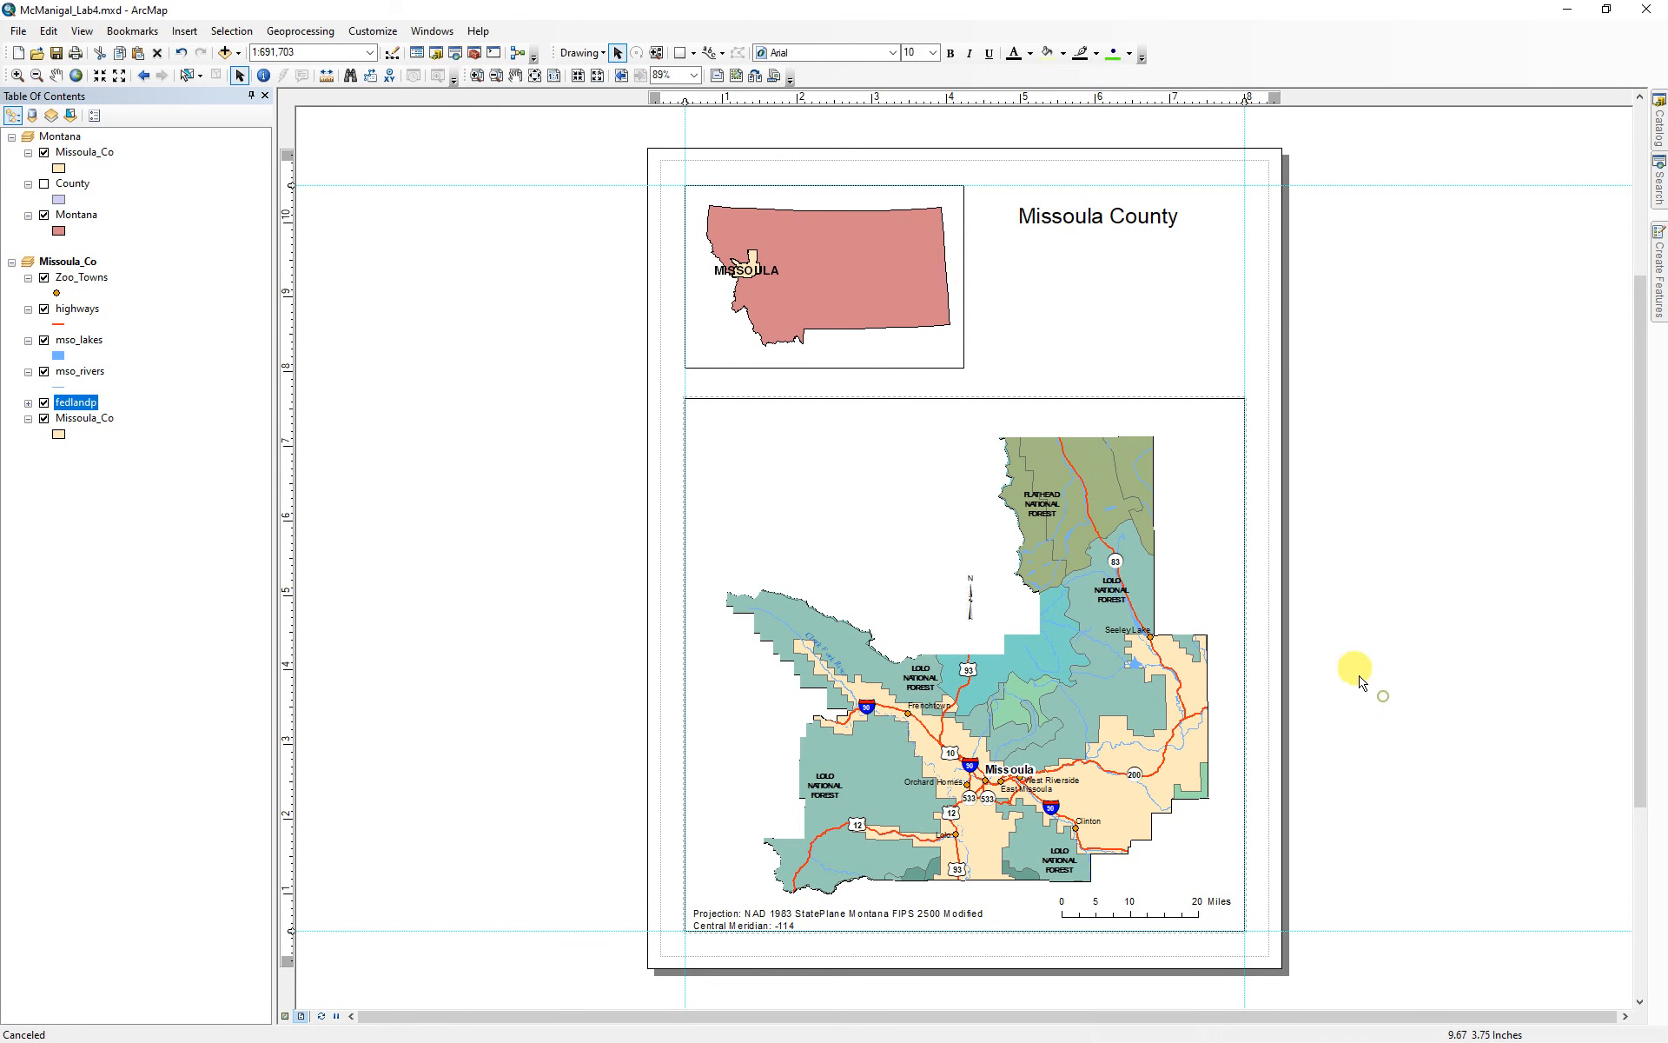